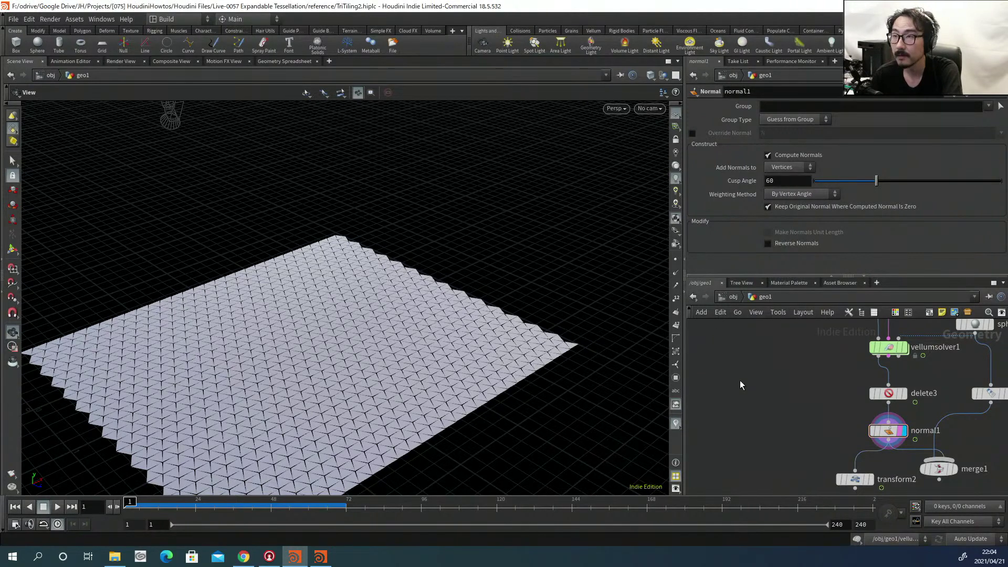
# Examine the triangular tiling up close and the node network that builds it, around the connection and rotation wrangles.
pyautogui.scroll(-5, 741, 385)
pyautogui.scroll(5, 745, 388)
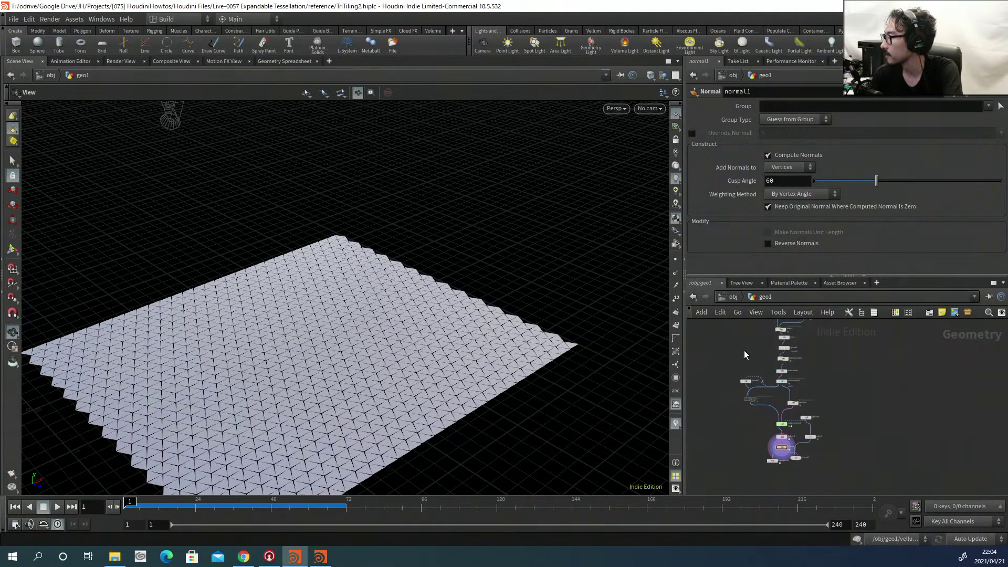
pyautogui.scroll(3, 750, 378)
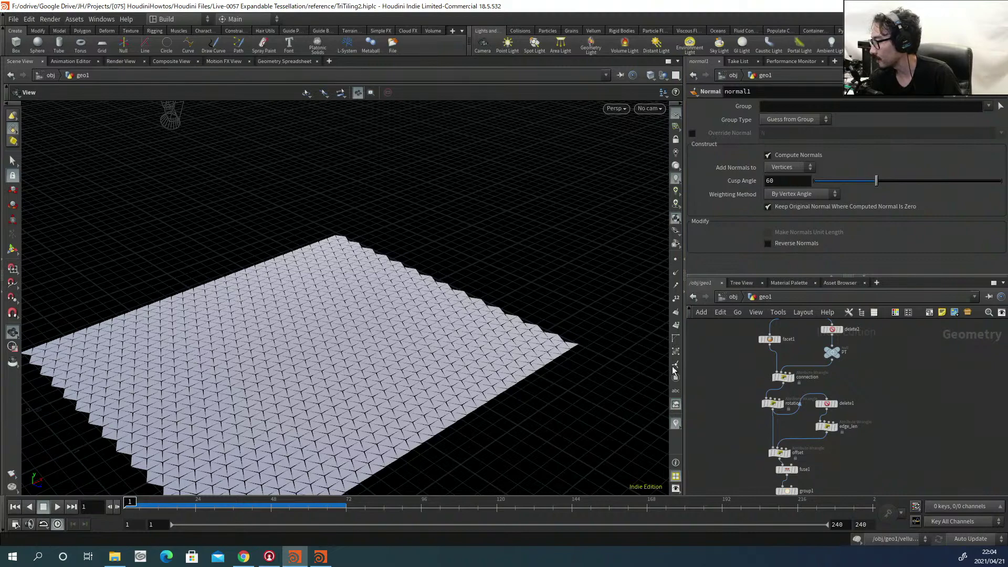
pyautogui.moveTo(540, 306); pyautogui.dragTo(456, 264)
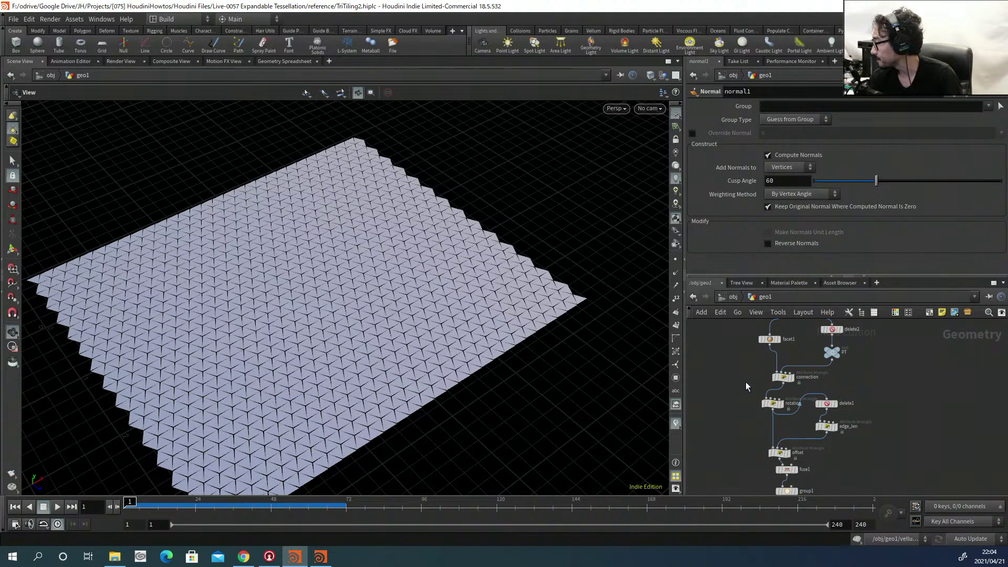
pyautogui.scroll(-1, 742, 388)
pyautogui.scroll(-1, 742, 389)
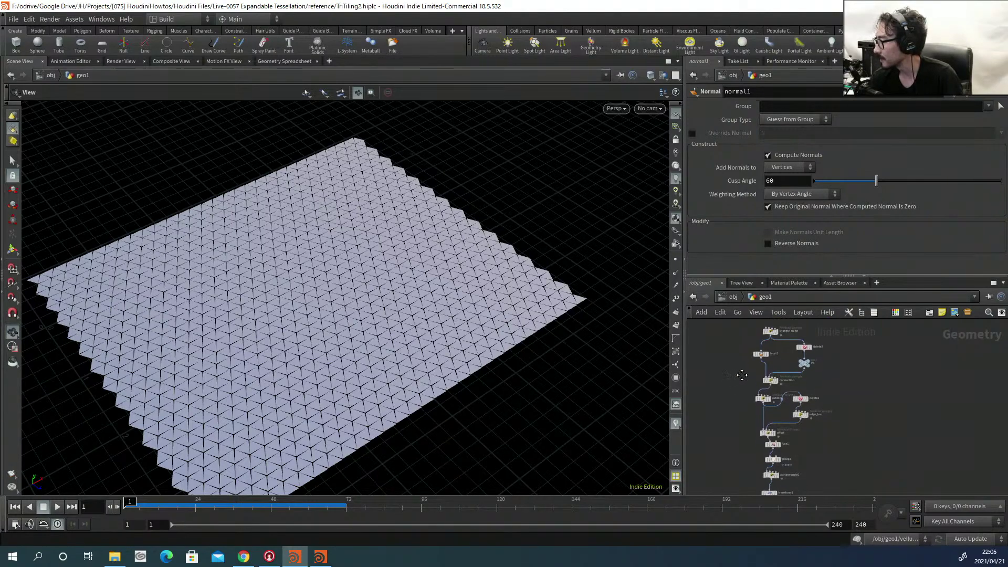
pyautogui.scroll(2, 457, 333)
pyautogui.scroll(4, 373, 326)
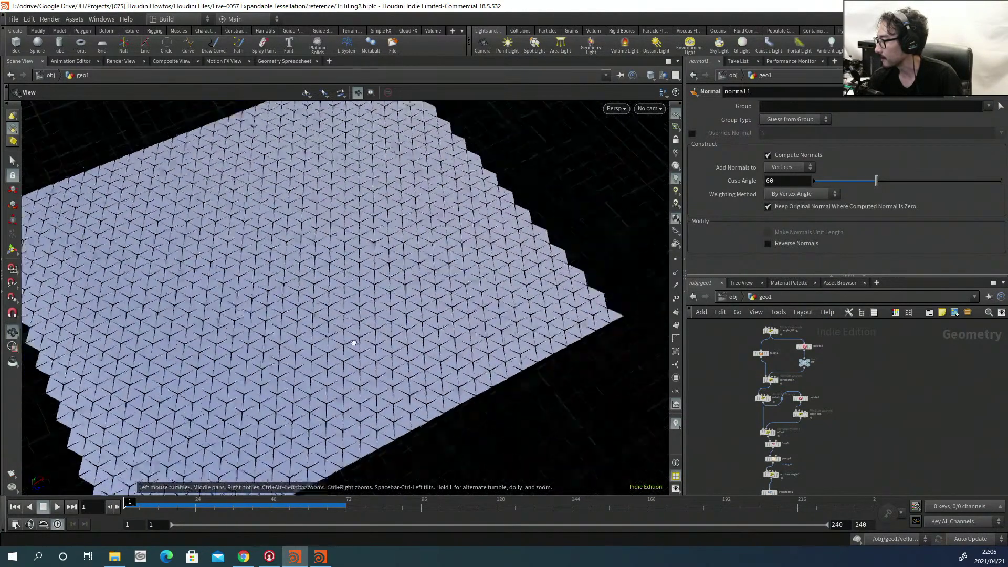
pyautogui.moveTo(318, 297); pyautogui.dragTo(292, 300)
pyautogui.scroll(1, 387, 292)
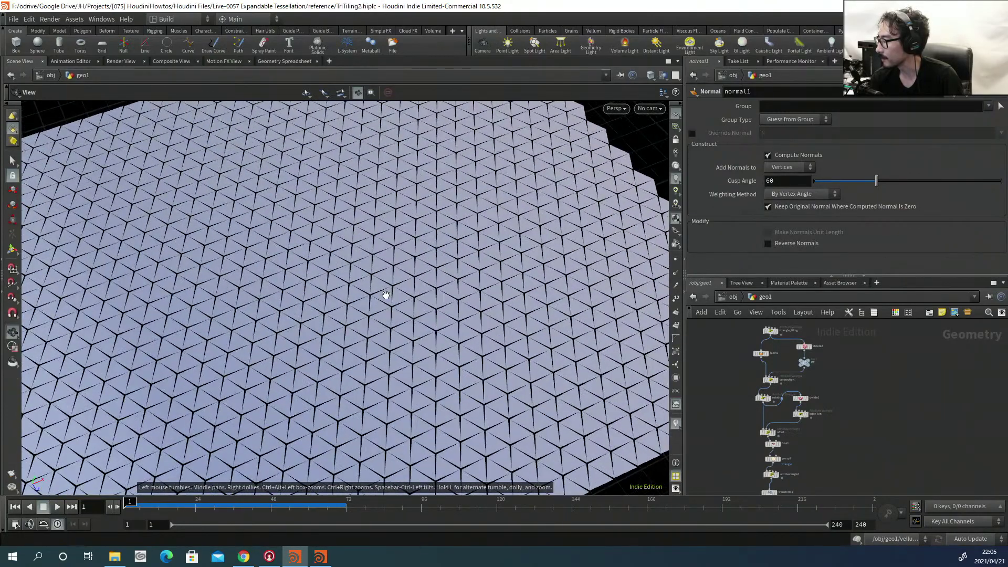
pyautogui.scroll(4, 397, 303)
pyautogui.scroll(8, 772, 378)
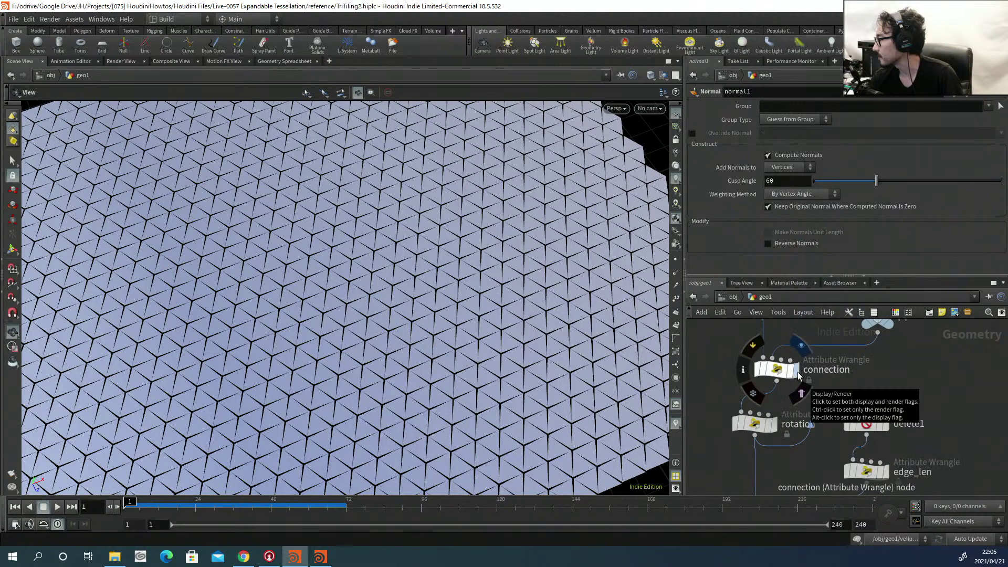
# Compare the output of the rotation wrangle with that of the offset wrangle by displaying each in turn.
pyautogui.click(769, 424)
pyautogui.click(770, 423)
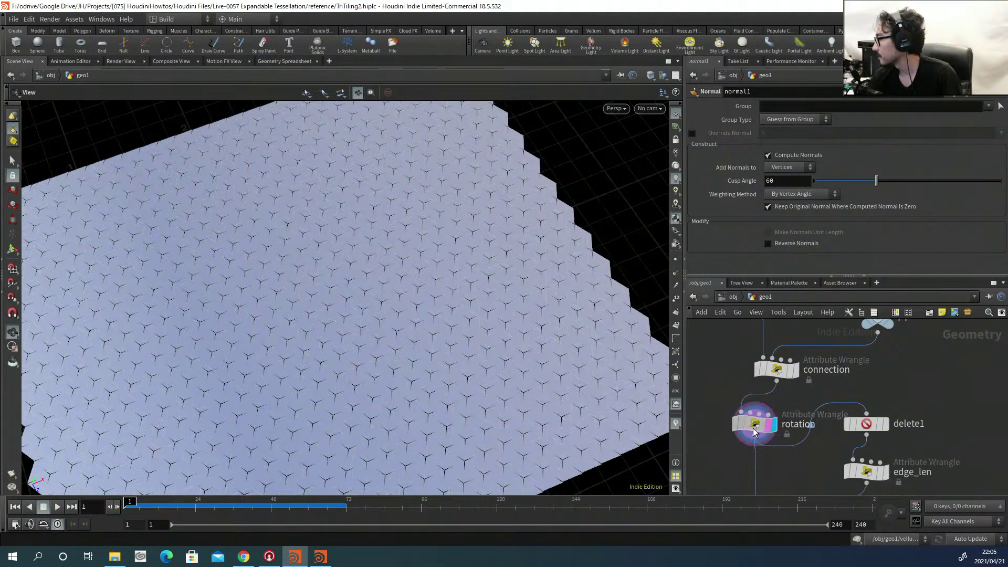
pyautogui.moveTo(803, 468); pyautogui.dragTo(806, 411, button='middle')
pyautogui.scroll(-2, 801, 416)
pyautogui.click(790, 440)
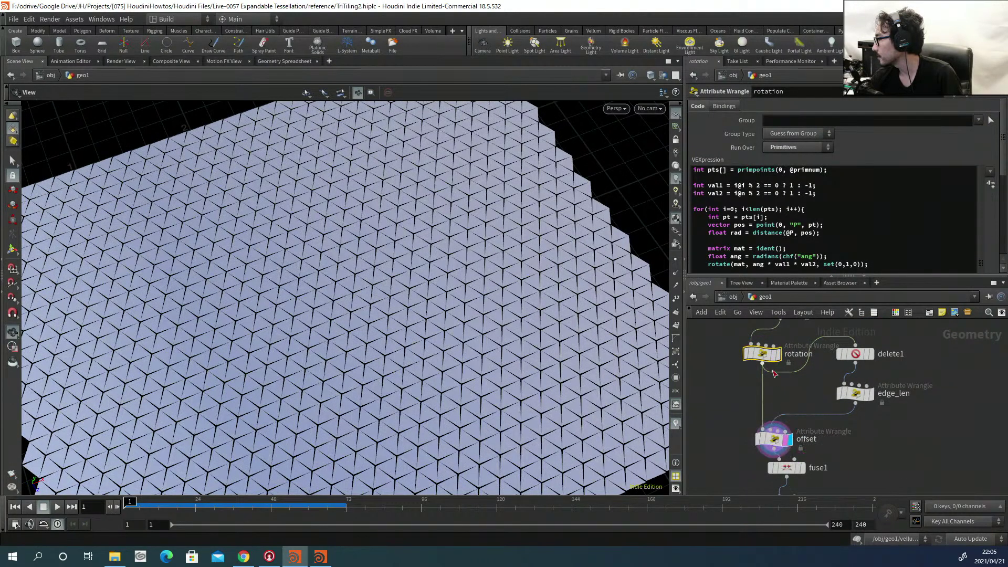
# Set the rotation wrangle's Ang parameter to 18.4 and view the whole tiling.
pyautogui.click(783, 374)
pyautogui.scroll(-6, 992, 255)
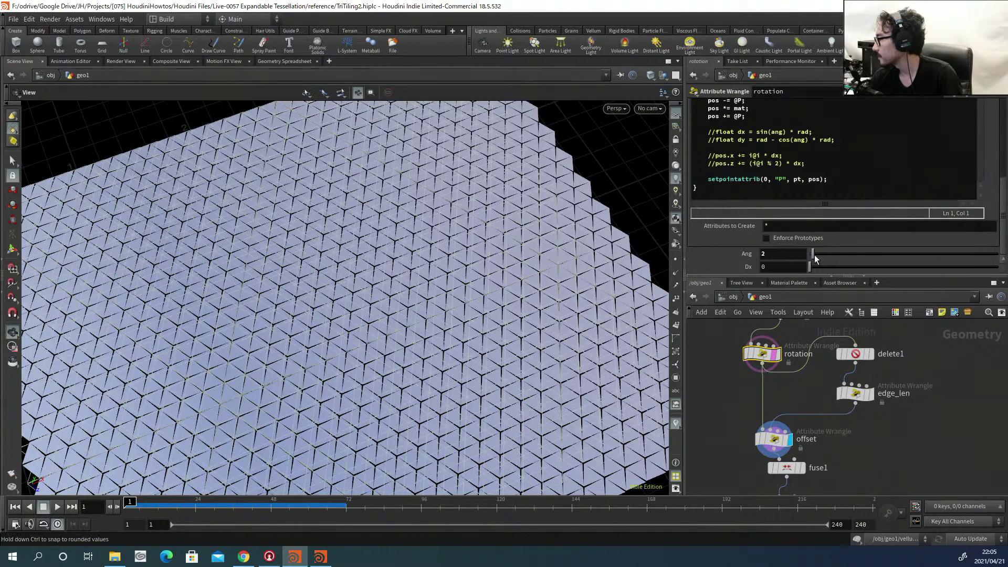
pyautogui.moveTo(814, 258); pyautogui.dragTo(839, 254)
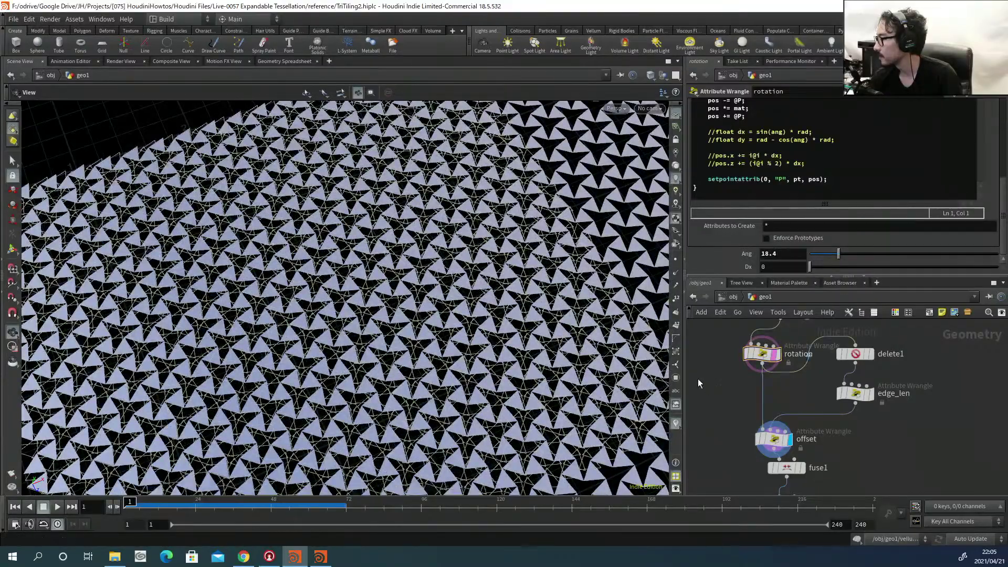
pyautogui.moveTo(649, 362); pyautogui.dragTo(449, 431)
pyautogui.scroll(-6, 449, 431)
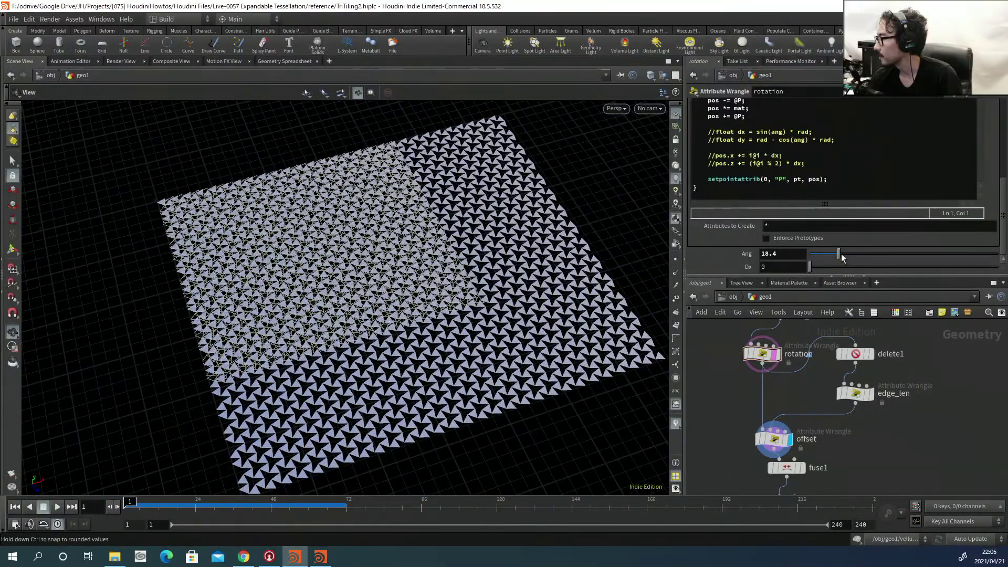
# Return the rotation wrangle's Ang parameter to 2 and move the render flag to the offset wrangle.
pyautogui.moveTo(839, 255); pyautogui.dragTo(813, 257)
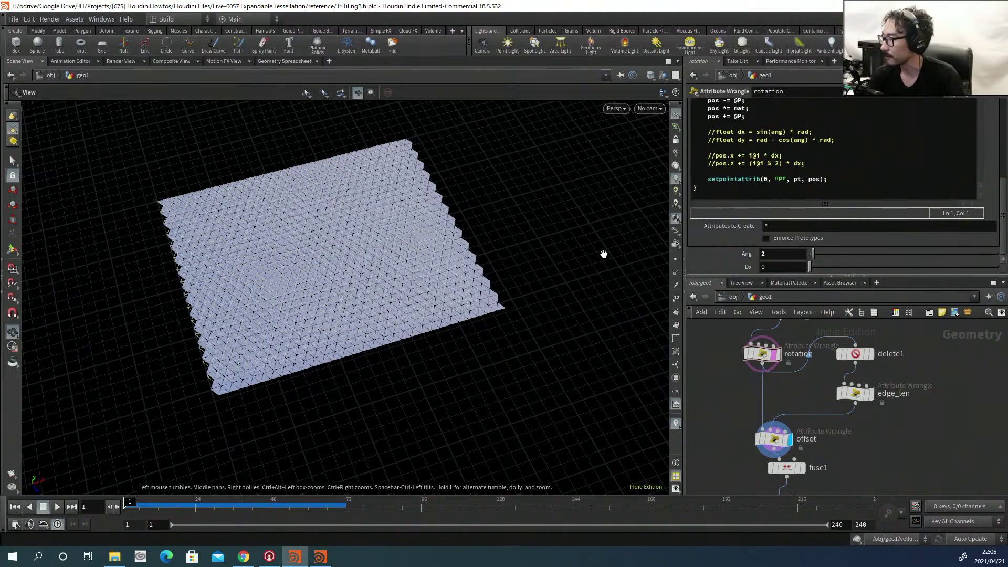
pyautogui.scroll(6, 379, 249)
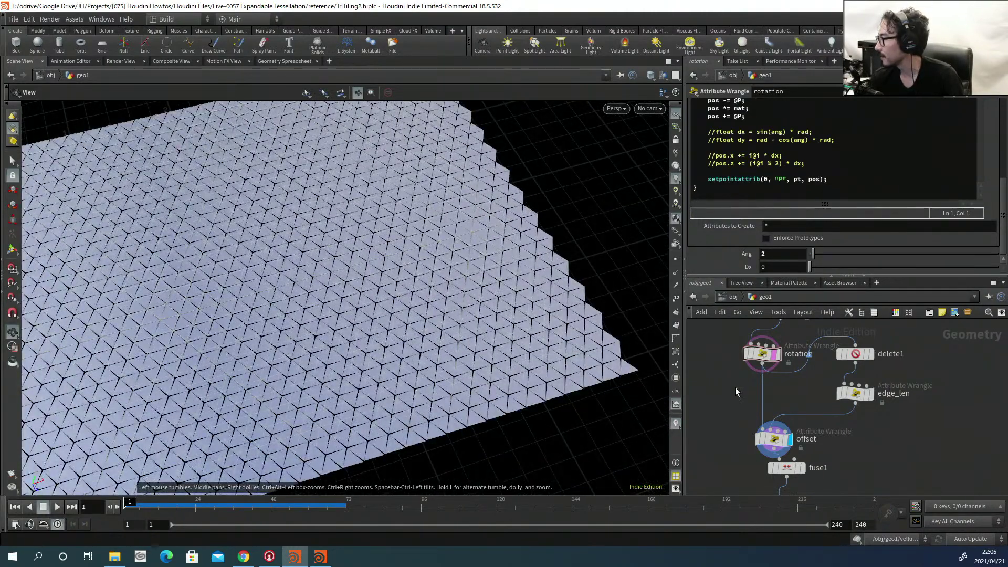
pyautogui.press('t')
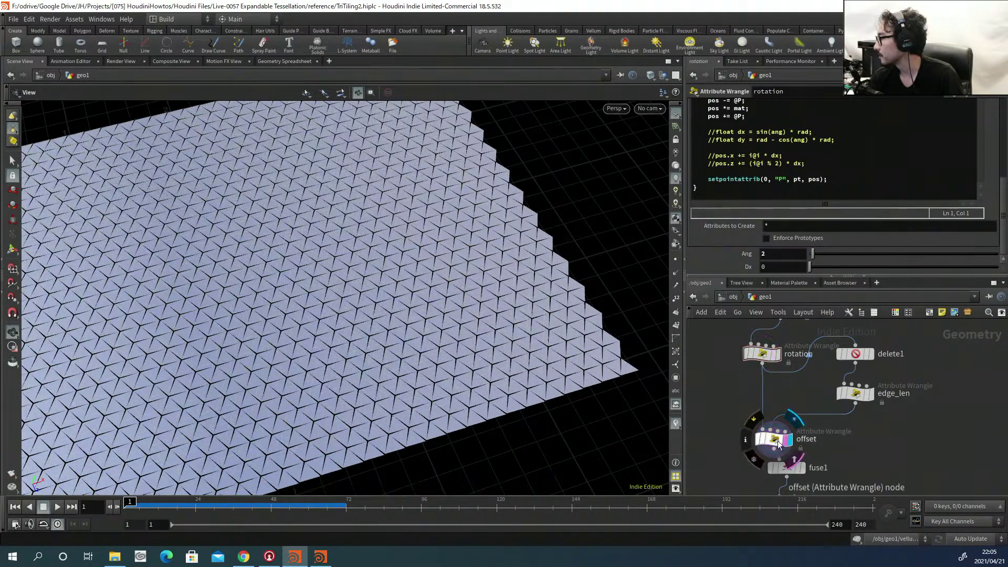
# Examine the gaps between the triangular tiles up close and the settings of the vellumcloth3 cloth constraint.
pyautogui.scroll(10, 281, 302)
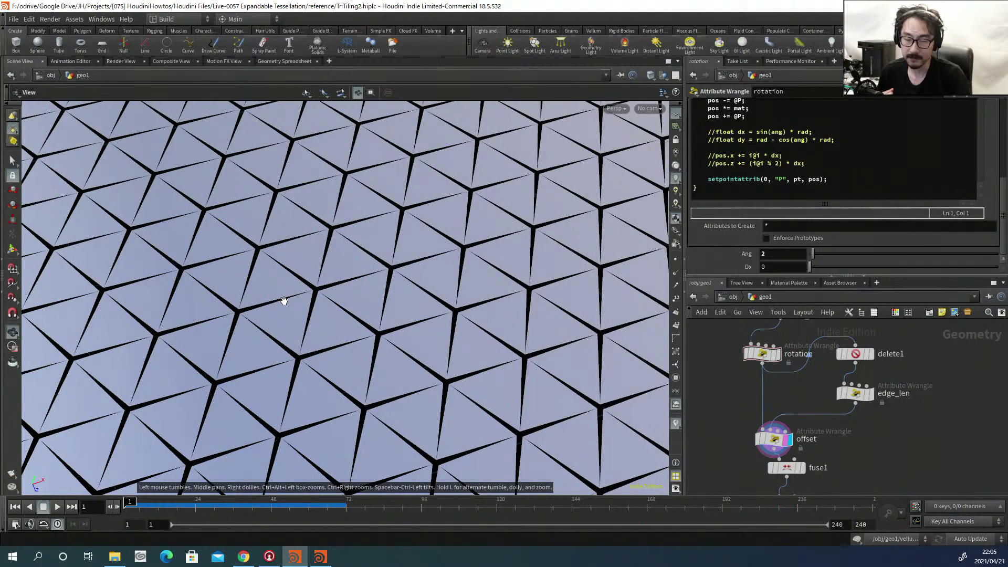
pyautogui.scroll(-5, 290, 273)
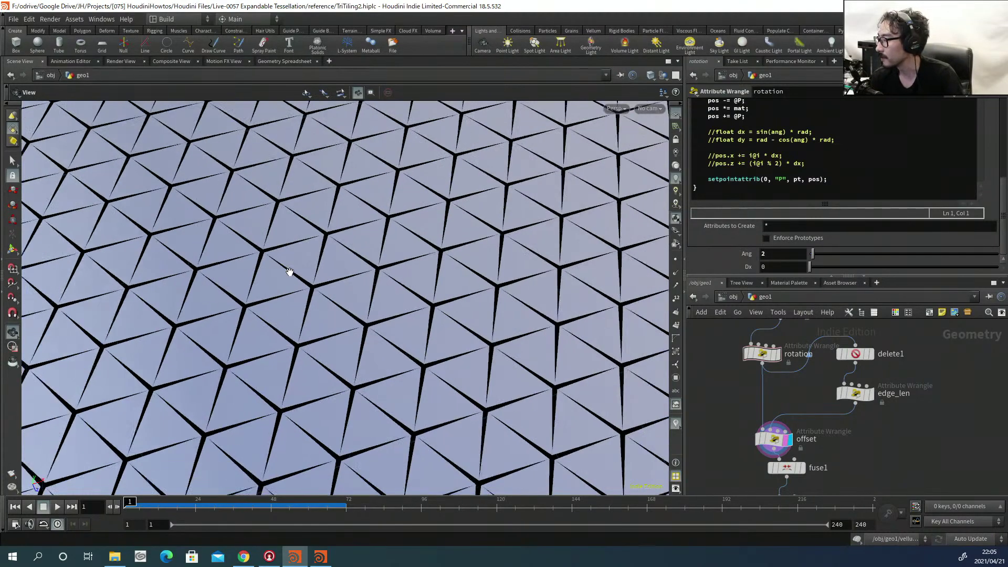
pyautogui.scroll(-10, 361, 259)
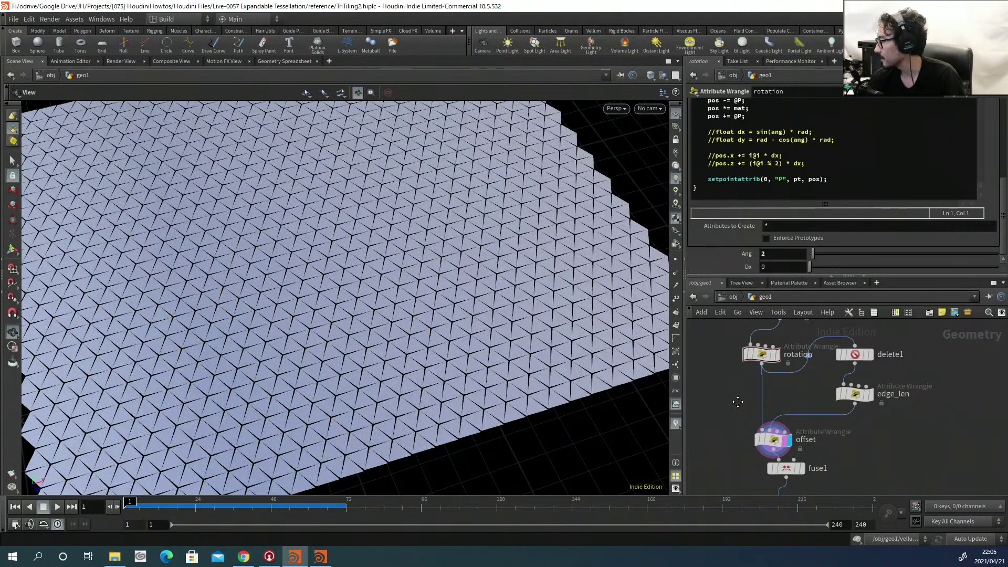
pyautogui.scroll(-3, 737, 361)
pyautogui.moveTo(737, 408); pyautogui.dragTo(736, 379, button='middle')
pyautogui.scroll(-3, 738, 379)
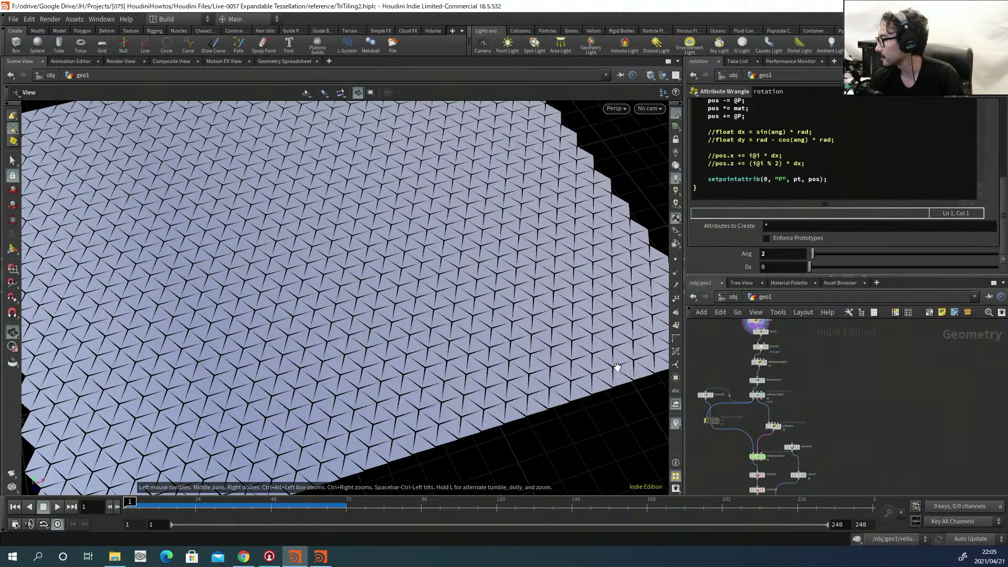
pyautogui.scroll(3, 770, 403)
pyautogui.scroll(2, 761, 397)
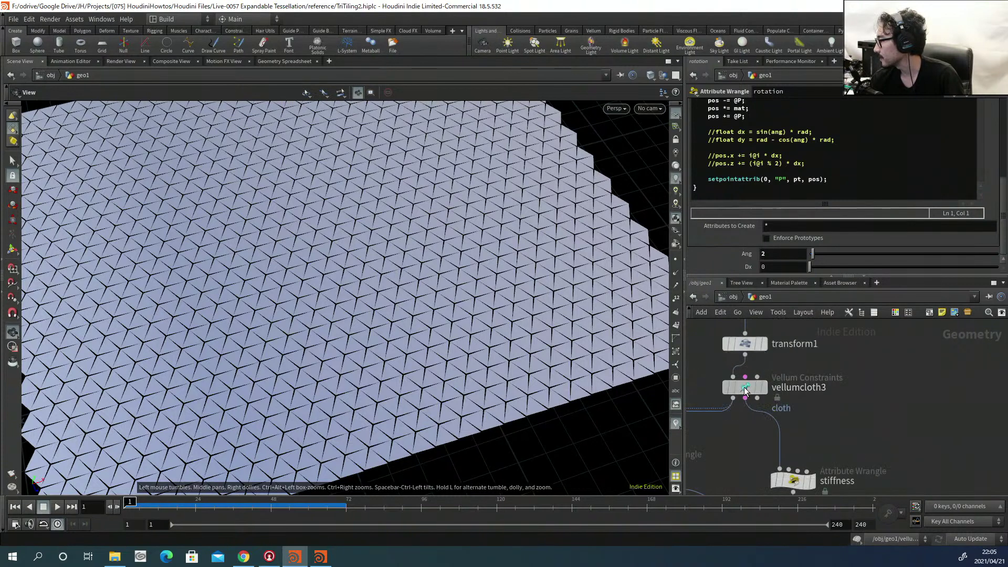
pyautogui.click(751, 389)
pyautogui.scroll(-4, 800, 370)
pyautogui.scroll(5, 787, 452)
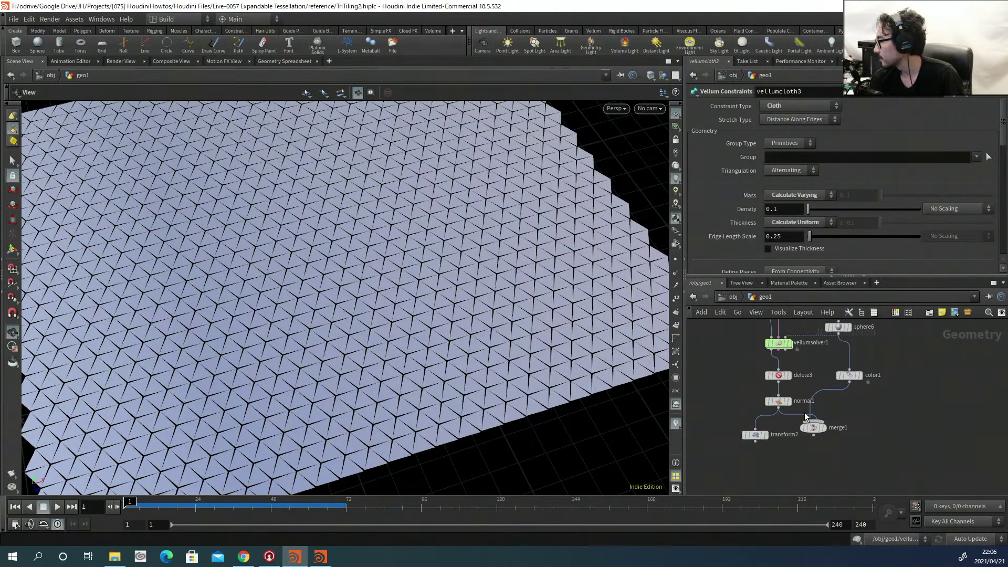
# Display the sheet at normal1 from a low angle, and switch the display to merge1 to include the collision sphere.
pyautogui.click(785, 395)
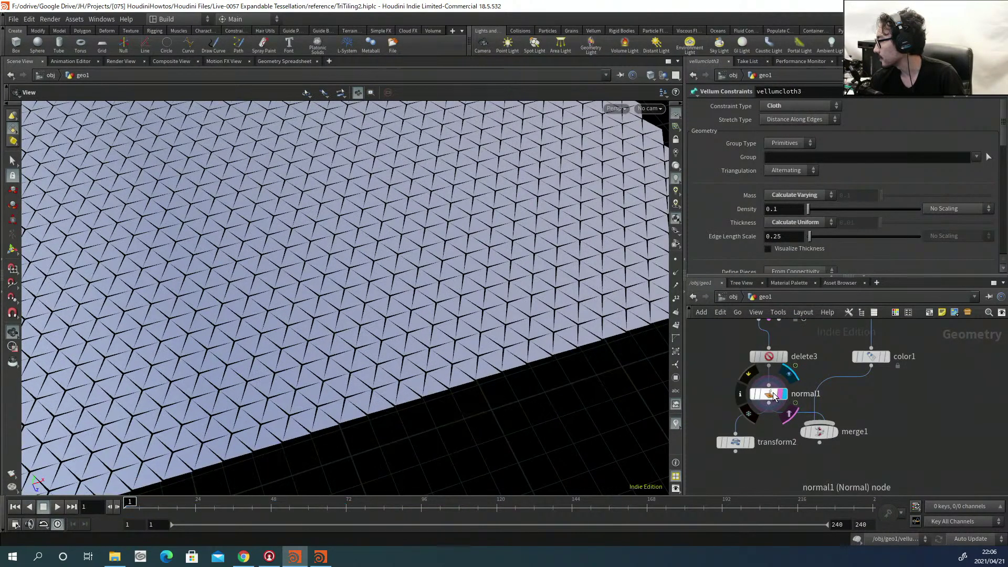
pyautogui.click(773, 392)
pyautogui.moveTo(405, 320); pyautogui.dragTo(487, 295)
pyautogui.scroll(-5, 423, 315)
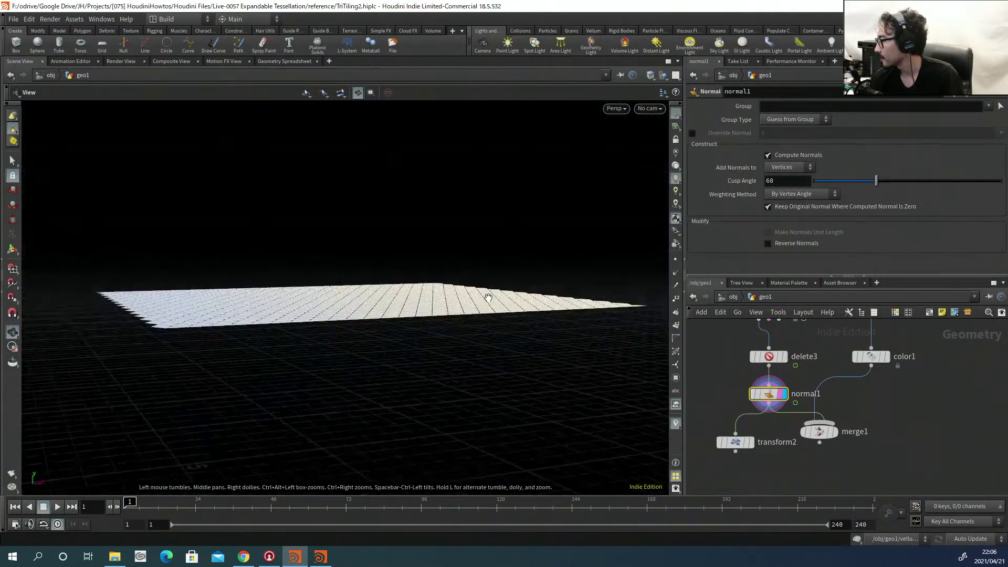
pyautogui.click(830, 433)
pyautogui.click(819, 432)
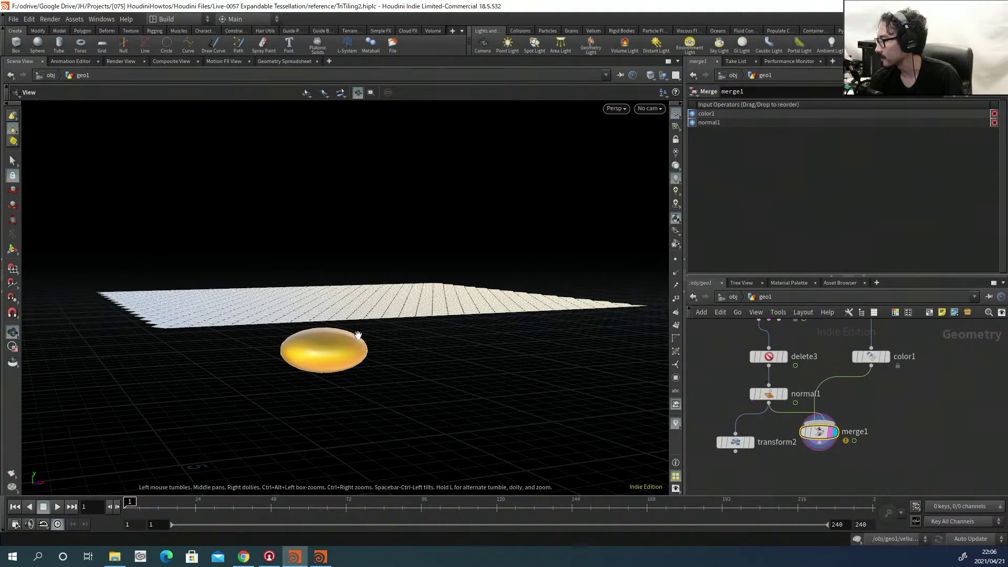
pyautogui.moveTo(357, 315)
pyautogui.mouseDown()
pyautogui.moveTo(358, 357)
pyautogui.moveTo(357, 318)
pyautogui.mouseUp()
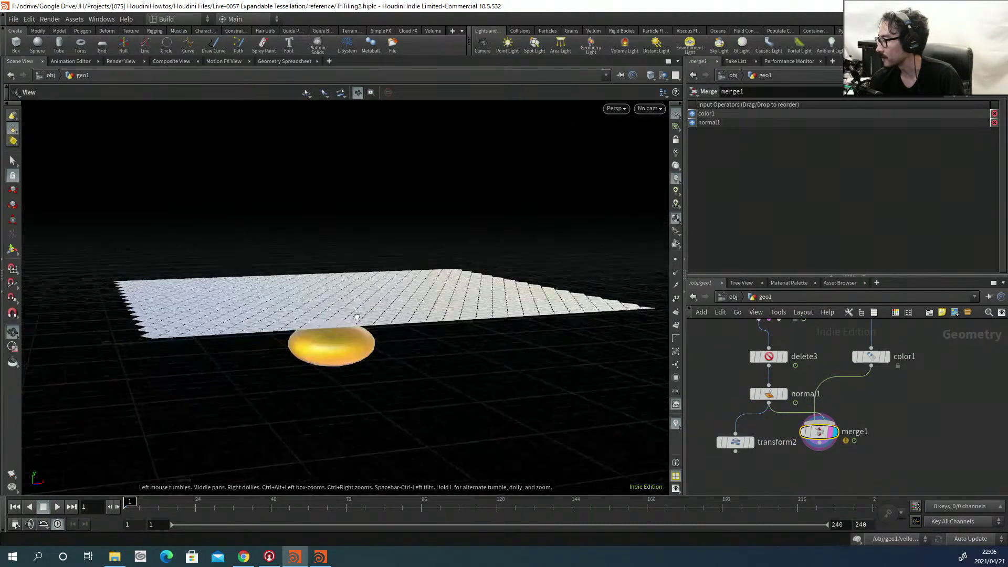
# Play the Vellum simulation of the sheet falling onto the sphere and pause it at frame 156.
pyautogui.click(57, 507)
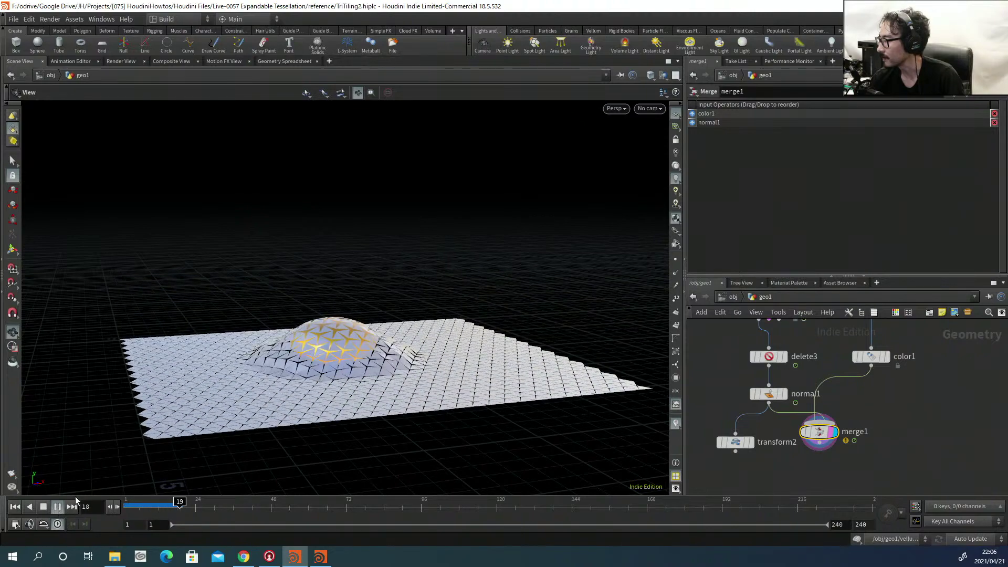
pyautogui.moveTo(355, 286); pyautogui.dragTo(360, 234)
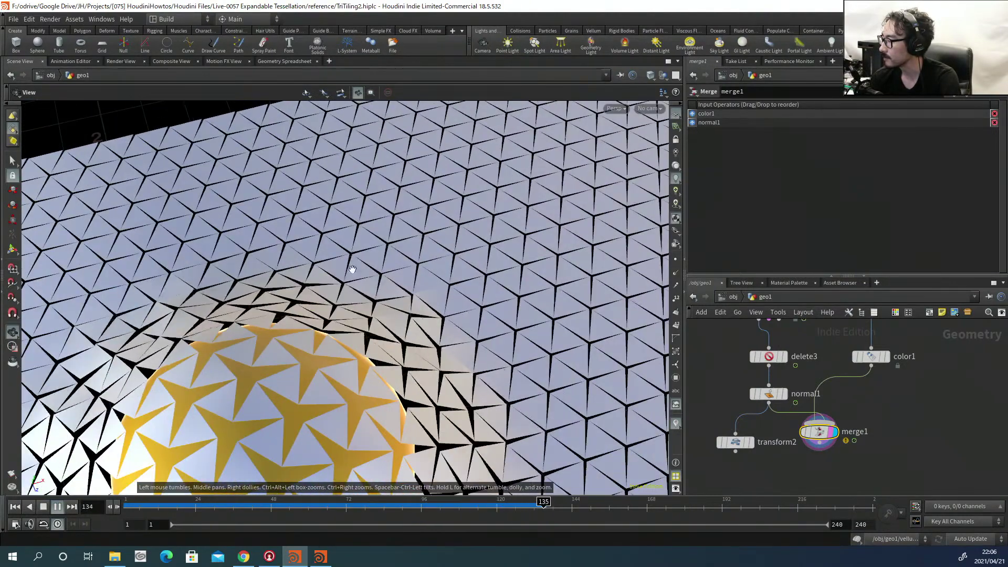
pyautogui.click(58, 507)
# Inspect the openings between the tiles where the sheet stretches over the sphere, both up close and from farther away.
pyautogui.moveTo(354, 270)
pyautogui.mouseDown()
pyautogui.moveTo(405, 232)
pyautogui.moveTo(360, 256)
pyautogui.mouseUp()
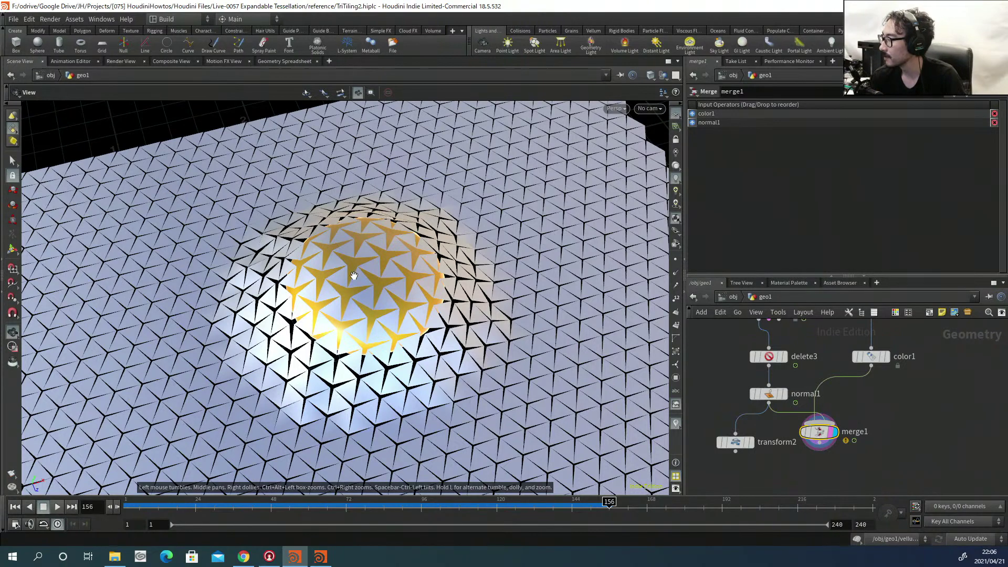
pyautogui.scroll(5, 354, 278)
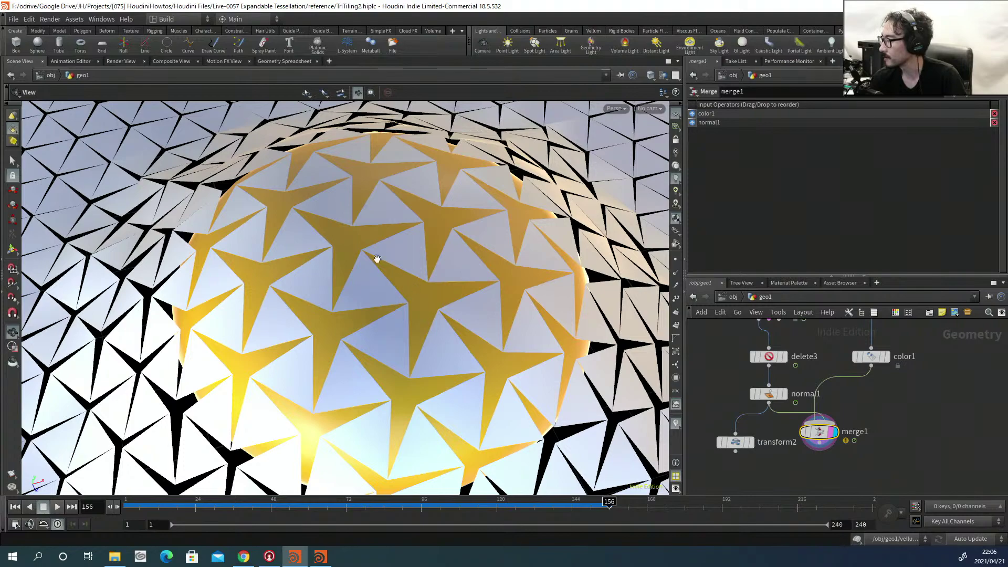
pyautogui.scroll(-5, 383, 259)
pyautogui.scroll(-2, 378, 254)
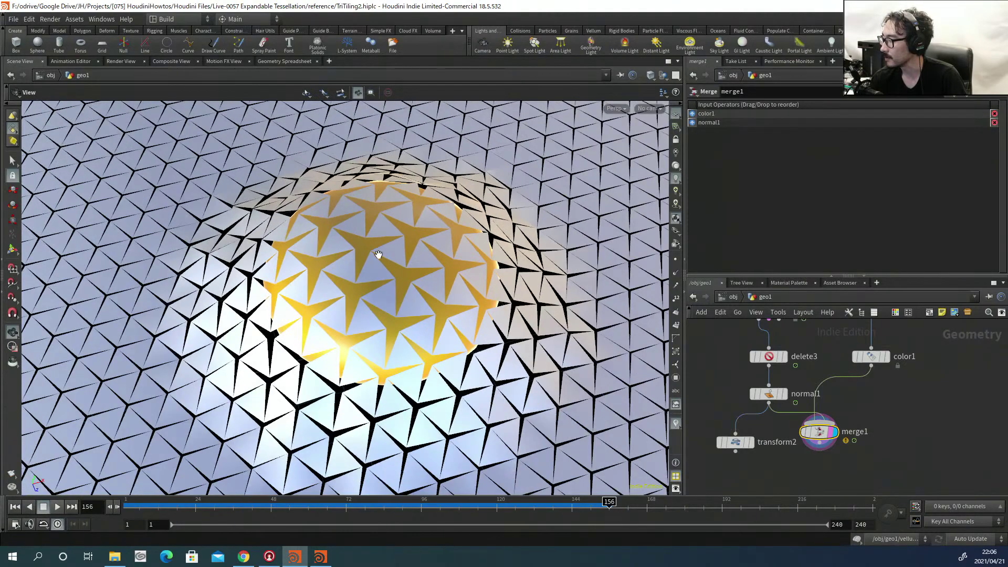
pyautogui.scroll(-2, 378, 254)
pyautogui.moveTo(378, 258); pyautogui.dragTo(363, 309)
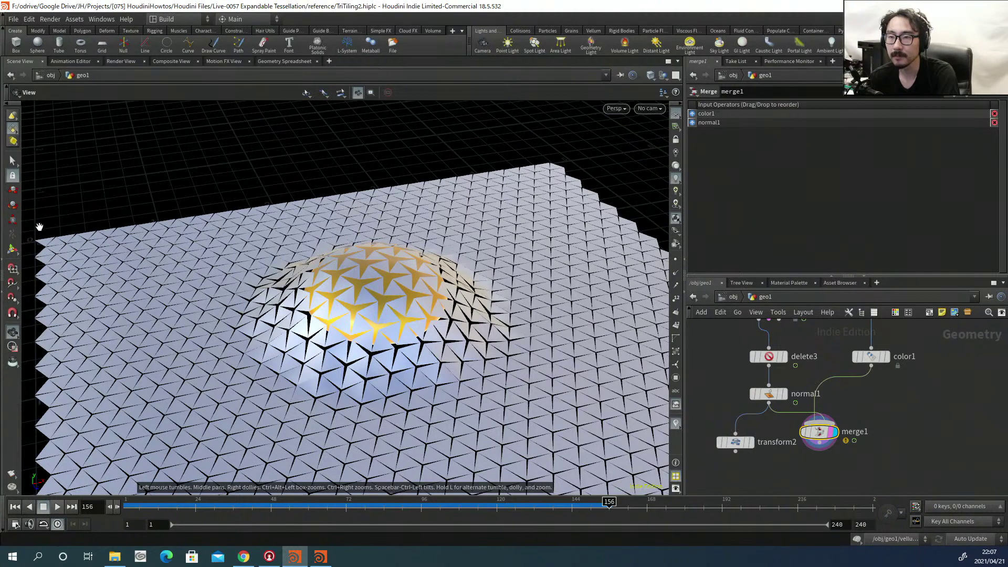
pyautogui.hotkey('alt', 'Tab')
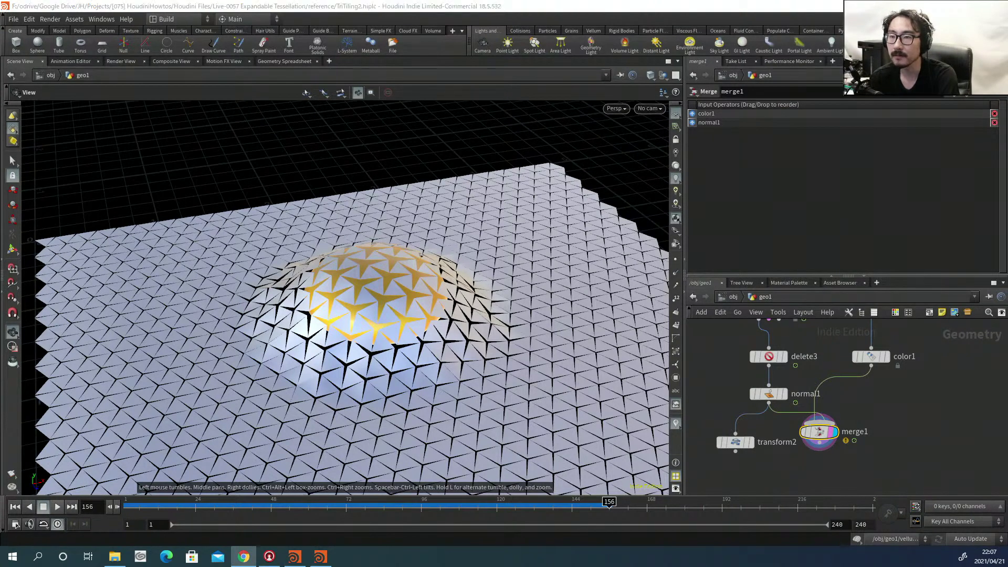
pyautogui.hotkey('alt', 'Tab')
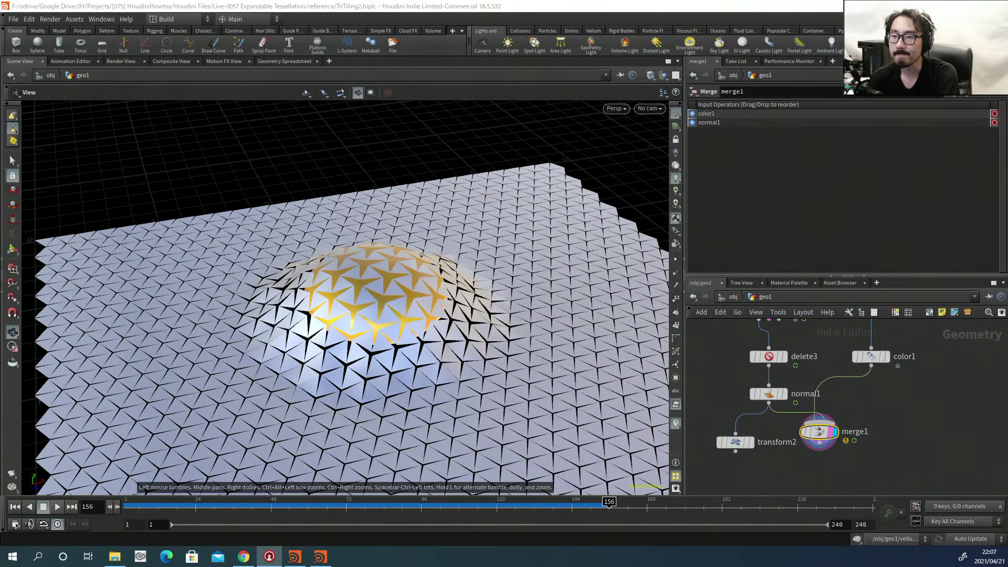
pyautogui.hotkey('alt', 'Tab')
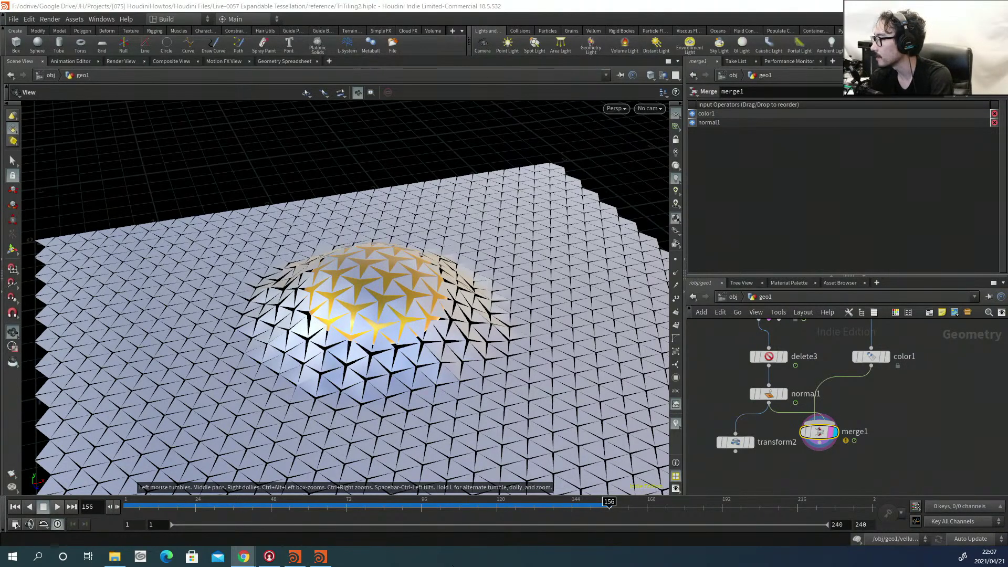
pyautogui.moveTo(421, 345); pyautogui.dragTo(420, 355)
pyautogui.moveTo(419, 355); pyautogui.dragTo(414, 321, button='right')
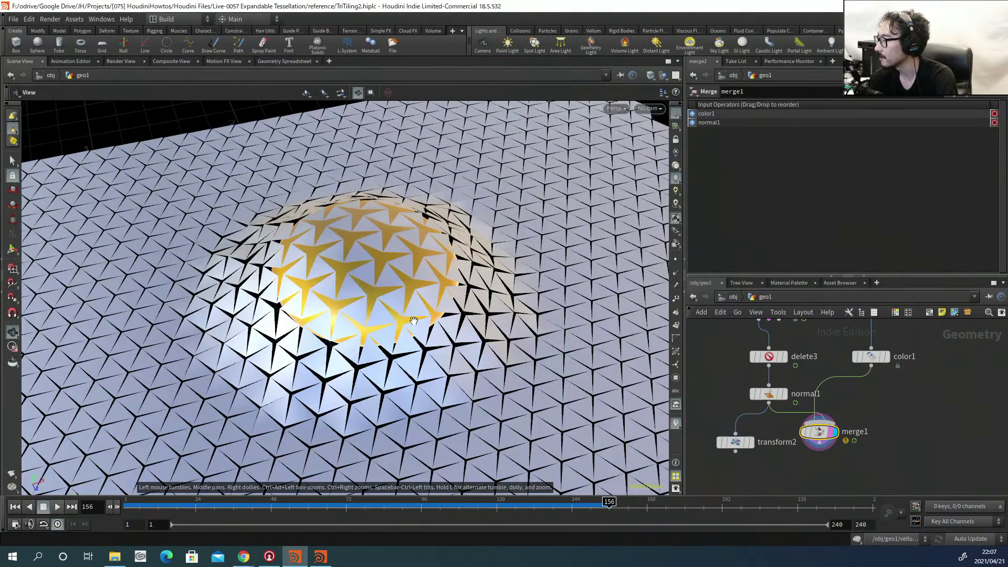
# Shrink the Houdini window to uncover the desktop and bring up the Pinterest page in Chrome over it.
pyautogui.moveTo(414, 307); pyautogui.dragTo(391, 282)
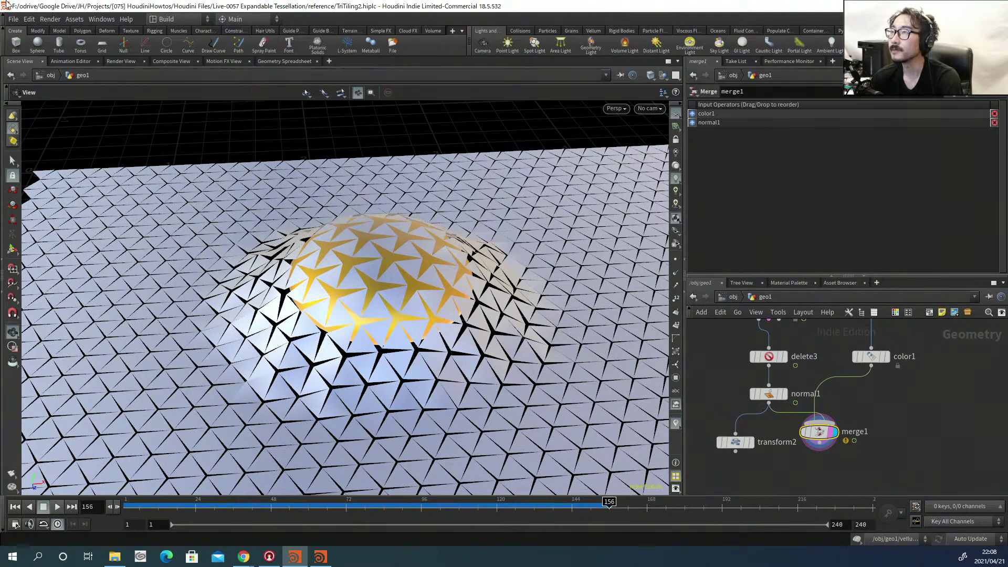
pyautogui.moveTo(0, 252); pyautogui.dragTo(551, 69)
pyautogui.moveTo(551, 13); pyautogui.dragTo(535, 89)
pyautogui.moveTo(662, 66); pyautogui.dragTo(0, 135)
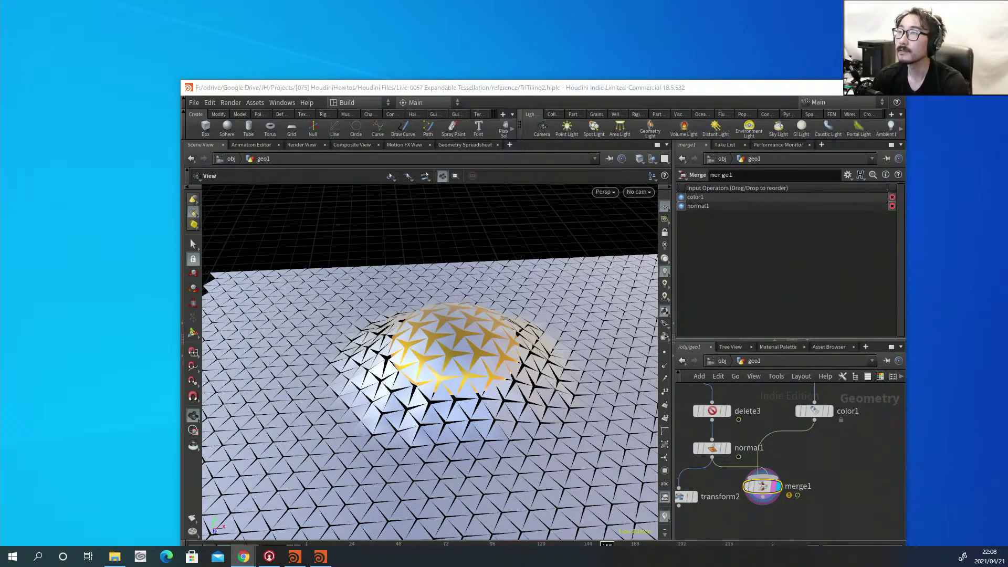
pyautogui.moveTo(0, 158); pyautogui.dragTo(431, 14)
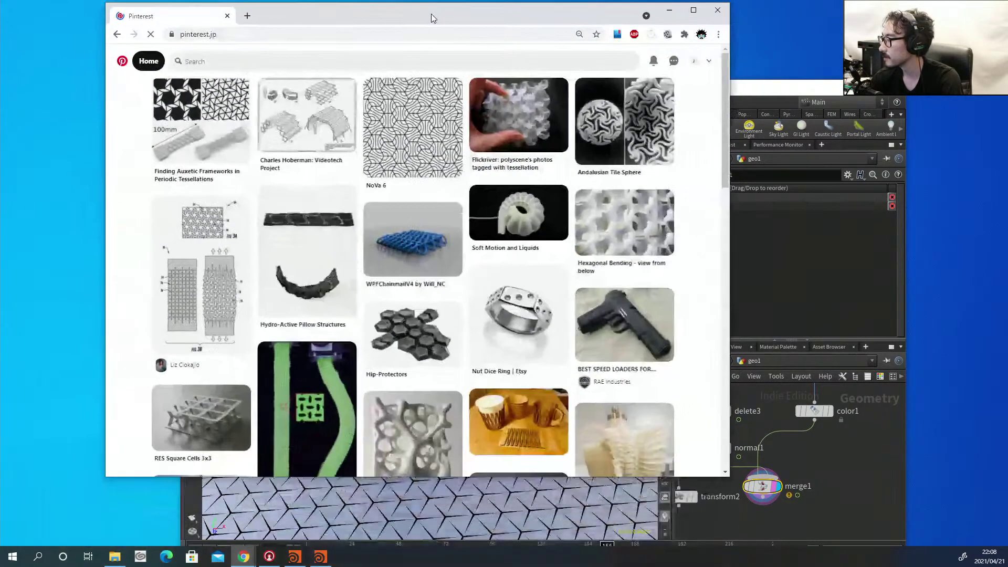
# Search Pinterest for "expandable tessellation".
pyautogui.click(332, 61)
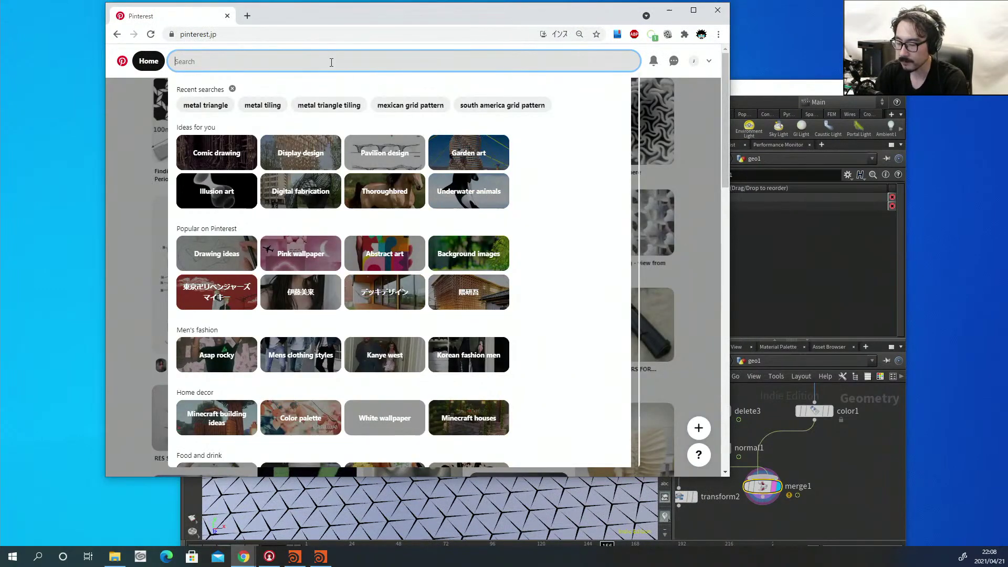
pyautogui.write('expandable ')
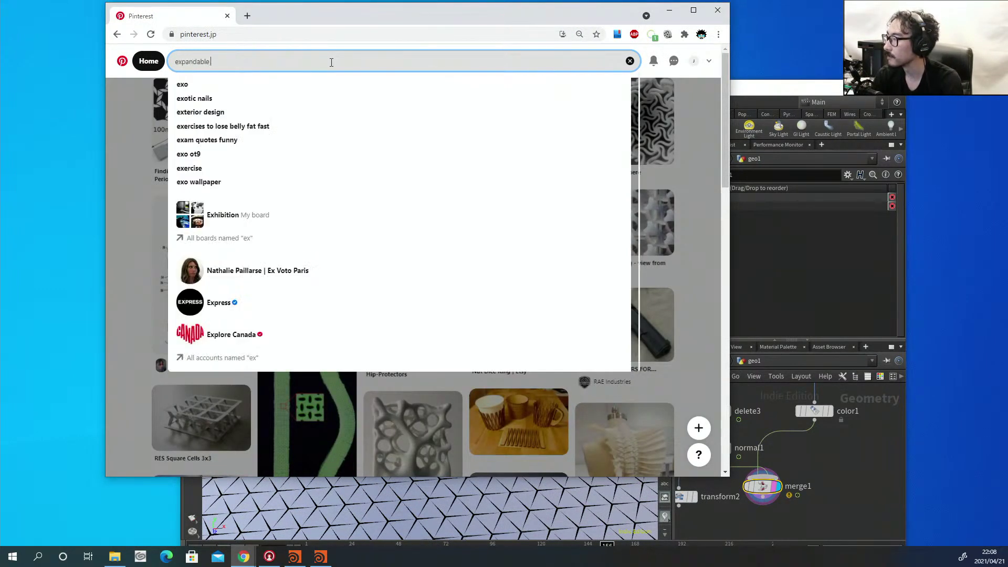
pyautogui.write('tessellea')
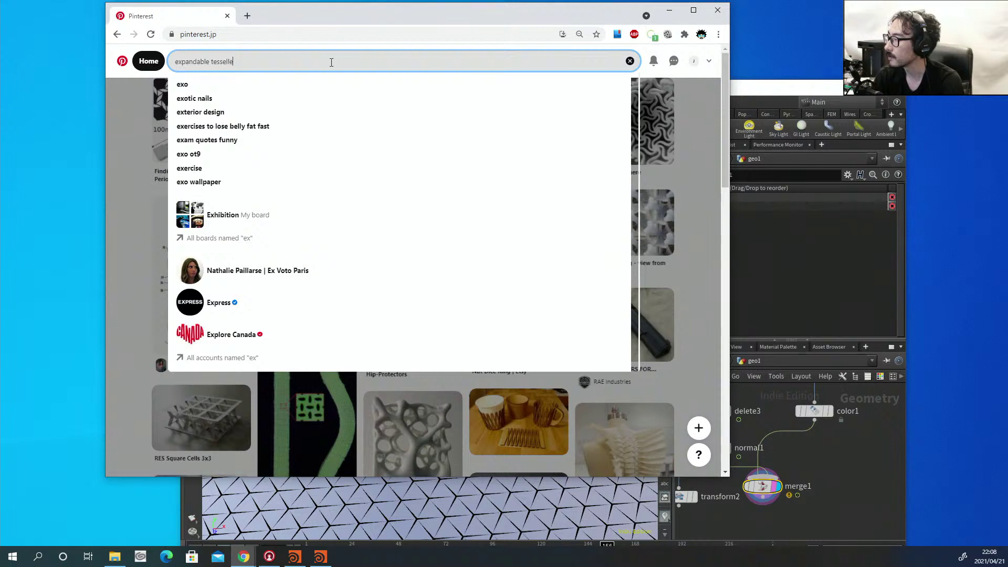
pyautogui.press('BackSpace')
pyautogui.press('BackSpace')
pyautogui.write('a')
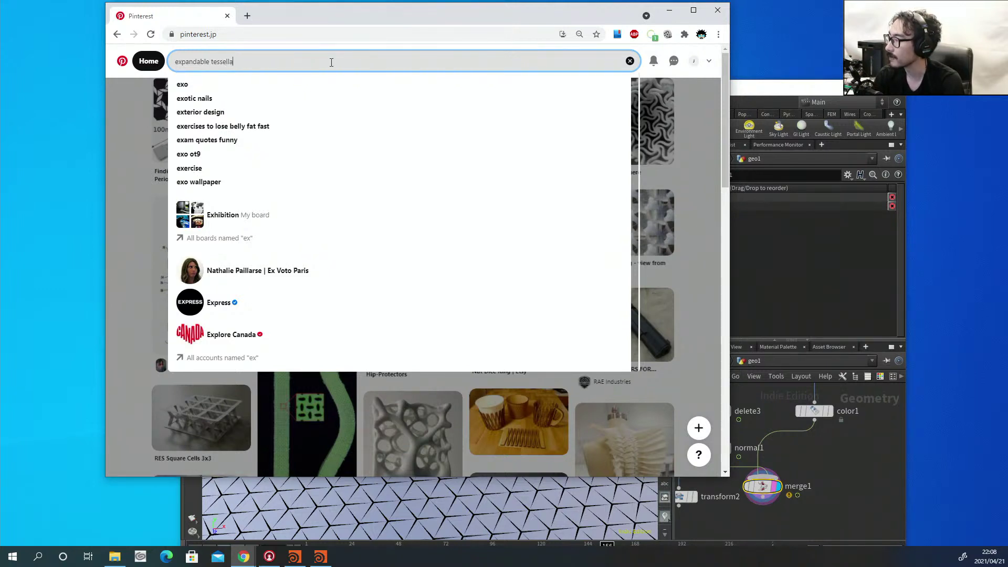
pyautogui.write('tion')
pyautogui.press('Return')
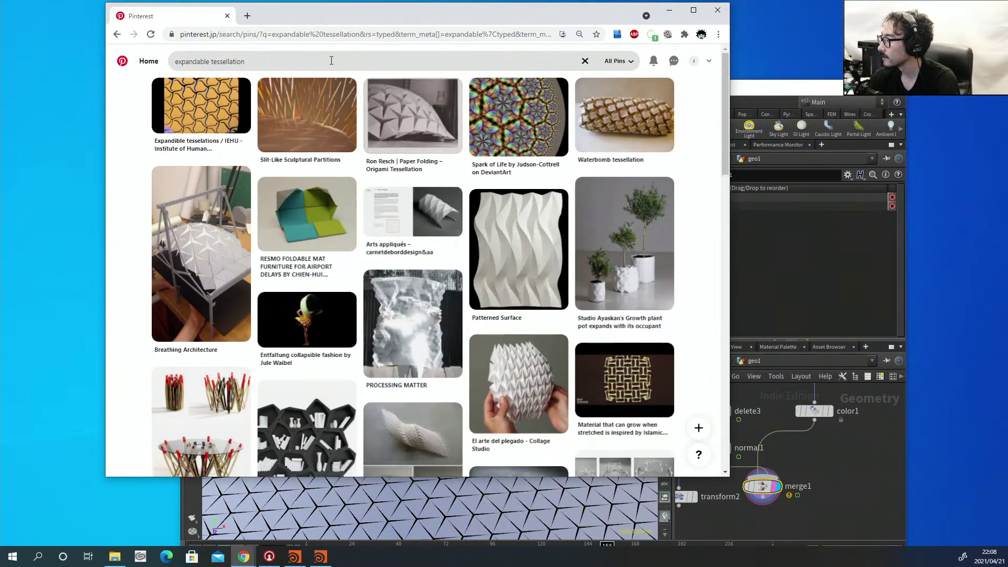
# Open the "Expandible tesselations / IEHU" video pin, play it, and skip ahead to footage of the opening patterns.
pyautogui.click(201, 117)
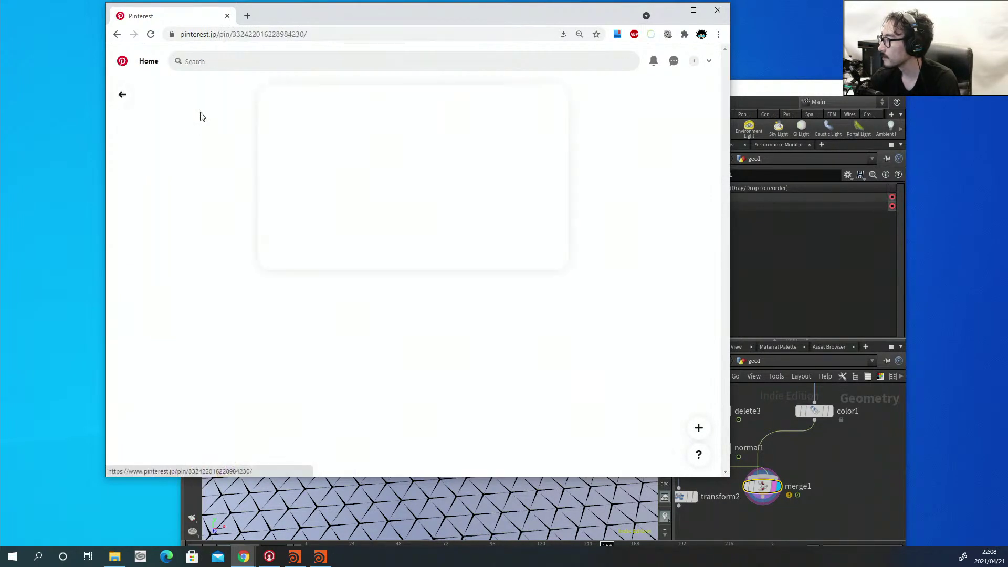
pyautogui.click(415, 163)
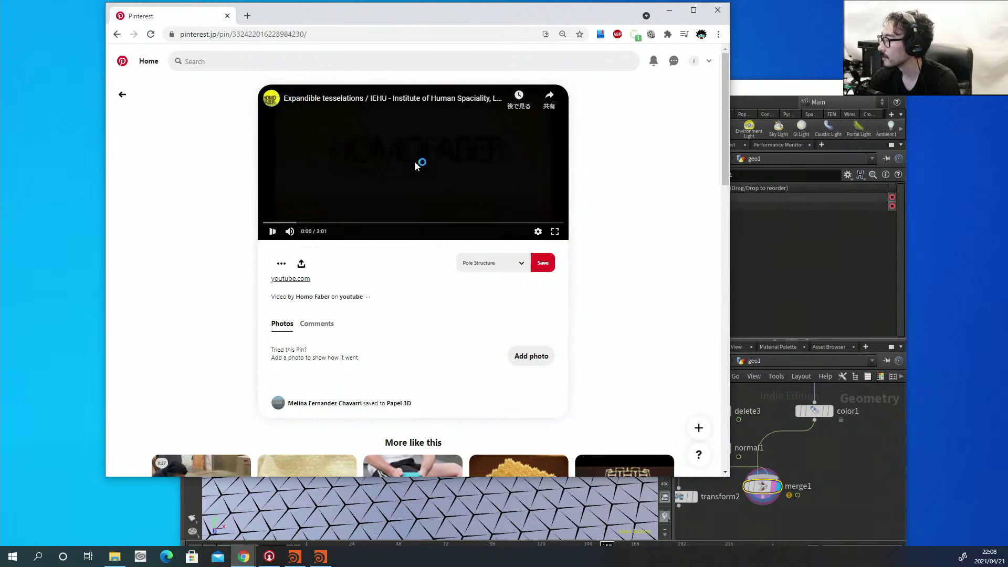
pyautogui.scroll(-2, 415, 167)
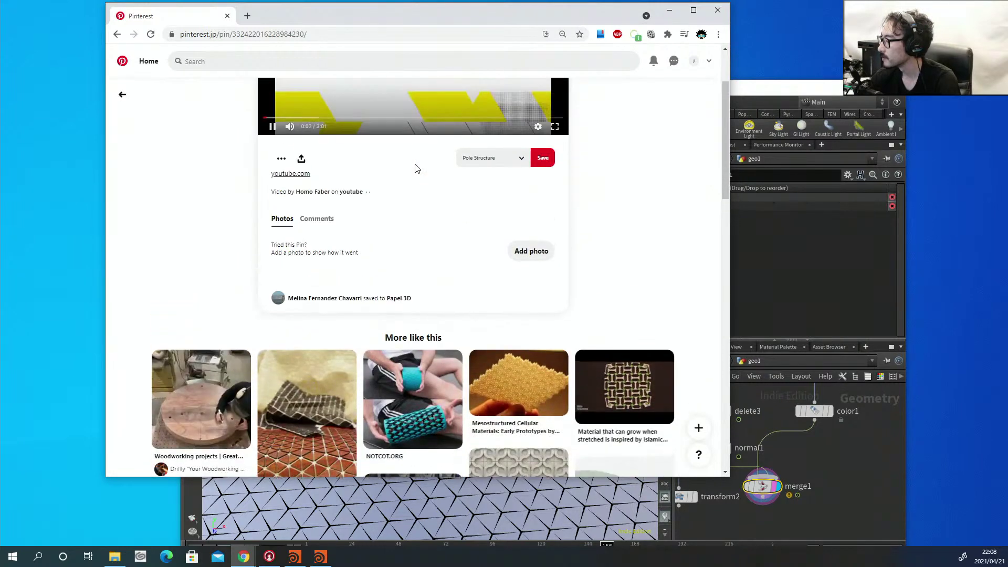
pyautogui.scroll(-4, 415, 167)
pyautogui.scroll(3, 315, 294)
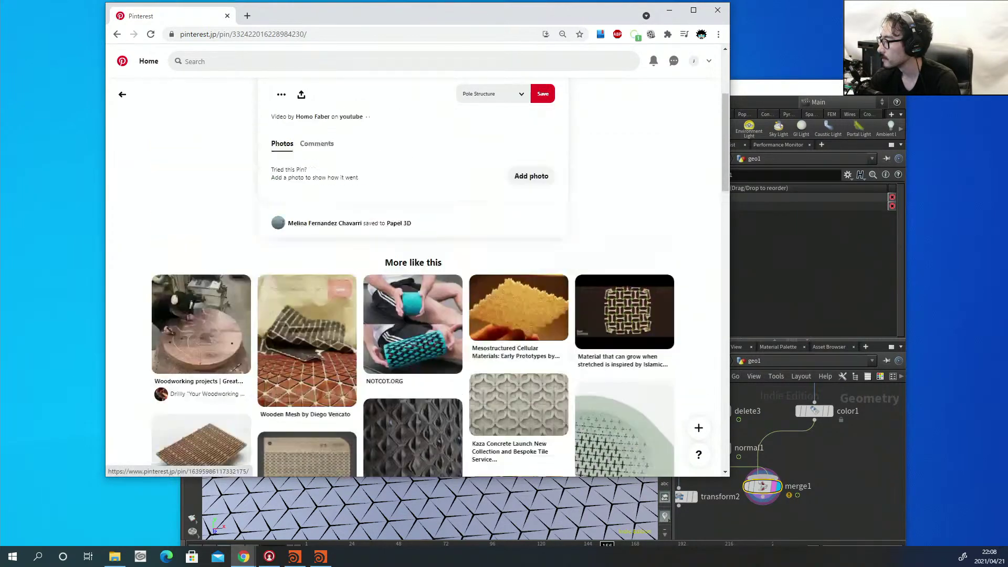
pyautogui.scroll(4, 364, 209)
pyautogui.moveTo(355, 224); pyautogui.dragTo(377, 224)
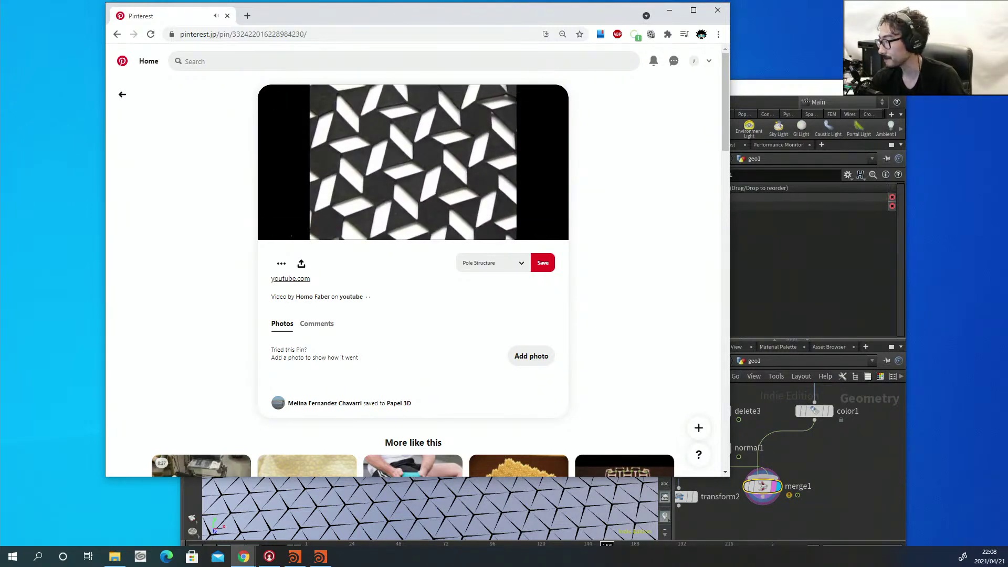
# Switch to the empty untitled.hip session in Houdini, minimising the browser and maximising the Houdini window.
pyautogui.click(787, 244)
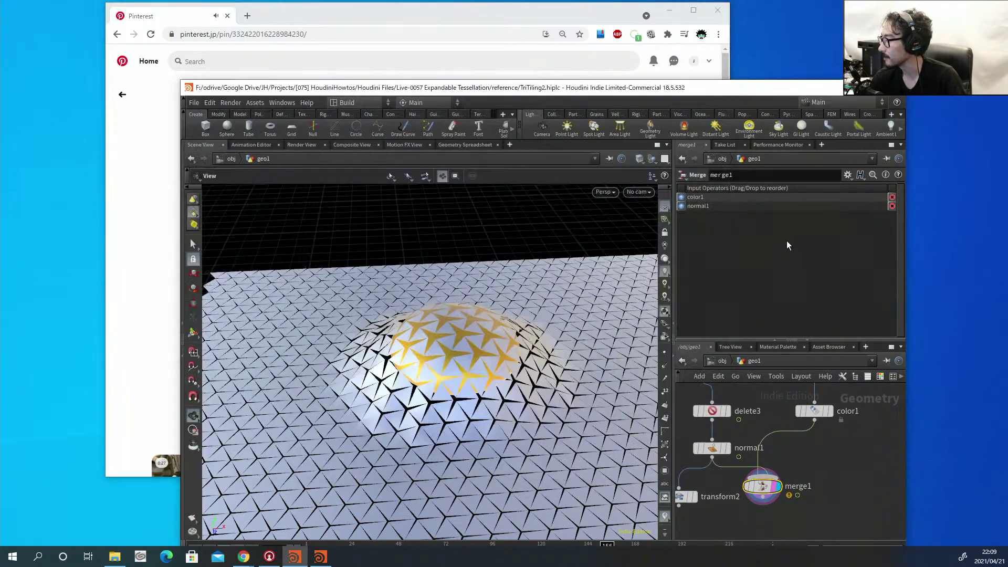
pyautogui.moveTo(650, 96); pyautogui.dragTo(504, 37)
pyautogui.click(320, 557)
pyautogui.click(669, 10)
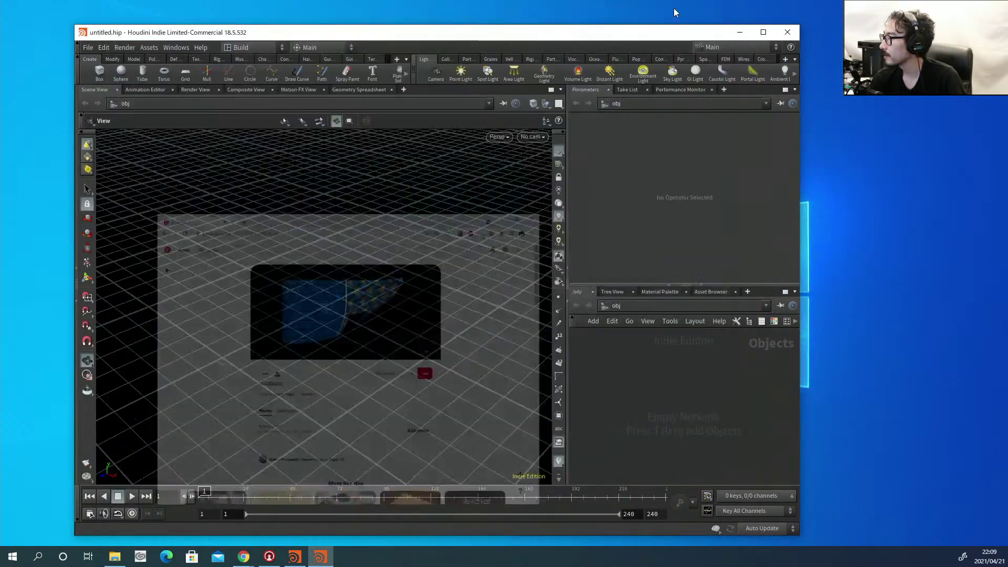
pyautogui.click(763, 32)
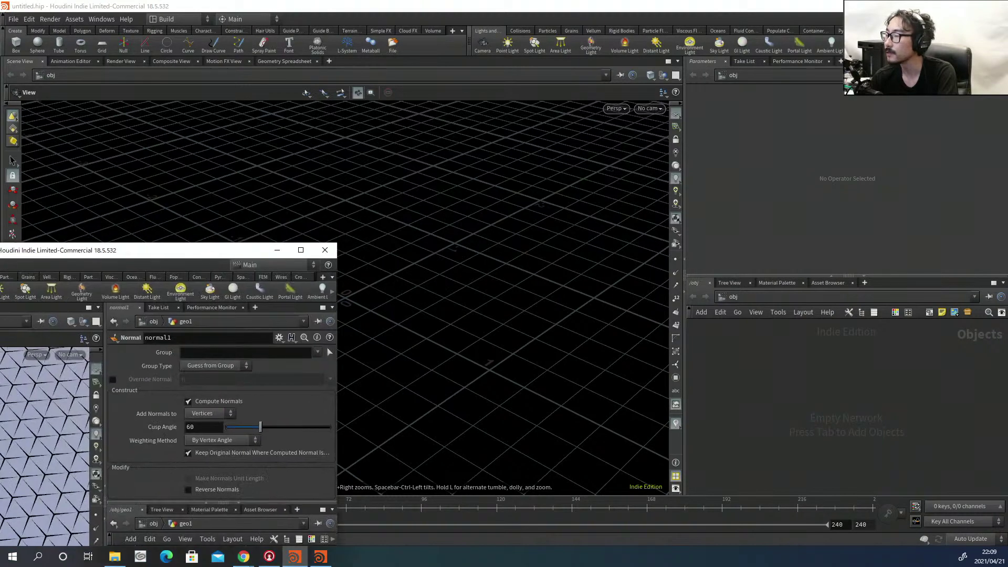
# In the TriTiling2.hiplc network, display the offset wrangle's output and set the rotation wrangle's Ang to 0.
pyautogui.scroll(10, 354, 315)
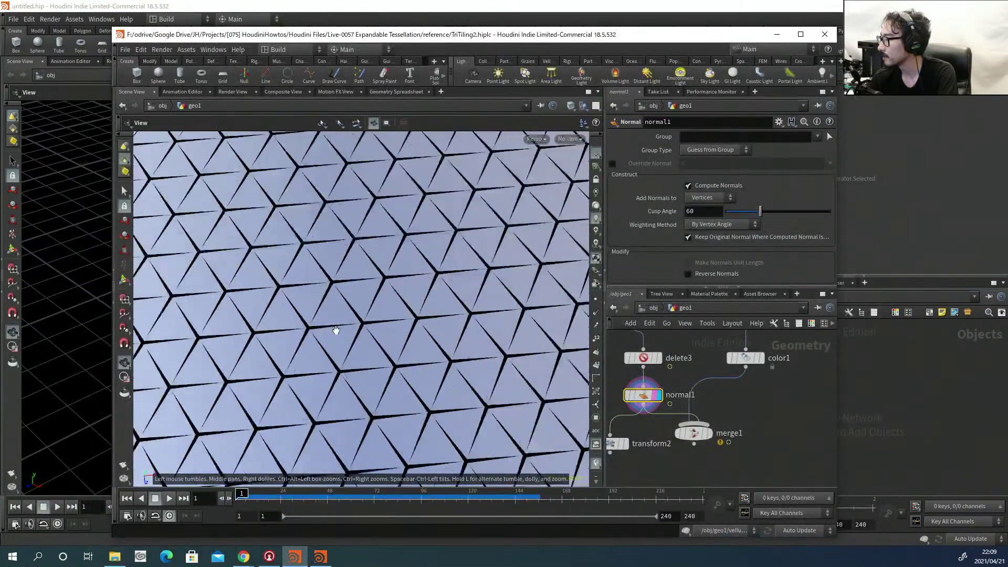
pyautogui.scroll(4, 336, 323)
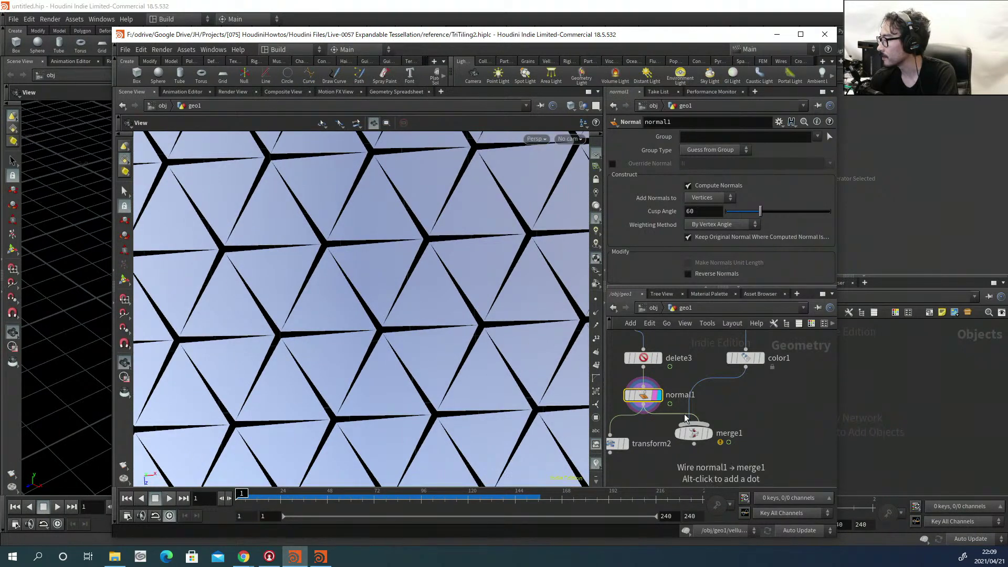
pyautogui.scroll(-5, 750, 391)
pyautogui.scroll(6, 750, 391)
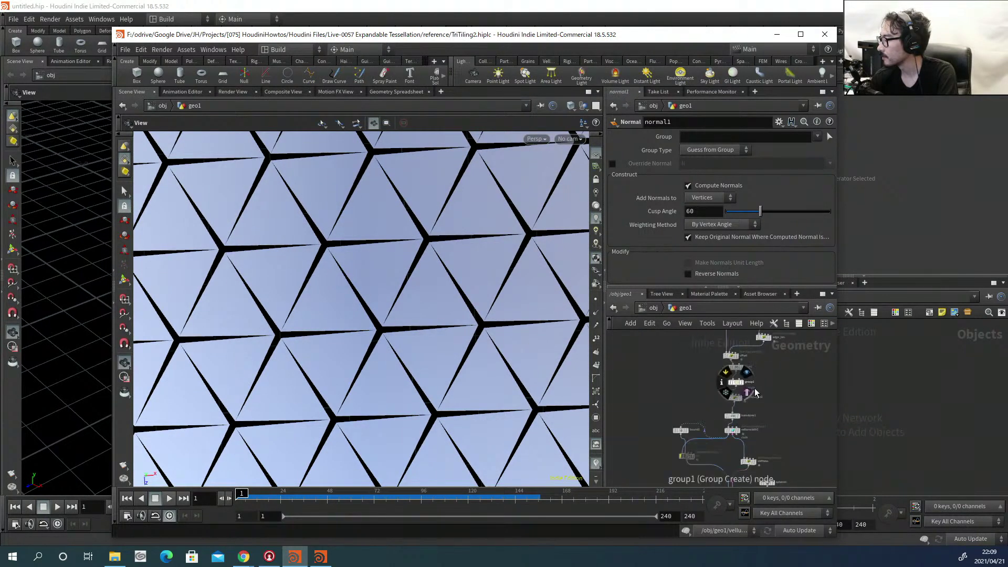
pyautogui.scroll(-2, 727, 403)
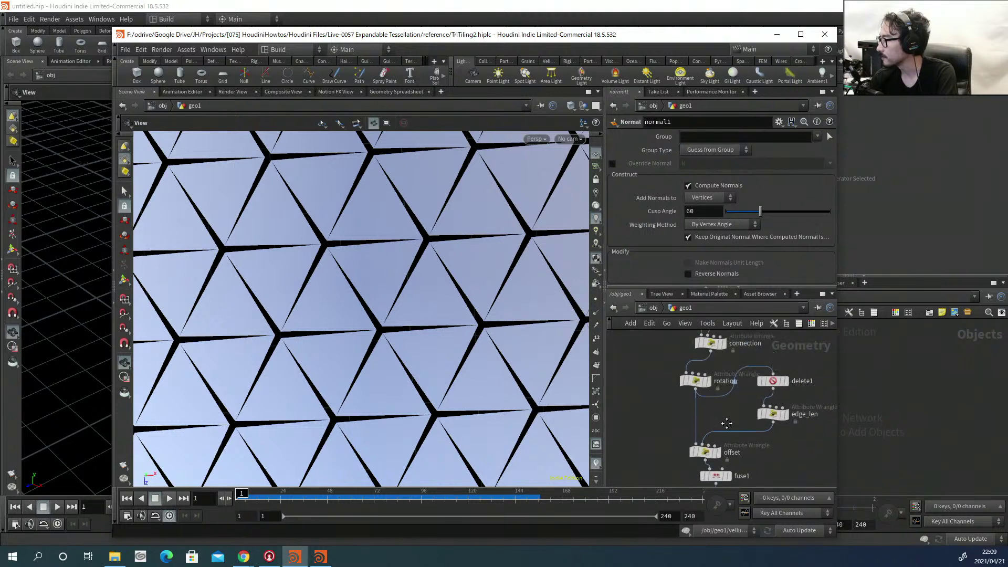
pyautogui.scroll(3, 717, 384)
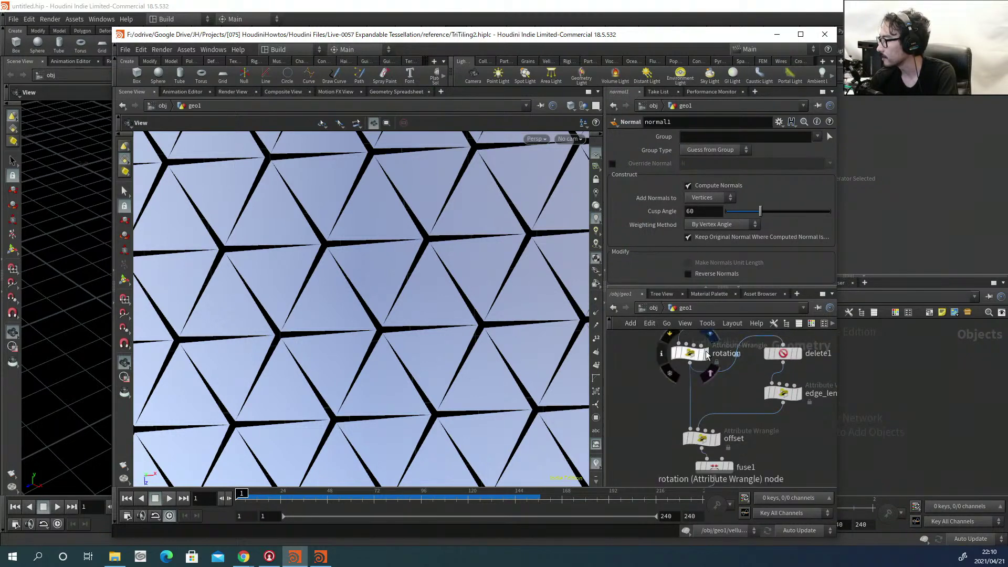
pyautogui.click(717, 442)
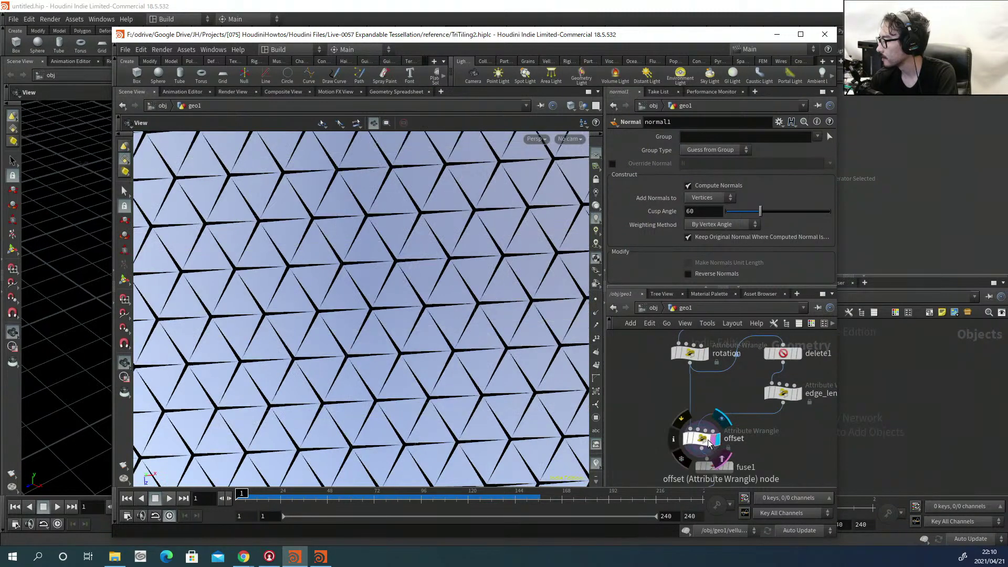
pyautogui.click(703, 439)
pyautogui.click(690, 353)
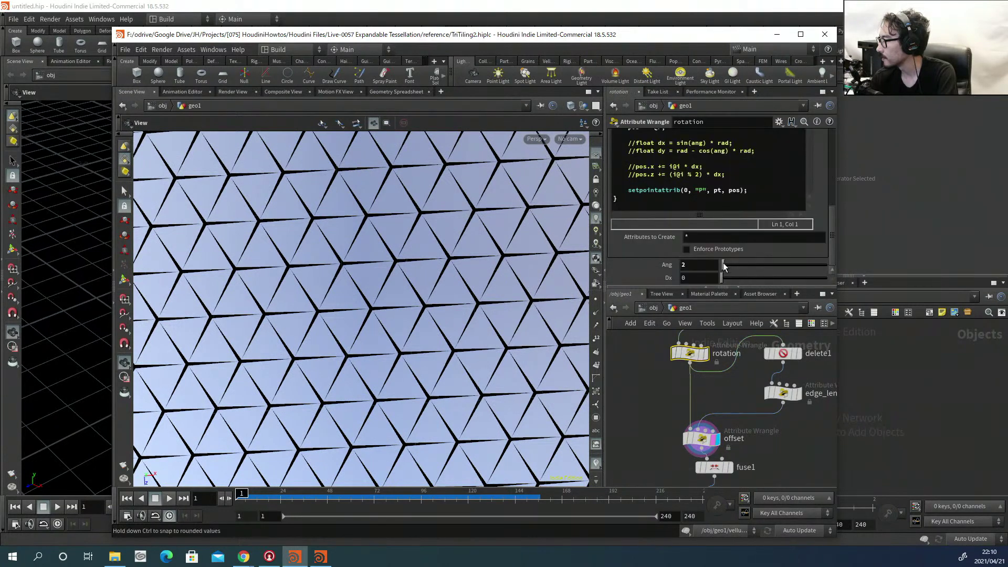
pyautogui.moveTo(724, 265); pyautogui.dragTo(721, 265)
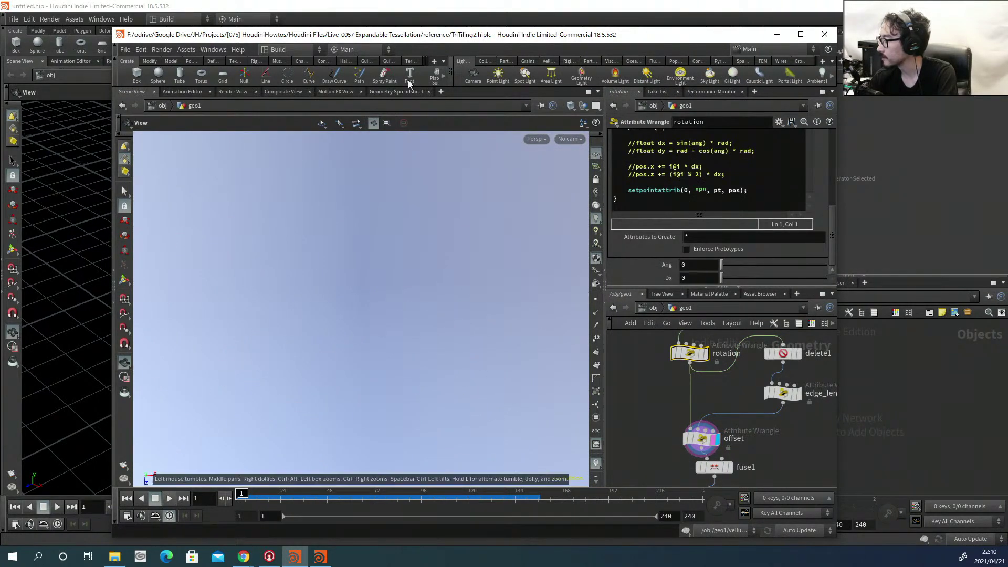
# Change the viewport shading to a shaded mode with wireframe edges and inspect the closed triangle grid near its corner.
pyautogui.click(536, 139)
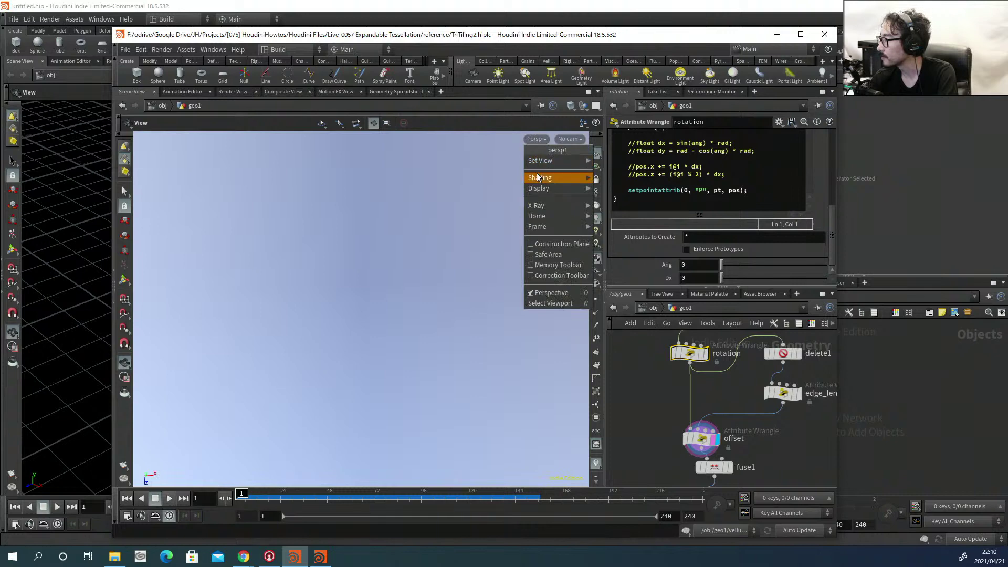
pyautogui.moveTo(540, 179)
pyautogui.click(654, 273)
pyautogui.moveTo(354, 241); pyautogui.dragTo(364, 324)
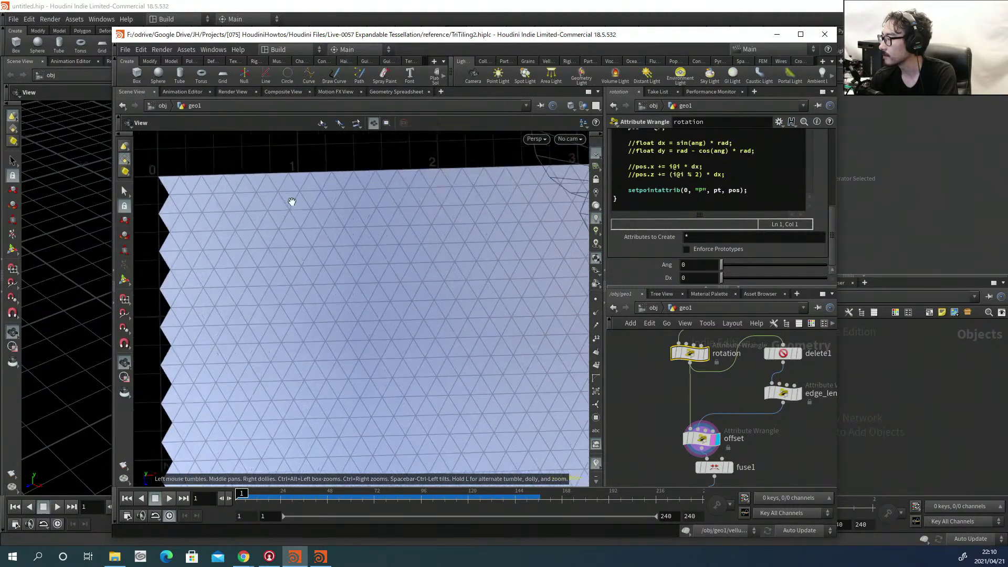
pyautogui.scroll(5, 290, 205)
pyautogui.scroll(3, 306, 207)
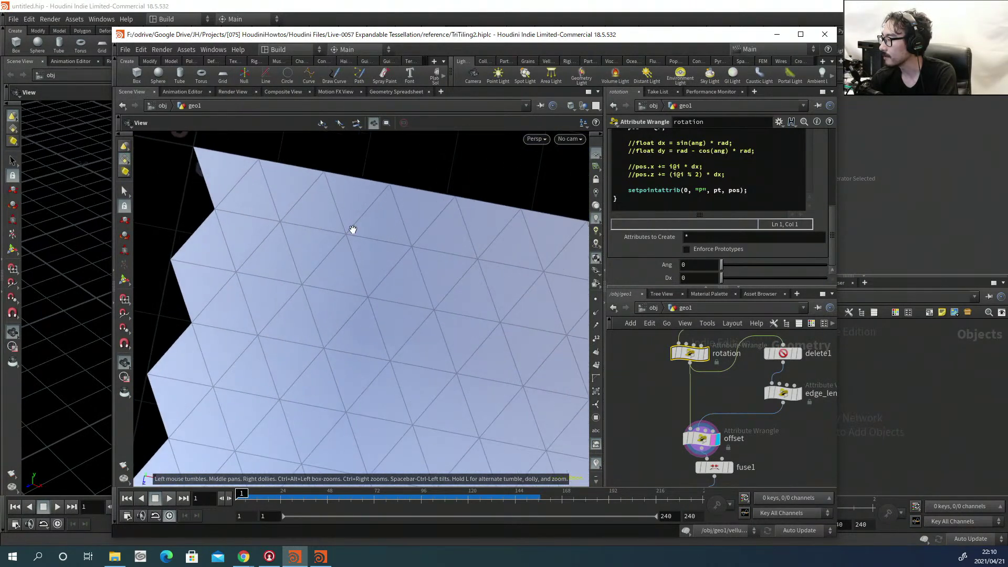
pyautogui.moveTo(315, 278); pyautogui.dragTo(322, 277)
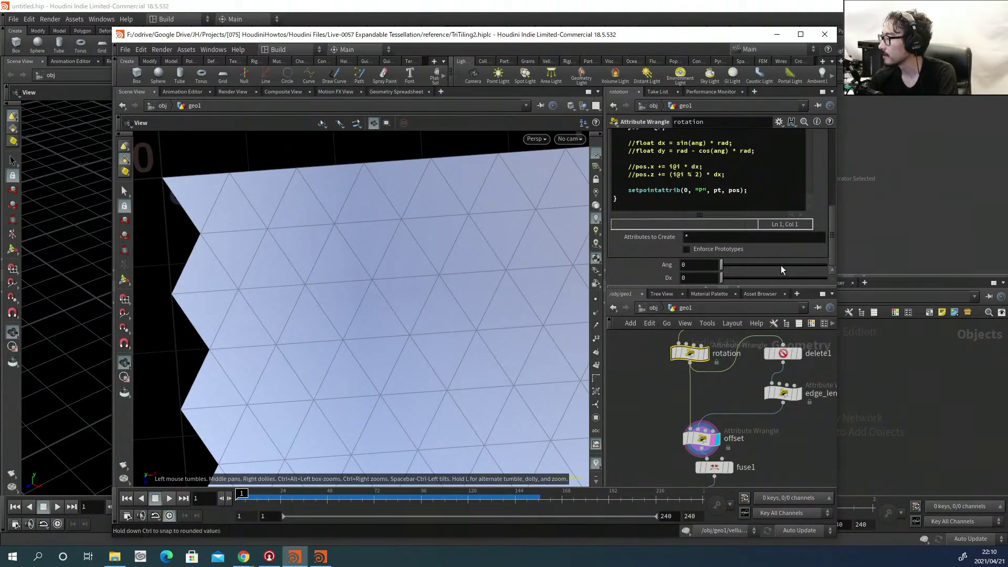
# Set the rotation wrangle's Ang to 10.2 and inspect how the triangles separate while joined at their corners.
pyautogui.moveTo(722, 265)
pyautogui.mouseDown()
pyautogui.moveTo(743, 265)
pyautogui.moveTo(730, 266)
pyautogui.mouseUp()
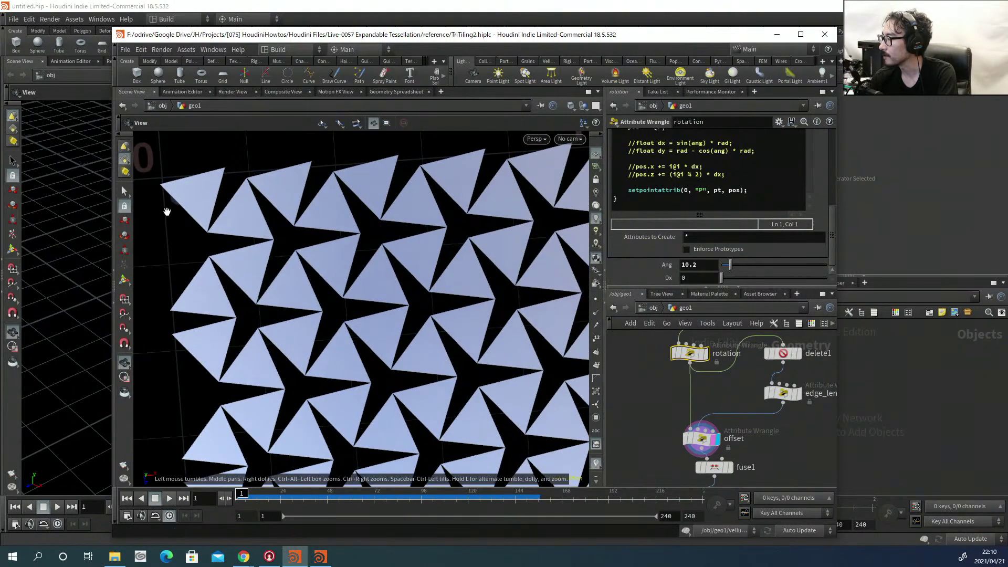
pyautogui.scroll(3, 213, 226)
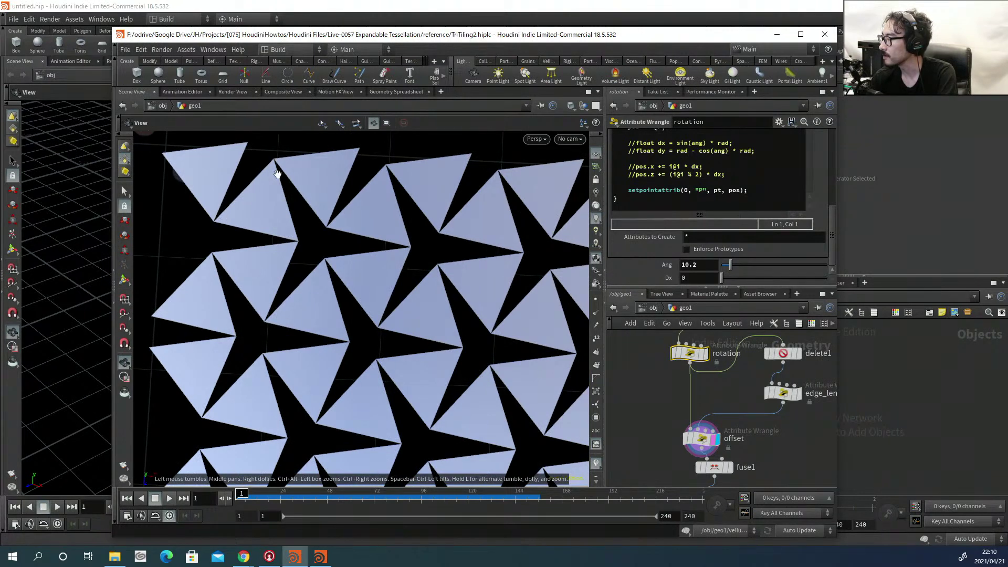
pyautogui.moveTo(371, 178); pyautogui.dragTo(376, 199)
pyautogui.scroll(-5, 376, 206)
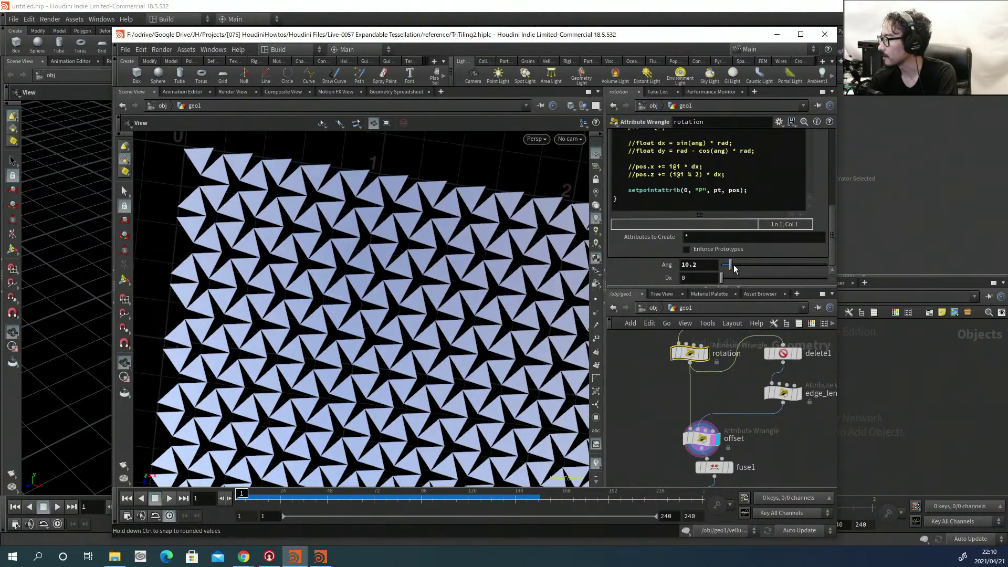
# Sweep the rotation wrangle's Ang through larger angles up to about 98, and bring it back down to 1.8.
pyautogui.moveTo(766, 261); pyautogui.dragTo(723, 264)
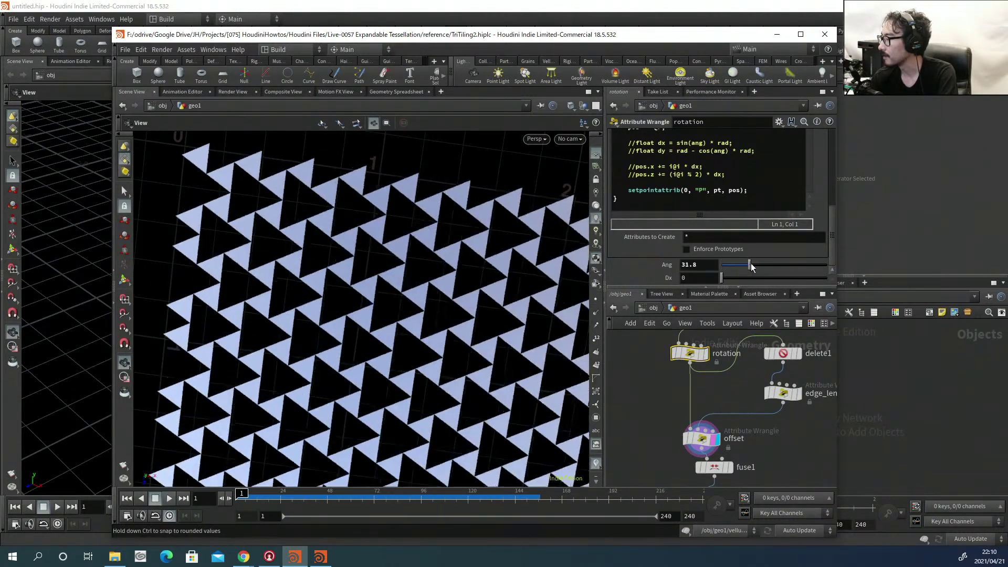
pyautogui.moveTo(786, 260); pyautogui.dragTo(803, 248)
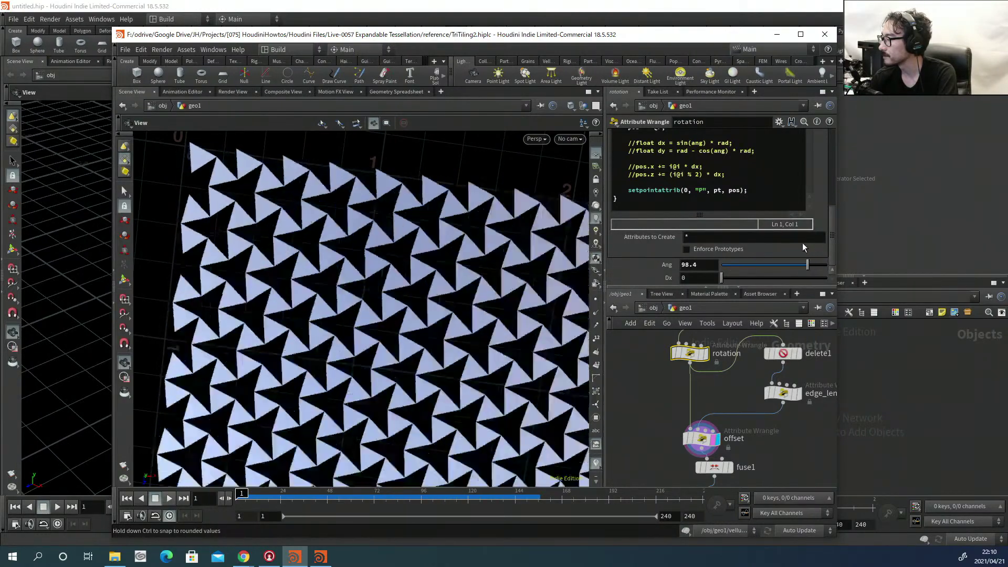
pyautogui.moveTo(723, 241); pyautogui.dragTo(799, 237)
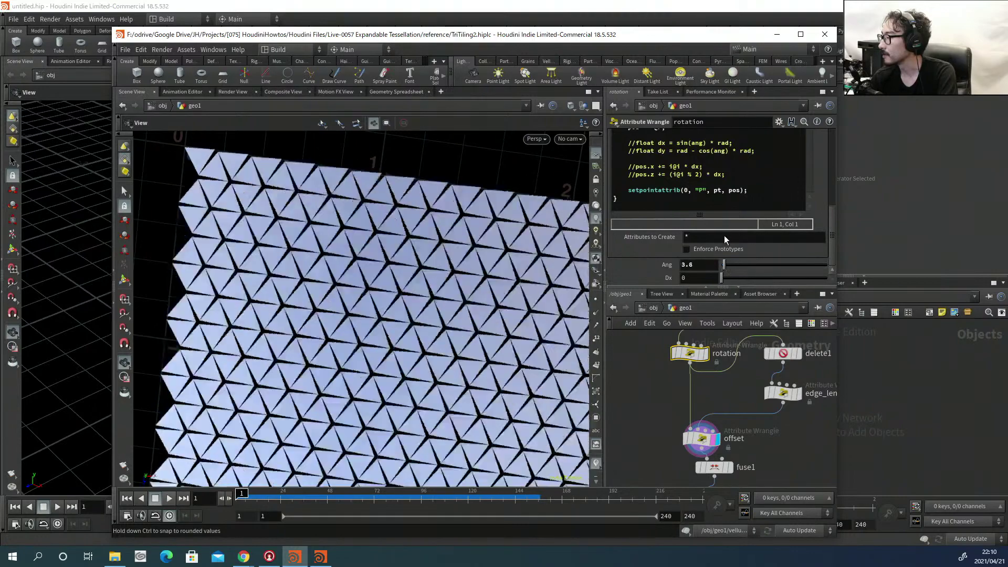
pyautogui.moveTo(716, 232)
pyautogui.mouseDown()
pyautogui.moveTo(736, 231)
pyautogui.moveTo(723, 231)
pyautogui.mouseUp()
pyautogui.scroll(10, 308, 227)
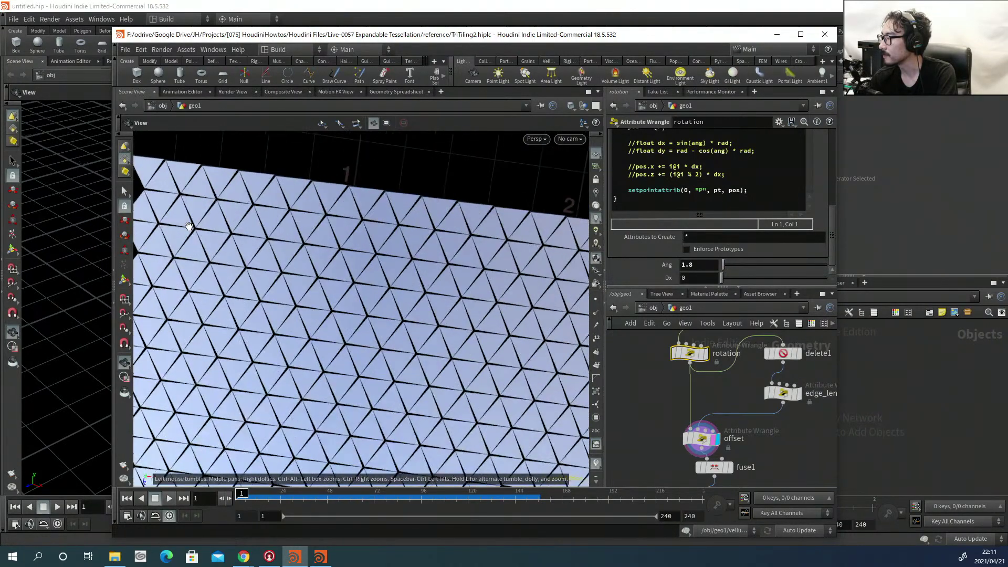
# Set the rotation wrangle's Ang to 0, open the triangles to about 4.8, and return it to 0 while inspecting the grid's corner.
pyautogui.moveTo(300, 234); pyautogui.dragTo(342, 278)
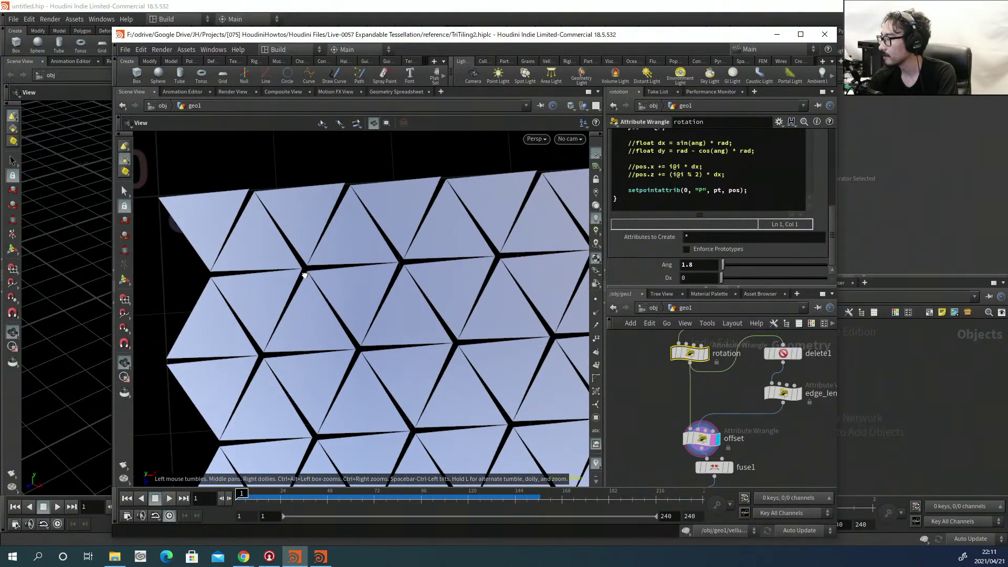
pyautogui.moveTo(725, 267); pyautogui.dragTo(720, 267)
pyautogui.moveTo(271, 252); pyautogui.dragTo(263, 252)
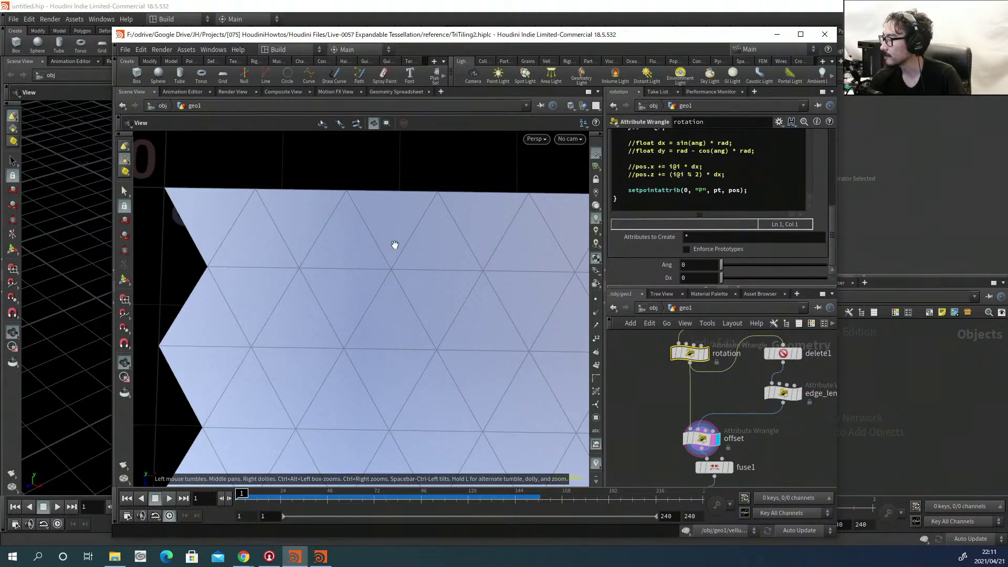
pyautogui.moveTo(722, 265); pyautogui.dragTo(592, 261)
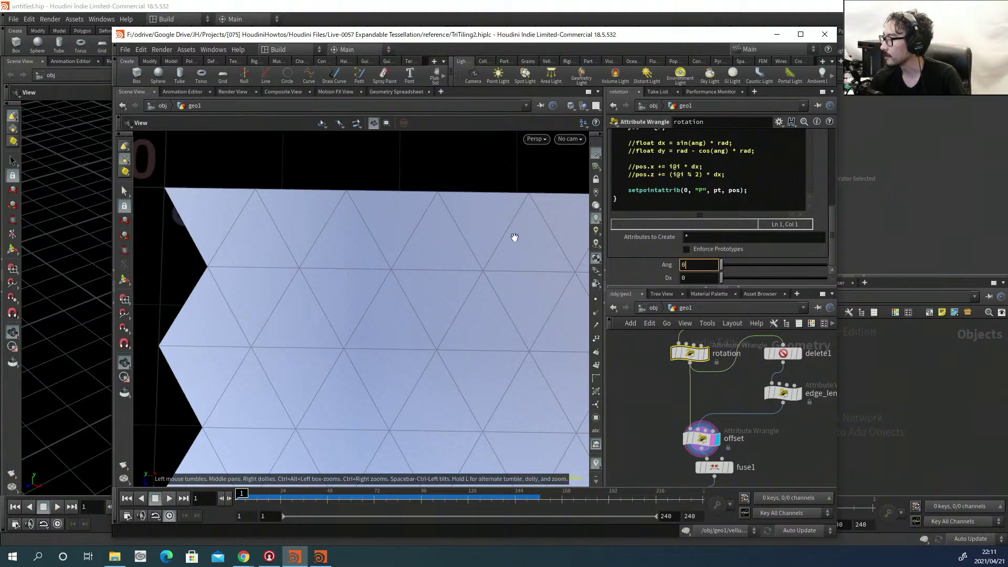
pyautogui.moveTo(723, 266)
pyautogui.mouseDown()
pyautogui.moveTo(735, 269)
pyautogui.moveTo(726, 267)
pyautogui.mouseUp()
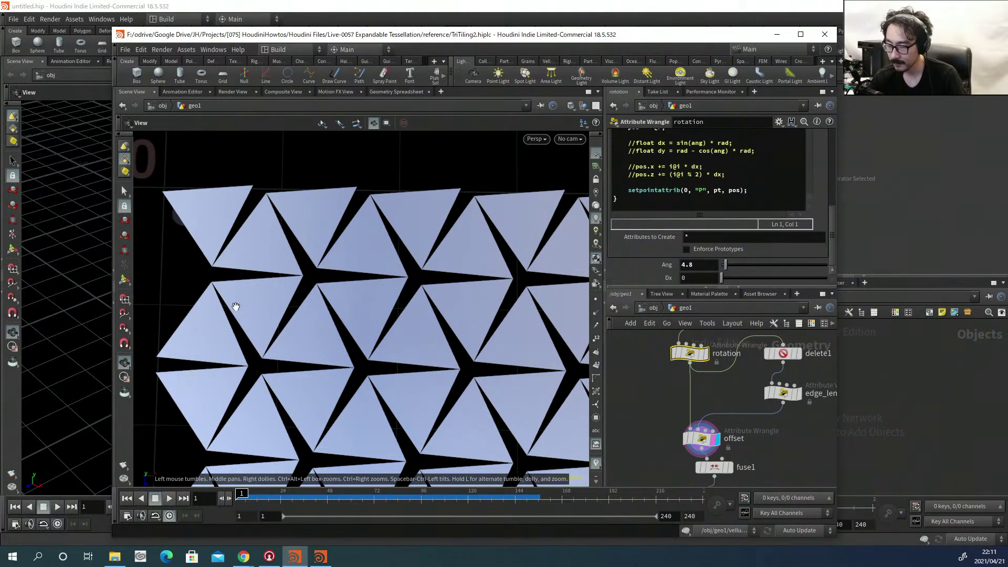
pyautogui.moveTo(736, 265); pyautogui.dragTo(716, 268)
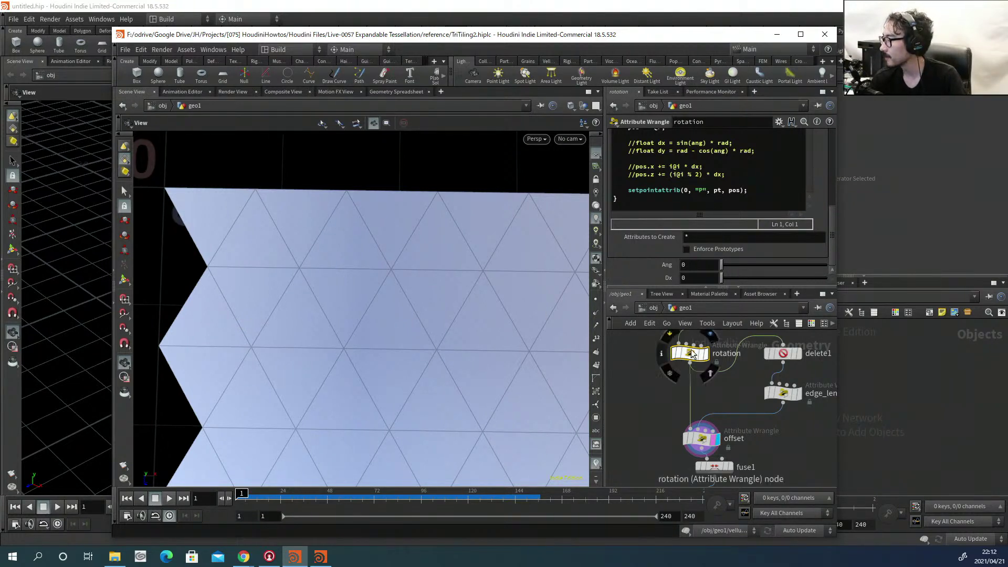
# Display the rotation wrangle's output, set its Ang to 6, and inspect how the triangles overlap when rotated without the offset.
pyautogui.click(708, 359)
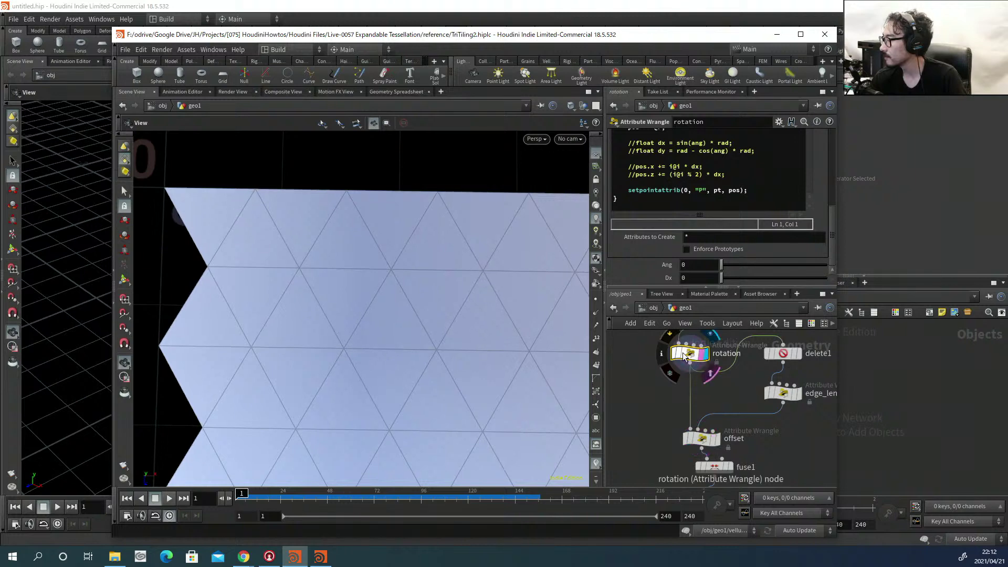
pyautogui.moveTo(726, 265)
pyautogui.mouseDown()
pyautogui.moveTo(755, 263)
pyautogui.moveTo(714, 263)
pyautogui.moveTo(748, 262)
pyautogui.moveTo(727, 264)
pyautogui.mouseUp()
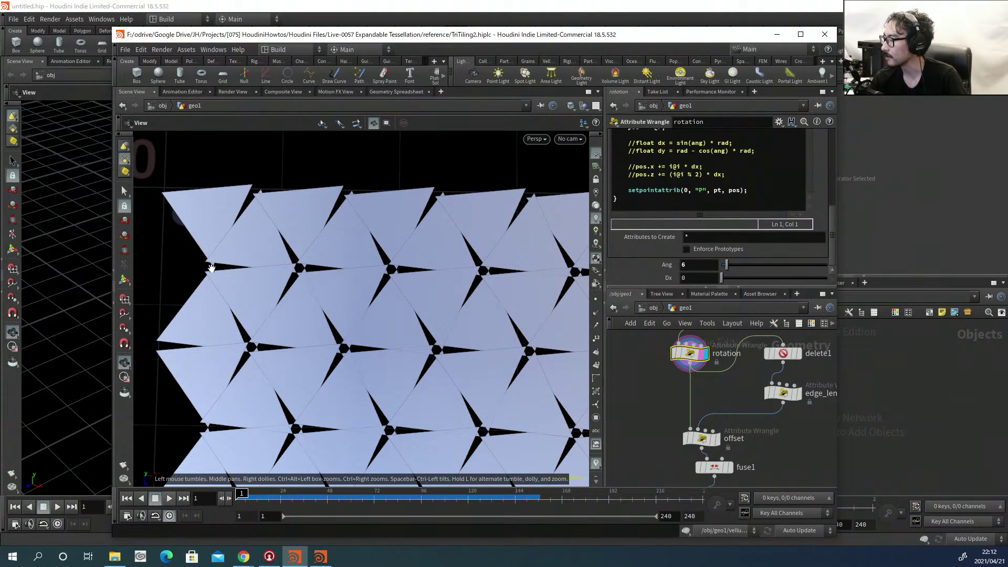
pyautogui.scroll(5, 215, 262)
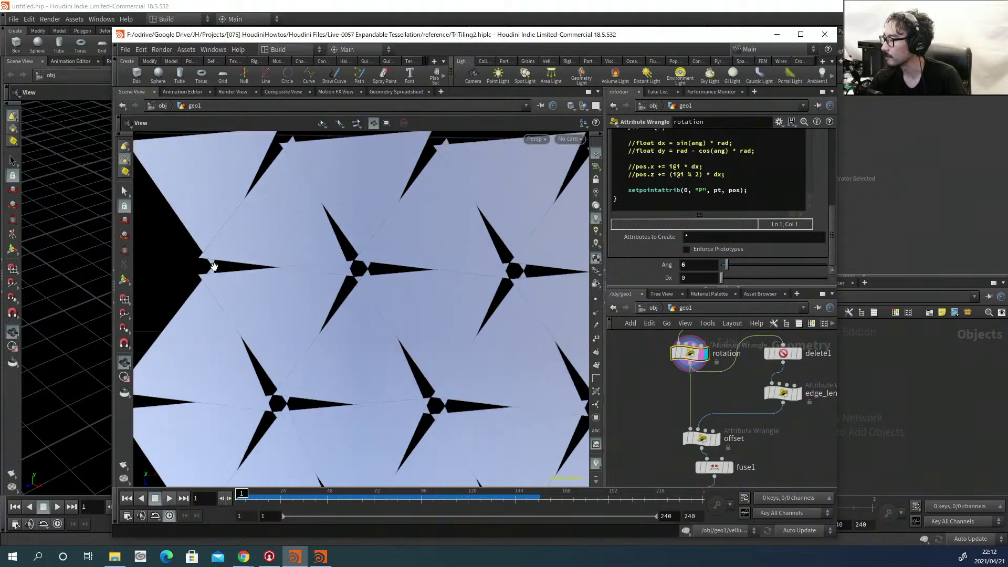
pyautogui.scroll(-5, 231, 257)
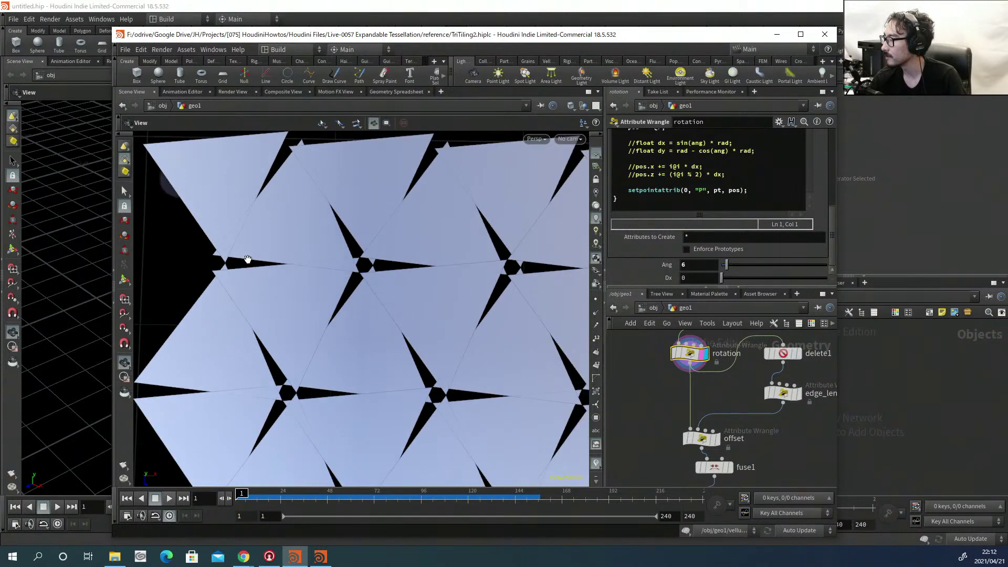
pyautogui.scroll(1, 223, 266)
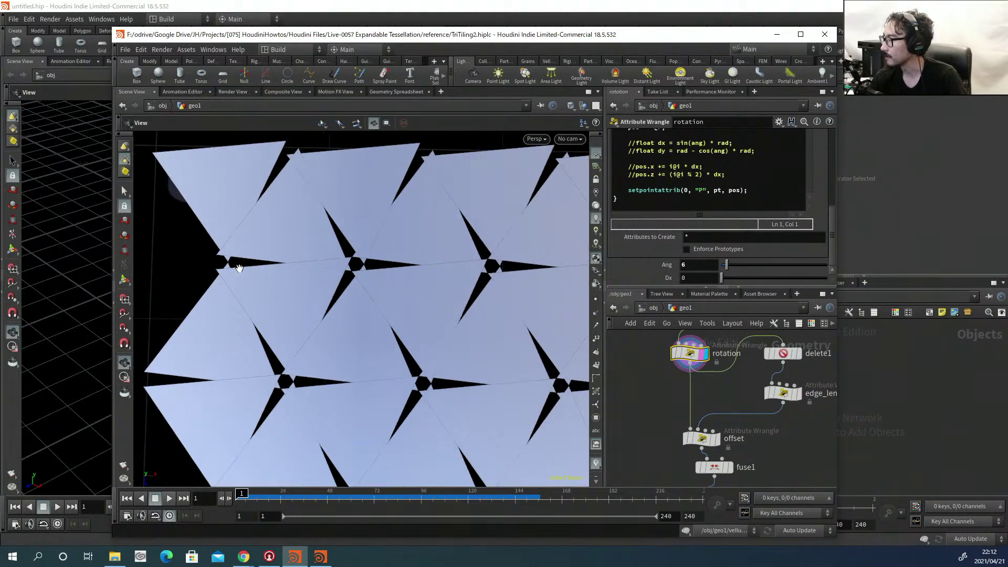
# Display the offset wrangle's output again and examine how the rotated triangles connect at their corners across the grid.
pyautogui.click(720, 438)
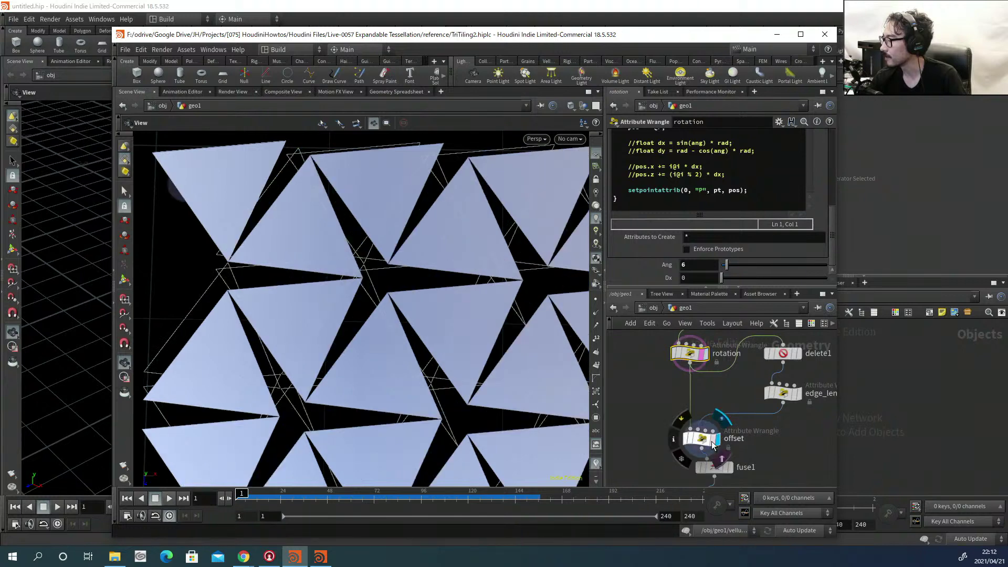
pyautogui.scroll(2, 318, 294)
pyautogui.scroll(-3, 320, 297)
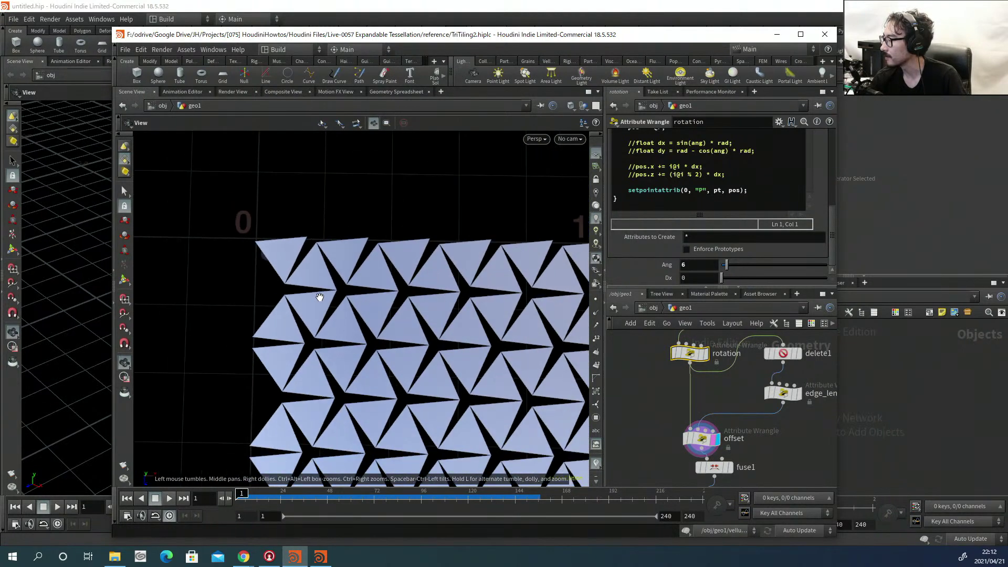
pyautogui.scroll(1, 304, 274)
pyautogui.scroll(-2, 304, 274)
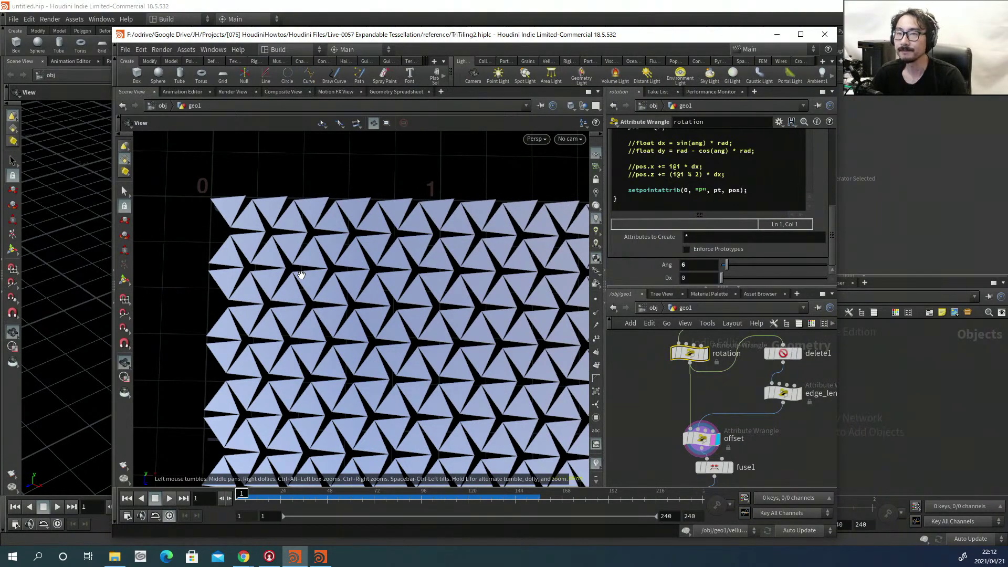
# Switch from the reference file to the empty untitled scene and add a Geometry object to its object network.
pyautogui.press('super+Down')
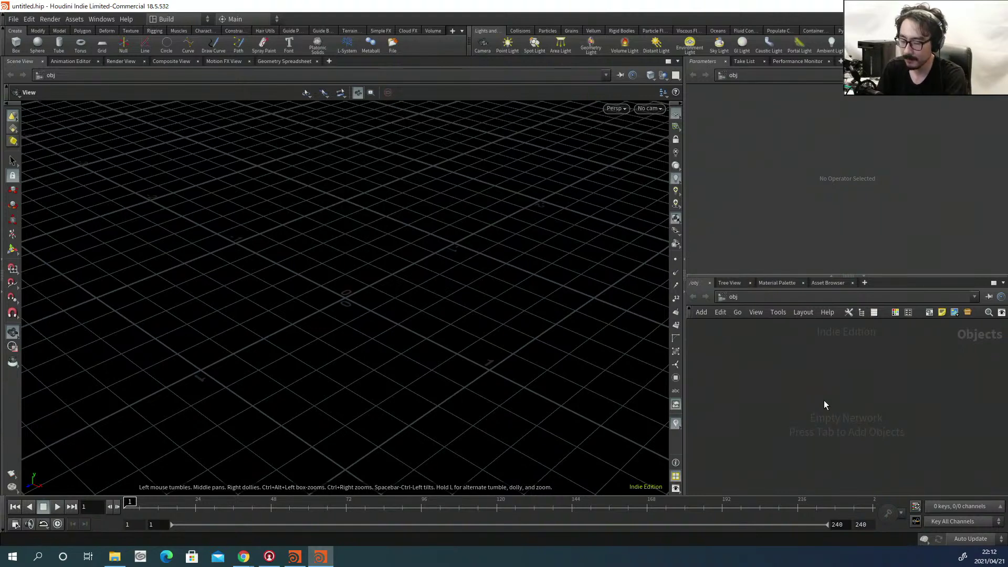
pyautogui.press('h')
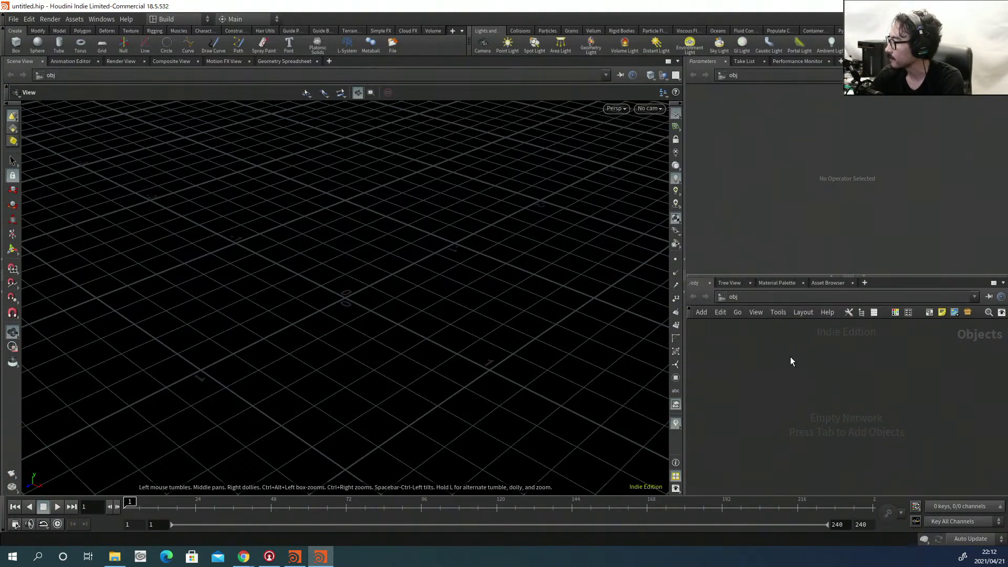
pyautogui.press('Tab')
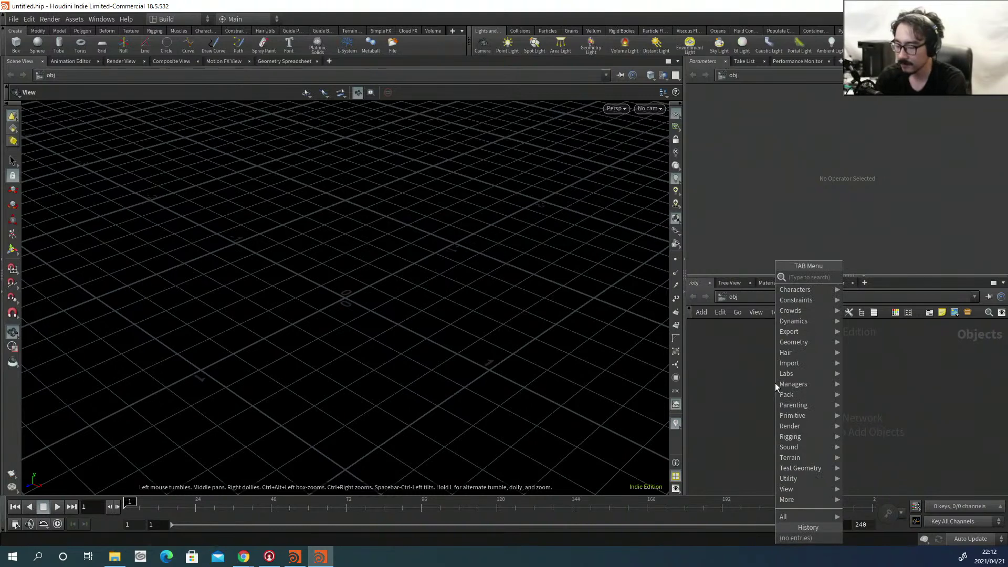
pyautogui.write('geome')
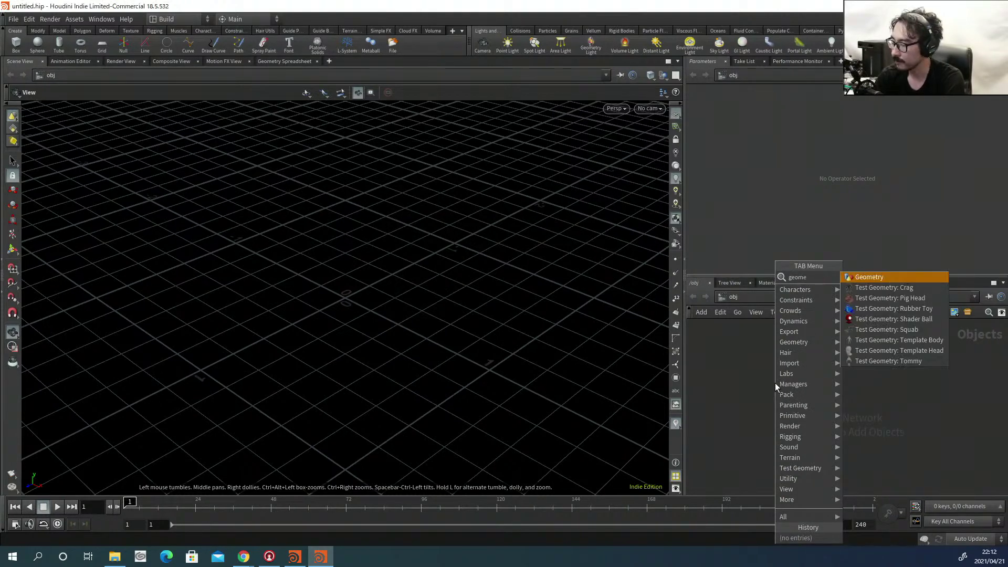
pyautogui.press('Return')
pyautogui.click(775, 387)
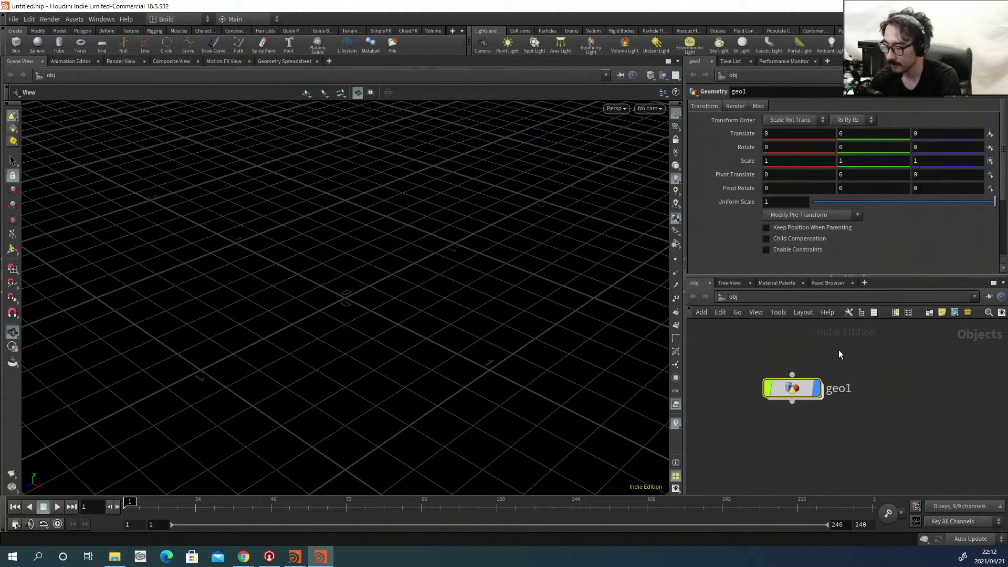
# Save the new scene to the Desktop as expandable tell.hiplc.
pyautogui.hotkey('ctrl', 's')
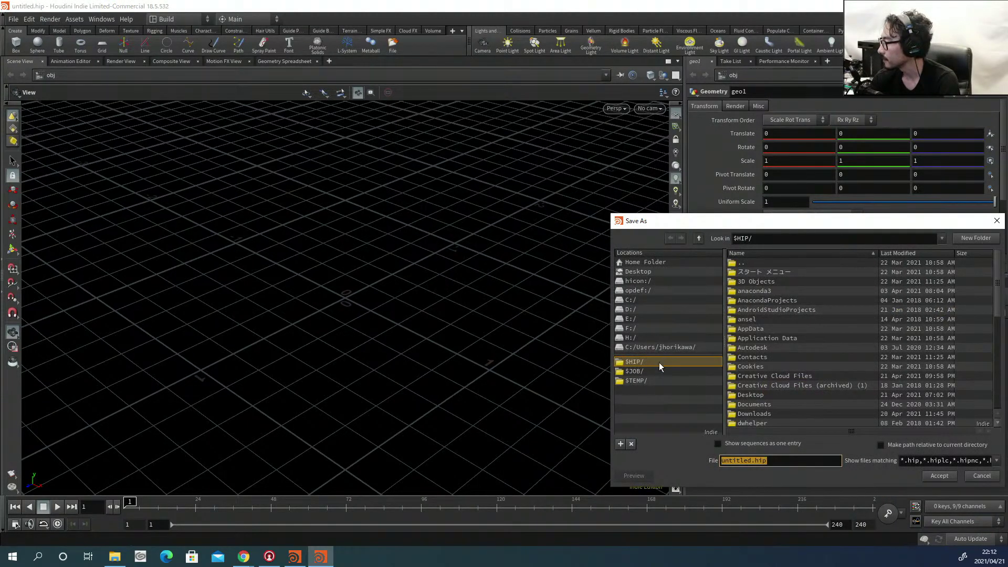
pyautogui.moveTo(750, 232); pyautogui.dragTo(0, 120)
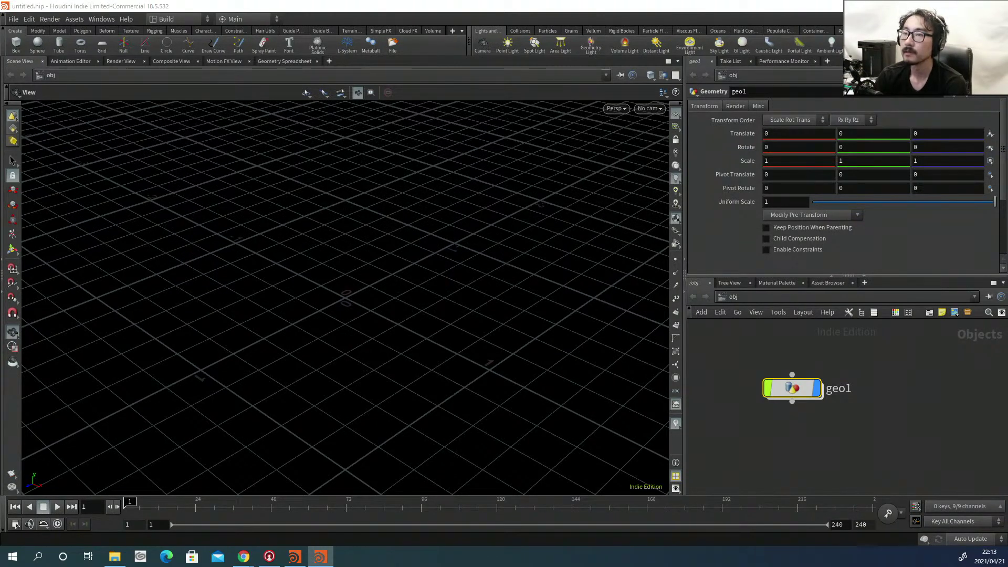
pyautogui.hotkey('ctrl', 's')
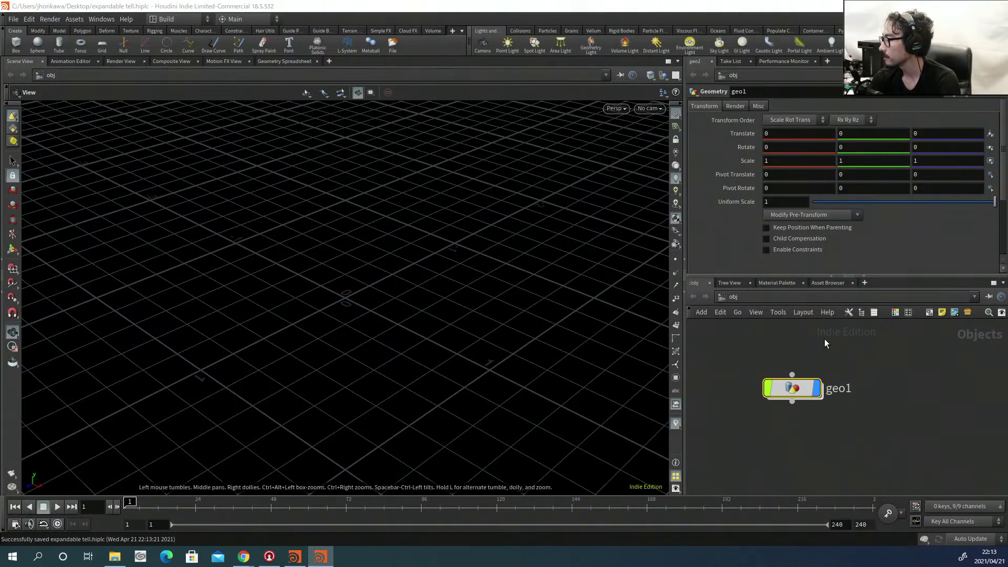
# Go inside the geo1 object and add an Attribute Wrangle node to its empty network.
pyautogui.moveTo(792, 402); pyautogui.dragTo(806, 401)
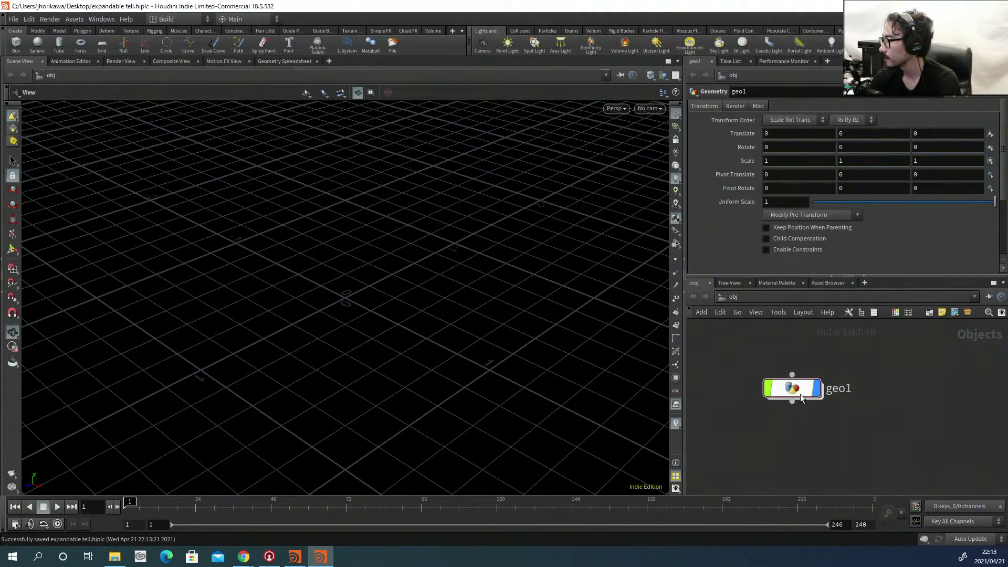
pyautogui.doubleClick(800, 393)
pyautogui.press('Tab')
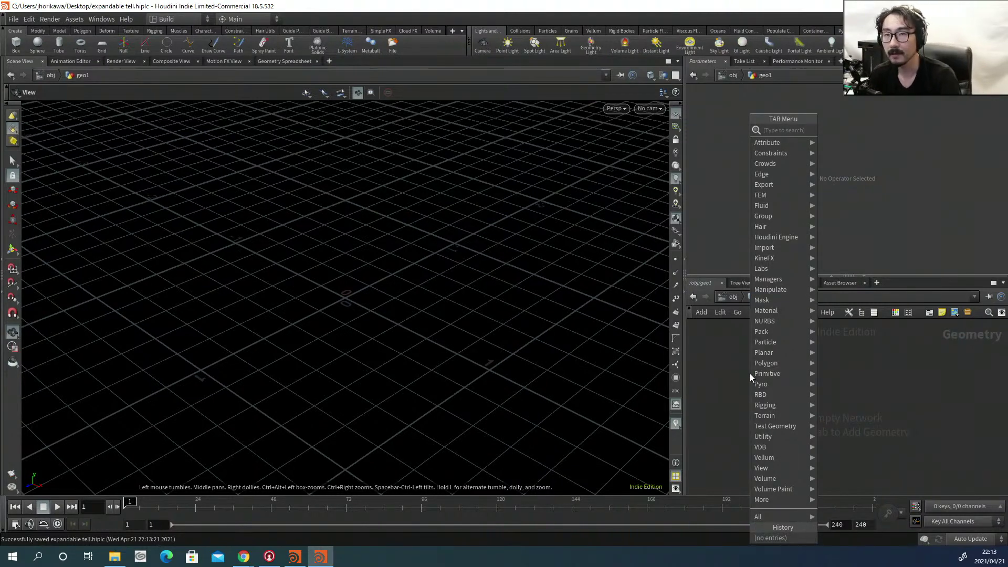
pyautogui.press('Escape')
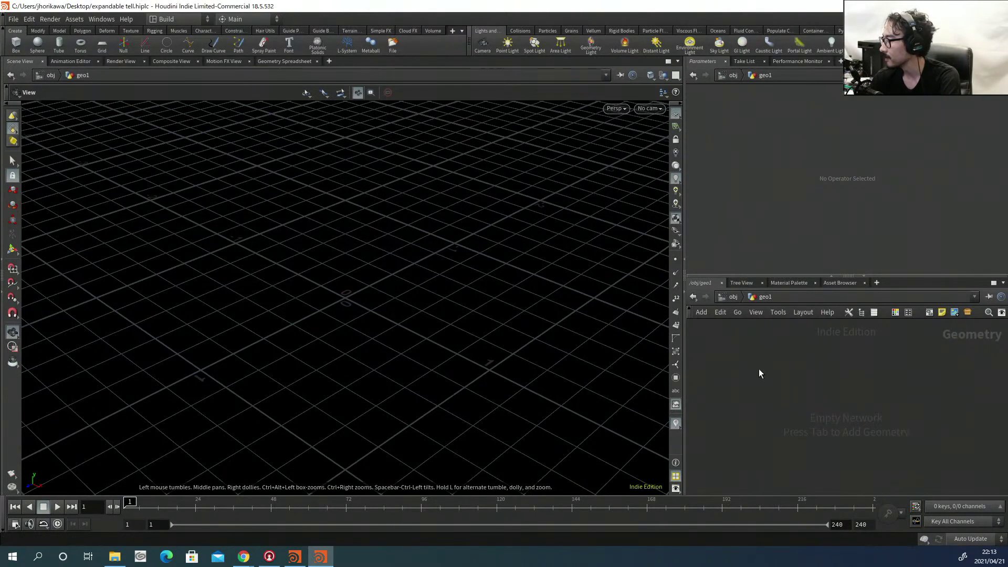
pyautogui.press('Tab')
pyautogui.write('a')
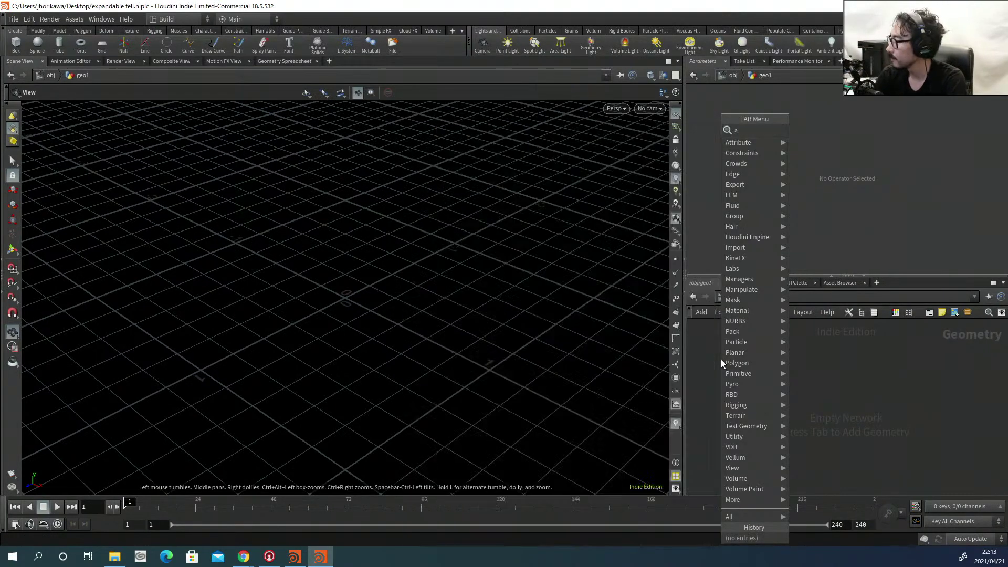
pyautogui.press('Escape')
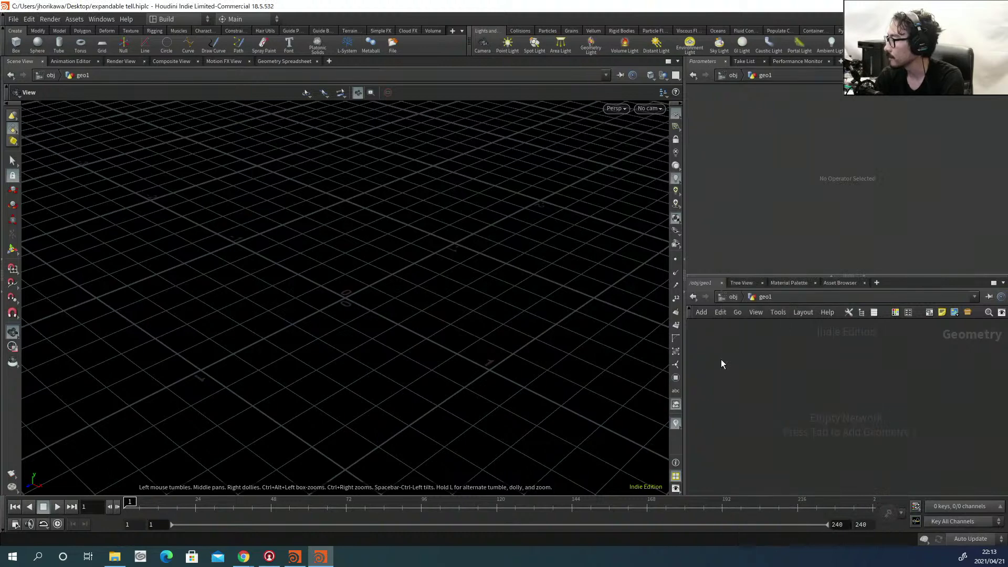
pyautogui.click(738, 370)
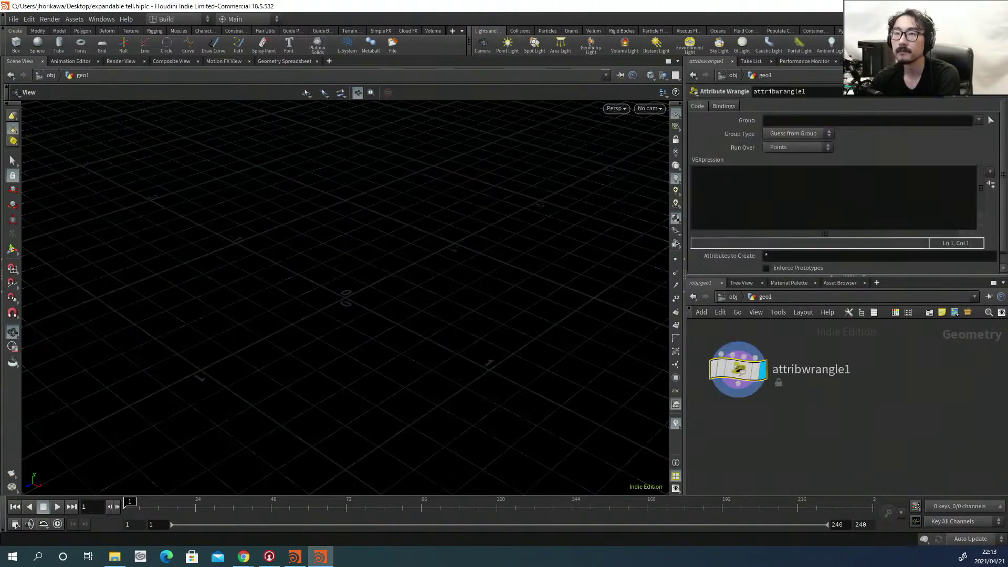
# Rename the new Attribute Wrangle node as triangle_grid.
pyautogui.hotkey('alt', 'Tab')
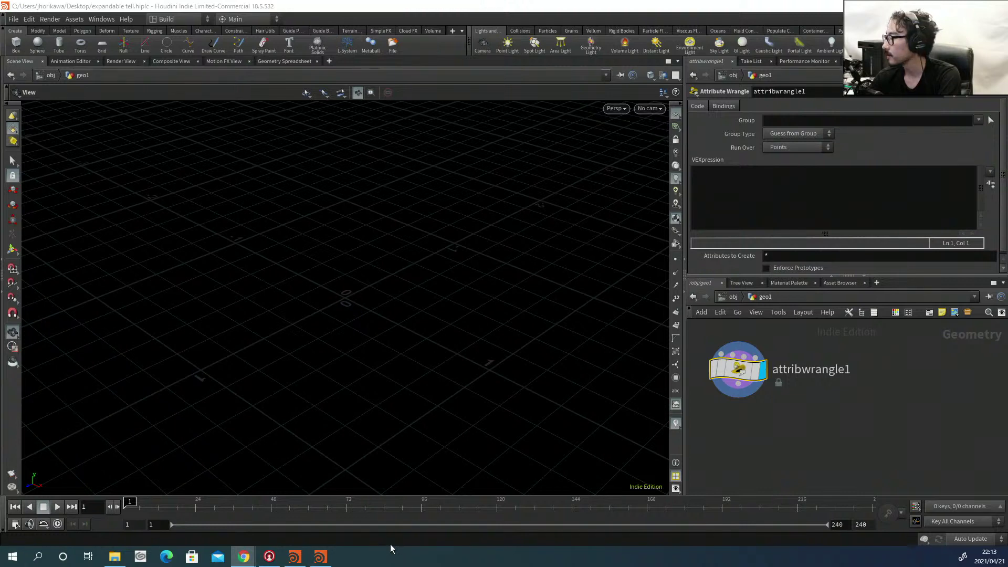
pyautogui.doubleClick(798, 370)
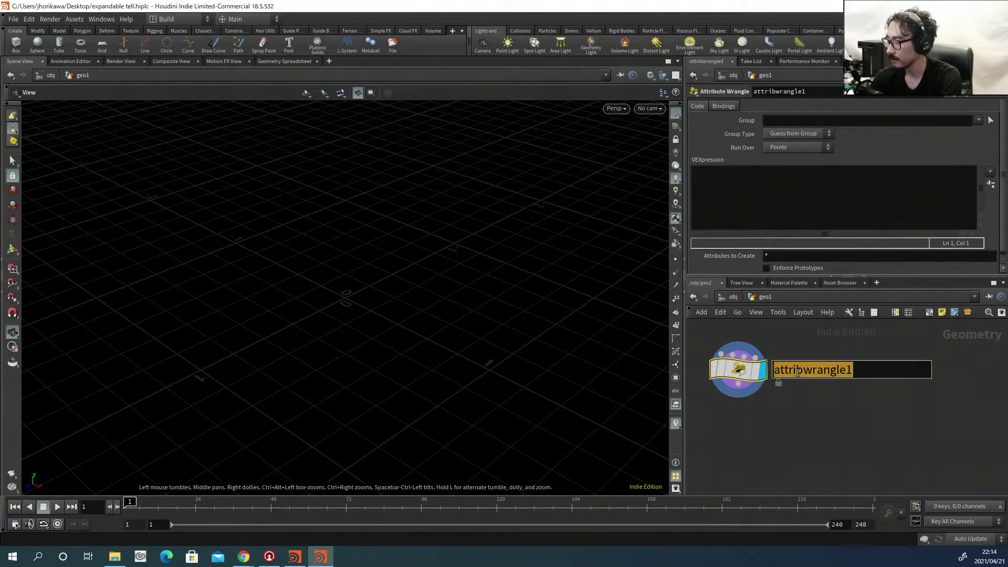
pyautogui.write('triangle_')
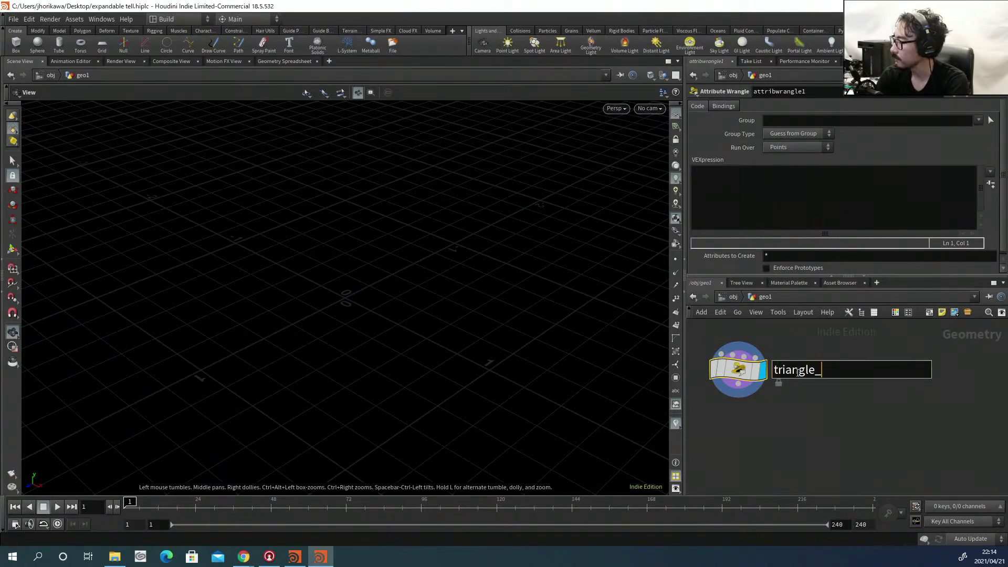
pyautogui.write('grid')
pyautogui.press('Return')
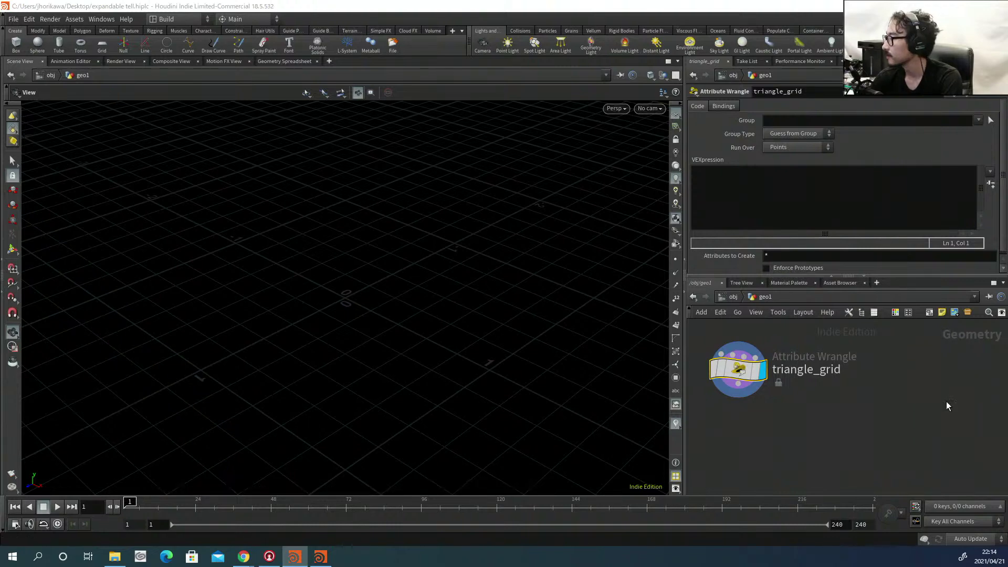
# Open triangle_grid's VEXpression in a separate code editor window, move it over the viewport, enlarge it and place the text cursor inside.
pyautogui.click(816, 186)
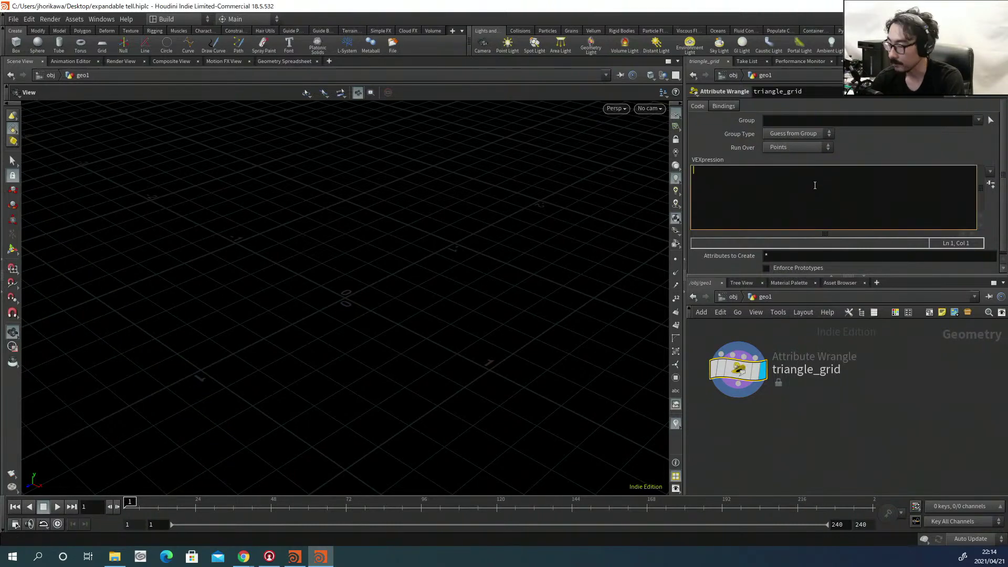
pyautogui.hotkey('alt', 'e')
pyautogui.moveTo(769, 90); pyautogui.dragTo(199, 112)
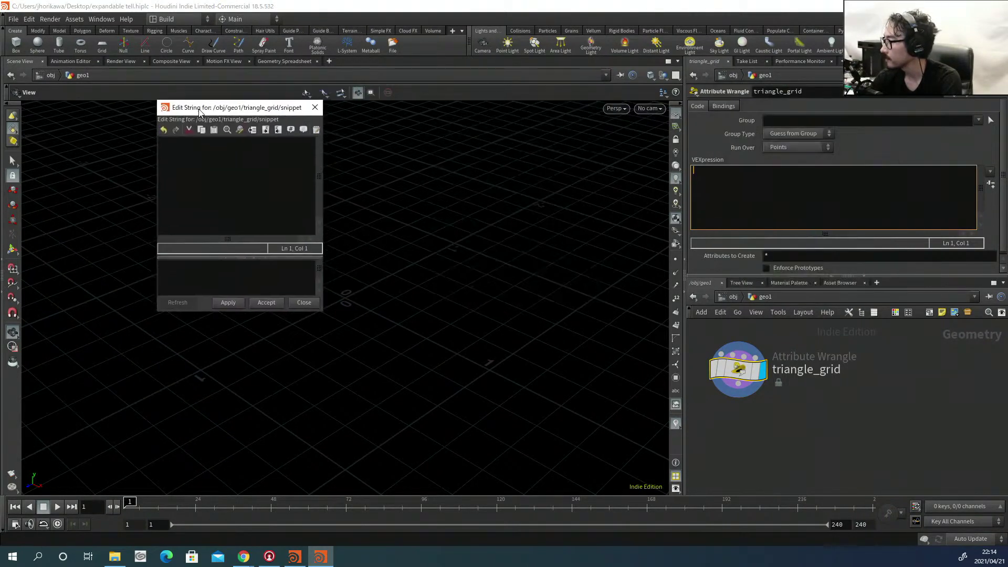
pyautogui.moveTo(323, 312); pyautogui.dragTo(515, 440)
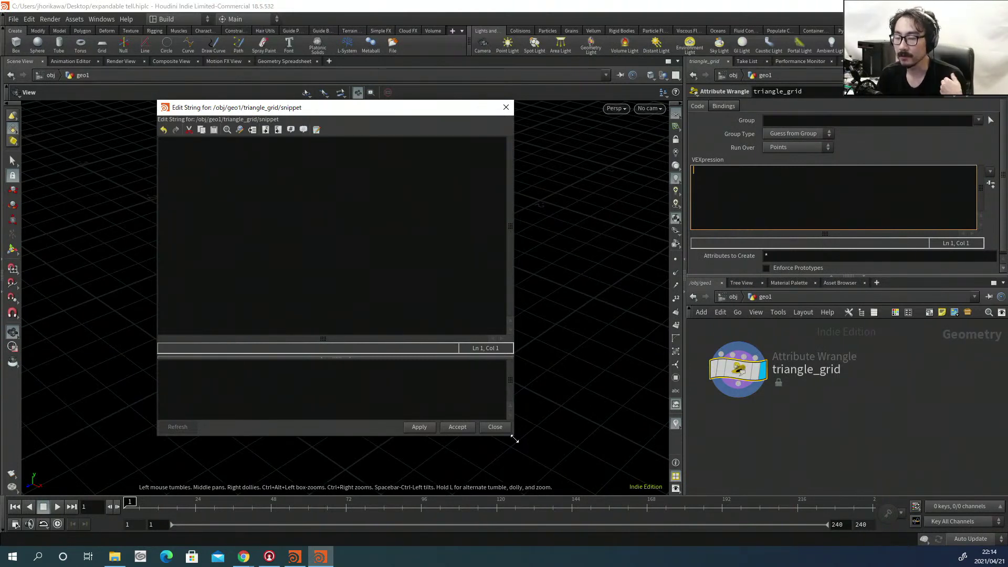
pyautogui.click(362, 268)
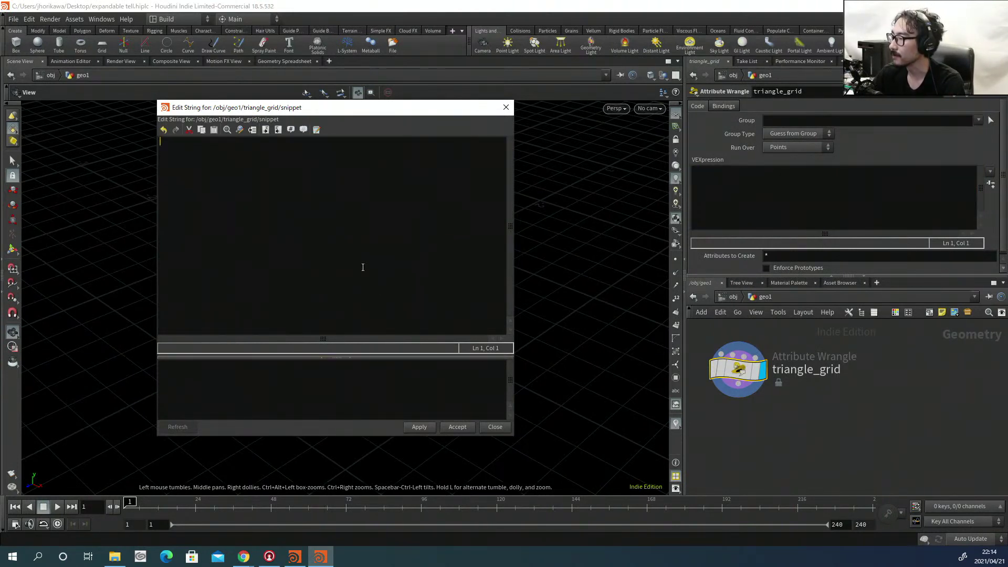
# Declare an integer variable numx in the code that reads its channel: int numx = chi("numx");.
pyautogui.write('in')
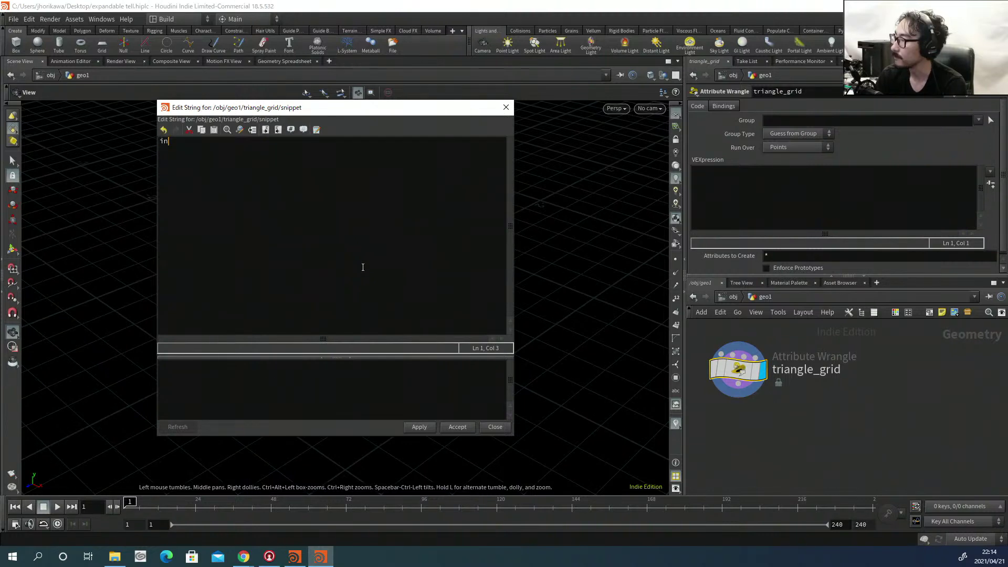
pyautogui.write('t numx')
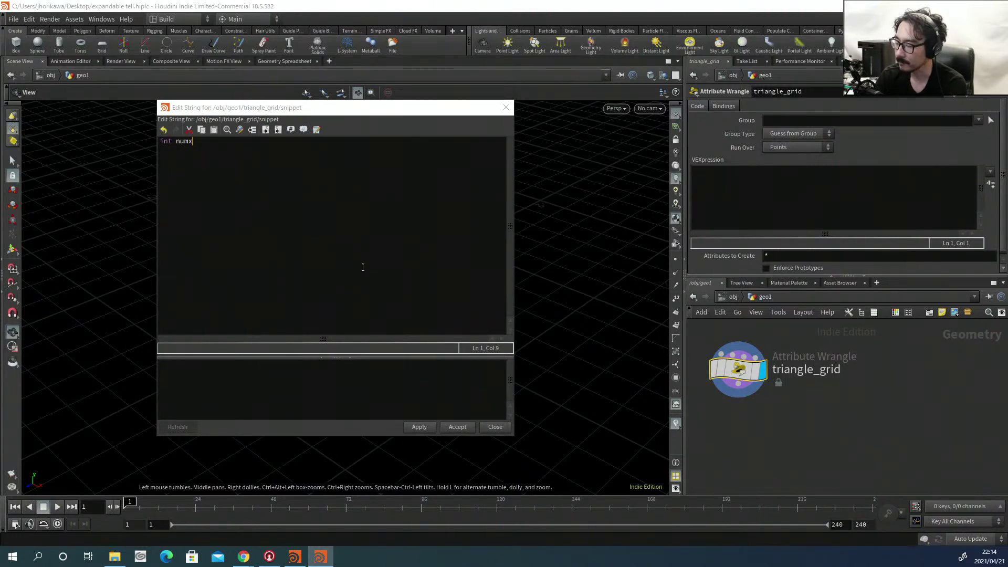
pyautogui.write(' -')
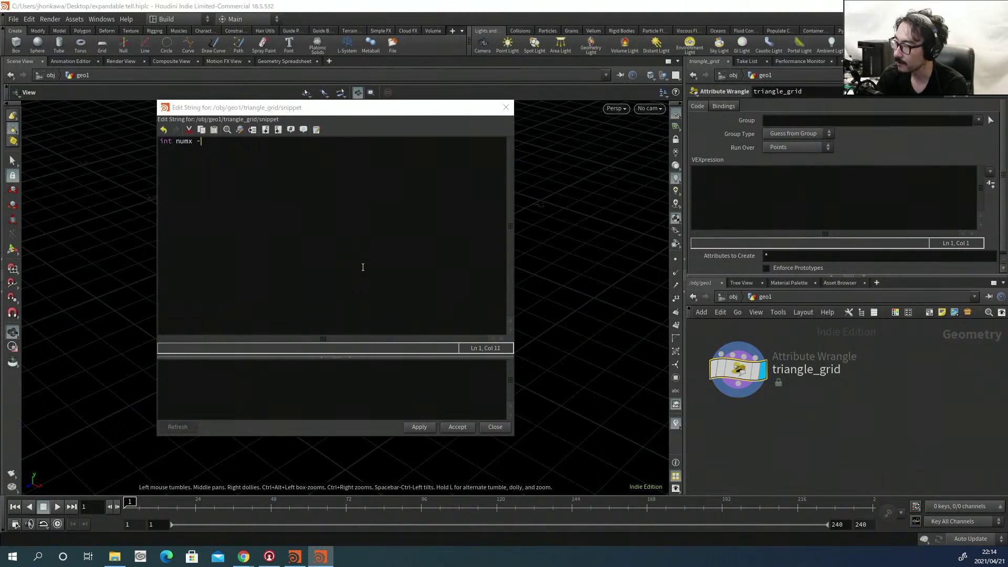
pyautogui.press('BackSpace')
pyautogui.write('= ')
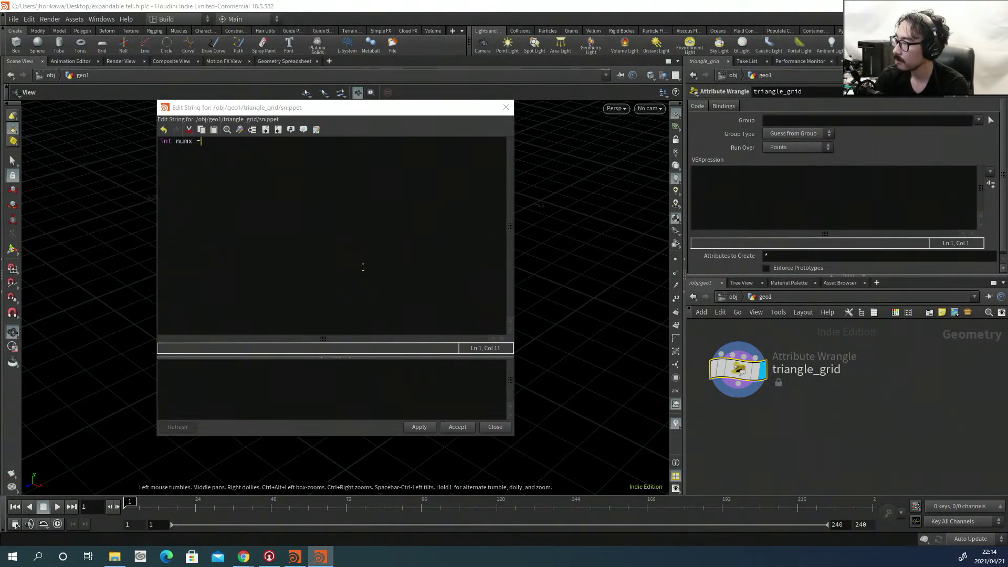
pyautogui.write('ch()')
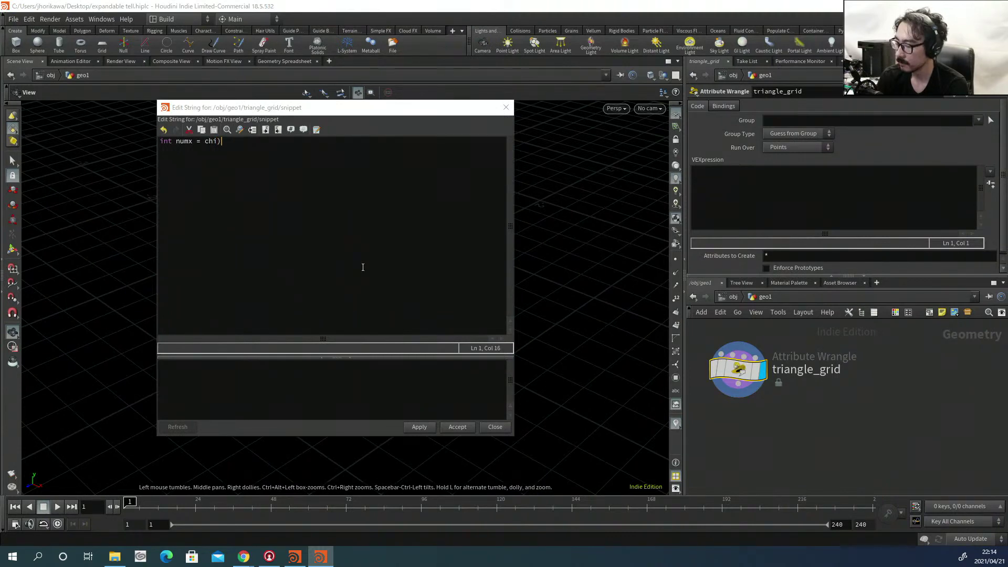
pyautogui.press('BackSpace')
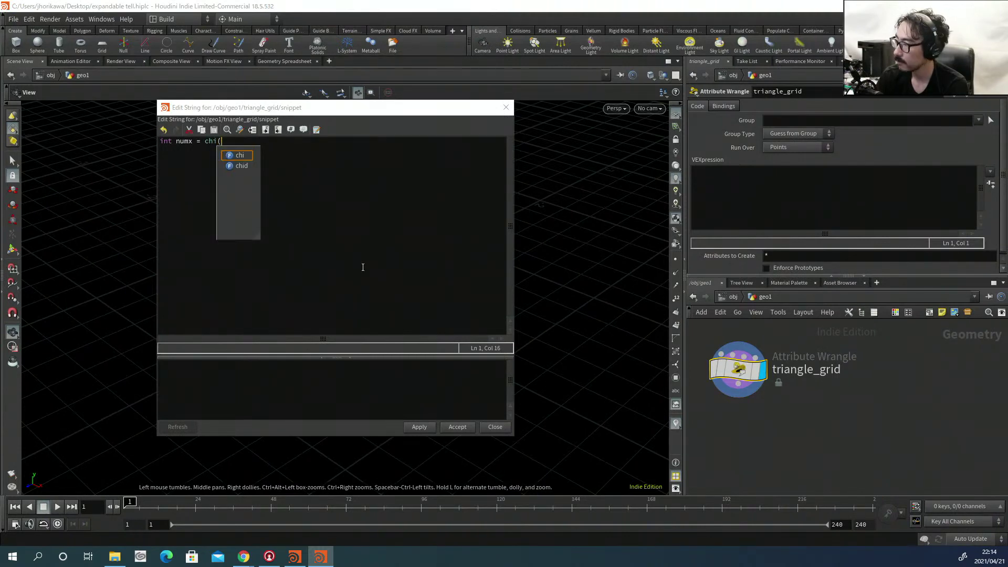
pyautogui.write('("numx')
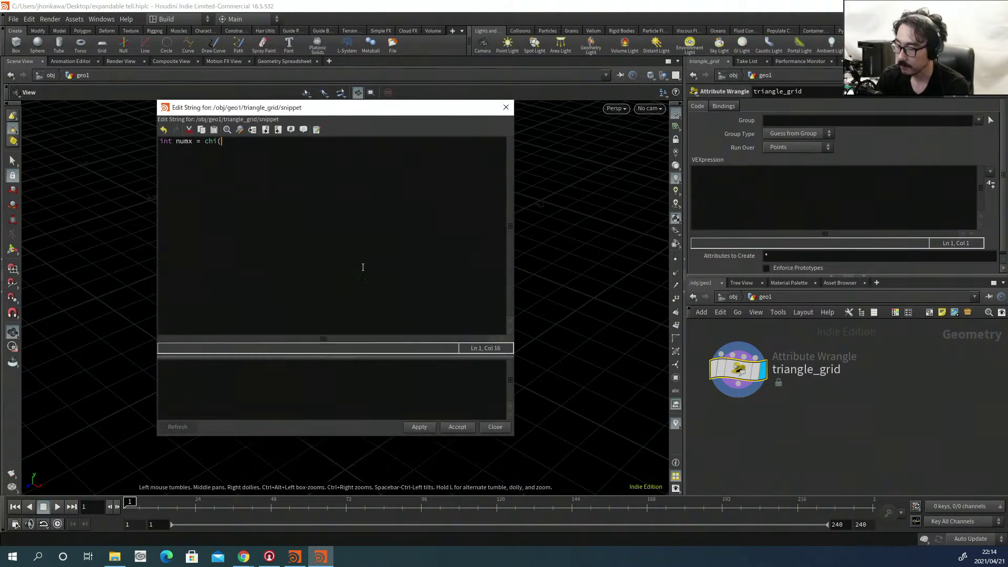
pyautogui.write('"')
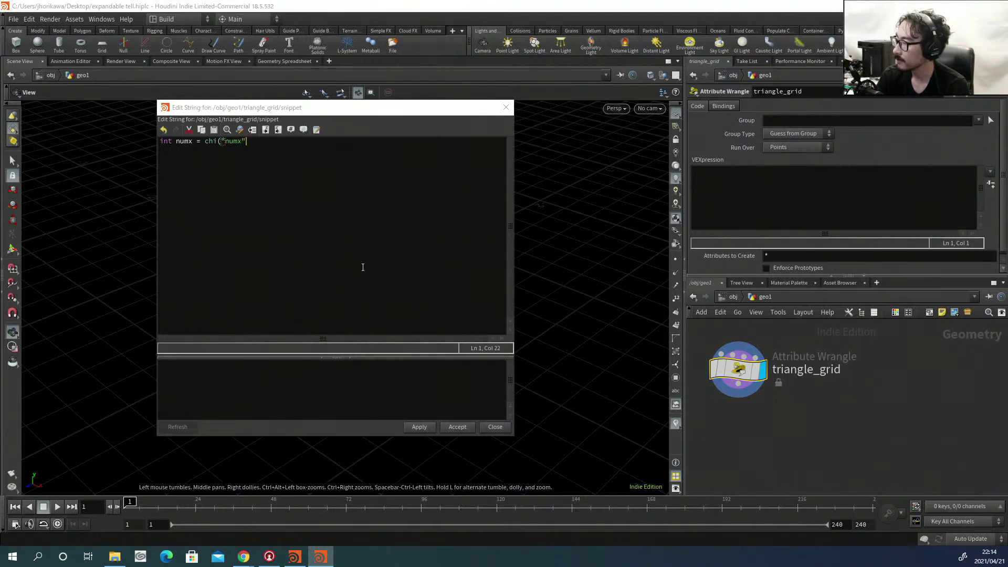
pyautogui.write(')l')
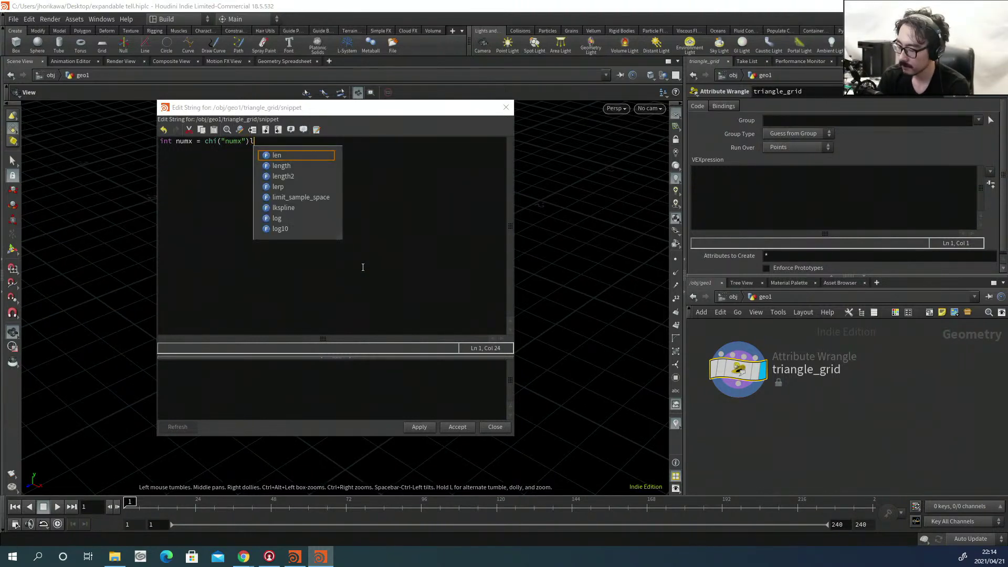
pyautogui.press('BackSpace')
pyautogui.write(';')
pyautogui.press('Return')
# Add a second line declaring int numy = chi("numy"); and leave an empty line below it.
pyautogui.write('int n')
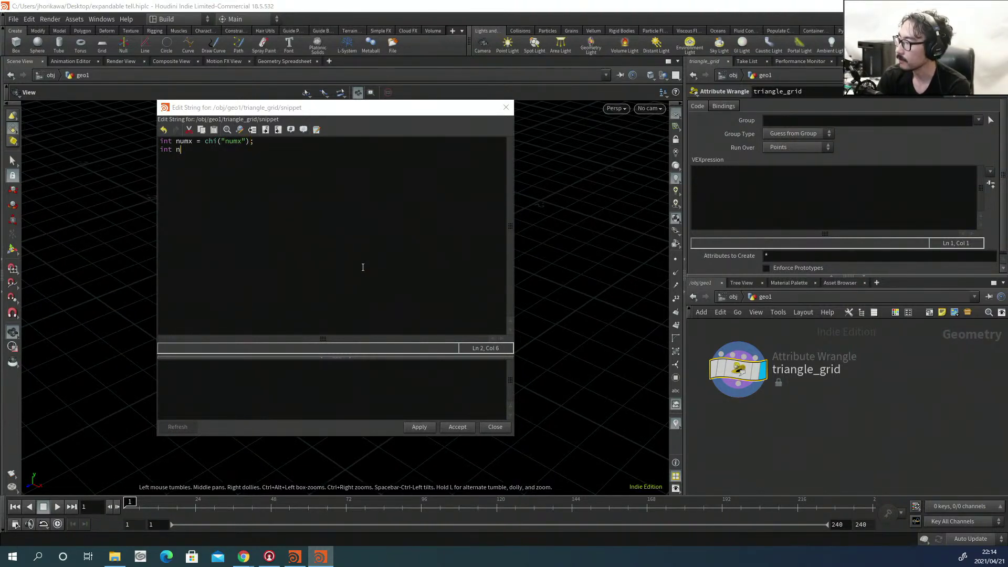
pyautogui.write('umy =')
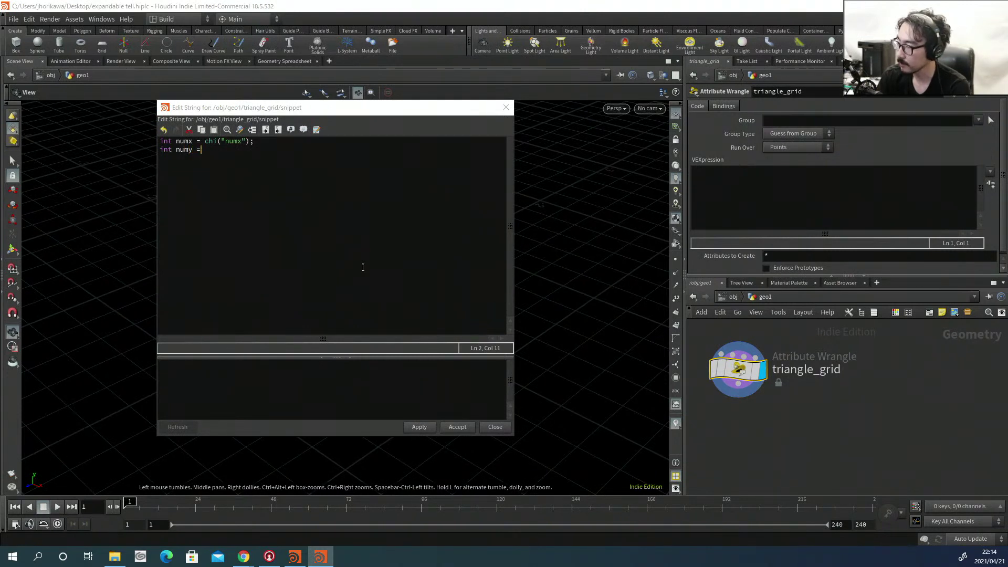
pyautogui.write(' chi(')
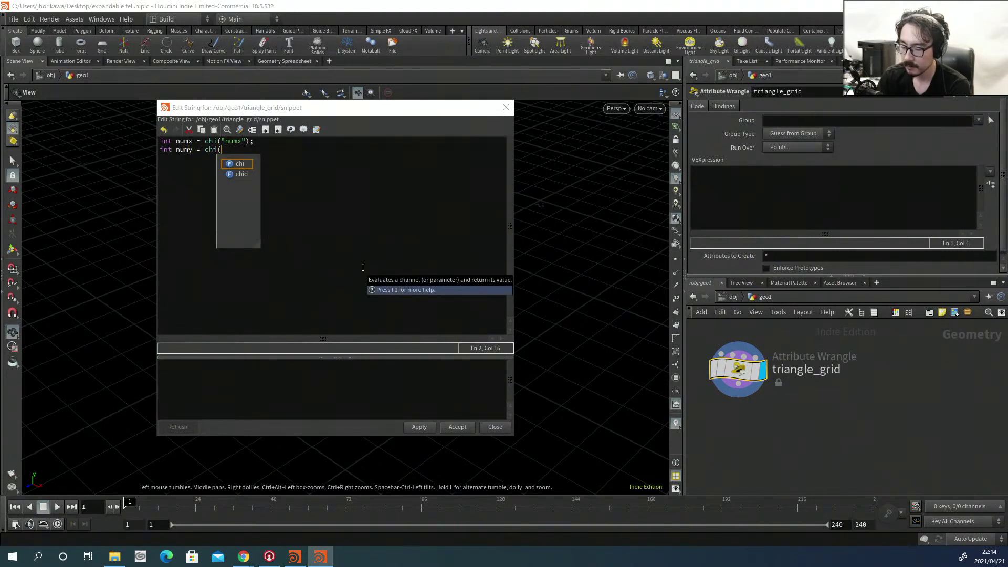
pyautogui.write('"numy')
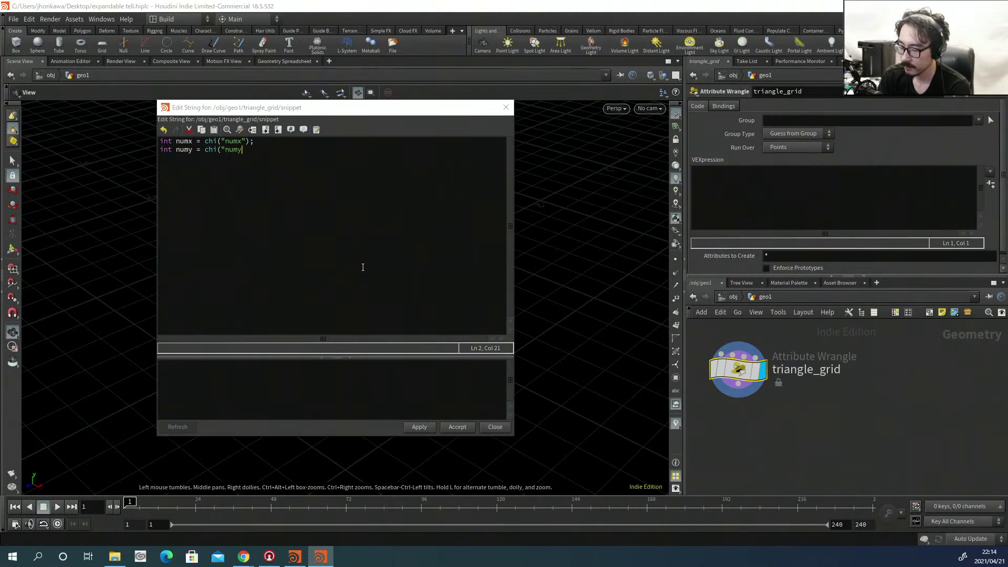
pyautogui.write('");')
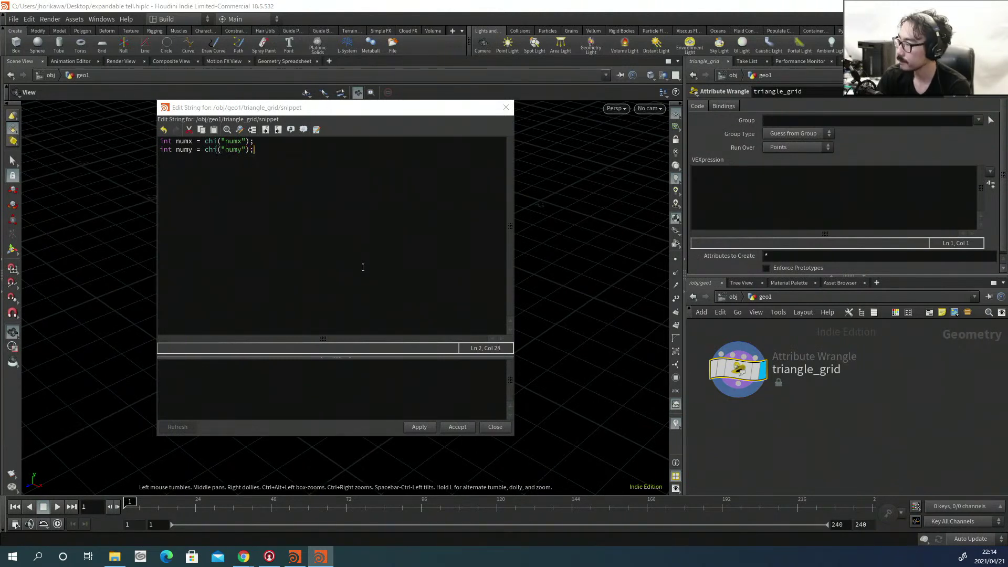
pyautogui.press('Return')
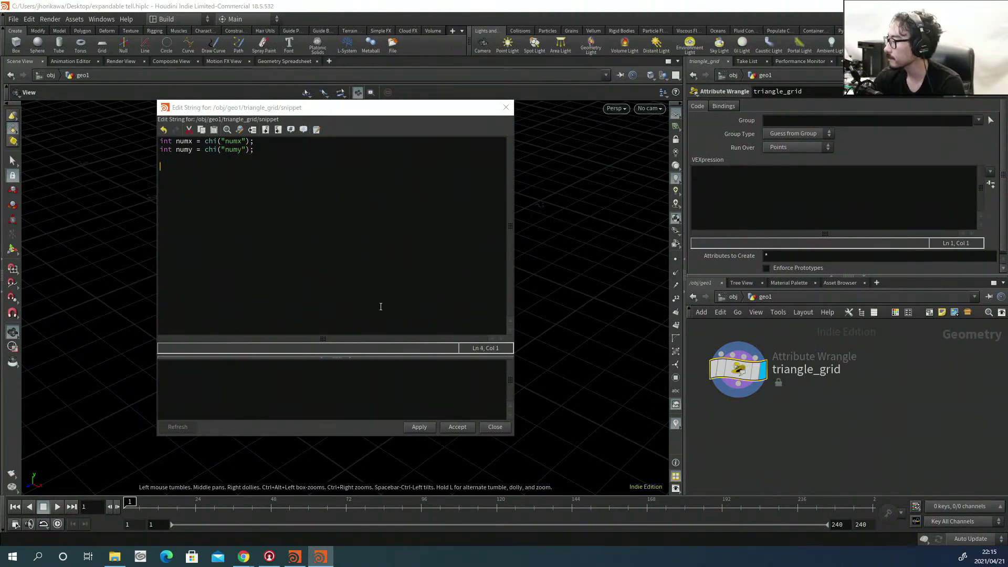
# Apply the code to triangle_grid and create the spare parameters for its numx and numy channels.
pyautogui.click(420, 427)
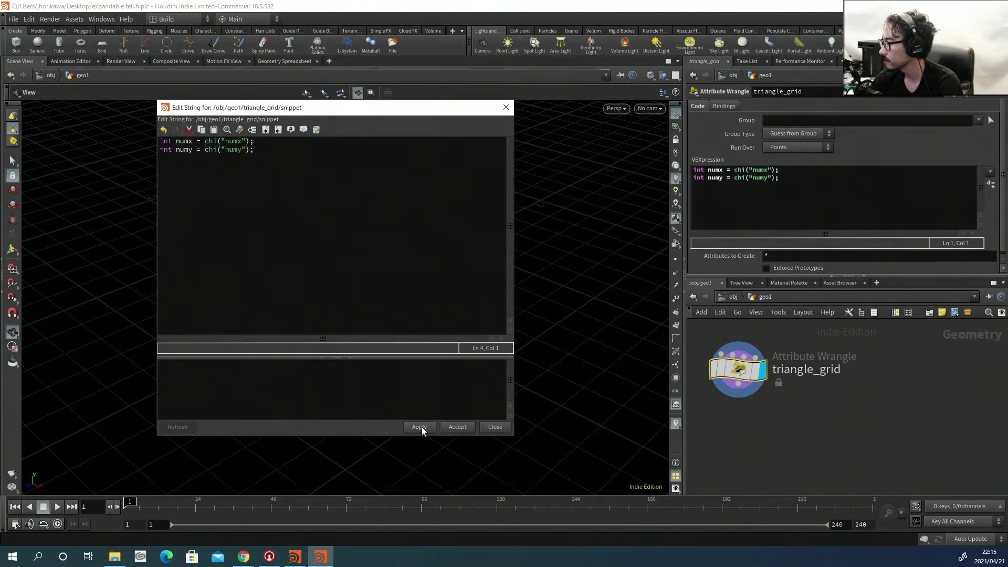
pyautogui.click(991, 184)
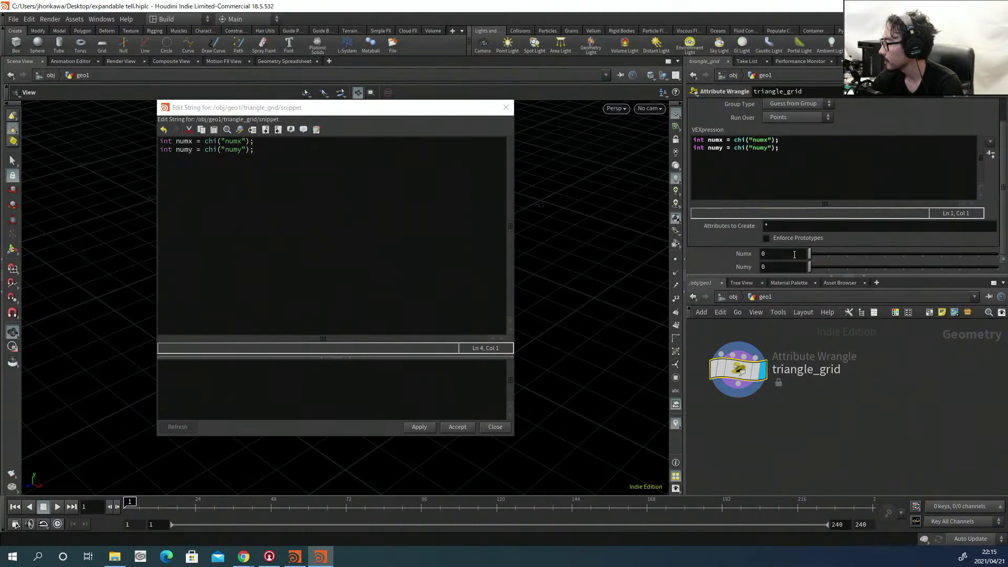
pyautogui.click(780, 254)
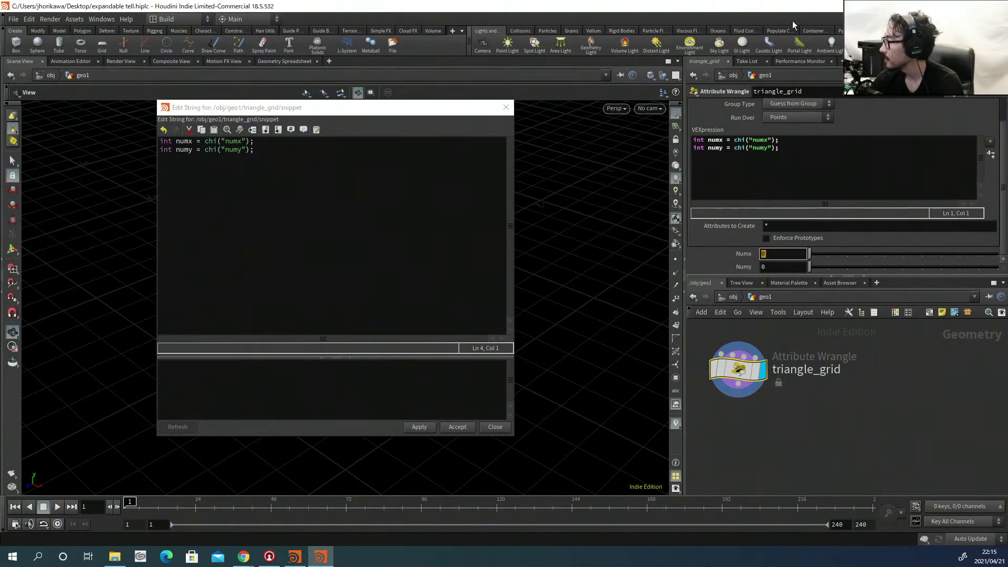
# Restore and resize the main window to uncover triangle_grid's node options, and open its parameter interface for editing.
pyautogui.moveTo(820, 10); pyautogui.dragTo(540, 17)
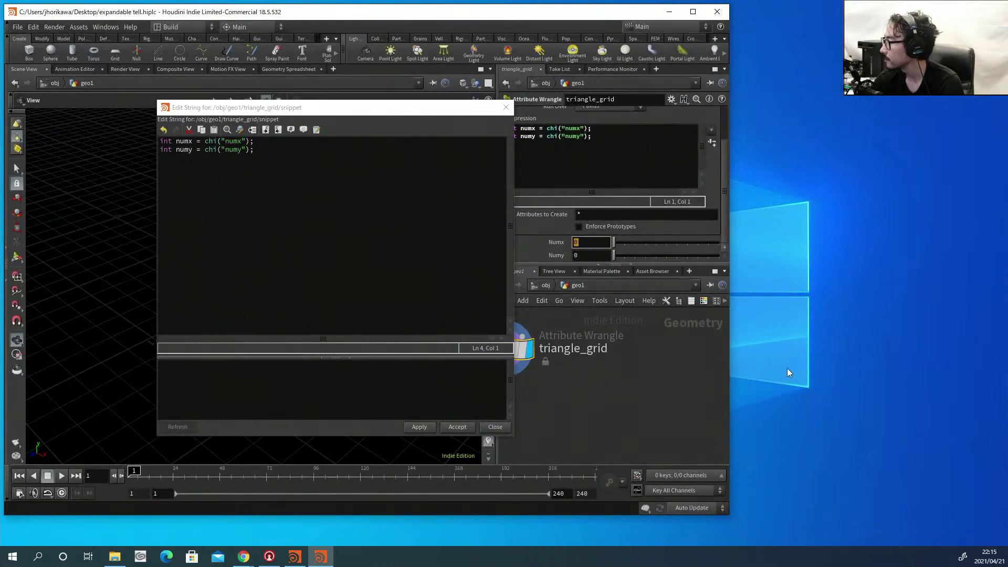
pyautogui.moveTo(730, 515); pyautogui.dragTo(836, 545)
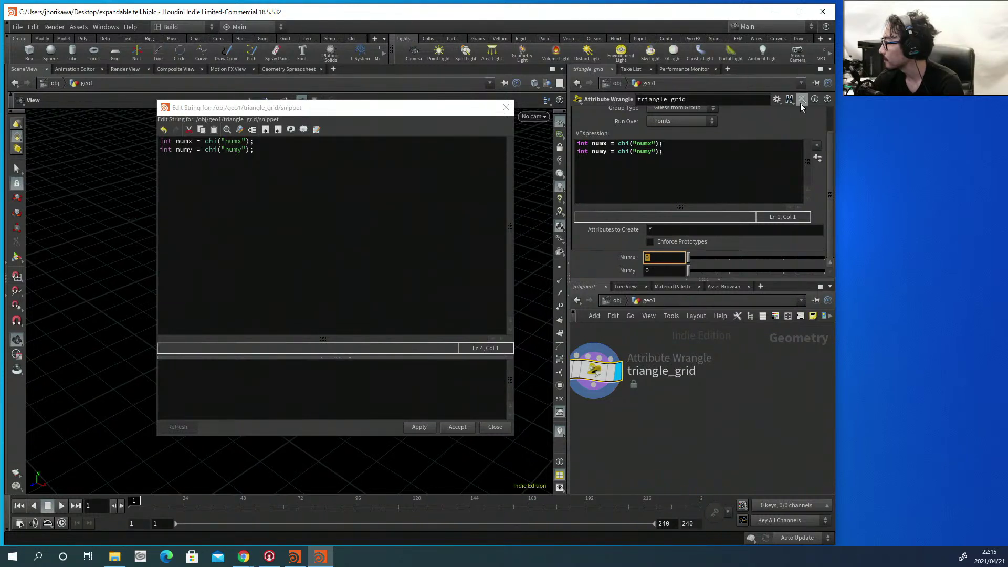
pyautogui.click(777, 101)
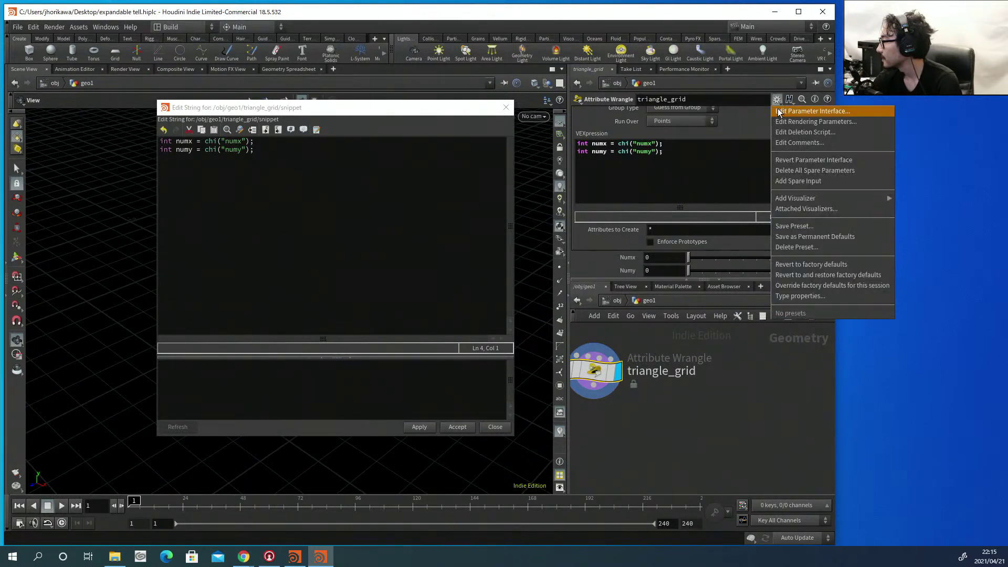
pyautogui.click(778, 109)
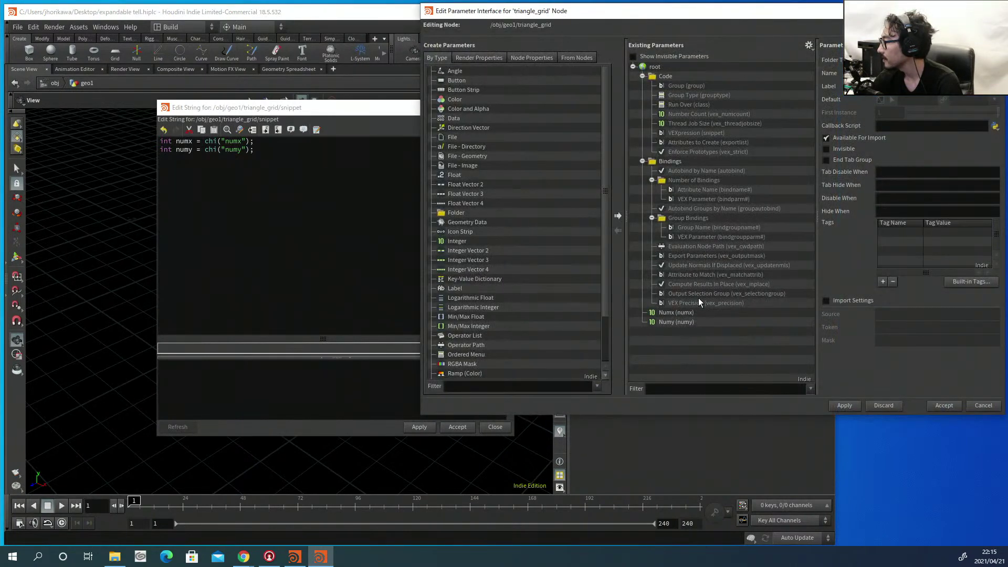
# Set the upper range limit of both the Numx and Numy parameters to 50 and accept the interface changes.
pyautogui.click(696, 312)
pyautogui.keyDown('shift'); pyautogui.click(700, 321); pyautogui.keyUp('shift')
pyautogui.doubleClick(962, 229)
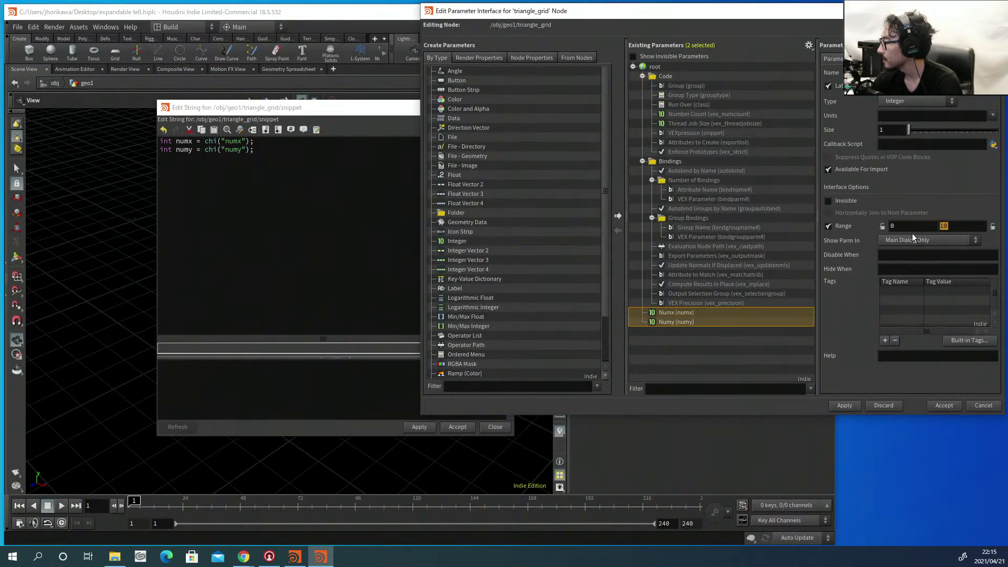
pyautogui.write('50')
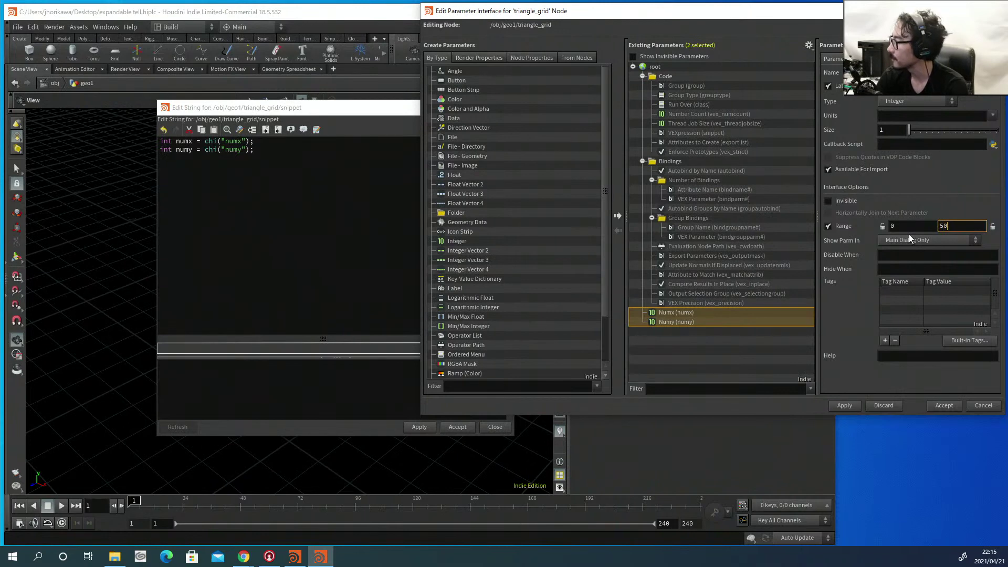
pyautogui.press('Return')
pyautogui.click(846, 406)
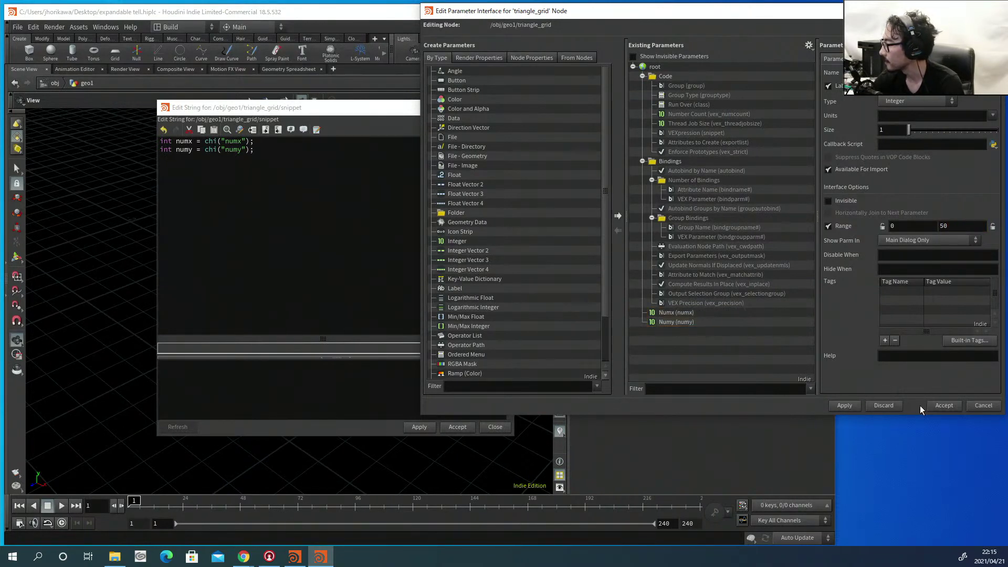
pyautogui.click(941, 406)
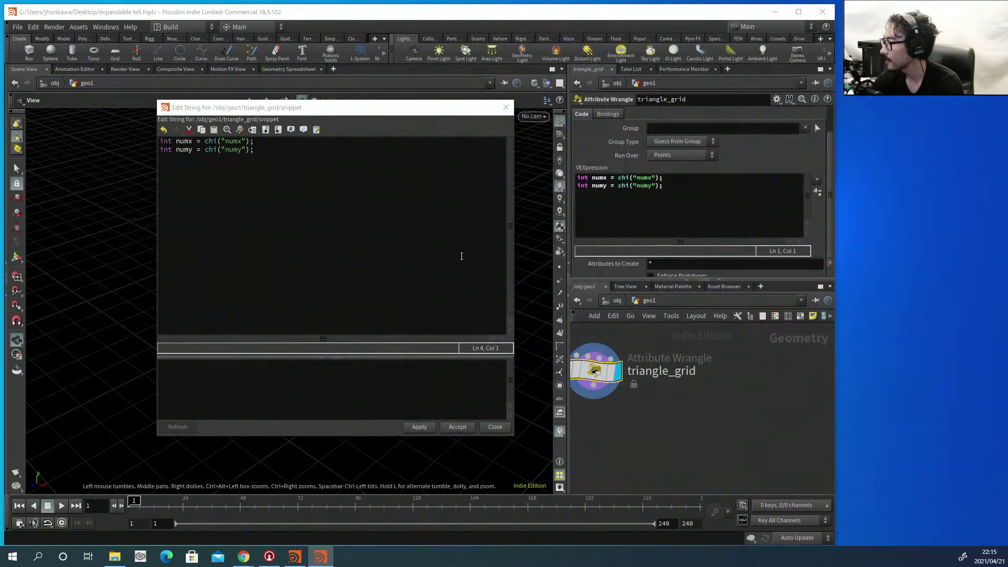
# Set triangle_grid's Numx and Numy parameters to 20 each.
pyautogui.scroll(-2, 683, 254)
pyautogui.click(677, 261)
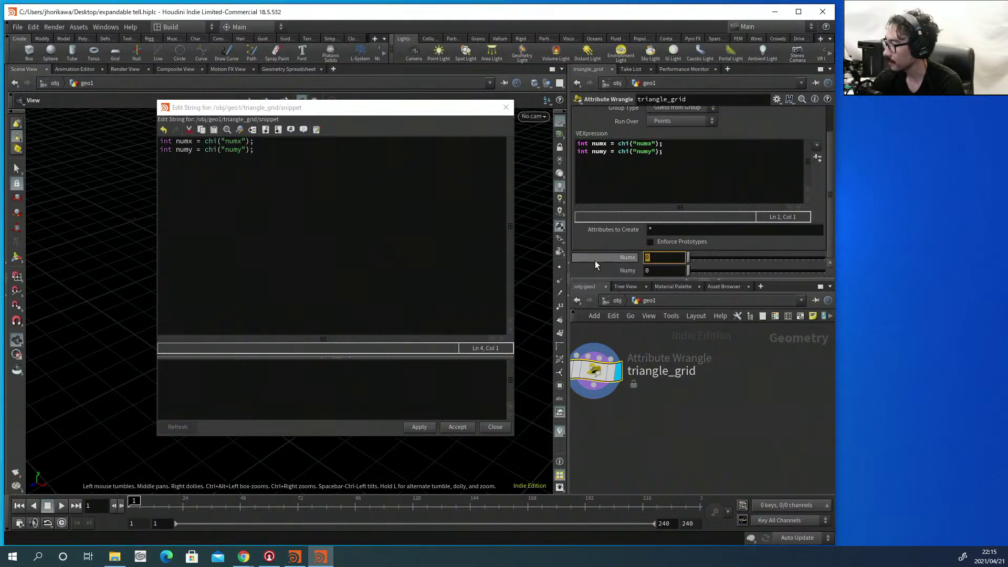
pyautogui.write('20')
pyautogui.press('Return')
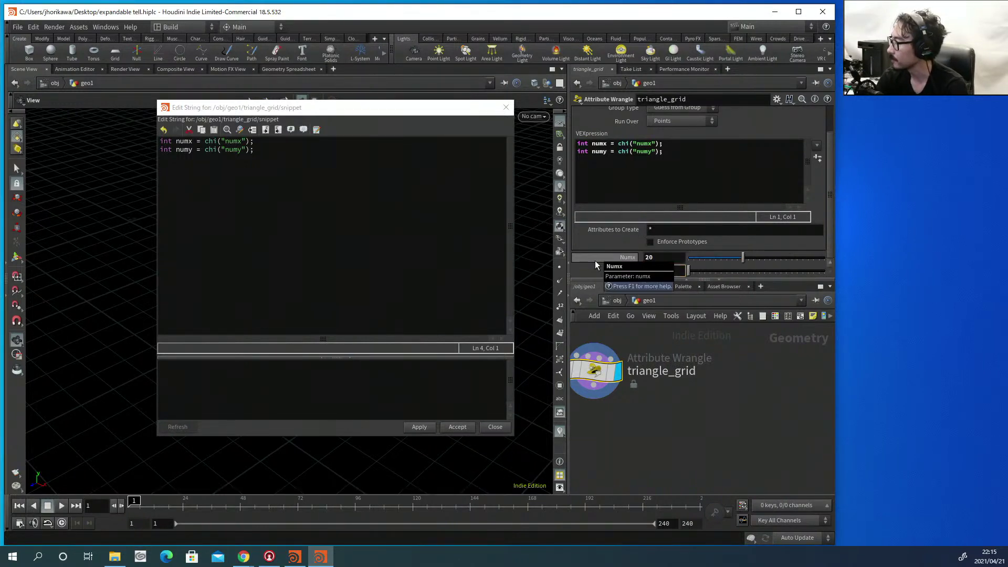
pyautogui.press('Tab')
pyautogui.write('20')
pyautogui.press('Return')
# Begin a for loop with an integer counter declaration, for(int, below the numx and numy lines.
pyautogui.click(382, 217)
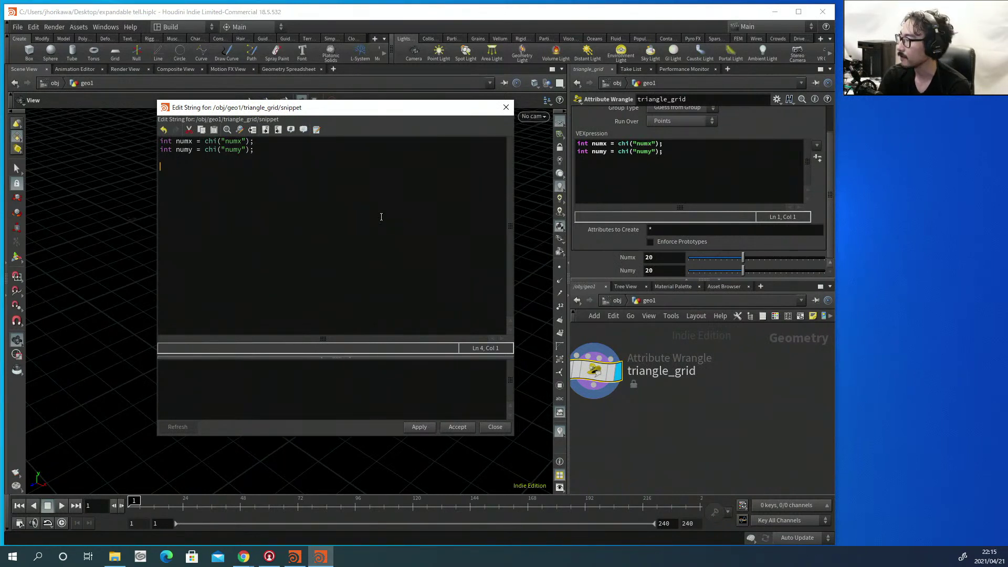
pyautogui.write('for(')
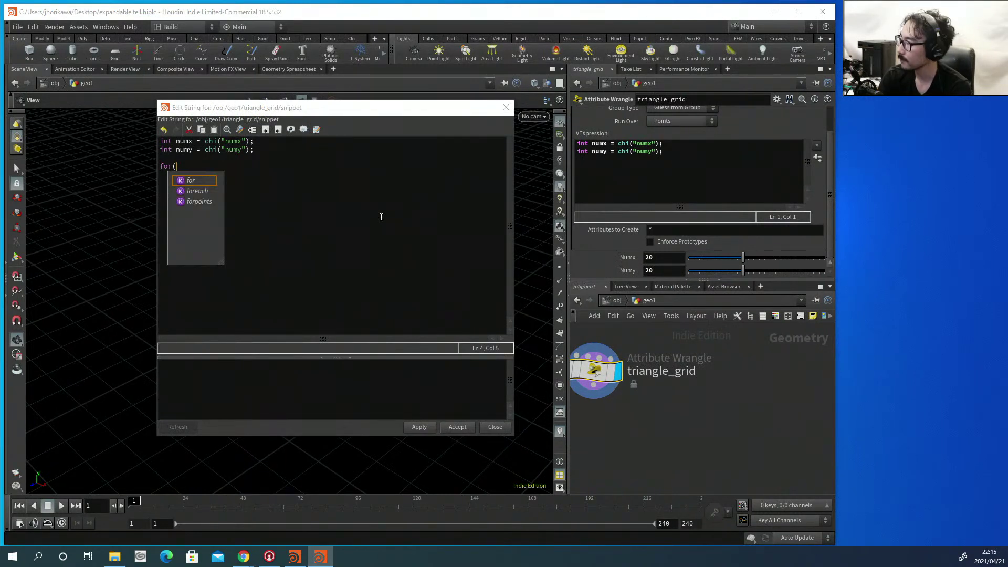
pyautogui.write('int ')
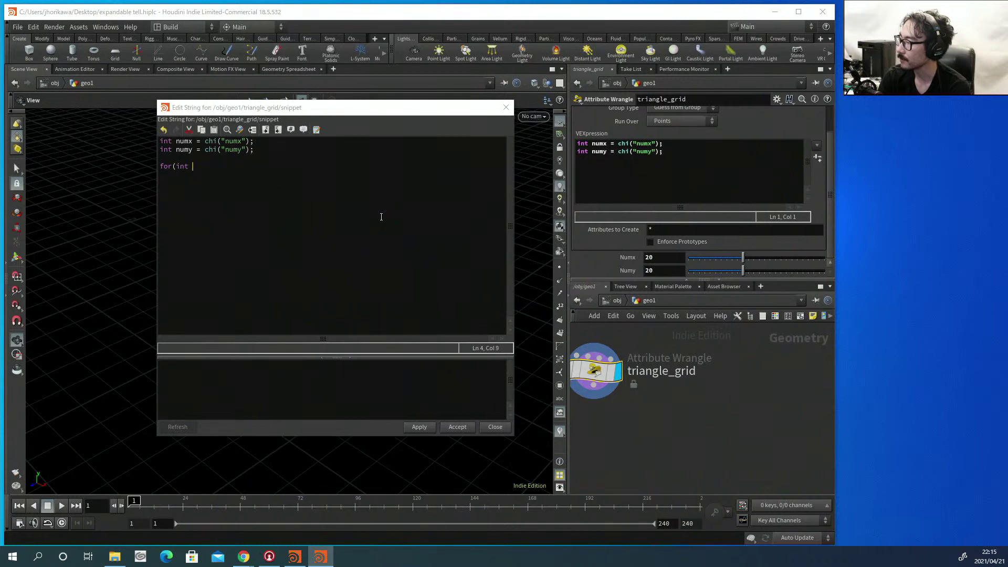
pyautogui.write('i=0; i<')
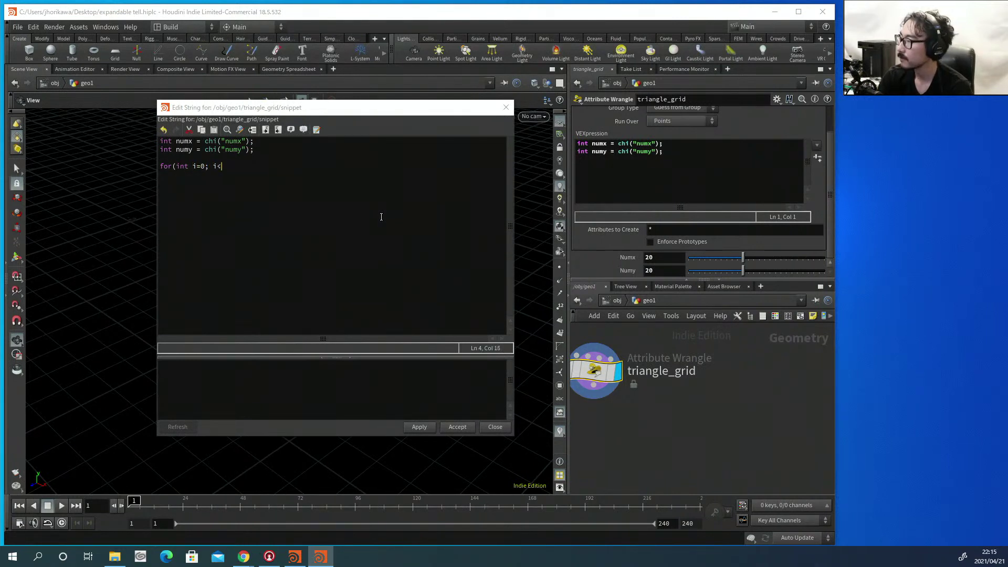
pyautogui.write('numx;')
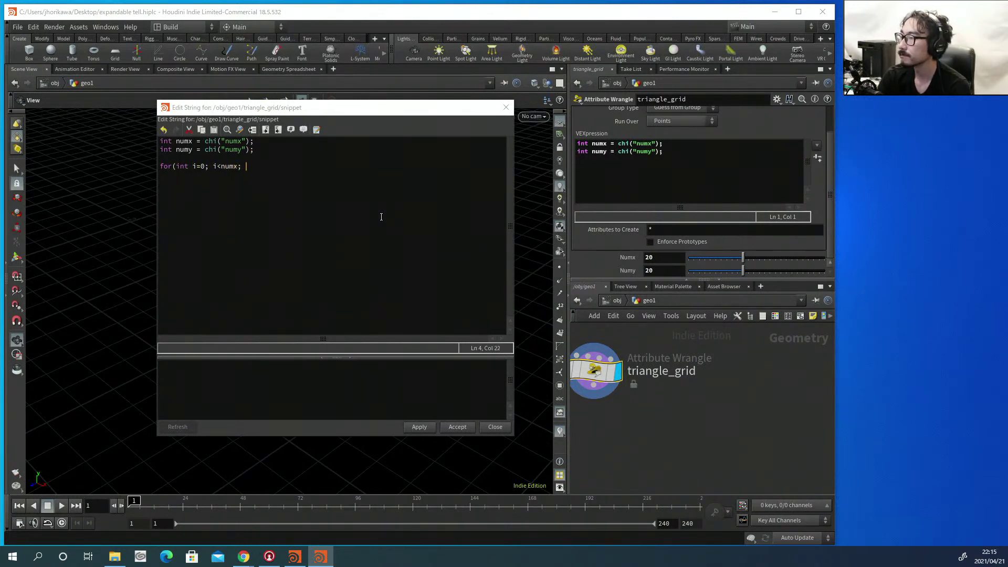
pyautogui.press('BackSpace')
pyautogui.press('BackSpace')
pyautogui.press('BackSpace')
pyautogui.press('BackSpace')
pyautogui.press('BackSpace')
pyautogui.press('BackSpace')
pyautogui.press('BackSpace')
pyautogui.press('BackSpace')
pyautogui.press('BackSpace')
pyautogui.press('BackSpace')
pyautogui.press('BackSpace')
pyautogui.press('BackSpace')
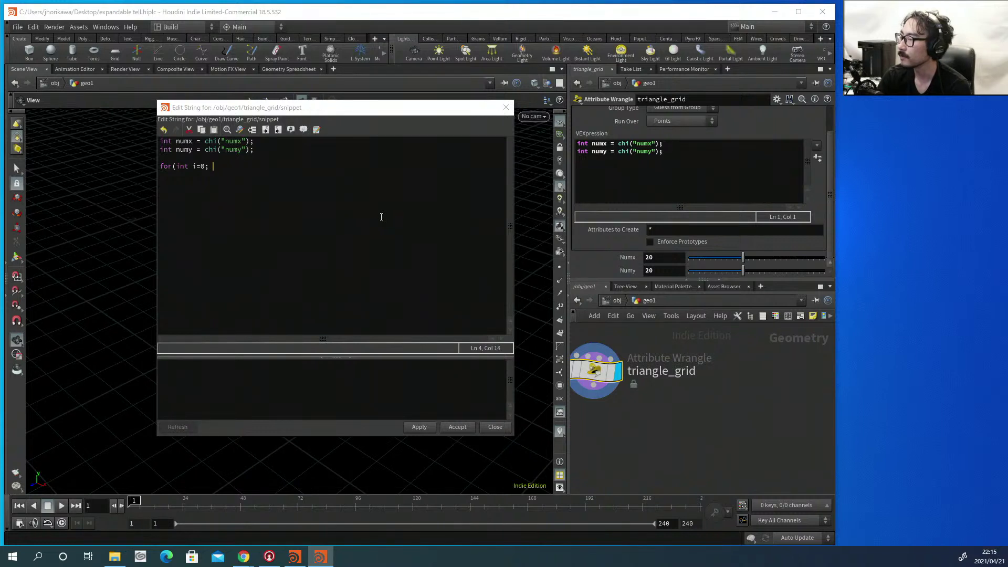
# Complete the outer loop as for(int n=0; n<numy; n++) with opening and closing braces.
pyautogui.write('n ')
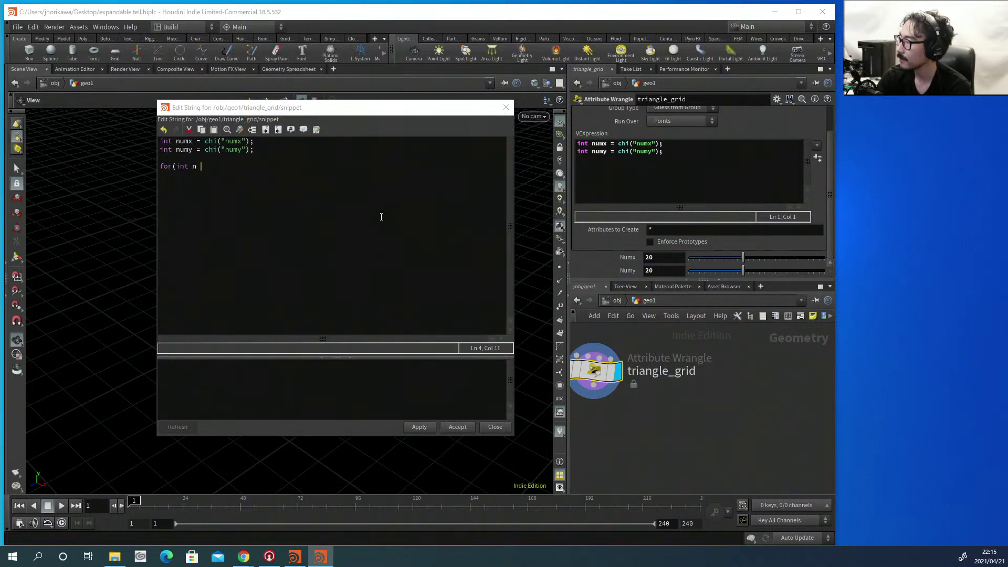
pyautogui.write('^')
pyautogui.press('BackSpace')
pyautogui.press('BackSpace')
pyautogui.write('=')
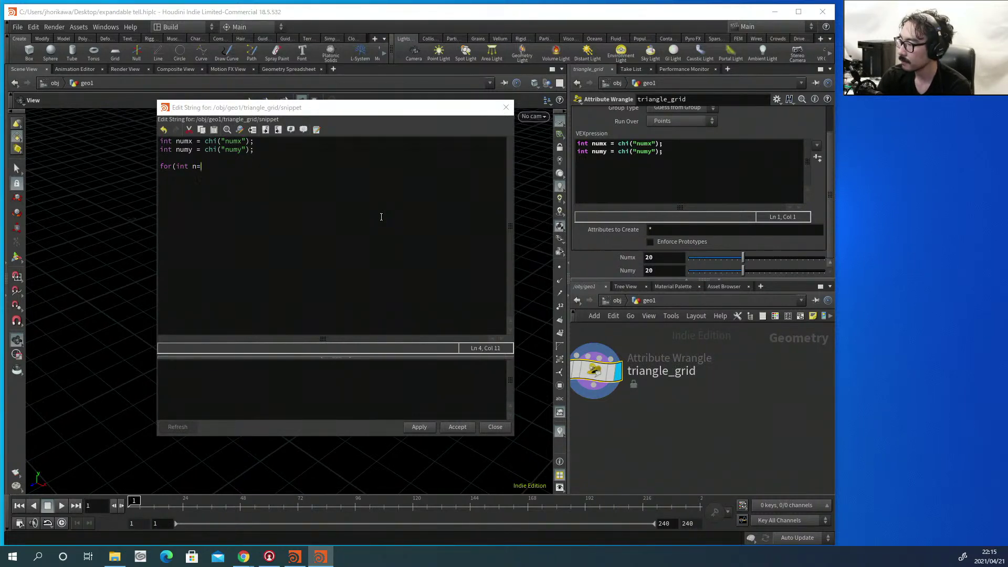
pyautogui.write('0; n<')
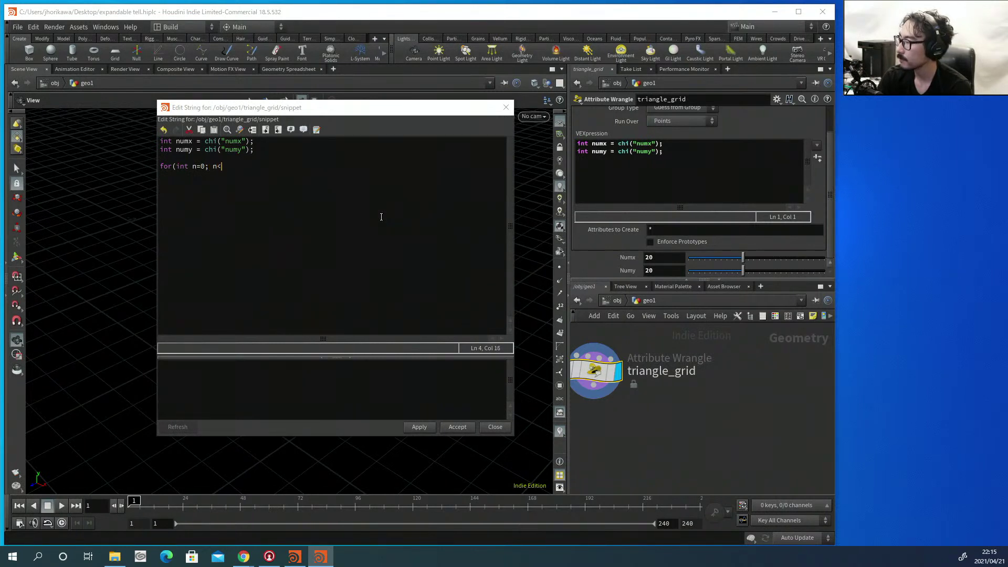
pyautogui.write('numy; n')
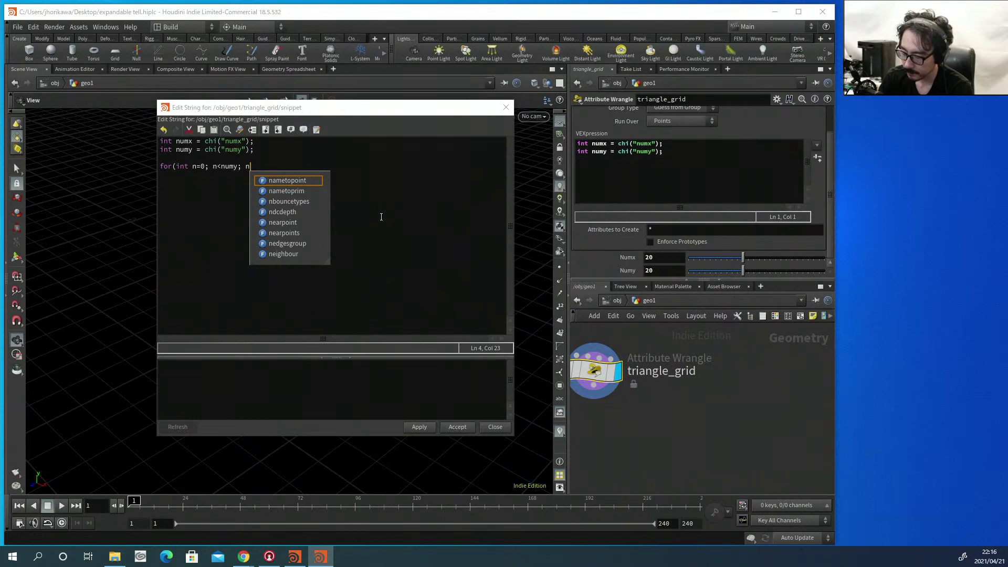
pyautogui.write('++0')
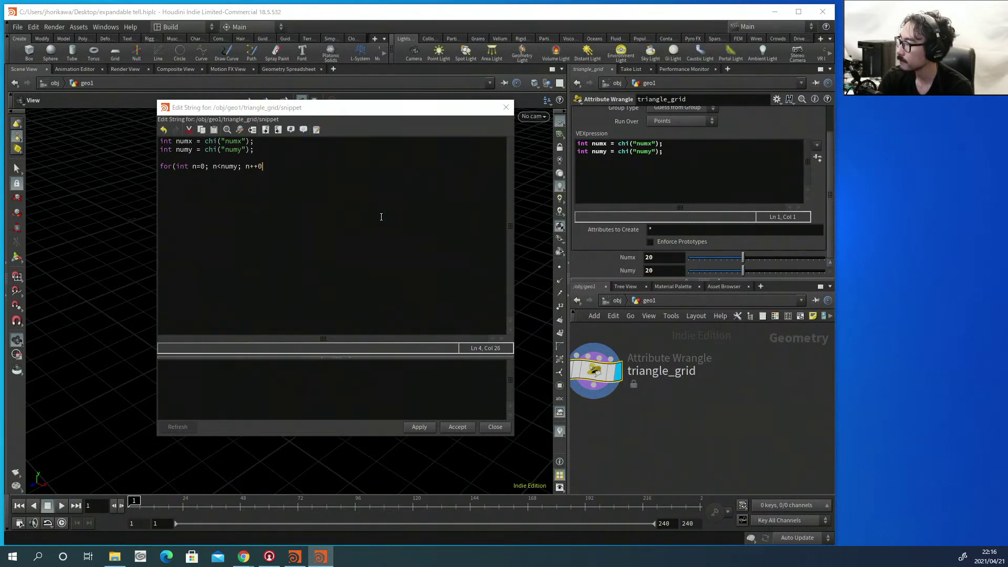
pyautogui.press('BackSpace')
pyautogui.write('){')
pyautogui.press('Return')
pyautogui.write('}')
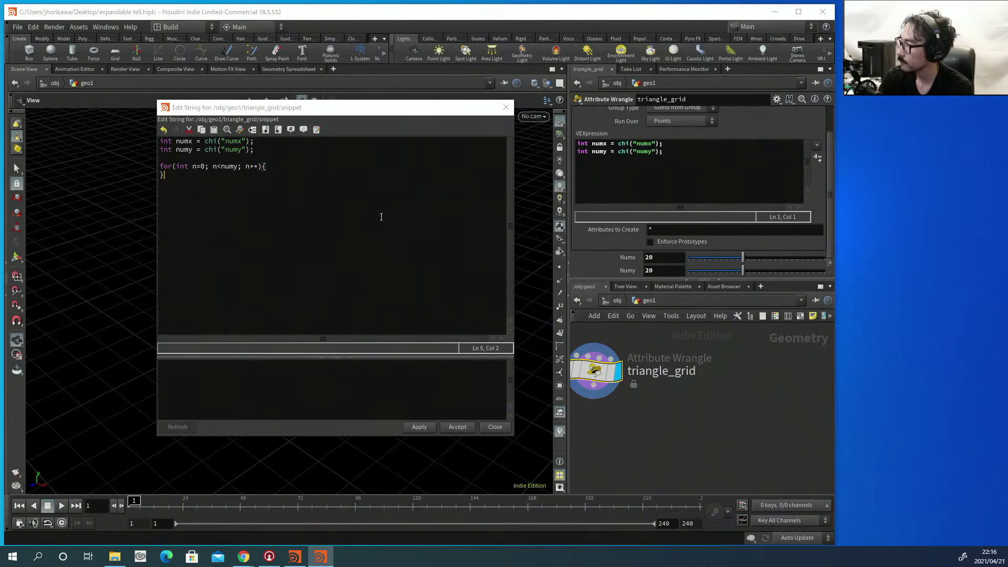
# Nest an inner loop, for(int i=0; i<numx; i++), with its own braces and an empty body line inside the numy loop.
pyautogui.press('Up')
pyautogui.press('End')
pyautogui.press('Return')
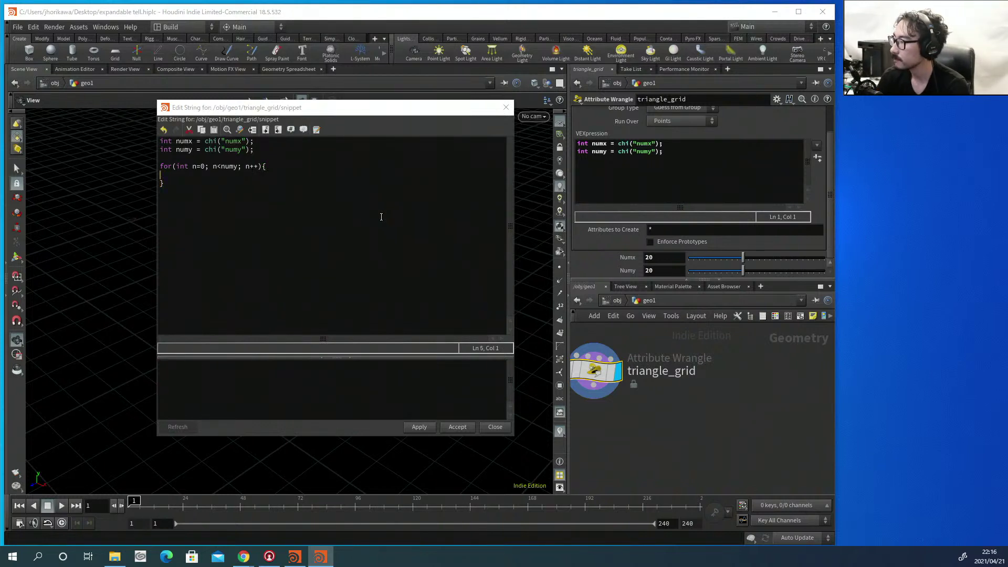
pyautogui.write('fo')
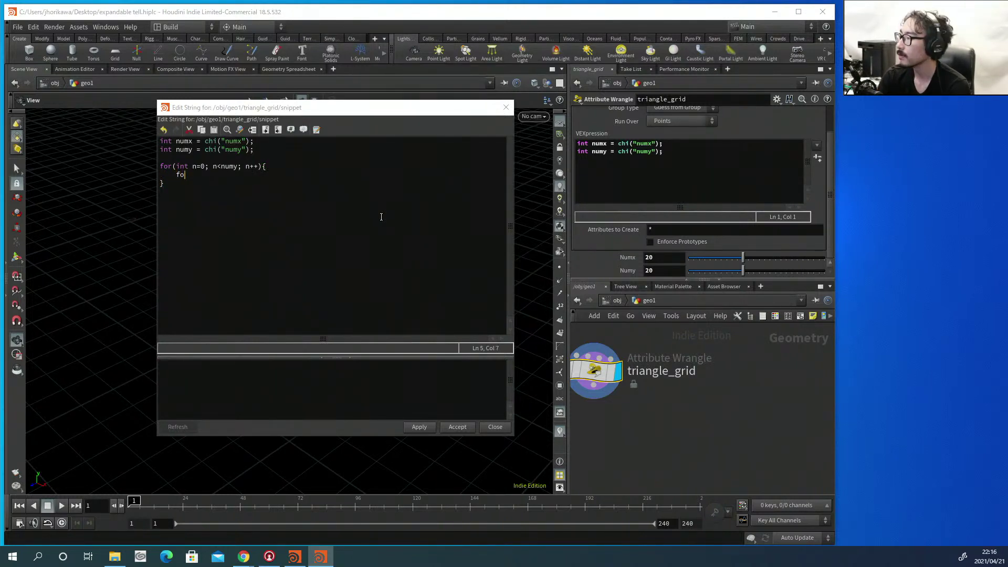
pyautogui.write('r(')
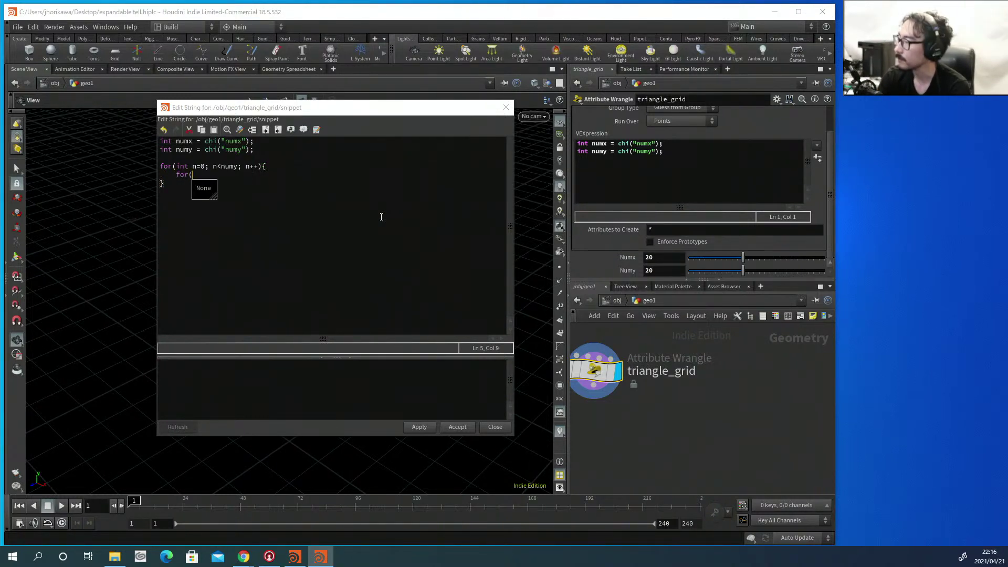
pyautogui.write('int n')
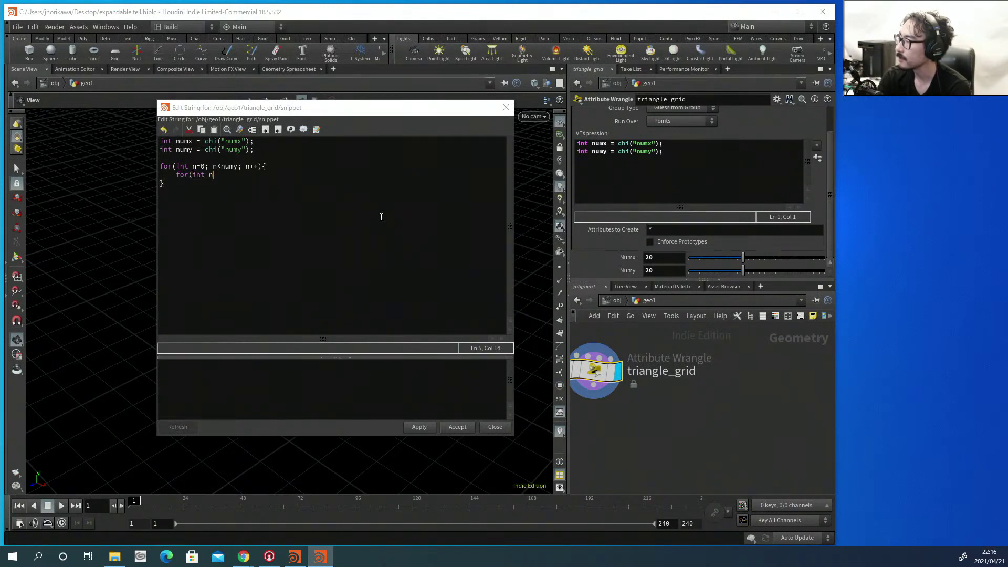
pyautogui.press('BackSpace')
pyautogui.write('i=')
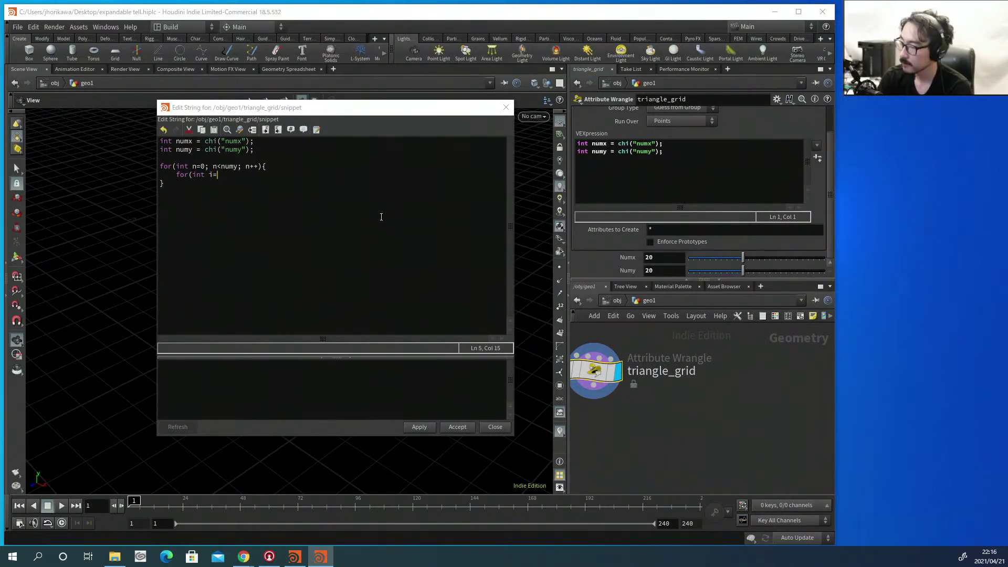
pyautogui.write('0; i<')
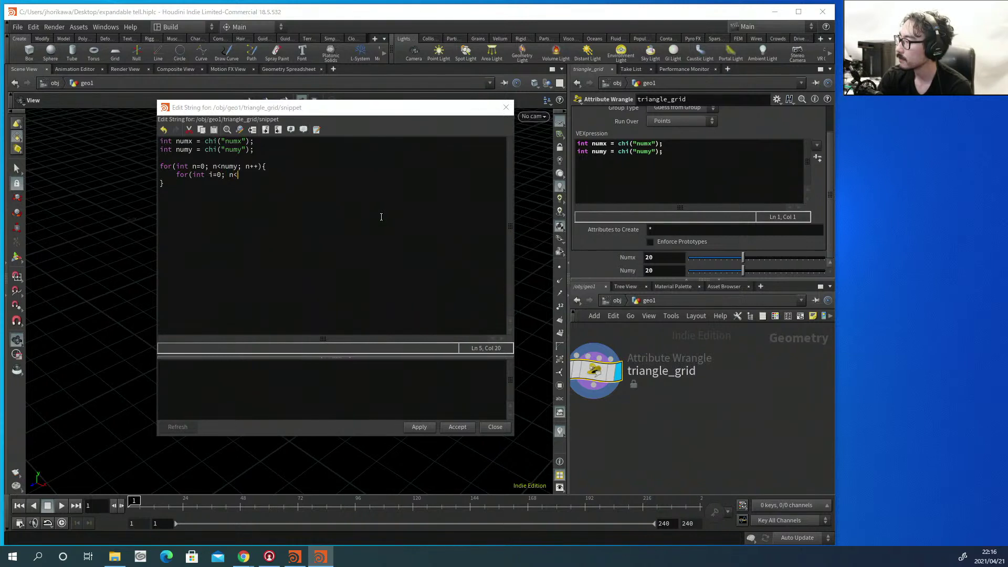
pyautogui.write('numx')
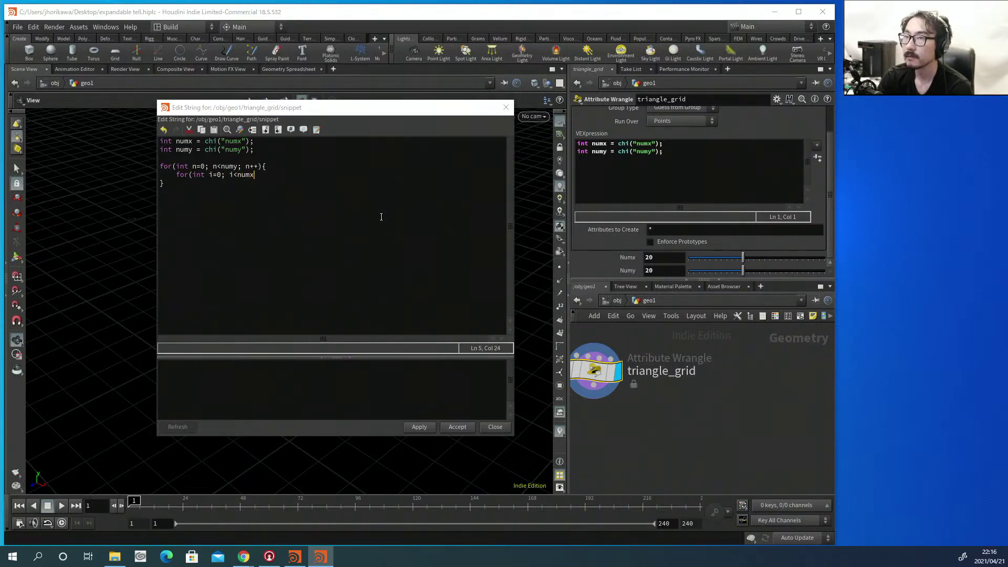
pyautogui.write('; i')
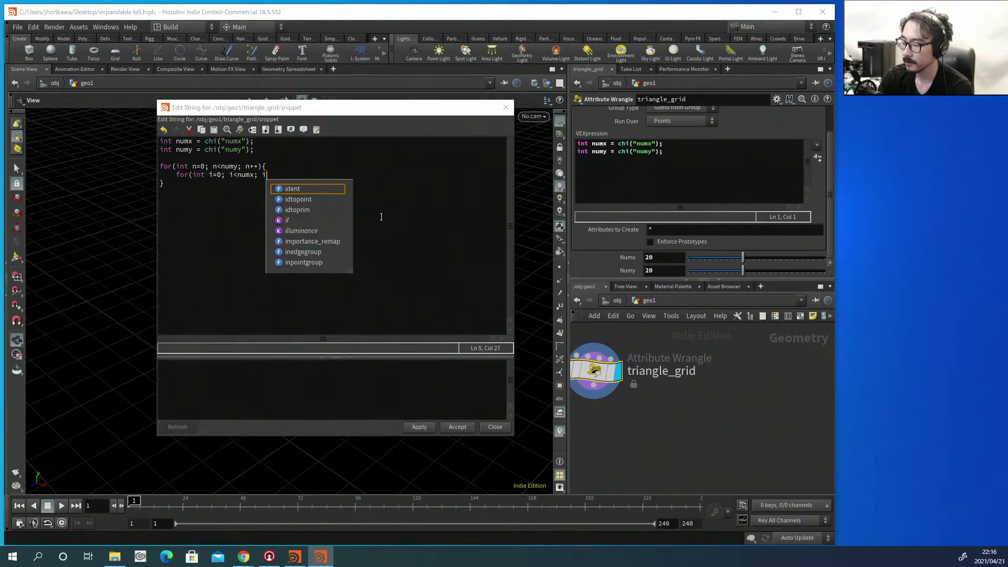
pyautogui.write('++)')
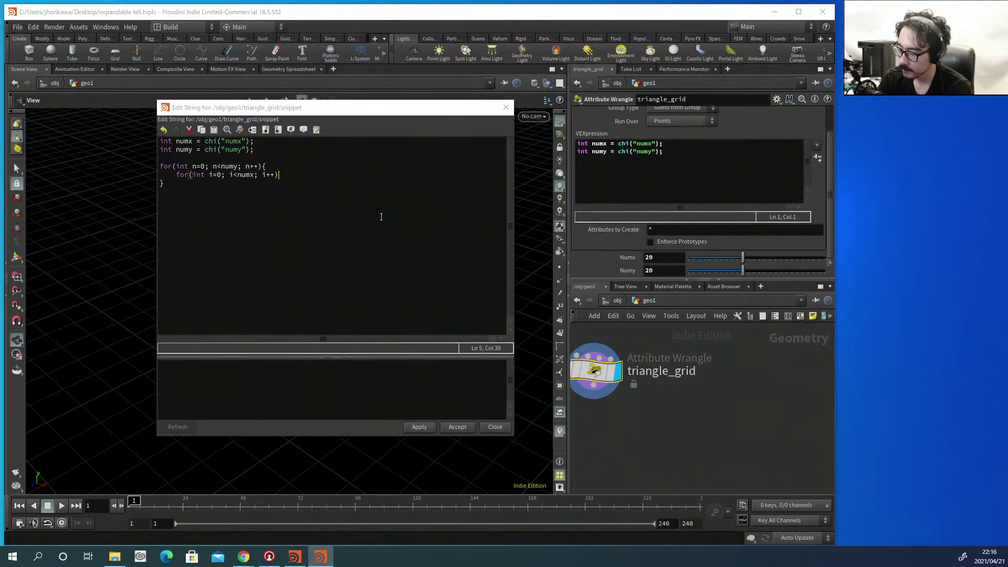
pyautogui.write('{')
pyautogui.press('Return')
pyautogui.write('}')
pyautogui.press('Left')
pyautogui.press('Return')
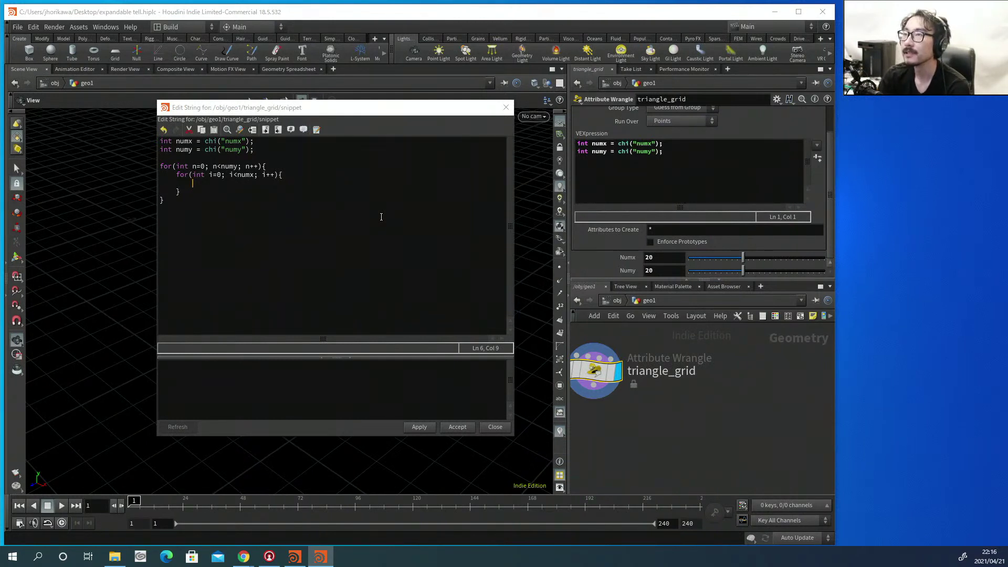
# Begin the x coordinate declaration inside the inner loop with float x = i *.
pyautogui.write('fl')
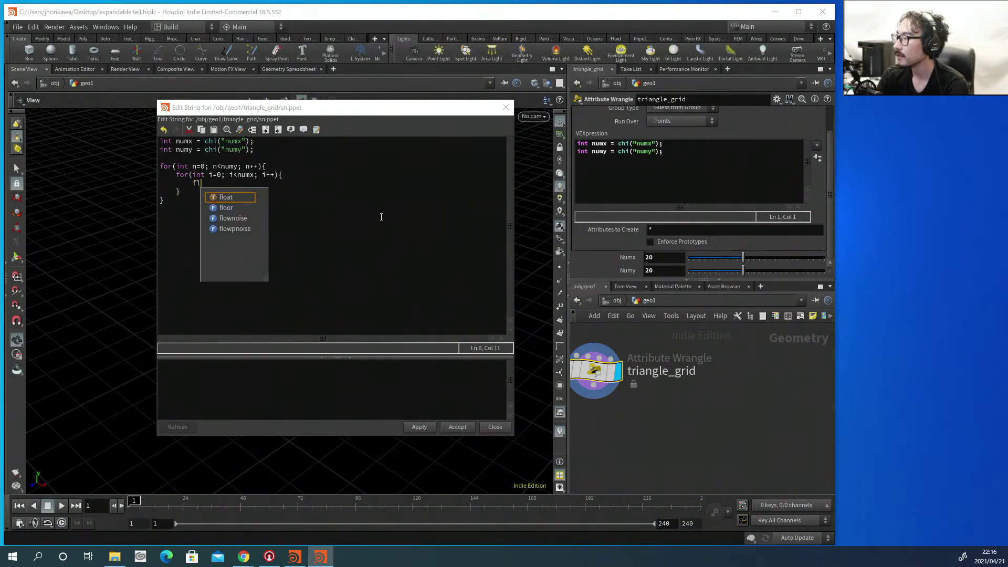
pyautogui.write('oat x ')
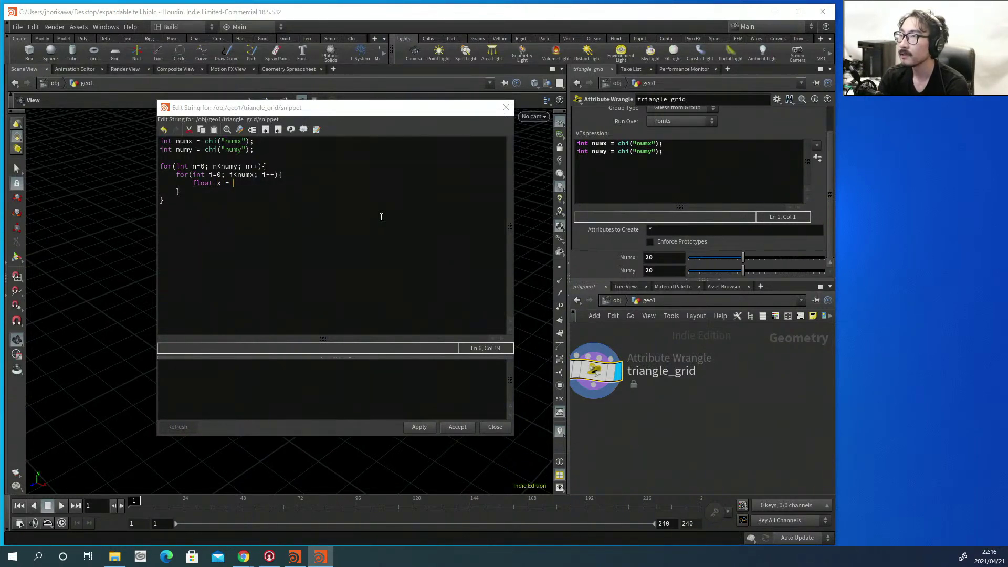
pyautogui.write('= i (')
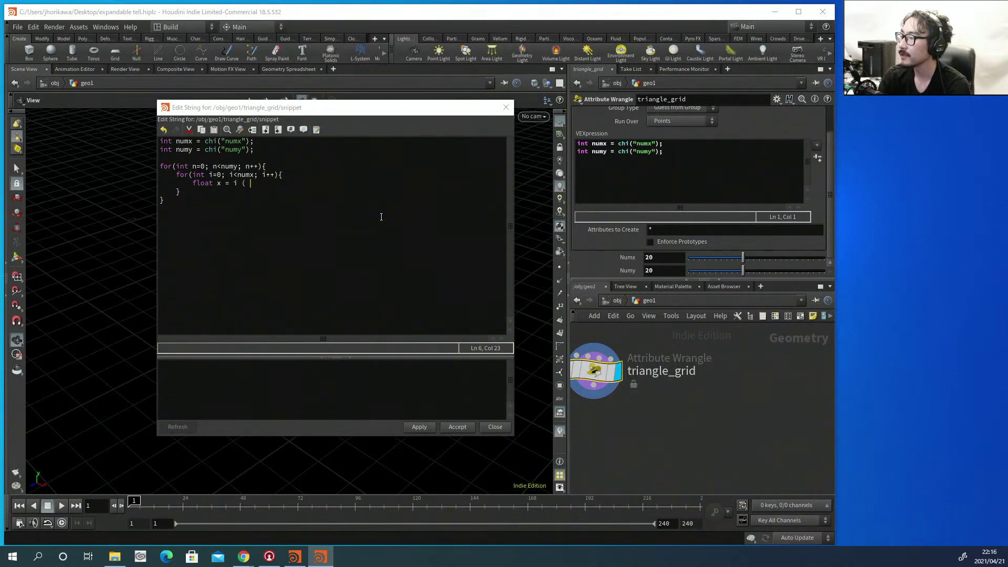
pyautogui.press('BackSpace')
pyautogui.press('BackSpace')
pyautogui.write('*')
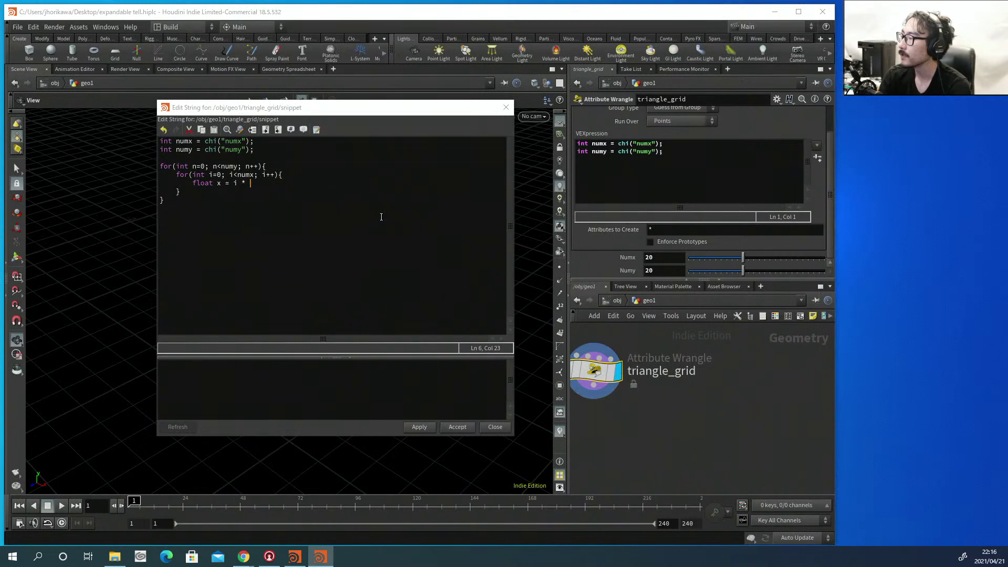
# Add the line float size = chf("size"); below the numy declaration.
pyautogui.press('Up')
pyautogui.press('Up')
pyautogui.press('Up')
pyautogui.press('Up')
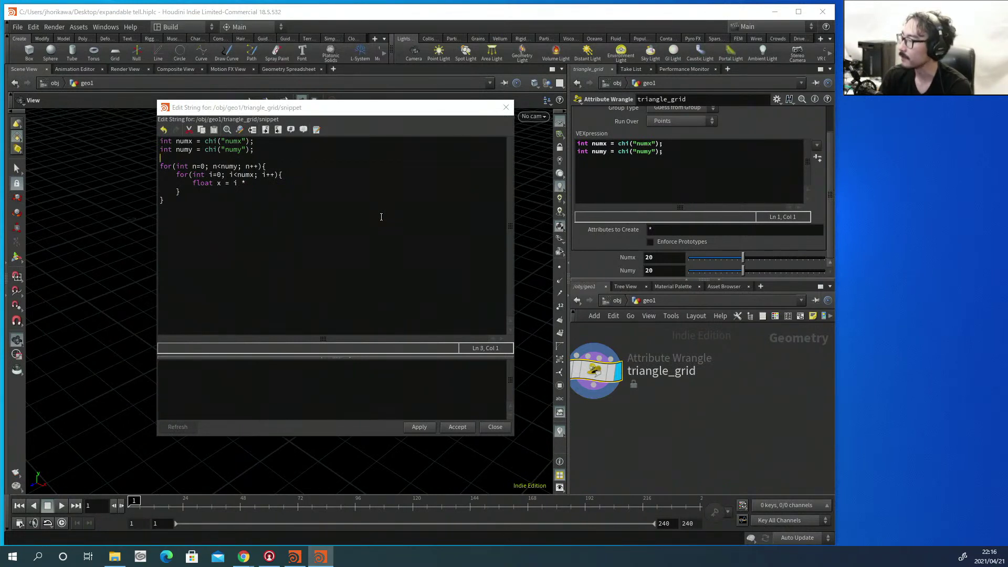
pyautogui.press('End')
pyautogui.press('Return')
pyautogui.write('float size')
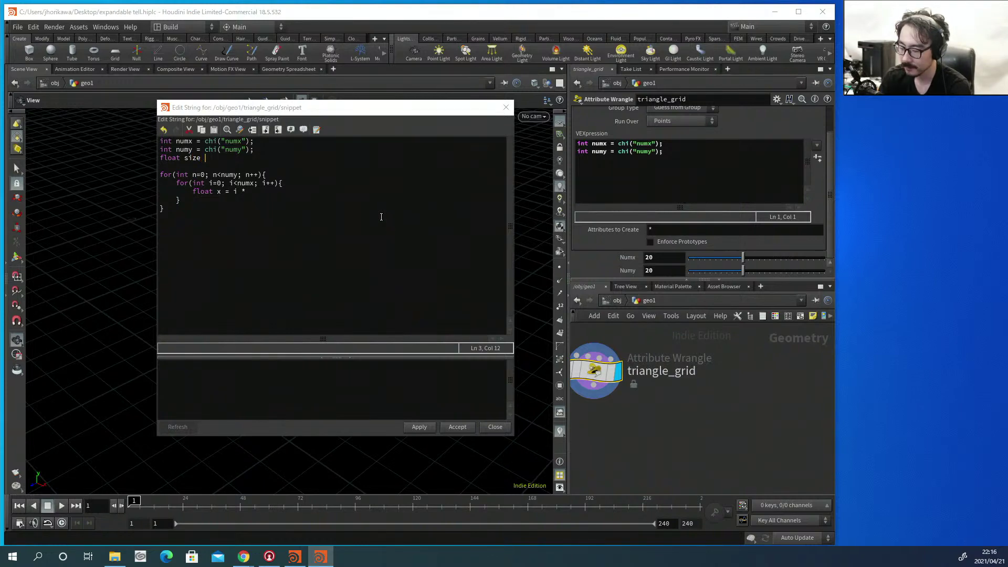
pyautogui.write(' = chfi')
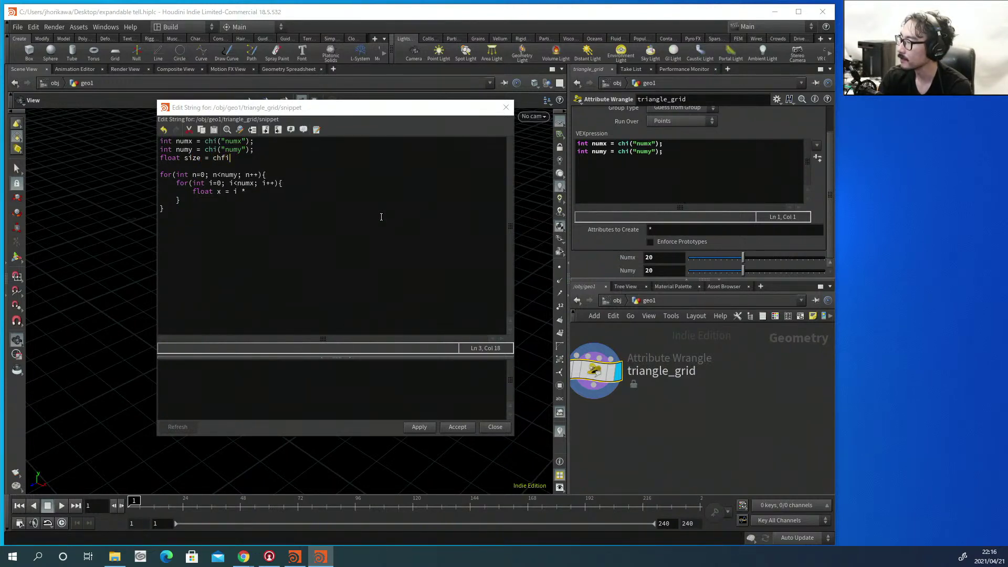
pyautogui.press('BackSpace')
pyautogui.write('(')
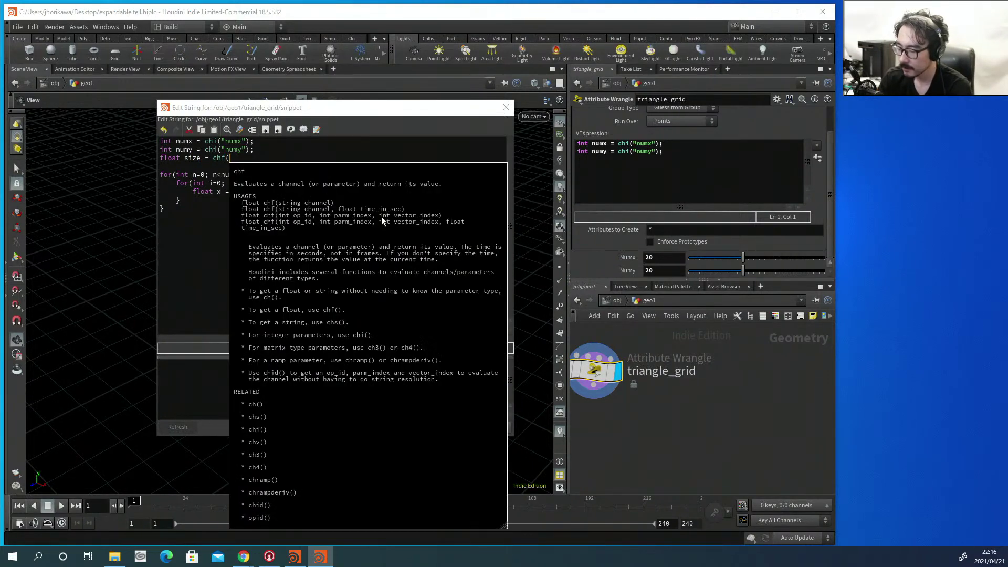
pyautogui.write('"si')
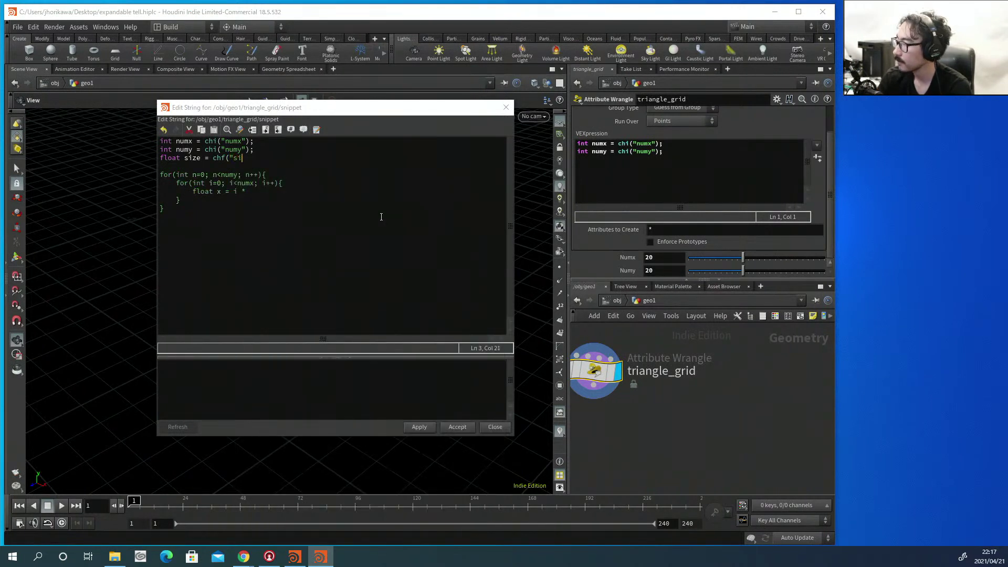
pyautogui.write('ze");')
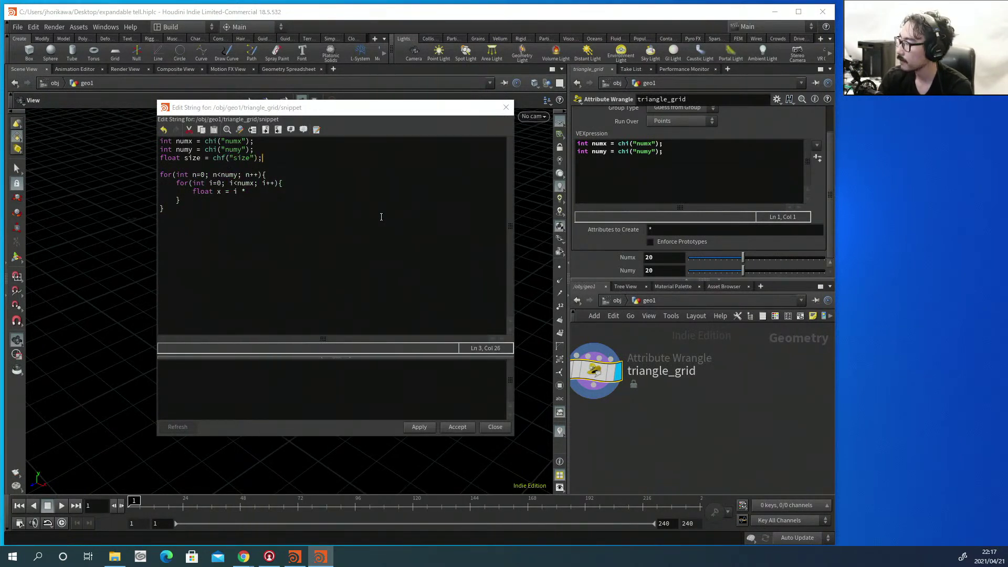
# Complete the x coordinate line in the inner loop so it reads float x = i * size;.
pyautogui.click(341, 197)
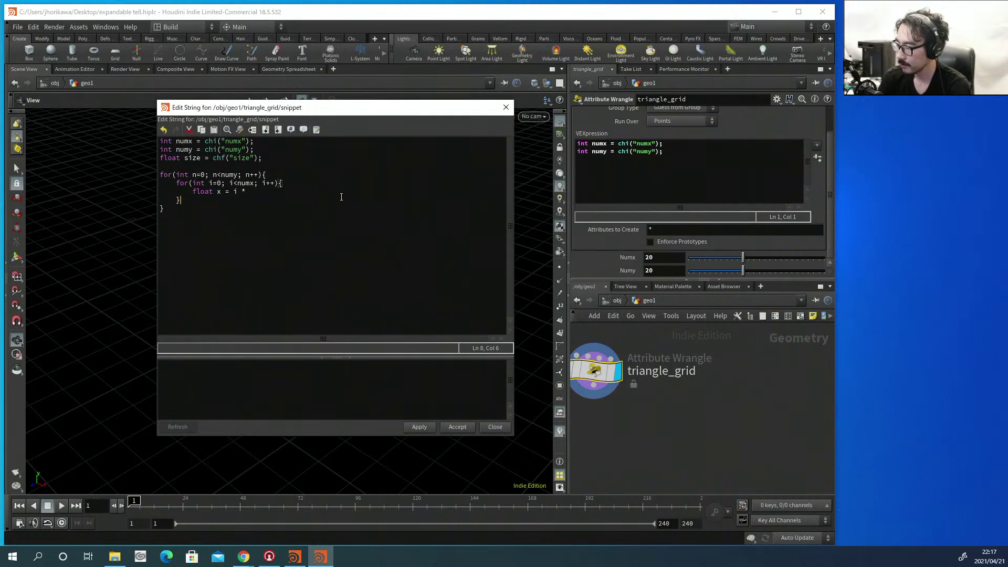
pyautogui.click(323, 193)
pyautogui.write('size')
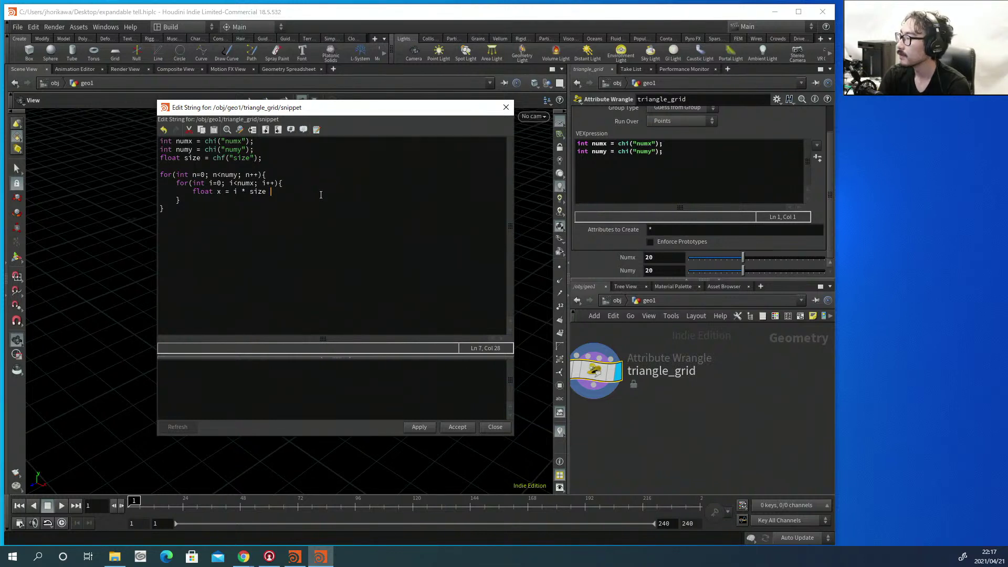
pyautogui.press('BackSpace')
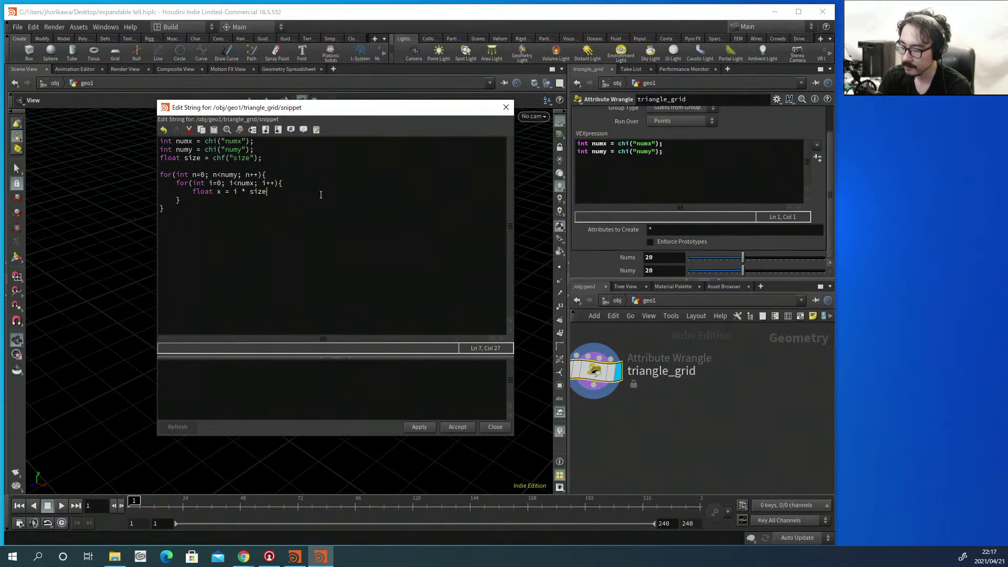
# Add the line float y = size * sin(radians(60)) * n; below the x coordinate in the inner loop.
pyautogui.press('Return')
pyautogui.write('float y ')
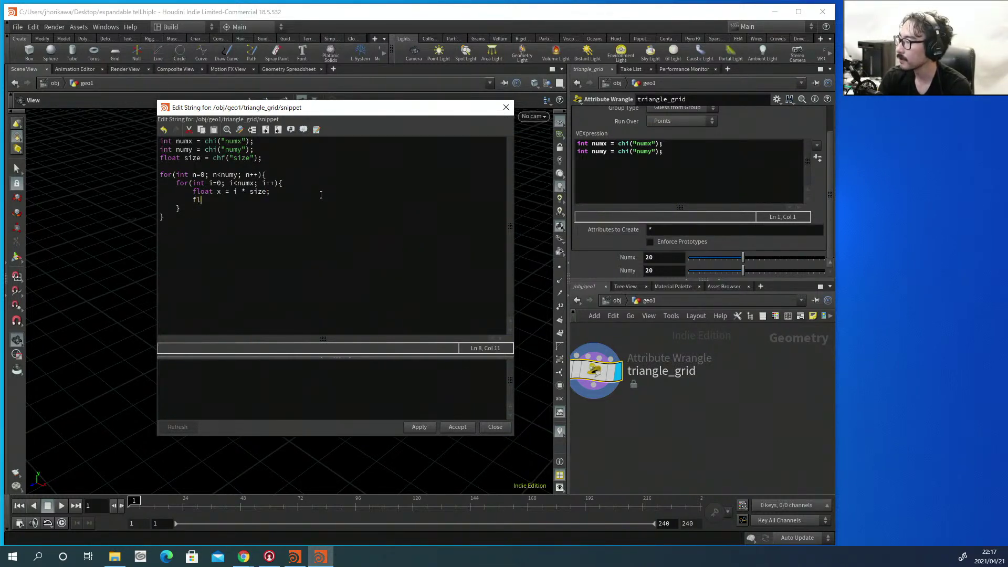
pyautogui.write('=')
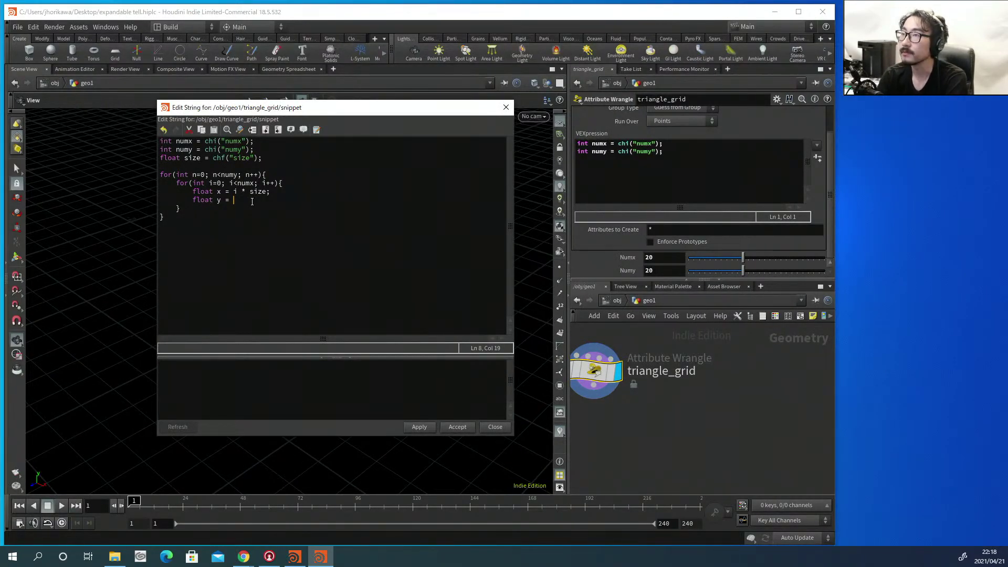
pyautogui.write('size')
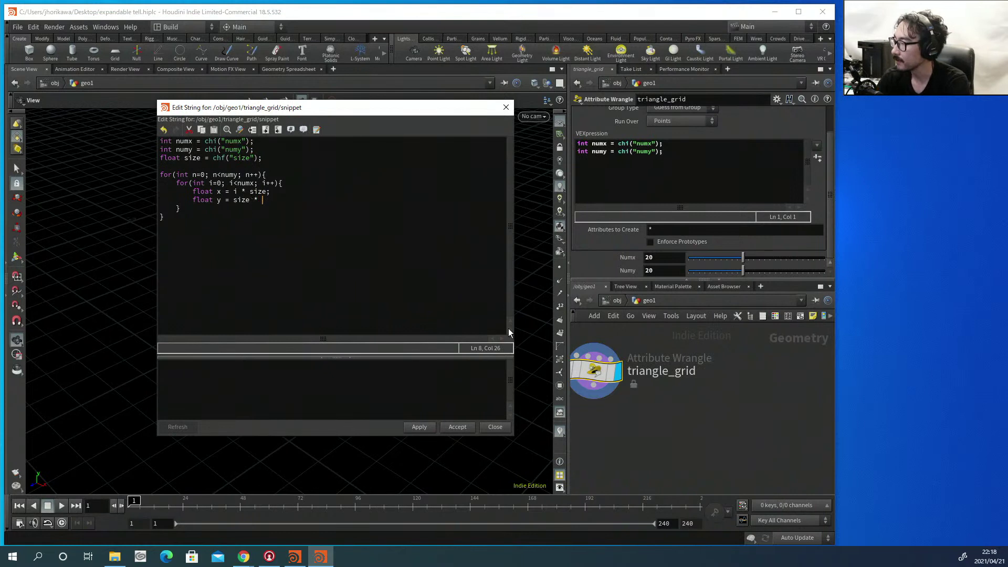
pyautogui.write('* sin')
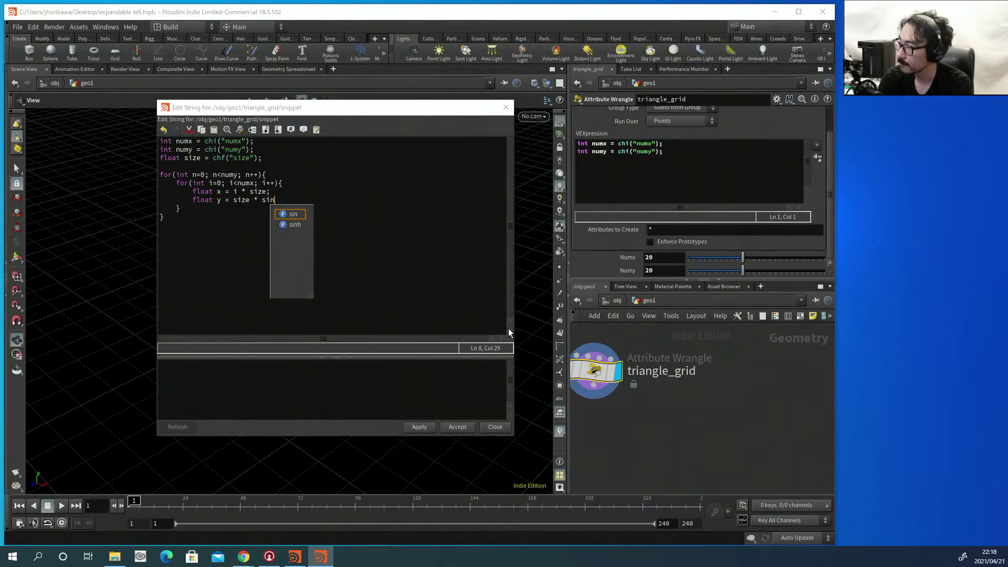
pyautogui.write('(radians')
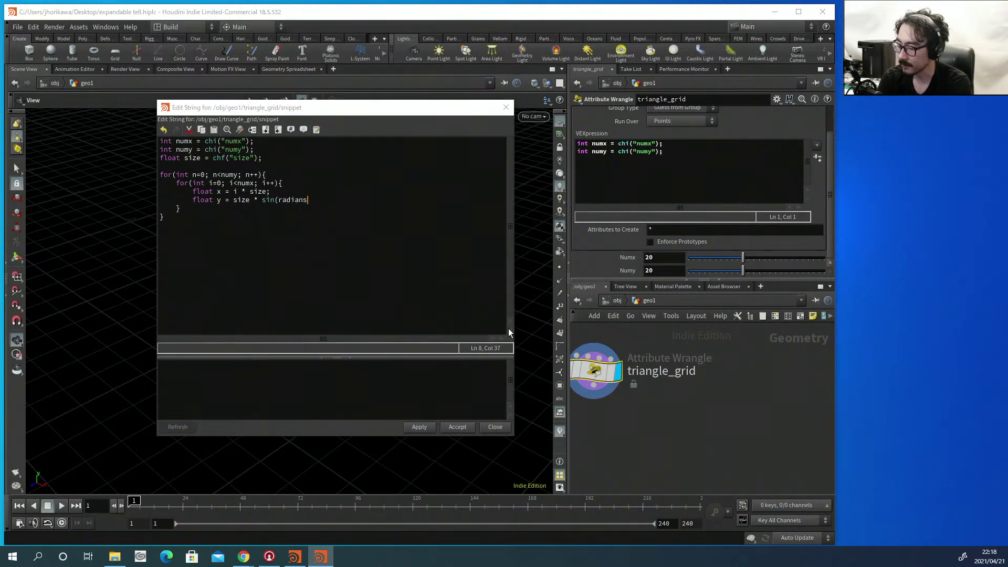
pyautogui.write('(60)) * n;')
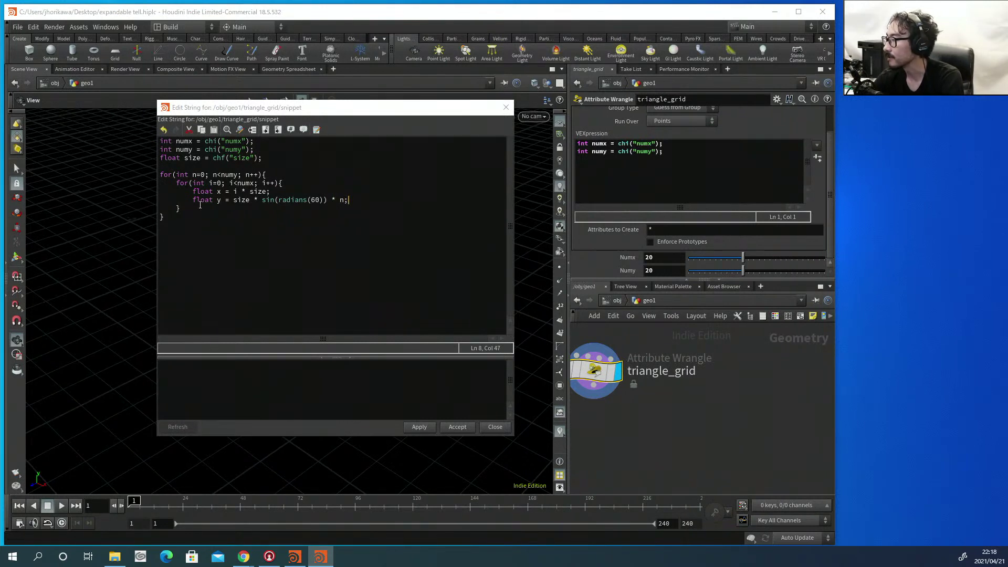
pyautogui.moveTo(264, 175); pyautogui.dragTo(154, 177)
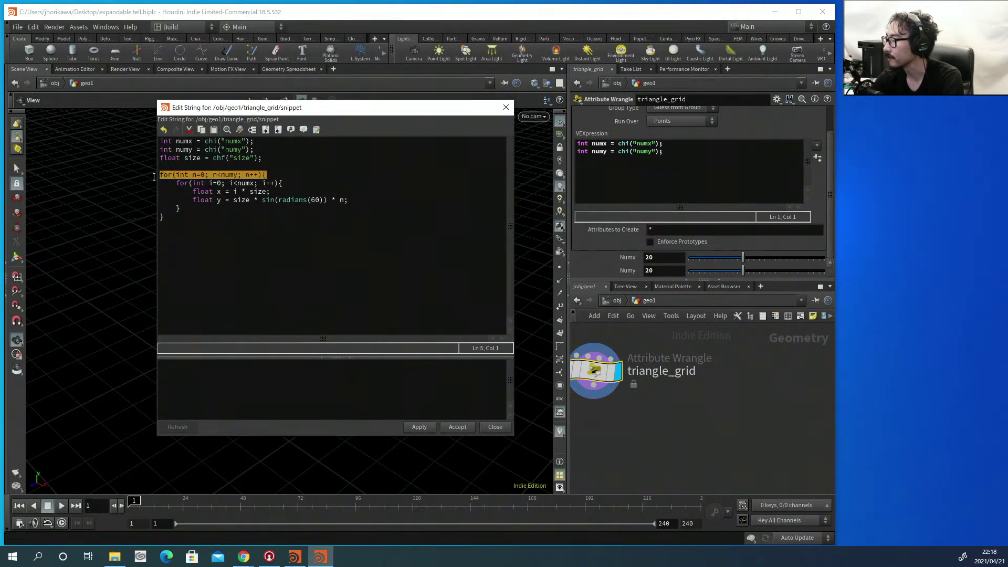
pyautogui.click(328, 192)
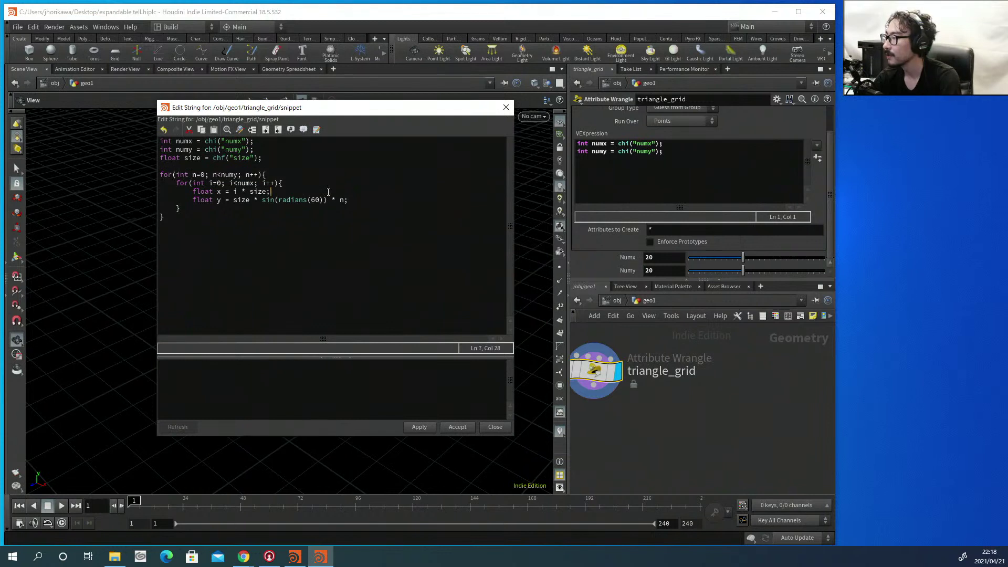
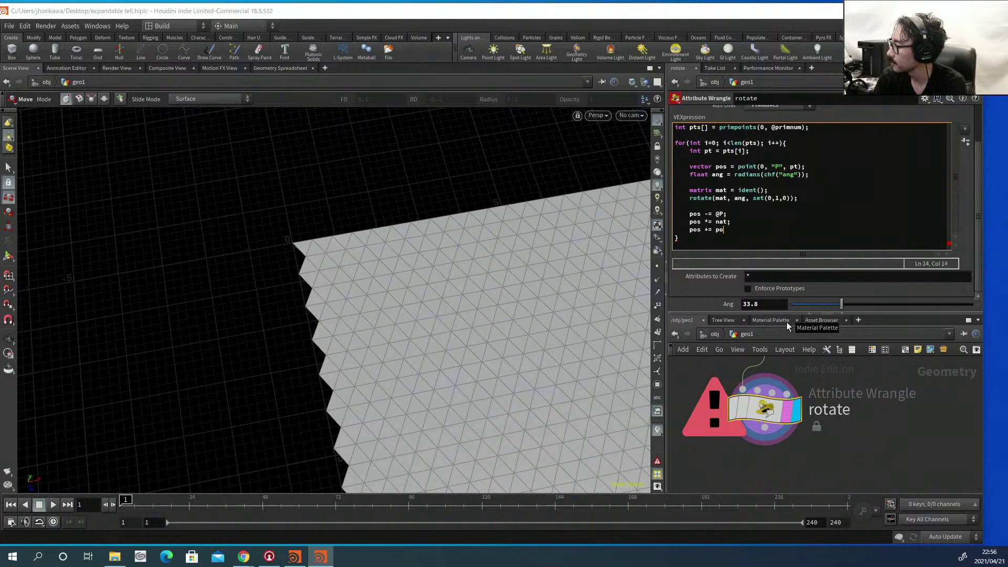
# Complete the last position line in the rotate wrangle as pos += @P; and correct nat to mat in the multiplication line.
pyautogui.press('BackSpace')
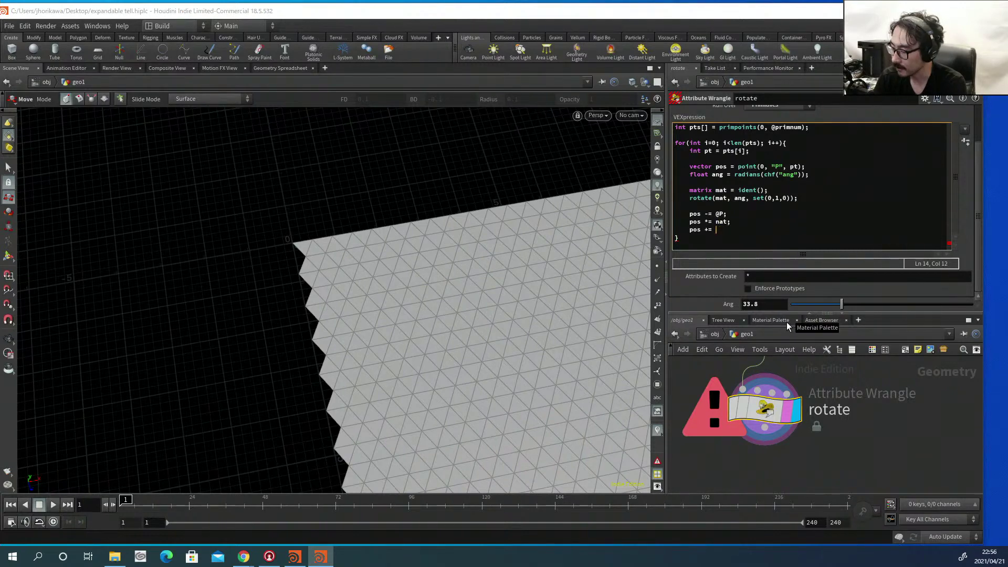
pyautogui.write('@P;')
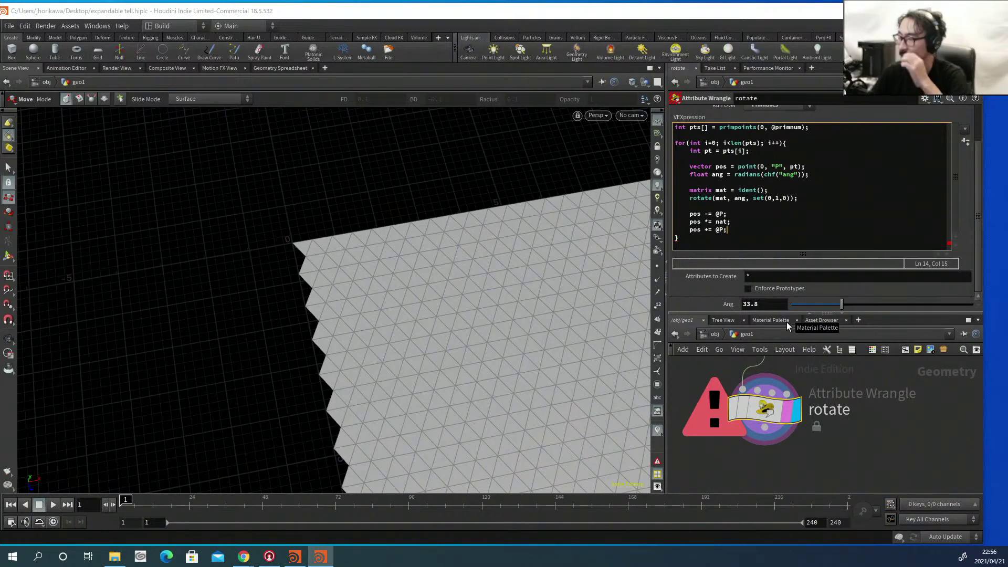
pyautogui.click(919, 426)
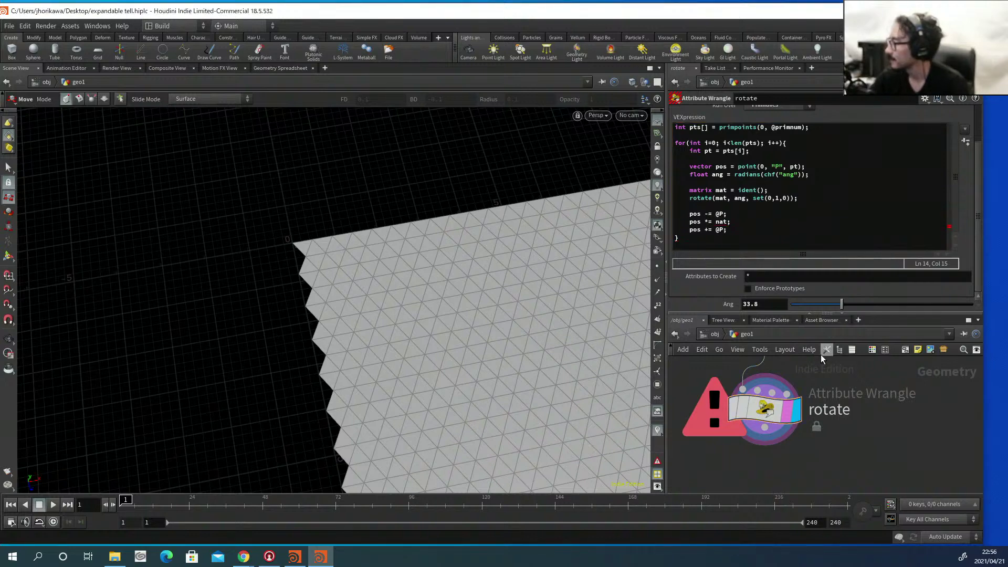
pyautogui.click(719, 222)
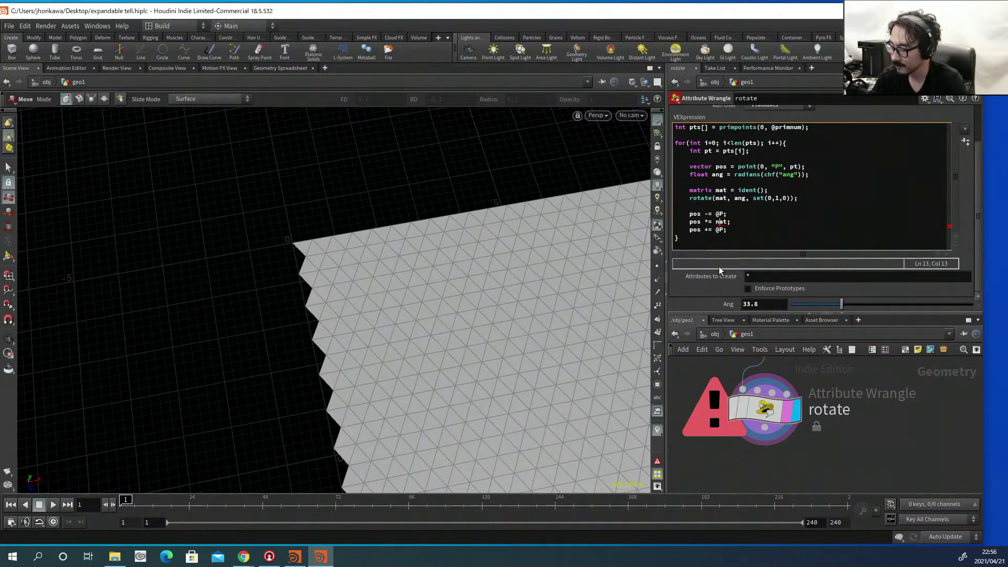
pyautogui.press('BackSpace')
pyautogui.write('m')
pyautogui.click(866, 425)
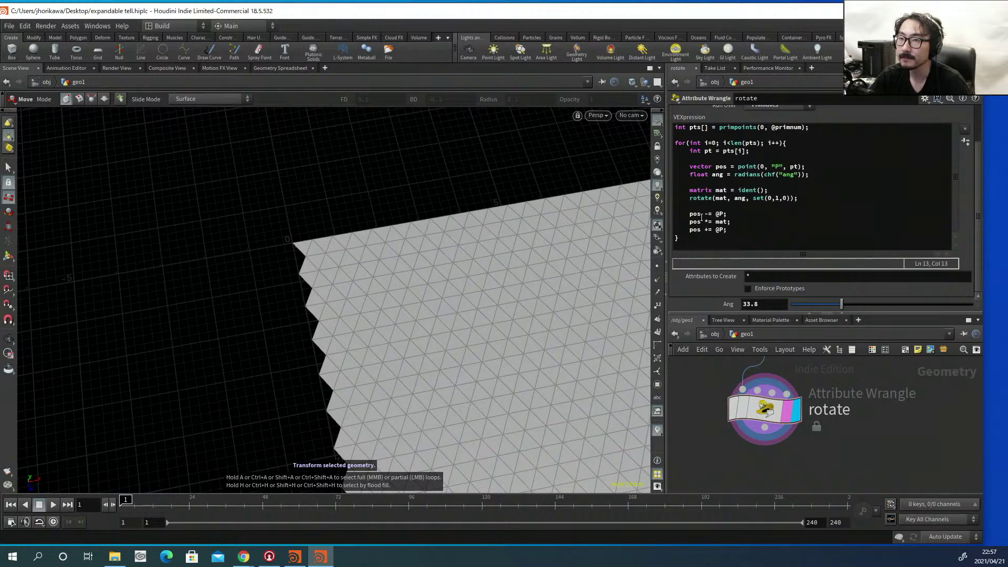
# Add the line setpointattrib(0, "P", pt, pos); at the end of the rotate wrangle's loop, below pos += @P;.
pyautogui.click(738, 223)
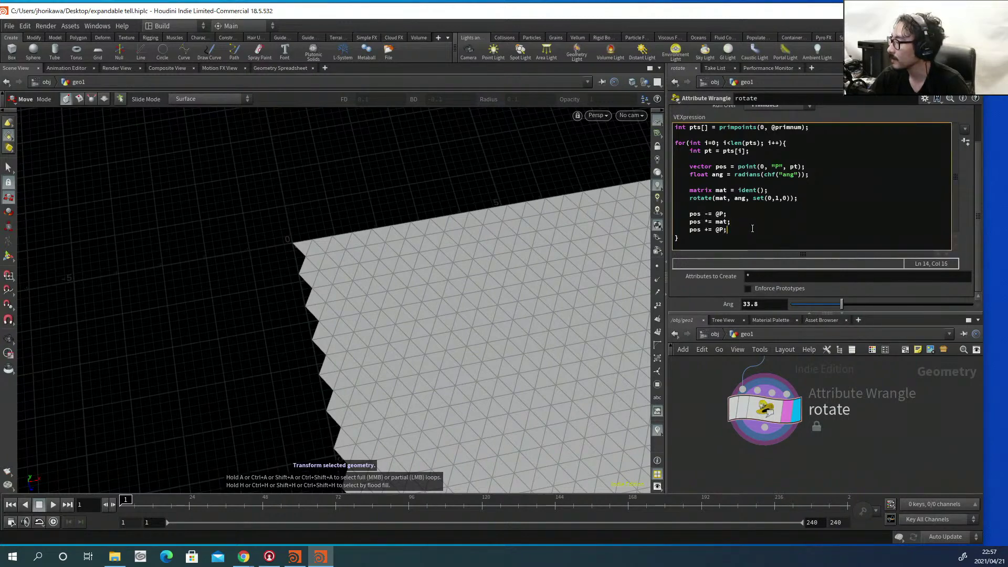
pyautogui.press('Return')
pyautogui.press('Return')
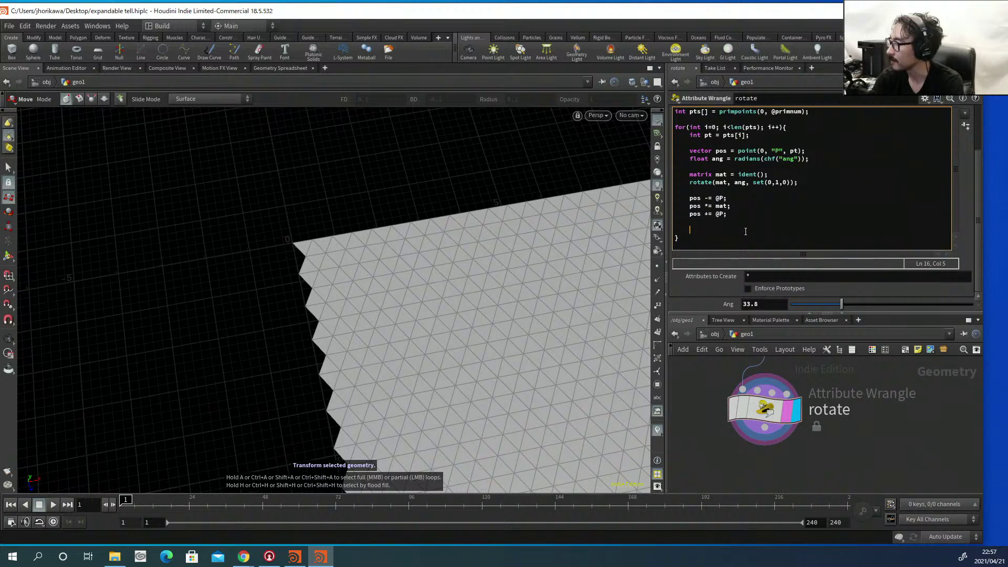
pyautogui.write('set')
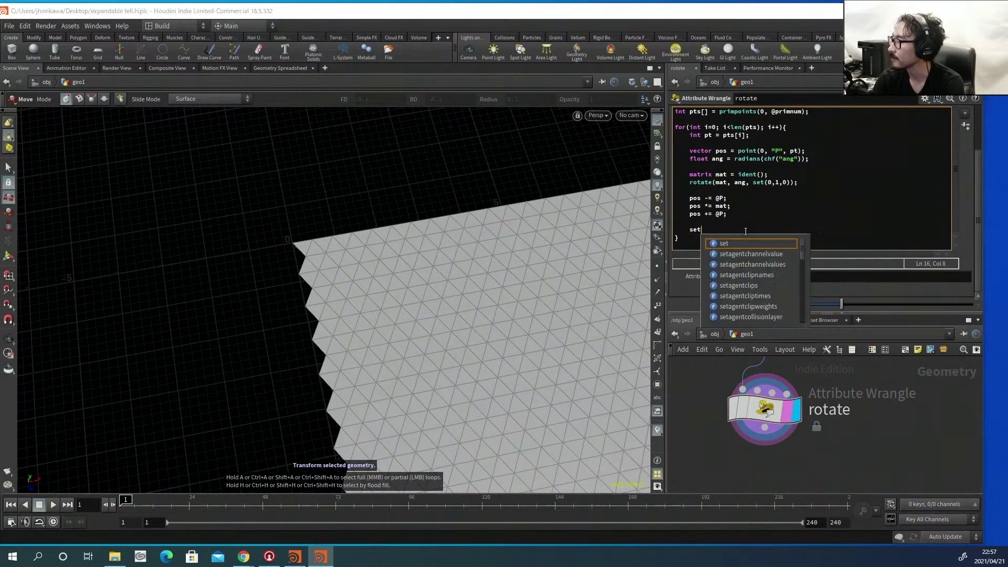
pyautogui.write('pointattrib(')
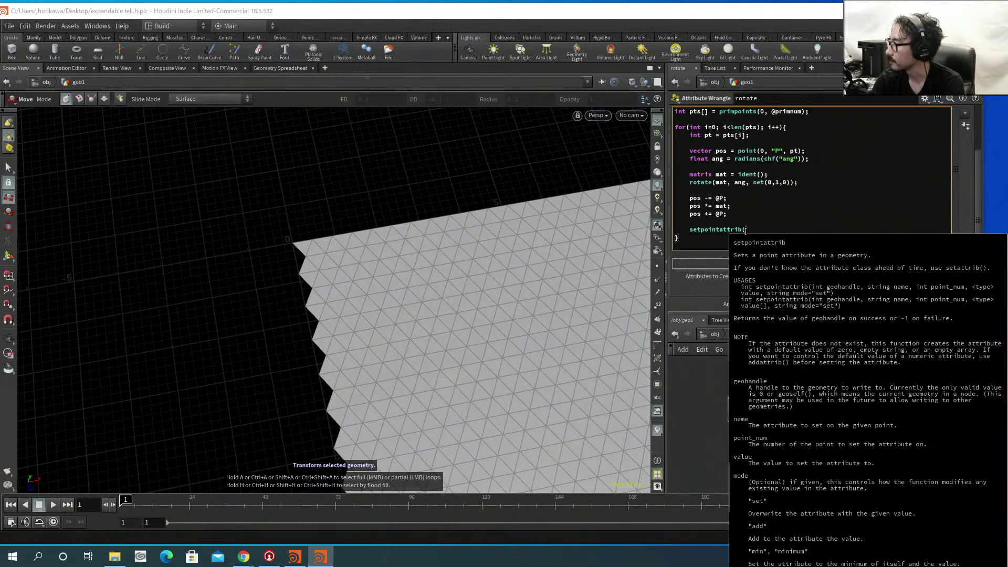
pyautogui.write('0, ')
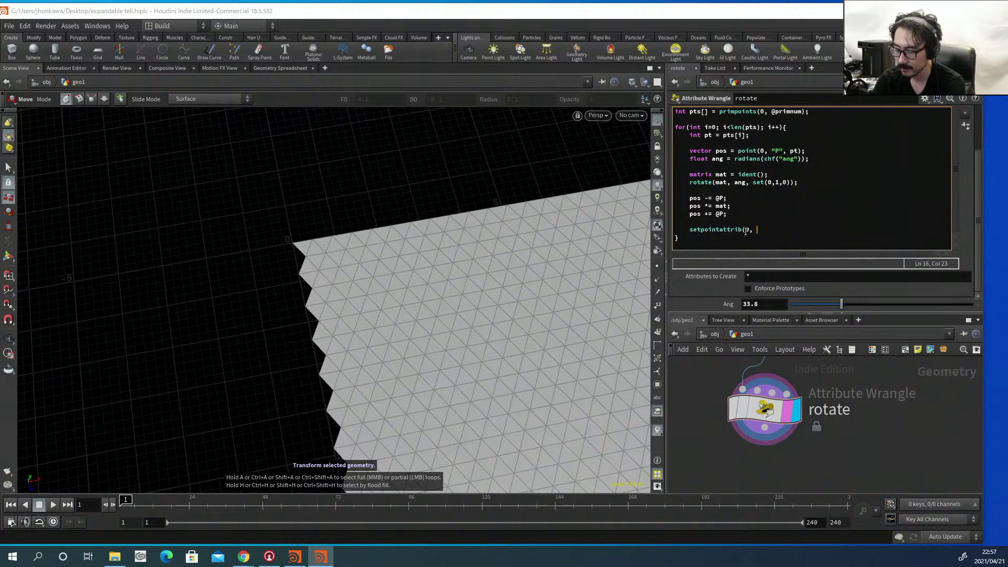
pyautogui.write('"P", ')
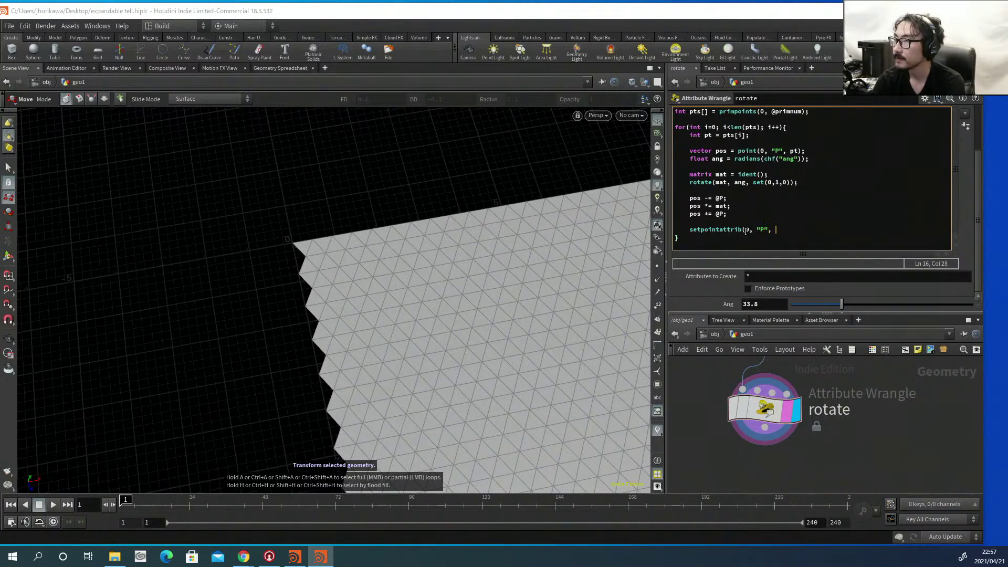
pyautogui.write('pt, pos)')
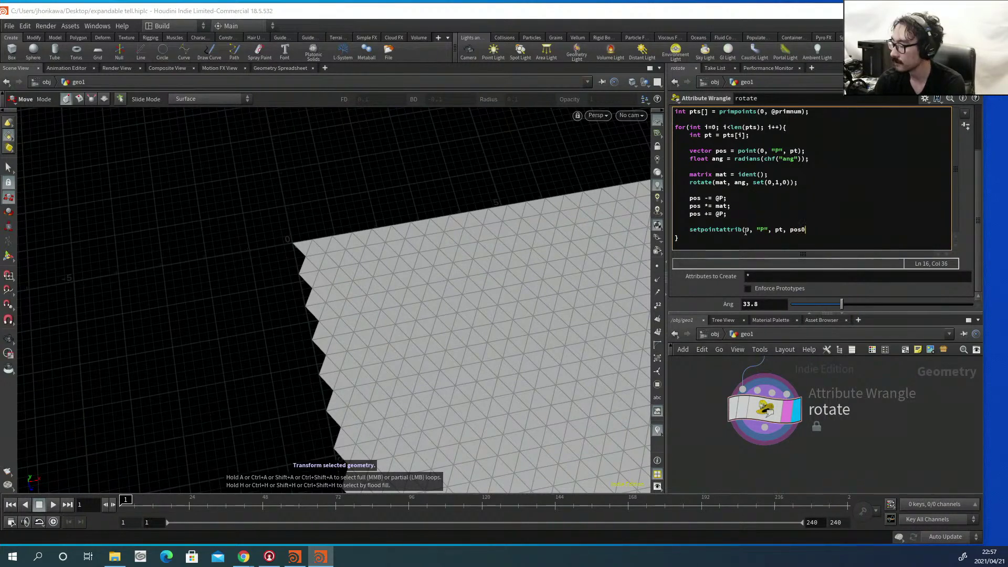
pyautogui.write(';')
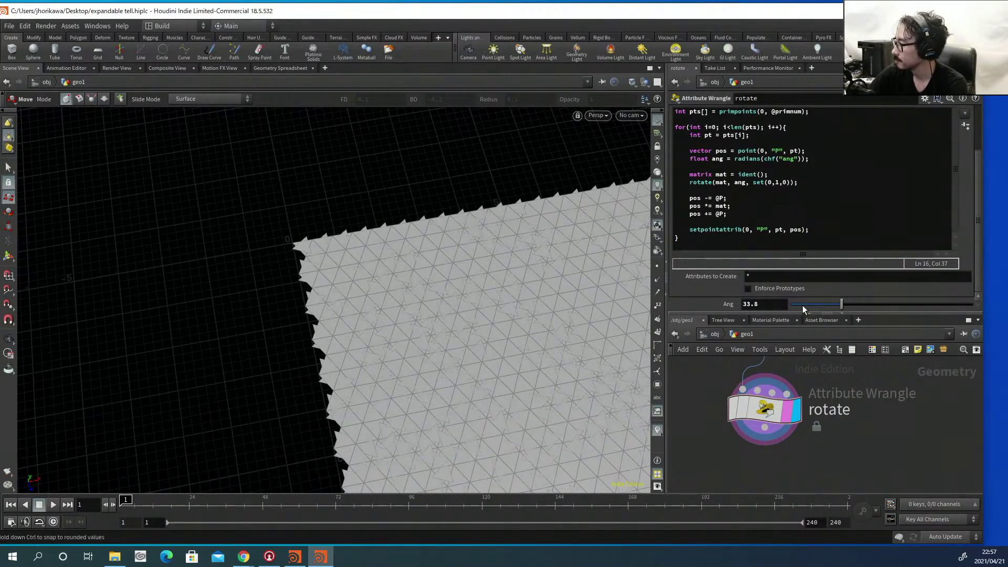
# Set the rotate wrangle's Ang to 51.7, go up to the object level and re-enter the geo1 network.
pyautogui.moveTo(845, 303); pyautogui.dragTo(870, 305)
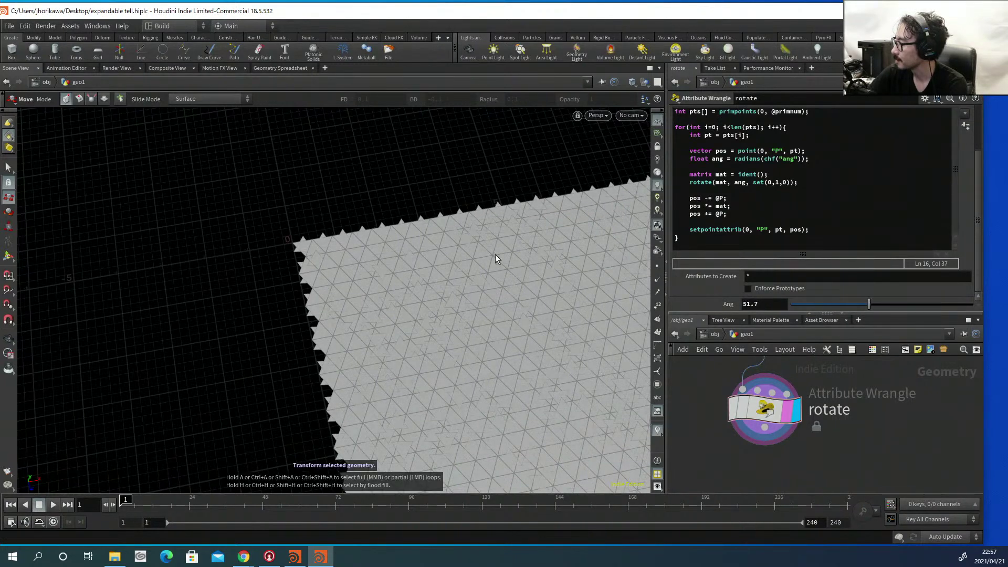
pyautogui.click(715, 334)
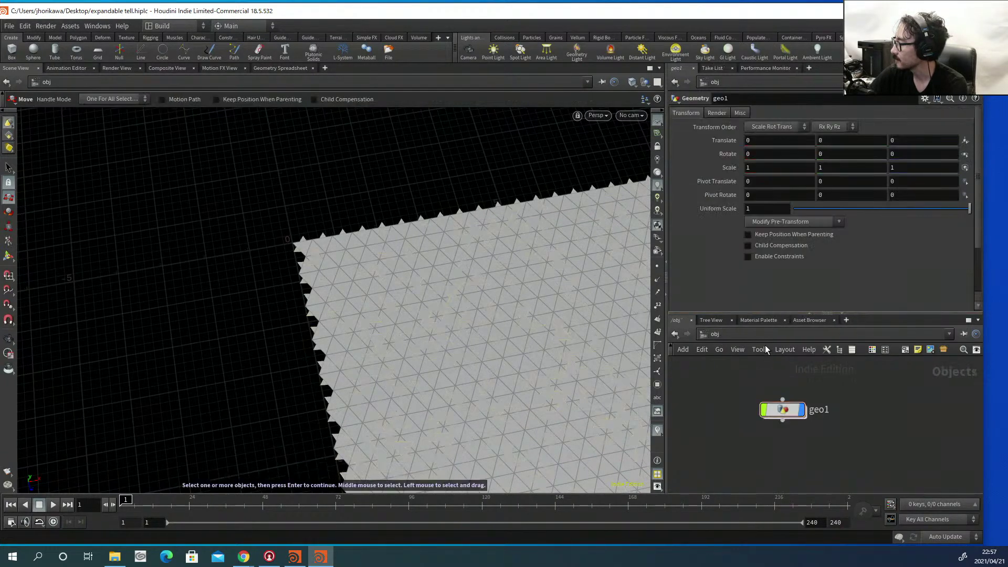
pyautogui.doubleClick(783, 408)
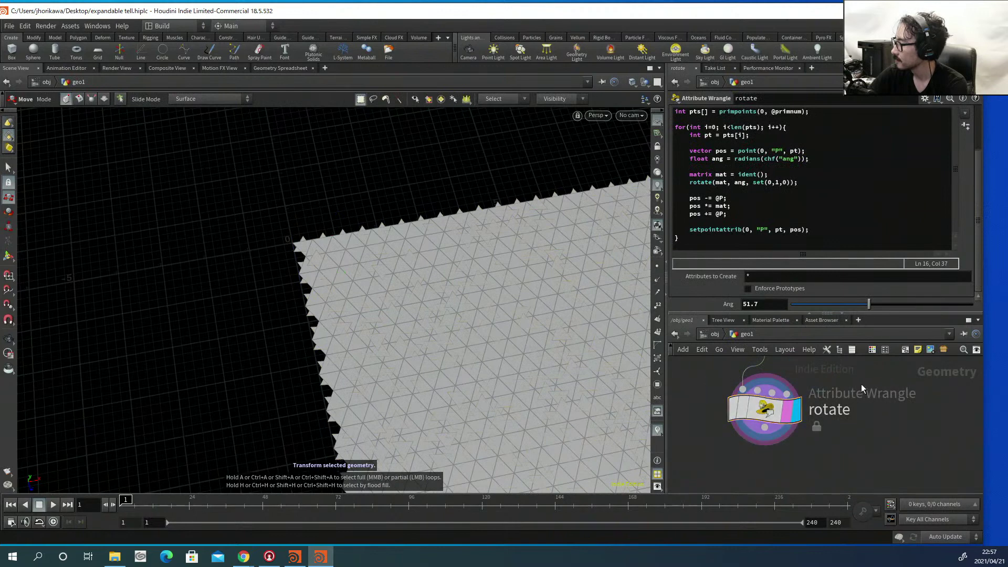
# Save the scene and reopen it from the recent files.
pyautogui.hotkey('ctrl', 's')
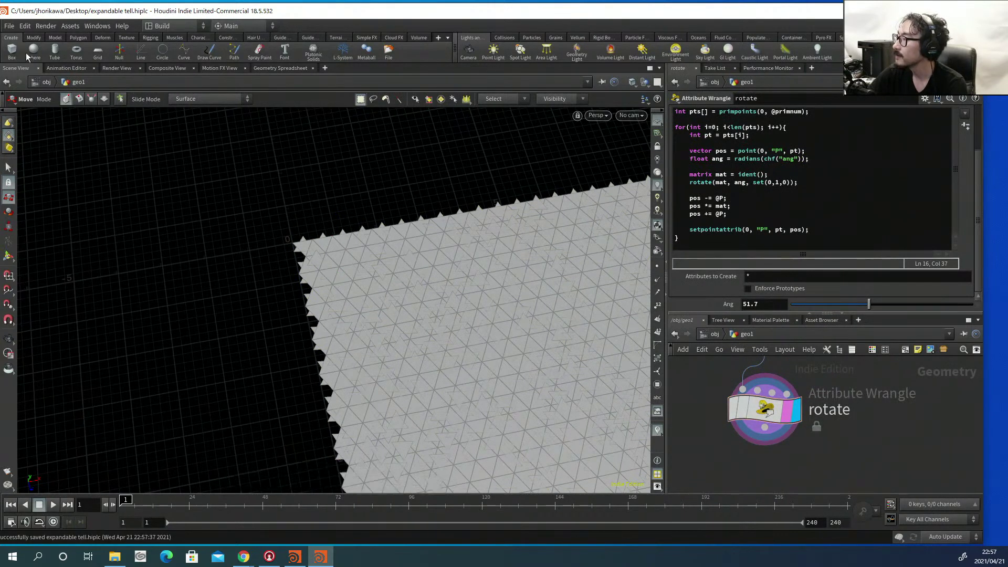
pyautogui.click(8, 26)
pyautogui.moveTo(32, 58)
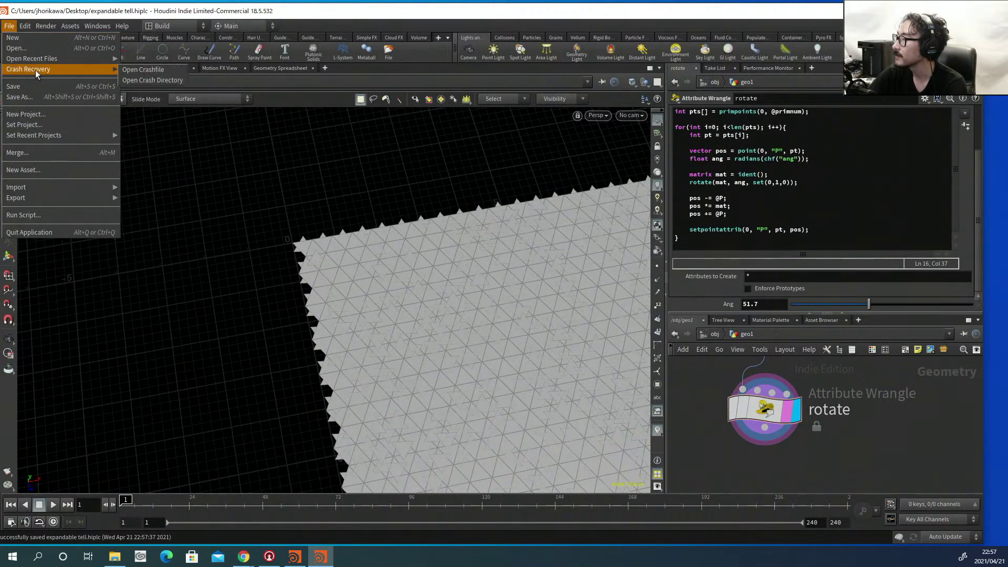
pyautogui.click(210, 62)
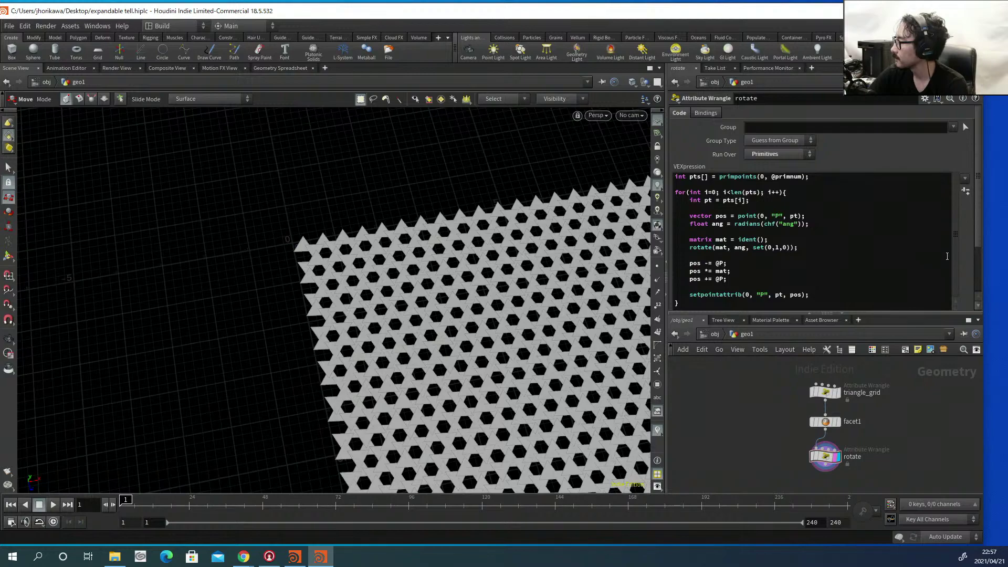
# Test the triangle rotation at the grid's corner by resetting the rotate wrangle's Ang to 0 and raising it to 31.2.
pyautogui.scroll(-2, 966, 252)
pyautogui.moveTo(871, 305); pyautogui.dragTo(788, 305)
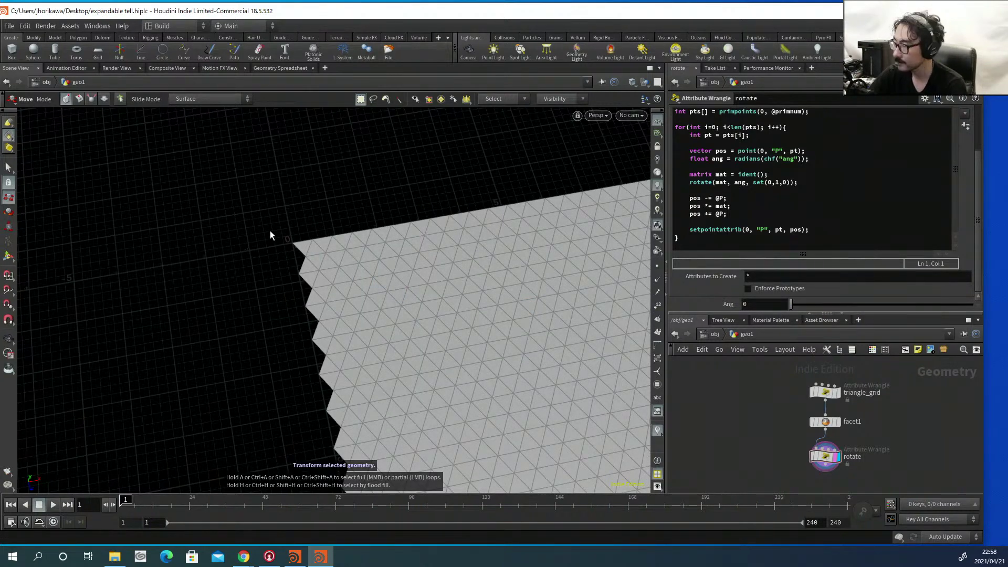
pyautogui.press('Escape')
pyautogui.scroll(5, 334, 258)
pyautogui.moveTo(334, 258); pyautogui.dragTo(407, 229)
pyautogui.press('t')
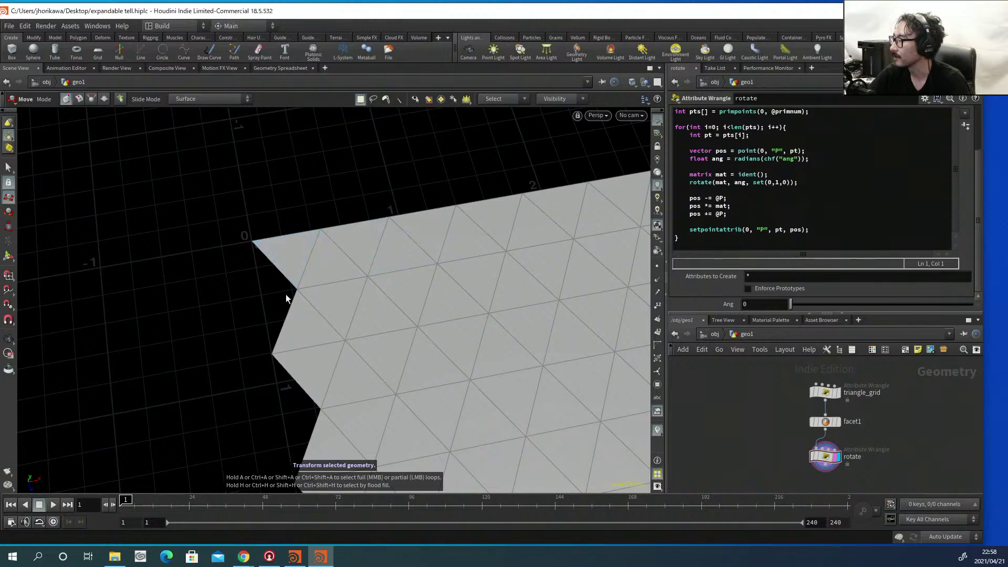
pyautogui.moveTo(802, 302); pyautogui.dragTo(839, 305)
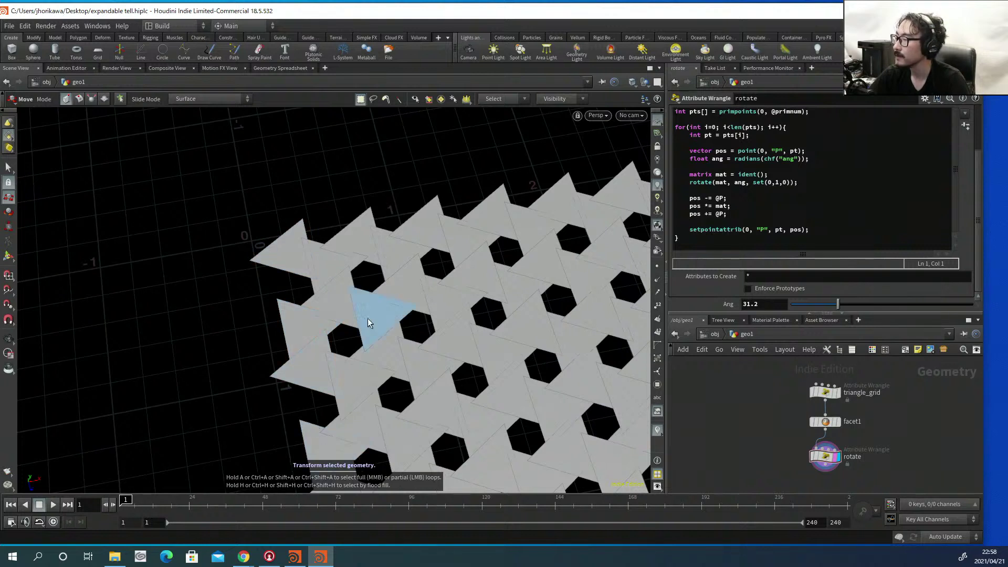
# Add the line int val1 = i@i % 2 == 0 ? 1 : -1; below the pts[] declaration in the rotate wrangle.
pyautogui.click(813, 229)
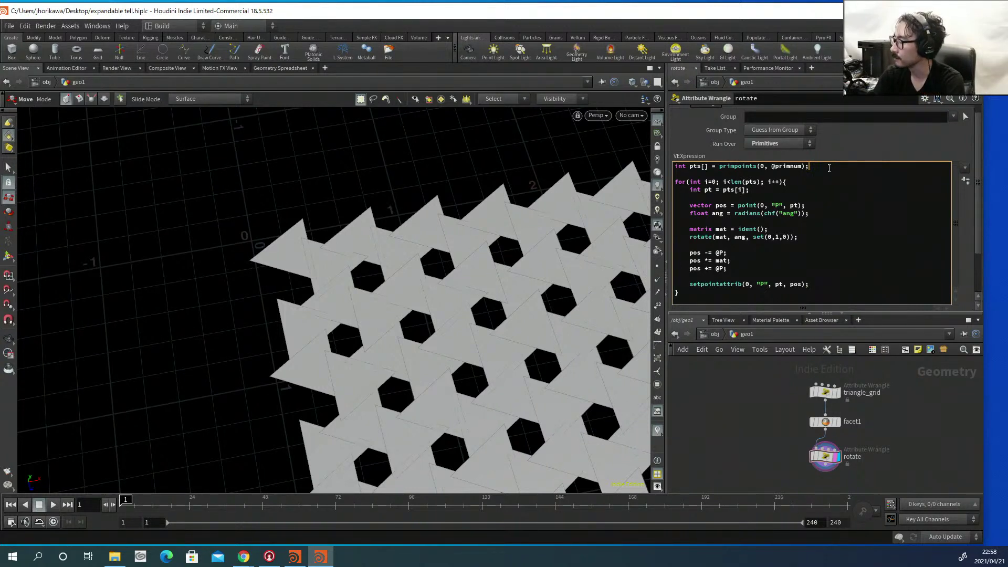
pyautogui.press('Return')
pyautogui.press('Return')
pyautogui.write('int ')
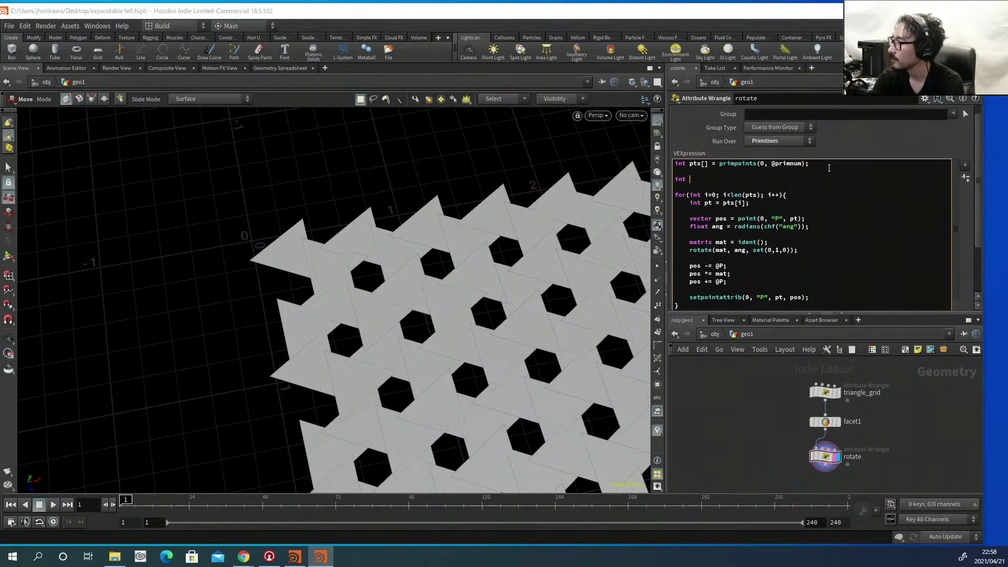
pyautogui.write('val1 ')
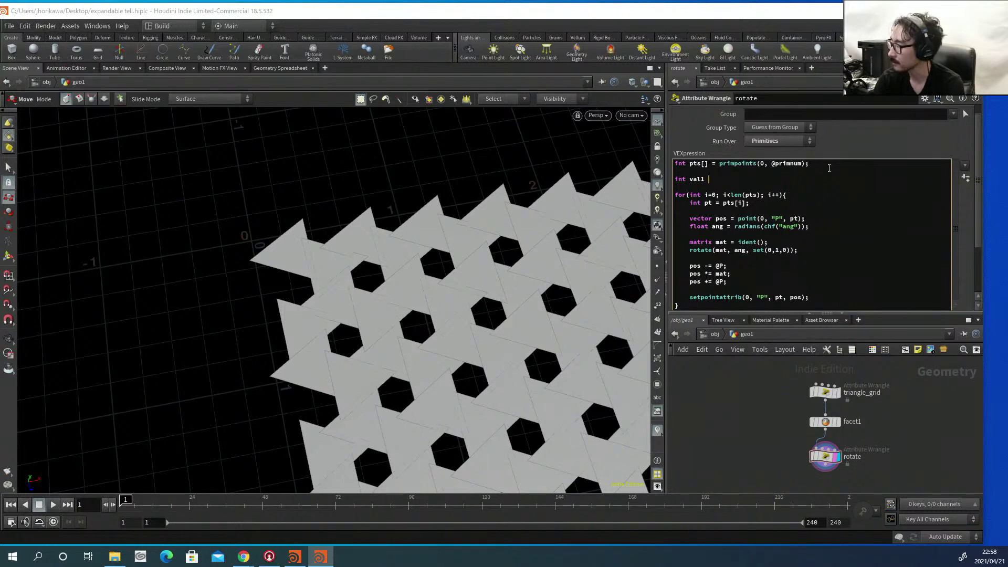
pyautogui.write('= ')
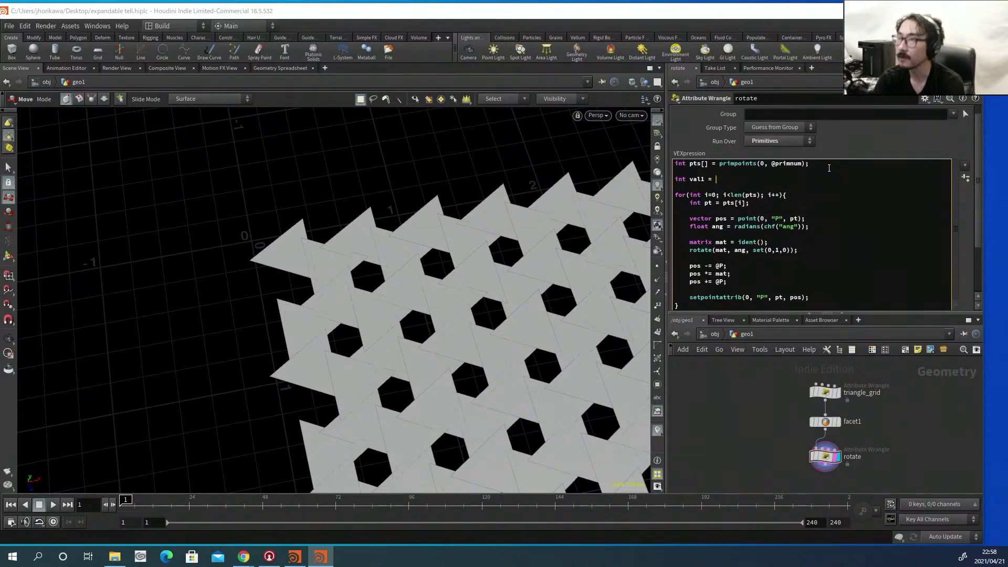
pyautogui.write('i"')
pyautogui.press('BackSpace')
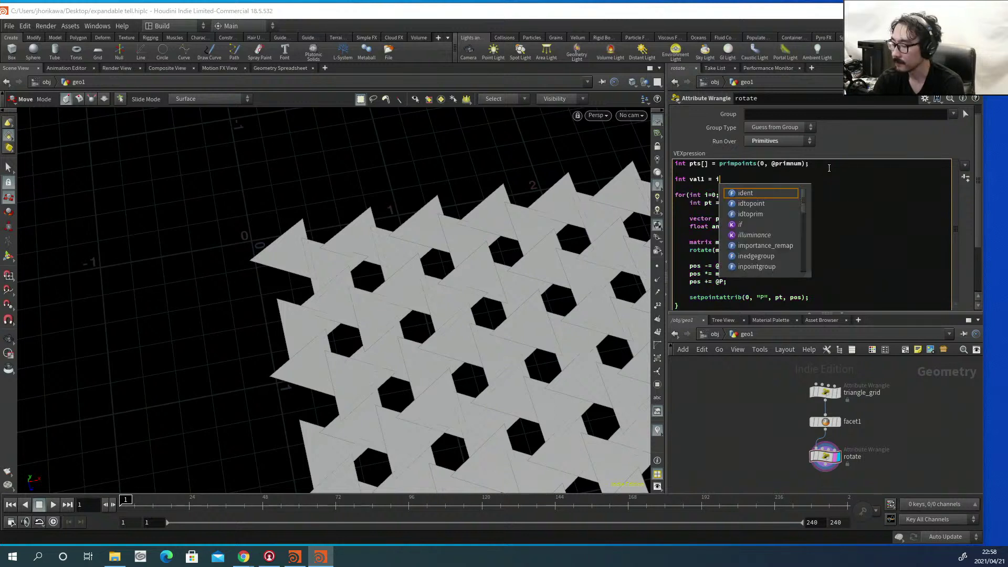
pyautogui.write('@i')
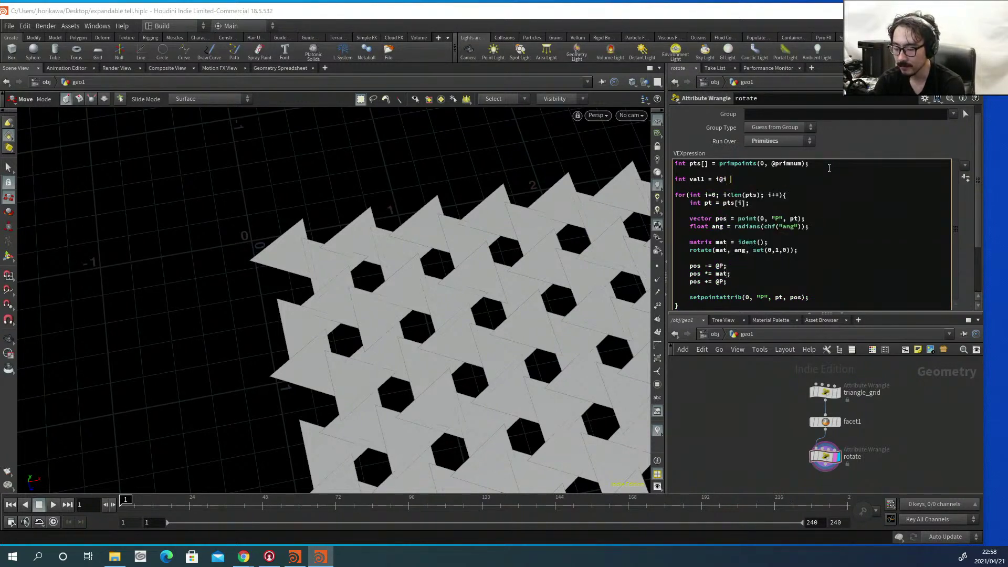
pyautogui.write(' % 2')
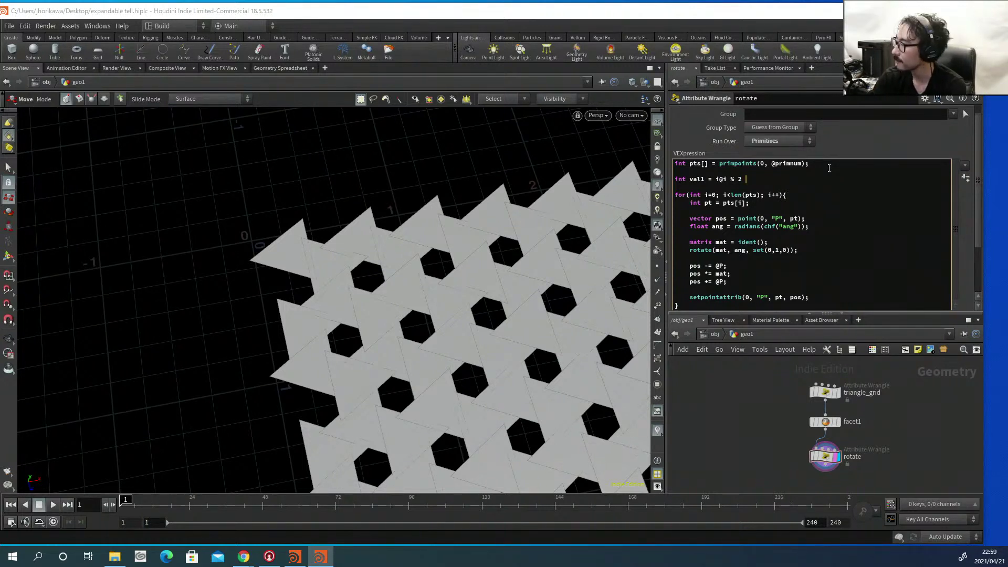
pyautogui.write('== ')
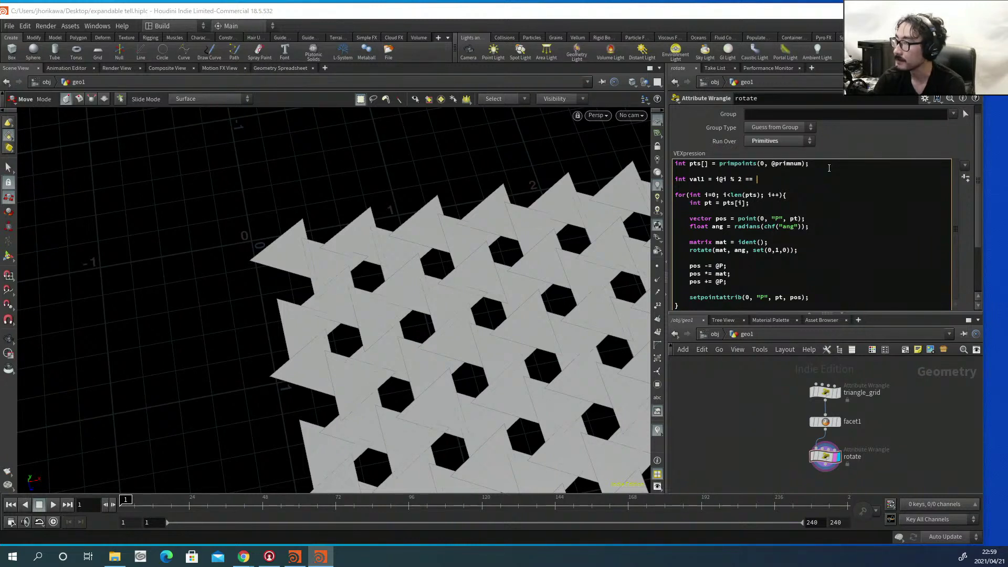
pyautogui.write('0')
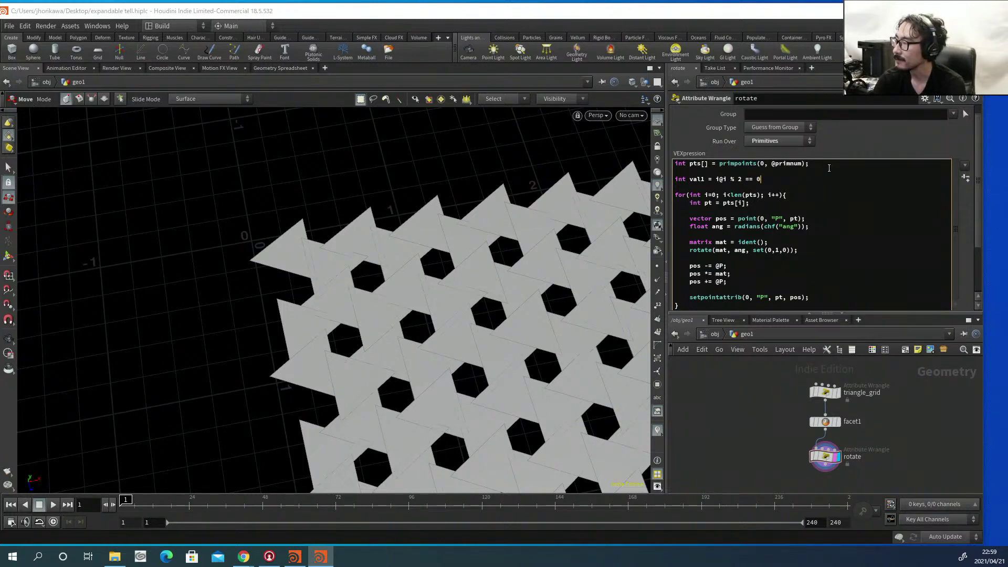
pyautogui.write(' ?')
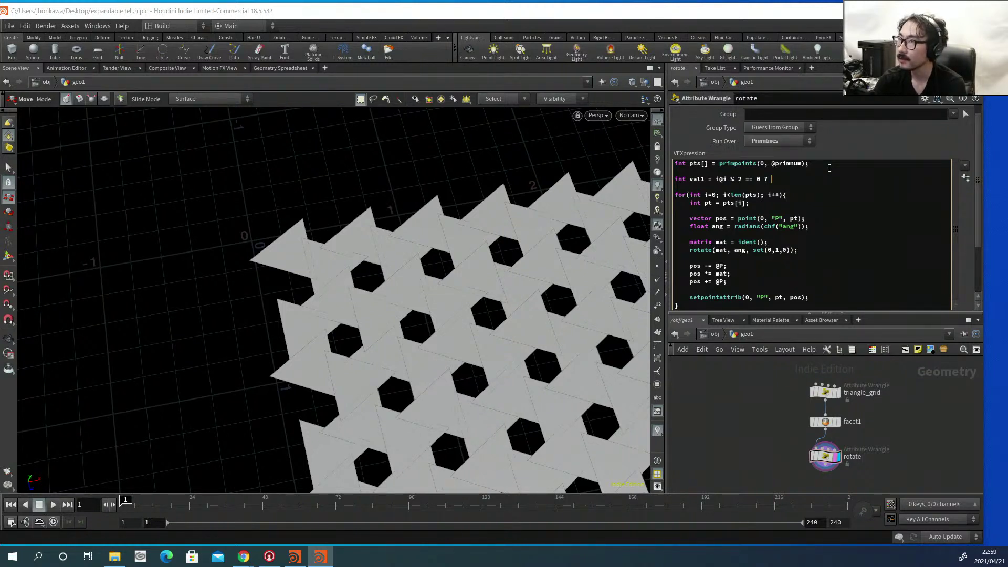
pyautogui.write('1')
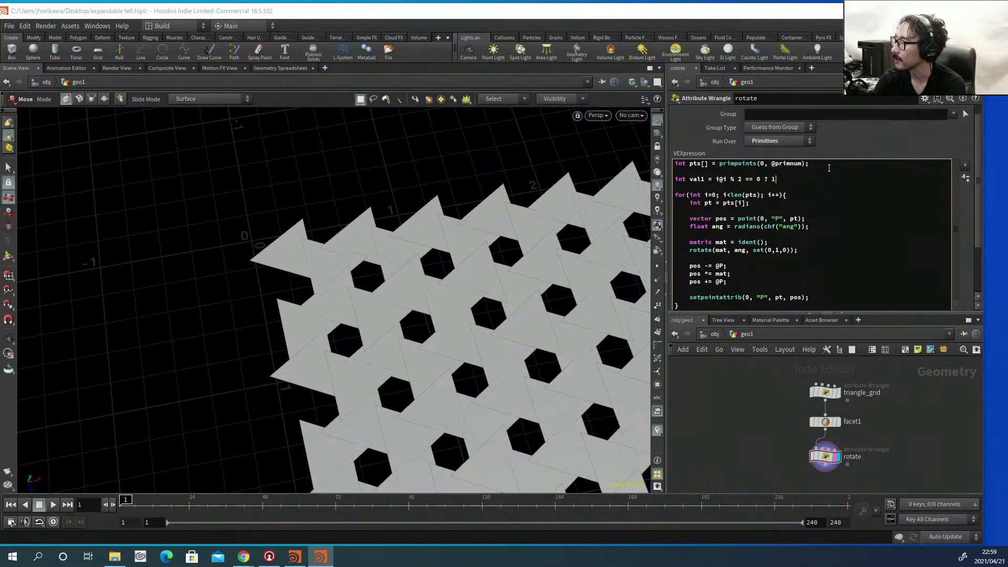
pyautogui.write(' +')
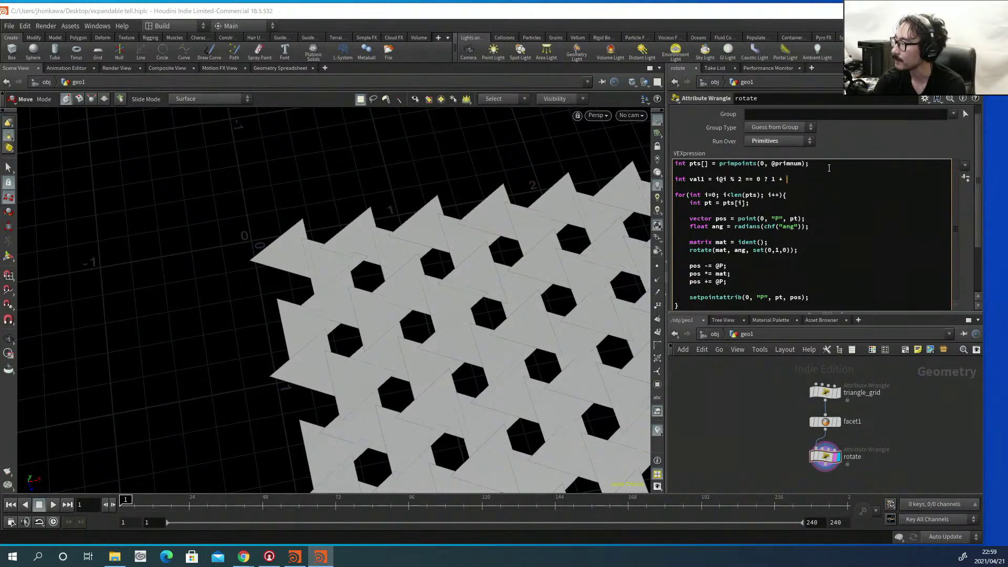
pyautogui.press('BackSpace')
pyautogui.press('BackSpace')
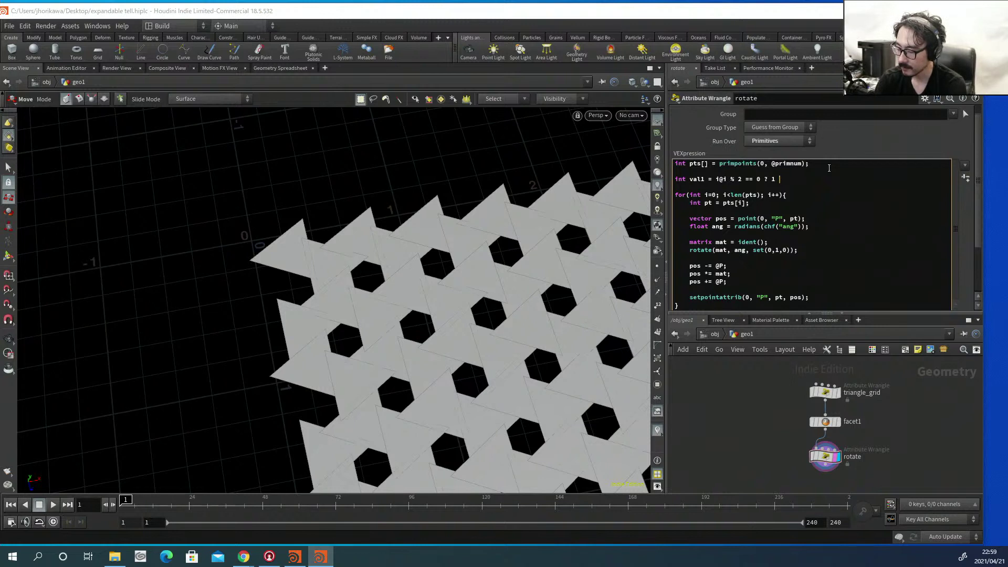
pyautogui.write(': ')
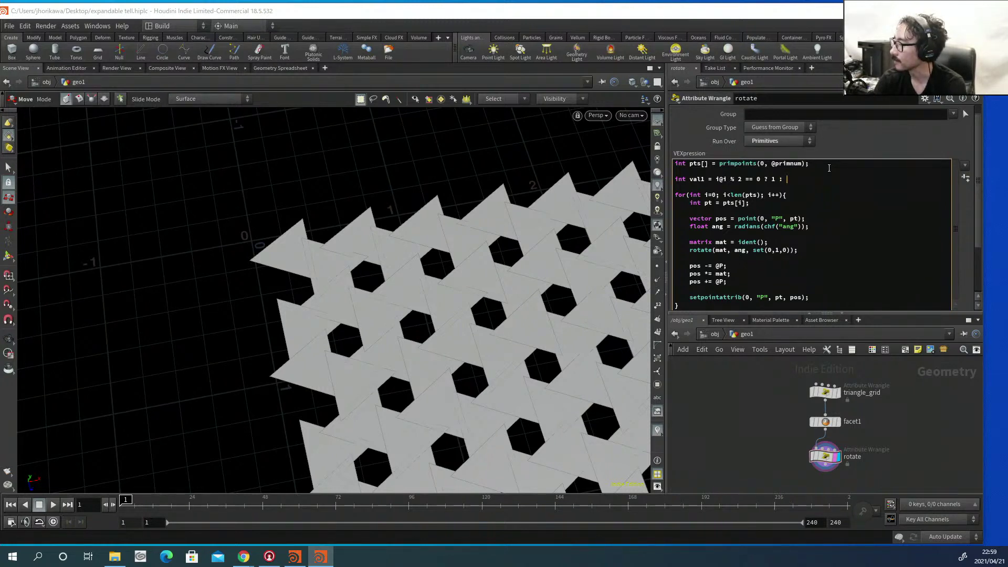
pyautogui.write('-1;')
# Add the line int val2 = i@n % 2 == 0 ? 1 : -1; directly below the val1 declaration.
pyautogui.press('Return')
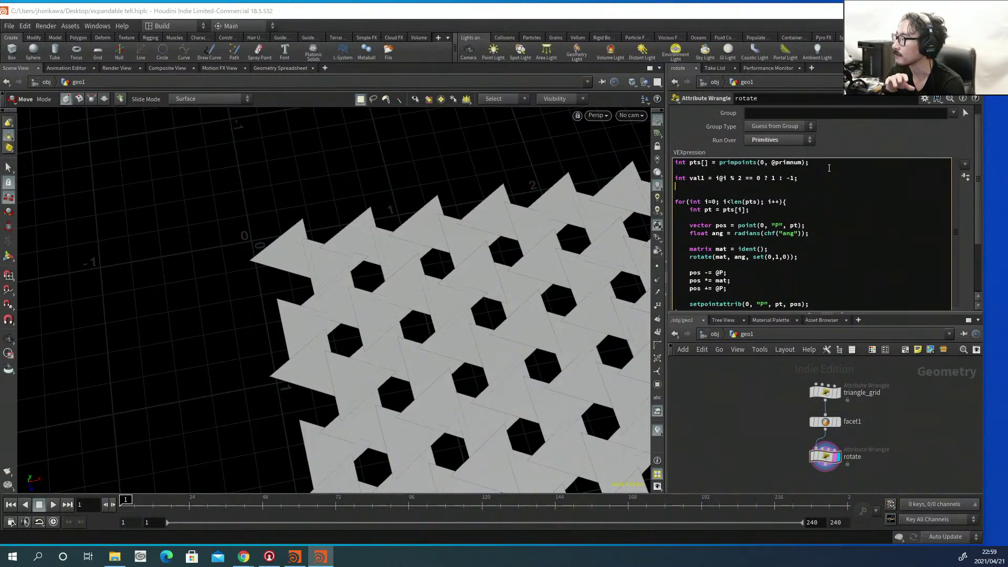
pyautogui.write('int val2 ')
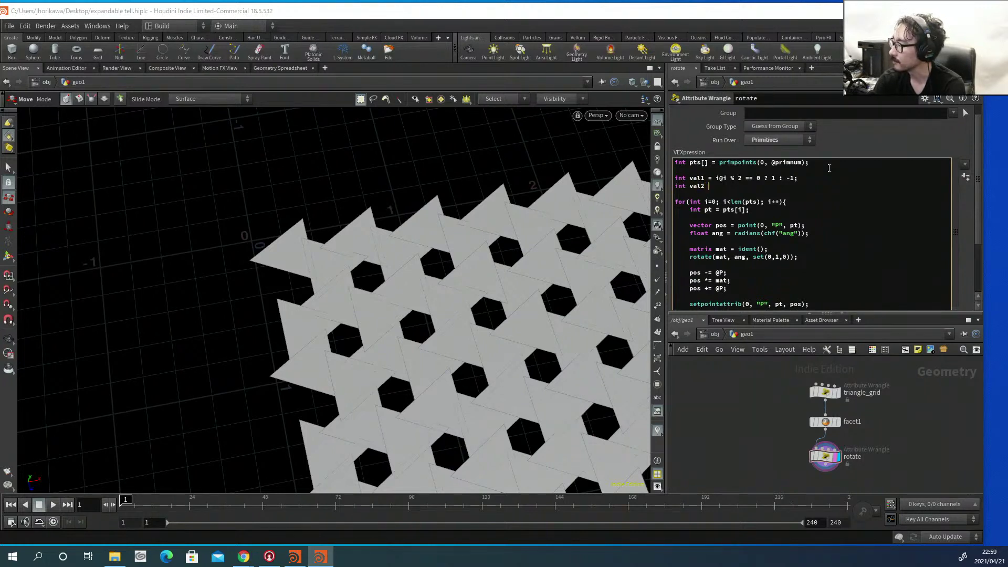
pyautogui.write('= i"')
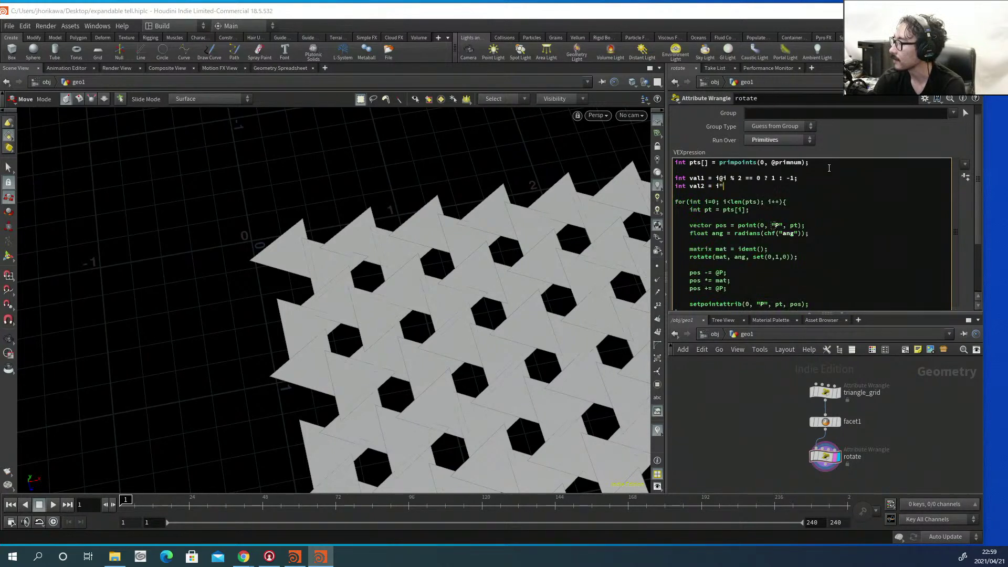
pyautogui.press('BackSpace')
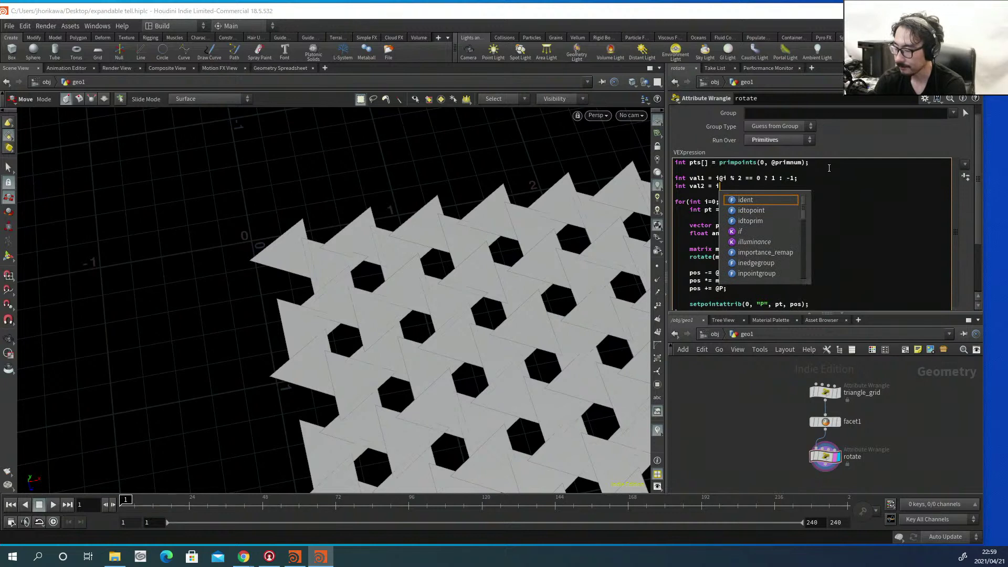
pyautogui.write('@n')
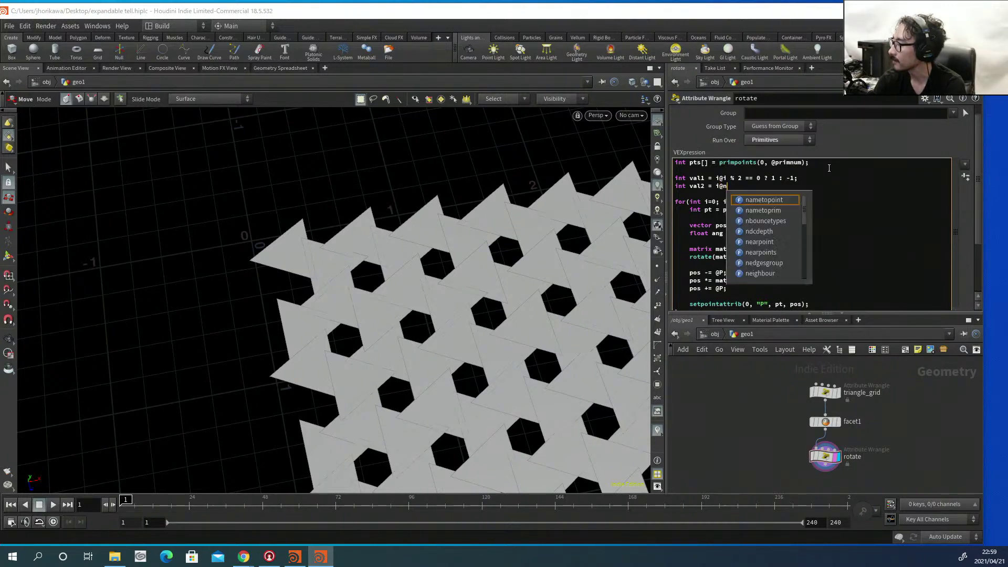
pyautogui.press('Escape')
pyautogui.write('% 2')
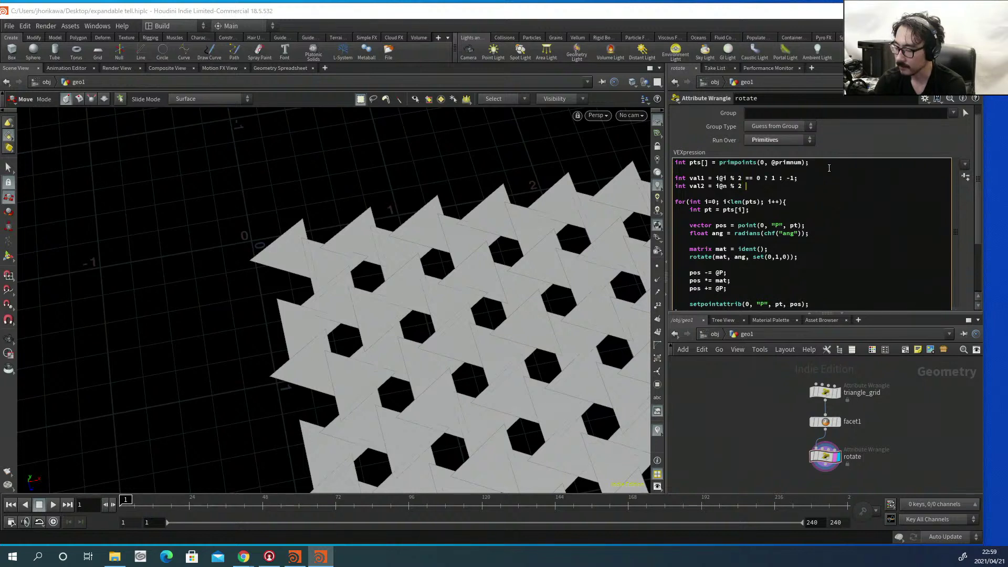
pyautogui.write(' ==')
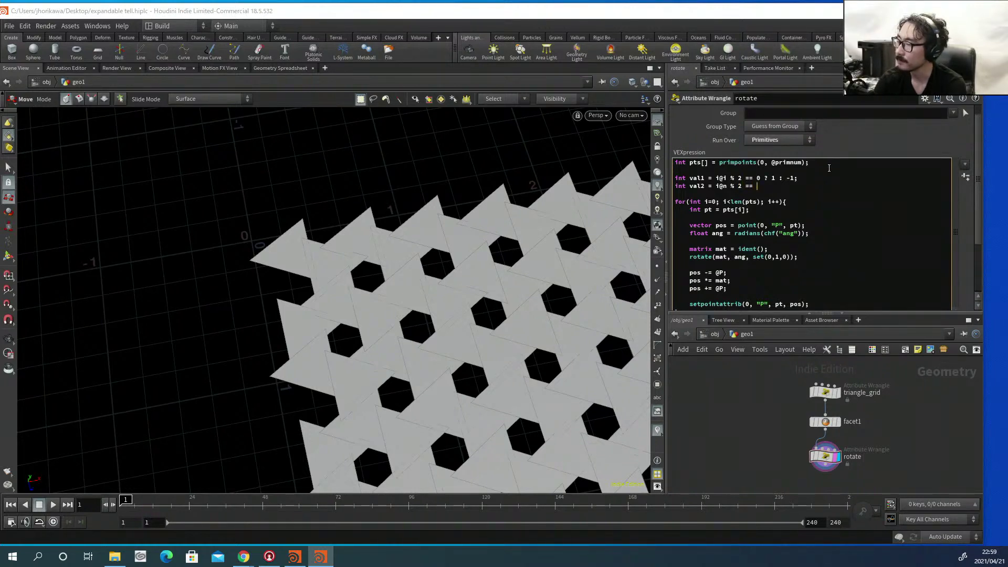
pyautogui.write(' 0')
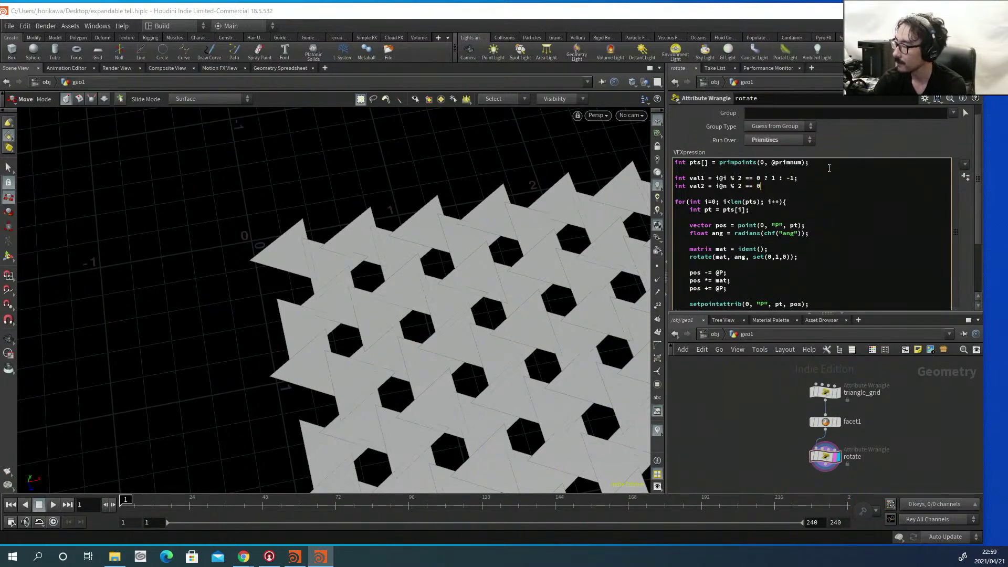
pyautogui.write(' ?')
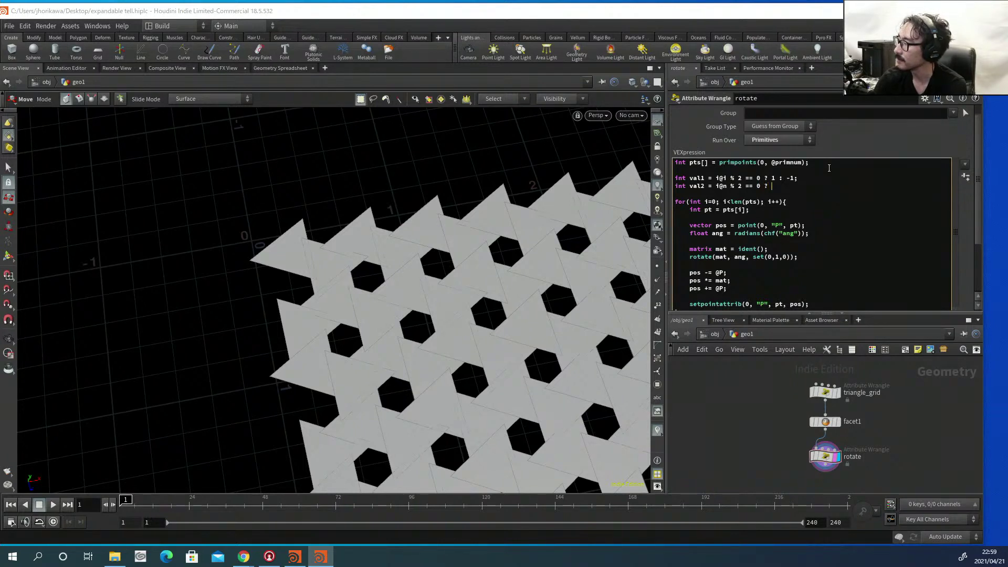
pyautogui.write(' 1 +')
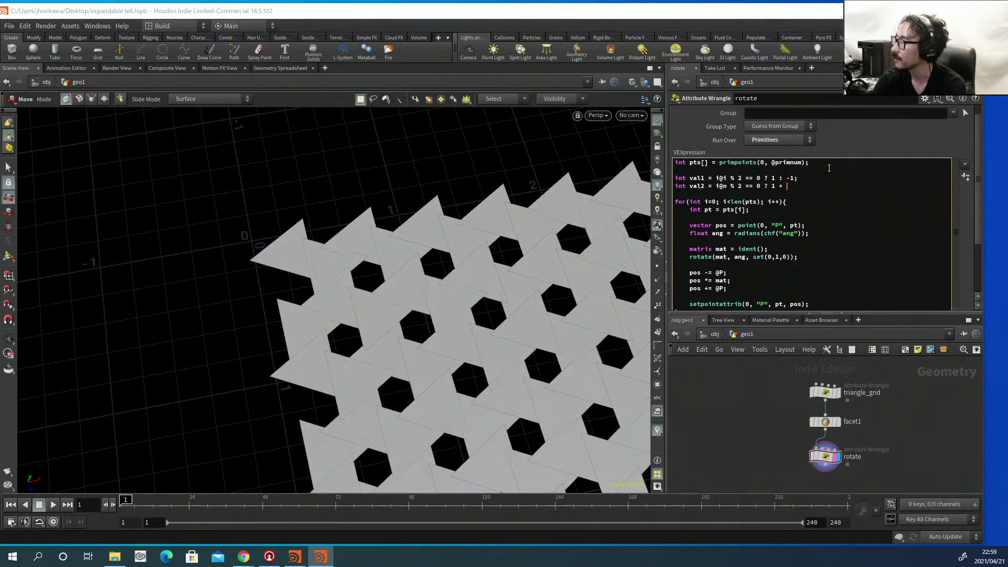
pyautogui.press('BackSpace')
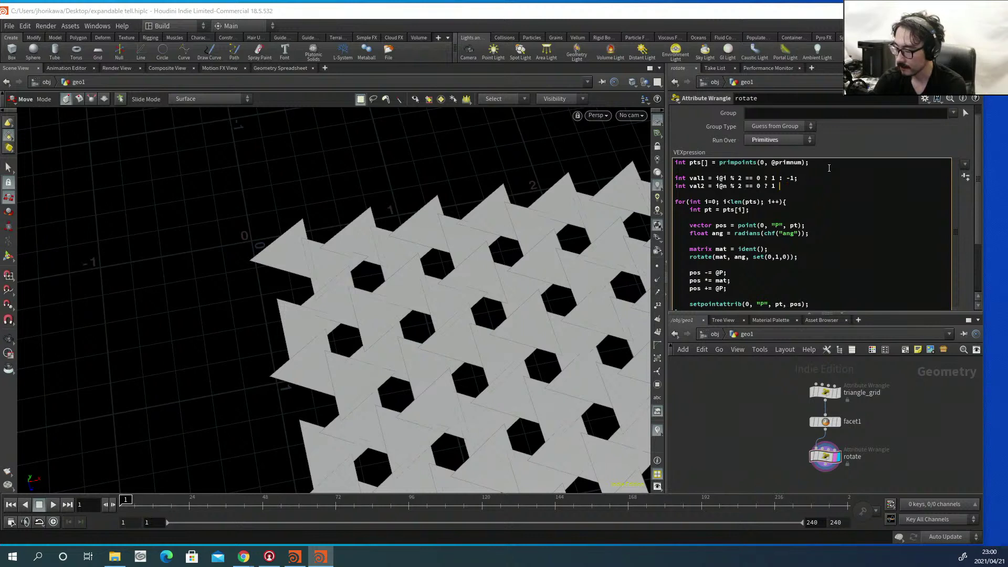
pyautogui.write(': -1;')
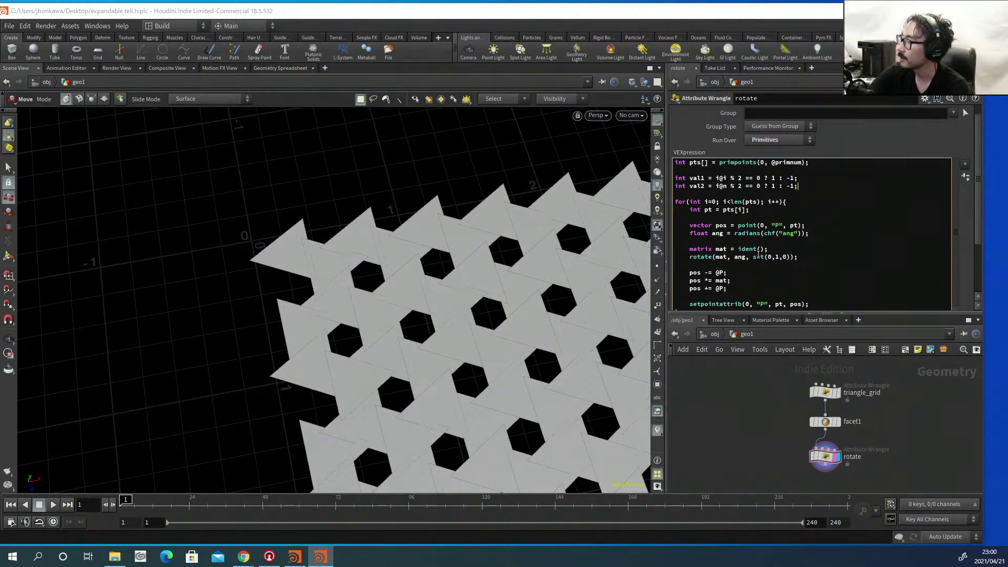
# Multiply the loop's ang value by both direction factors, making it radians(chf("ang")) * val1 * val2.
pyautogui.scroll(-1, 756, 247)
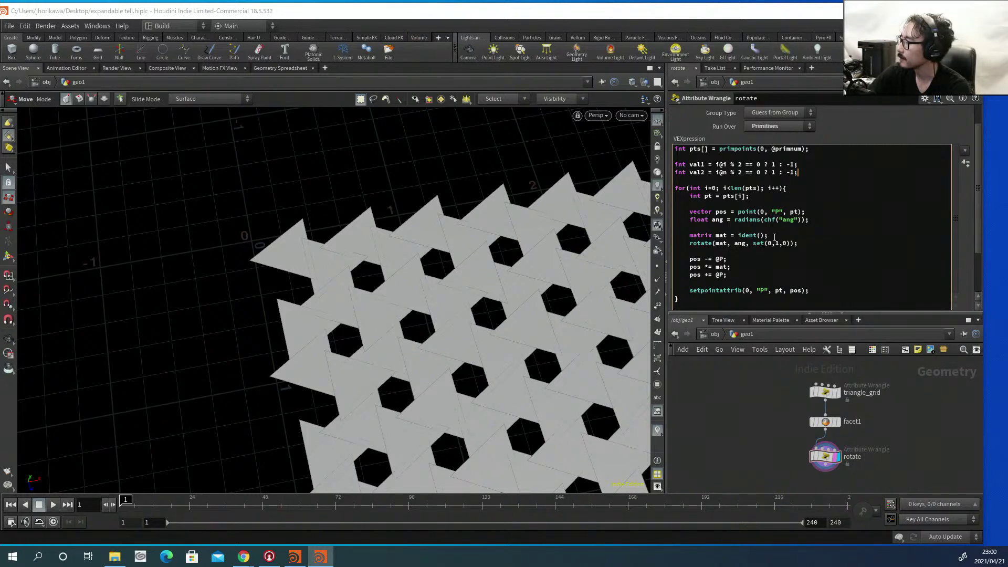
pyautogui.click(807, 220)
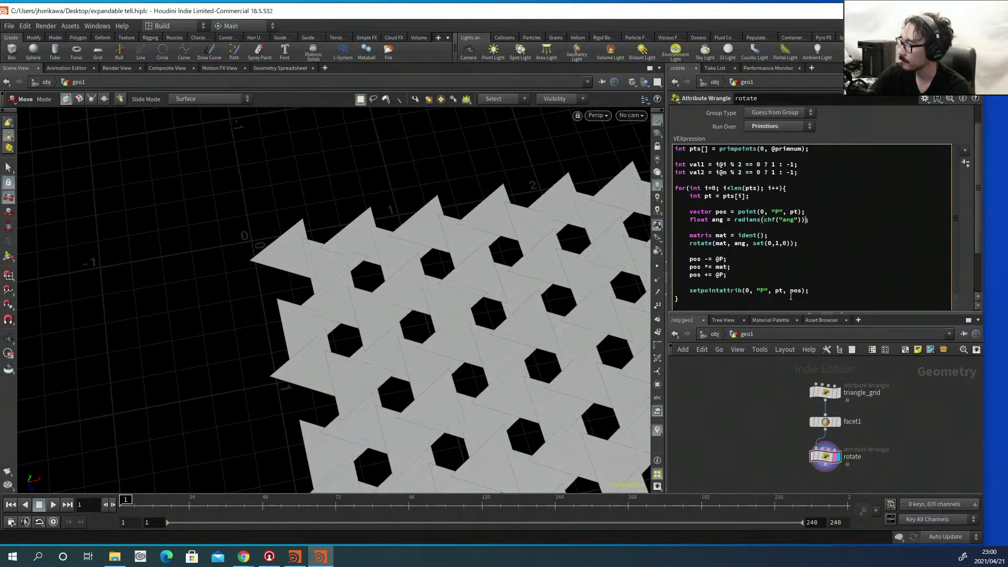
pyautogui.write('* ')
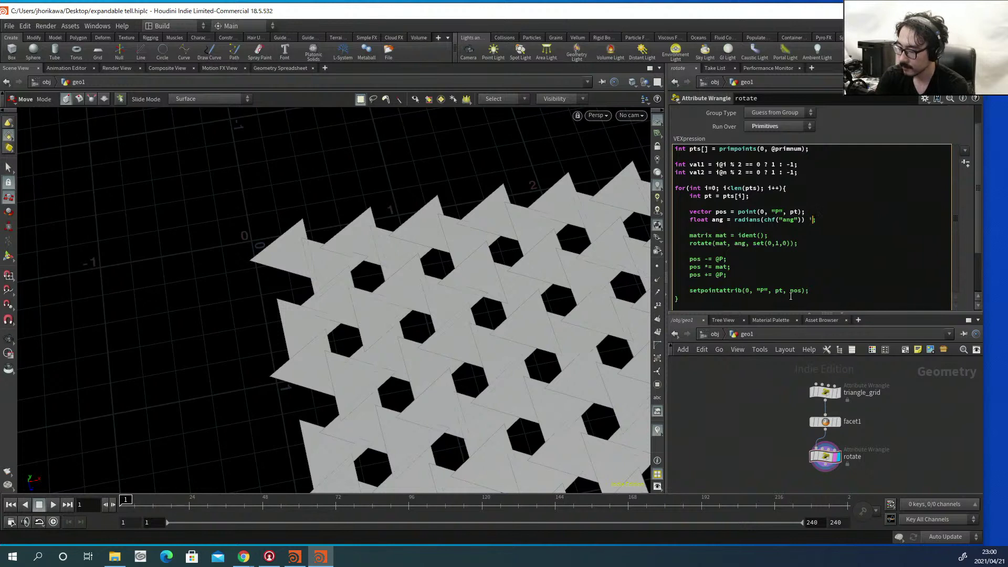
pyautogui.write('val1')
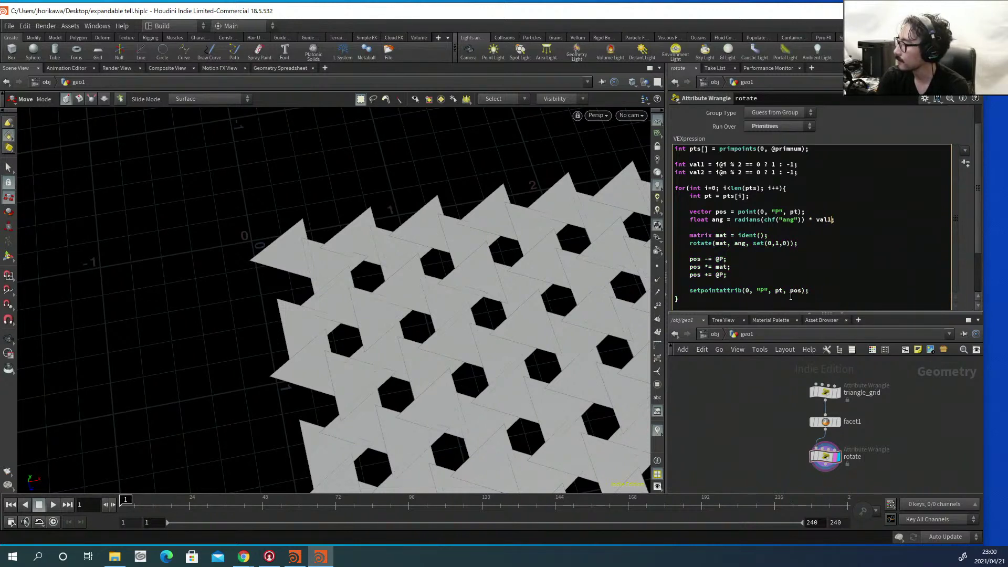
pyautogui.write(' * val2')
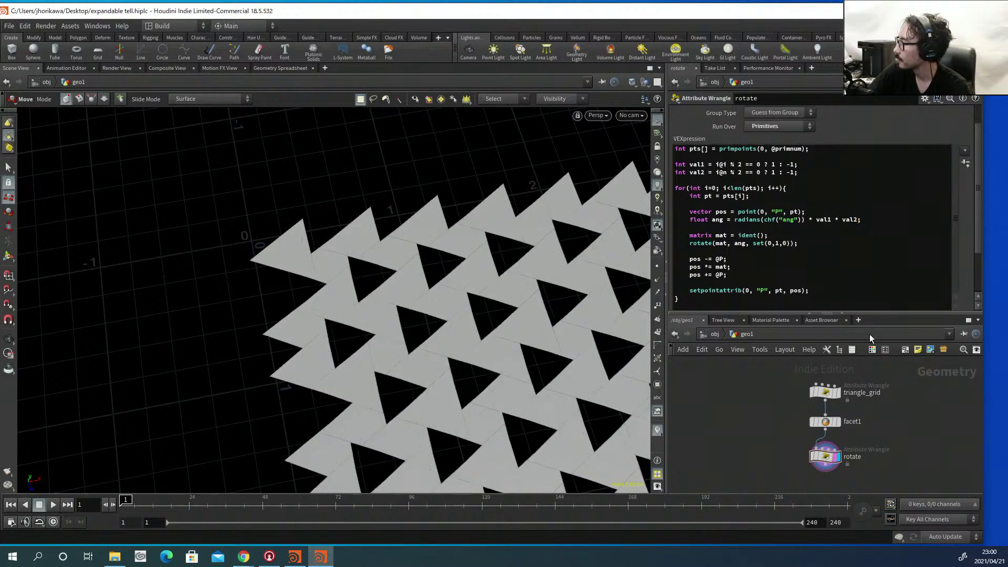
# Test the alternating triangle rotation by lowering the rotate wrangle's Ang in stages to 13.5.
pyautogui.scroll(-3, 971, 265)
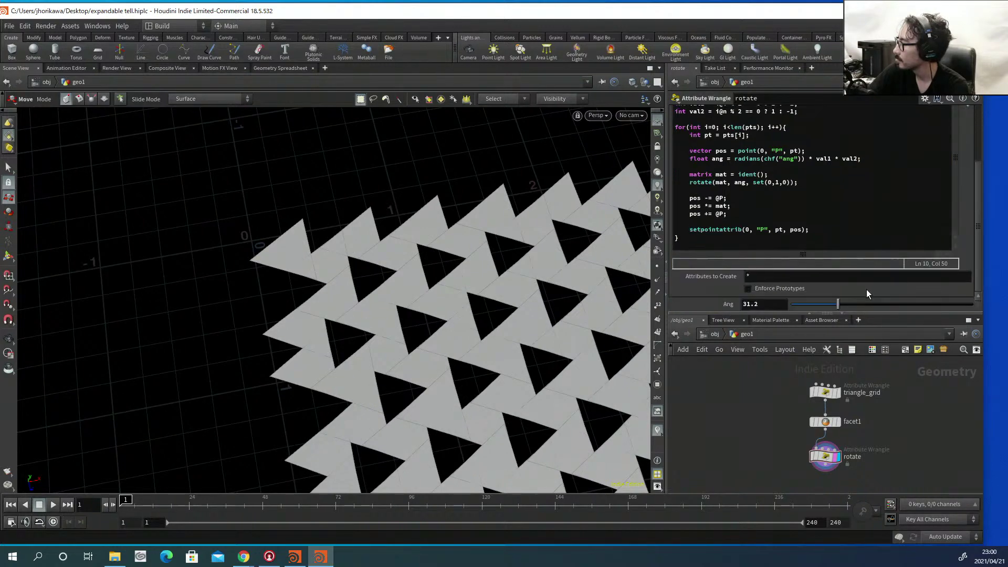
pyautogui.moveTo(841, 305); pyautogui.dragTo(817, 284)
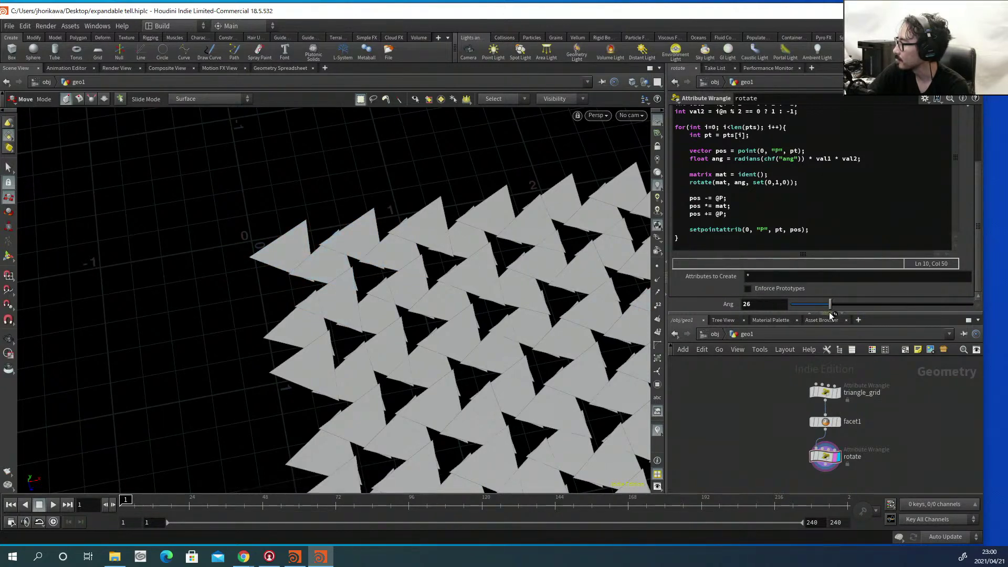
pyautogui.moveTo(830, 305)
pyautogui.mouseDown()
pyautogui.moveTo(791, 304)
pyautogui.moveTo(828, 303)
pyautogui.moveTo(815, 304)
pyautogui.mouseUp()
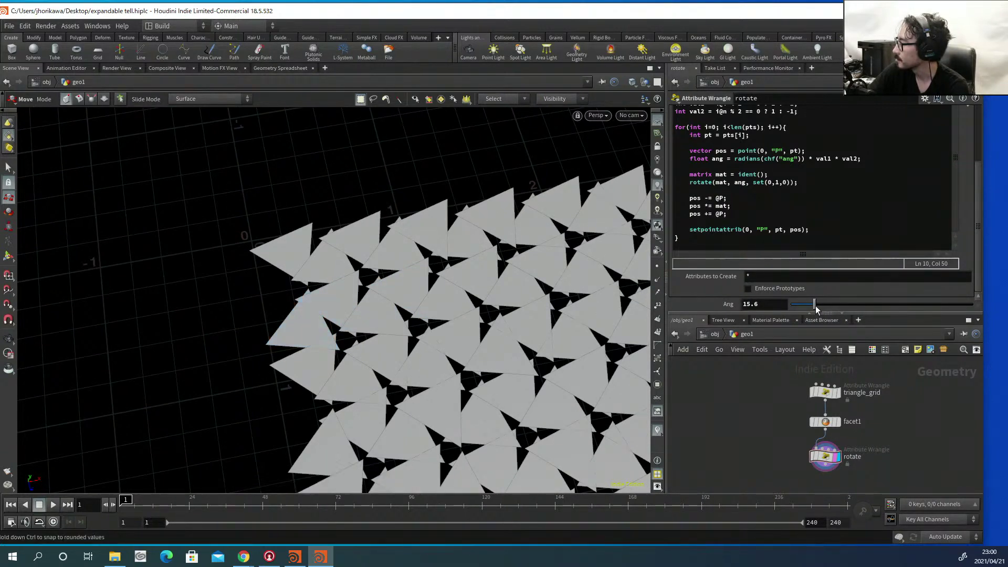
pyautogui.moveTo(815, 306)
pyautogui.mouseDown()
pyautogui.moveTo(794, 309)
pyautogui.moveTo(869, 292)
pyautogui.moveTo(807, 301)
pyautogui.moveTo(984, 298)
pyautogui.moveTo(773, 299)
pyautogui.moveTo(965, 286)
pyautogui.moveTo(796, 291)
pyautogui.moveTo(952, 279)
pyautogui.moveTo(770, 288)
pyautogui.moveTo(869, 285)
pyautogui.moveTo(810, 289)
pyautogui.mouseUp()
pyautogui.press('Escape')
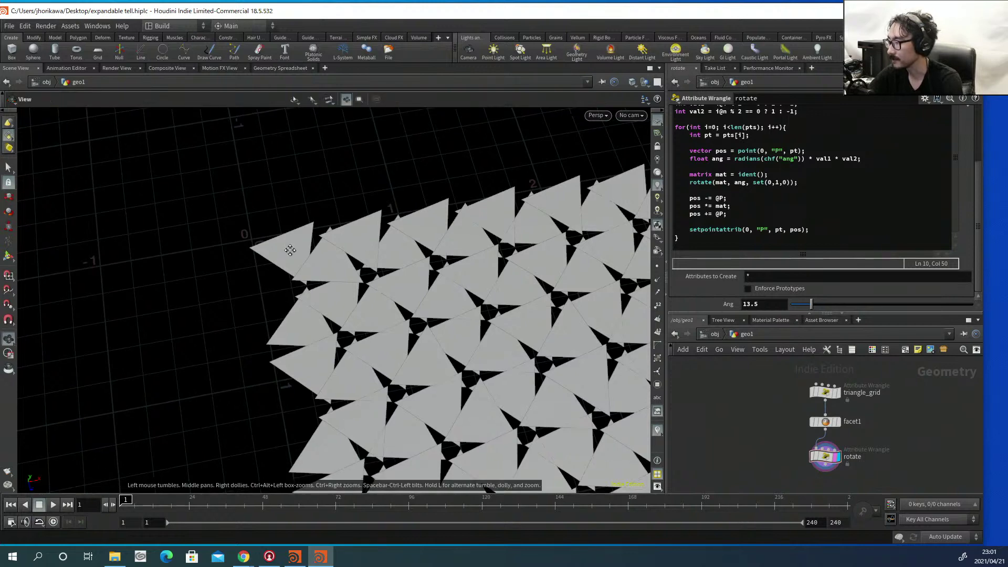
pyautogui.scroll(8, 290, 250)
pyautogui.press('t')
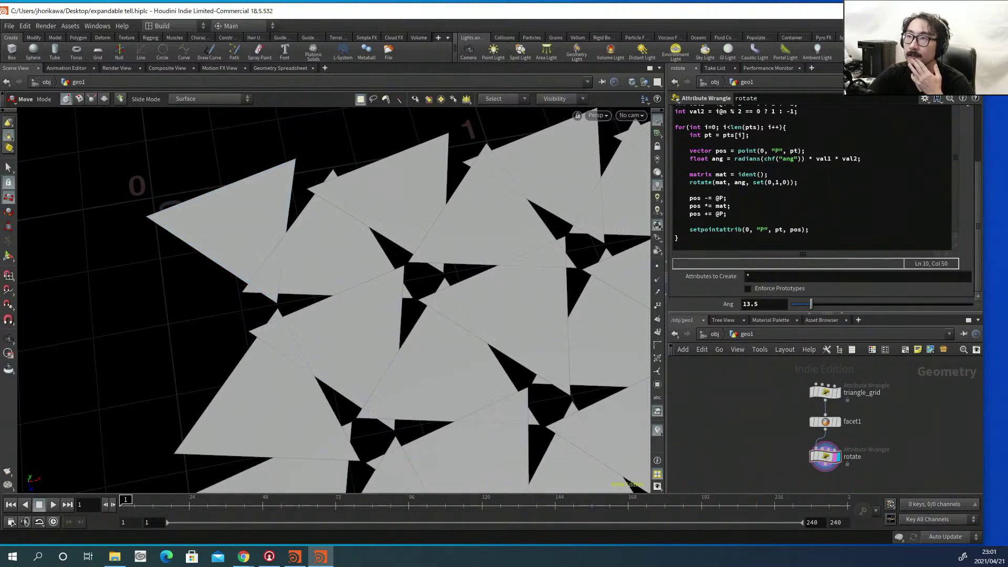
pyautogui.hotkey('alt', 'Tab')
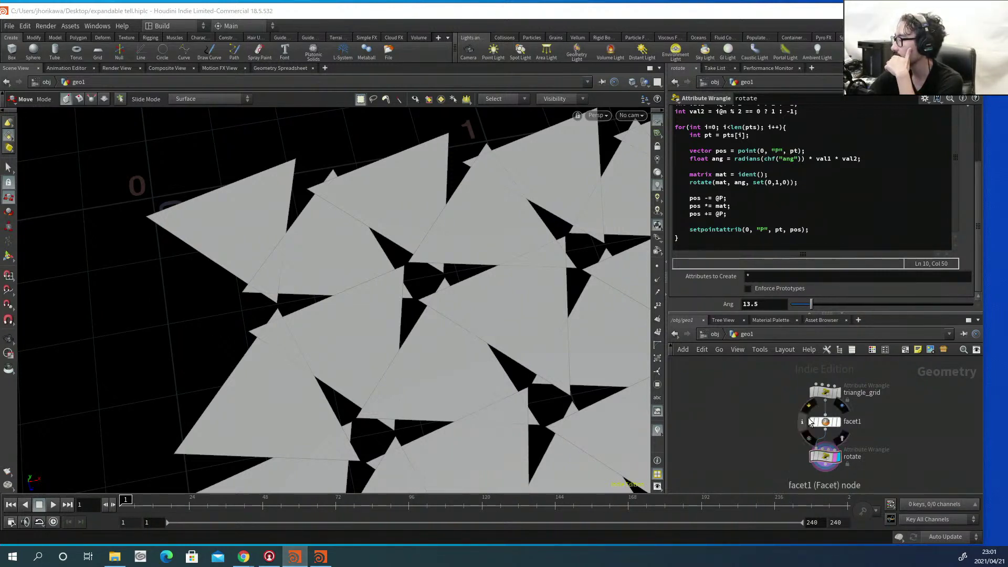
pyautogui.click(184, 499)
pyautogui.moveTo(183, 500); pyautogui.dragTo(122, 500)
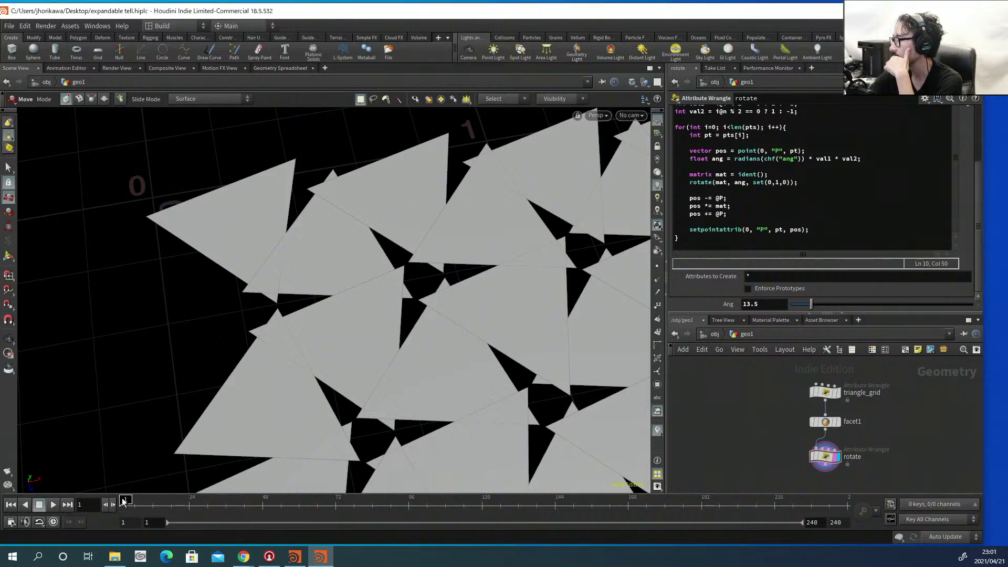
# Display the facet1 output in place of the rotated result and move the rotate node further below facet1.
pyautogui.click(843, 423)
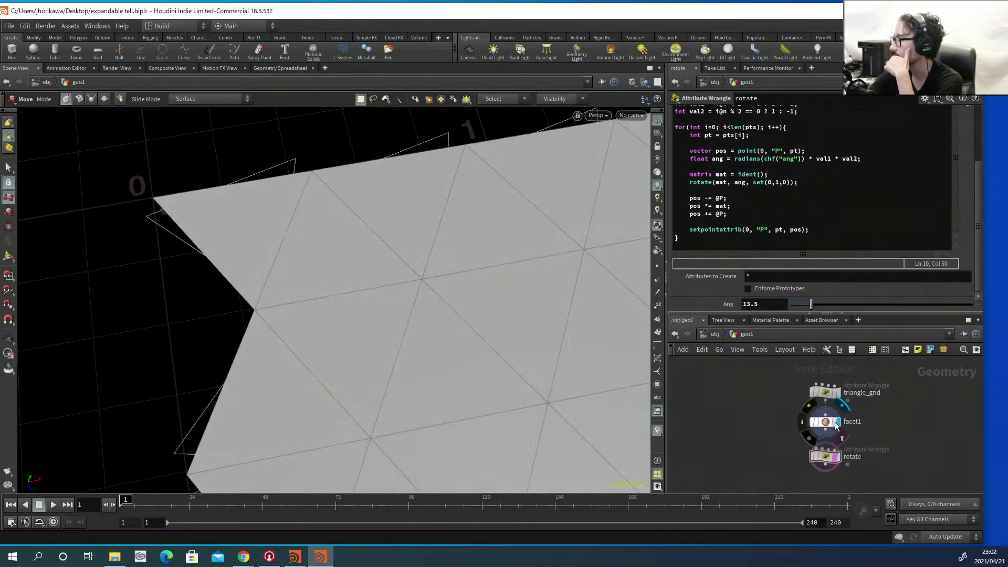
pyautogui.click(843, 423)
pyautogui.scroll(1, 830, 424)
pyautogui.moveTo(807, 427); pyautogui.dragTo(807, 465)
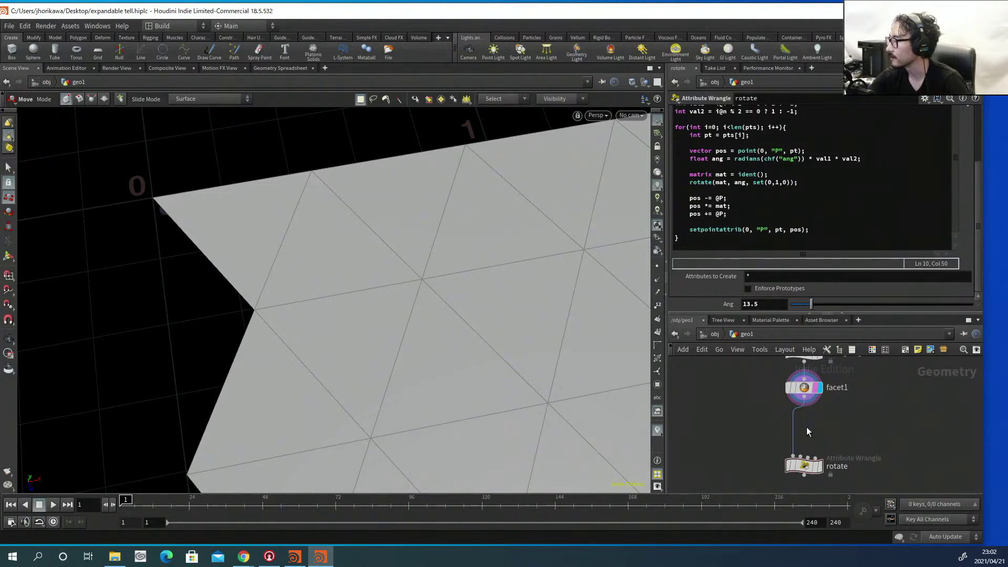
pyautogui.moveTo(807, 431); pyautogui.dragTo(779, 442, button='middle')
pyautogui.scroll(2, 779, 442)
# Turn on point numbers in the viewport and display the output of the selected triangle_grid wrangle.
pyautogui.click(657, 307)
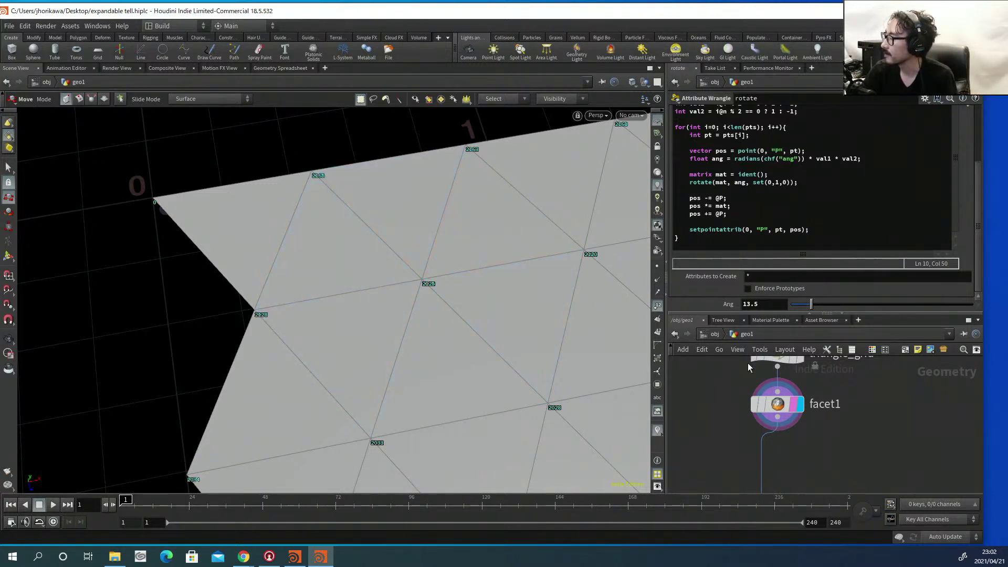
pyautogui.moveTo(750, 368); pyautogui.dragTo(750, 403, button='middle')
pyautogui.click(777, 389)
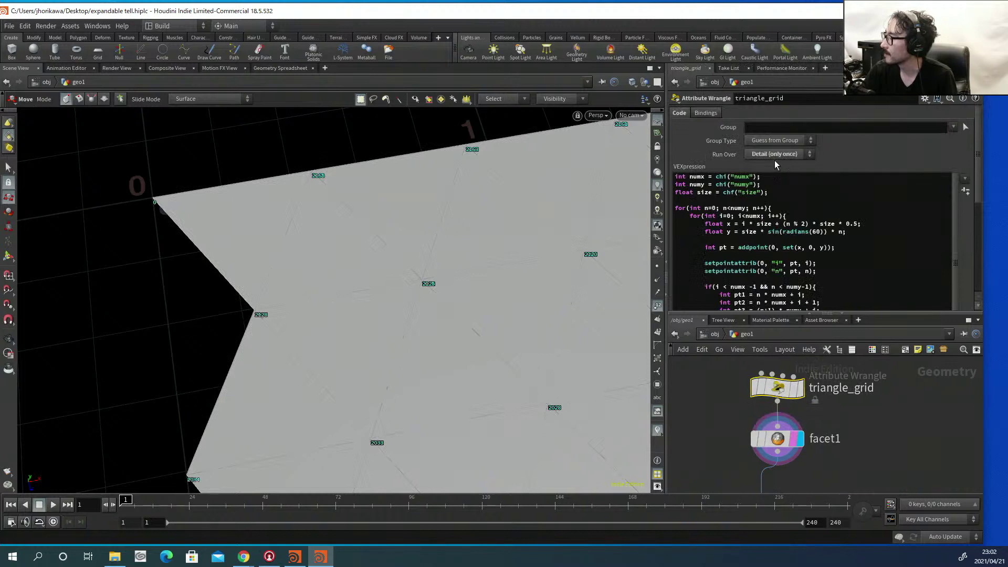
pyautogui.click(802, 389)
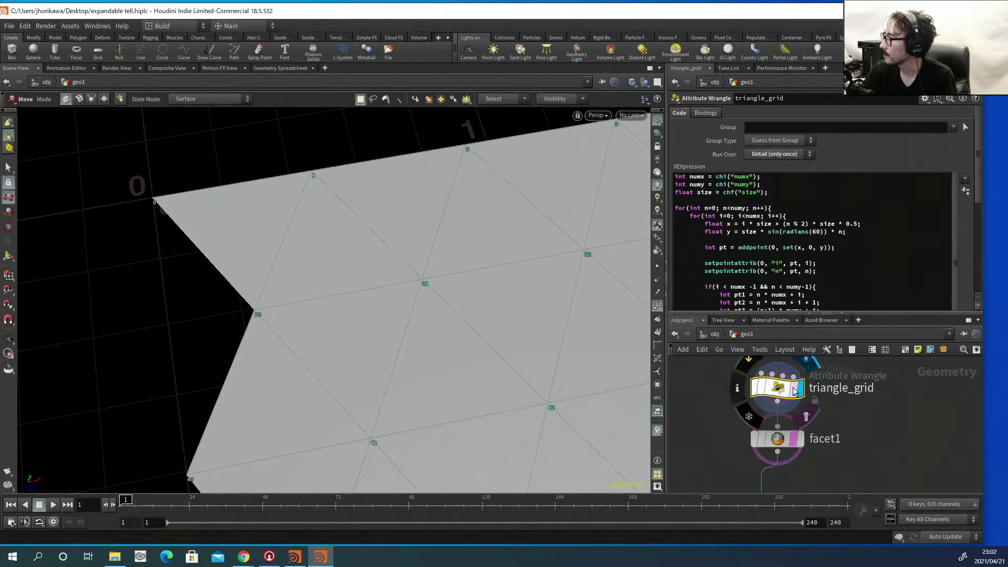
pyautogui.click(798, 388)
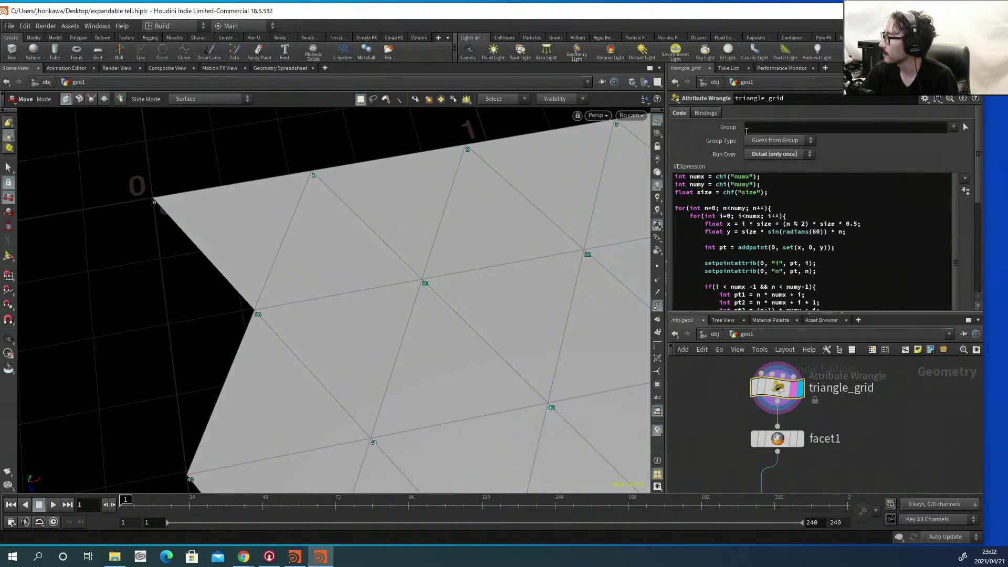
# Compare the i and n attributes on triangle_grid's points and primitives in the Geometry Spreadsheet, and return to the scene view.
pyautogui.click(267, 68)
pyautogui.click(151, 98)
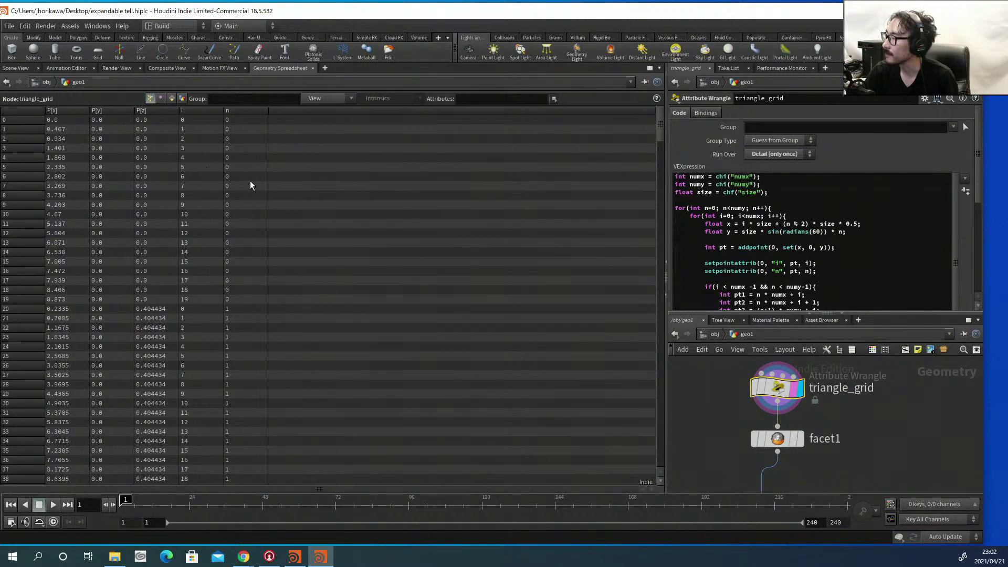
pyautogui.click(171, 99)
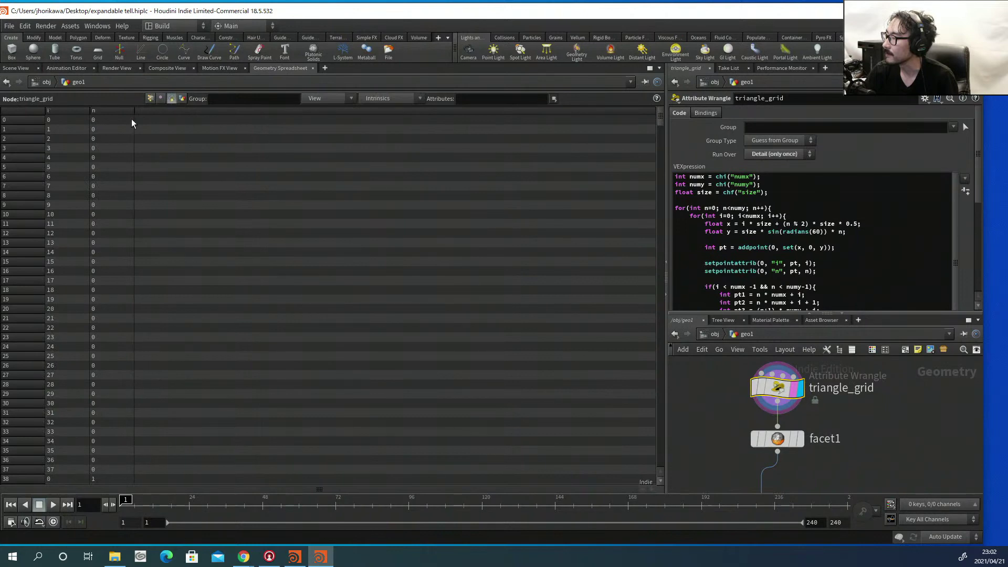
pyautogui.click(151, 98)
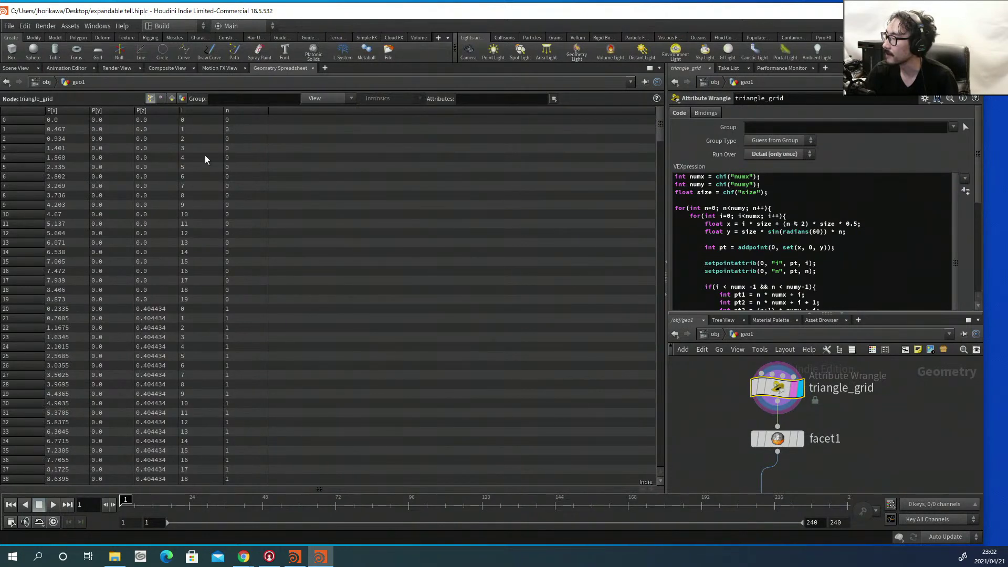
pyautogui.click(16, 67)
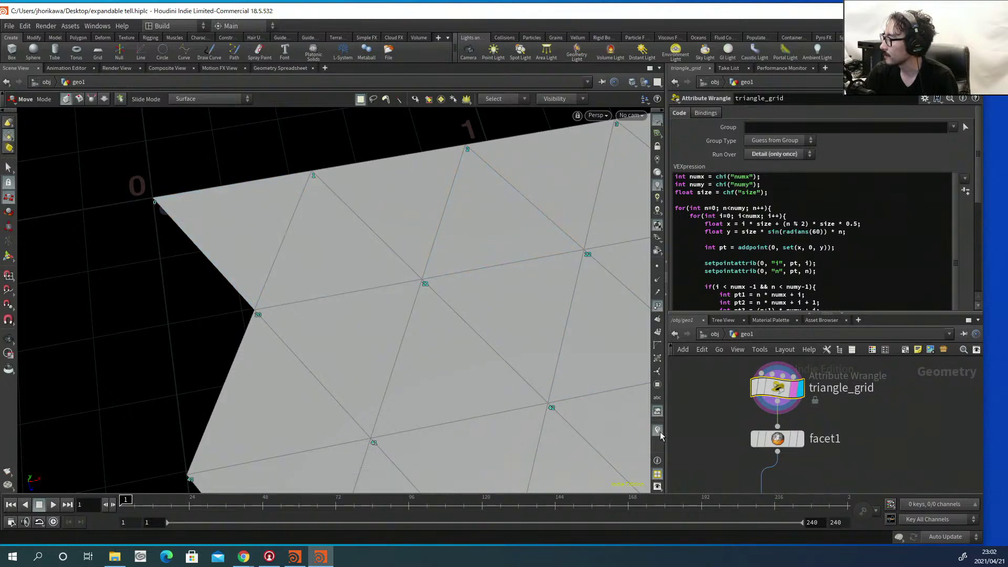
# Add a scene-level marker visualizer named and labelled i that shows the attribute i as text.
pyautogui.click(658, 431)
pyautogui.click(757, 410)
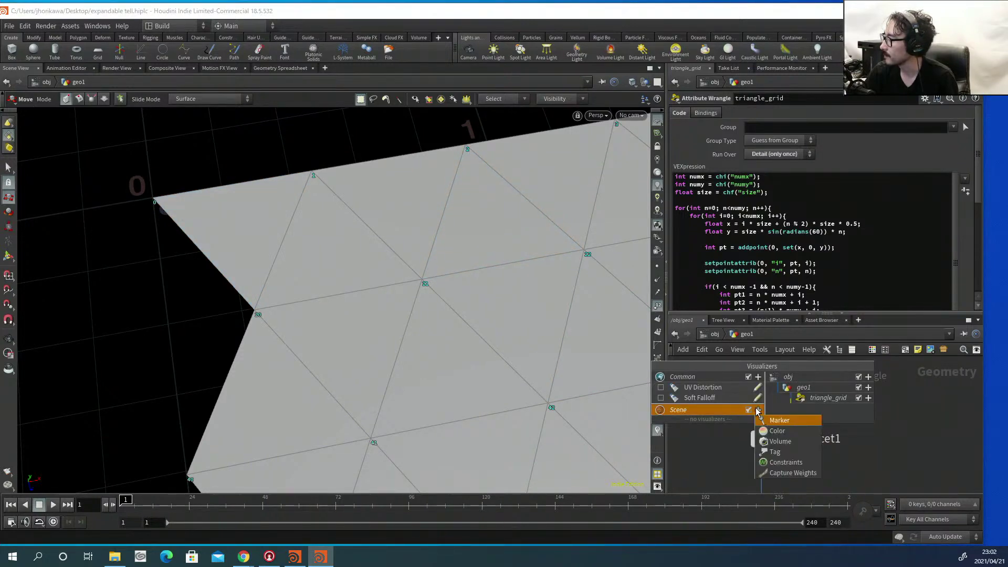
pyautogui.click(784, 422)
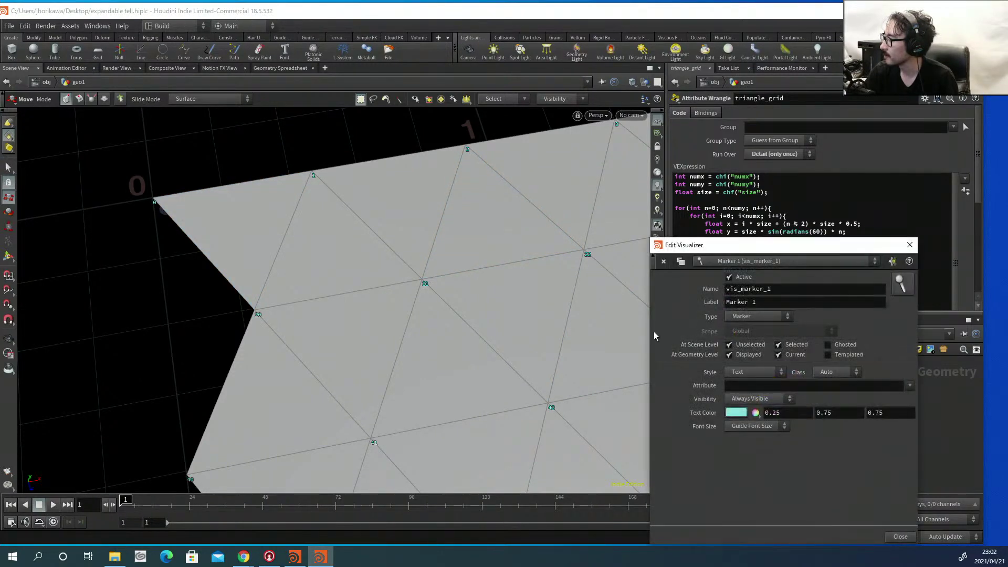
pyautogui.doubleClick(776, 287)
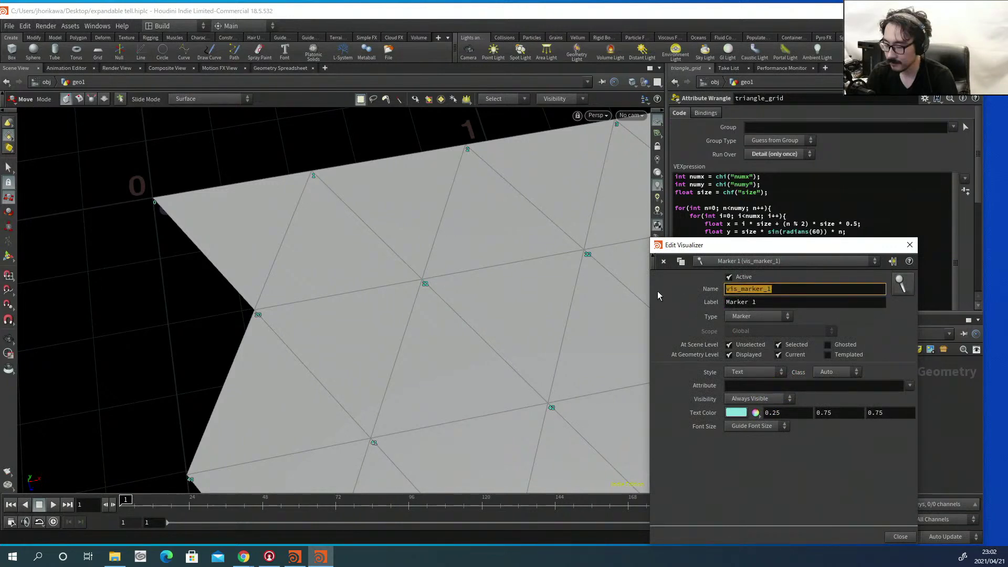
pyautogui.write('i')
pyautogui.press('Tab')
pyautogui.write('i')
pyautogui.press('Tab')
pyautogui.write('i')
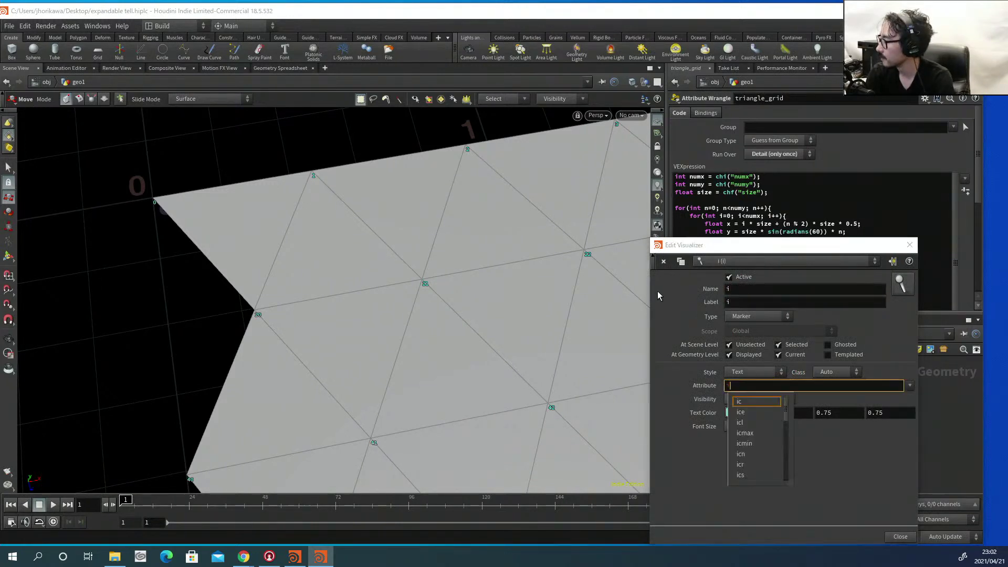
pyautogui.press('Return')
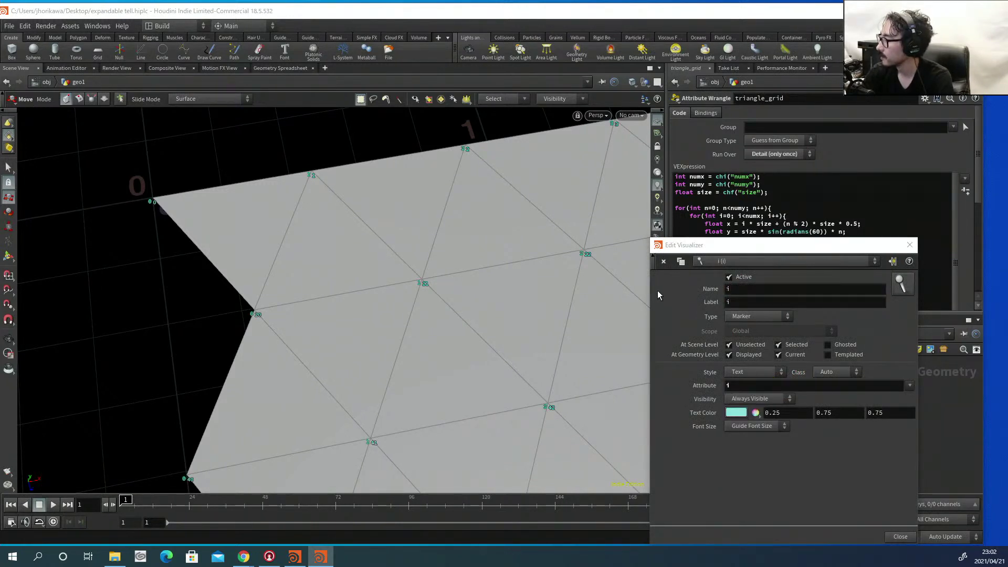
# Set the i marker's text color to pure red (1, 0, 0) and close the visualizer settings.
pyautogui.click(736, 413)
pyautogui.click(694, 348)
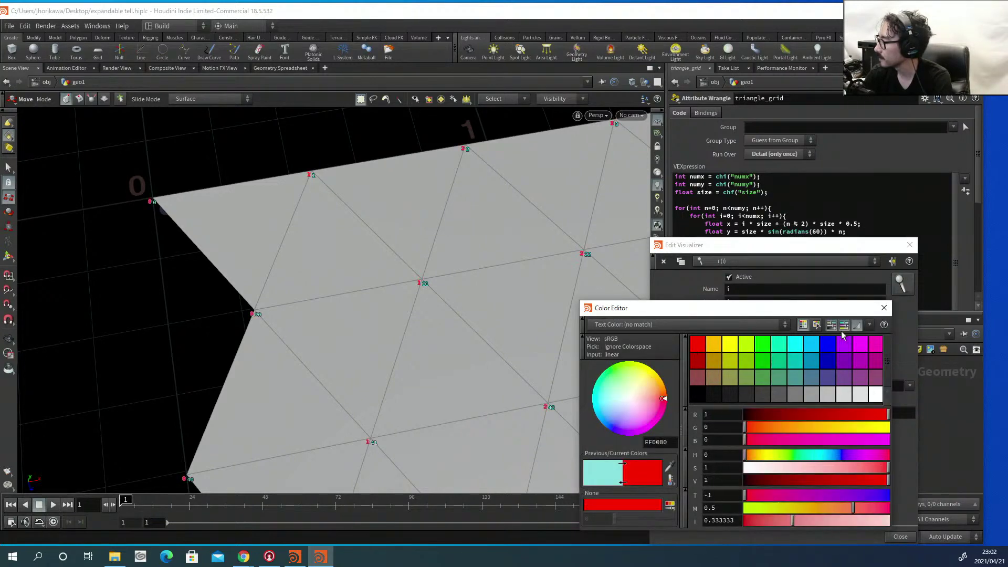
pyautogui.click(884, 307)
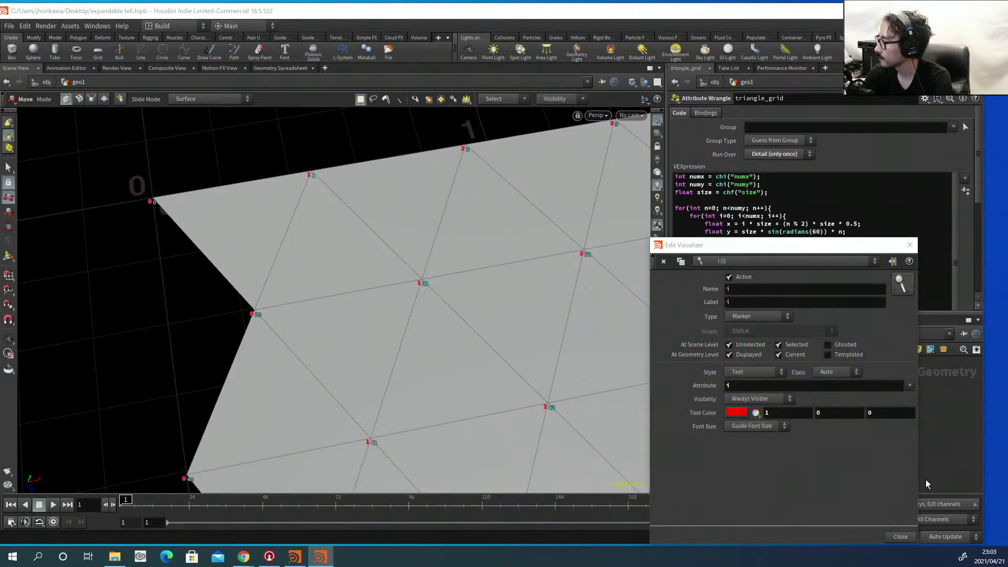
pyautogui.click(901, 536)
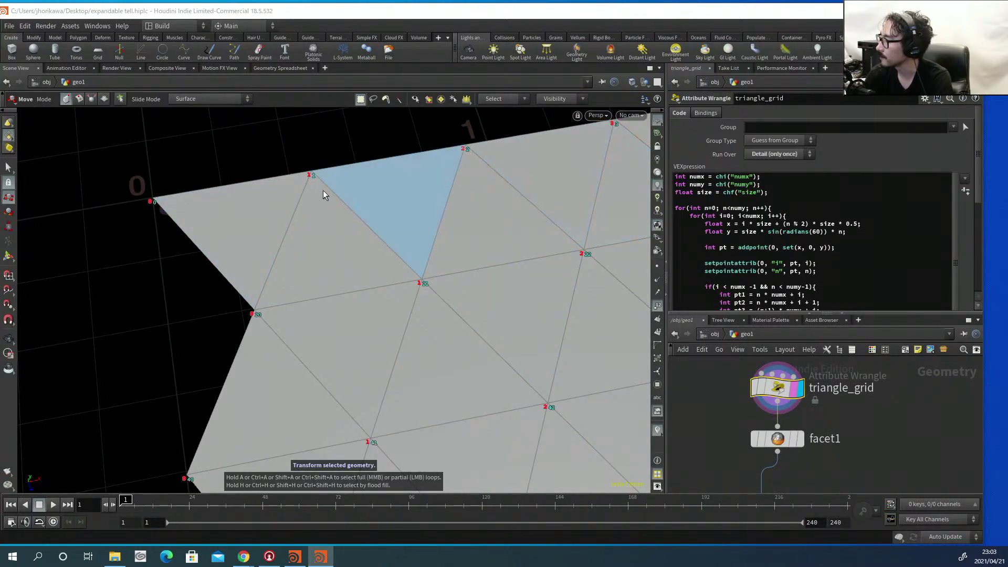
# Add a second scene-level marker visualizer named and labelled n that shows the attribute n as text.
pyautogui.moveTo(752, 392)
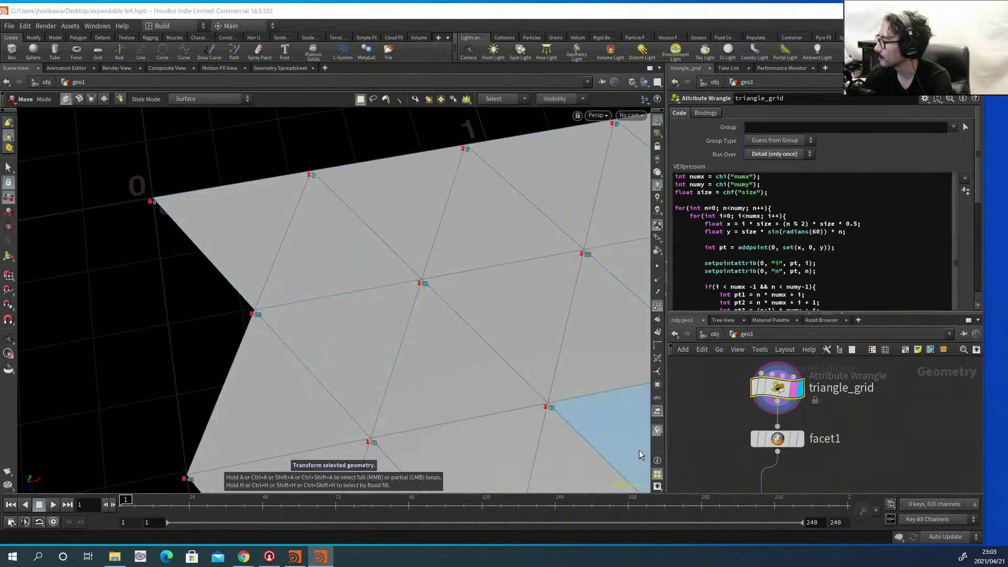
pyautogui.click(749, 416)
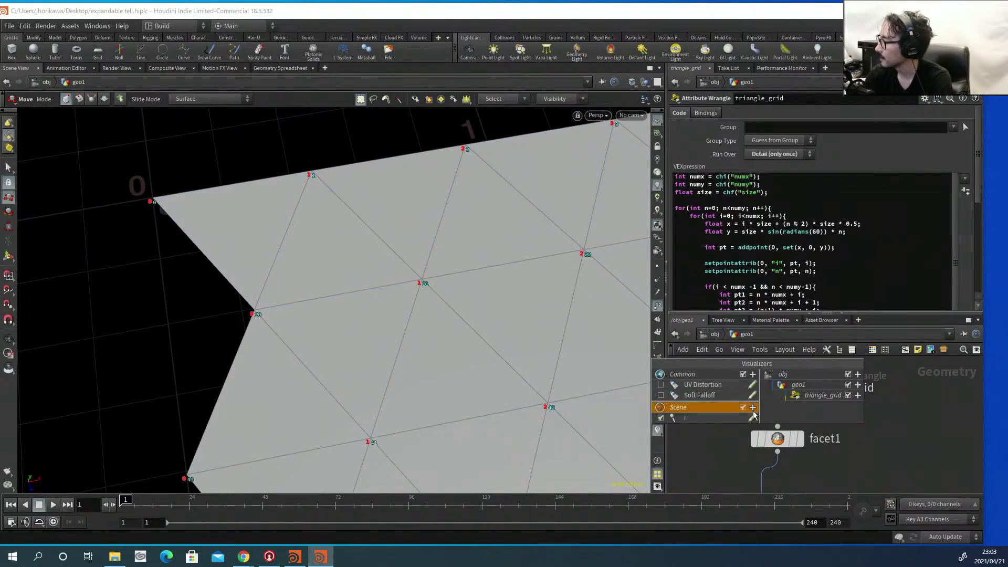
pyautogui.click(753, 407)
pyautogui.click(773, 418)
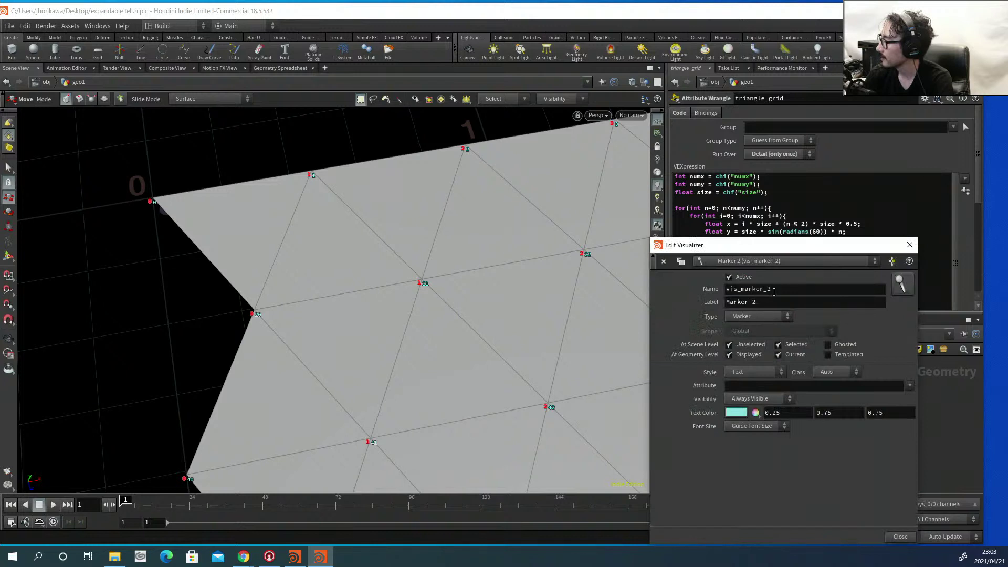
pyautogui.press('Tab')
pyautogui.write('n')
pyautogui.press('Tab')
pyautogui.write('n')
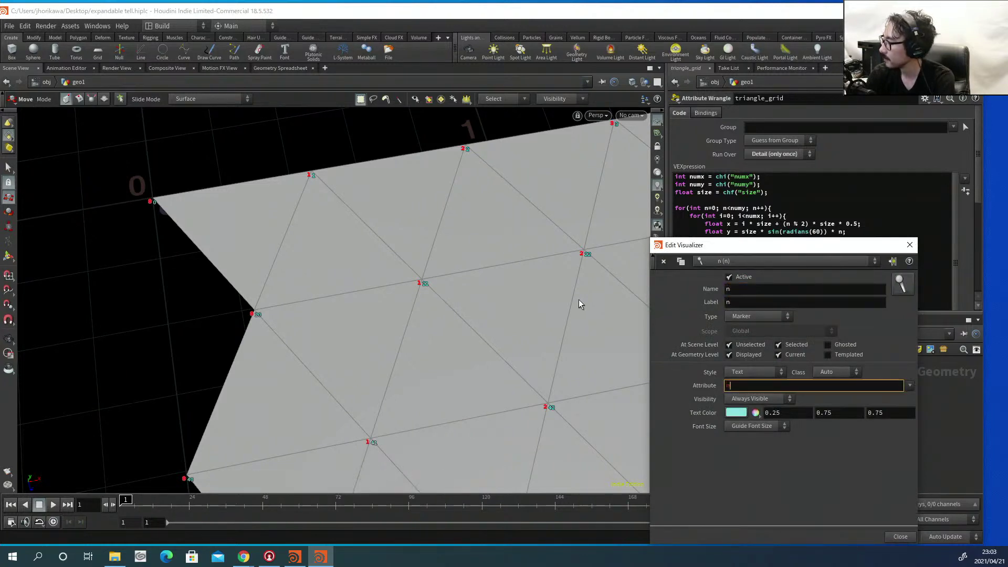
pyautogui.press('Tab')
pyautogui.write('n')
pyautogui.press('Tab')
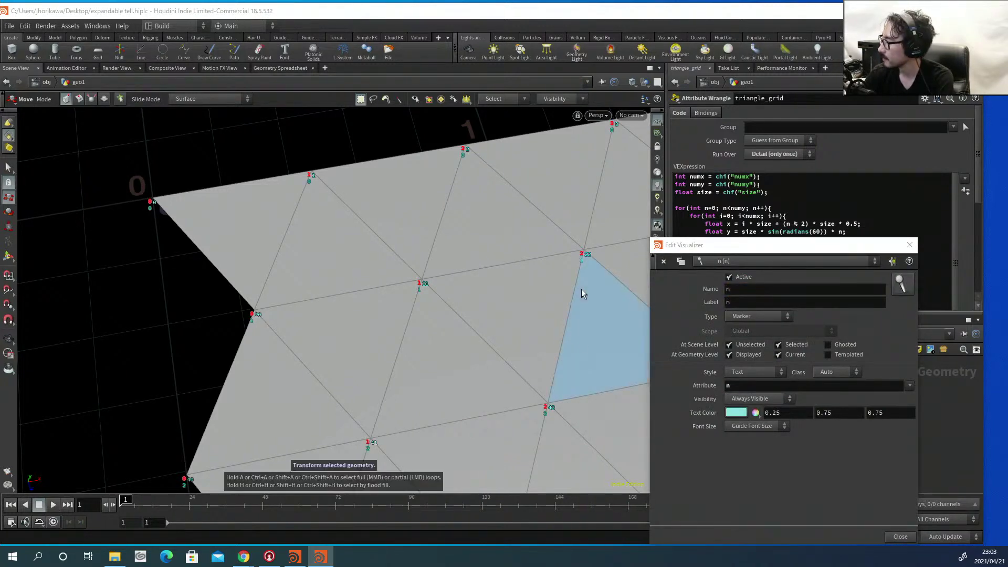
# Set the n marker's text color to pure blue (0, 0, 1) and close the visualizer settings.
pyautogui.click(737, 413)
pyautogui.click(829, 346)
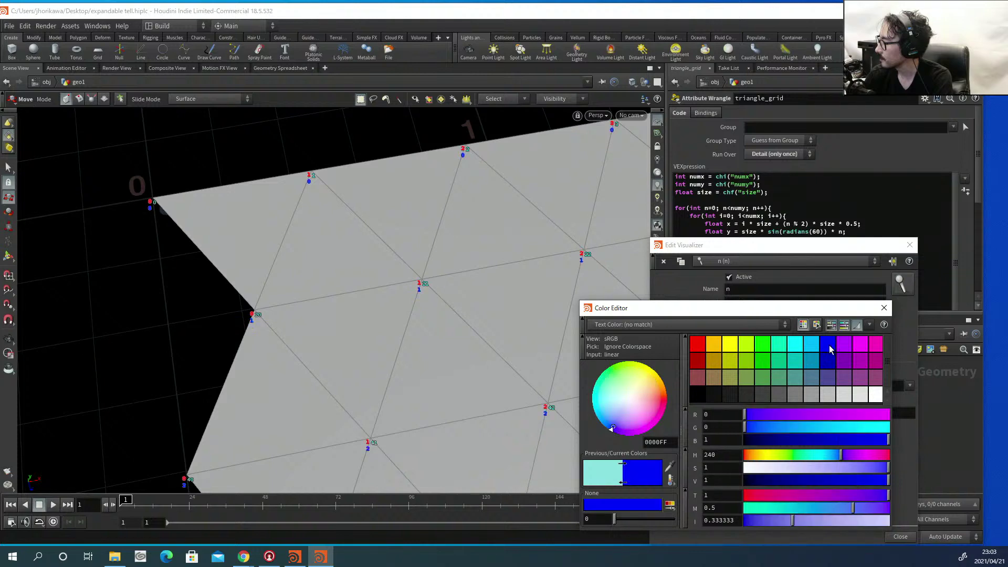
pyautogui.click(884, 308)
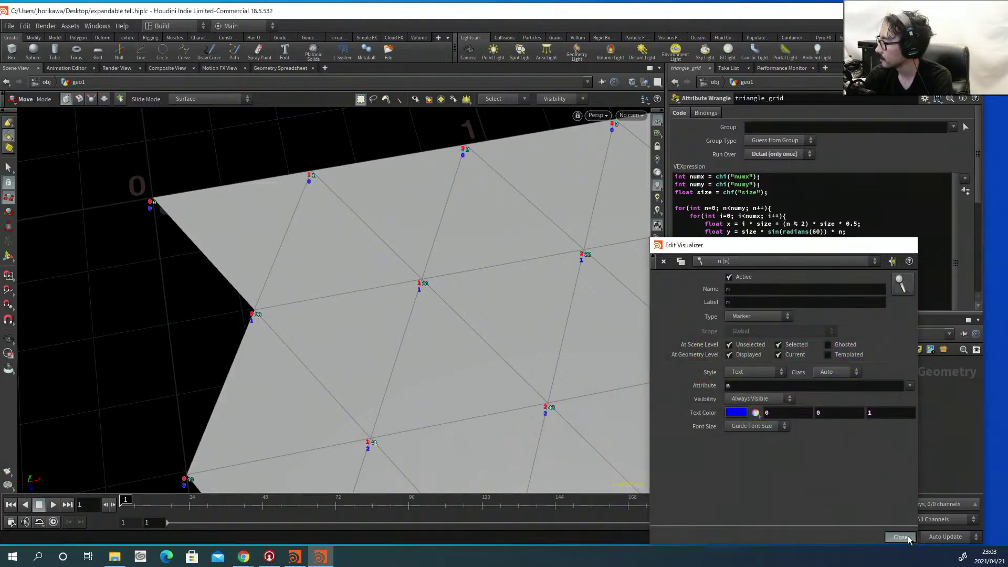
pyautogui.click(900, 536)
# Turn off the point numbers so that only the i and n markers label the grid.
pyautogui.click(656, 305)
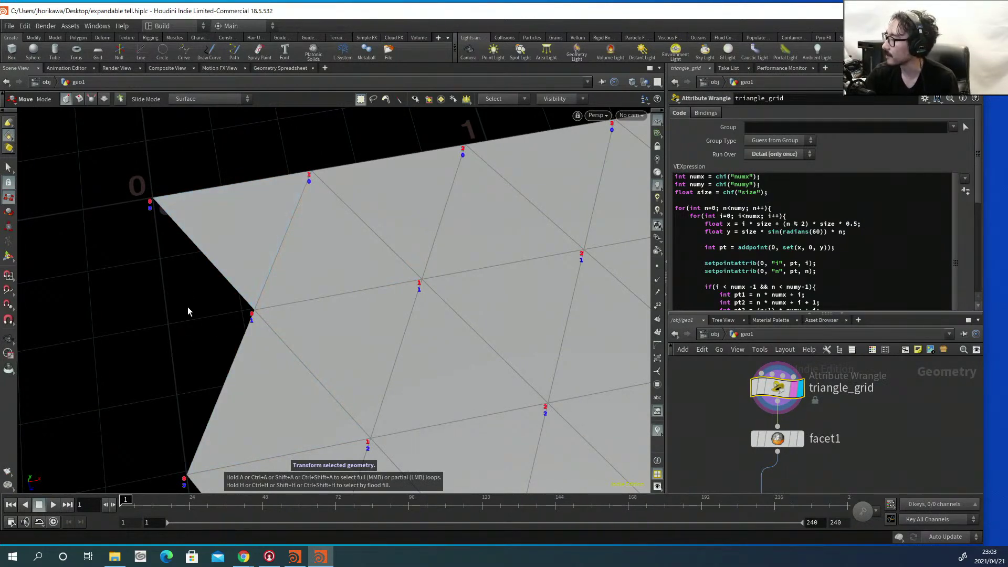
pyautogui.press('Escape')
pyautogui.moveTo(313, 295); pyautogui.dragTo(338, 250, button='right')
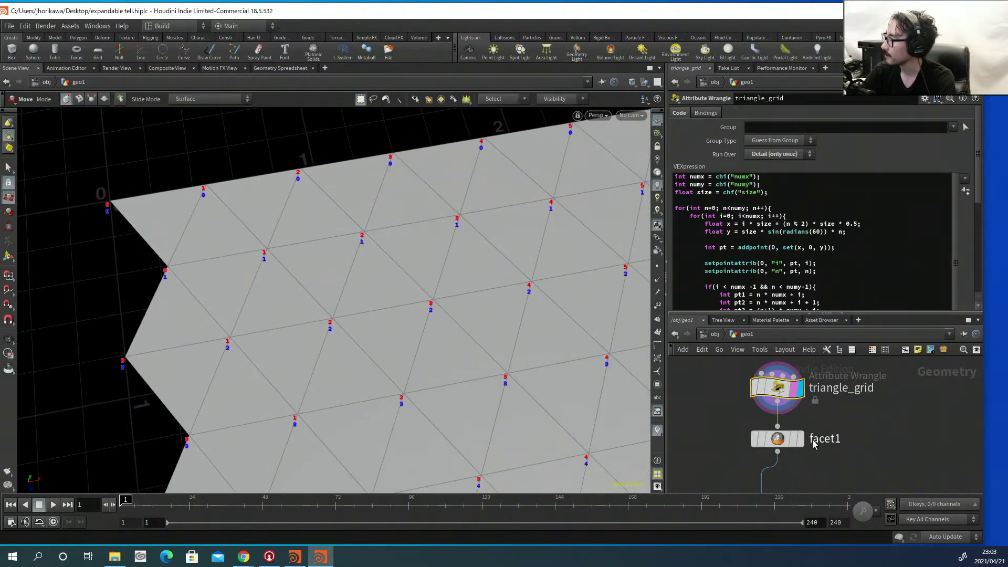
# Select the facet1 node and display its output with the i and n markers.
pyautogui.moveTo(840, 472); pyautogui.dragTo(805, 385, button='middle')
pyautogui.moveTo(801, 442); pyautogui.dragTo(802, 484, button='middle')
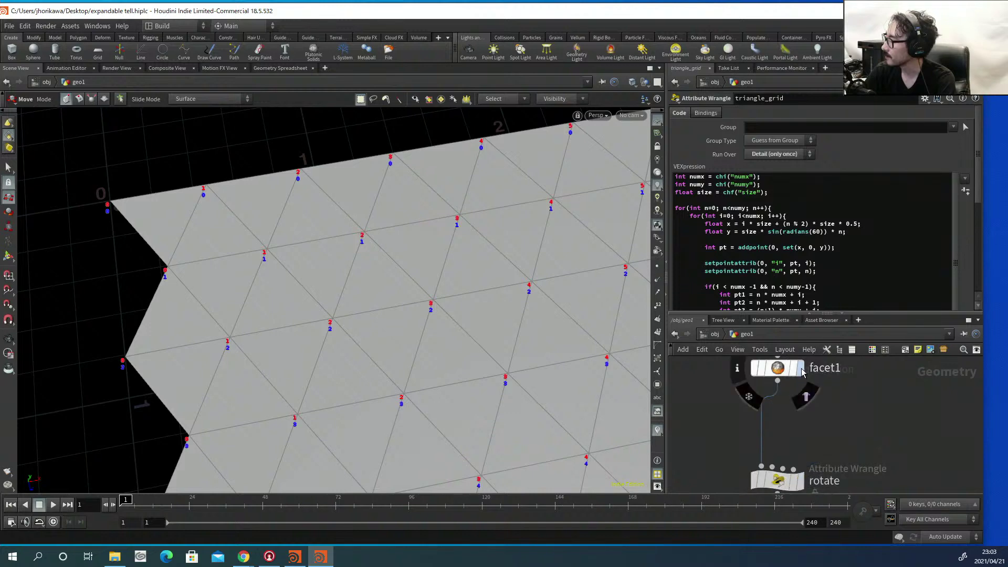
pyautogui.click(778, 368)
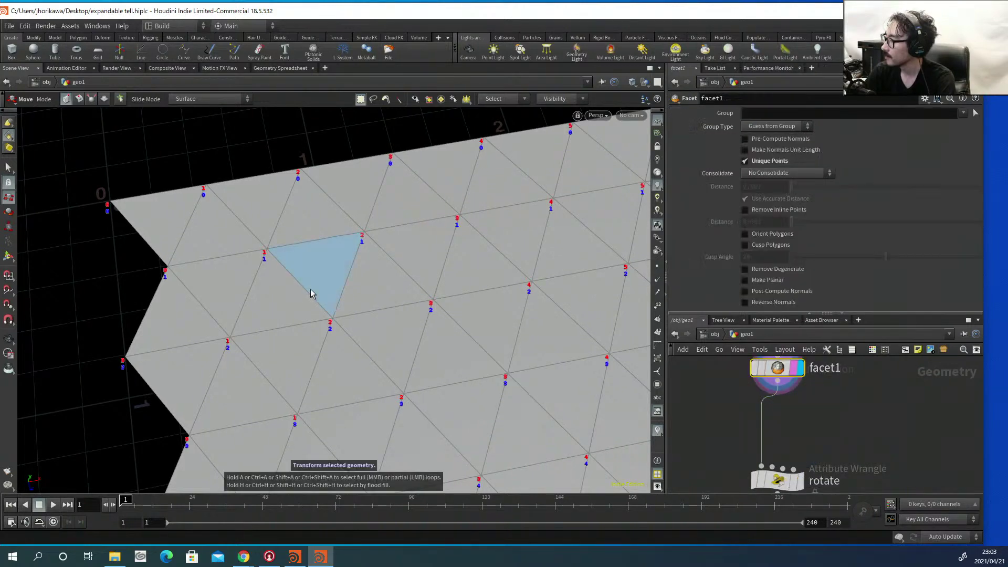
# Examine the i and n markers at facet1's triangle corners up close and check its point attributes in the Geometry Spreadsheet.
pyautogui.press('Escape')
pyautogui.scroll(6, 304, 281)
pyautogui.scroll(8, 277, 279)
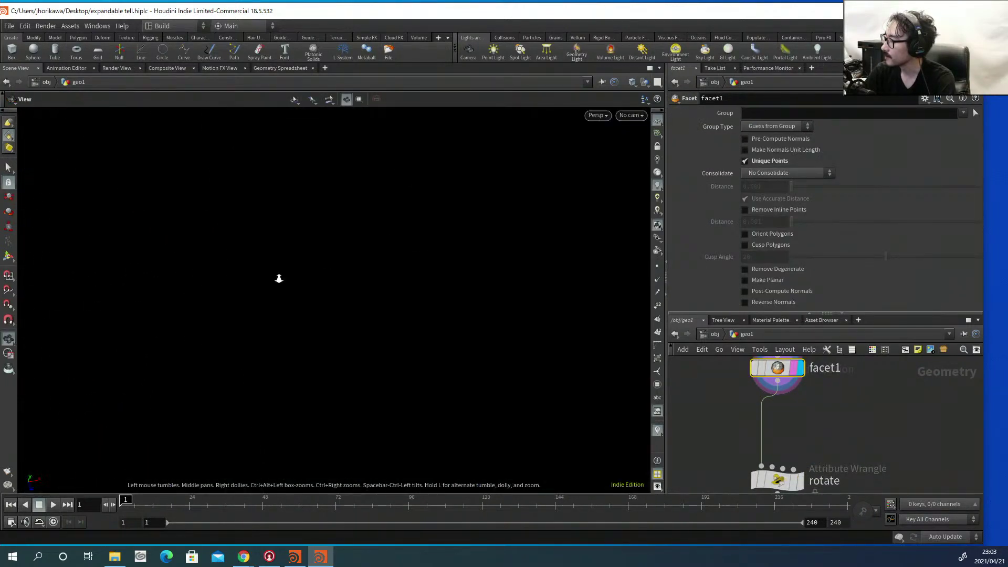
pyautogui.scroll(-4, 277, 279)
pyautogui.press('t')
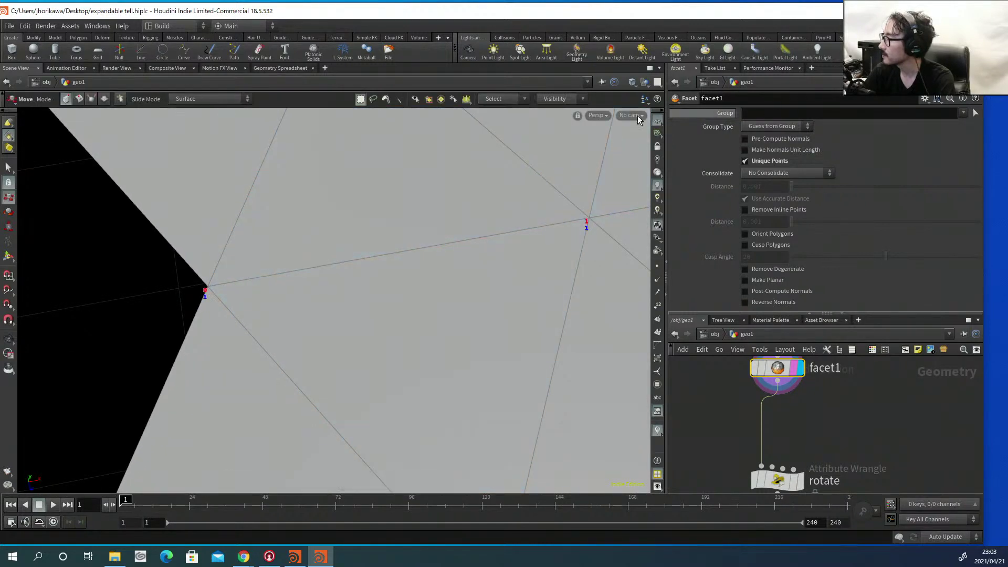
pyautogui.click(262, 69)
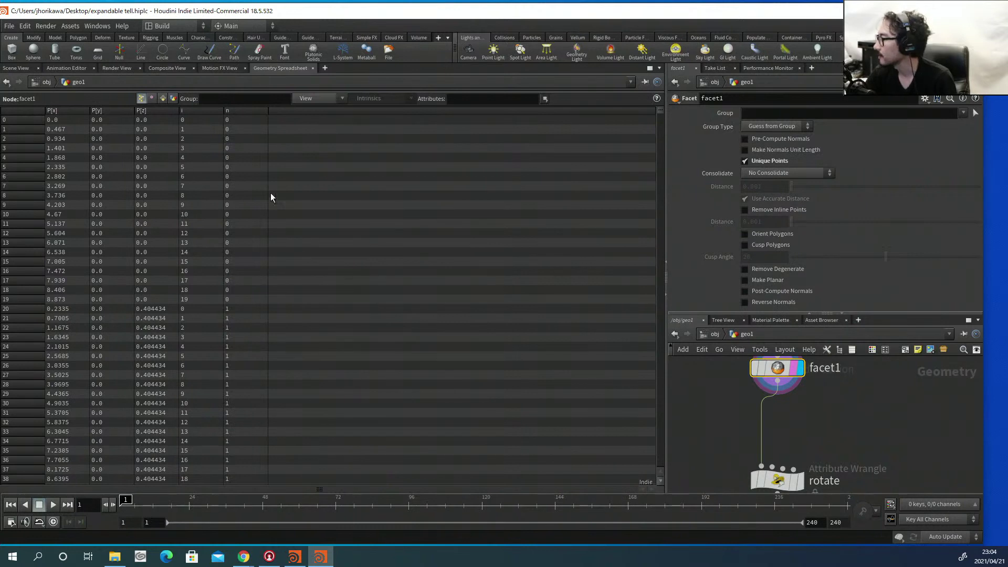
# Select the triangle_grid node above facet1 and display its output.
pyautogui.scroll(-1, 738, 395)
pyautogui.moveTo(718, 395); pyautogui.dragTo(709, 451, button='middle')
pyautogui.click(765, 389)
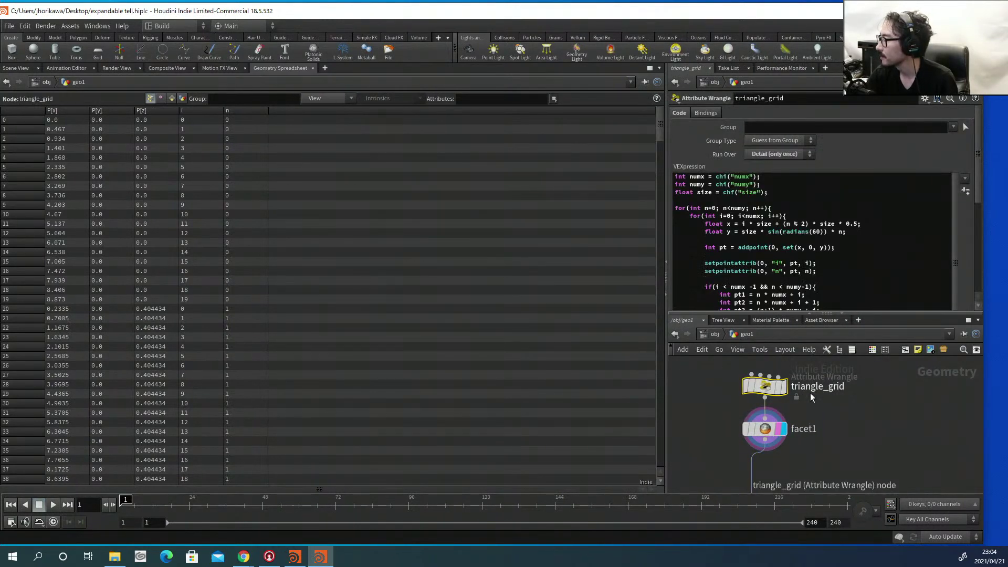
pyautogui.click(782, 387)
pyautogui.click(777, 387)
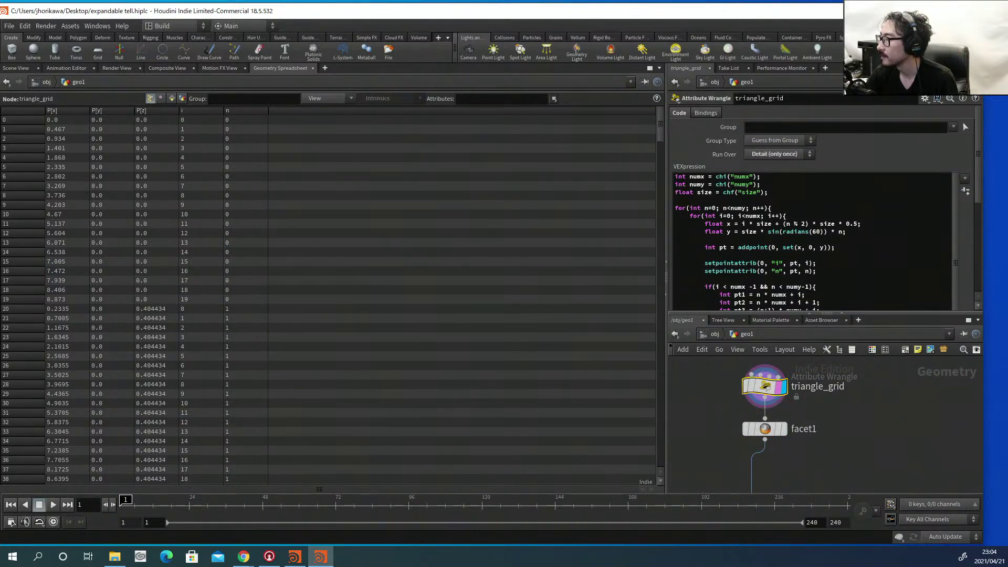
# Return to the 3D scene view, hide the i and n markers, and show the point numbers instead.
pyautogui.click(10, 68)
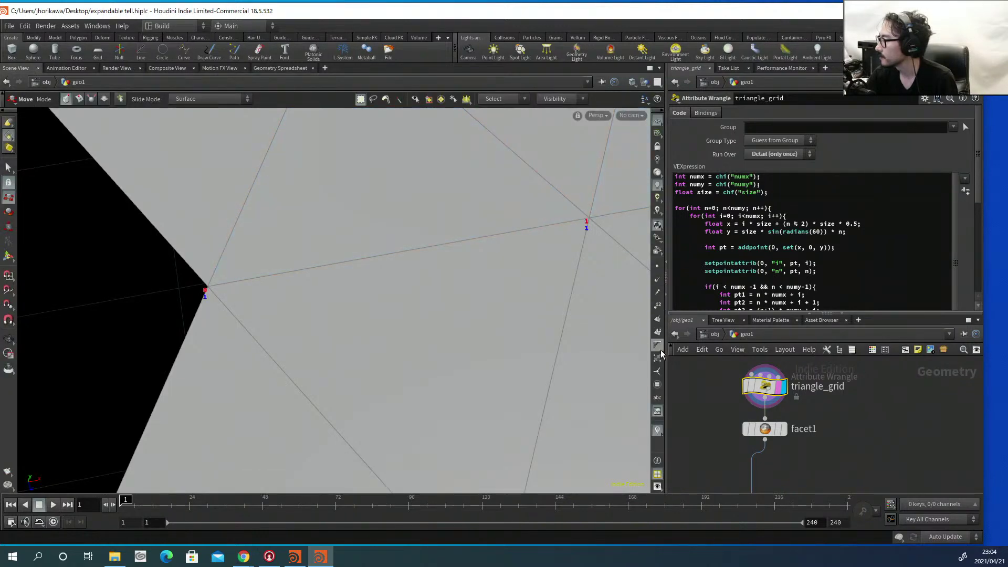
pyautogui.click(657, 430)
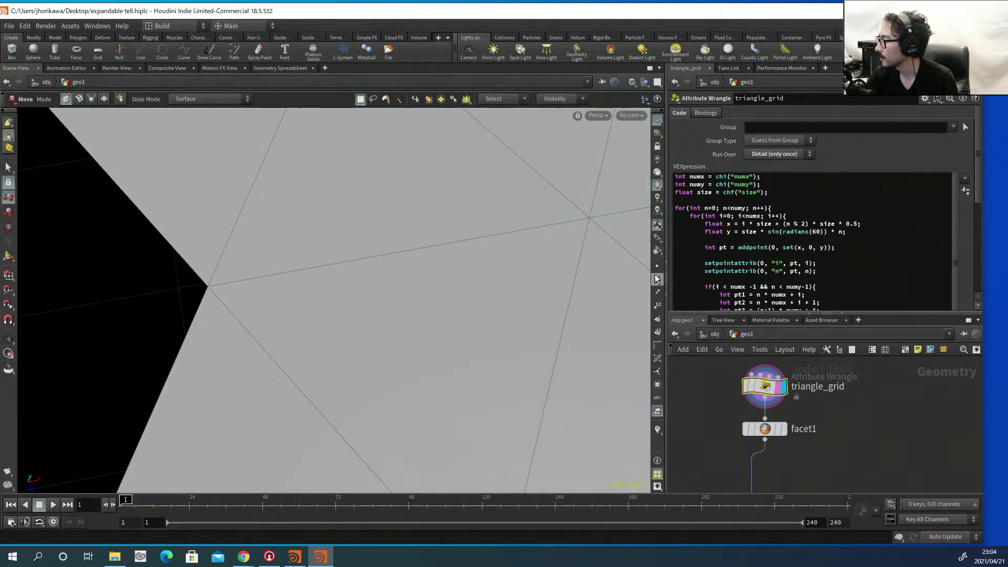
pyautogui.click(656, 307)
# Examine triangle_grid's point numbers across the grid, from its first corner to the opposite end and back.
pyautogui.keyDown('alt'); pyautogui.moveTo(369, 241); pyautogui.dragTo(265, 273, button='right'); pyautogui.keyUp('alt')
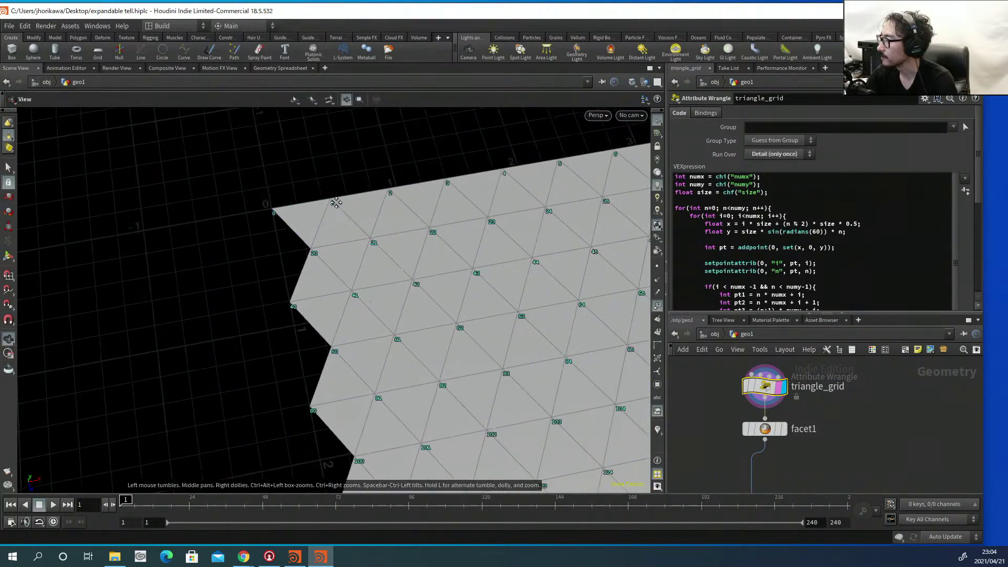
pyautogui.moveTo(336, 202); pyautogui.dragTo(303, 177, button='middle')
pyautogui.moveTo(303, 177); pyautogui.dragTo(291, 270, button='right')
pyautogui.moveTo(392, 315); pyautogui.dragTo(152, 171, button='middle')
pyautogui.moveTo(436, 386); pyautogui.dragTo(256, 306, button='middle')
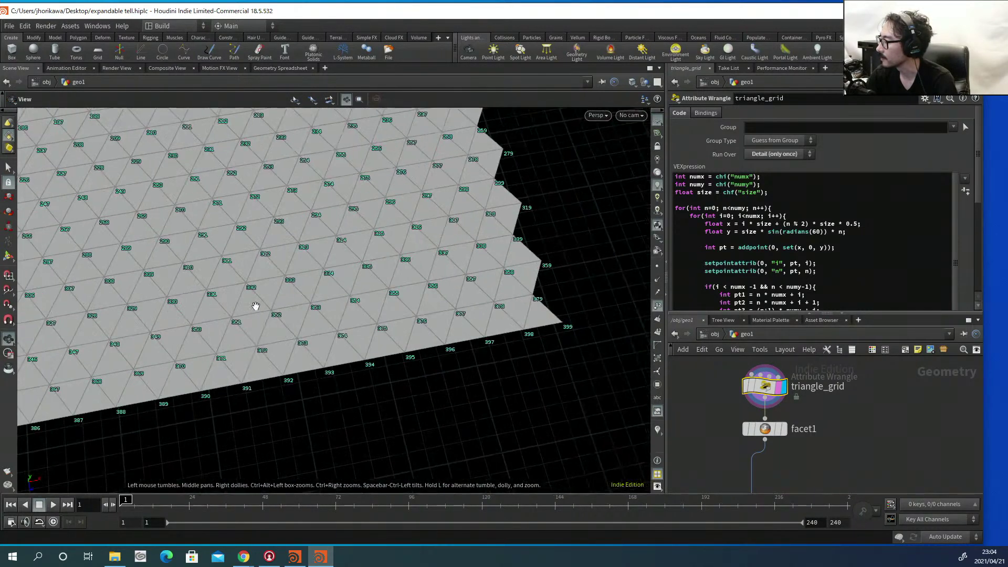
pyautogui.scroll(-5, 573, 335)
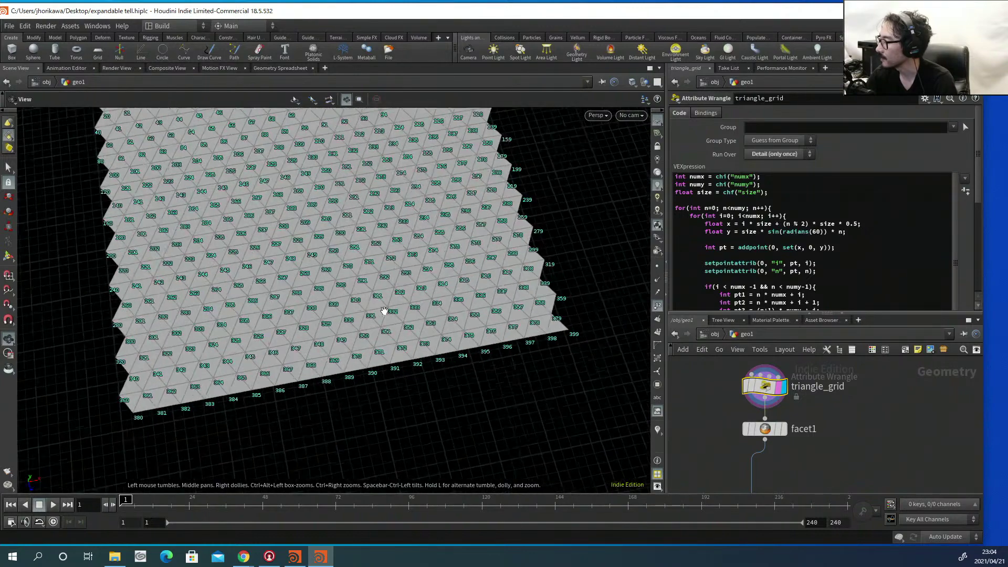
pyautogui.moveTo(385, 311); pyautogui.dragTo(514, 419, button='middle')
pyautogui.moveTo(299, 295); pyautogui.dragTo(362, 342, button='middle')
pyautogui.moveTo(363, 343); pyautogui.dragTo(502, 291, button='right')
pyautogui.moveTo(282, 217); pyautogui.dragTo(290, 224, button='middle')
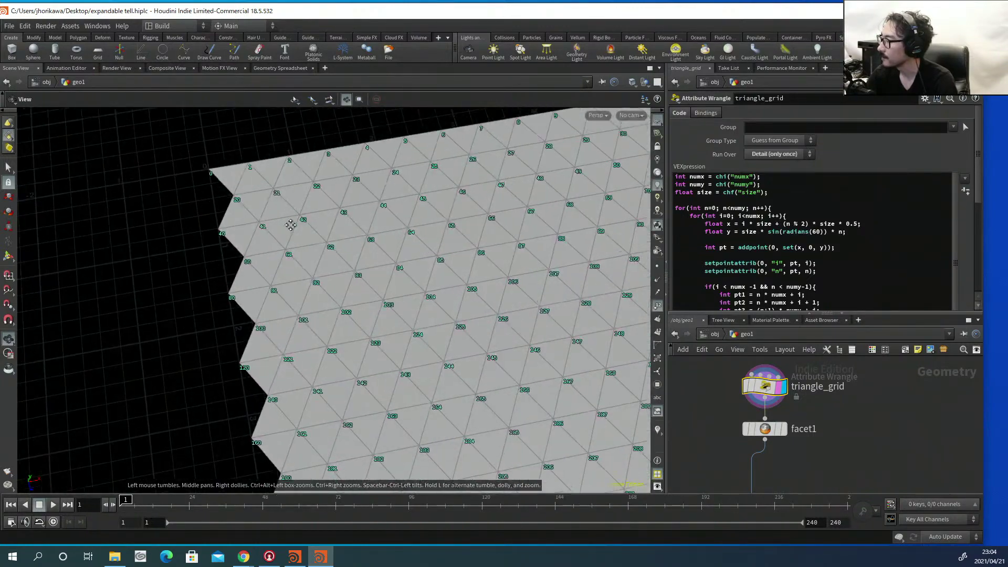
pyautogui.moveTo(259, 221); pyautogui.dragTo(353, 212, button='right')
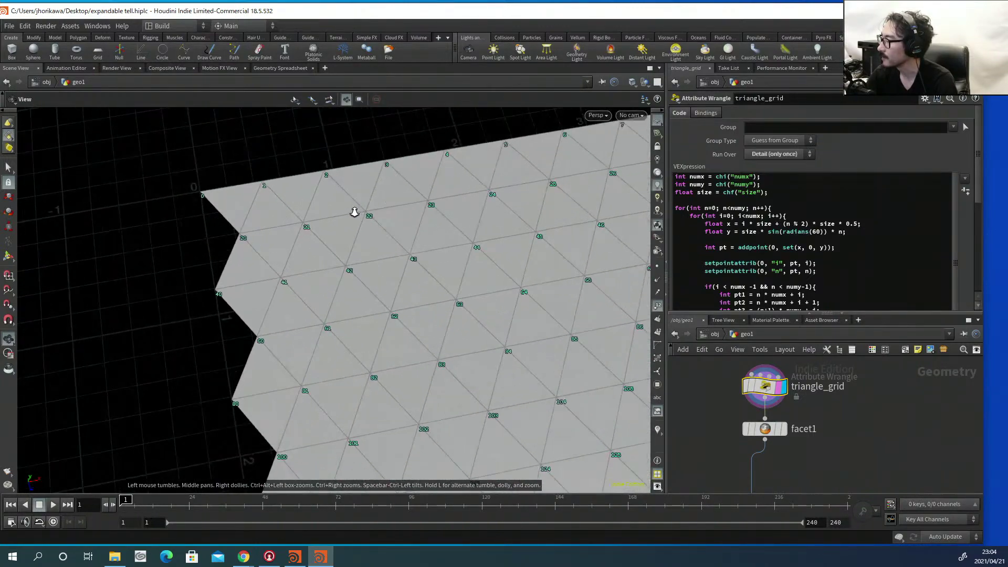
# Display facet1's output and compare its point numbers and point attributes using the Geometry Spreadsheet.
pyautogui.click(788, 431)
pyautogui.click(786, 431)
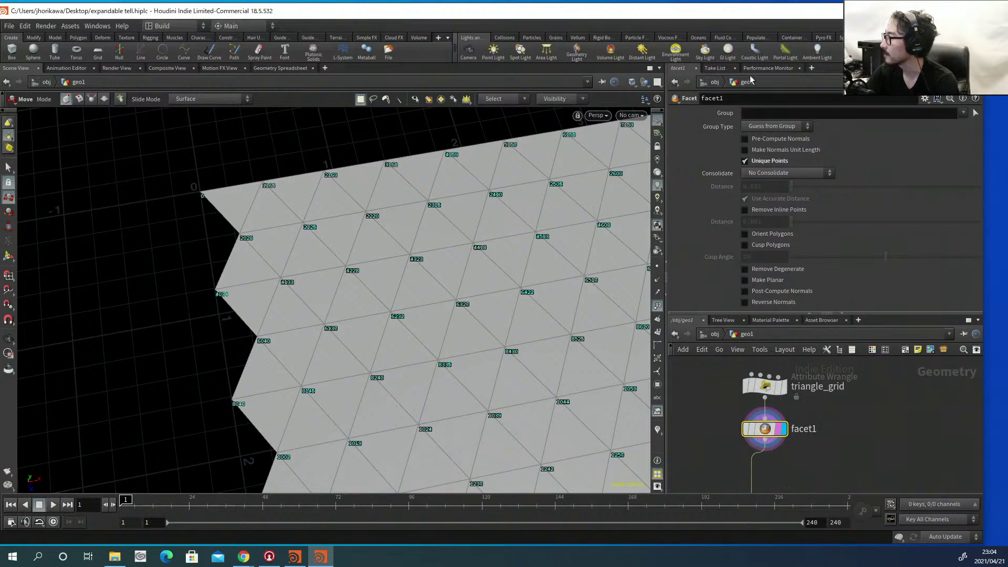
pyautogui.click(268, 69)
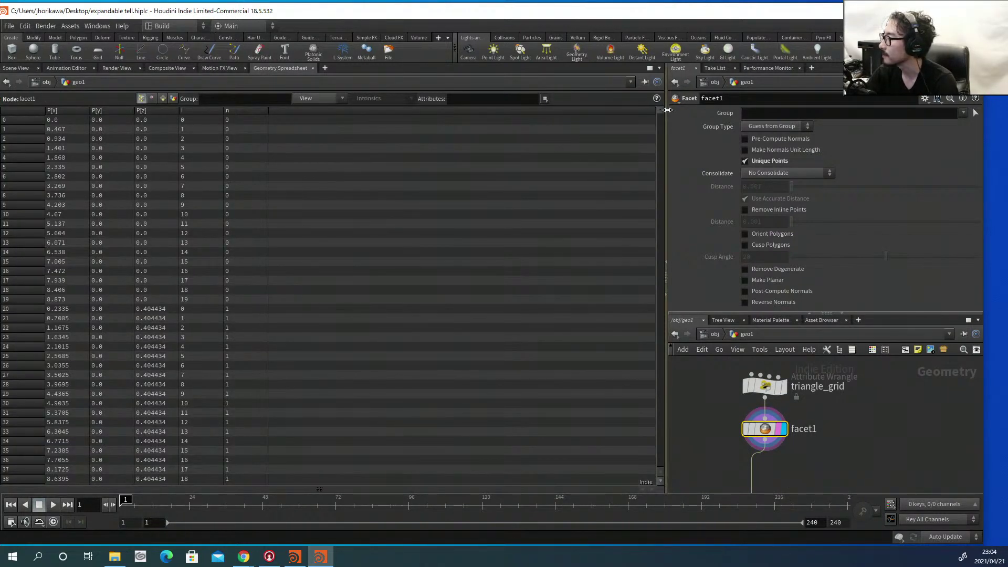
pyautogui.moveTo(660, 109); pyautogui.dragTo(622, 83)
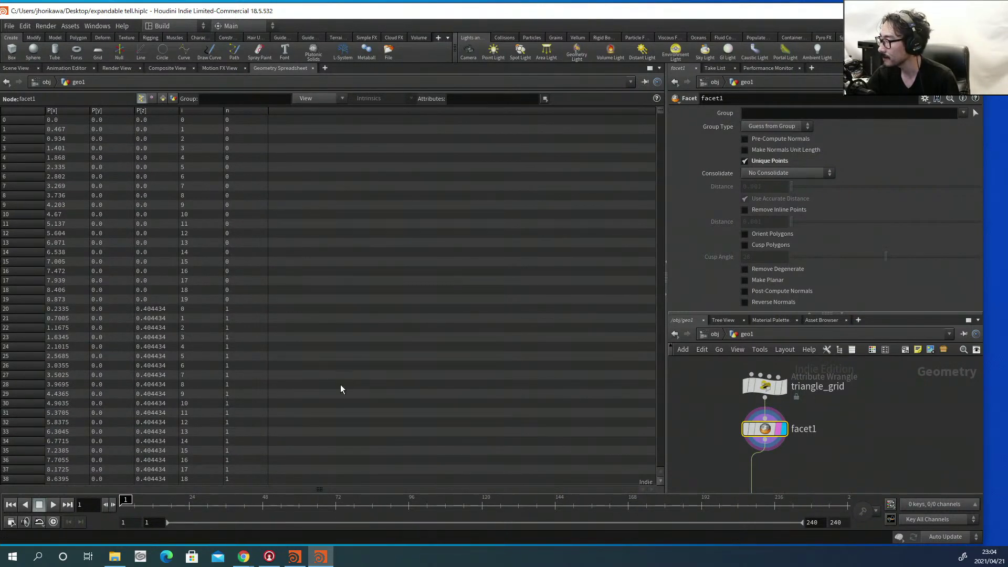
pyautogui.click(22, 68)
# Shift facet1 in the network and add a Delete node beside it.
pyautogui.scroll(-3, 709, 400)
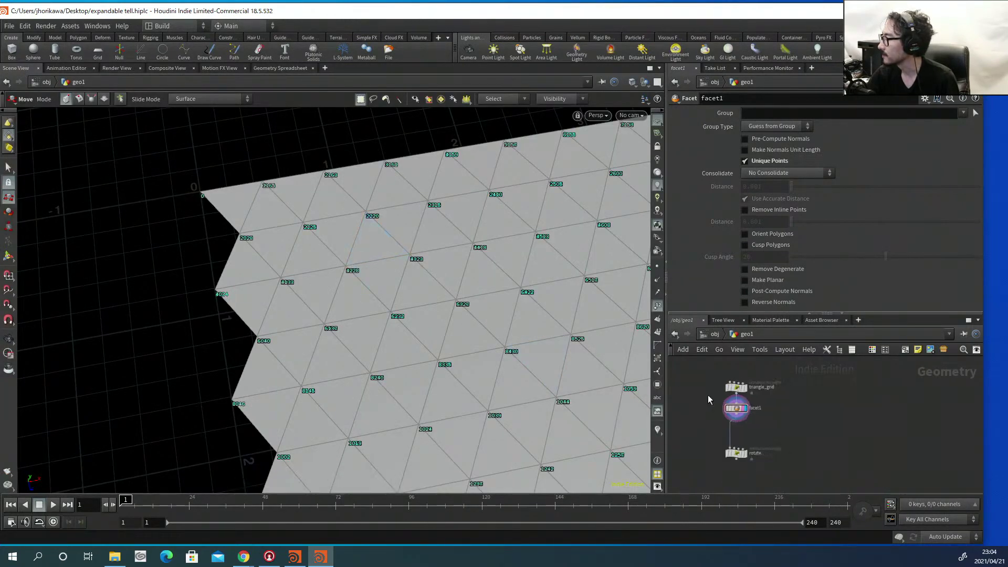
pyautogui.scroll(4, 730, 453)
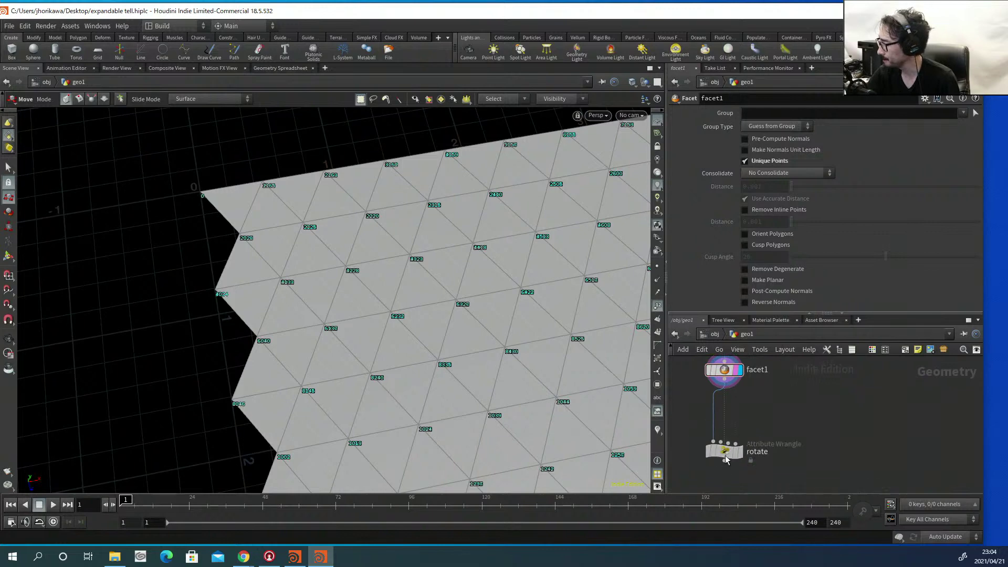
pyautogui.moveTo(725, 370); pyautogui.dragTo(727, 410)
pyautogui.press('Tab')
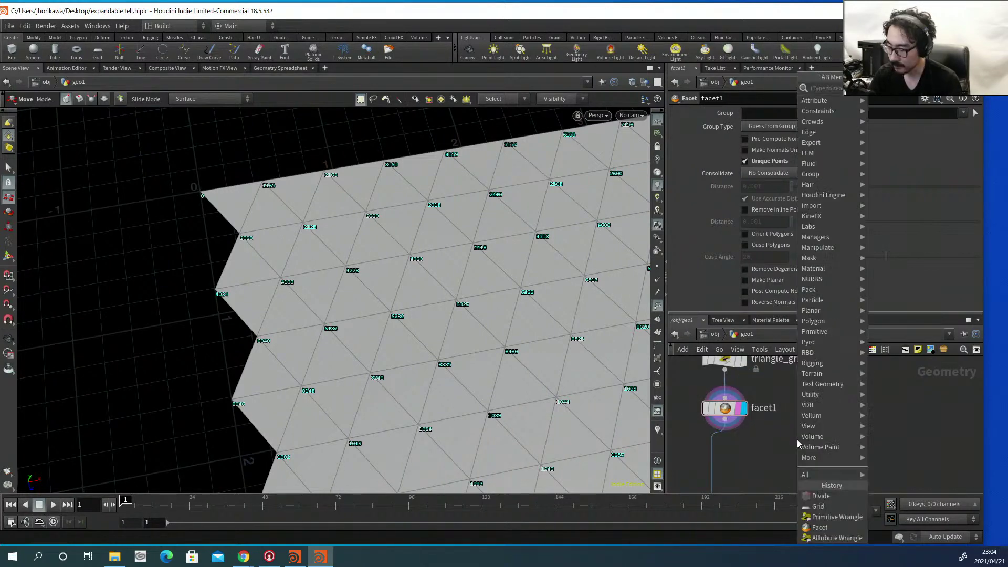
pyautogui.write('dis')
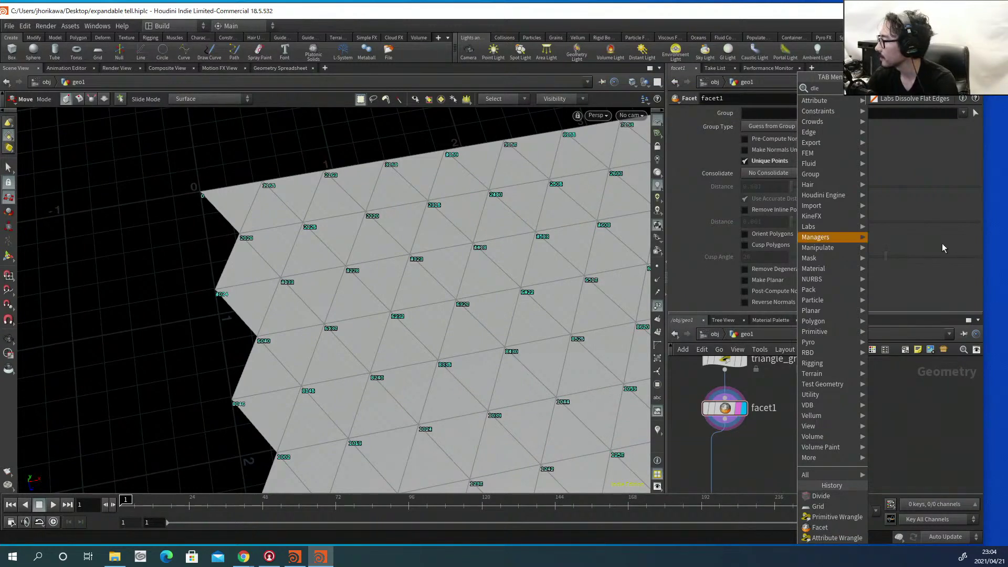
pyautogui.moveTo(984, 219); pyautogui.dragTo(866, 220)
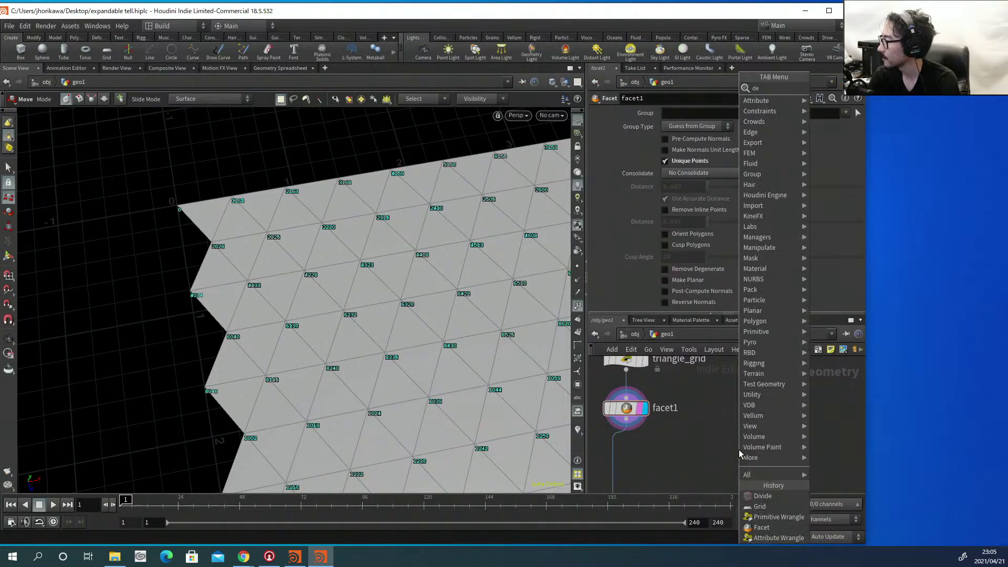
pyautogui.write('delete')
pyautogui.press('Return')
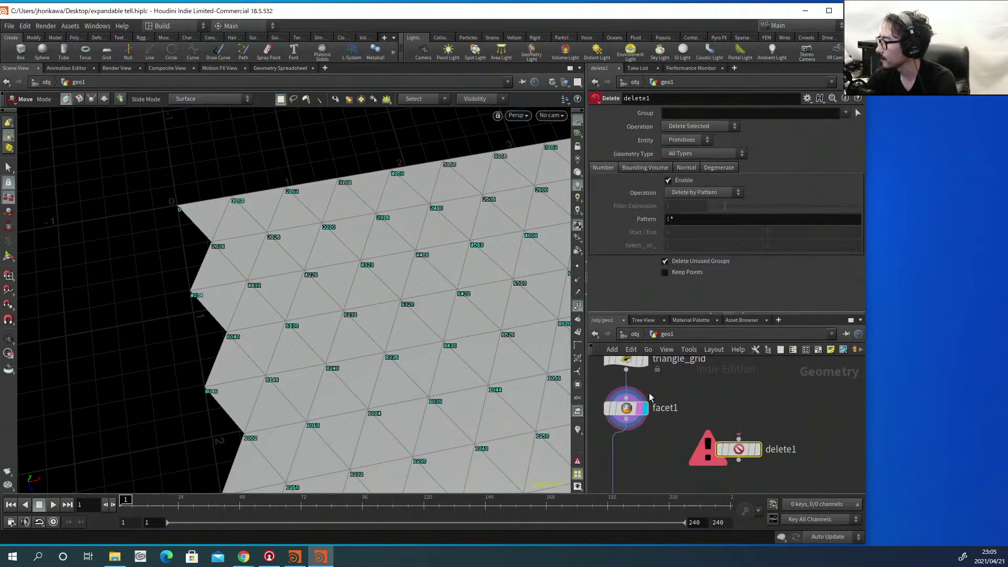
# Connect triangle_grid's output to the Delete node and display the Delete node's output.
pyautogui.click(739, 452)
pyautogui.click(759, 450)
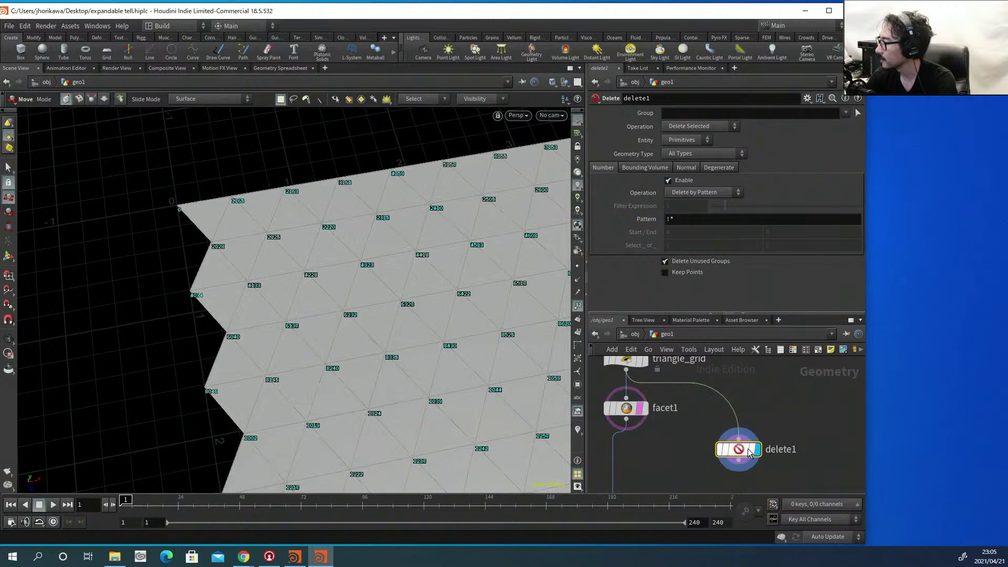
pyautogui.moveTo(741, 451); pyautogui.dragTo(733, 432)
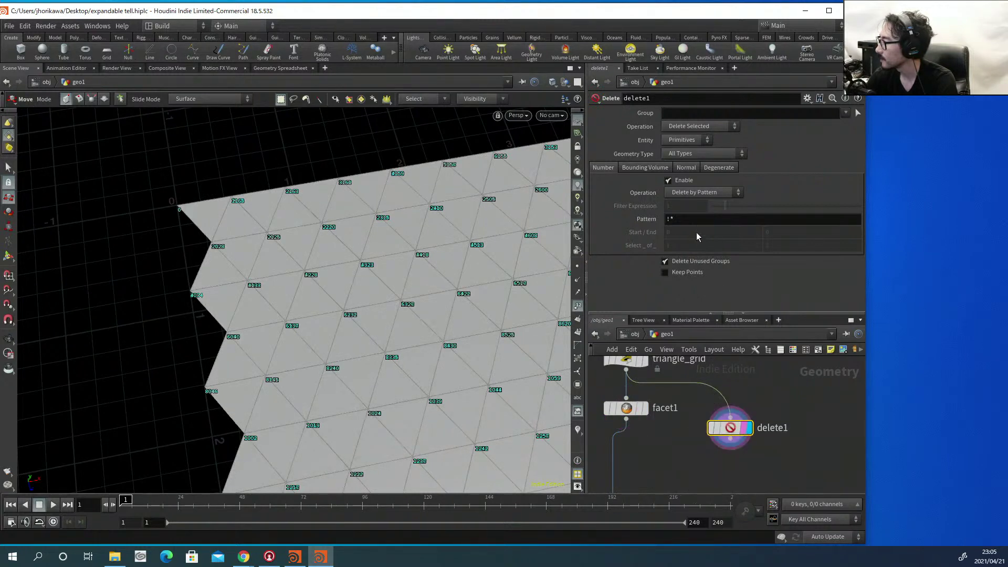
# Set the Delete node's pattern to * with Keep Points enabled, and re-enter geo1 to refresh the viewport.
pyautogui.click(670, 220)
pyautogui.write('*')
pyautogui.press('Return')
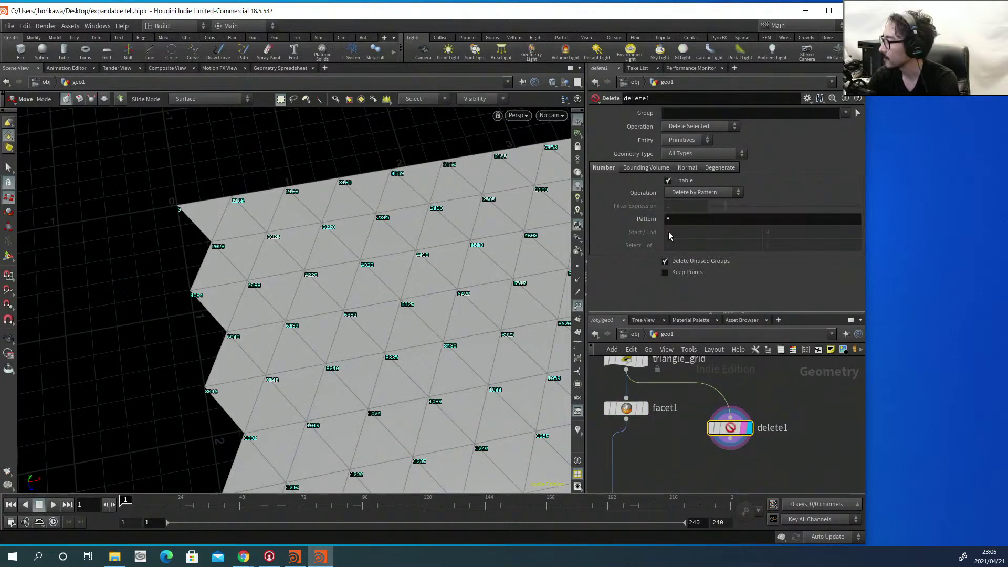
pyautogui.click(667, 273)
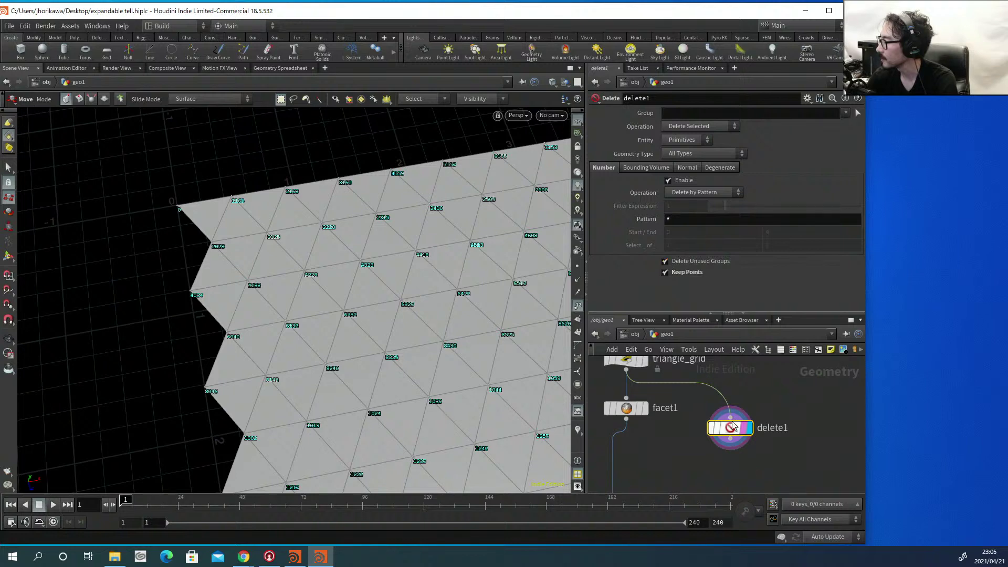
pyautogui.click(635, 334)
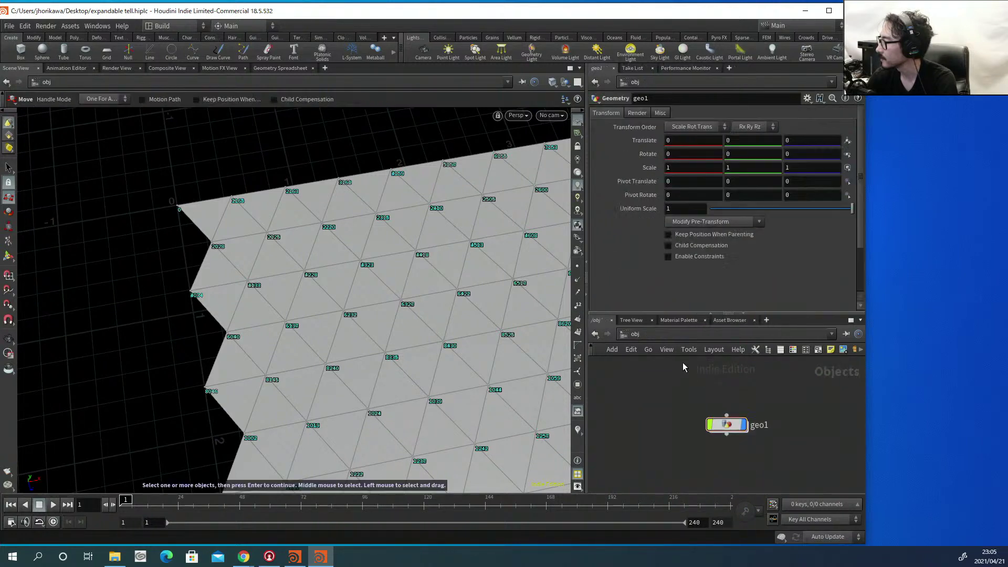
pyautogui.doubleClick(728, 427)
# Reposition the Delete node and add a Point Wrangle between facet1 and rotate.
pyautogui.moveTo(684, 443); pyautogui.dragTo(715, 416, button='middle')
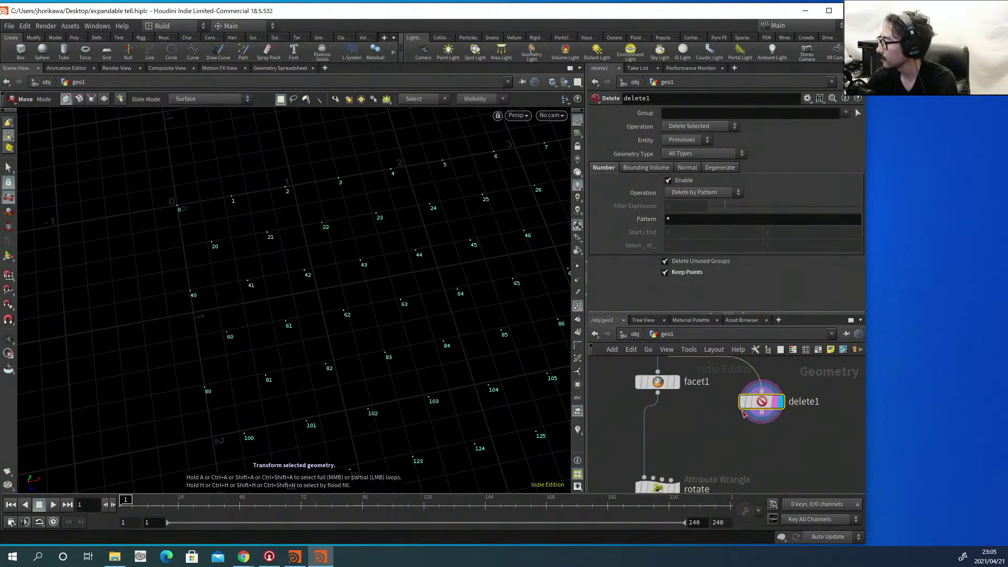
pyautogui.moveTo(762, 406)
pyautogui.mouseDown()
pyautogui.moveTo(737, 387)
pyautogui.moveTo(754, 402)
pyautogui.mouseUp()
pyautogui.moveTo(680, 420); pyautogui.dragTo(678, 400, button='middle')
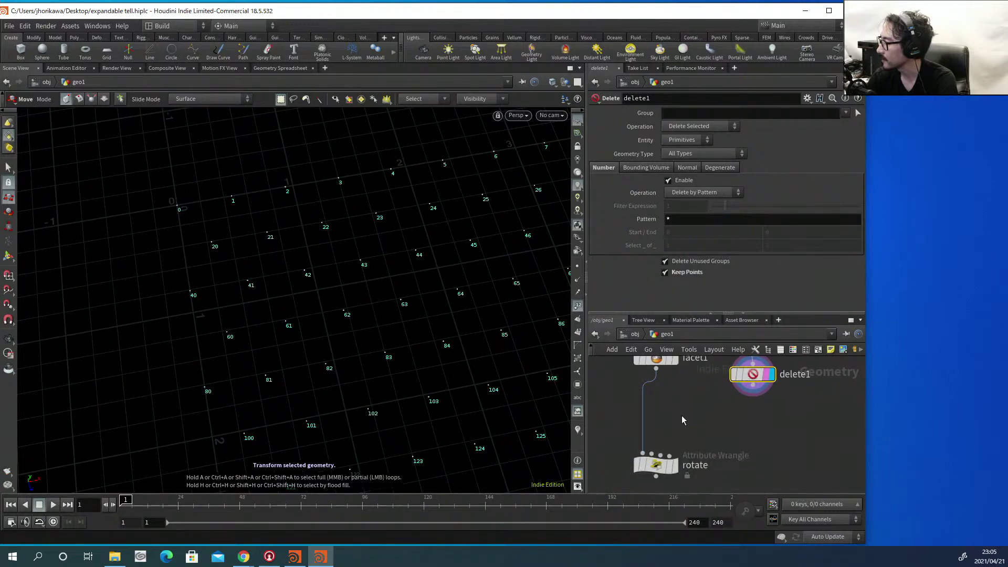
pyautogui.press('Tab')
pyautogui.press('Escape')
pyautogui.moveTo(736, 390); pyautogui.dragTo(745, 395)
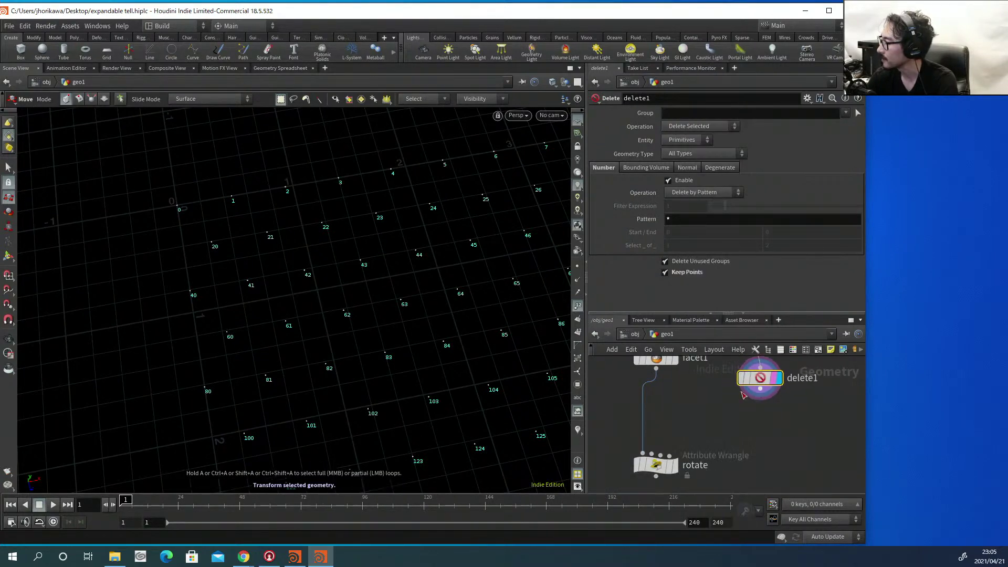
pyautogui.press('Tab')
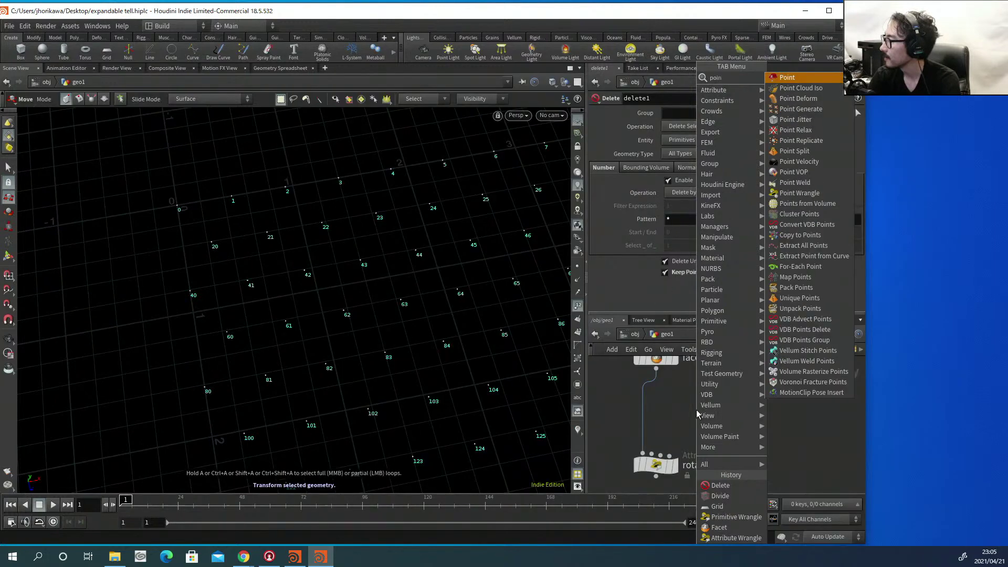
pyautogui.click(798, 84)
# Connect facet1 to the Point Wrangle's first input and delete1 to its second, and display the wrangle's output.
pyautogui.click(684, 400)
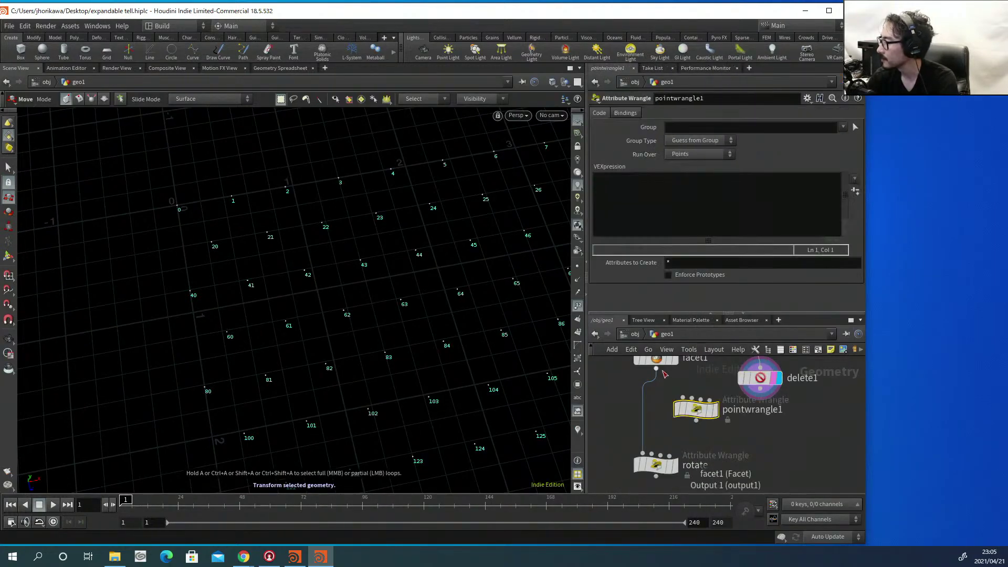
pyautogui.click(683, 398)
pyautogui.click(657, 366)
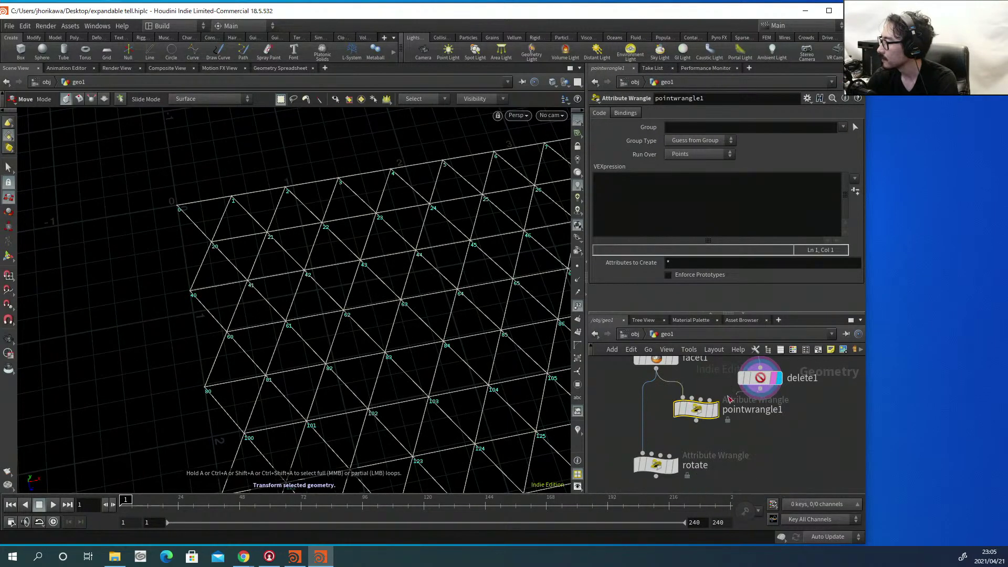
pyautogui.click(760, 389)
pyautogui.click(692, 399)
pyautogui.moveTo(696, 410); pyautogui.dragTo(697, 423)
pyautogui.click(715, 423)
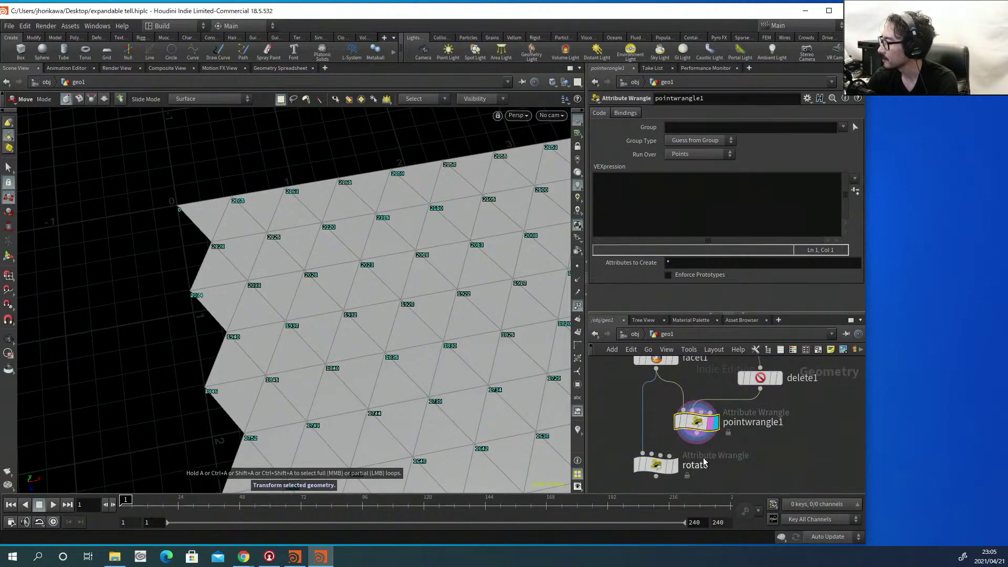
pyautogui.moveTo(704, 429)
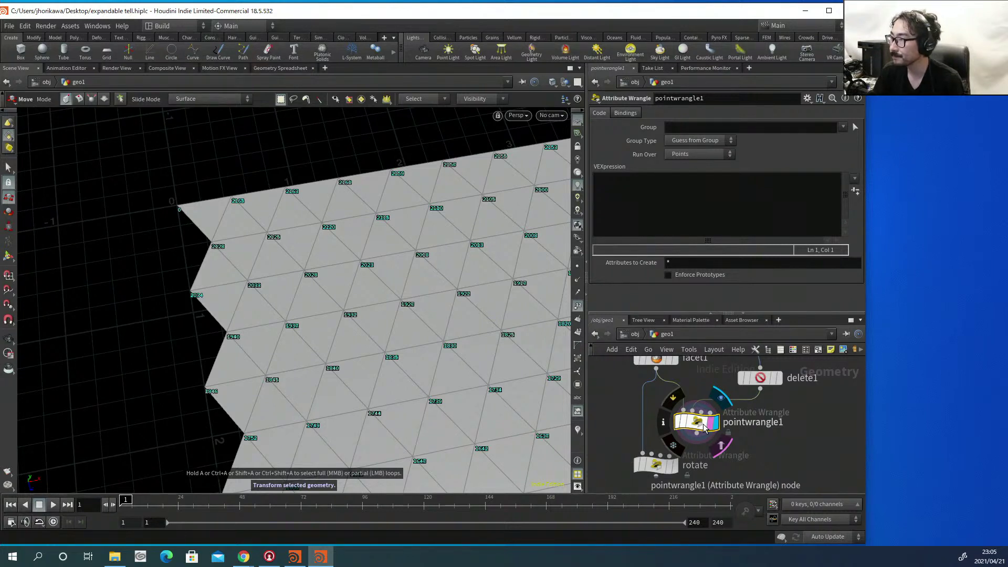
# Write the VEX line int npt = nearpoint(1, @P); in pointwrangle1 to find the nearest original grid point.
pyautogui.click(676, 231)
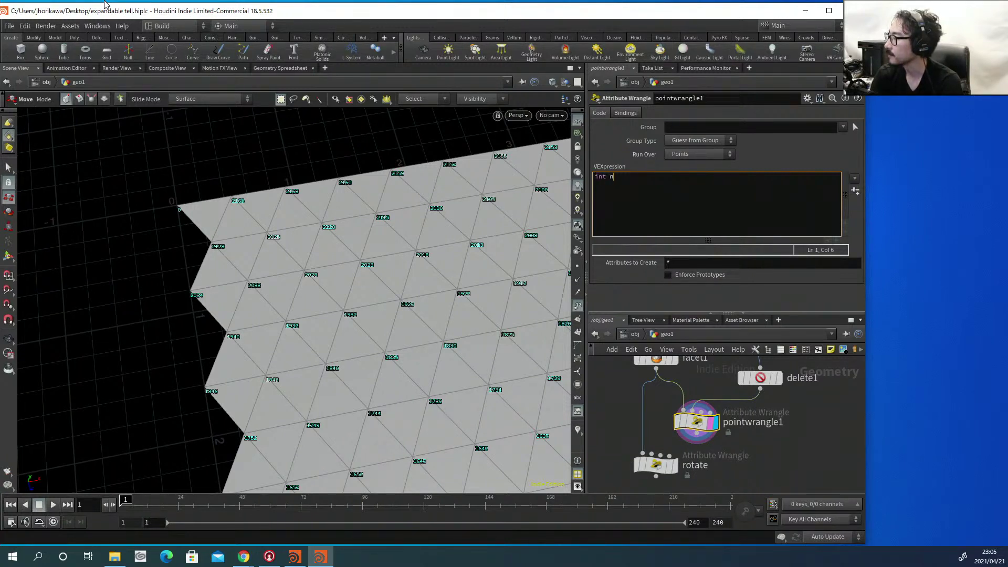
pyautogui.write('pt = nearpoinbt()')
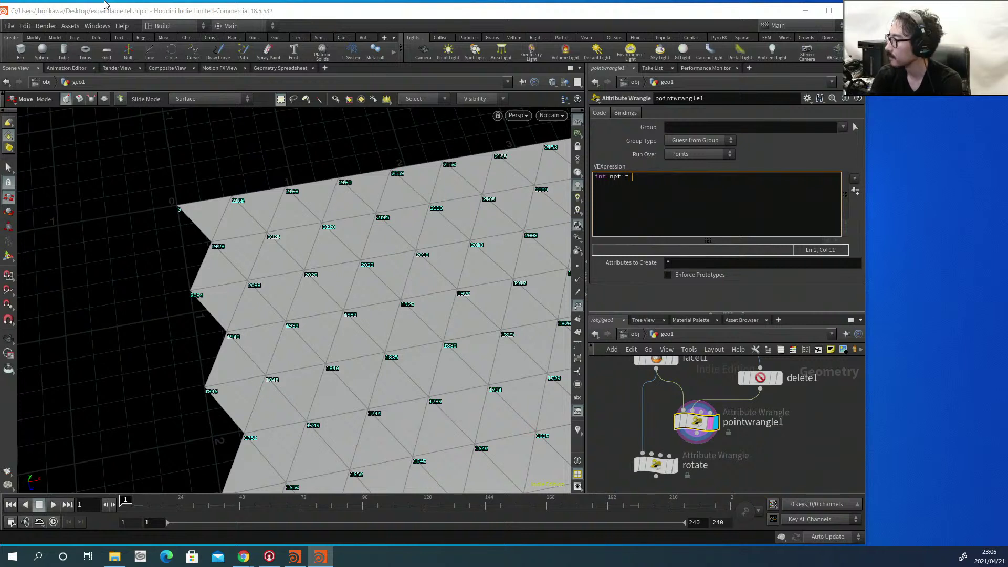
pyautogui.press('BackSpace')
pyautogui.press('BackSpace')
pyautogui.press('BackSpace')
pyautogui.press('BackSpace')
pyautogui.press('BackSpace')
pyautogui.press('BackSpace')
pyautogui.press('BackSpace')
pyautogui.write('point')
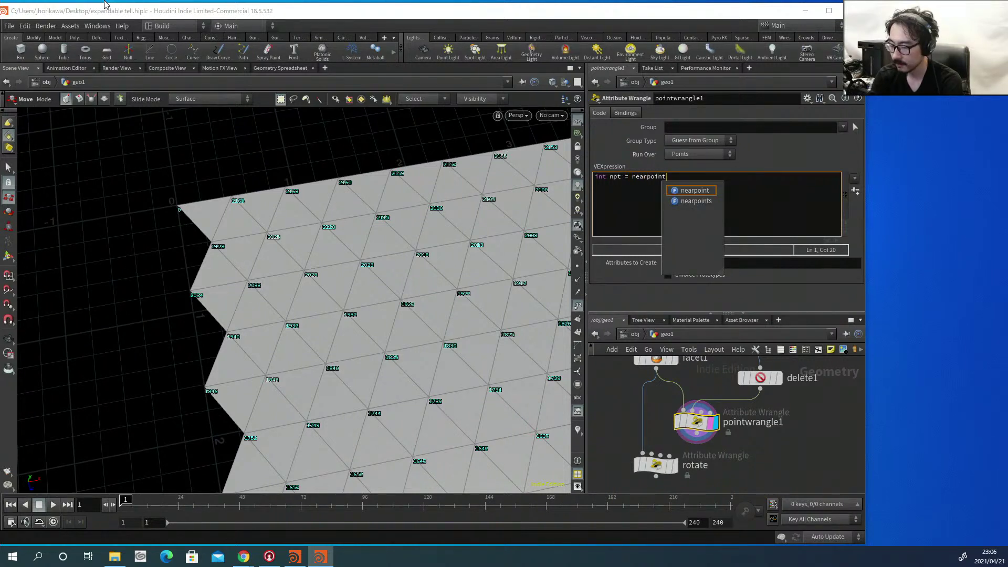
pyautogui.write('(1, @P);')
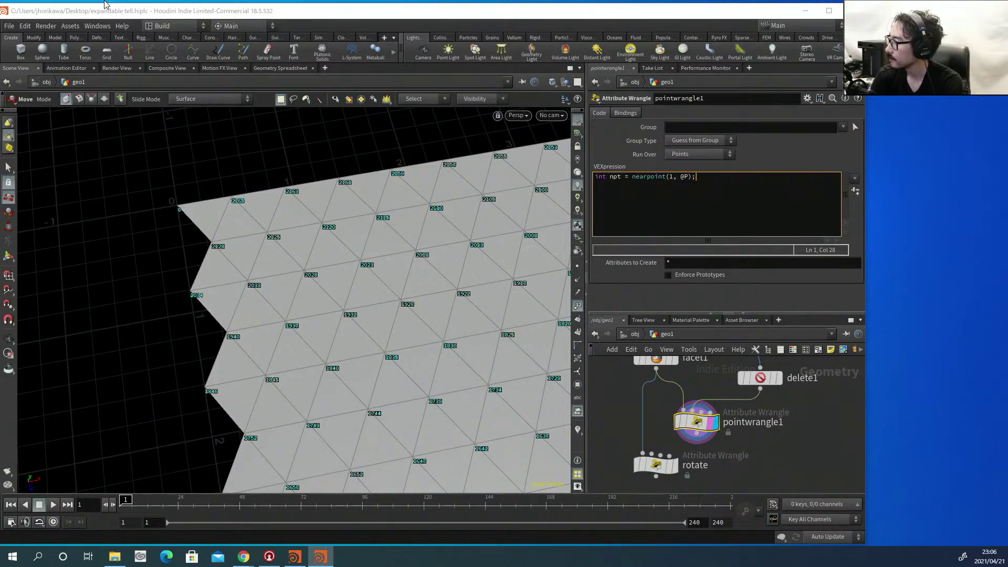
# Add the VEX line i@ptindex = npt; to pointwrangle1 to store the nearest grid point's index on each faceted point.
pyautogui.press('Return')
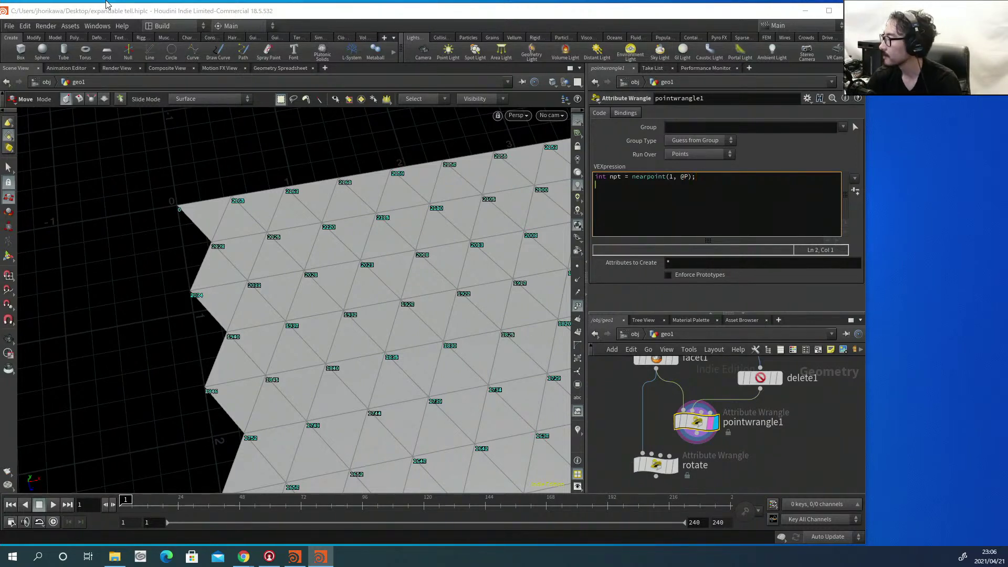
pyautogui.click(614, 177)
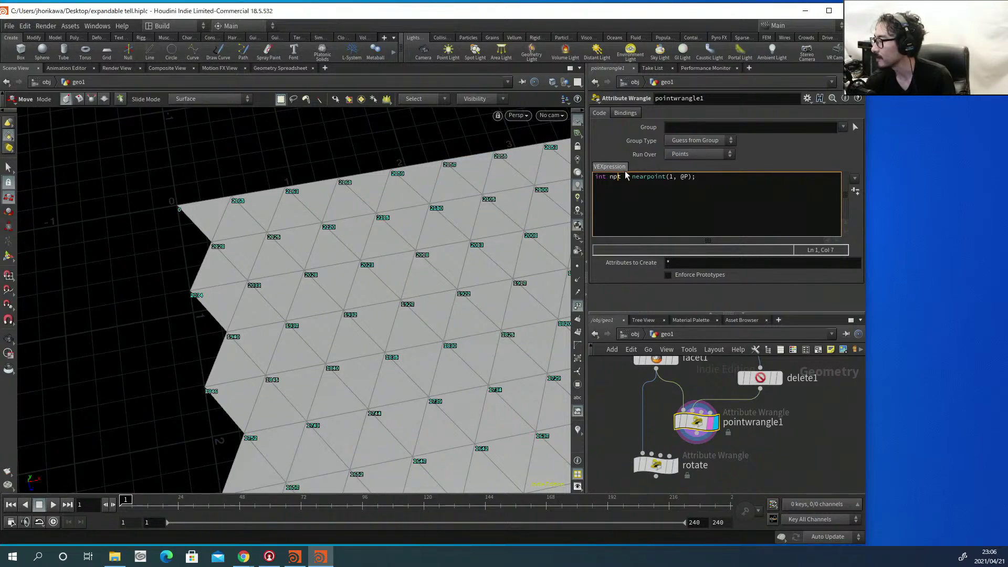
pyautogui.moveTo(622, 177); pyautogui.dragTo(607, 181)
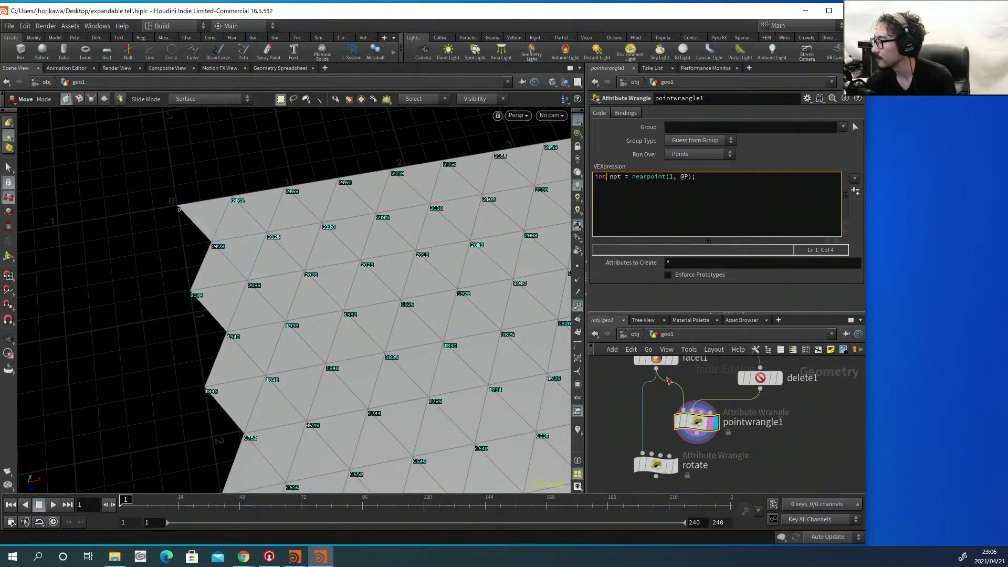
pyautogui.click(652, 362)
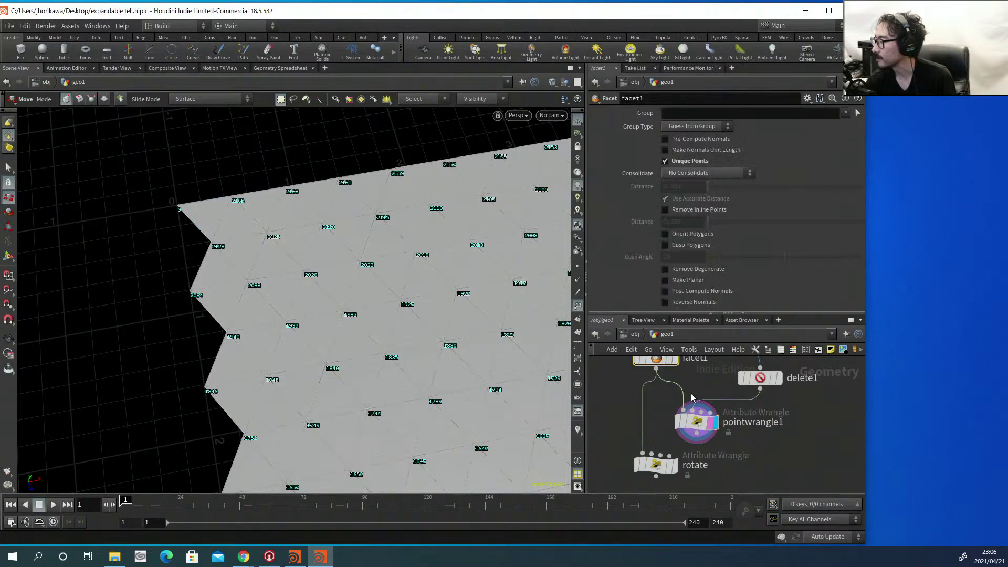
pyautogui.click(697, 421)
pyautogui.click(712, 195)
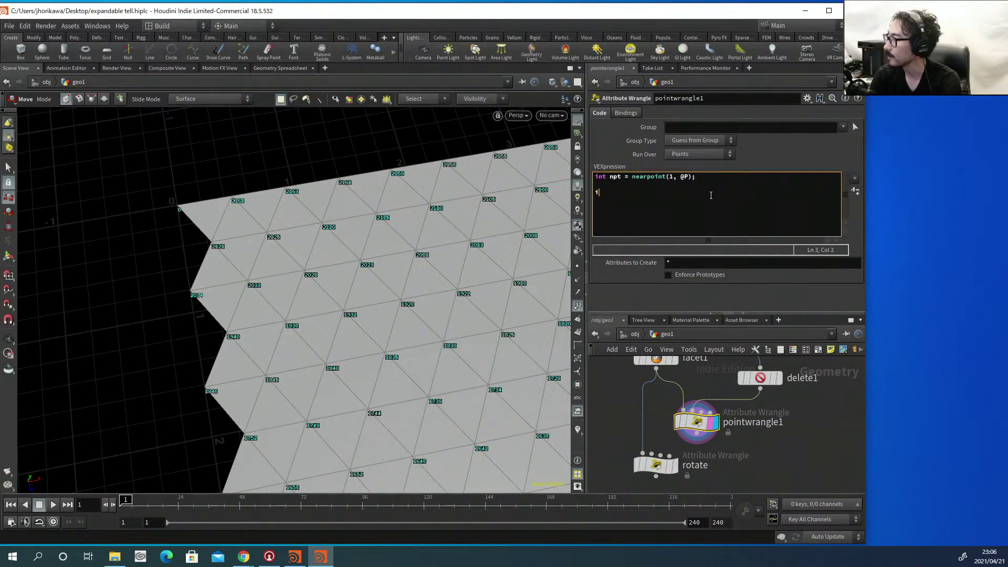
pyautogui.write('i@pt')
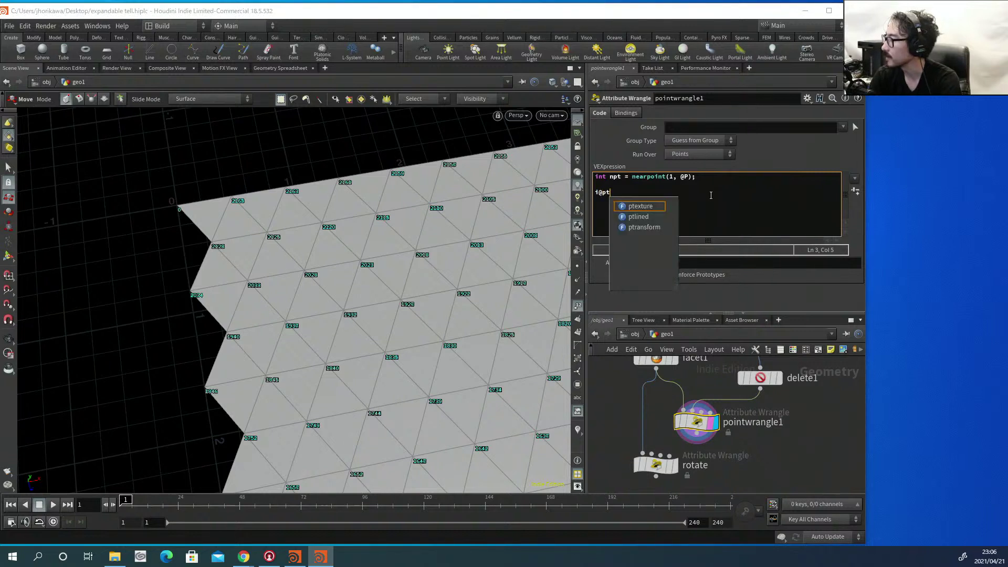
pyautogui.write('index ')
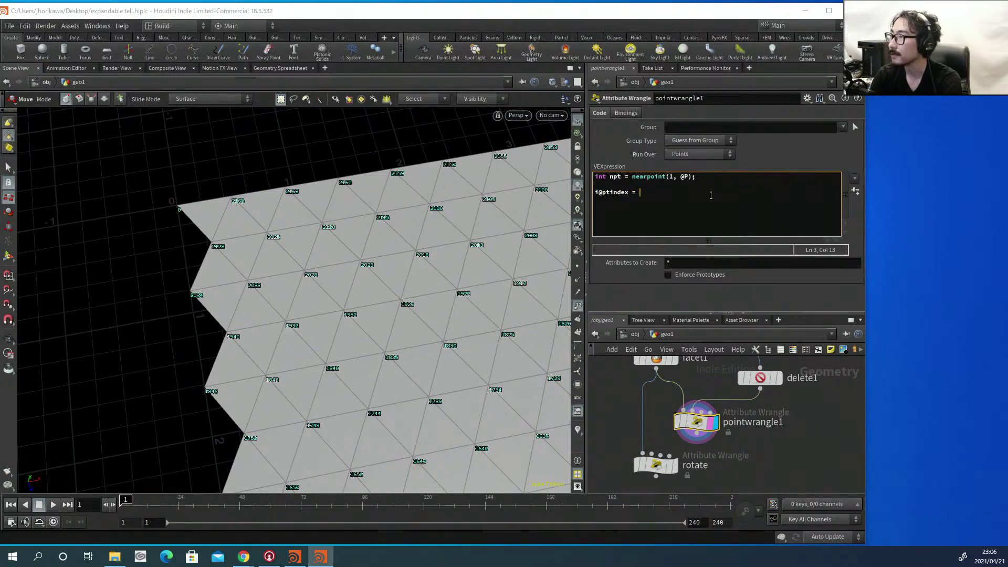
pyautogui.write('= npt;')
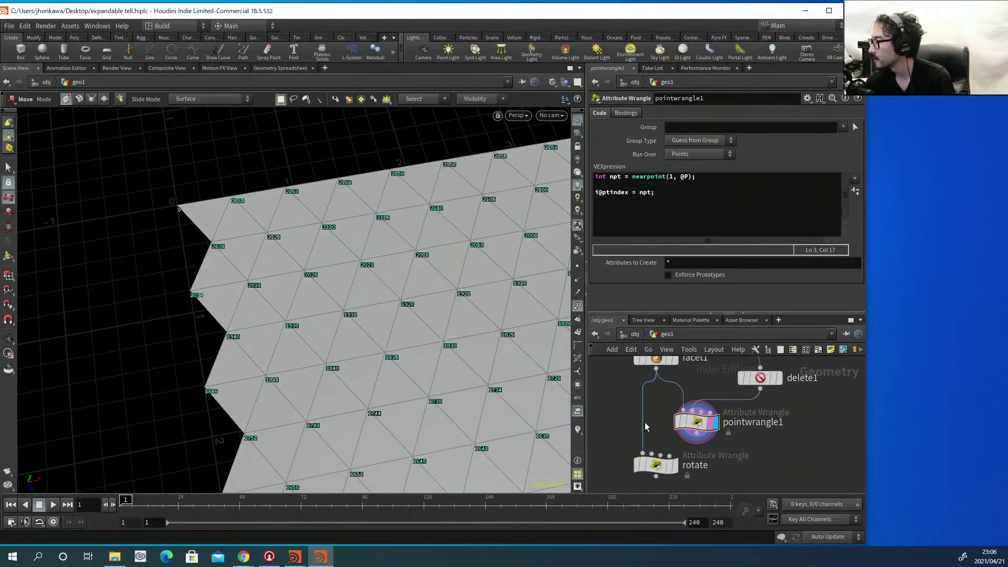
# Shift pointwrangle1 slightly toward facet1's output branch and rename it nearpoint.
pyautogui.moveTo(695, 428)
pyautogui.moveTo(694, 428); pyautogui.dragTo(734, 418)
pyautogui.doubleClick(746, 419)
pyautogui.doubleClick(733, 418)
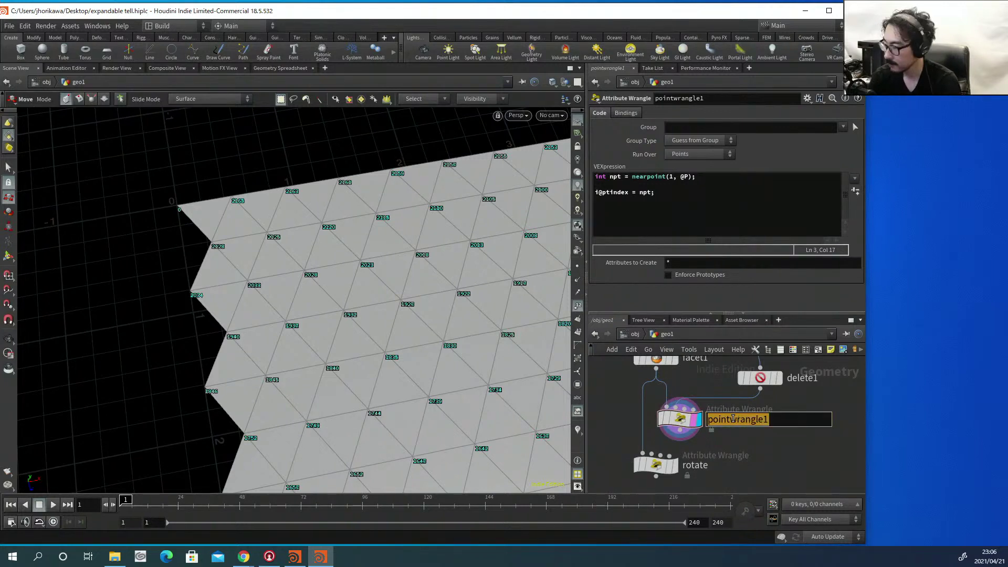
pyautogui.write('nearpoint')
pyautogui.press('Return')
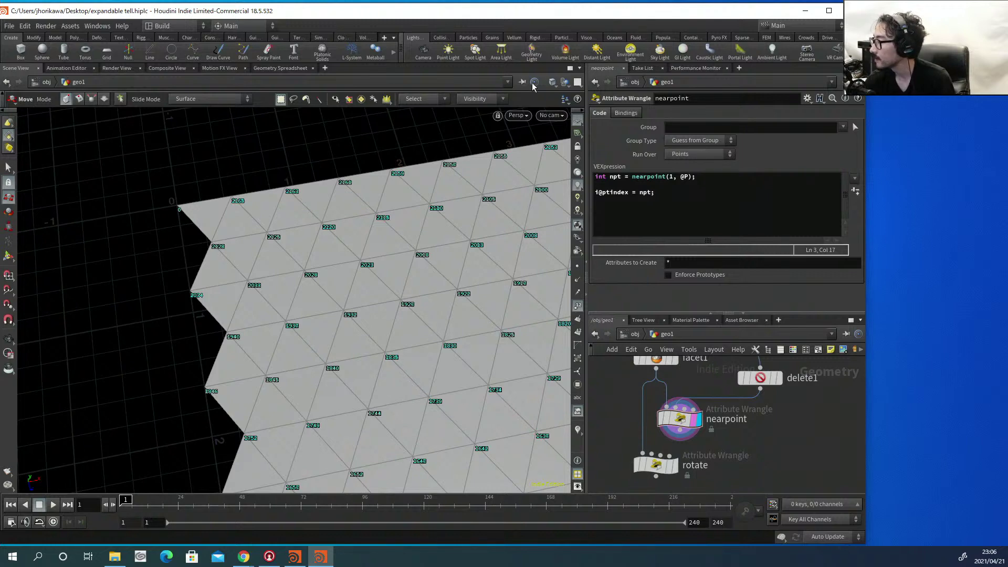
# Examine the nearpoint node's ptindex values in the geometry spreadsheet, sorting the points by ptindex.
pyautogui.click(287, 68)
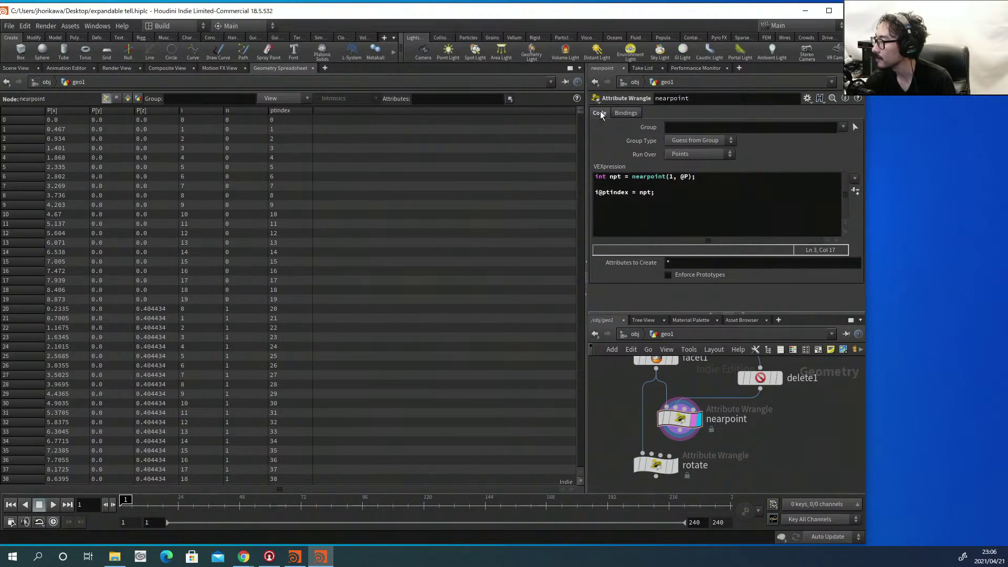
pyautogui.moveTo(581, 111); pyautogui.dragTo(582, 405)
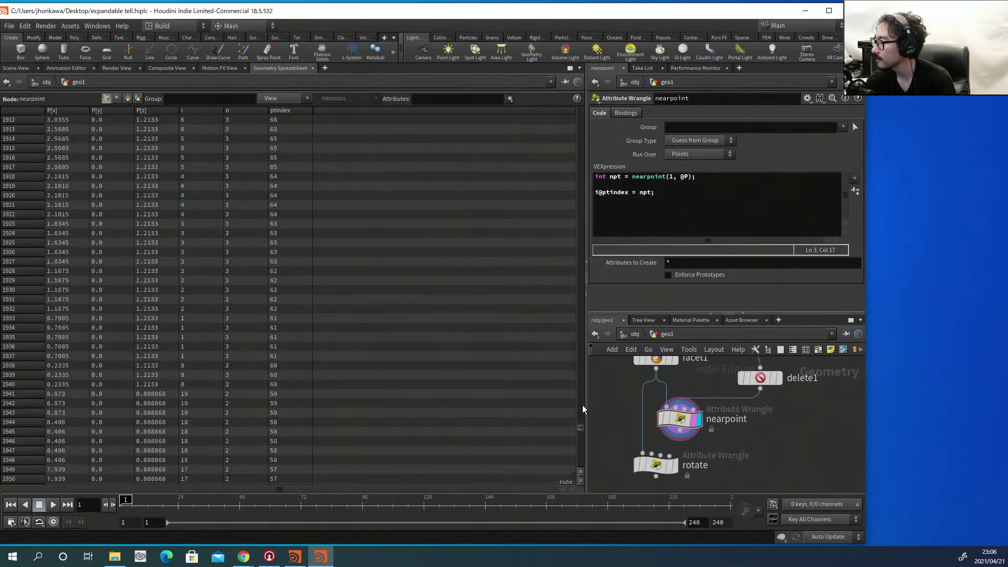
pyautogui.click(289, 110)
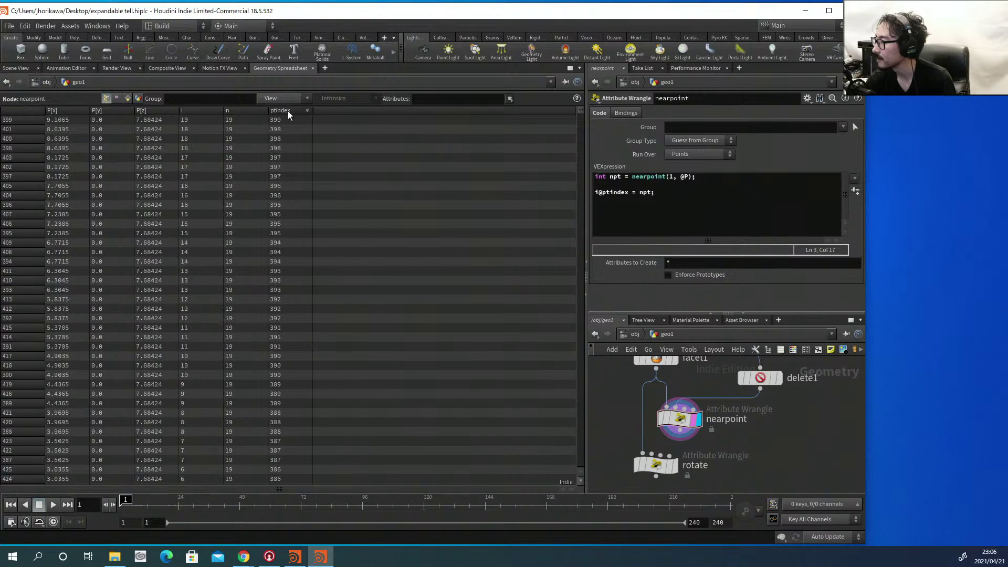
pyautogui.click(20, 68)
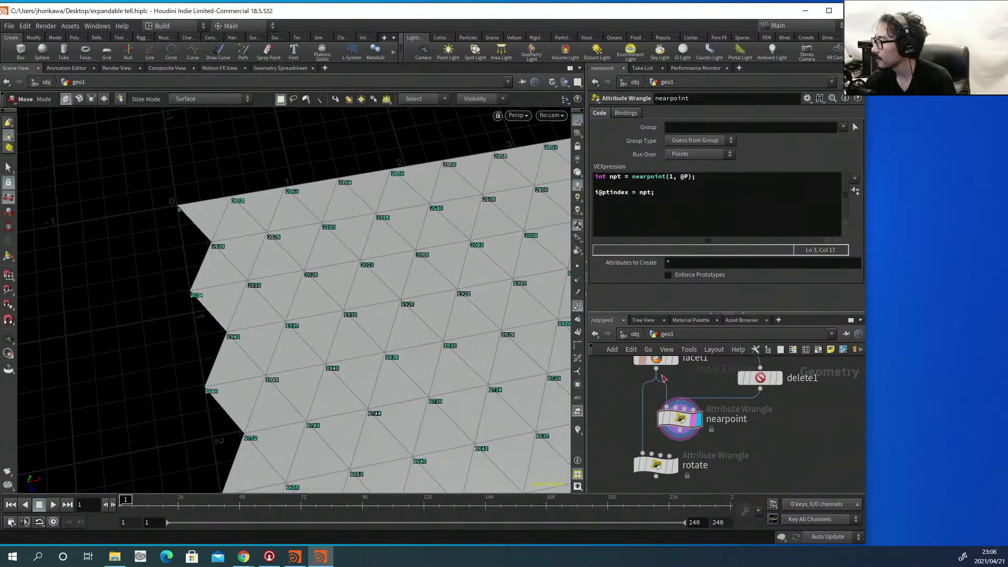
# Remove the delete1 node so triangle_grid feeds nearpoint's second input directly, and check the ptindex values in the spreadsheet.
pyautogui.moveTo(676, 434); pyautogui.dragTo(636, 481, button='middle')
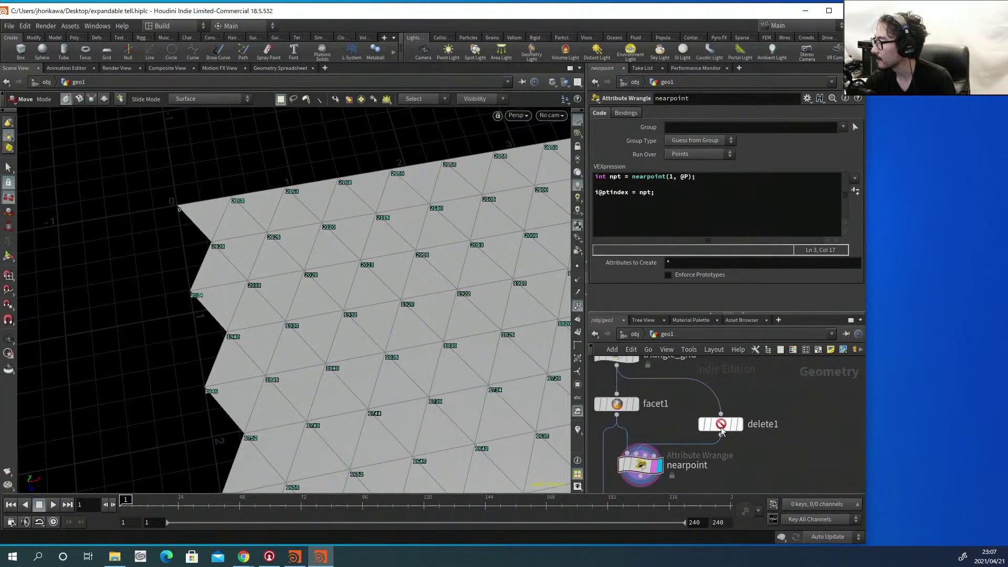
pyautogui.moveTo(640, 465); pyautogui.dragTo(675, 461)
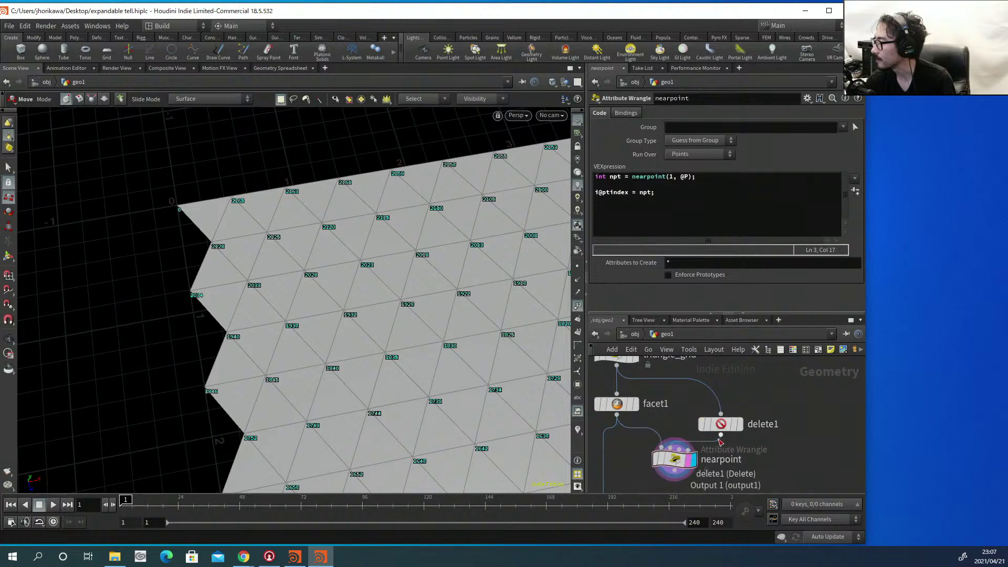
pyautogui.click(720, 426)
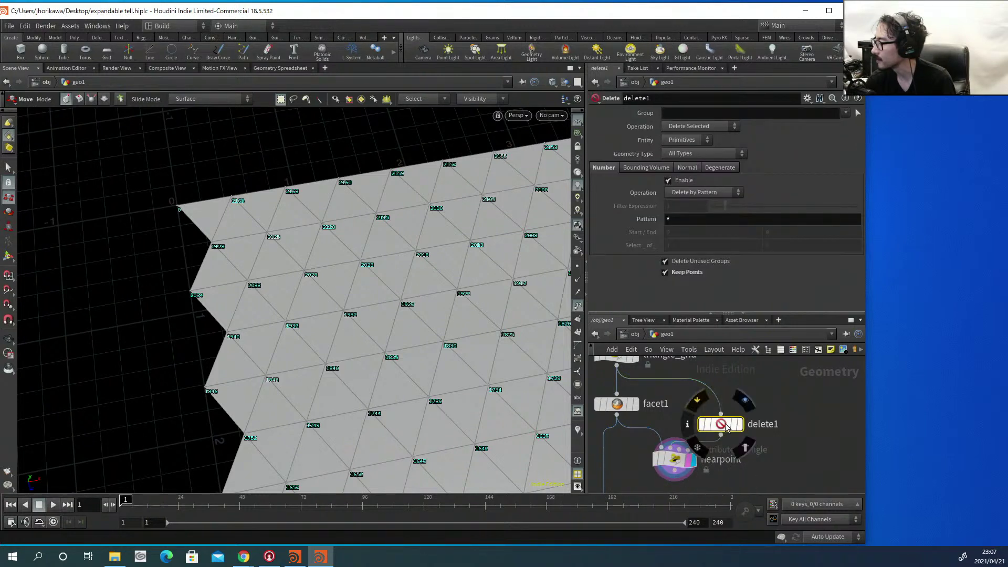
pyautogui.hotkey('ctrl', 'x')
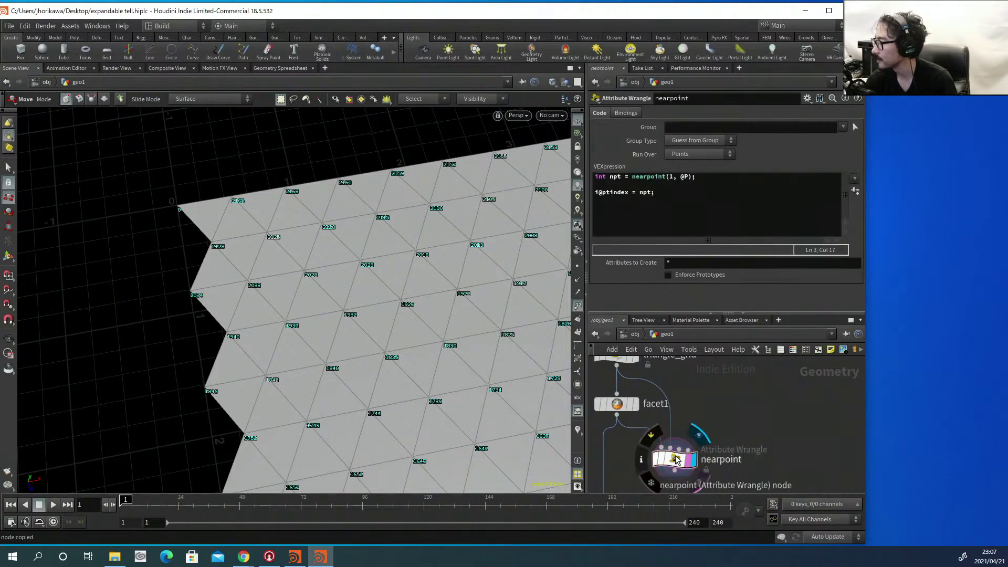
pyautogui.click(266, 69)
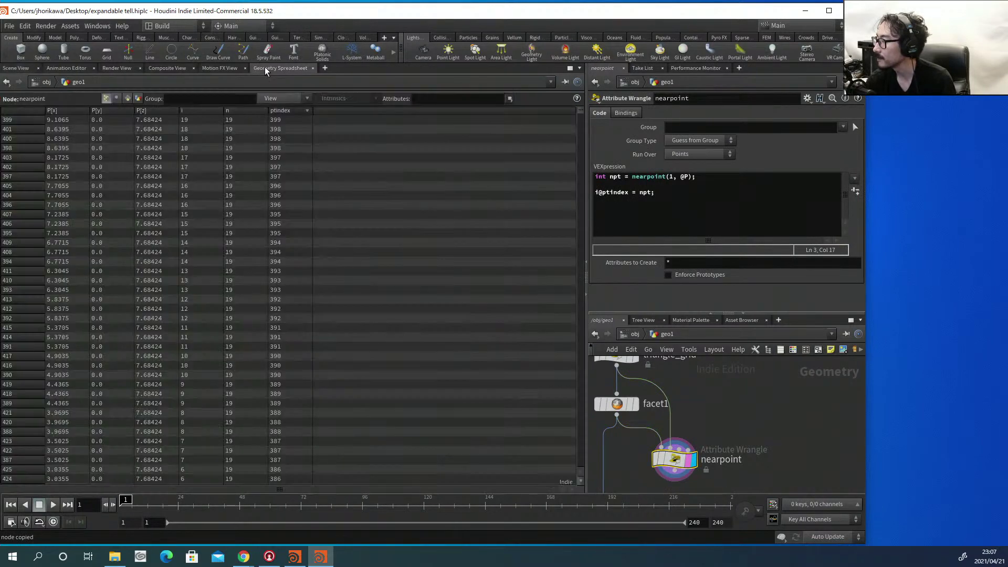
pyautogui.click(24, 70)
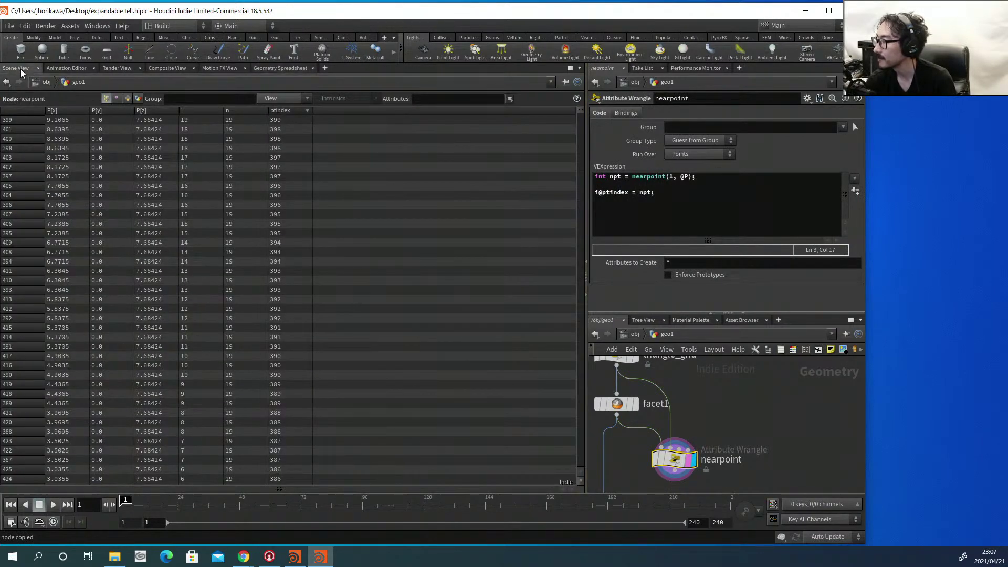
# Connect nearpoint's output to rotate's first input, display the rotate node, and turn off the viewport's point numbers.
pyautogui.moveTo(822, 445); pyautogui.dragTo(806, 383, button='middle')
pyautogui.moveTo(666, 433); pyautogui.dragTo(723, 420, button='middle')
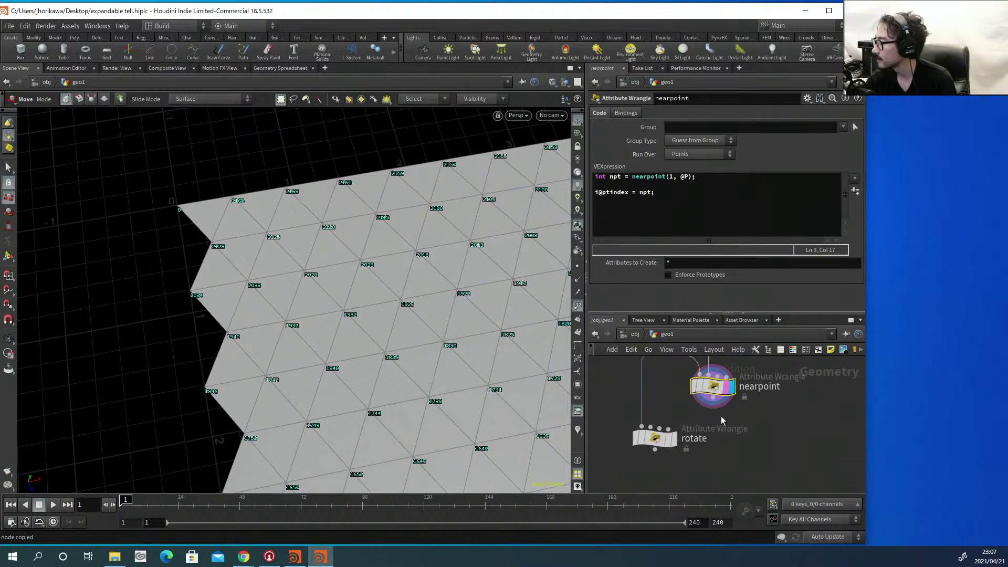
pyautogui.moveTo(715, 401); pyautogui.dragTo(643, 426)
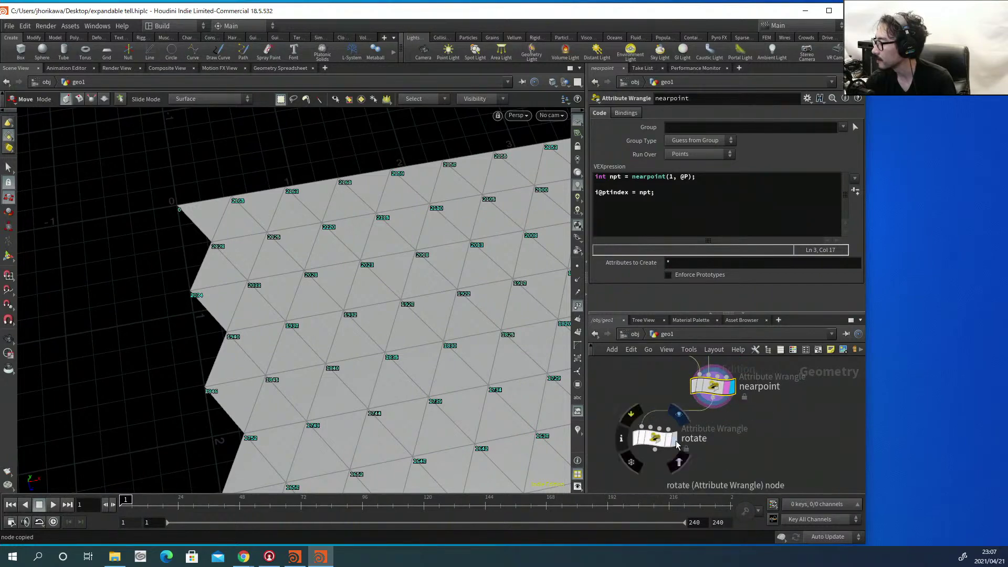
pyautogui.click(672, 439)
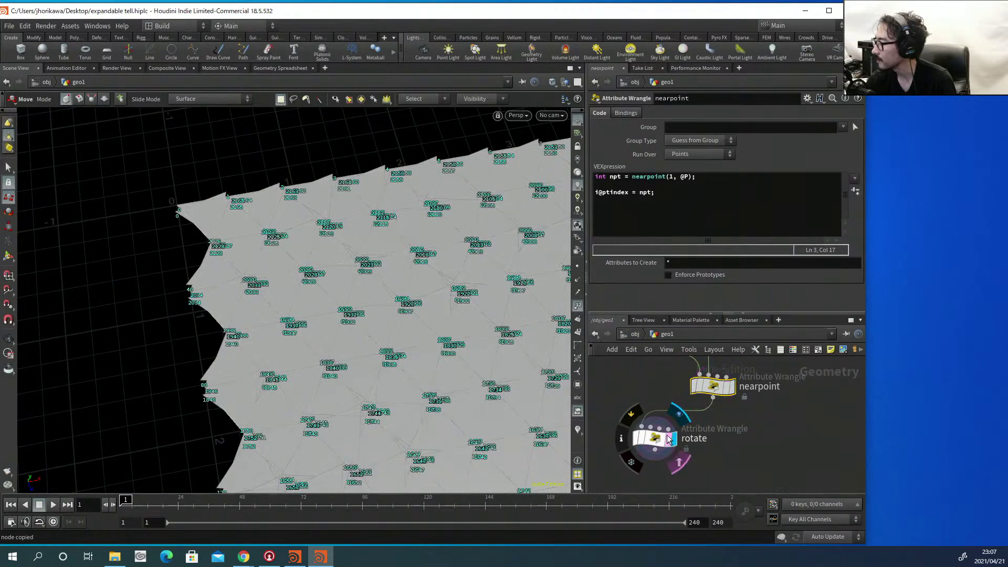
pyautogui.click(577, 307)
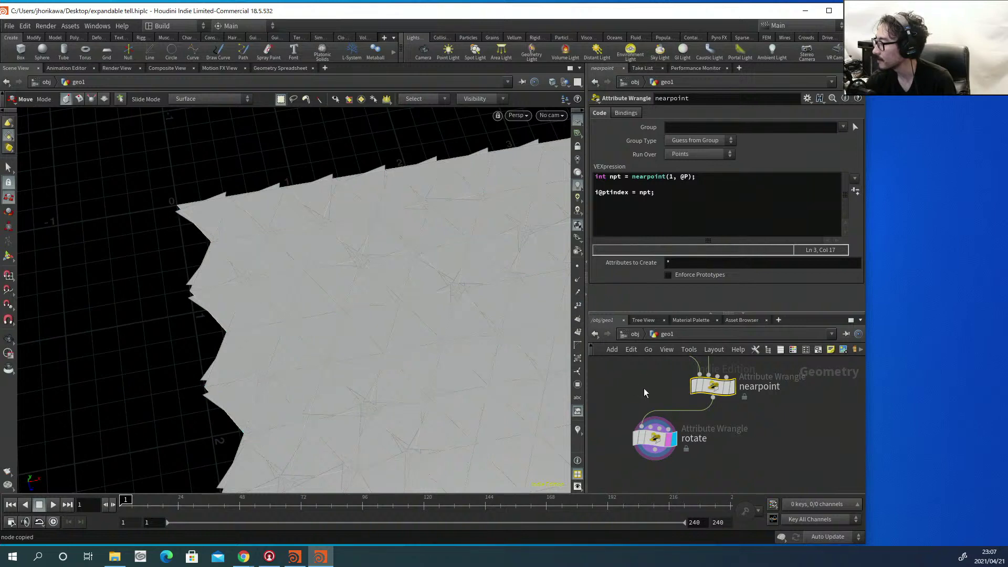
# Save the scene and reopen expandable tell.hiplc from the recent files to refresh the viewport.
pyautogui.hotkey('ctrl', 's')
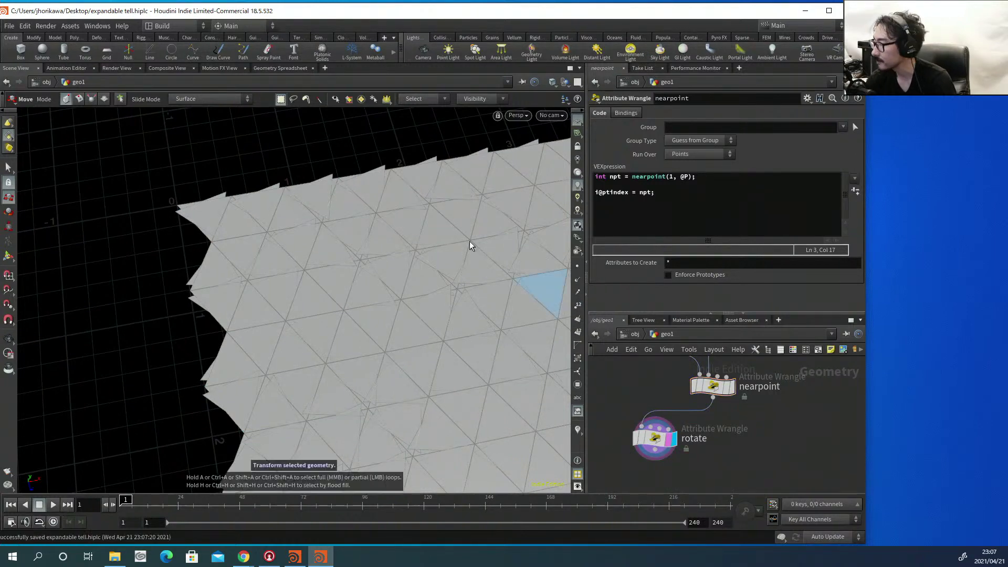
pyautogui.click(13, 28)
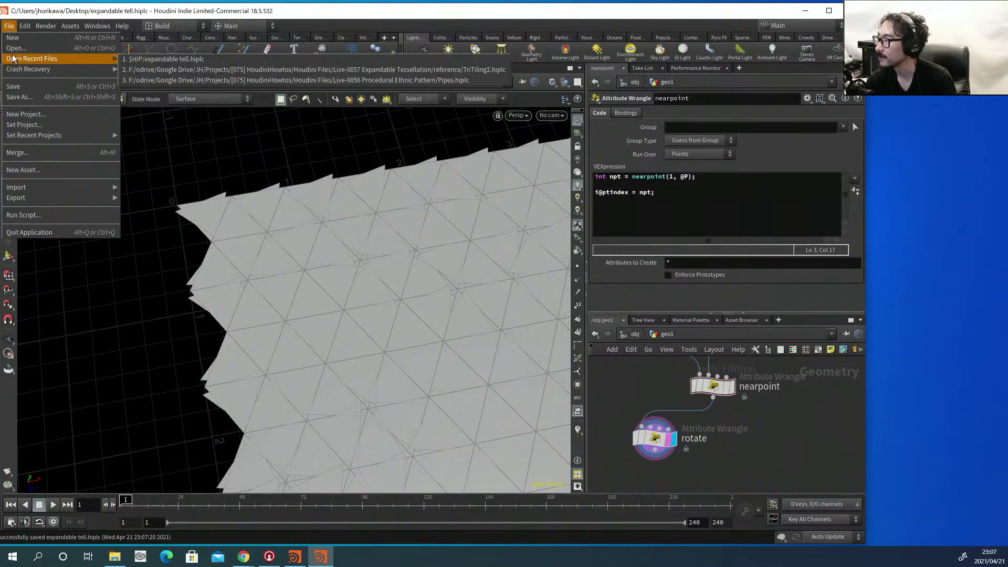
pyautogui.moveTo(109, 58)
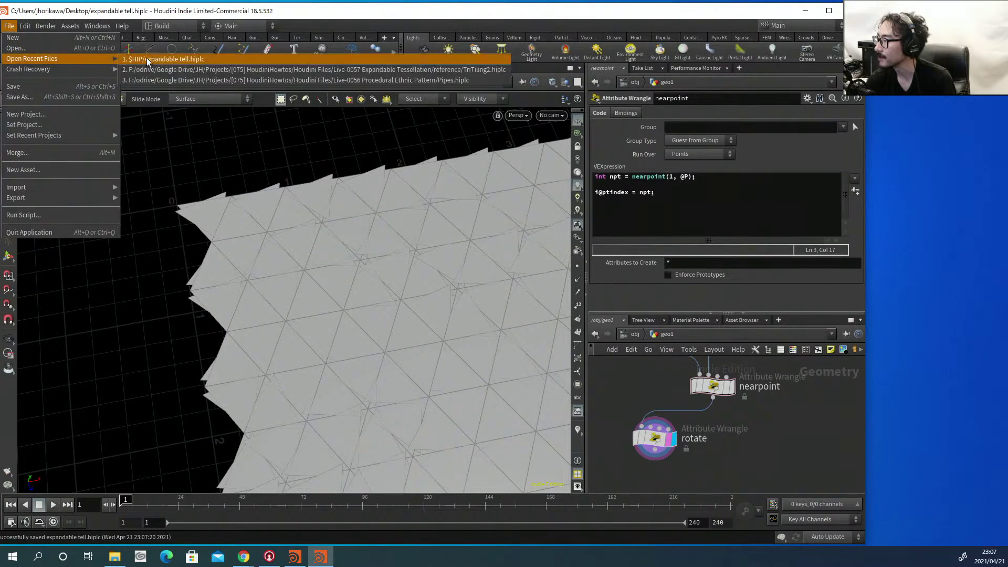
pyautogui.click(147, 59)
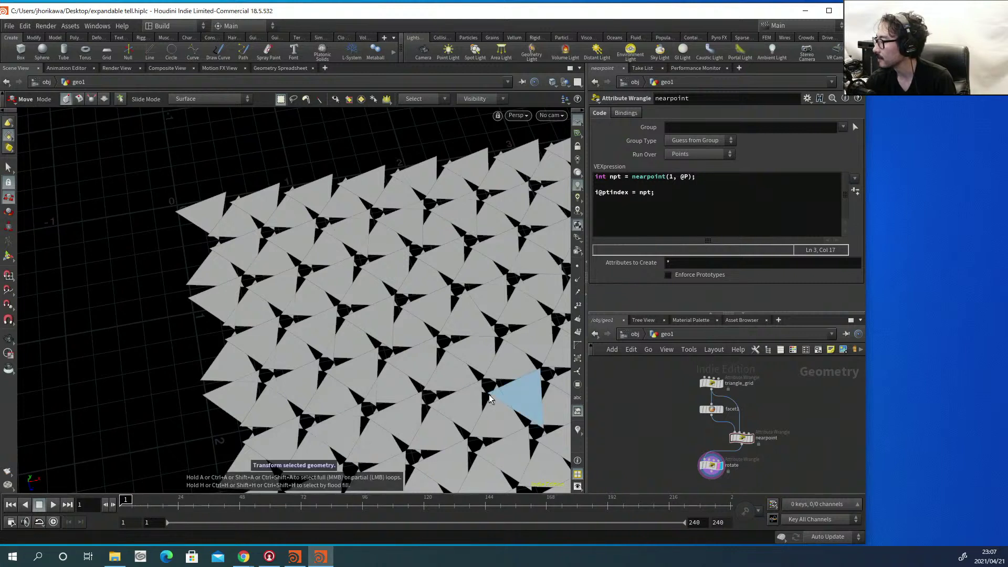
pyautogui.scroll(-1, 672, 435)
pyautogui.moveTo(672, 435); pyautogui.dragTo(609, 375, button='middle')
pyautogui.scroll(2, 615, 378)
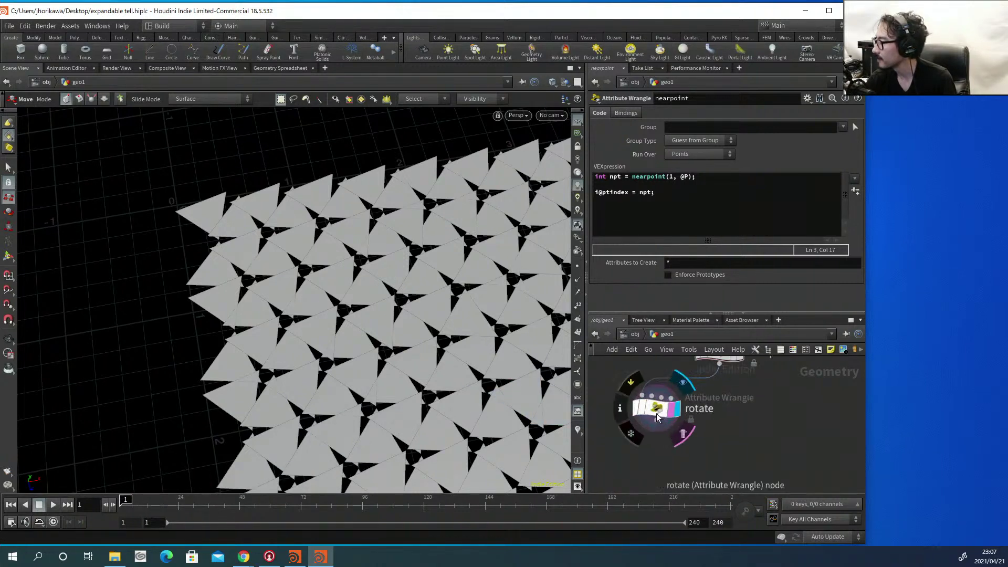
pyautogui.moveTo(648, 401); pyautogui.dragTo(607, 353)
pyautogui.press('Tab')
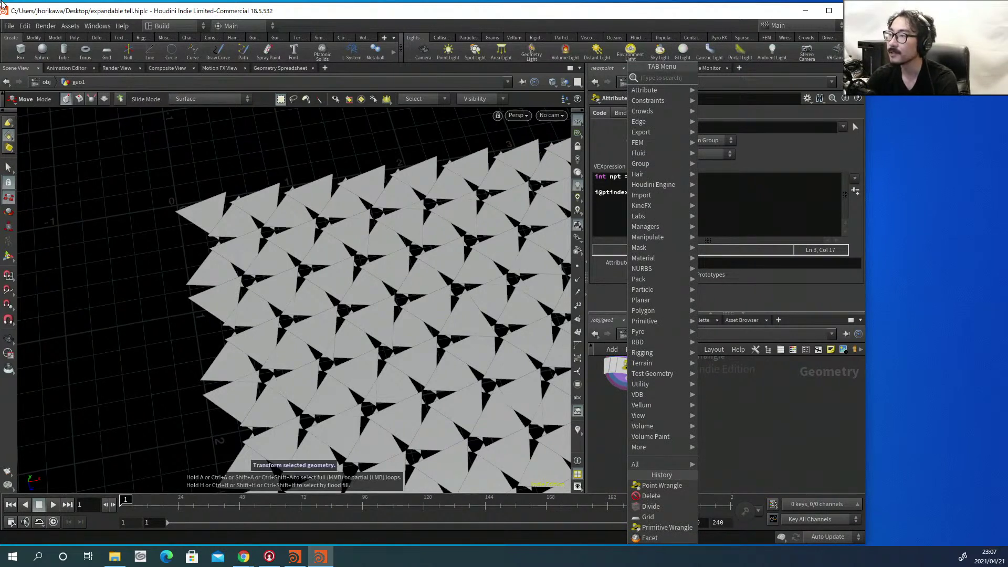
pyautogui.hotkey('alt', 'Tab')
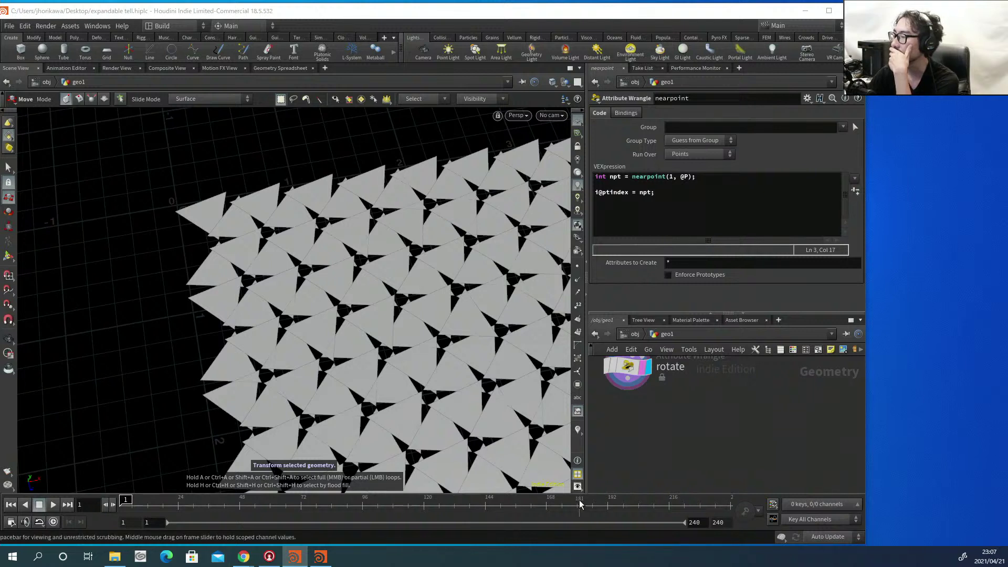
pyautogui.click(659, 421)
# Add a Point Wrangle below the rotate node.
pyautogui.moveTo(652, 410); pyautogui.dragTo(650, 445, button='middle')
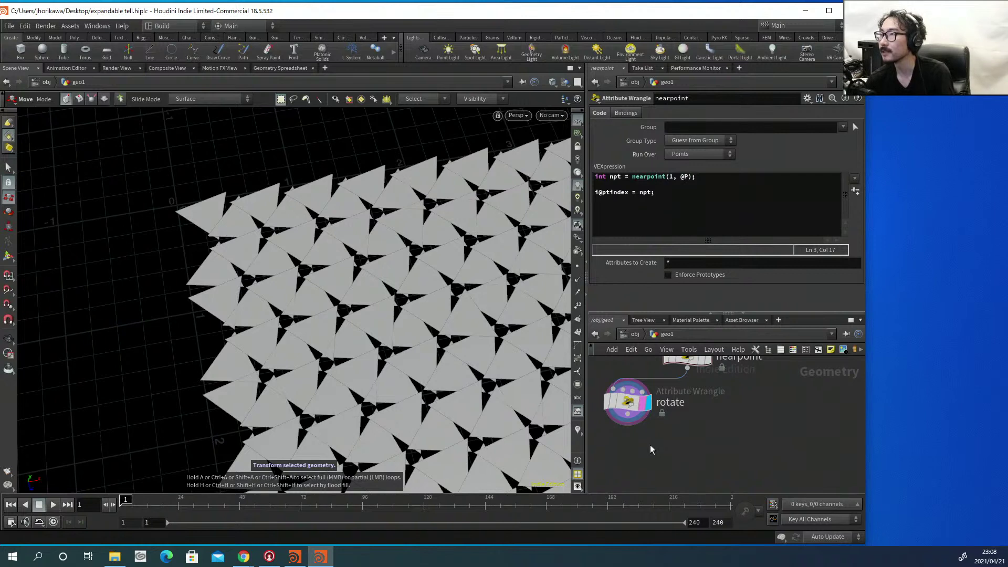
pyautogui.press('Tab')
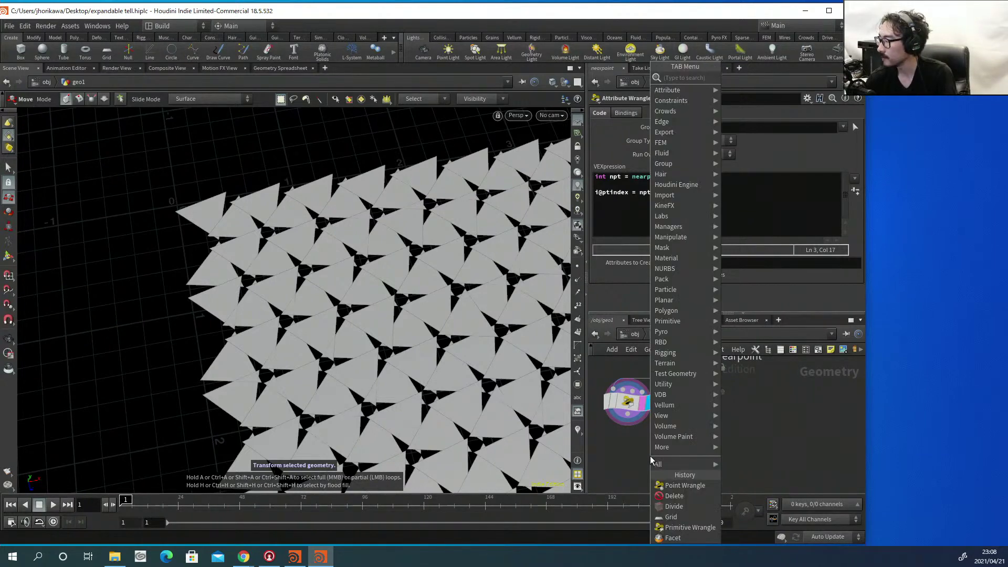
pyautogui.write('point wran')
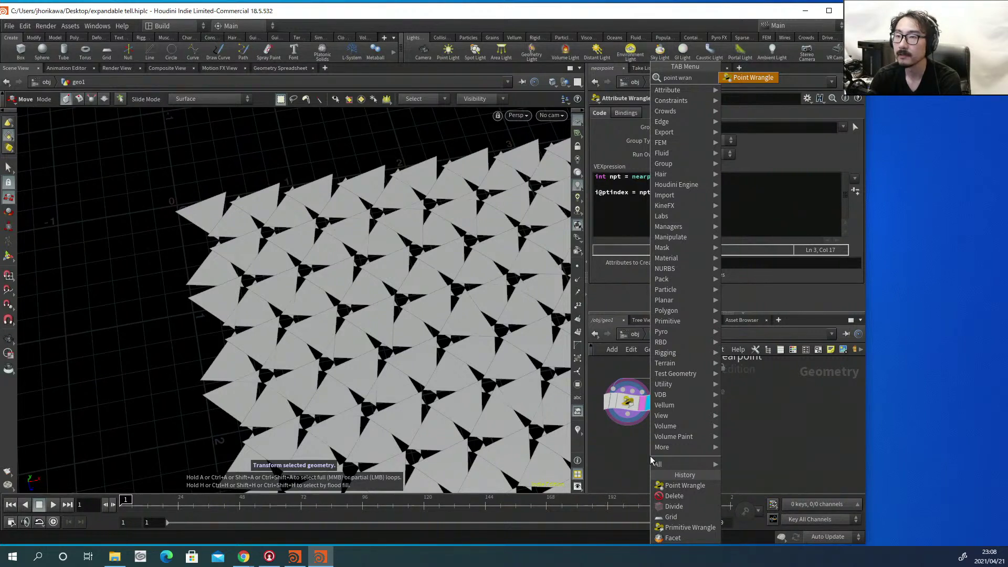
# Add a Point Wrangle node below the rotate node and dismiss the fatal error dialog.
pyautogui.press('Return')
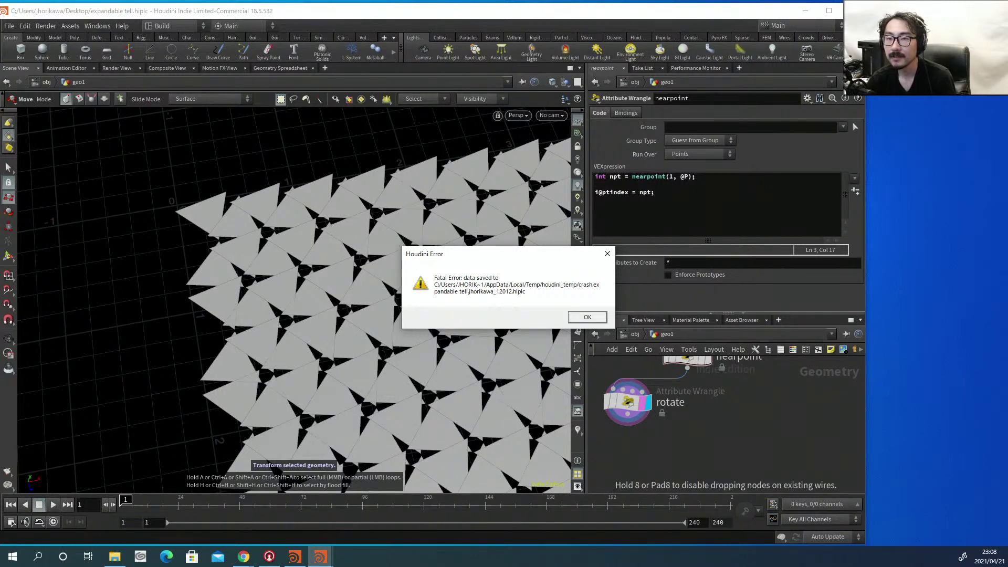
pyautogui.hotkey('alt', 'Tab')
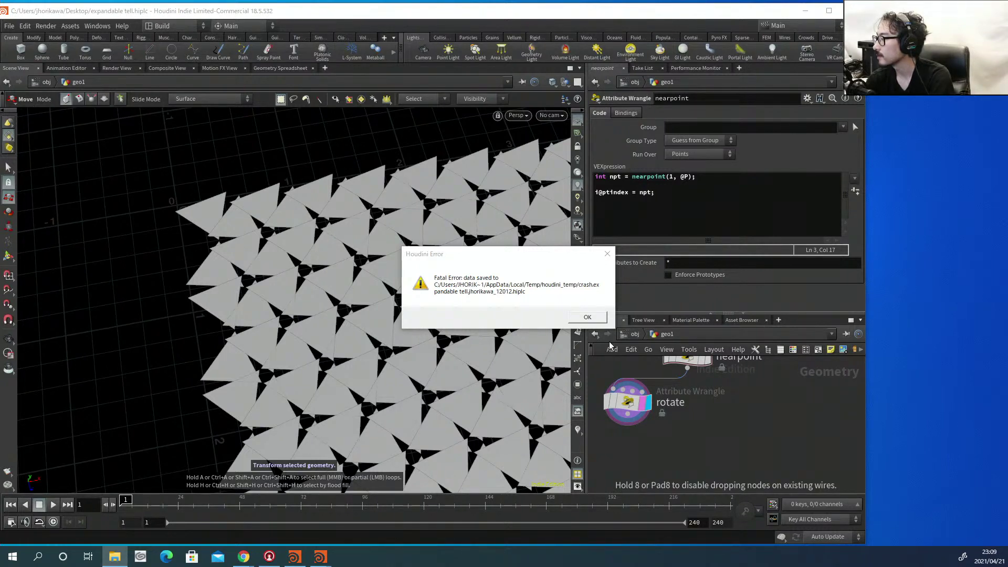
pyautogui.click(588, 317)
pyautogui.click(588, 317)
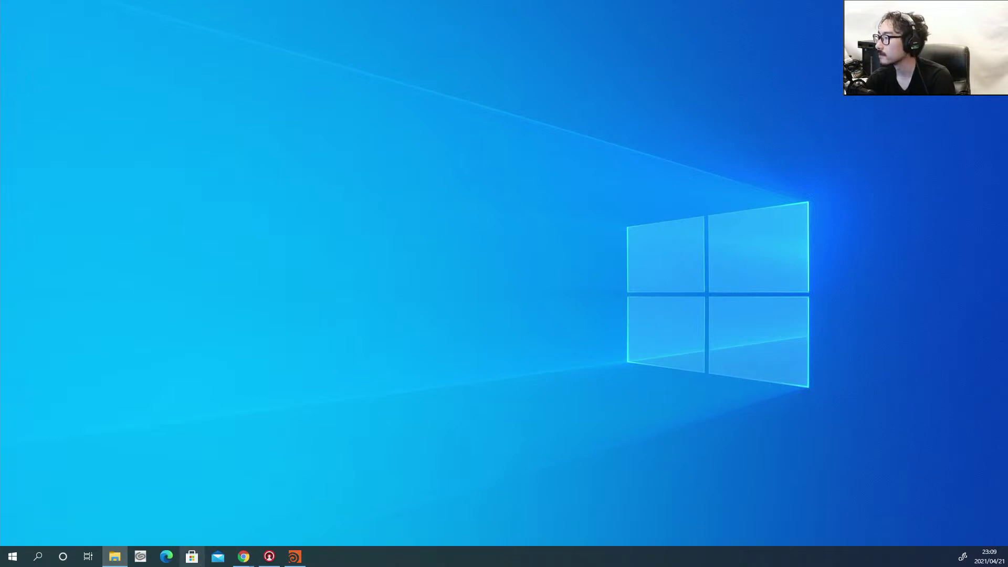
# Paste the recovered crash file onto the desktop and rename it tessellation1.hiplc.
pyautogui.rightClick(453, 285)
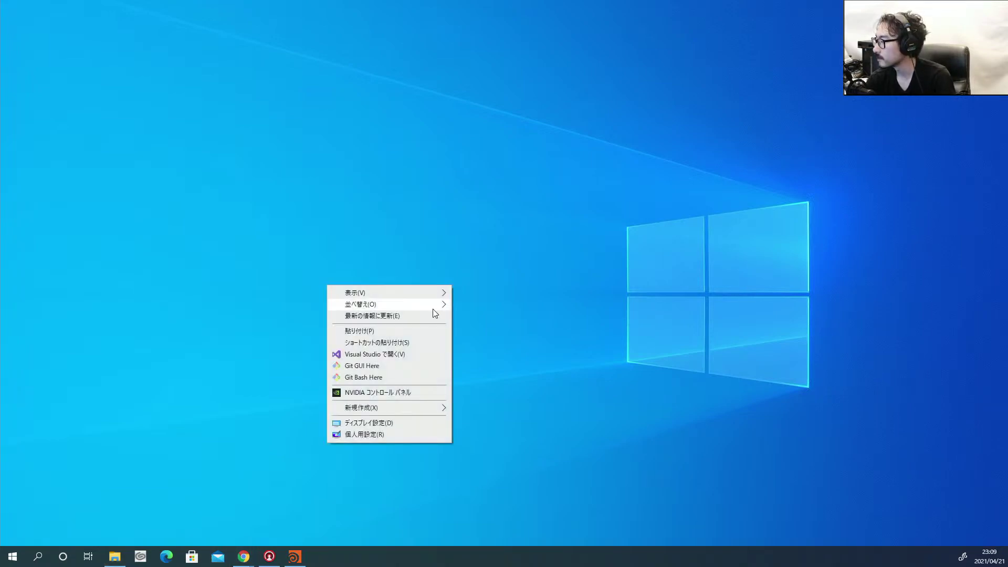
pyautogui.click(433, 335)
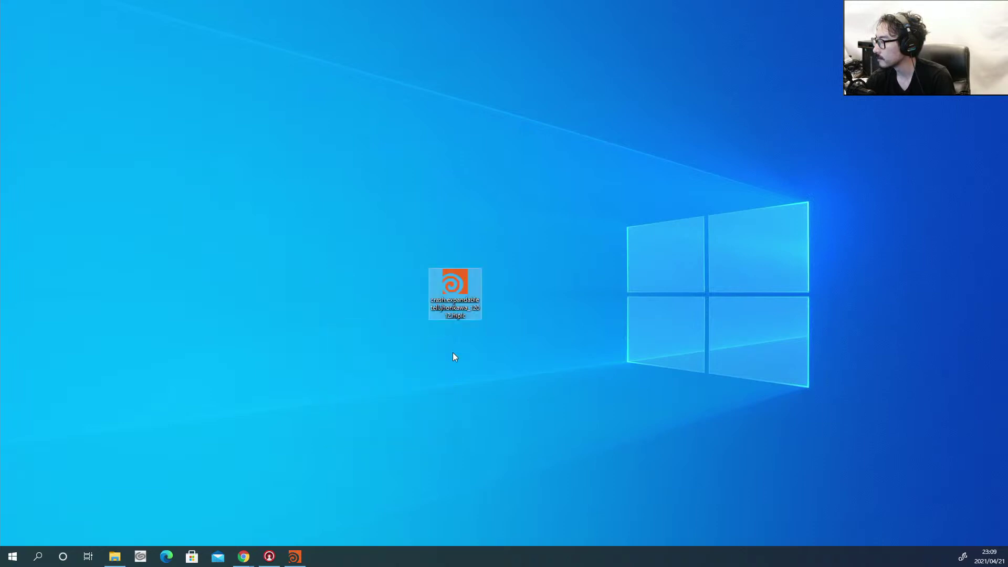
pyautogui.click(471, 305)
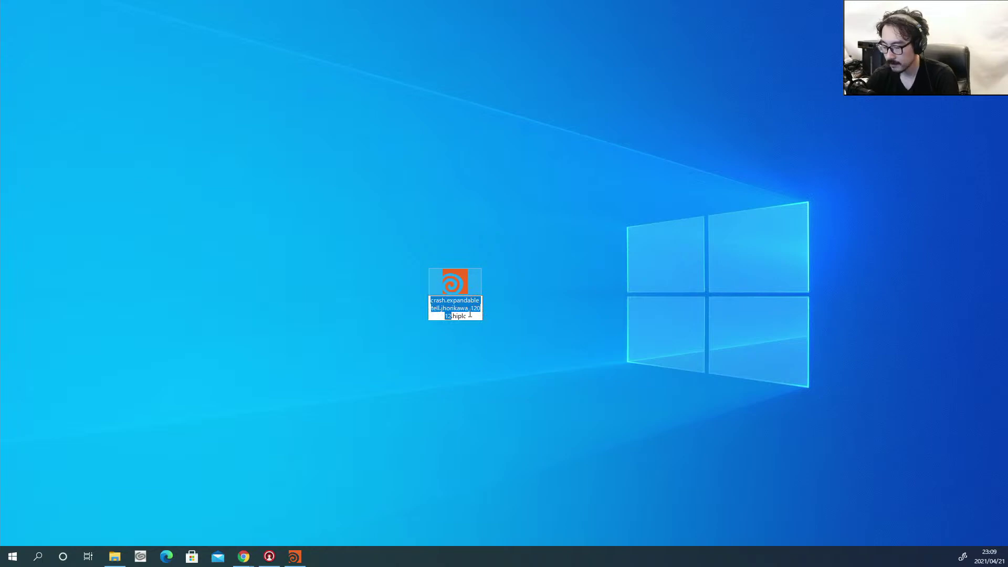
pyautogui.write('tesse')
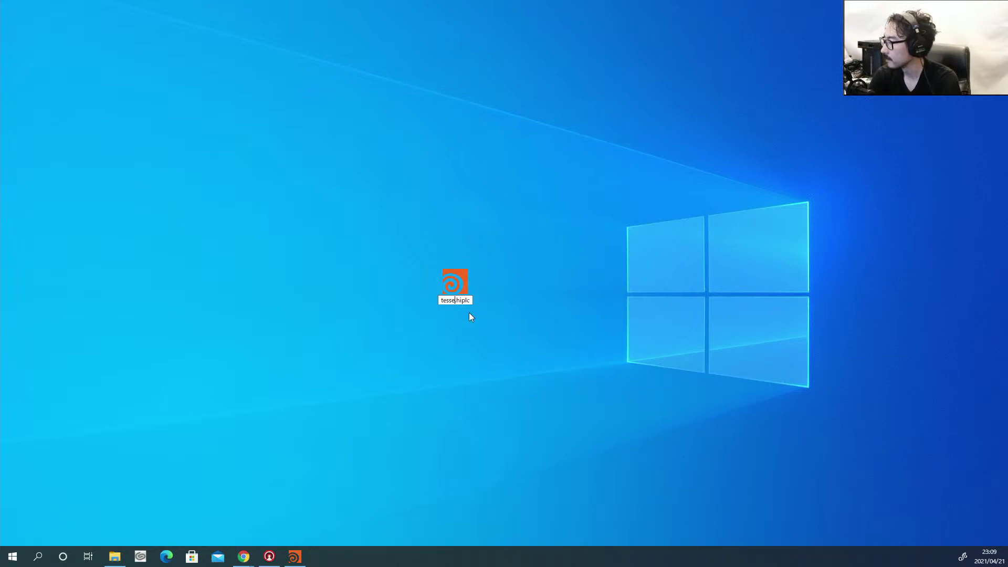
pyautogui.write('llation1')
pyautogui.press('Return')
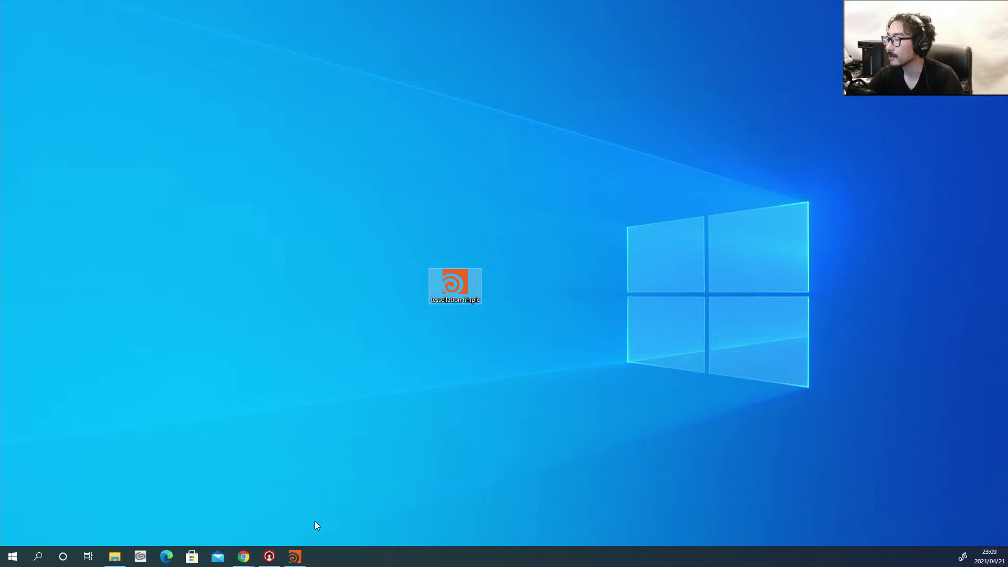
# Open tessellation1.hiplc in Houdini with an enlarged window and save the scene.
pyautogui.moveTo(299, 561)
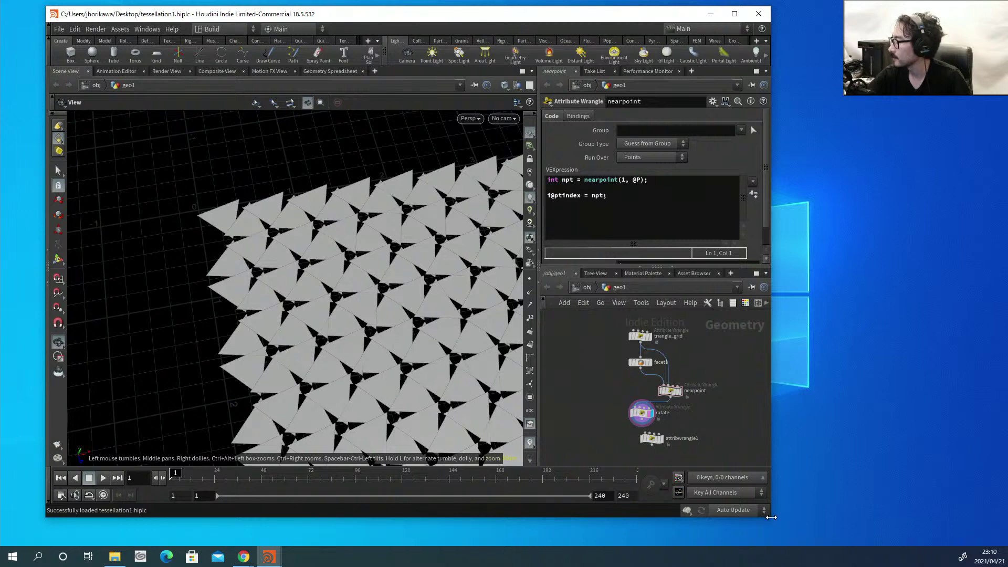
pyautogui.moveTo(771, 517); pyautogui.dragTo(948, 537)
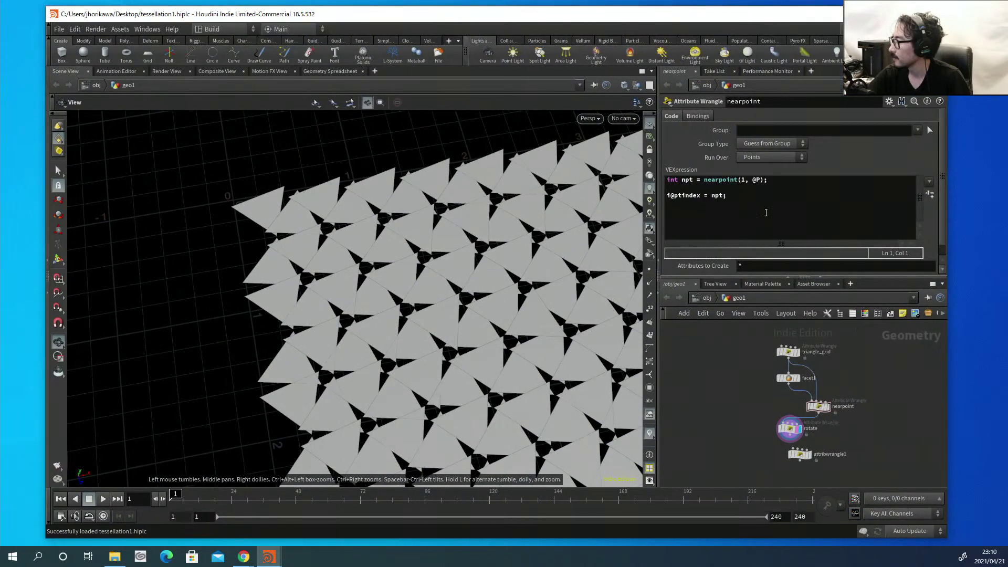
pyautogui.moveTo(706, 20); pyautogui.dragTo(645, 19)
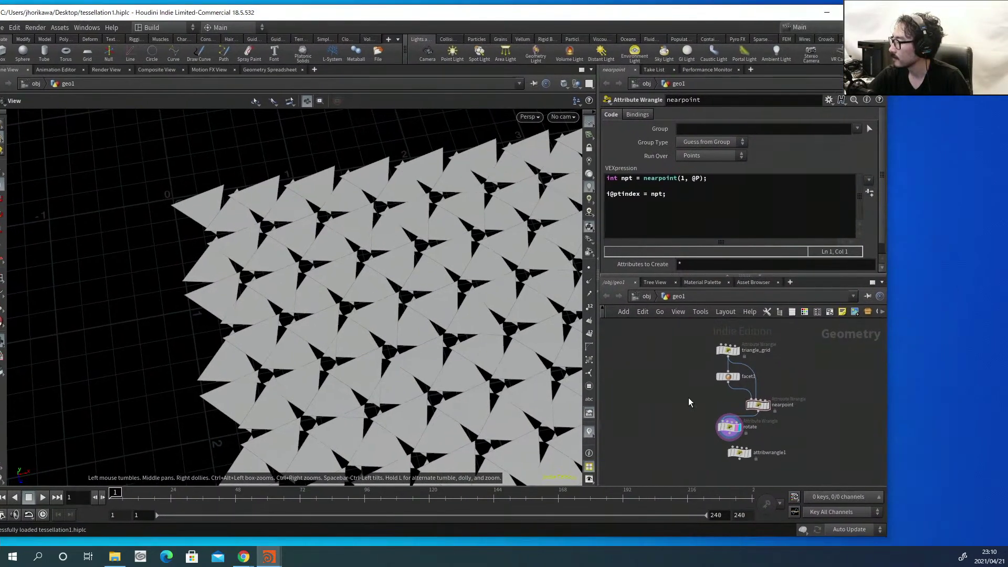
pyautogui.hotkey('ctrl', 's')
# Place the attribwrangle1 node beneath the rotate node and connect rotate's output to its first input.
pyautogui.scroll(3, 679, 367)
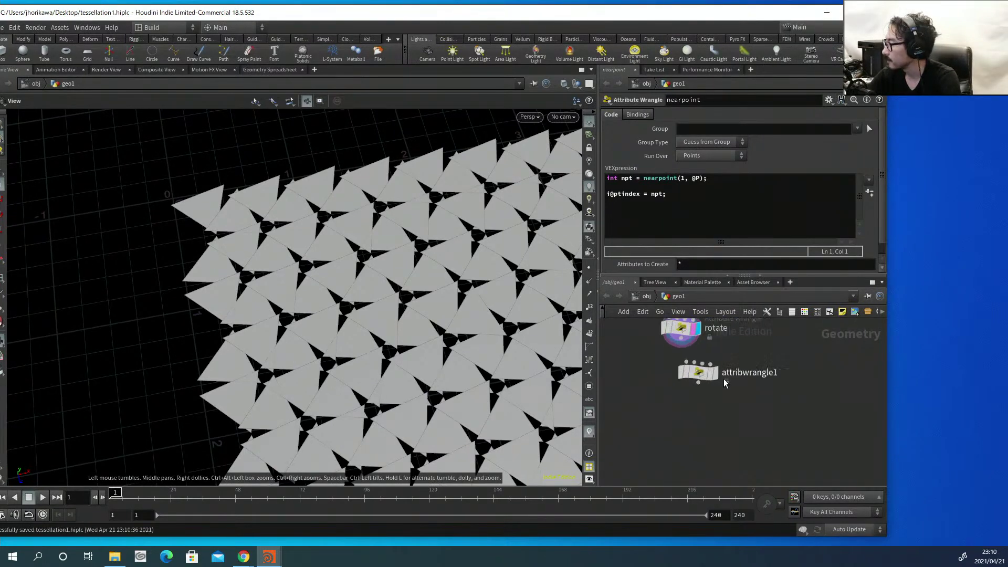
pyautogui.moveTo(712, 376); pyautogui.dragTo(694, 394)
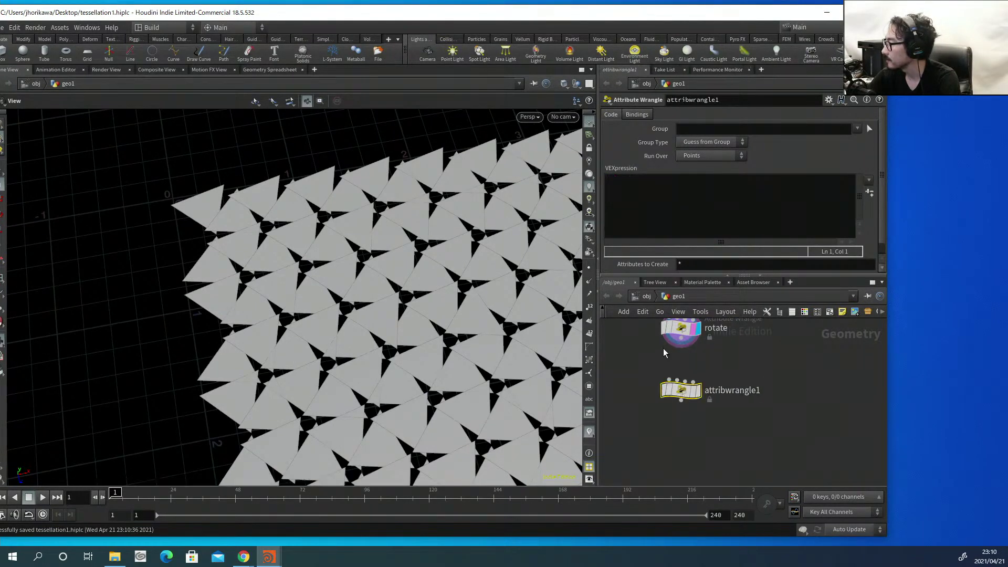
pyautogui.moveTo(682, 345); pyautogui.dragTo(686, 437)
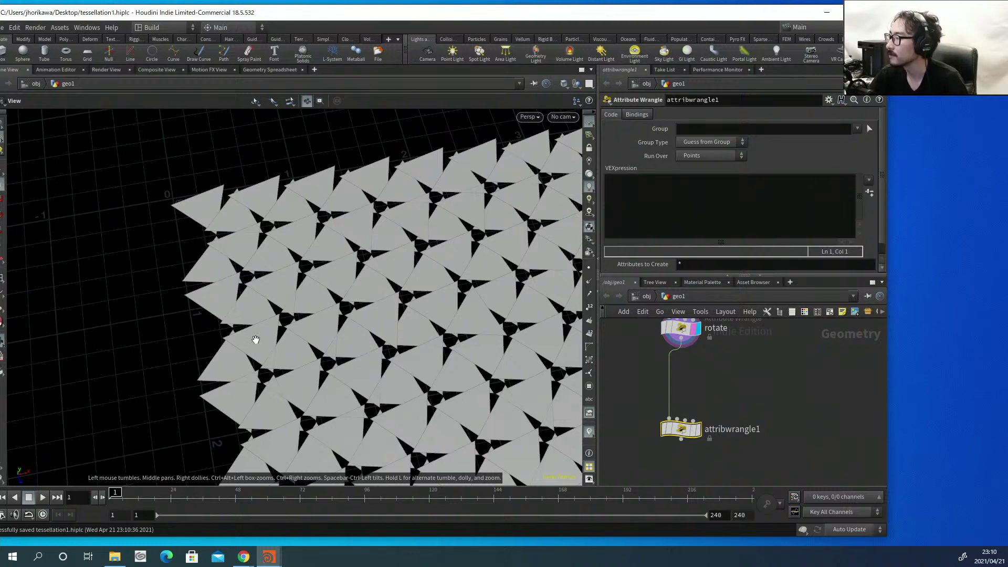
# Move triangle primitive 1 by about 0.082 in X and 0.047 in Z, and display the resulting Edit node.
pyautogui.moveTo(194, 232); pyautogui.dragTo(255, 247, button='right')
pyautogui.moveTo(255, 248)
pyautogui.mouseDown()
pyautogui.moveTo(236, 261)
pyautogui.moveTo(235, 284)
pyautogui.moveTo(250, 252)
pyautogui.mouseUp()
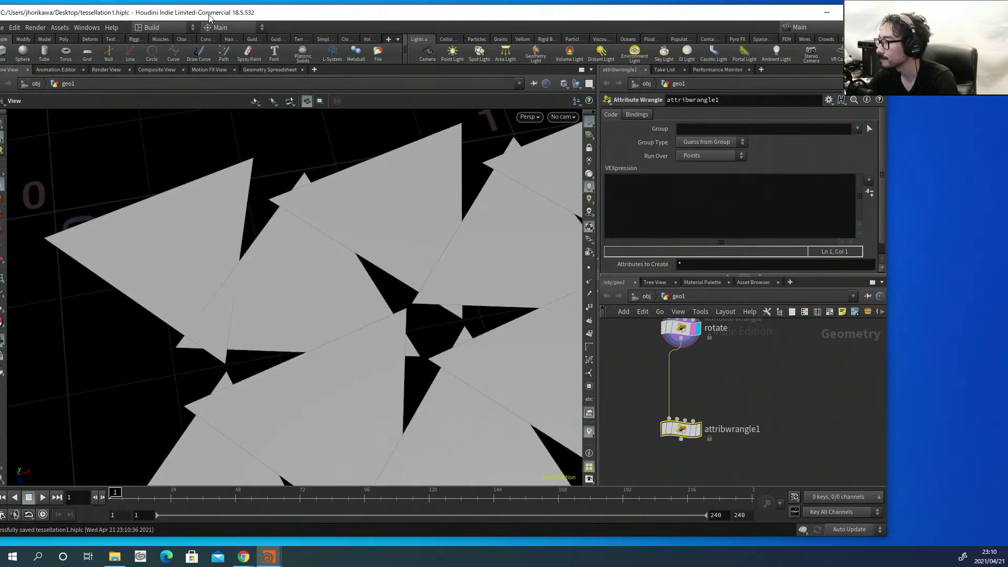
pyautogui.moveTo(208, 17); pyautogui.dragTo(223, 18)
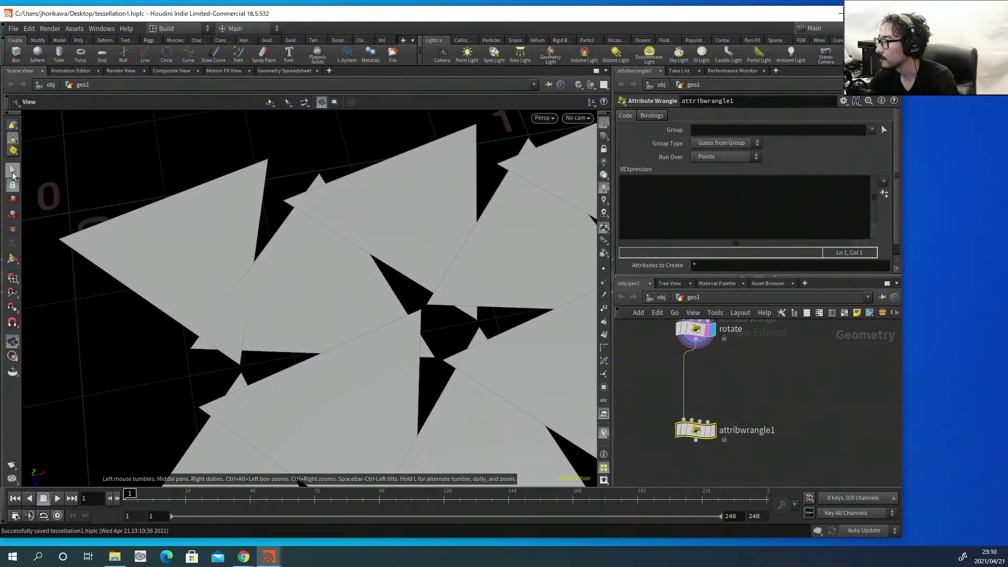
pyautogui.click(13, 172)
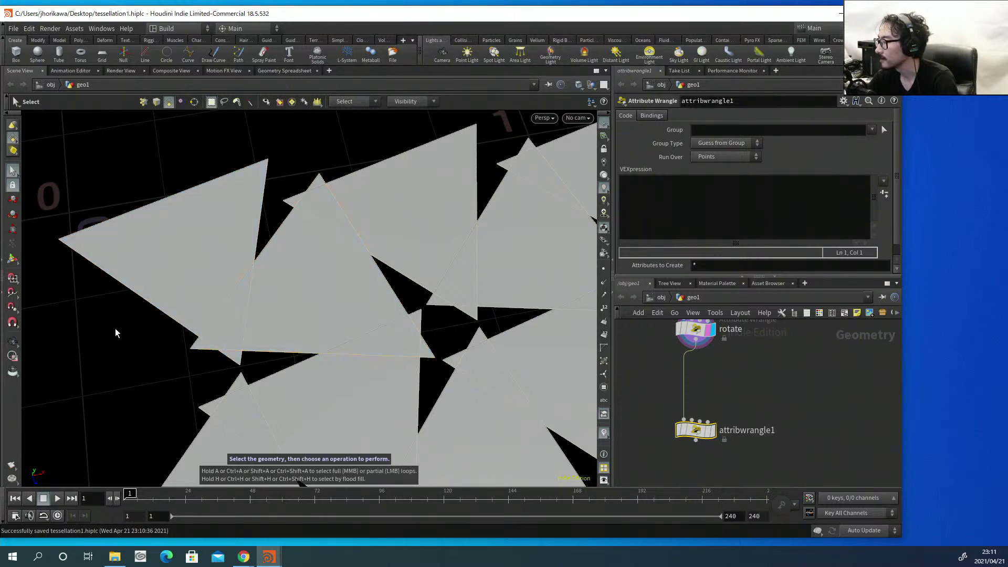
pyautogui.click(12, 200)
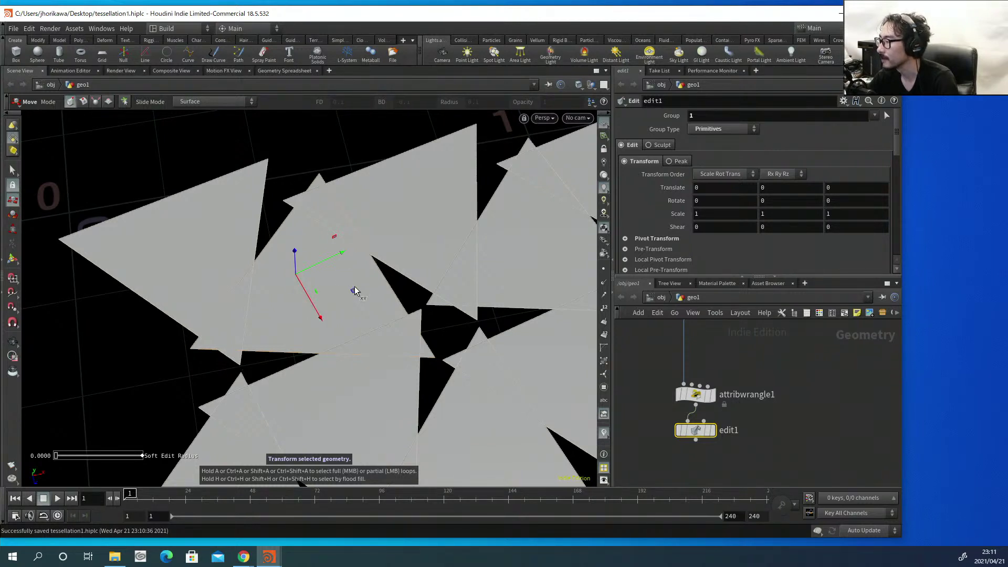
pyautogui.moveTo(353, 290); pyautogui.dragTo(406, 310)
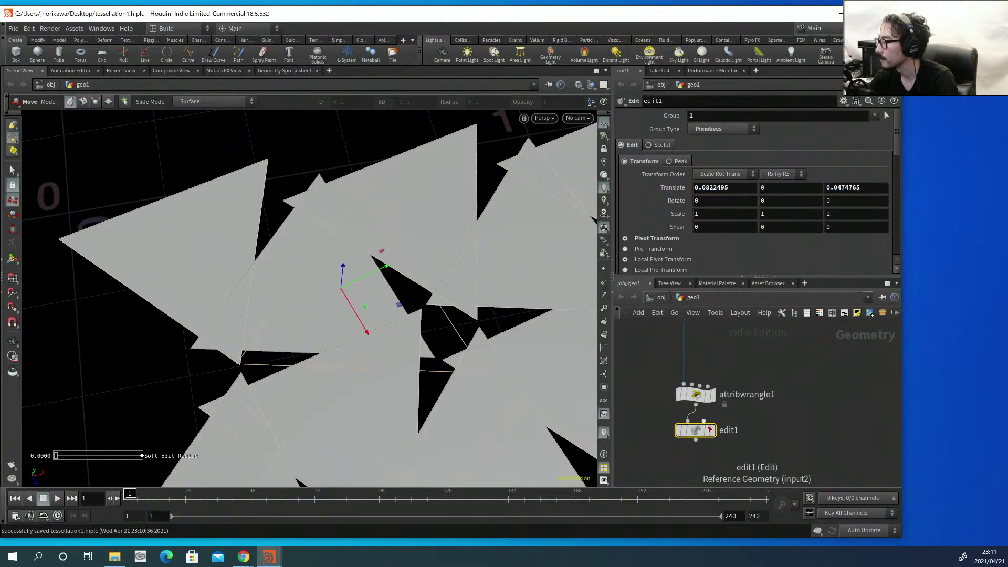
pyautogui.click(710, 431)
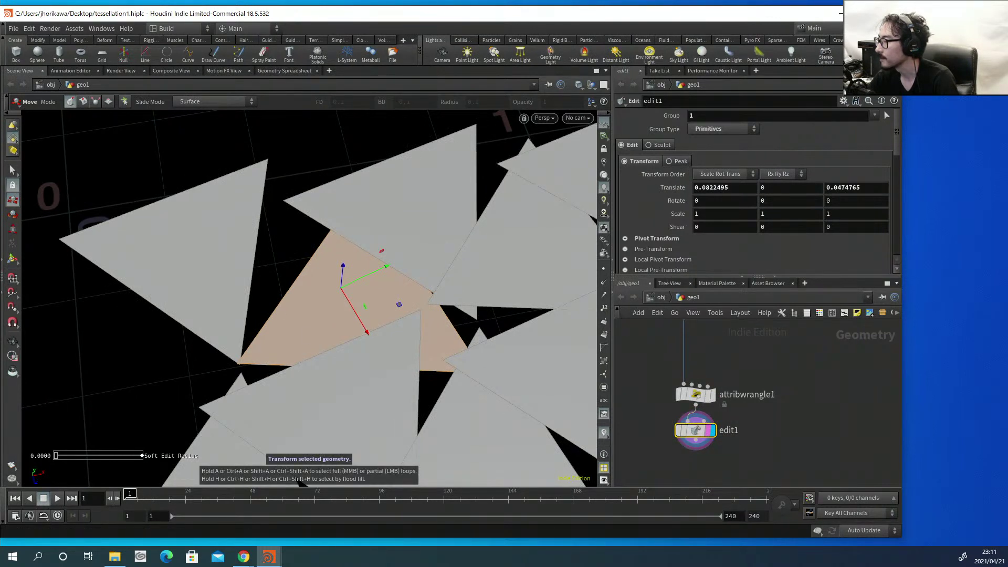
# Move triangle primitive 2 by about 0.174 in X and -0.006 in Z, so its corner meets primitive 1's upper tip.
pyautogui.click(13, 170)
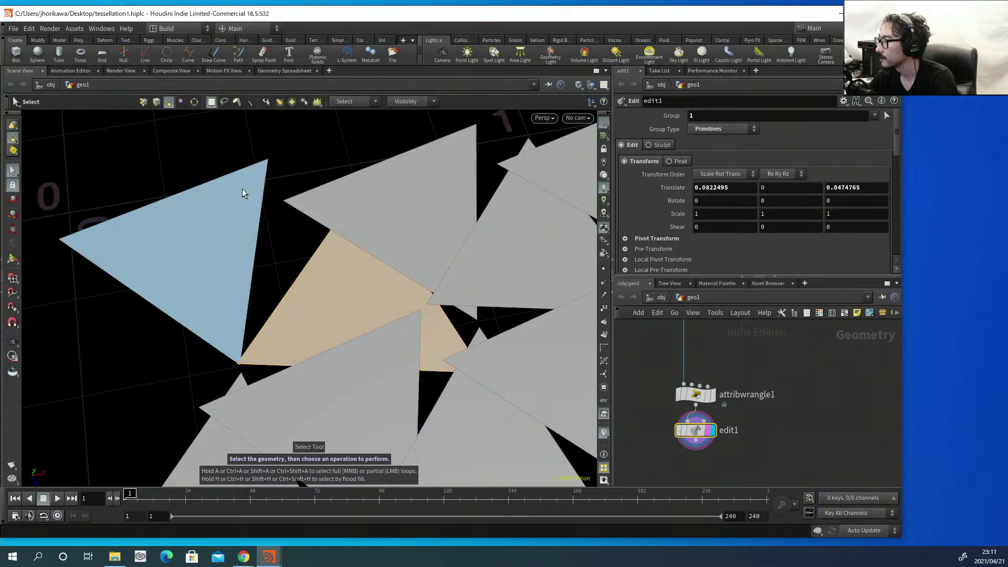
pyautogui.click(345, 207)
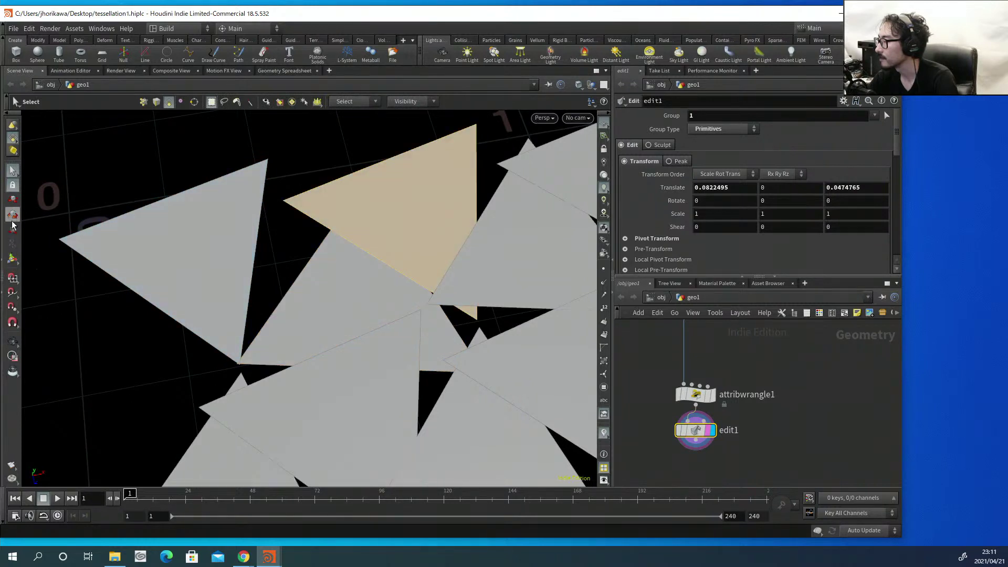
pyautogui.click(12, 199)
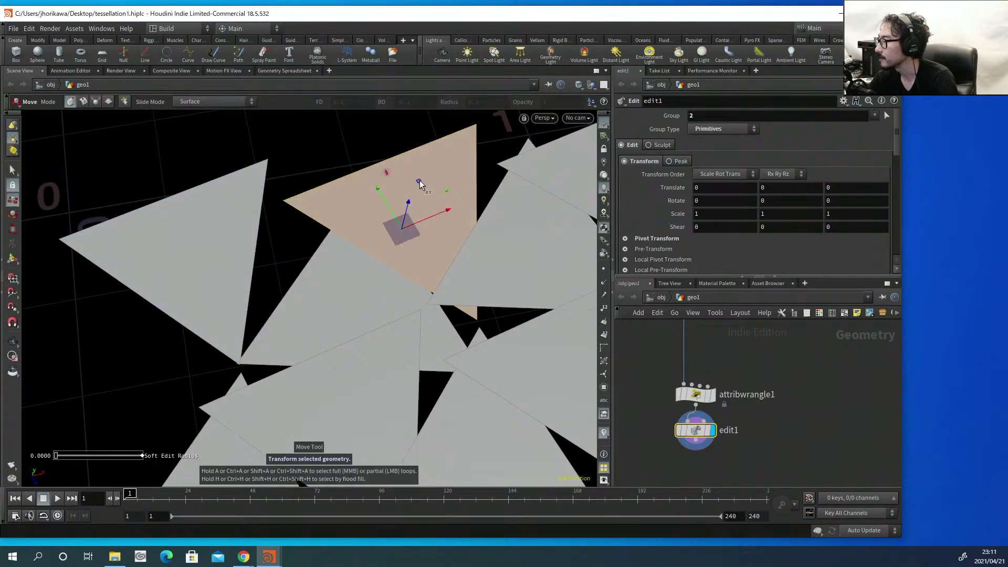
pyautogui.moveTo(423, 188); pyautogui.dragTo(497, 163)
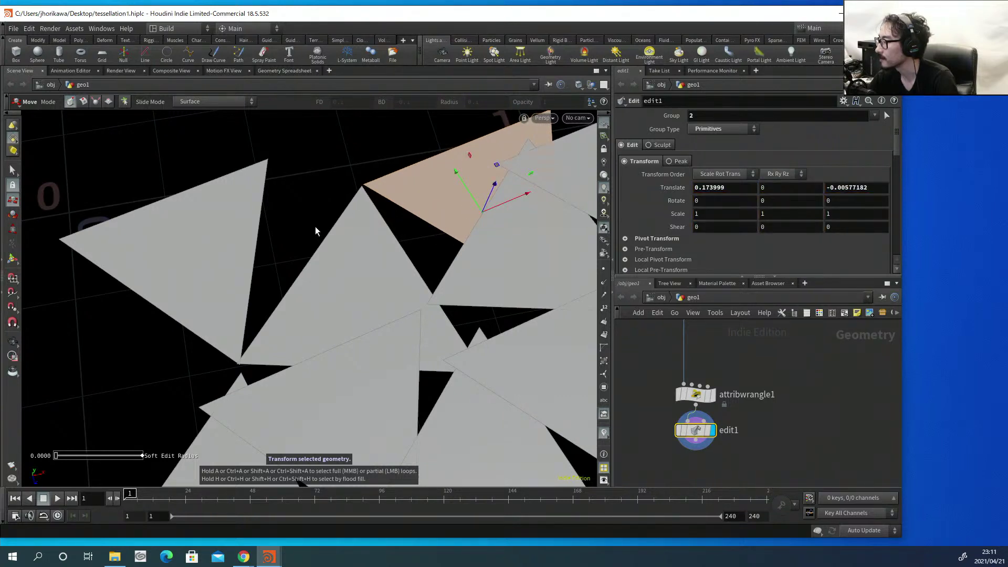
# Move triangle primitive 3 by about 0.255 in X and 0.044 in Z, so its corner meets primitive 2's lower tip.
pyautogui.press('Escape')
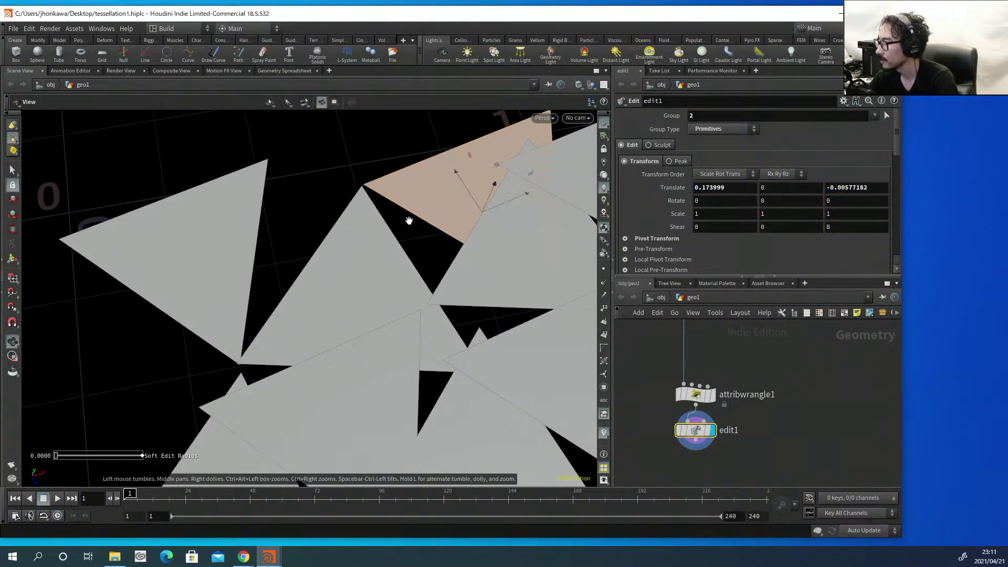
pyautogui.scroll(-5, 368, 226)
pyautogui.scroll(5, 325, 239)
pyautogui.press('t')
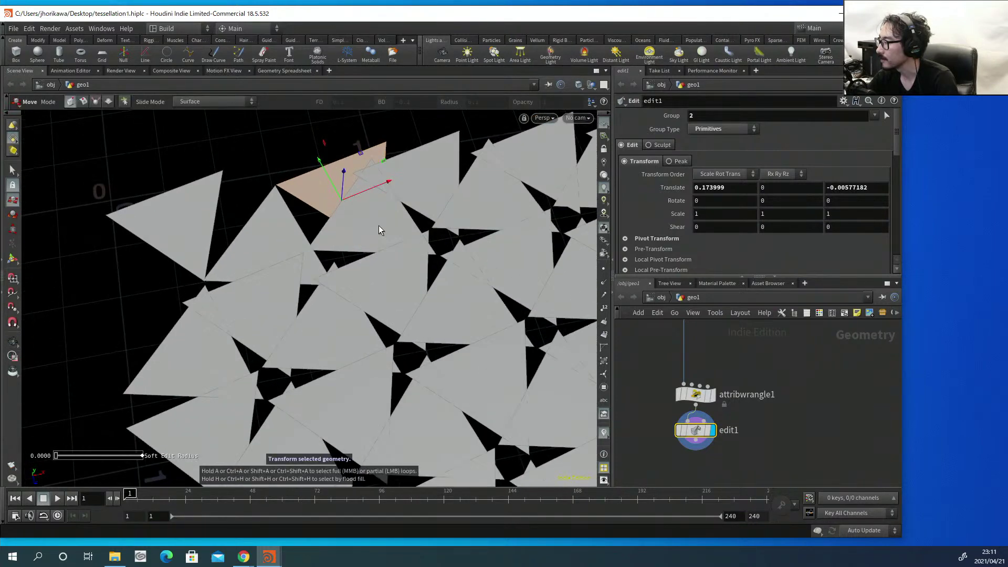
pyautogui.press('s')
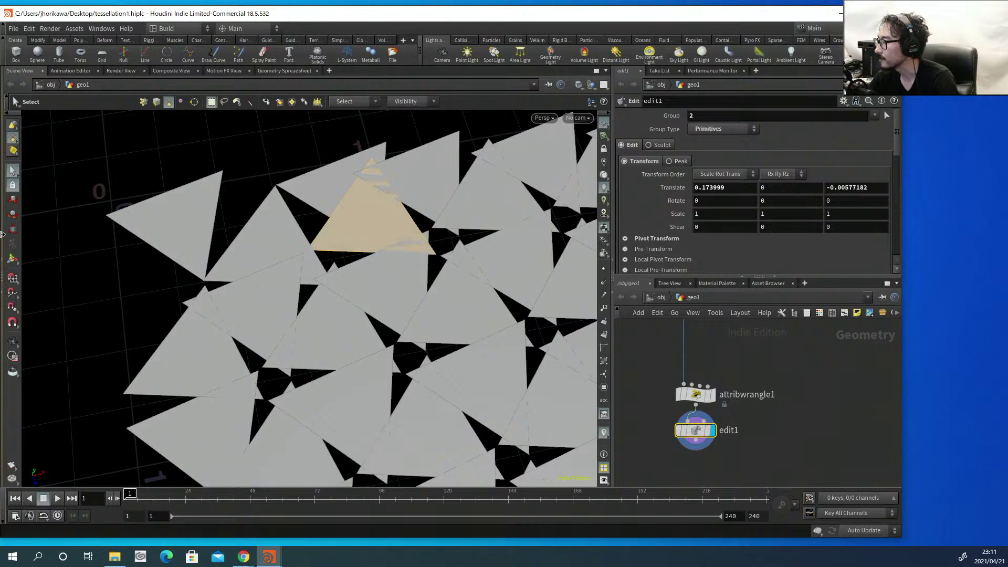
pyautogui.click(326, 233)
pyautogui.press('t')
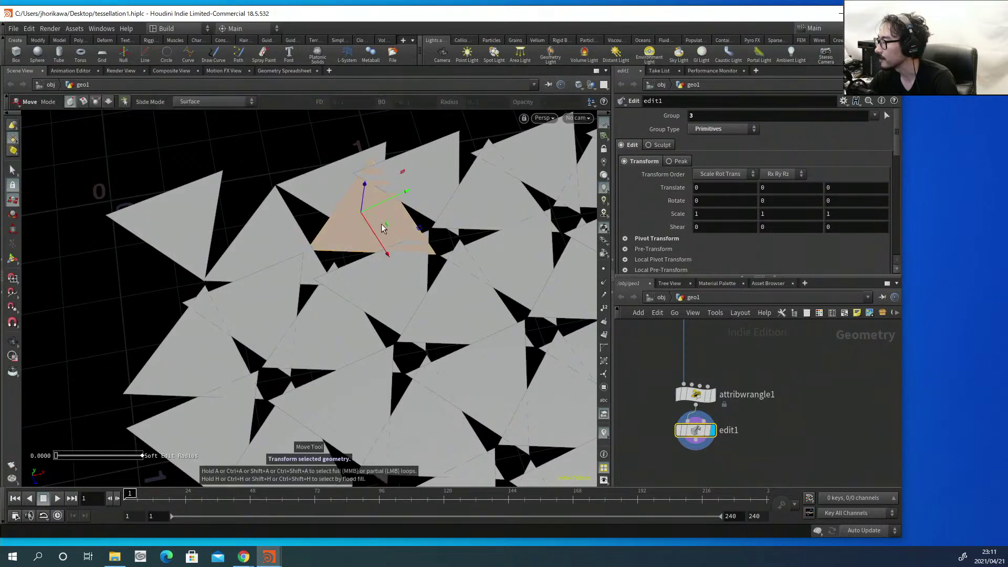
pyautogui.moveTo(409, 223); pyautogui.dragTo(489, 227)
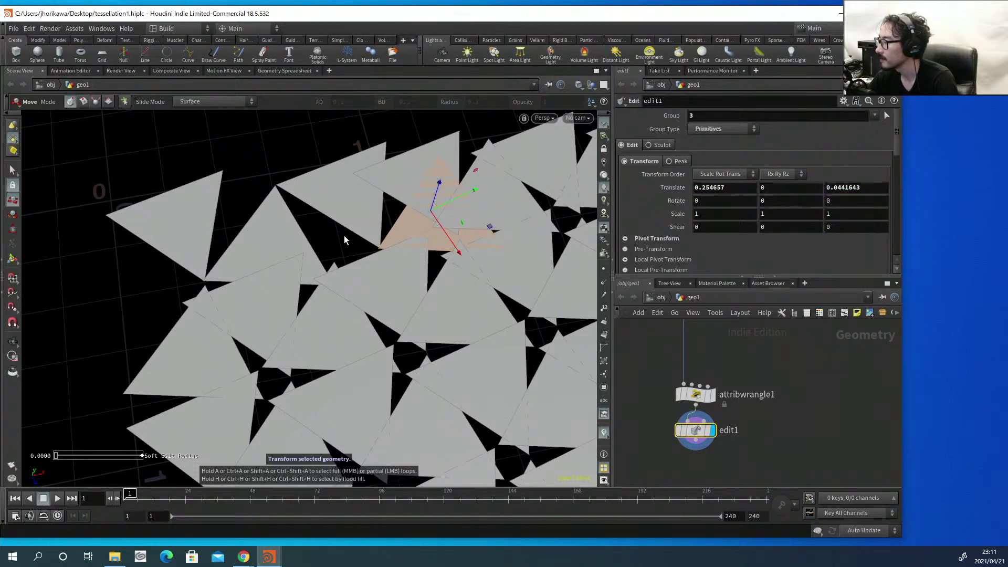
# Move triangle primitive 39 in the second row by about 0.068 in X and 0.136 in Z, against primitive 1's lower corner.
pyautogui.press('Escape')
pyautogui.moveTo(345, 235); pyautogui.dragTo(281, 241)
pyautogui.scroll(4, 323, 232)
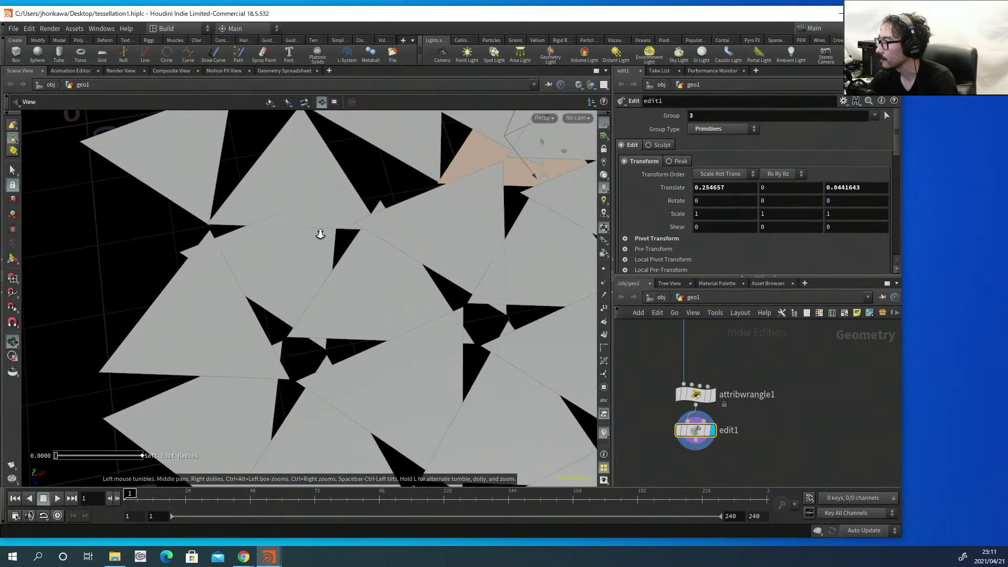
pyautogui.press('Return')
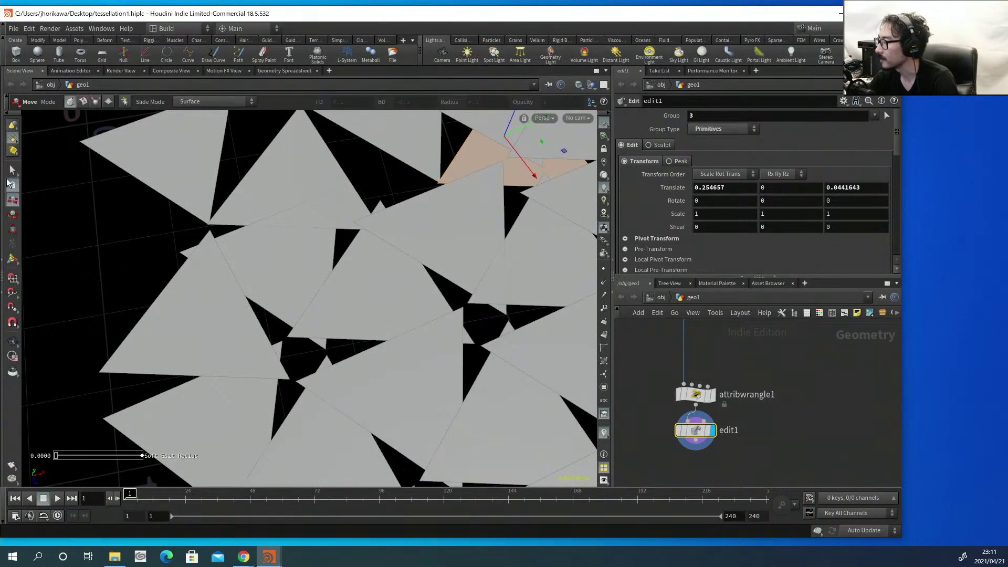
pyautogui.press('s')
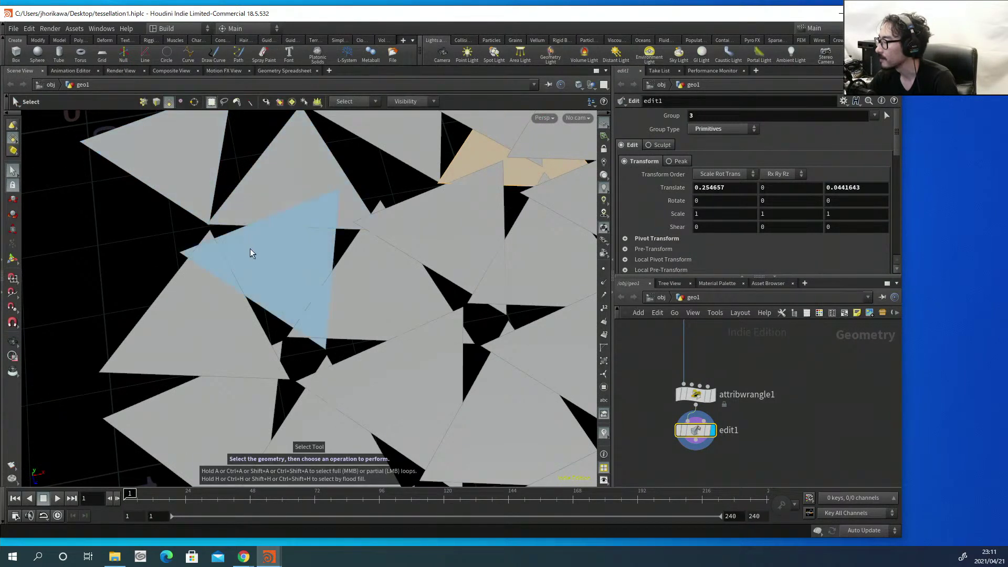
pyautogui.click(289, 251)
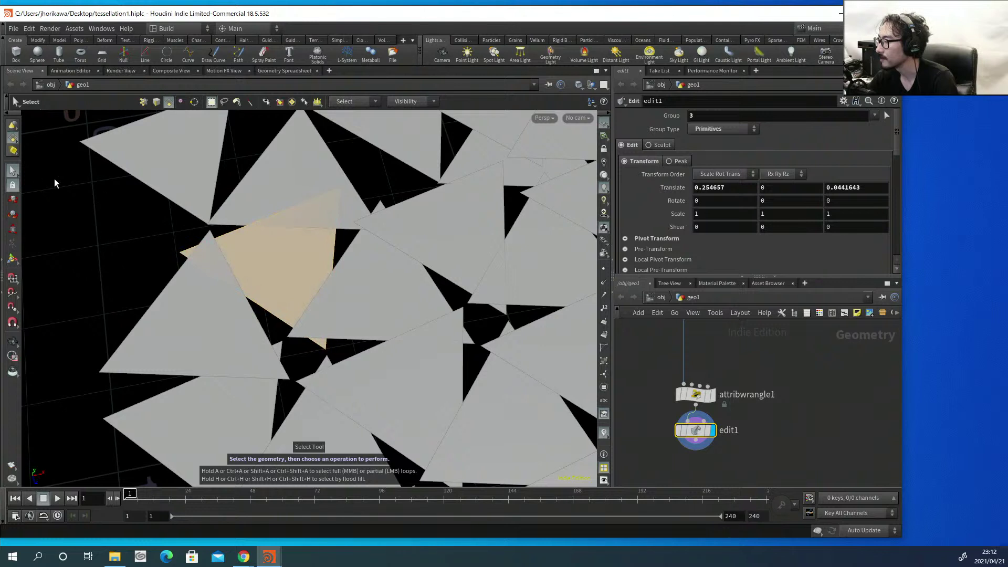
pyautogui.click(12, 199)
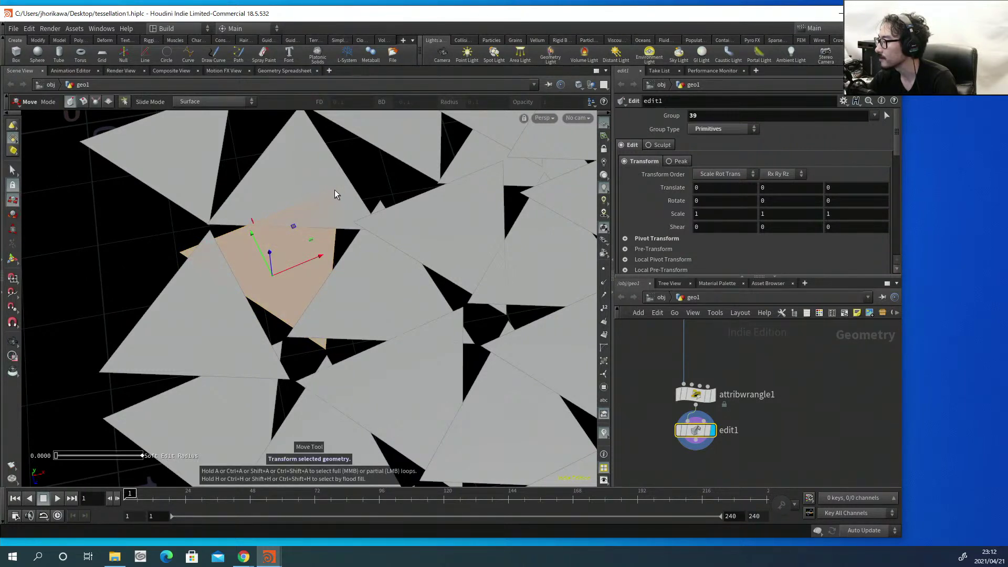
pyautogui.moveTo(309, 255); pyautogui.dragTo(338, 244)
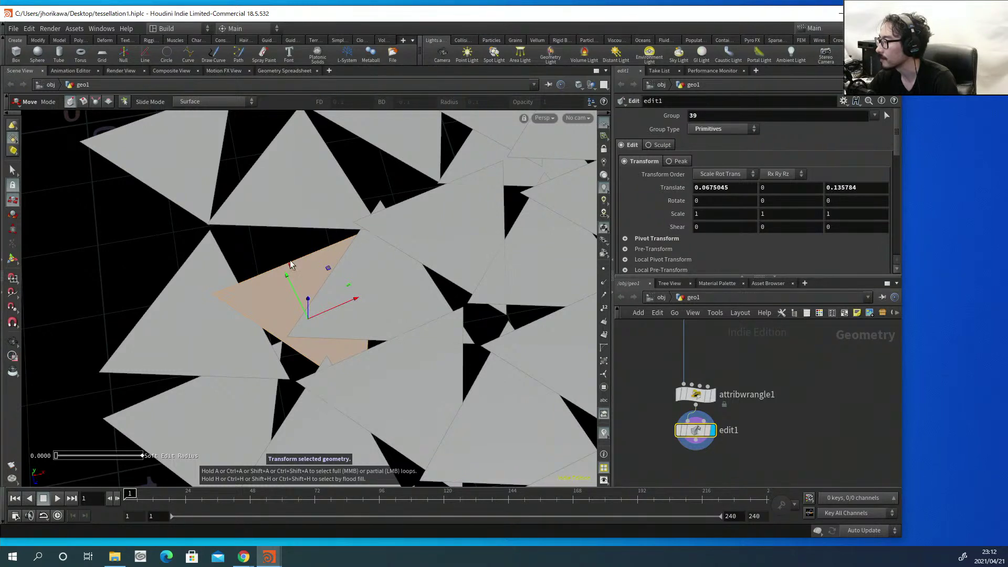
# Move triangle primitive 38 by about -0.025 in X and 0.187 in Z, so its upper tip meets primitive 39's corner.
pyautogui.click(13, 170)
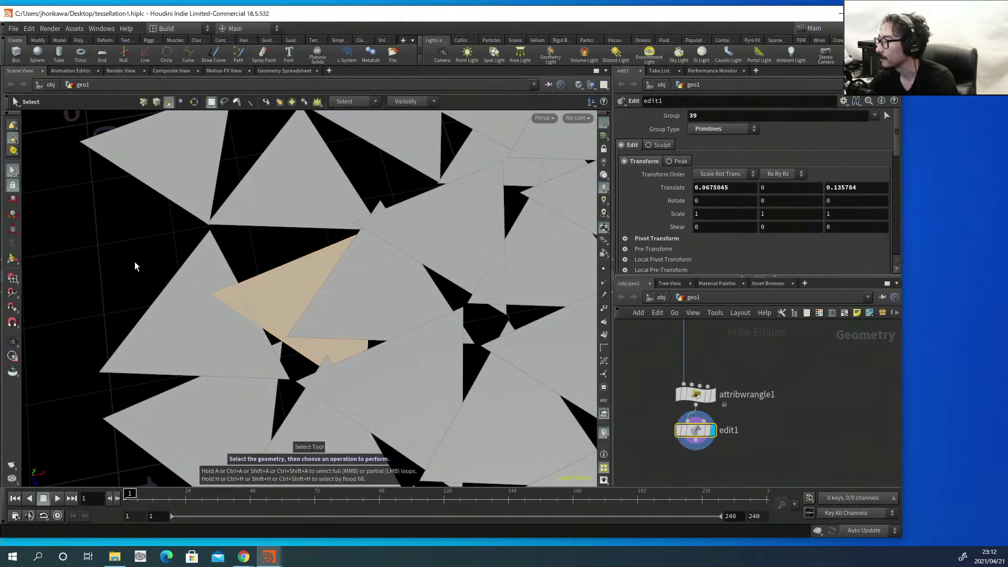
pyautogui.click(13, 200)
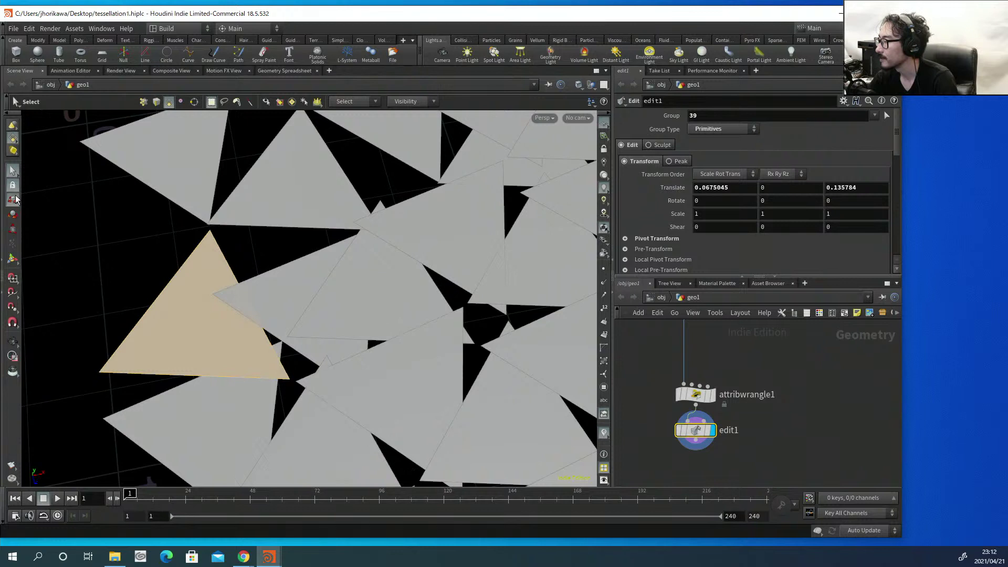
pyautogui.click(188, 275)
pyautogui.moveTo(244, 329); pyautogui.dragTo(243, 402)
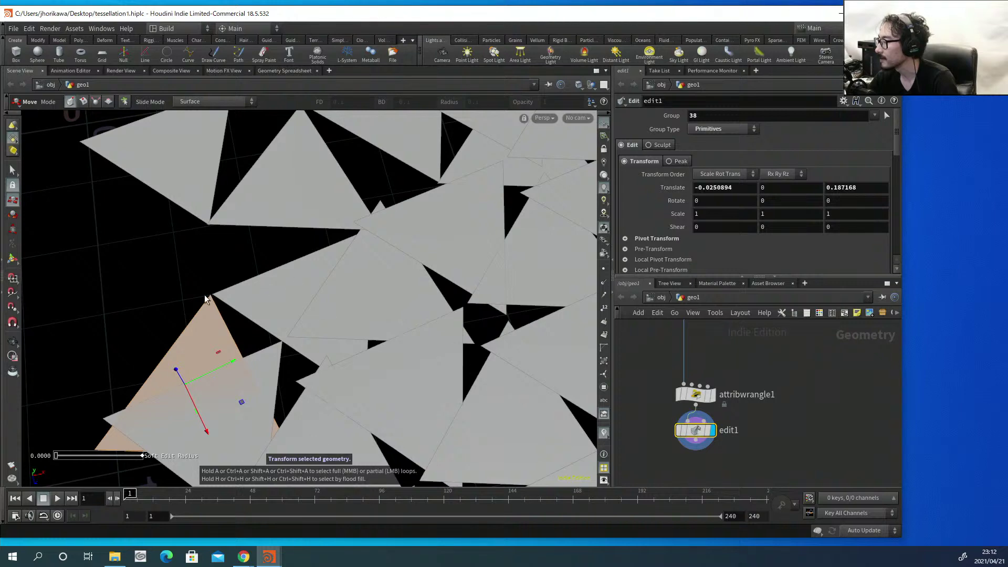
# Remove the edit1 node below attribwrangle1 to discard the manual triangle moves.
pyautogui.scroll(-5, 210, 292)
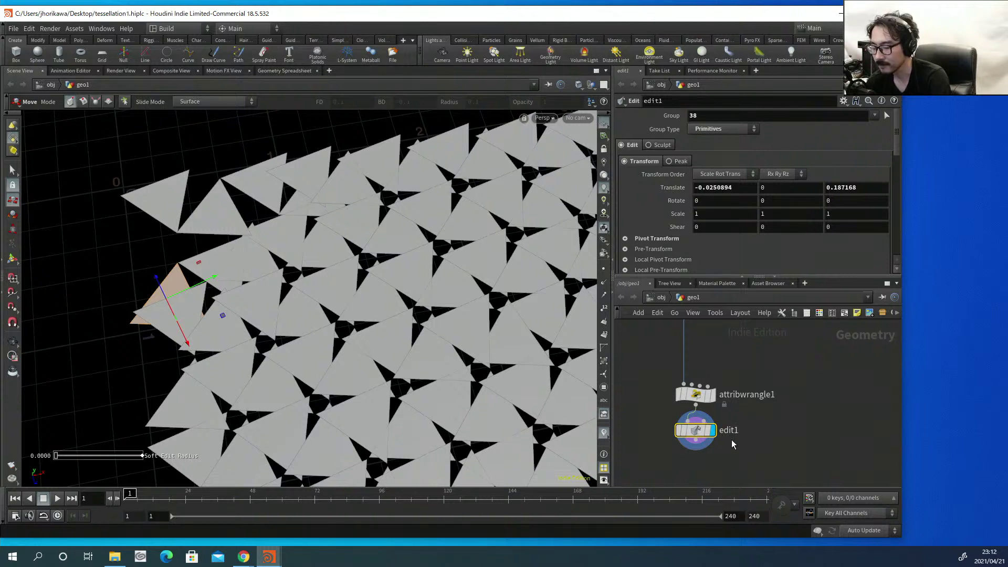
pyautogui.moveTo(745, 457); pyautogui.dragTo(693, 435)
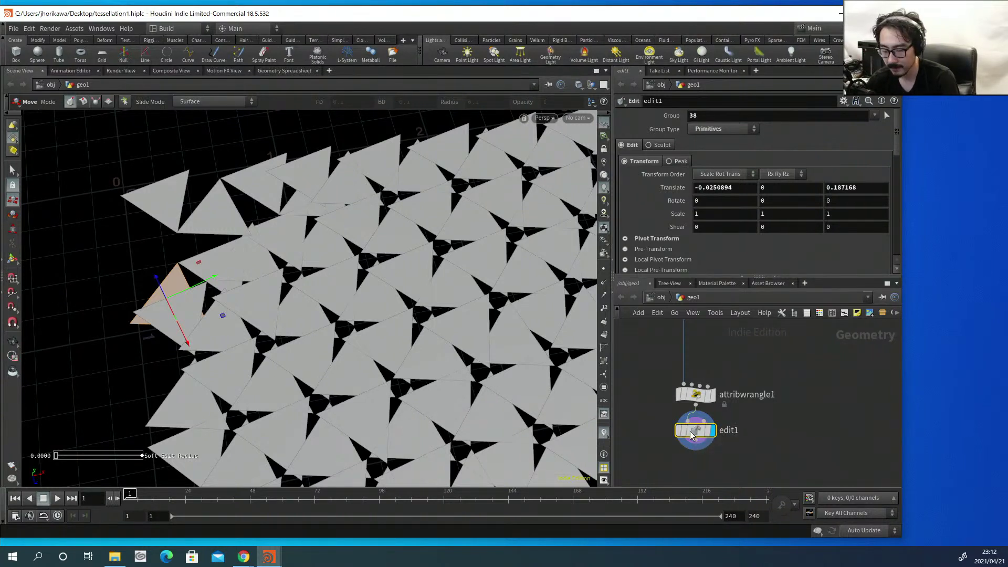
pyautogui.hotkey('ctrl', 'x')
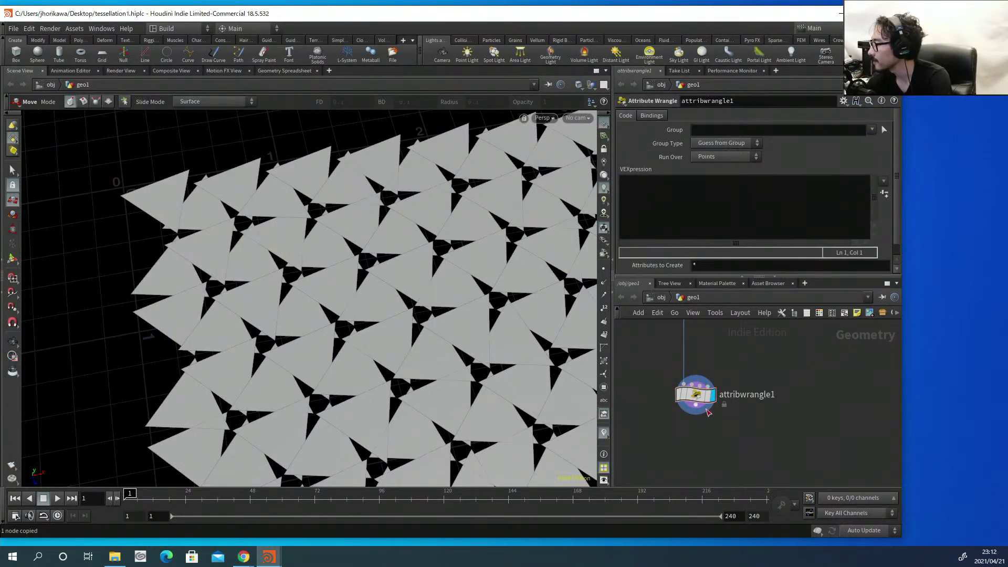
pyautogui.scroll(1, 708, 413)
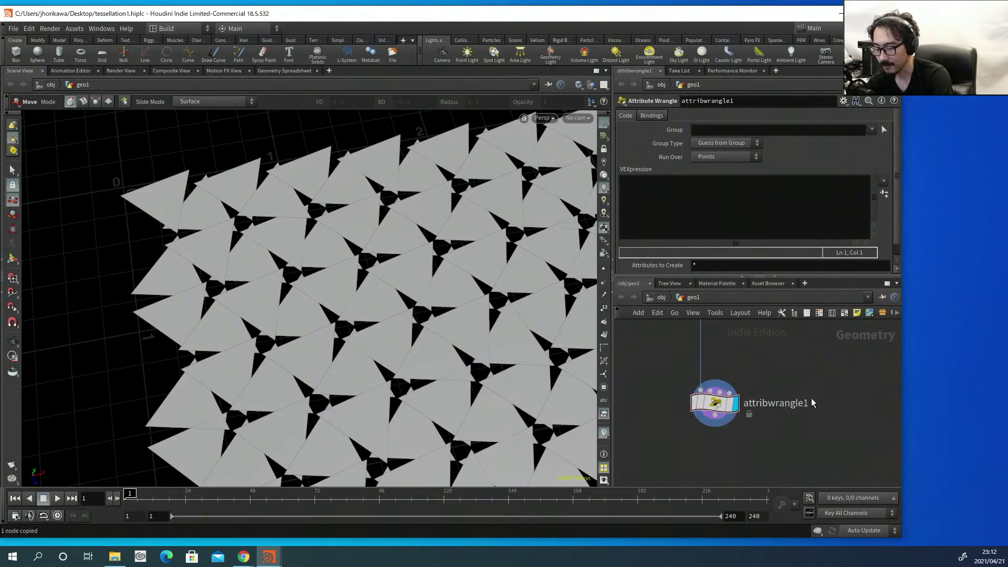
pyautogui.moveTo(811, 403); pyautogui.dragTo(829, 409, button='middle')
# Examine how the rotated triangles' corners overlap around the gaps near the grid origin.
pyautogui.press('Escape')
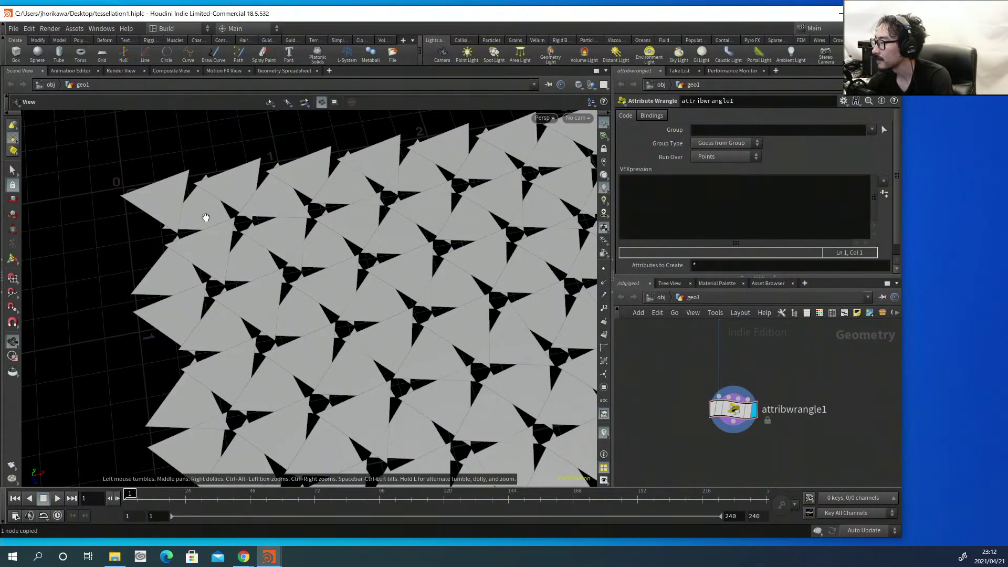
pyautogui.scroll(5, 205, 217)
pyautogui.scroll(2, 317, 258)
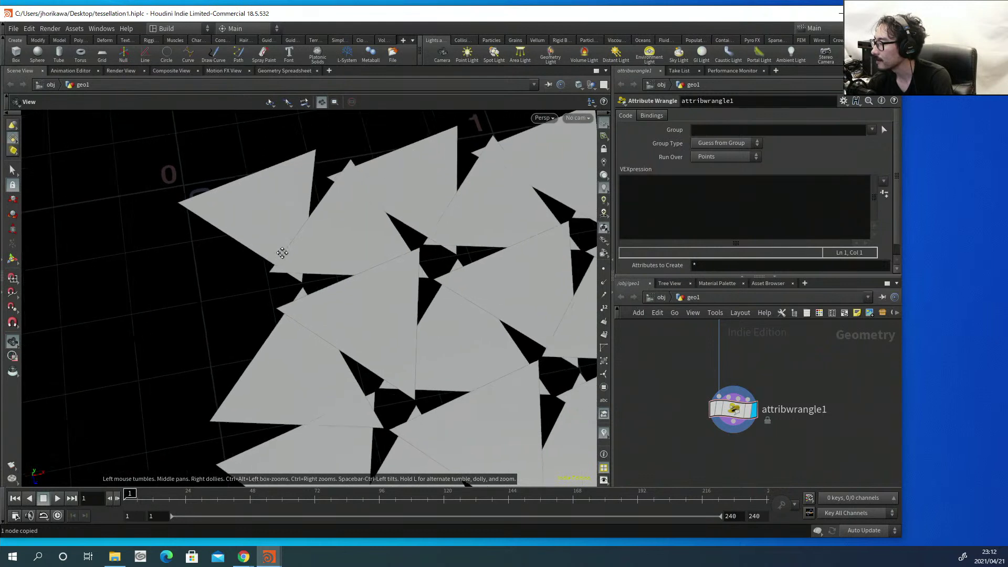
pyautogui.scroll(-4, 278, 236)
pyautogui.scroll(4, 336, 263)
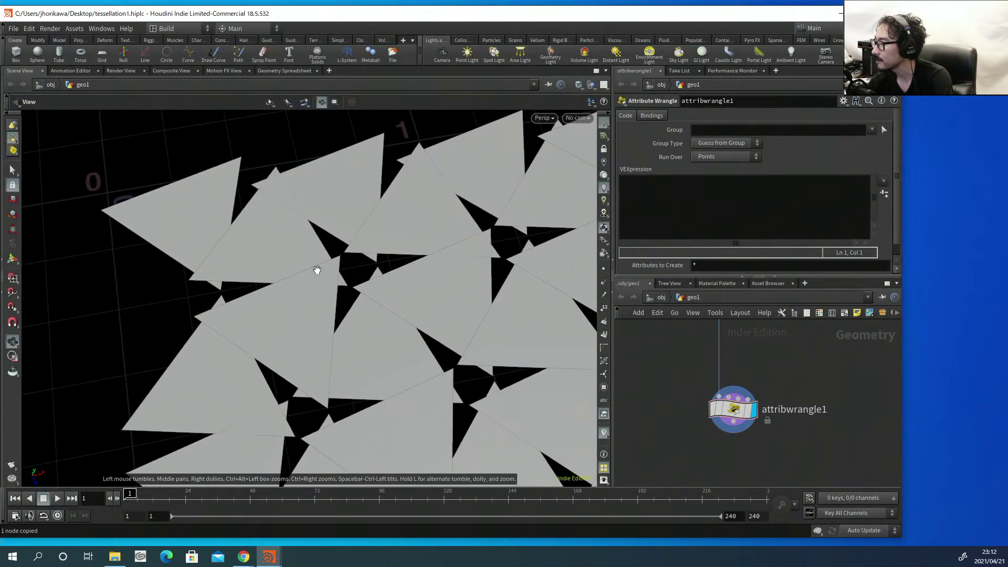
pyautogui.scroll(3, 305, 269)
pyautogui.scroll(-4, 278, 274)
pyautogui.press('t')
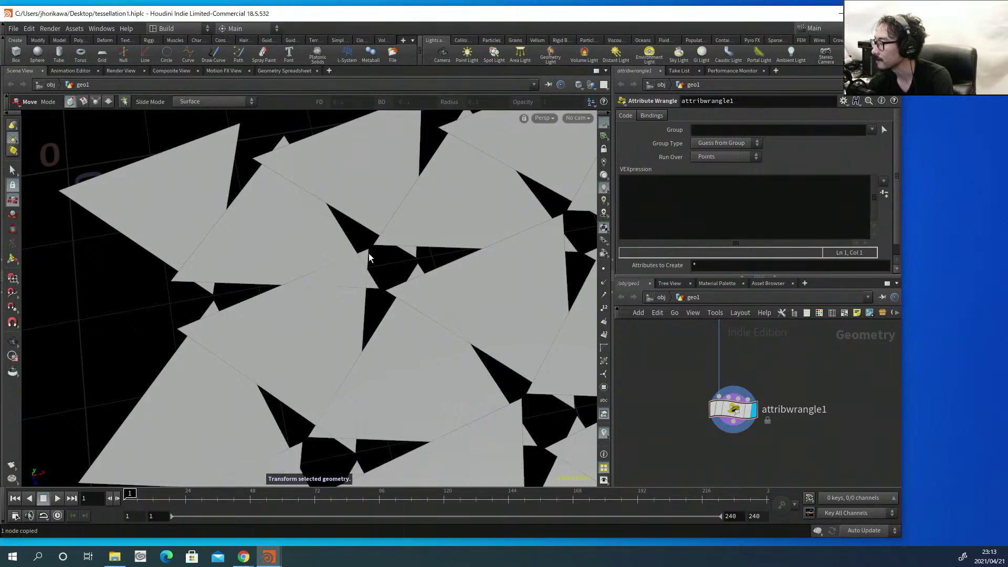
pyautogui.press('Escape')
pyautogui.scroll(-8, 379, 327)
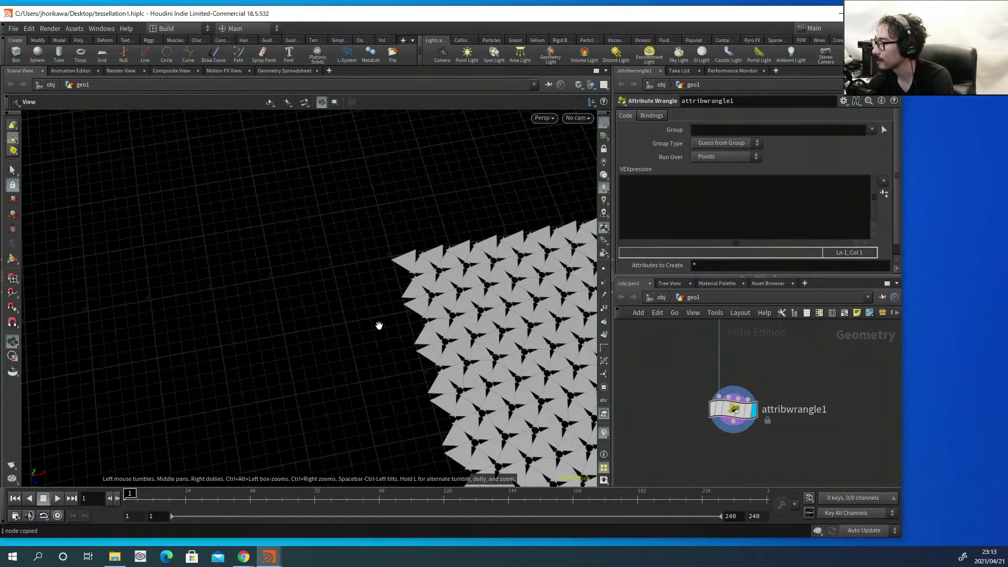
pyautogui.moveTo(378, 327); pyautogui.dragTo(258, 297, button='middle')
pyautogui.scroll(5, 258, 296)
pyautogui.scroll(-2, 266, 293)
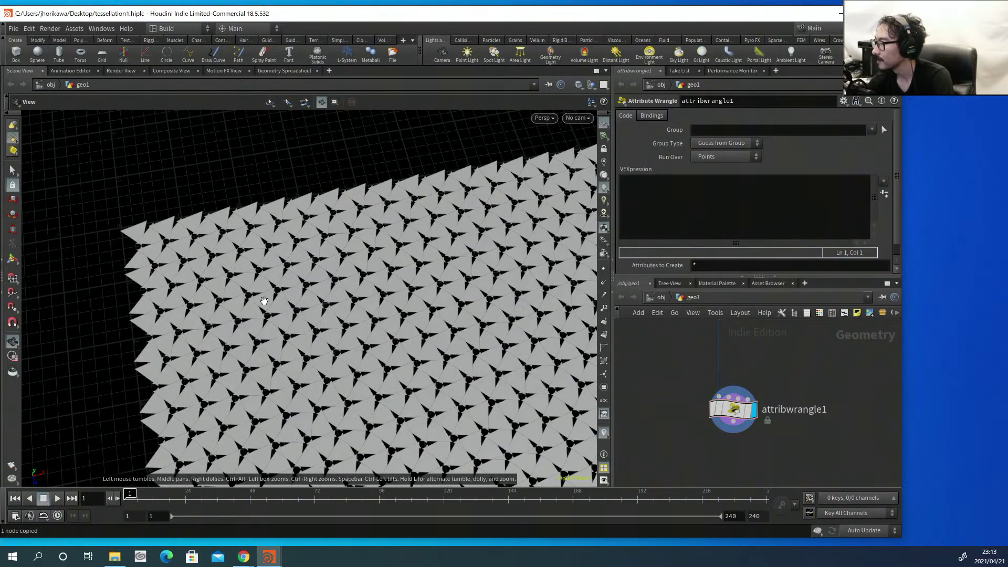
pyautogui.moveTo(265, 292); pyautogui.dragTo(308, 273, button='right')
pyautogui.scroll(10, 243, 259)
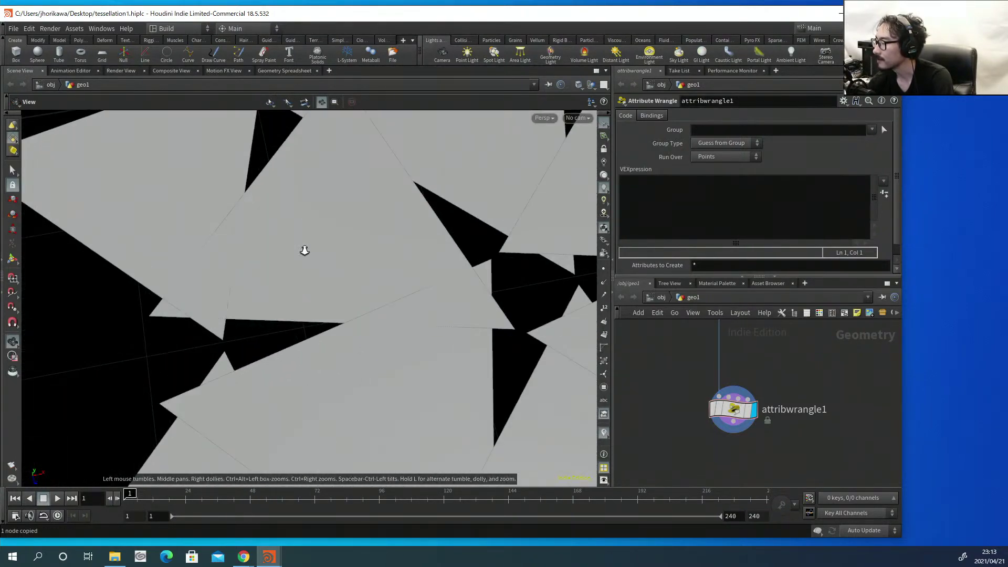
pyautogui.press('t')
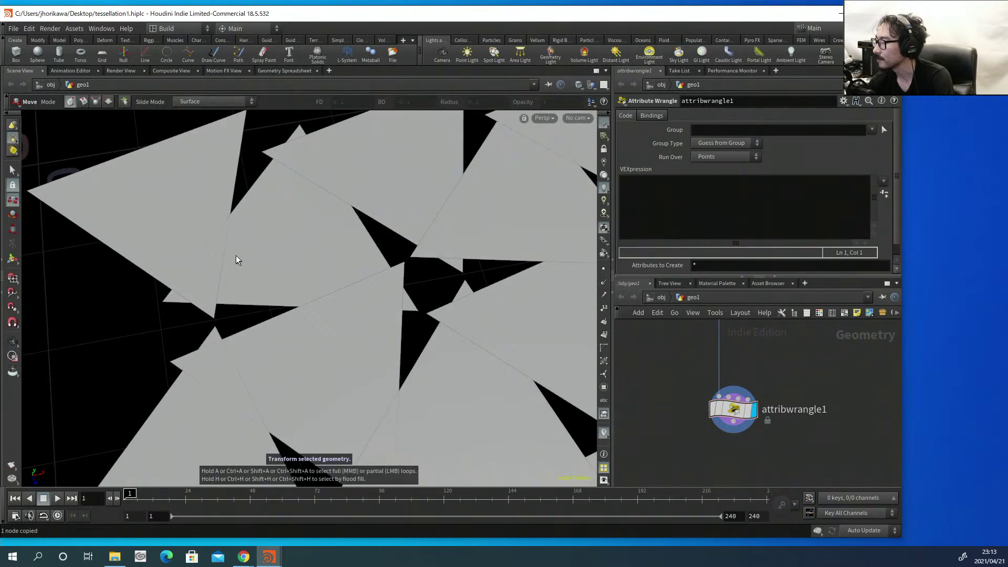
pyautogui.moveTo(236, 259); pyautogui.dragTo(164, 281, button='middle')
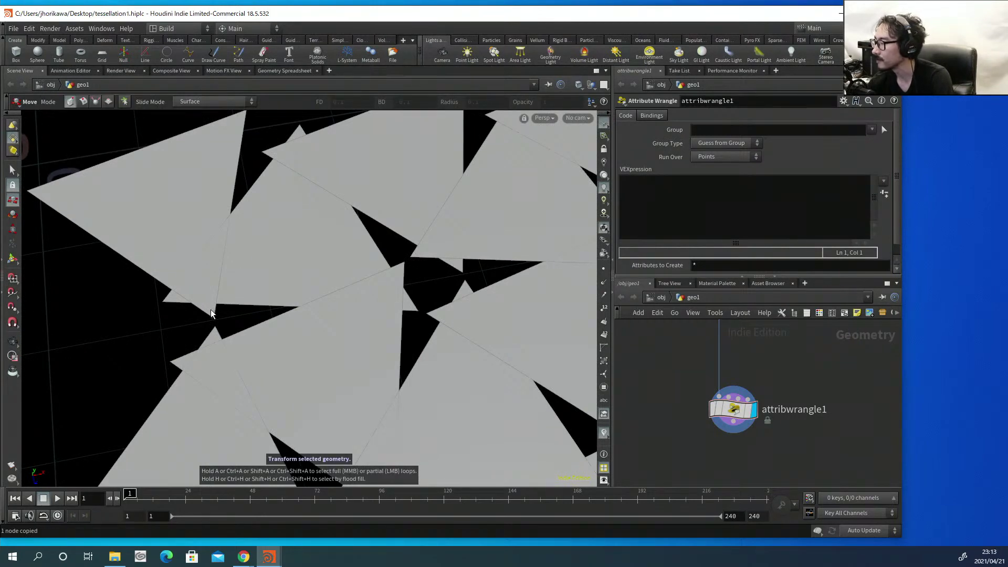
pyautogui.press('Escape')
pyautogui.moveTo(165, 281); pyautogui.dragTo(271, 259)
pyautogui.press('t')
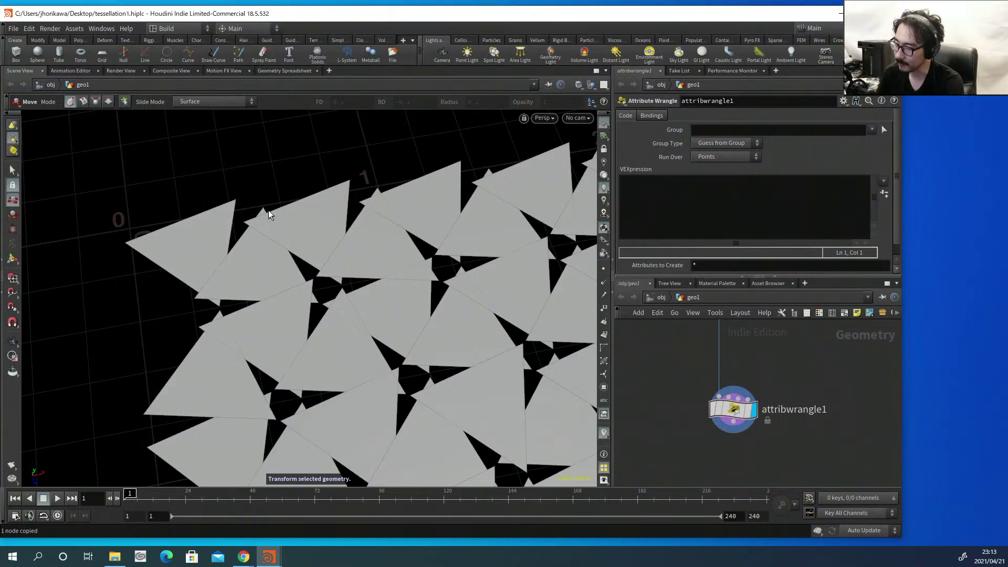
pyautogui.press('Escape')
pyautogui.moveTo(266, 196); pyautogui.dragTo(267, 239, button='right')
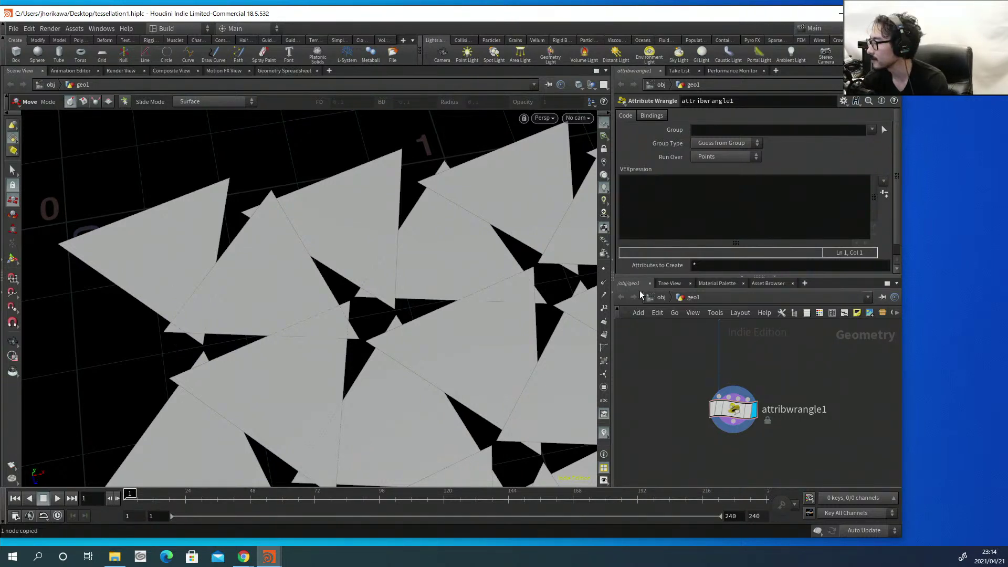
# Add a Delete node as a second branch from the rotate wrangle's output and display its result.
pyautogui.scroll(-2, 726, 397)
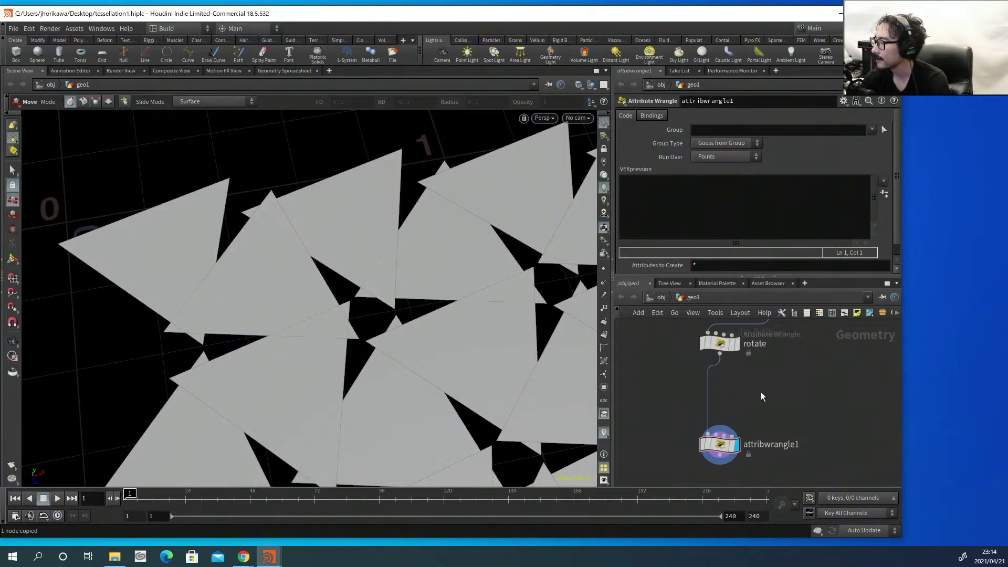
pyautogui.press('Tab')
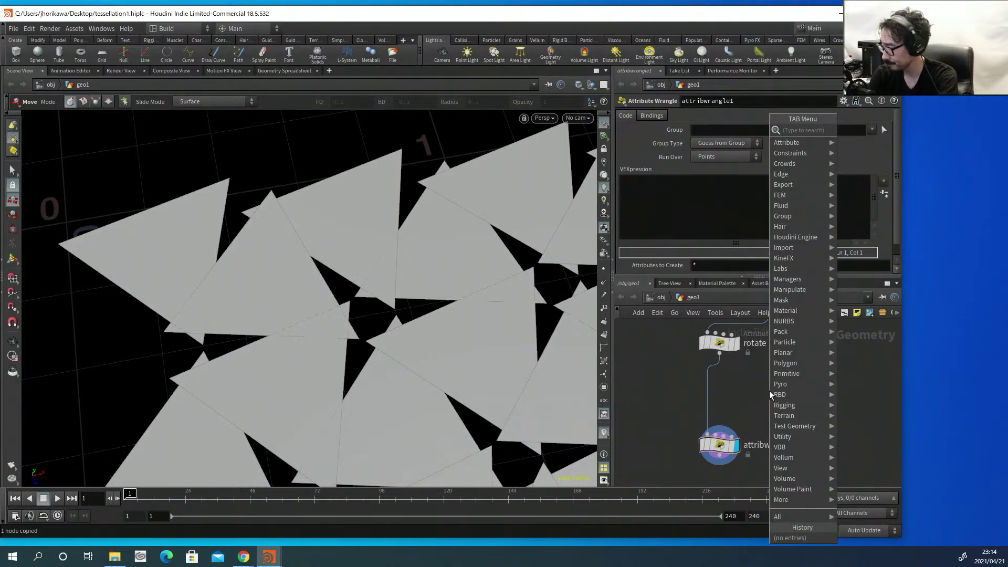
pyautogui.write('dfel')
pyautogui.press('BackSpace')
pyautogui.press('BackSpace')
pyautogui.press('BackSpace')
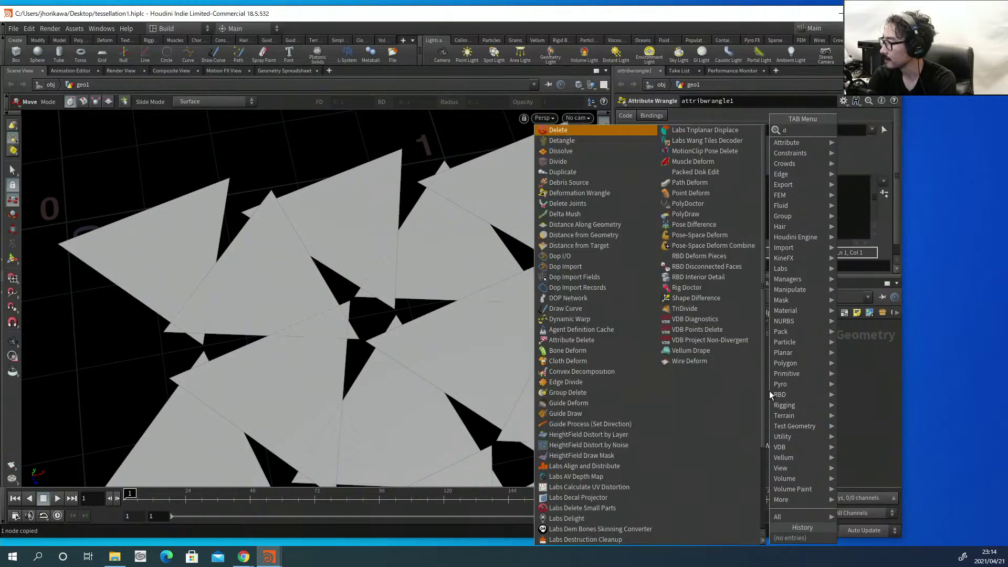
pyautogui.write('ele')
pyautogui.press('Return')
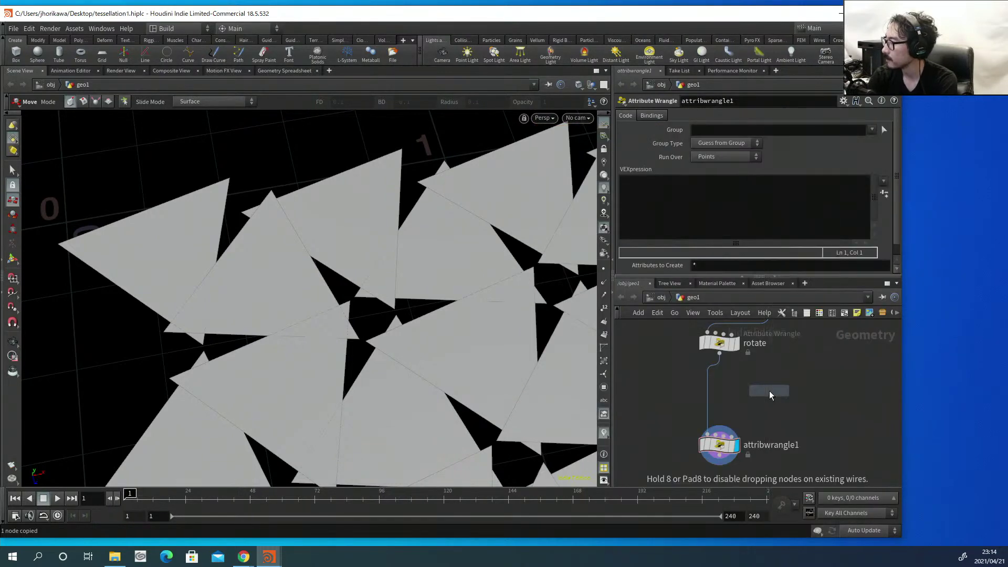
pyautogui.click(770, 391)
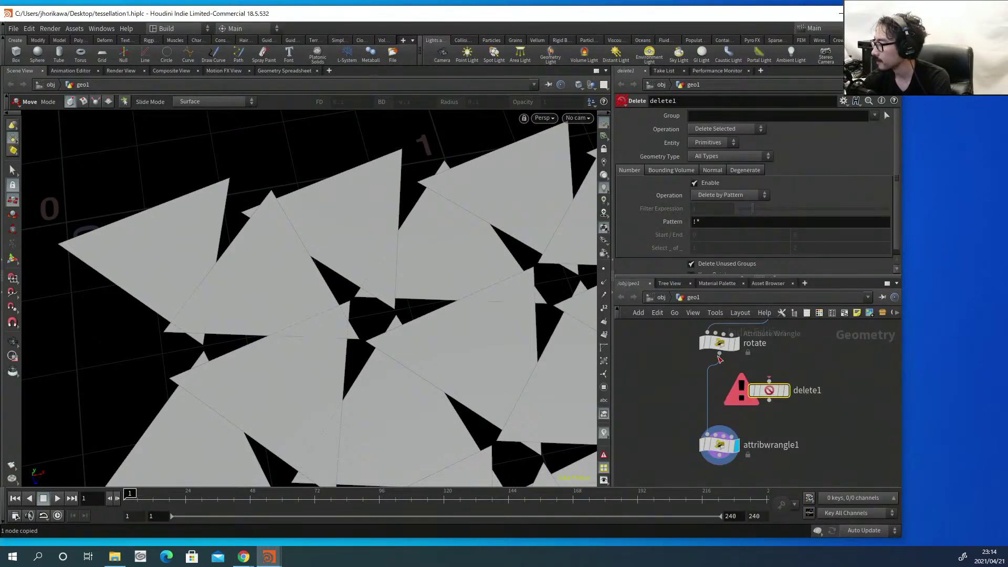
pyautogui.moveTo(718, 356); pyautogui.dragTo(769, 382)
pyautogui.click(787, 390)
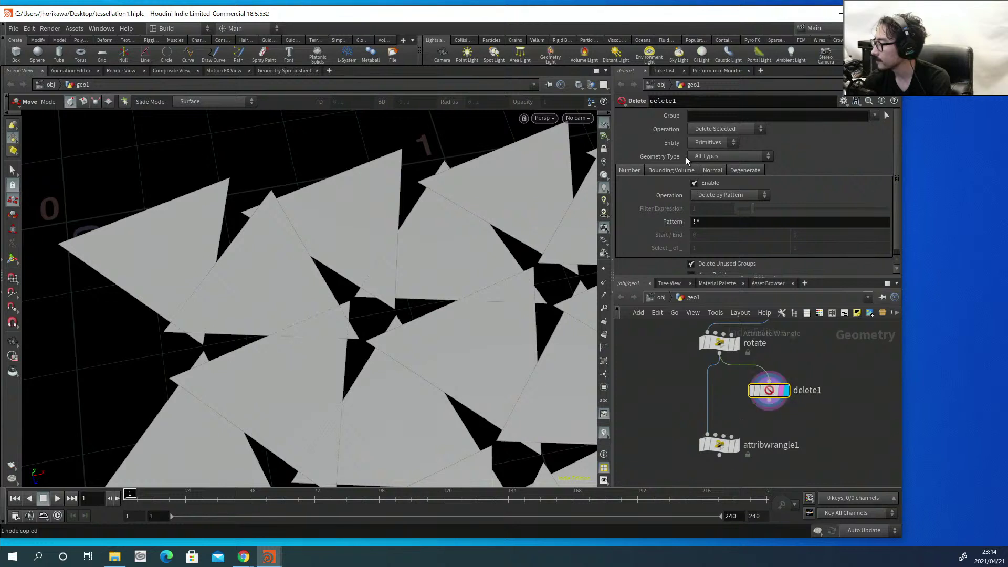
# Set the Delete node's group to 0-1 and its operation to Delete Non-Selected, isolating the first two triangles.
pyautogui.click(696, 117)
pyautogui.write('0-01')
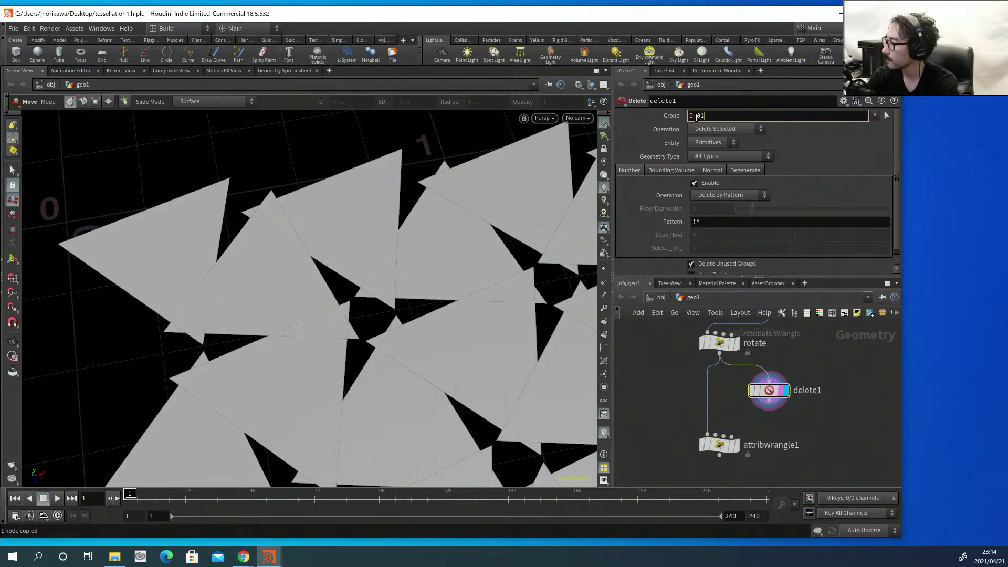
pyautogui.press('Return')
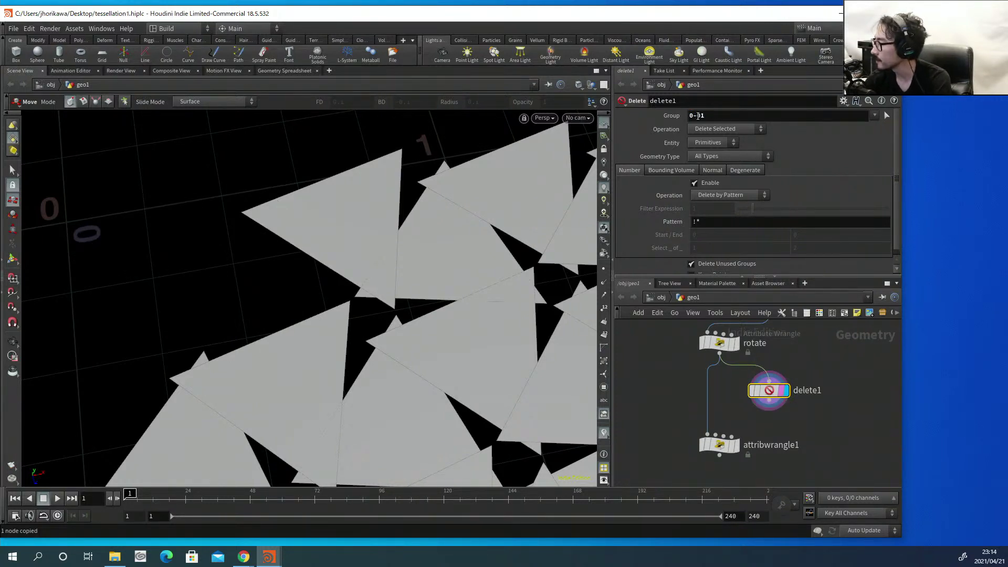
pyautogui.click(701, 118)
pyautogui.press('BackSpace')
pyautogui.press('Return')
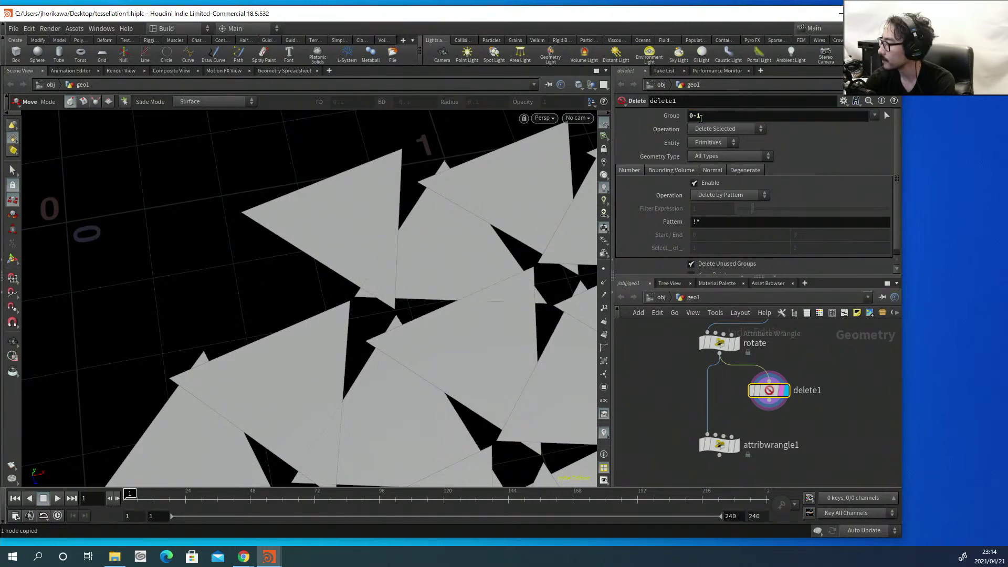
pyautogui.click(706, 129)
pyautogui.click(705, 148)
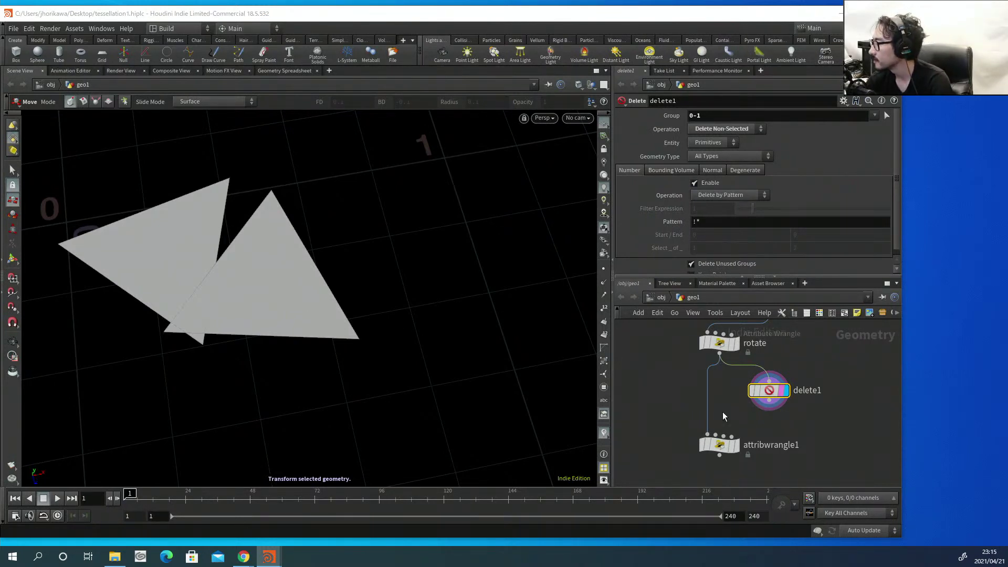
# Set the viewport's guide font to Large and show point numbers on the two triangles.
pyautogui.moveTo(769, 391); pyautogui.dragTo(788, 380)
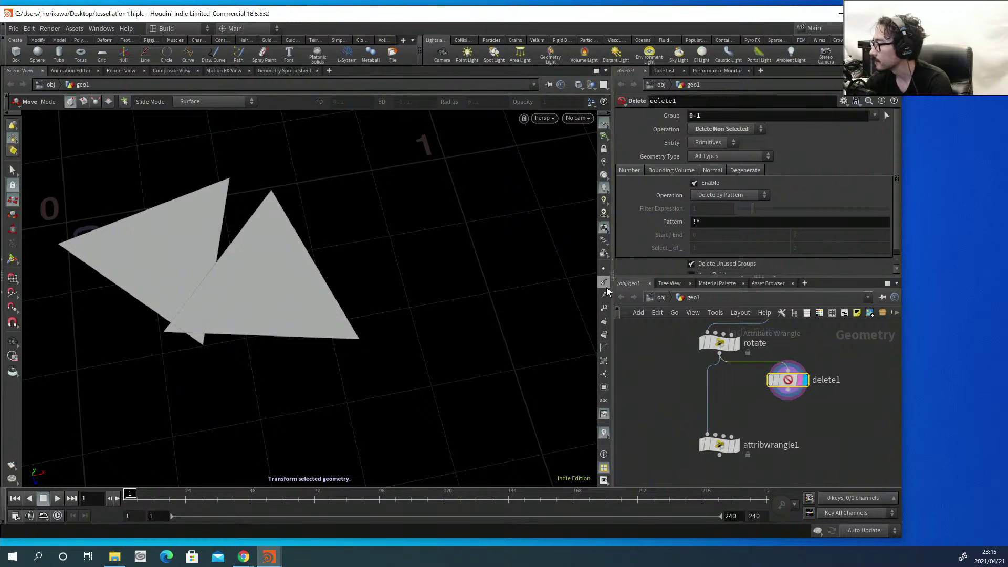
pyautogui.press('d')
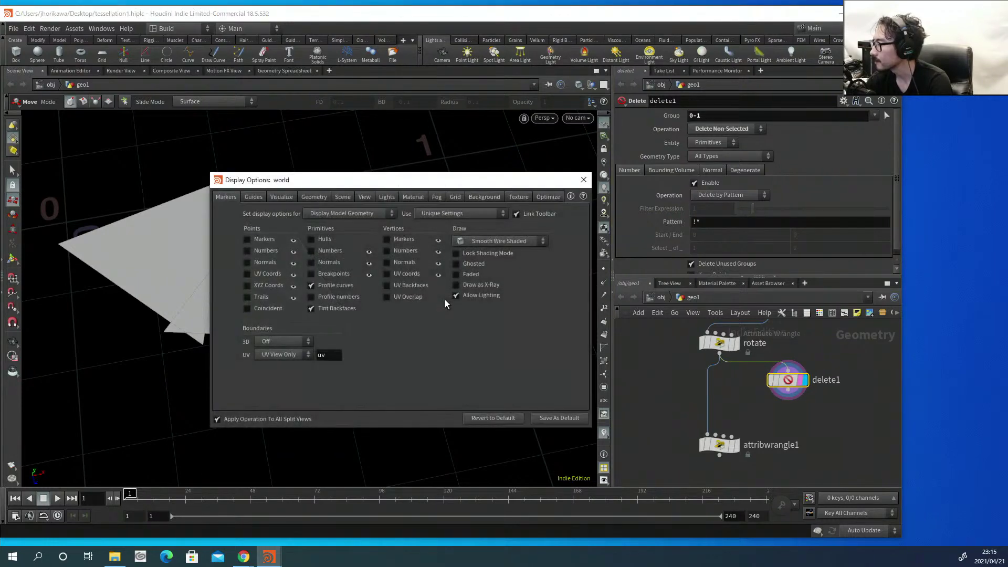
pyautogui.click(314, 196)
pyautogui.click(281, 198)
pyautogui.click(255, 198)
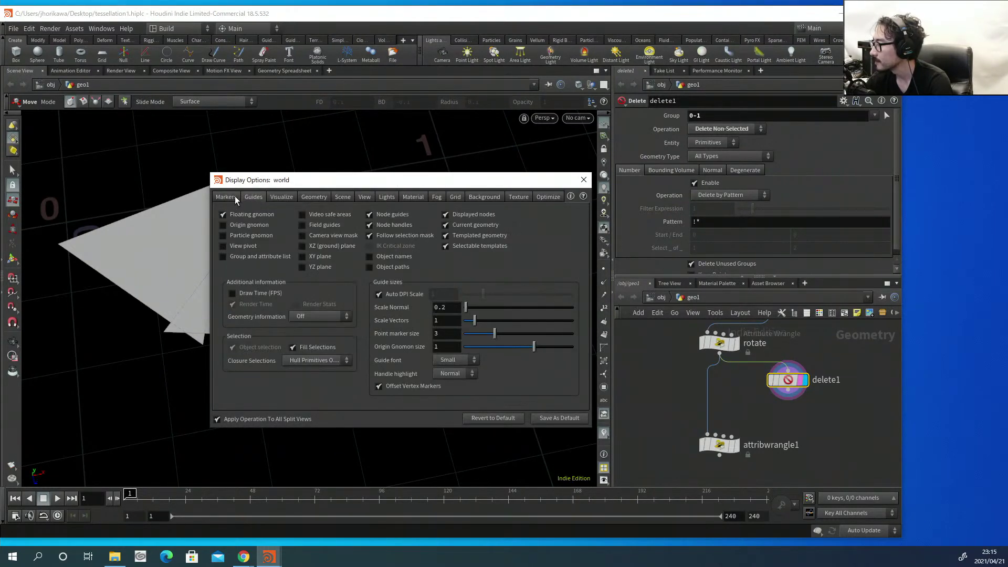
pyautogui.click(446, 362)
pyautogui.click(449, 383)
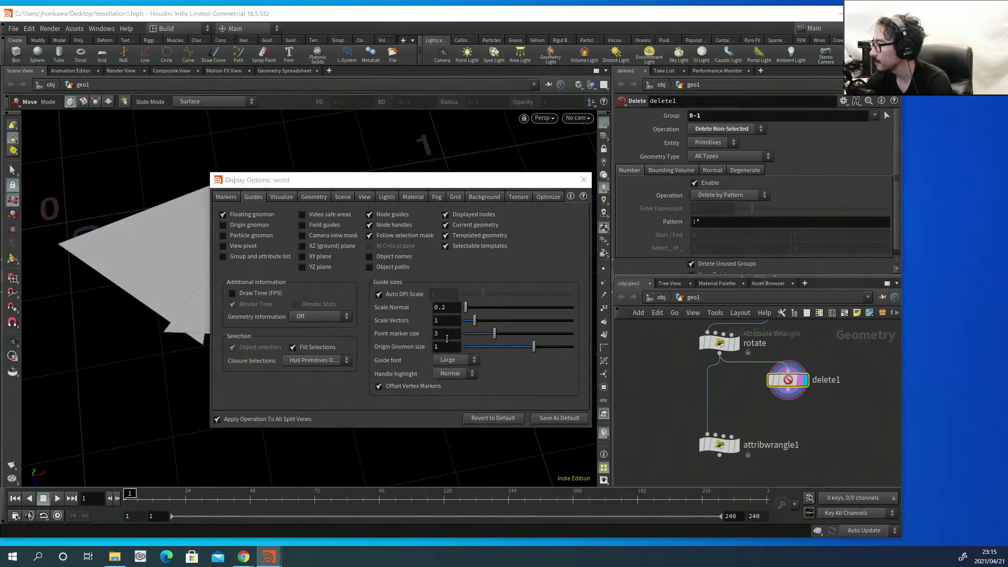
pyautogui.click(583, 180)
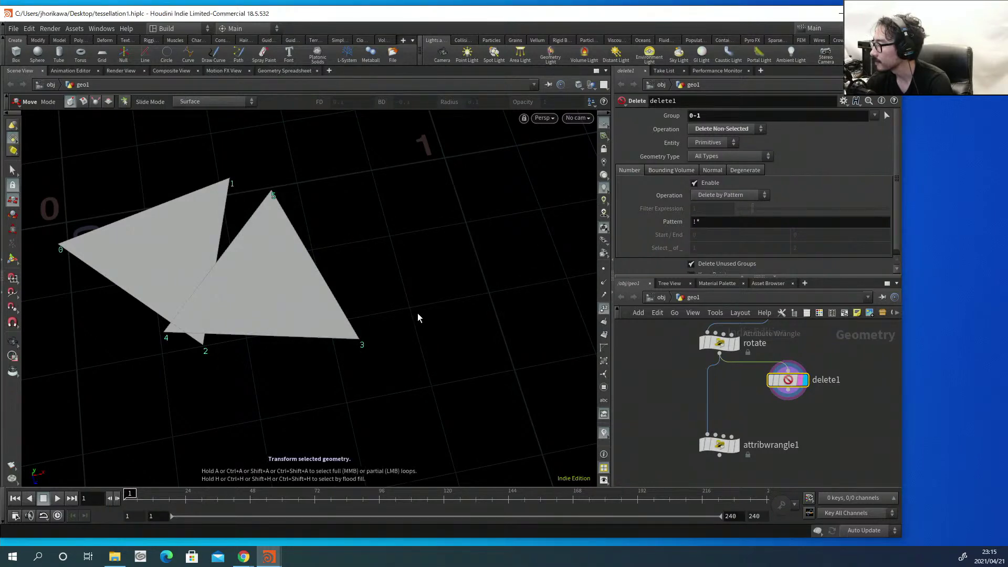
# Examine the numbered corner points of the two overlapping triangles up close.
pyautogui.press('Escape')
pyautogui.scroll(-5, 354, 312)
pyautogui.scroll(1, 339, 306)
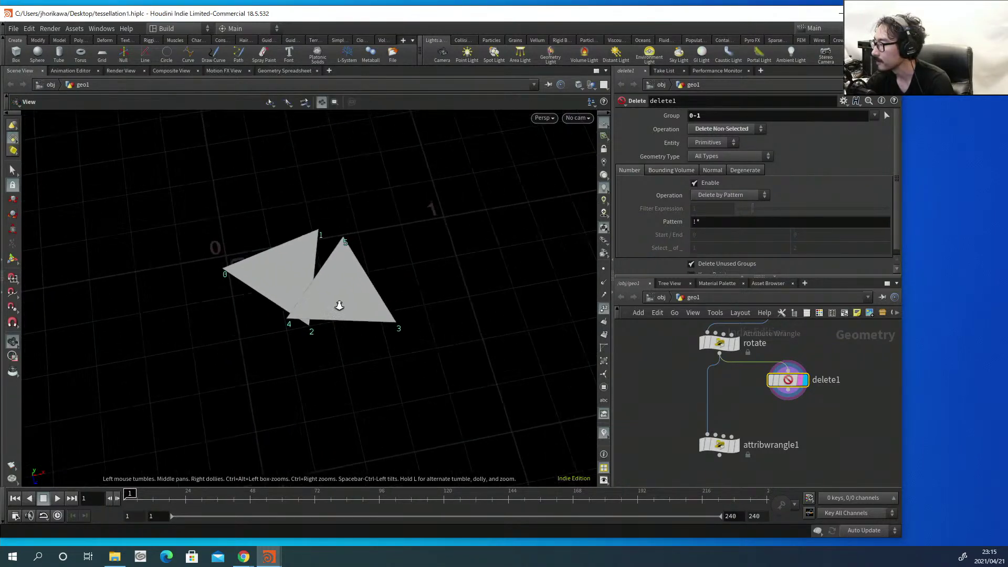
pyautogui.scroll(4, 339, 306)
pyautogui.scroll(-3, 362, 299)
pyautogui.scroll(2, 352, 305)
pyautogui.scroll(-2, 357, 299)
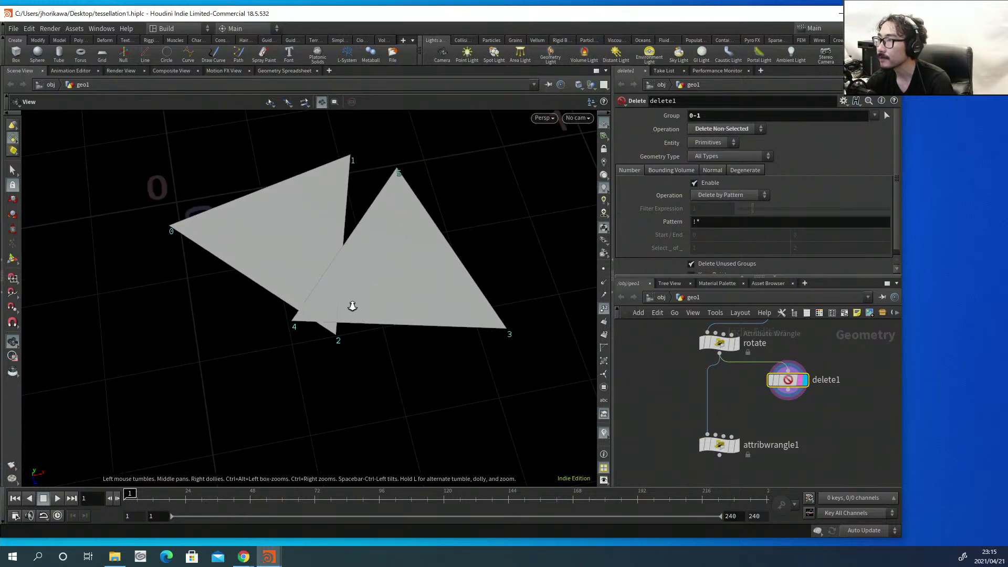
# Add an Attribute Wrangle node below the Delete node in the geo1 network.
pyautogui.scroll(2, 355, 304)
pyautogui.press('t')
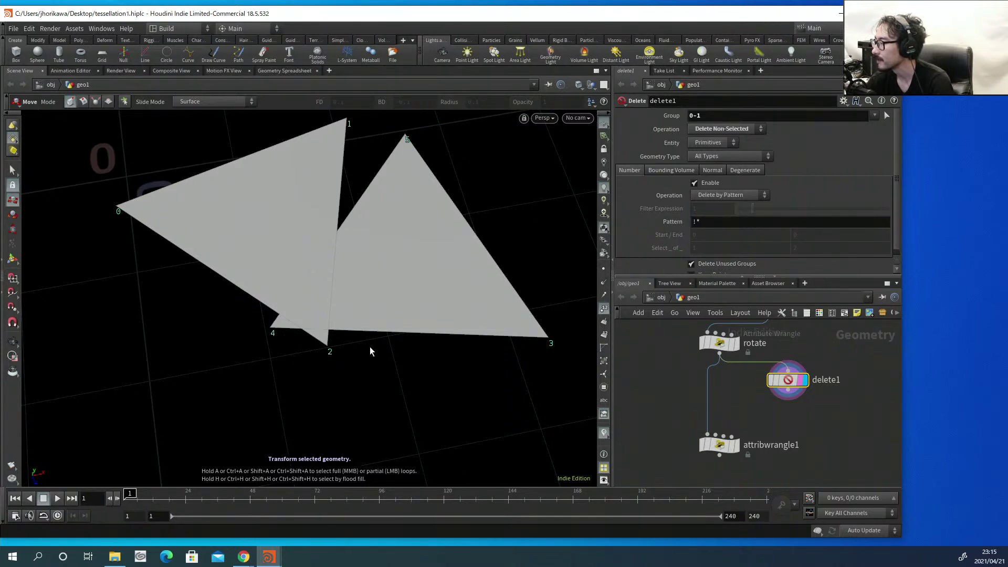
pyautogui.moveTo(706, 392); pyautogui.dragTo(669, 387, button='middle')
pyautogui.press('Tab')
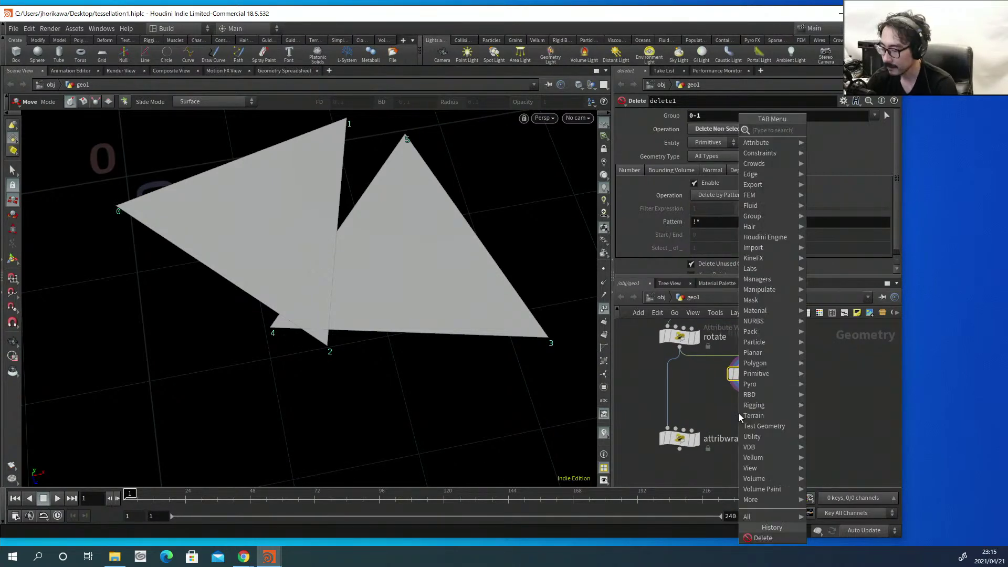
pyautogui.write('attribute')
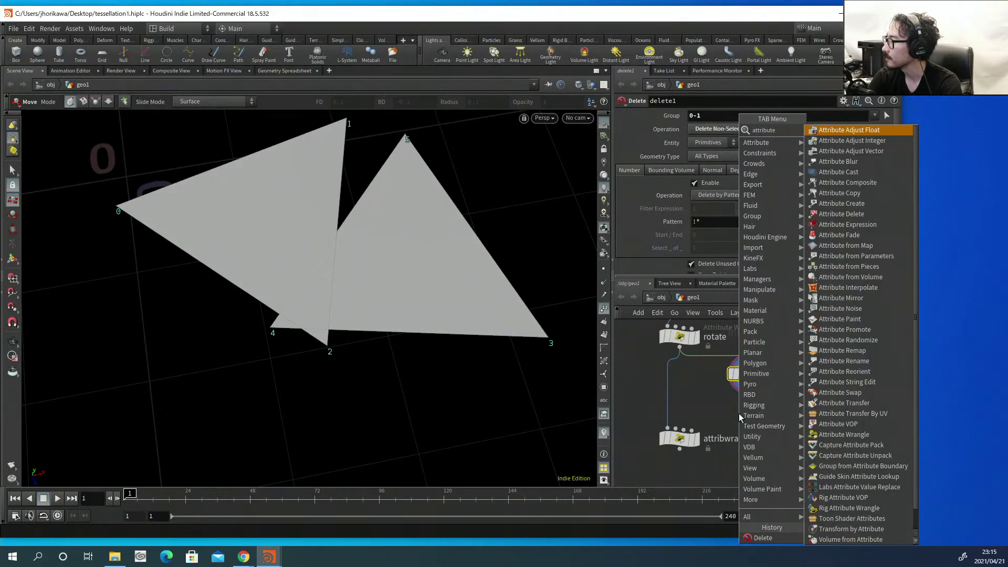
pyautogui.write(' wran')
pyautogui.press('Return')
pyautogui.click(739, 414)
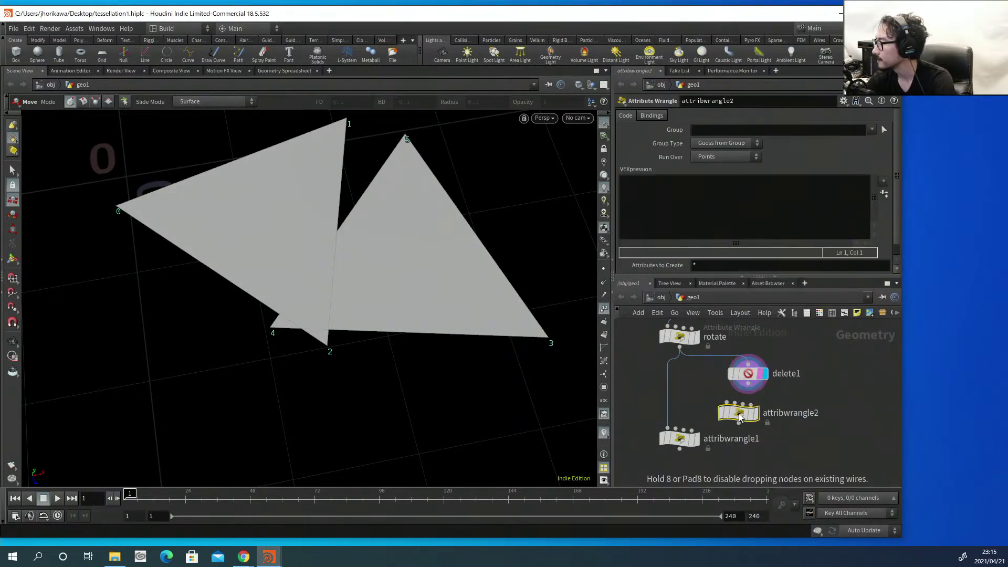
pyautogui.doubleClick(739, 414)
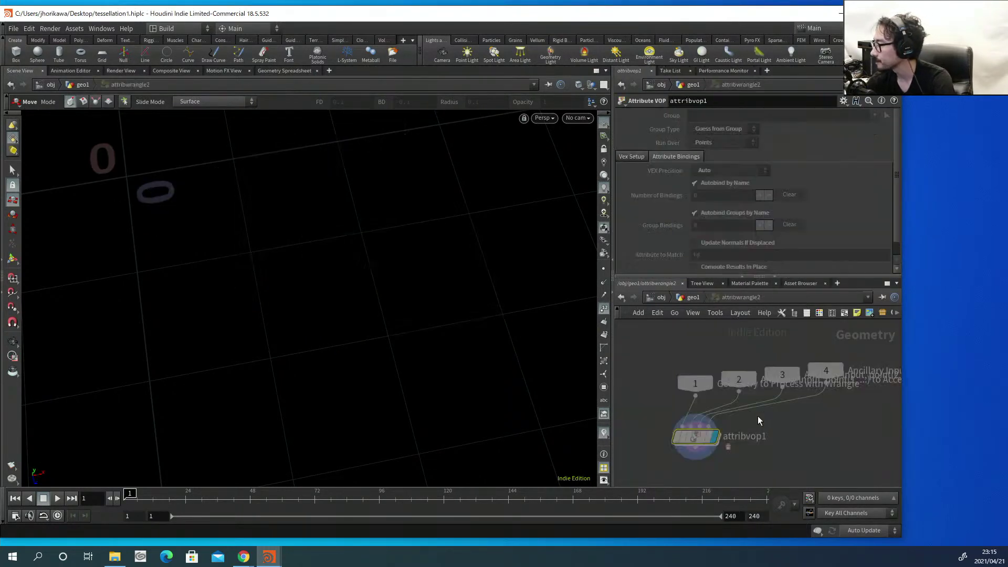
pyautogui.click(694, 297)
# Set the new wrangle to run over Detail (only once) and connect the Delete node's output to its first input.
pyautogui.click(723, 160)
pyautogui.click(723, 168)
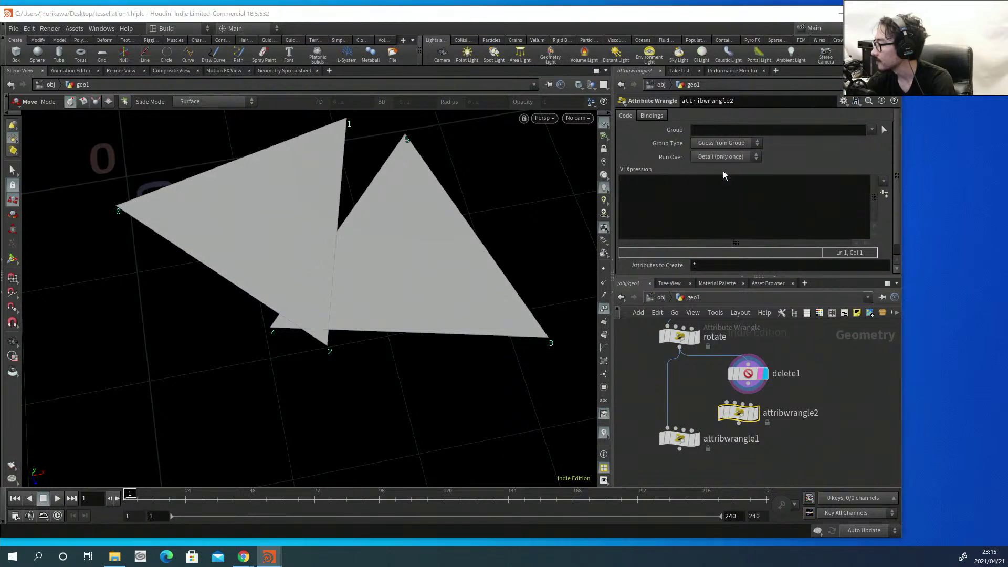
pyautogui.moveTo(738, 414)
pyautogui.moveTo(737, 414); pyautogui.dragTo(747, 420)
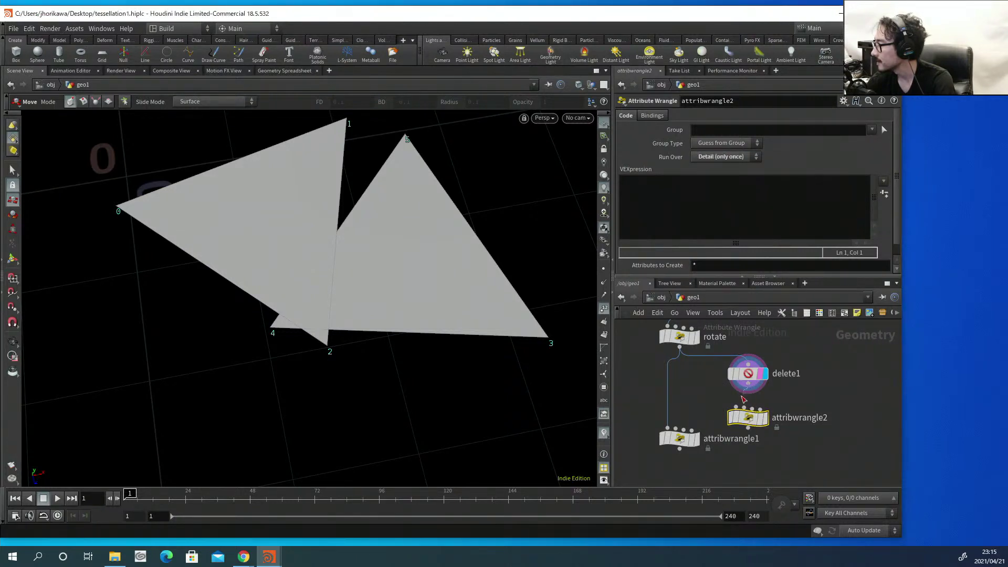
# Rename the new wrangle dir_info and display its result in the viewport.
pyautogui.doubleClick(791, 419)
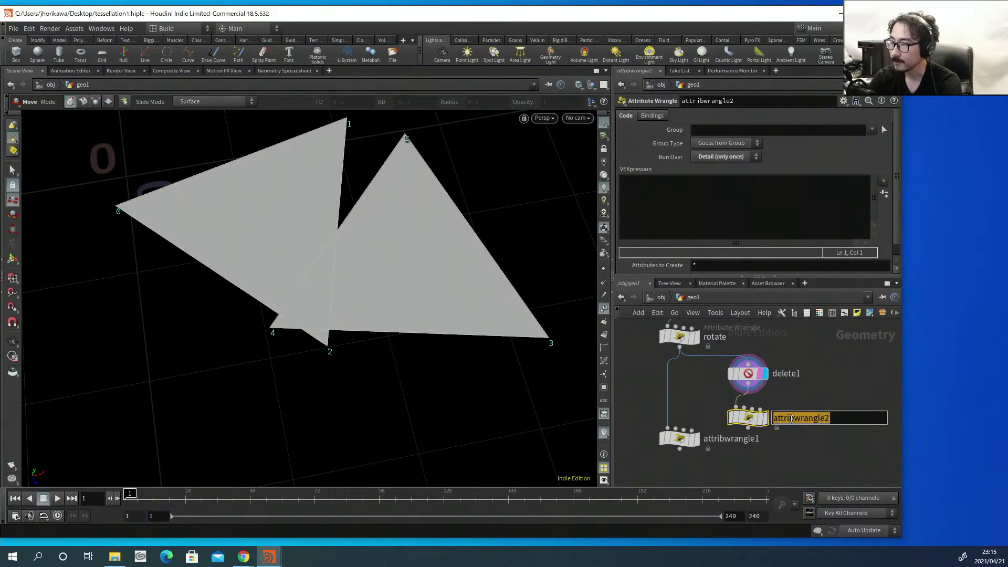
pyautogui.write('dir_info')
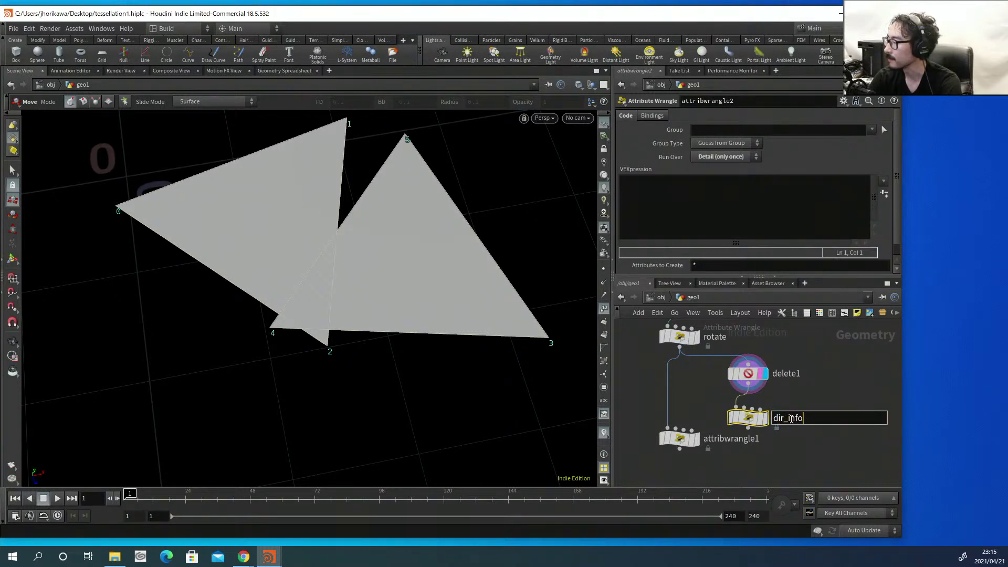
pyautogui.press('Return')
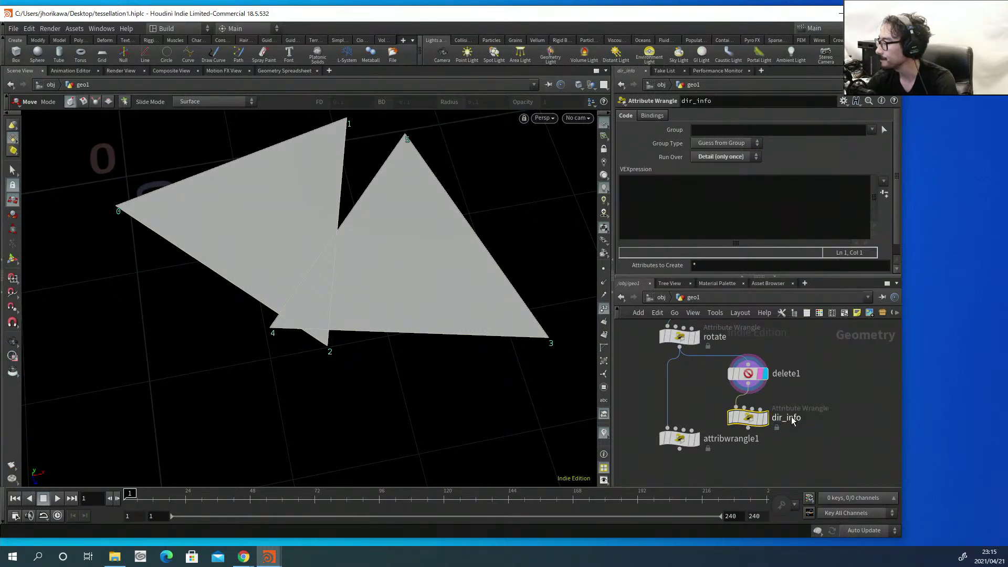
pyautogui.click(765, 418)
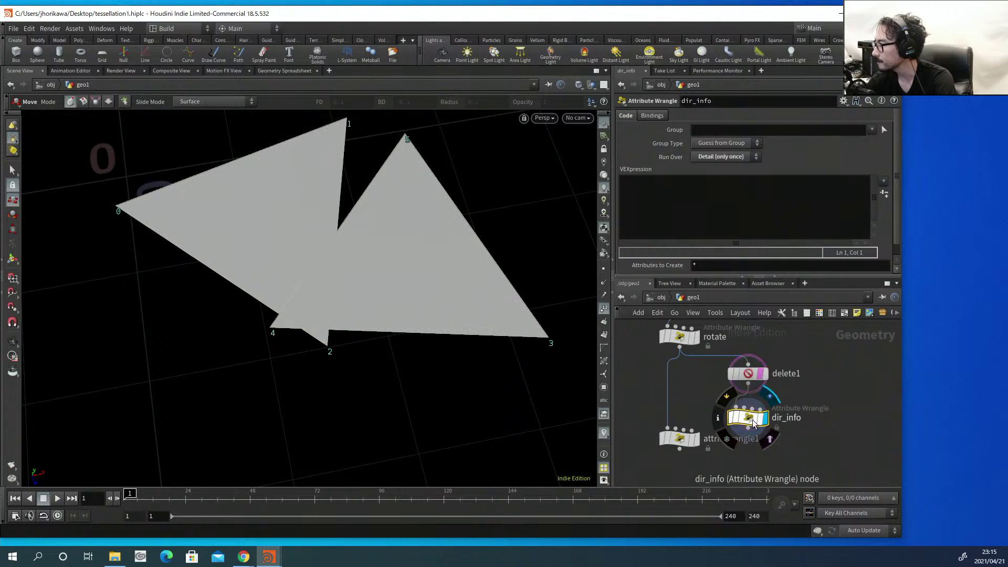
pyautogui.click(770, 439)
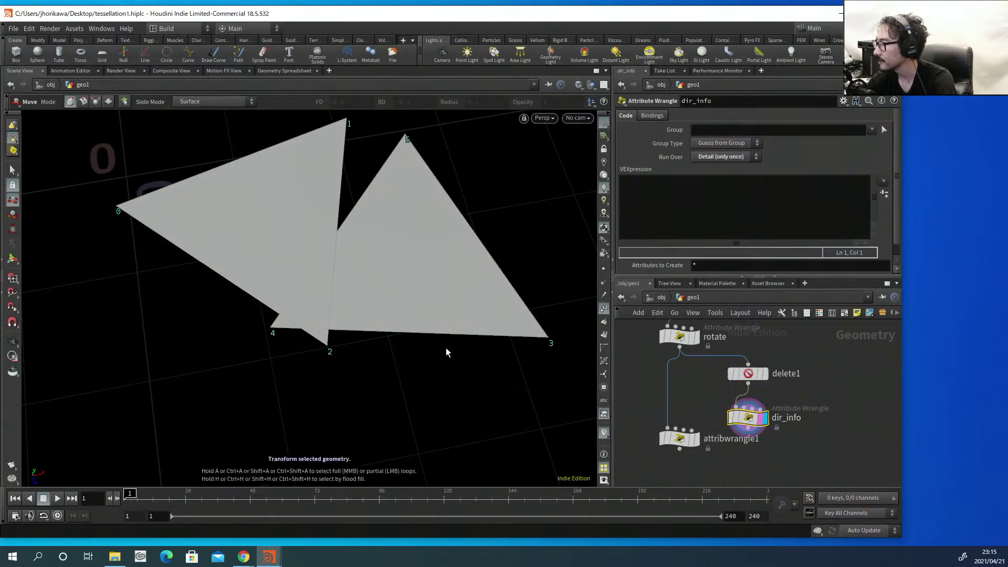
# In dir_info's VEX code, store point 2's position with vector pos1 = point(0, "P", 2);.
pyautogui.click(672, 214)
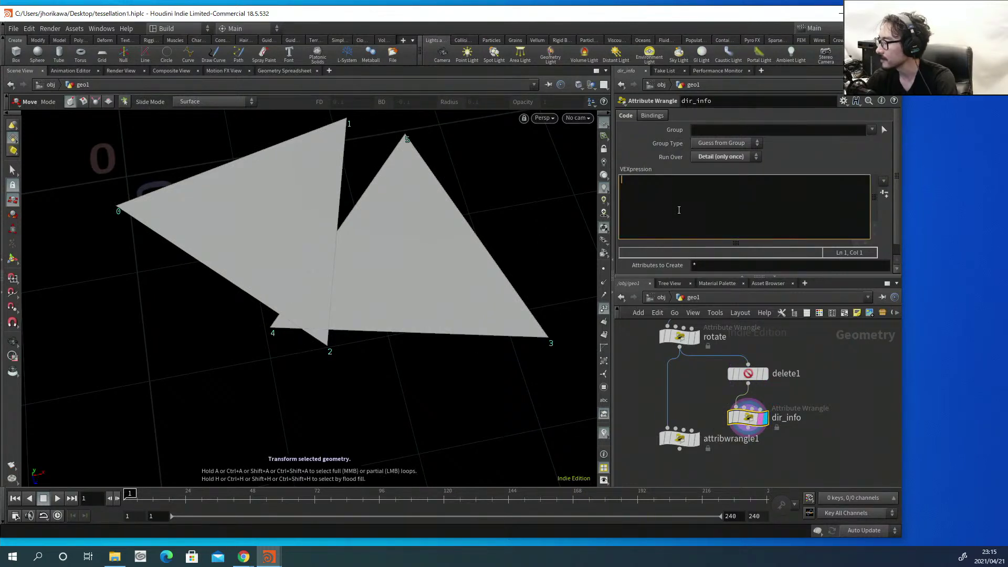
pyautogui.write('vector pos1 =')
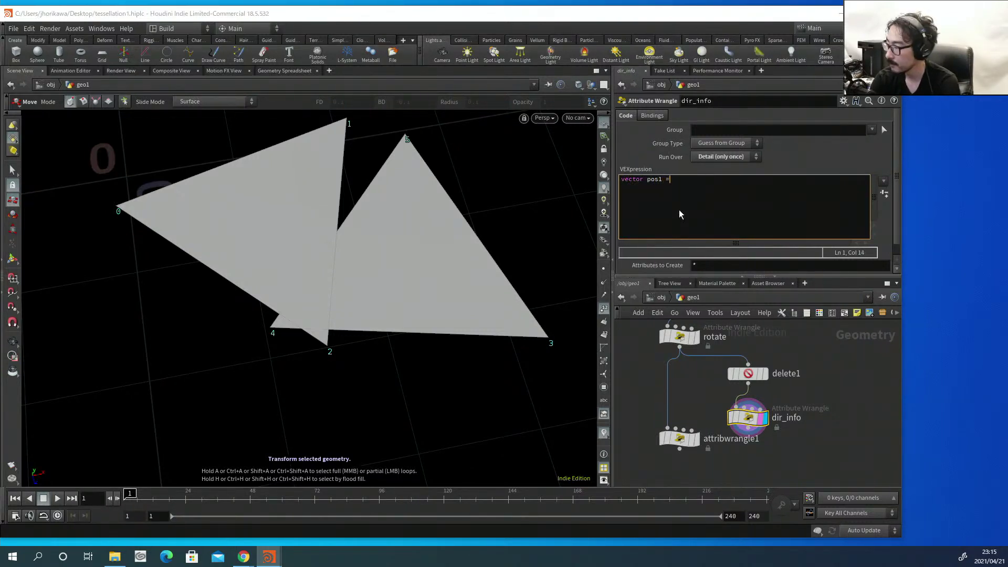
pyautogui.write(' point(')
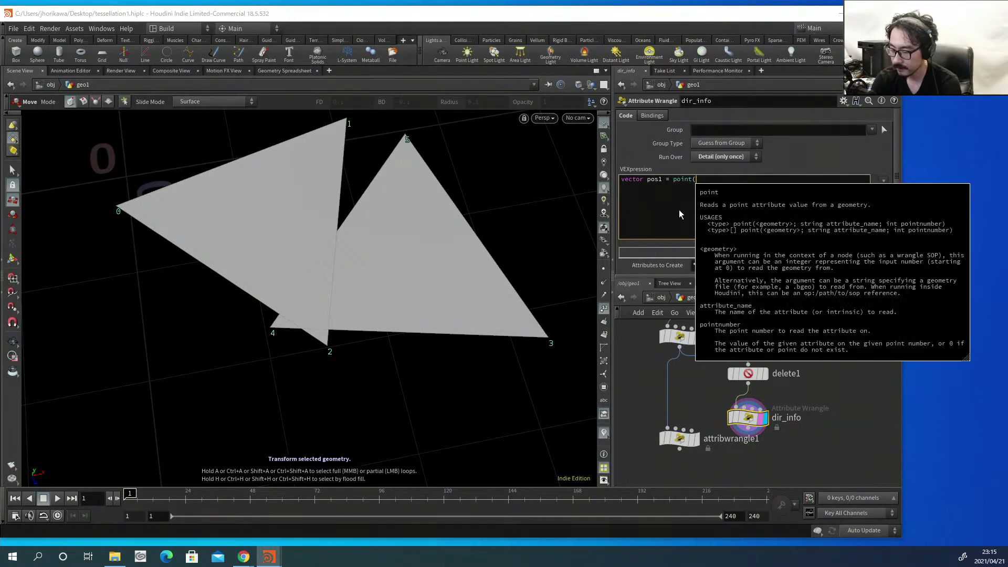
pyautogui.write('9m  "P",')
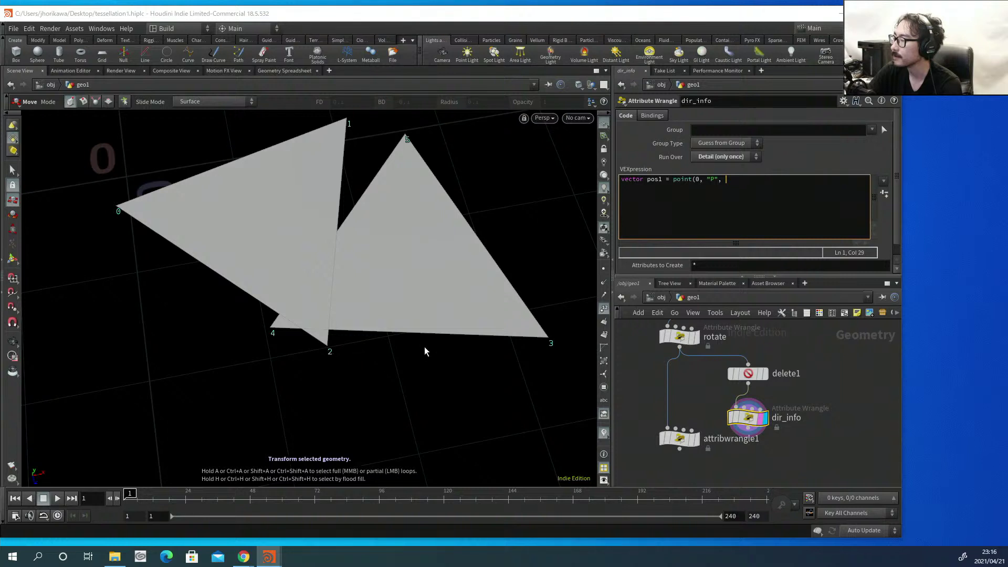
pyautogui.write('2);')
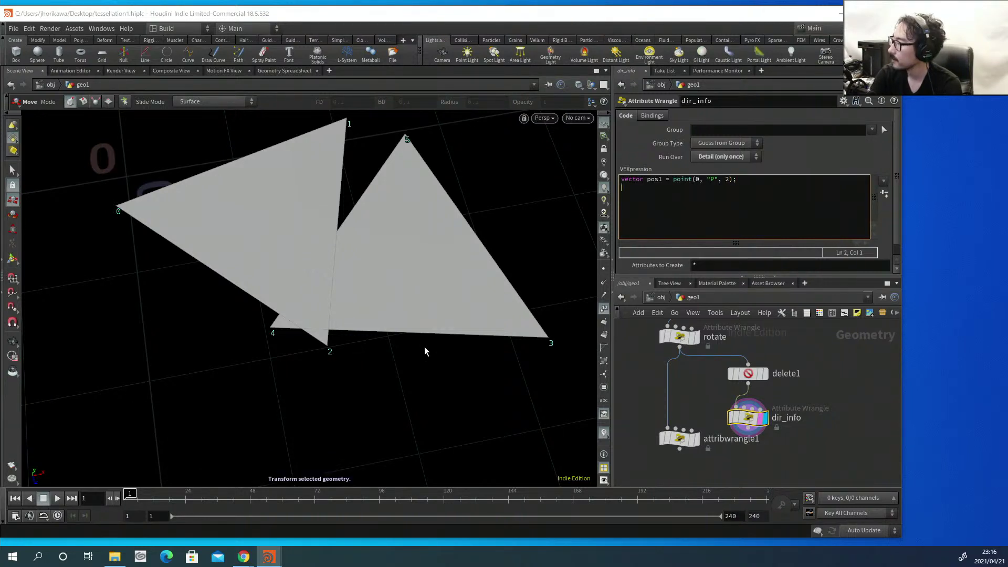
# Add a second VEX line storing point 4's position: vector pos2 = point(0, "P", 4);.
pyautogui.press('Return')
pyautogui.write('vec')
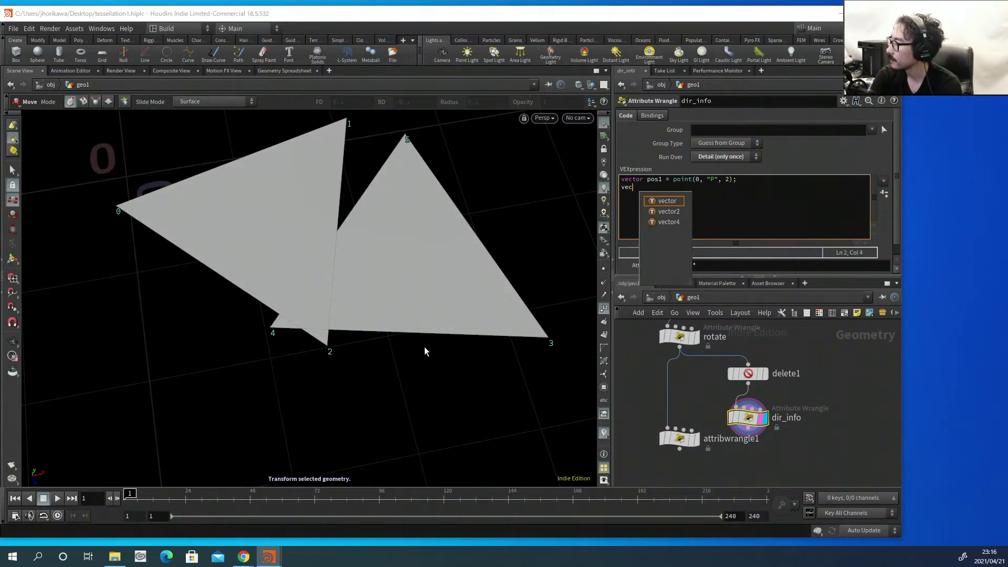
pyautogui.write('tor pos2')
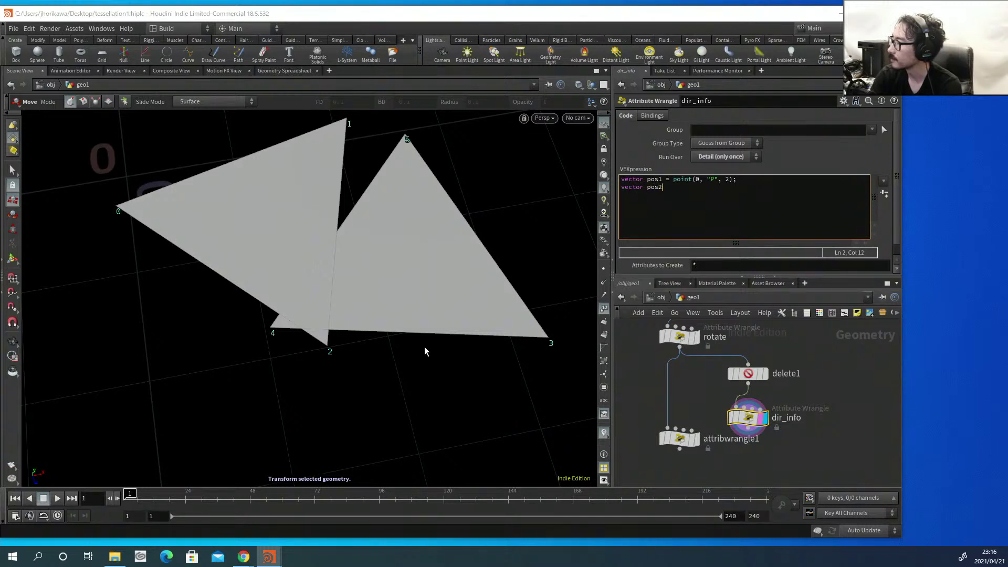
pyautogui.press('BackSpace')
pyautogui.press('BackSpace')
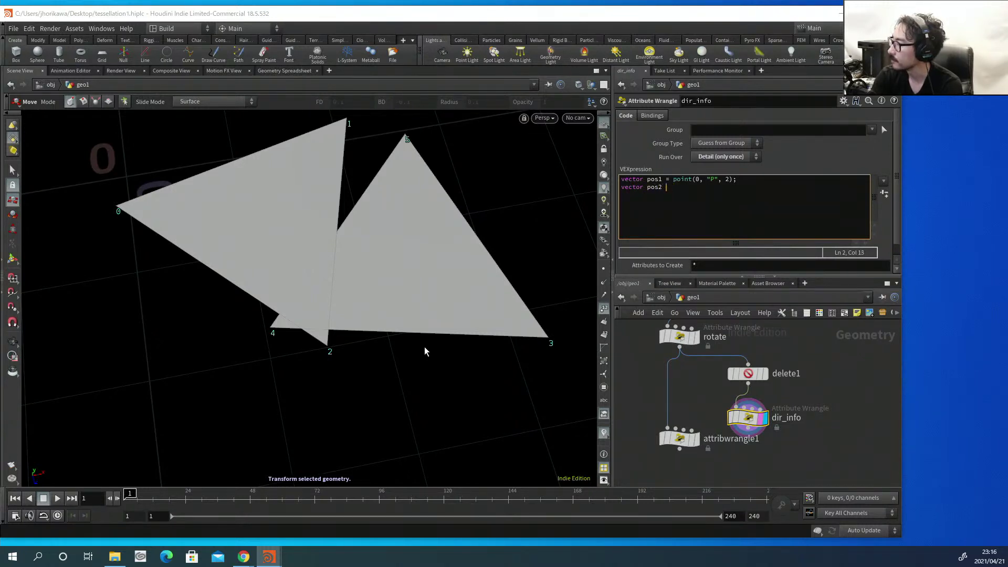
pyautogui.write('= ')
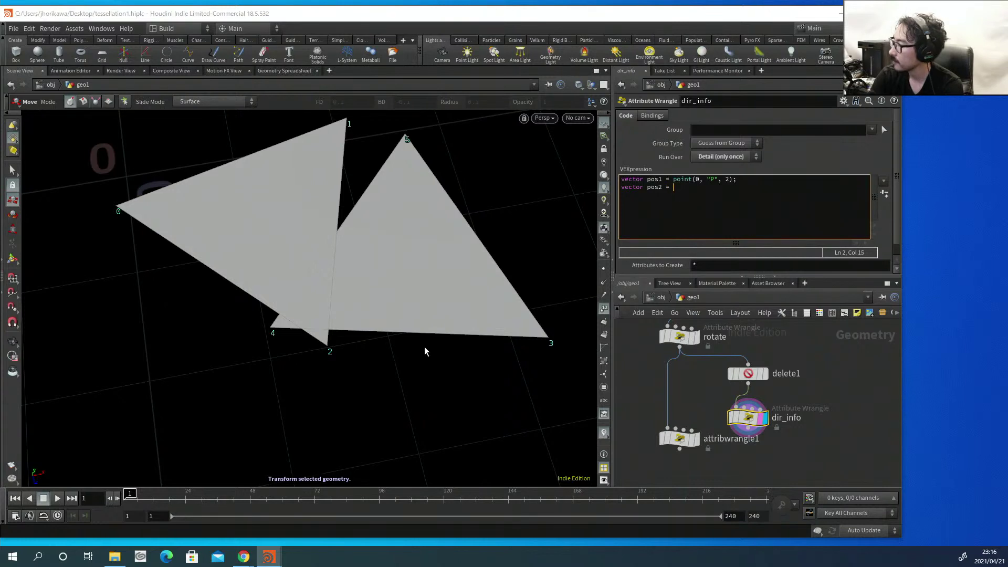
pyautogui.write('point)(')
pyautogui.press('BackSpace')
pyautogui.press('BackSpace')
pyautogui.write('(0, ')
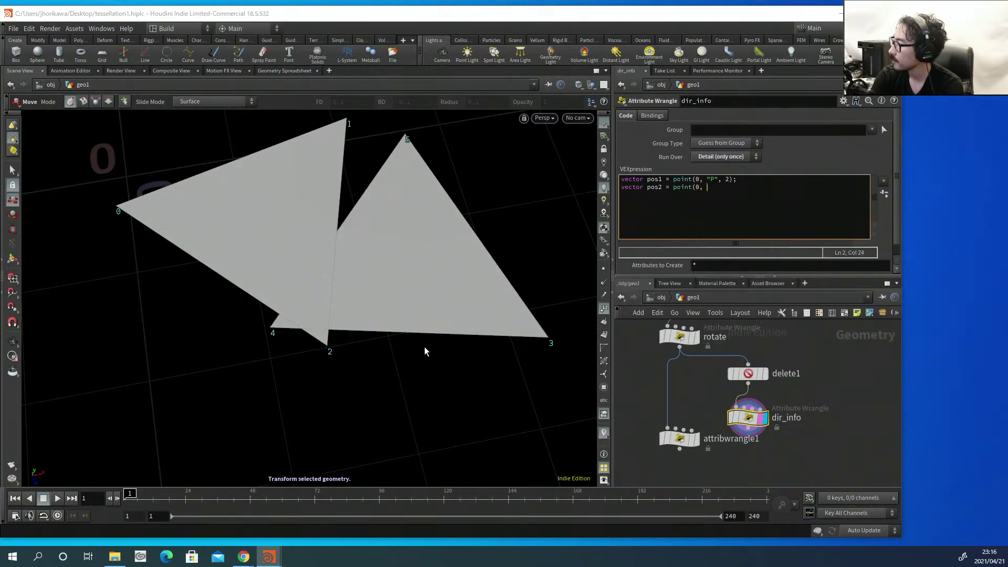
pyautogui.write('"P')
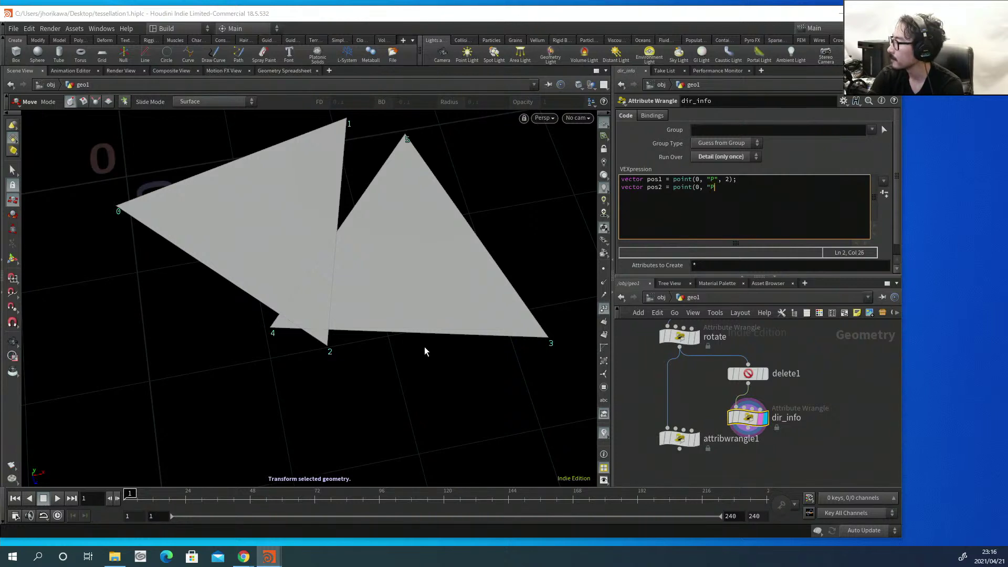
pyautogui.write('", ')
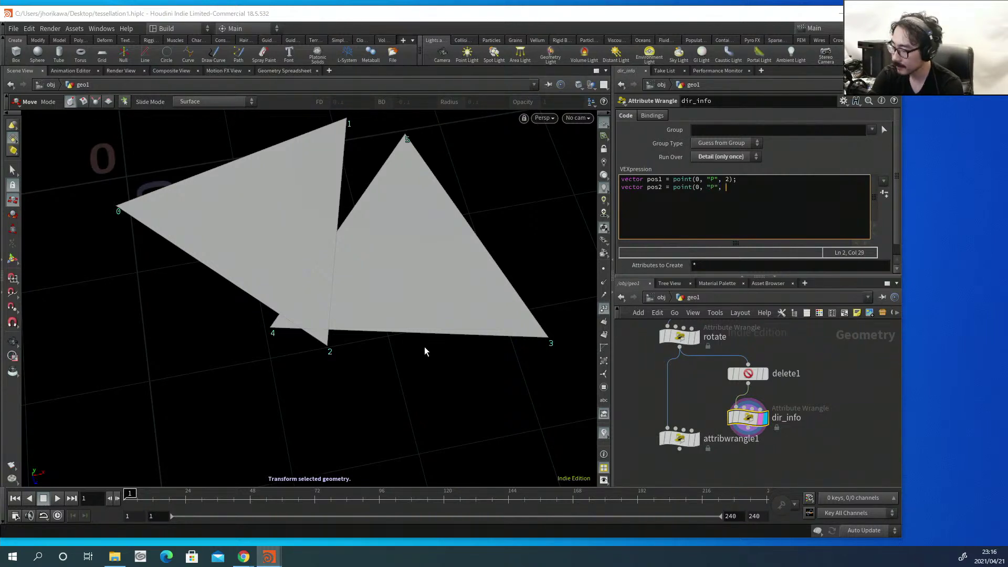
pyautogui.write('4')
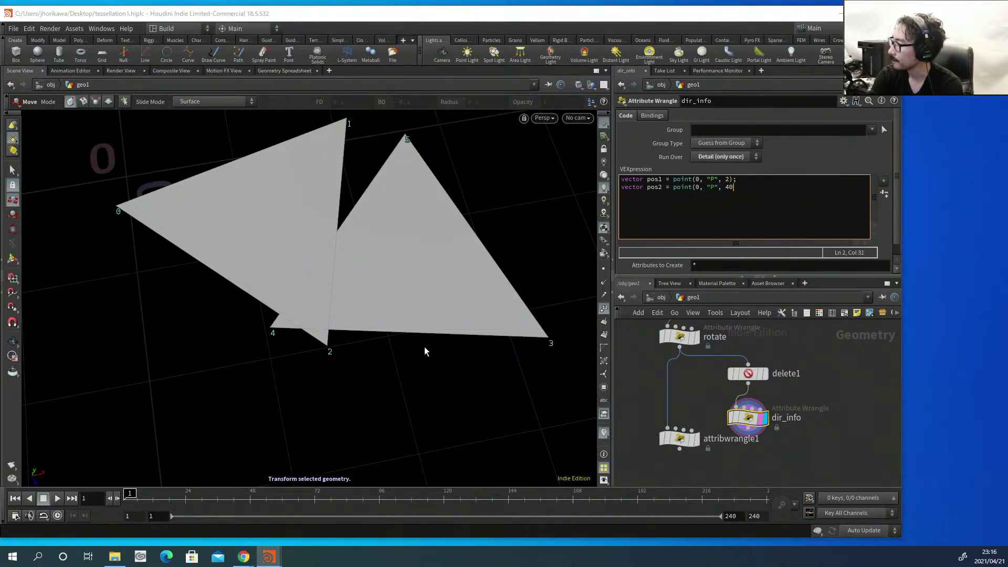
pyautogui.write(');')
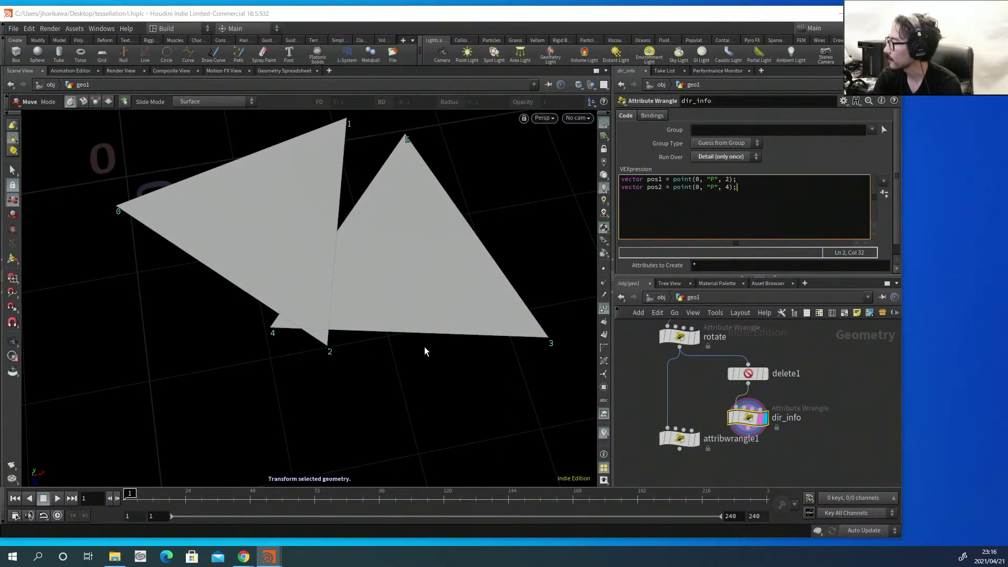
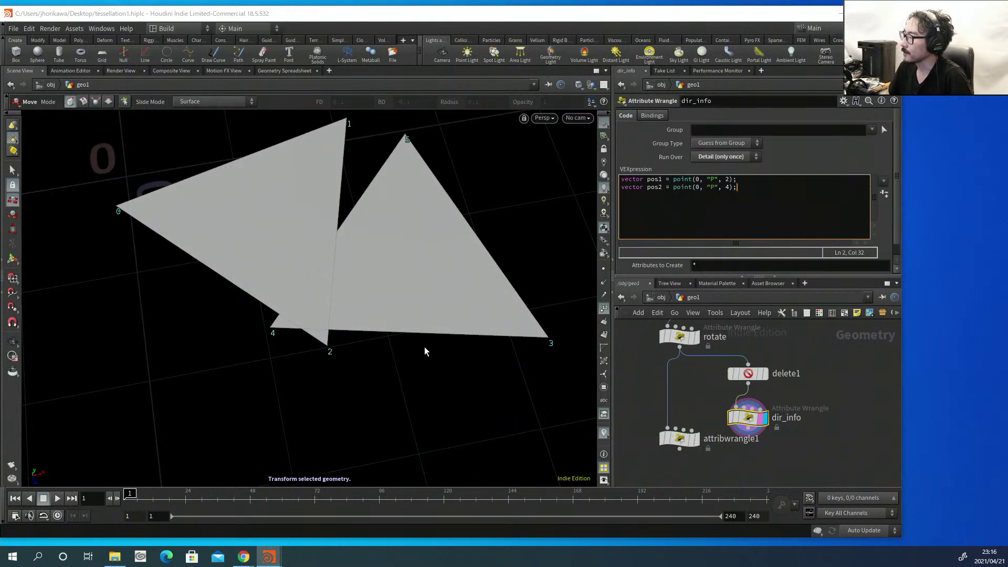
# Below the two position lines, add the direction attribute v@dir = pos1 - pos2;.
pyautogui.press('Return')
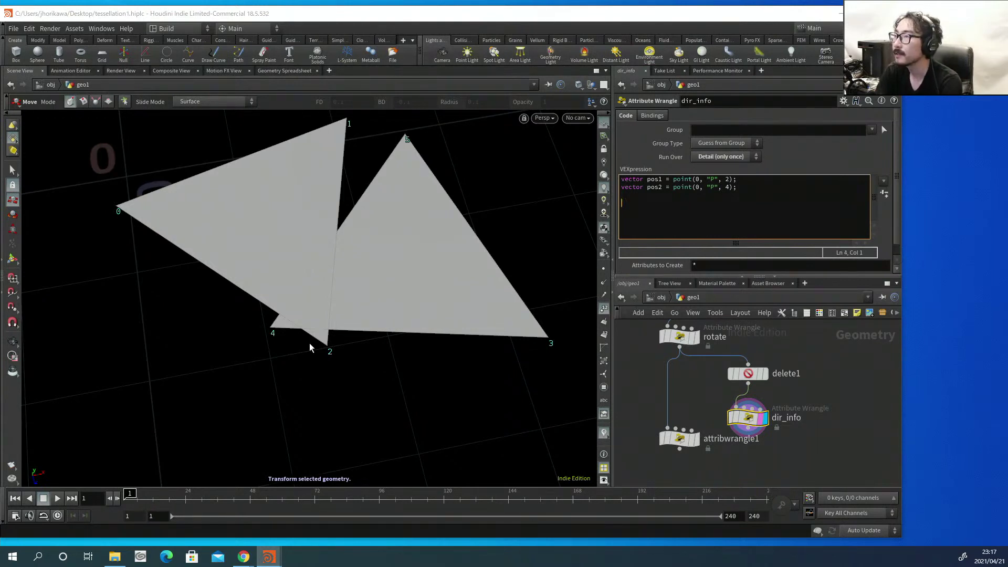
pyautogui.write('v"')
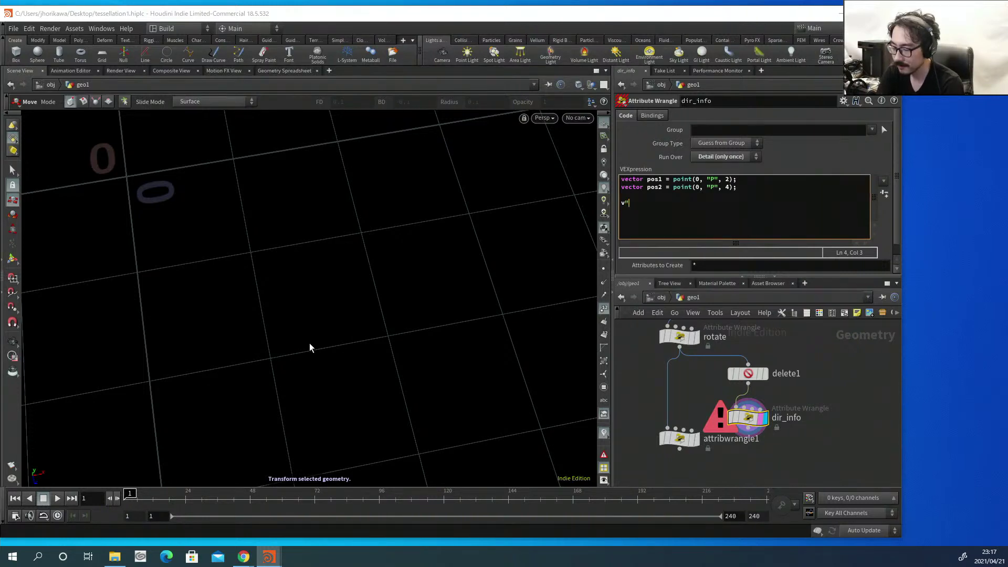
pyautogui.press('BackSpace')
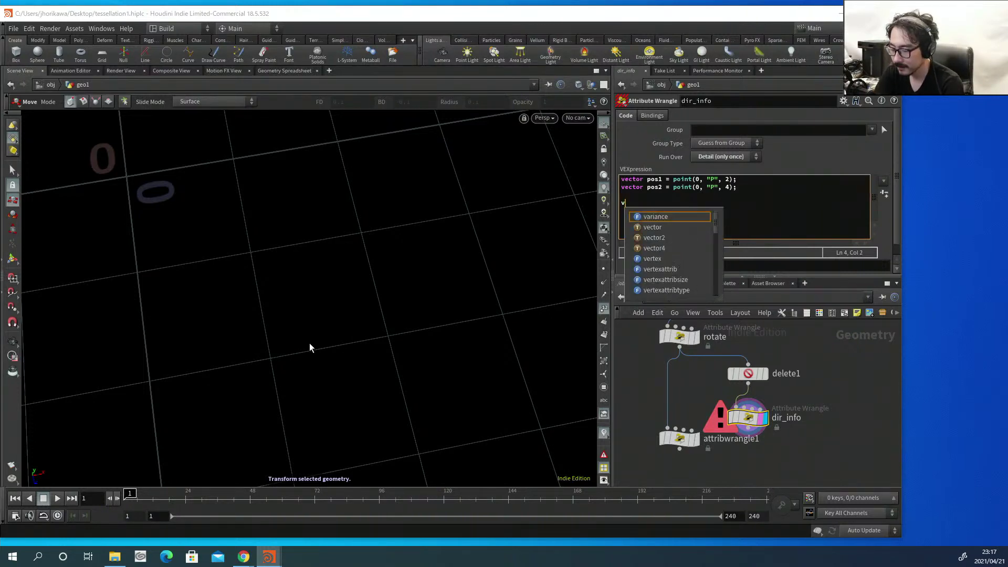
pyautogui.write('@dir ')
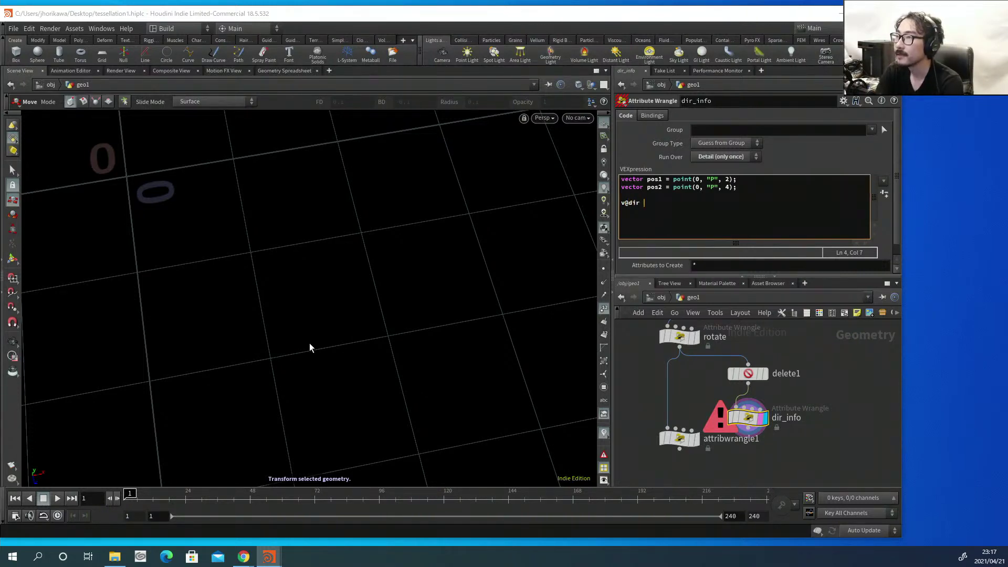
pyautogui.write('=')
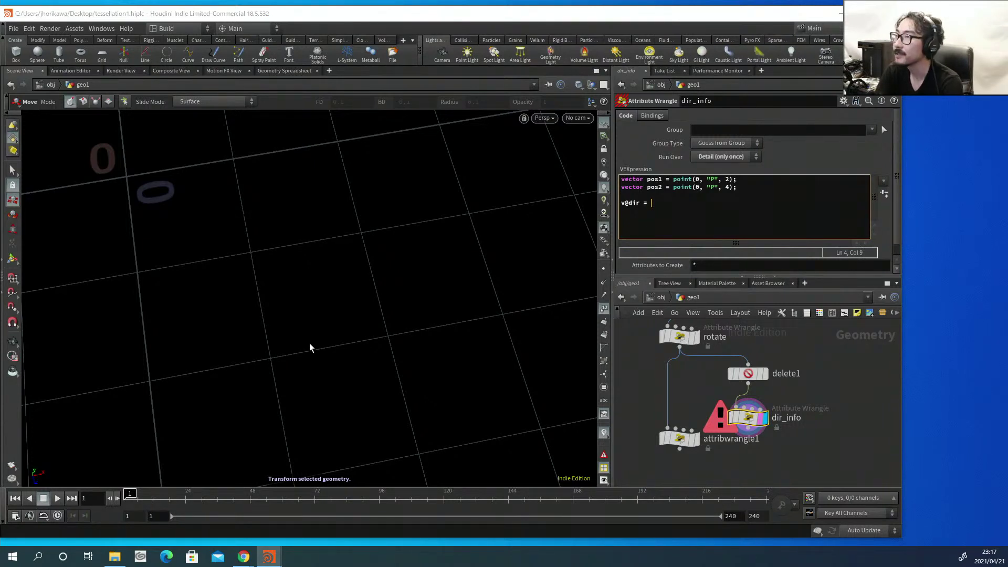
pyautogui.write(' pos1')
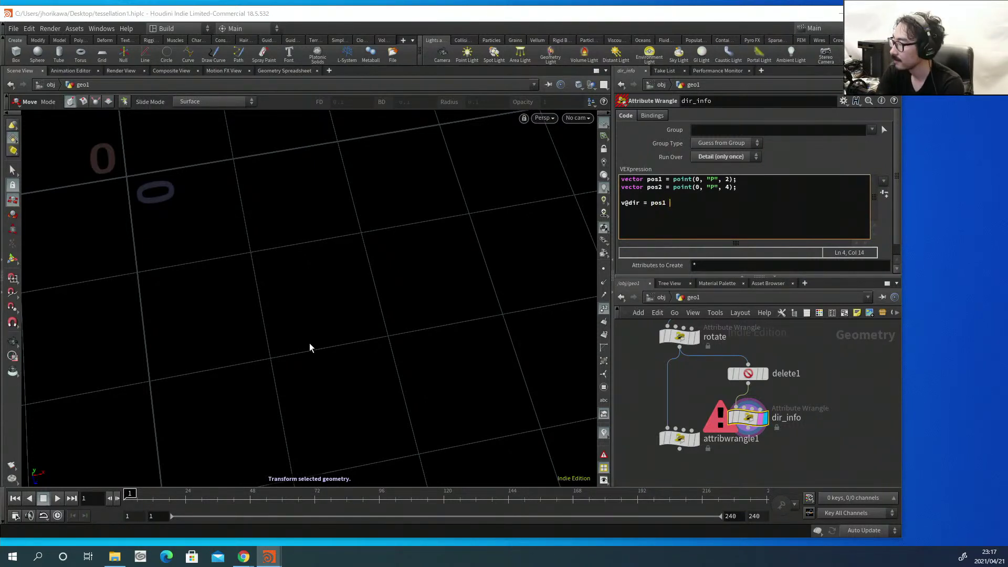
pyautogui.write(' - pos2;')
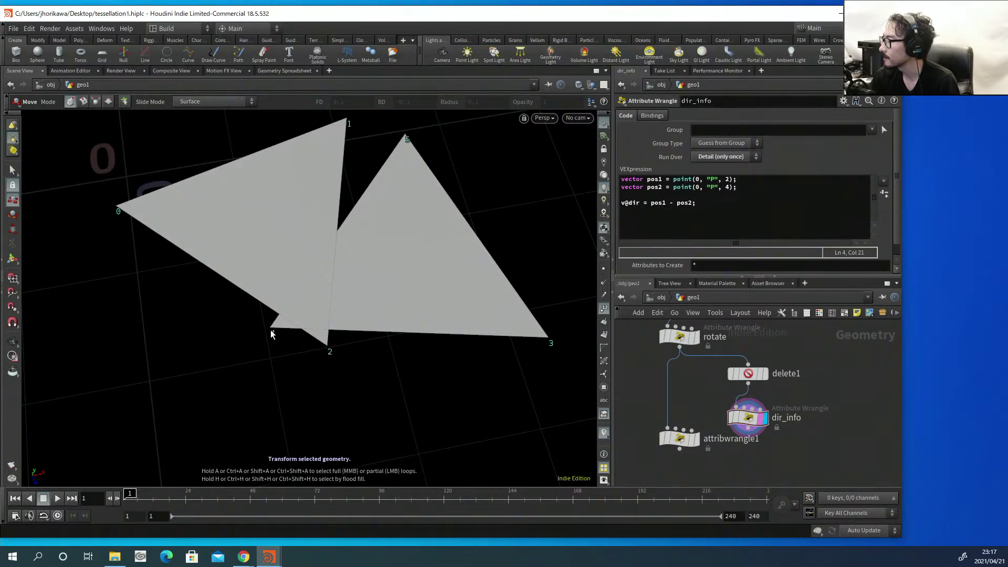
pyautogui.moveTo(651, 202); pyautogui.dragTo(696, 202)
pyautogui.click(699, 203)
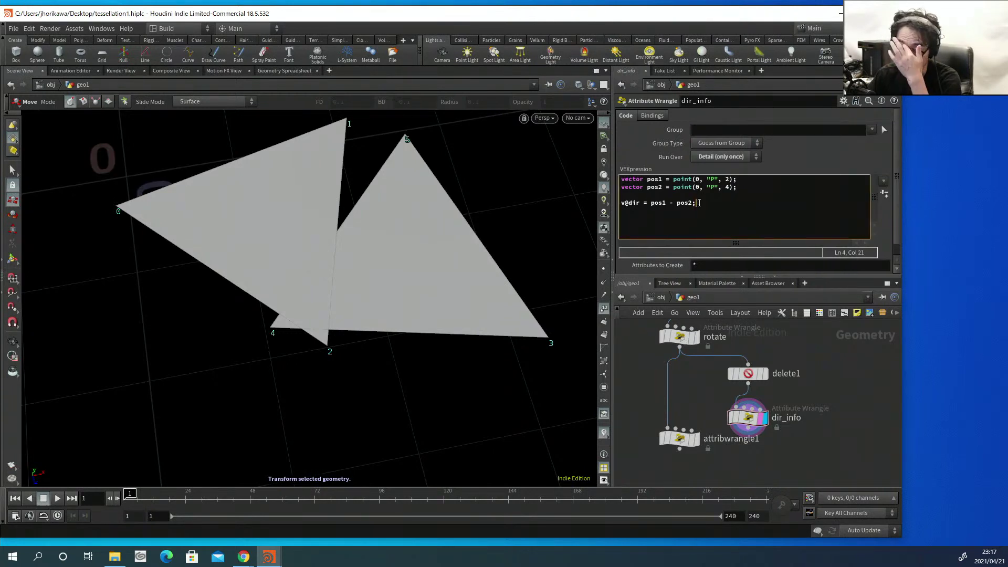
pyautogui.press('Return')
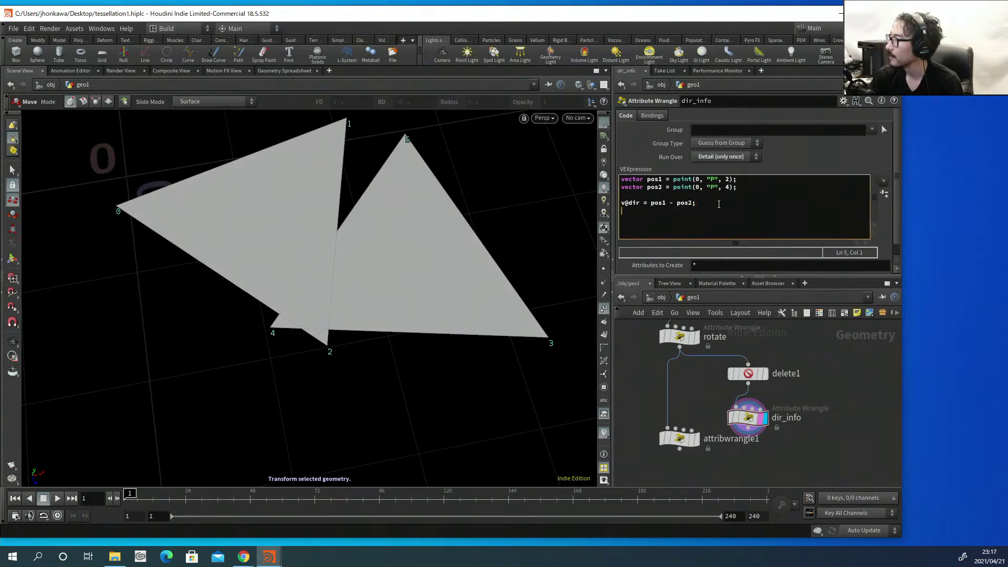
pyautogui.moveTo(646, 203); pyautogui.dragTo(613, 203)
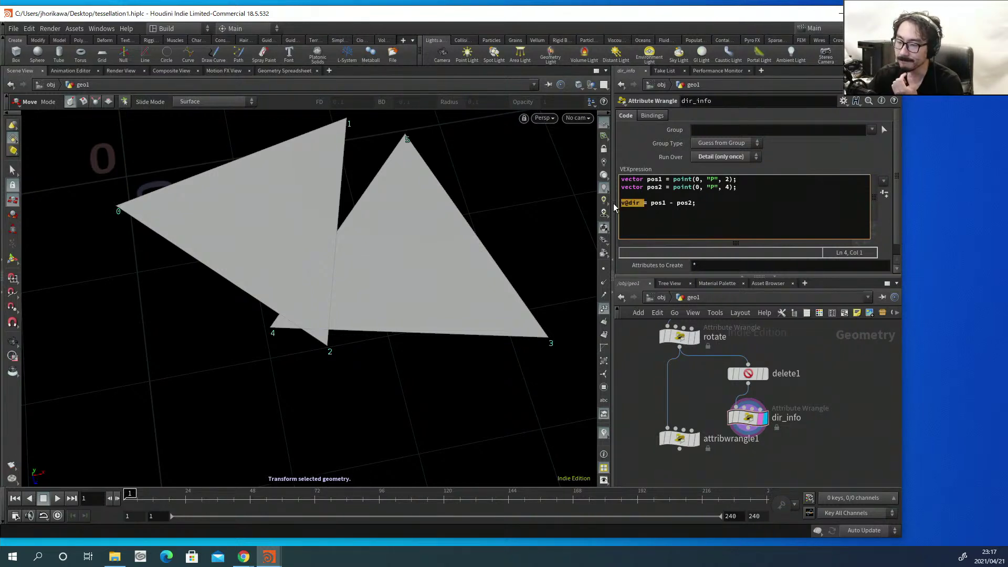
pyautogui.click(663, 203)
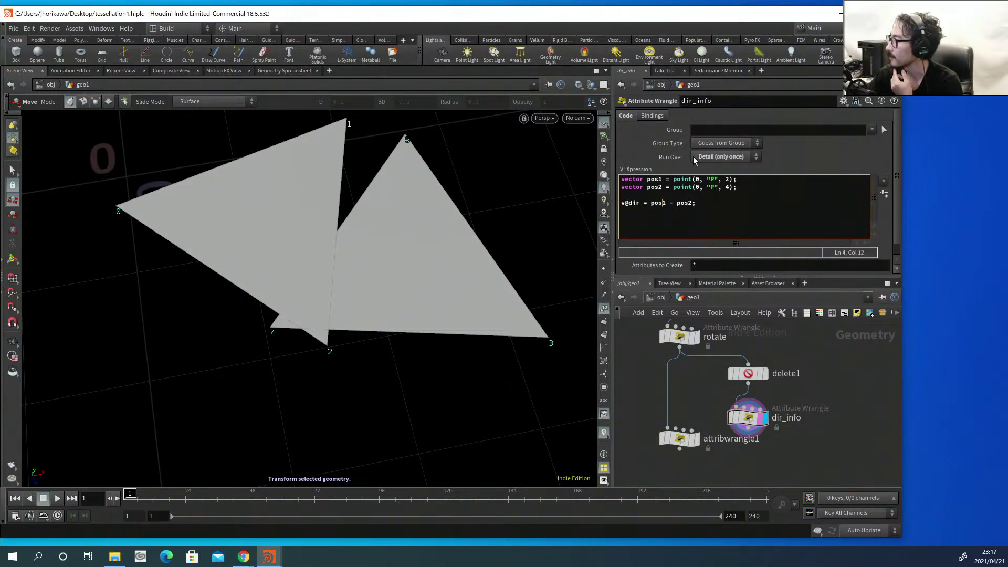
# Add a Geometry Spreadsheet pane alongside the parameters and check dir_info's detail attributes in it.
pyautogui.click(754, 420)
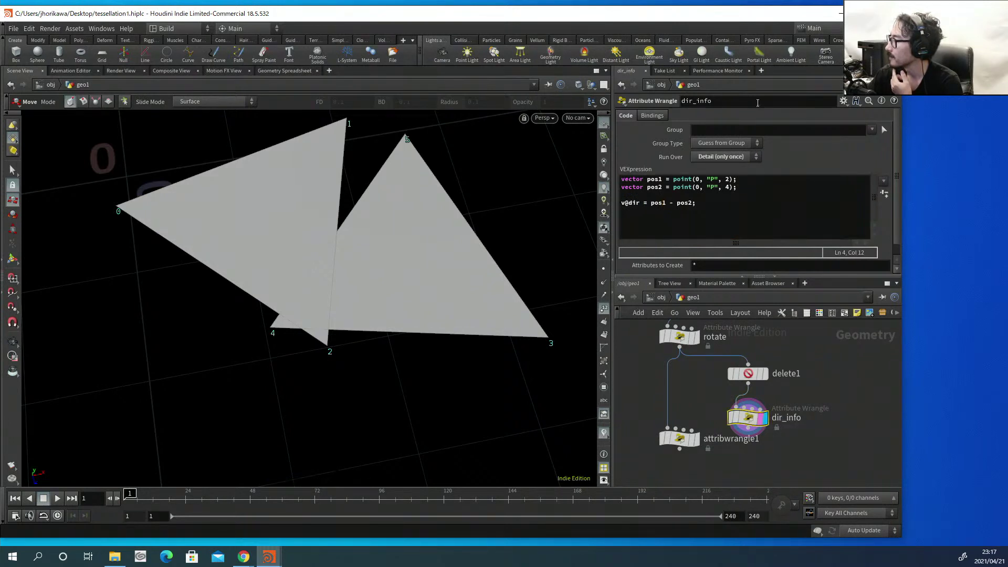
pyautogui.click(761, 71)
pyautogui.moveTo(788, 92)
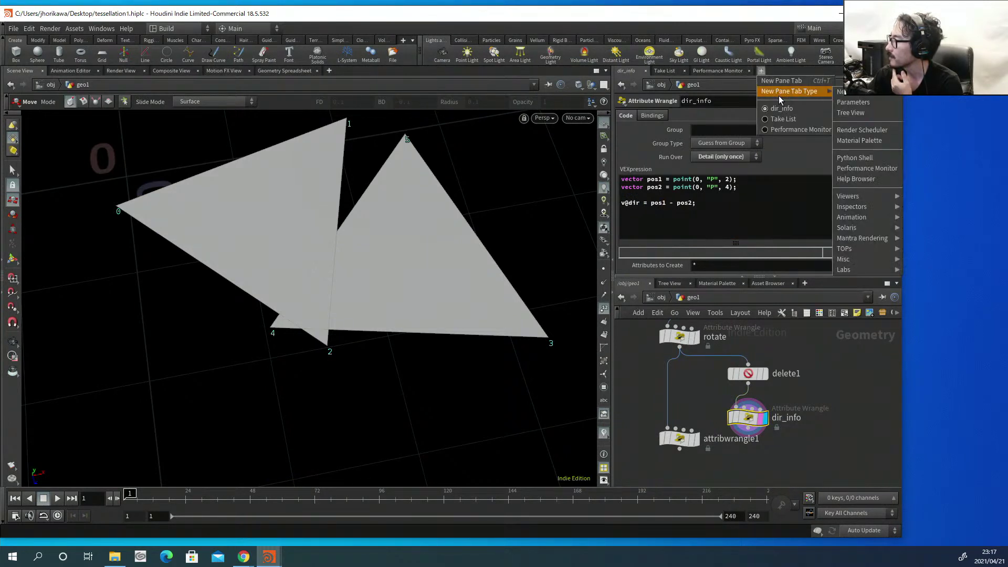
pyautogui.click(934, 200)
pyautogui.click(762, 71)
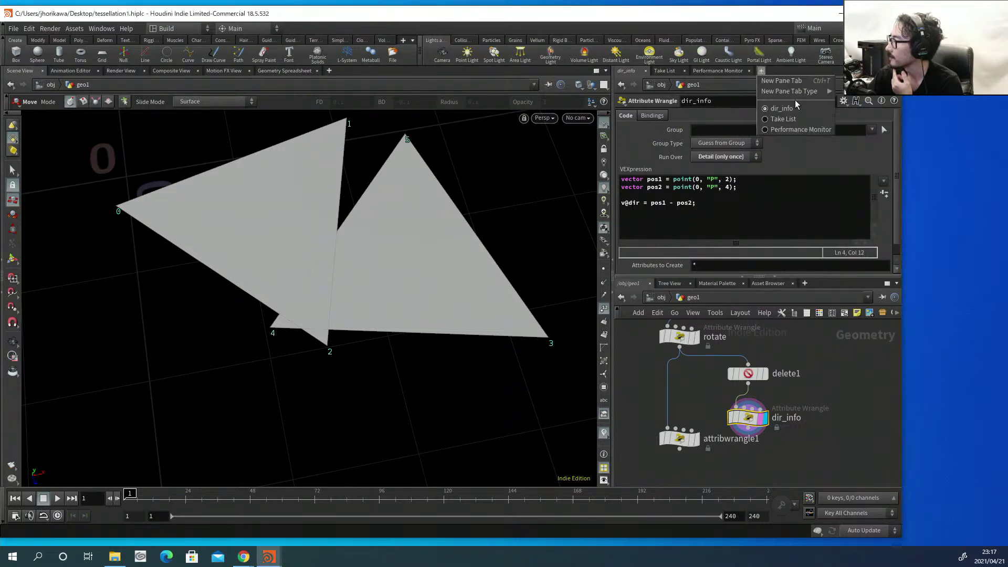
pyautogui.moveTo(798, 93)
pyautogui.moveTo(872, 207)
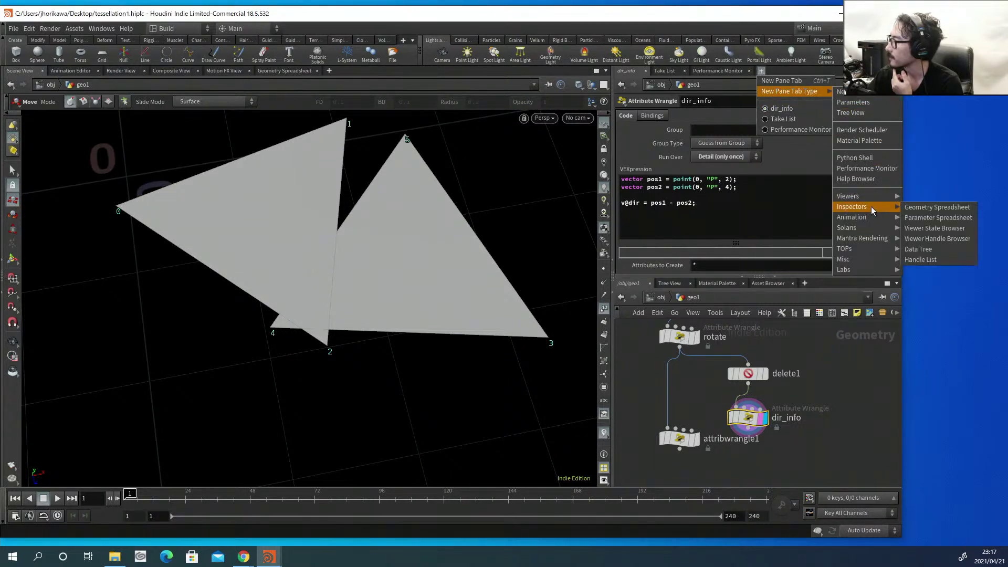
pyautogui.click(929, 209)
pyautogui.click(701, 103)
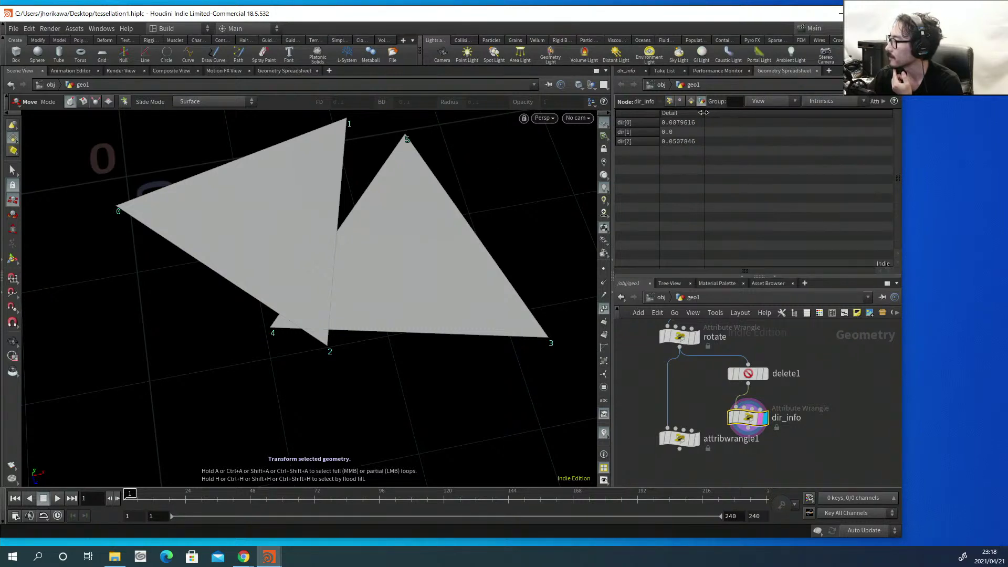
pyautogui.moveTo(708, 116); pyautogui.dragTo(713, 115)
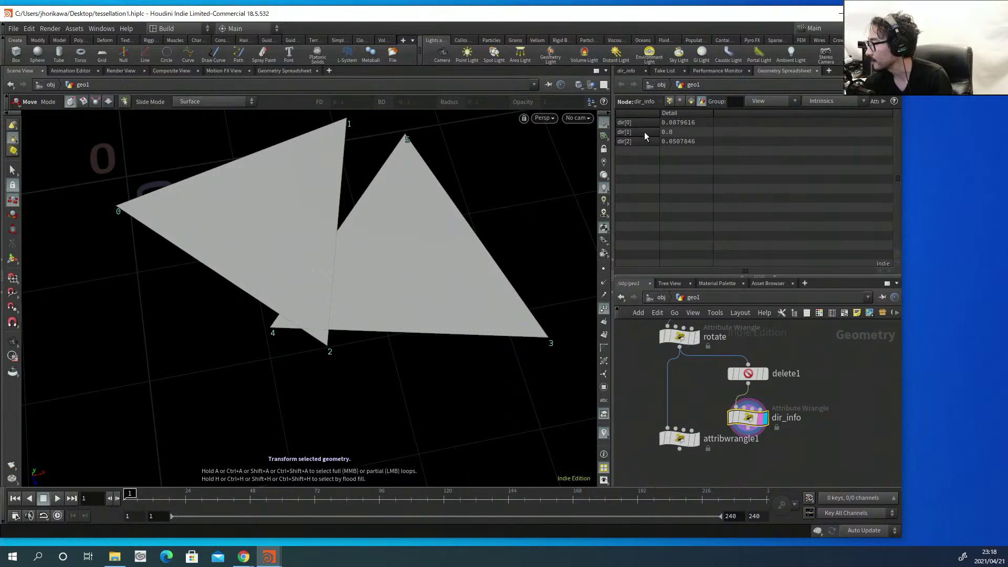
# Move attribwrangle1 lower in the network and wire dir_info's output into its second input.
pyautogui.click(625, 74)
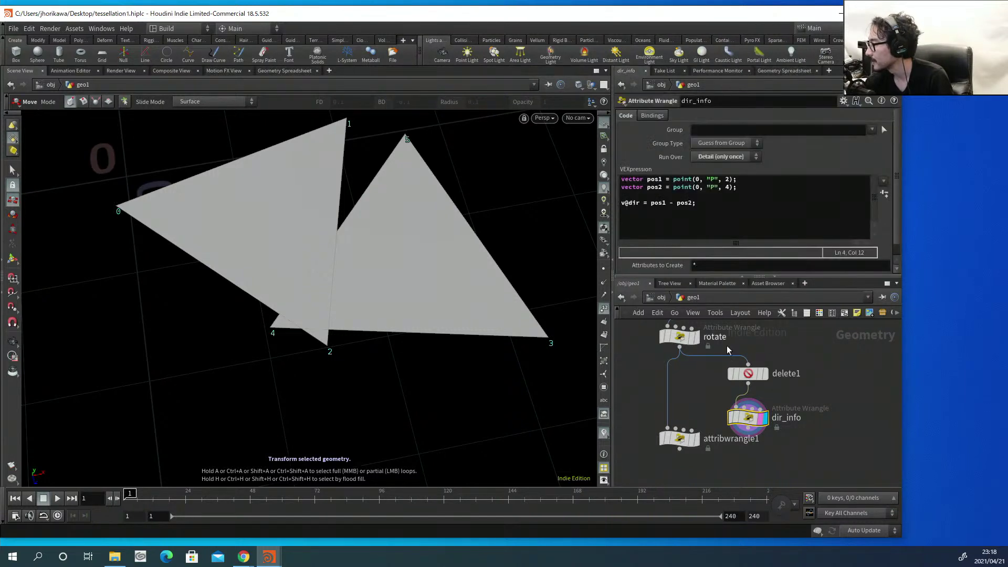
pyautogui.click(685, 440)
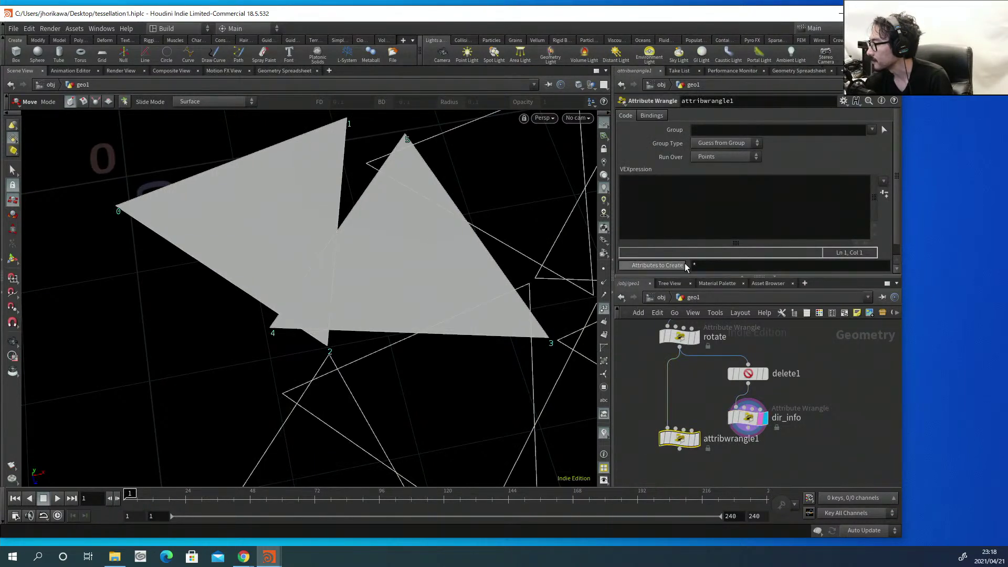
pyautogui.moveTo(682, 448); pyautogui.dragTo(682, 467)
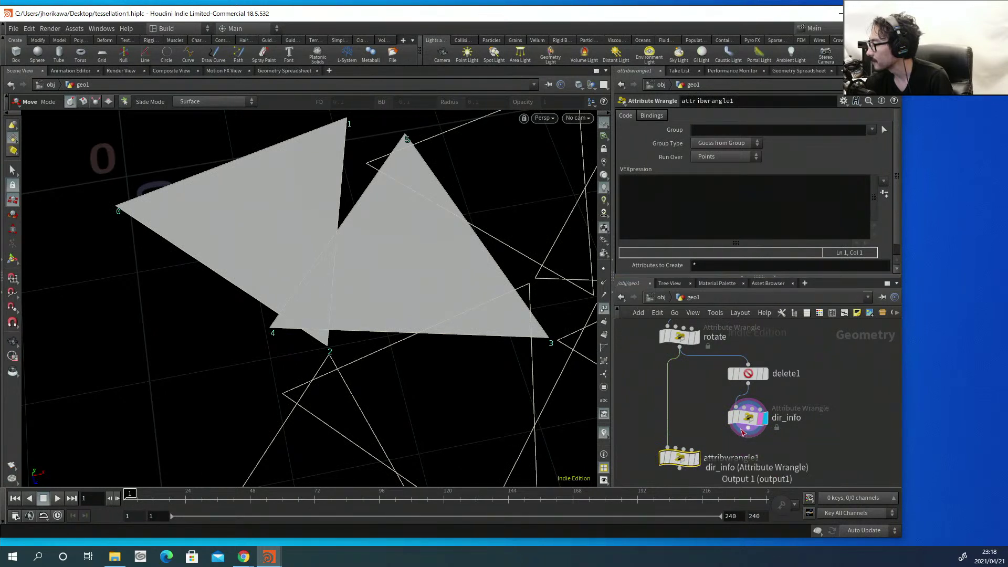
pyautogui.click(748, 417)
pyautogui.click(748, 435)
pyautogui.click(692, 443)
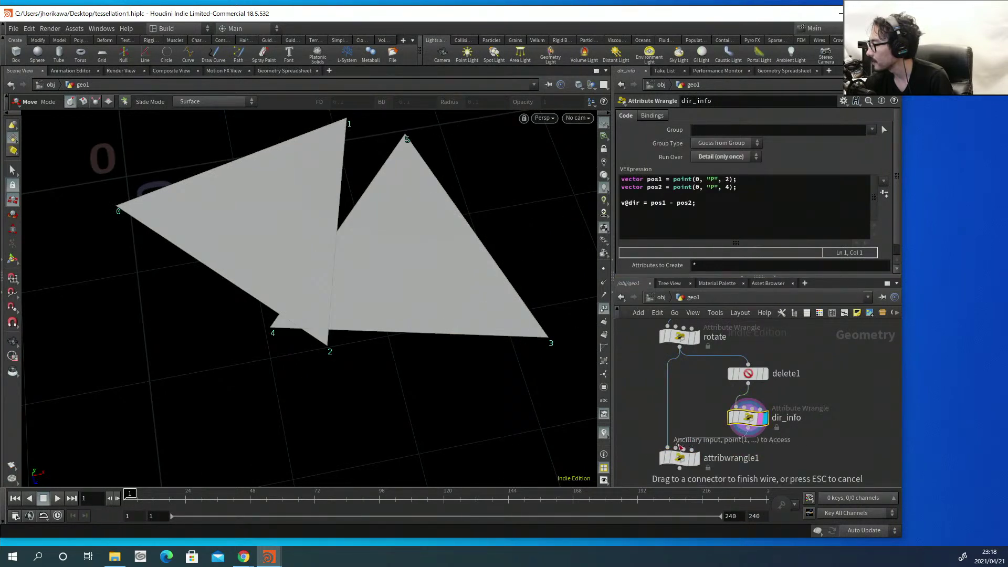
pyautogui.moveTo(687, 470); pyautogui.dragTo(692, 426, button='middle')
pyautogui.scroll(1, 693, 425)
# Display attribwrangle1's result in the viewport with the point numbers hidden, and save the scene.
pyautogui.click(692, 424)
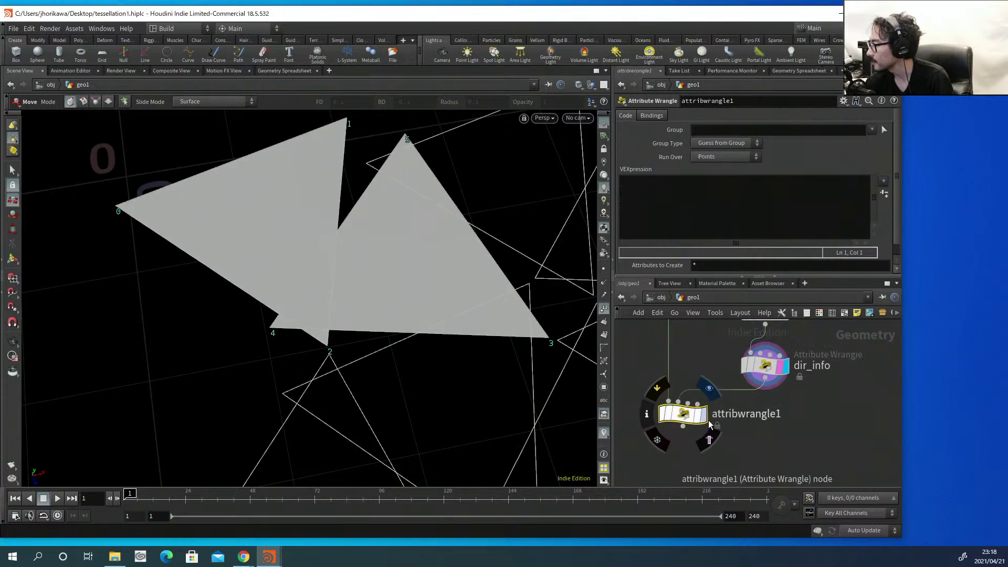
pyautogui.click(700, 418)
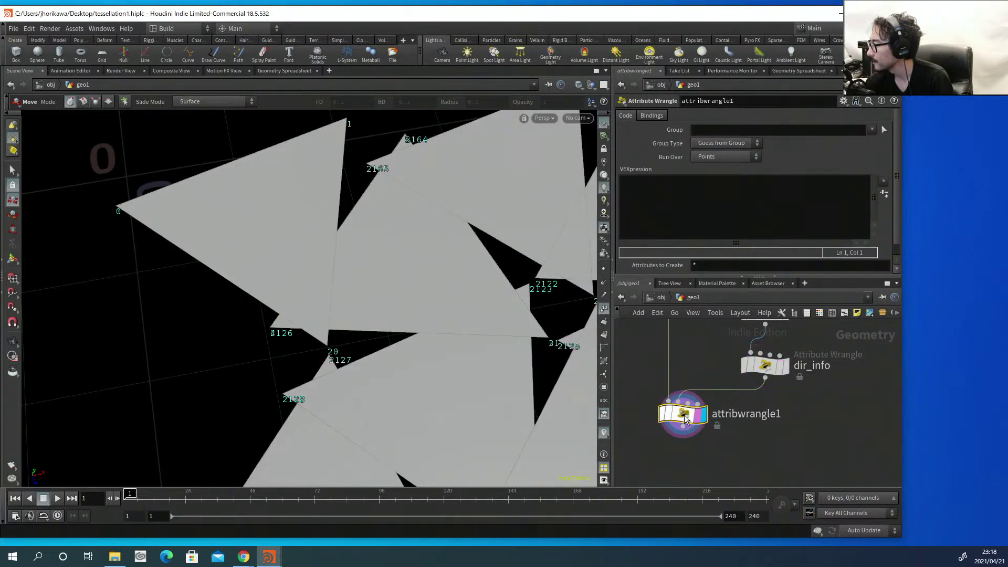
pyautogui.click(604, 309)
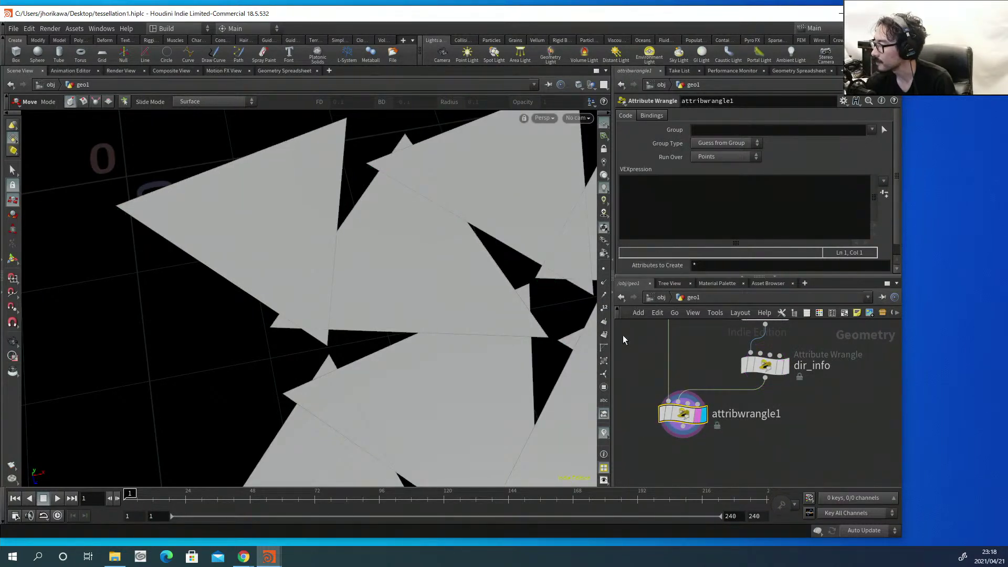
pyautogui.hotkey('ctrl', 's')
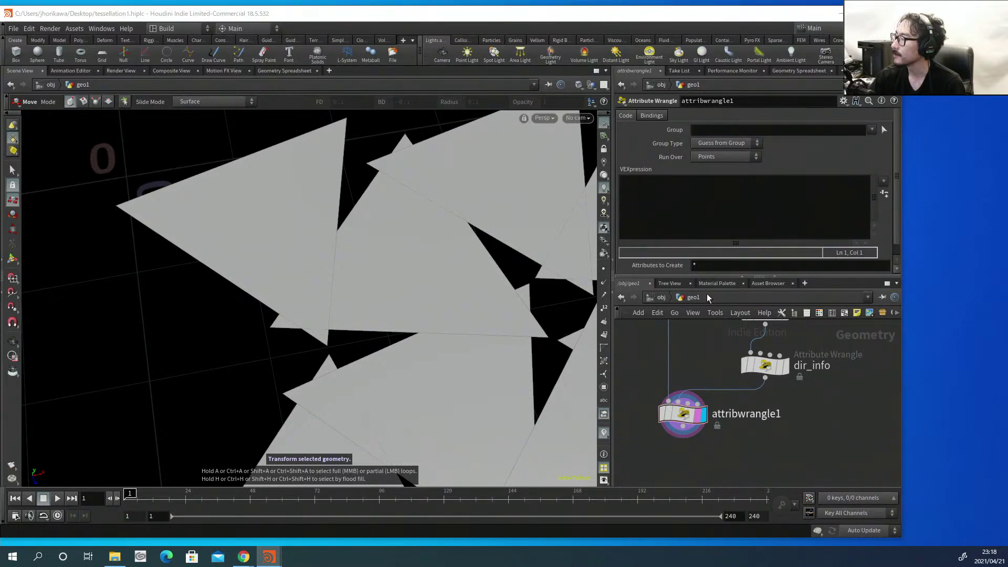
# In attribwrangle1's VEX code, read the direction from the second input with vector dir = detail(1, "dir");.
pyautogui.click(664, 200)
pyautogui.write('vector ')
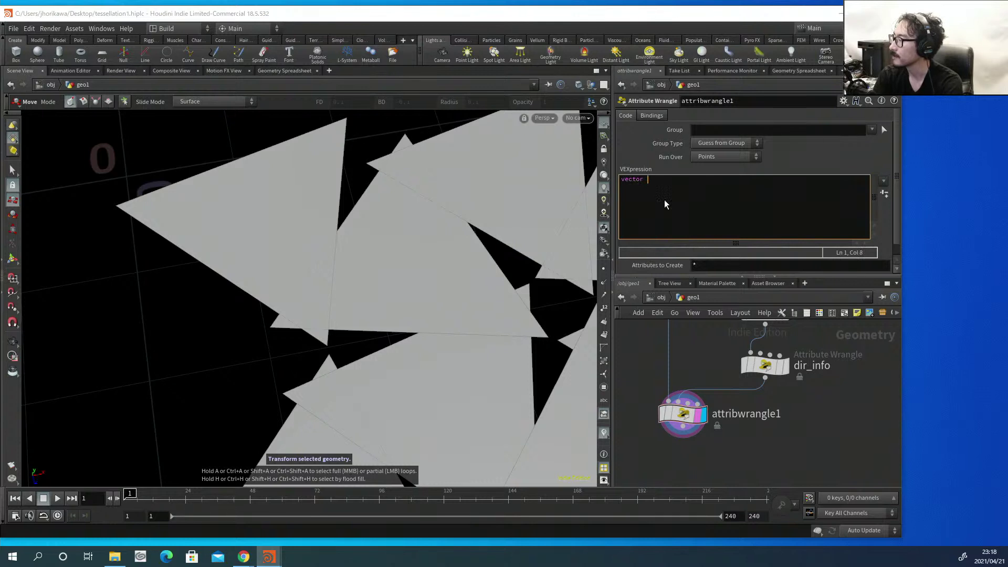
pyautogui.write('dir ')
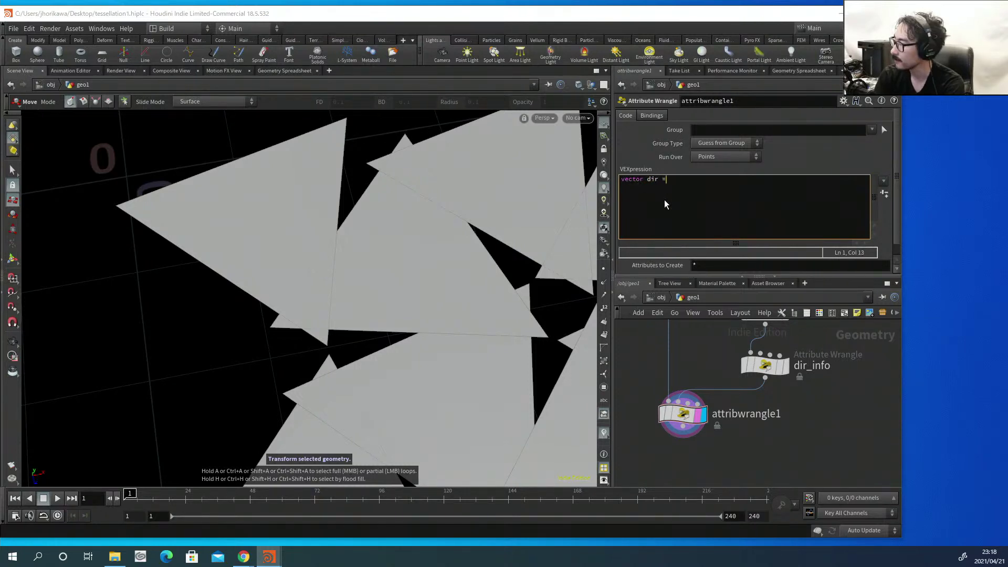
pyautogui.write('= detail')
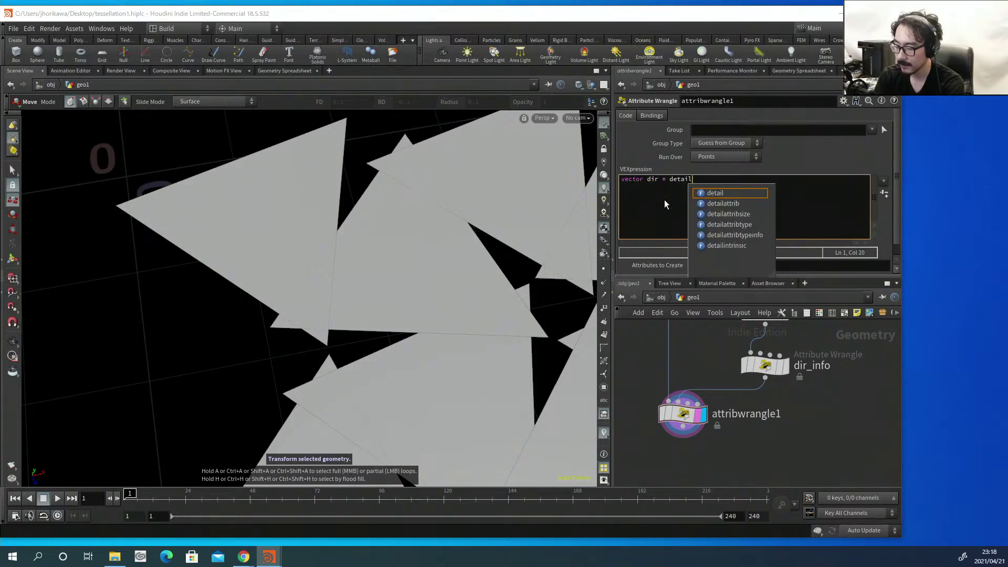
pyautogui.write('(1, ')
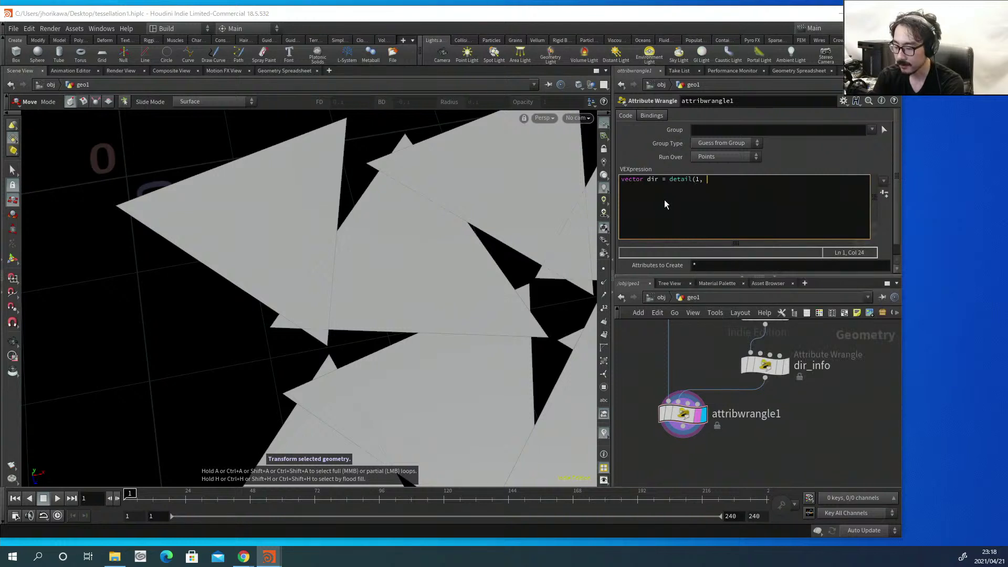
pyautogui.write('"dir",')
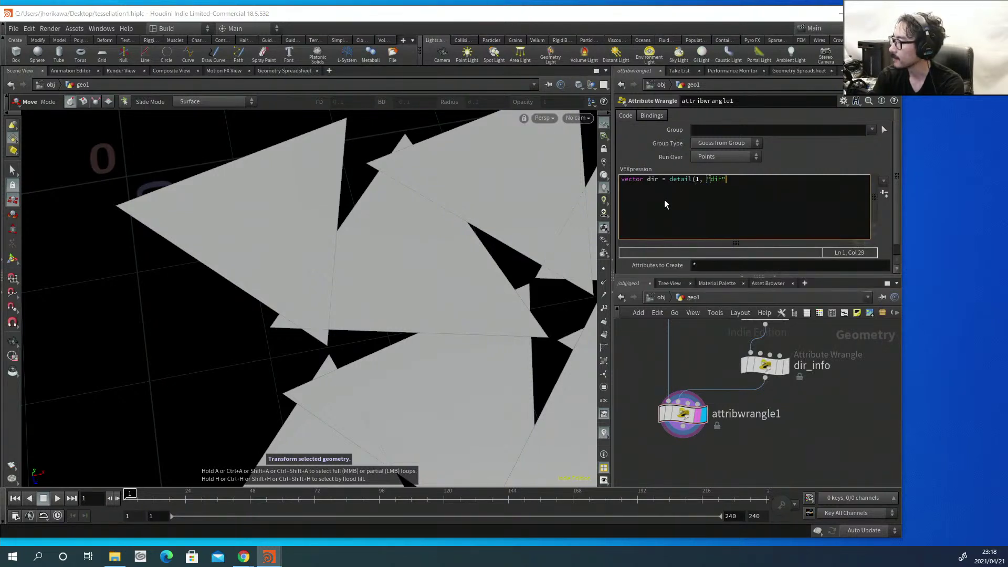
pyautogui.press('BackSpace')
pyautogui.press('BackSpace')
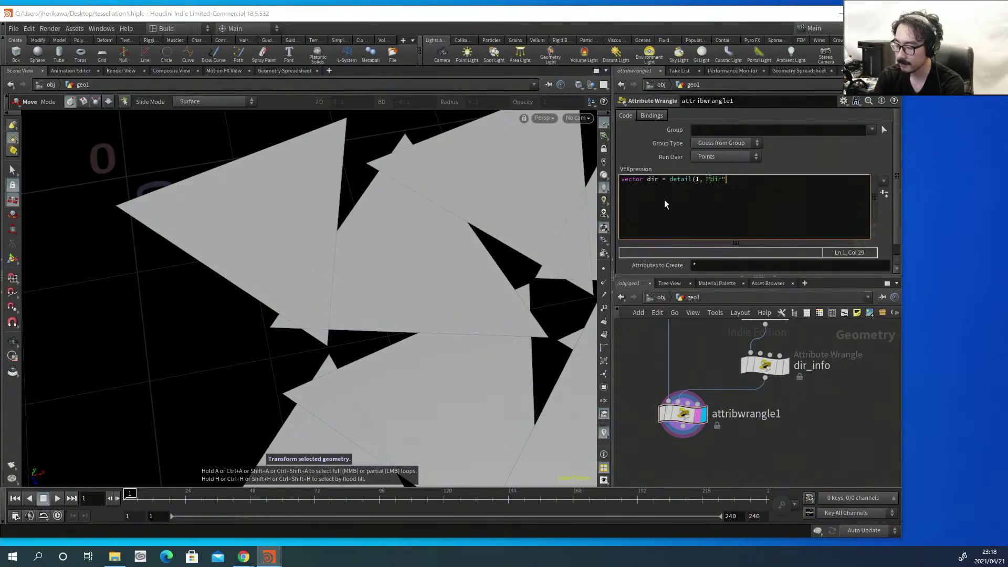
pyautogui.write(');')
pyautogui.press('Return')
pyautogui.press('Return')
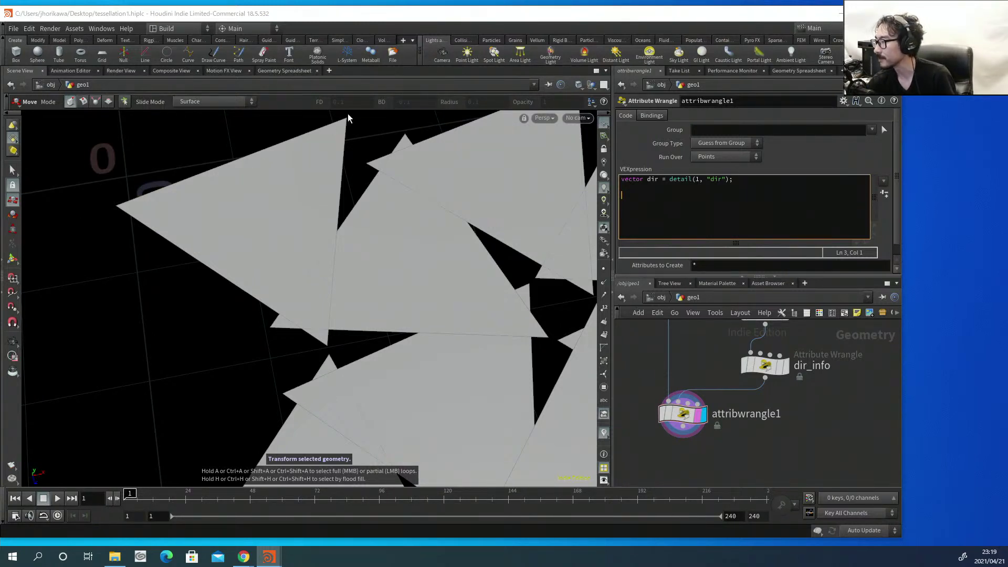
# Examine the rotated triangles and their primitive attributes for attribwrangle1 in the Geometry Spreadsheet.
pyautogui.rightClick(356, 198)
pyautogui.press('Escape')
pyautogui.keyDown('alt'); pyautogui.moveTo(355, 190); pyautogui.dragTo(288, 203, button='right'); pyautogui.keyUp('alt')
pyautogui.press('t')
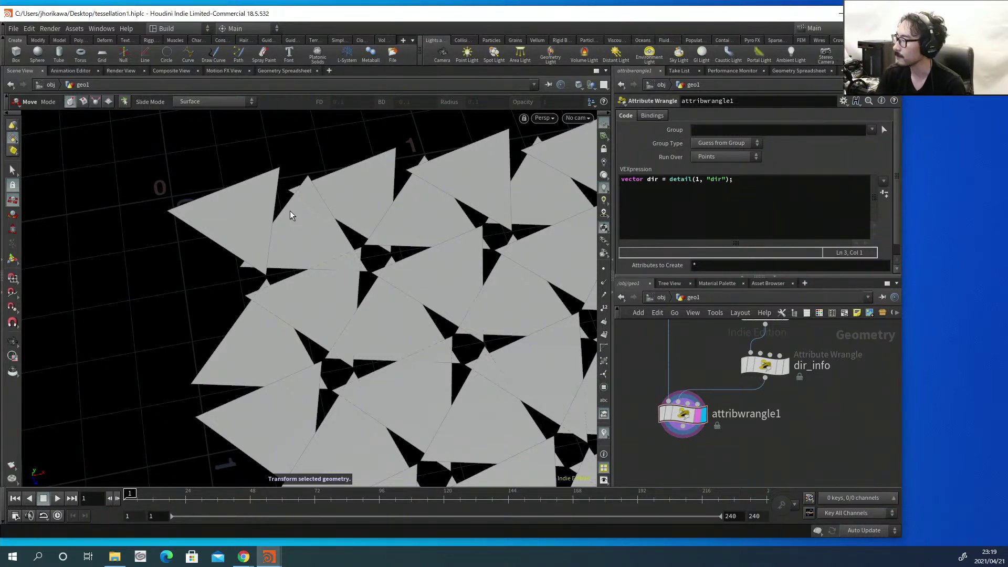
pyautogui.click(783, 69)
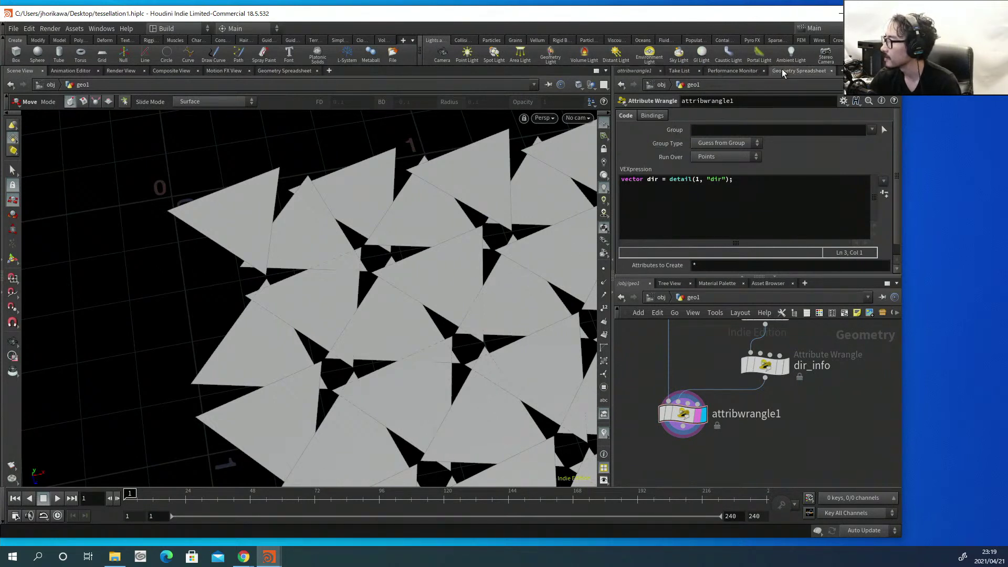
pyautogui.click(708, 100)
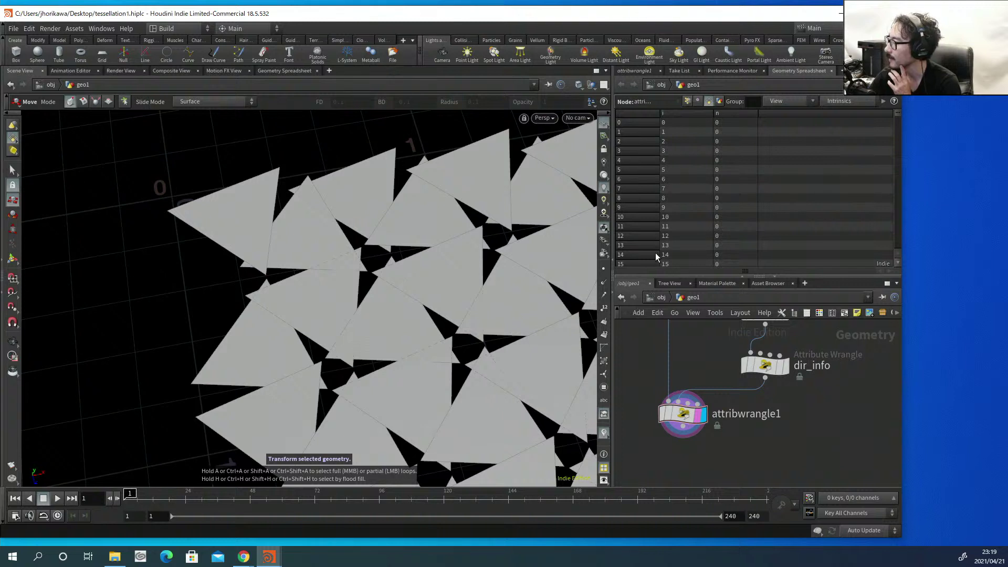
pyautogui.click(626, 71)
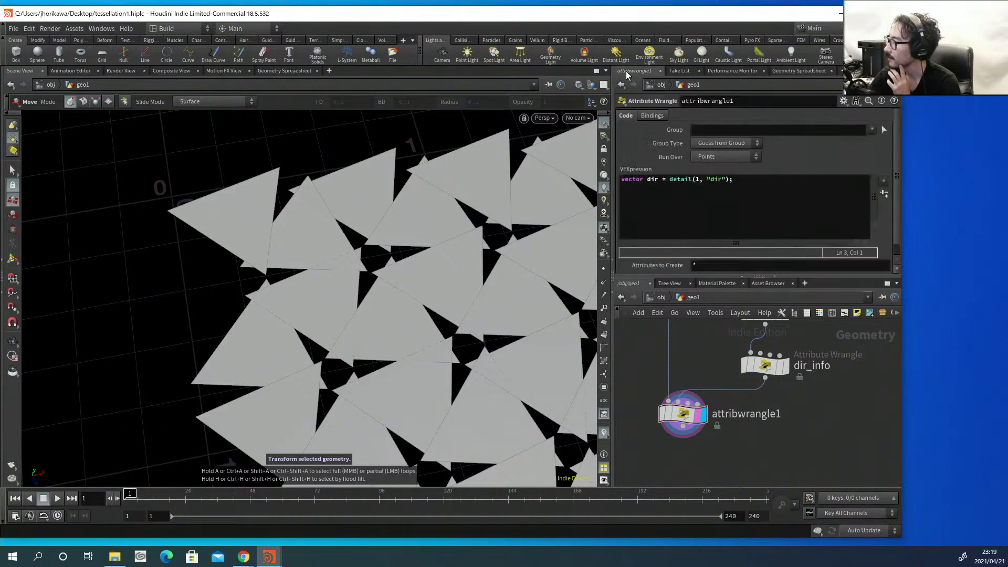
pyautogui.click(774, 202)
pyautogui.write('int ')
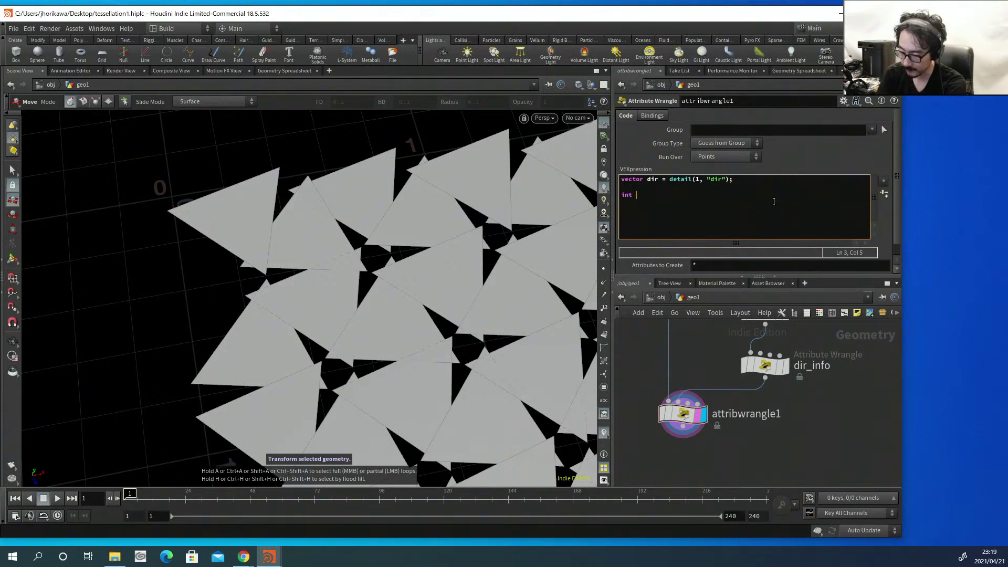
pyautogui.write('prim ')
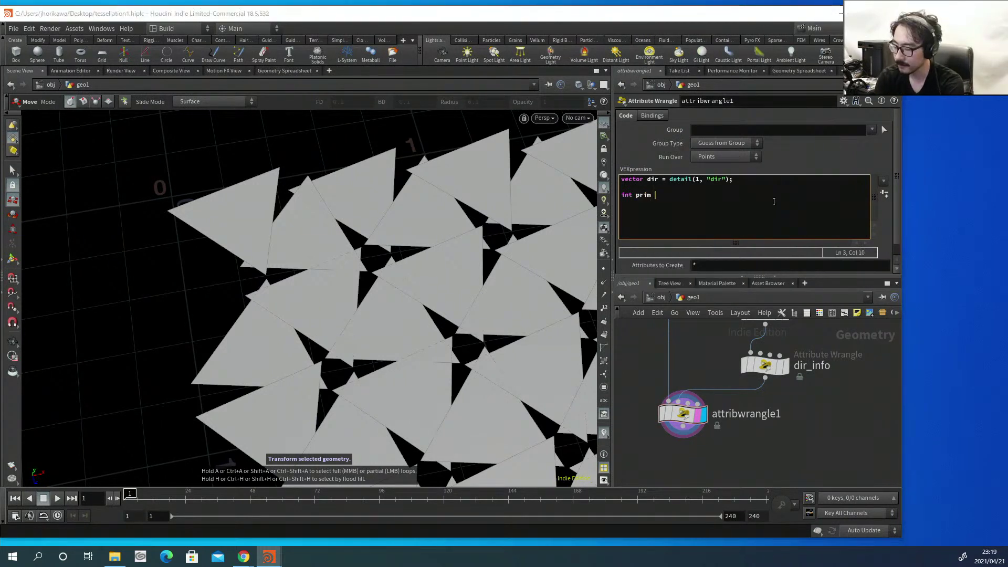
pyautogui.write('= pointprims')
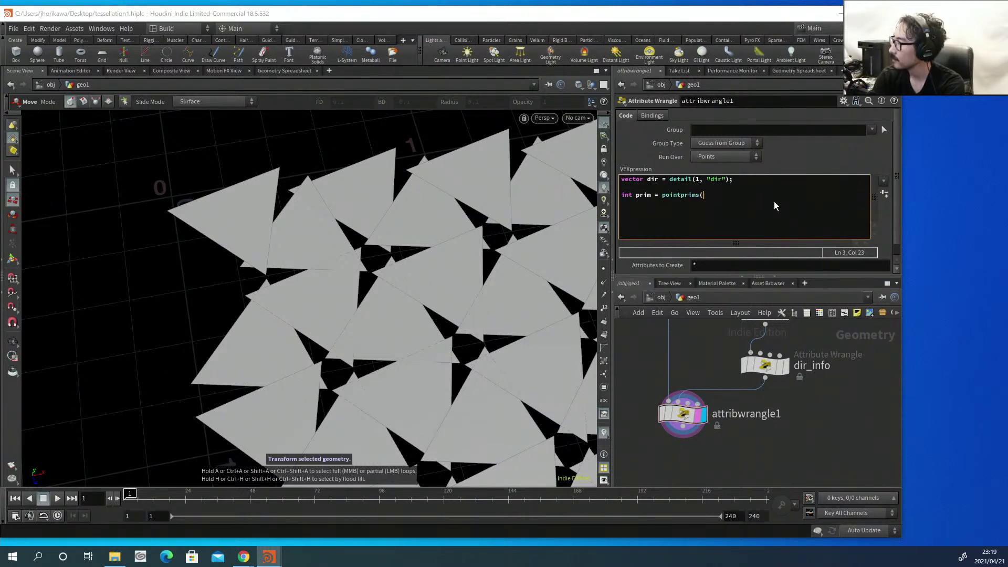
pyautogui.write('(0, ')
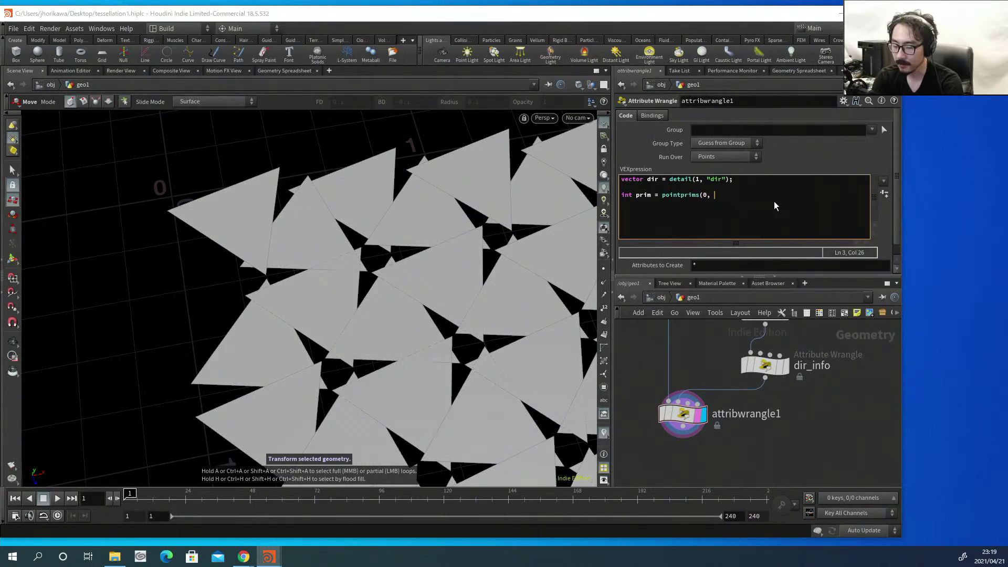
pyautogui.write('"')
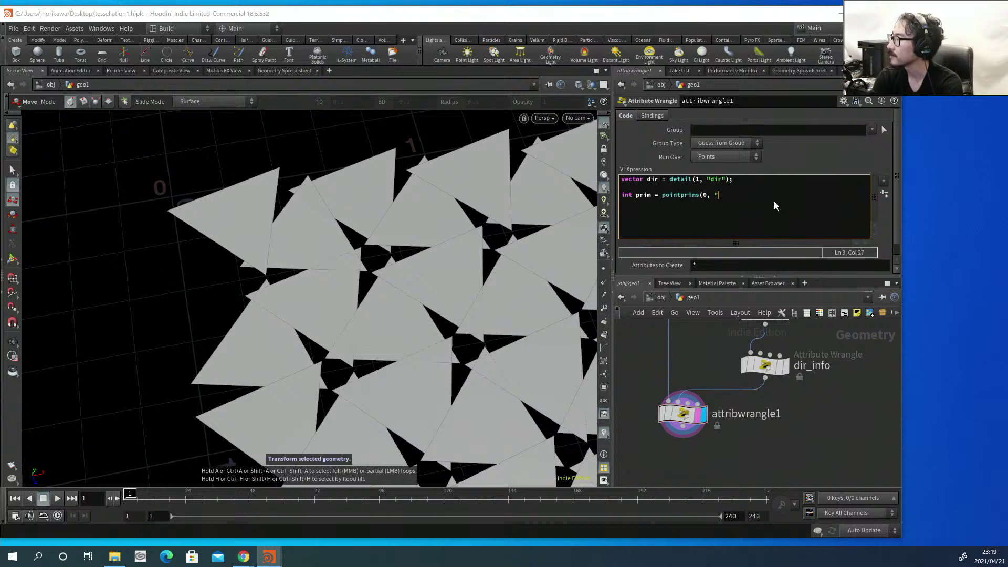
pyautogui.press('BackSpace')
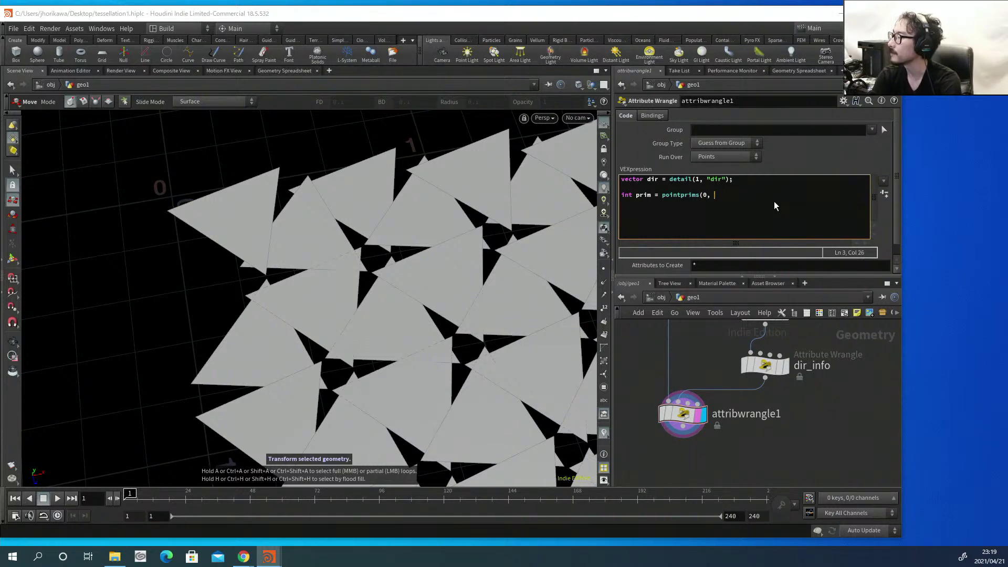
pyautogui.write('@ptnum')
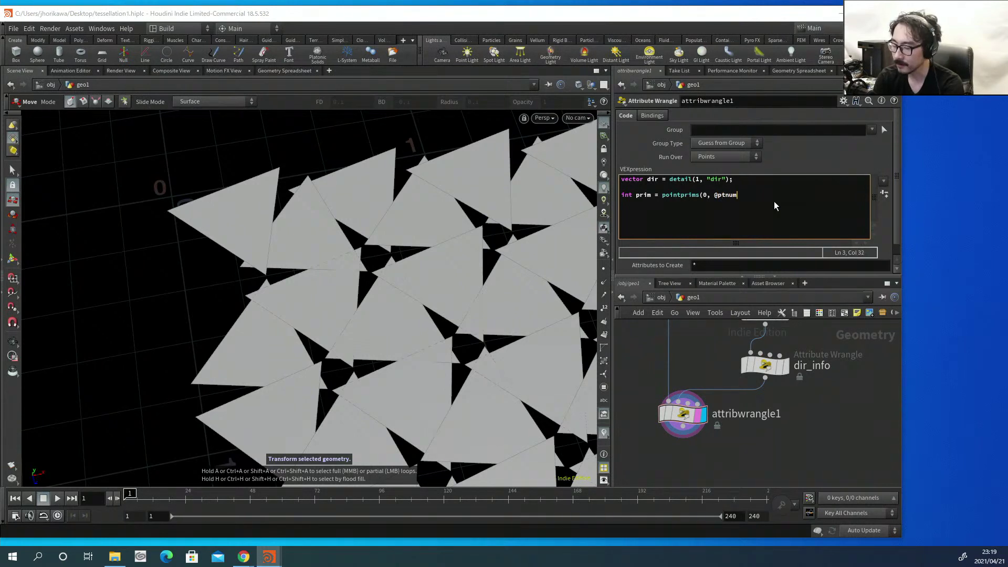
pyautogui.write(')')
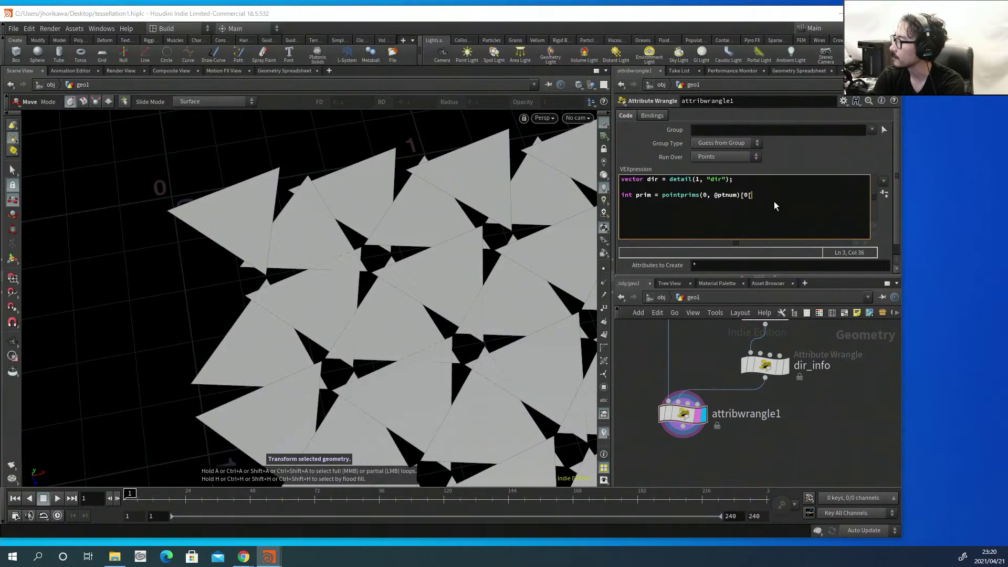
pyautogui.write('[0]')
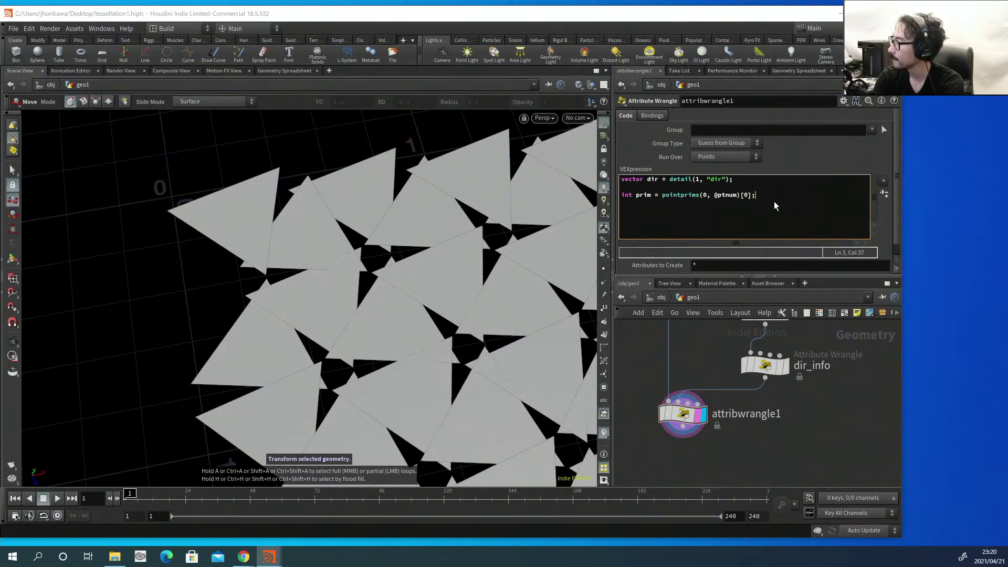
pyautogui.write(';')
pyautogui.press('Return')
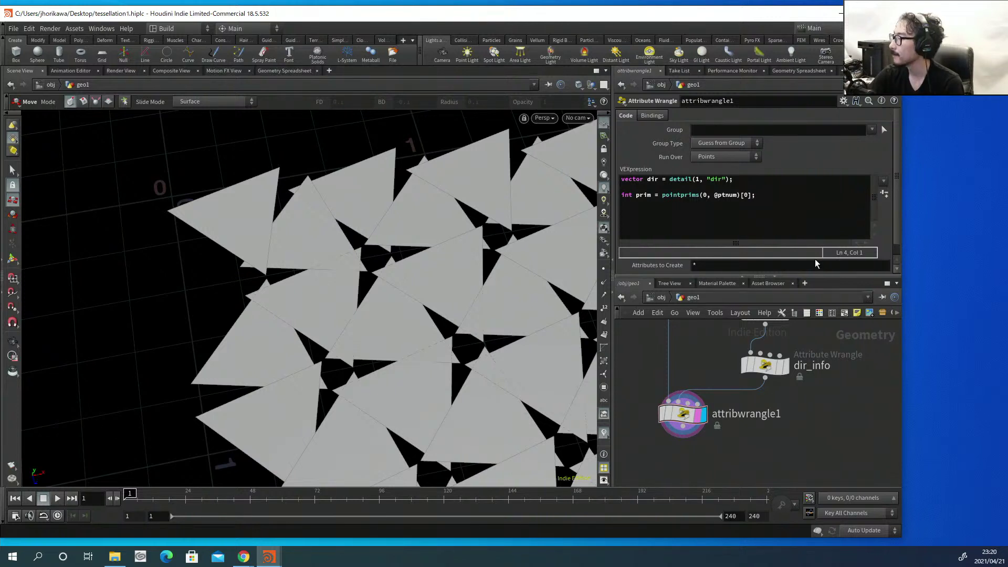
# Add a VEX line reading the primitive's i attribute: int i = prim(0, "i", prim);.
pyautogui.click(802, 213)
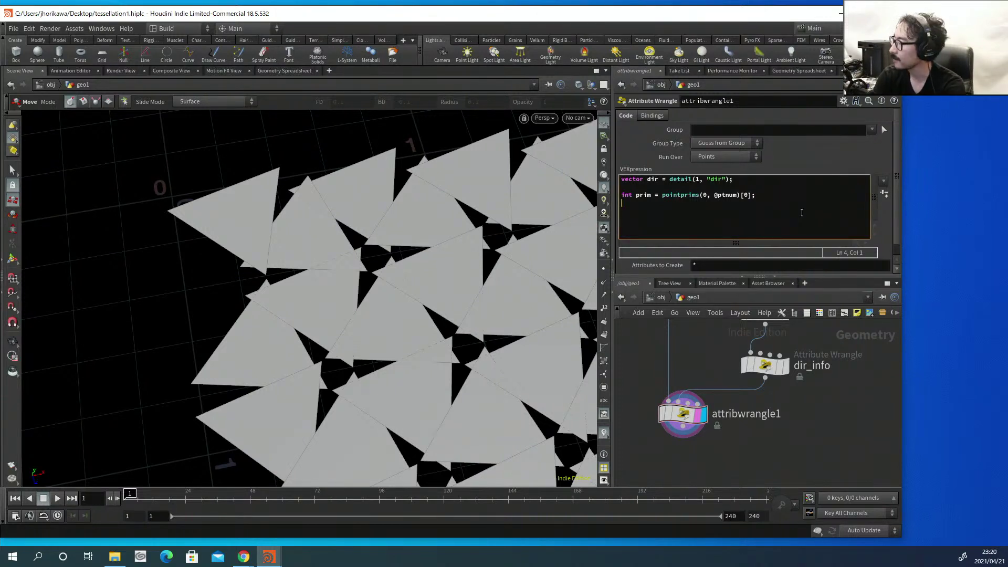
pyautogui.write('int i ')
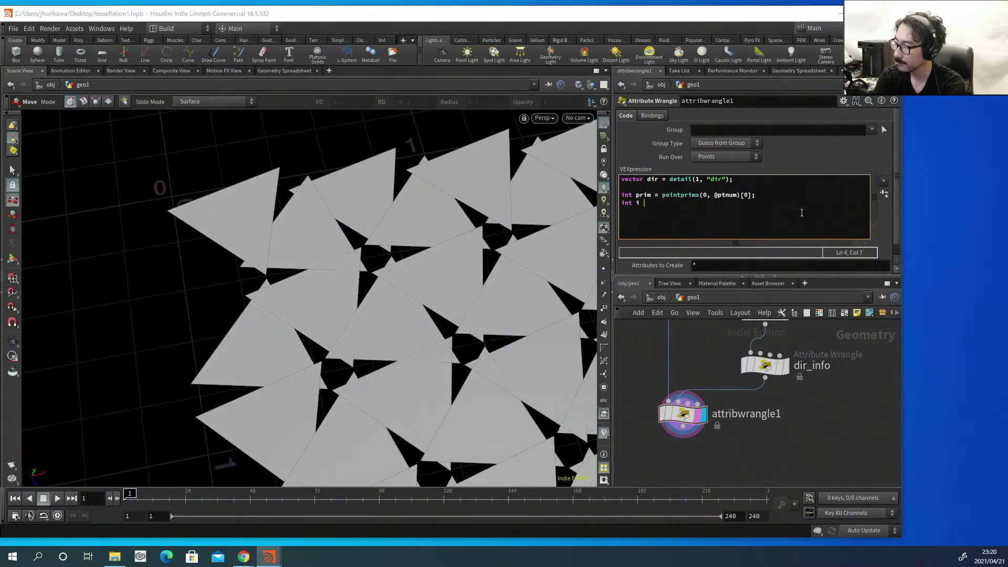
pyautogui.write('= prim')
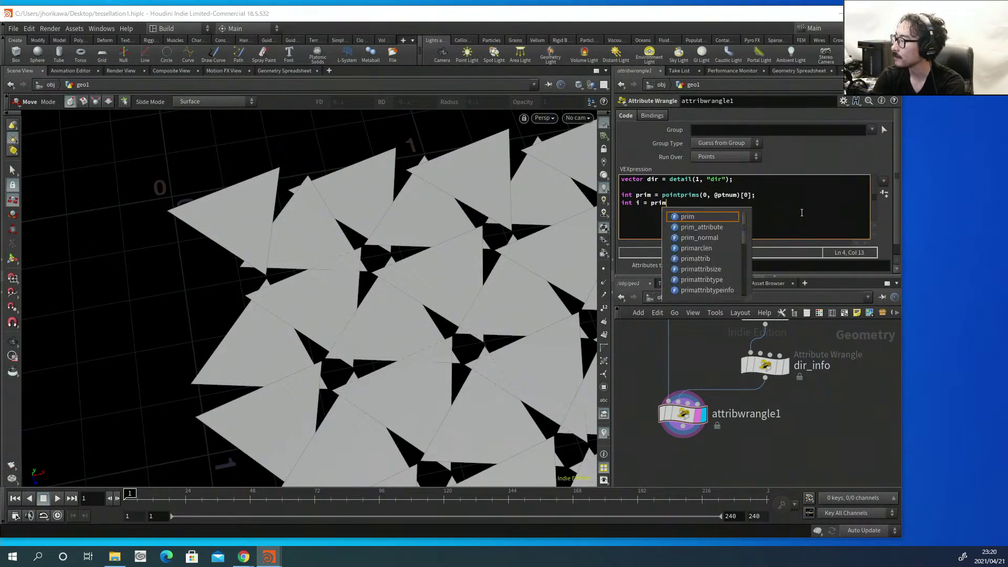
pyautogui.write('(0, ')
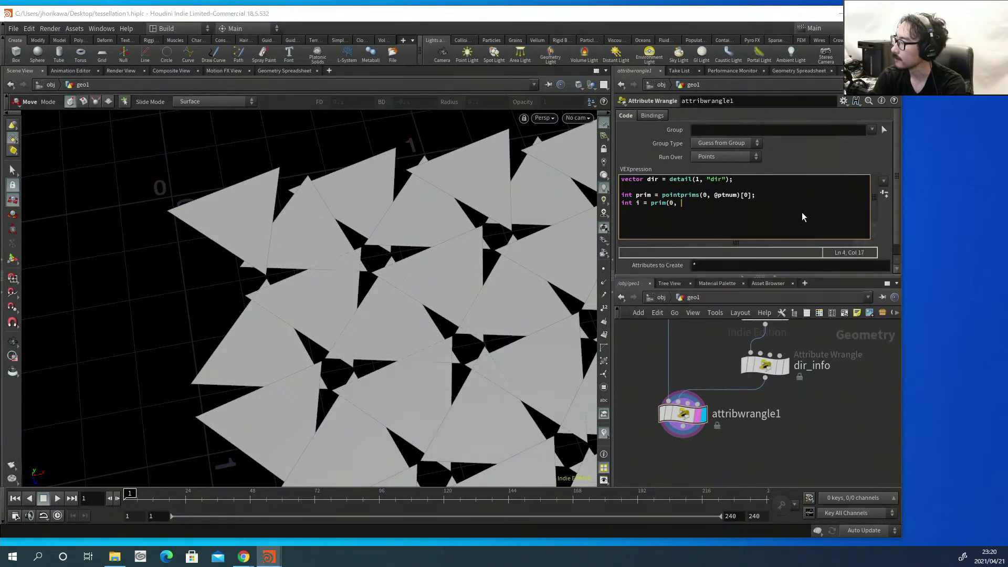
pyautogui.write('"')
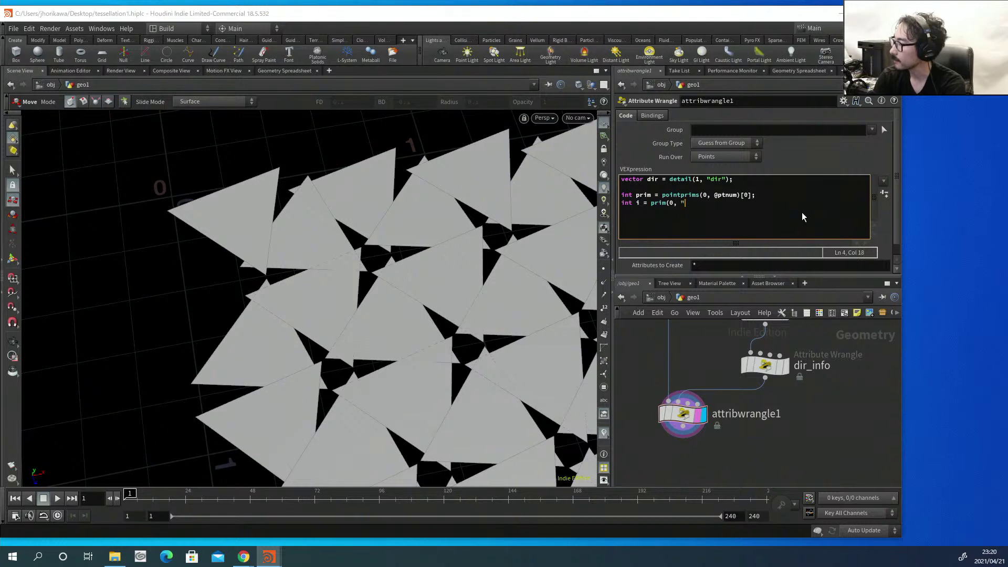
pyautogui.write('i", prim);')
pyautogui.press('Return')
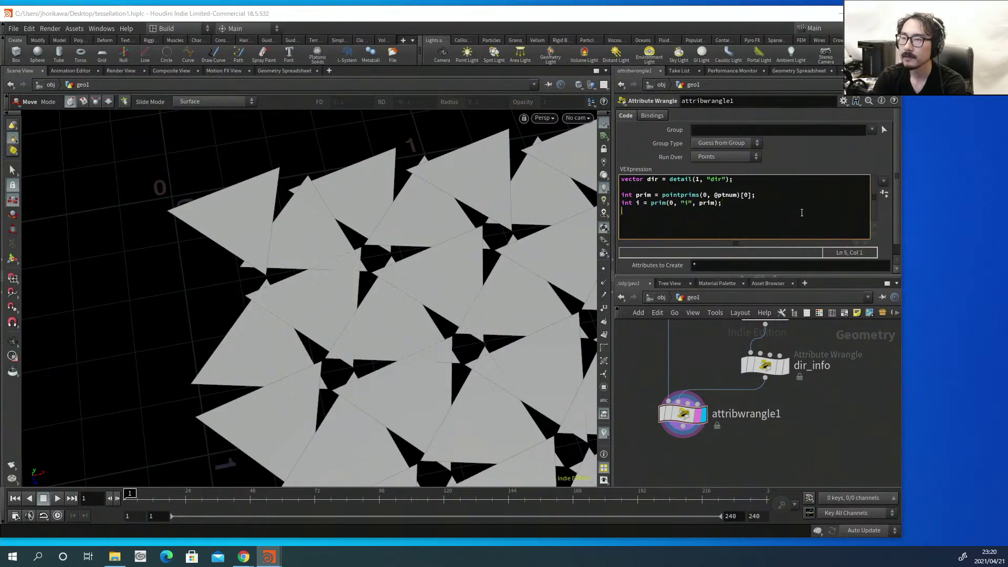
# Add a VEX line reading the primitive's n attribute: int n = prim(0, "n", prim);.
pyautogui.write('int n =')
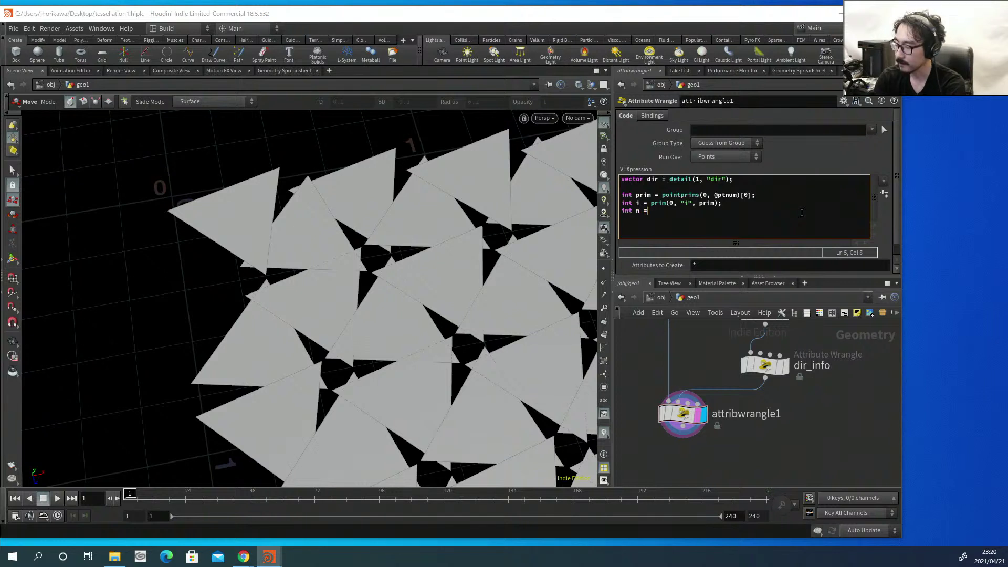
pyautogui.write(' prim(')
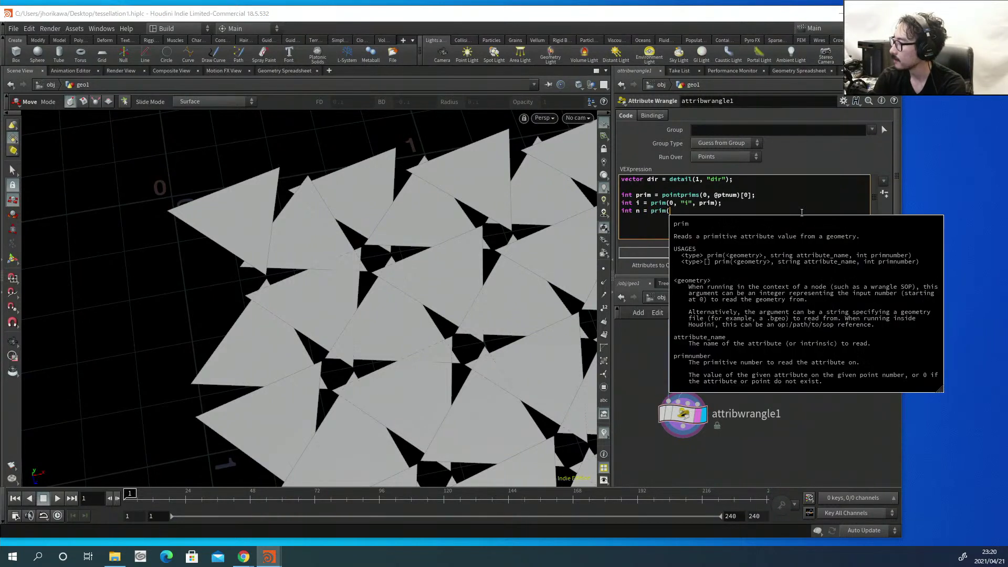
pyautogui.write('0, "n", ')
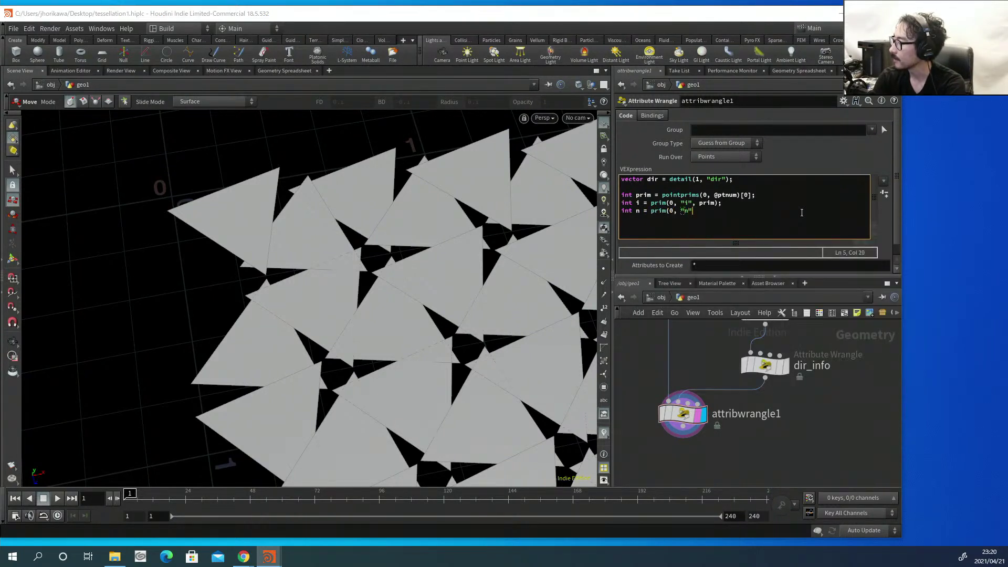
pyautogui.write('prim);')
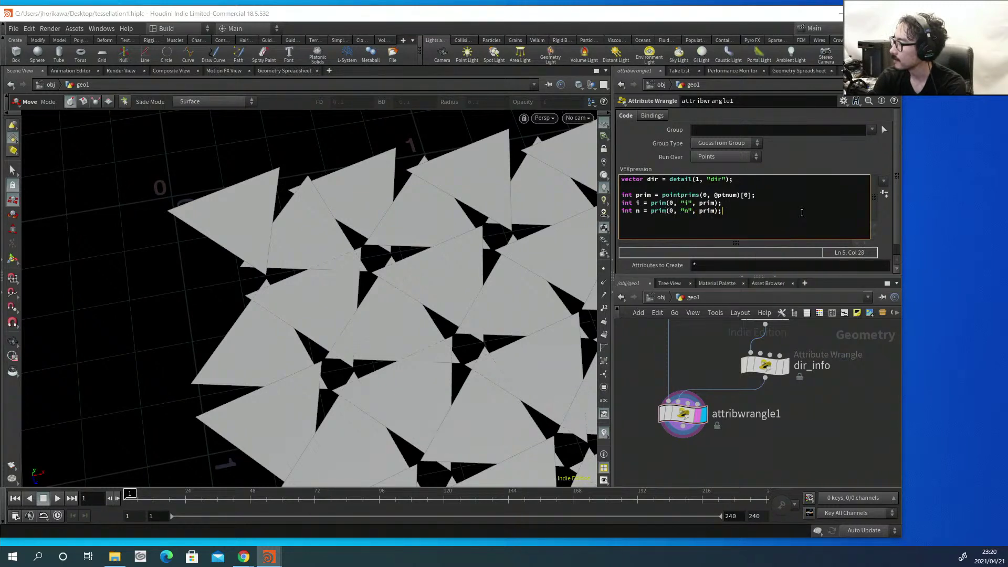
pyautogui.click(698, 352)
pyautogui.click(740, 240)
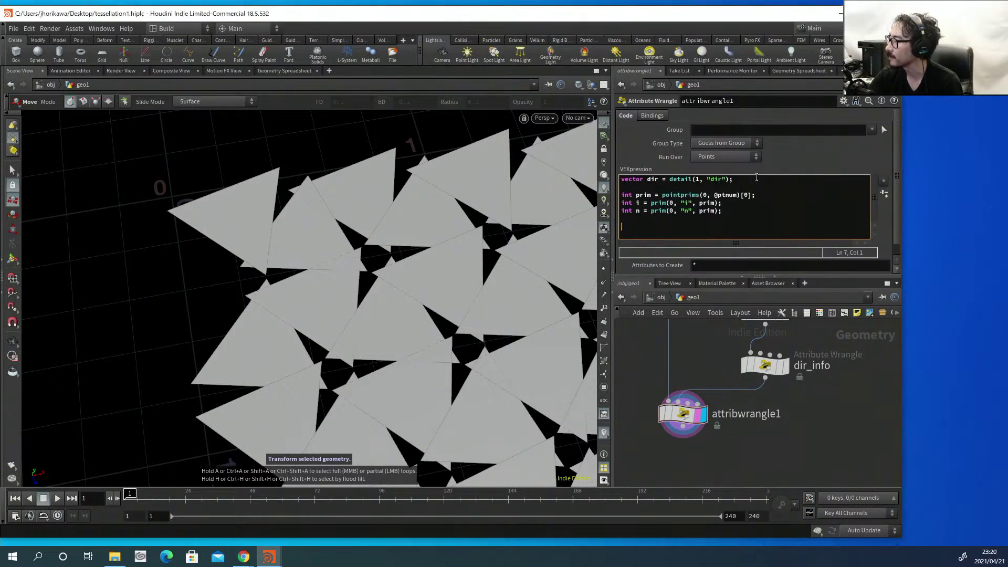
pyautogui.moveTo(754, 179); pyautogui.dragTo(643, 182)
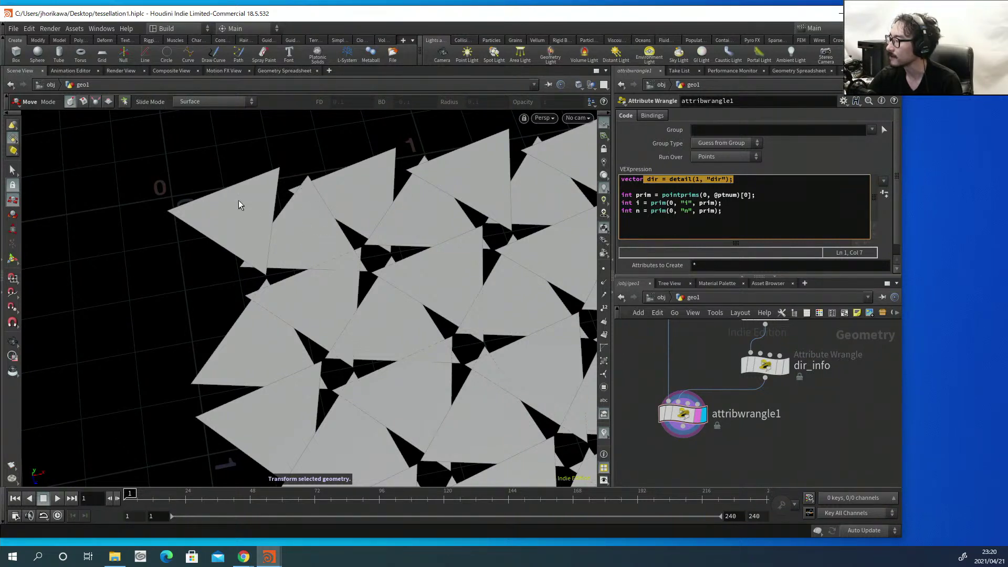
pyautogui.click(656, 222)
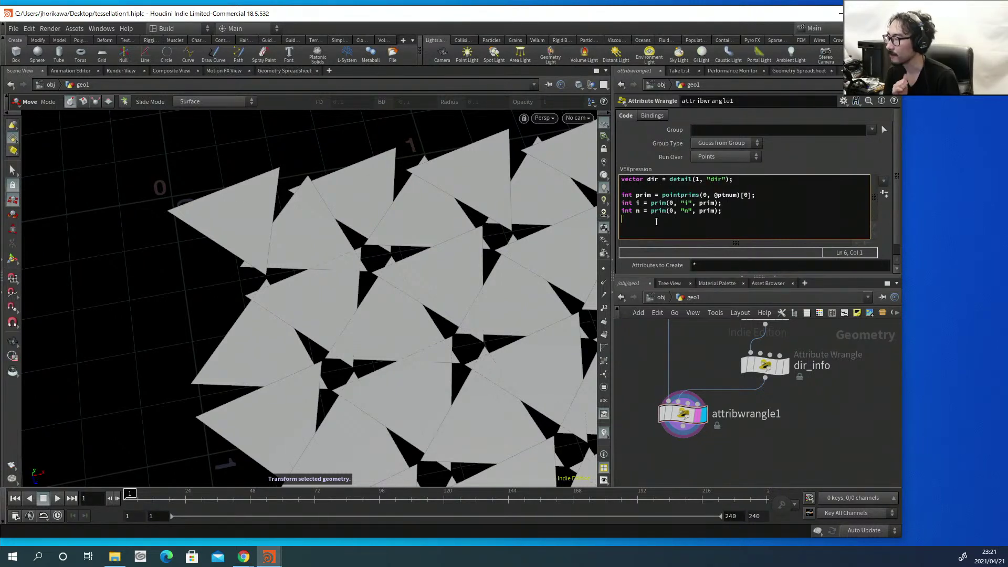
pyautogui.press('Return')
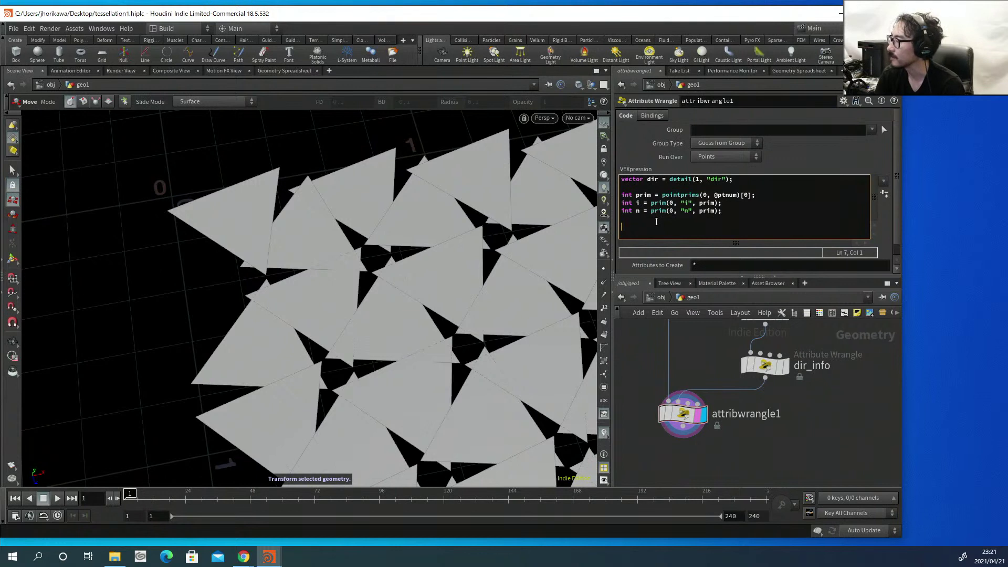
pyautogui.moveTo(737, 181); pyautogui.dragTo(619, 181)
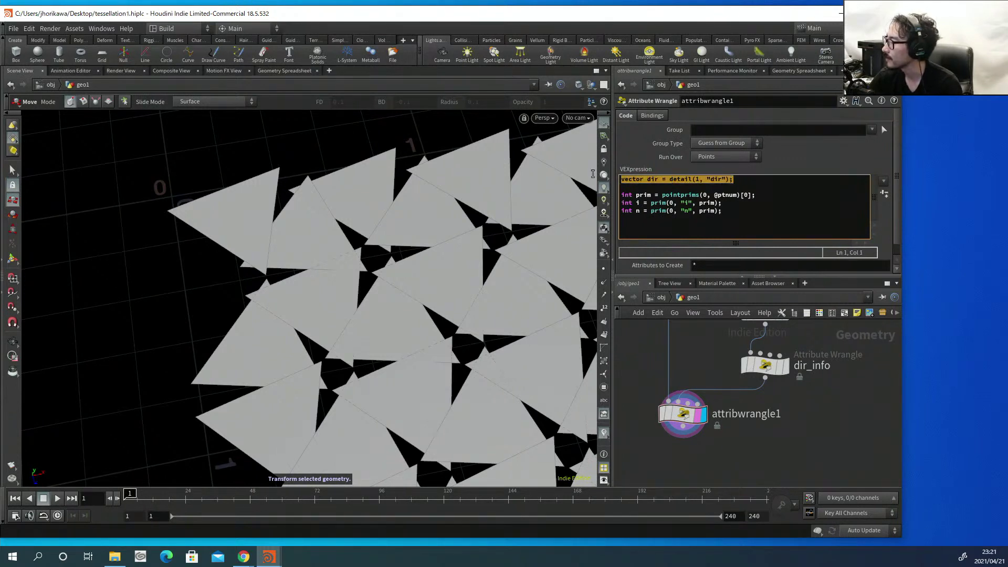
pyautogui.click(644, 223)
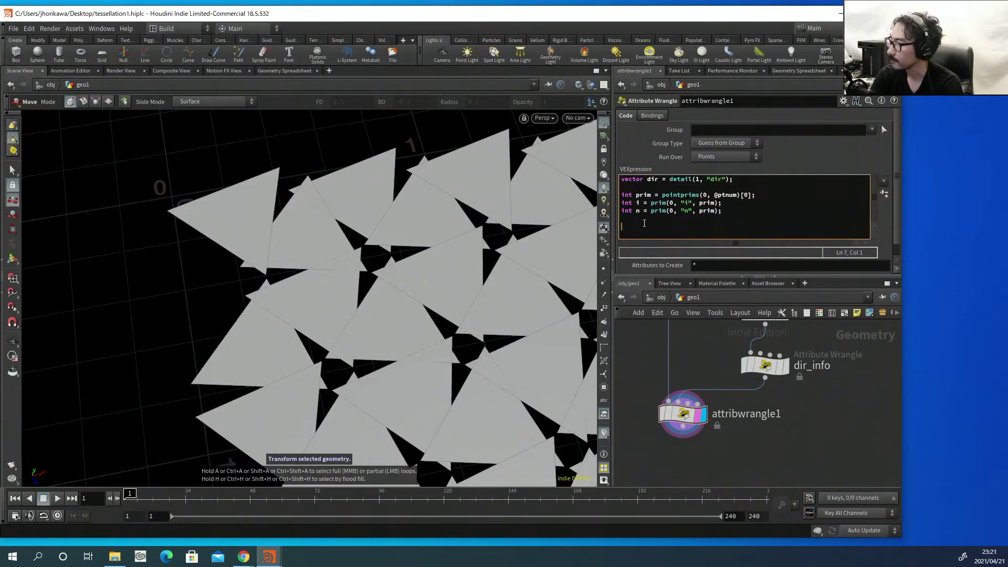
pyautogui.write('"')
pyautogui.press('BackSpace')
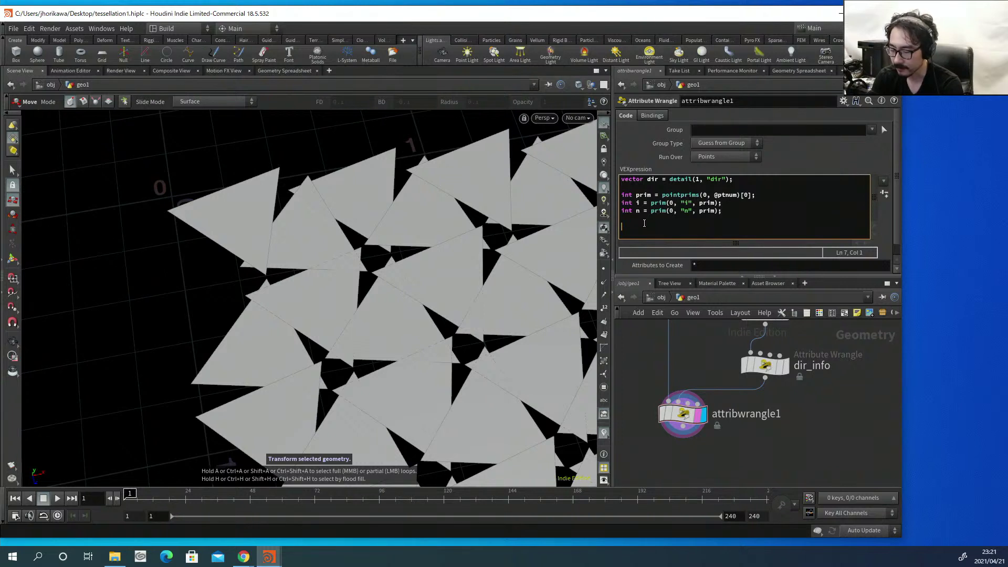
pyautogui.write('`P')
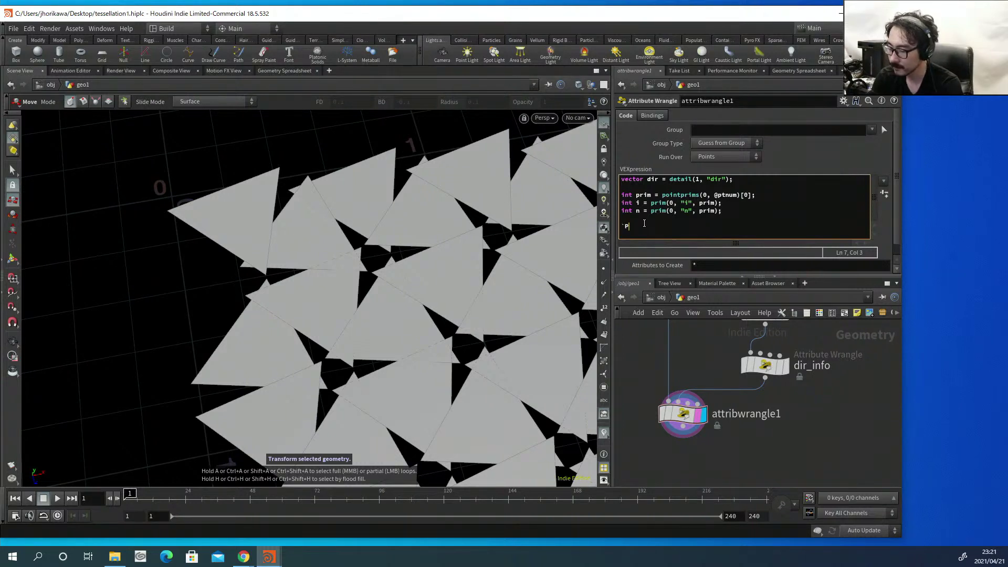
pyautogui.press('BackSpace')
pyautogui.press('BackSpace')
pyautogui.write('@P`')
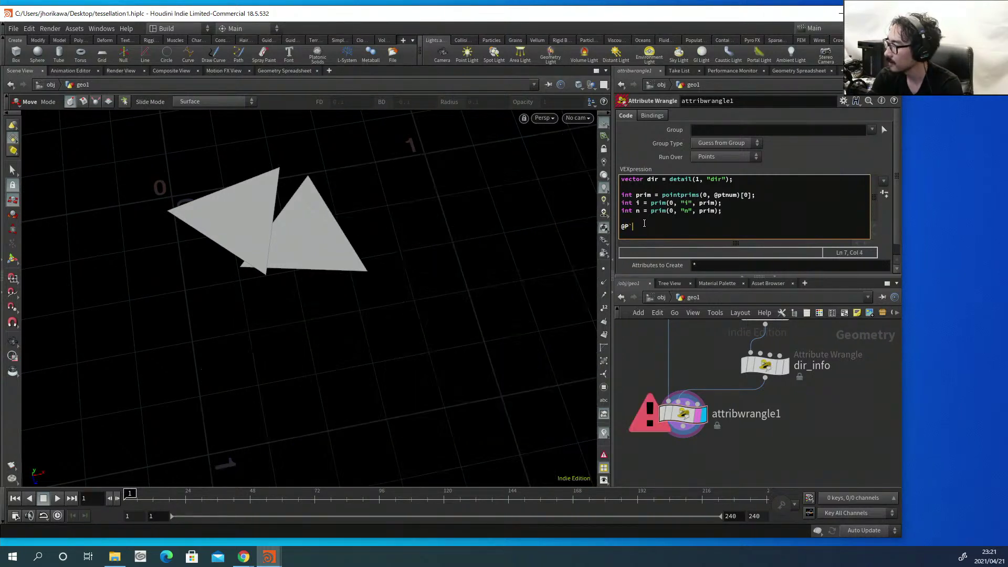
pyautogui.press('BackSpace')
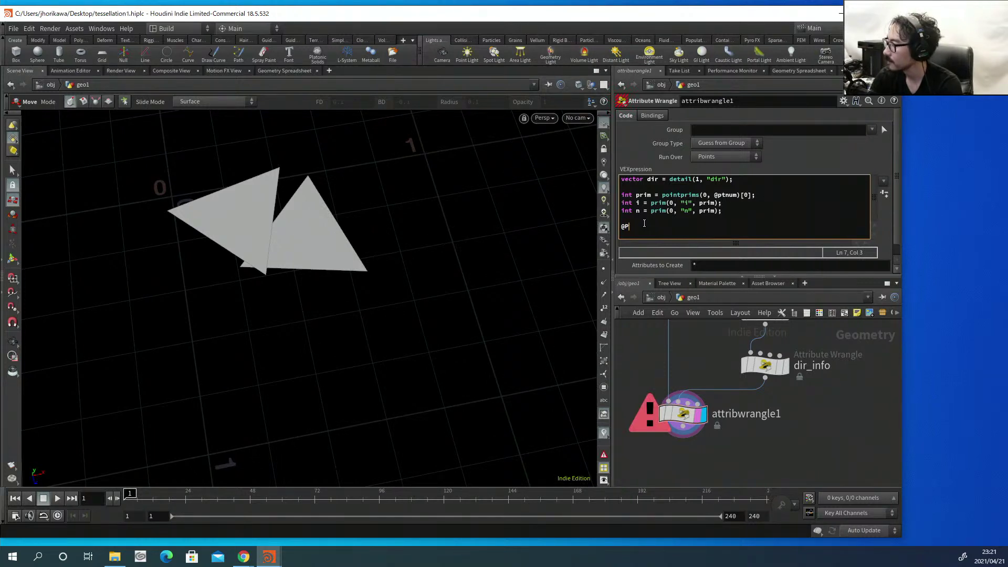
pyautogui.press('BackSpace')
pyautogui.press('BackSpace')
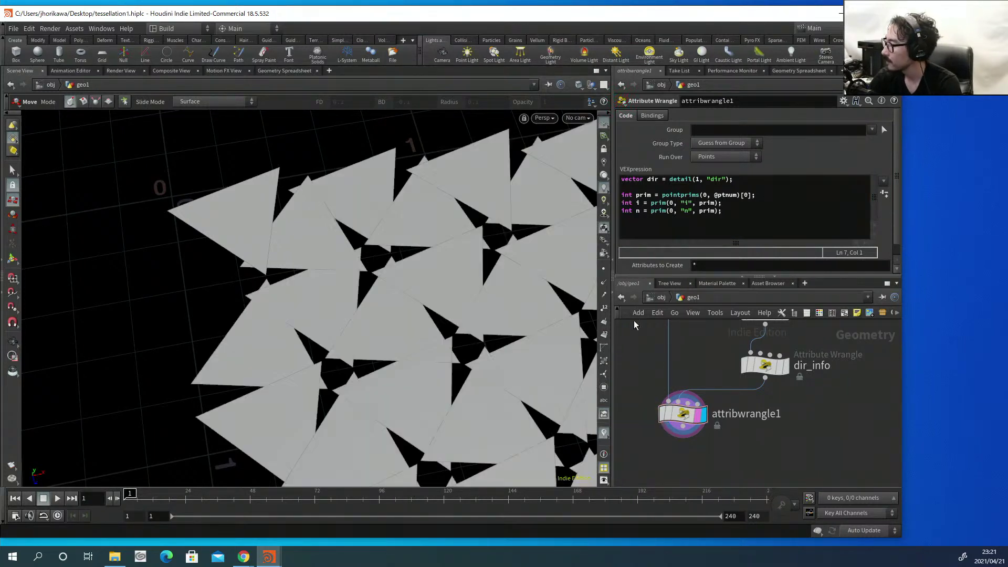
# Add a VEX line in attribwrangle1 that offsets each point along dir by its primitive's i attribute: @P += dir * i;.
pyautogui.click(653, 228)
pyautogui.write('@P')
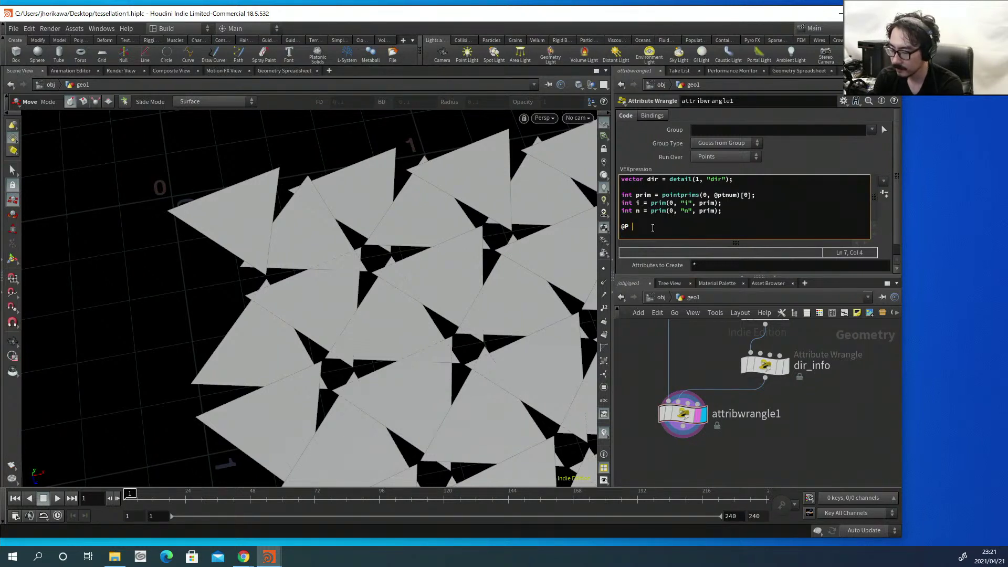
pyautogui.write(' +=')
pyautogui.press('BackSpace')
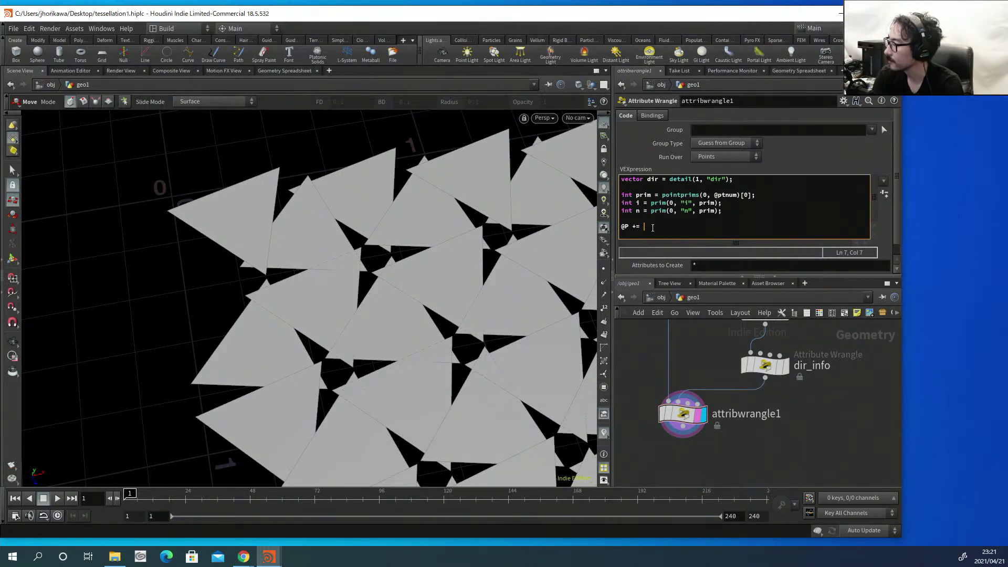
pyautogui.write('dir')
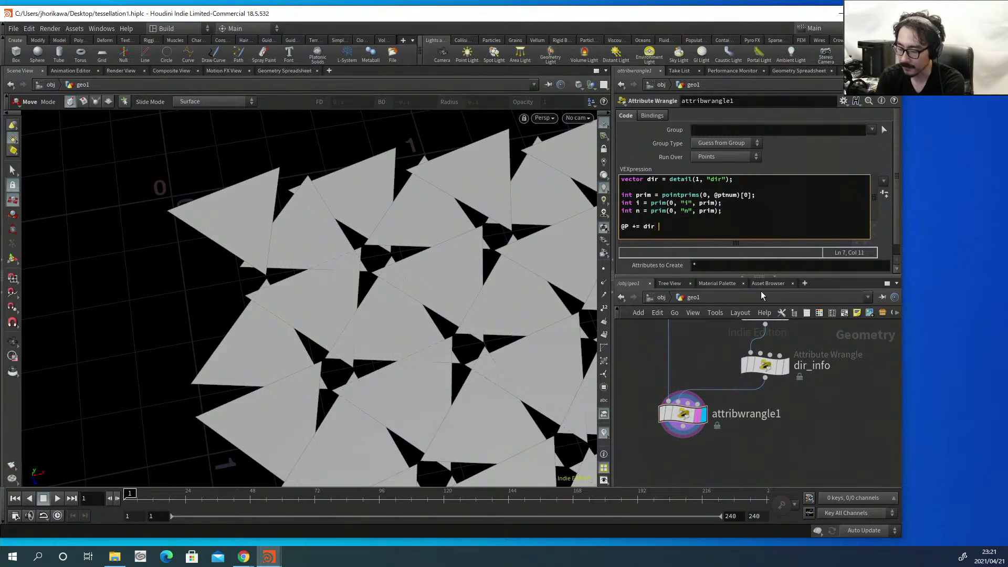
pyautogui.write(' * i')
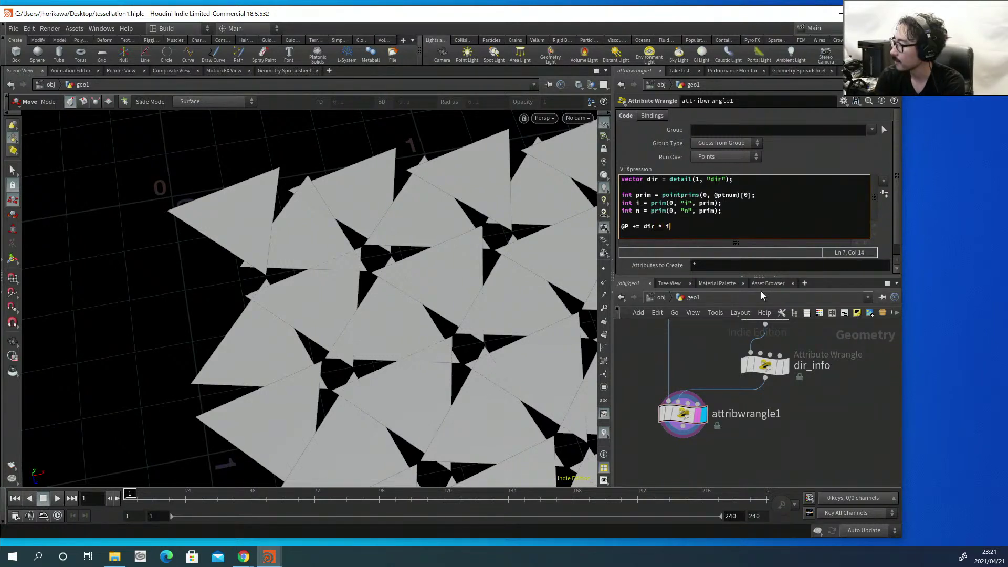
pyautogui.write(';')
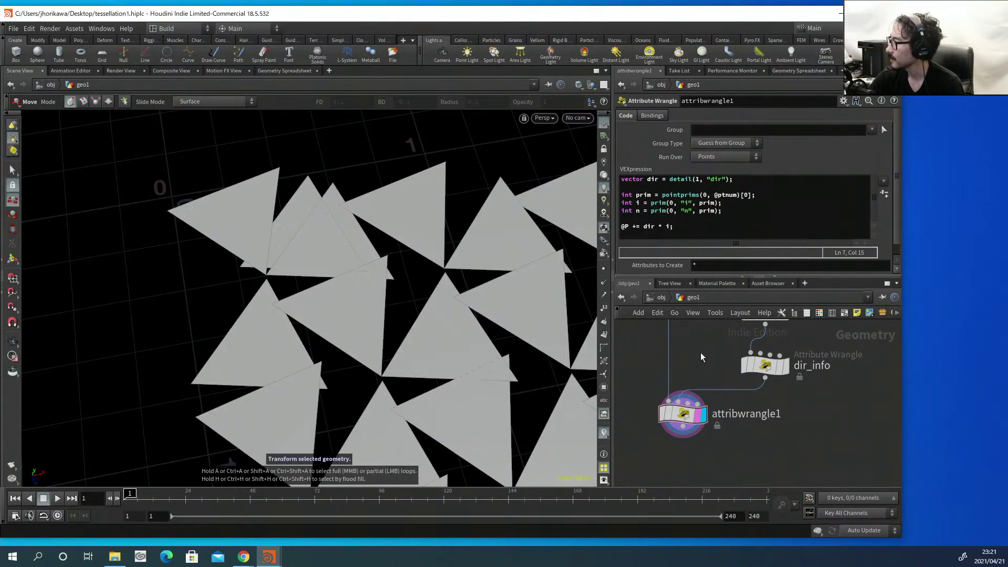
pyautogui.click(662, 297)
pyautogui.doubleClick(756, 401)
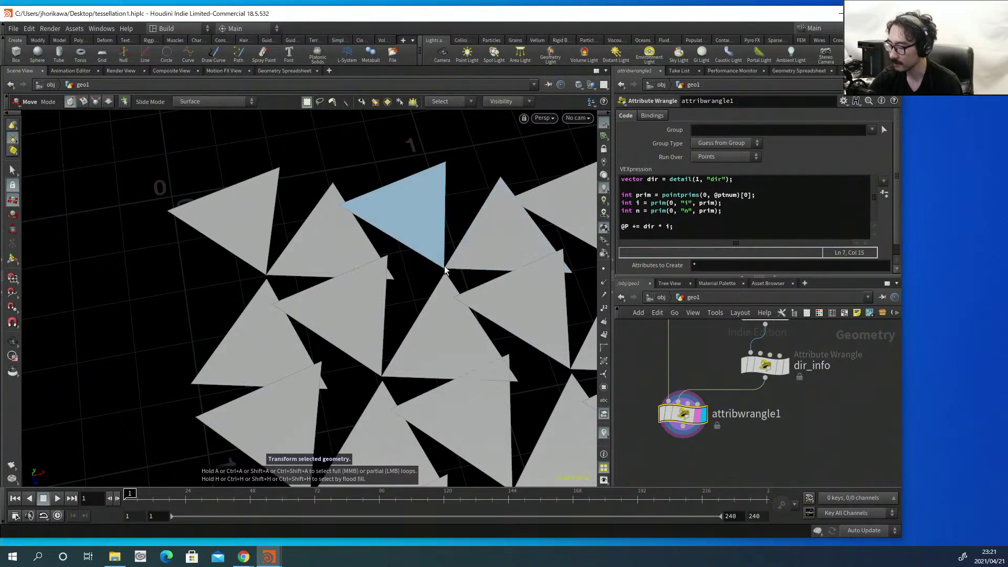
# Examine how the triangle corners meet and overlap along the rows of the shifted pattern in the perspective view.
pyautogui.press('Escape')
pyautogui.scroll(-2, 444, 265)
pyautogui.moveTo(444, 266); pyautogui.dragTo(306, 266)
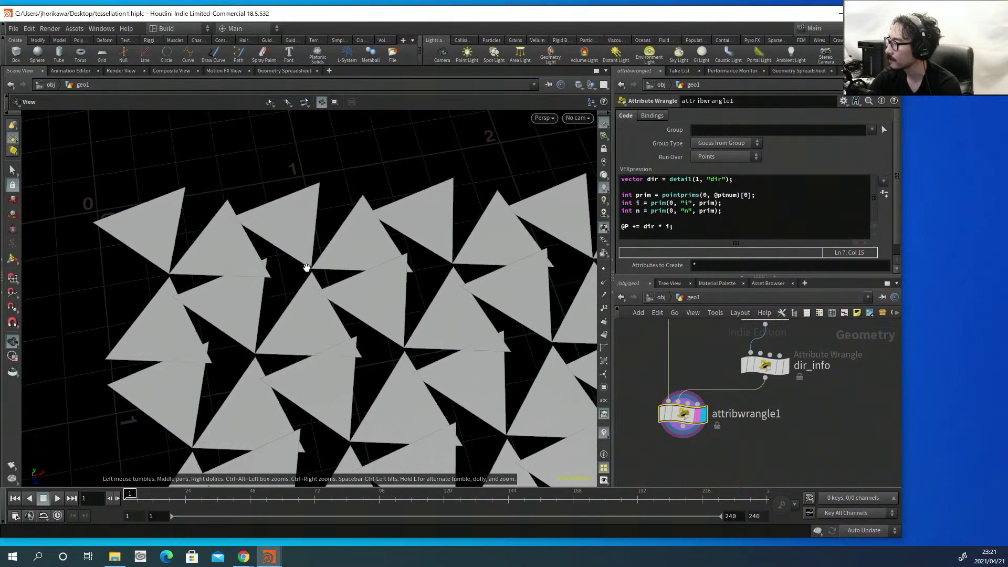
pyautogui.scroll(-3, 450, 252)
pyautogui.scroll(2, 385, 250)
pyautogui.press('t')
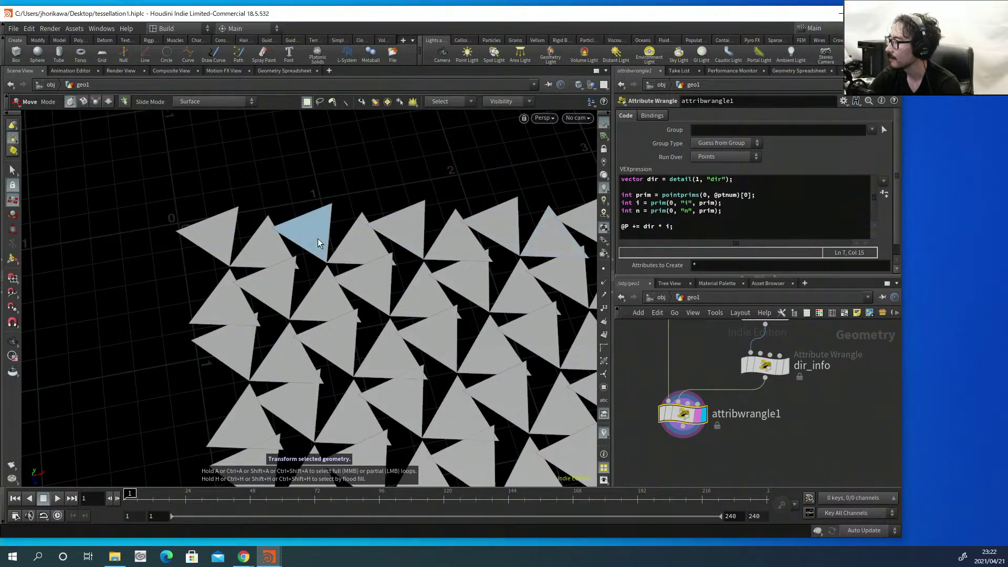
pyautogui.scroll(5, 323, 234)
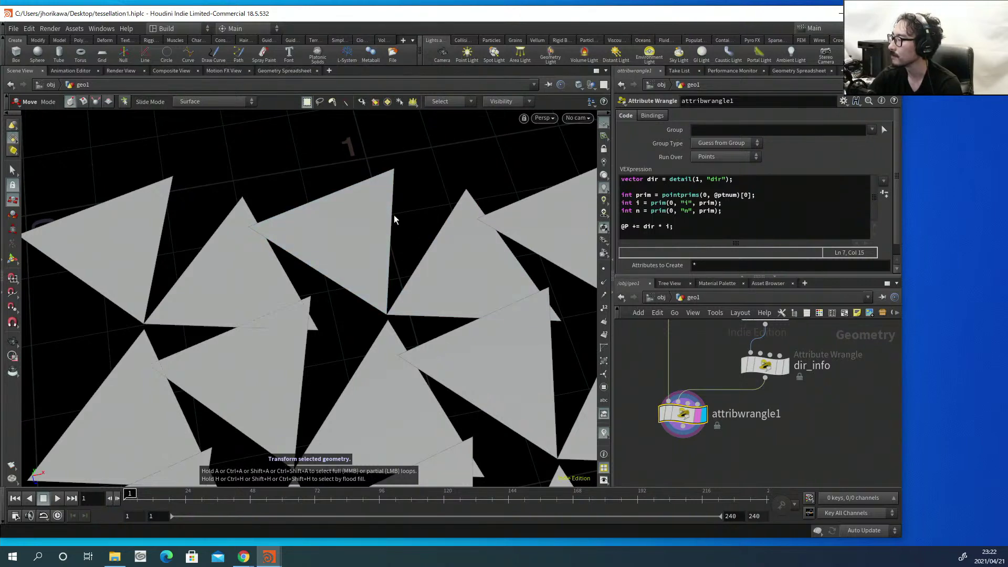
pyautogui.scroll(-5, 374, 242)
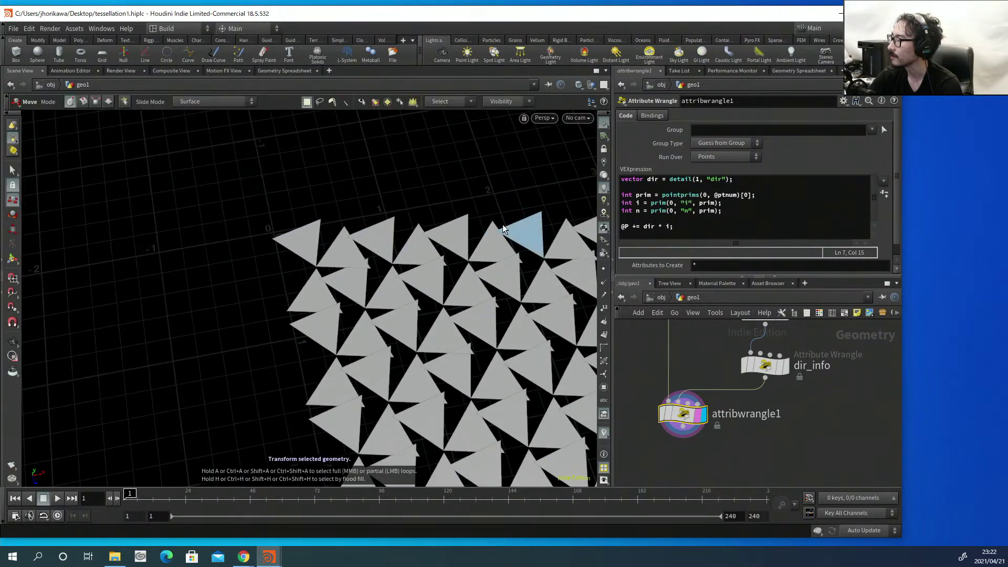
pyautogui.scroll(5, 341, 226)
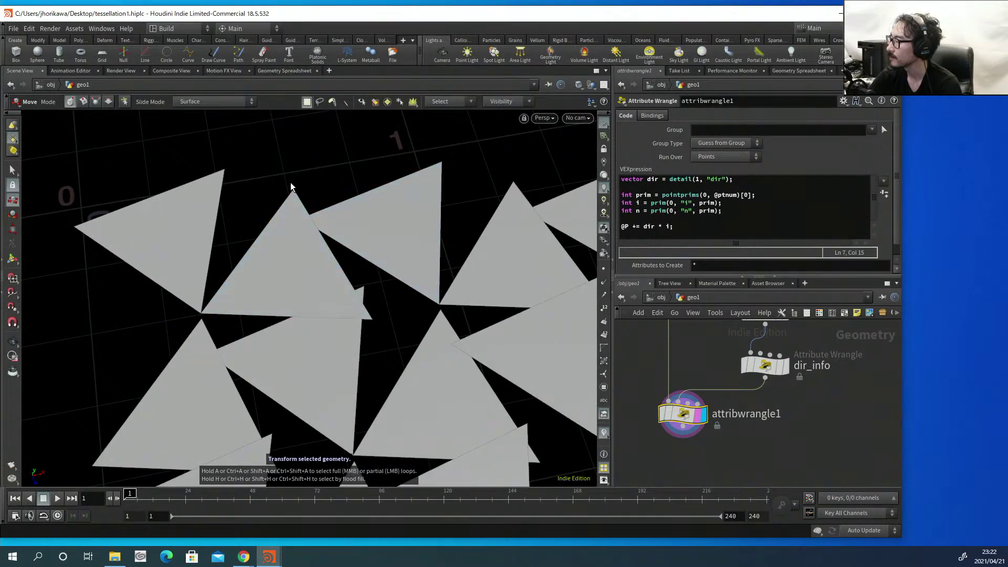
pyautogui.press('Escape')
pyautogui.scroll(6, 337, 215)
pyautogui.scroll(-8, 333, 225)
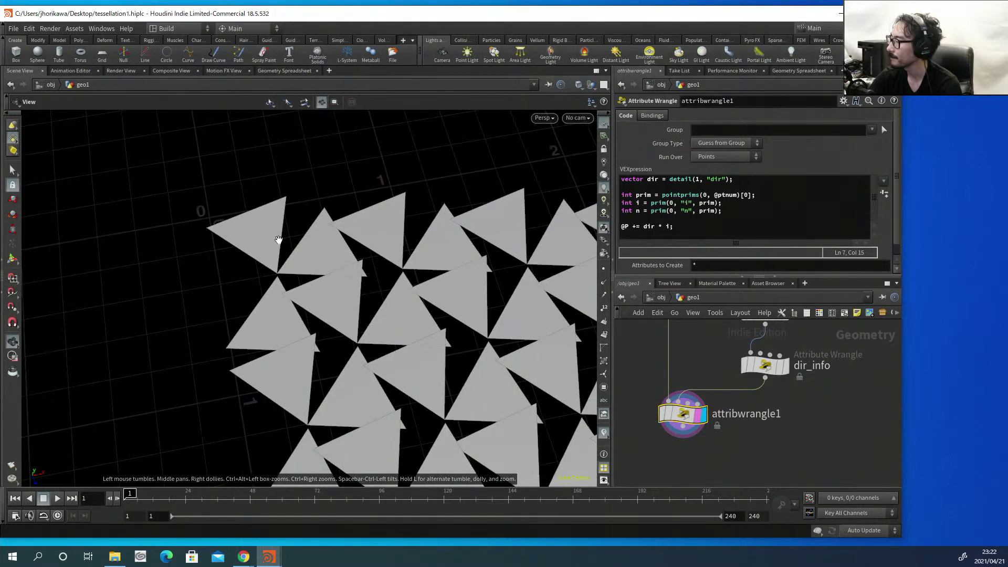
pyautogui.scroll(3, 345, 235)
pyautogui.press('t')
# Switch the viewport to the Top view and inspect the slanted offset of the triangles along the pattern's upper edge.
pyautogui.click(544, 118)
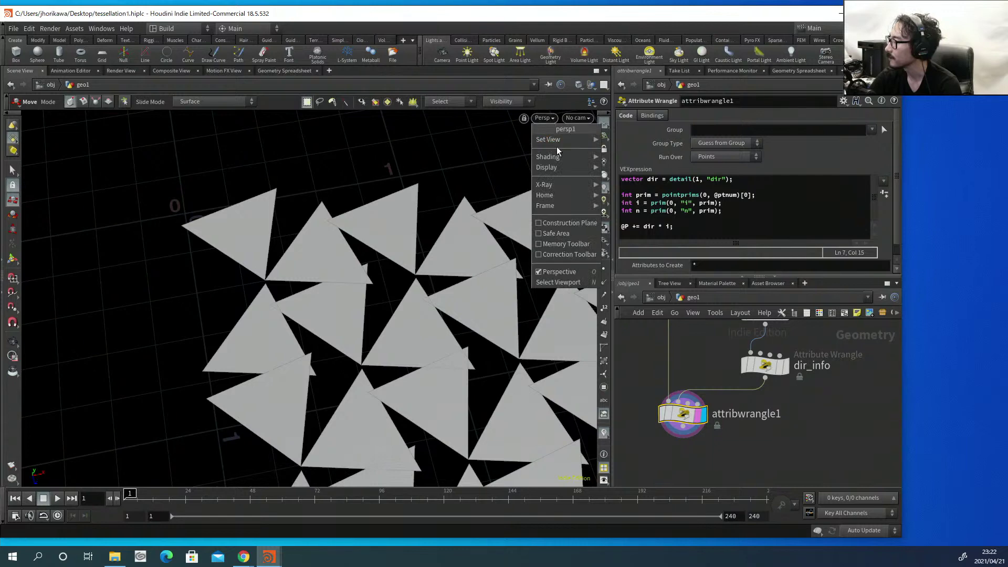
pyautogui.moveTo(557, 138)
pyautogui.click(621, 150)
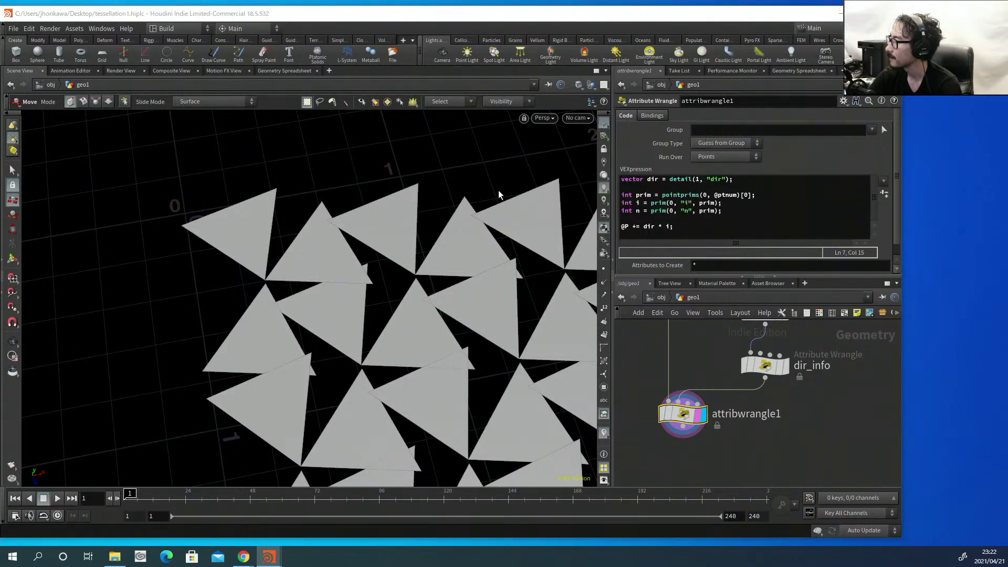
pyautogui.press('Escape')
pyautogui.scroll(6, 415, 284)
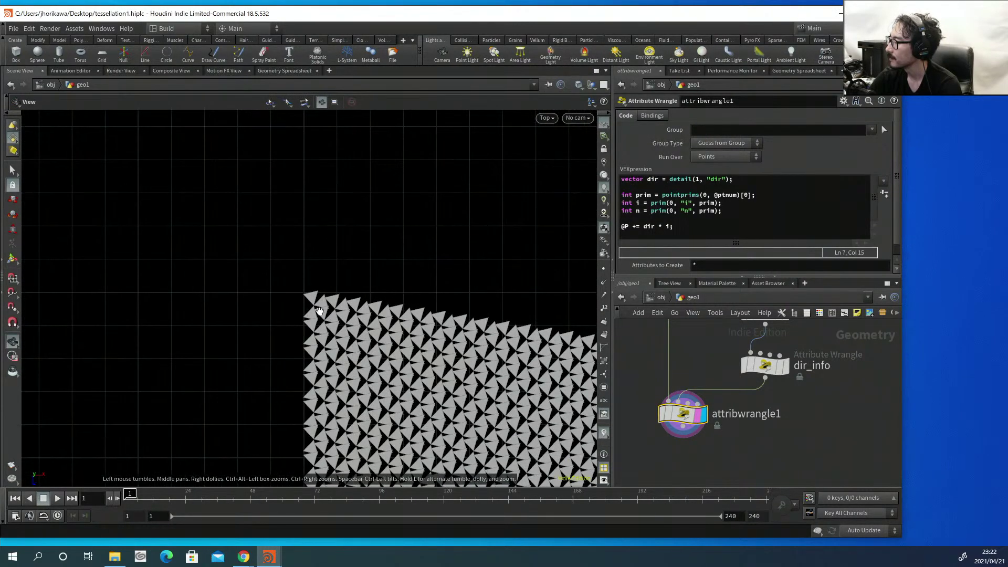
pyautogui.scroll(10, 495, 268)
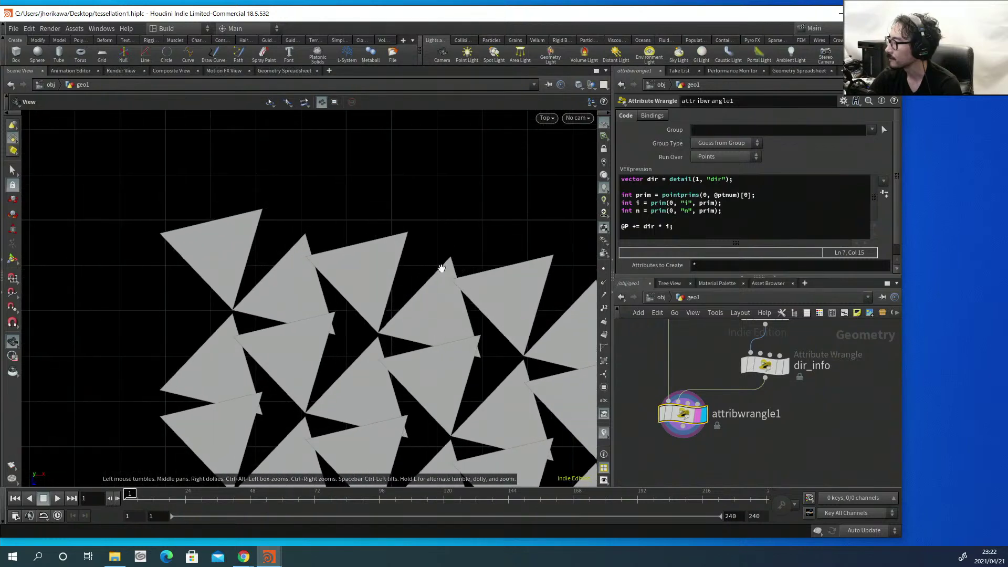
pyautogui.press('t')
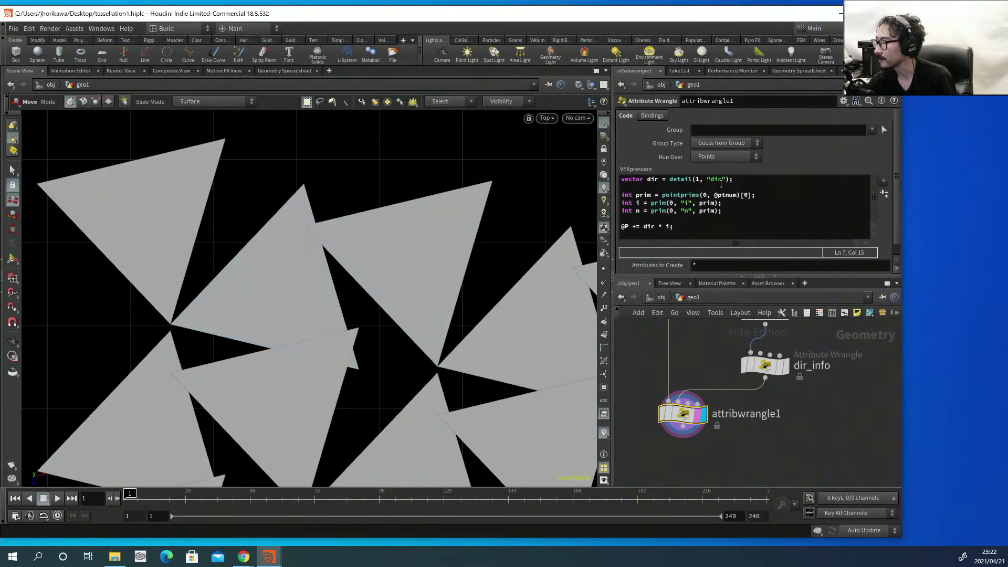
pyautogui.moveTo(734, 179); pyautogui.dragTo(644, 179)
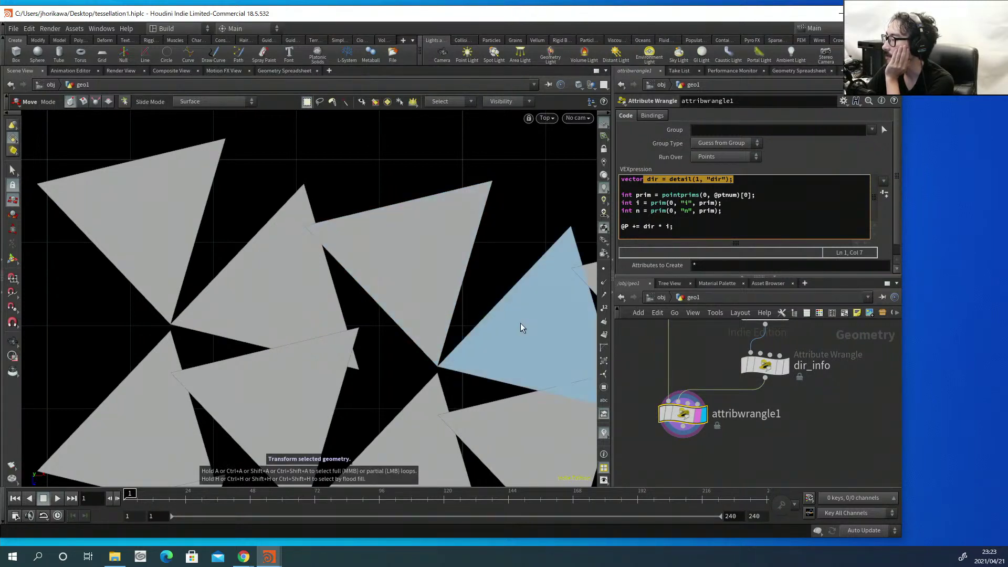
pyautogui.press('Escape')
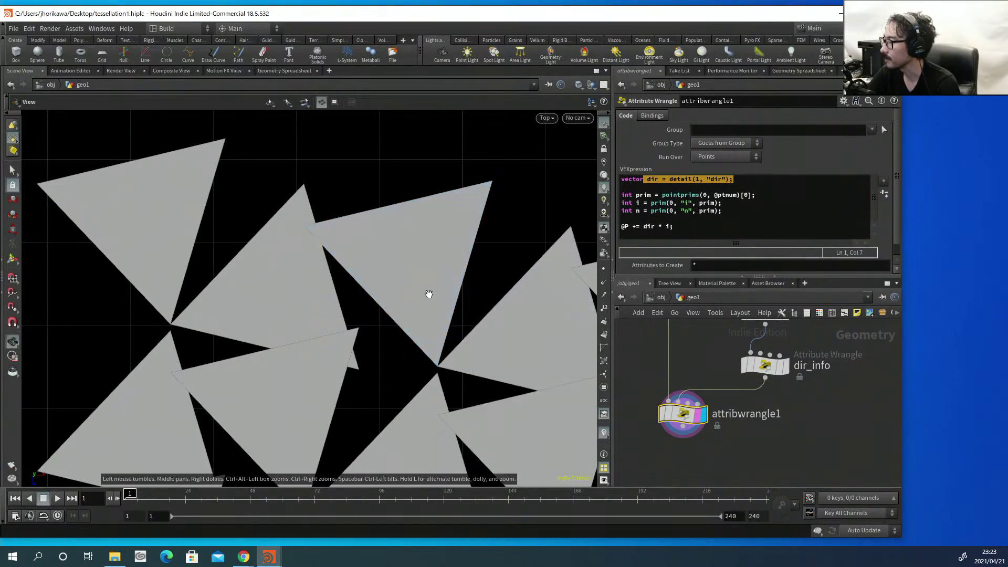
pyautogui.scroll(-3, 484, 273)
pyautogui.moveTo(485, 273); pyautogui.dragTo(304, 284, button='middle')
pyautogui.press('t')
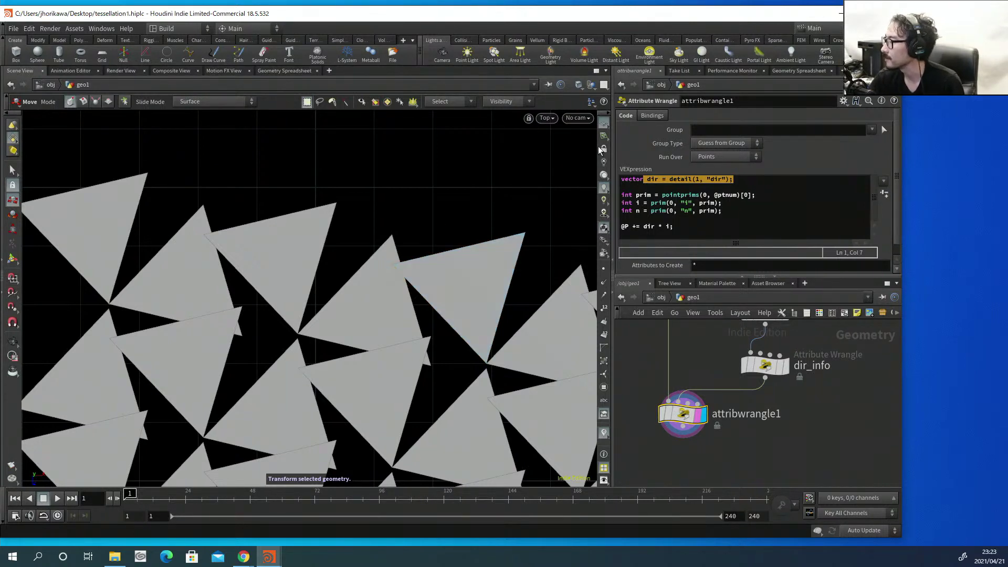
# Extend the @P offset expression after dir * i by subtracting the Z vector set(0,0,length(dir)).
pyautogui.click(671, 227)
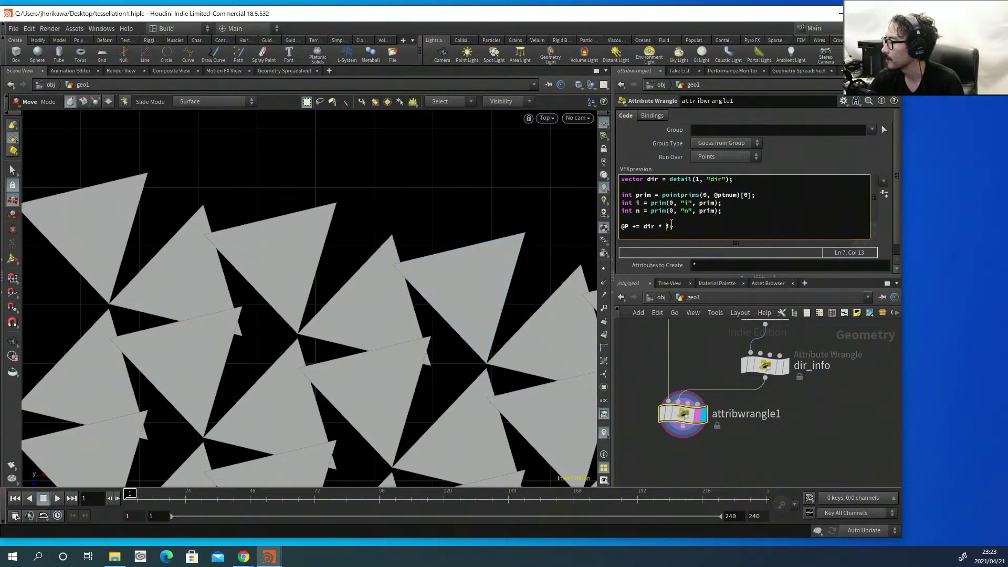
pyautogui.click(672, 226)
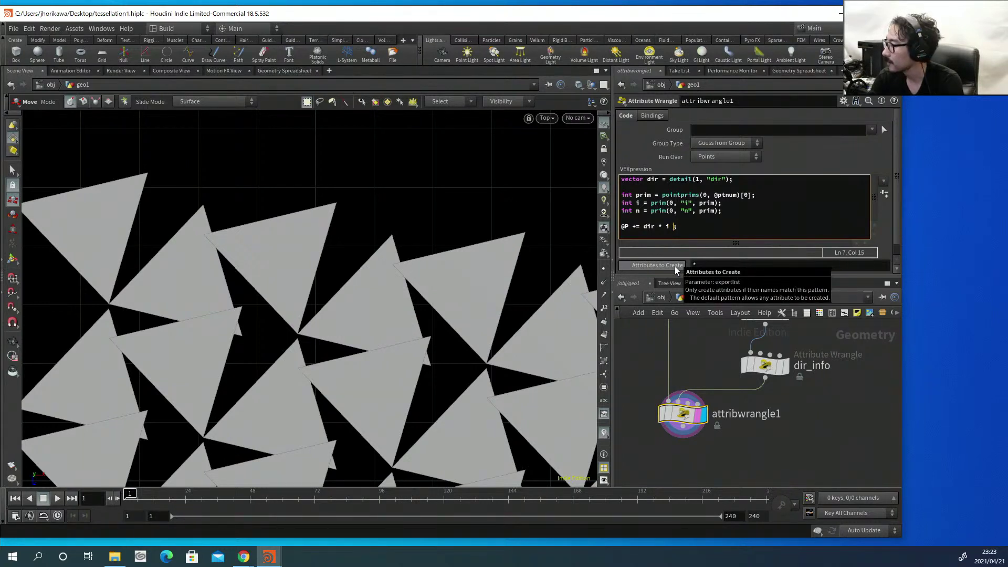
pyautogui.write('- ')
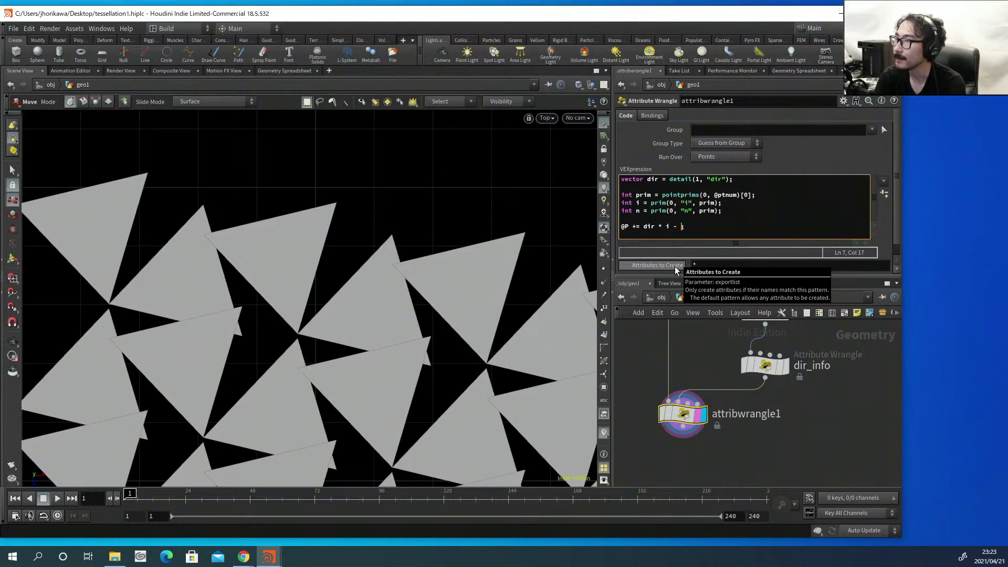
pyautogui.write('set()')
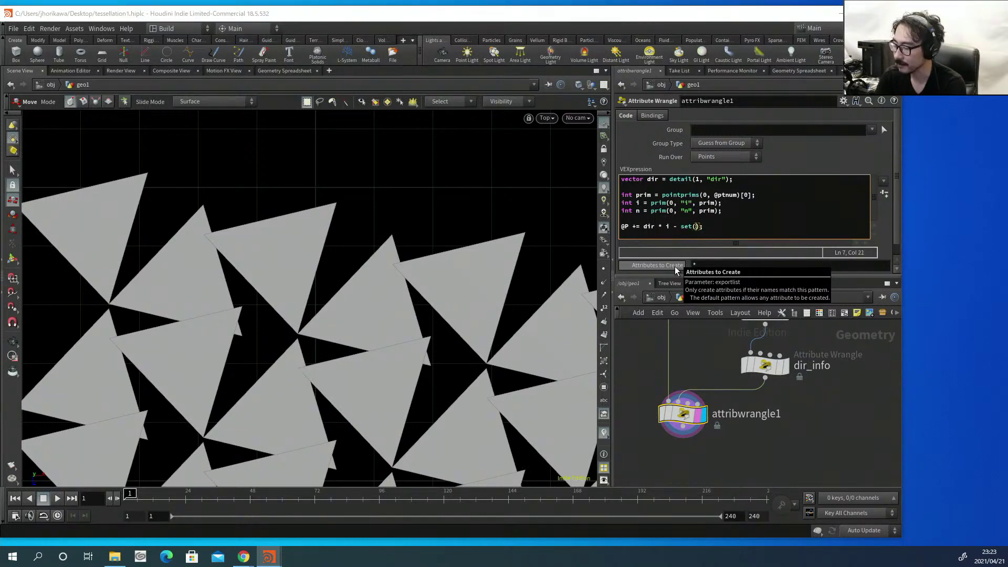
pyautogui.write('0,0,')
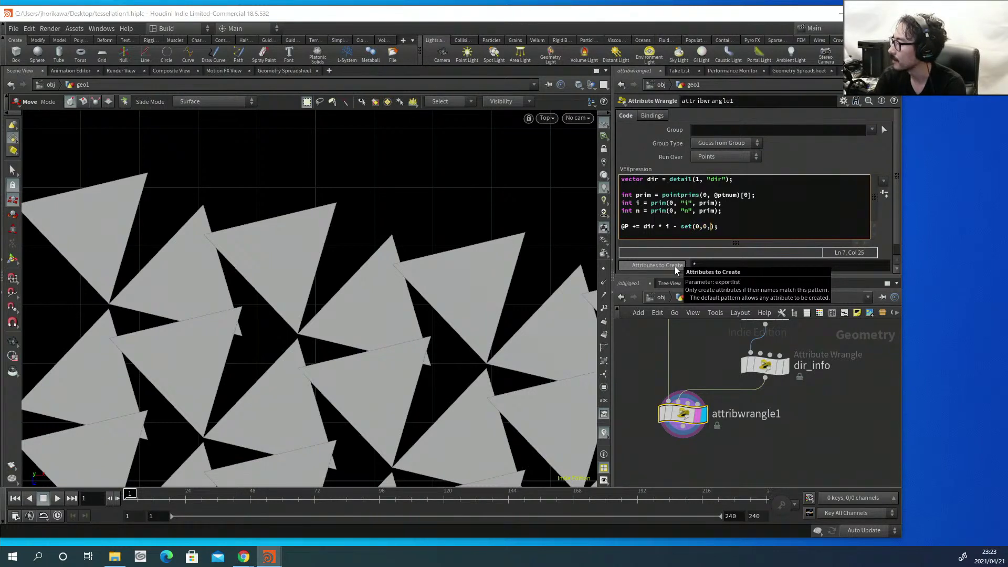
pyautogui.write('length(')
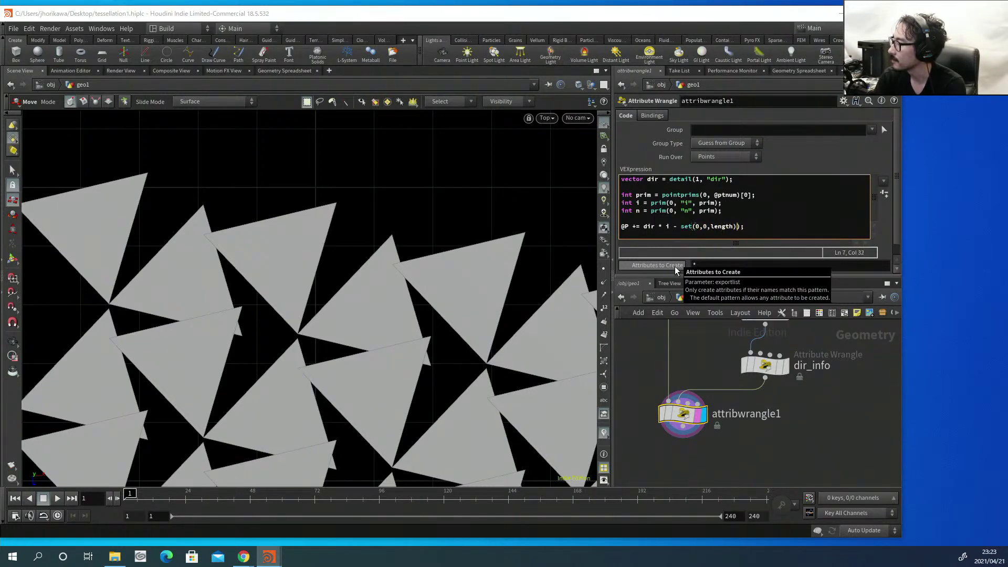
pyautogui.press('BackSpace')
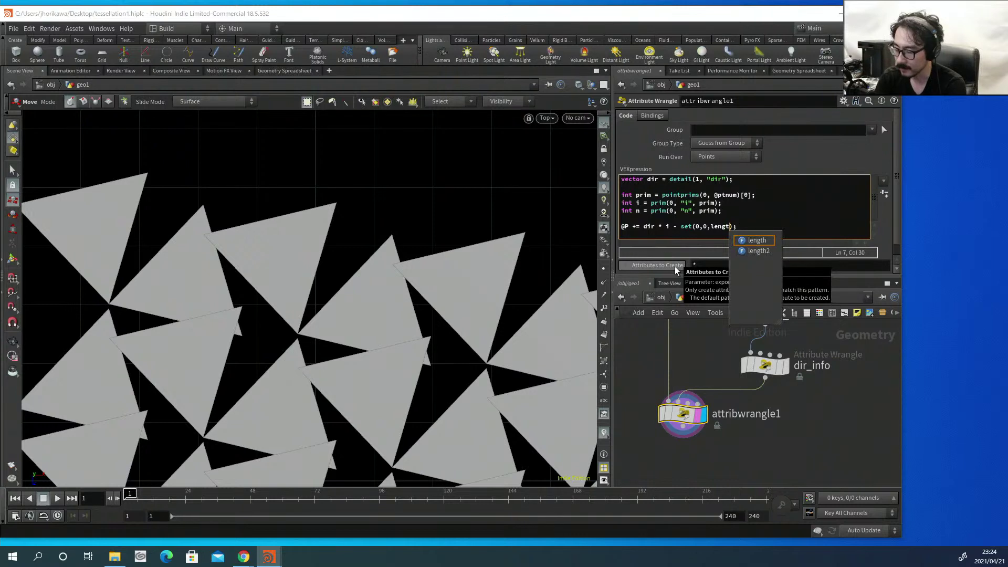
pyautogui.press('Return')
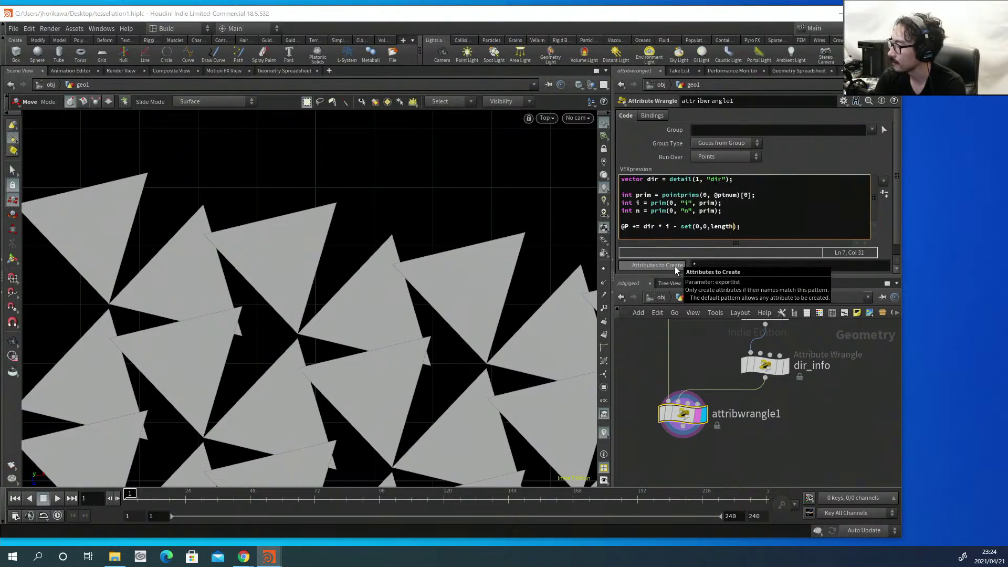
pyautogui.write('(dir)')
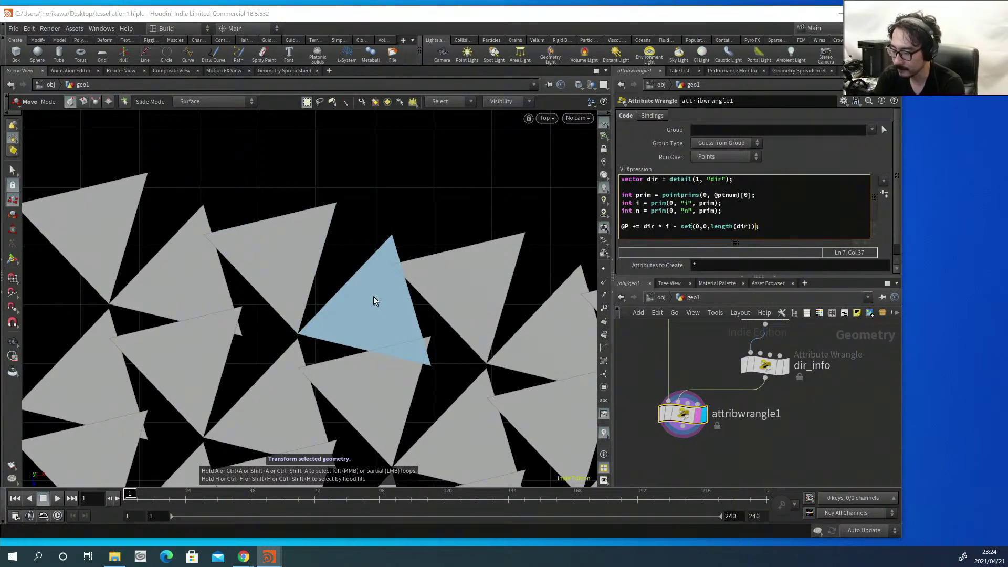
# Multiply the subtracted set(0,0,length(dir)) vector by floor(i * 0.5) in the @P line.
pyautogui.write('* ')
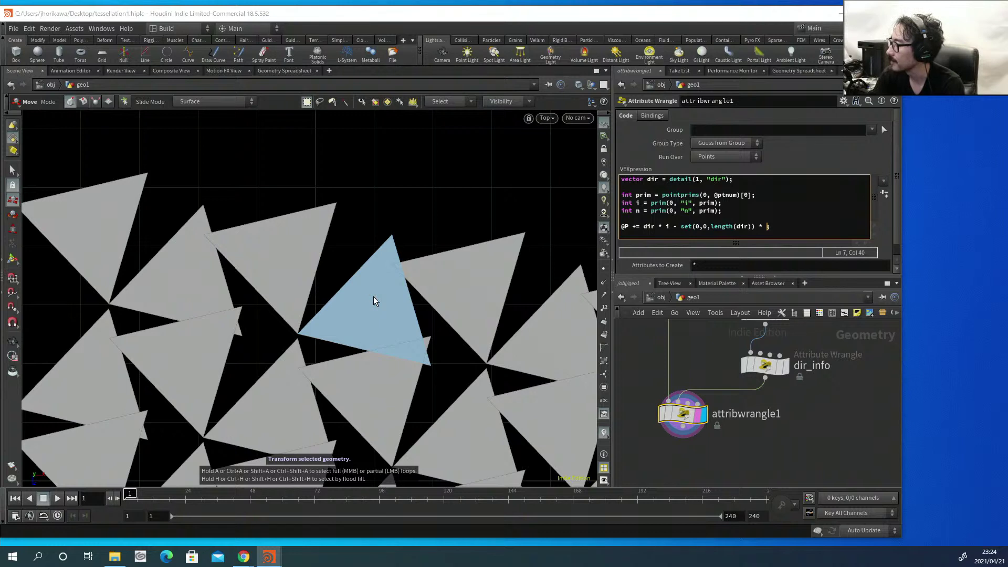
pyautogui.write('i ')
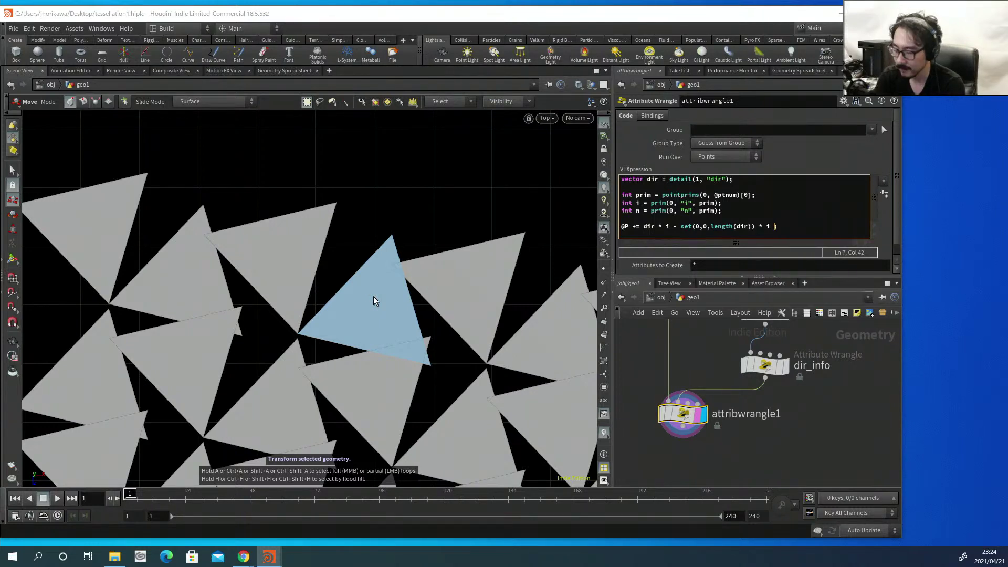
pyautogui.write('* 0.5')
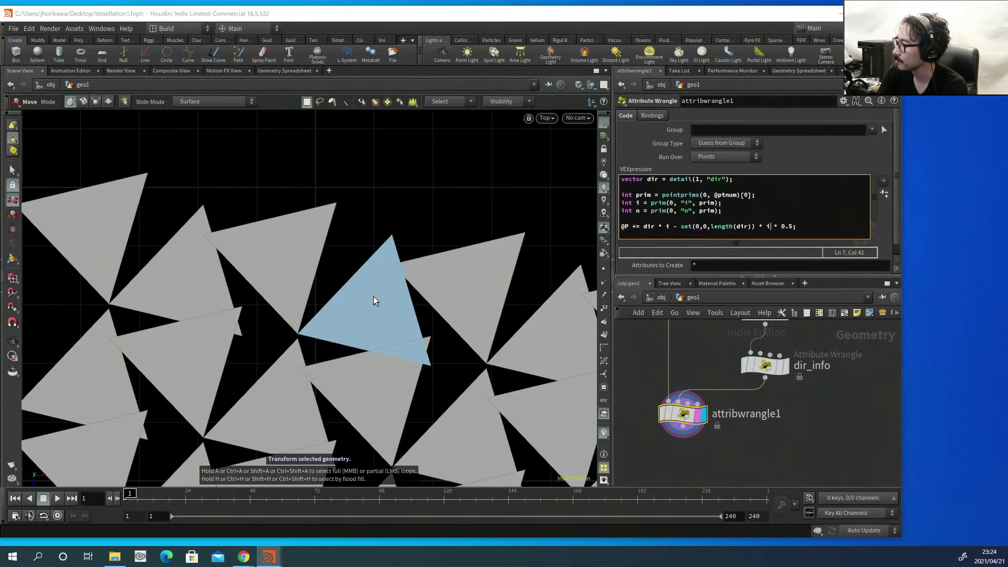
pyautogui.write('(')
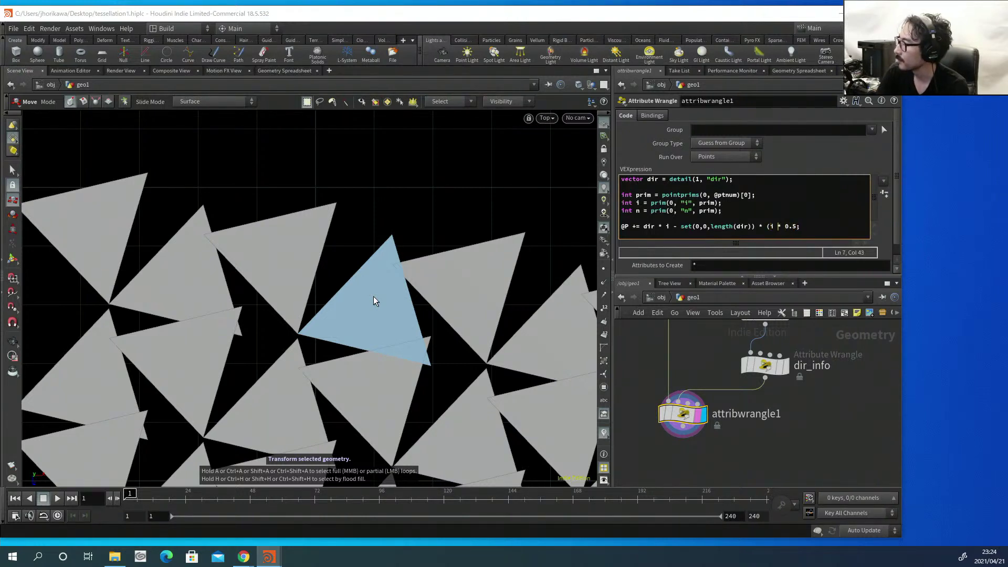
pyautogui.write(')')
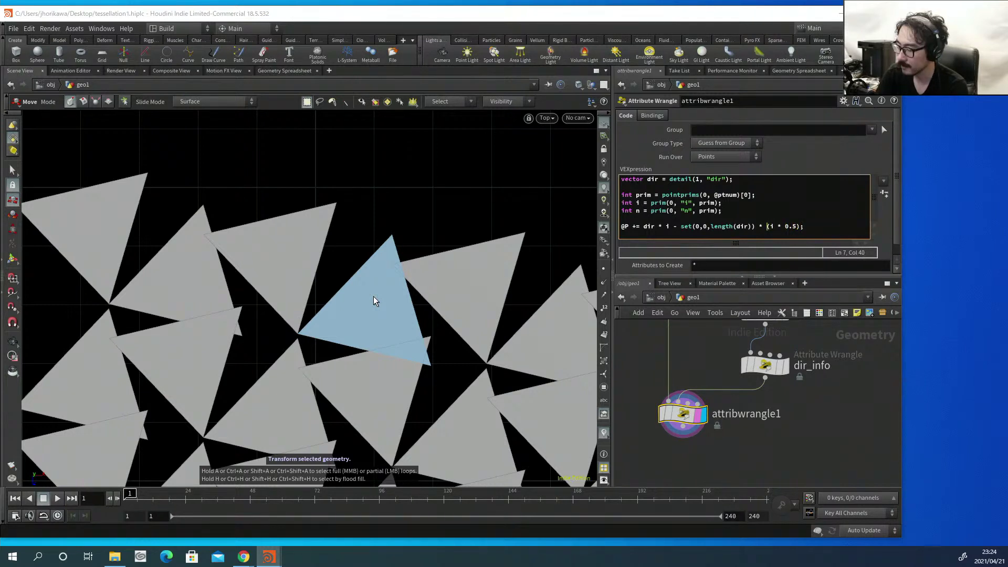
pyautogui.write('floor')
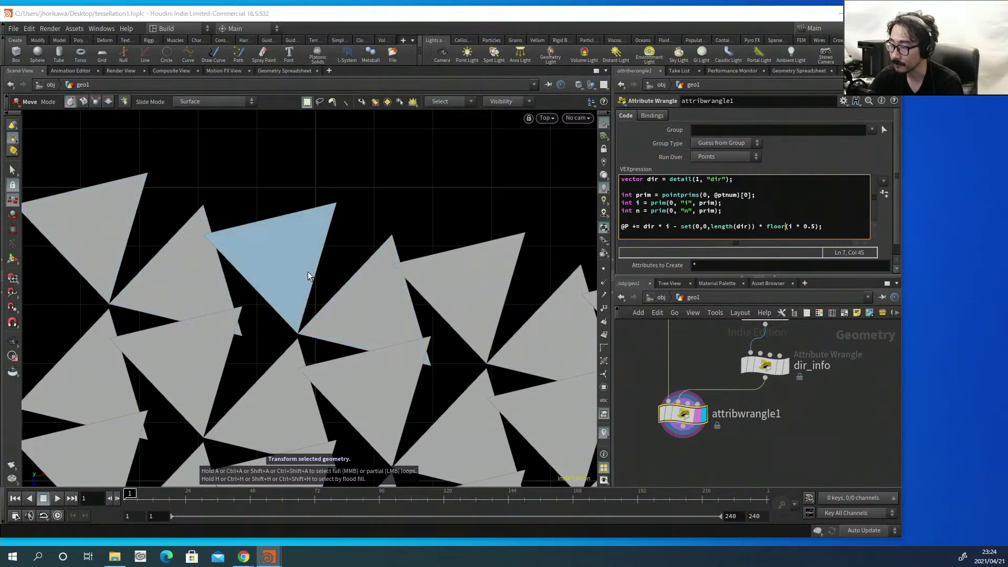
# Apply the extended @P offset expression to the triangles after checking its floor(i * 0.5) and set(0,0,length(dir)) terms.
pyautogui.moveTo(763, 226); pyautogui.dragTo(823, 226)
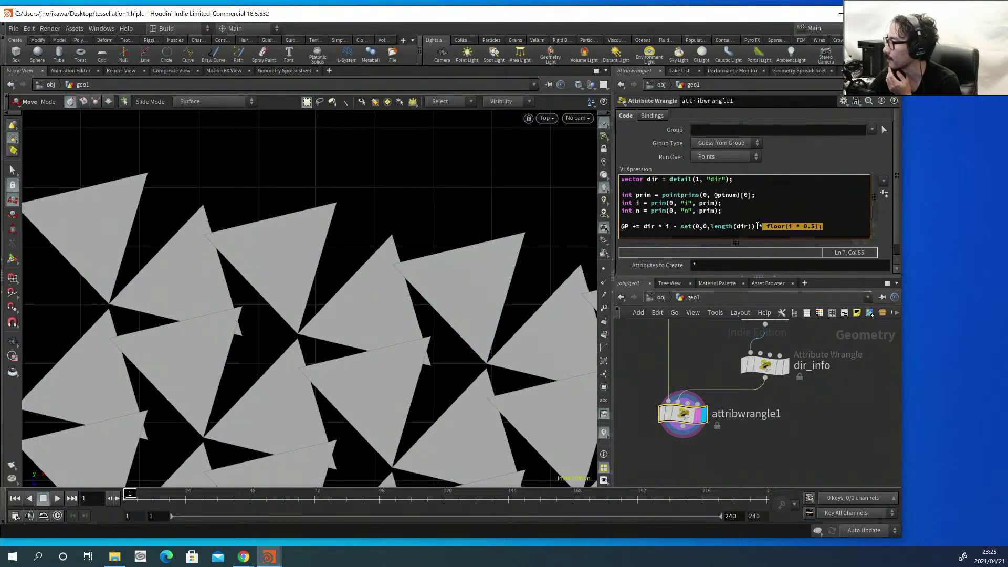
pyautogui.moveTo(760, 227); pyautogui.dragTo(678, 228)
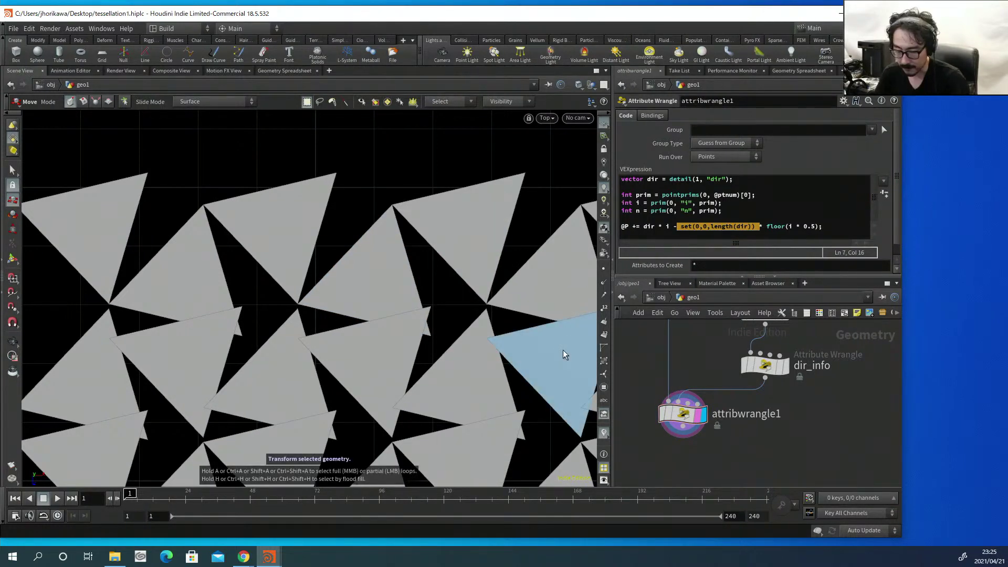
pyautogui.press('Escape')
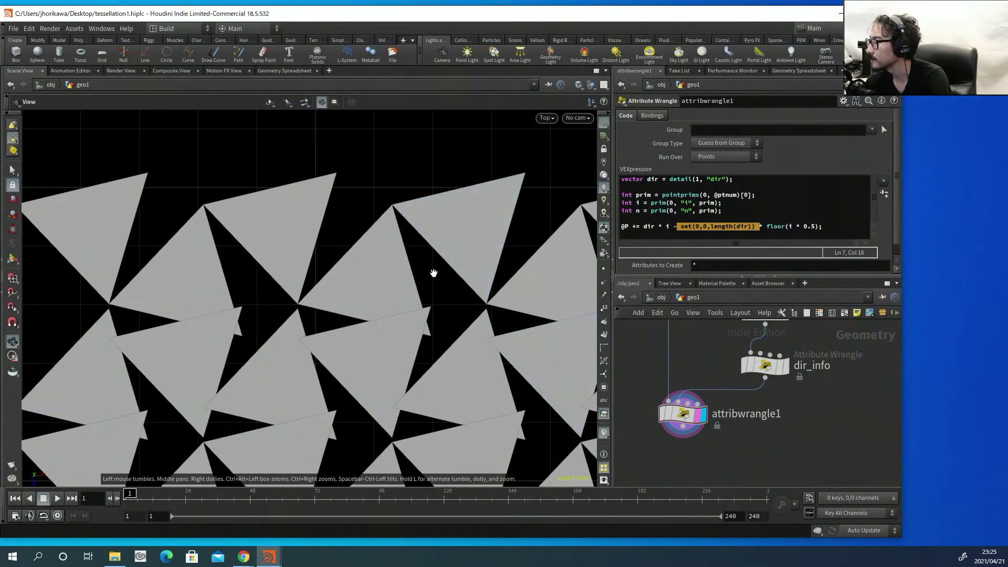
# Examine in the Top view how the triangle rows align and where neighbouring corners overlap along the pattern's upper and left edges.
pyautogui.moveTo(432, 274); pyautogui.dragTo(208, 269, button='right')
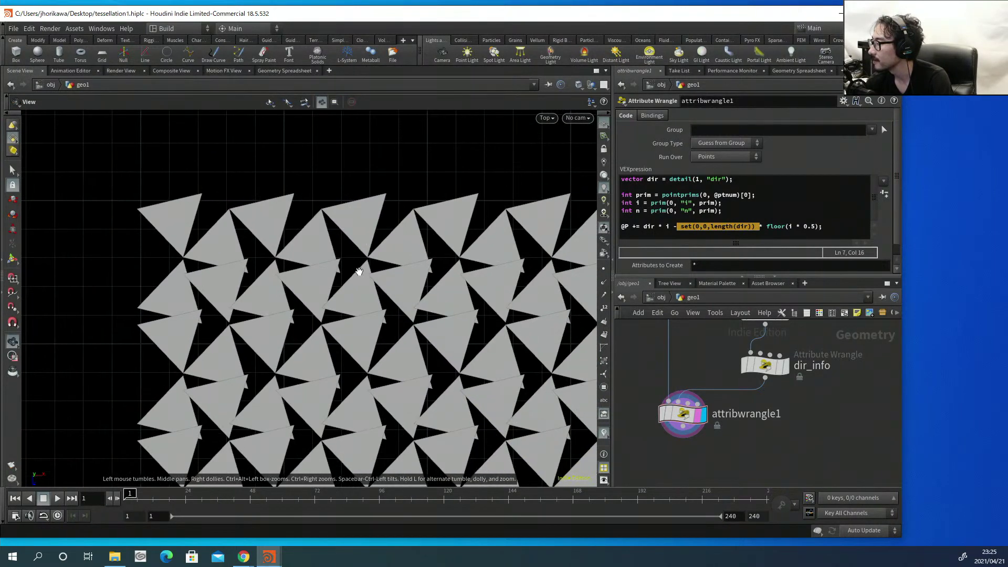
pyautogui.keyDown('alt'); pyautogui.moveTo(359, 272); pyautogui.dragTo(313, 239, button='middle'); pyautogui.keyUp('alt')
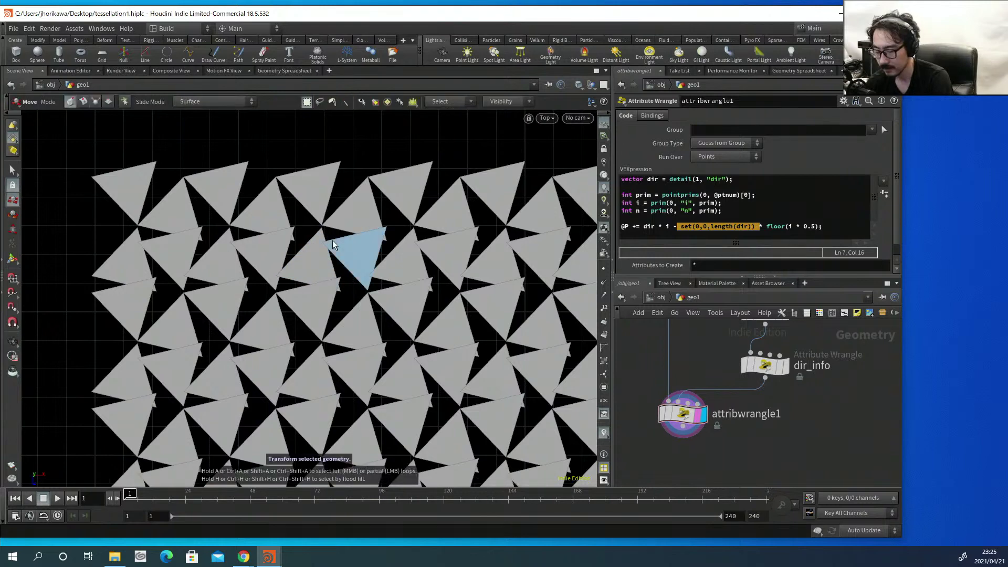
pyautogui.keyDown('alt'); pyautogui.moveTo(336, 244); pyautogui.dragTo(187, 244, button='right'); pyautogui.keyUp('alt')
pyautogui.moveTo(388, 251)
pyautogui.keyDown('alt'); pyautogui.mouseDown(button='middle')
pyautogui.moveTo(234, 249)
pyautogui.moveTo(370, 250)
pyautogui.mouseUp(button='middle'); pyautogui.keyUp('alt')
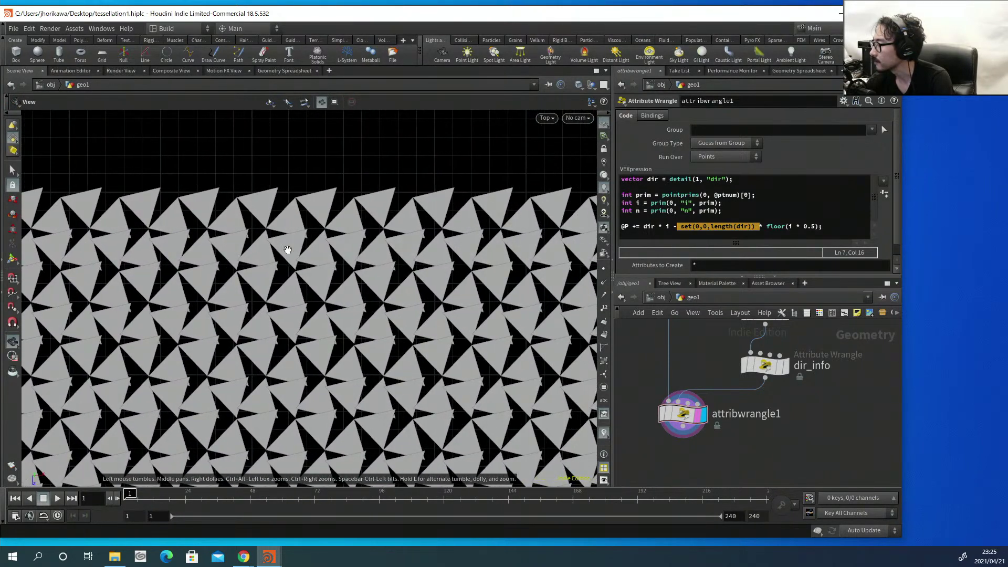
pyautogui.moveTo(226, 248); pyautogui.dragTo(300, 254, button='right')
pyautogui.moveTo(236, 234); pyautogui.dragTo(370, 268, button='middle')
pyautogui.keyDown('alt'); pyautogui.moveTo(226, 221); pyautogui.dragTo(353, 199, button='right'); pyautogui.keyUp('alt')
pyautogui.keyDown('alt'); pyautogui.moveTo(179, 225); pyautogui.dragTo(182, 257, button='middle'); pyautogui.keyUp('alt')
pyautogui.keyDown('alt'); pyautogui.moveTo(182, 256); pyautogui.dragTo(270, 234, button='right'); pyautogui.keyUp('alt')
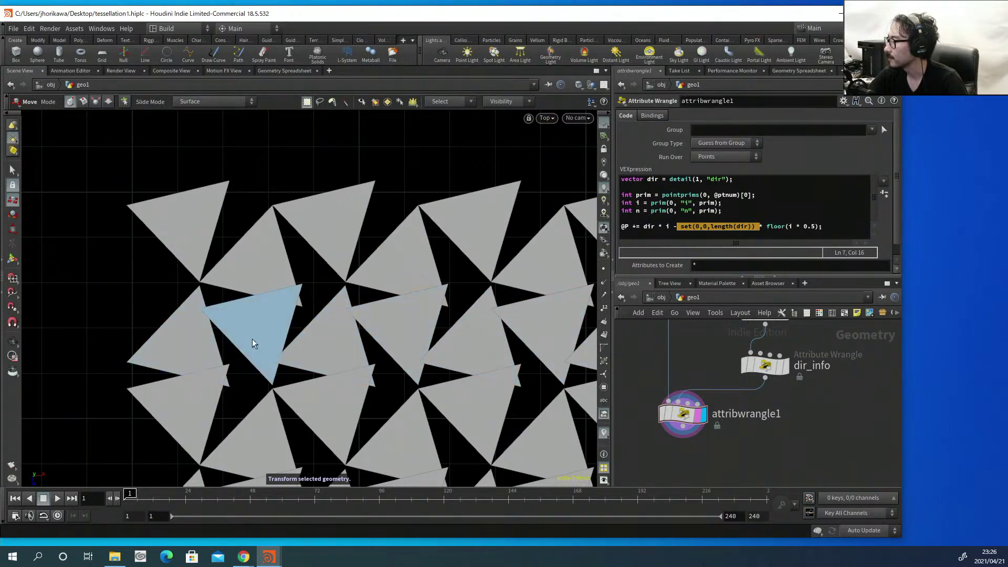
pyautogui.press('Escape')
pyautogui.moveTo(288, 313); pyautogui.dragTo(277, 243)
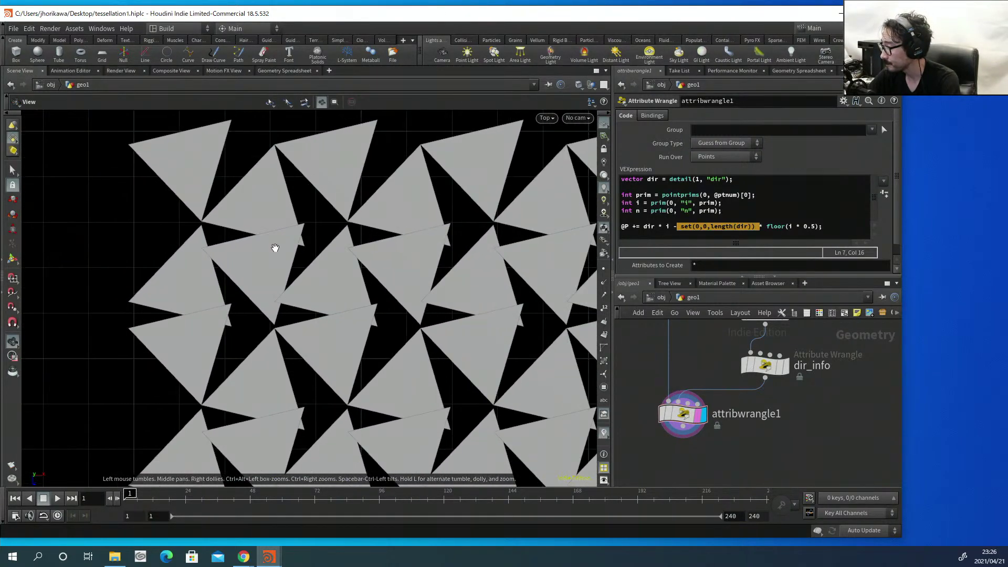
pyautogui.press('t')
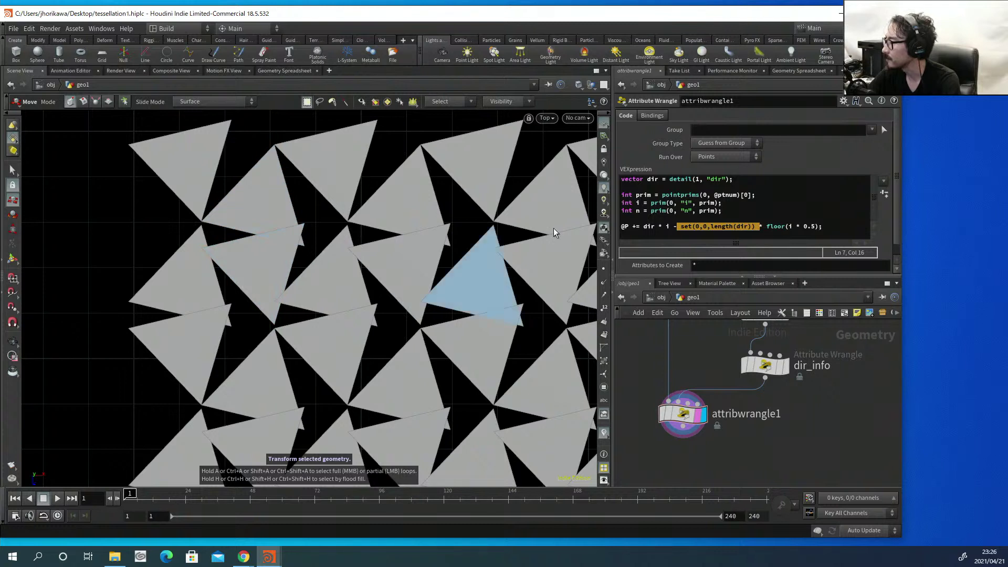
# Enlarge the Houdini window and widen the parameter pane to give the wrangle code more room.
pyautogui.moveTo(746, 218); pyautogui.dragTo(629, 214)
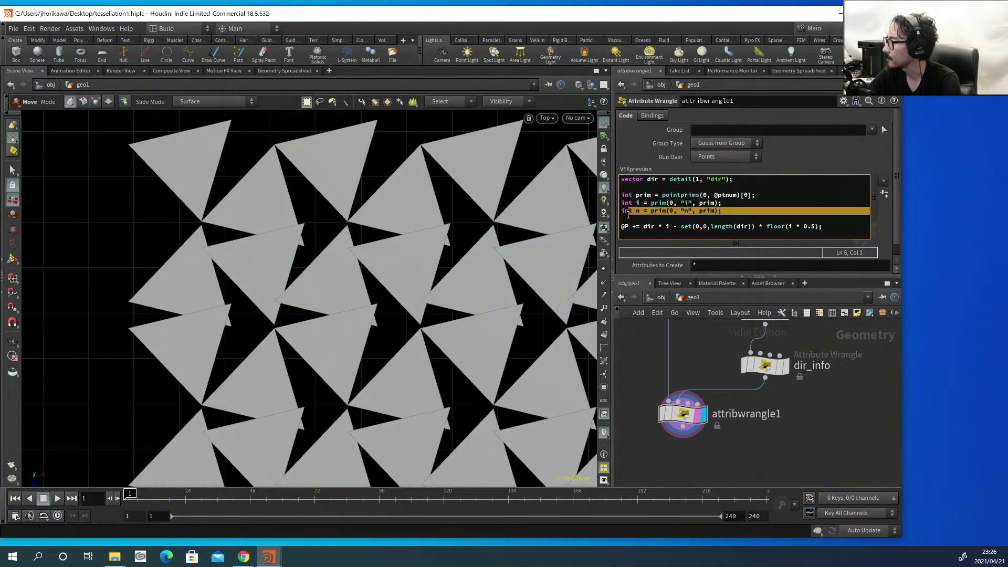
pyautogui.doubleClick(637, 212)
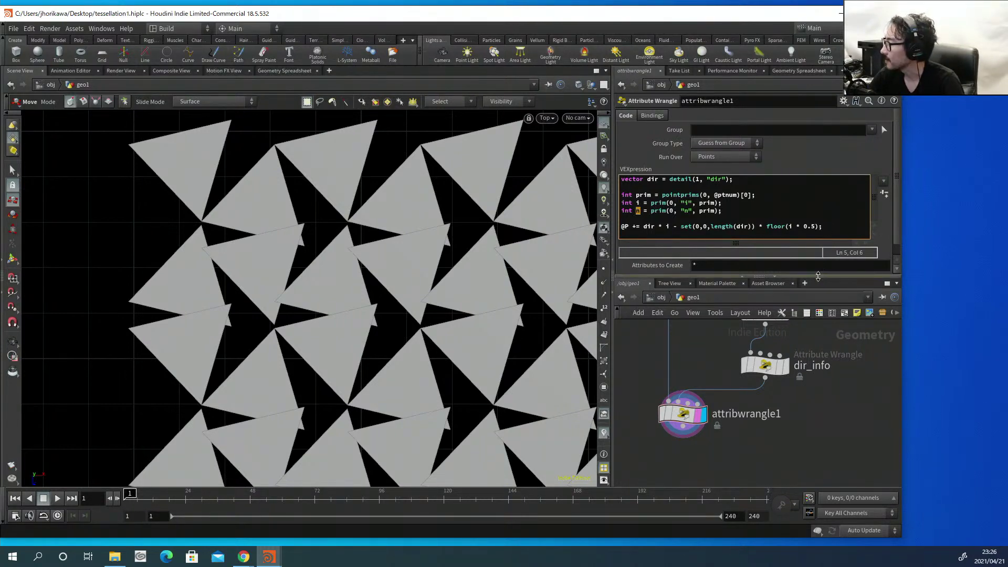
pyautogui.moveTo(861, 277); pyautogui.dragTo(983, 377)
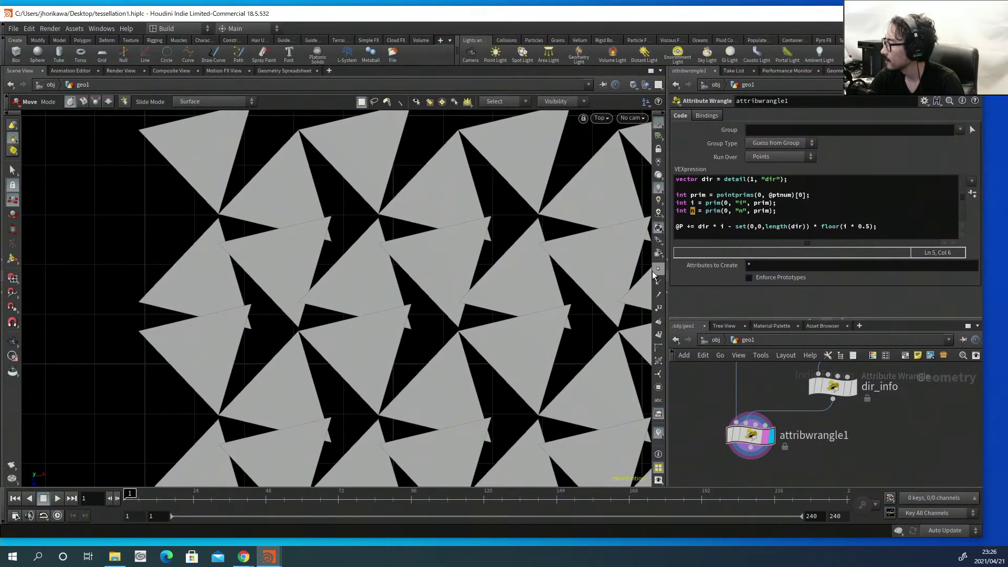
pyautogui.moveTo(670, 252); pyautogui.dragTo(644, 252)
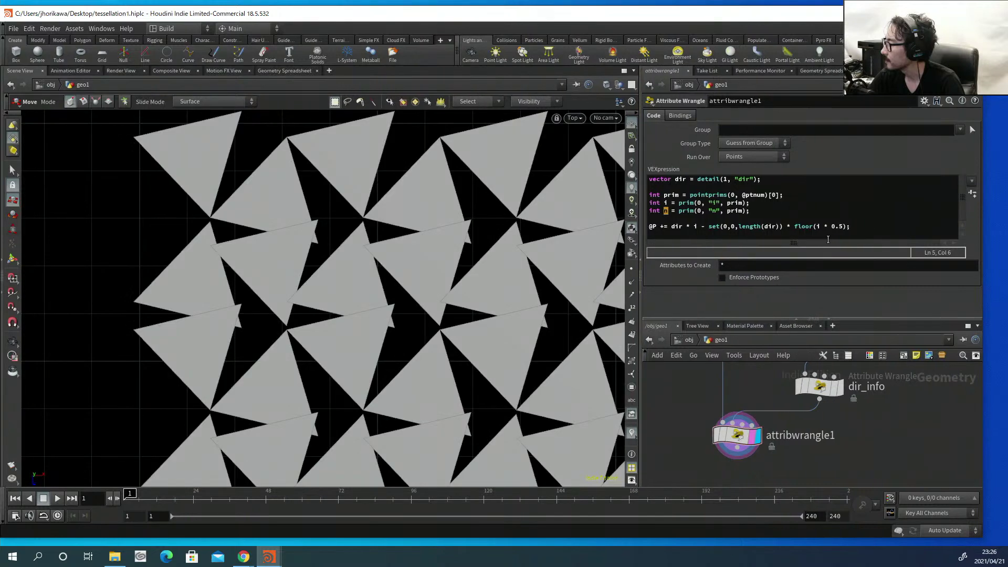
# Start an empty line directly below the @P offset expression in the wrangle code.
pyautogui.click(872, 231)
pyautogui.press('Return')
pyautogui.press('Return')
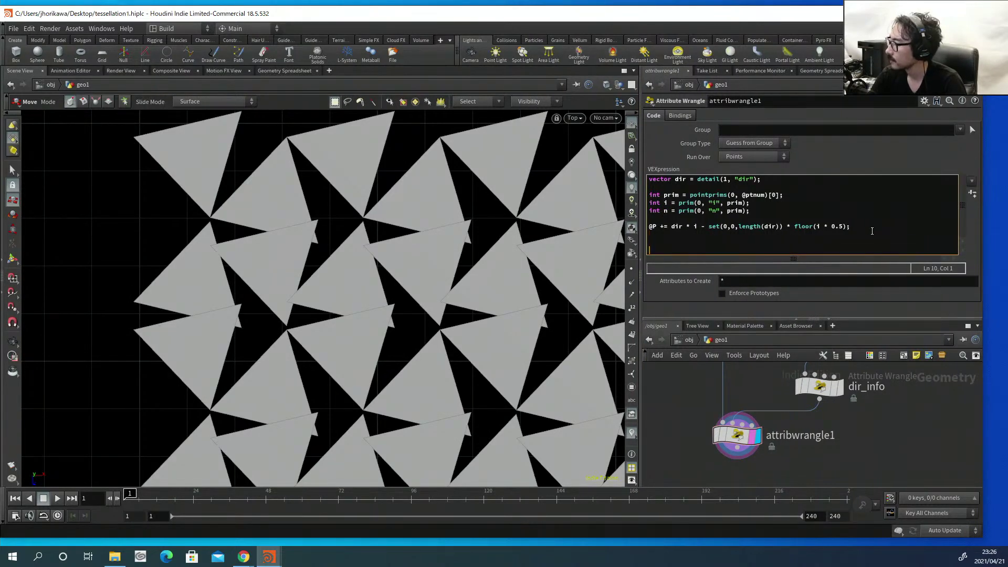
pyautogui.press('BackSpace')
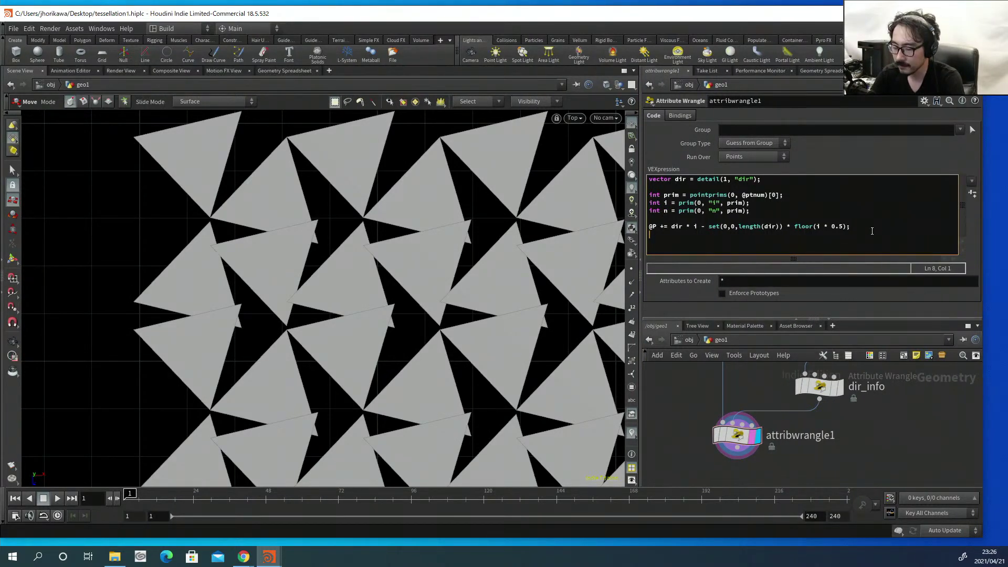
pyautogui.write('"')
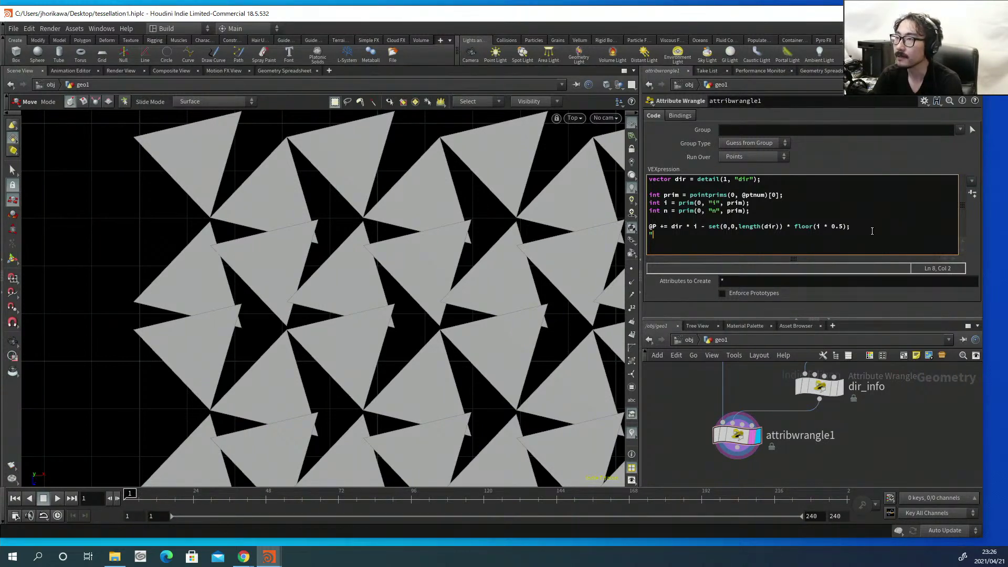
pyautogui.press('BackSpace')
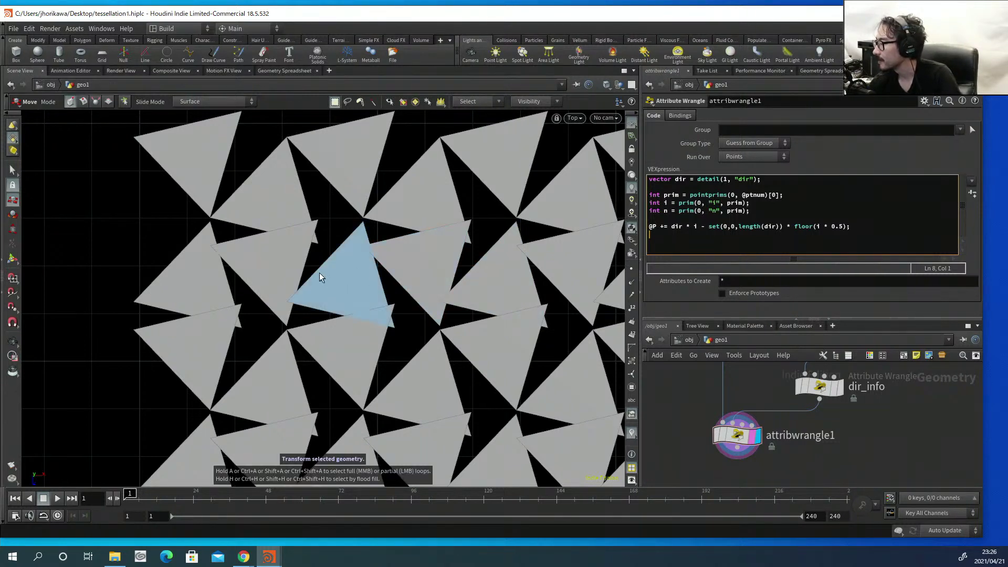
# Add the line @P += set(0,0,length(dir)) * n; below the existing @P expression to offset the rows in Z.
pyautogui.click(295, 261)
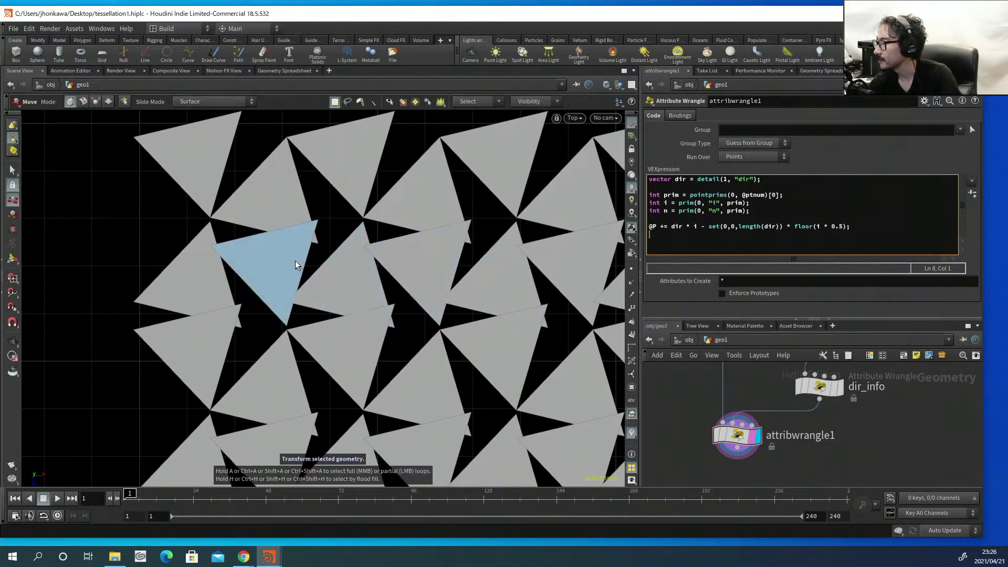
pyautogui.click(319, 215)
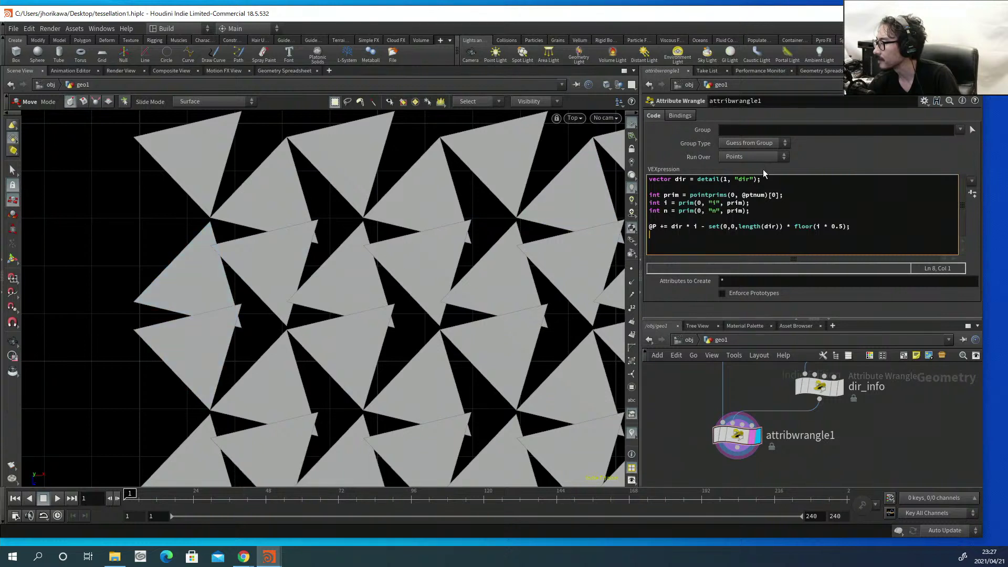
pyautogui.moveTo(774, 178); pyautogui.dragTo(646, 181)
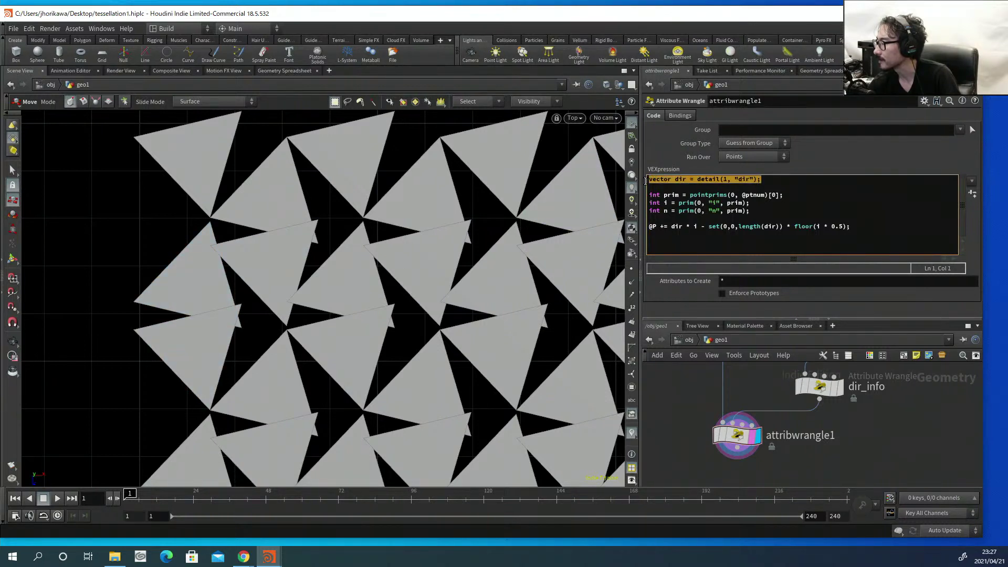
pyautogui.click(657, 234)
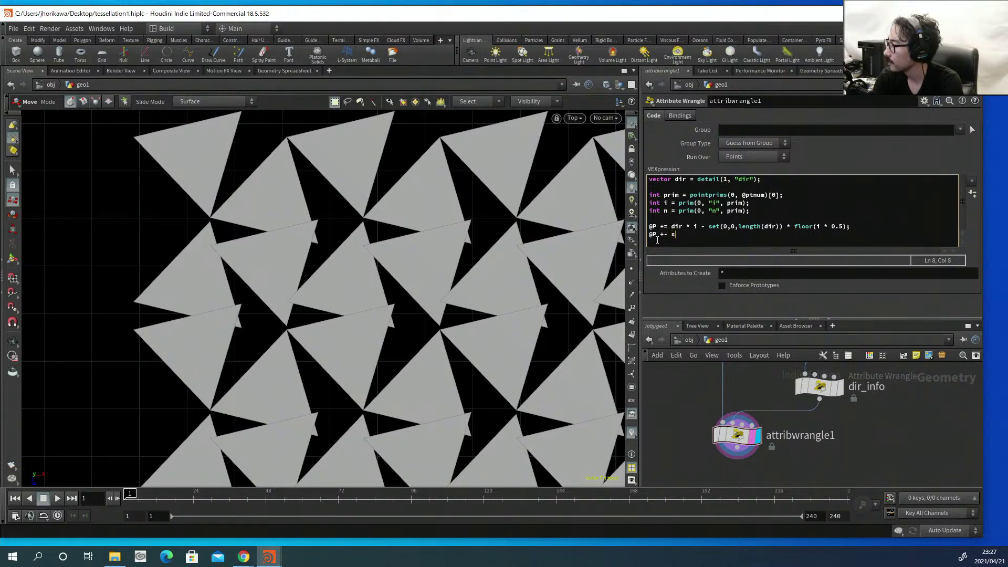
pyautogui.press('BackSpace')
pyautogui.write('se')
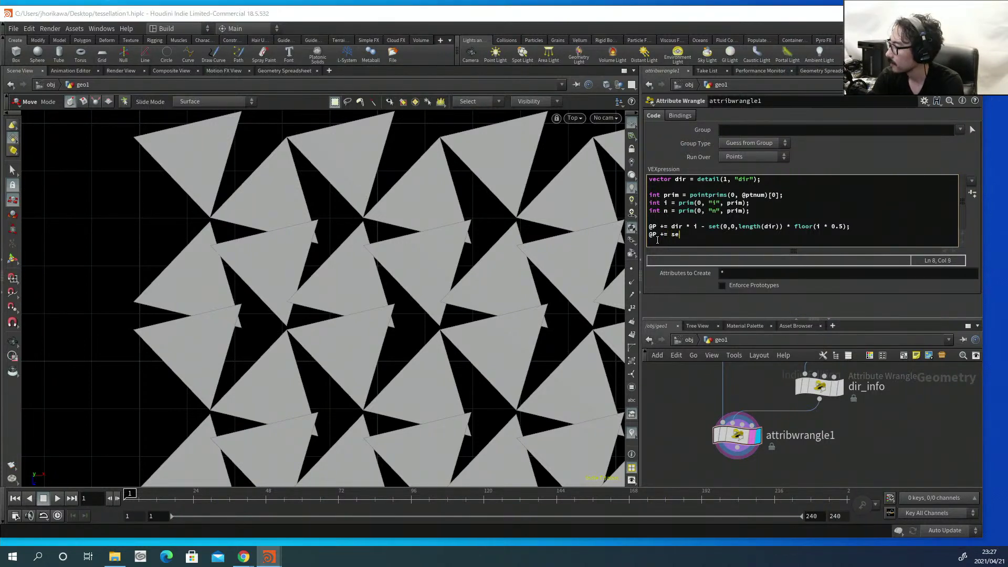
pyautogui.write('t(0,0')
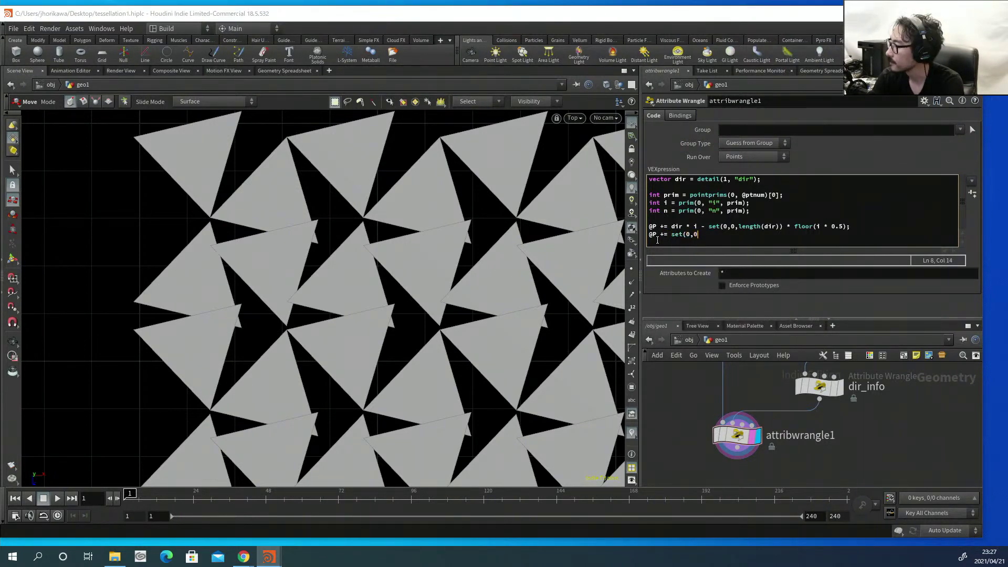
pyautogui.write(',length')
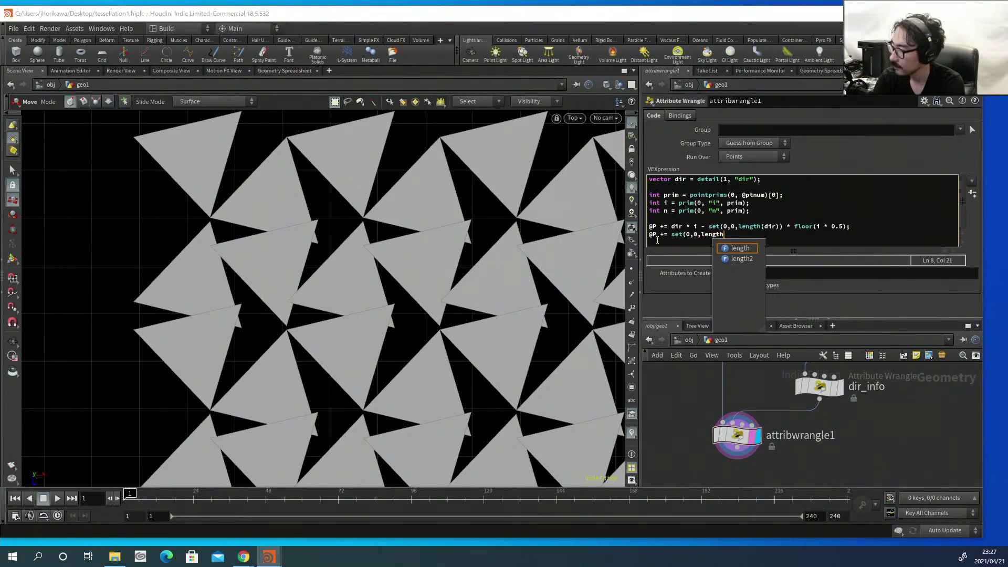
pyautogui.write('(dir)) *')
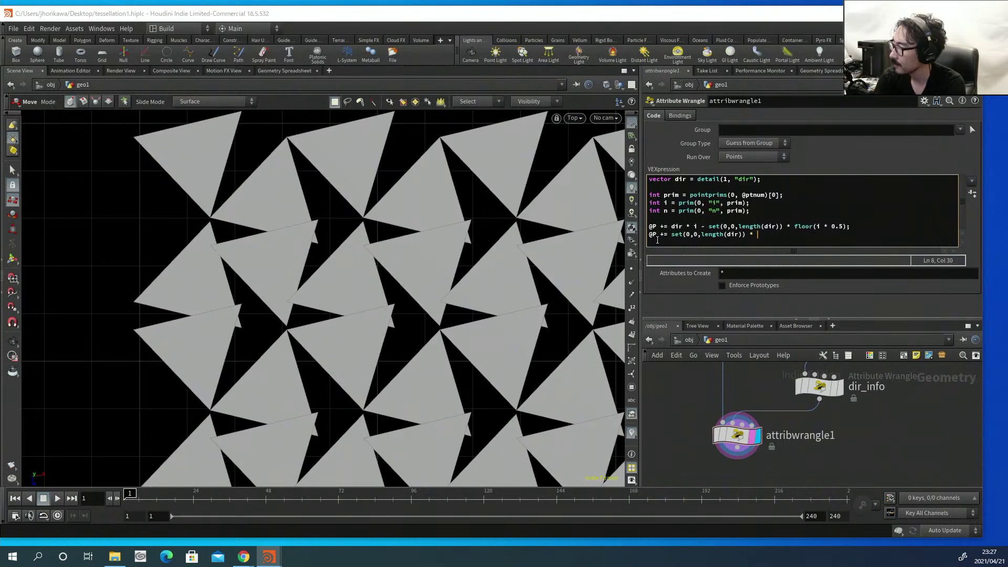
pyautogui.write(' n;')
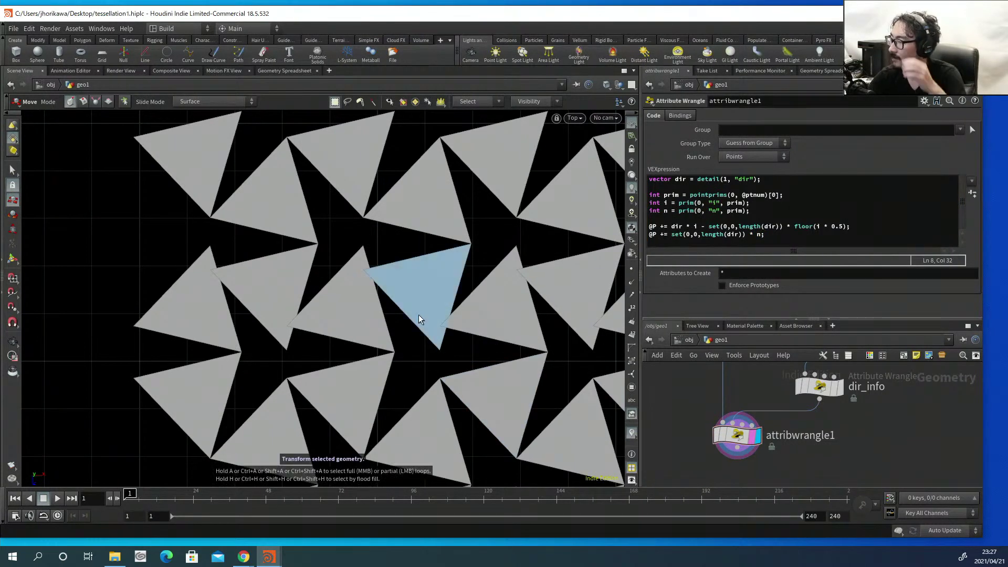
# Inspect the spacing between the Z-shifted rows and the remaining corner overlaps across the middle of the pattern.
pyautogui.press('Escape')
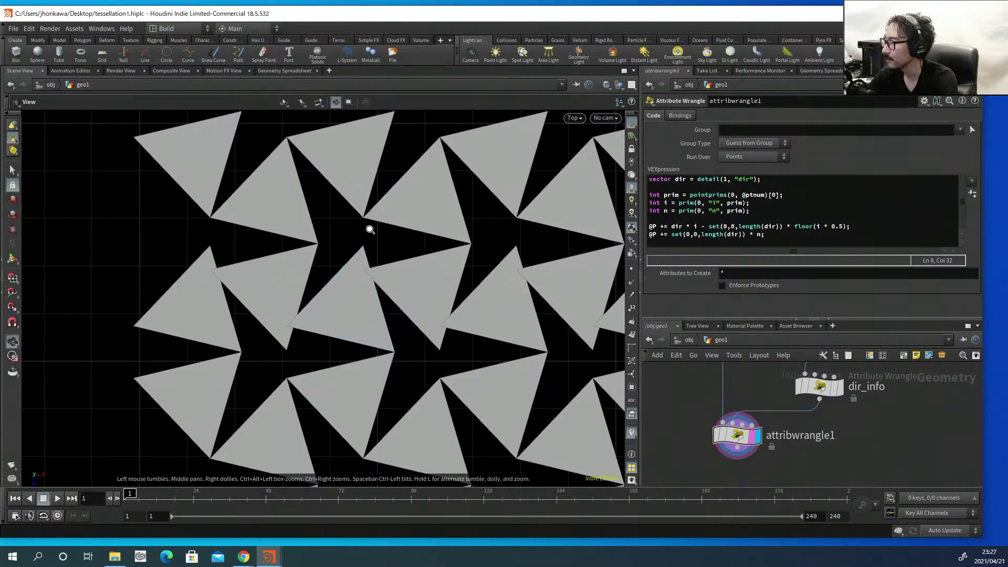
pyautogui.moveTo(367, 227); pyautogui.dragTo(234, 225, button='middle')
pyautogui.scroll(1, 219, 219)
pyautogui.scroll(2, 218, 220)
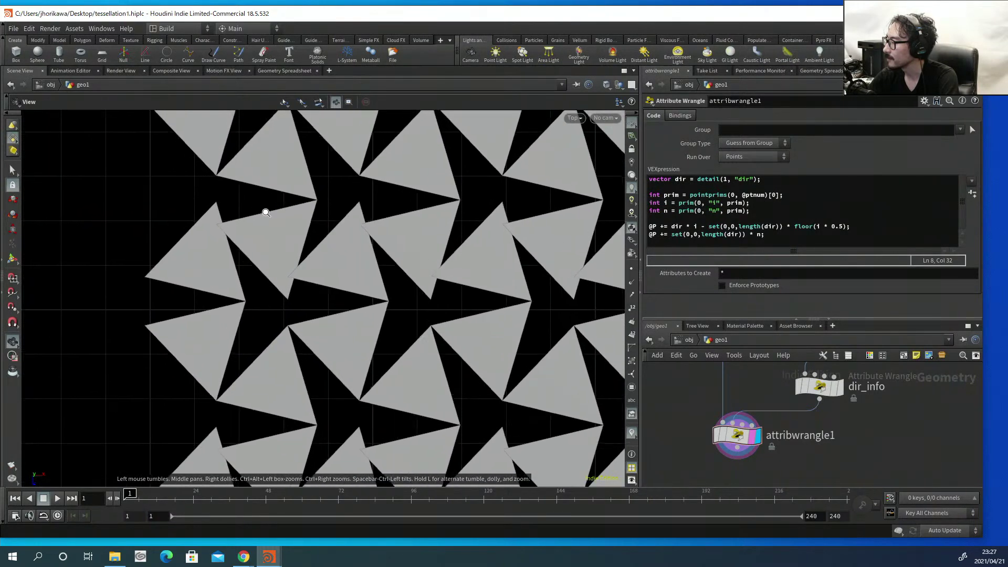
pyautogui.press('t')
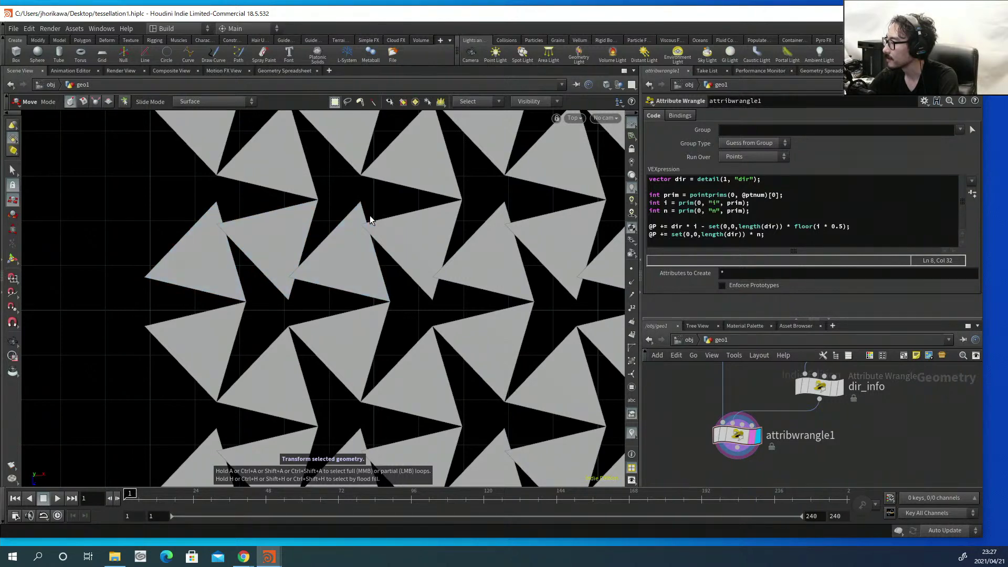
pyautogui.keyDown('alt'); pyautogui.scroll(-1, 412, 237); pyautogui.keyUp('alt')
pyautogui.keyDown('alt'); pyautogui.moveTo(449, 244); pyautogui.dragTo(262, 243, button='middle'); pyautogui.keyUp('alt')
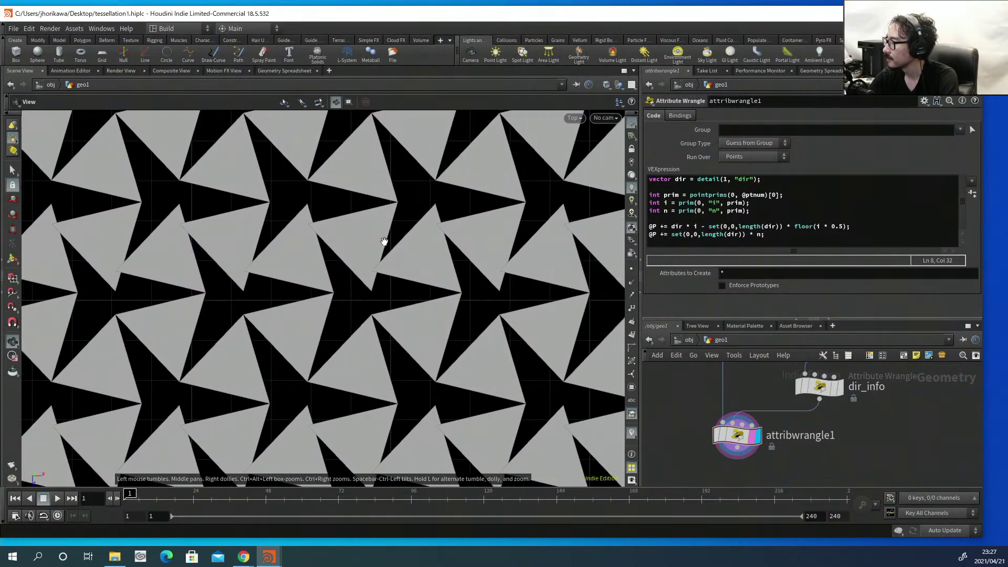
pyautogui.moveTo(384, 241)
pyautogui.mouseDown(button='middle')
pyautogui.moveTo(341, 234)
pyautogui.moveTo(331, 244)
pyautogui.mouseUp(button='middle')
pyautogui.moveTo(441, 258); pyautogui.dragTo(287, 260, button='middle')
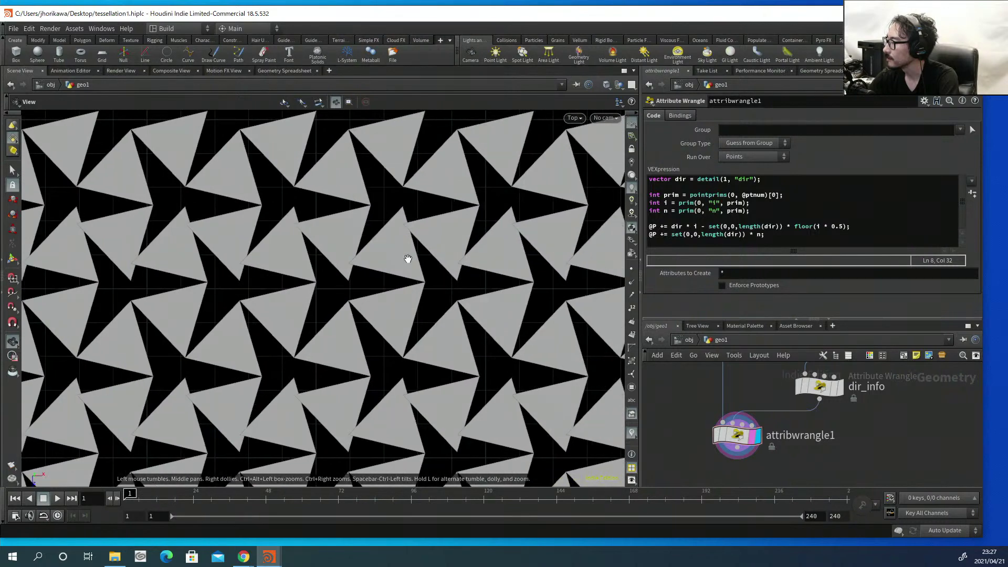
pyautogui.moveTo(408, 259); pyautogui.dragTo(292, 254, button='middle')
pyautogui.scroll(3, 315, 231)
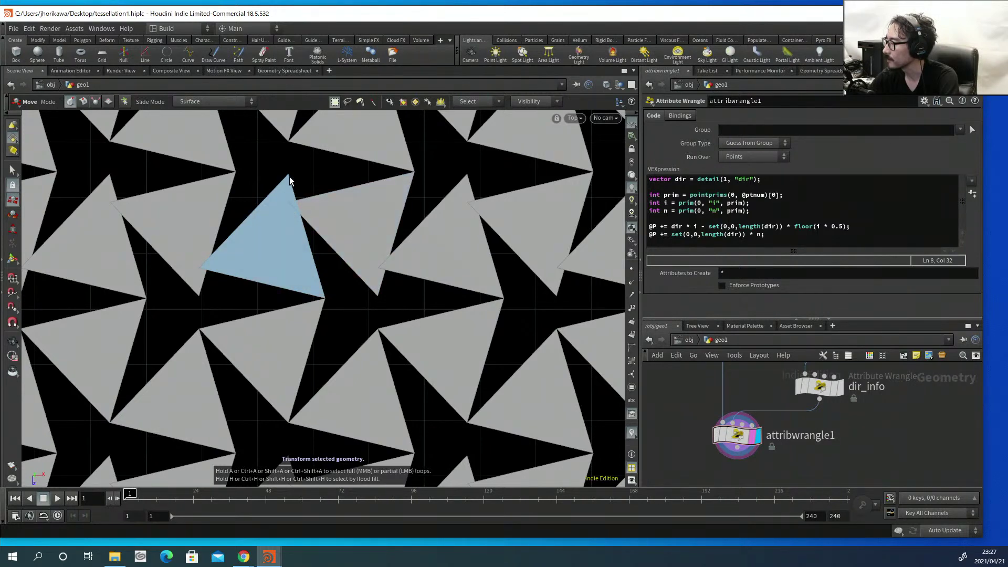
# Examine how the triangle corners meet between adjacent rows back toward the pattern's left edge.
pyautogui.keyDown('alt'); pyautogui.moveTo(290, 205); pyautogui.dragTo(261, 234, button='right'); pyautogui.keyUp('alt')
pyautogui.keyDown('alt'); pyautogui.moveTo(261, 234); pyautogui.dragTo(436, 216, button='middle'); pyautogui.keyUp('alt')
pyautogui.keyDown('alt'); pyautogui.moveTo(436, 216); pyautogui.dragTo(344, 232, button='right'); pyautogui.keyUp('alt')
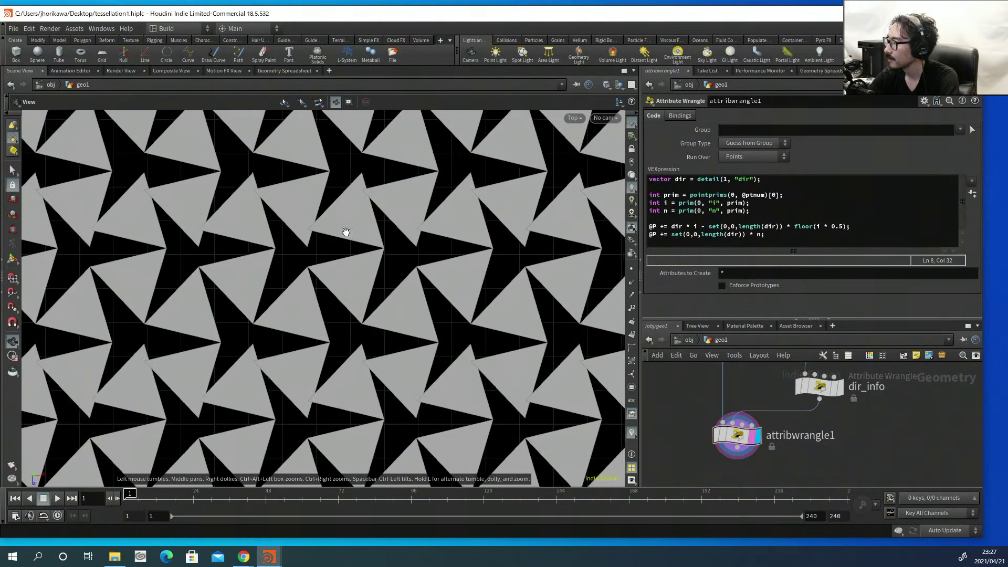
pyautogui.keyDown('alt'); pyautogui.moveTo(345, 231); pyautogui.dragTo(446, 235, button='middle'); pyautogui.keyUp('alt')
pyautogui.keyDown('alt'); pyautogui.moveTo(197, 246); pyautogui.dragTo(337, 254, button='middle'); pyautogui.keyUp('alt')
pyautogui.keyDown('alt'); pyautogui.moveTo(233, 206); pyautogui.dragTo(272, 221, button='middle'); pyautogui.keyUp('alt')
pyautogui.keyDown('alt'); pyautogui.moveTo(273, 221); pyautogui.dragTo(324, 216, button='right'); pyautogui.keyUp('alt')
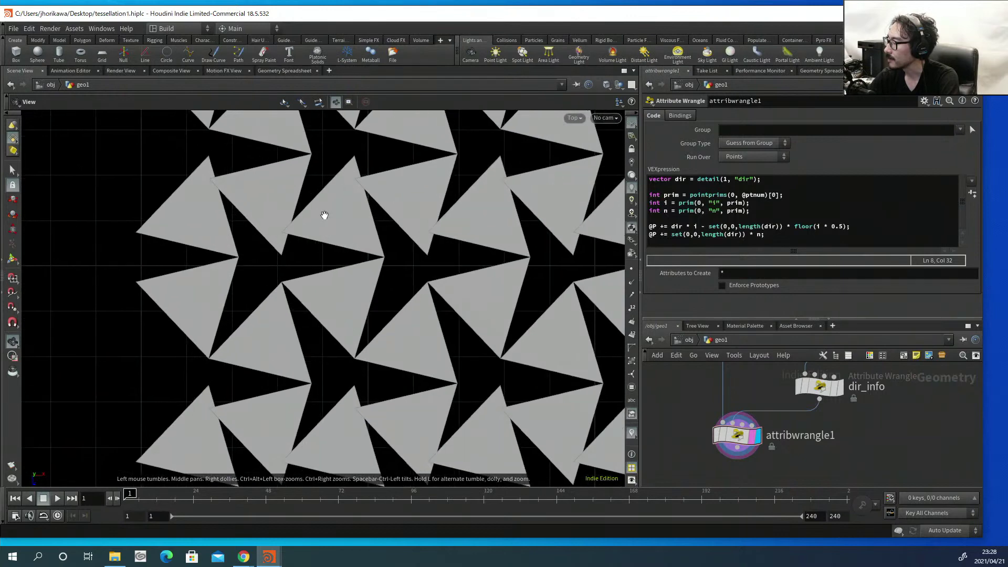
pyautogui.keyDown('alt'); pyautogui.moveTo(283, 199); pyautogui.dragTo(285, 234, button='middle'); pyautogui.keyUp('alt')
pyautogui.press('t')
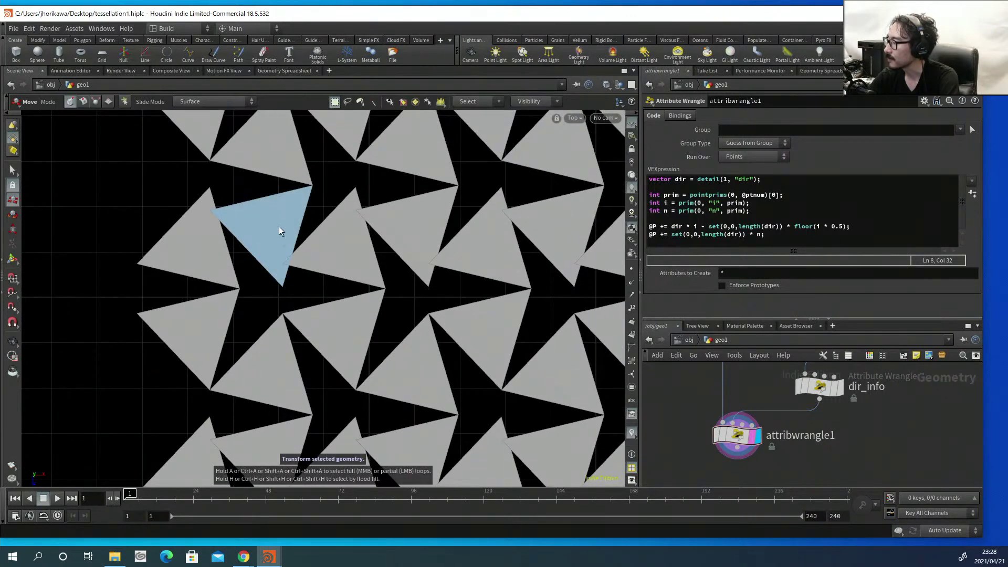
# Display the dir_info wrangle's two-triangle result and bring up its code.
pyautogui.click(342, 231)
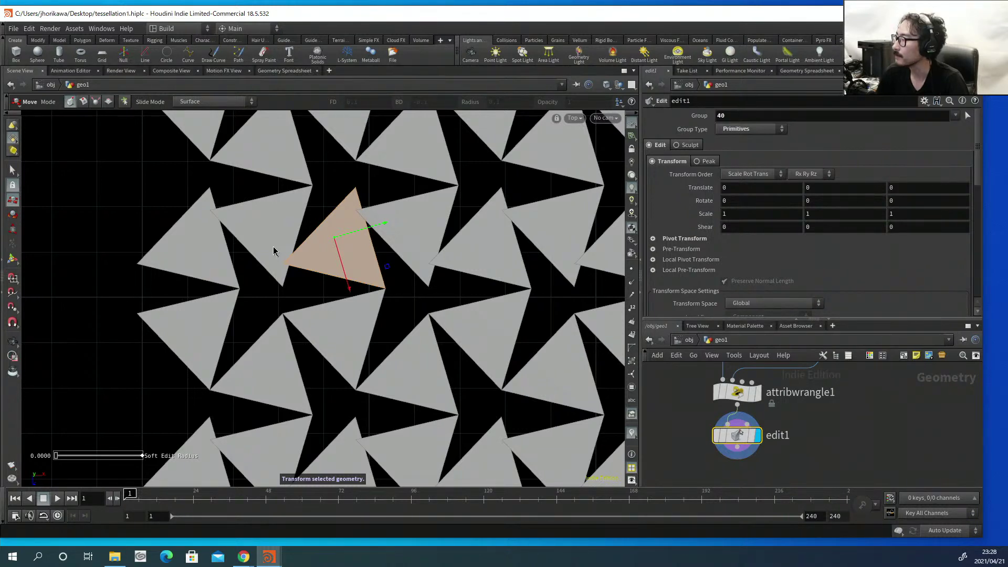
pyautogui.scroll(-2, 824, 420)
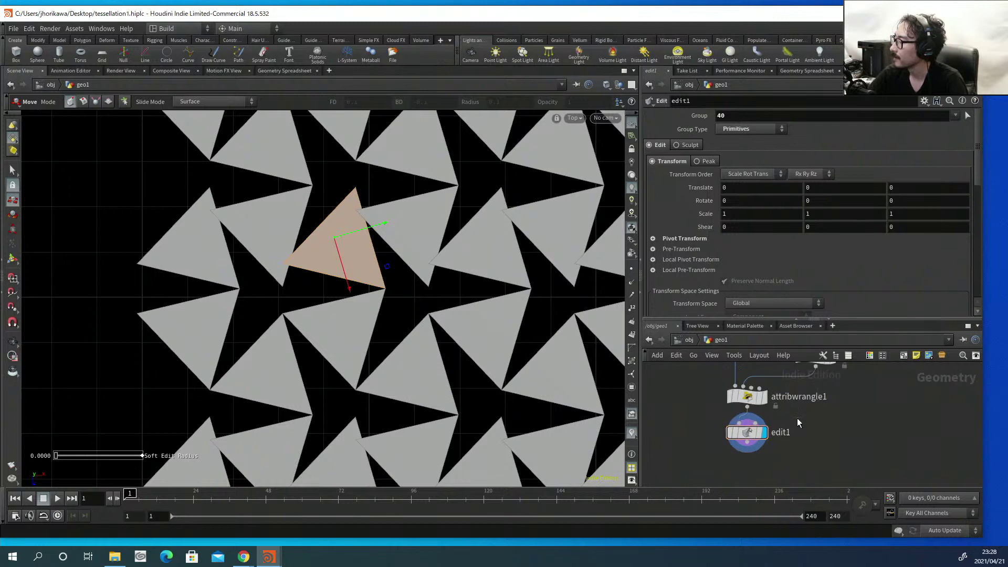
pyautogui.moveTo(820, 420); pyautogui.dragTo(835, 433, button='middle')
pyautogui.scroll(3, 793, 409)
pyautogui.click(787, 409)
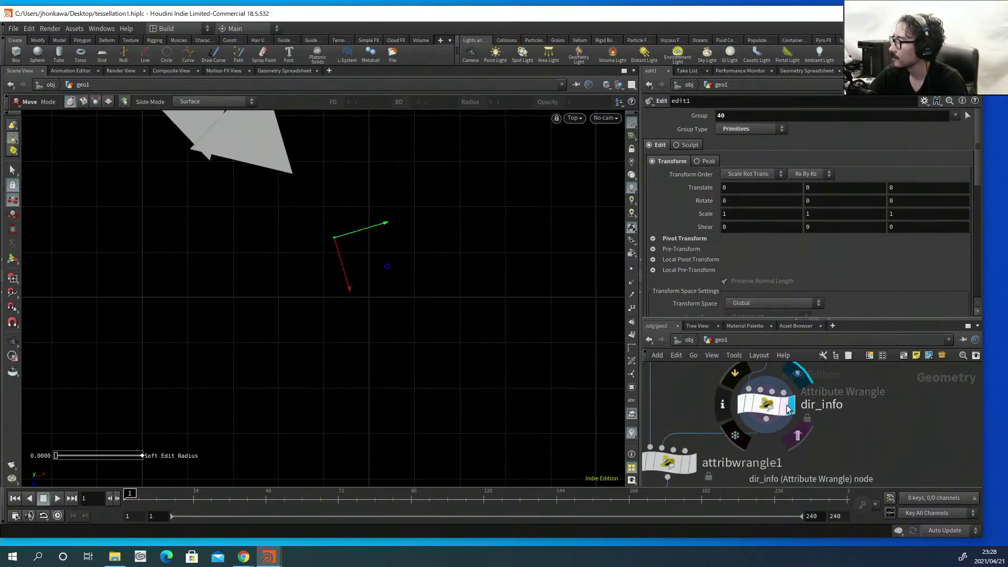
pyautogui.click(772, 406)
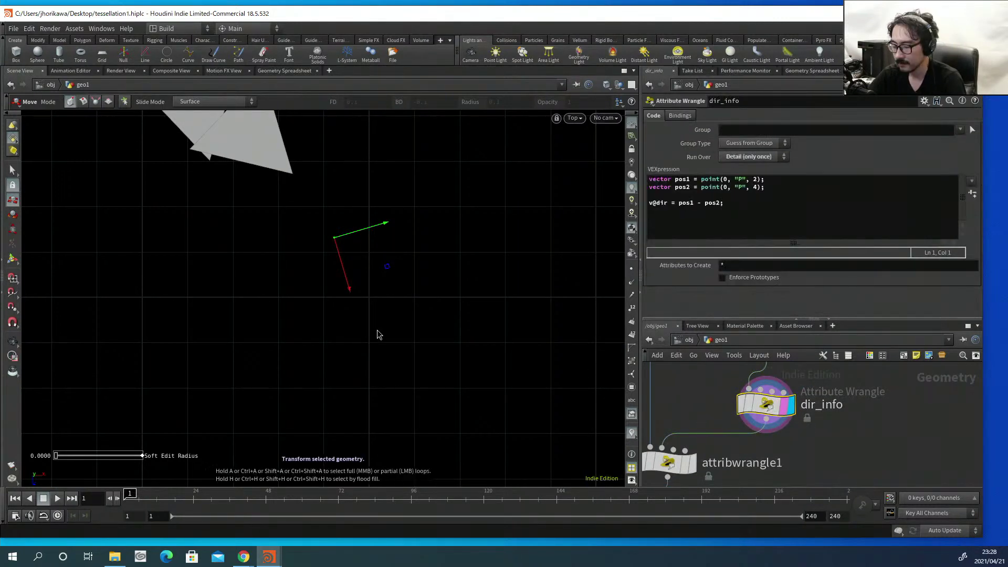
# Turn on point numbers and examine points 2 and 4 at the overlapping corners of the two dir_info triangles.
pyautogui.scroll(4, 336, 262)
pyautogui.press('t')
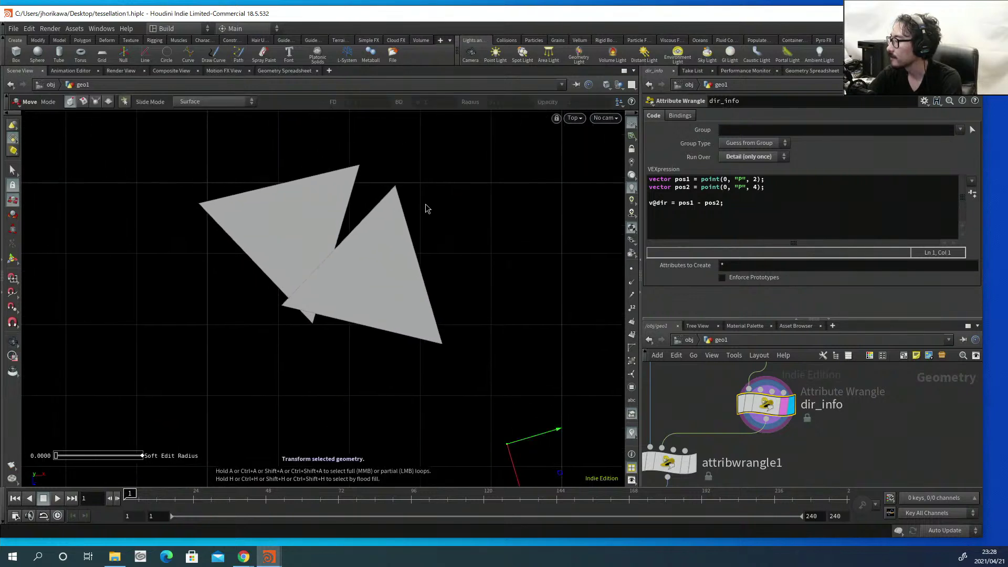
pyautogui.moveTo(735, 319); pyautogui.dragTo(735, 291)
pyautogui.click(632, 308)
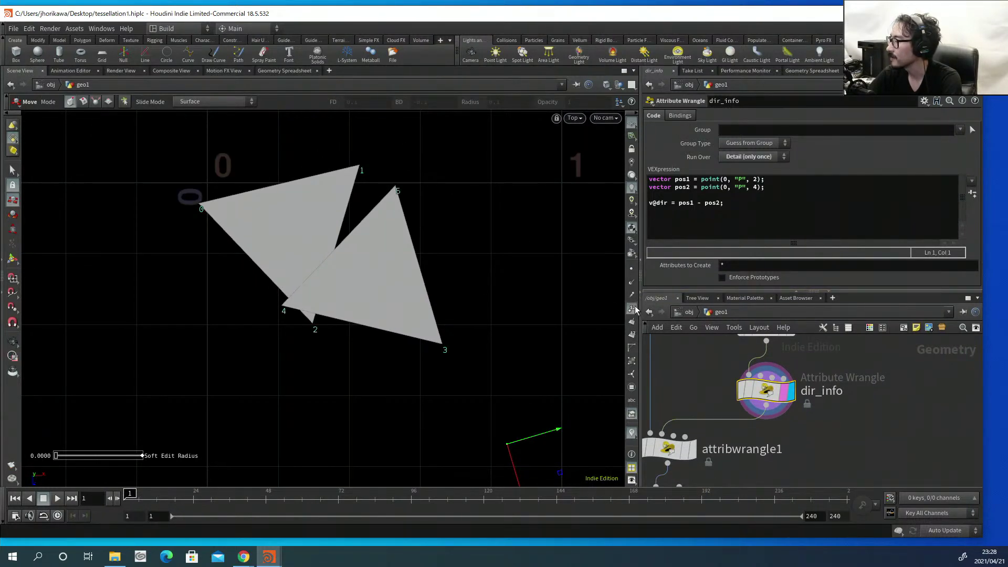
pyautogui.press('Escape')
pyautogui.scroll(3, 370, 261)
pyautogui.press('t')
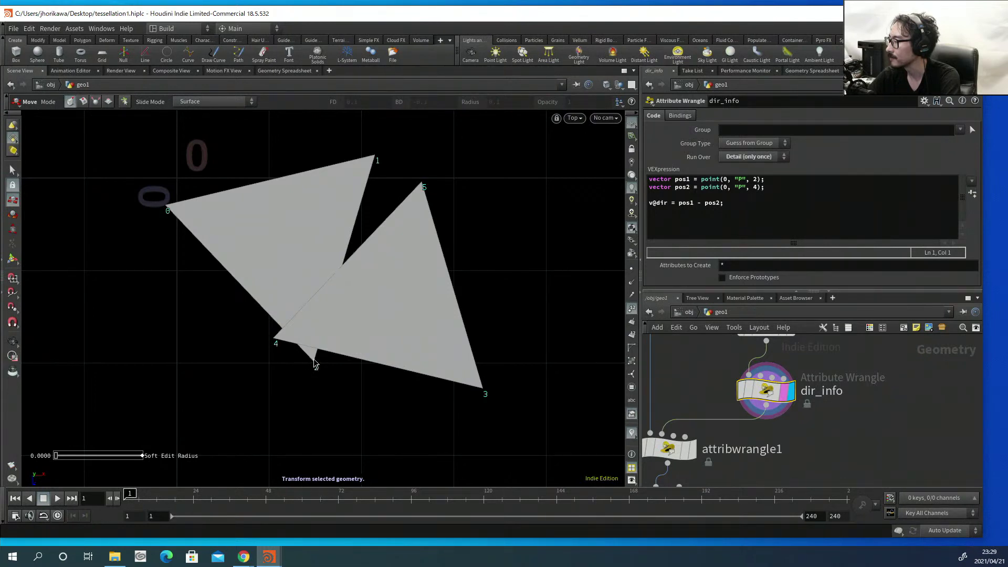
pyautogui.press('Escape')
pyautogui.moveTo(293, 349); pyautogui.dragTo(331, 340, button='right')
pyautogui.press('t')
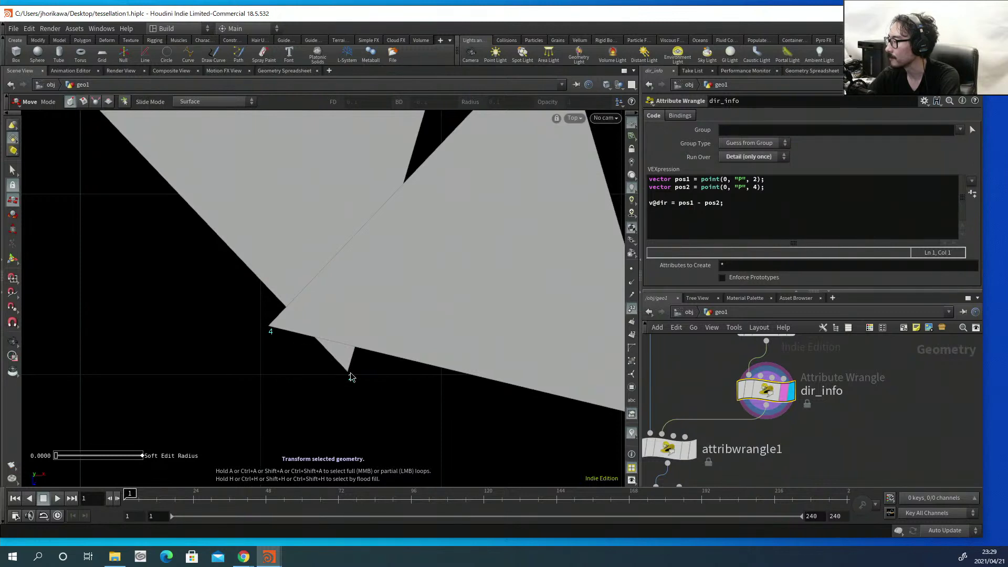
pyautogui.press('Escape')
pyautogui.moveTo(269, 328); pyautogui.dragTo(270, 383, button='right')
pyautogui.press('t')
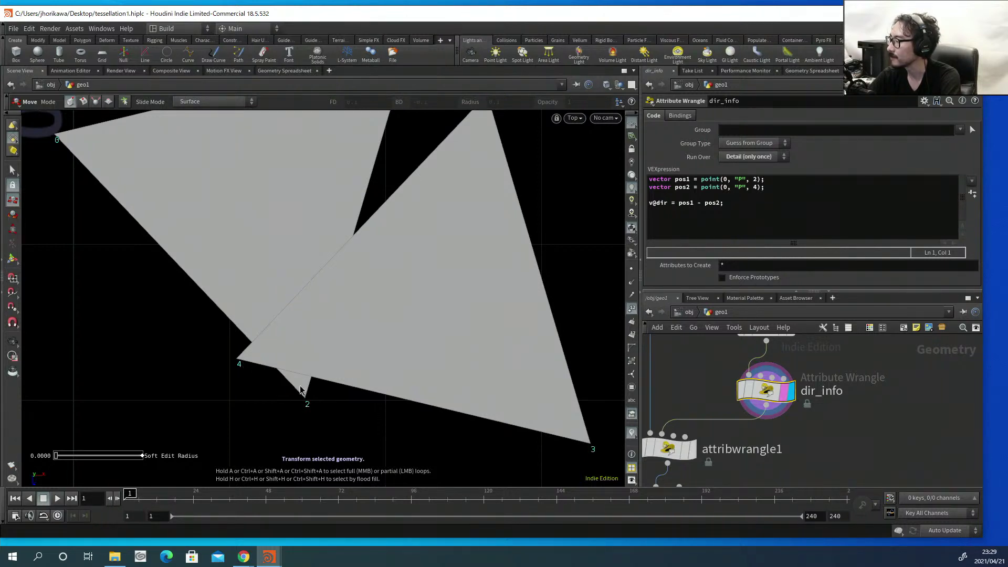
# Review dir_info's pos1, pos2 and v@dir lines and check the dir detail attribute in the Geometry Spreadsheet.
pyautogui.moveTo(798, 187); pyautogui.dragTo(649, 179)
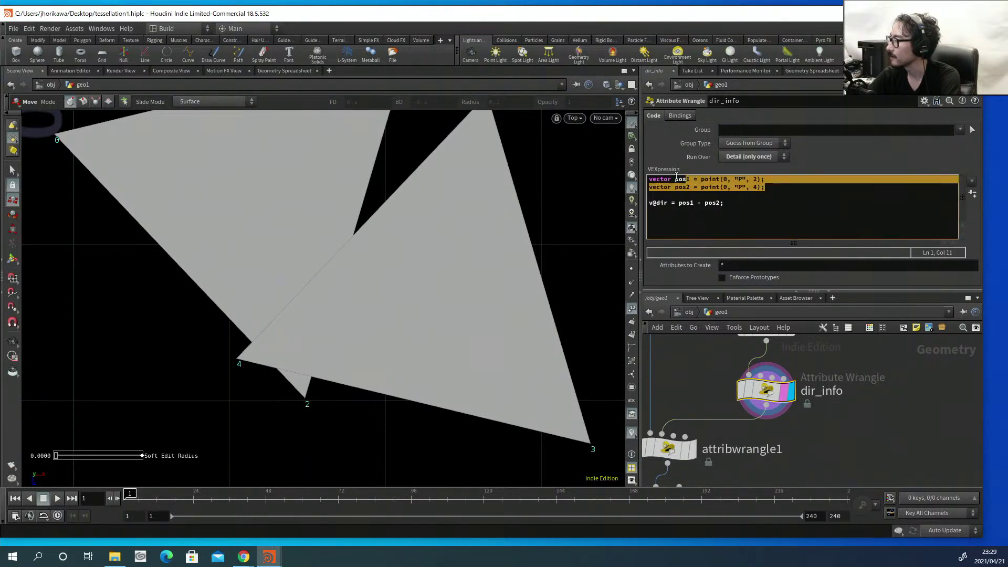
pyautogui.click(726, 204)
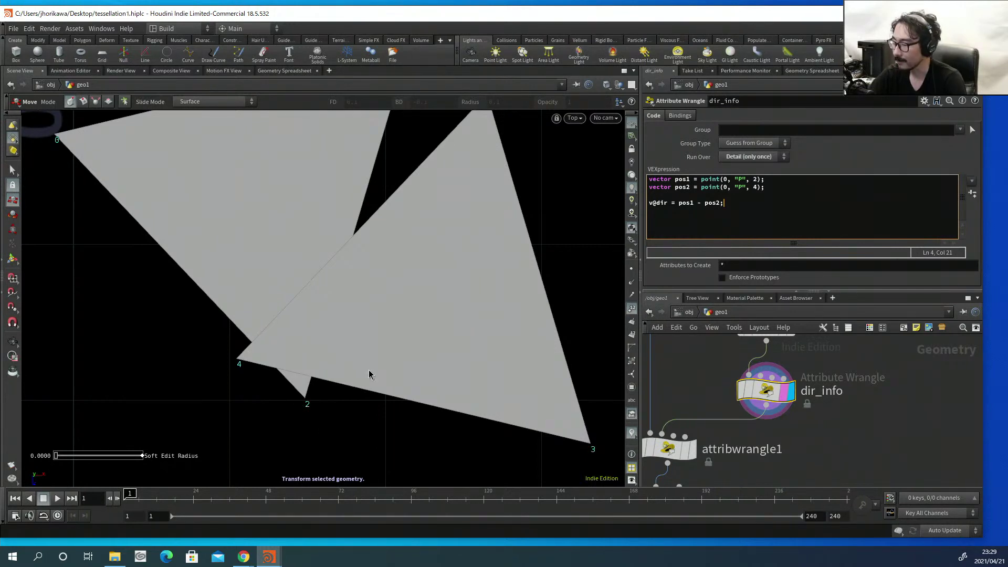
pyautogui.doubleClick(663, 203)
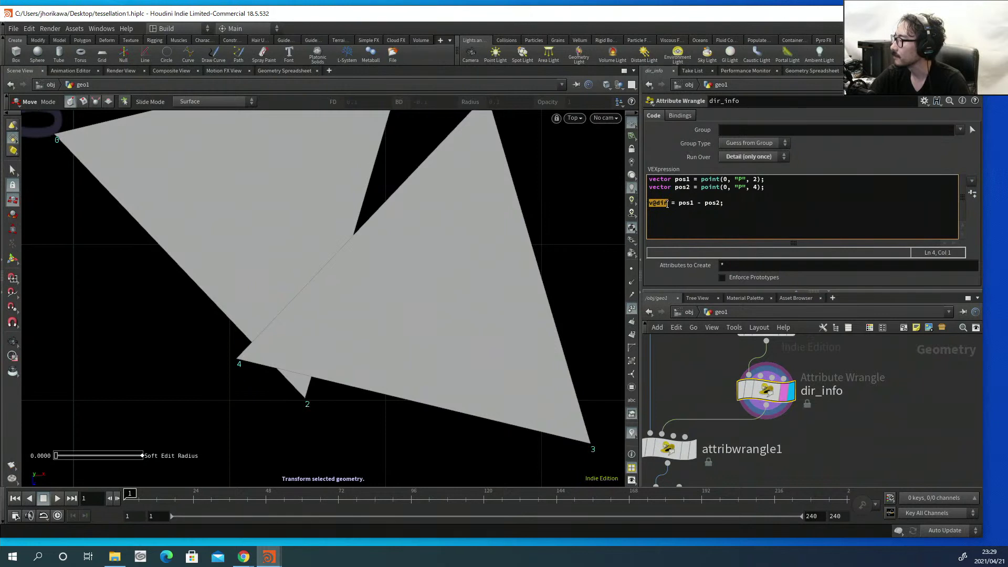
pyautogui.click(659, 205)
pyautogui.moveTo(650, 203); pyautogui.dragTo(726, 203)
pyautogui.click(729, 203)
pyautogui.click(806, 72)
pyautogui.click(720, 101)
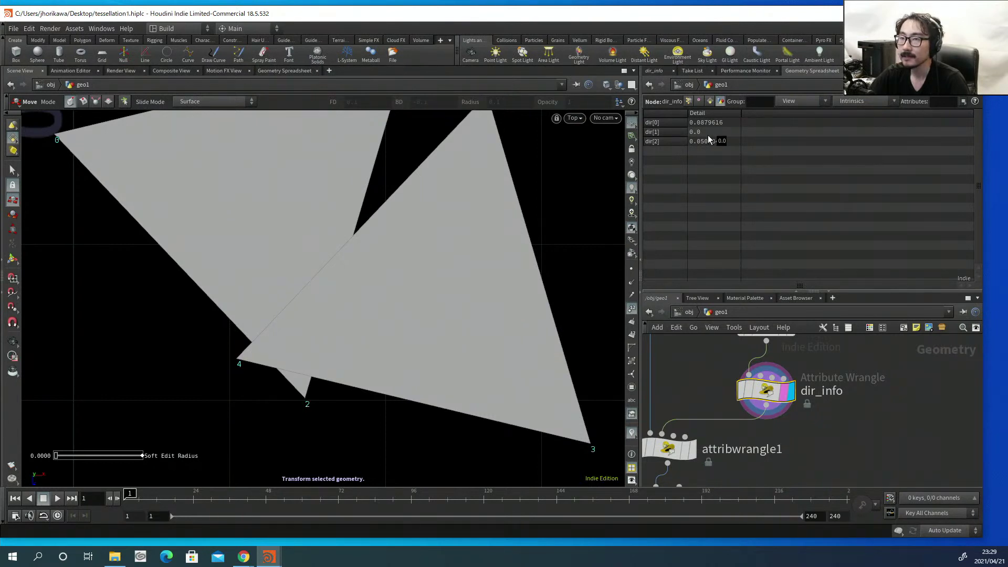
pyautogui.click(656, 71)
# Display the attribwrangle1 node again and review its code line vector dir = detail(1, "dir").
pyautogui.moveTo(743, 391)
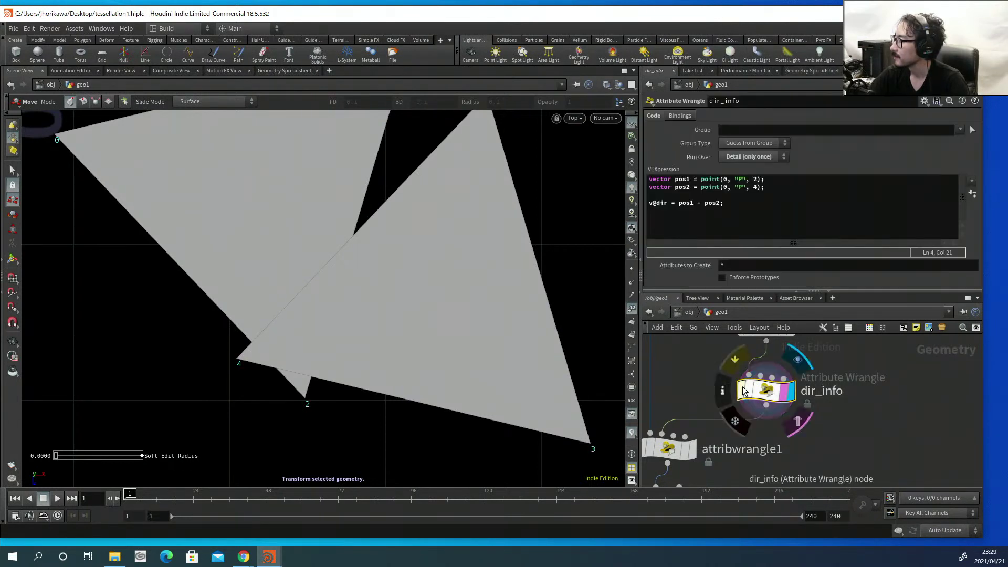
pyautogui.moveTo(703, 493); pyautogui.dragTo(714, 426, button='middle')
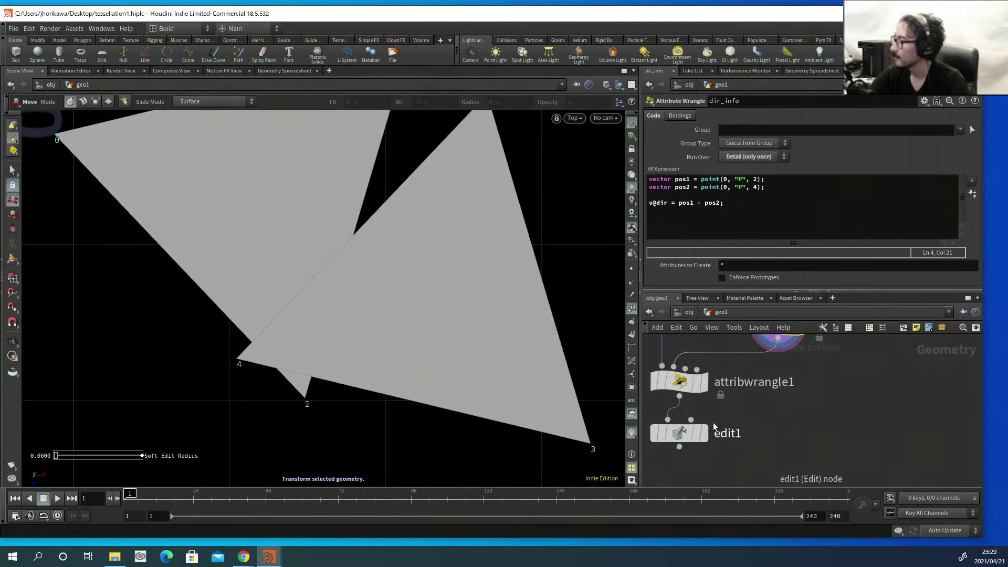
pyautogui.click(703, 382)
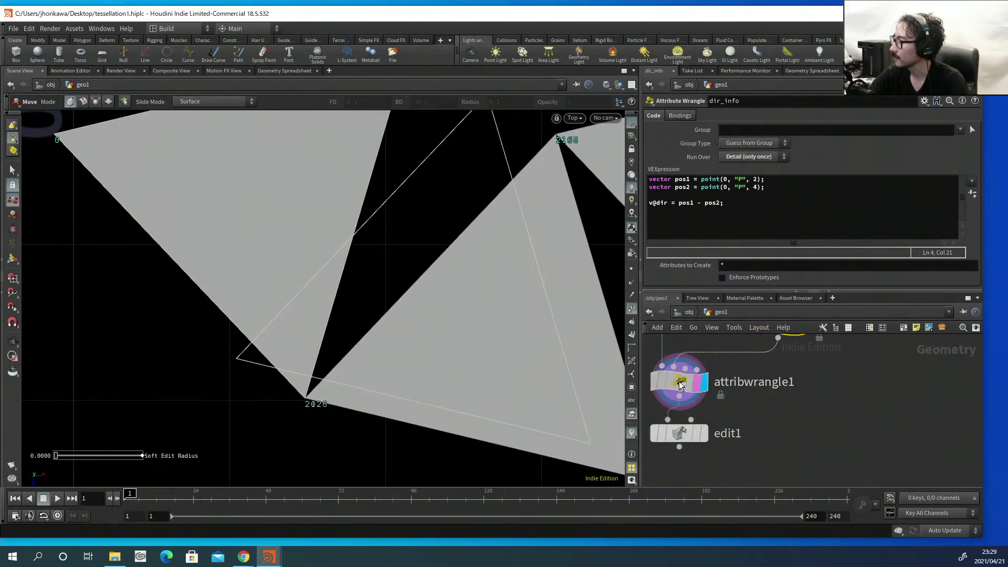
pyautogui.click(680, 385)
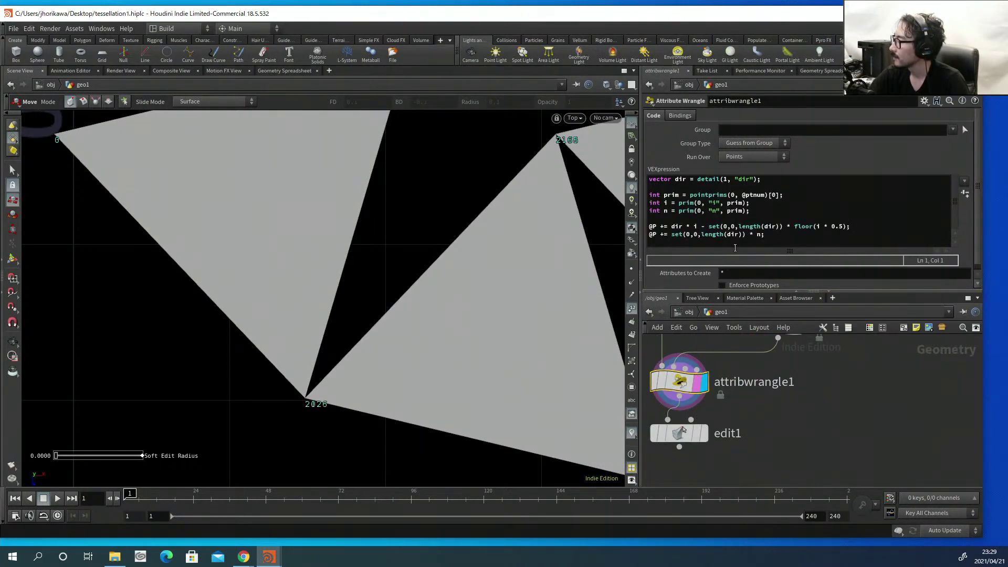
pyautogui.click(776, 233)
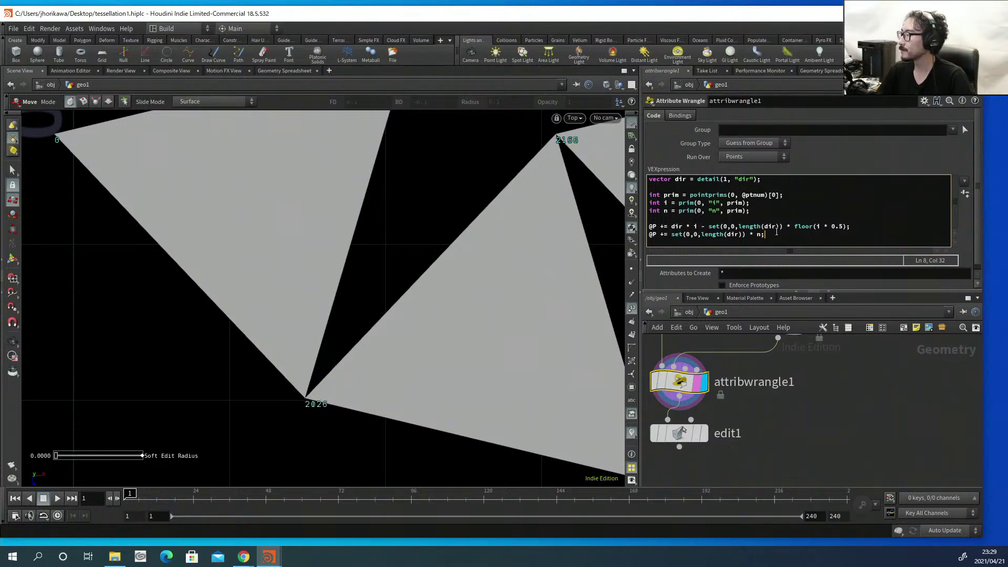
pyautogui.moveTo(779, 178); pyautogui.dragTo(644, 177)
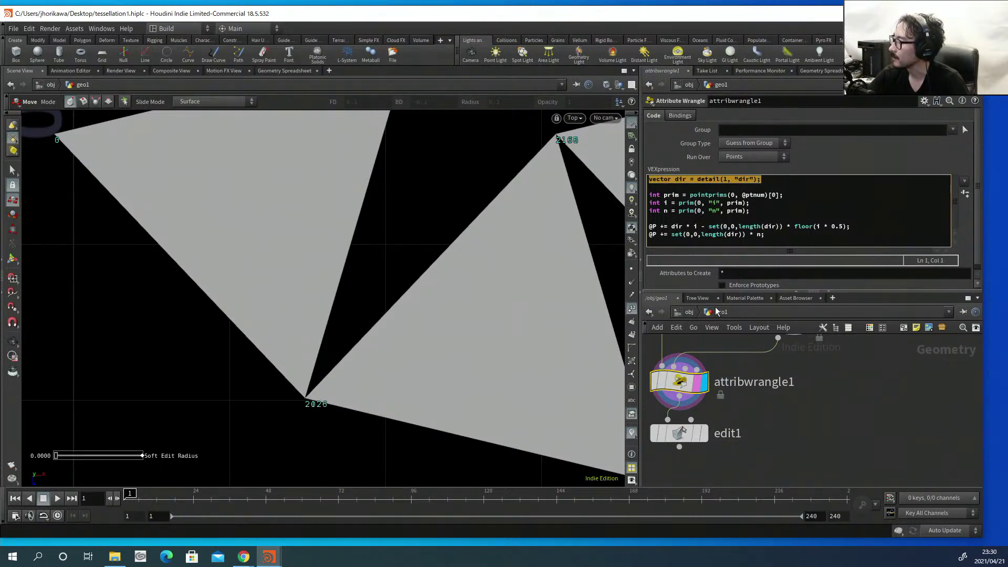
# Rename the attribwrangle1 node below dir_info to offset.
pyautogui.moveTo(718, 326); pyautogui.dragTo(735, 362, button='middle')
pyautogui.doubleClick(755, 420)
pyautogui.moveTo(728, 419); pyautogui.dragTo(760, 419)
pyautogui.click(800, 394)
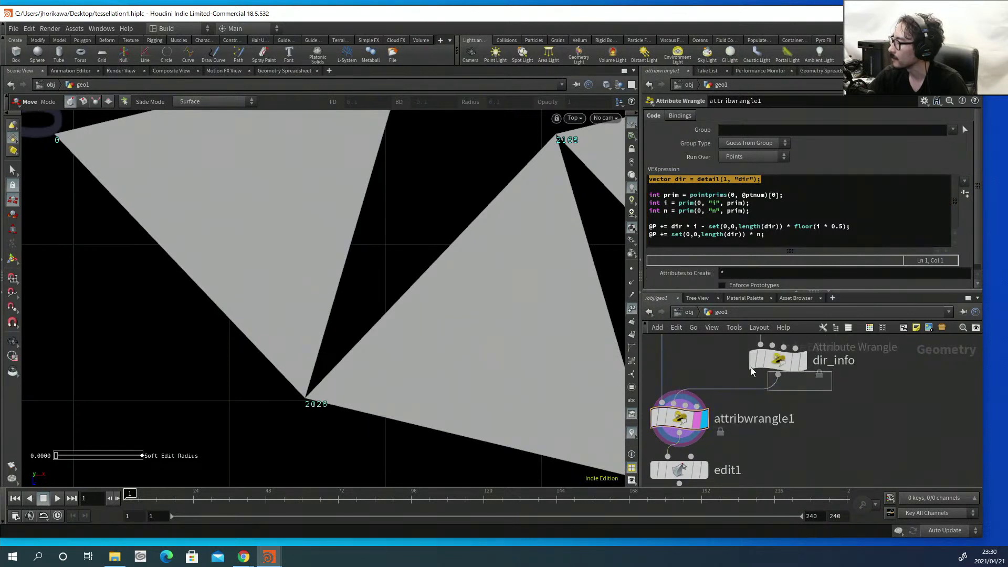
pyautogui.click(796, 368)
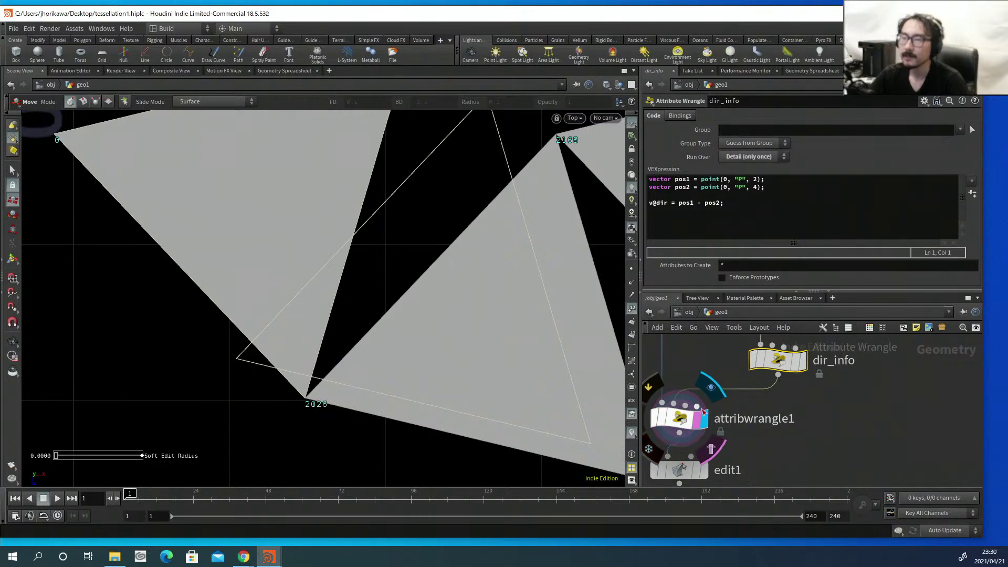
pyautogui.doubleClick(771, 421)
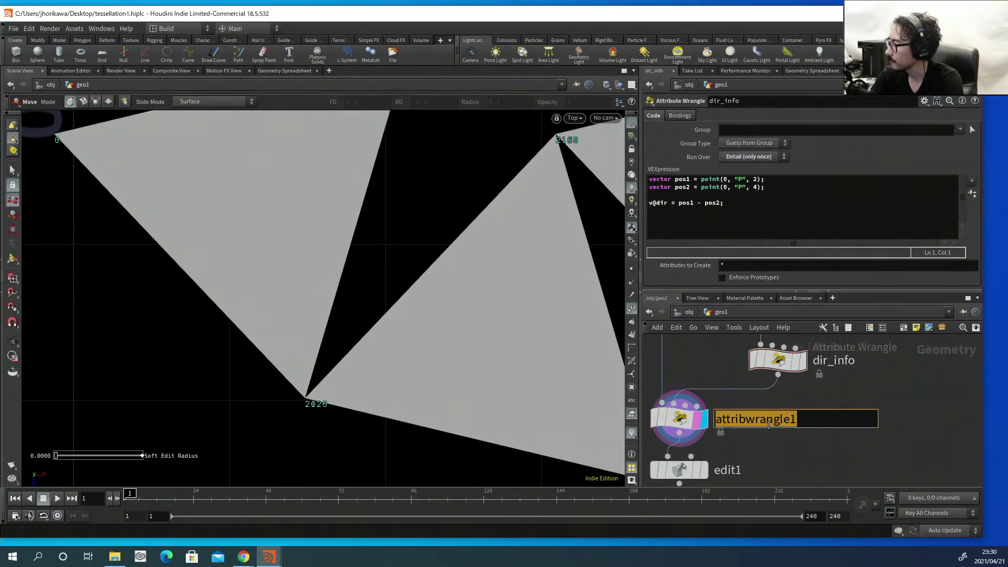
pyautogui.press('BackSpace')
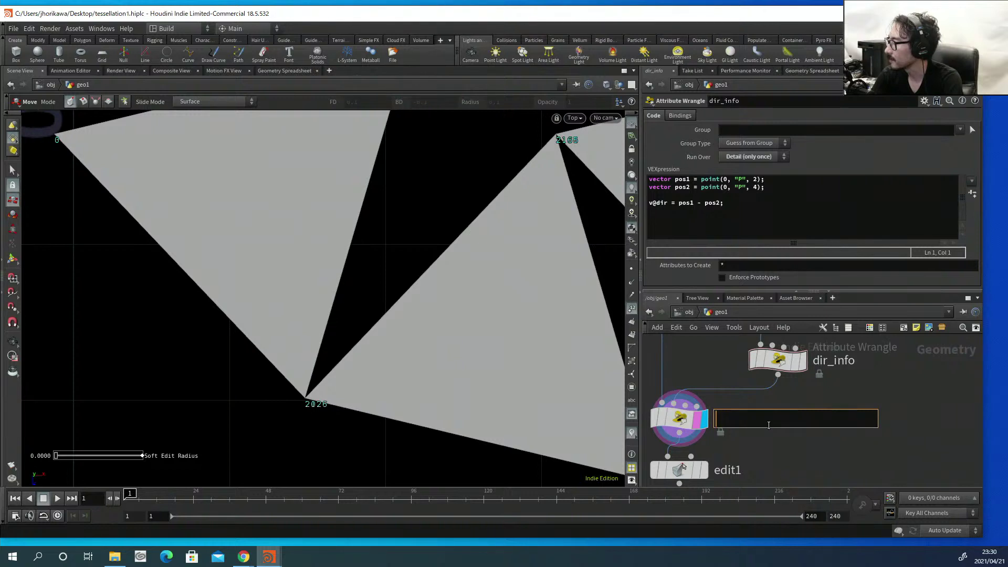
pyautogui.write('offset')
pyautogui.press('Return')
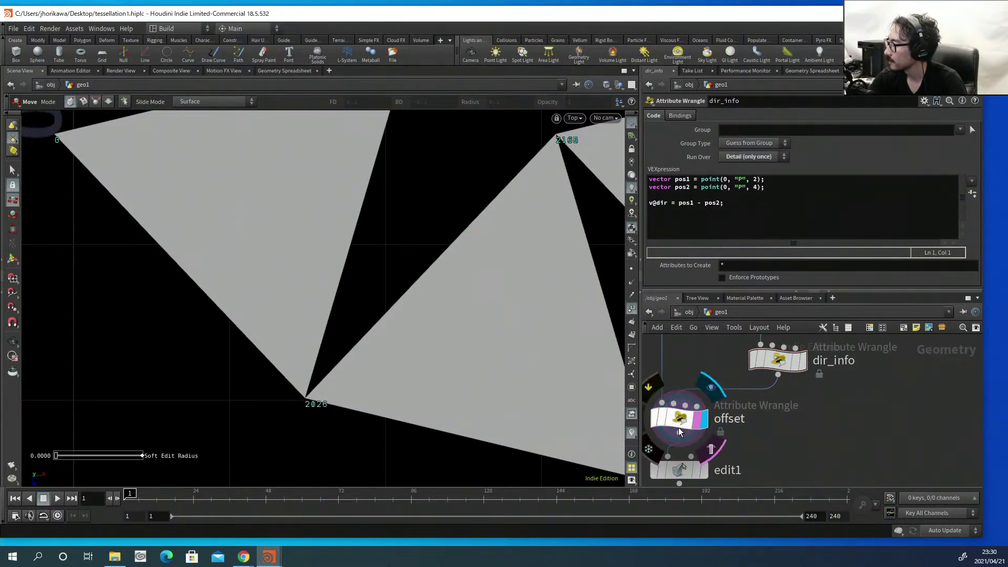
# Select the offset wrangle and examine the gaps and corner overlaps between the first three triangle rows.
pyautogui.click(673, 403)
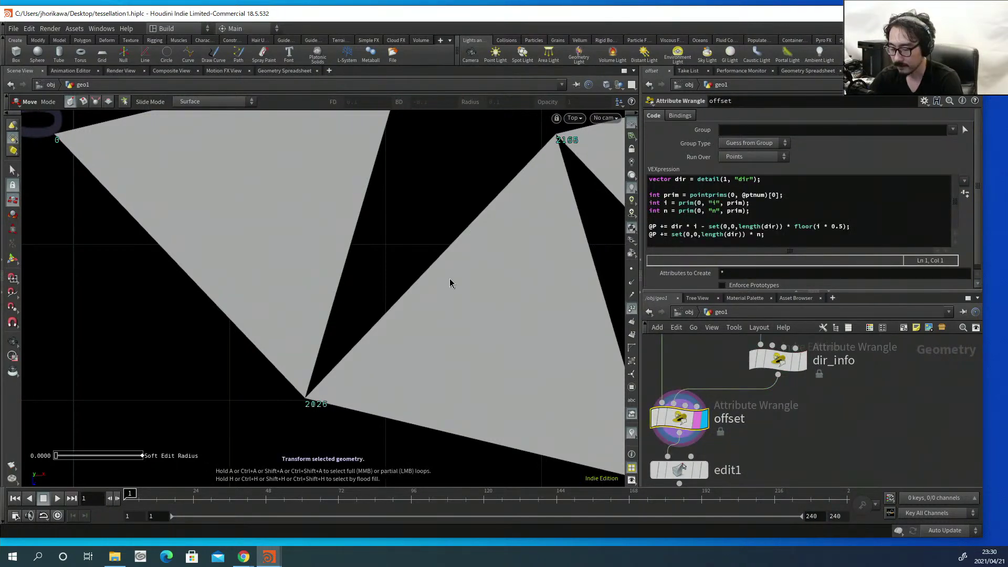
pyautogui.press('Escape')
pyautogui.scroll(-5, 317, 284)
pyautogui.scroll(-3, 315, 273)
pyautogui.press('Return')
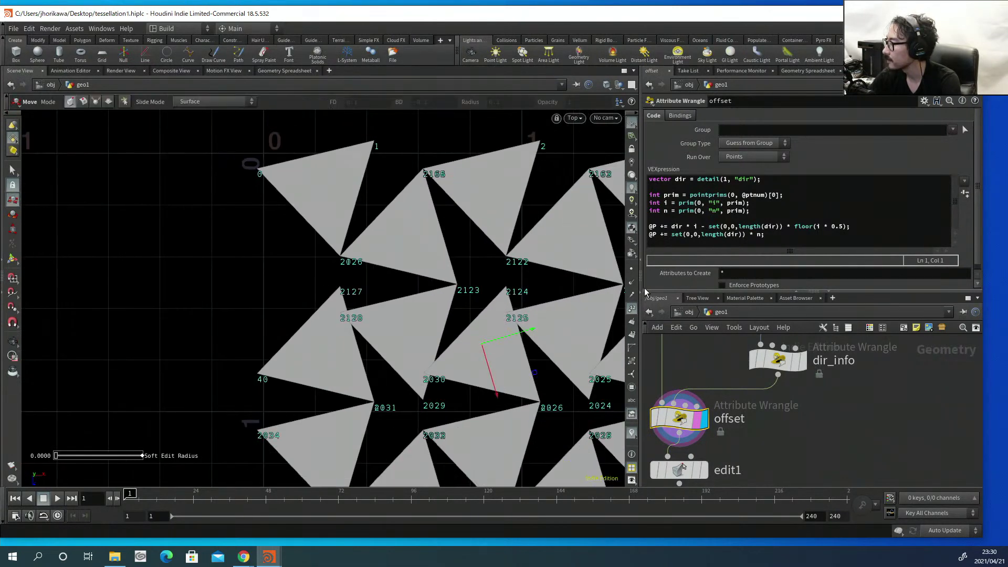
pyautogui.keyDown('alt'); pyautogui.moveTo(553, 305); pyautogui.dragTo(473, 238, button='middle'); pyautogui.keyUp('alt')
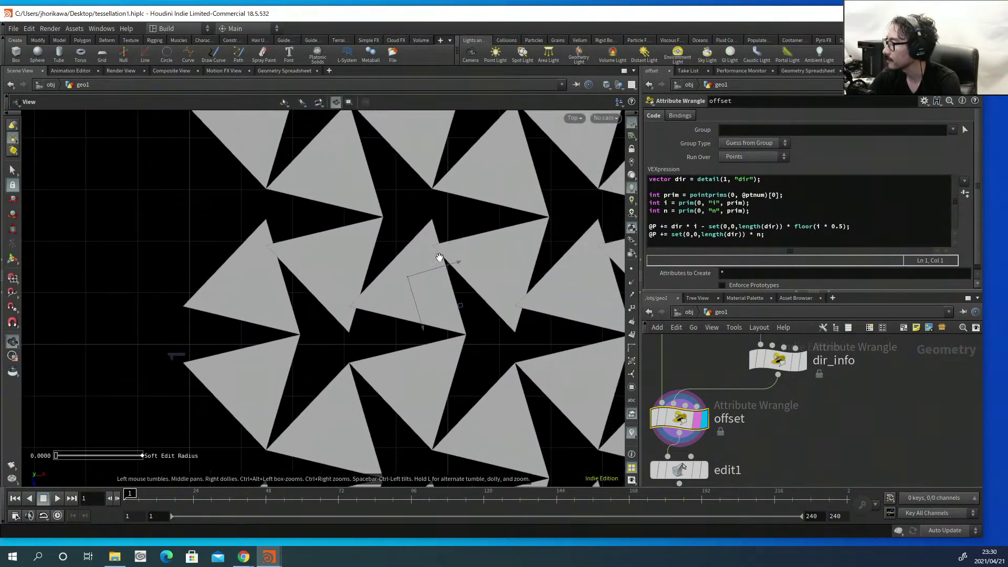
pyautogui.scroll(-1, 427, 262)
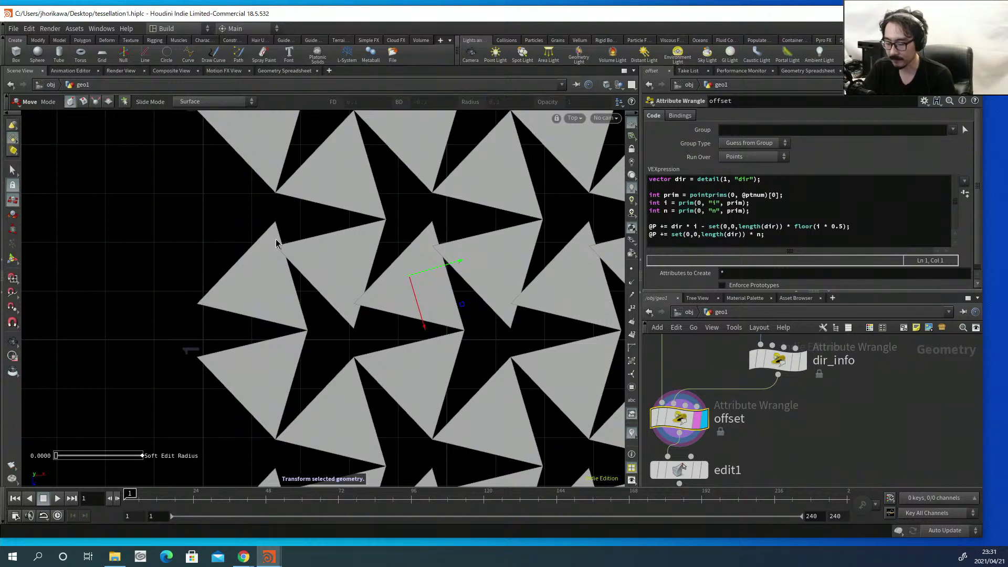
pyautogui.keyDown('alt'); pyautogui.moveTo(374, 234); pyautogui.dragTo(298, 258, button='right'); pyautogui.keyUp('alt')
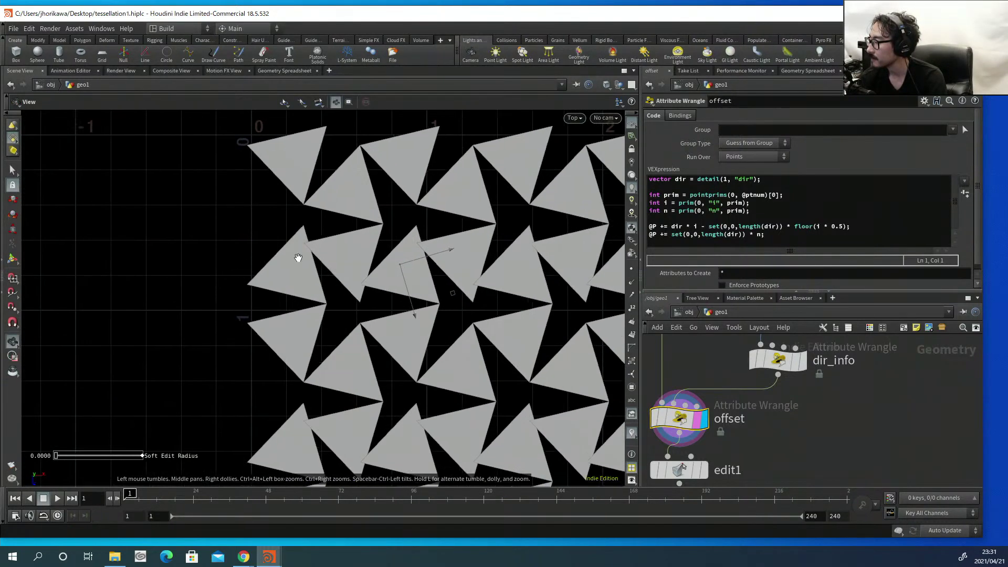
# Add a third position line to the offset wrangle's code beginning with @P += set(0,0,length(dir)).
pyautogui.click(799, 236)
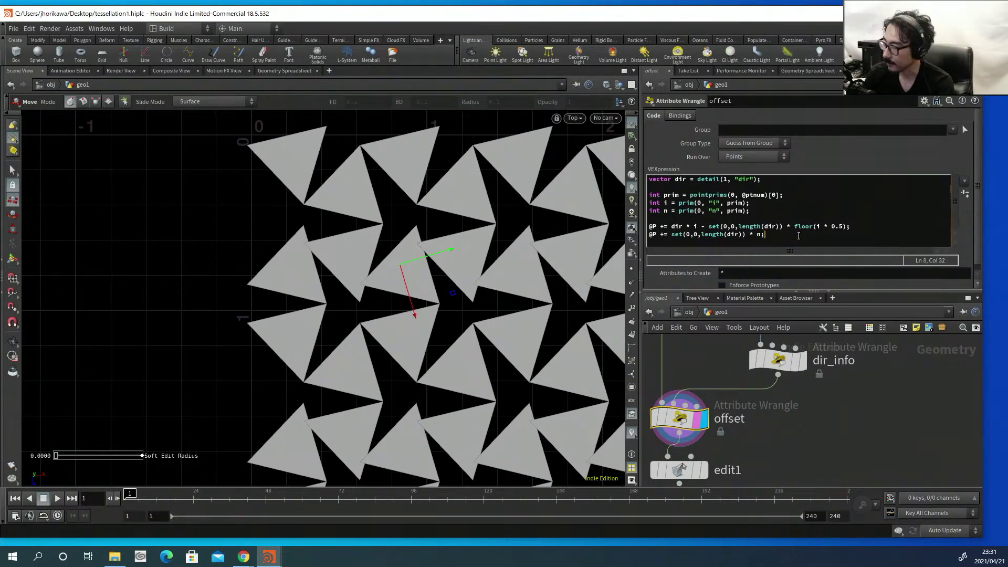
pyautogui.press('Return')
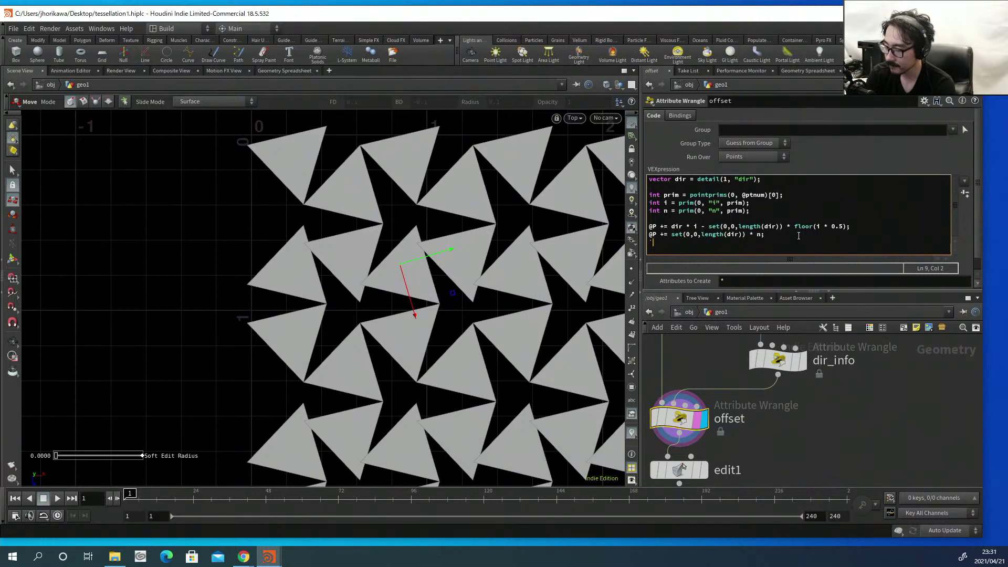
pyautogui.write('@')
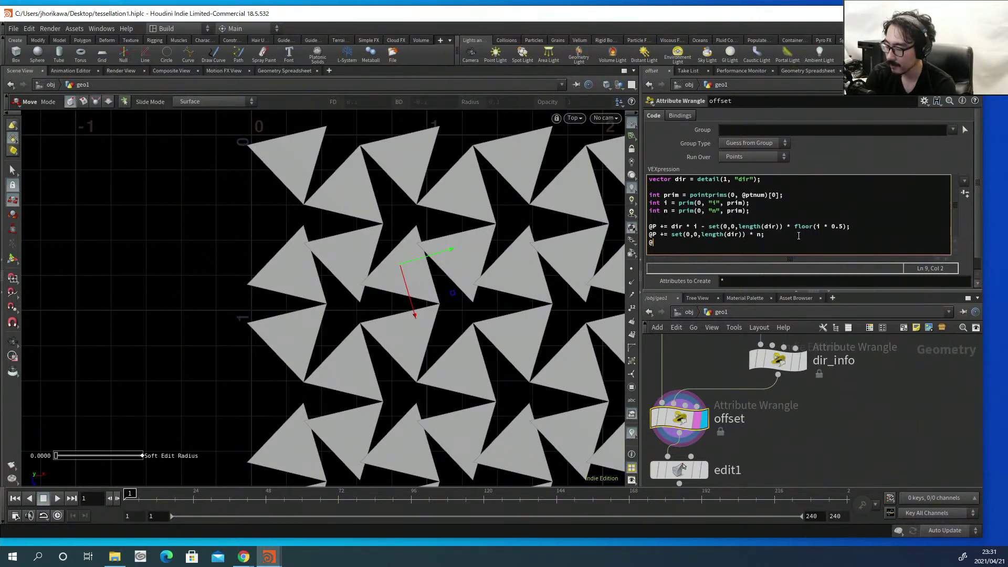
pyautogui.write('P +=')
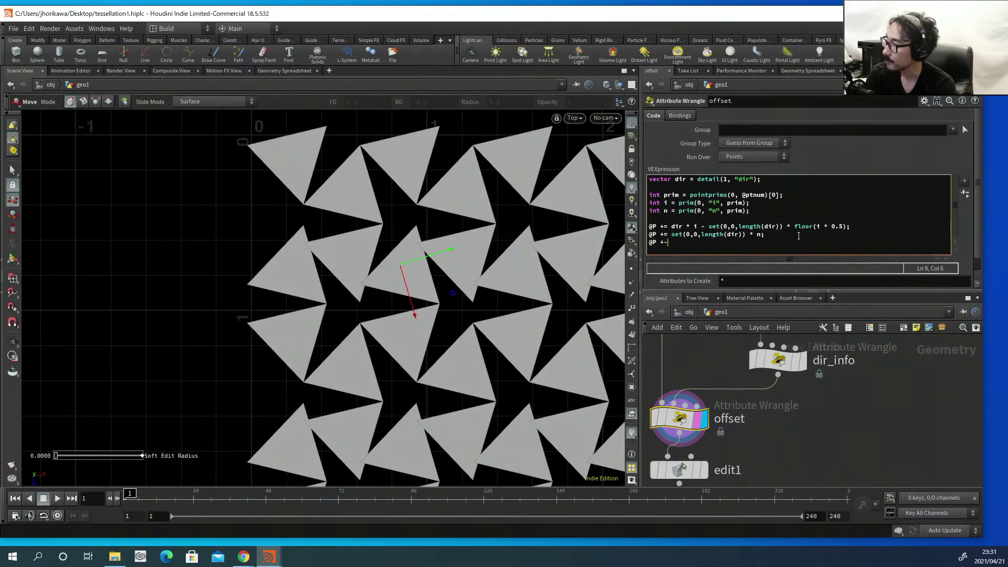
pyautogui.write('= ')
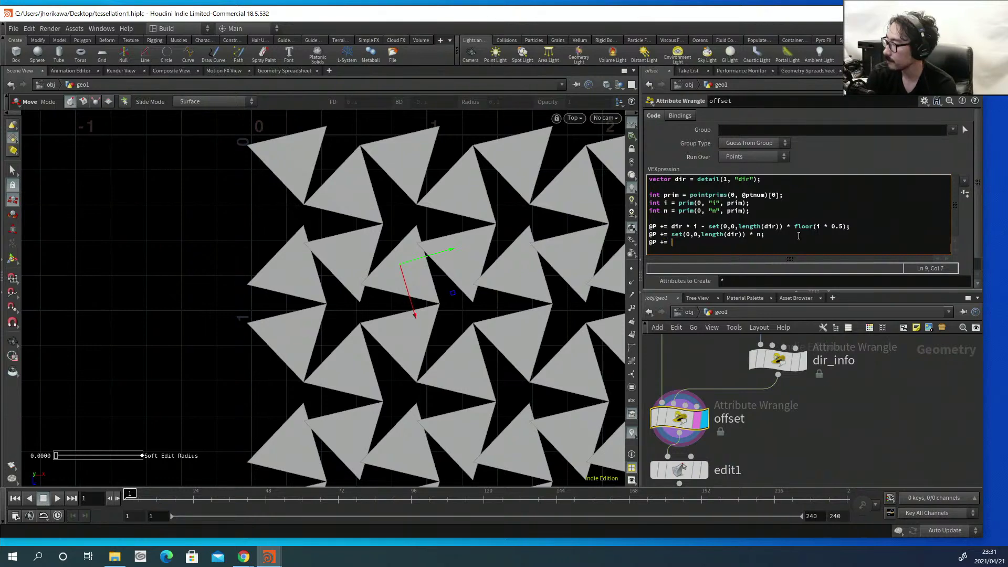
pyautogui.write('set(')
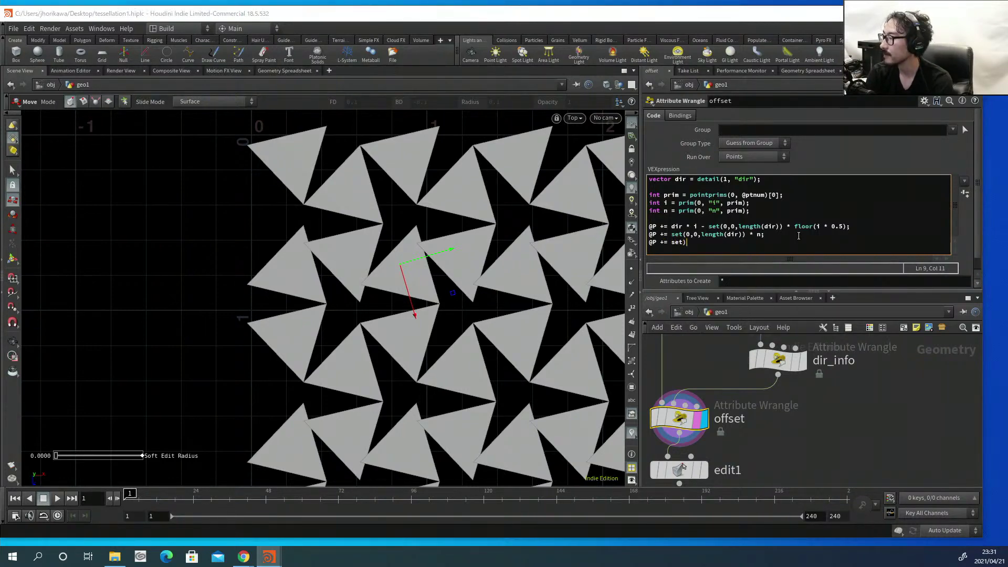
pyautogui.press('BackSpace')
pyautogui.write('(')
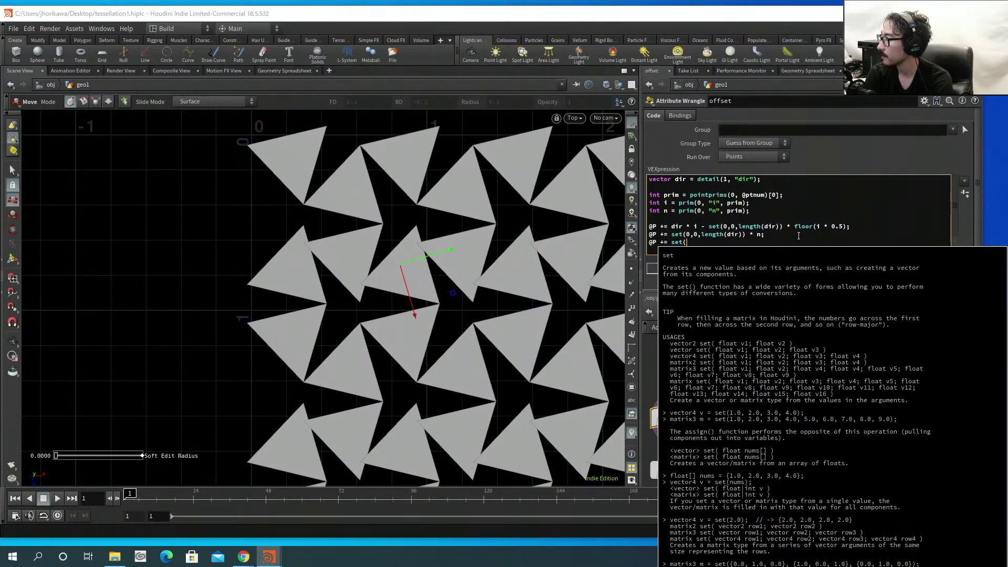
pyautogui.write('0,0,length')
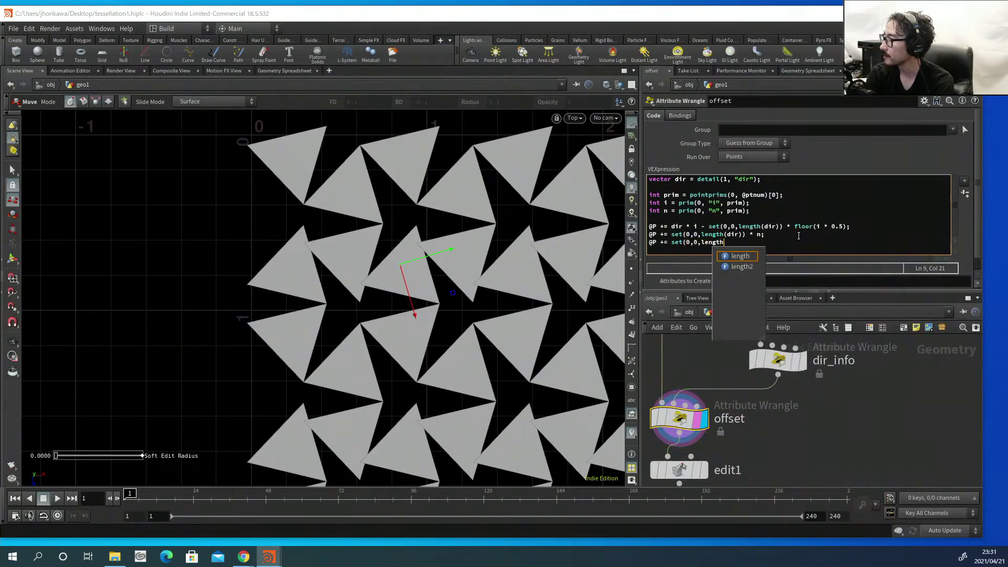
pyautogui.press('BackSpace')
pyautogui.press('BackSpace')
pyautogui.press('BackSpace')
pyautogui.press('BackSpace')
pyautogui.press('BackSpace')
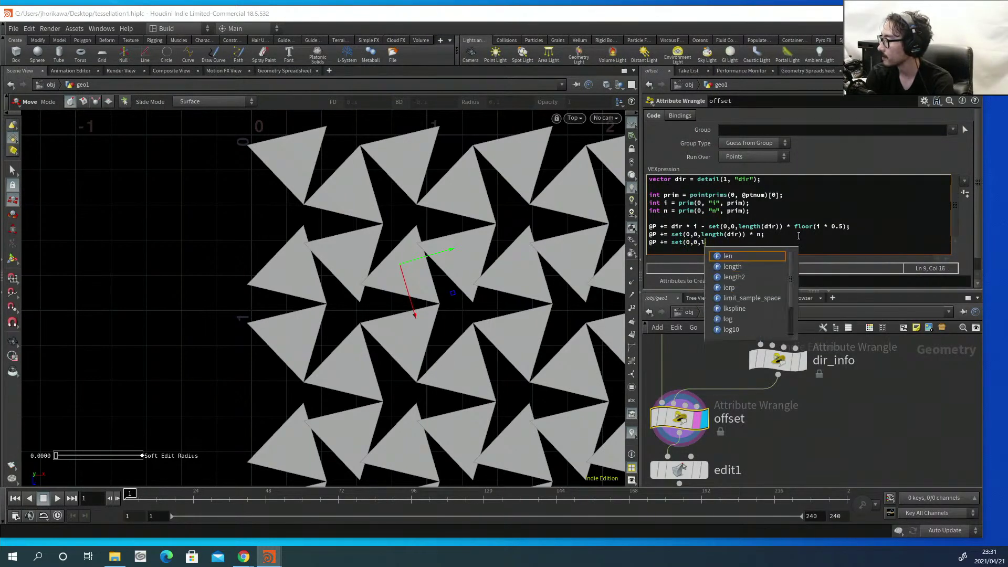
pyautogui.write('ength')
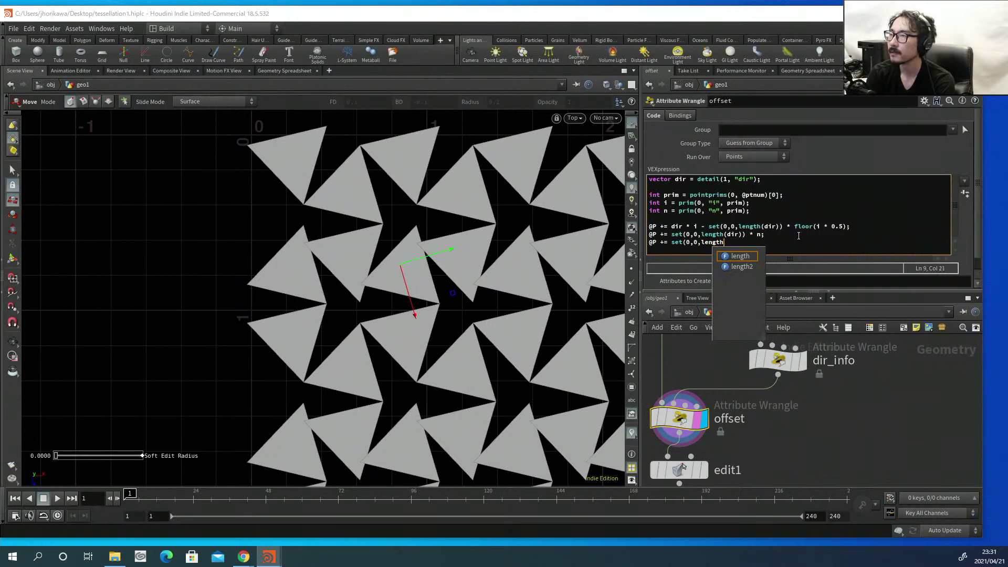
pyautogui.write('(dir))')
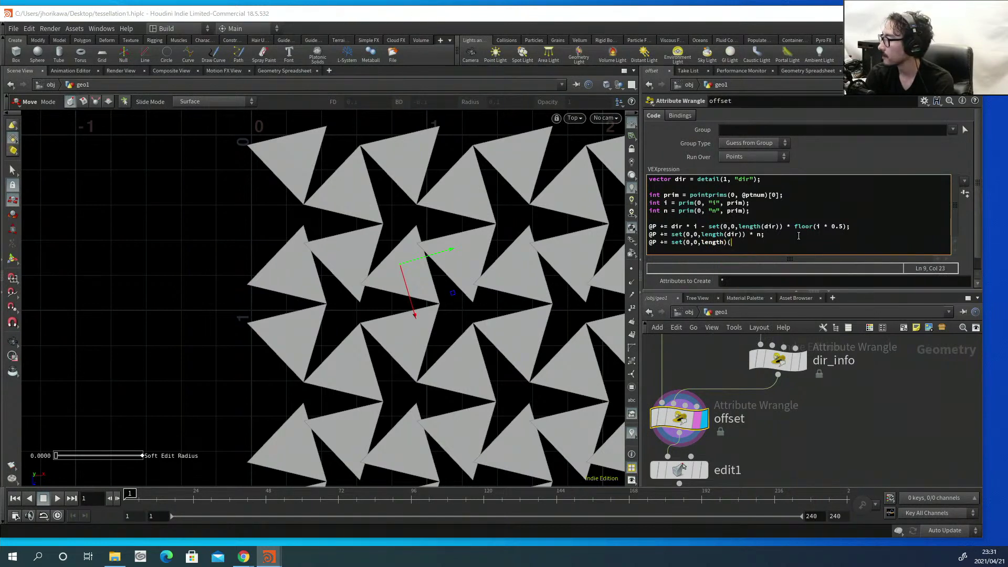
pyautogui.press('BackSpace')
pyautogui.press('BackSpace')
pyautogui.write('(dir0')
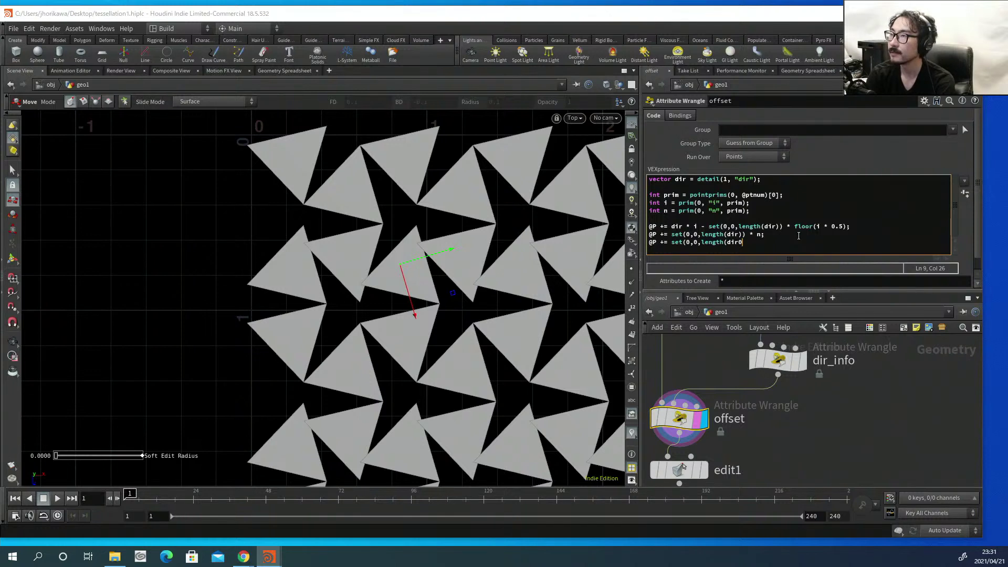
pyautogui.press('BackSpace')
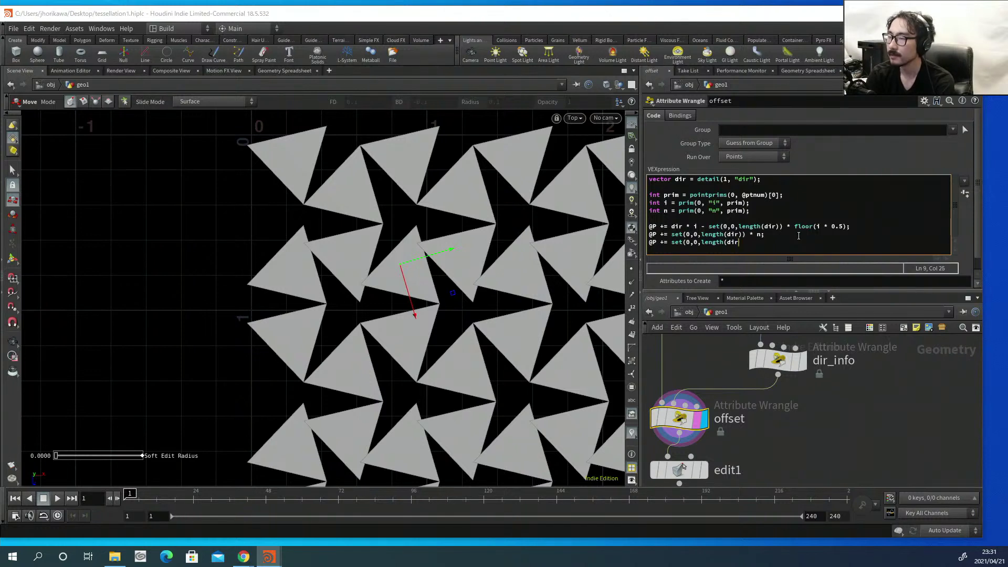
pyautogui.write('))')
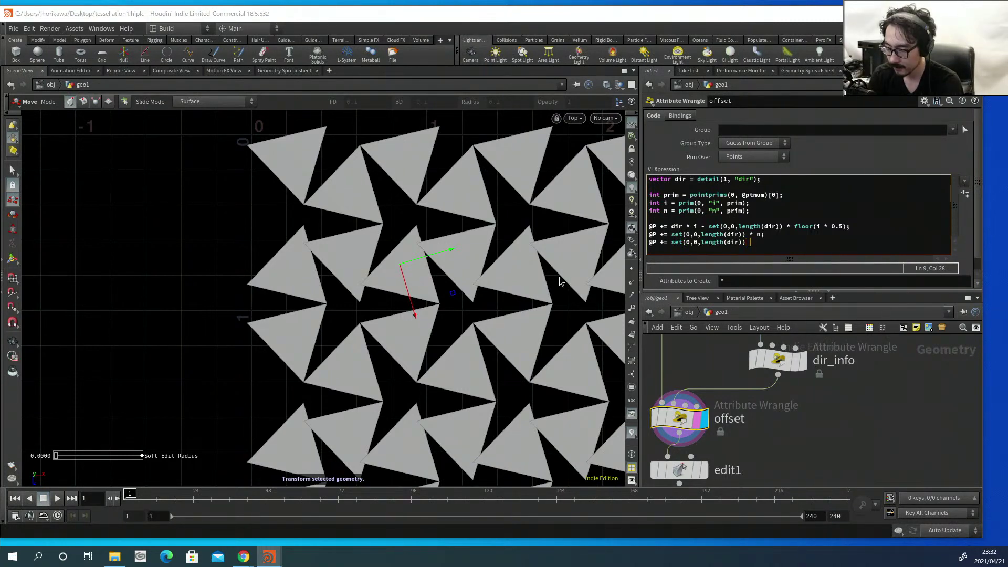
# Complete the new @P line with the multiplier * ((i+1) % 2); and apply the code.
pyautogui.write('* ')
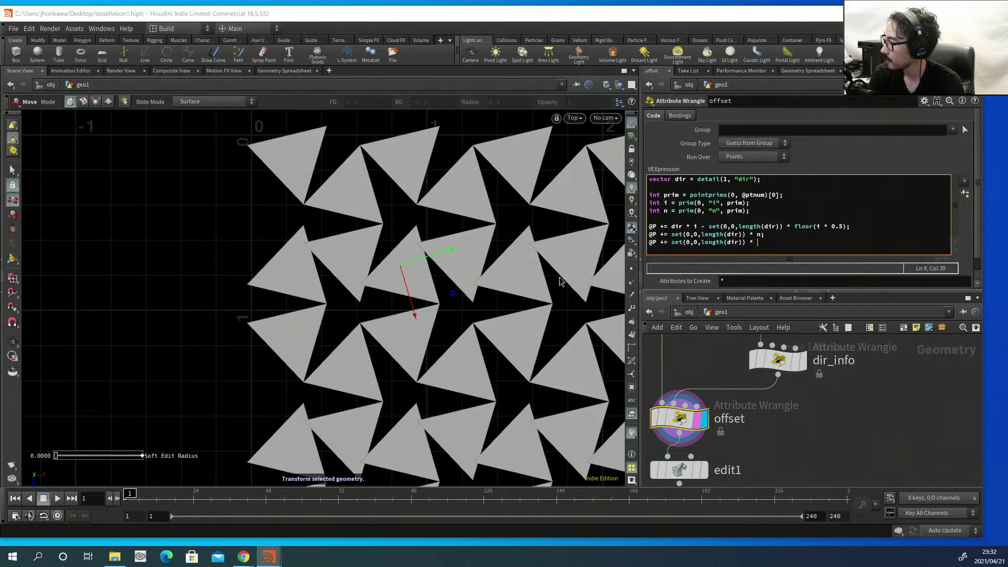
pyautogui.write('(')
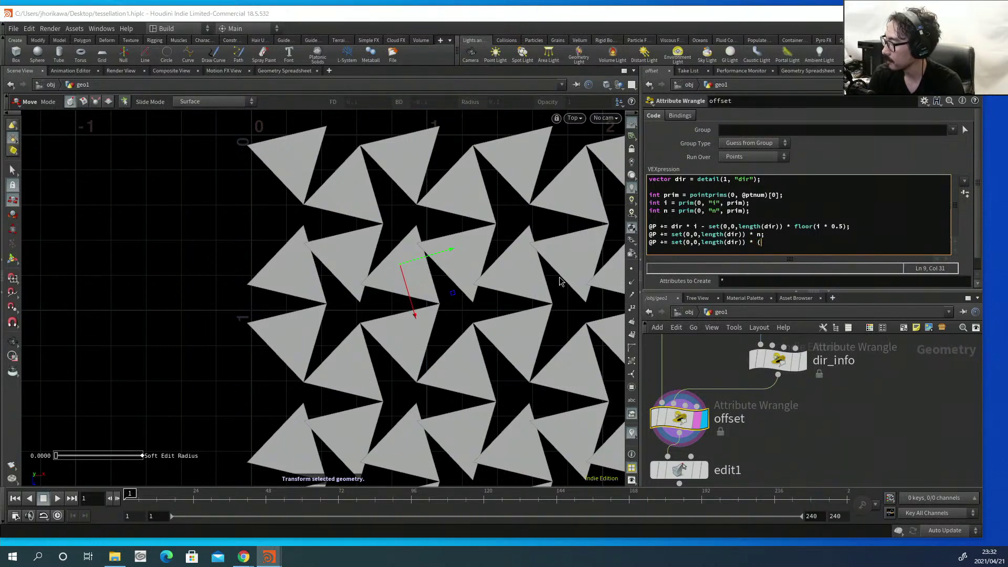
pyautogui.write('(i')
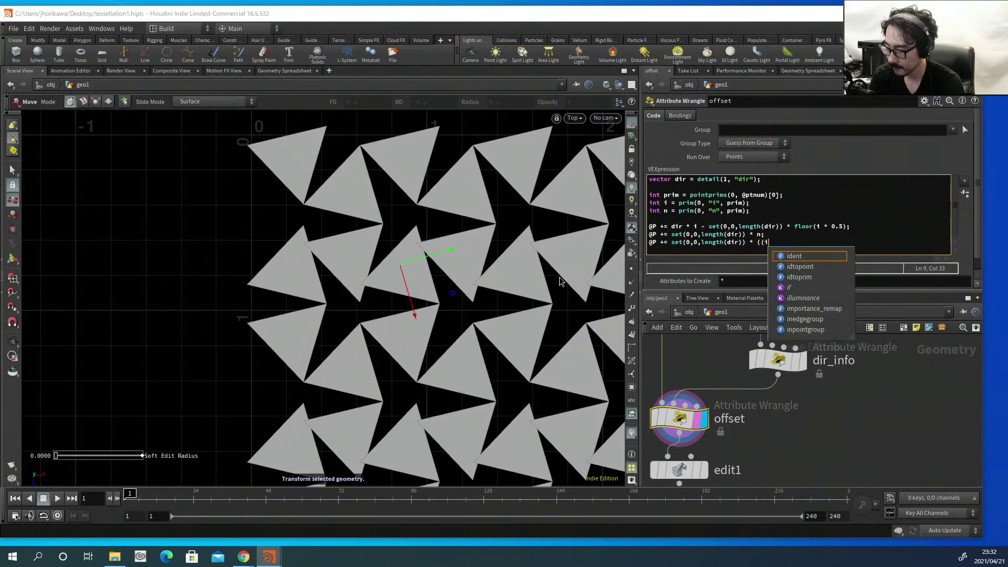
pyautogui.write('+')
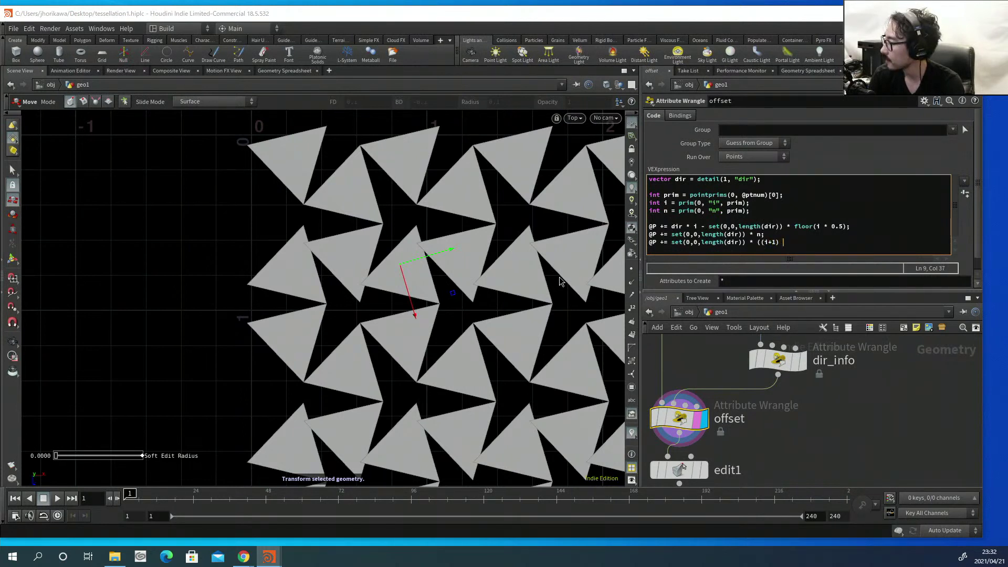
pyautogui.write('1) % 20')
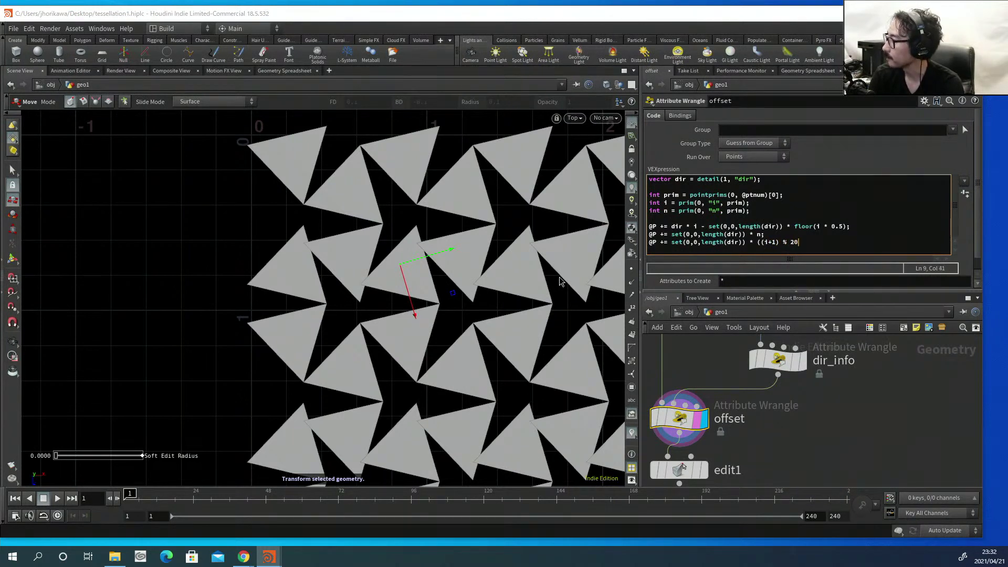
pyautogui.press('BackSpace')
pyautogui.write(');')
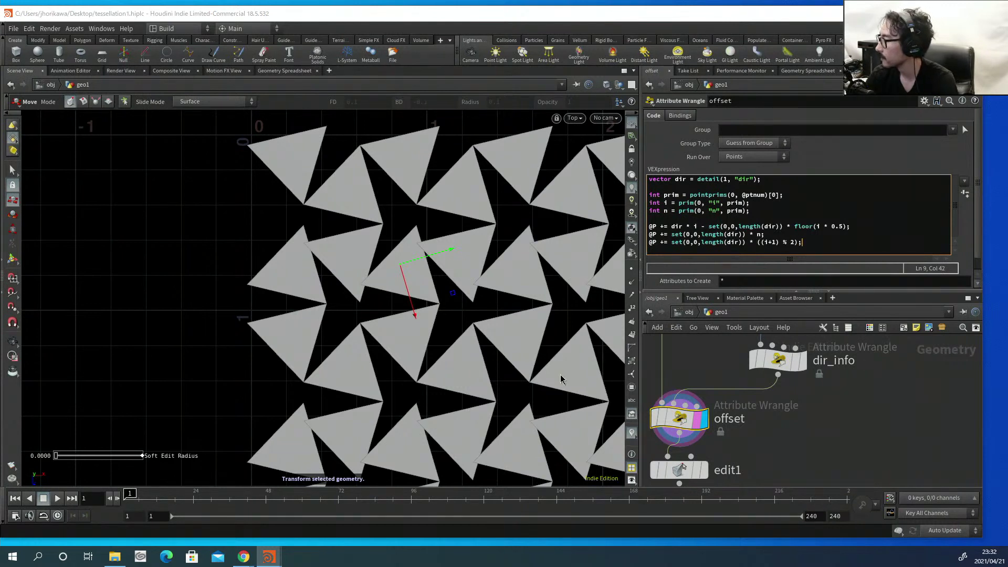
pyautogui.click(803, 412)
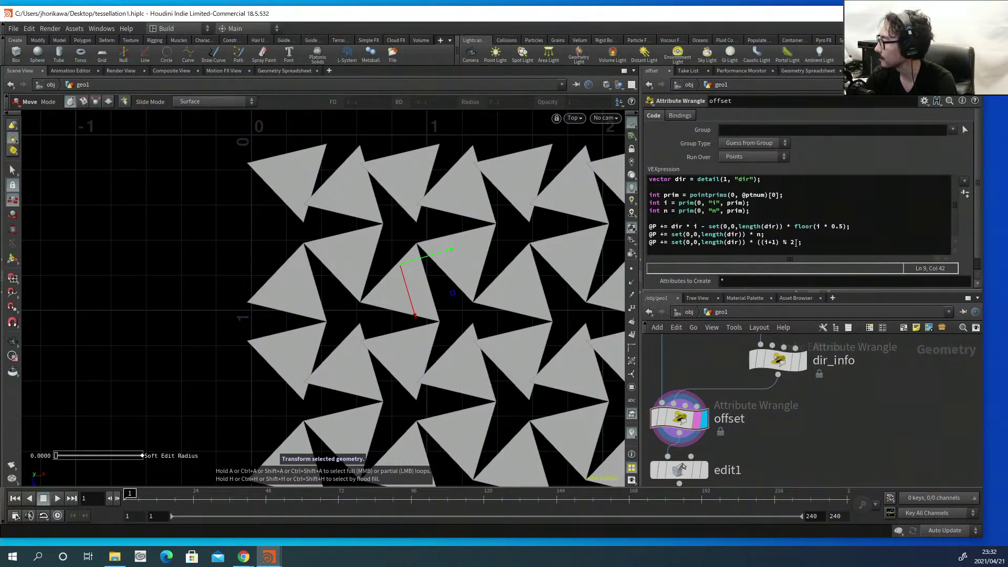
# Multiply the last @P line by an additional factor ( n % 2) before its semicolon.
pyautogui.click(799, 242)
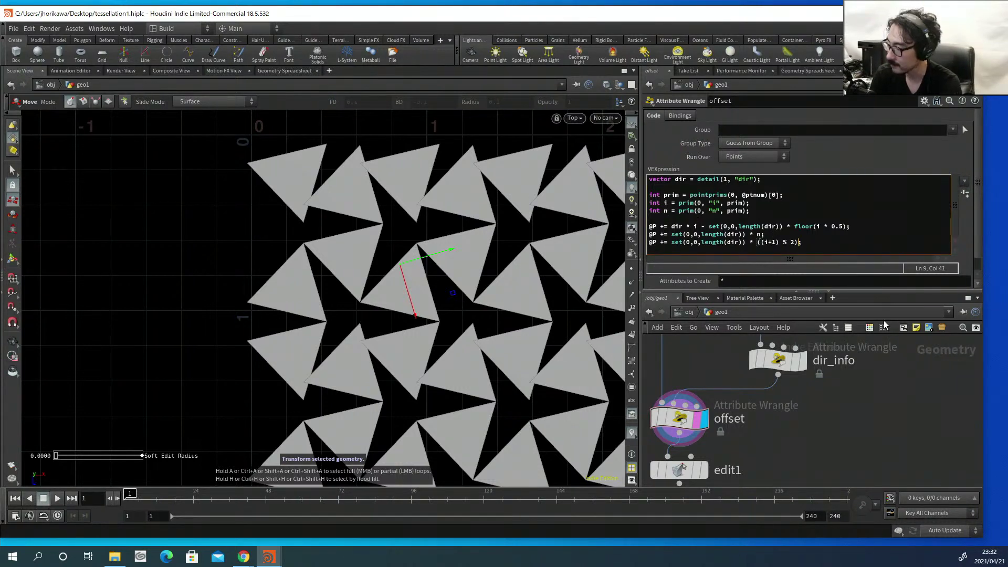
pyautogui.write('* ')
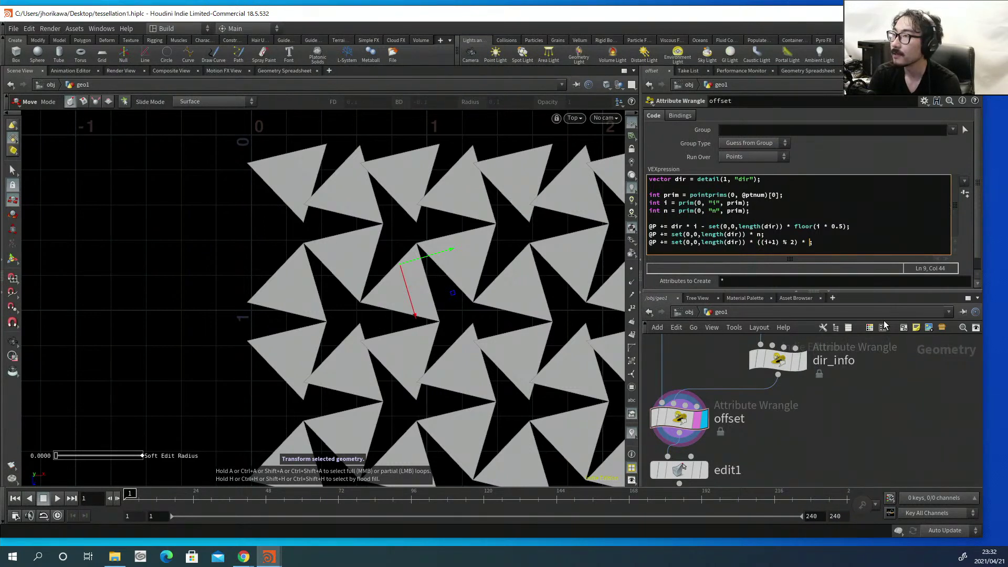
pyautogui.write(')')
pyautogui.press('BackSpace')
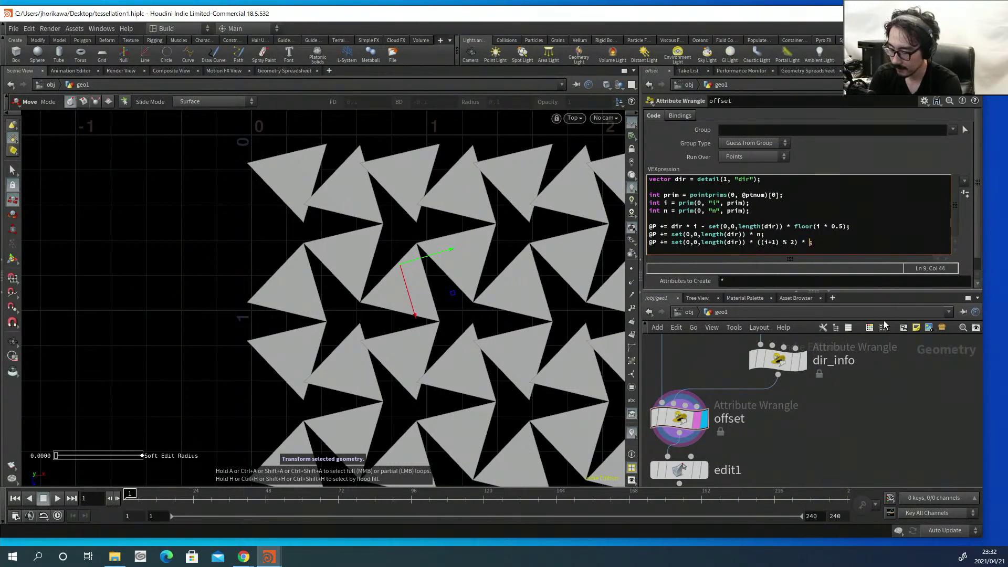
pyautogui.write('() n ')
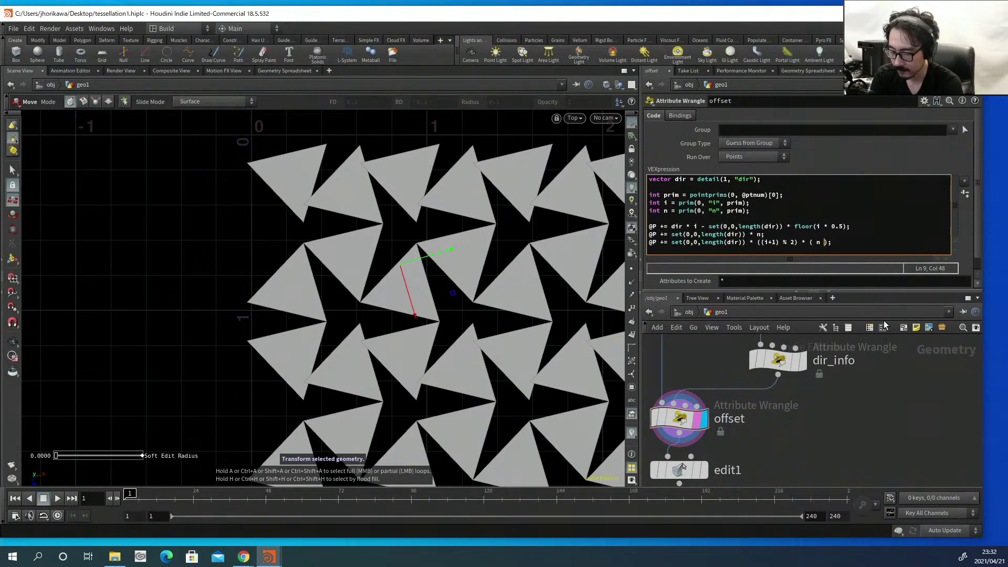
pyautogui.write('% 2')
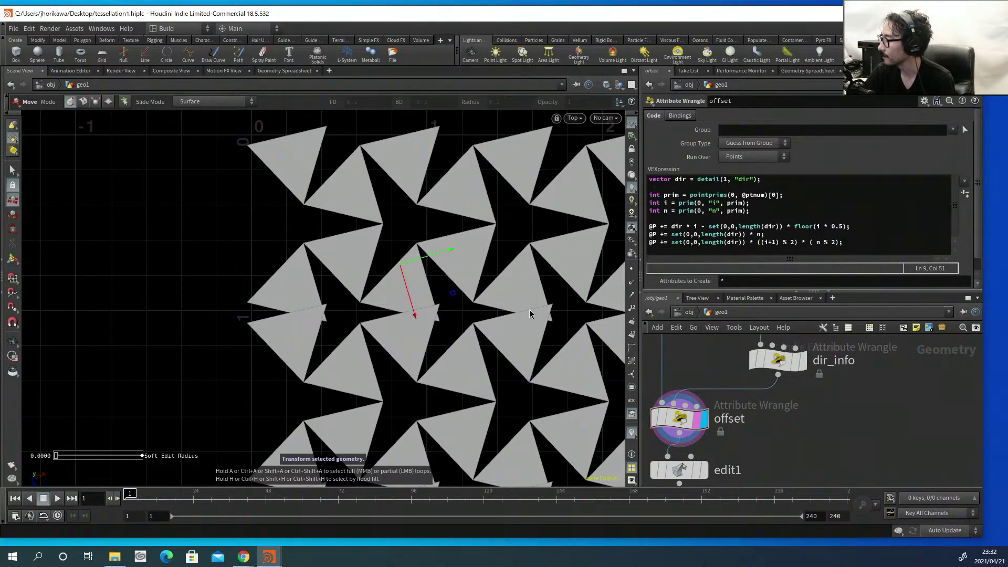
# Examine the offset triangle rows across the pattern, checking where neighbouring rows overlap or their corners meet.
pyautogui.scroll(-3, 428, 312)
pyautogui.scroll(2, 371, 322)
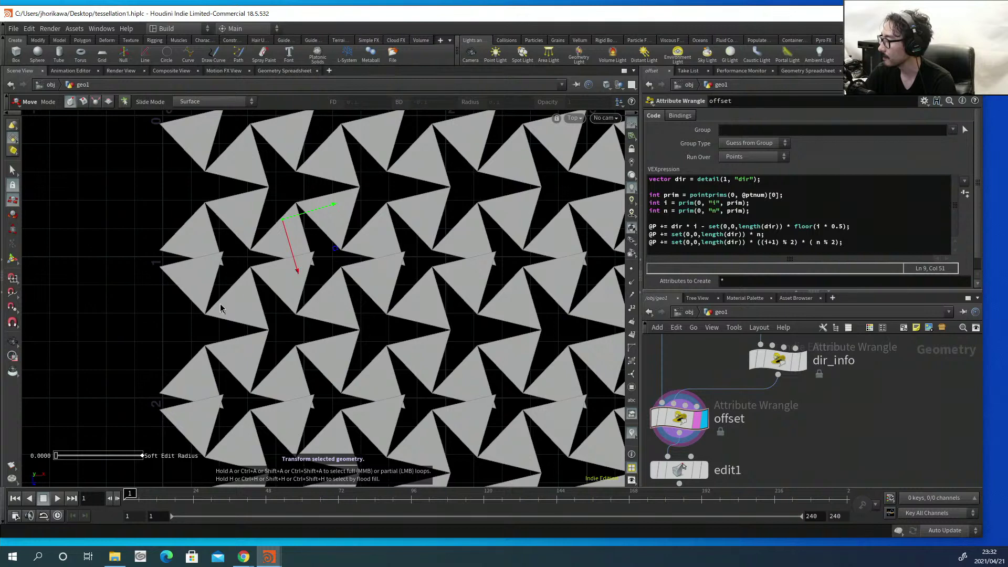
pyautogui.press('Escape')
pyautogui.scroll(-3, 435, 288)
pyautogui.press('t')
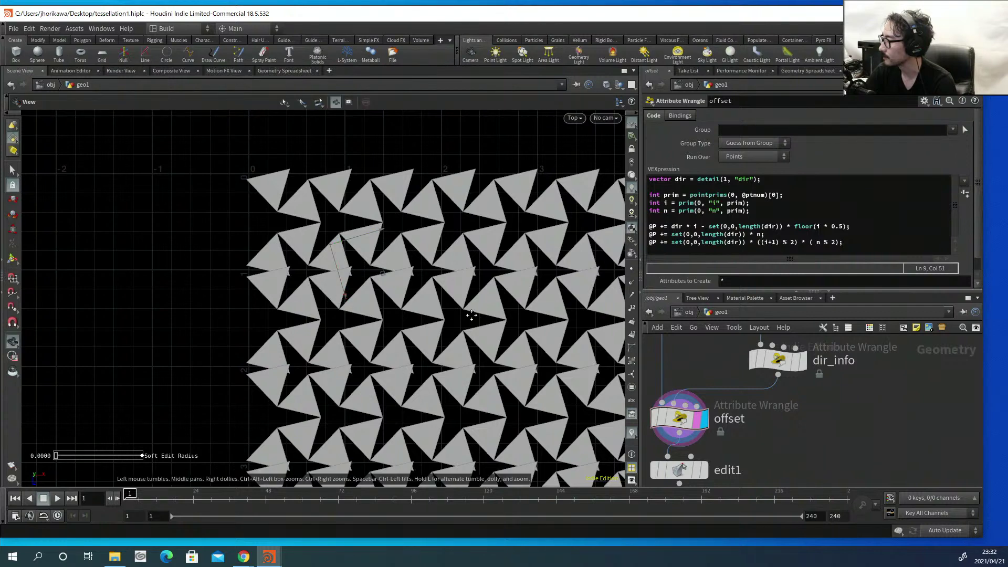
pyautogui.moveTo(508, 308); pyautogui.dragTo(425, 280, button='middle')
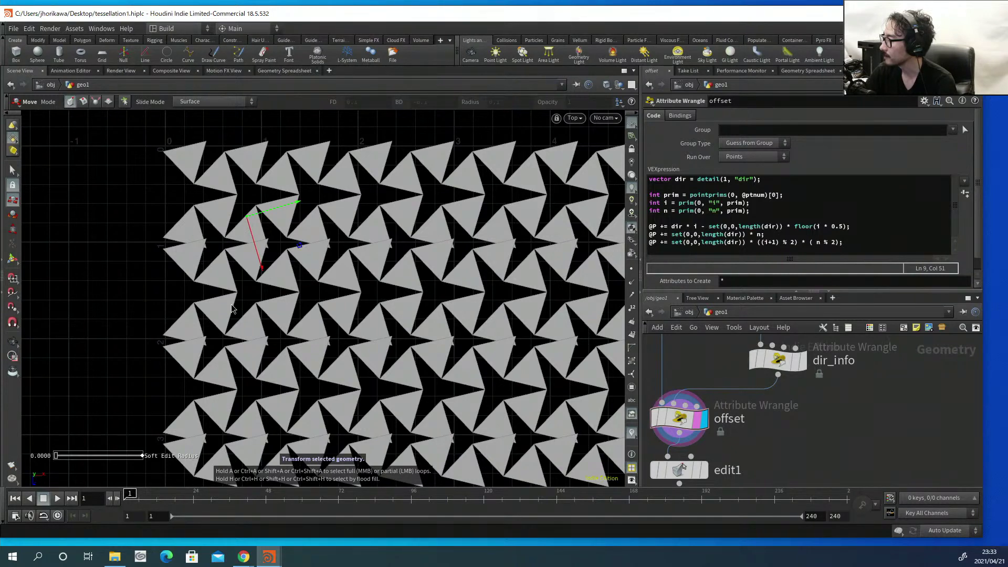
pyautogui.scroll(5, 224, 279)
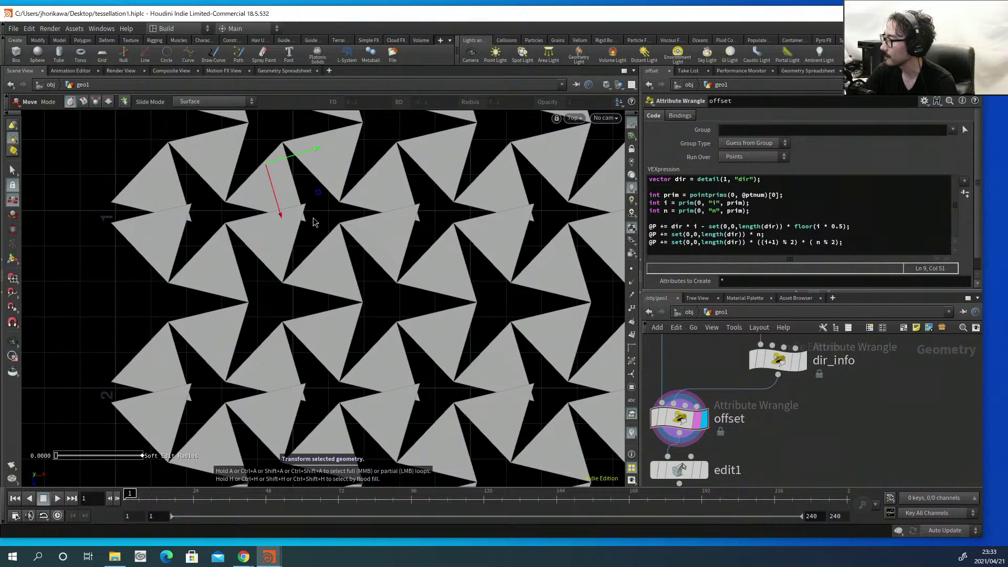
pyautogui.scroll(-5, 205, 284)
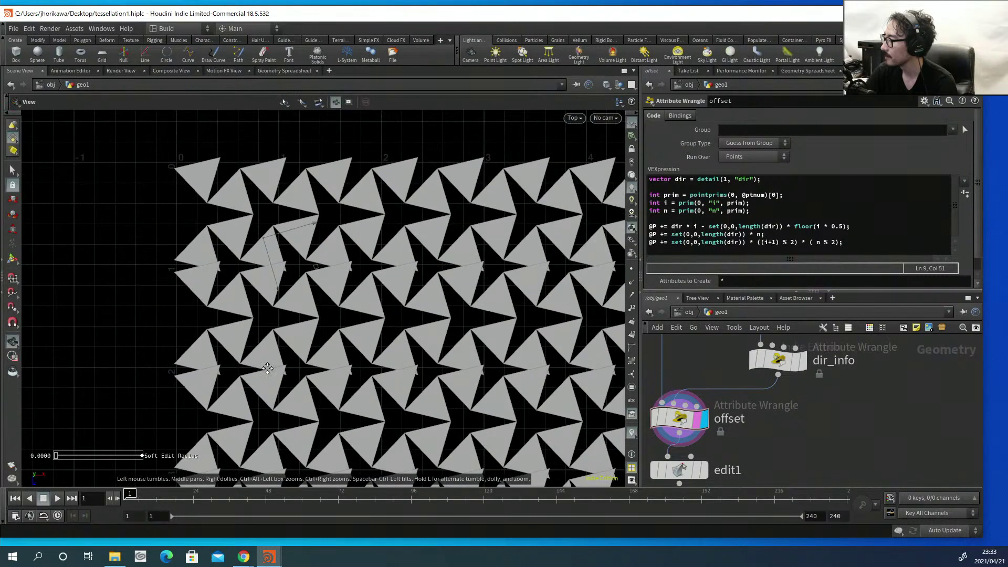
pyautogui.scroll(-2, 206, 284)
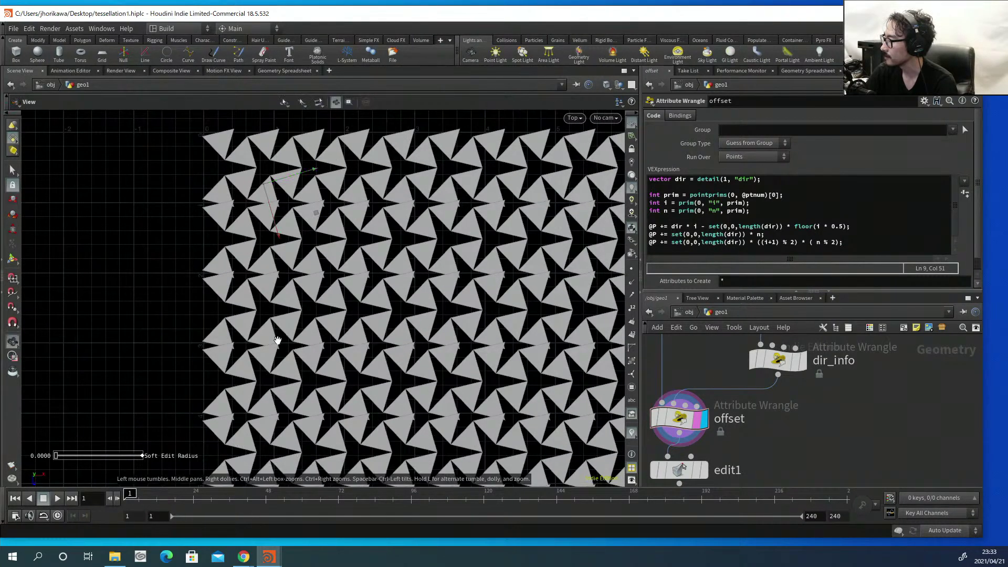
pyautogui.moveTo(206, 284); pyautogui.dragTo(227, 377, button='middle')
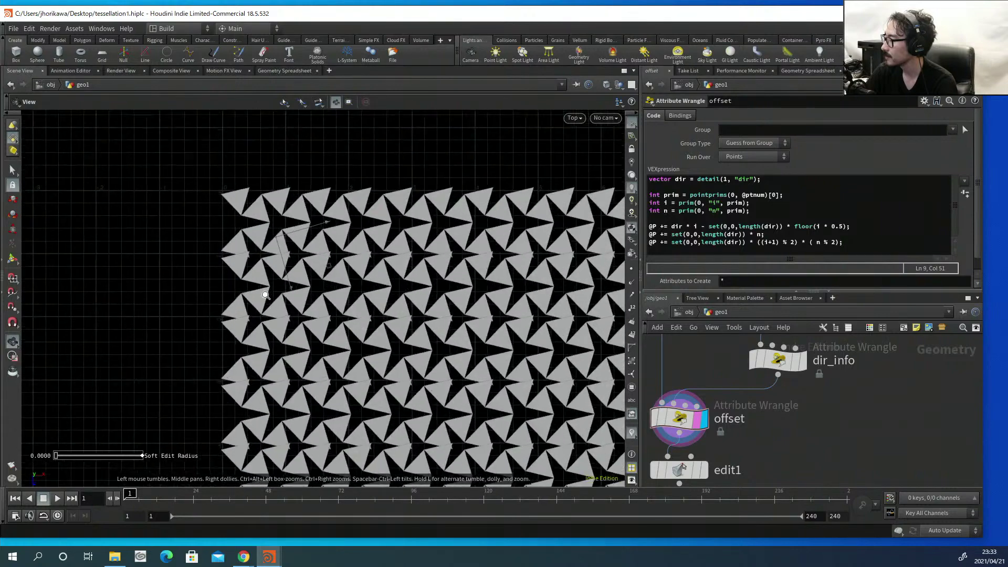
pyautogui.scroll(3, 308, 259)
pyautogui.moveTo(307, 259); pyautogui.dragTo(313, 292, button='middle')
pyautogui.scroll(2, 314, 292)
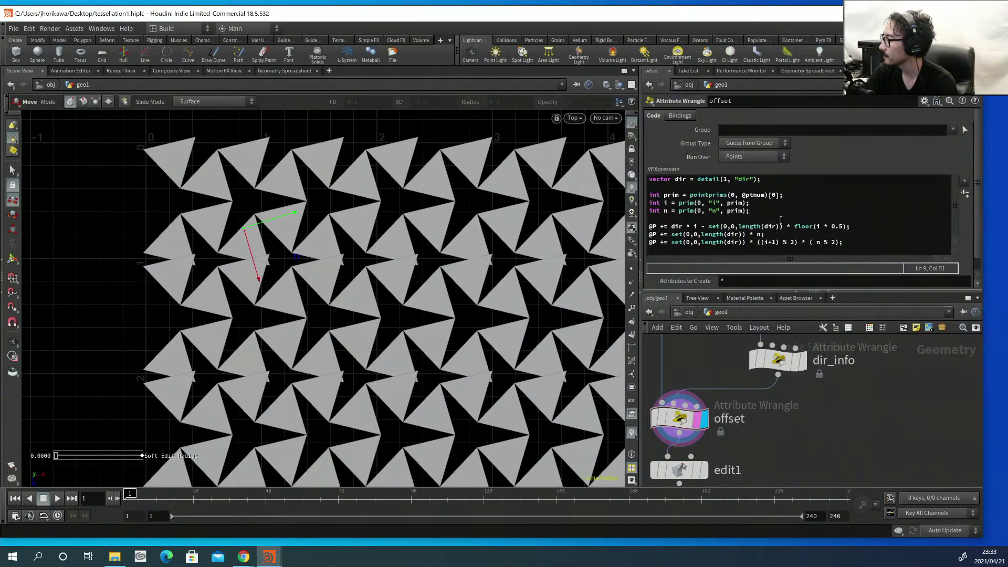
# Add a fourth position line beginning with @P += set(0,0,length(dir)) to the end of the offset wrangle's code.
pyautogui.moveTo(868, 227); pyautogui.dragTo(793, 226)
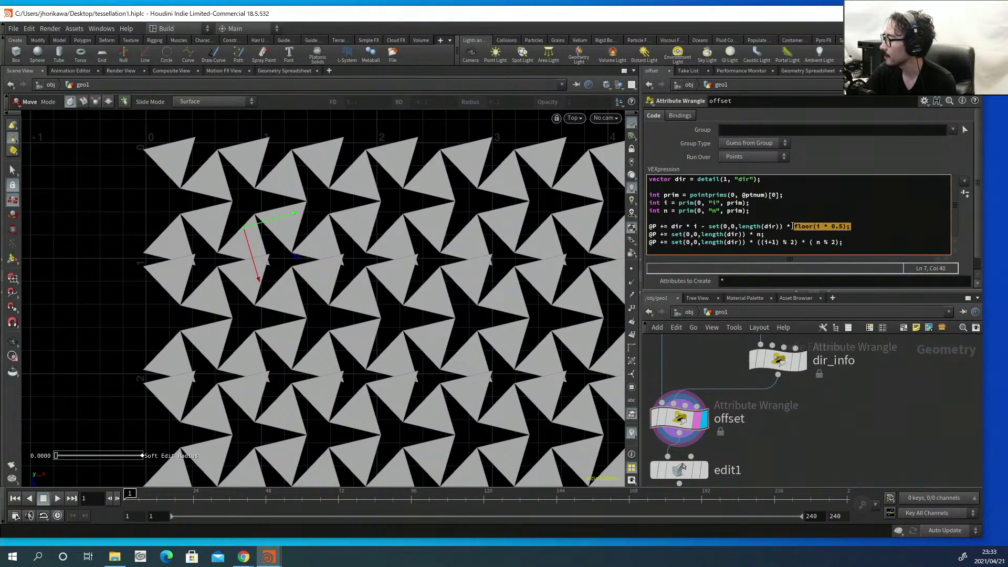
pyautogui.click(793, 226)
pyautogui.moveTo(857, 227); pyautogui.dragTo(794, 226)
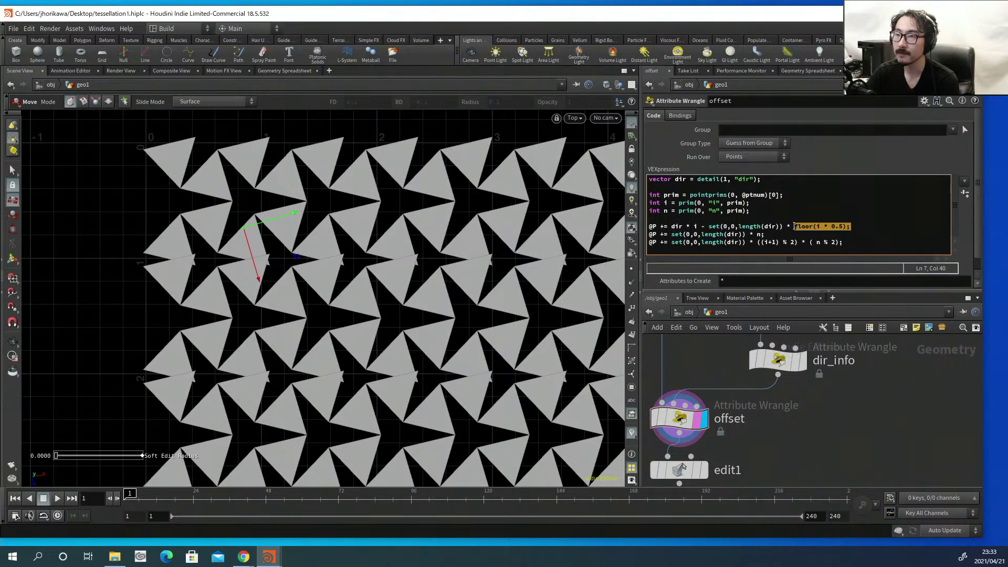
pyautogui.click(862, 242)
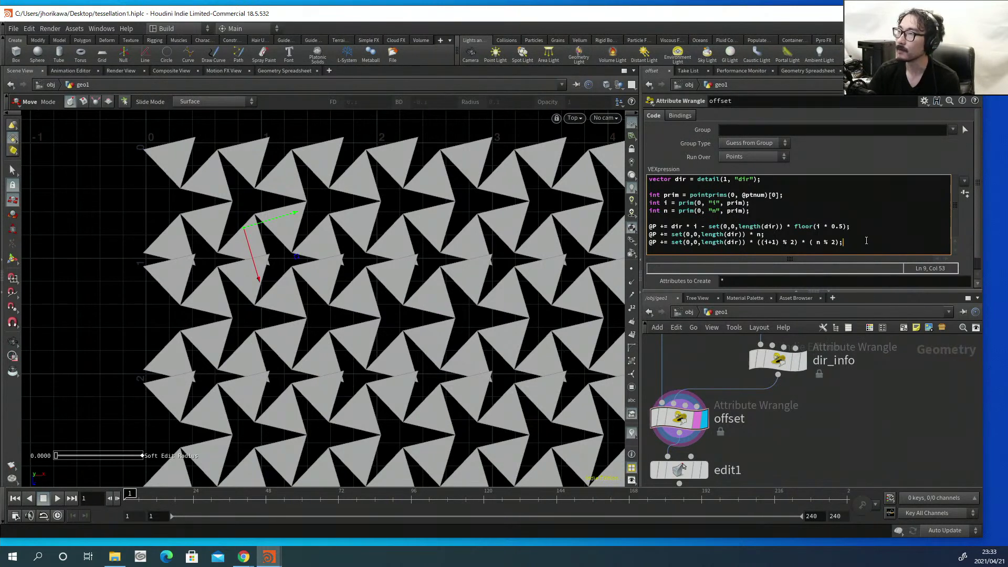
pyautogui.press('Return')
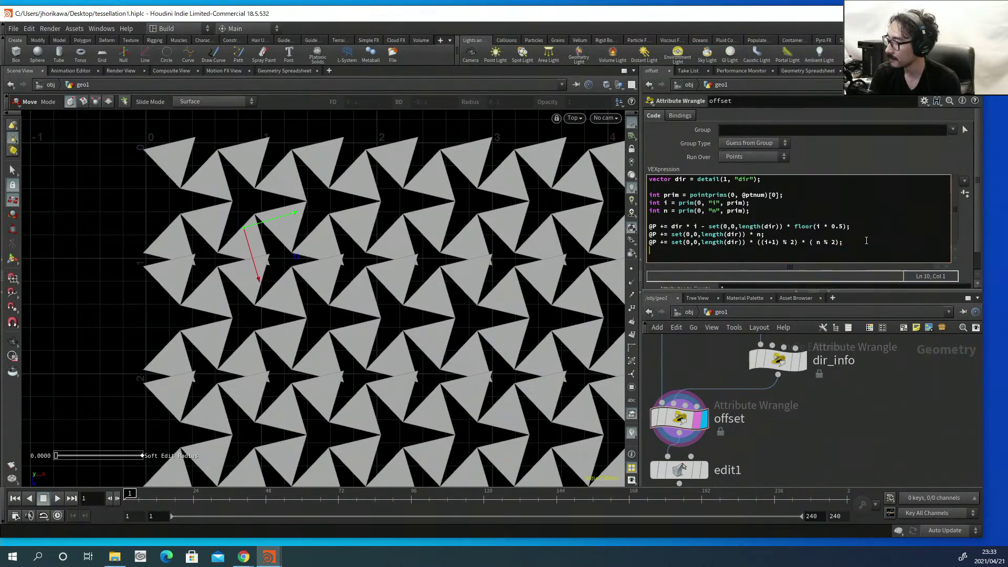
pyautogui.write("'")
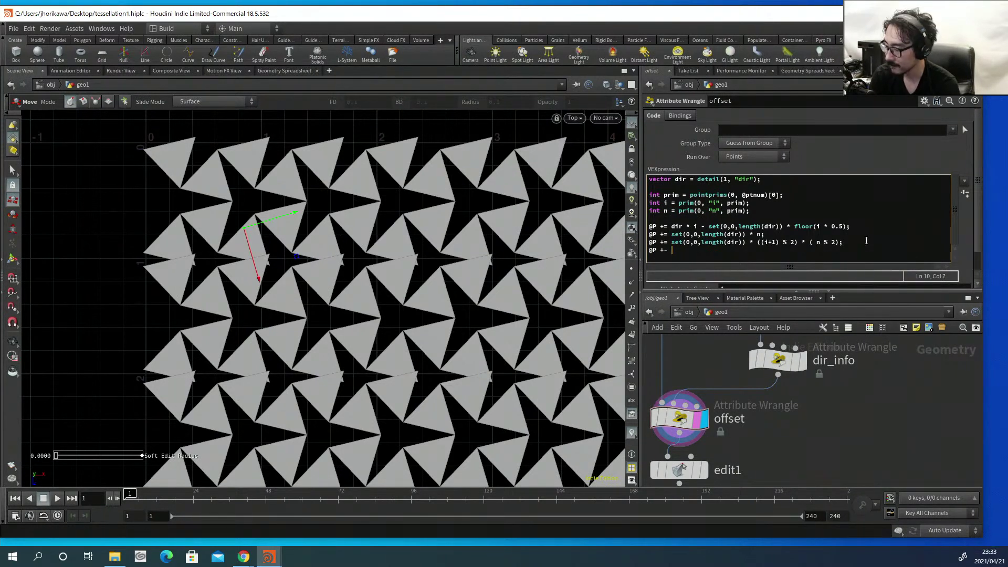
pyautogui.write('= ')
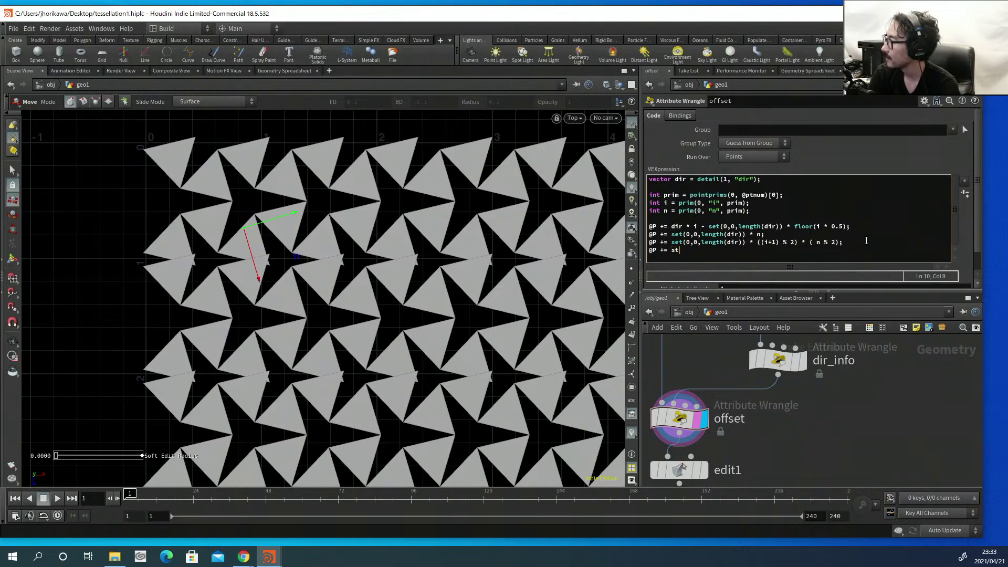
pyautogui.write('st')
pyautogui.press('BackSpace')
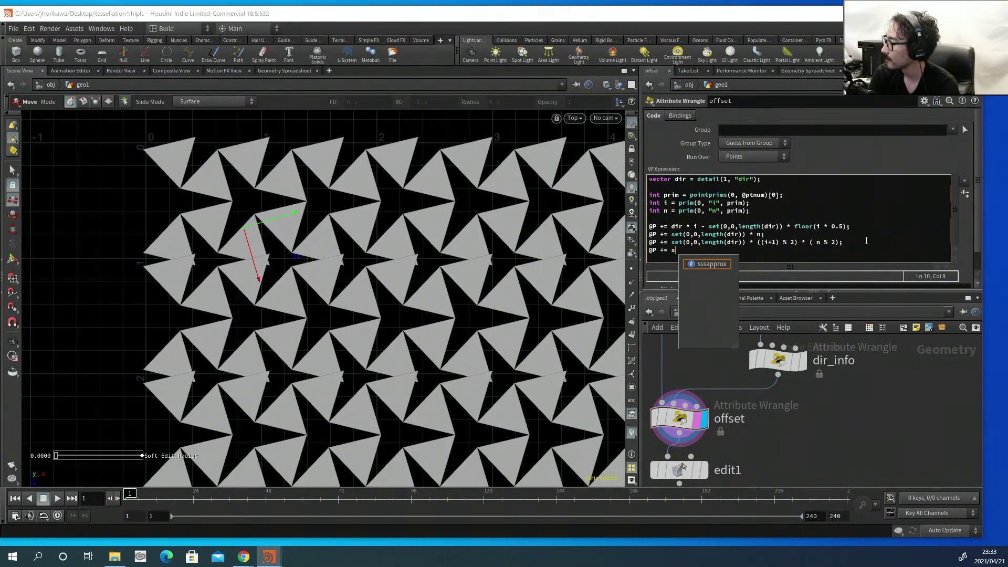
pyautogui.write('et(')
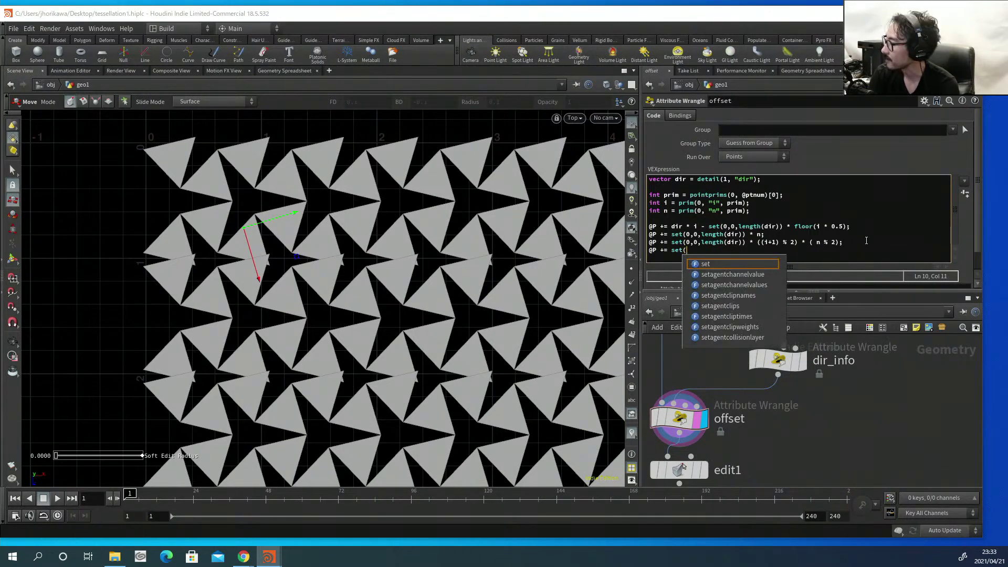
pyautogui.write('0,0,')
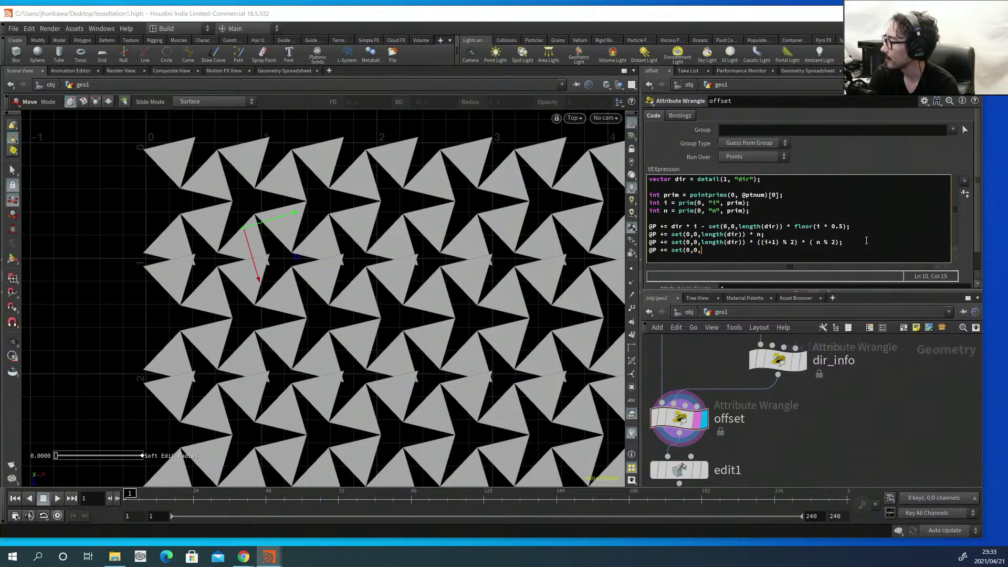
pyautogui.write('length')
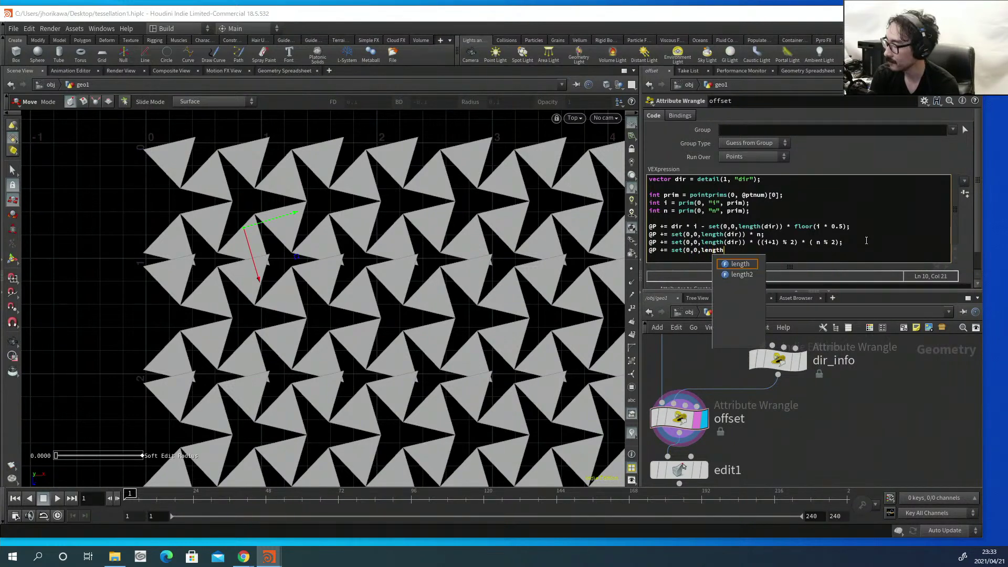
pyautogui.write('(dir))')
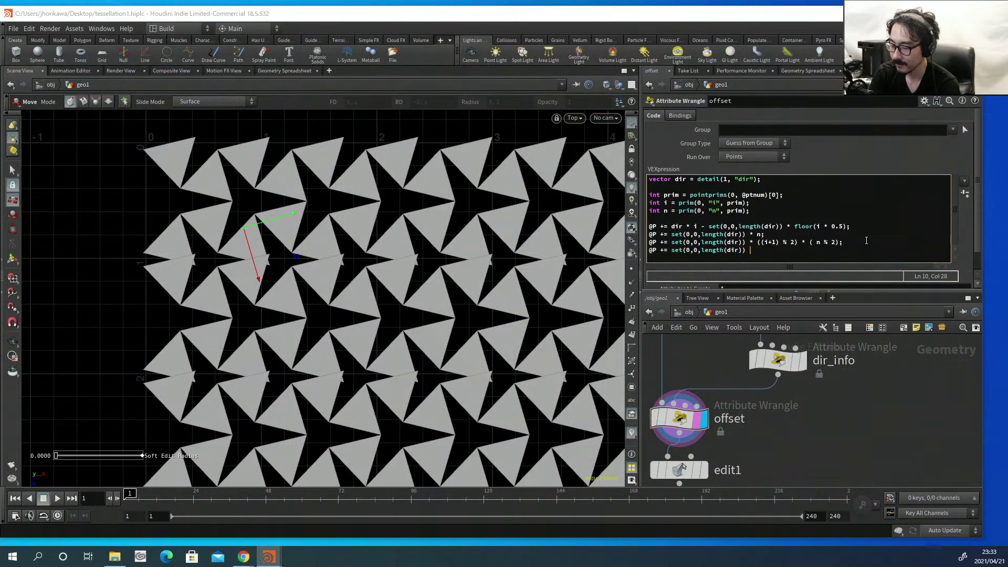
# Complete the new @P line with the multiplier * floor( n * 0.5); and apply the code.
pyautogui.write('* floor(')
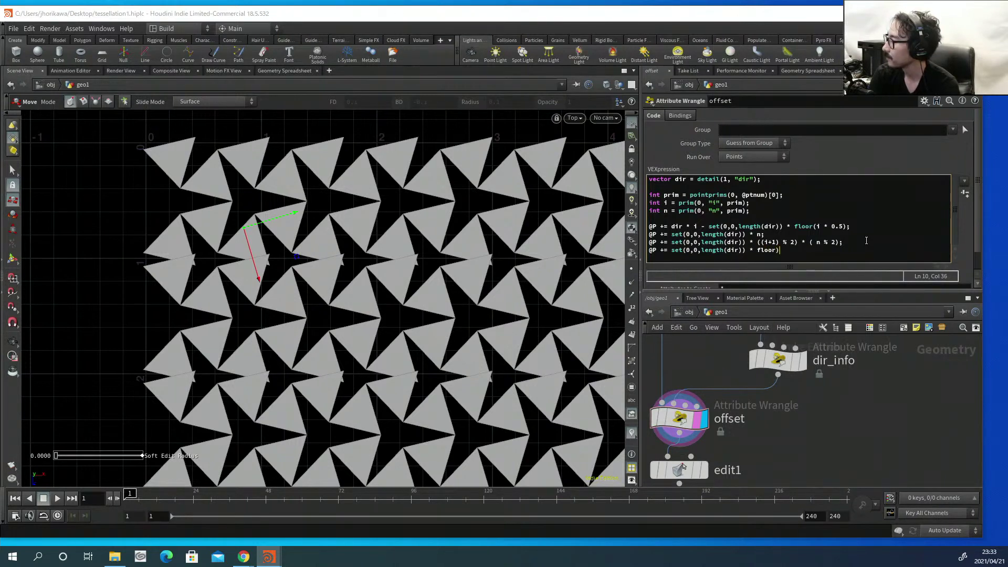
pyautogui.press('BackSpace')
pyautogui.press('BackSpace')
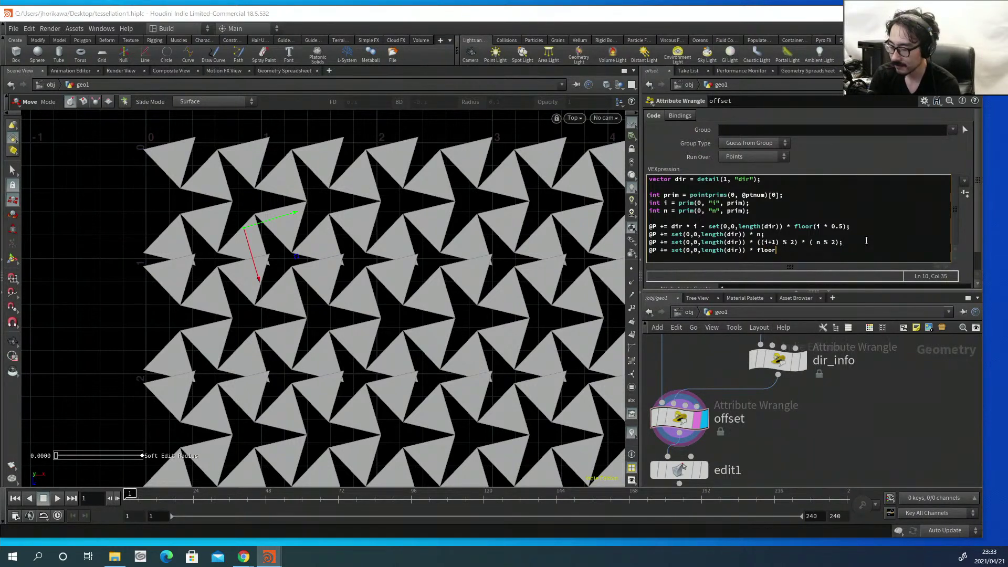
pyautogui.write('( n * 0.5')
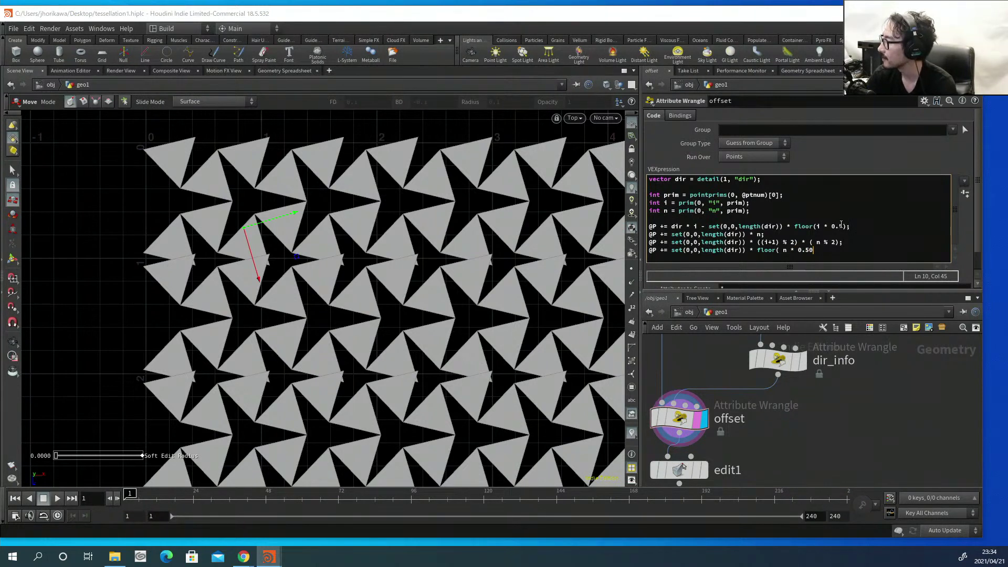
pyautogui.write(';')
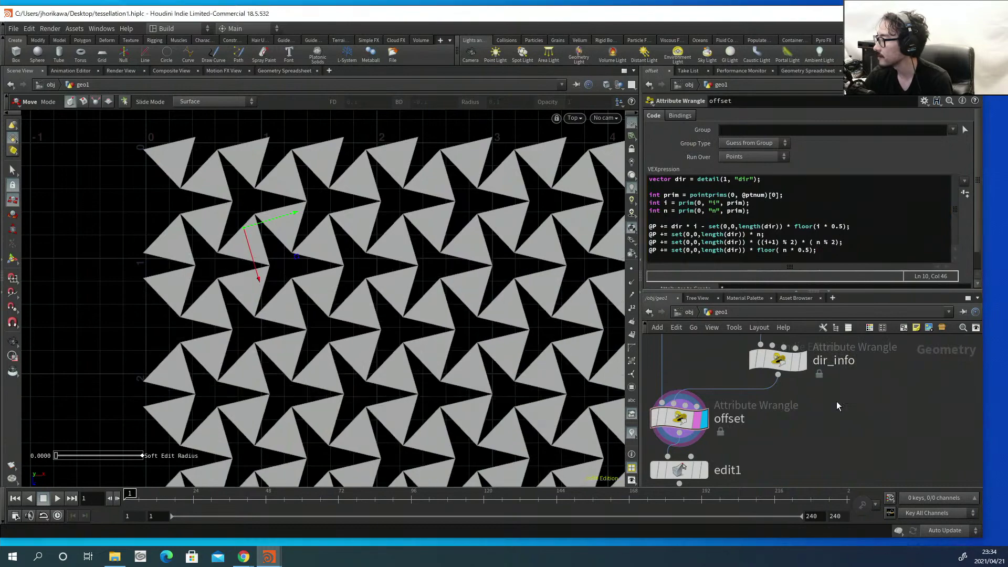
# Cut the edit1 node below the offset wrangle out of the network.
pyautogui.keyDown('alt'); pyautogui.moveTo(449, 282); pyautogui.dragTo(316, 320, button='right'); pyautogui.keyUp('alt')
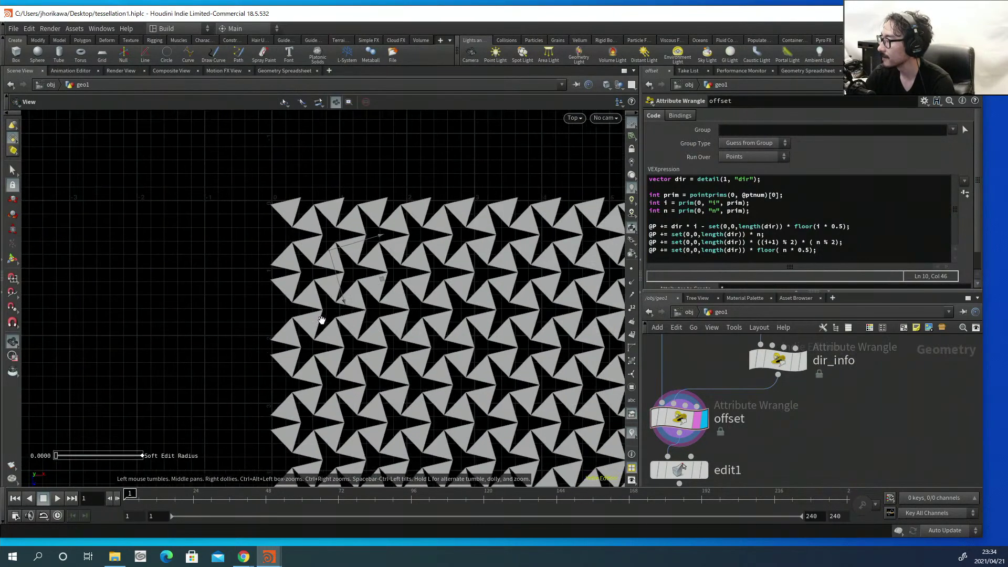
pyautogui.keyDown('alt'); pyautogui.moveTo(308, 310); pyautogui.dragTo(197, 212, button='middle'); pyautogui.keyUp('alt')
pyautogui.keyDown('alt'); pyautogui.moveTo(197, 212); pyautogui.dragTo(395, 290, button='right'); pyautogui.keyUp('alt')
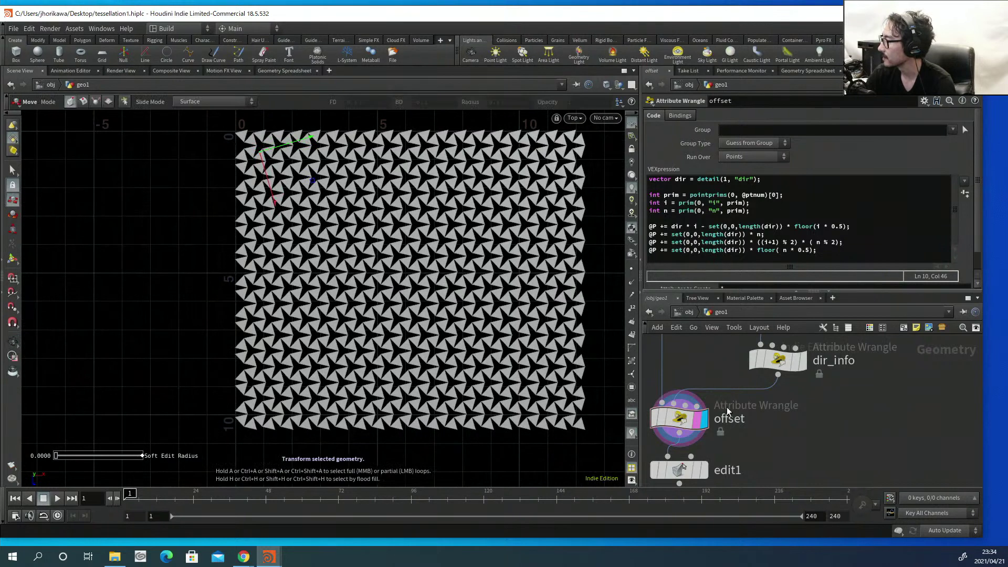
pyautogui.scroll(-2, 728, 411)
pyautogui.click(695, 464)
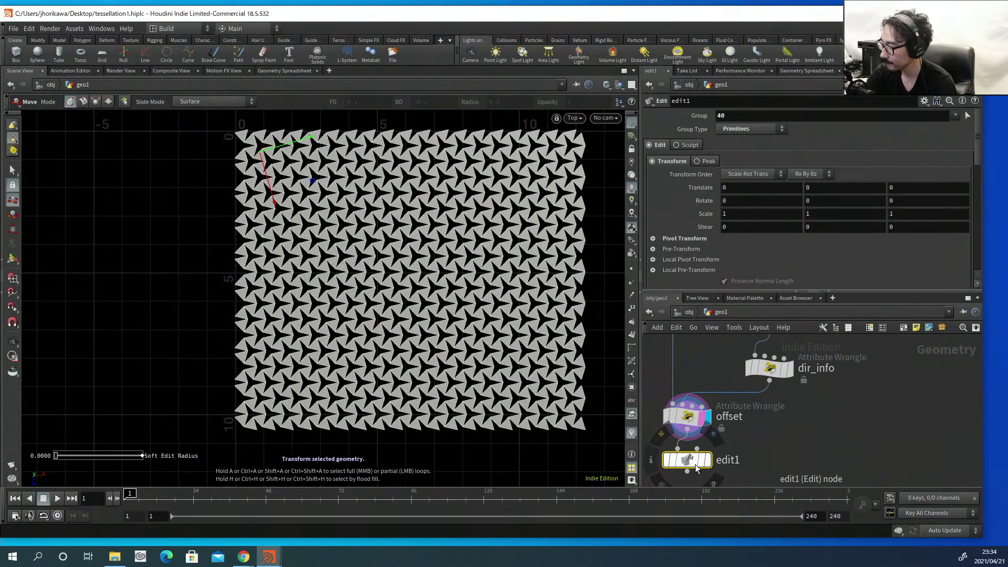
pyautogui.hotkey('ctrl', 'x')
# Try different rotation angles on the rotate wrangle, ending with Ang at 5.2.
pyautogui.moveTo(736, 445); pyautogui.dragTo(751, 480, button='middle')
pyautogui.moveTo(722, 417); pyautogui.dragTo(723, 447, button='middle')
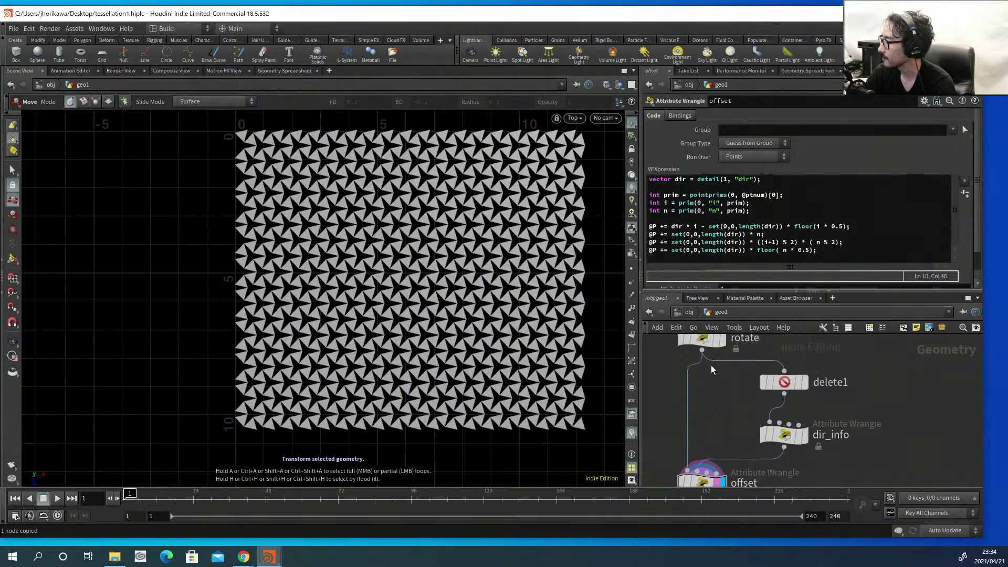
pyautogui.click(703, 339)
pyautogui.scroll(-5, 956, 247)
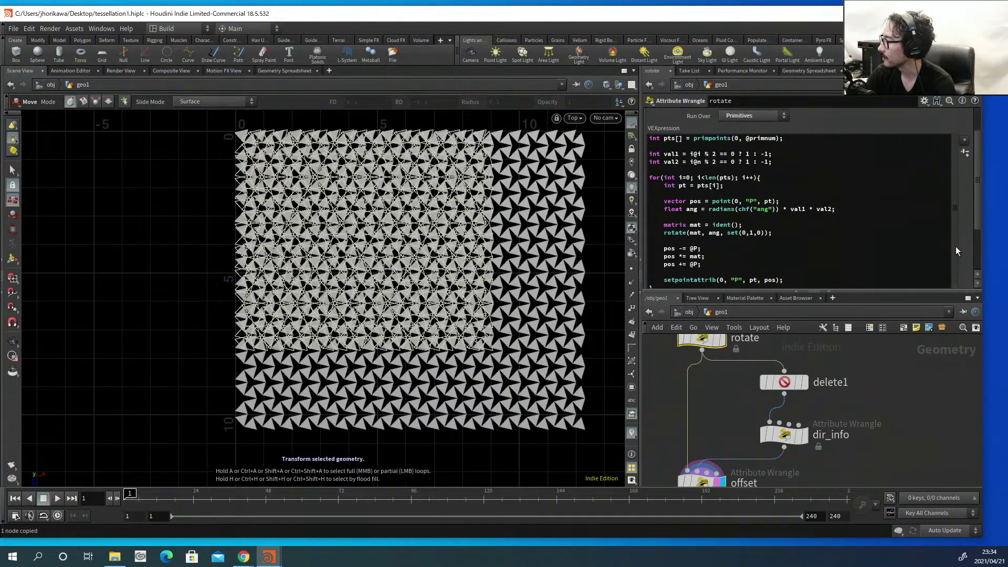
pyautogui.moveTo(822, 279); pyautogui.dragTo(801, 282)
pyautogui.press('Escape')
pyautogui.scroll(5, 364, 344)
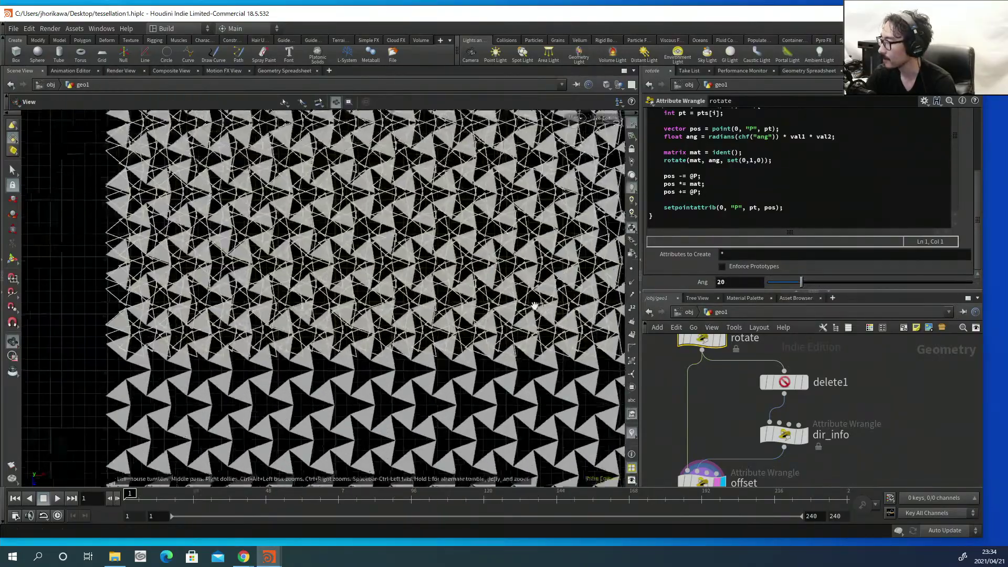
pyautogui.moveTo(801, 282); pyautogui.dragTo(775, 244)
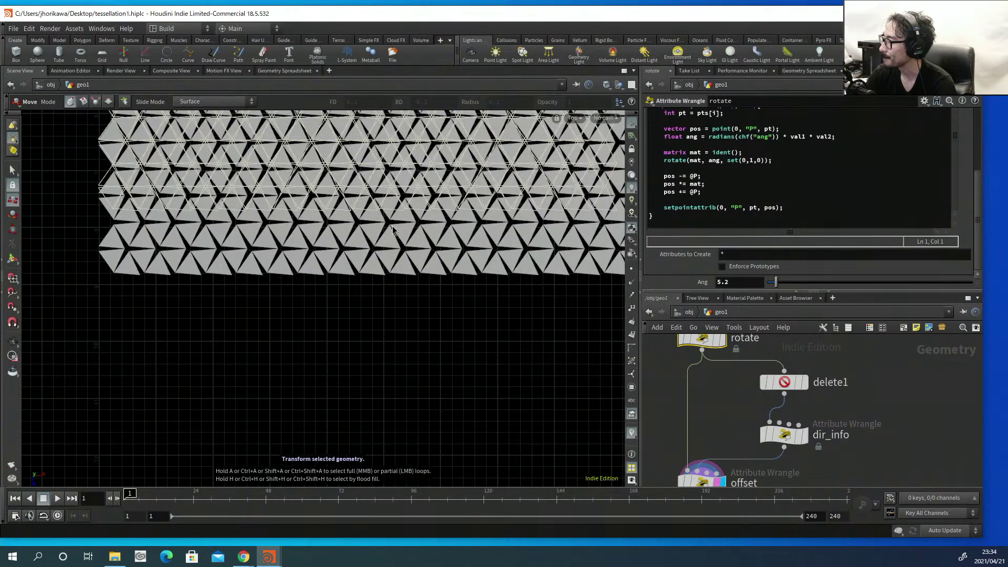
pyautogui.moveTo(776, 282); pyautogui.dragTo(776, 254)
# Examine the tessellation without the selection overlay, checking the gaps and shared corners between triangles across the whole pattern.
pyautogui.keyDown('alt'); pyautogui.moveTo(428, 275); pyautogui.dragTo(364, 227, button='right'); pyautogui.keyUp('alt')
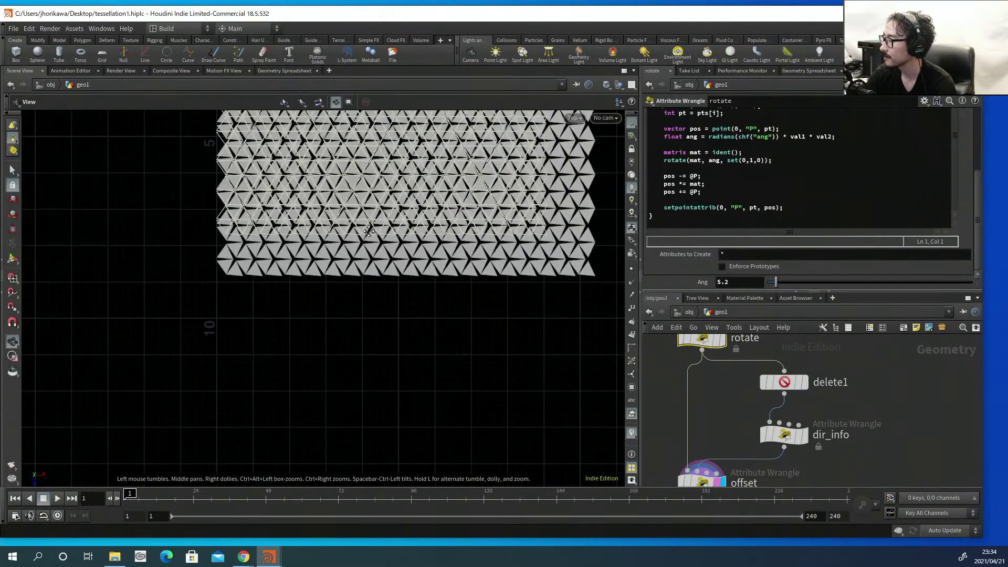
pyautogui.keyDown('alt'); pyautogui.moveTo(332, 128); pyautogui.dragTo(321, 257, button='middle'); pyautogui.keyUp('alt')
pyautogui.moveTo(727, 415); pyautogui.dragTo(726, 381, button='middle')
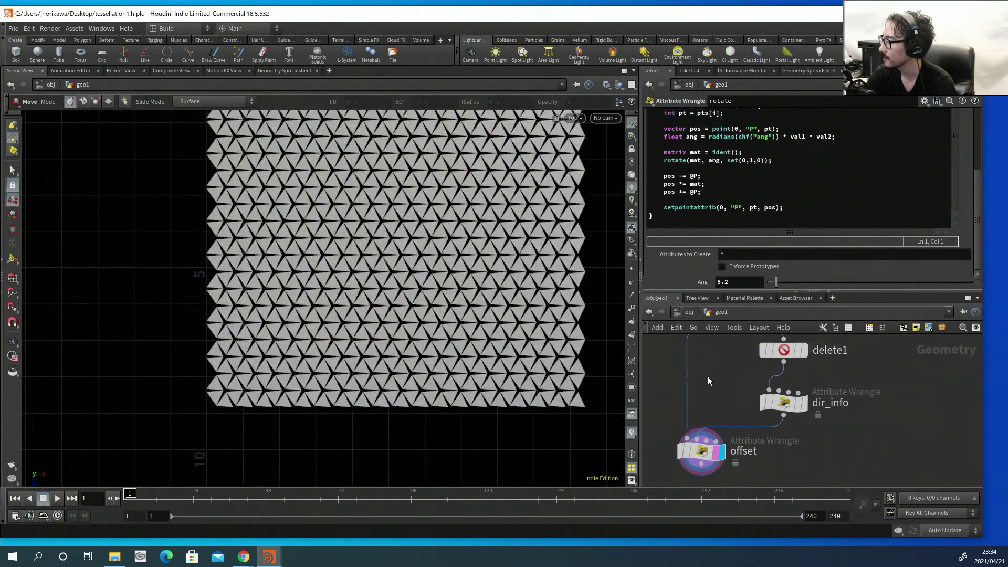
pyautogui.moveTo(375, 187); pyautogui.dragTo(366, 266, button='middle')
pyautogui.scroll(8, 366, 266)
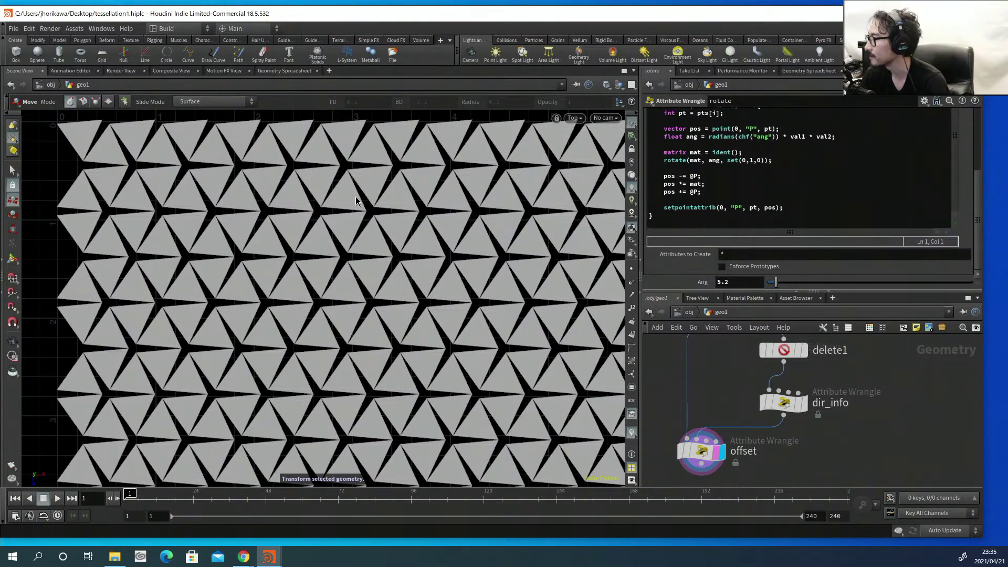
pyautogui.press('Escape')
pyautogui.scroll(-3, 297, 237)
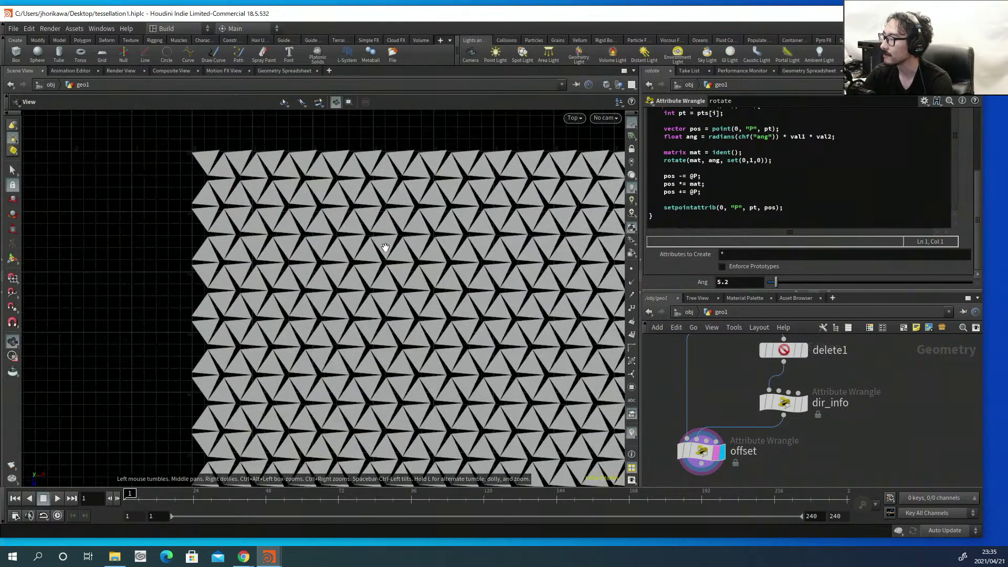
pyautogui.scroll(3, 296, 237)
pyautogui.press('t')
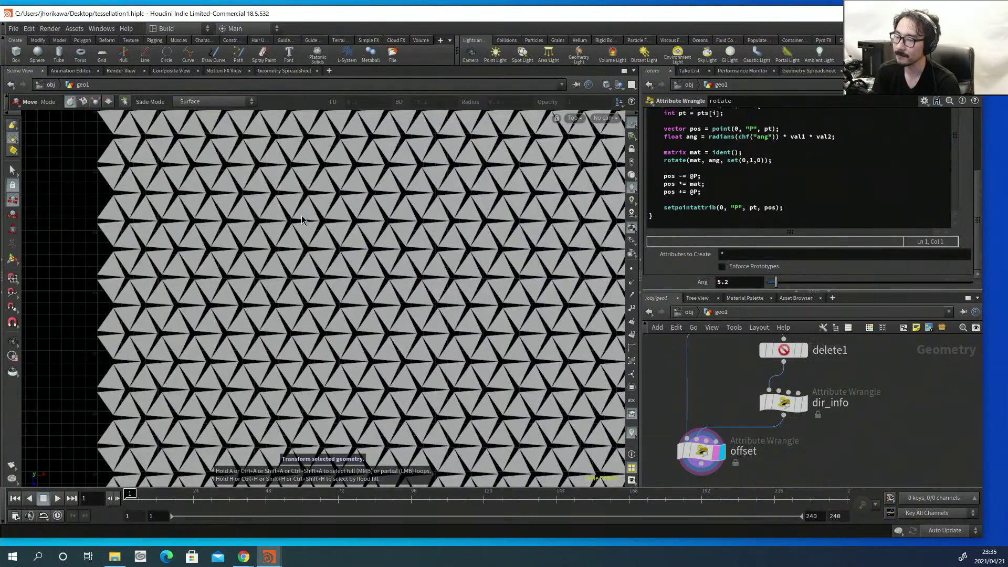
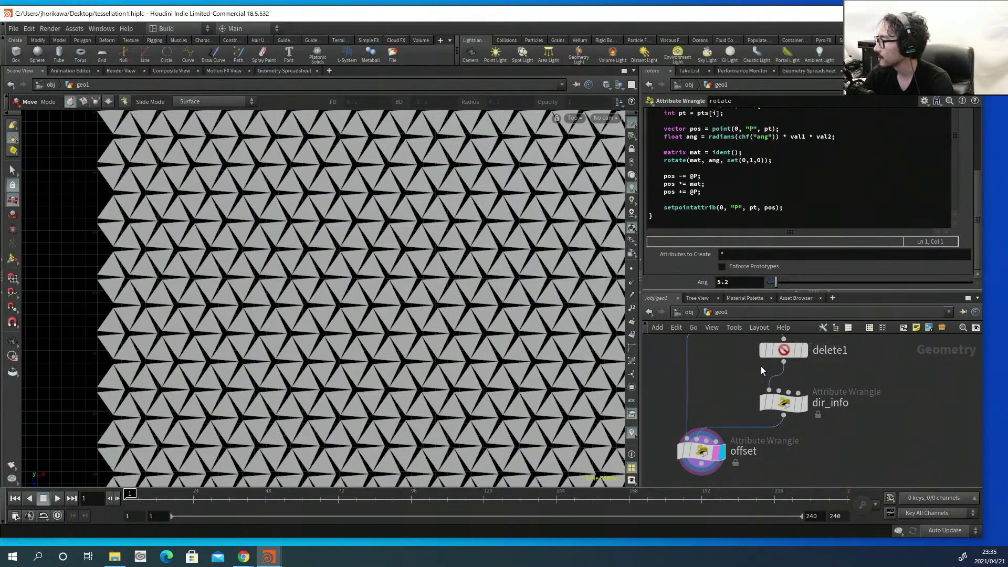
# Reduce the rotate wrangle's Ang parameter to 4.9.
pyautogui.moveTo(775, 282); pyautogui.dragTo(777, 288)
# Add an unconnected Null node beside the rotate wrangle in the network.
pyautogui.scroll(-2, 711, 359)
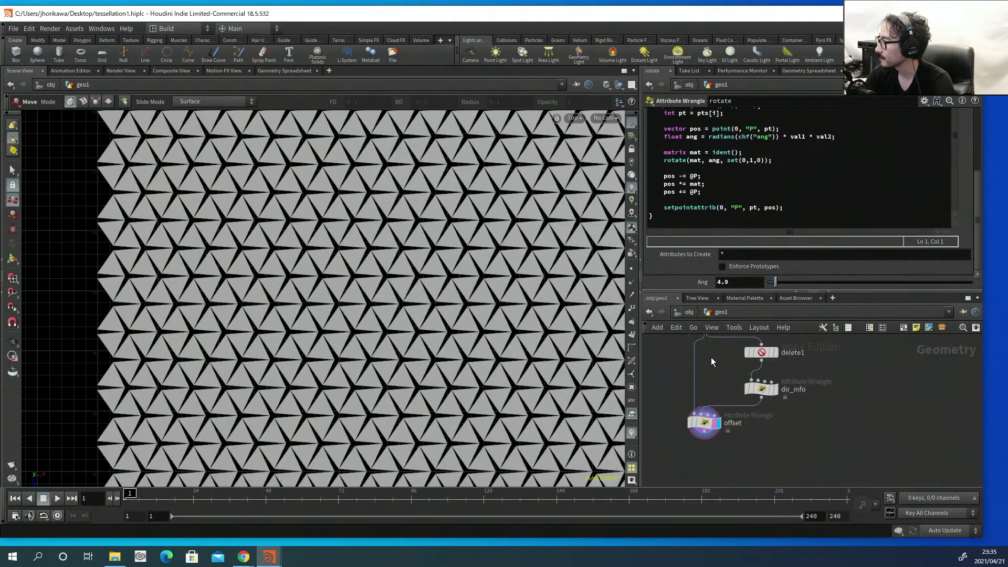
pyautogui.moveTo(711, 360); pyautogui.dragTo(730, 401, button='middle')
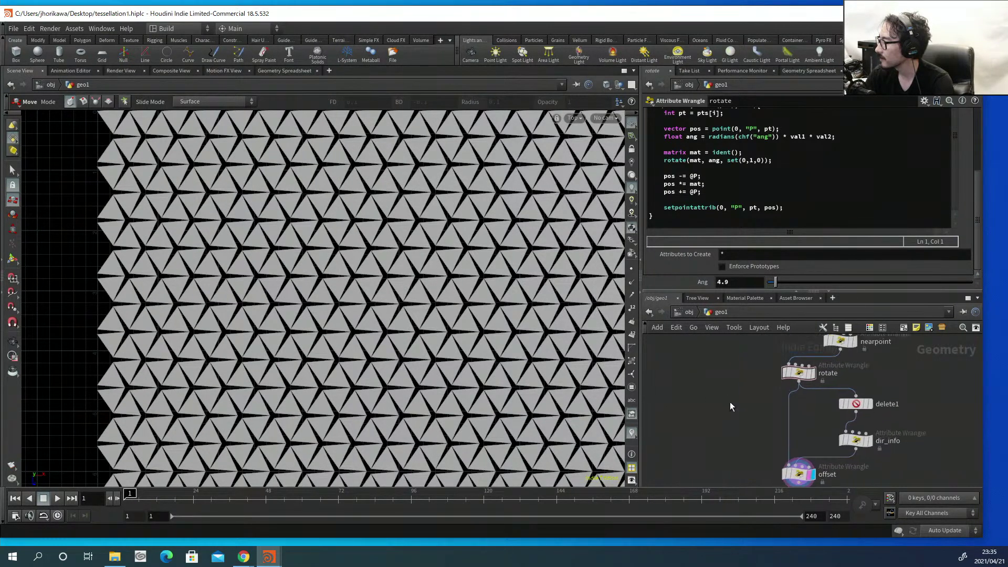
pyautogui.press('Tab')
pyautogui.write('nul')
pyautogui.press('Return')
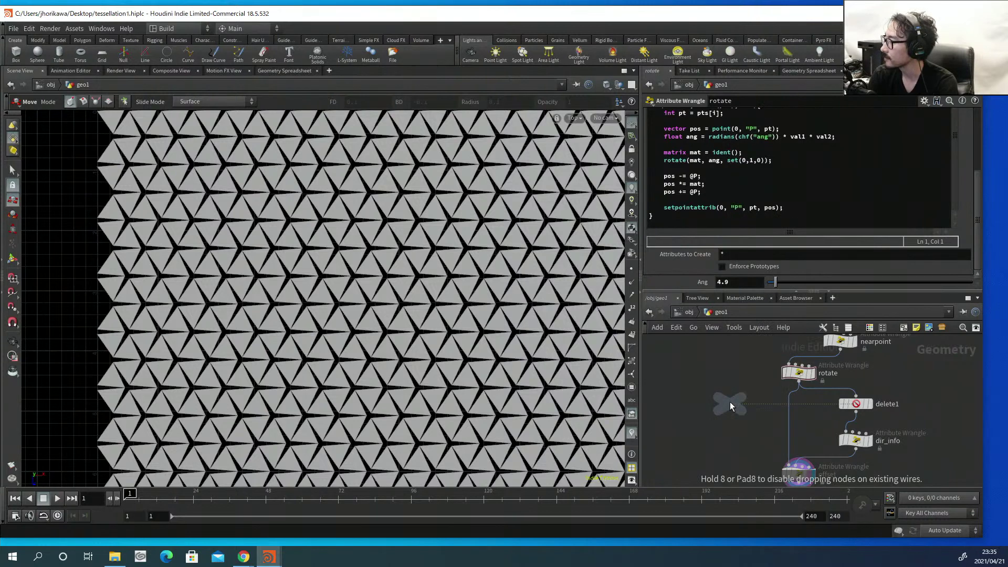
pyautogui.click(695, 384)
# Rename the new Null node as CONTROLLER.
pyautogui.doubleClick(713, 382)
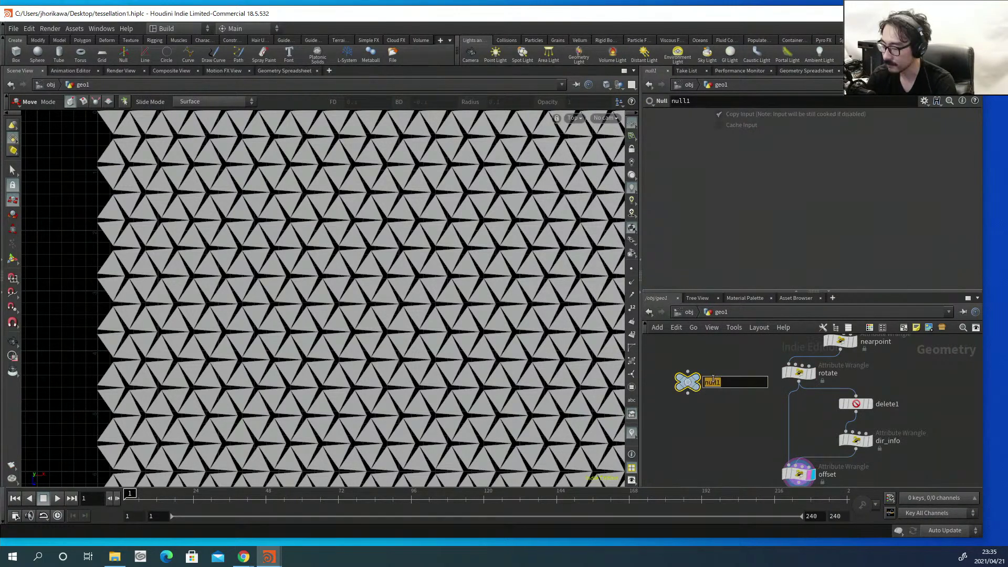
pyautogui.write('CONTROLOL')
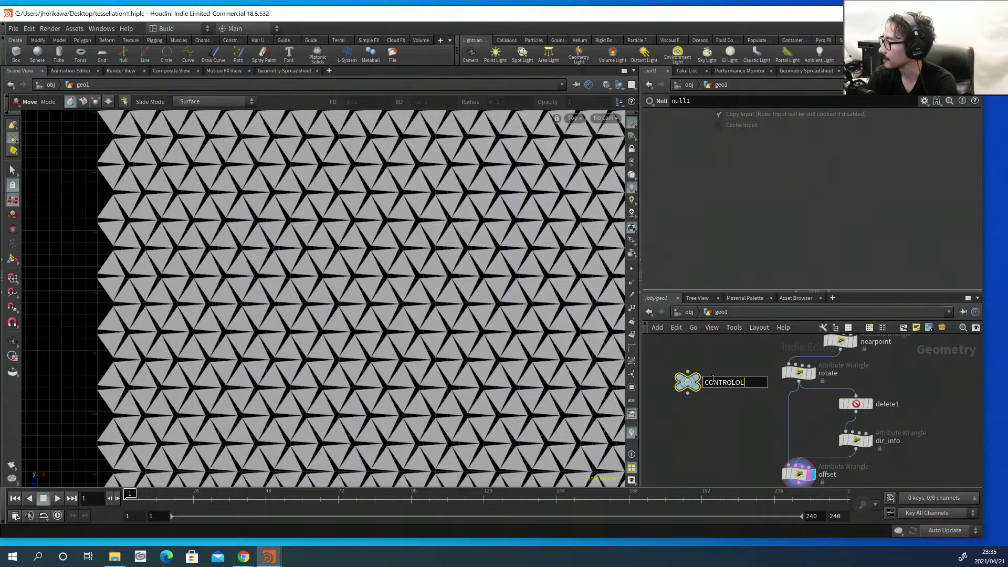
pyautogui.press('BackSpace')
pyautogui.press('BackSpace')
pyautogui.press('BackSpace')
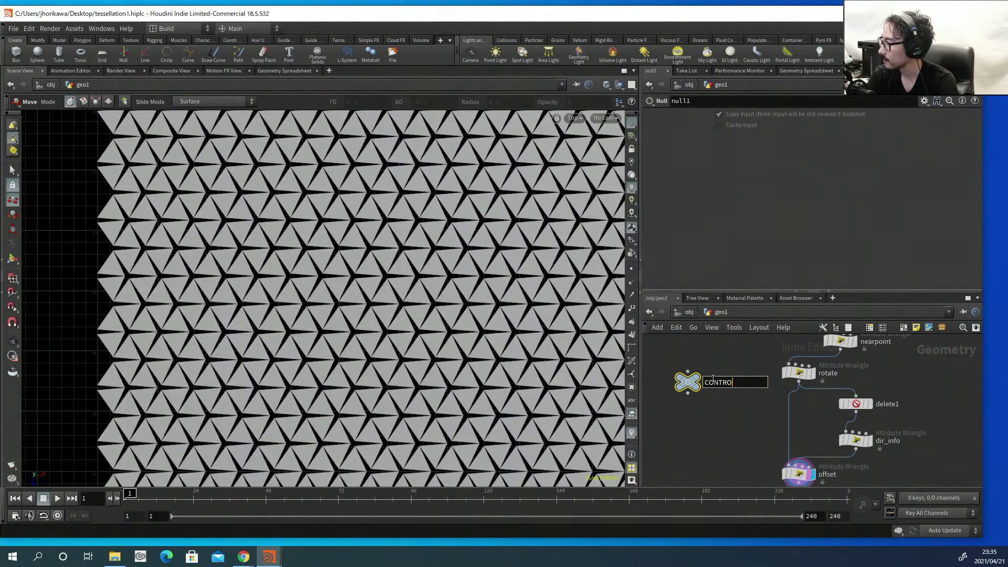
pyautogui.write('LLER')
pyautogui.press('Return')
# Colour the CONTROLLER null node blue in the network.
pyautogui.press('c')
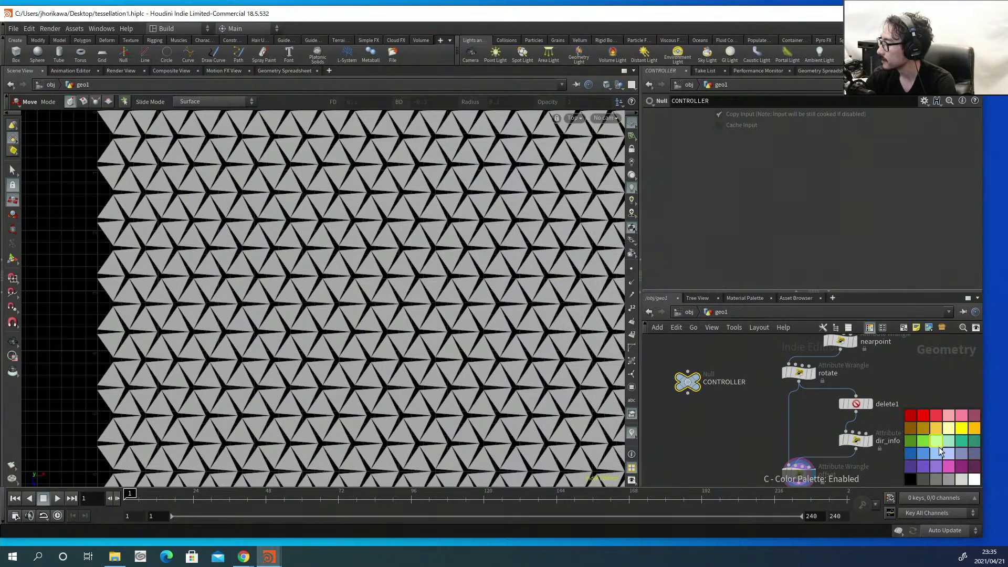
pyautogui.click(919, 452)
pyautogui.press('c')
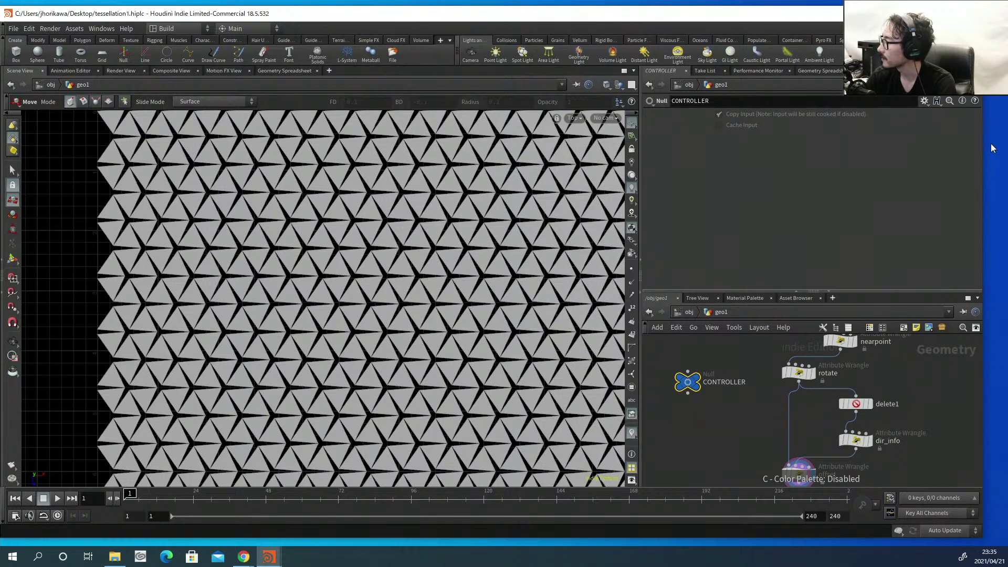
# Add a new integer parameter to the CONTROLLER null's parameter interface, below the existing Cache Input parameter.
pyautogui.moveTo(984, 143); pyautogui.dragTo(839, 145)
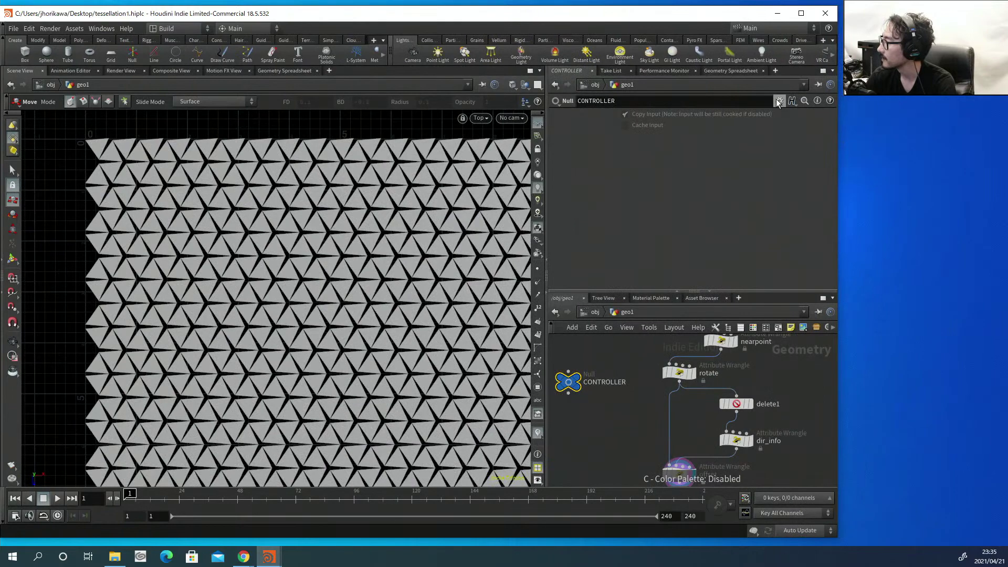
pyautogui.click(780, 101)
pyautogui.click(804, 109)
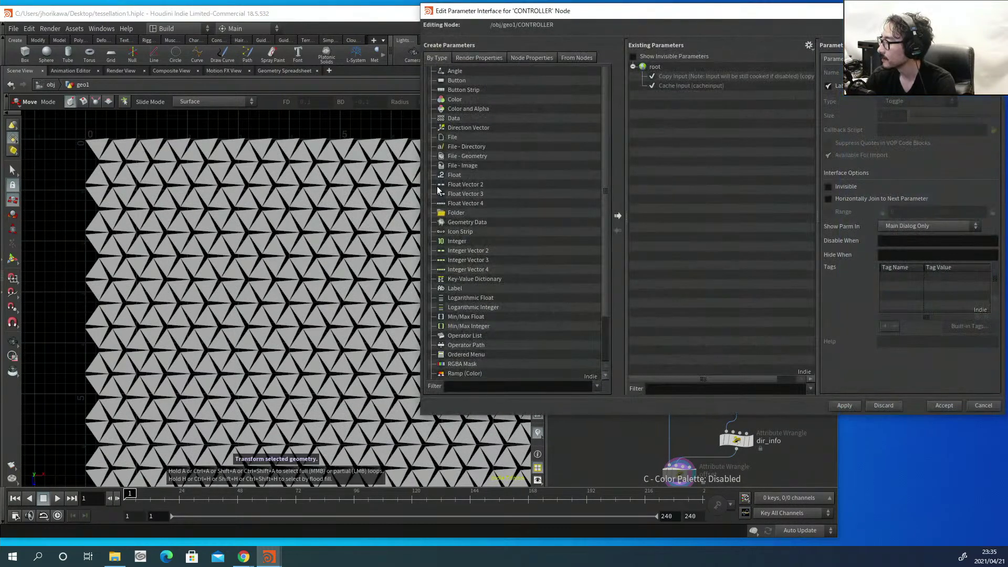
pyautogui.moveTo(620, 191); pyautogui.dragTo(654, 174)
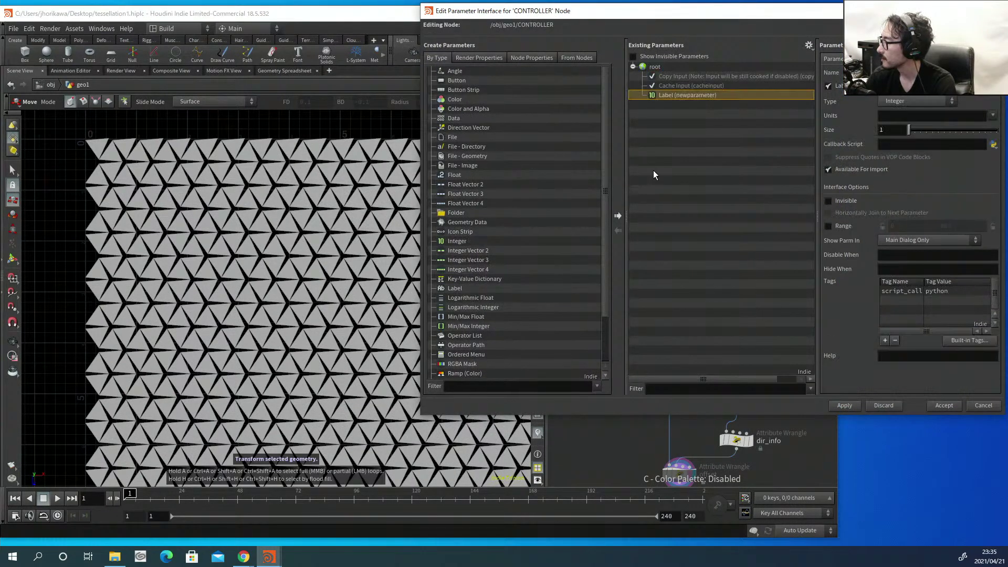
# Replace the new integer parameter's default name with one beginning with "gri".
pyautogui.moveTo(784, 12); pyautogui.dragTo(484, 53)
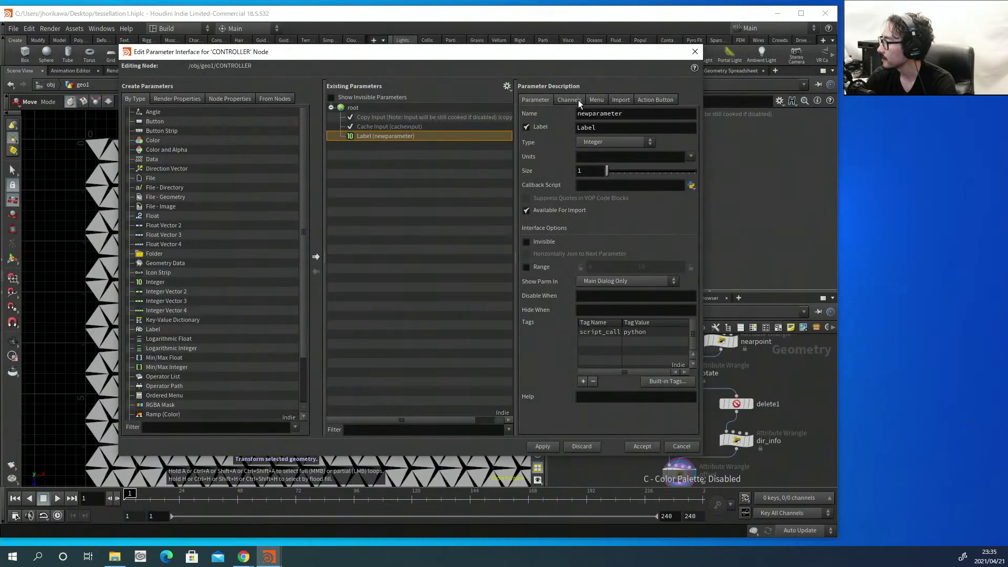
pyautogui.doubleClick(599, 113)
pyautogui.write('gri_')
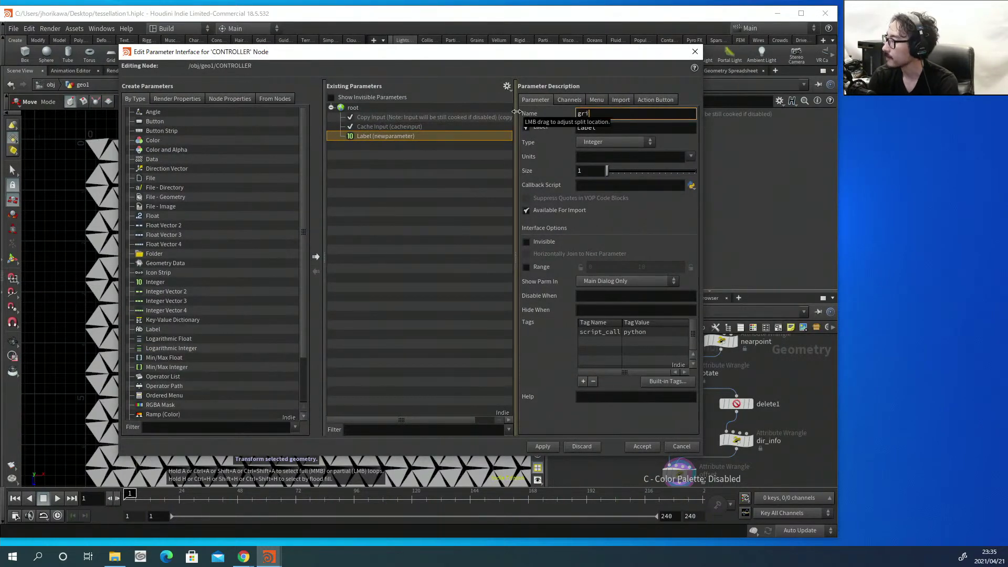
# Name the new integer parameter of the CONTROLLER node grid_x and label it "grid x".
pyautogui.press('Tab')
pyautogui.write('gr')
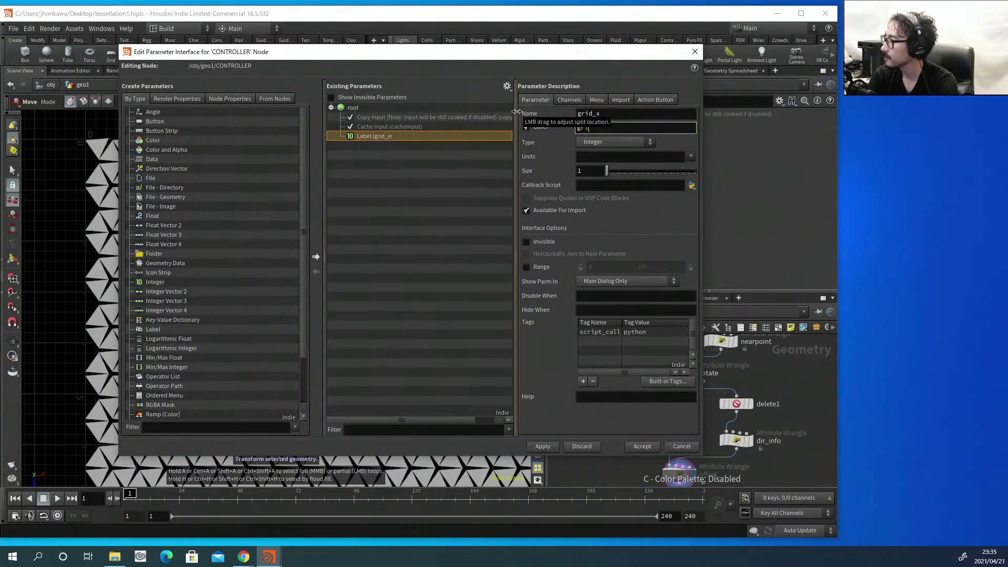
pyautogui.press('Return')
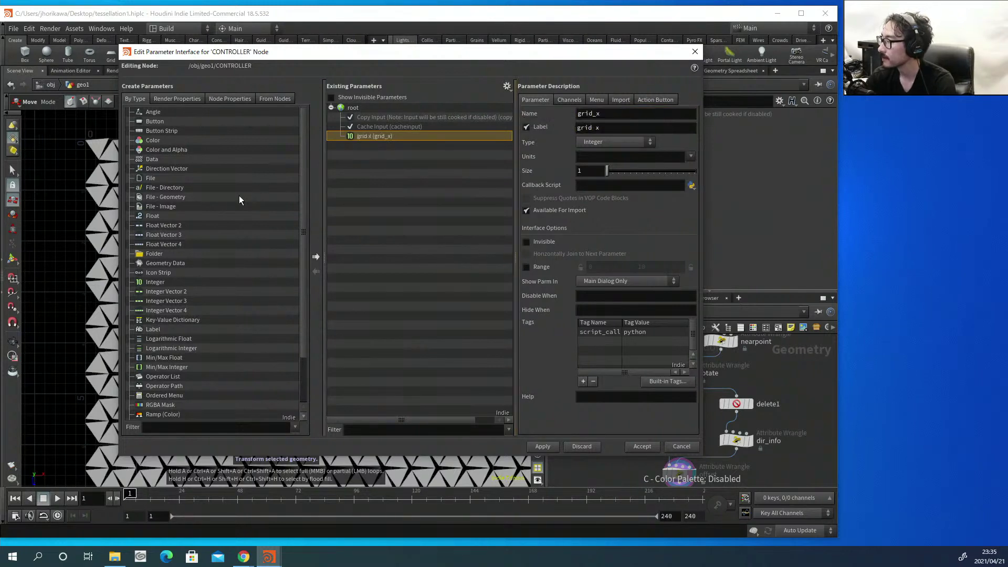
# Add a second integer parameter named grid_y with the label "grid y".
pyautogui.moveTo(151, 279); pyautogui.dragTo(400, 210)
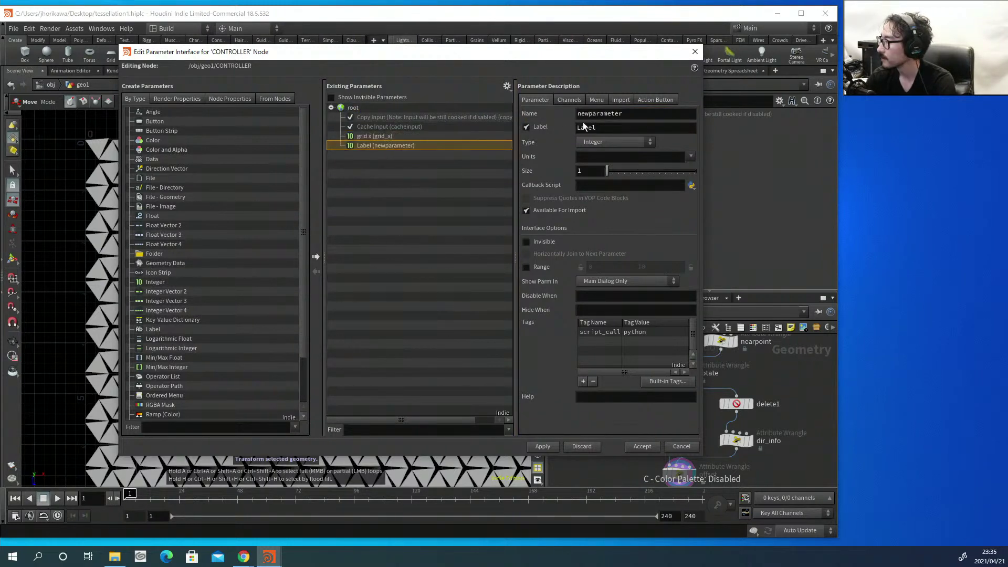
pyautogui.doubleClick(633, 115)
pyautogui.write('gi_')
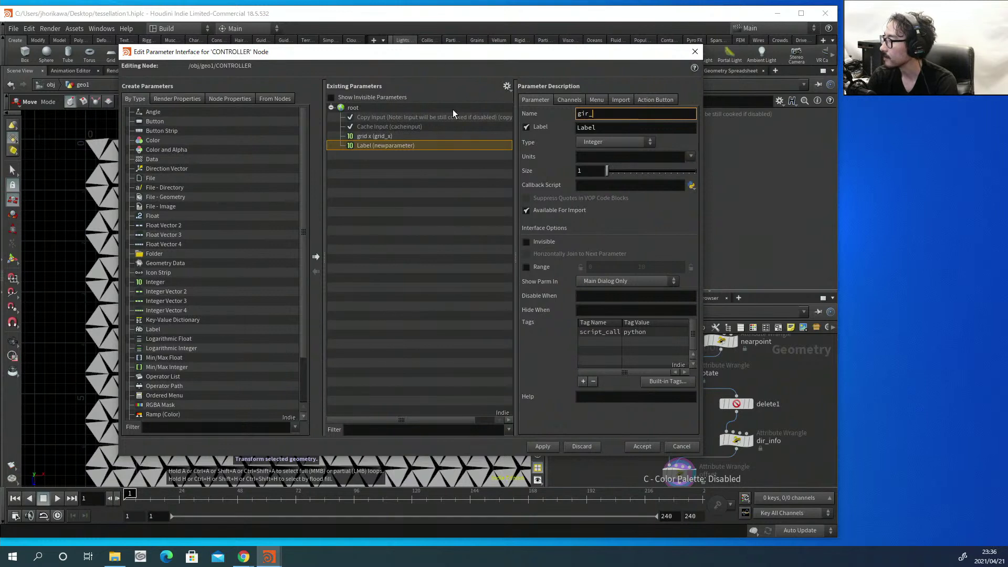
pyautogui.press('BackSpace')
pyautogui.press('BackSpace')
pyautogui.write('r')
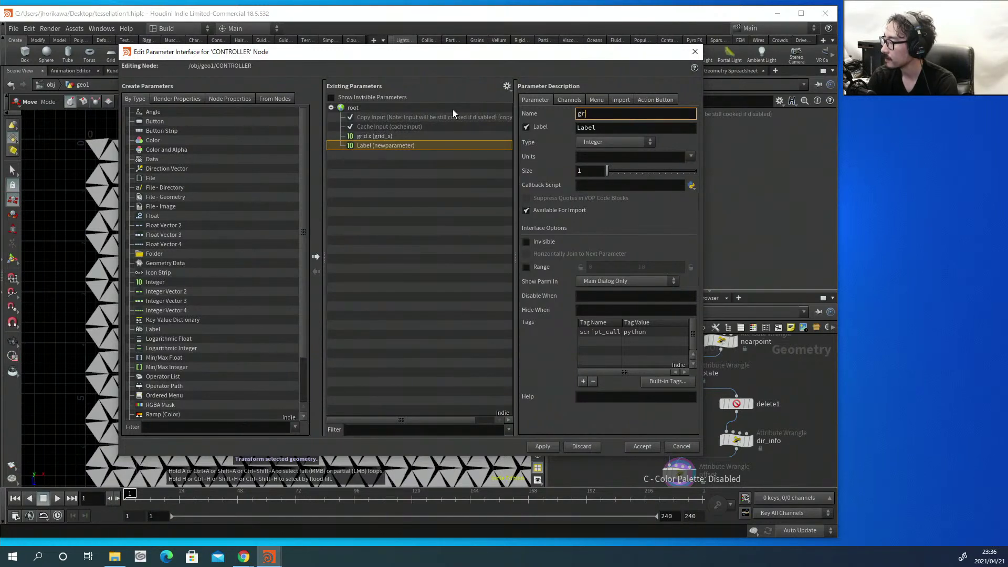
pyautogui.write('id_y')
pyautogui.press('Tab')
pyautogui.write('grid y')
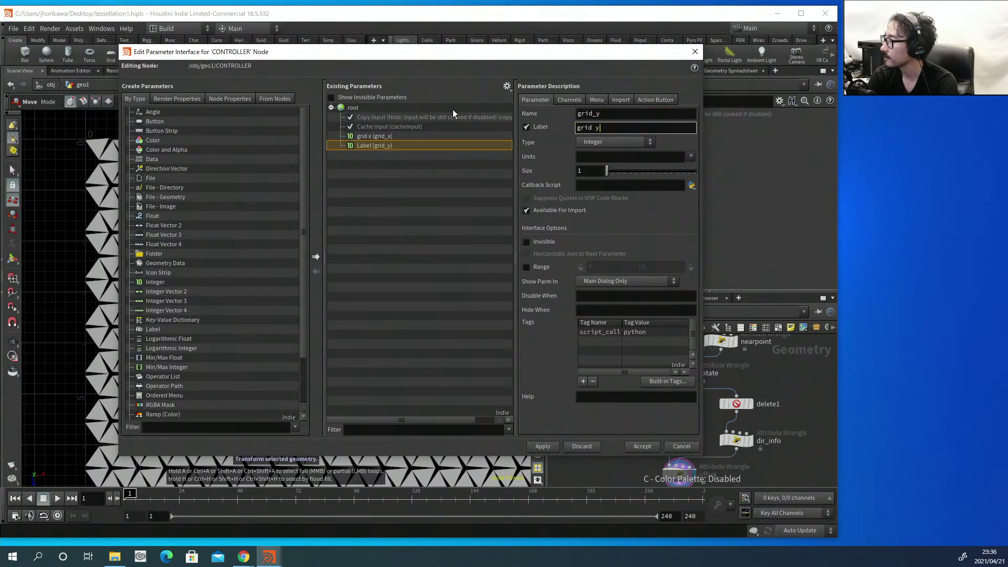
pyautogui.press('Return')
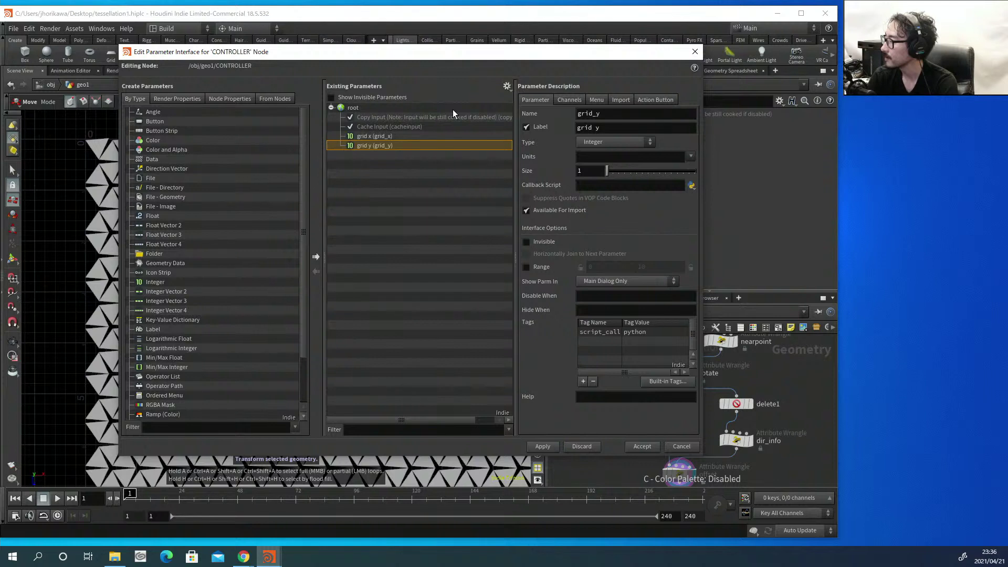
# Enable the value range on both grid_x and grid_y and set it to 0 to 50.
pyautogui.click(526, 267)
pyautogui.click(382, 138)
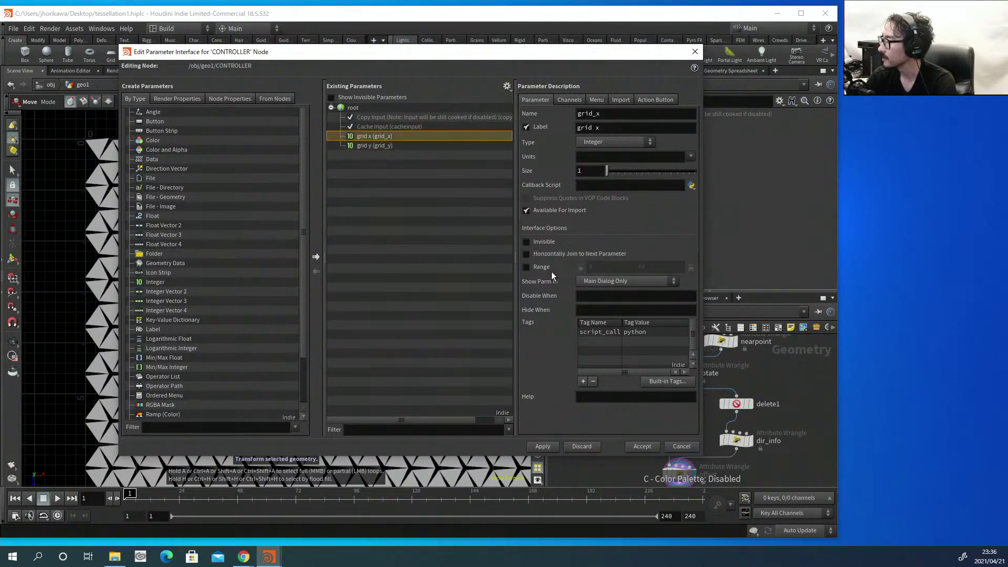
pyautogui.click(525, 268)
pyautogui.keyDown('shift'); pyautogui.click(419, 146); pyautogui.keyUp('shift')
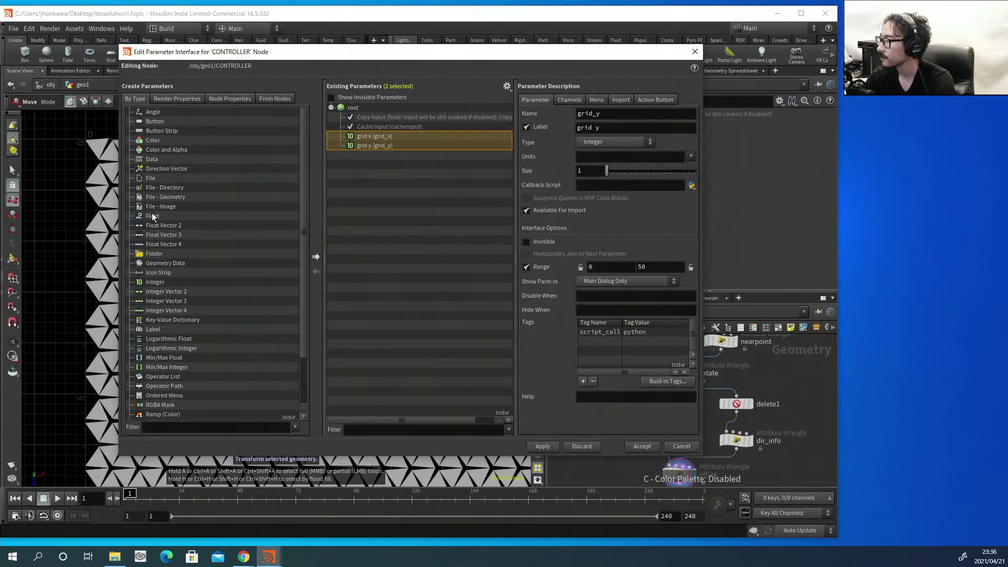
# Add a float parameter named grid_size, labelled "grid size", with a value range of 0 to 1.
pyautogui.moveTo(155, 216); pyautogui.dragTo(423, 207)
pyautogui.doubleClick(628, 117)
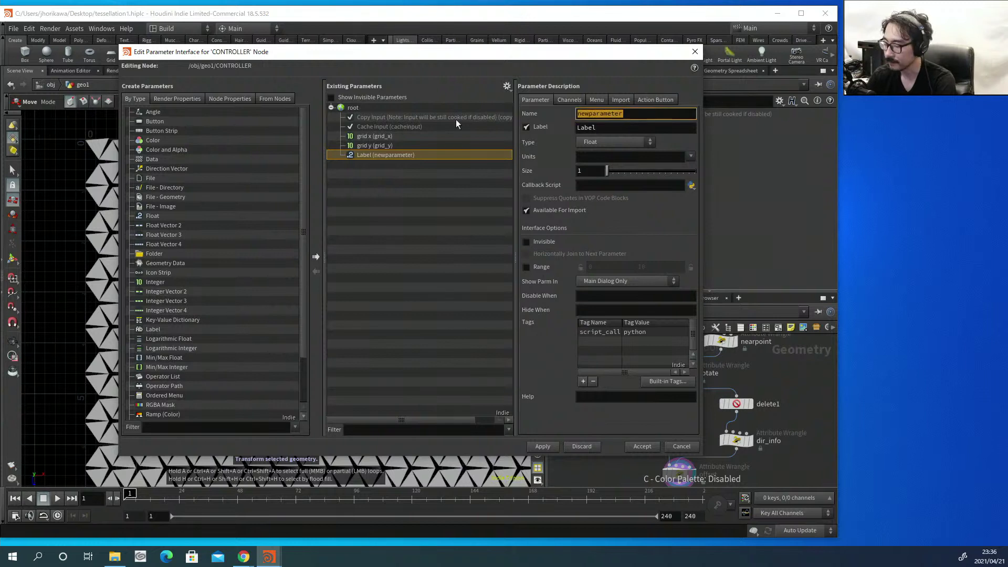
pyautogui.write('grid_size')
pyautogui.press('Tab')
pyautogui.write('grid size')
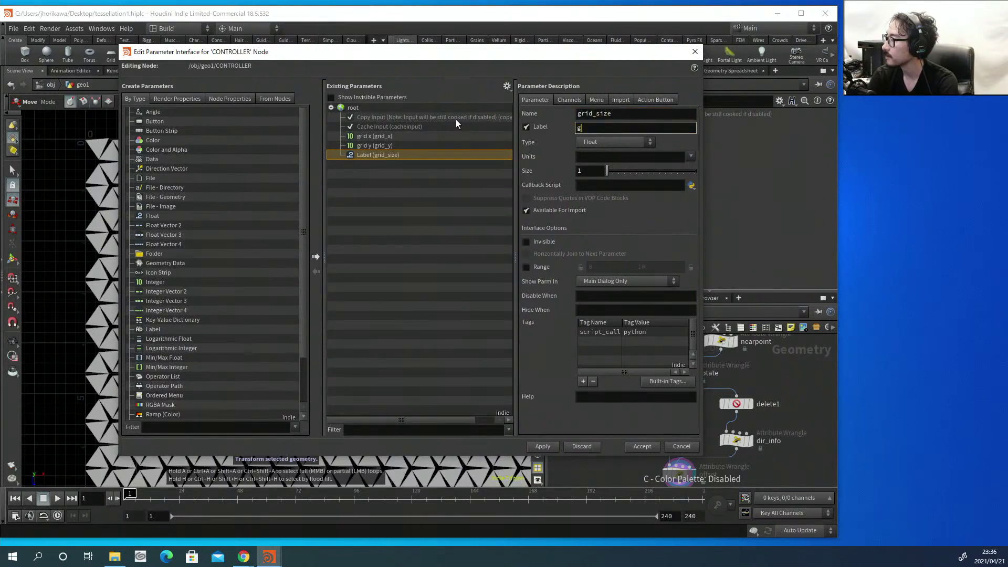
pyautogui.press('Return')
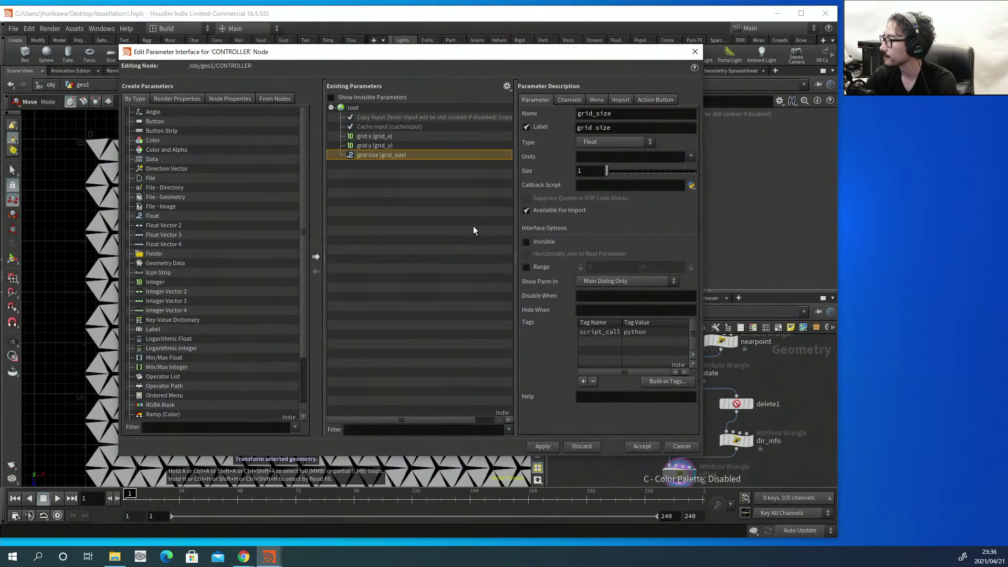
pyautogui.click(526, 268)
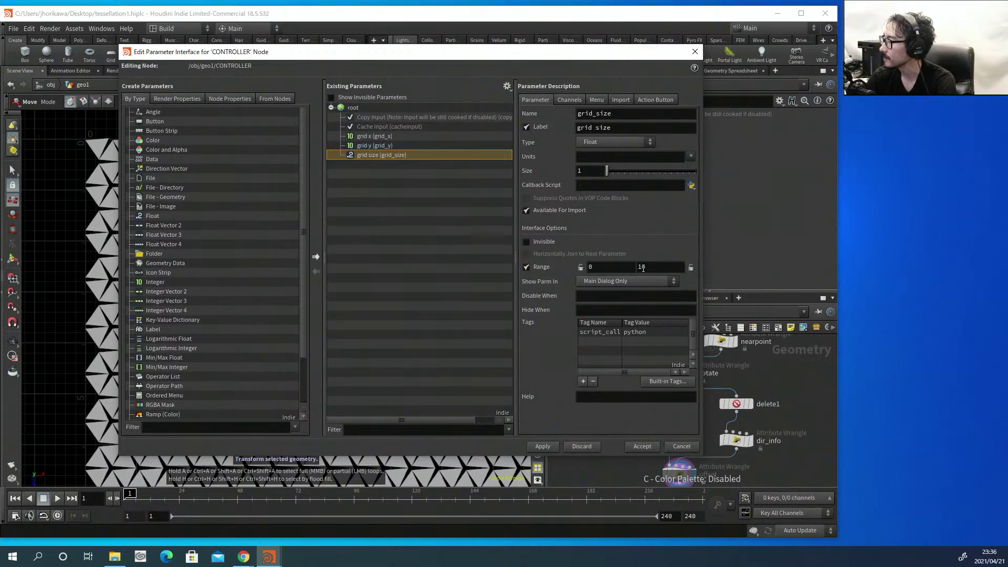
pyautogui.doubleClick(644, 267)
pyautogui.write('1')
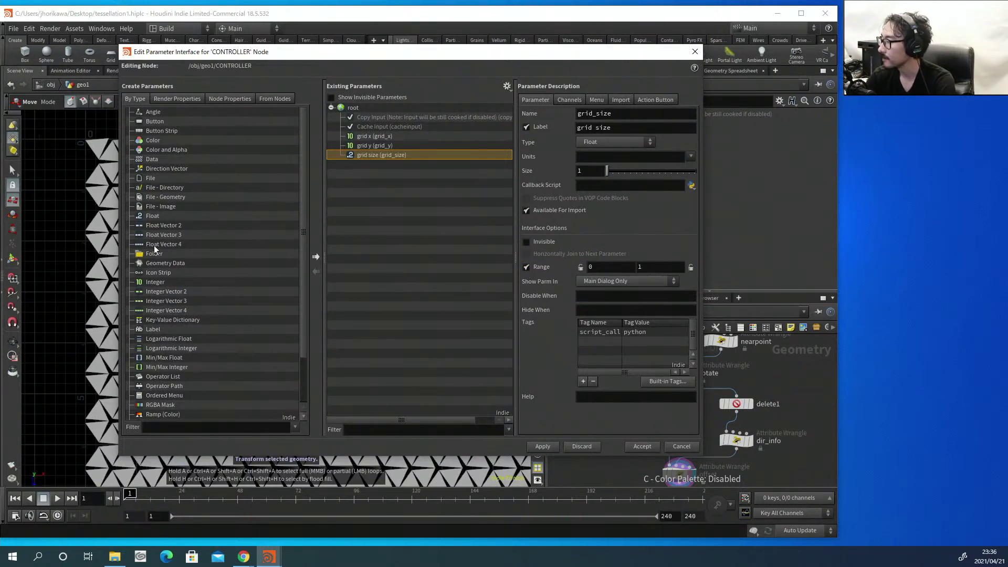
# Add a float parameter named rot_angle with the label "rot angle".
pyautogui.moveTo(152, 218); pyautogui.dragTo(463, 210)
pyautogui.doubleClick(657, 113)
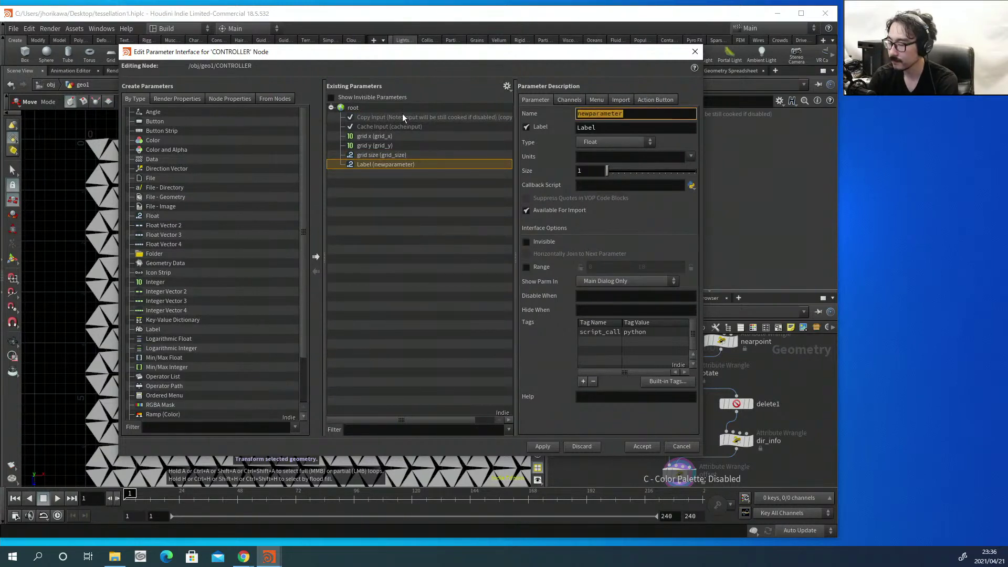
pyautogui.write('rot_angle')
pyautogui.press('Tab')
pyautogui.write('ro')
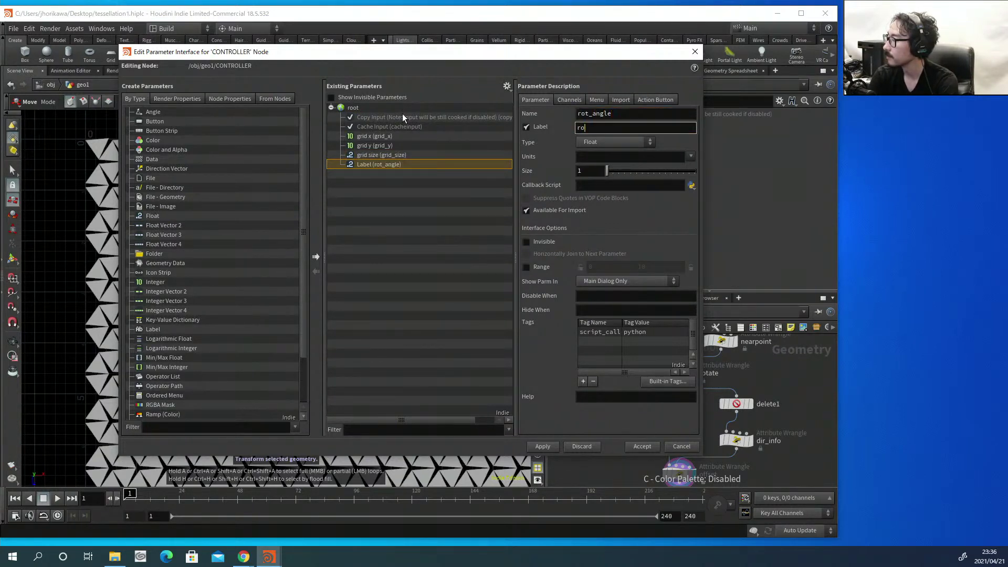
pyautogui.write('t angle]')
pyautogui.press('Return')
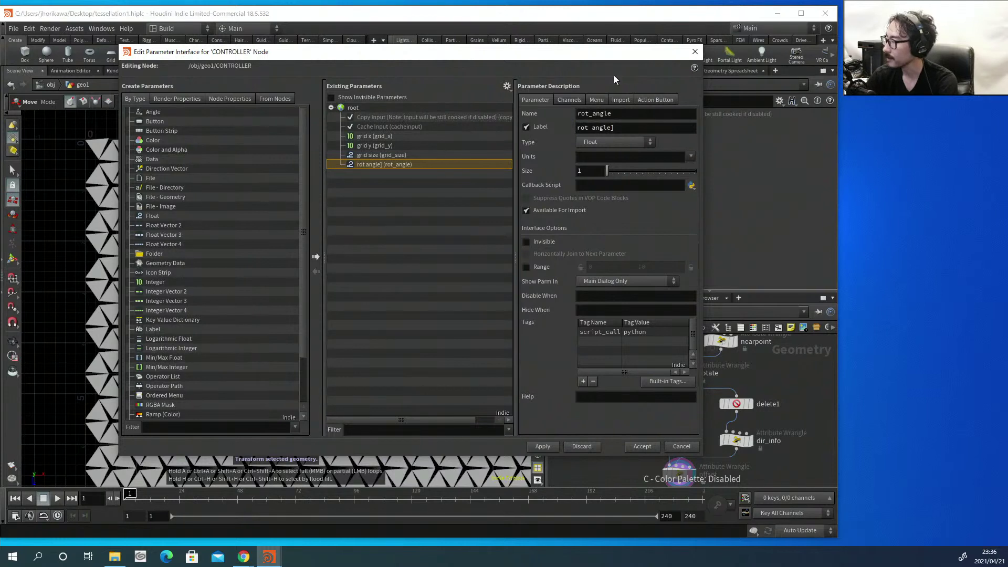
pyautogui.click(628, 132)
pyautogui.press('BackSpace')
pyautogui.press('Return')
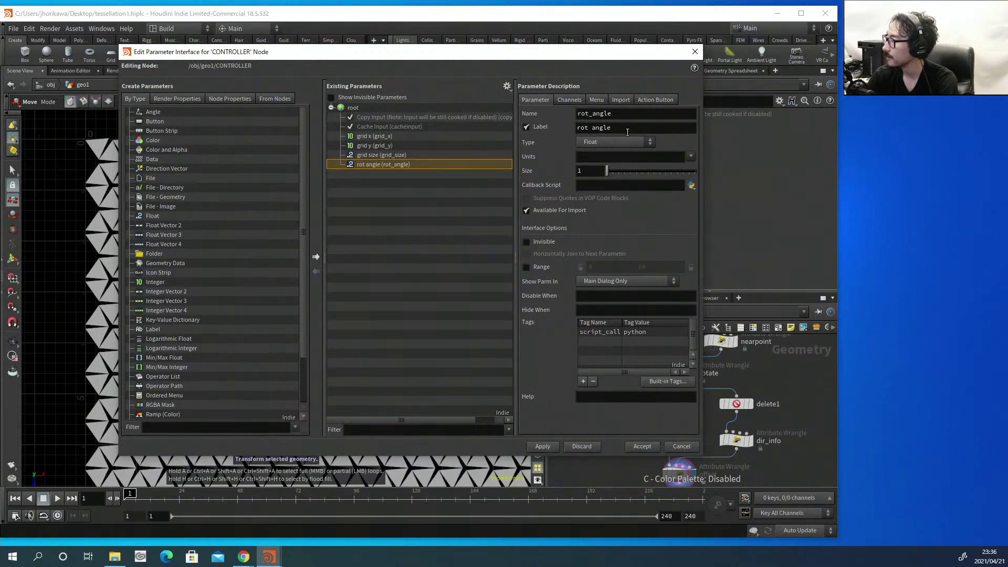
# Give rot_angle a value range of 0 to 120, and accept the CONTROLLER node's edited parameter interface.
pyautogui.click(526, 267)
pyautogui.click(651, 266)
pyautogui.write('12')
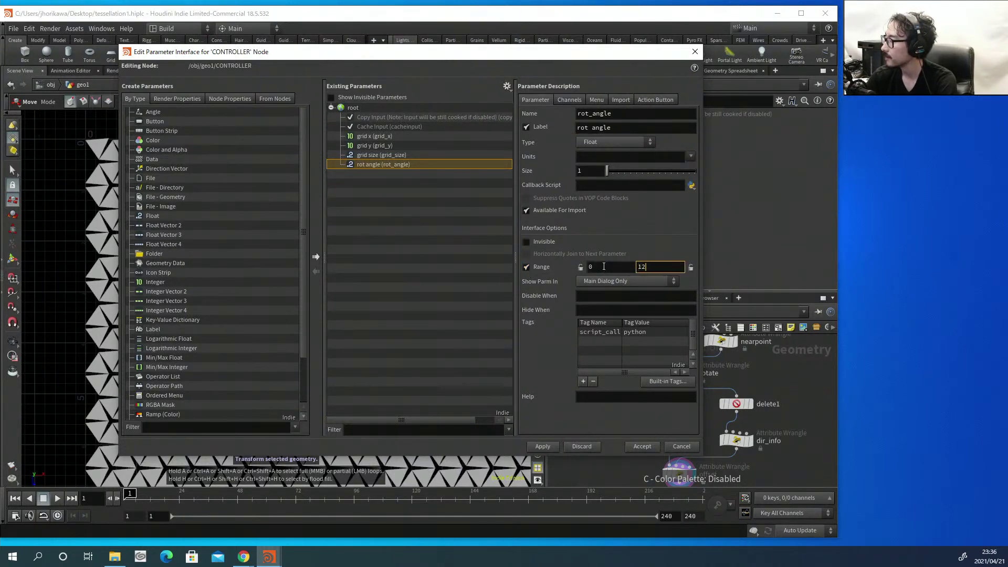
pyautogui.press('Return')
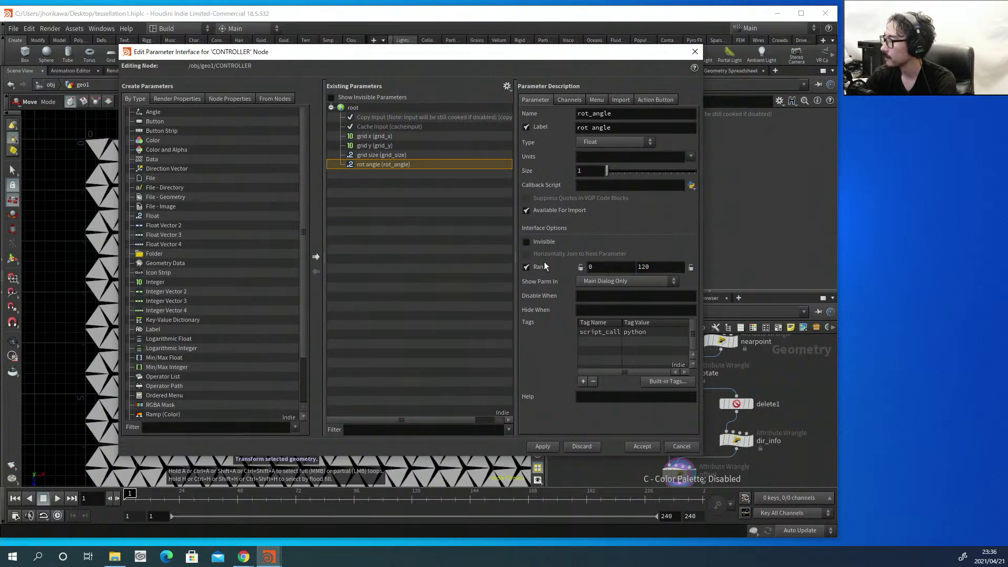
pyautogui.click(542, 447)
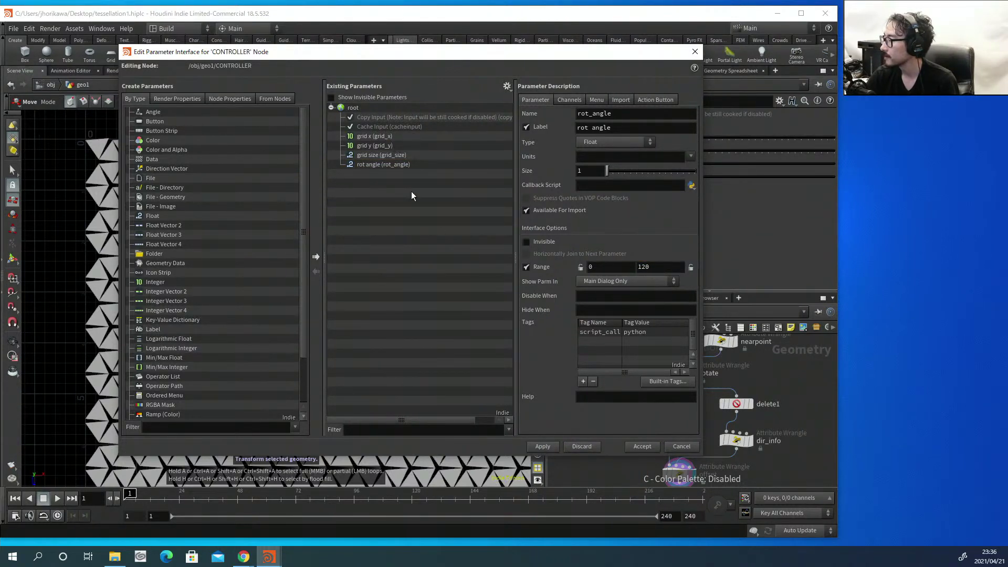
pyautogui.click(636, 446)
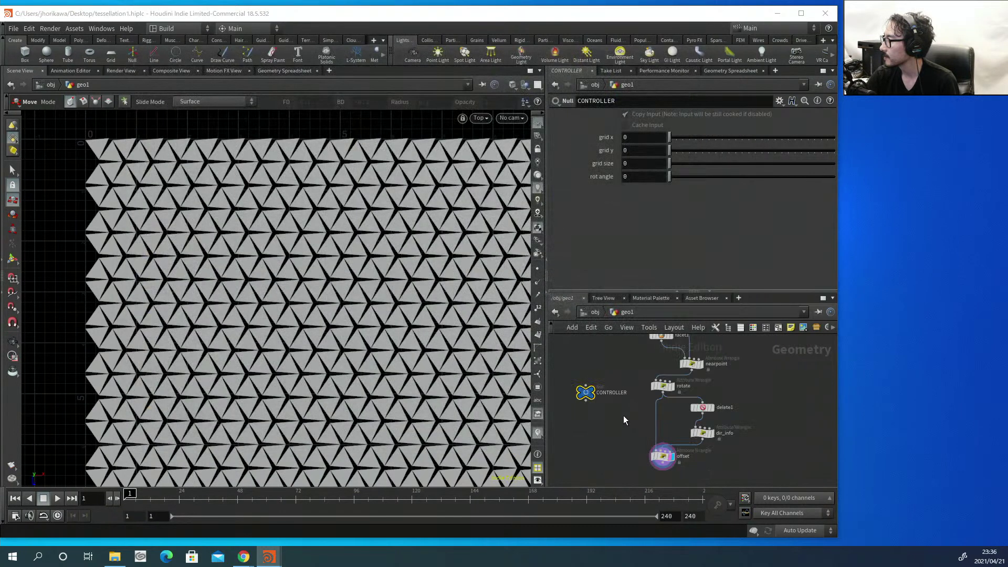
# Set the CONTROLLER values to grid x 14, grid y 16, grid size about 0.287 and rot angle about 34.4.
pyautogui.click(715, 137)
pyautogui.click(722, 150)
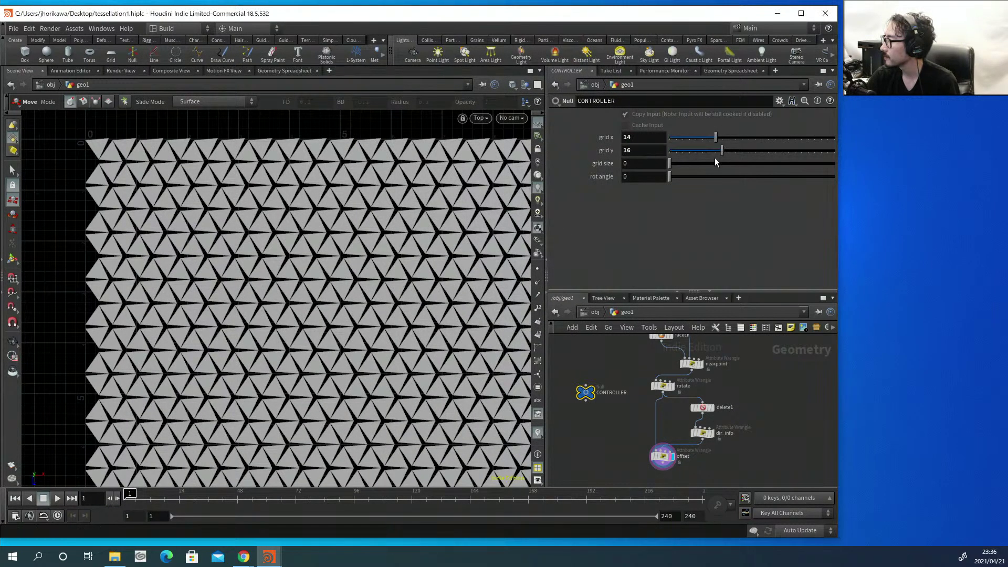
pyautogui.click(716, 163)
pyautogui.click(717, 176)
# Copy the CONTROLLER's grid x parameter and paste it as a relative reference into Numx of the triangle_grid wrangle.
pyautogui.rightClick(649, 138)
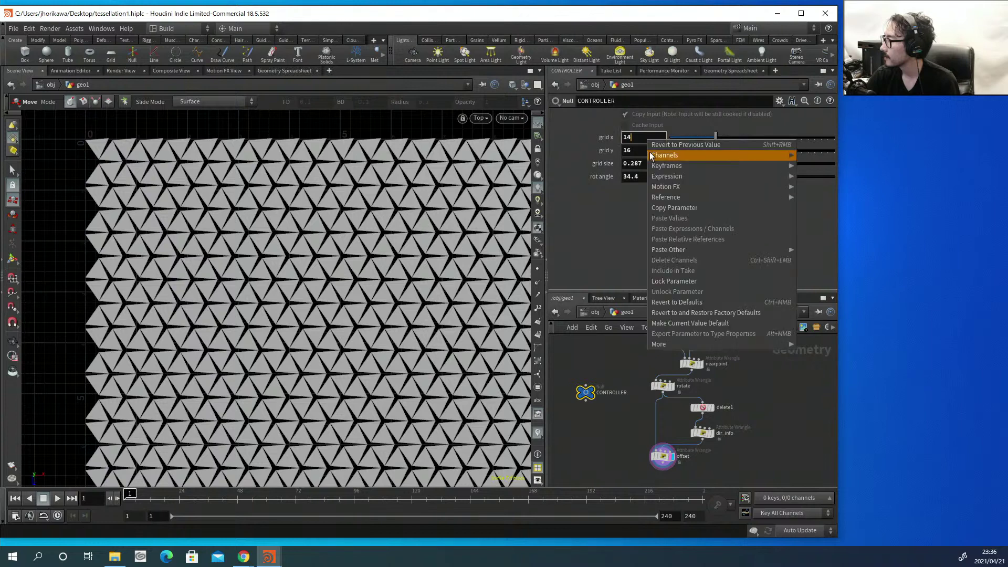
pyautogui.click(652, 210)
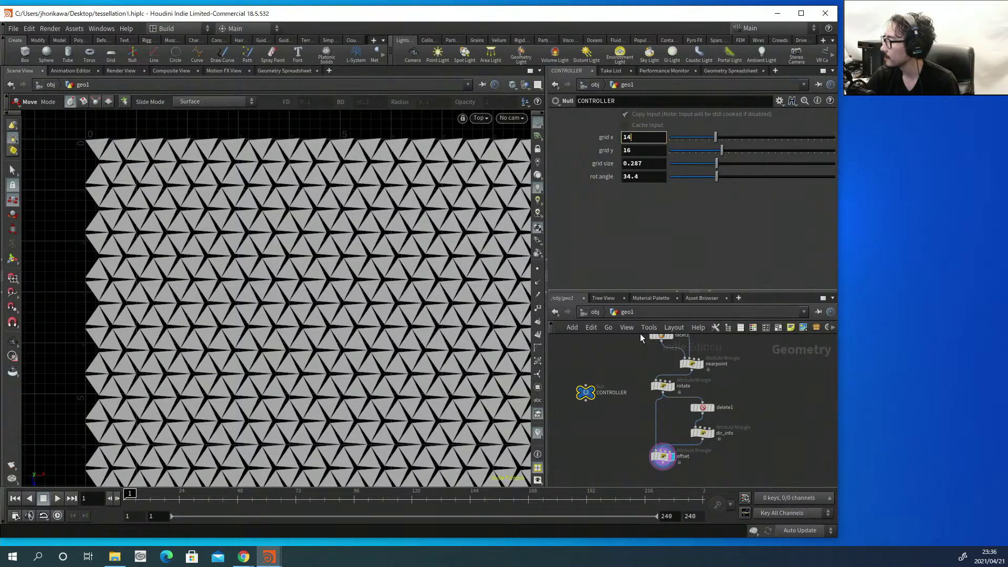
pyautogui.scroll(5, 646, 368)
pyautogui.click(652, 395)
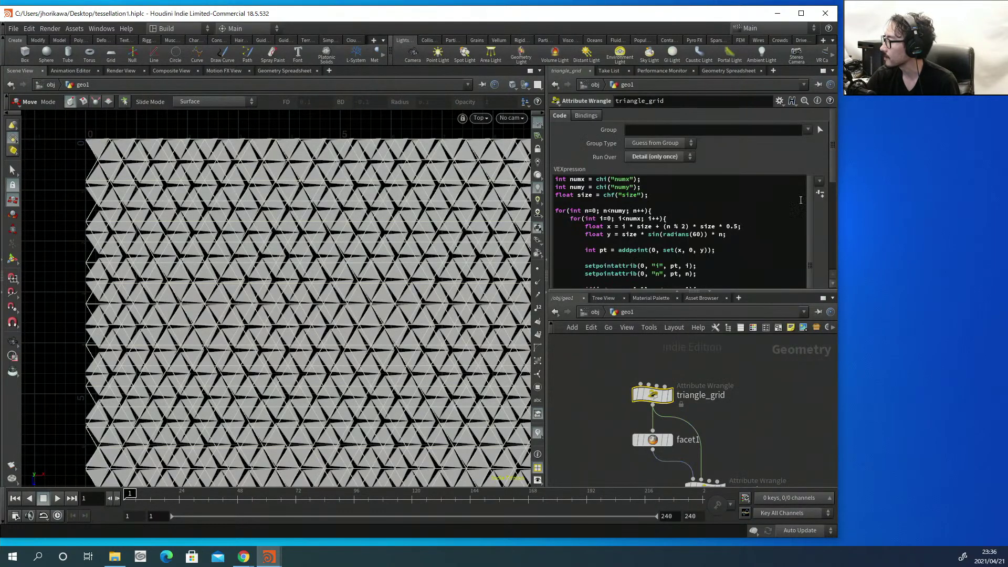
pyautogui.scroll(-8, 827, 187)
pyautogui.scroll(-1, 827, 187)
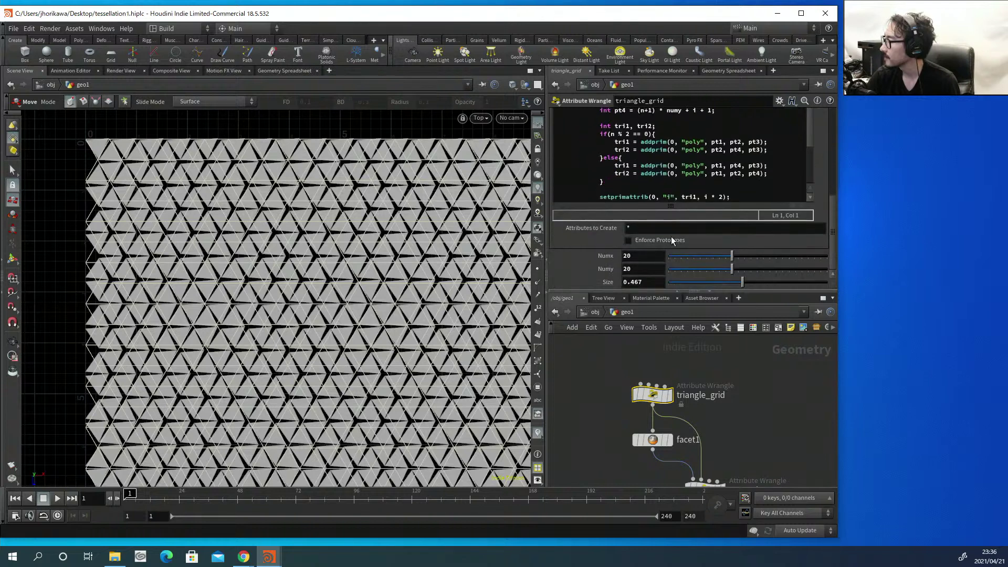
pyautogui.click(643, 256)
pyautogui.rightClick(644, 256)
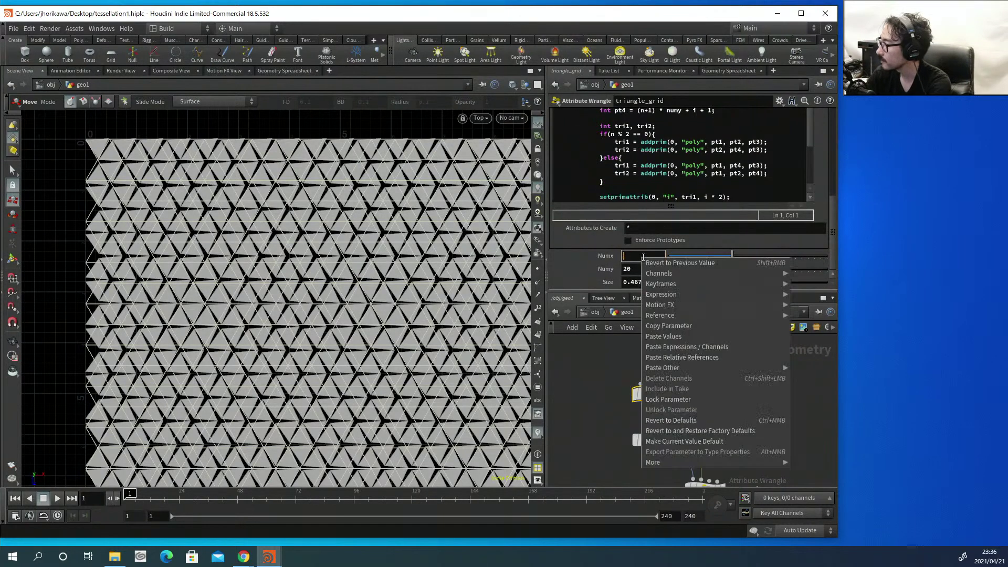
pyautogui.click(688, 355)
pyautogui.press('Return')
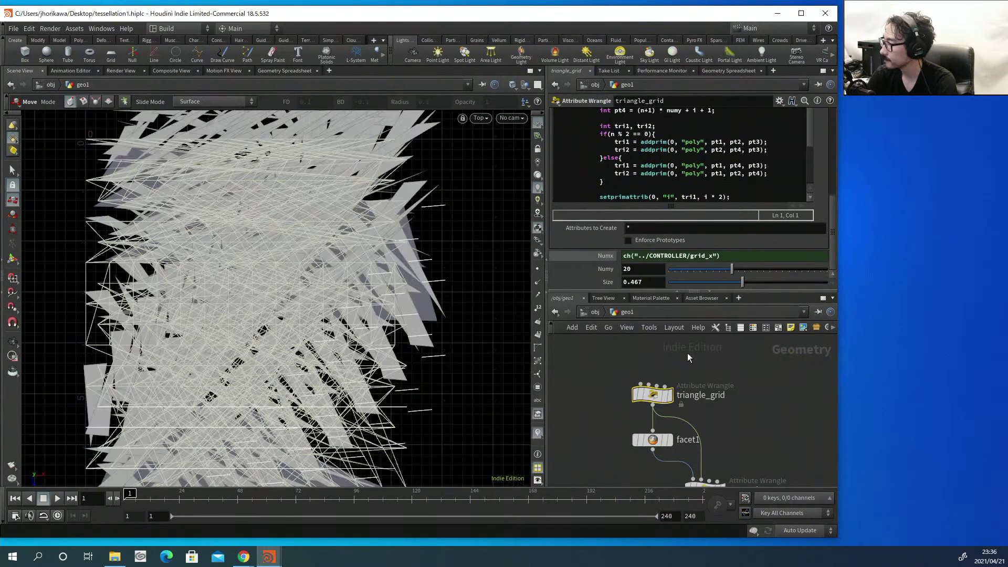
# Link triangle_grid's Numy to the CONTROLLER by relative reference, editing the expression to ch("../CONTROLLER/grid_y").
pyautogui.click(645, 270)
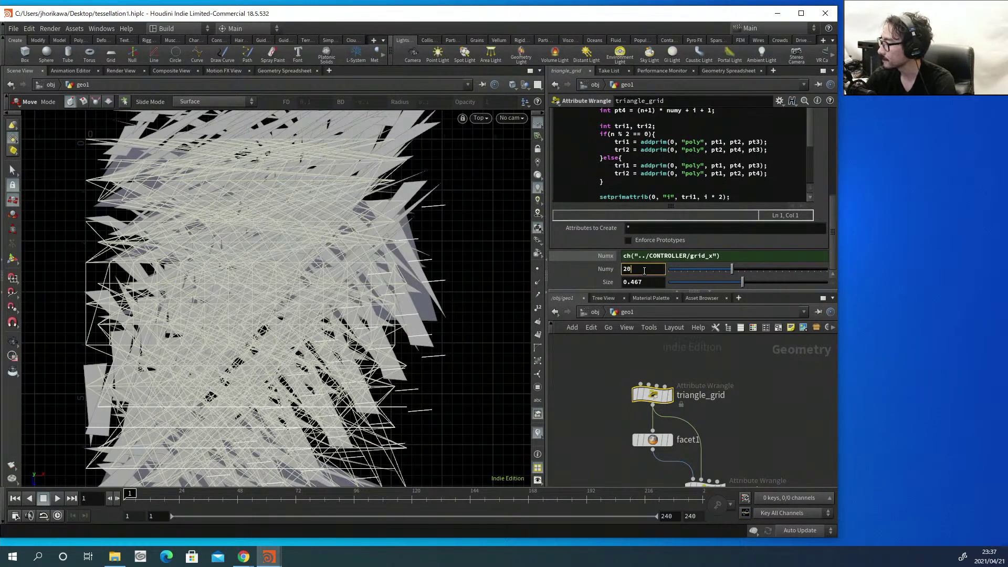
pyautogui.rightClick(645, 270)
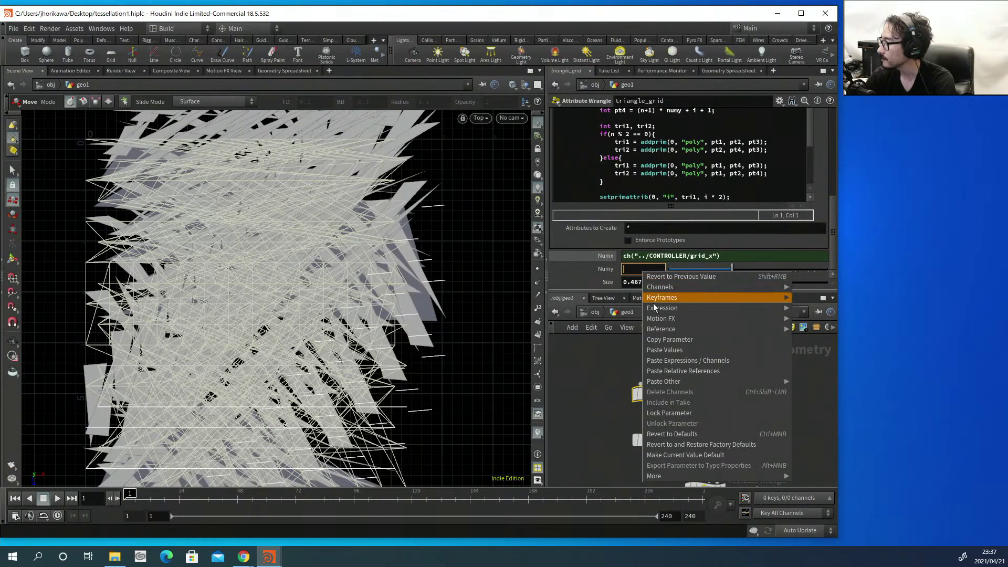
pyautogui.click(669, 371)
pyautogui.press('Return')
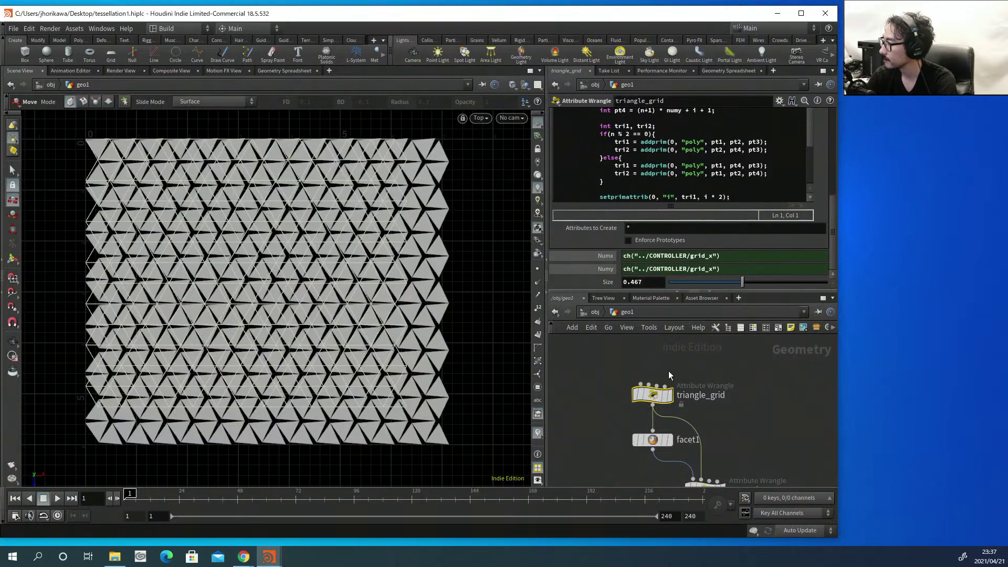
pyautogui.click(715, 269)
pyautogui.press('BackSpace')
pyautogui.write('y')
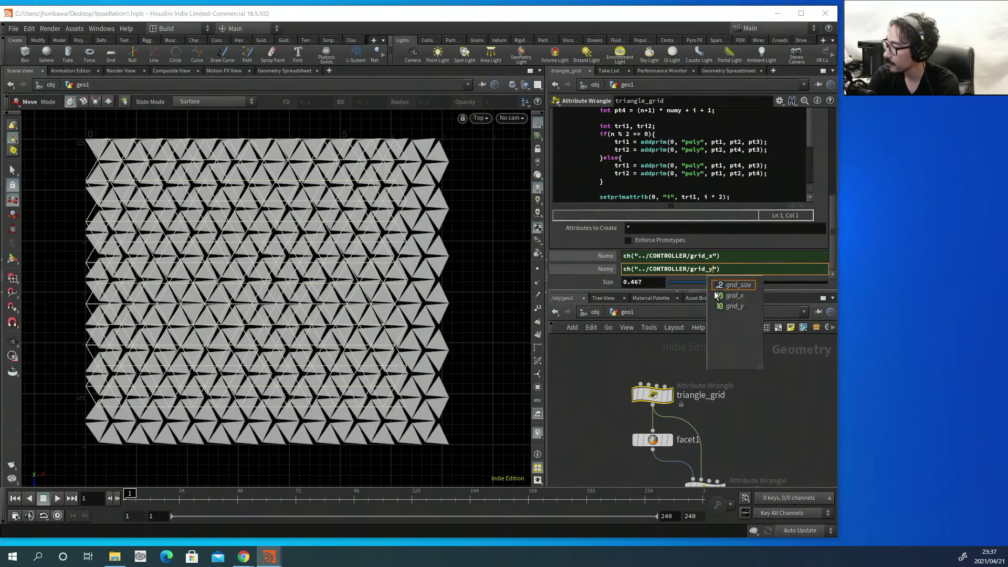
pyautogui.press('Return')
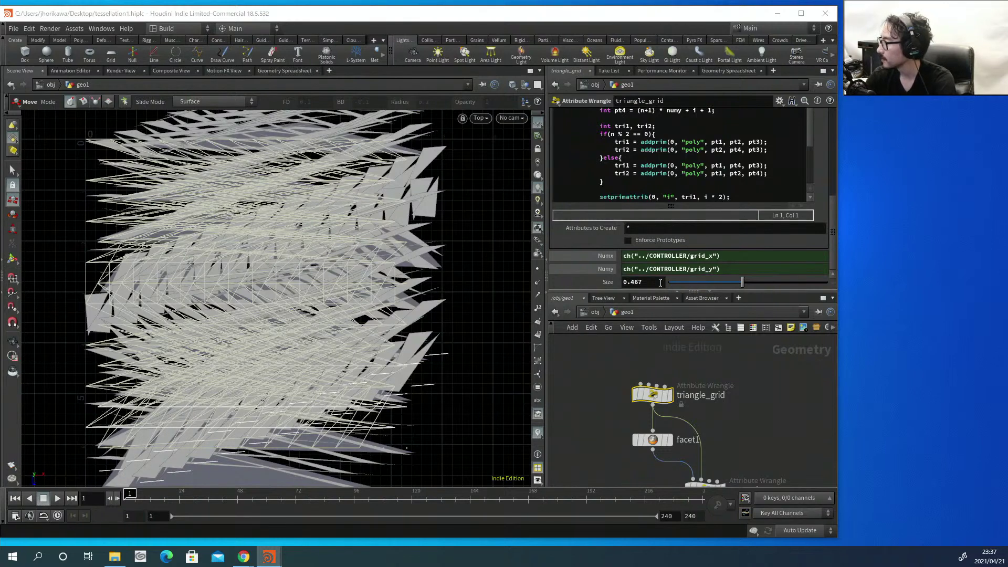
pyautogui.scroll(-1, 613, 341)
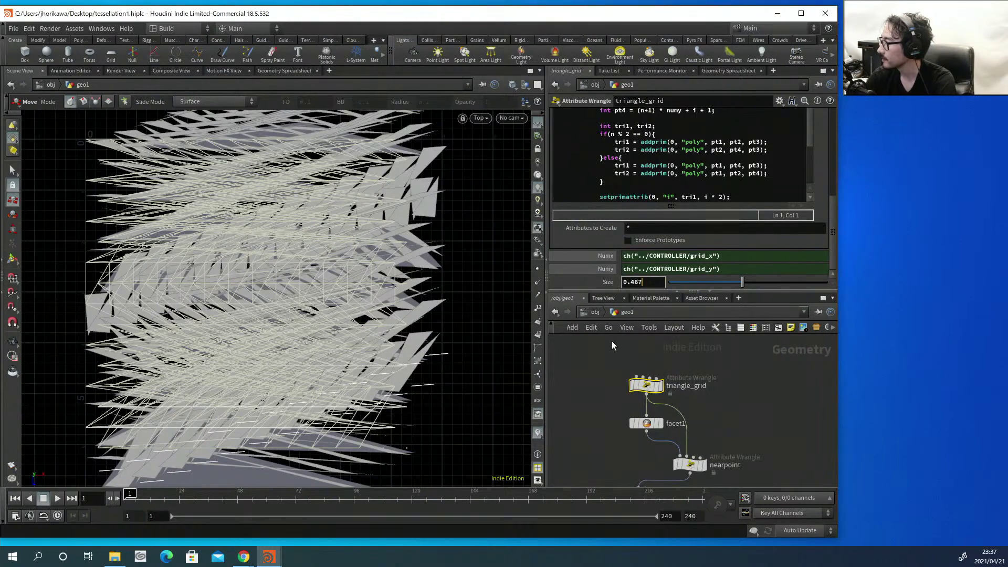
# Copy the CONTROLLER's grid size parameter.
pyautogui.moveTo(599, 400); pyautogui.dragTo(634, 346, button='middle')
pyautogui.scroll(1, 625, 415)
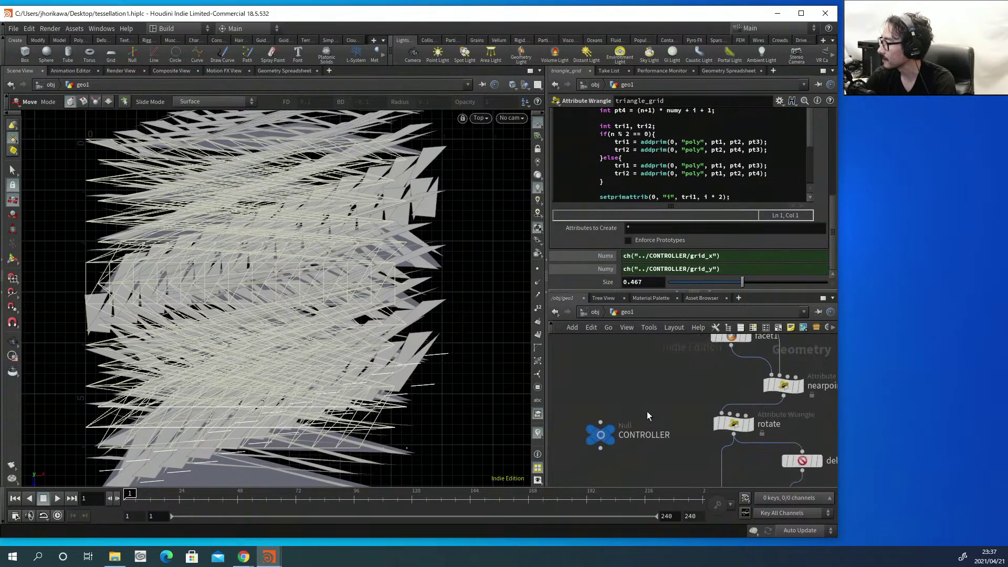
pyautogui.click(596, 434)
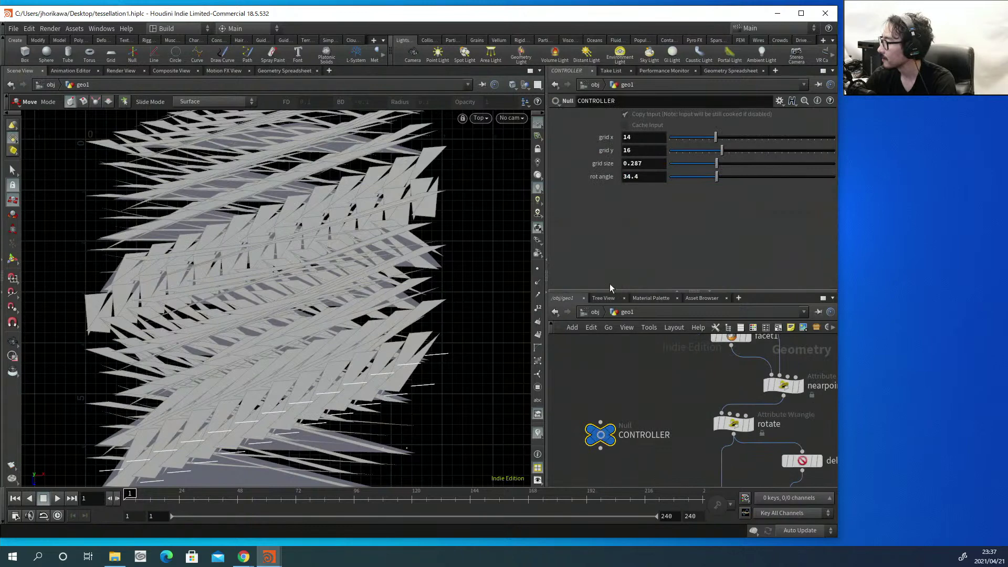
pyautogui.click(649, 167)
pyautogui.rightClick(648, 167)
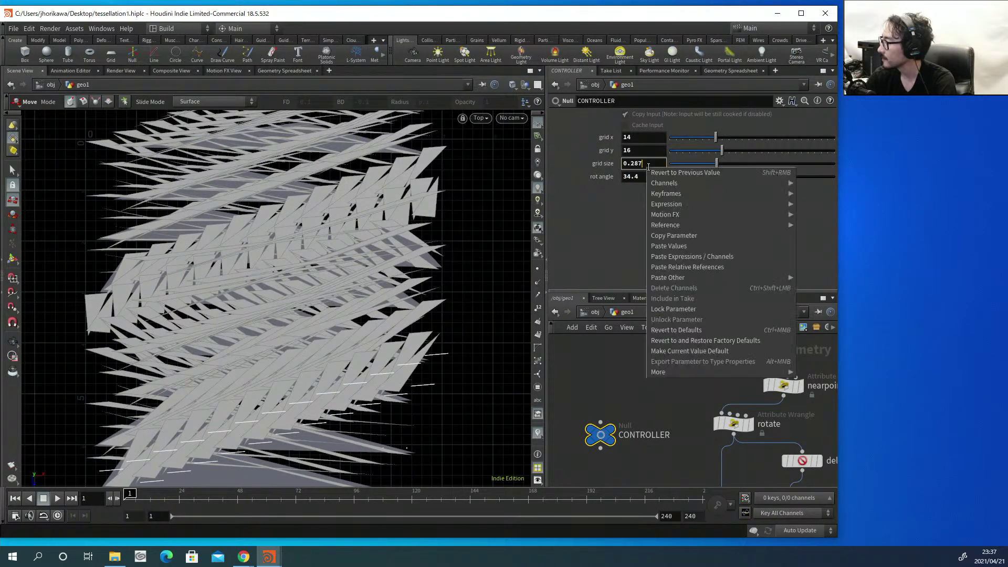
pyautogui.click(670, 237)
# Paste the copied parameter as a relative reference into Size of the triangle_grid wrangle.
pyautogui.moveTo(652, 368); pyautogui.dragTo(667, 476, button='middle')
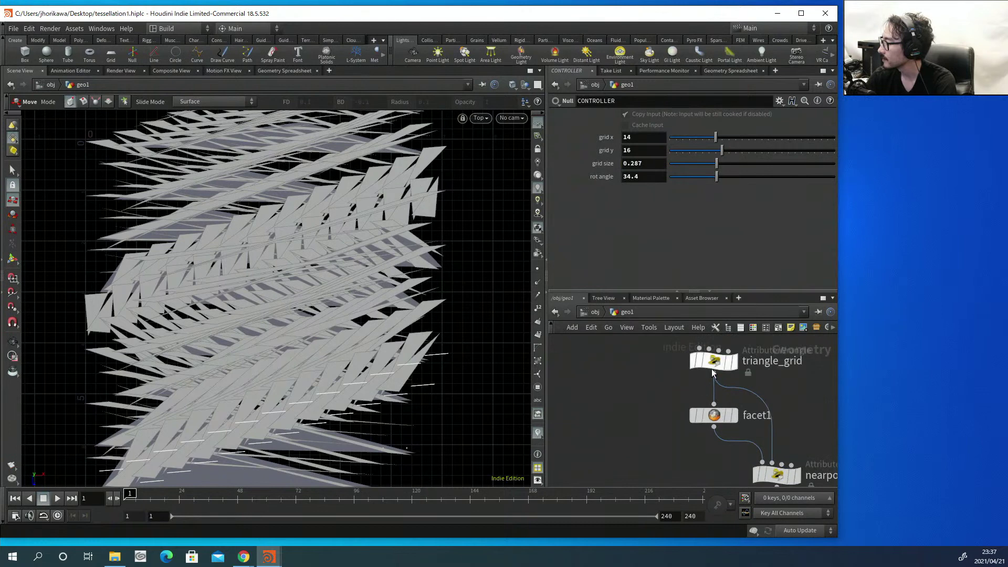
pyautogui.click(715, 361)
pyautogui.click(654, 282)
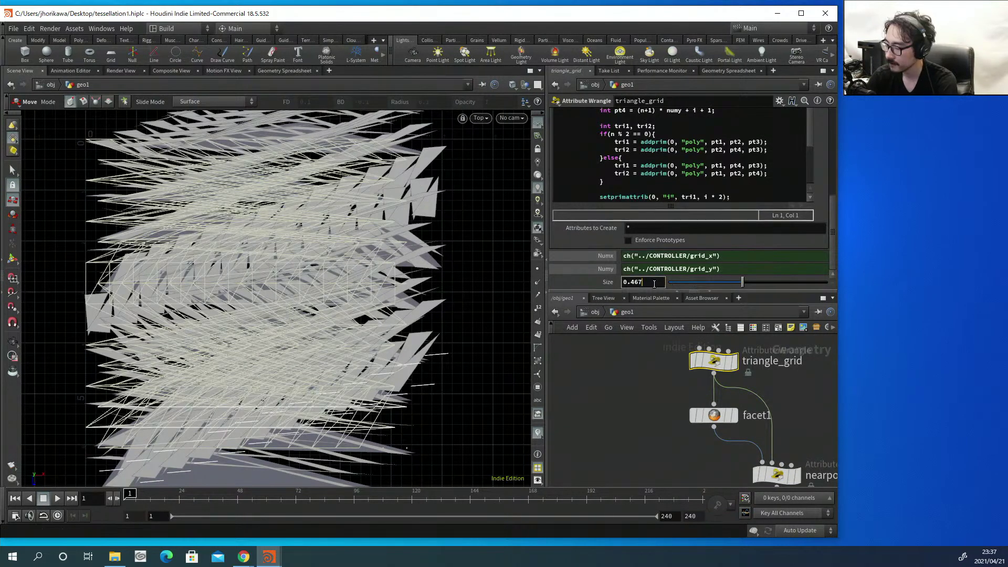
pyautogui.press('BackSpace')
pyautogui.press('BackSpace')
pyautogui.rightClick(654, 284)
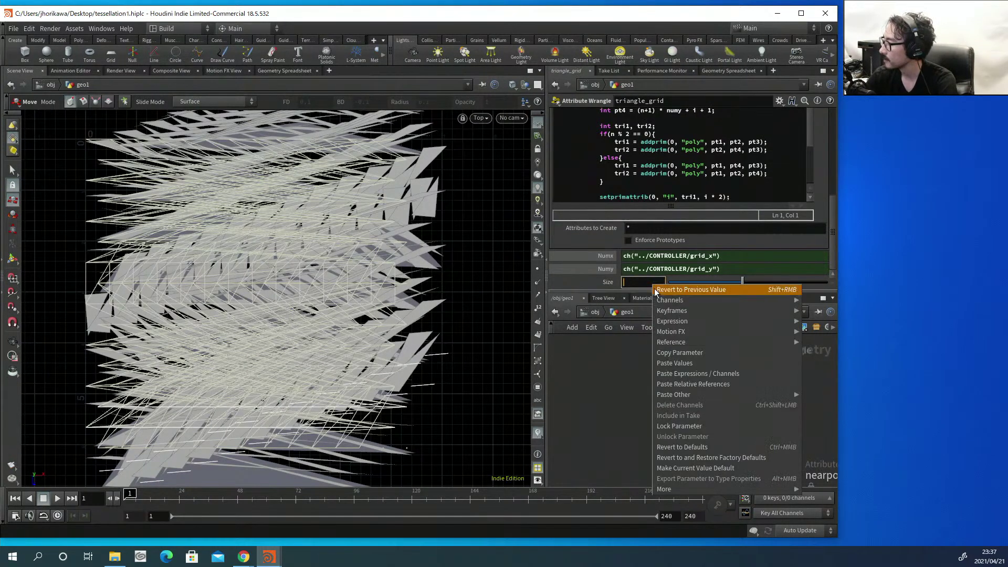
pyautogui.click(689, 383)
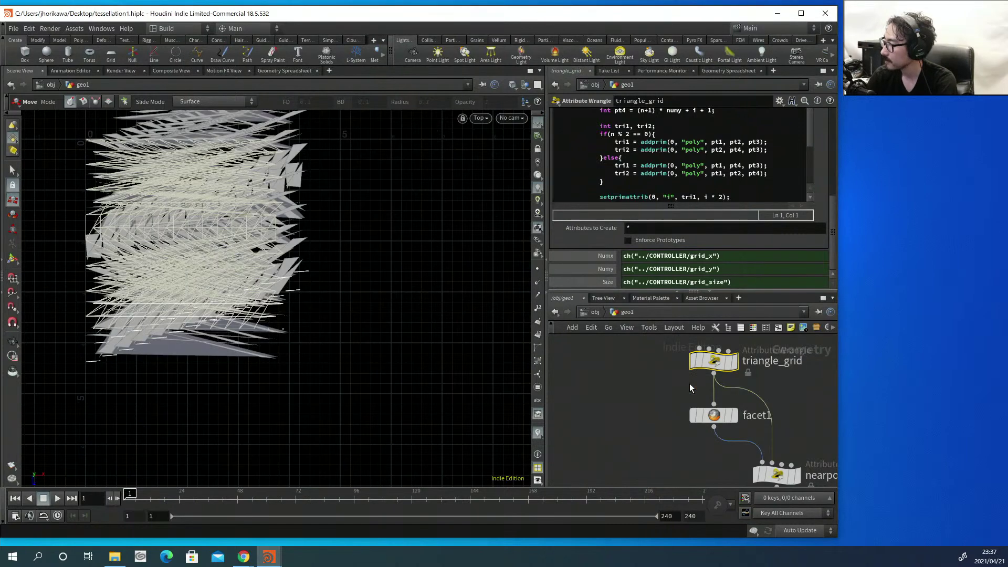
# Set the CONTROLLER's grid x to 15 and grid y to 17.
pyautogui.scroll(-3, 595, 433)
pyautogui.scroll(2, 568, 436)
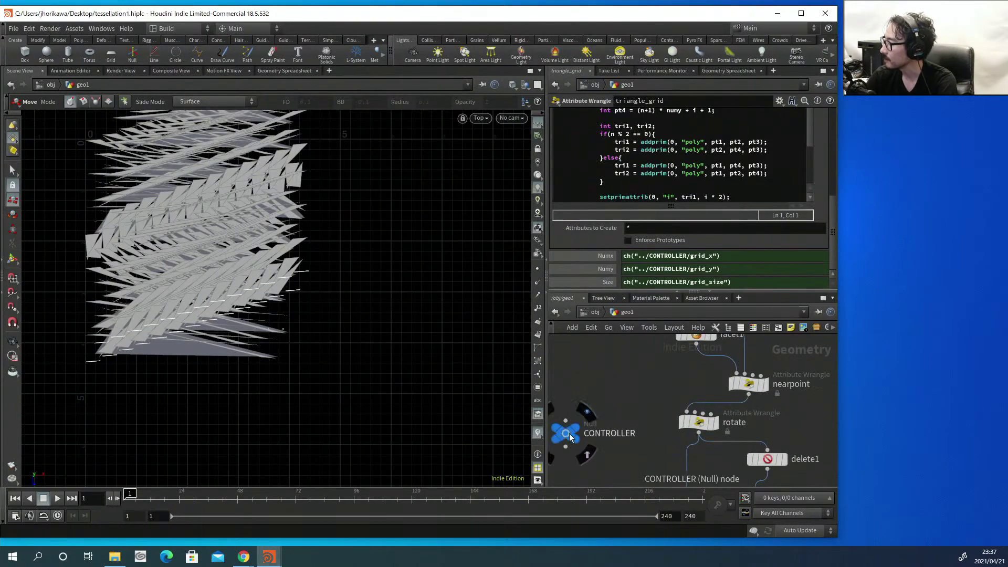
pyautogui.click(564, 437)
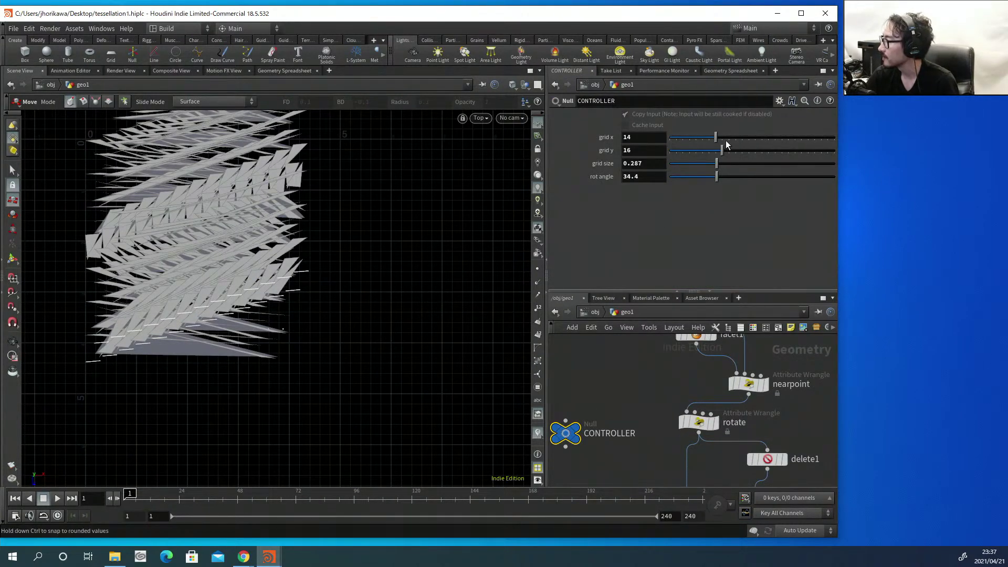
pyautogui.moveTo(719, 137)
pyautogui.mouseDown()
pyautogui.moveTo(728, 150)
pyautogui.moveTo(714, 154)
pyautogui.moveTo(734, 156)
pyautogui.moveTo(715, 152)
pyautogui.moveTo(733, 156)
pyautogui.moveTo(716, 155)
pyautogui.moveTo(726, 153)
pyautogui.mouseUp()
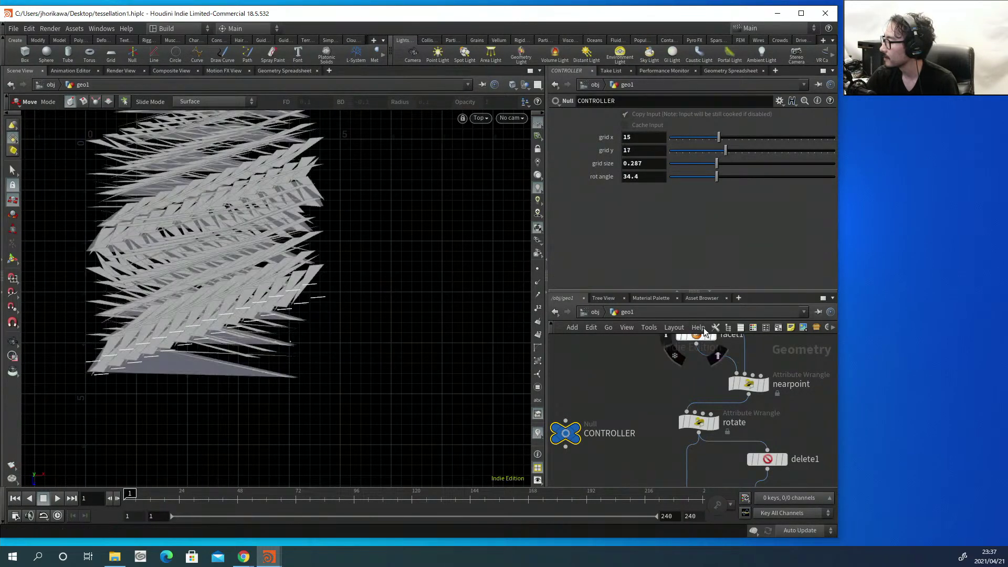
# Inspect the nearpoint and triangle_grid wrangles, reading the triangle_grid code that builds the points and triangles.
pyautogui.moveTo(728, 289); pyautogui.dragTo(698, 236)
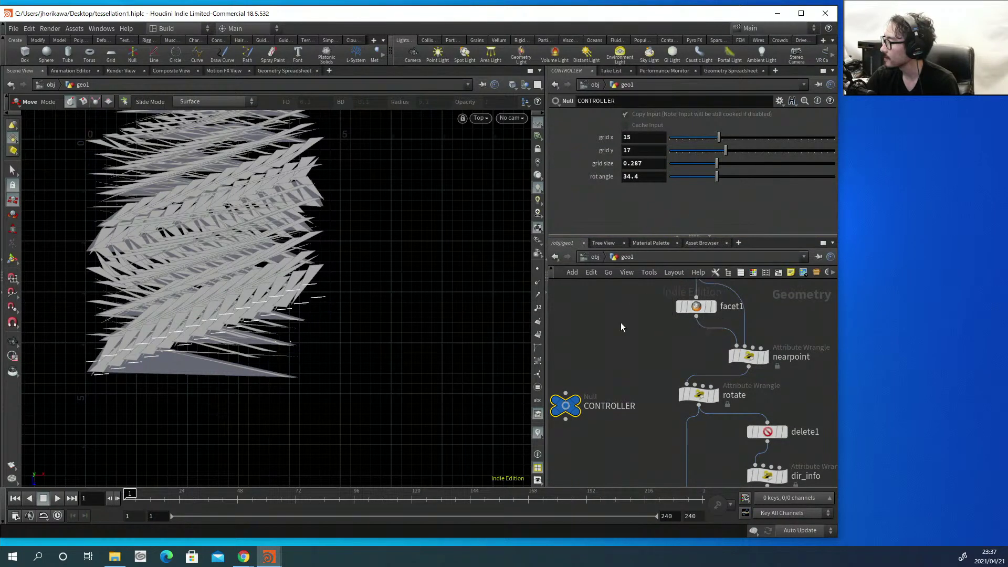
pyautogui.moveTo(621, 323); pyautogui.dragTo(631, 396, button='middle')
pyautogui.scroll(2, 709, 439)
pyautogui.click(709, 439)
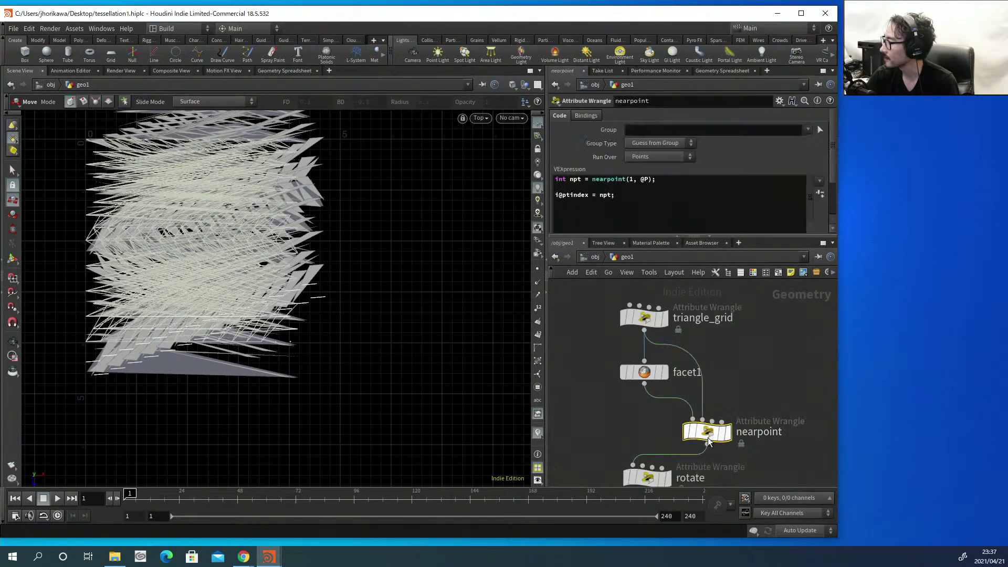
pyautogui.click(644, 317)
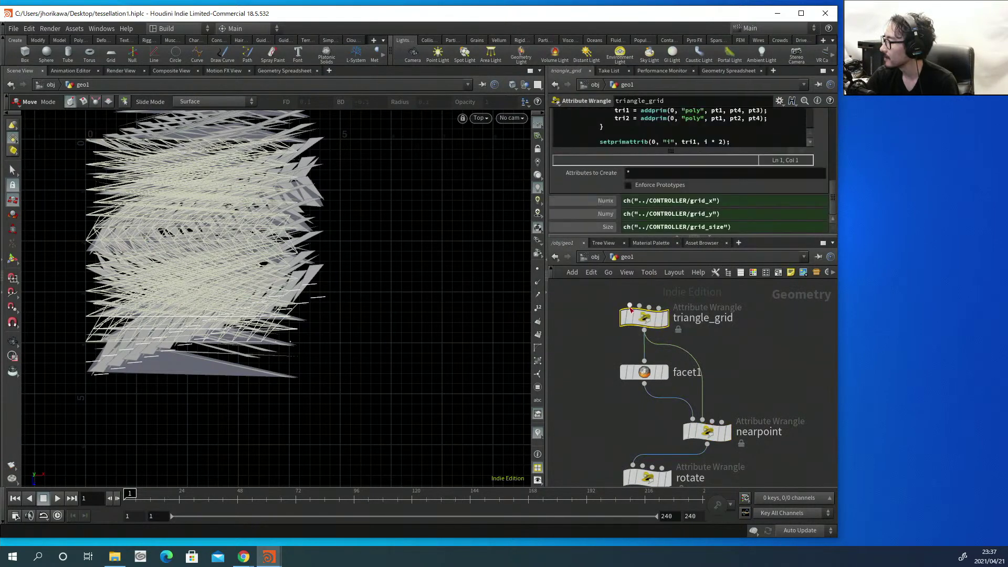
pyautogui.moveTo(635, 235); pyautogui.dragTo(634, 379)
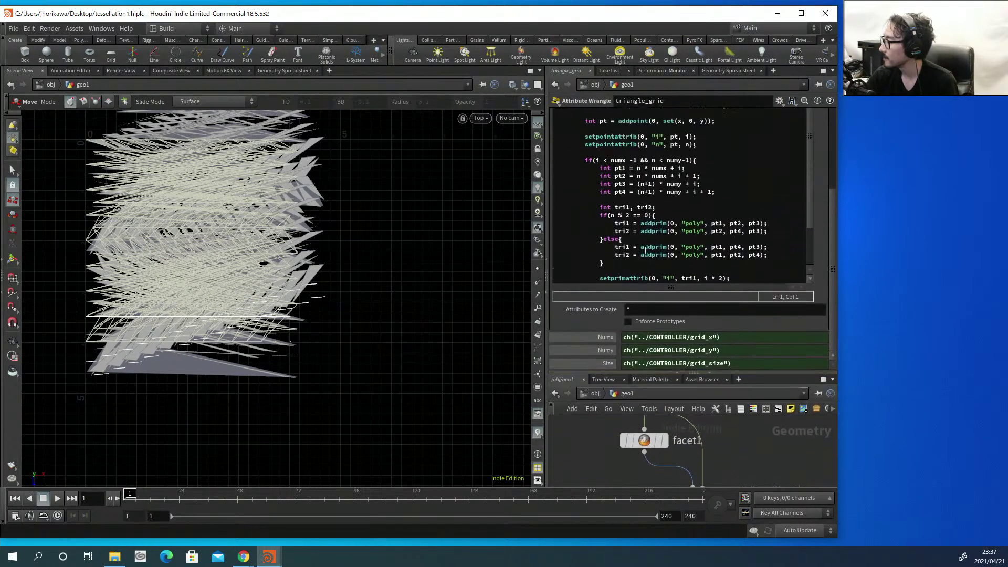
pyautogui.scroll(5, 646, 227)
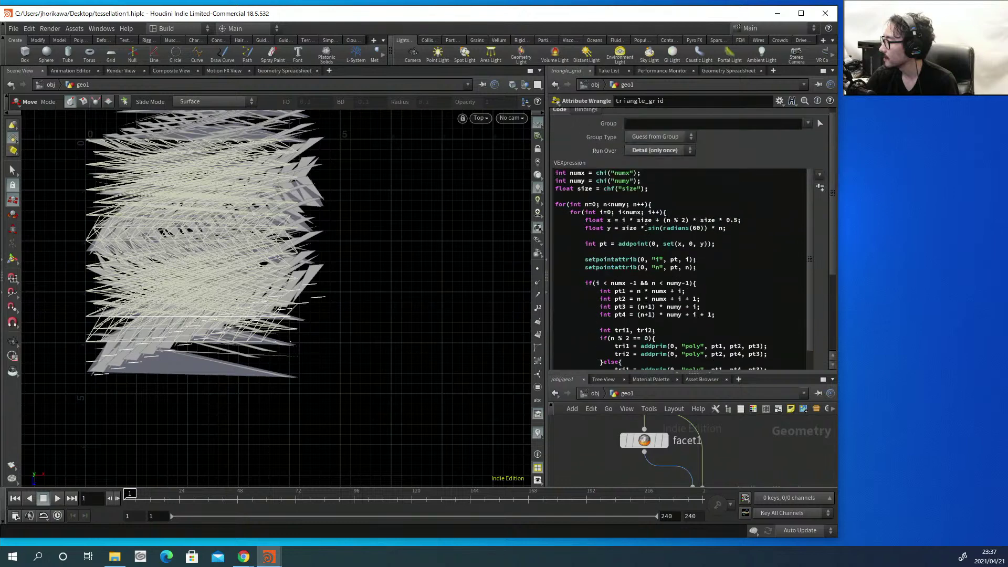
pyautogui.scroll(-2, 646, 226)
pyautogui.scroll(-1, 724, 438)
# Display triangle_grid and replace numy with numx in the pt3 and pt4 index formulas of its code.
pyautogui.moveTo(725, 438); pyautogui.dragTo(683, 450, button='middle')
pyautogui.click(664, 435)
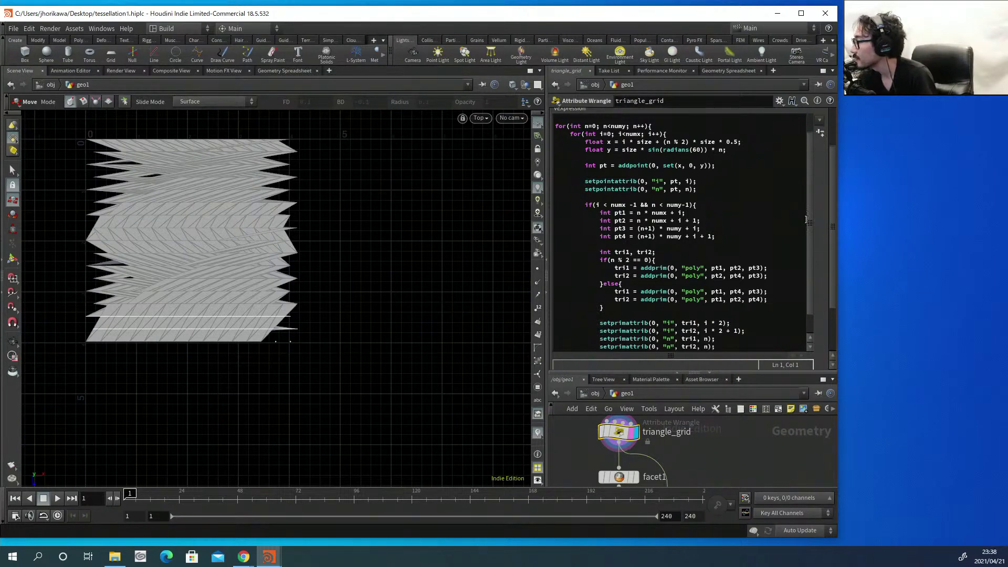
pyautogui.scroll(4, 807, 219)
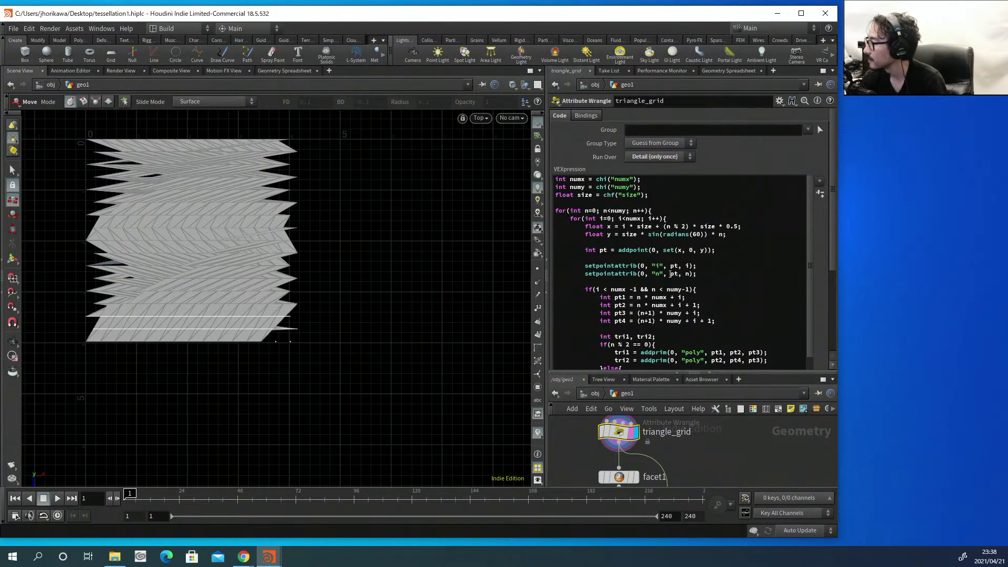
pyautogui.scroll(-1, 663, 287)
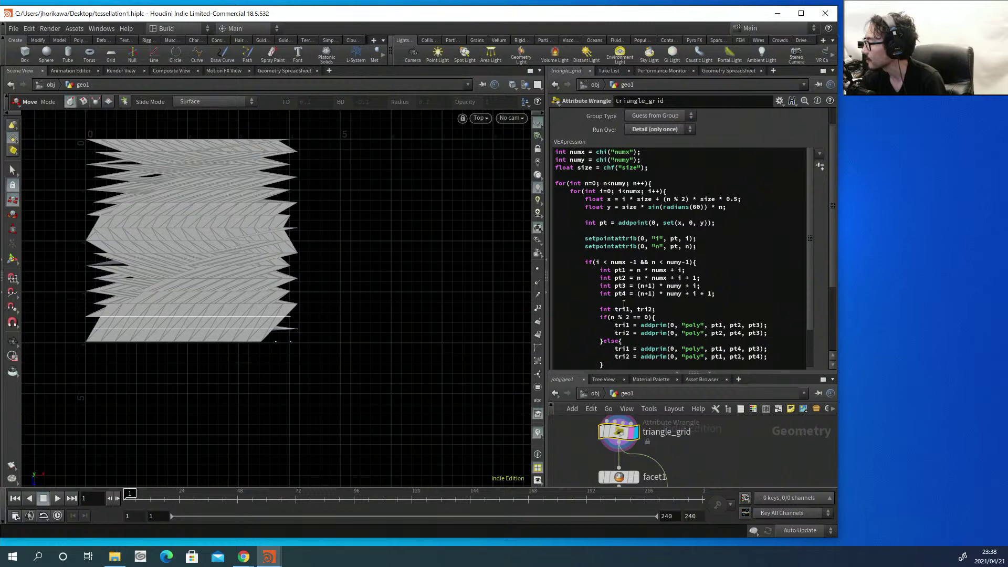
pyautogui.click(688, 286)
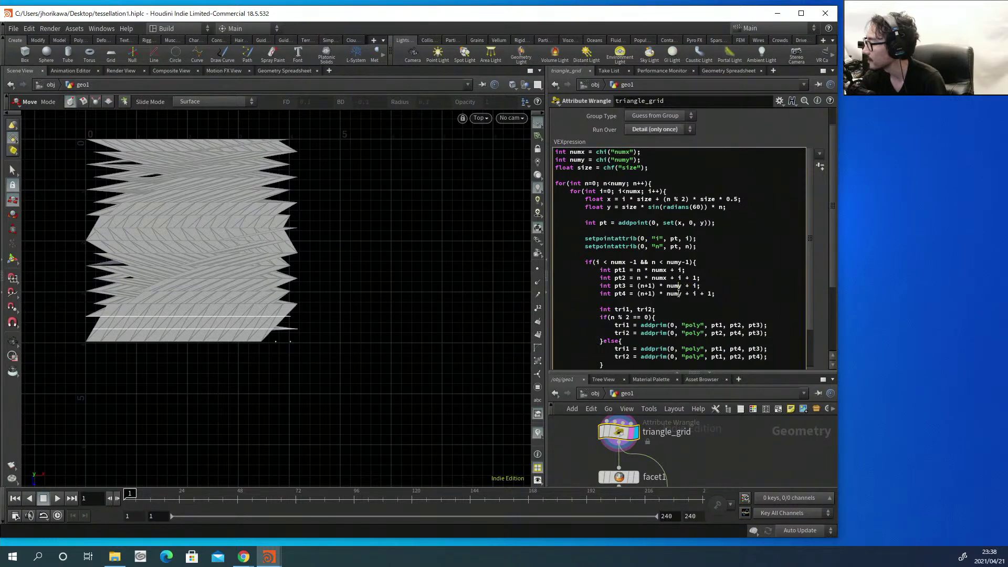
pyautogui.press('BackSpace')
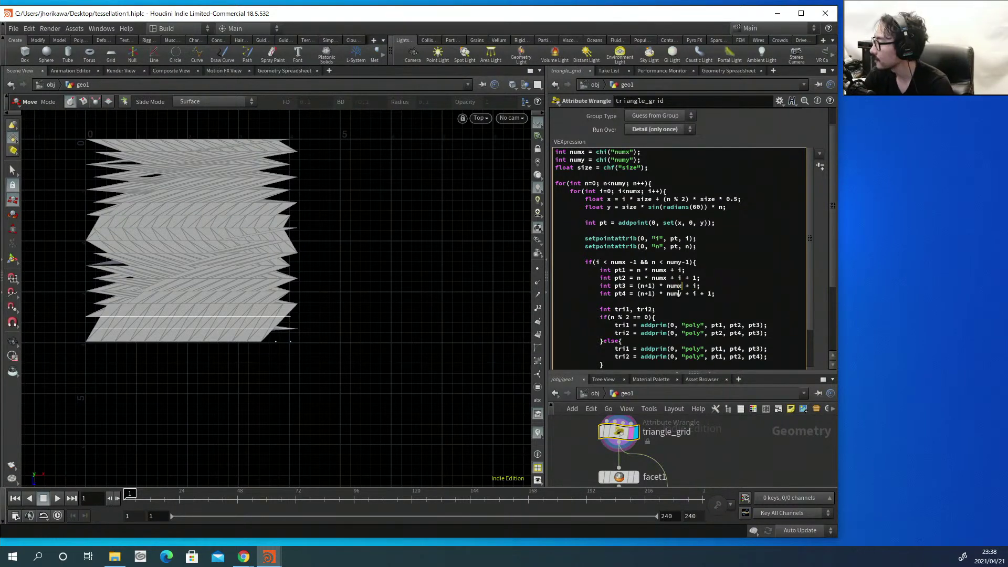
pyautogui.write('x')
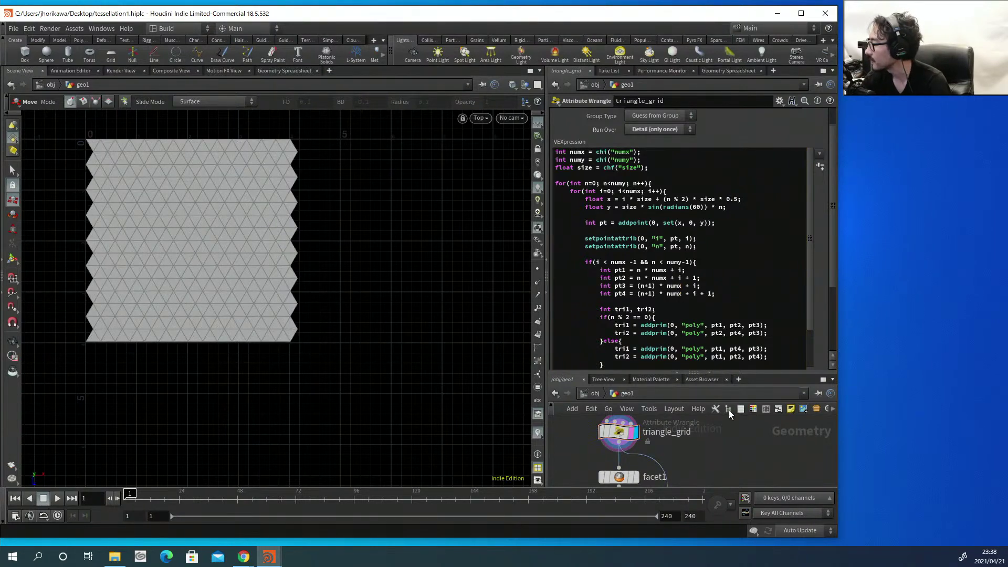
# Check the rotate wrangle's result in the viewport and make the offset wrangle the displayed node.
pyautogui.scroll(-4, 830, 235)
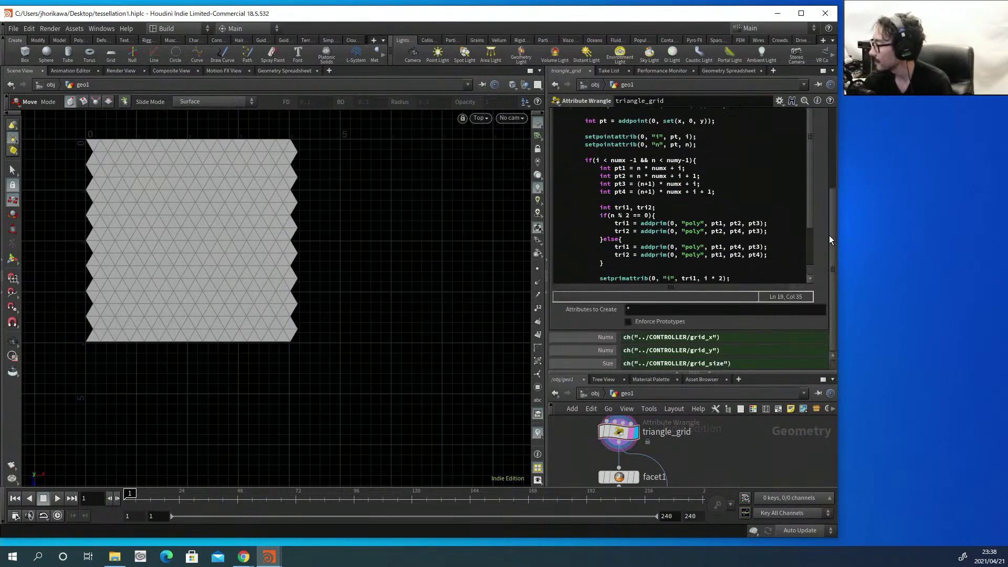
pyautogui.moveTo(725, 372); pyautogui.dragTo(726, 296)
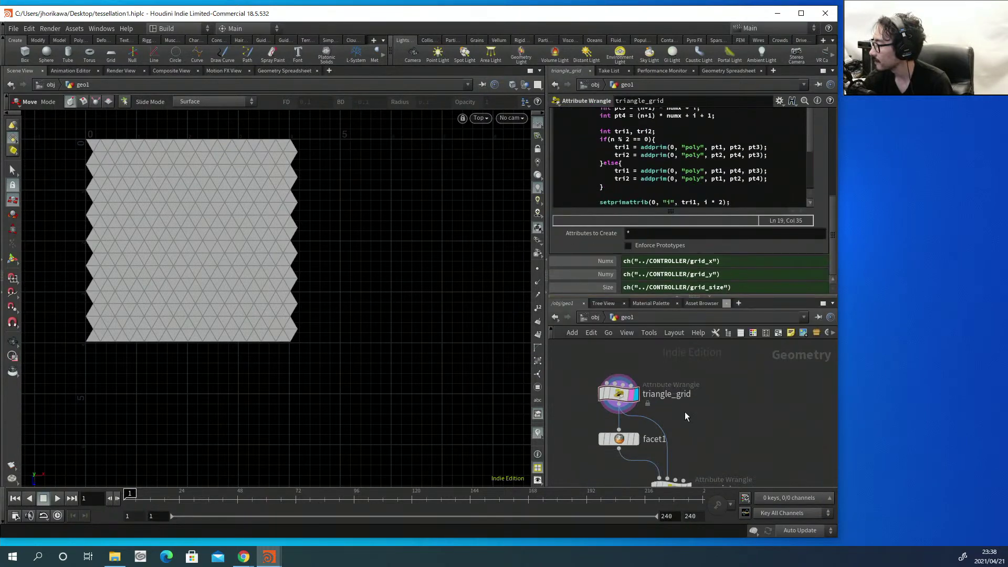
pyautogui.moveTo(688, 479); pyautogui.dragTo(699, 385, button='middle')
pyautogui.click(649, 427)
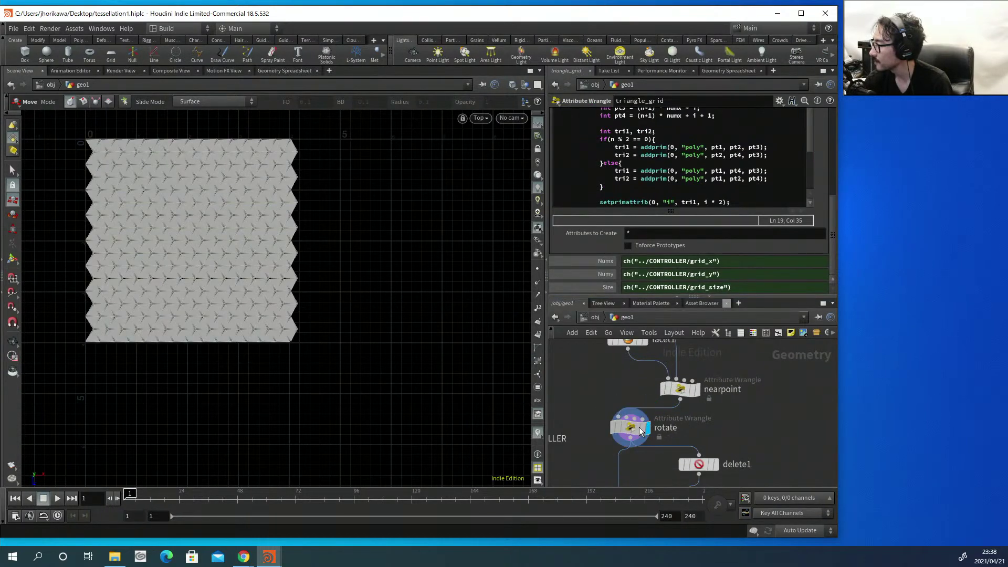
pyautogui.click(630, 427)
pyautogui.moveTo(640, 486); pyautogui.dragTo(644, 380, button='middle')
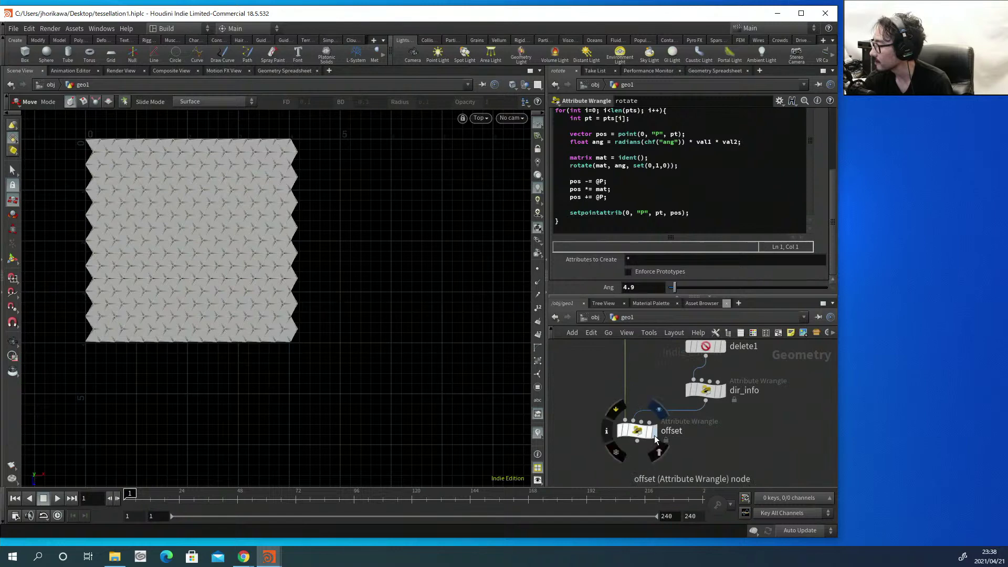
pyautogui.click(653, 431)
pyautogui.click(636, 431)
# Copy the CONTROLLER's rot angle parameter and paste it as a relative reference into Ang of the rotate wrangle.
pyautogui.scroll(-2, 594, 405)
pyautogui.moveTo(594, 405); pyautogui.dragTo(626, 411, button='middle')
pyautogui.click(606, 404)
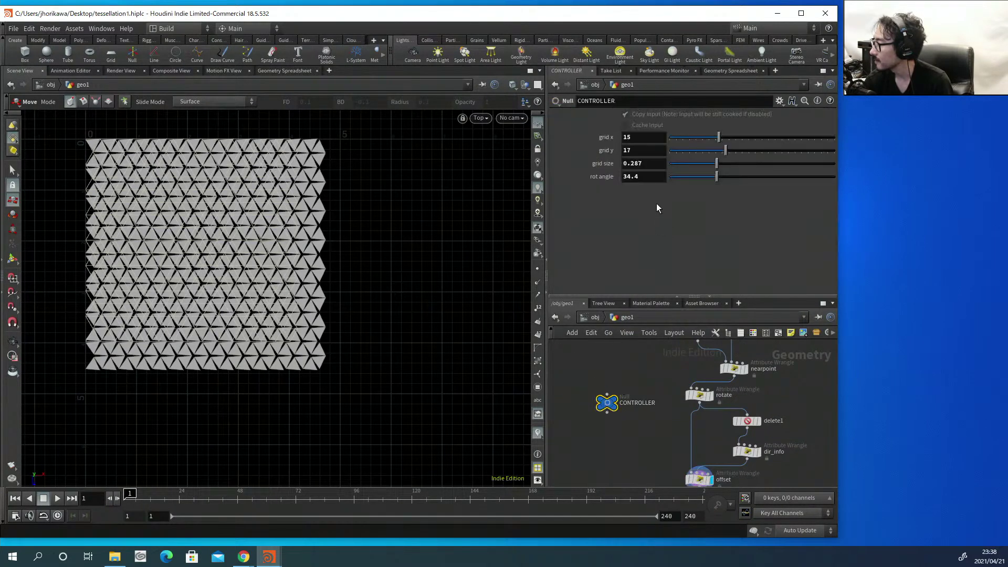
pyautogui.rightClick(655, 180)
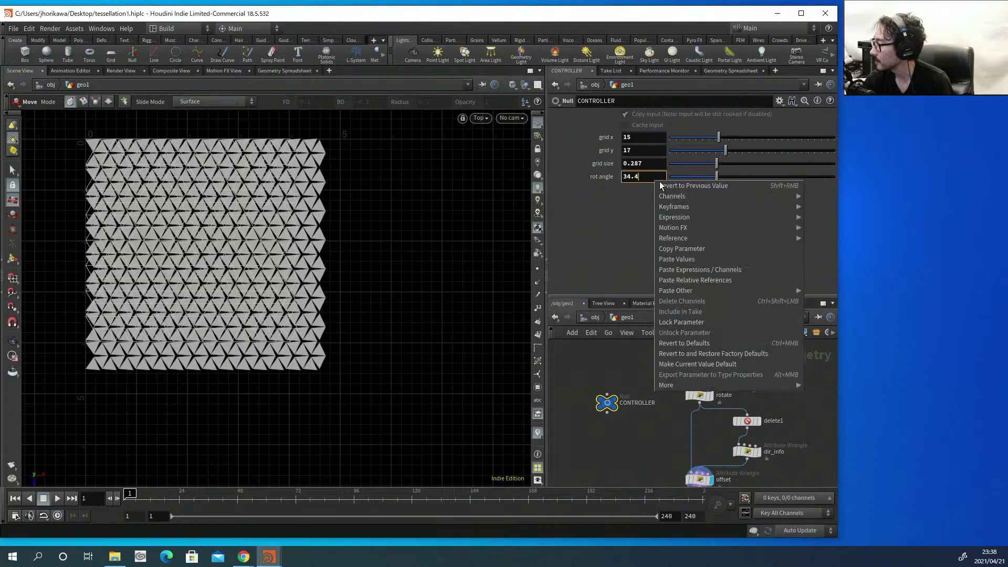
pyautogui.click(682, 248)
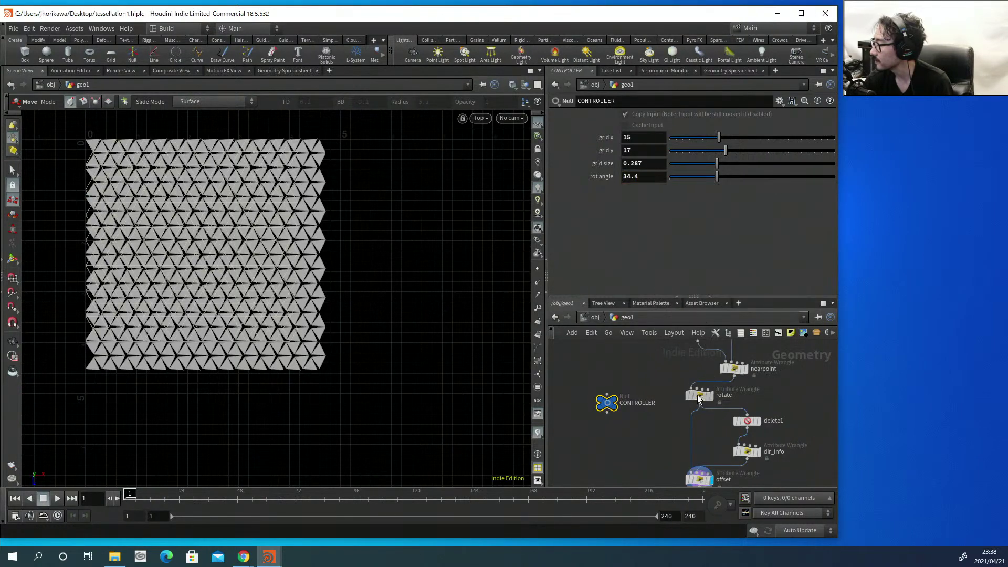
pyautogui.click(699, 398)
pyautogui.click(560, 289)
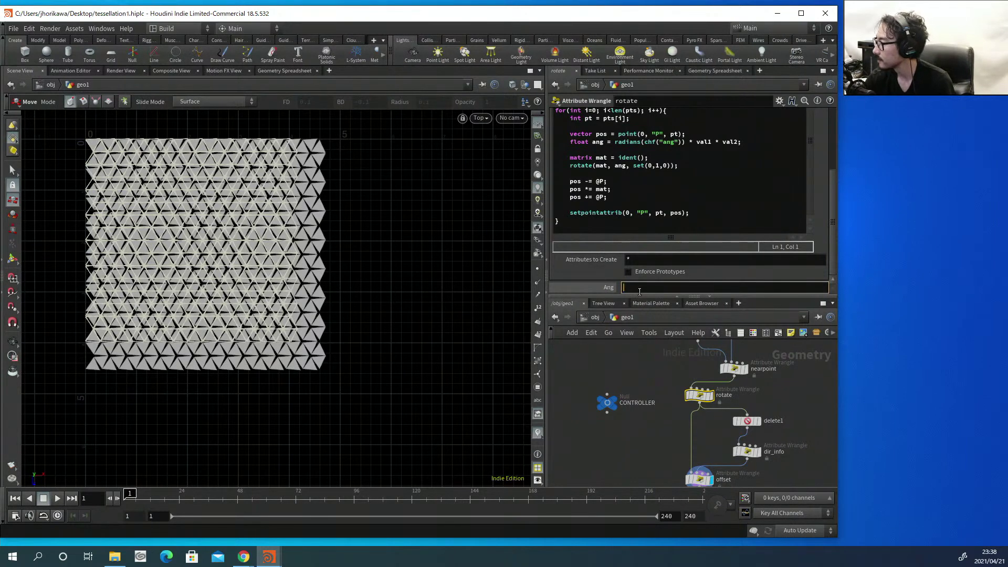
pyautogui.rightClick(638, 288)
pyautogui.click(660, 389)
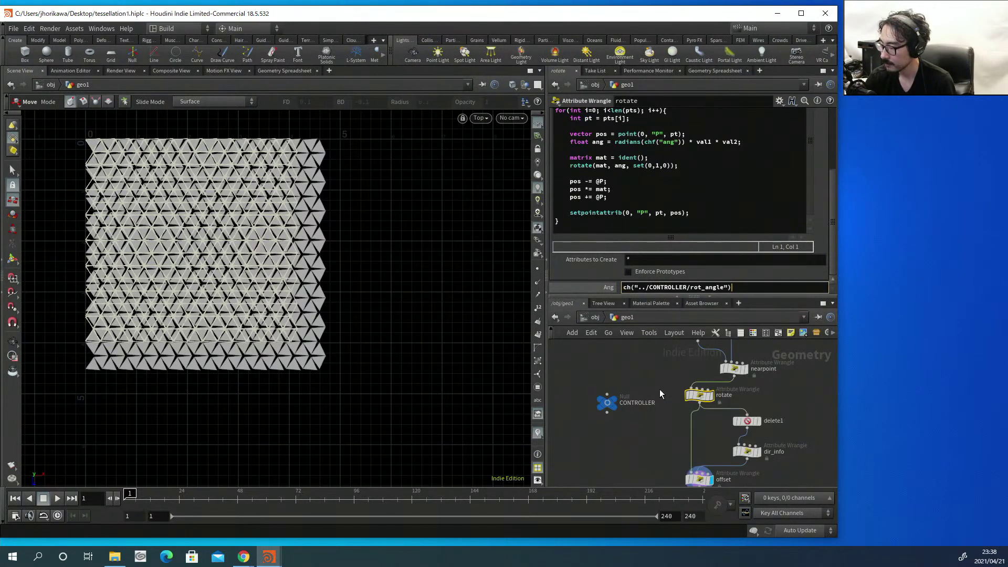
# Set the CONTROLLER values to grid x 20, grid y 22, grid size about 0.226 and rot angle about 9.2.
pyautogui.moveTo(608, 402); pyautogui.dragTo(610, 389)
pyautogui.click(609, 389)
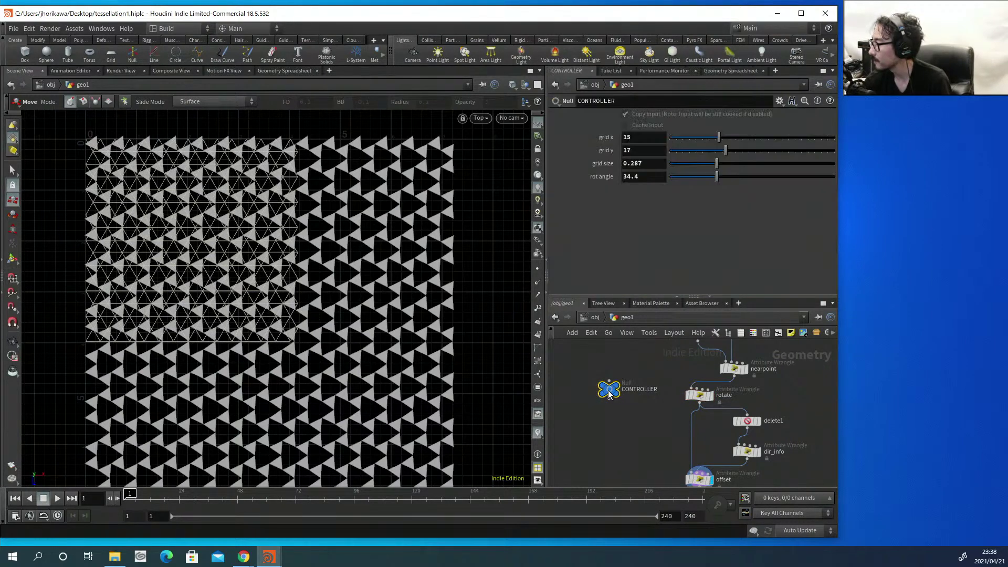
pyautogui.moveTo(687, 177); pyautogui.dragTo(735, 137)
pyautogui.moveTo(705, 177); pyautogui.dragTo(682, 176)
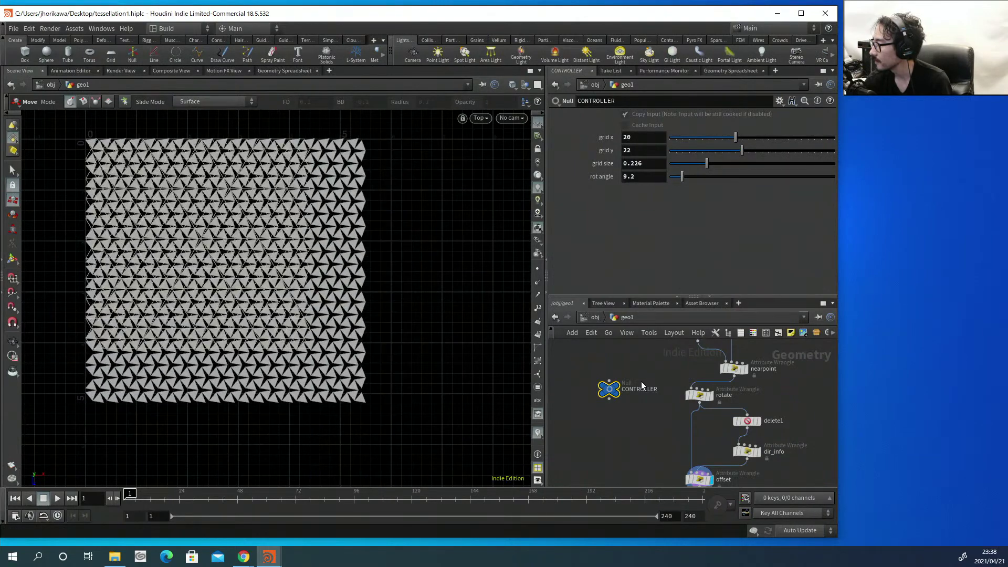
# Select the offset wrangle and make it the render node as well as the displayed one.
pyautogui.scroll(-3, 636, 420)
pyautogui.scroll(2, 653, 405)
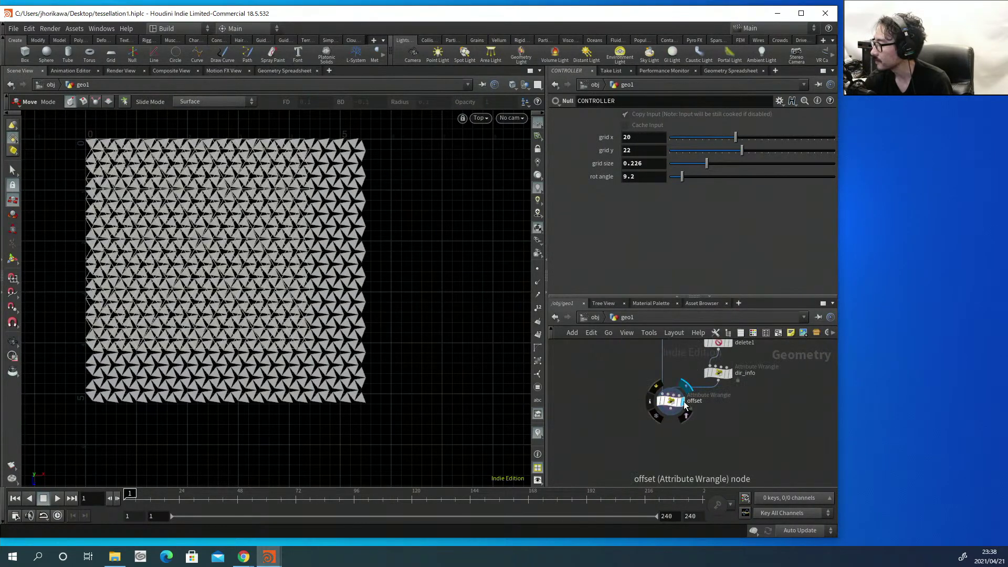
pyautogui.click(685, 388)
pyautogui.click(673, 404)
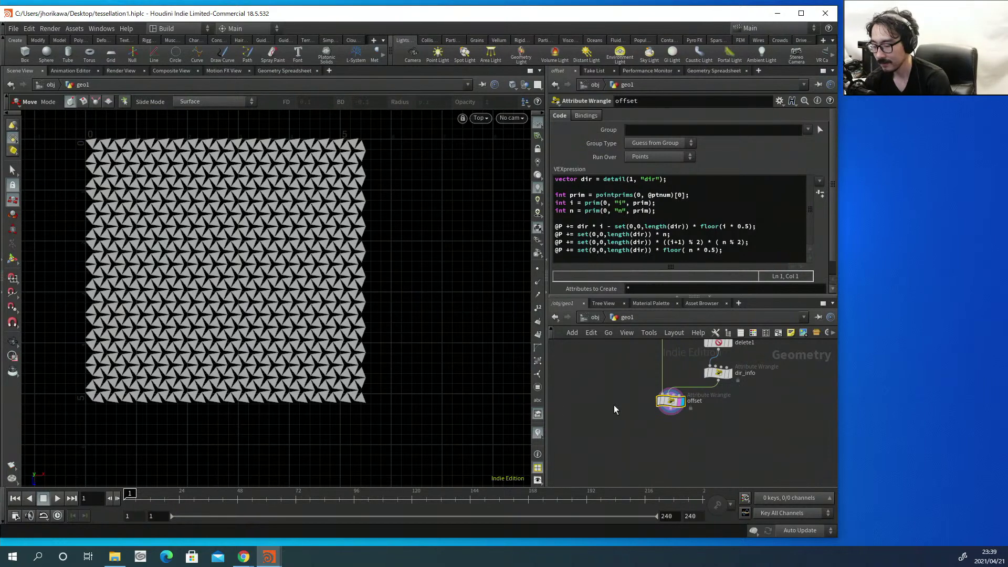
pyautogui.press('Escape')
pyautogui.scroll(3, 384, 294)
pyautogui.scroll(1, 384, 294)
pyautogui.press('t')
pyautogui.scroll(4, 686, 404)
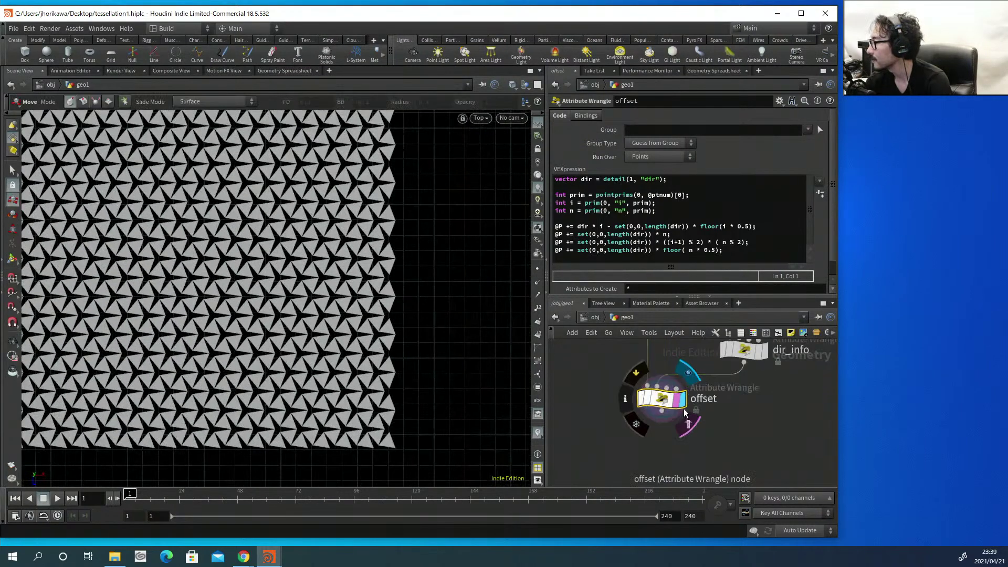
# Set the CONTROLLER's rot angle to 2 and check the whole tessellation in the viewport.
pyautogui.scroll(-3, 613, 365)
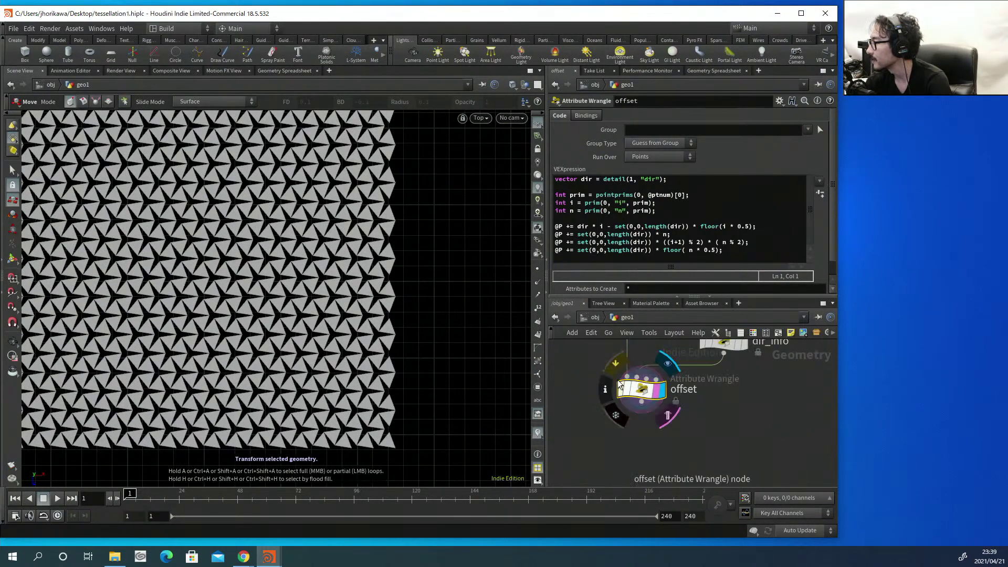
pyautogui.moveTo(593, 370); pyautogui.dragTo(676, 454, button='middle')
pyautogui.click(630, 378)
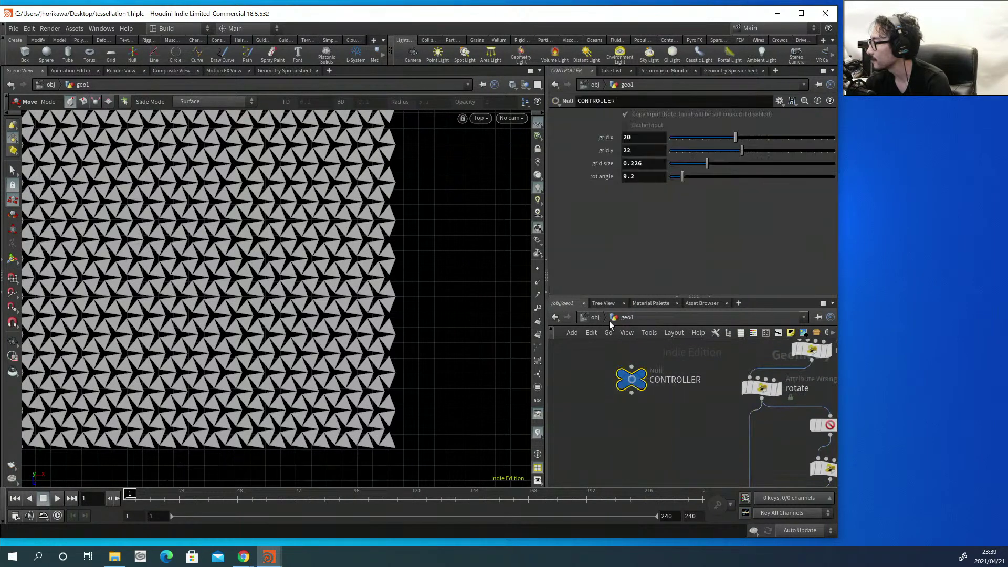
pyautogui.moveTo(653, 181); pyautogui.dragTo(573, 178)
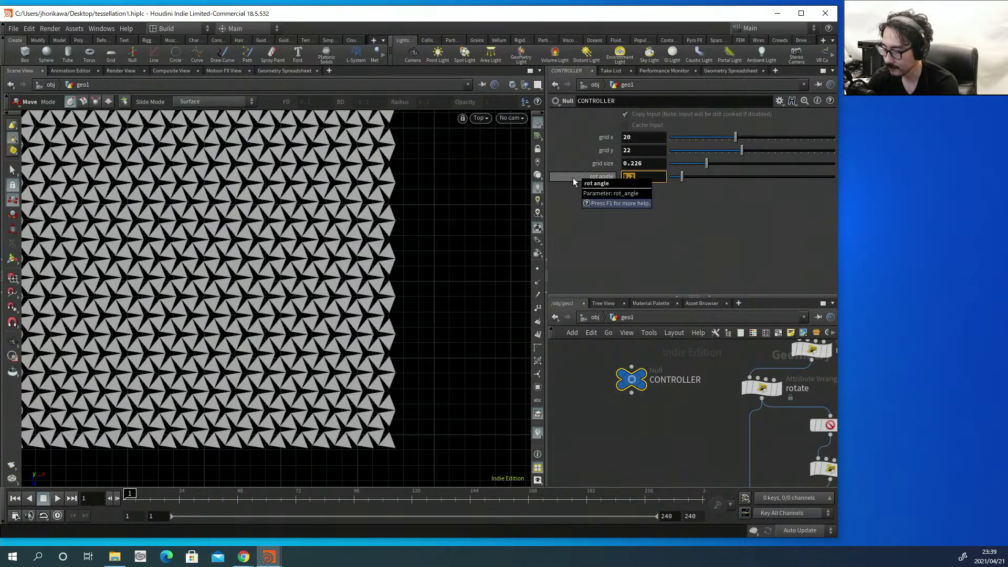
pyautogui.write('2')
pyautogui.press('Return')
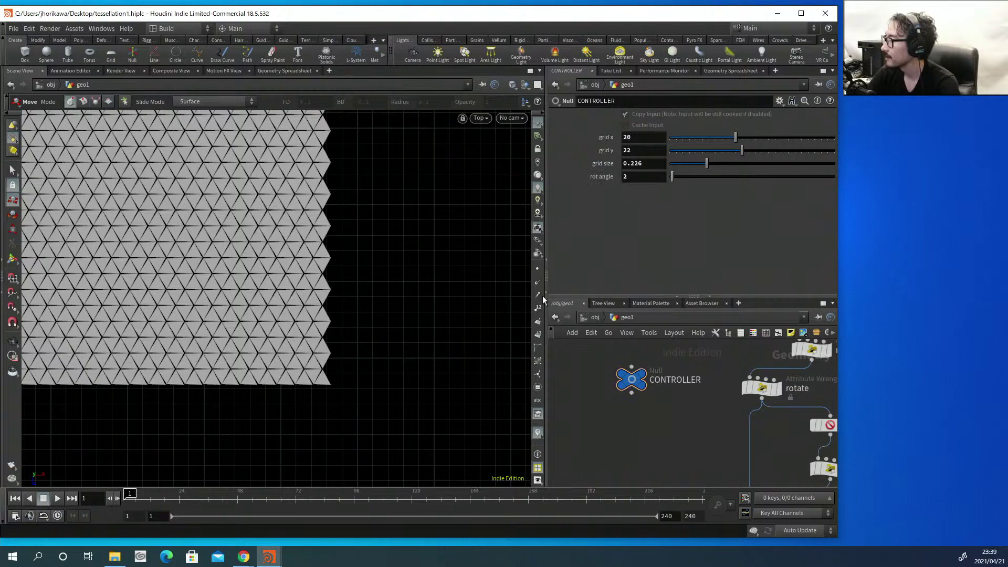
pyautogui.hotkey('space', 'h')
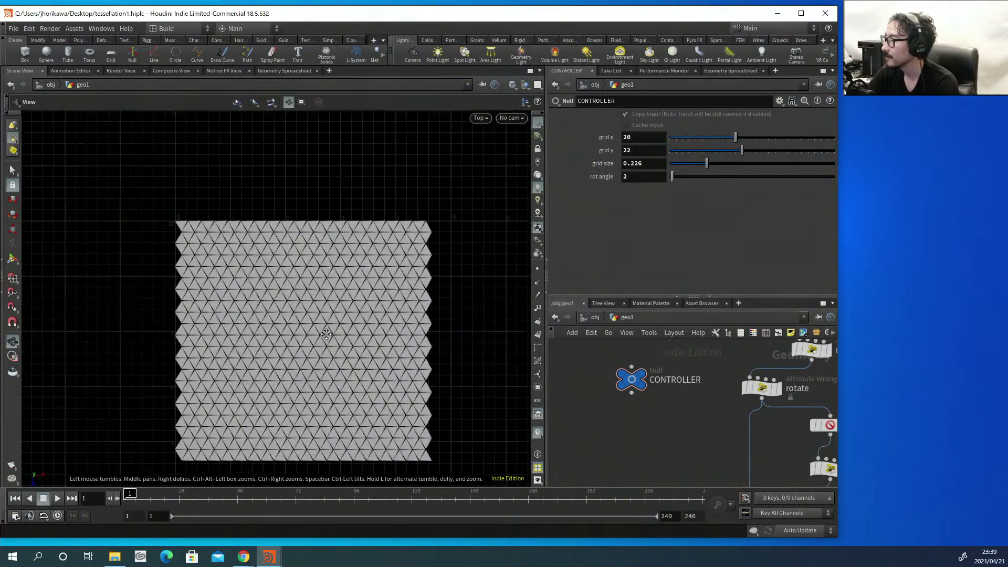
pyautogui.scroll(10, 337, 332)
pyautogui.scroll(4, 300, 221)
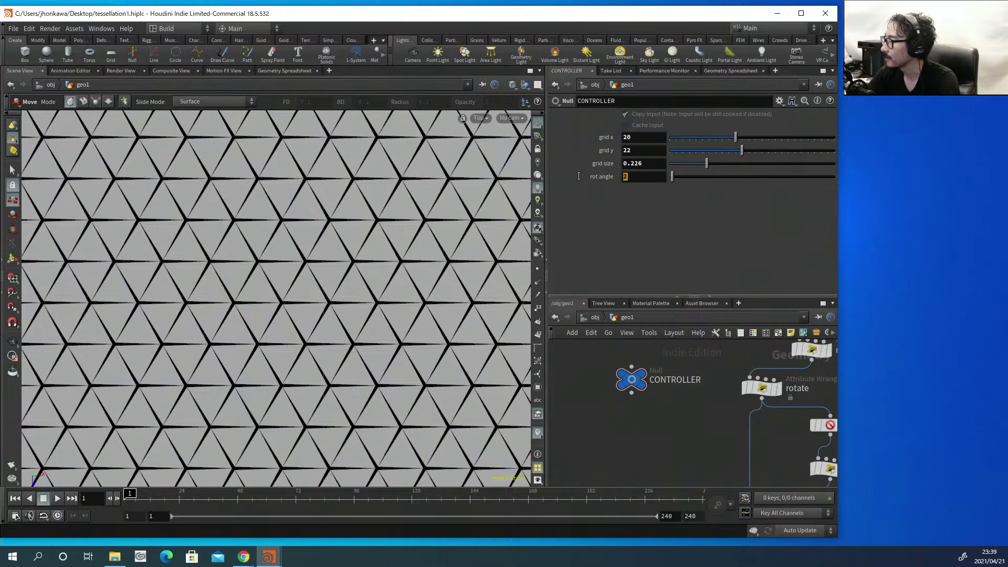
# Try a rot angle of 1 on the CONTROLLER, compare the gaps, and set it back to 2.
pyautogui.rightClick(354, 227)
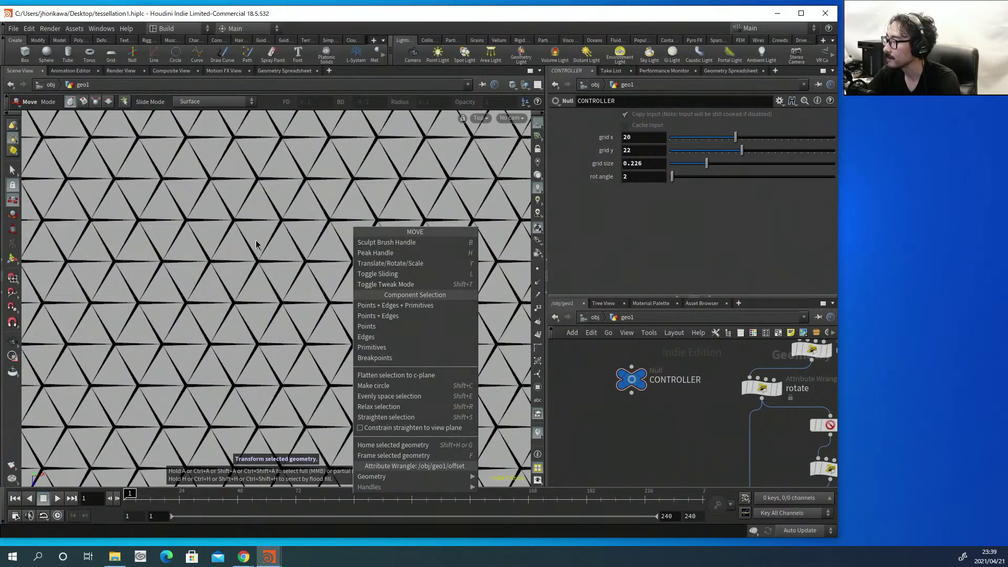
pyautogui.click(256, 242)
pyautogui.click(641, 176)
pyautogui.write('1')
pyautogui.press('Return')
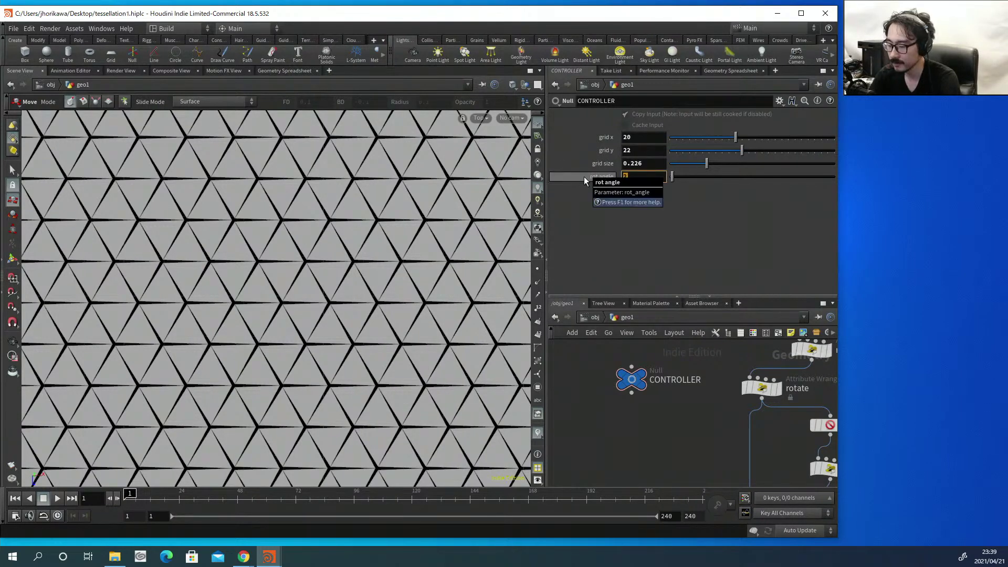
pyautogui.scroll(-5, 360, 236)
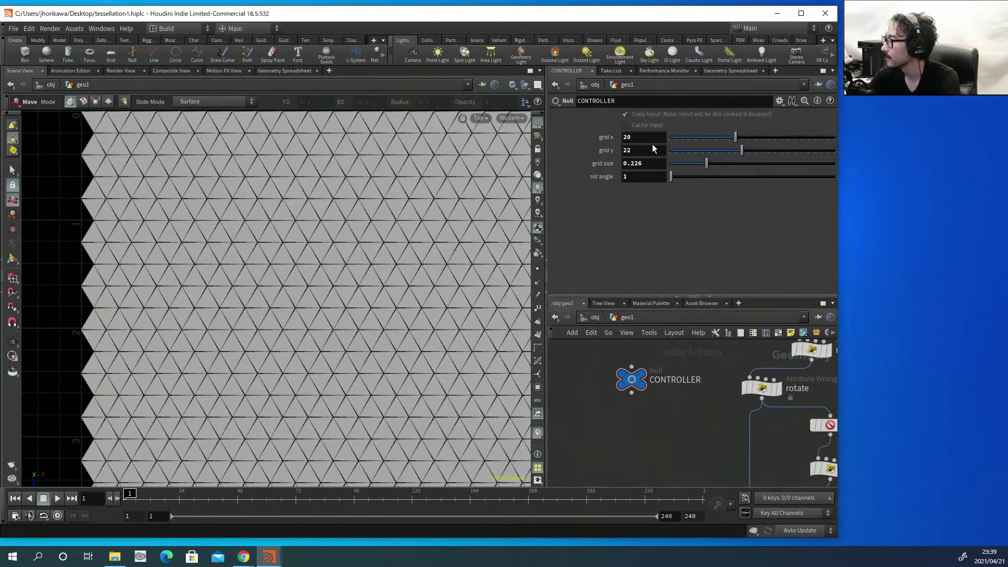
pyautogui.click(644, 177)
pyautogui.write('2')
pyautogui.press('Return')
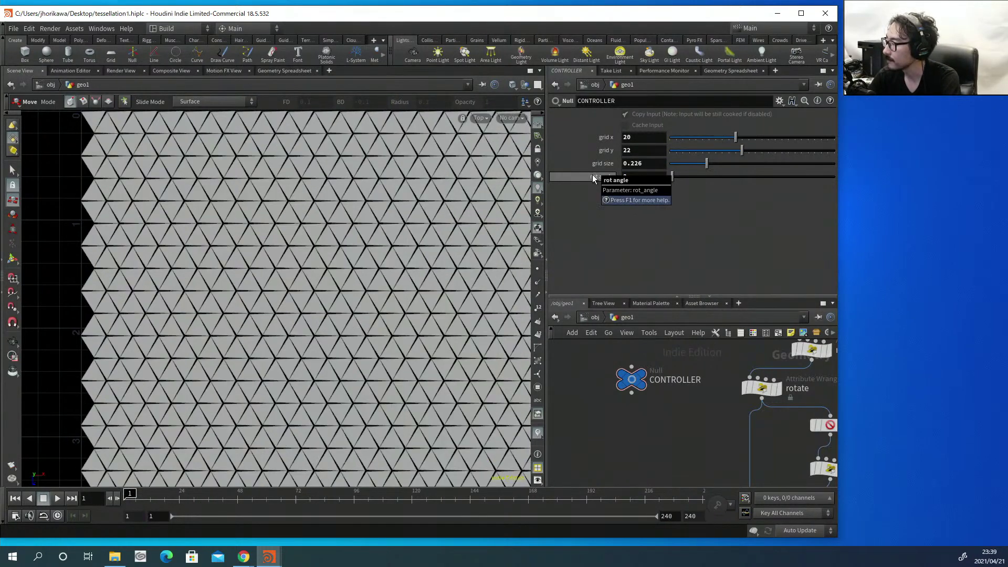
# Examine the gaps and shared corners between the rotated triangles up close.
pyautogui.scroll(-3, 597, 379)
pyautogui.moveTo(588, 420); pyautogui.dragTo(625, 355, button='middle')
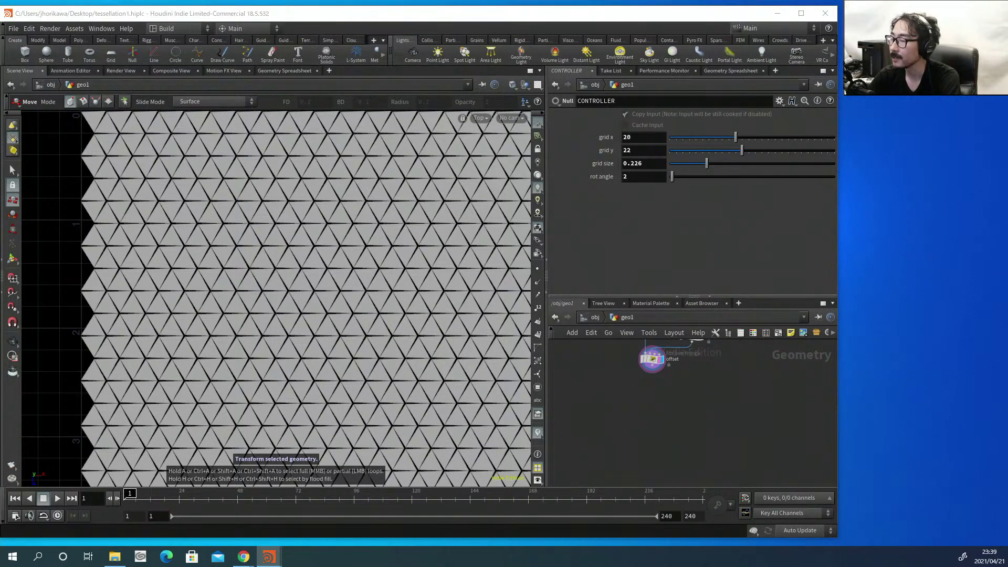
pyautogui.scroll(5, 638, 421)
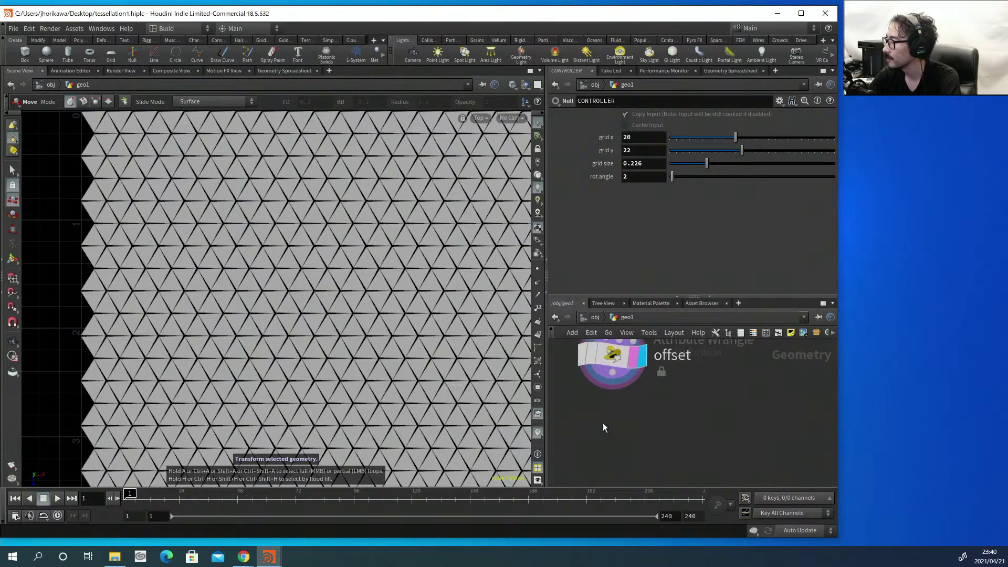
pyautogui.press('Escape')
pyautogui.scroll(3, 453, 245)
pyautogui.scroll(4, 453, 245)
pyautogui.press('t')
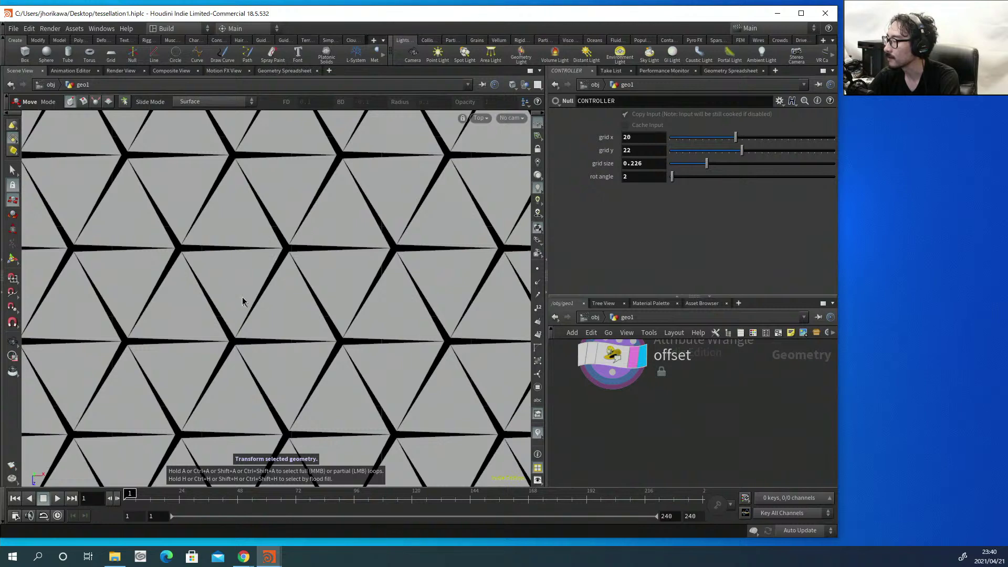
pyautogui.press('Escape')
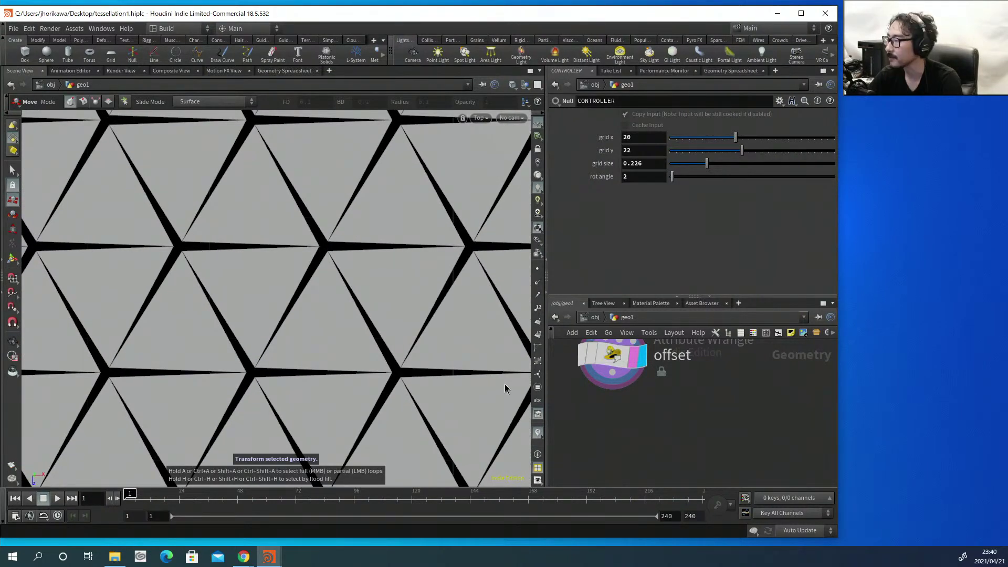
# Add a Fuse node below the offset wrangle, connect offset to its first input and display it.
pyautogui.press('Tab')
pyautogui.write('fuse')
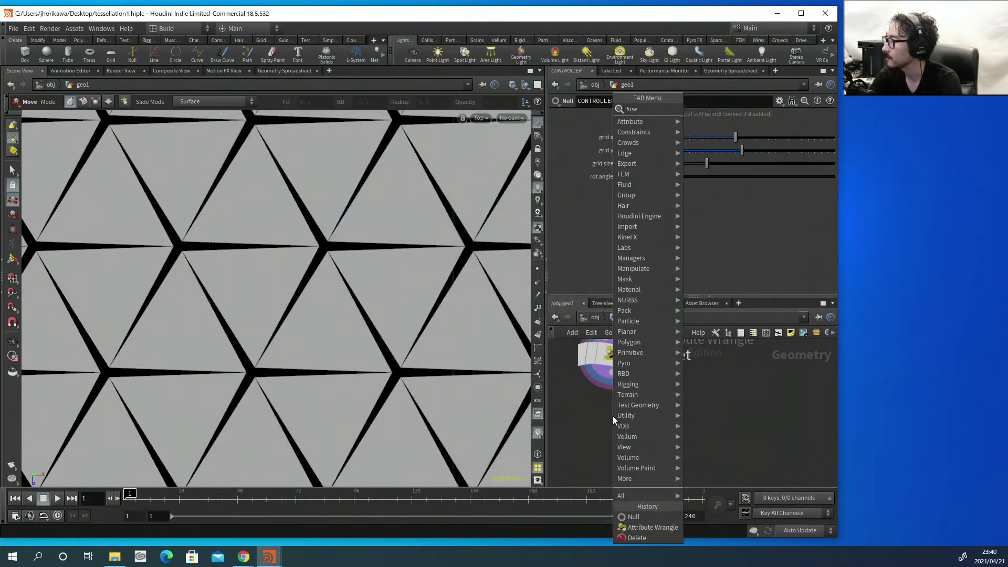
pyautogui.press('Return')
pyautogui.click(613, 444)
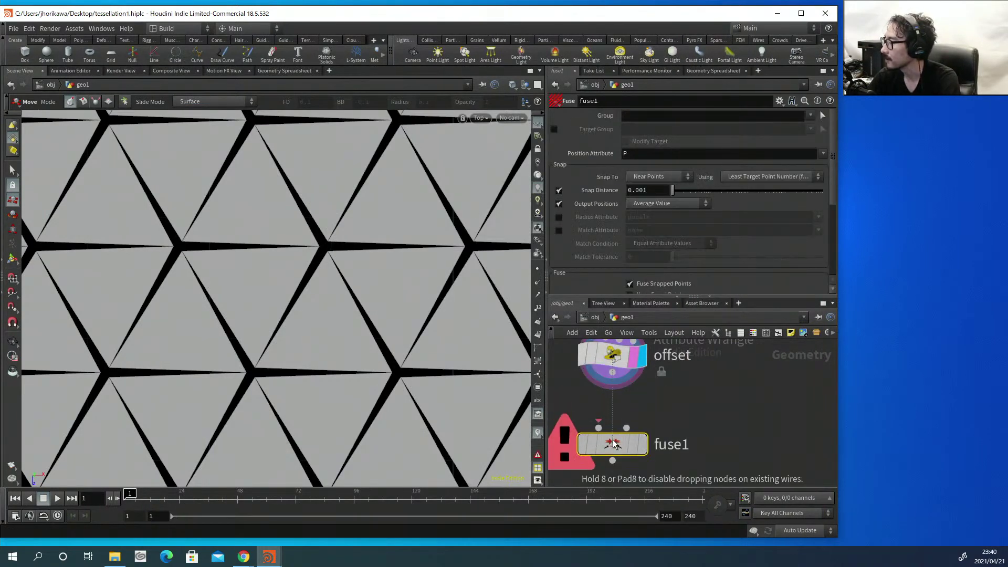
pyautogui.moveTo(612, 372); pyautogui.dragTo(599, 428)
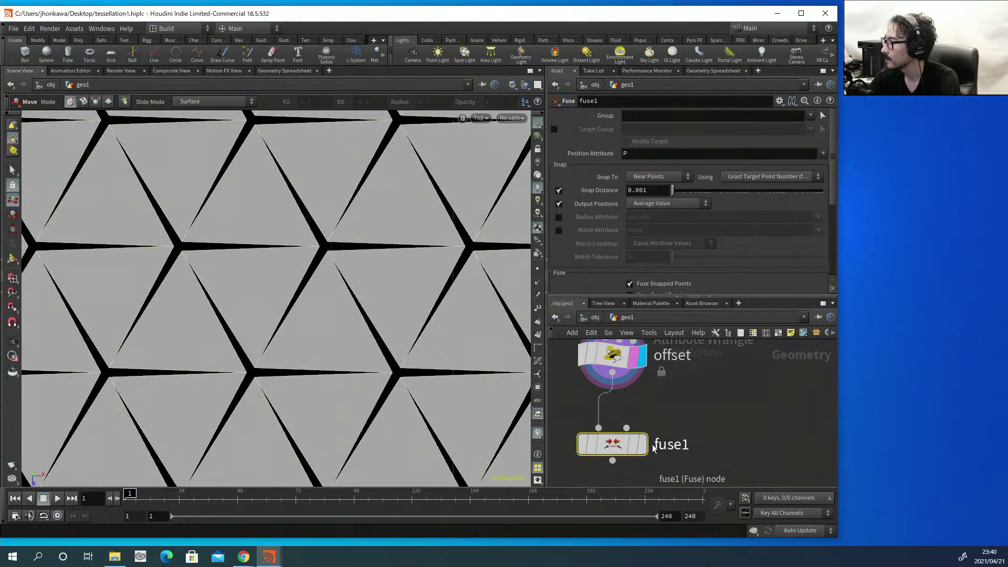
pyautogui.click(642, 444)
# Try moving the triangle at the grid origin with the Move tool, undo the move and delete the extra Edit node.
pyautogui.scroll(-10, 366, 327)
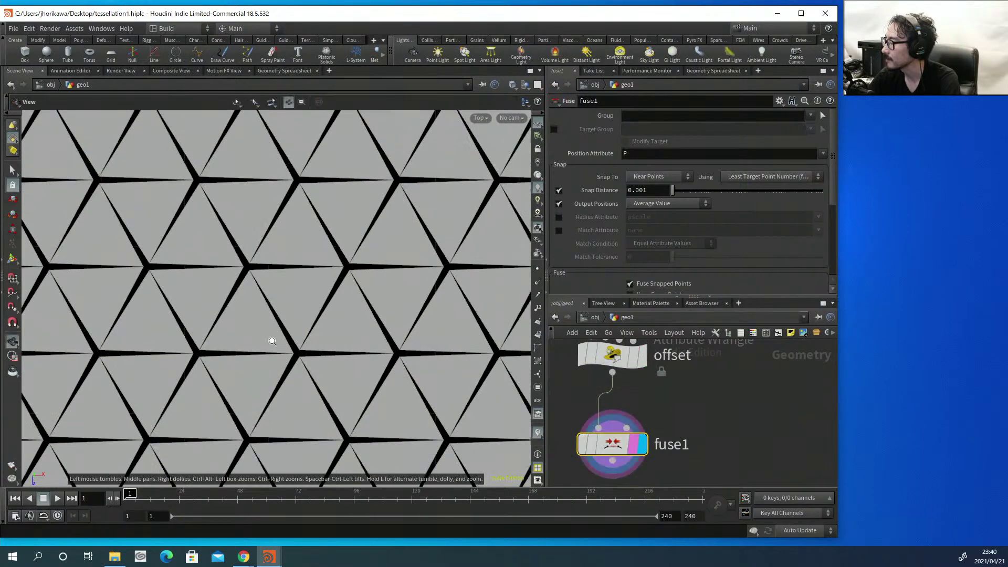
pyautogui.scroll(10, 239, 292)
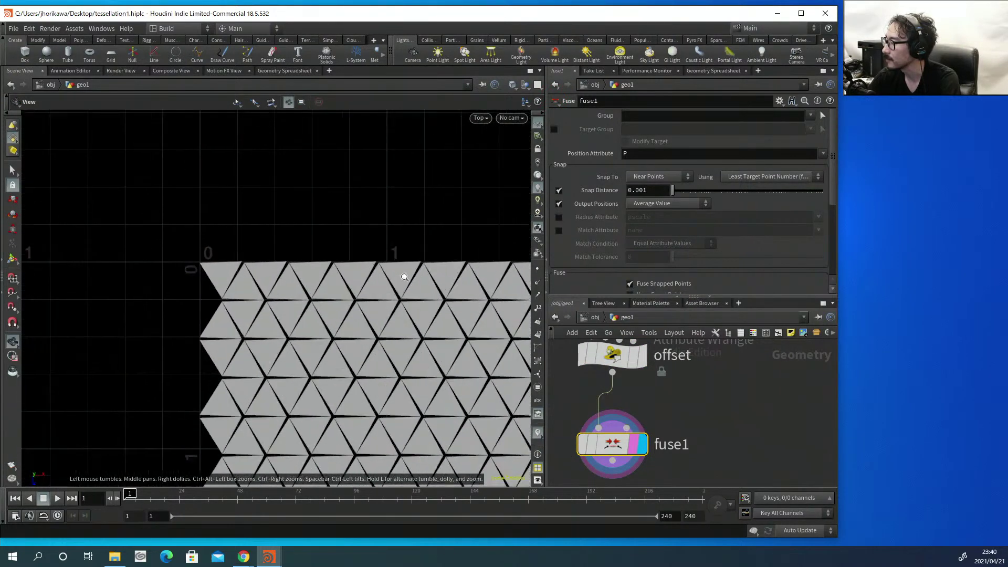
pyautogui.press('t')
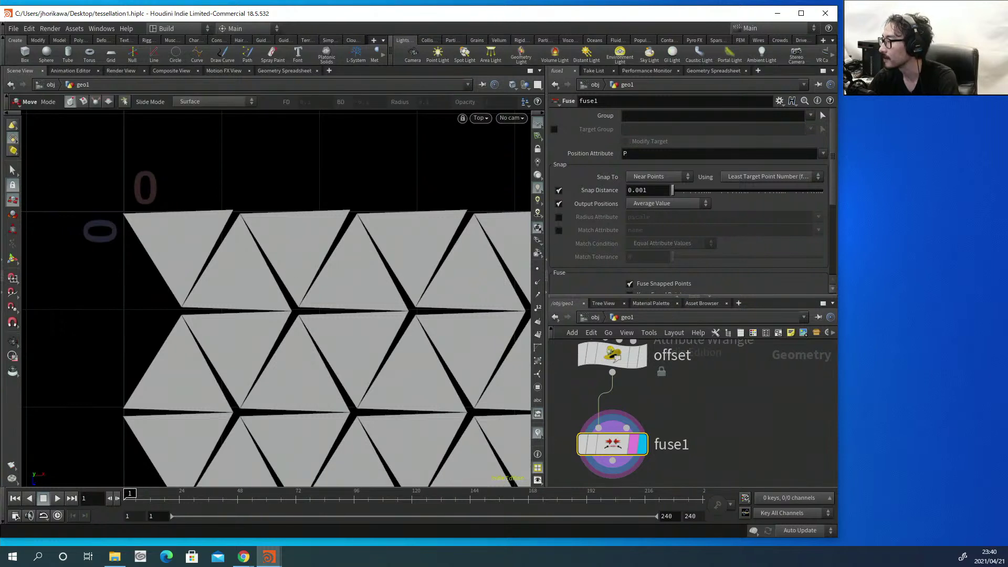
pyautogui.click(12, 171)
pyautogui.click(165, 248)
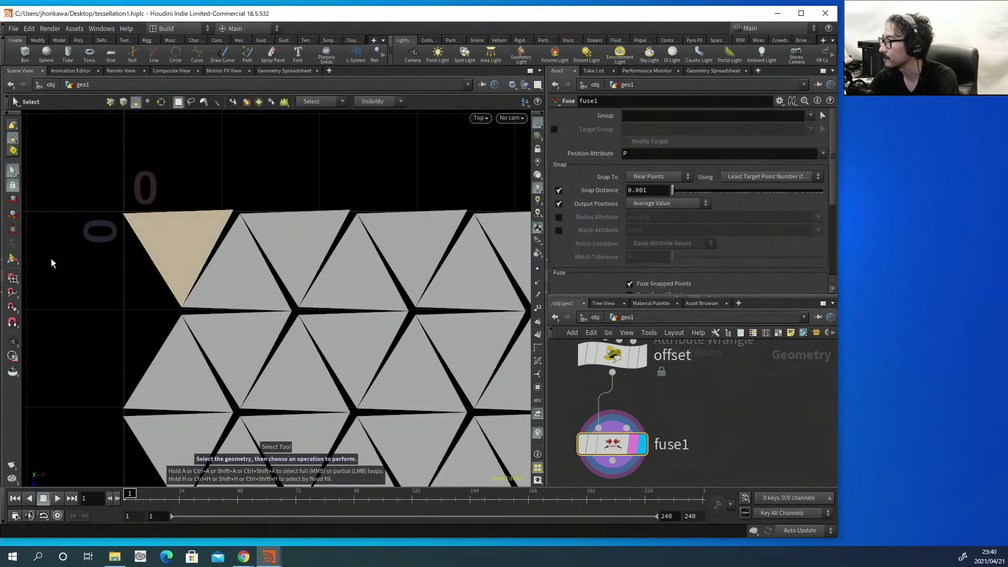
pyautogui.click(10, 201)
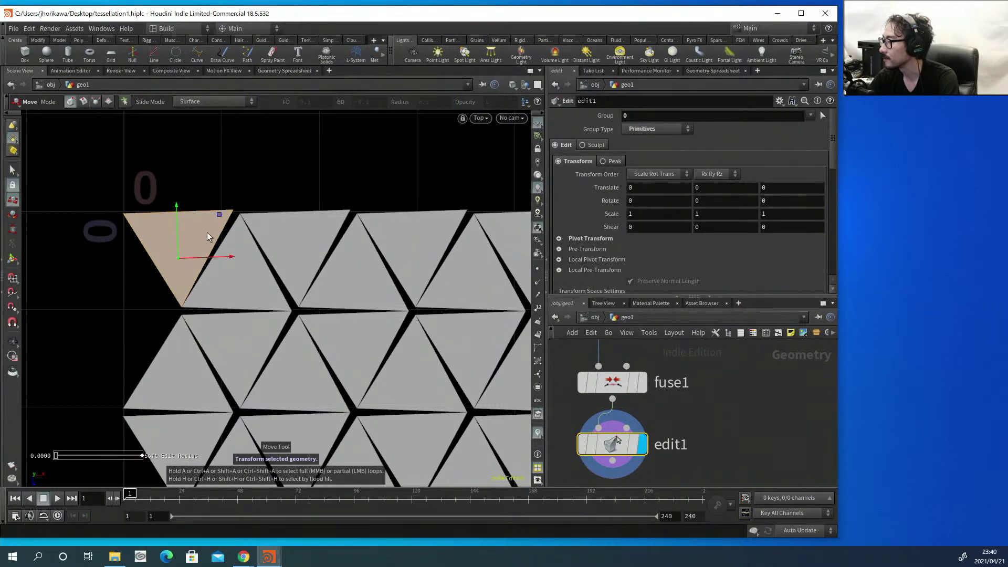
pyautogui.moveTo(218, 217); pyautogui.dragTo(179, 185)
pyautogui.hotkey('ctrl', 'z')
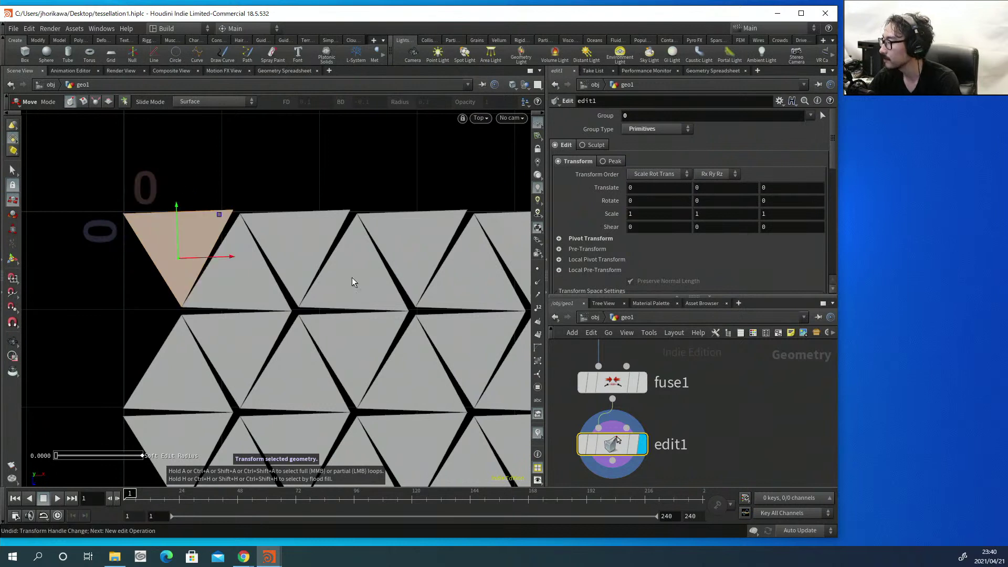
pyautogui.moveTo(612, 444)
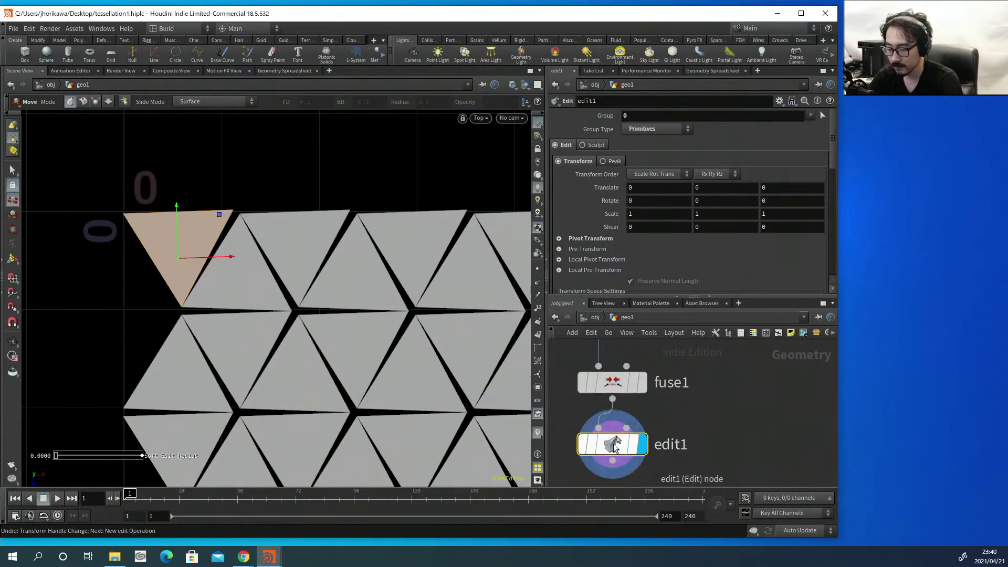
pyautogui.press('Delete')
# Save the scene, and add a Group node below the Fuse node with the Fuse output connected to its first input.
pyautogui.hotkey('ctrl', 's')
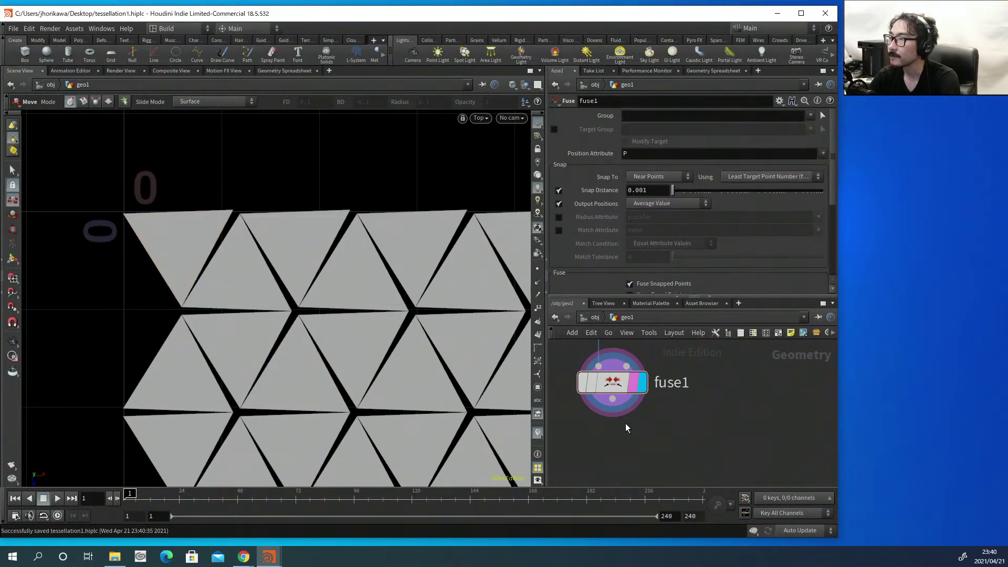
pyautogui.moveTo(632, 436); pyautogui.dragTo(616, 388, button='middle')
pyautogui.press('Tab')
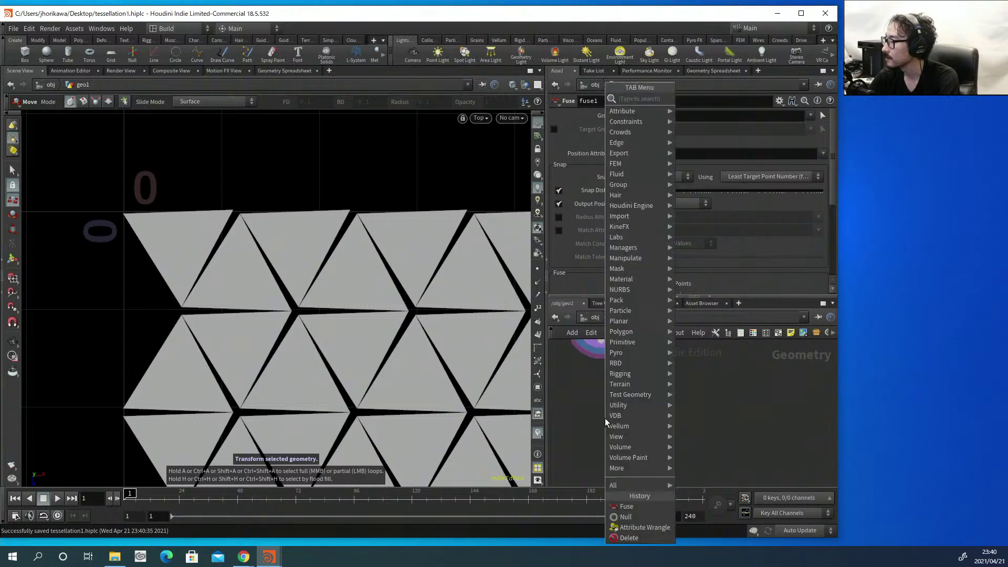
pyautogui.write('group')
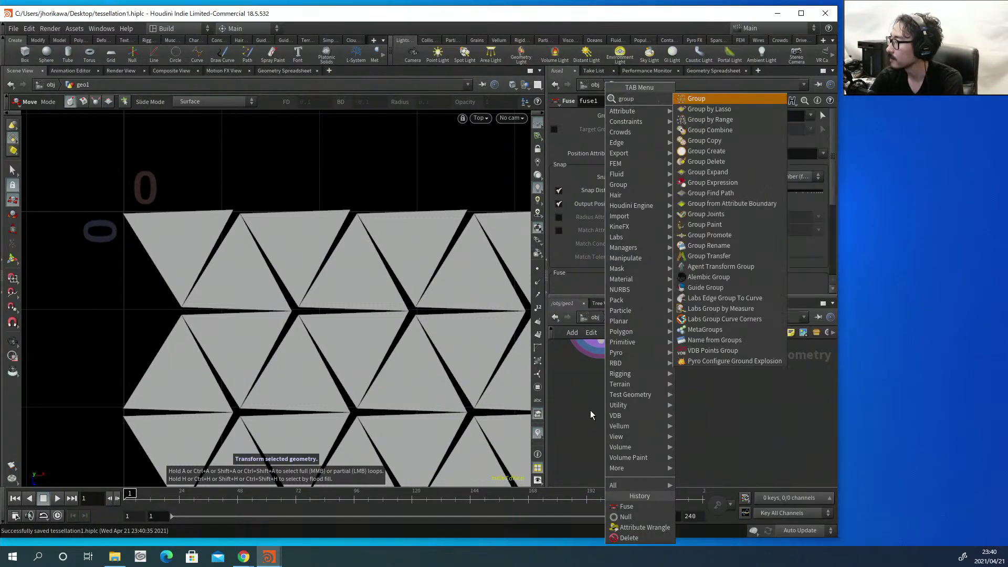
pyautogui.press('Return')
pyautogui.click(590, 411)
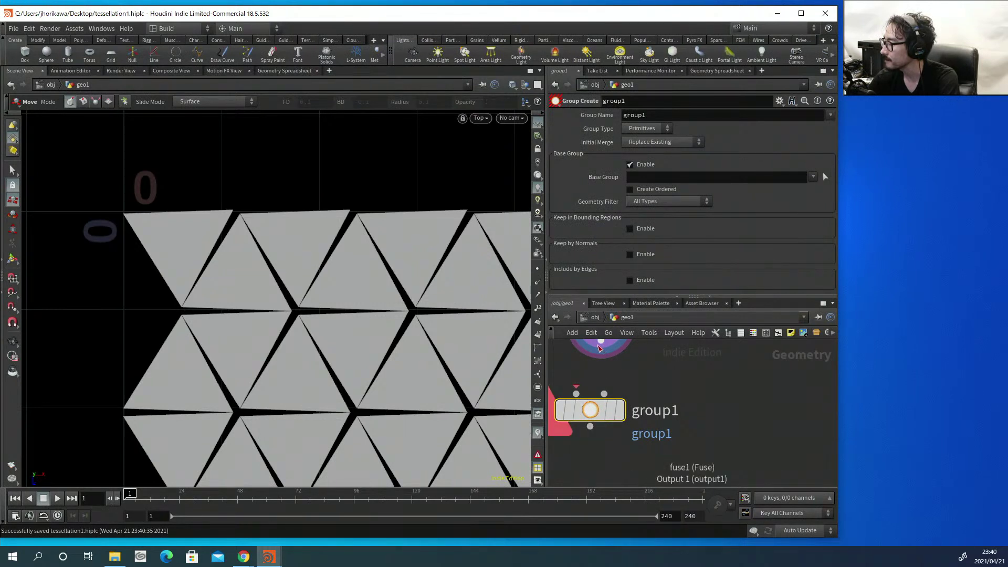
pyautogui.moveTo(601, 357); pyautogui.dragTo(635, 427)
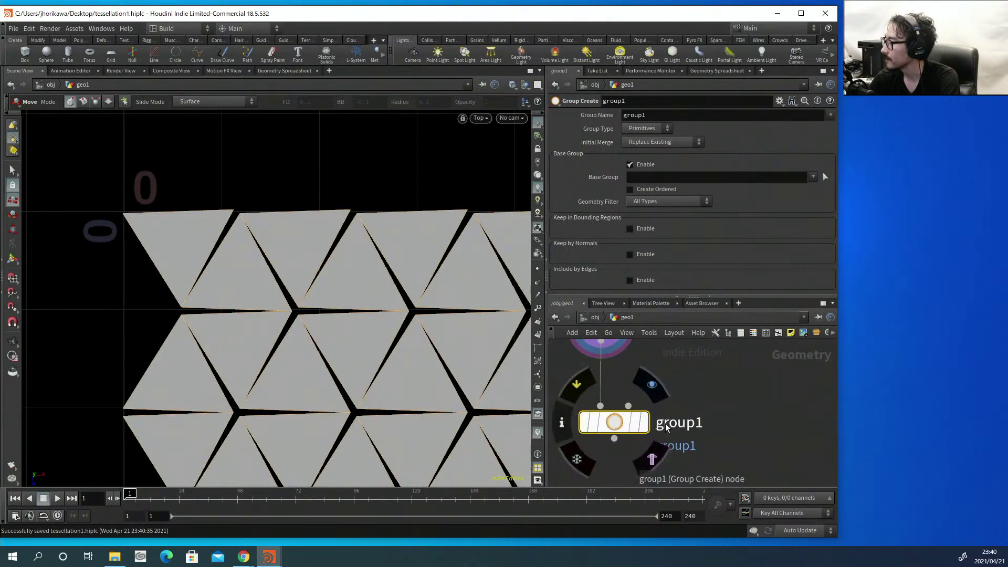
# Name the primitive group "triangle" and make the Group node the displayed node.
pyautogui.doubleClick(662, 113)
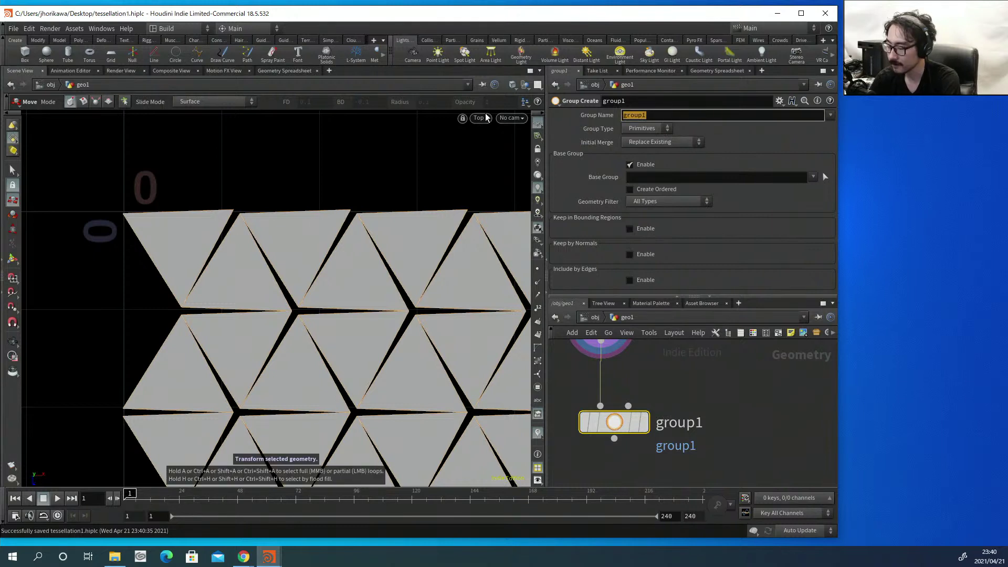
pyautogui.write('gria')
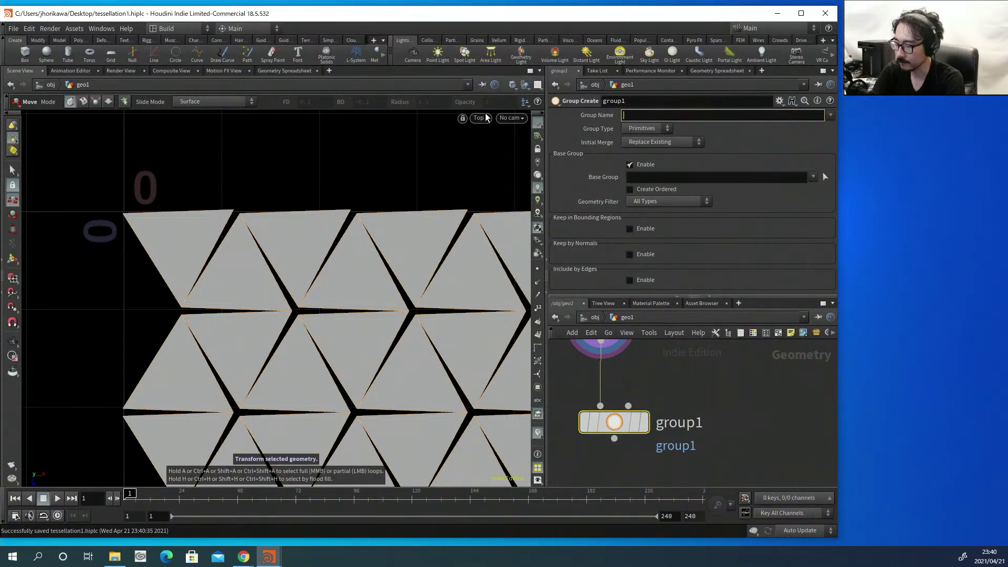
pyautogui.write('triangle')
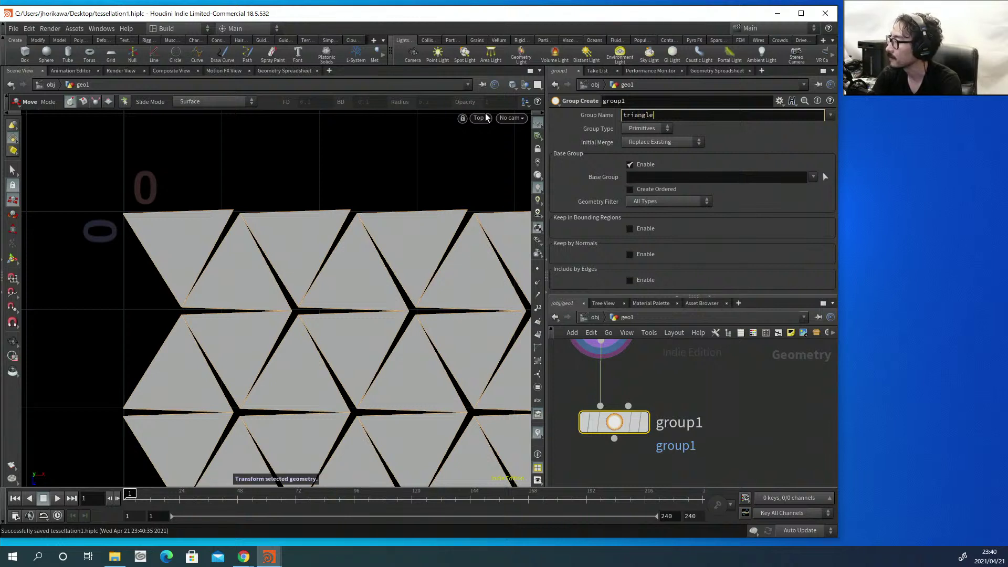
pyautogui.press('Return')
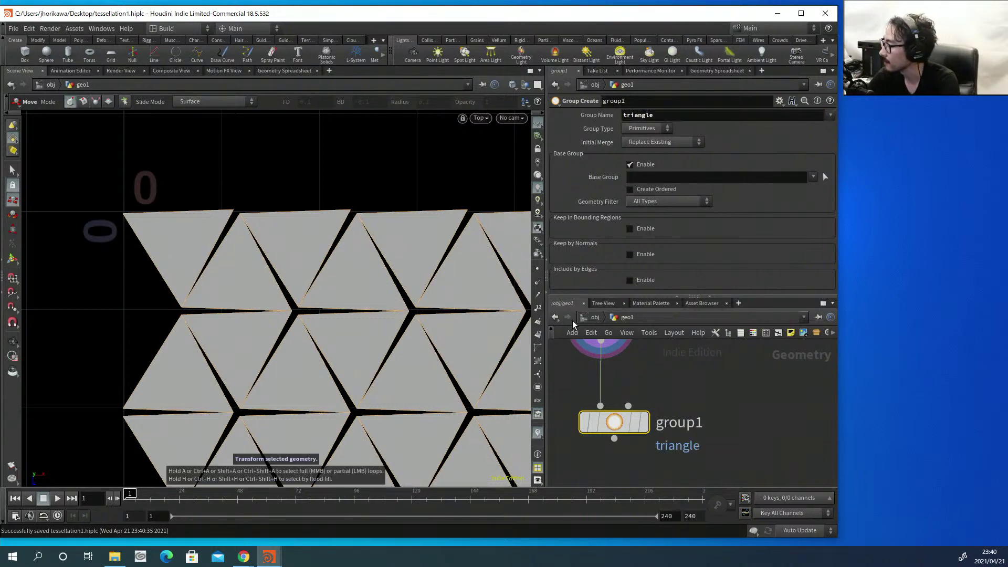
pyautogui.click(662, 428)
pyautogui.click(645, 422)
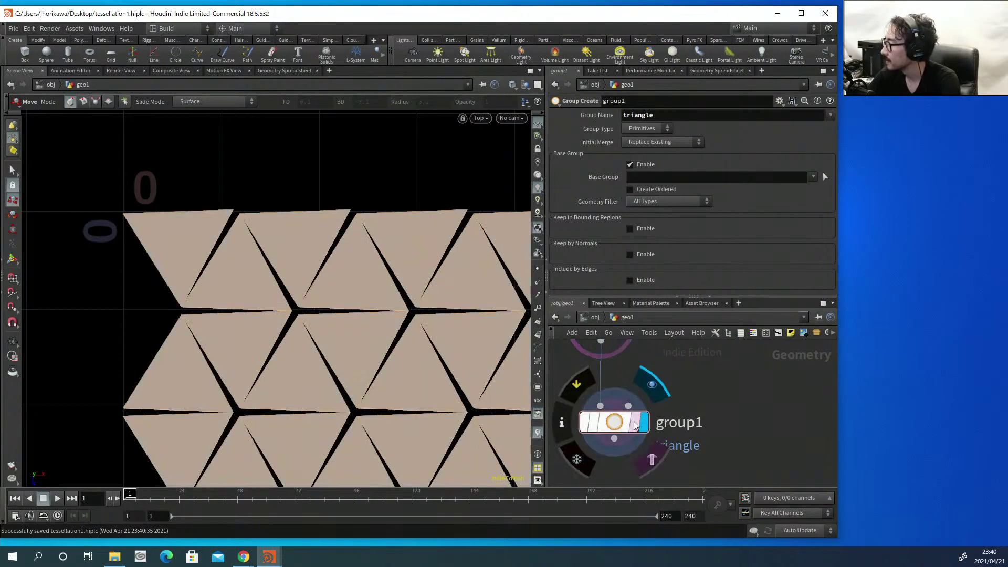
pyautogui.scroll(-3, 698, 387)
pyautogui.moveTo(675, 393)
pyautogui.mouseDown()
pyautogui.moveTo(667, 362)
pyautogui.moveTo(666, 377)
pyautogui.mouseUp()
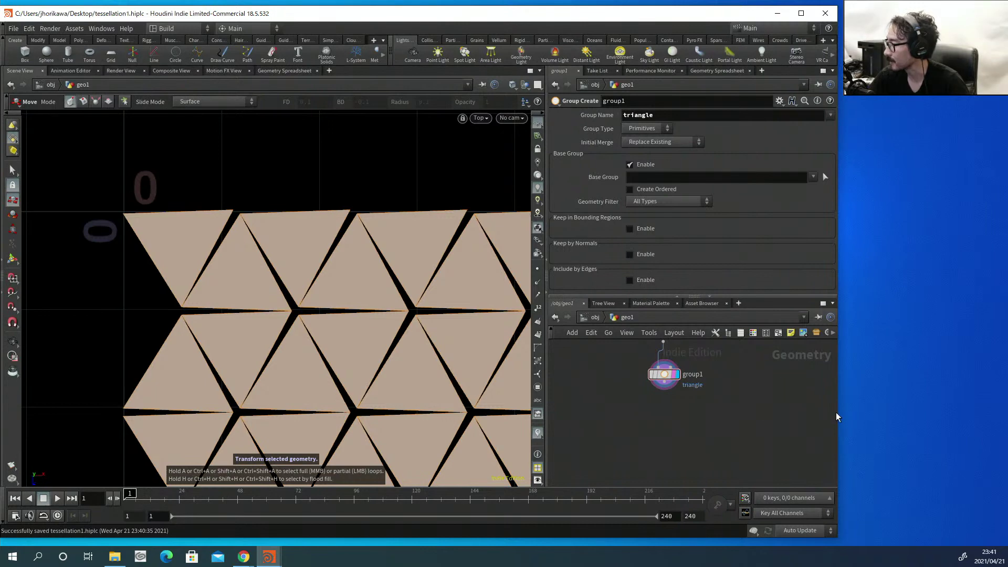
# Add a Vellum Configure Cloth node below group1, connect the group output to its first input and display it.
pyautogui.moveTo(838, 424); pyautogui.dragTo(997, 426)
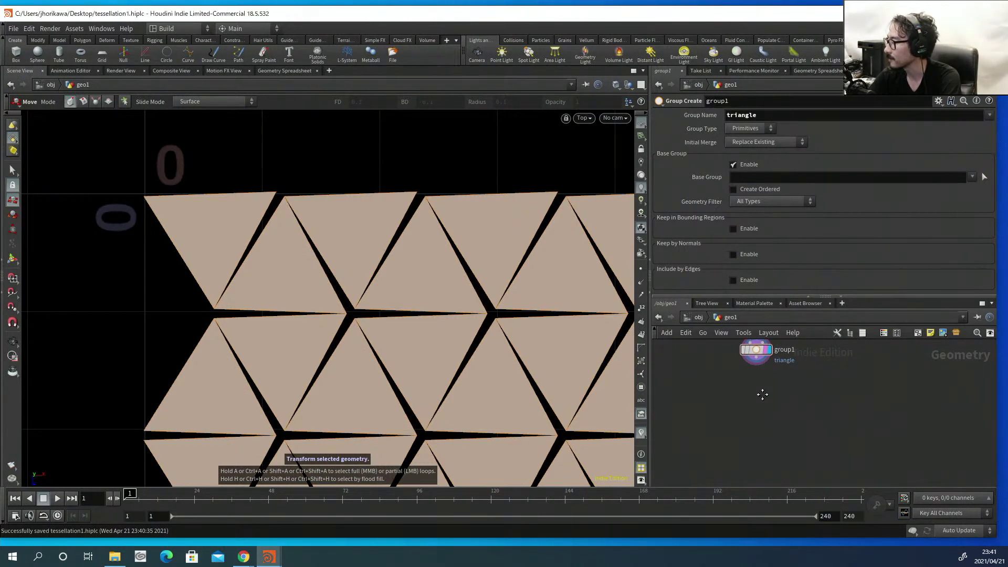
pyautogui.press('Tab')
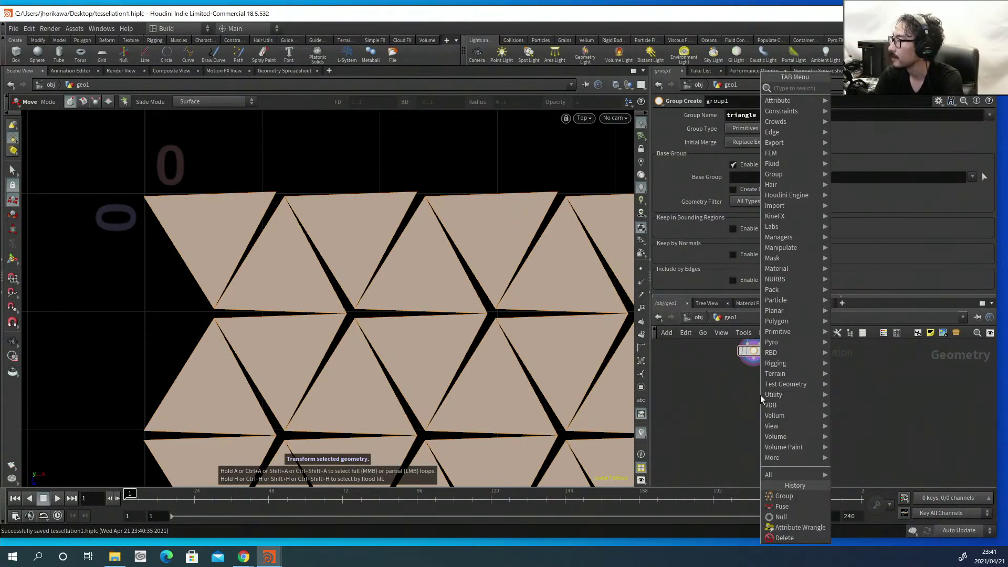
pyautogui.write('vellu')
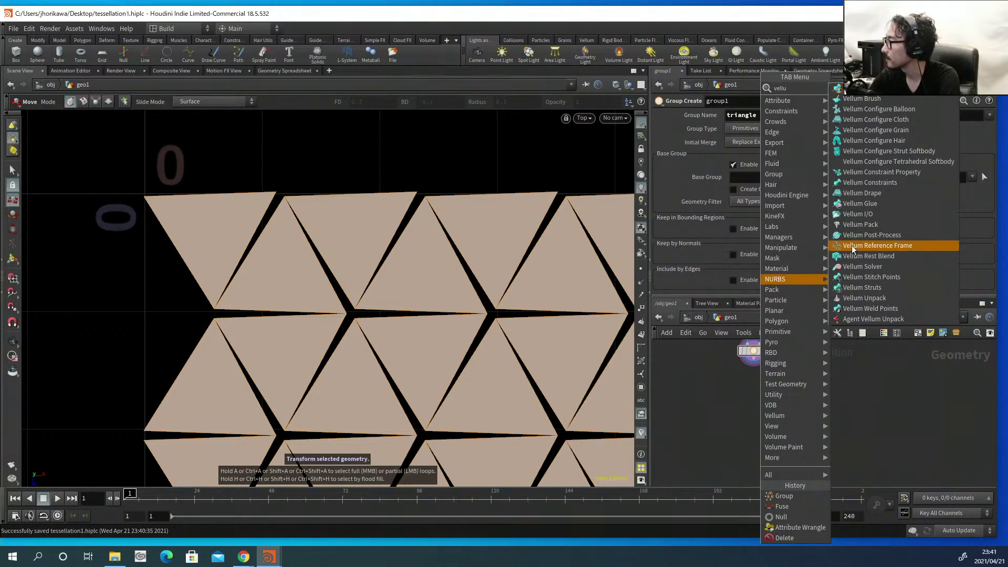
pyautogui.click(851, 123)
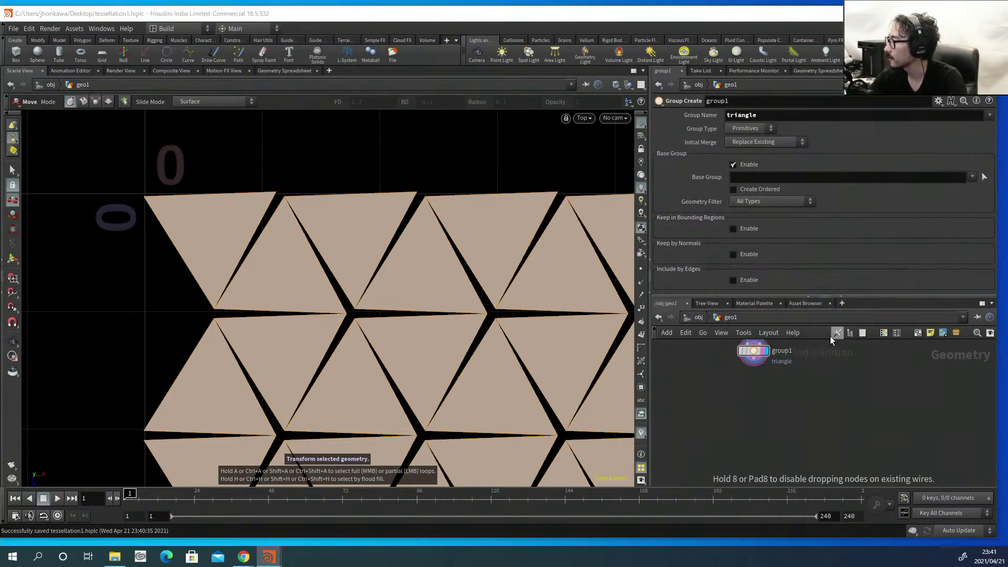
pyautogui.click(750, 412)
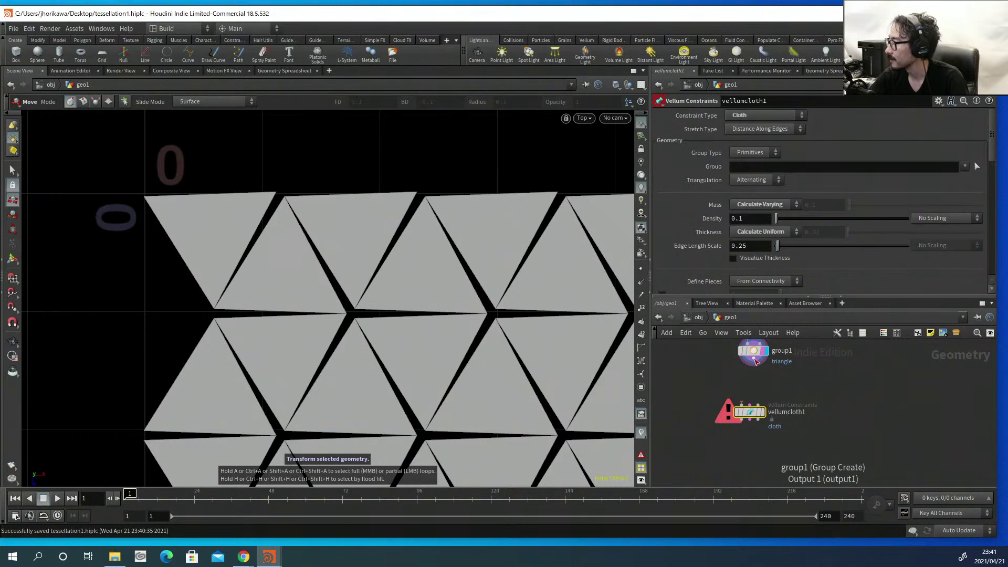
pyautogui.moveTo(756, 362); pyautogui.dragTo(767, 405)
pyautogui.click(757, 411)
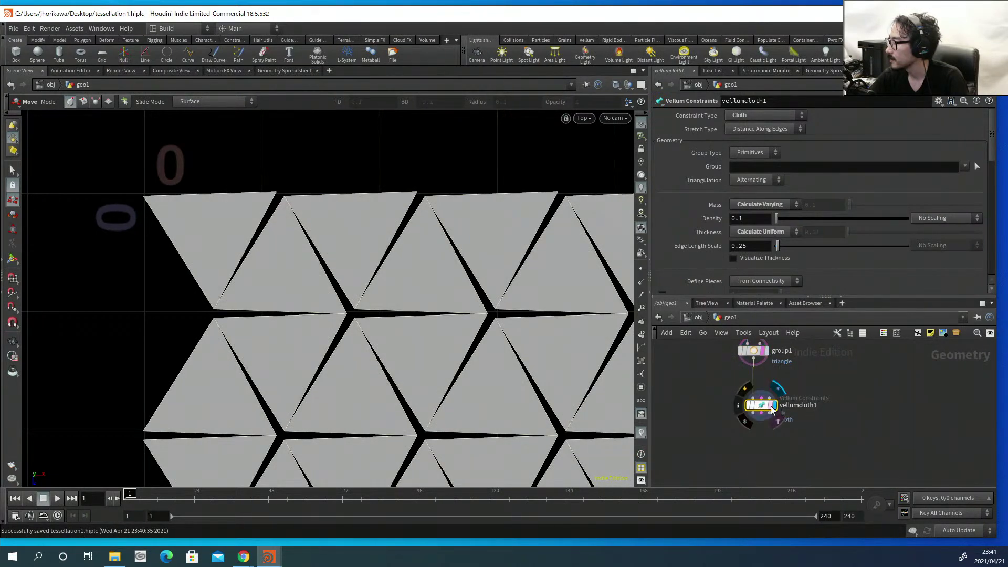
pyautogui.moveTo(776, 409); pyautogui.dragTo(768, 414)
pyautogui.moveTo(817, 406); pyautogui.dragTo(786, 374, button='middle')
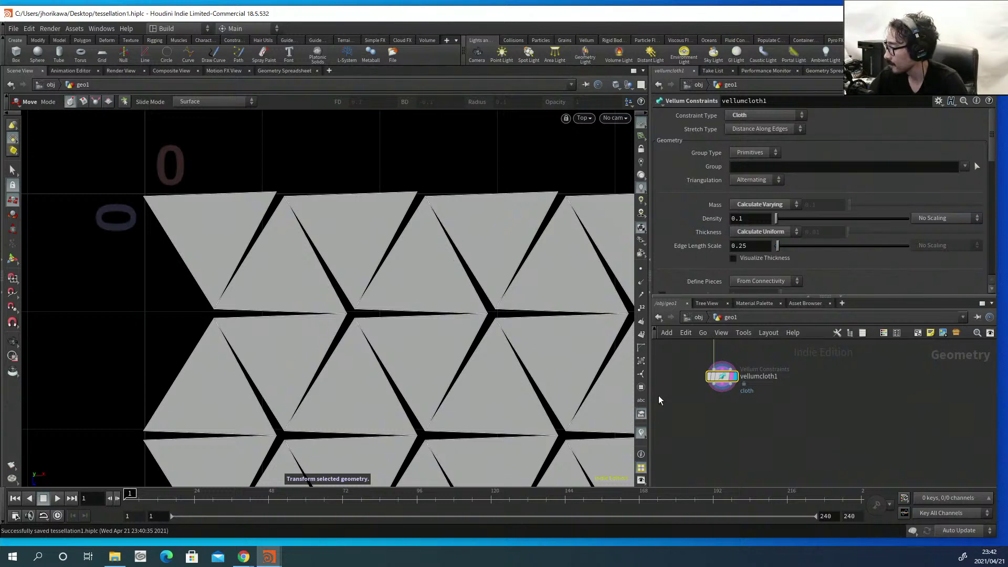
# Add a Null node below vellumcloth1 and connect the cloth node's Constraint Geometry output to it.
pyautogui.click(733, 422)
pyautogui.moveTo(732, 422); pyautogui.dragTo(730, 428, button='middle')
pyautogui.scroll(2, 730, 425)
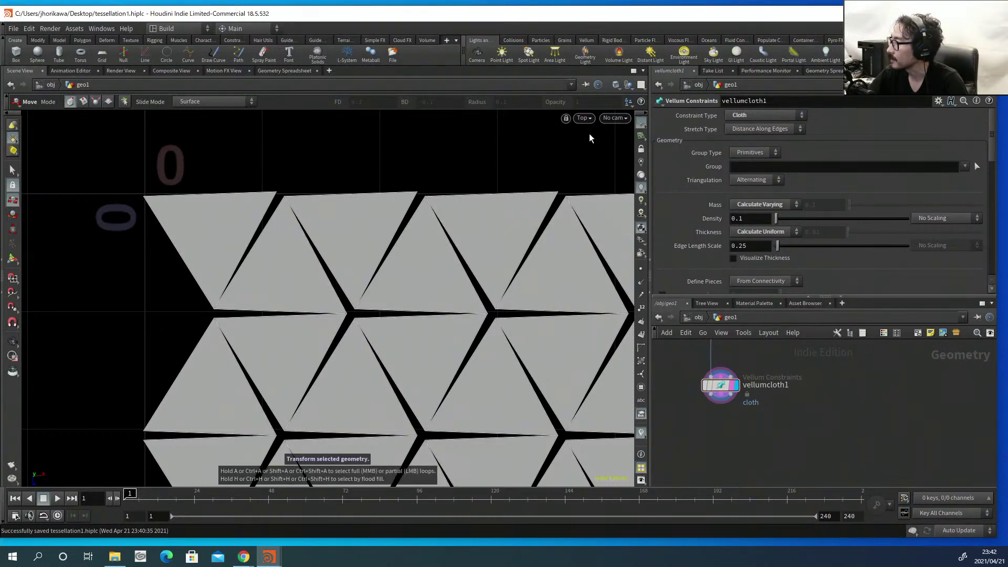
pyautogui.press('Tab')
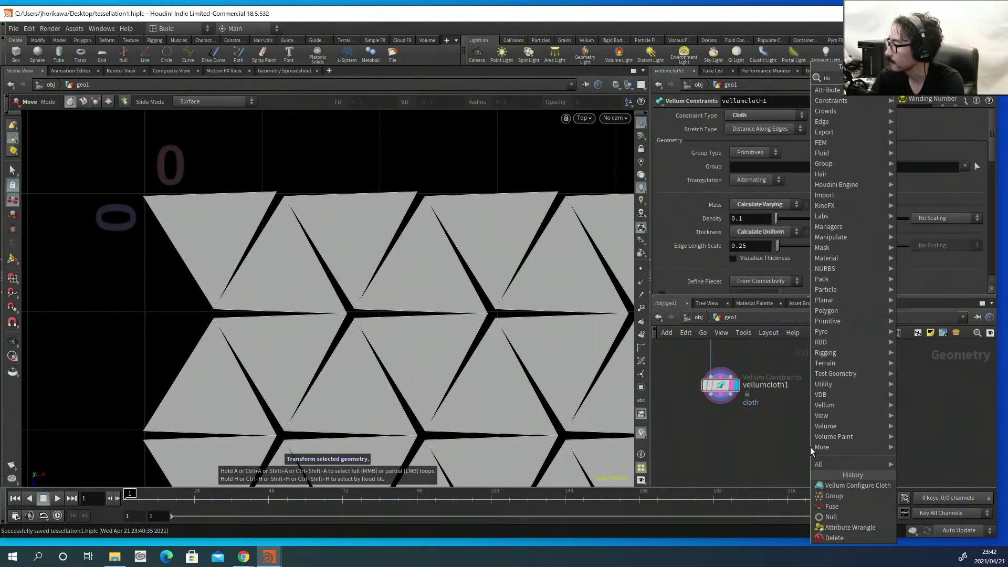
pyautogui.write('null')
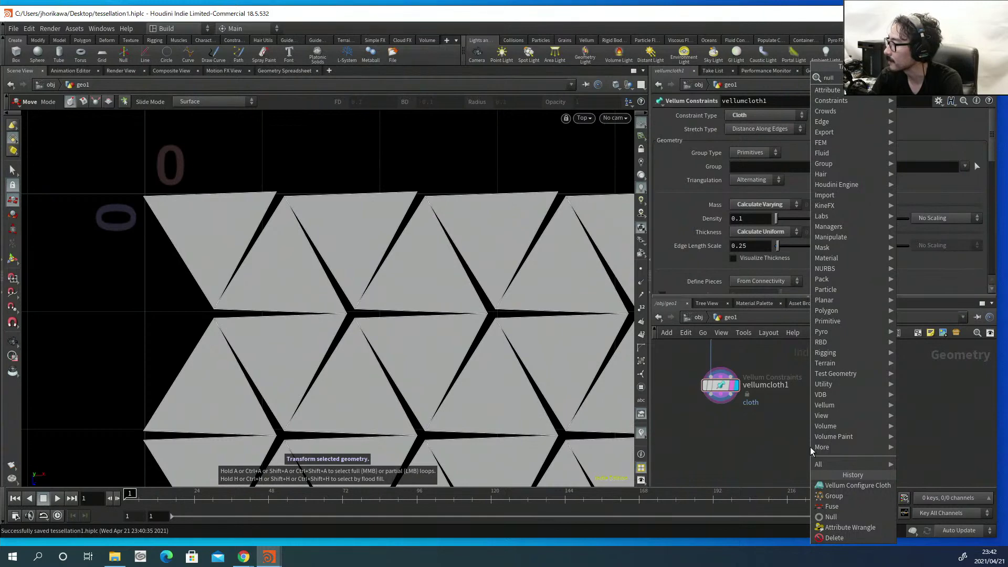
pyautogui.press('Return')
pyautogui.click(787, 446)
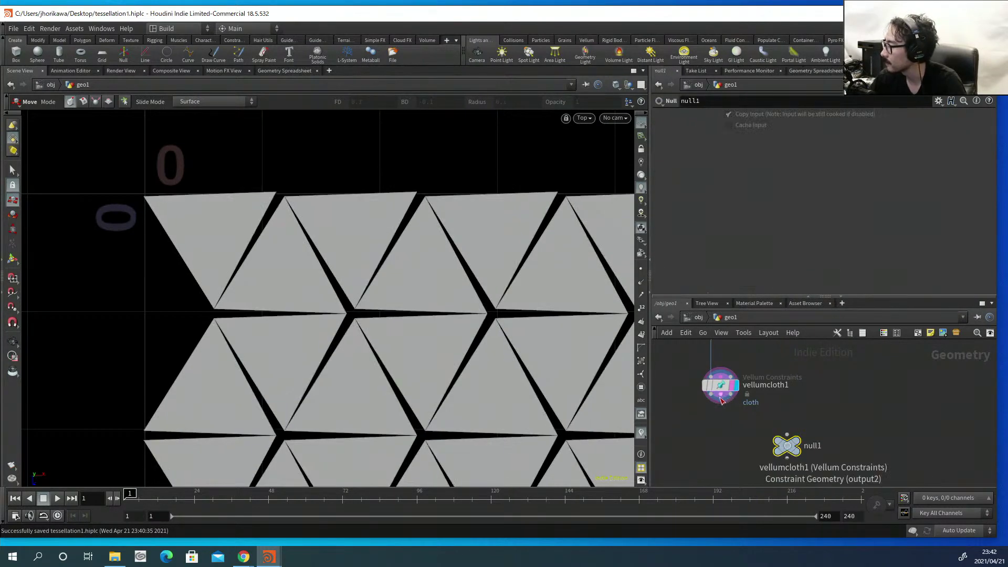
pyautogui.click(731, 396)
pyautogui.click(787, 436)
pyautogui.moveTo(786, 446); pyautogui.dragTo(745, 440)
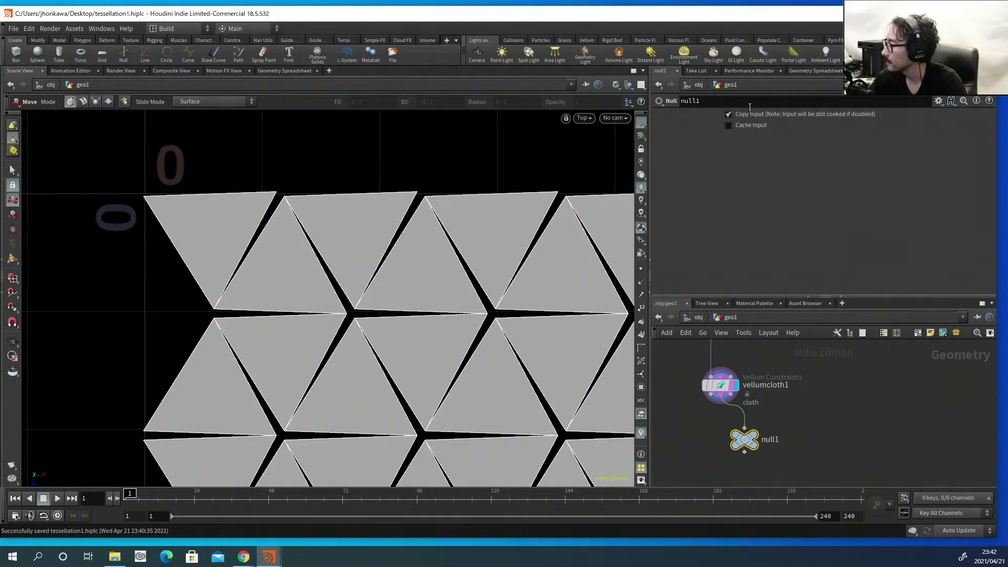
# Examine the Null node's primitive attributes and groups in the Geometry Spreadsheet, and return to the tessellation in the Scene View.
pyautogui.click(270, 71)
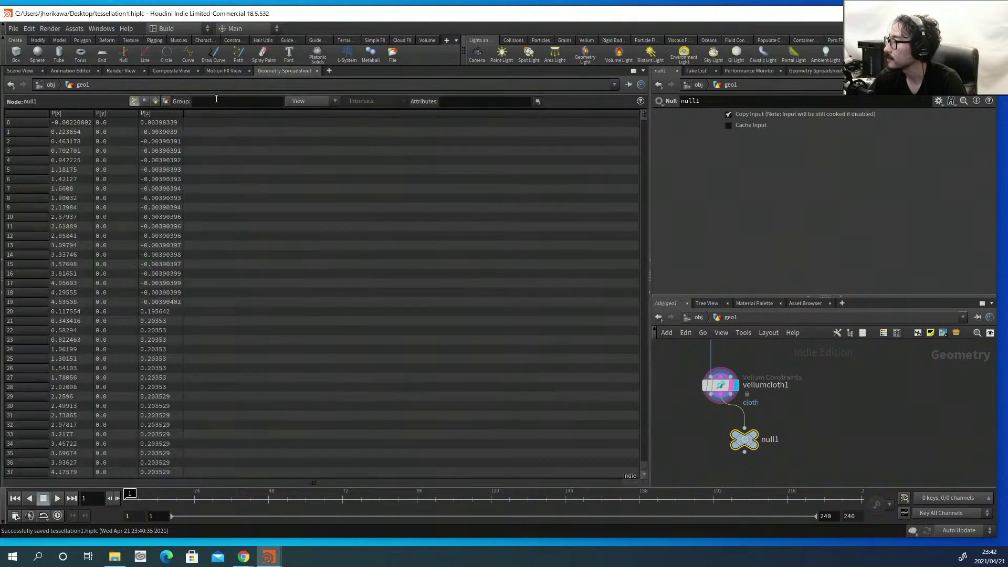
pyautogui.click(156, 101)
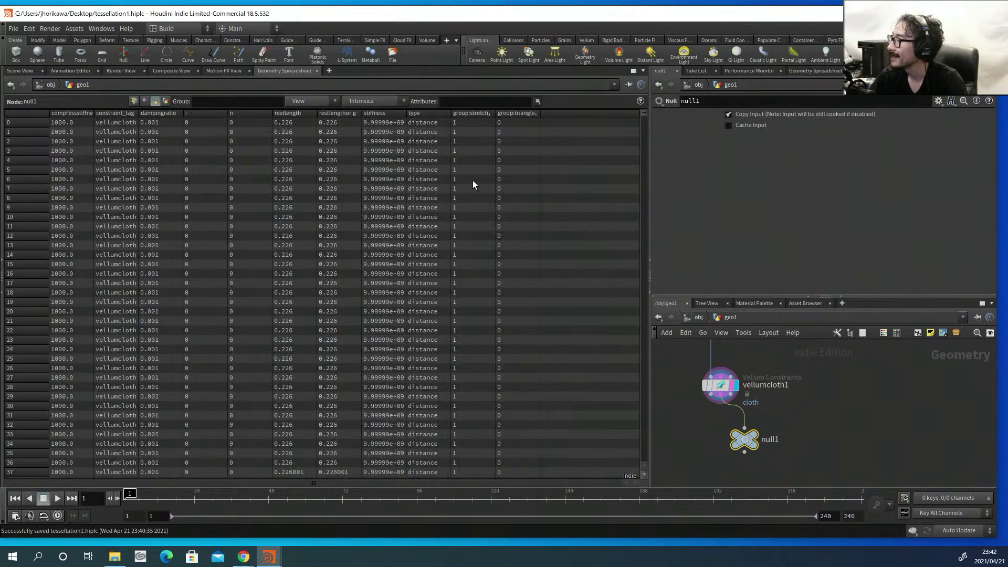
pyautogui.click(481, 114)
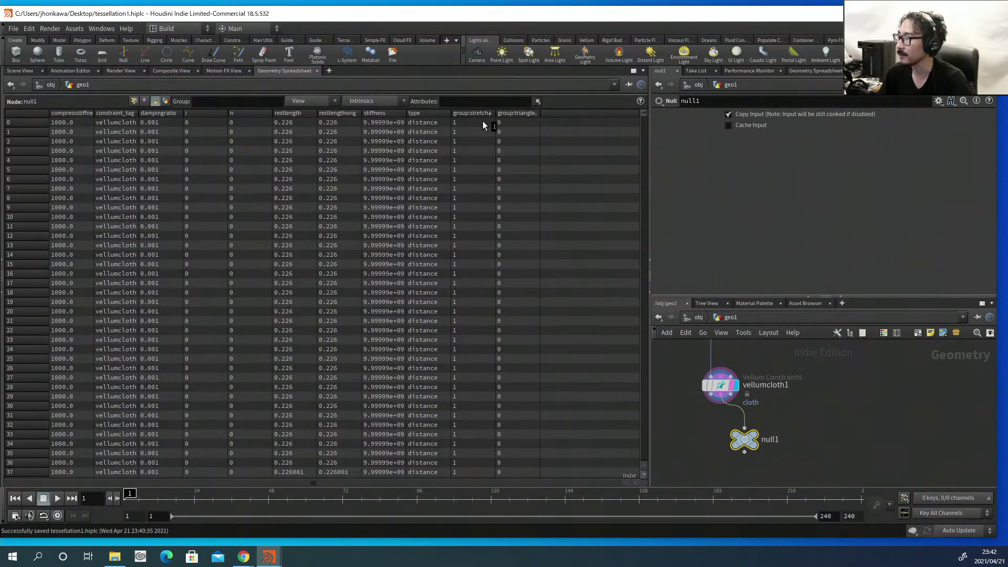
pyautogui.click(24, 69)
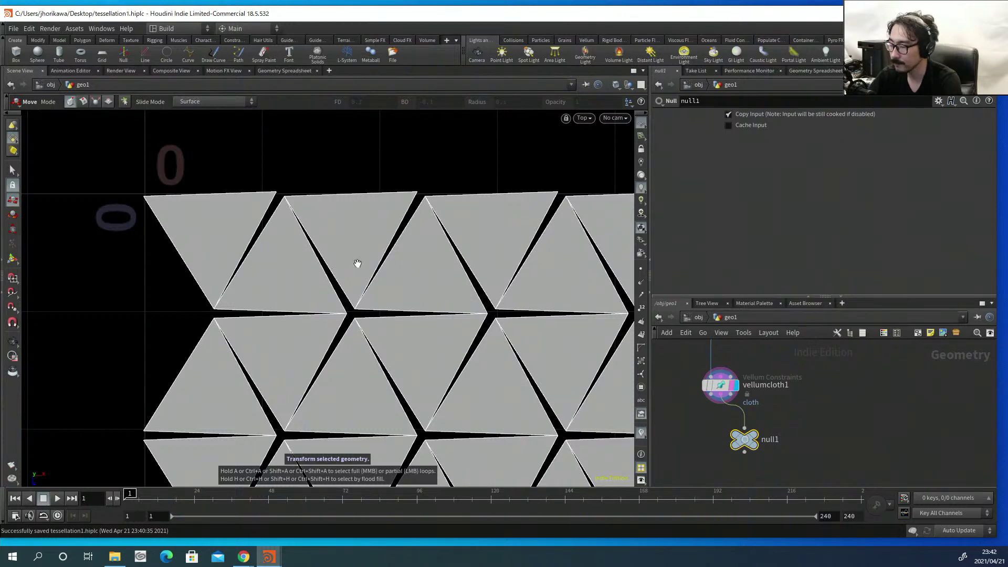
pyautogui.press('Escape')
pyautogui.scroll(-5, 356, 263)
pyautogui.scroll(-4, 351, 242)
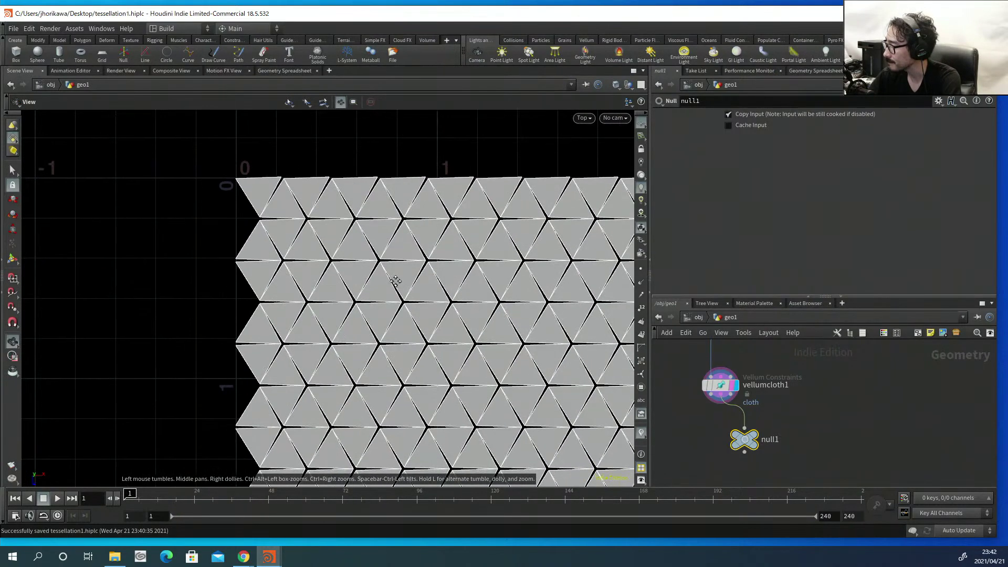
pyautogui.press('t')
pyautogui.click(689, 421)
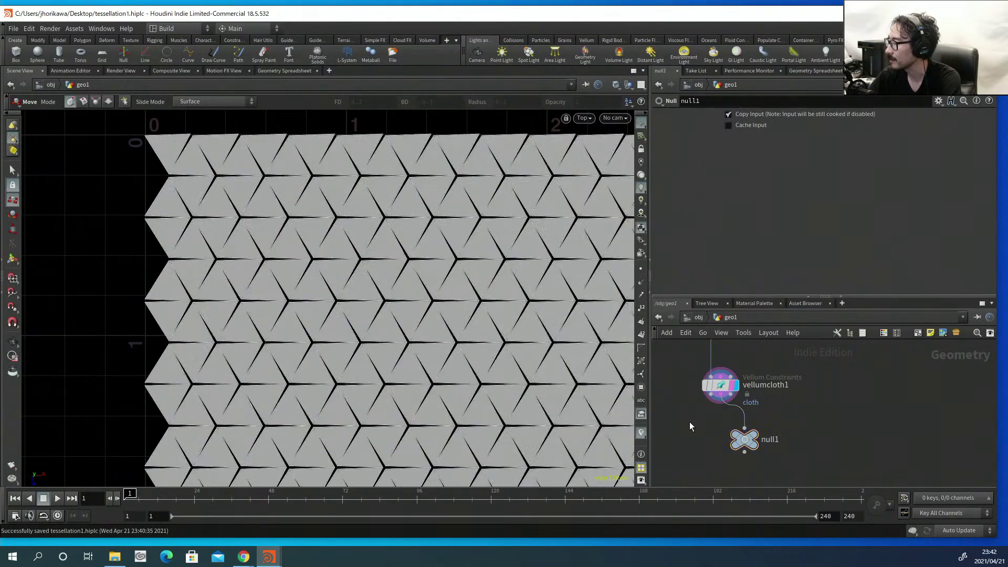
# Add a Vellum Solver node below vellumcloth1 and connect the cloth node's three outputs to the solver's matching inputs.
pyautogui.moveTo(689, 421); pyautogui.dragTo(695, 397, button='middle')
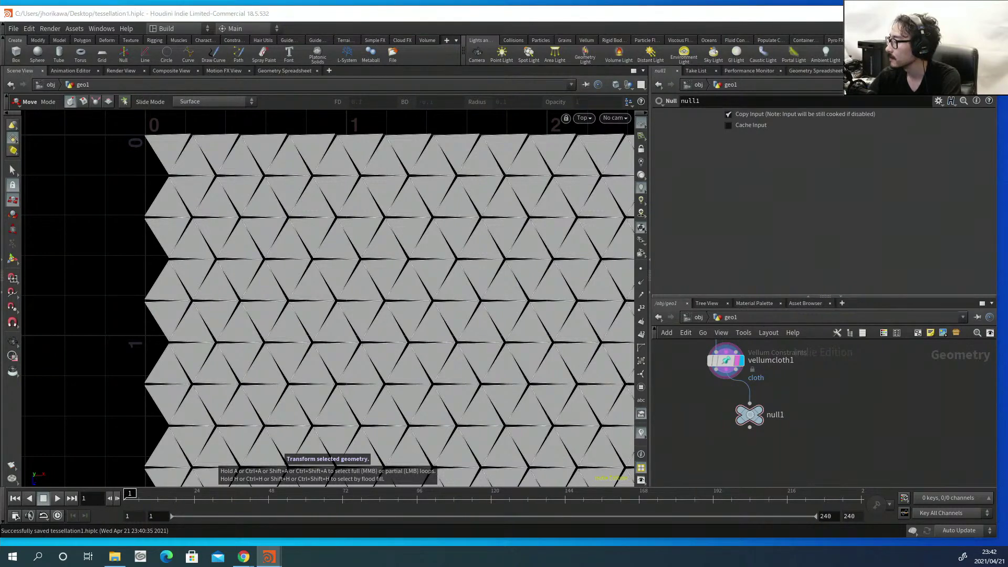
pyautogui.press('Tab')
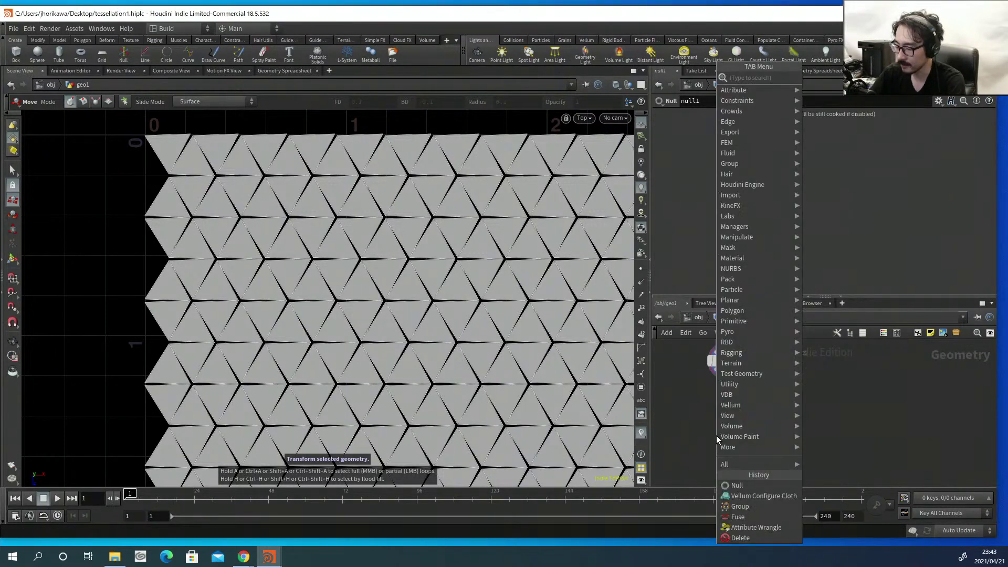
pyautogui.write('vel')
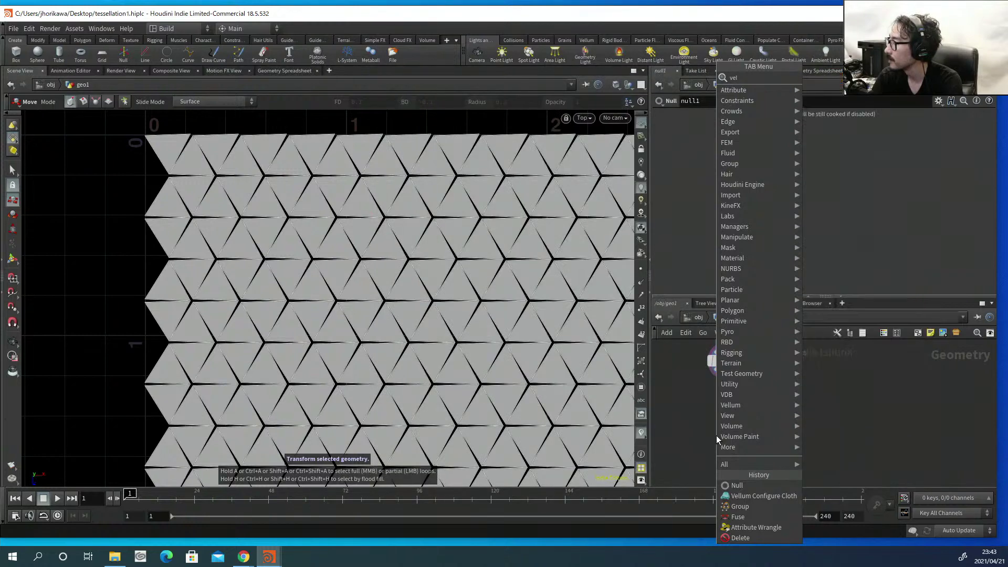
pyautogui.write('lum solver')
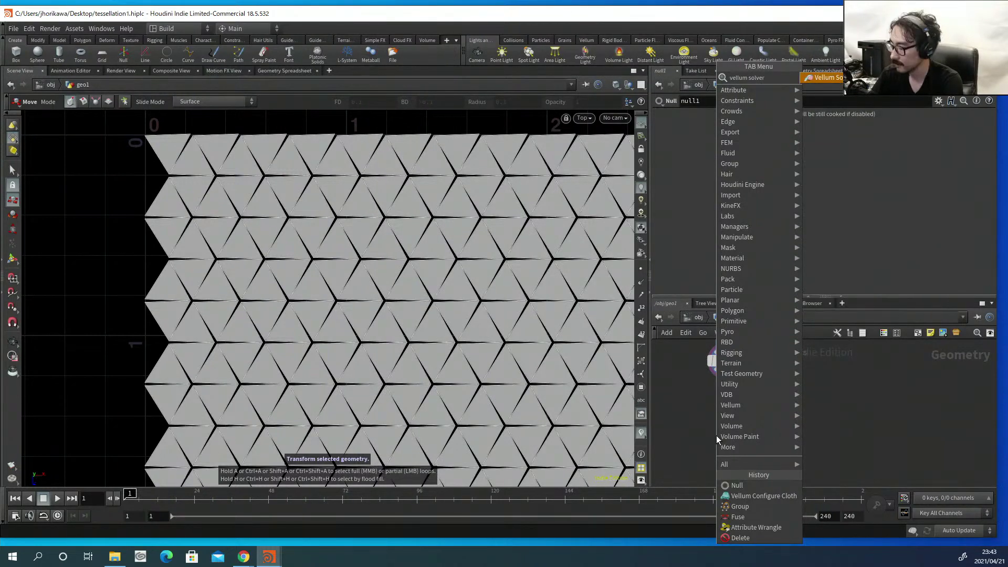
pyautogui.press('Return')
pyautogui.click(717, 456)
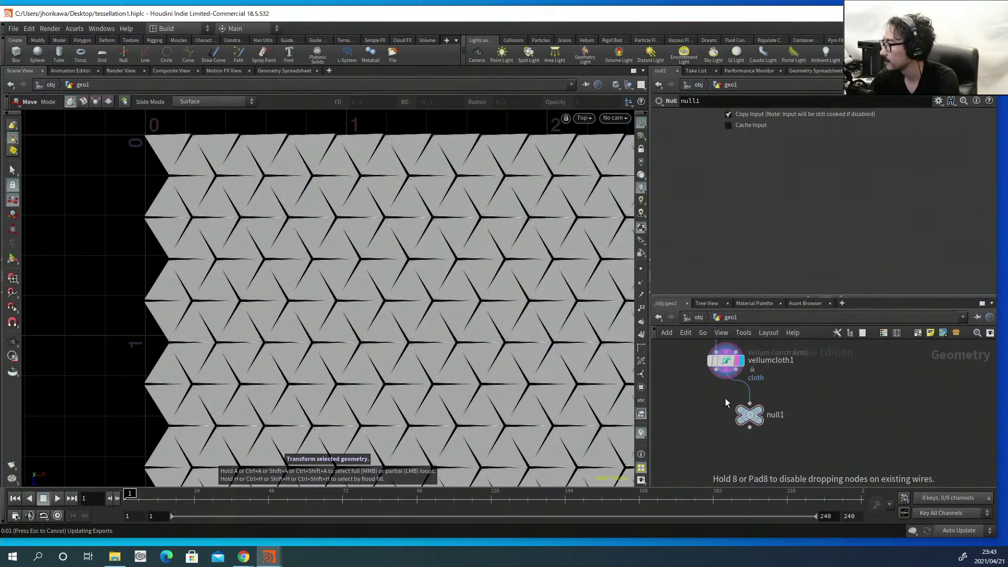
pyautogui.moveTo(757, 398); pyautogui.dragTo(798, 398)
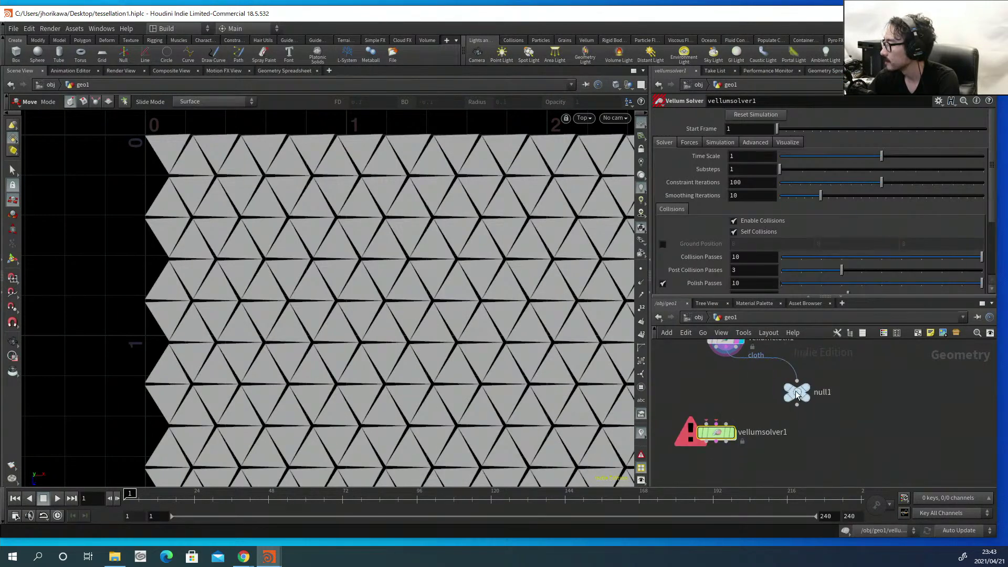
pyautogui.moveTo(715, 348); pyautogui.dragTo(745, 358)
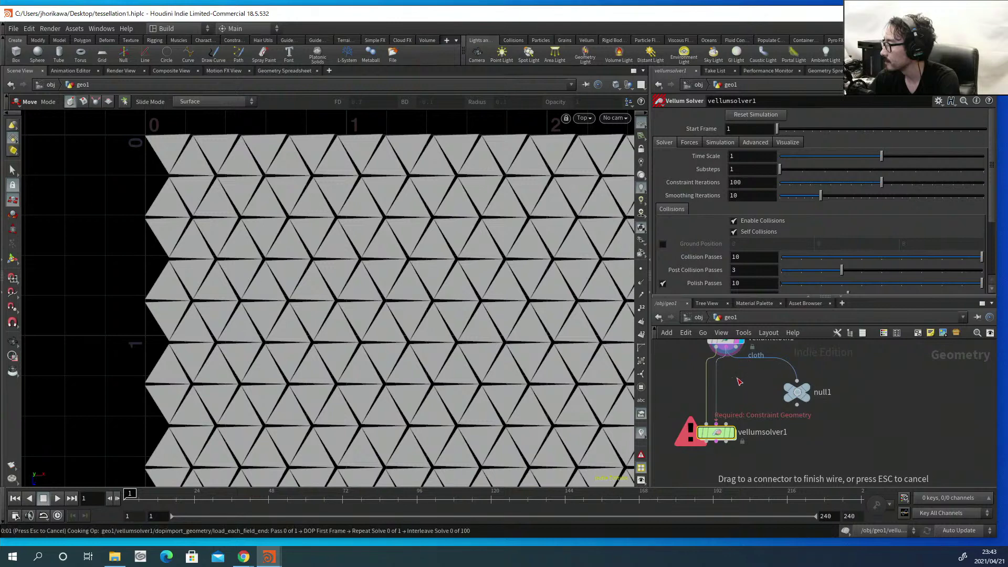
pyautogui.click(727, 424)
pyautogui.moveTo(730, 428); pyautogui.dragTo(744, 447)
# Switch the viewport to the perspective view and show the whole tessellated sheet at an angle.
pyautogui.press('Escape')
pyautogui.scroll(-5, 425, 309)
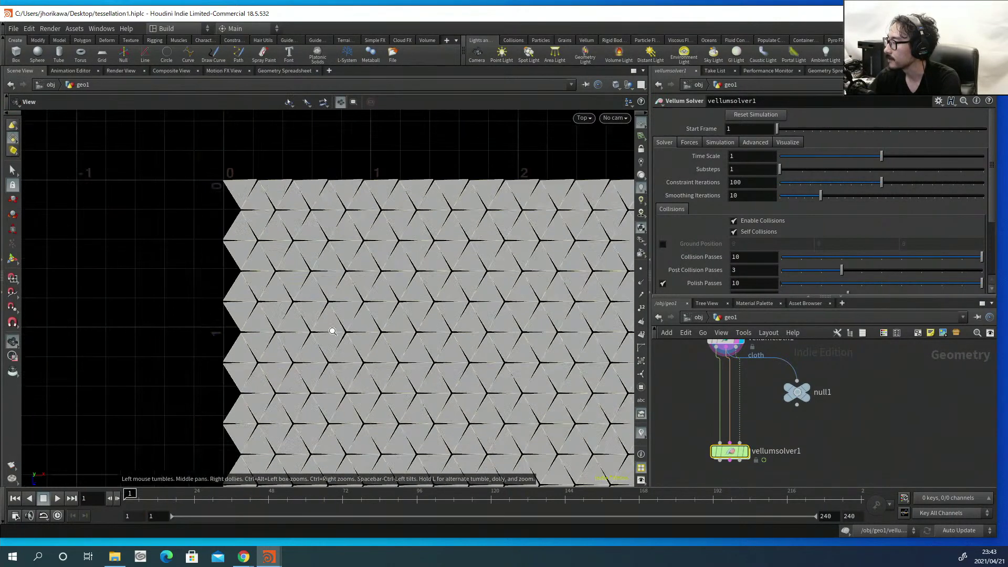
pyautogui.press('t')
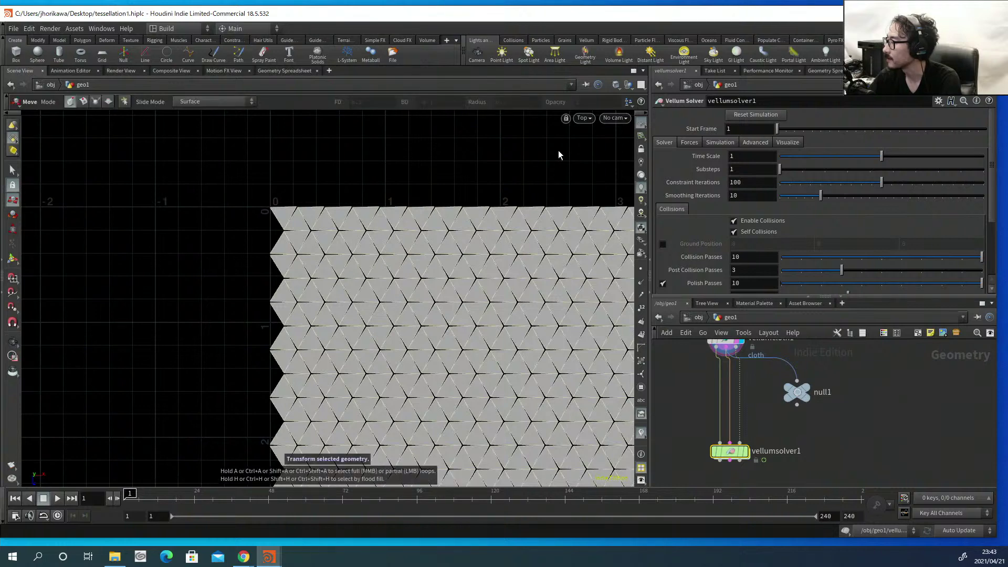
pyautogui.click(591, 117)
pyautogui.moveTo(590, 157)
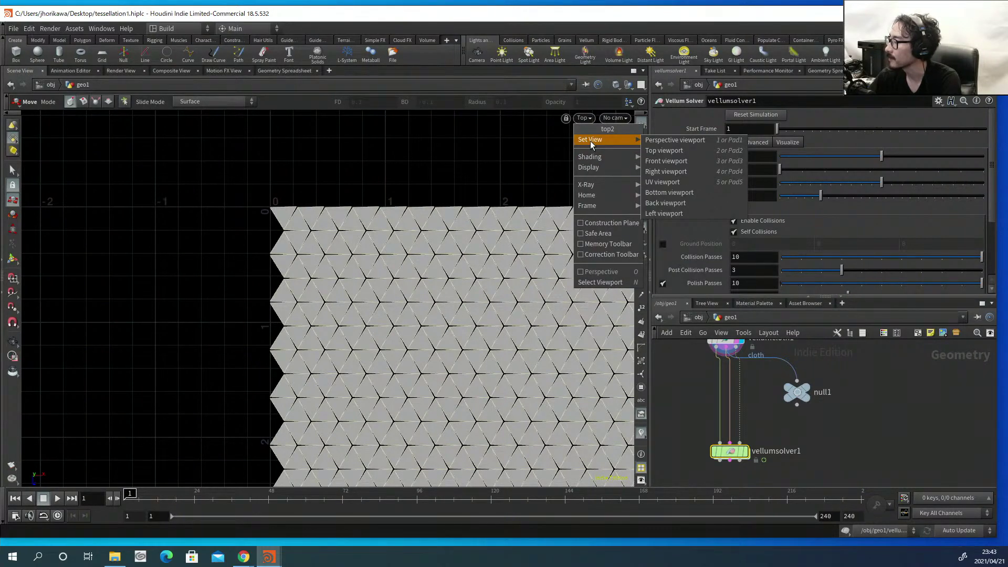
pyautogui.click(674, 140)
pyautogui.press('Escape')
pyautogui.press('h')
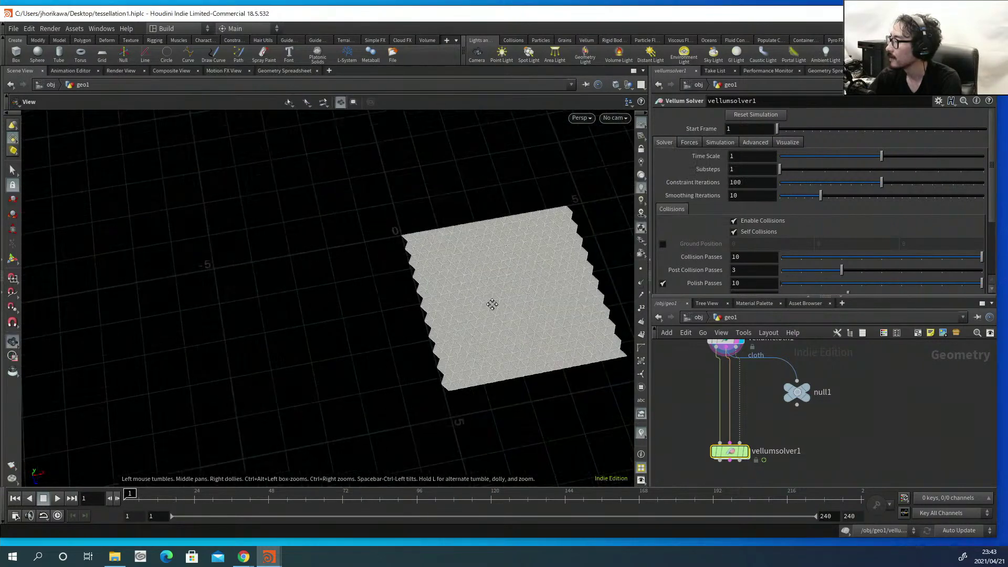
pyautogui.moveTo(490, 302); pyautogui.dragTo(429, 273)
pyautogui.press('t')
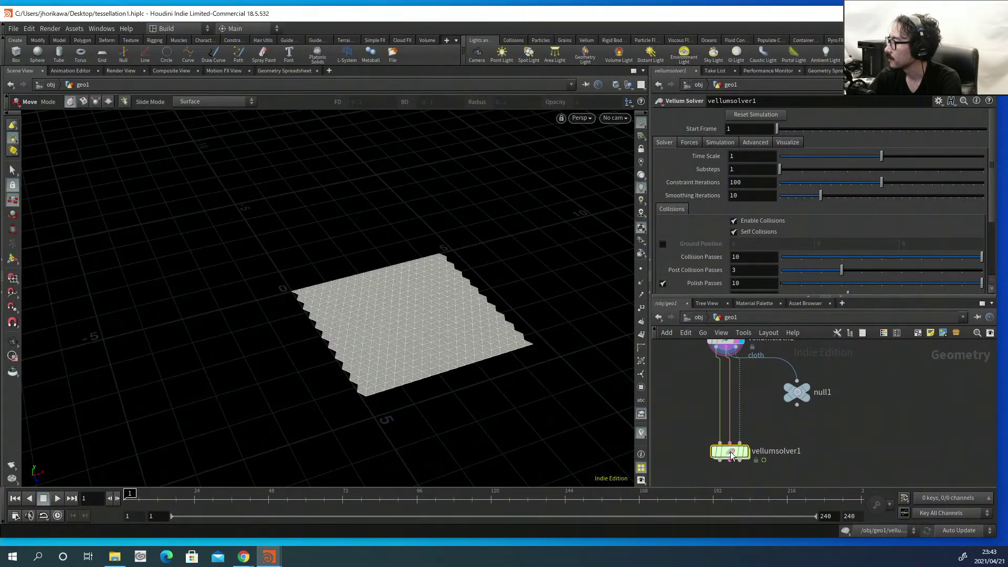
# Move vellumcloth1 down and insert a Transform node on the wire above it.
pyautogui.moveTo(698, 414); pyautogui.dragTo(719, 416, button='middle')
pyautogui.moveTo(720, 413); pyautogui.dragTo(720, 443, button='middle')
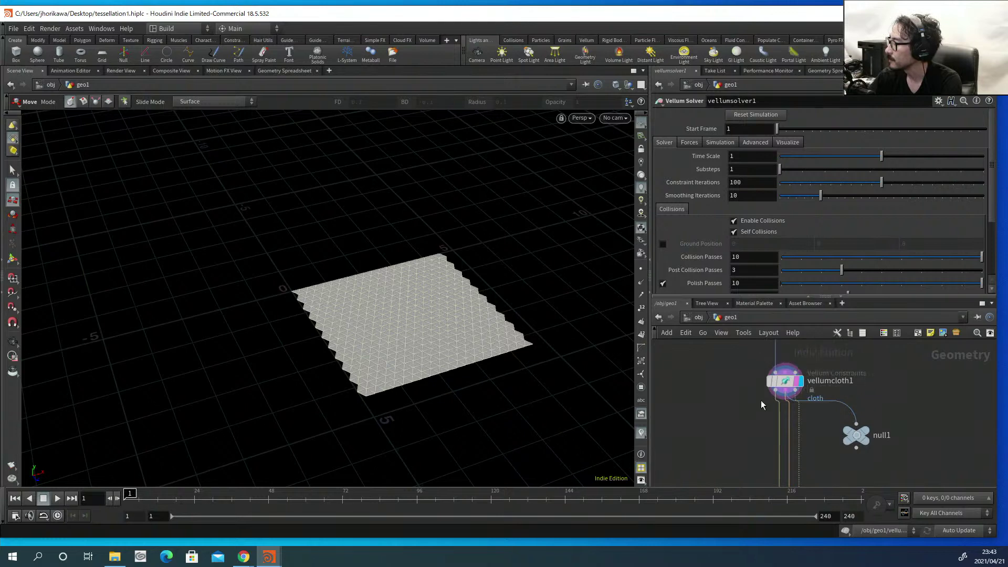
pyautogui.moveTo(781, 383); pyautogui.dragTo(781, 427)
pyautogui.press('Tab')
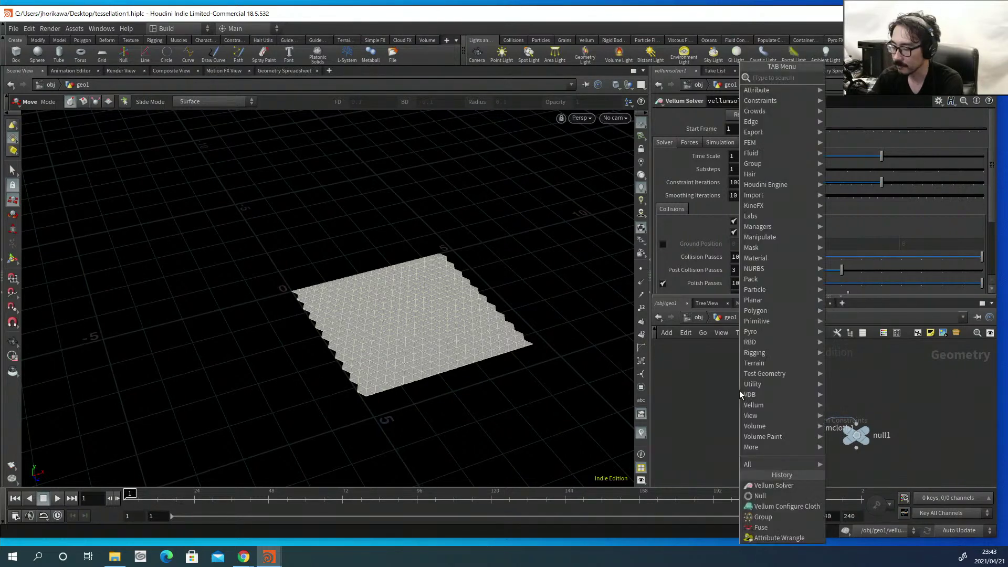
pyautogui.write('tran')
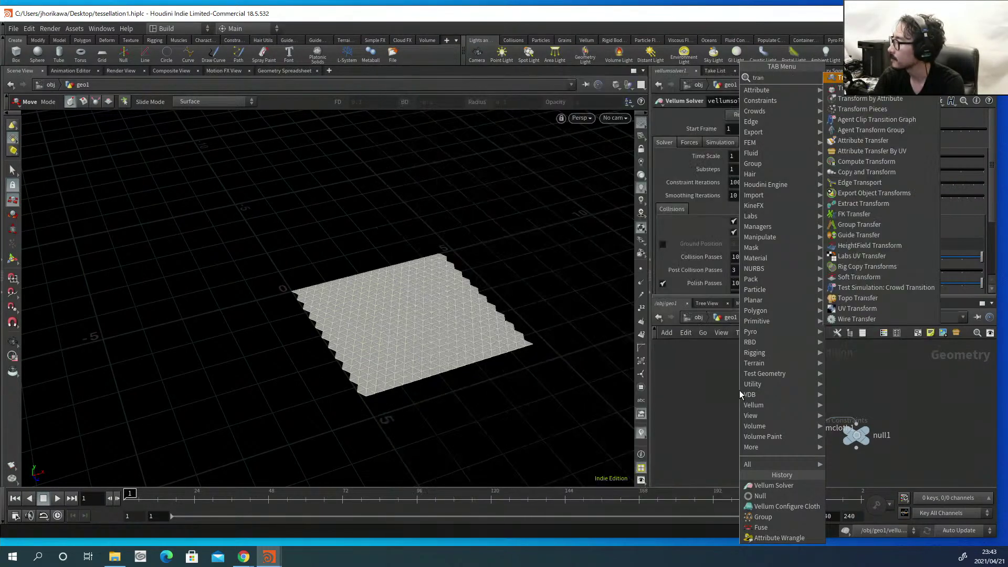
pyautogui.press('Return')
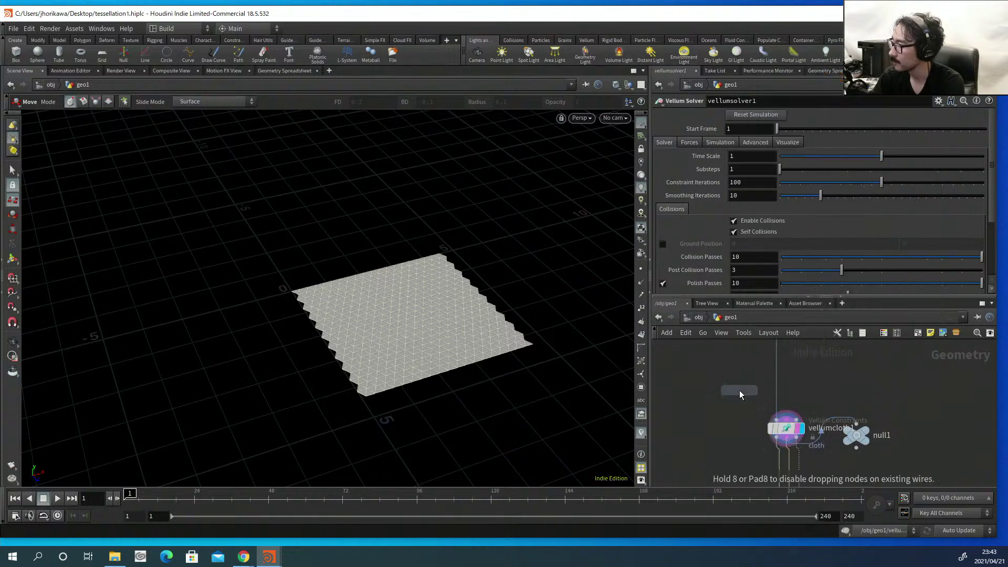
pyautogui.click(779, 368)
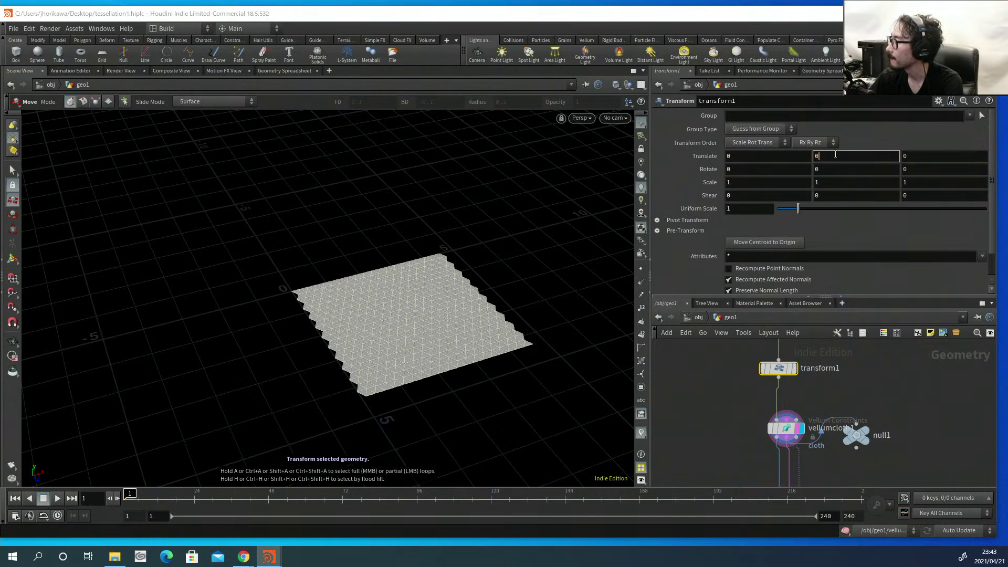
# Raise the tessellated sheet by setting transform1's Y translation to 1.
pyautogui.moveTo(836, 154); pyautogui.dragTo(785, 154)
pyautogui.press('Return')
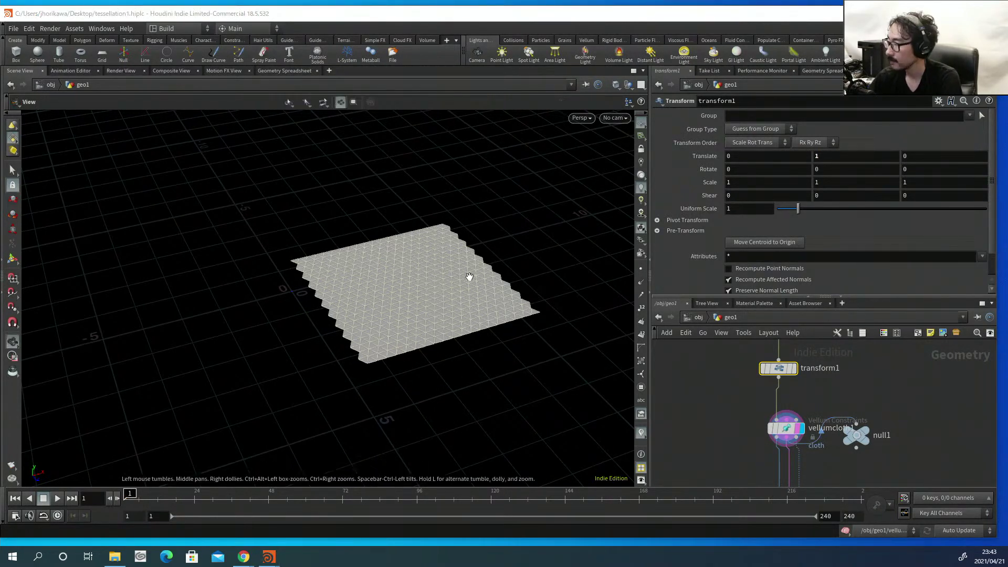
pyautogui.moveTo(468, 268)
pyautogui.keyDown('alt'); pyautogui.mouseDown()
pyautogui.moveTo(471, 221)
pyautogui.moveTo(470, 252)
pyautogui.mouseUp(); pyautogui.keyUp('alt')
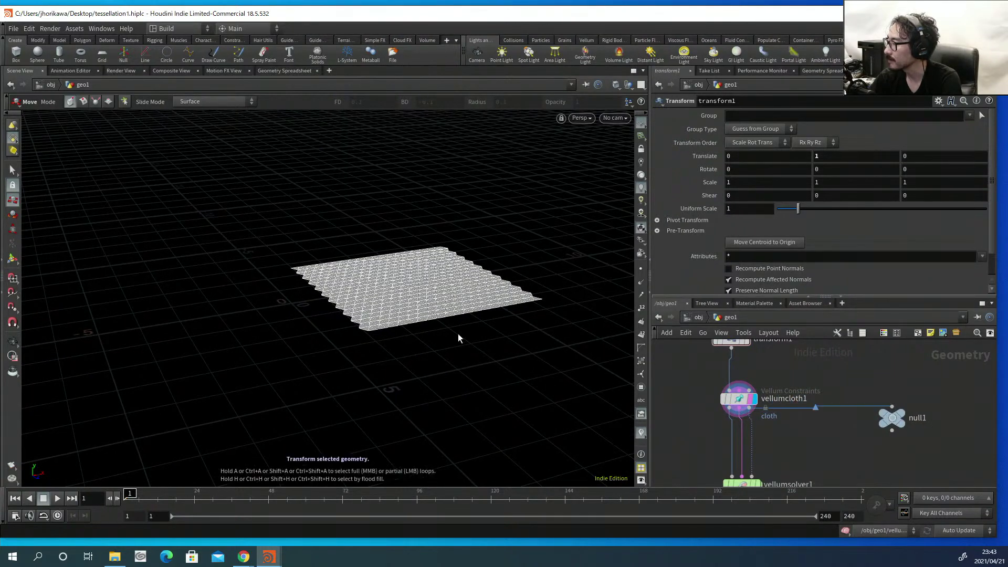
pyautogui.keyDown('alt'); pyautogui.moveTo(463, 339); pyautogui.dragTo(414, 333); pyautogui.keyUp('alt')
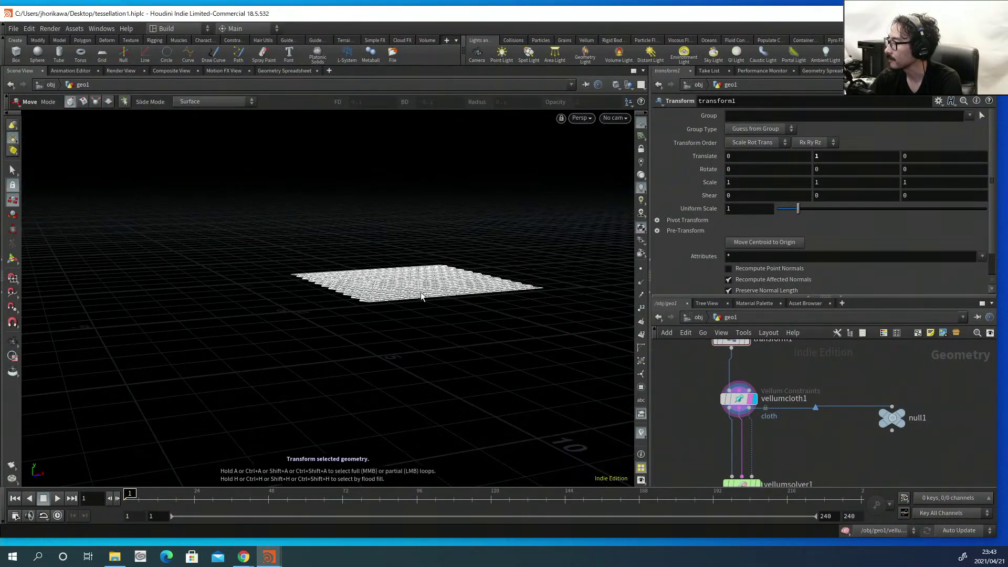
pyautogui.keyDown('alt'); pyautogui.moveTo(418, 299); pyautogui.dragTo(493, 283, button='right'); pyautogui.keyUp('alt')
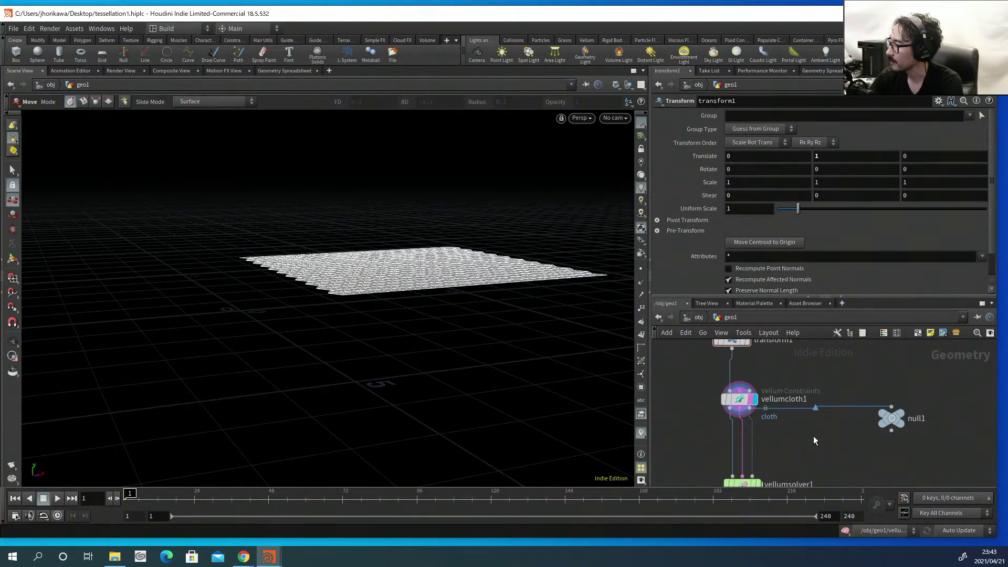
# Add a Sphere node beside the cloth network, with Polygon as its primitive type and a frequency of 5.
pyautogui.press('Tab')
pyautogui.write('spher')
pyautogui.press('Return')
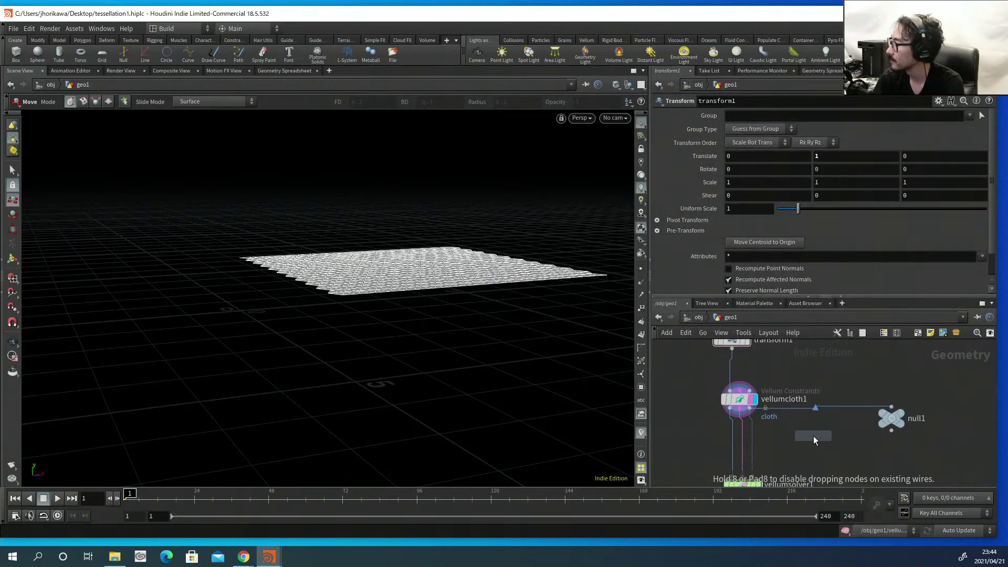
pyautogui.click(820, 447)
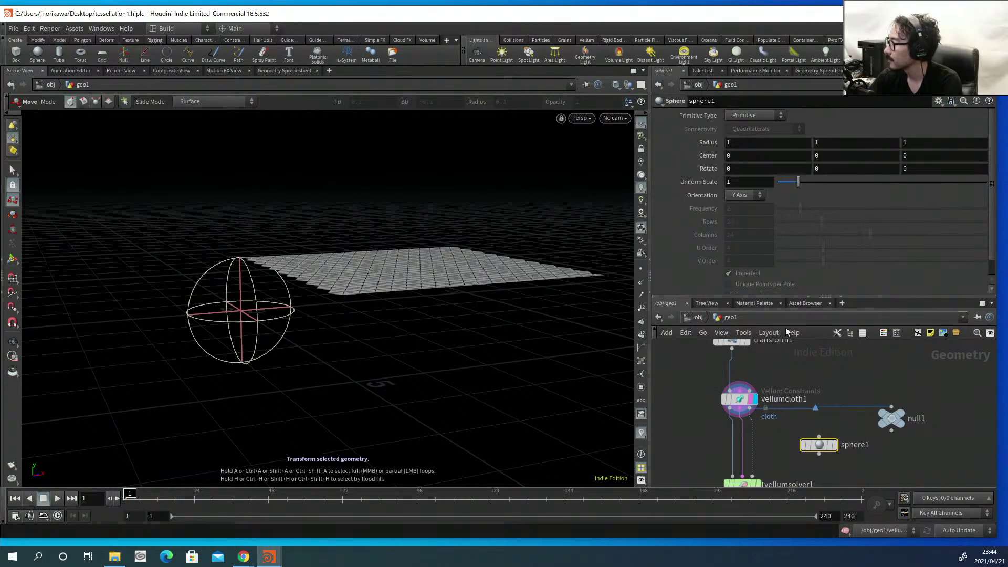
pyautogui.click(754, 115)
pyautogui.click(749, 128)
pyautogui.moveTo(801, 209); pyautogui.dragTo(871, 209)
pyautogui.press('Escape')
pyautogui.keyDown('alt'); pyautogui.moveTo(431, 245); pyautogui.dragTo(354, 333); pyautogui.keyUp('alt')
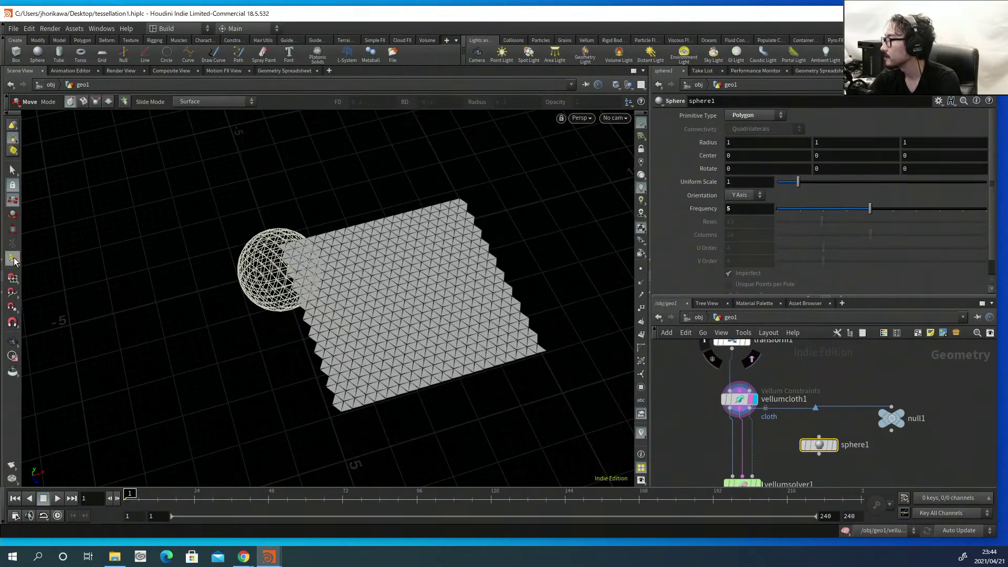
# Move the sphere beneath the sheet, with its center at about X 2.43 and Z 1.65.
pyautogui.press('Return')
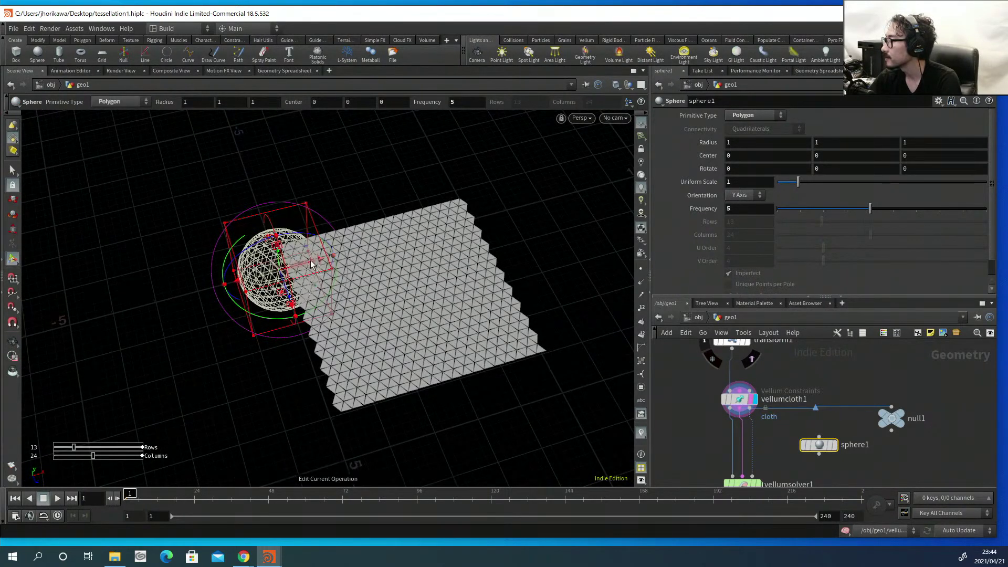
pyautogui.moveTo(314, 266); pyautogui.dragTo(413, 321)
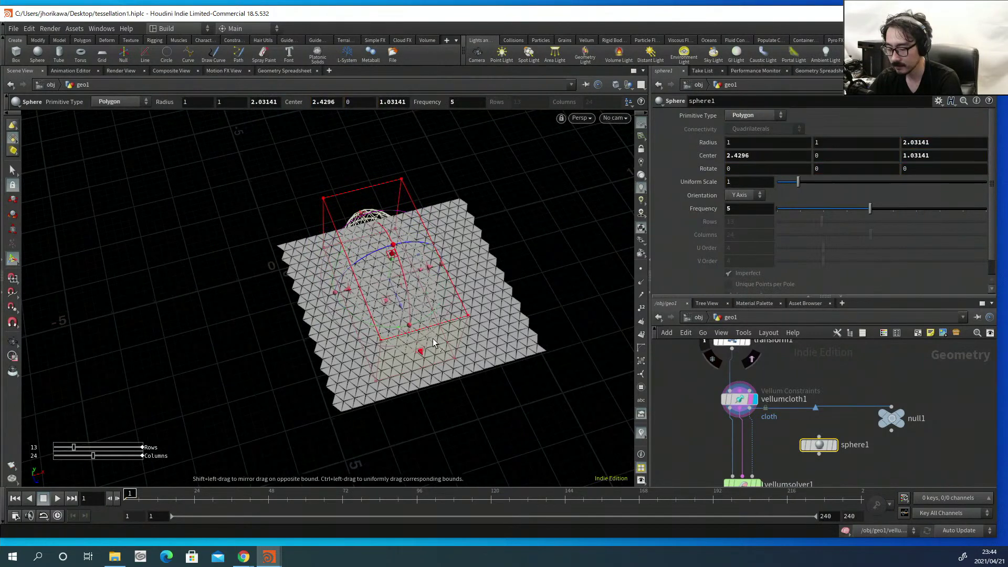
pyautogui.hotkey('ctrl', 'z')
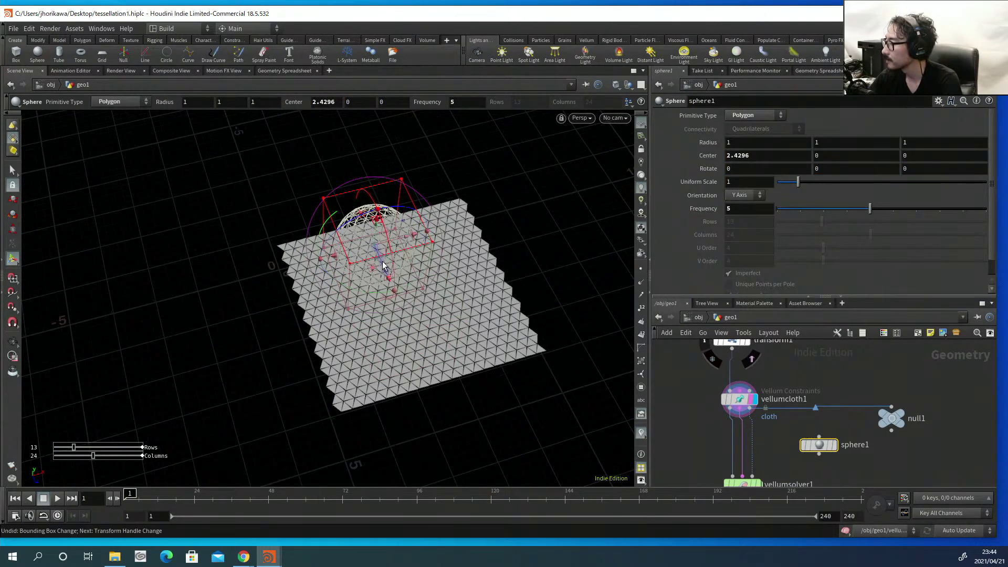
pyautogui.moveTo(393, 277); pyautogui.dragTo(404, 328)
pyautogui.press('Escape')
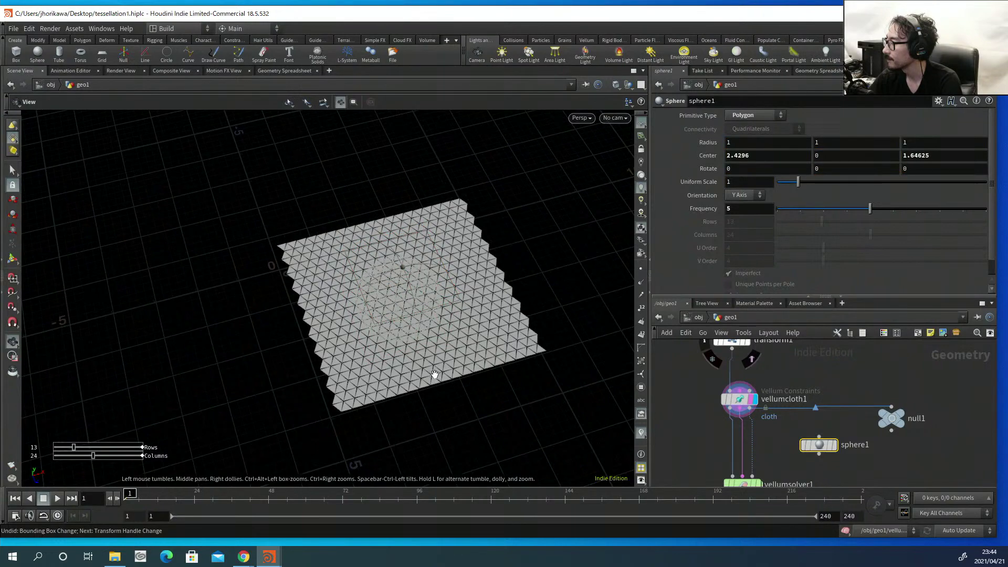
pyautogui.moveTo(434, 376); pyautogui.dragTo(455, 289)
pyautogui.press('Return')
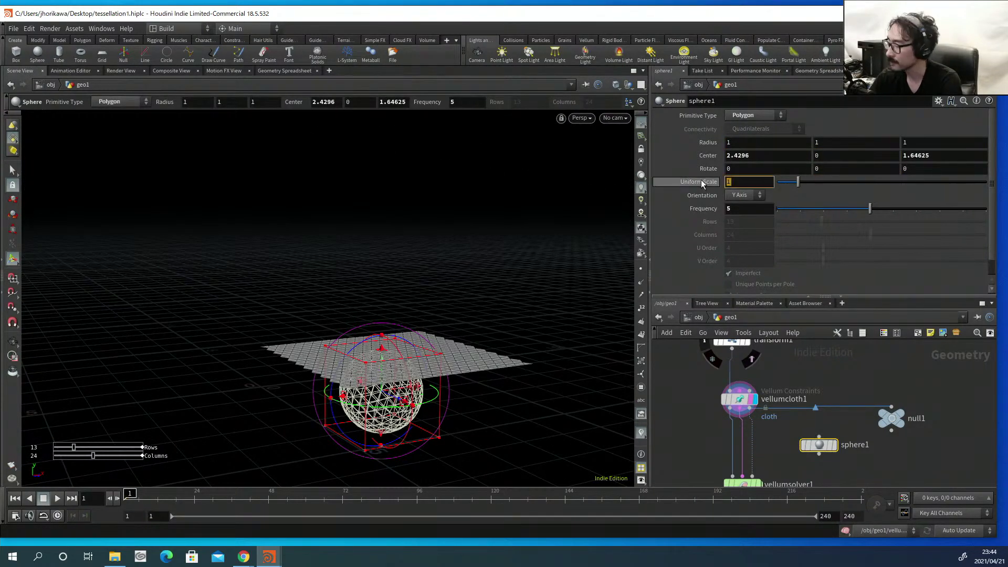
# Set the sphere's uniform scale to 0.5 and shift its center along Z to about 2.21.
pyautogui.write('0.5')
pyautogui.press('Return')
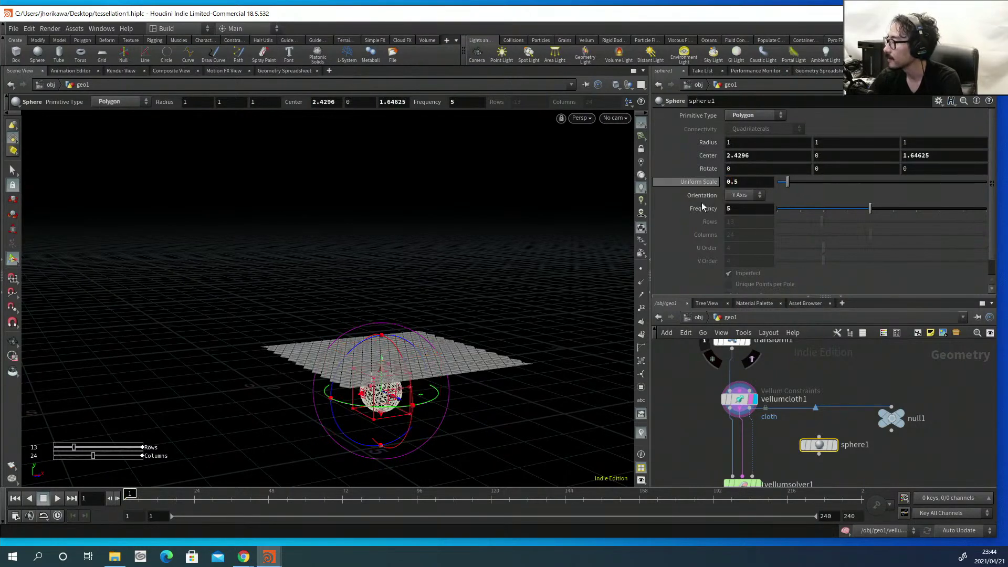
pyautogui.press('Escape')
pyautogui.moveTo(384, 356); pyautogui.dragTo(442, 395)
pyautogui.press('Return')
pyautogui.press('Escape')
pyautogui.moveTo(469, 326); pyautogui.dragTo(391, 357)
pyautogui.press('Return')
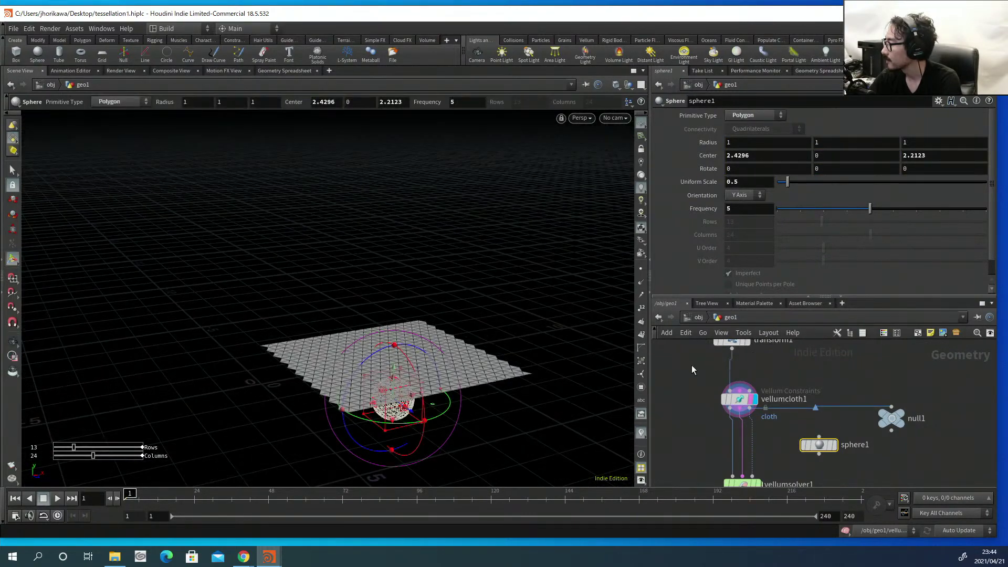
# Connect sphere1's output to the third input of vellumsolver1.
pyautogui.moveTo(805, 386); pyautogui.dragTo(792, 343, button='middle')
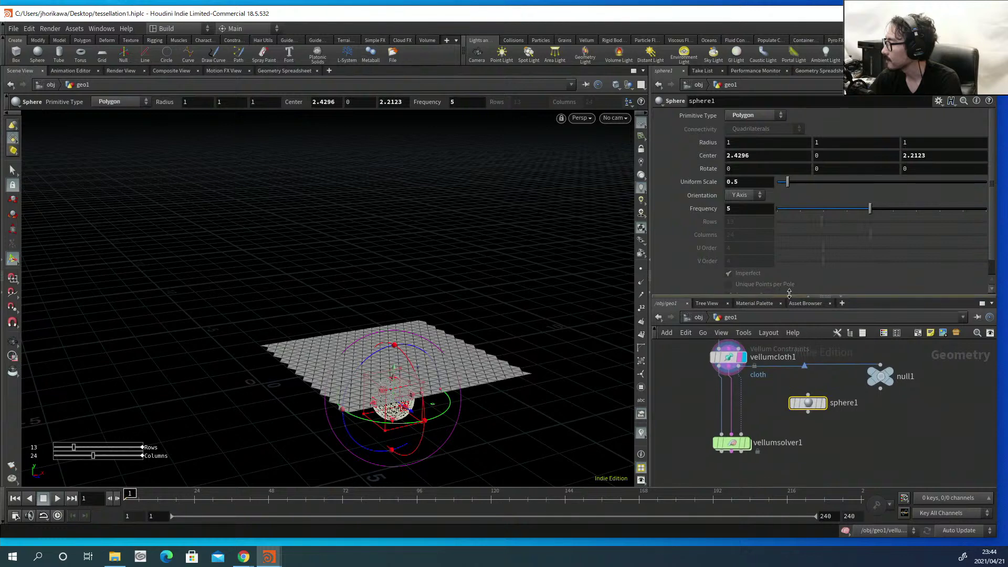
pyautogui.moveTo(790, 293); pyautogui.dragTo(790, 221)
pyautogui.click(799, 361)
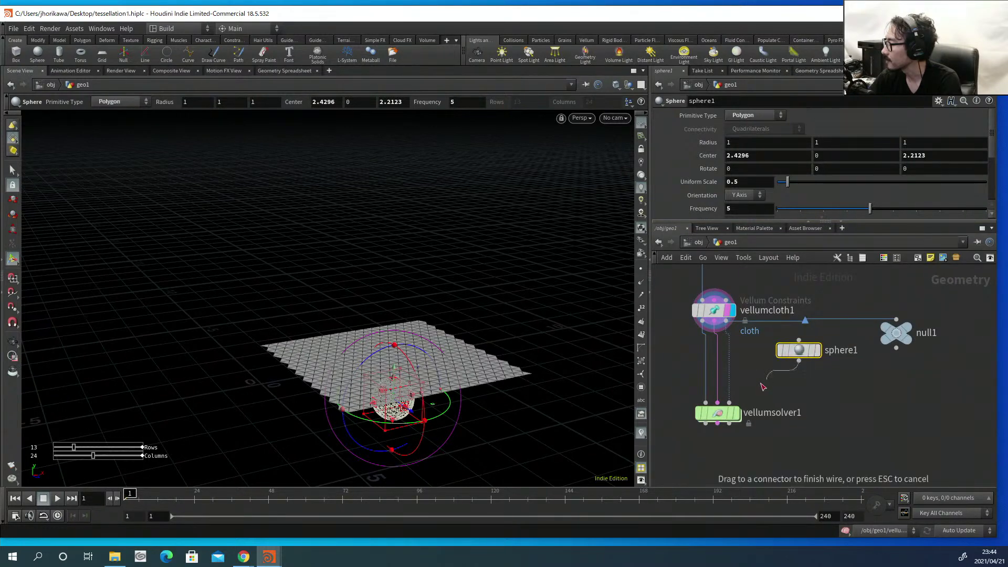
pyautogui.click(729, 402)
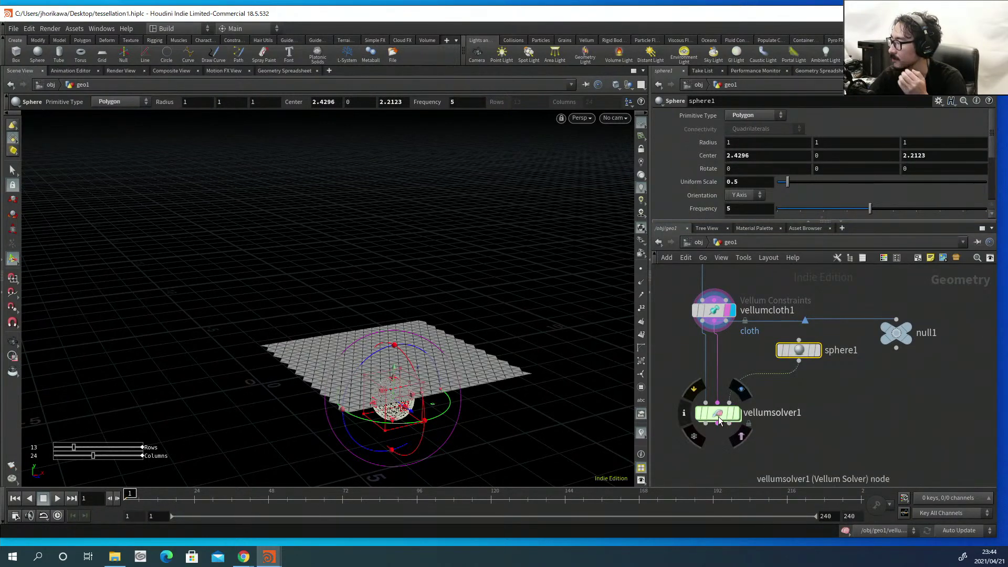
pyautogui.moveTo(719, 420); pyautogui.dragTo(717, 426)
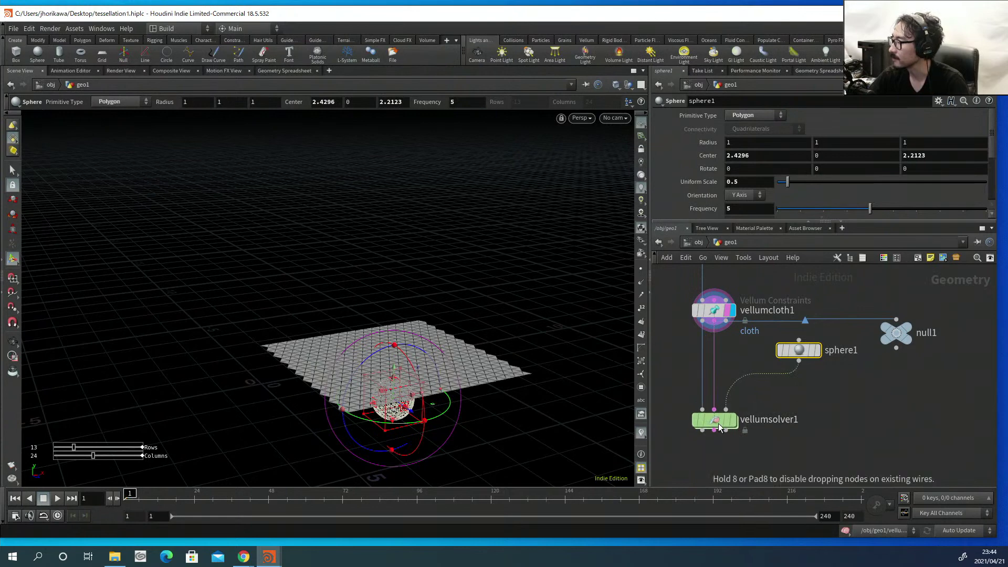
pyautogui.click(772, 412)
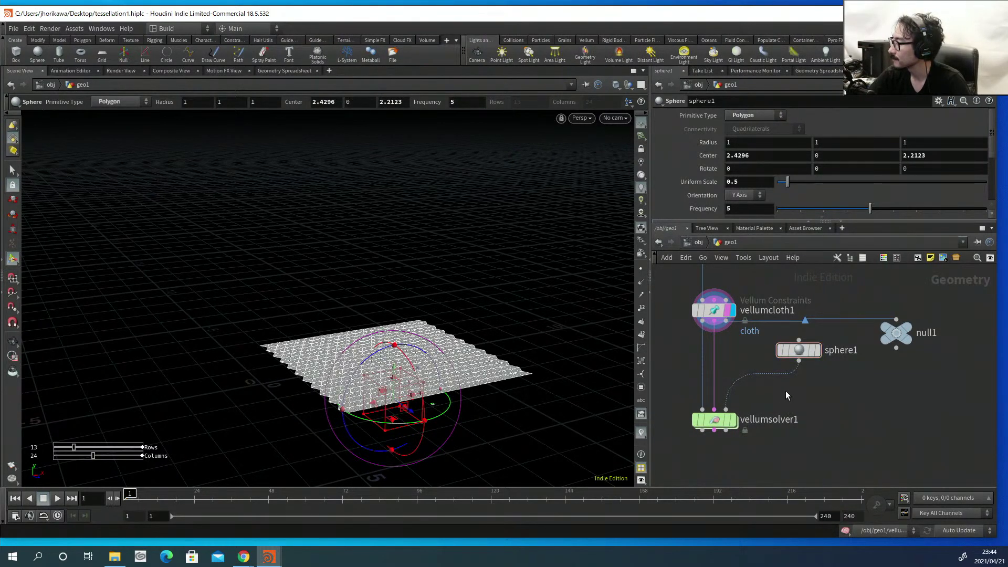
# Rewire sphere1 into vellumcloth1's Collision Geometry input, reconnect the cloth's third output to vellumsolver1, and tidy the sphere1 and null1 positions.
pyautogui.scroll(2, 737, 365)
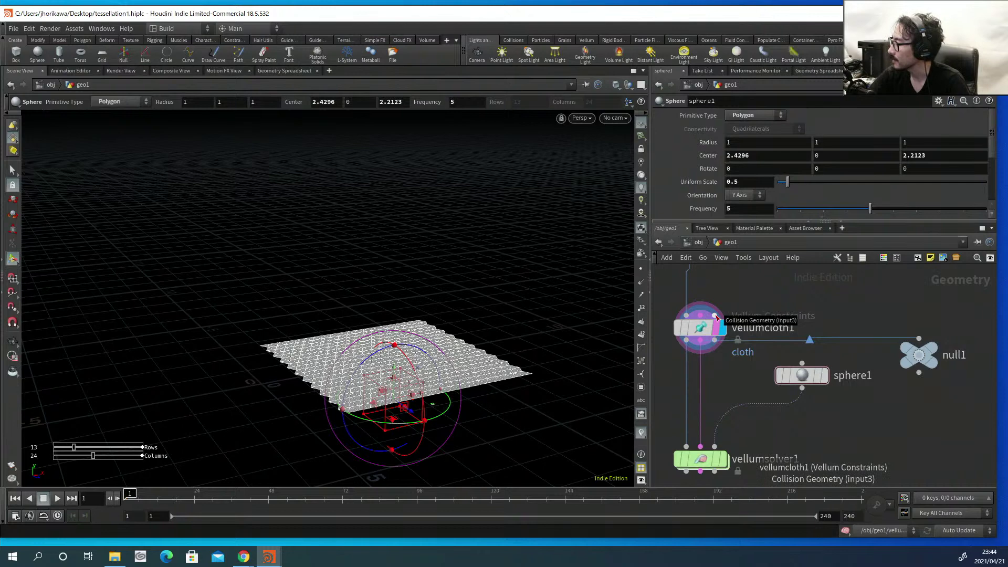
pyautogui.moveTo(779, 381)
pyautogui.moveTo(802, 388); pyautogui.dragTo(714, 316)
pyautogui.click(715, 446)
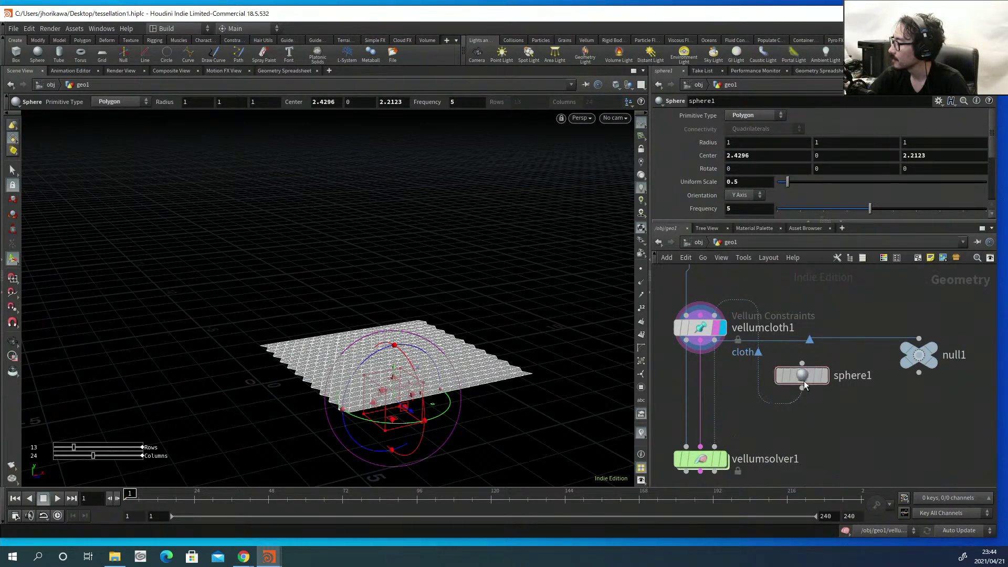
pyautogui.moveTo(804, 381); pyautogui.dragTo(811, 294)
pyautogui.moveTo(925, 360); pyautogui.dragTo(927, 392)
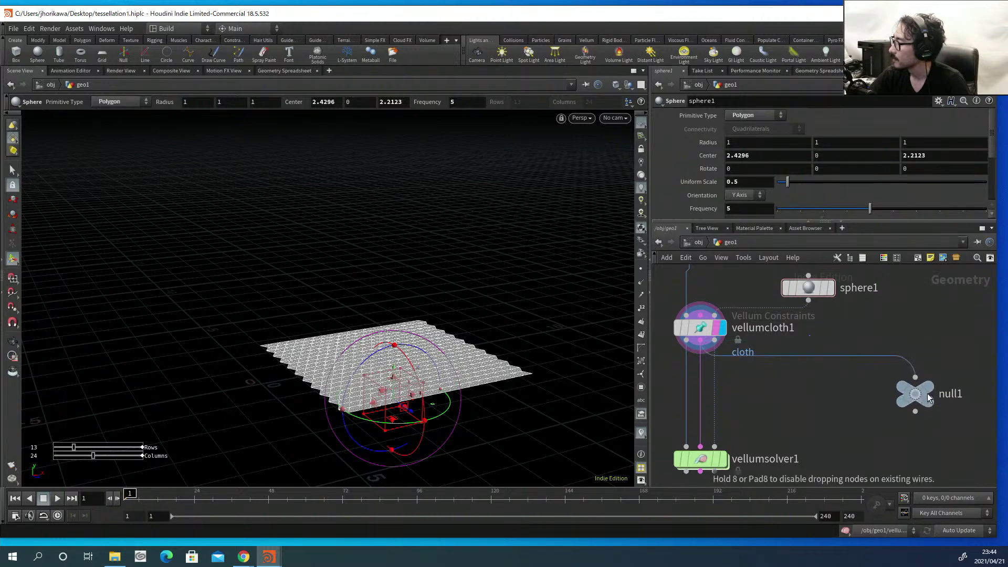
pyautogui.moveTo(820, 419); pyautogui.dragTo(846, 394, button='middle')
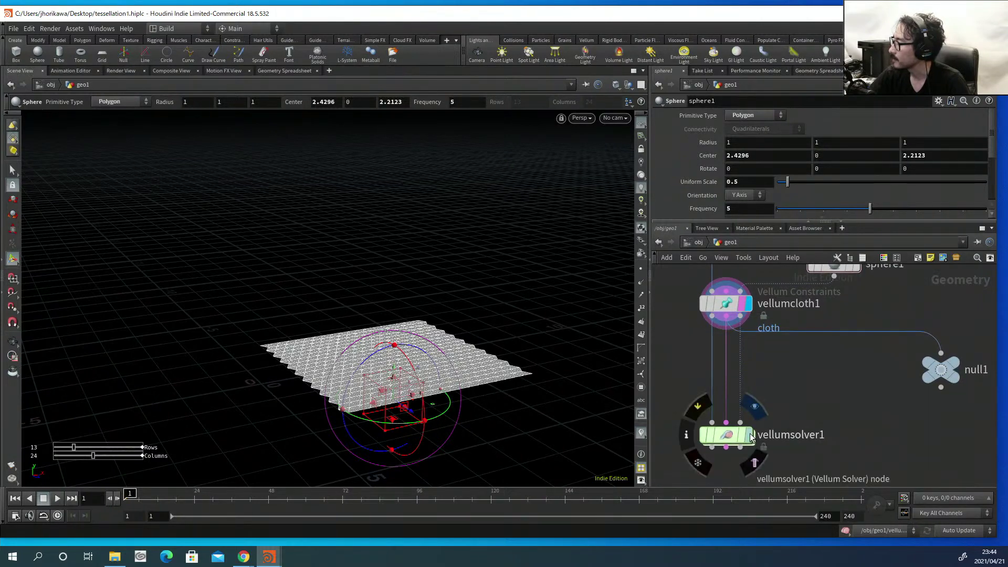
# Display the vellumsolver1 output in the viewport and select the solver to show its parameters.
pyautogui.press('Escape')
pyautogui.moveTo(556, 366); pyautogui.dragTo(522, 313)
pyautogui.moveTo(522, 313); pyautogui.dragTo(427, 327, button='right')
pyautogui.moveTo(427, 327)
pyautogui.mouseDown()
pyautogui.moveTo(450, 266)
pyautogui.moveTo(455, 279)
pyautogui.moveTo(417, 310)
pyautogui.mouseUp()
pyautogui.press('Return')
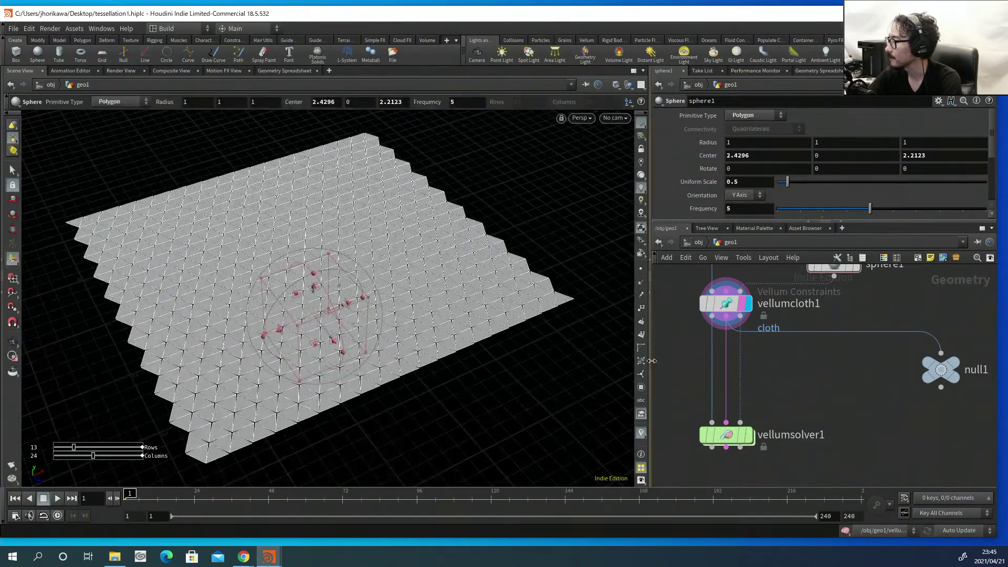
pyautogui.click(749, 435)
pyautogui.click(728, 438)
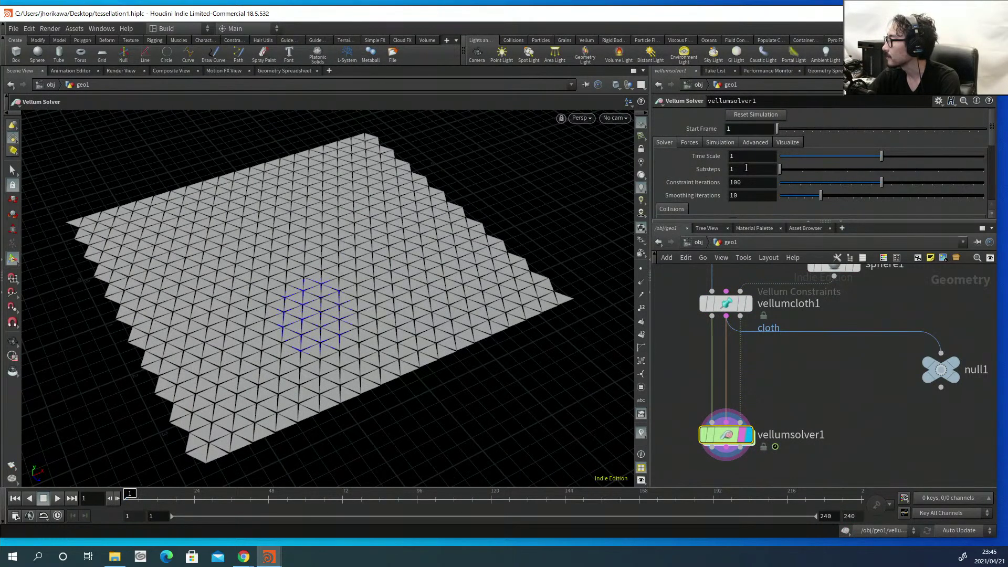
# Enable the solver's Ground Position collision at 0, 0, 0 and save the scene.
pyautogui.scroll(-5, 746, 168)
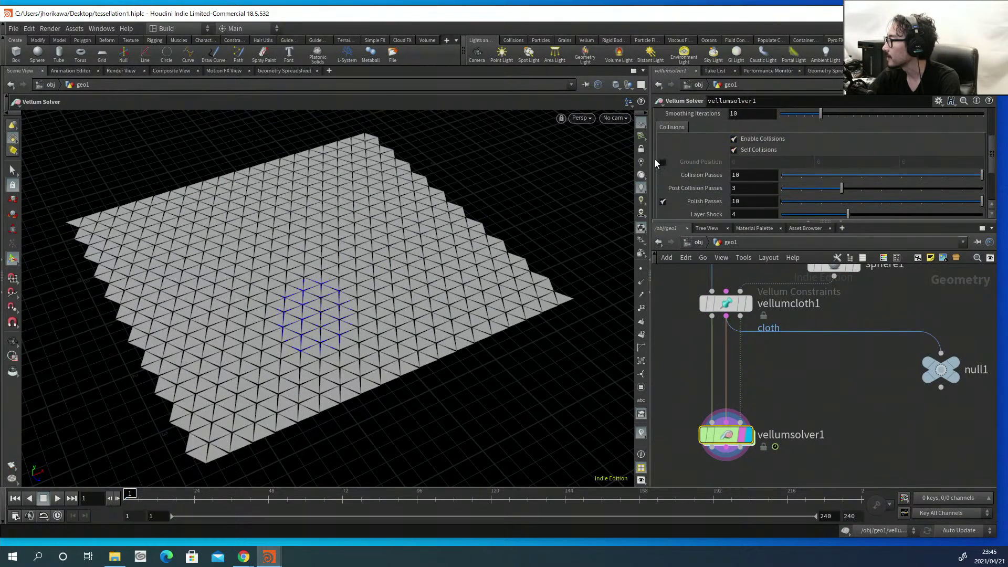
pyautogui.click(662, 163)
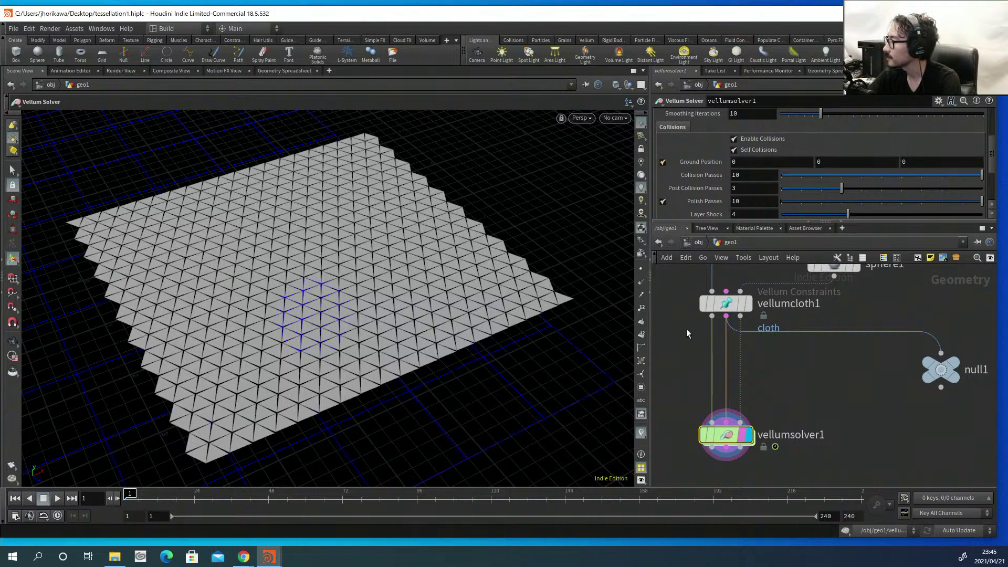
pyautogui.hotkey('ctrl', 's')
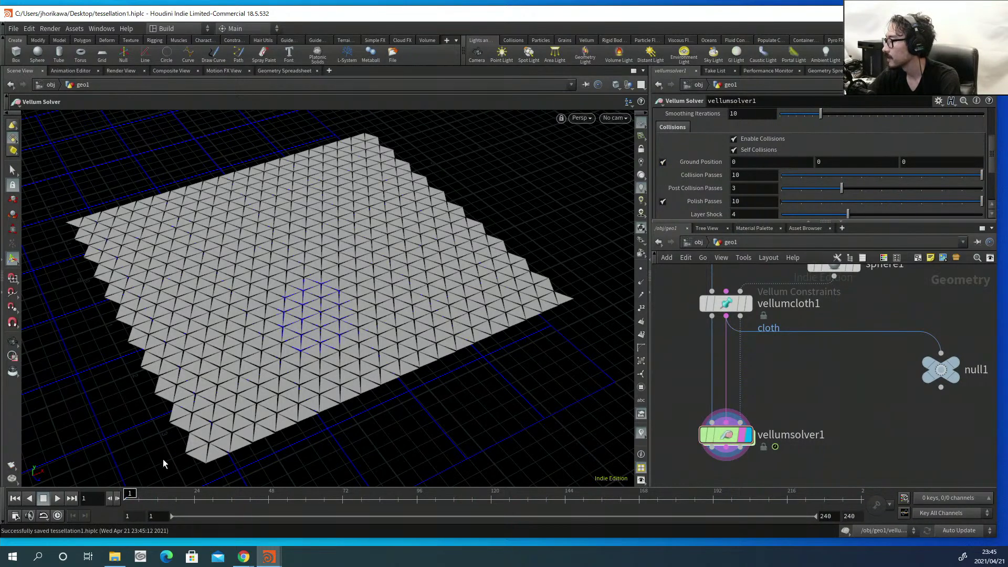
# Play the Vellum simulation to frame 27 and examine from a low angle how the sheet falls onto the sphere.
pyautogui.click(58, 498)
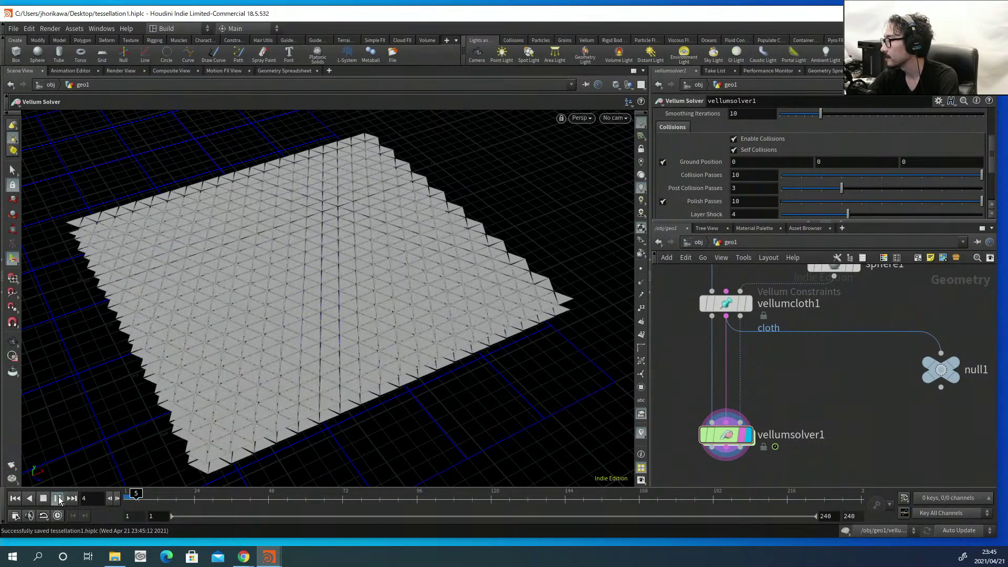
pyautogui.keyDown('alt'); pyautogui.moveTo(113, 485); pyautogui.dragTo(434, 357); pyautogui.keyUp('alt')
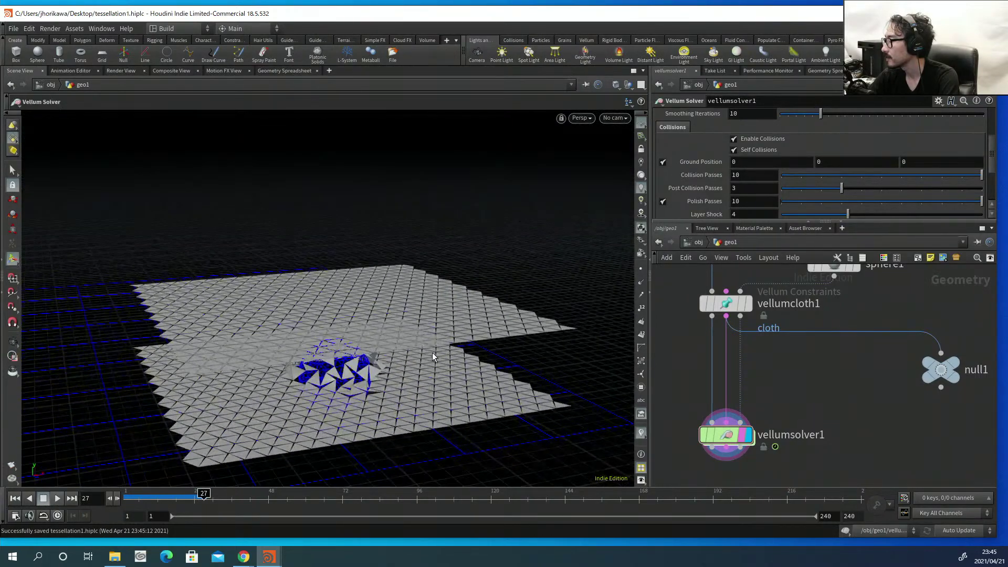
pyautogui.click(699, 243)
pyautogui.doubleClick(827, 373)
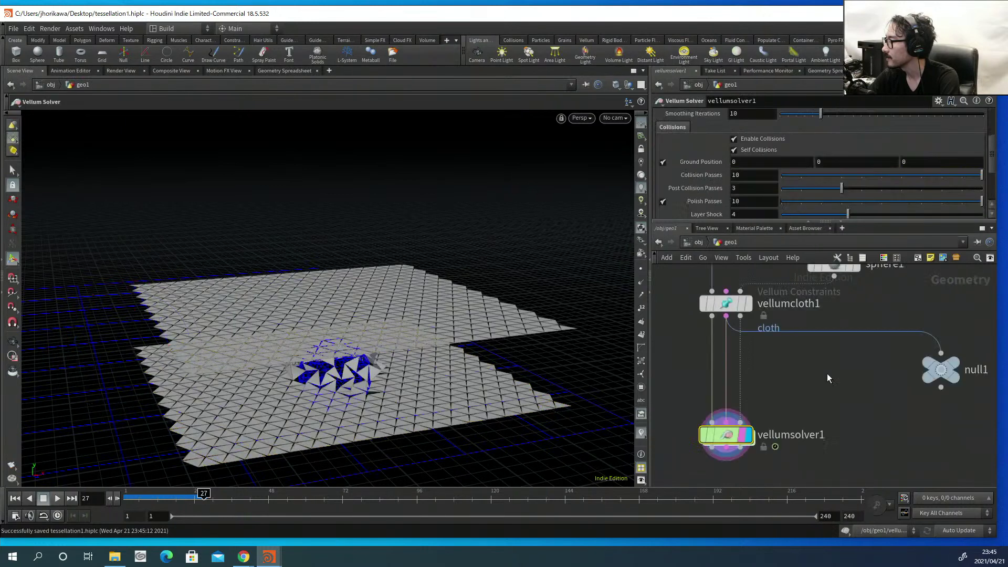
# Save the scene, return to frame 1, and reload tessellation1.hiplc from the recent files, saving changes before opening.
pyautogui.hotkey('ctrl', 's')
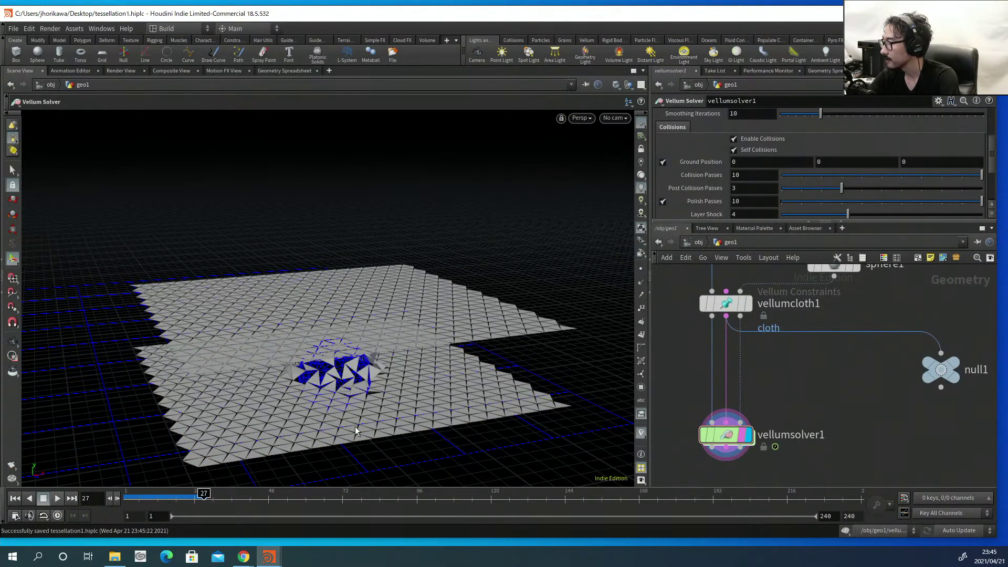
pyautogui.click(15, 499)
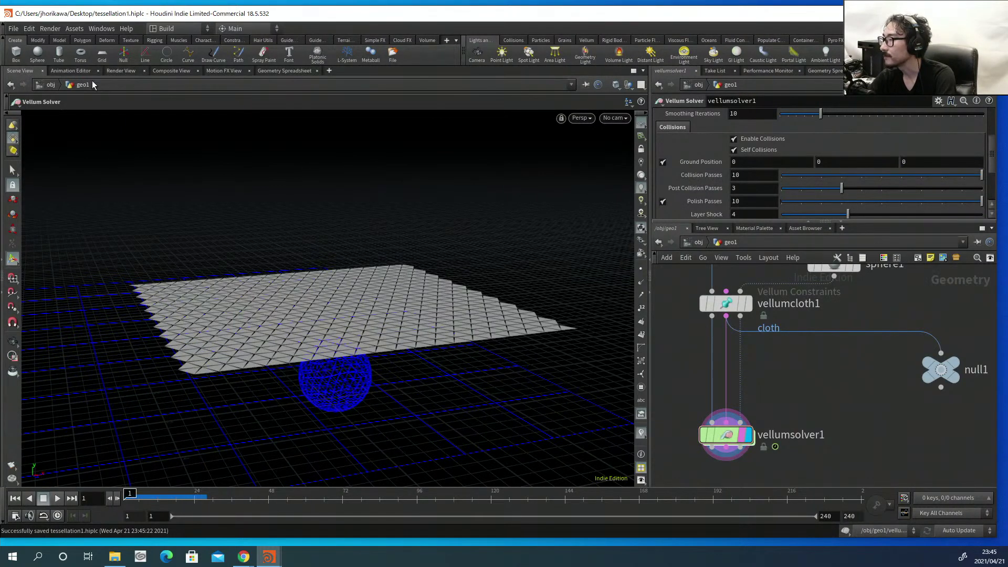
pyautogui.click(14, 28)
pyautogui.moveTo(58, 71)
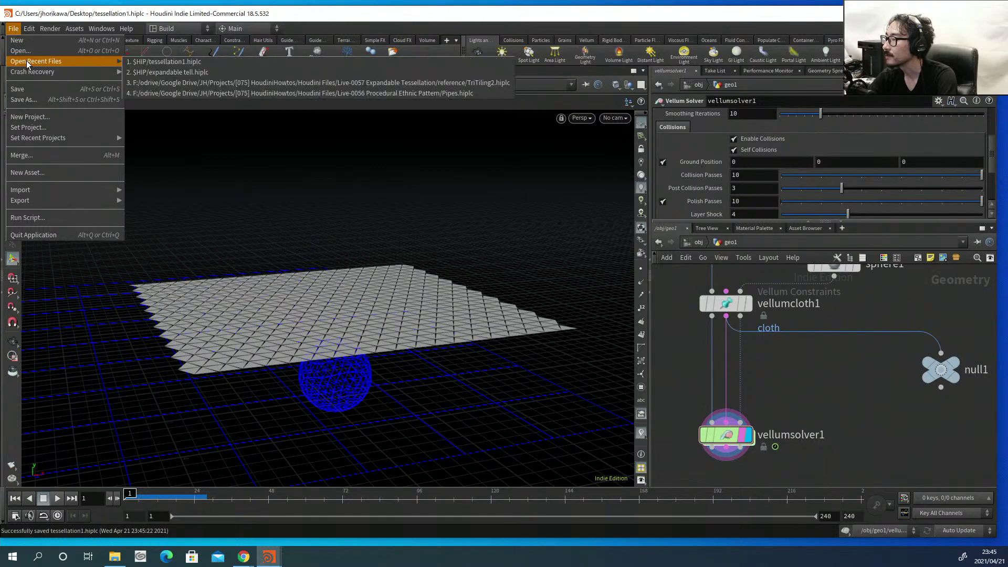
pyautogui.click(201, 62)
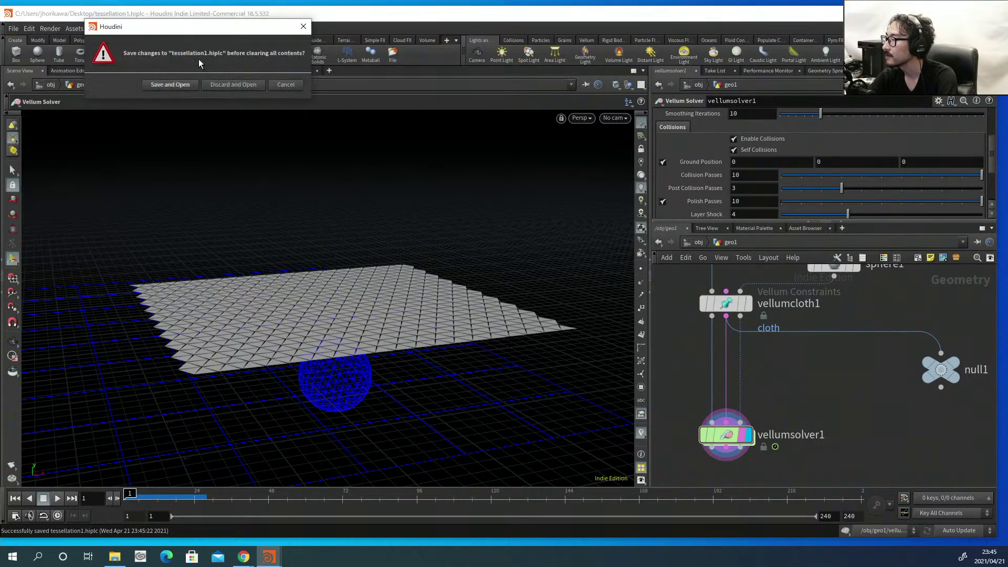
pyautogui.click(183, 87)
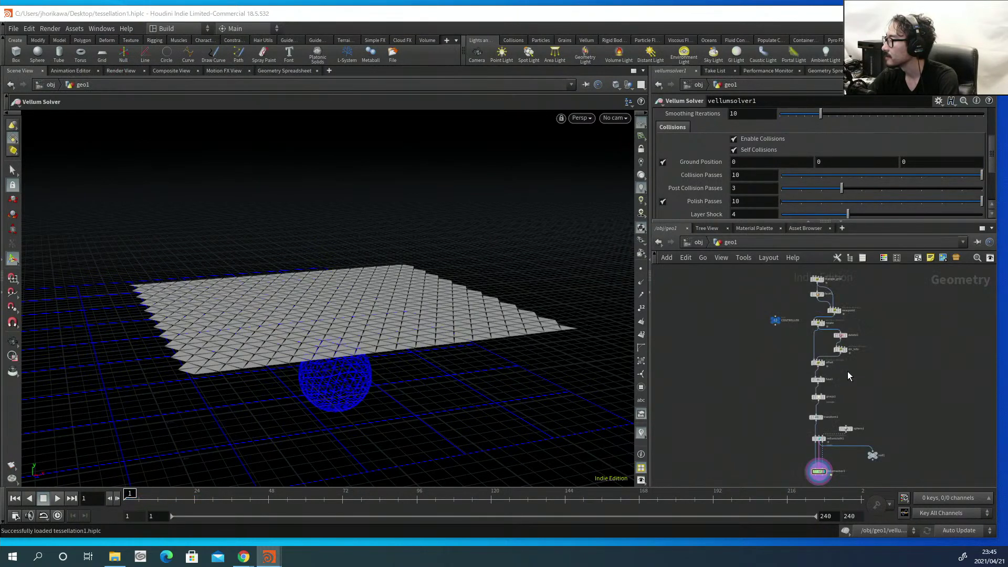
# Play the reloaded Vellum simulation to frame 31 and examine the triangles around the sphere from above and from lower angles.
pyautogui.scroll(5, 820, 462)
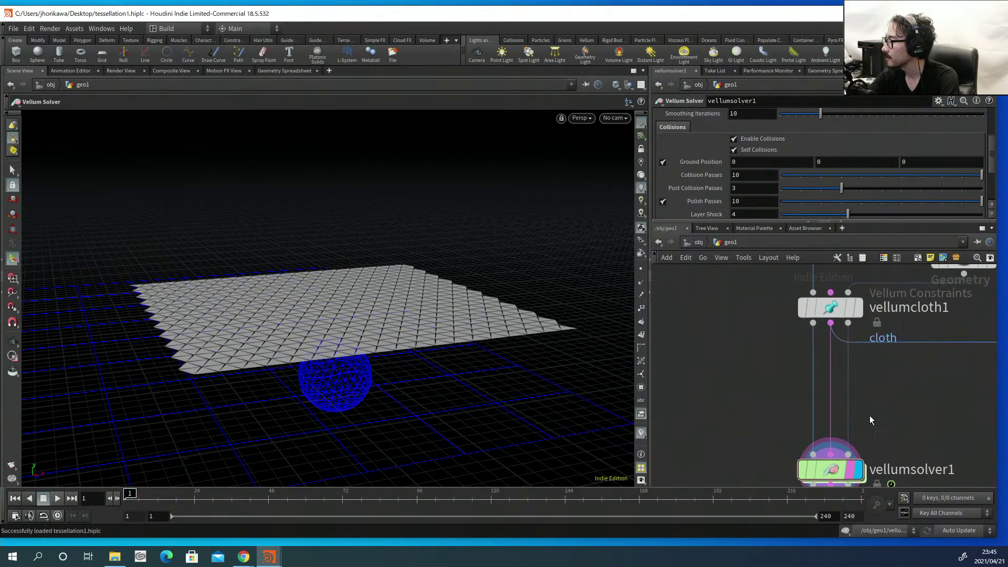
pyautogui.scroll(-5, 746, 415)
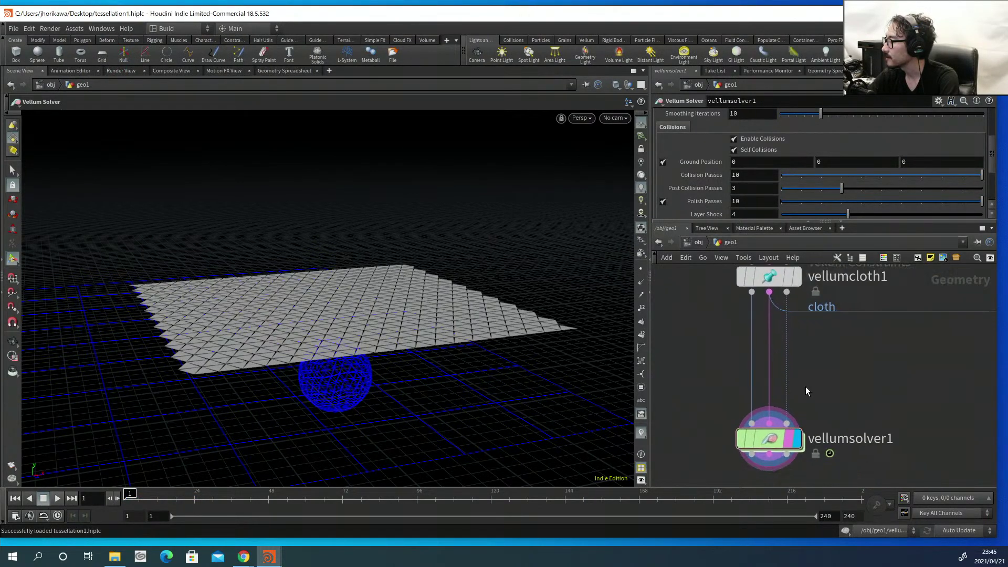
pyautogui.click(58, 499)
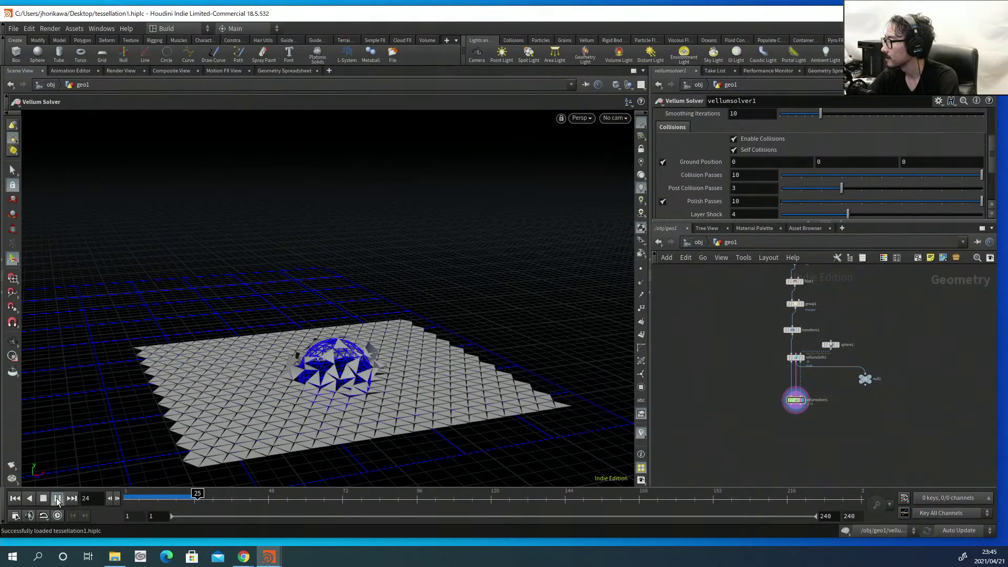
pyautogui.moveTo(265, 353); pyautogui.dragTo(348, 320)
pyautogui.moveTo(348, 320); pyautogui.dragTo(376, 326, button='right')
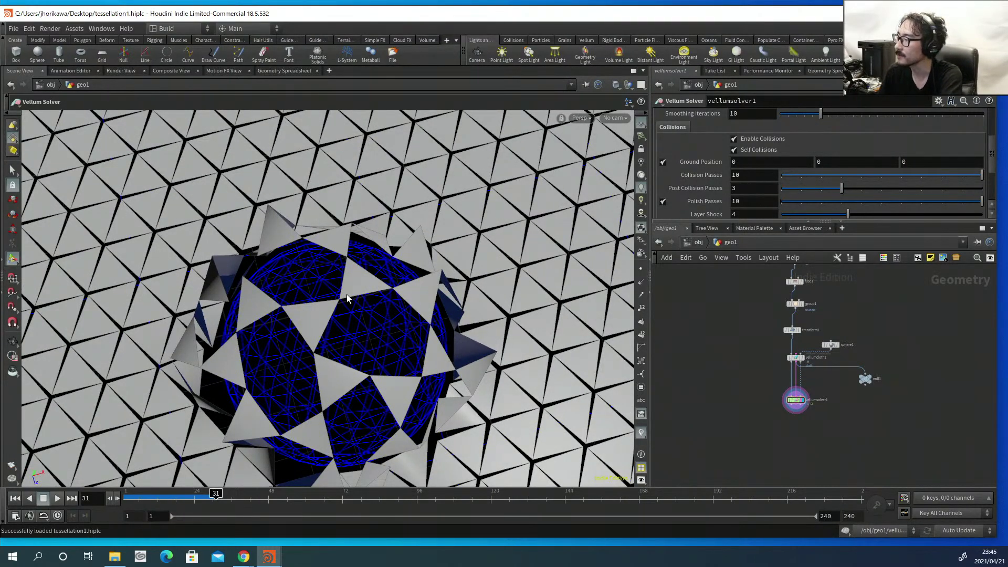
pyautogui.moveTo(404, 286); pyautogui.dragTo(356, 269)
pyautogui.moveTo(357, 269); pyautogui.dragTo(272, 321, button='right')
pyautogui.moveTo(309, 345); pyautogui.dragTo(357, 303)
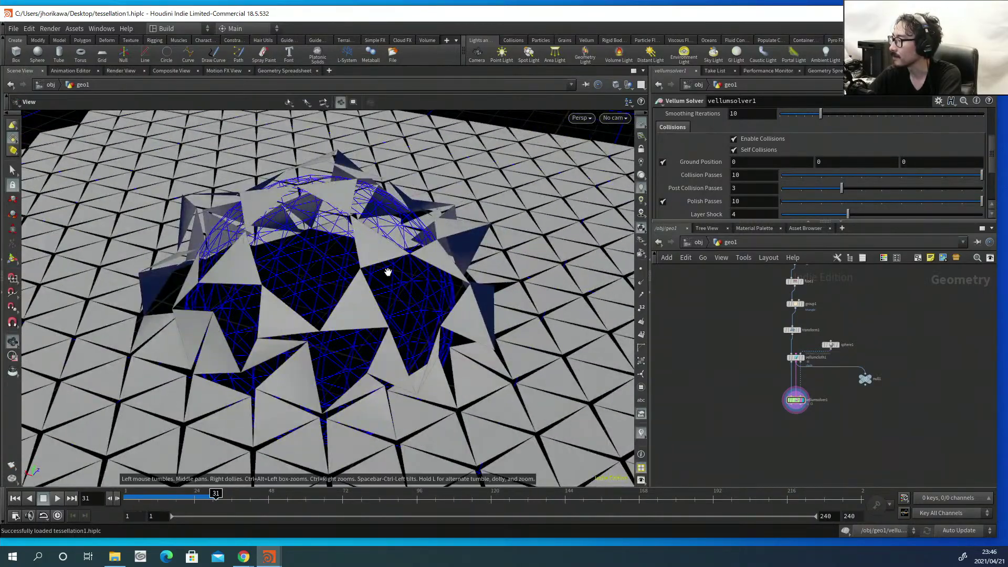
pyautogui.moveTo(388, 272); pyautogui.dragTo(315, 297)
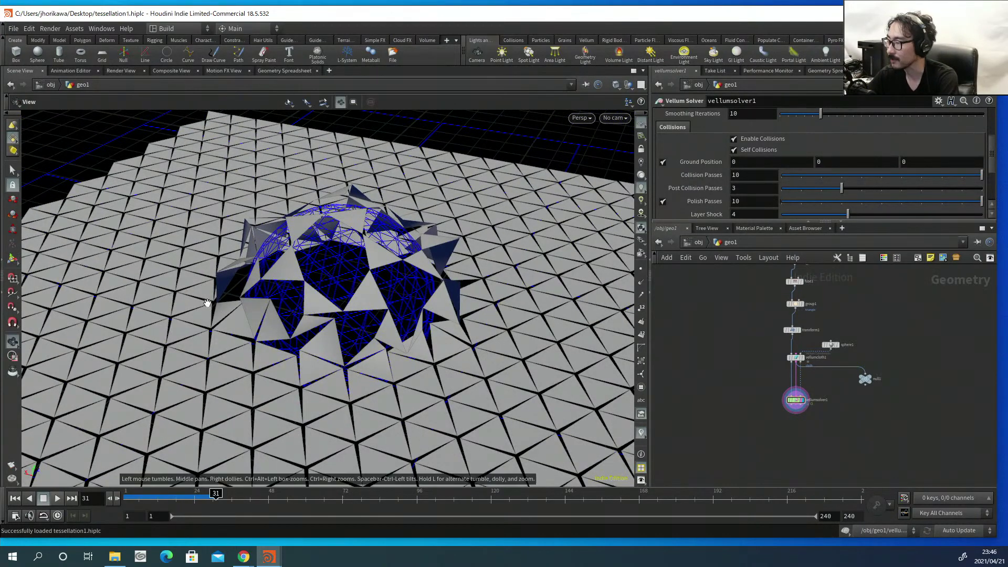
pyautogui.moveTo(207, 303); pyautogui.dragTo(236, 270)
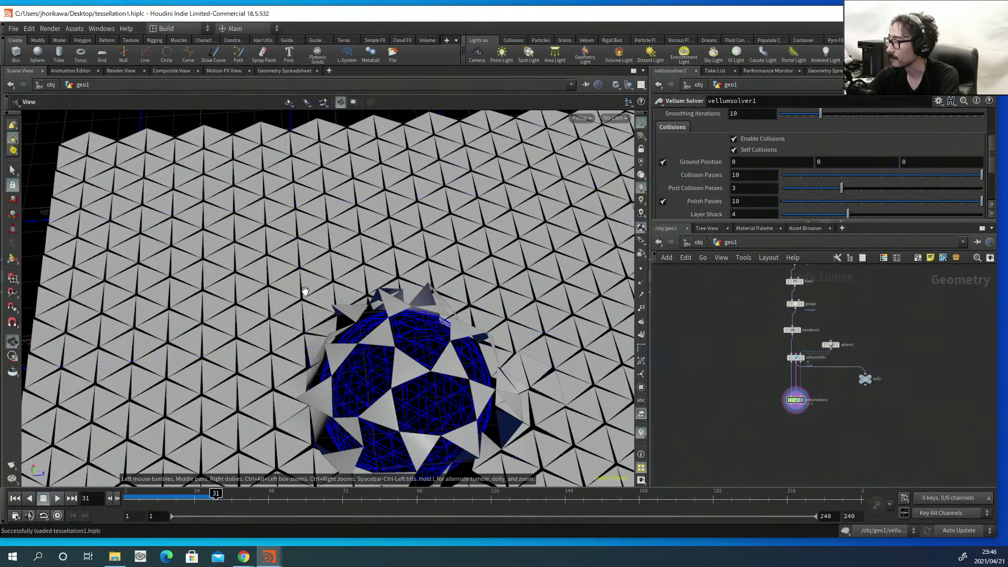
pyautogui.moveTo(305, 291); pyautogui.dragTo(338, 288)
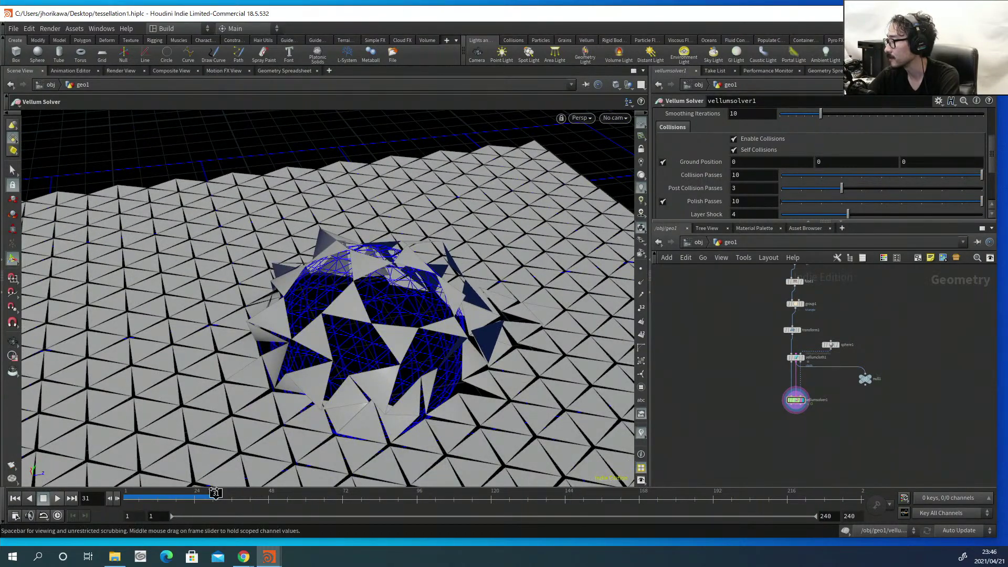
# Scrub the simulation back to frame 7 and inspect the sheet where it meets the sphere.
pyautogui.moveTo(216, 493); pyautogui.dragTo(138, 478)
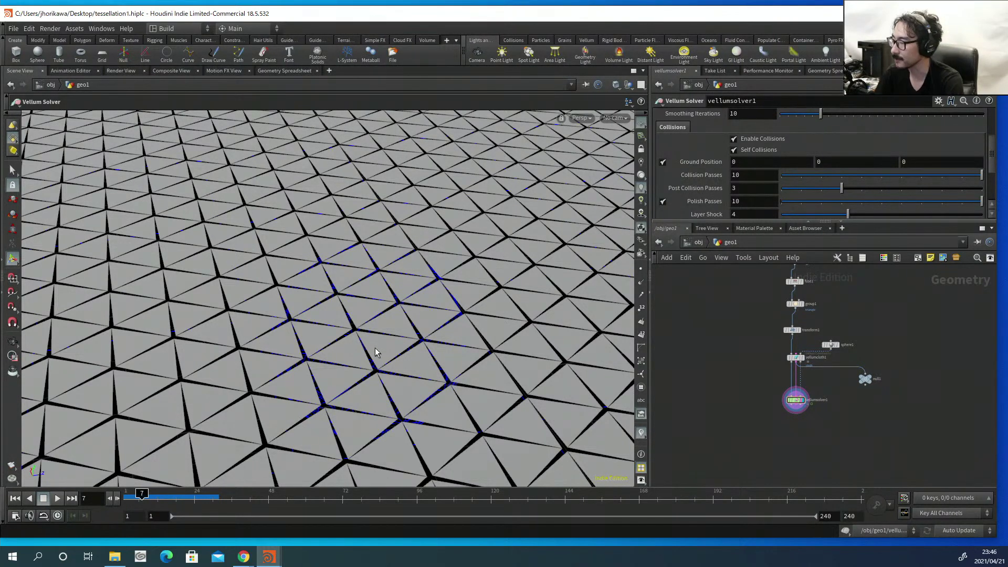
pyautogui.press('Escape')
pyautogui.scroll(-5, 295, 309)
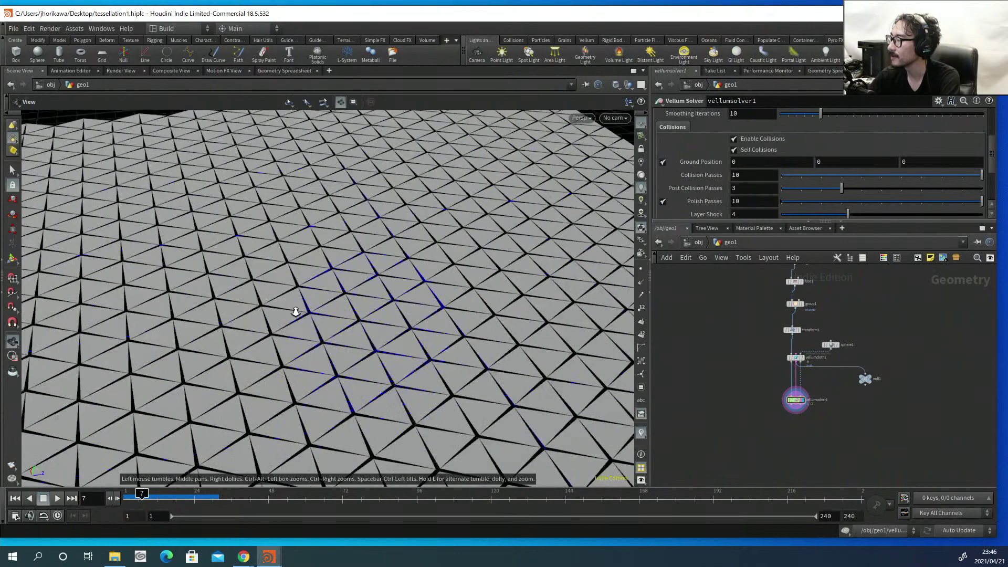
pyautogui.scroll(5, 261, 261)
pyautogui.press('Return')
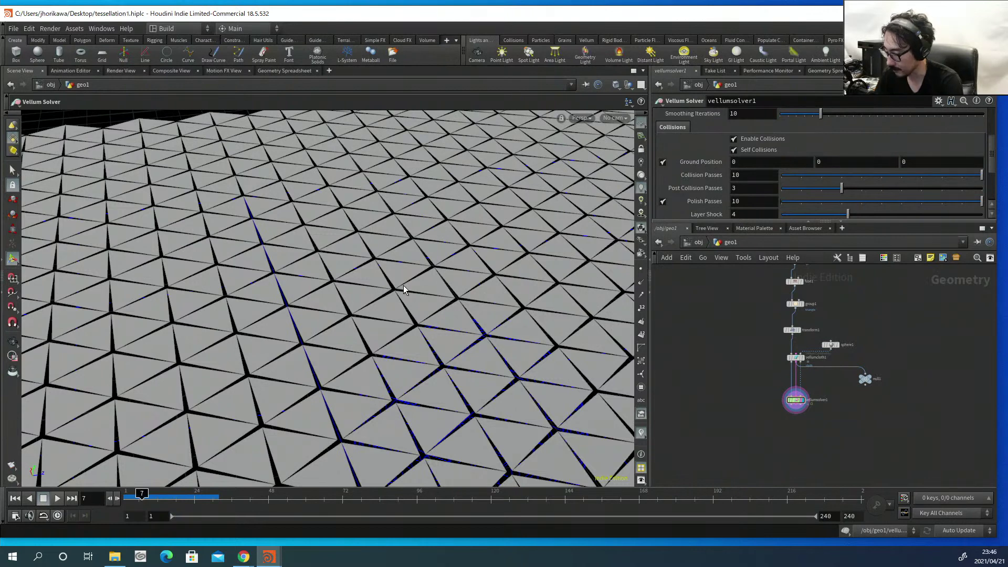
# Display the transform1 output in the viewport and select that node to show its parameters.
pyautogui.scroll(2, 782, 357)
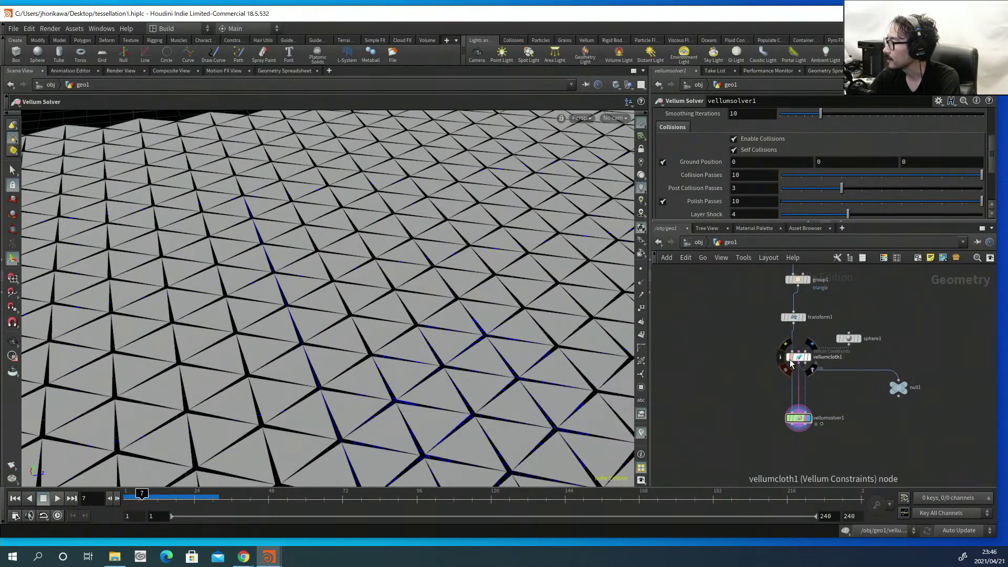
pyautogui.scroll(3, 761, 330)
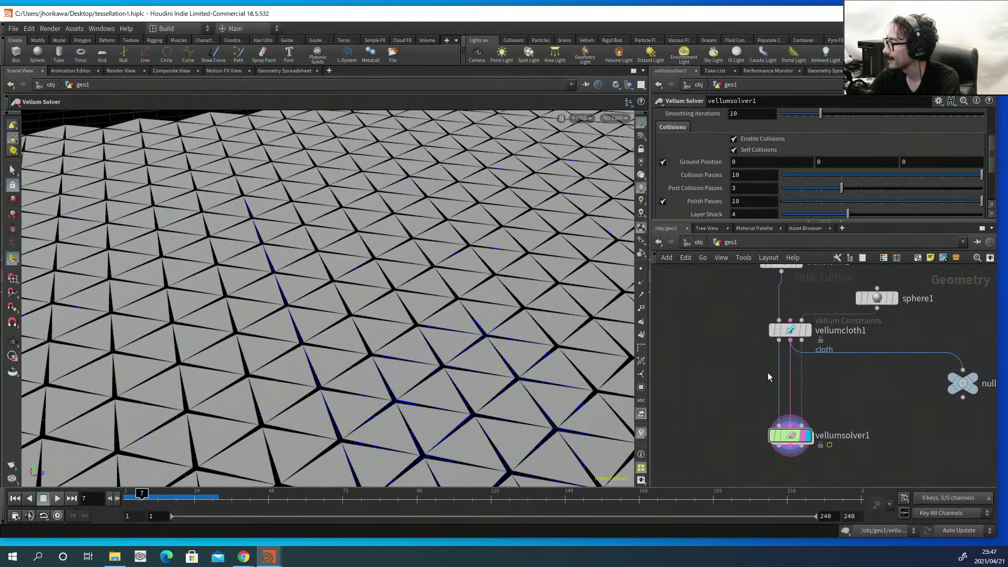
pyautogui.moveTo(755, 330); pyautogui.dragTo(756, 387, button='middle')
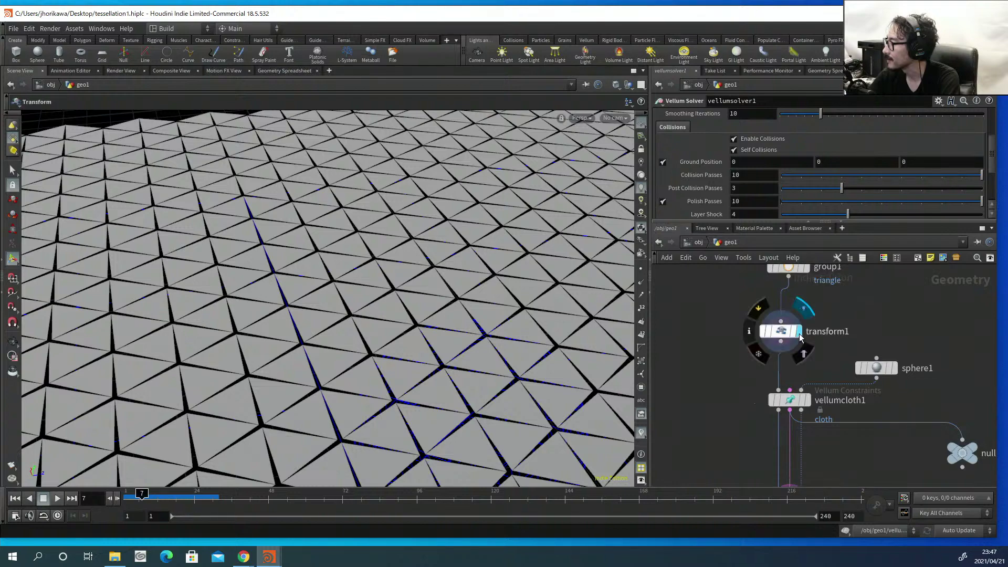
pyautogui.click(794, 332)
pyautogui.click(782, 331)
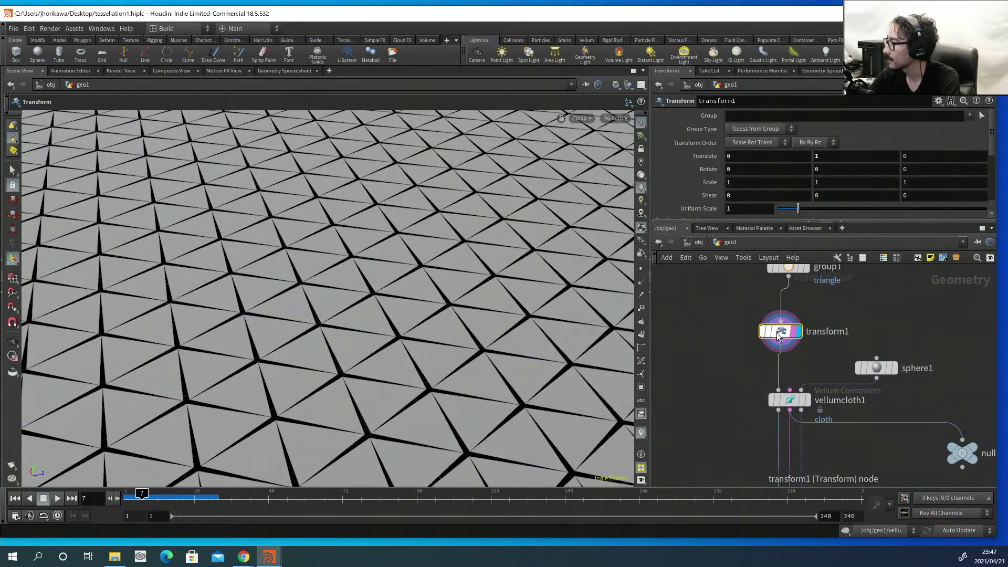
# Examine close up how the triangle corners connect around a single junction in the transform1 sheet.
pyautogui.press('Escape')
pyautogui.moveTo(468, 255); pyautogui.dragTo(371, 322)
pyautogui.scroll(5, 336, 279)
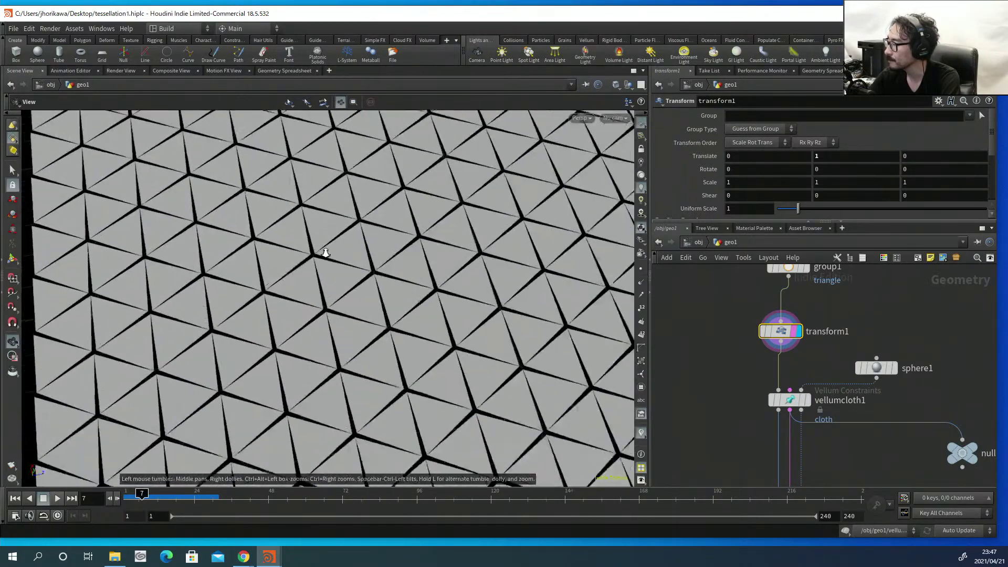
pyautogui.moveTo(302, 236)
pyautogui.mouseDown(button='right')
pyautogui.moveTo(410, 213)
pyautogui.moveTo(313, 230)
pyautogui.mouseUp(button='right')
pyautogui.moveTo(313, 230); pyautogui.dragTo(387, 314, button='middle')
pyautogui.moveTo(388, 314); pyautogui.dragTo(295, 317, button='right')
pyautogui.moveTo(294, 318); pyautogui.dragTo(328, 292)
pyautogui.moveTo(328, 292); pyautogui.dragTo(387, 280, button='right')
pyautogui.press('t')
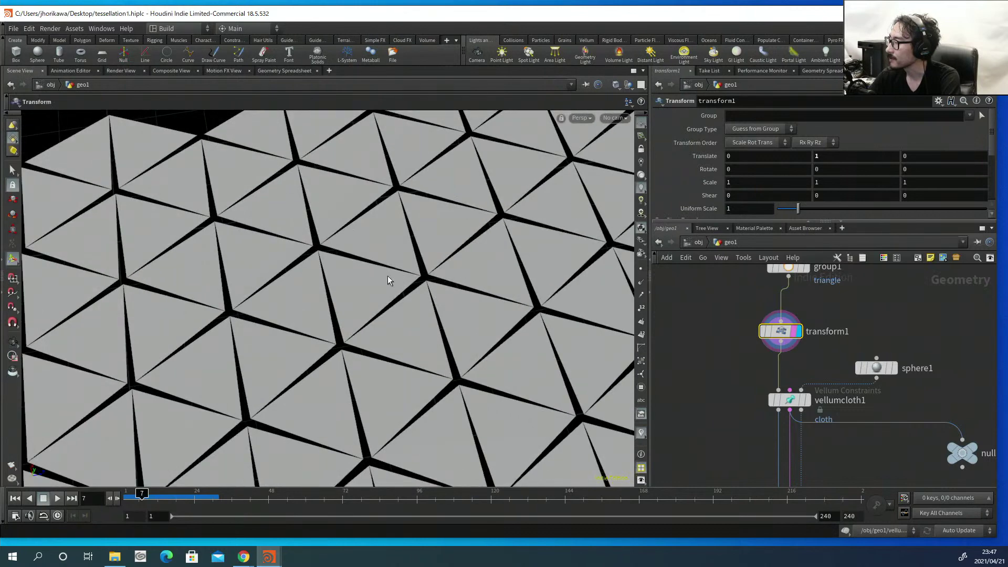
pyautogui.moveTo(315, 245); pyautogui.dragTo(378, 227, button='right')
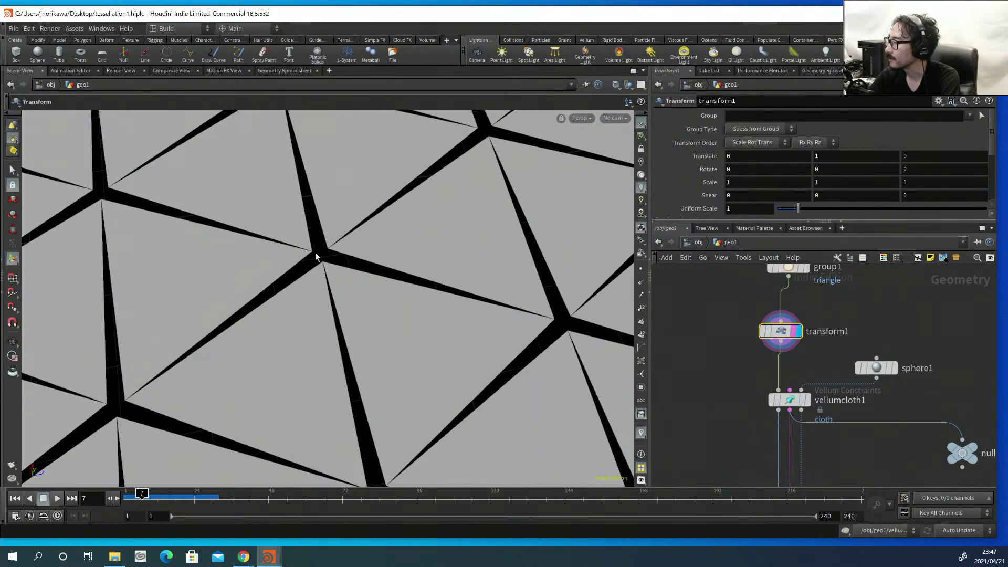
pyautogui.press('Escape')
pyautogui.moveTo(312, 260); pyautogui.dragTo(365, 306, button='right')
pyautogui.press('t')
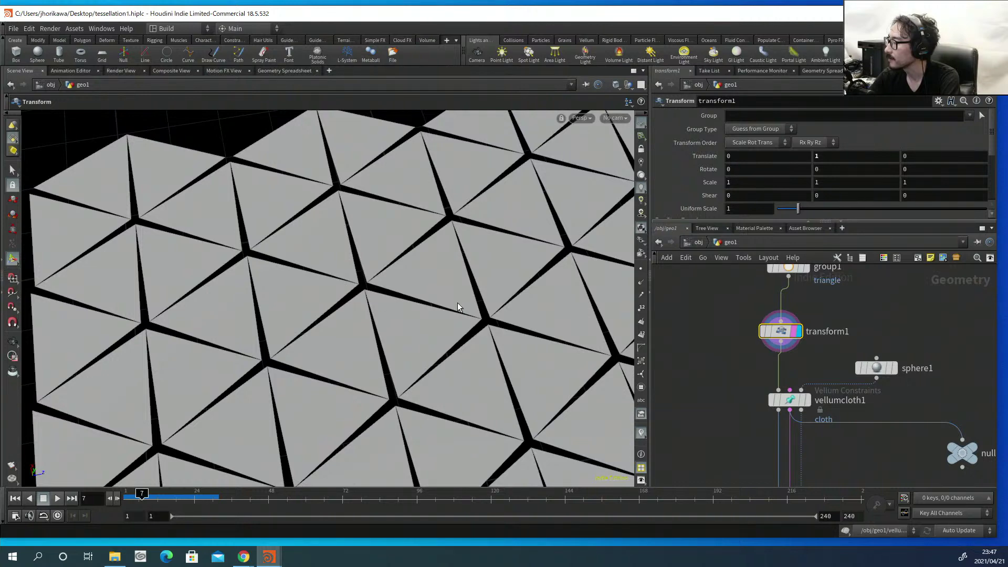
pyautogui.scroll(5, 402, 307)
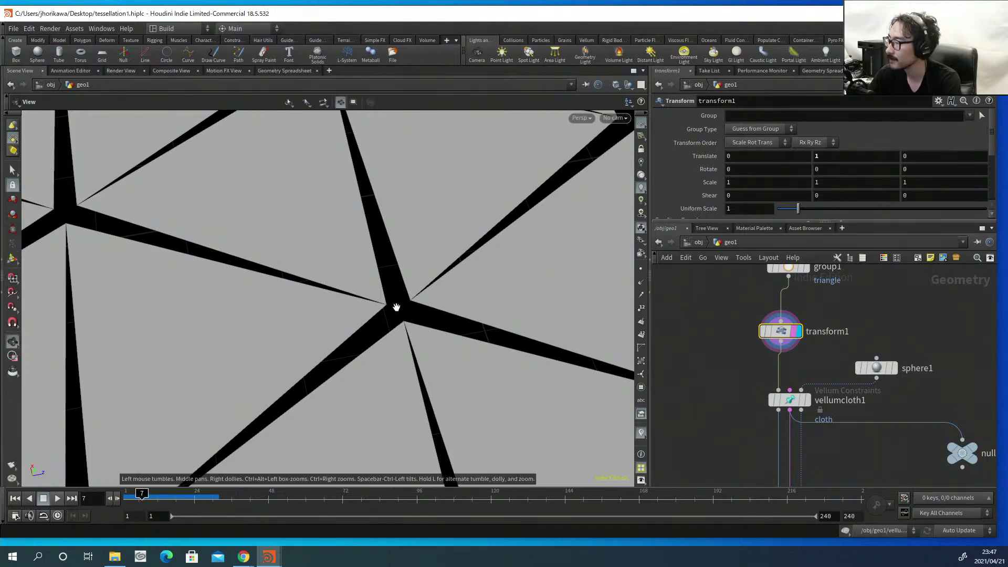
pyautogui.keyDown('alt'); pyautogui.moveTo(436, 308); pyautogui.dragTo(418, 296, button='right'); pyautogui.keyUp('alt')
pyautogui.press('Return')
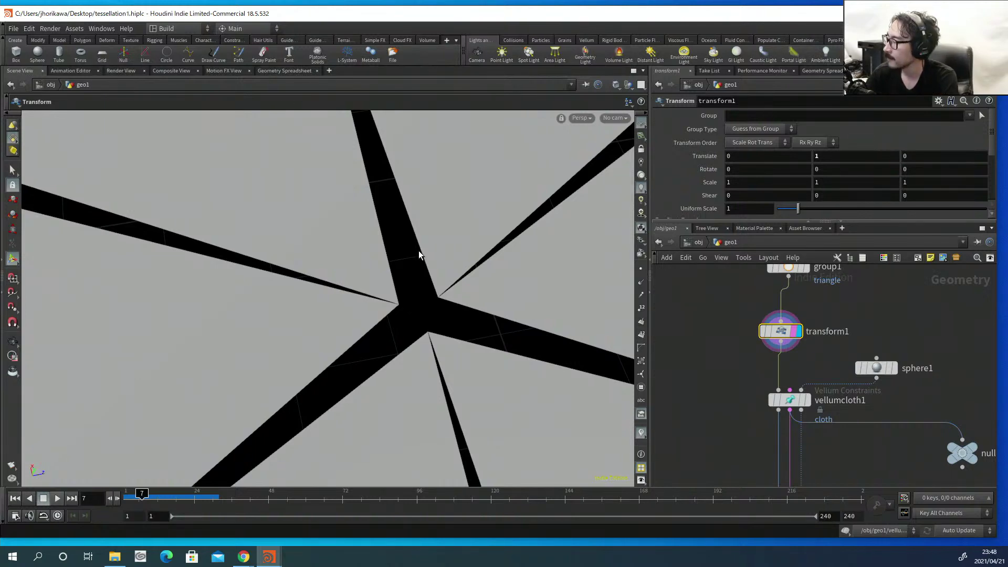
# Compare the triangle junctions with the sheet's outer border at several distances, and review the transform1, vellumcloth1 and vellumsolver1 node chain.
pyautogui.press('Escape')
pyautogui.scroll(-10, 382, 292)
pyautogui.scroll(2, 303, 273)
pyautogui.scroll(5, 304, 273)
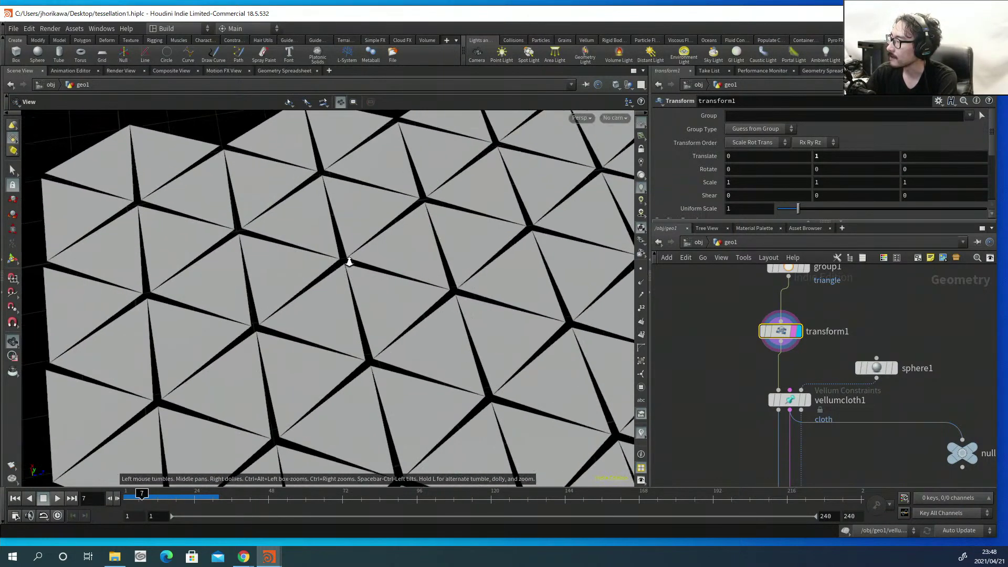
pyautogui.press('t')
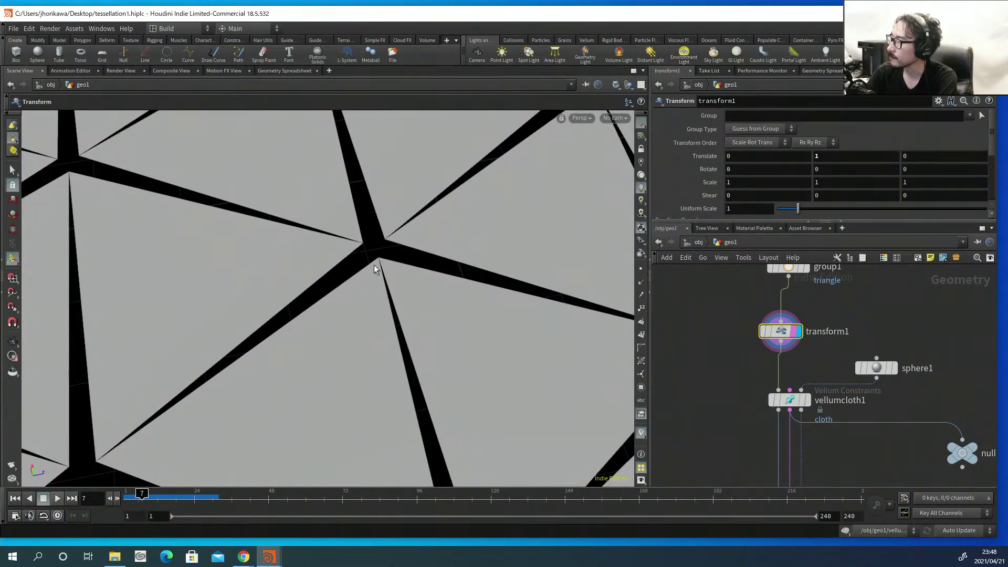
pyautogui.scroll(-8, 287, 244)
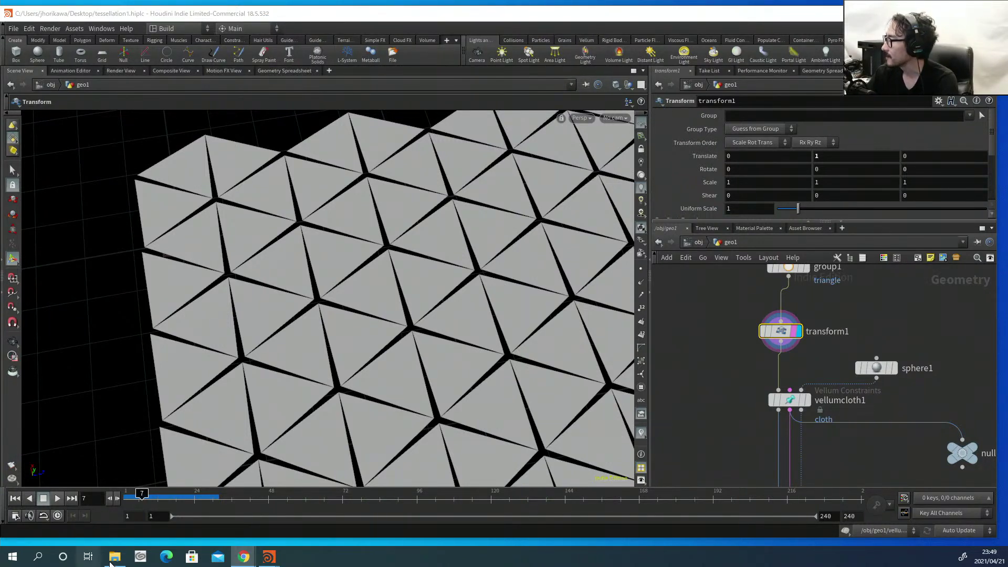
pyautogui.scroll(-3, 713, 319)
pyautogui.scroll(5, 723, 361)
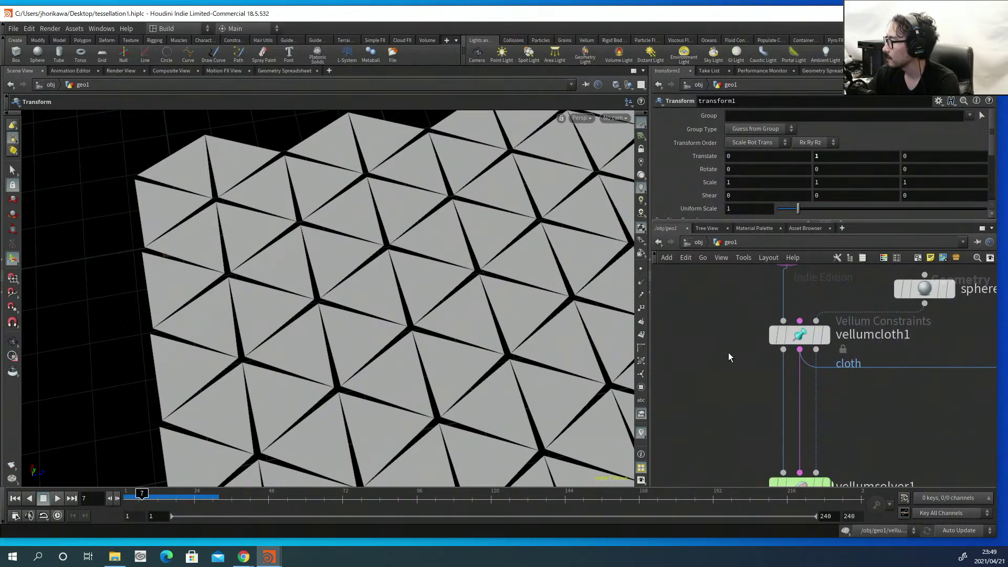
pyautogui.scroll(-2, 729, 352)
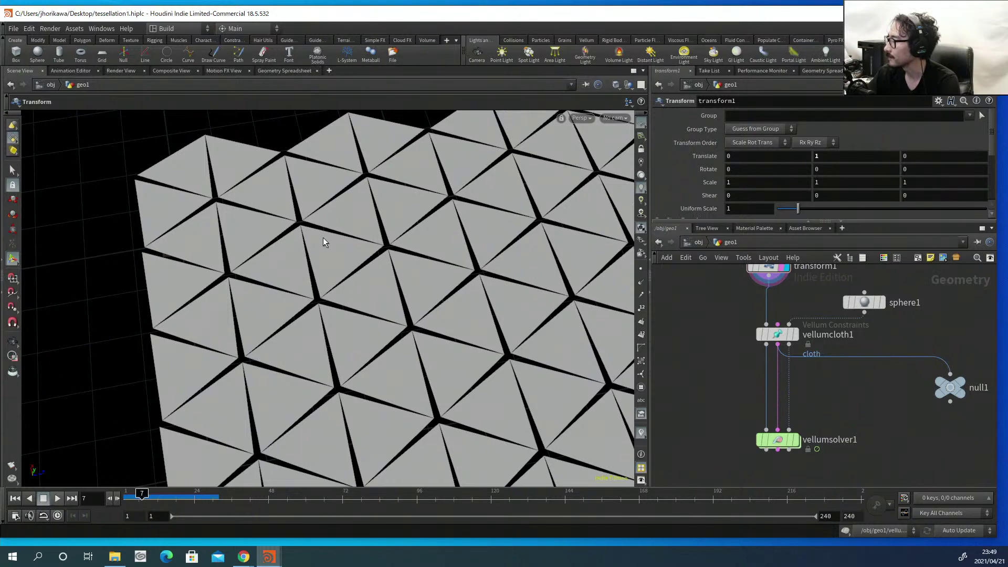
pyautogui.press('Escape')
pyautogui.scroll(5, 316, 215)
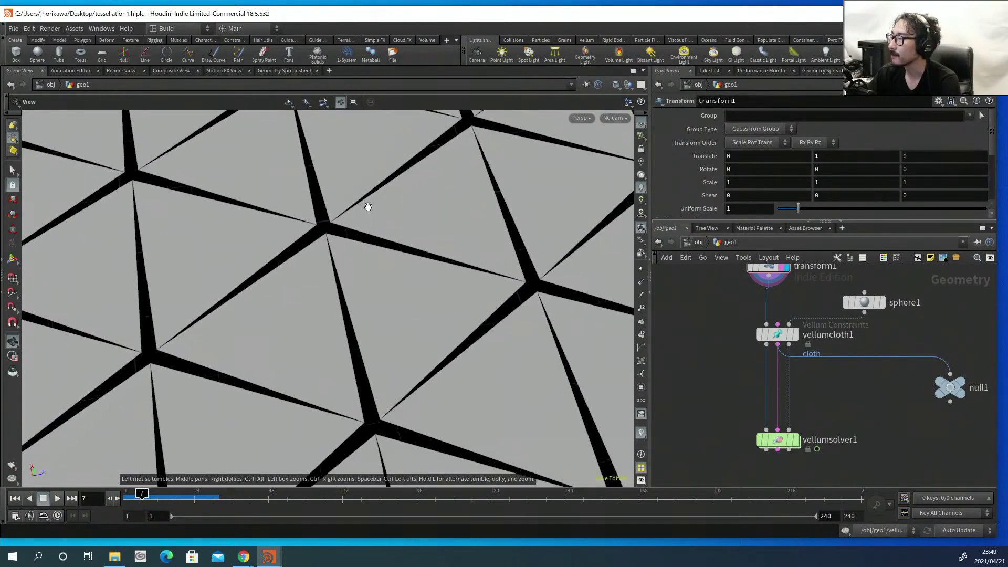
pyautogui.press('Return')
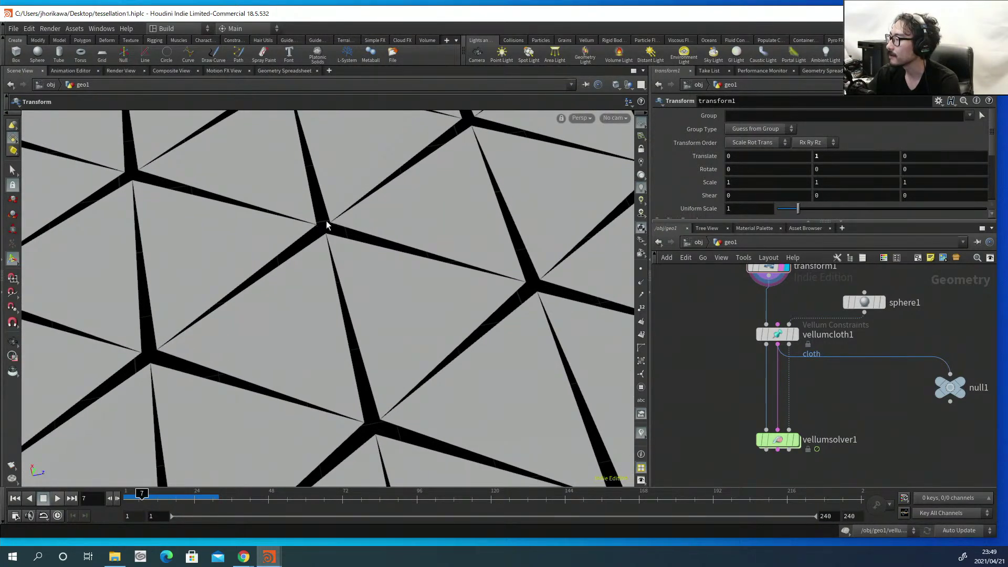
pyautogui.scroll(-5, 506, 308)
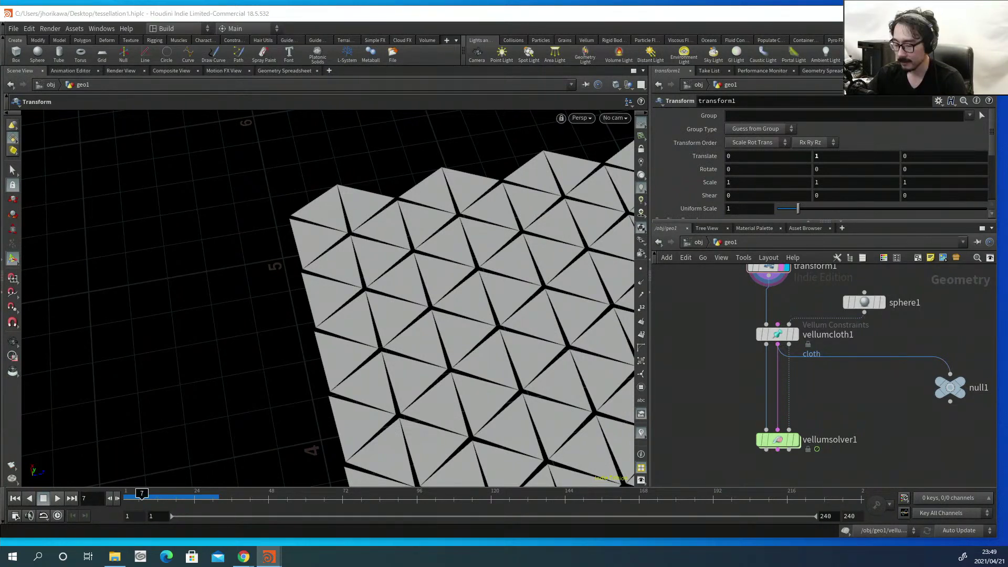
pyautogui.scroll(-6, 716, 402)
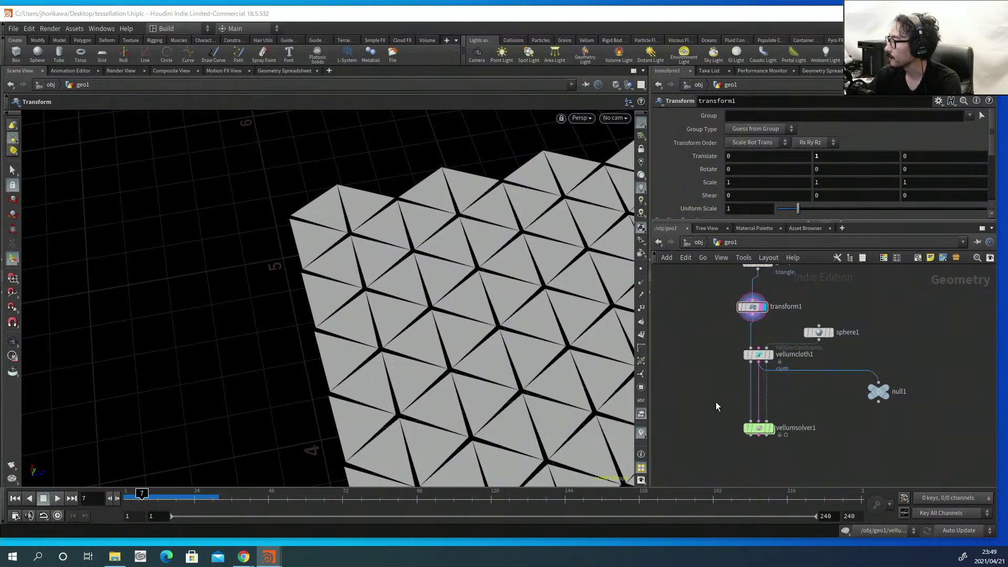
# Display the triangle_grid output in the viewport and view the sheet of undivided triangles.
pyautogui.scroll(5, 784, 304)
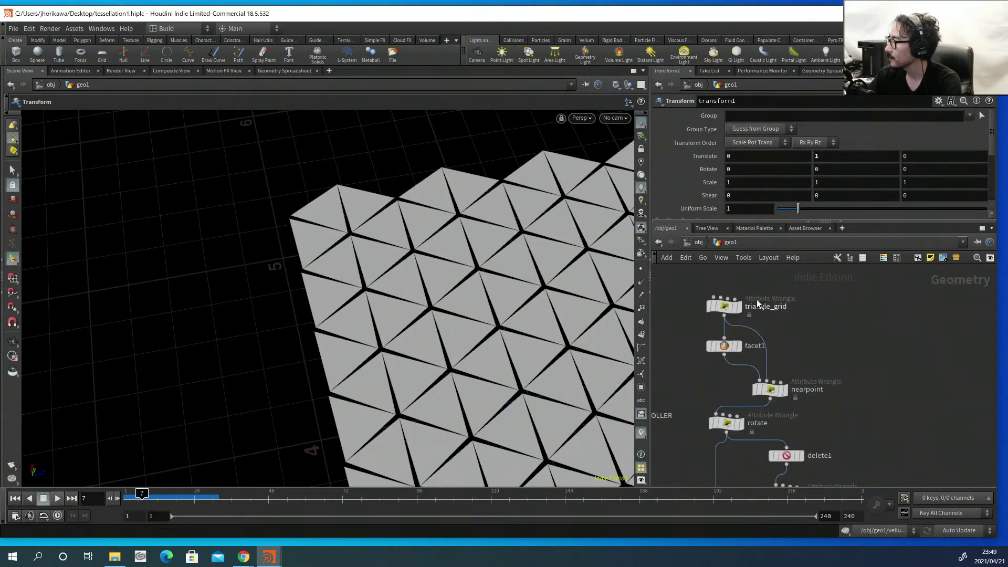
pyautogui.click(739, 306)
pyautogui.press('Escape')
pyautogui.moveTo(546, 269); pyautogui.dragTo(311, 263)
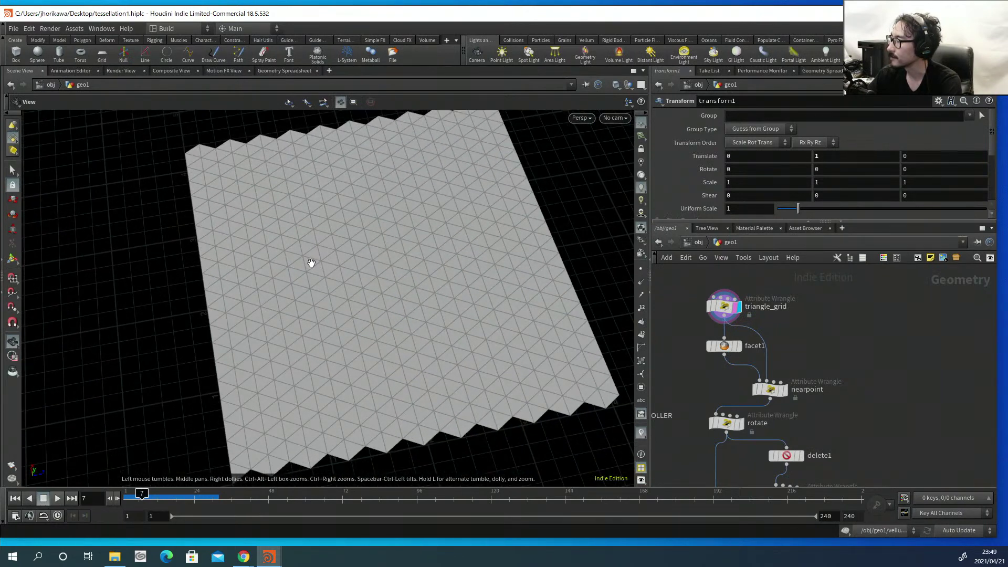
pyautogui.press('Return')
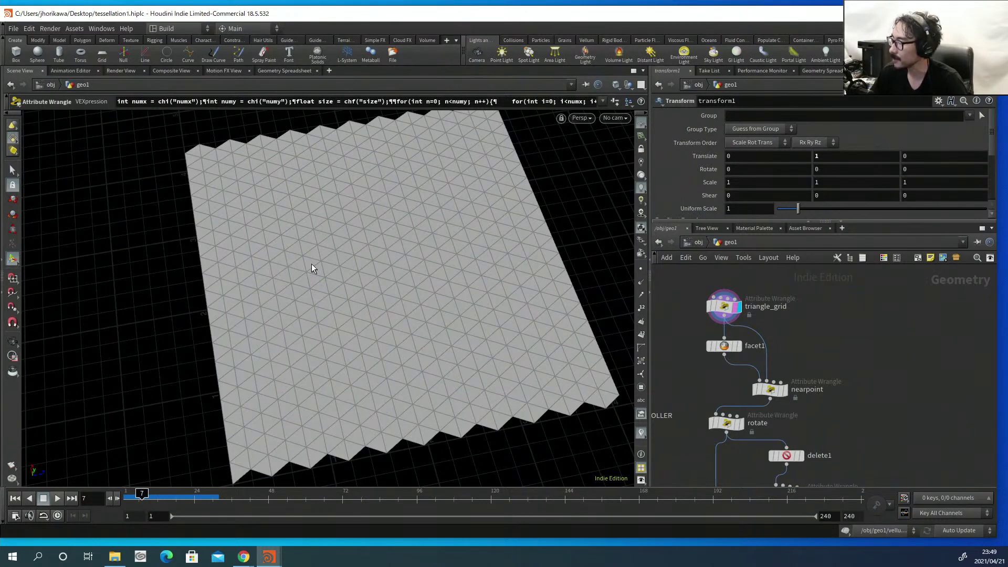
# Examine the triangle_grid sheet's zigzag border and shared triangle corners up close and from farther away.
pyautogui.press('Escape')
pyautogui.moveTo(312, 261); pyautogui.dragTo(308, 224)
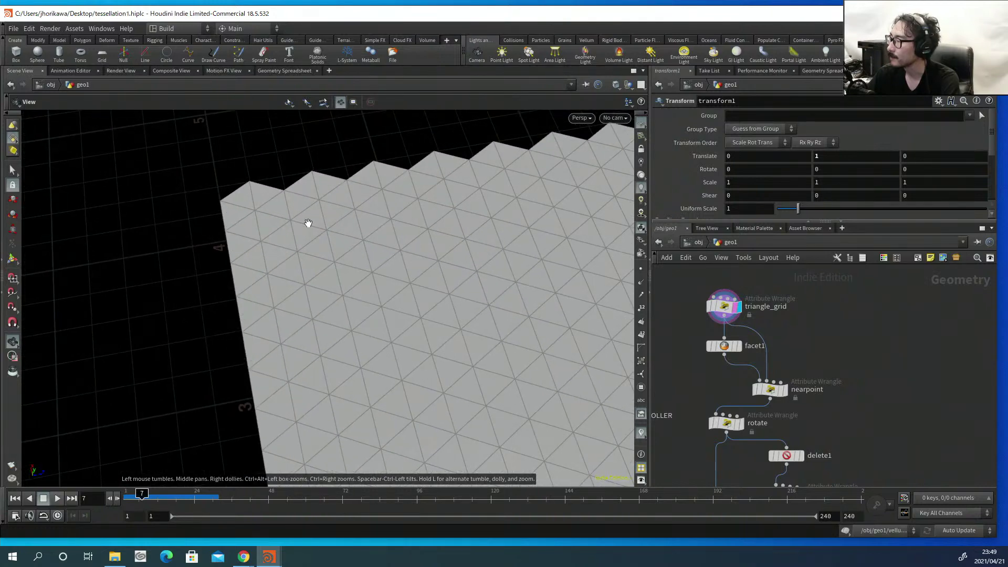
pyautogui.press('Return')
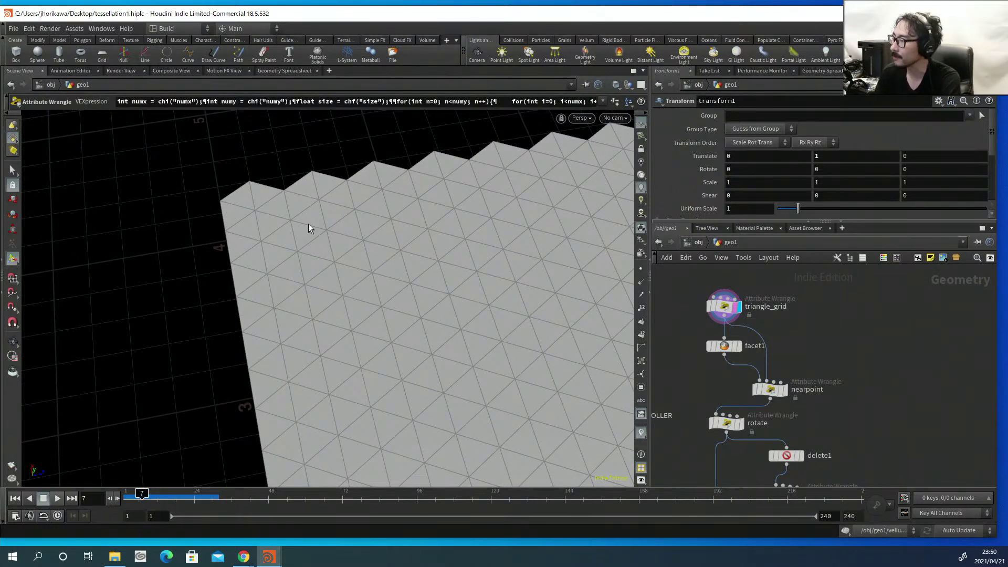
pyautogui.moveTo(299, 209); pyautogui.dragTo(257, 208)
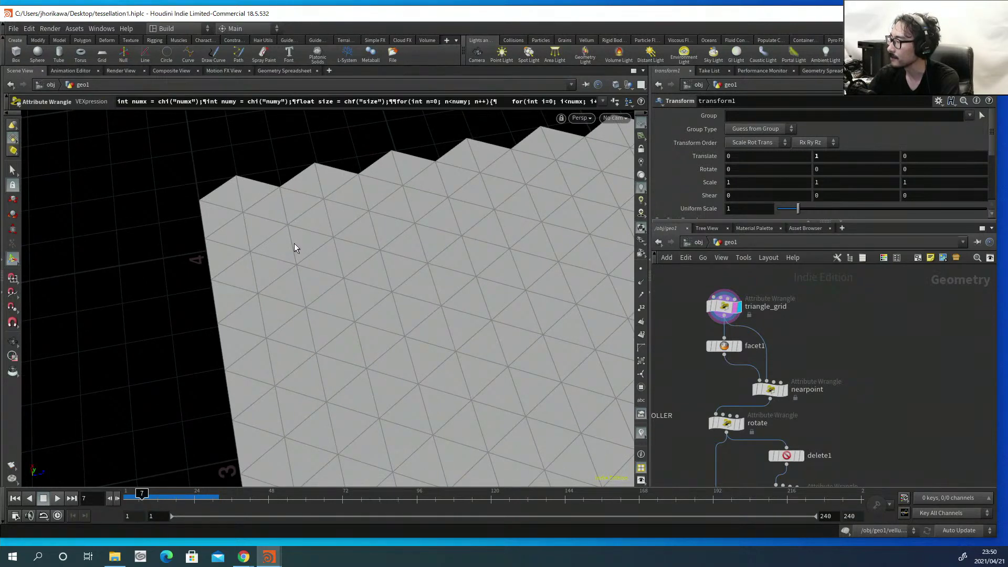
pyautogui.press('Escape')
pyautogui.moveTo(359, 253); pyautogui.dragTo(276, 247)
pyautogui.press('Return')
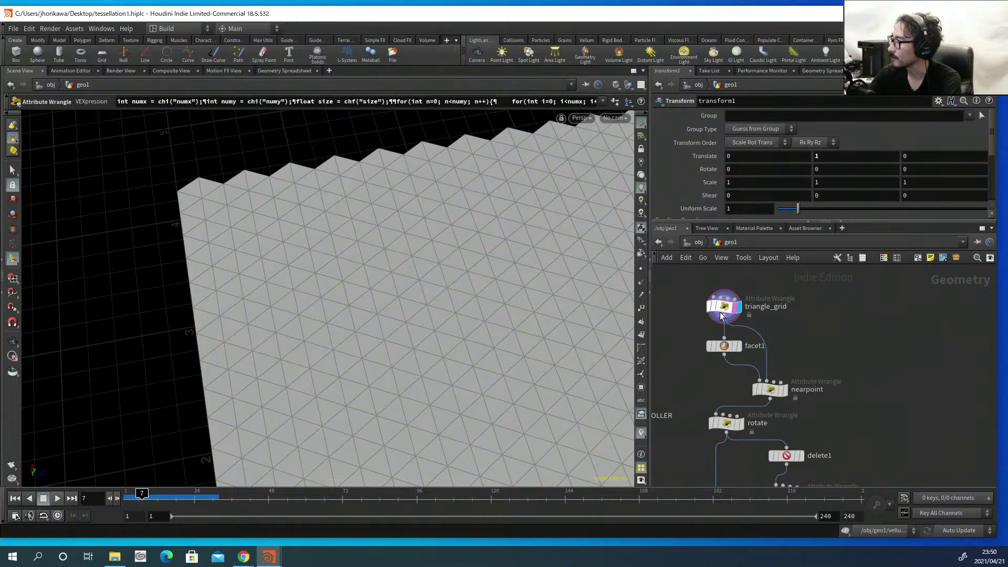
# Select triangle_grid to show its parameters and review the nodes that follow it down to group1.
pyautogui.click(735, 304)
pyautogui.scroll(-2, 770, 307)
pyautogui.scroll(4, 837, 317)
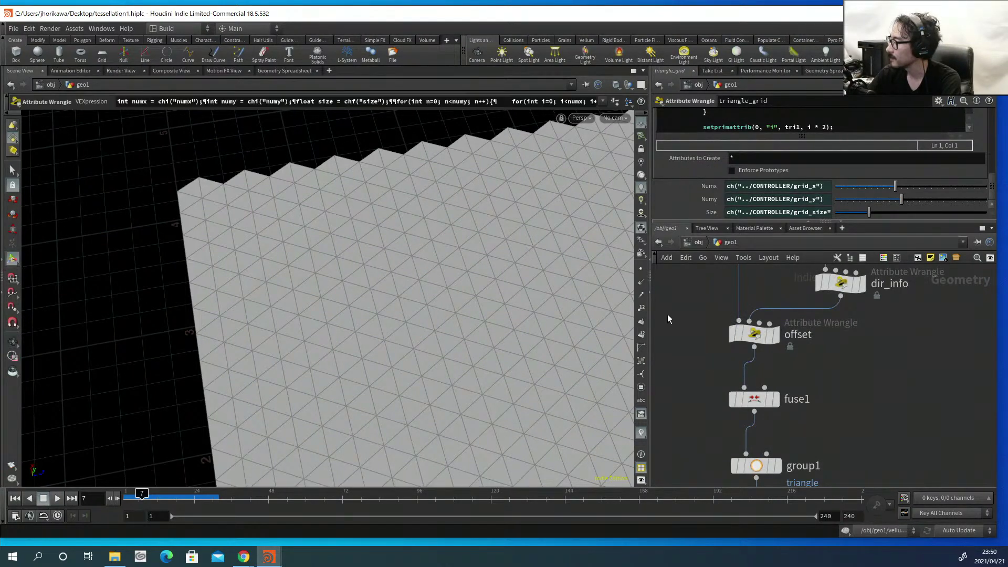
pyautogui.scroll(-3, 667, 314)
pyautogui.moveTo(667, 314); pyautogui.dragTo(695, 385, button='middle')
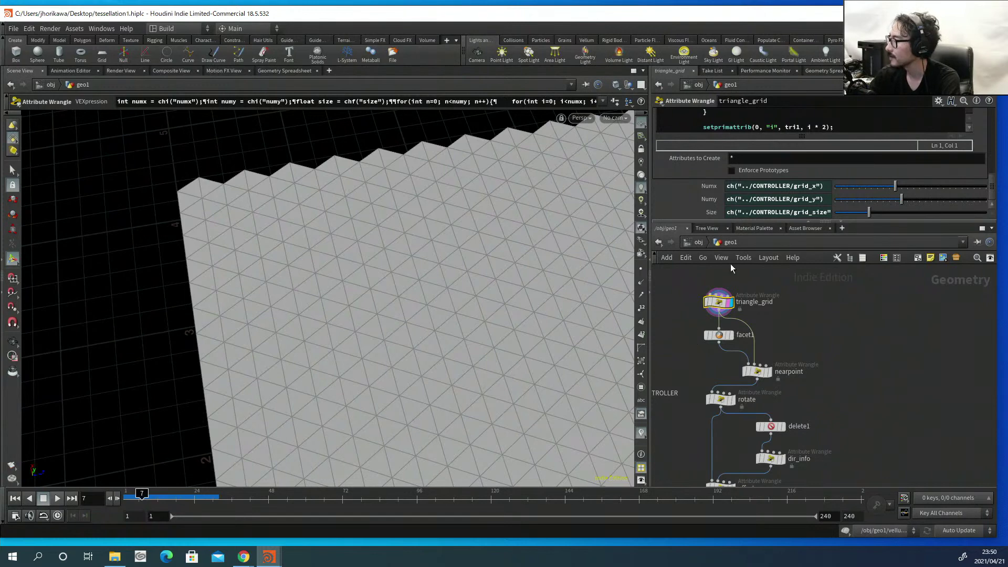
pyautogui.scroll(2, 730, 306)
pyautogui.scroll(2, 727, 307)
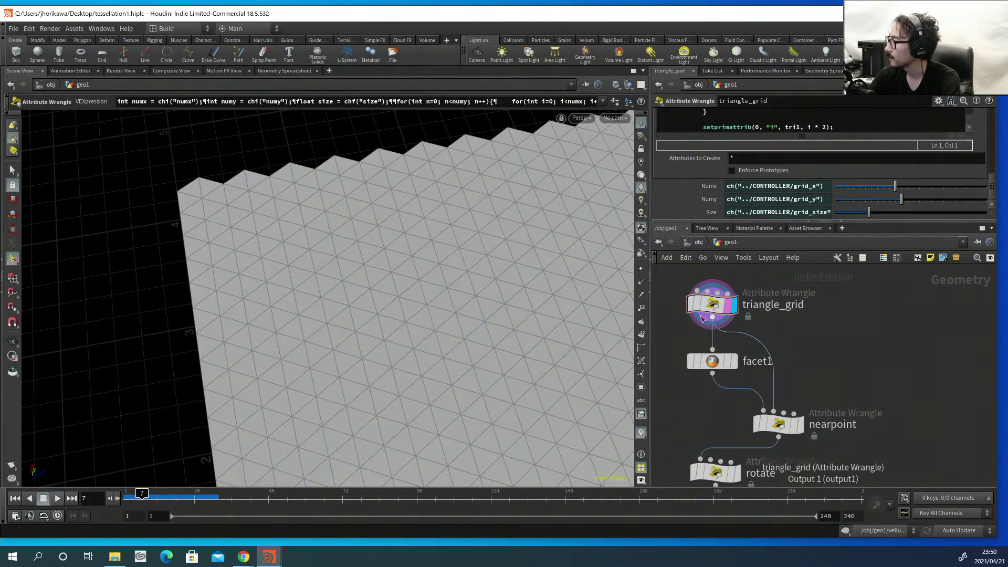
# Reposition the triangle_grid node slightly to the right above facet1 in the network.
pyautogui.click(717, 307)
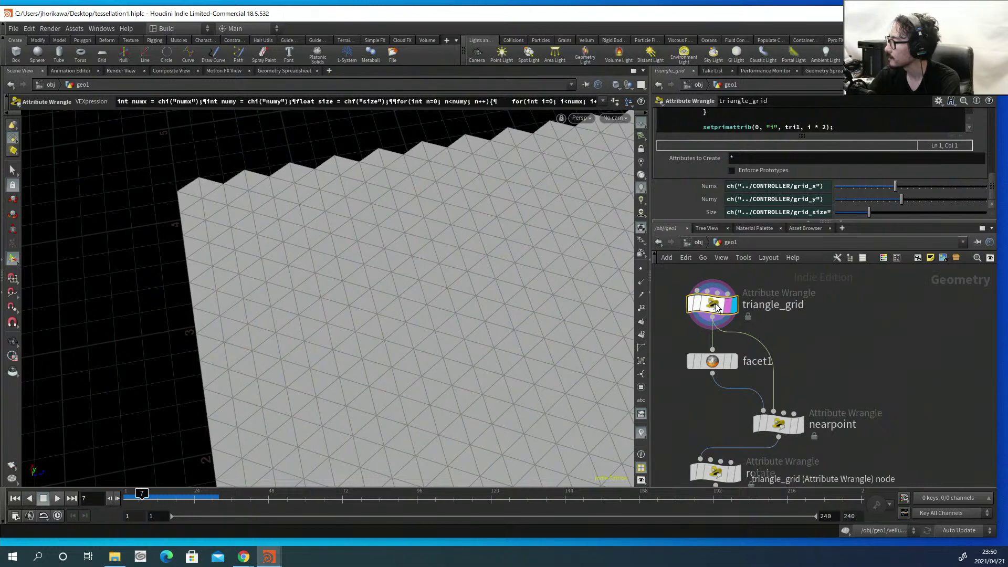
pyautogui.rightClick(717, 307)
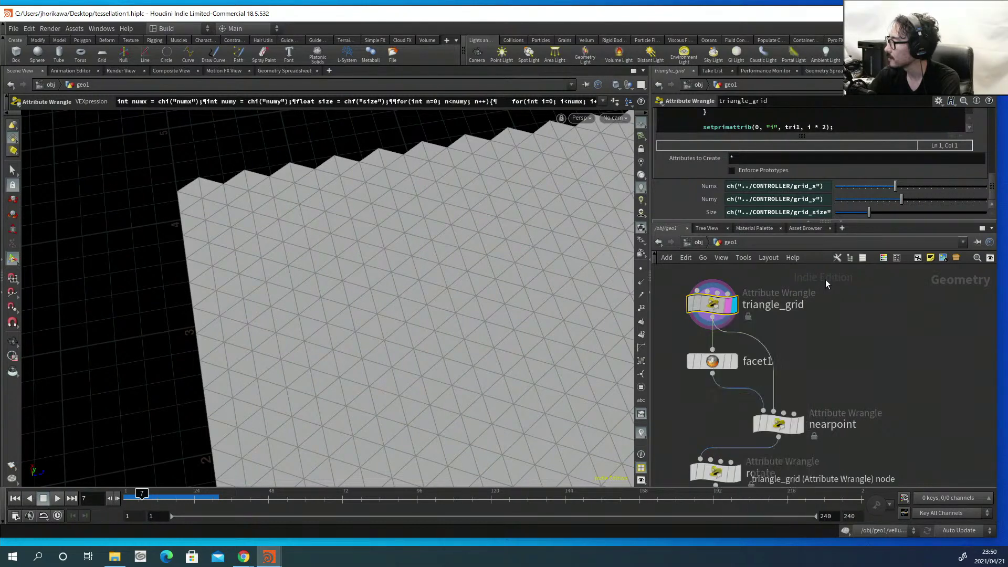
pyautogui.moveTo(674, 309)
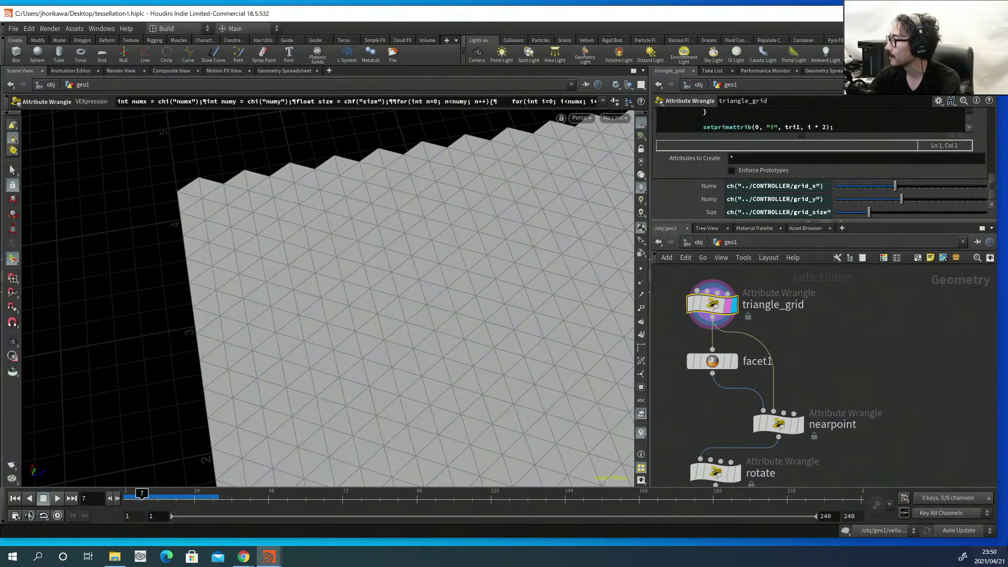
pyautogui.scroll(-1, 868, 361)
pyautogui.moveTo(716, 314)
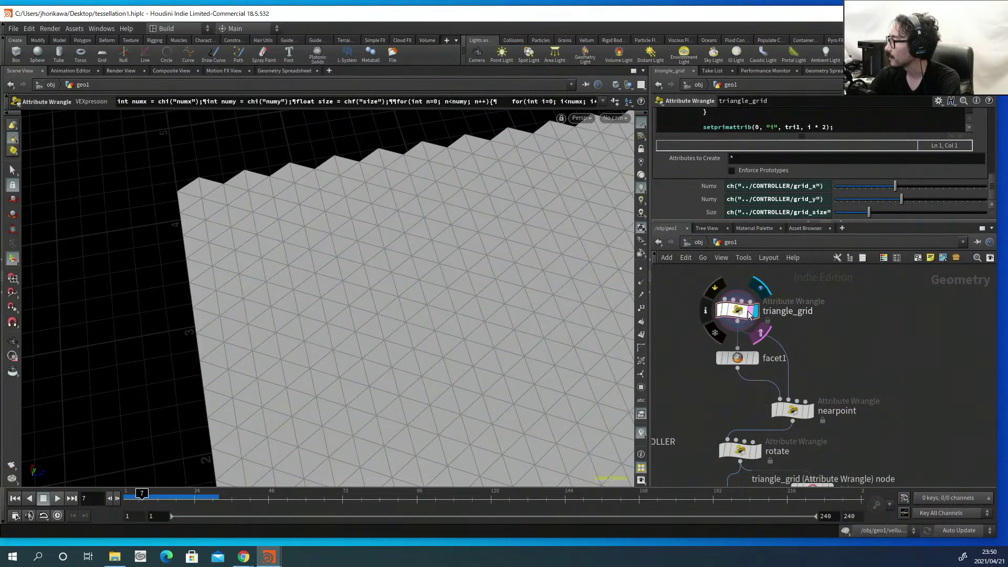
pyautogui.moveTo(740, 314); pyautogui.dragTo(761, 318)
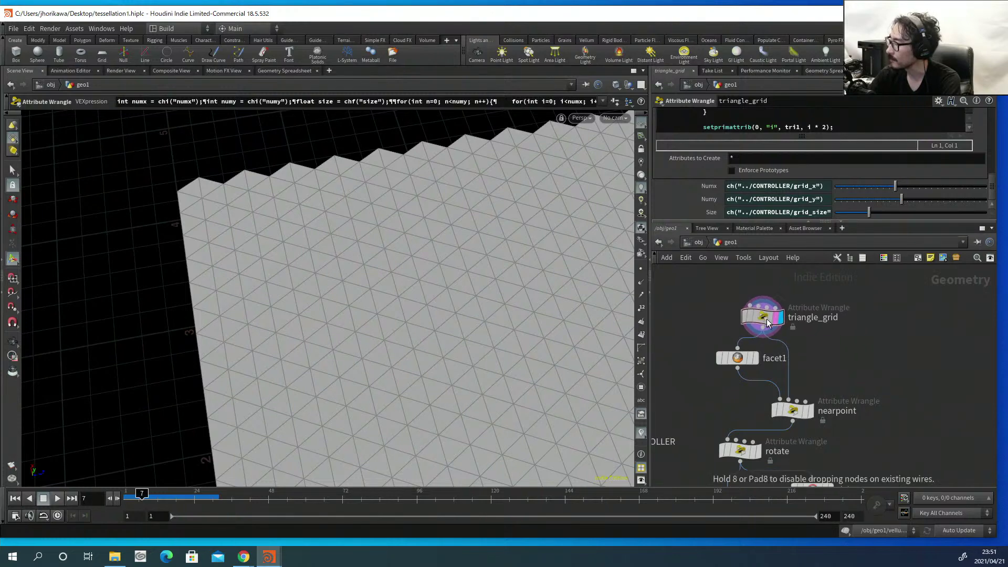
# Display the transform1 output again and select that node to show its parameters.
pyautogui.scroll(-2, 824, 305)
pyautogui.moveTo(843, 365); pyautogui.dragTo(845, 308, button='middle')
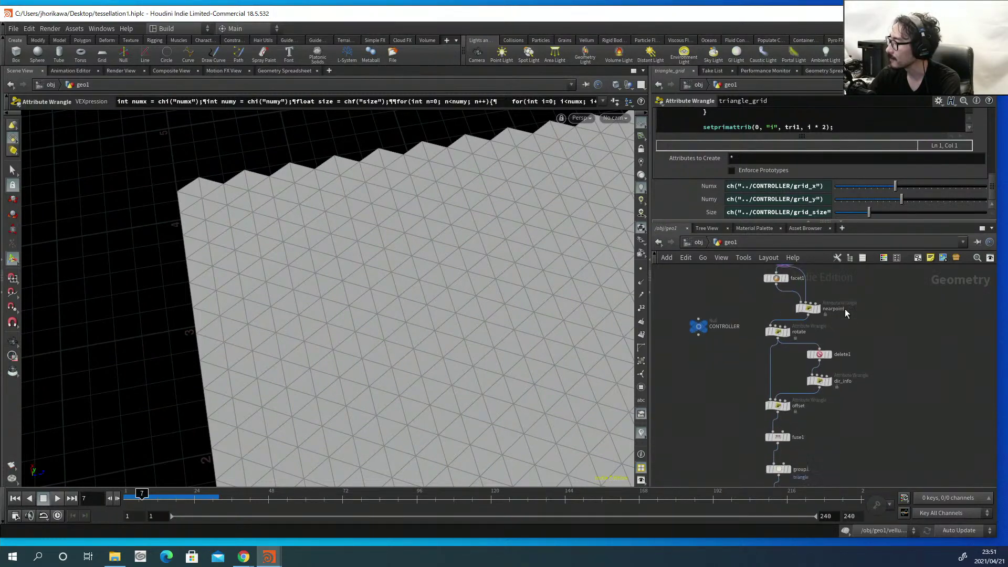
pyautogui.moveTo(826, 420); pyautogui.dragTo(803, 359, button='middle')
pyautogui.scroll(2, 801, 422)
pyautogui.scroll(2, 797, 371)
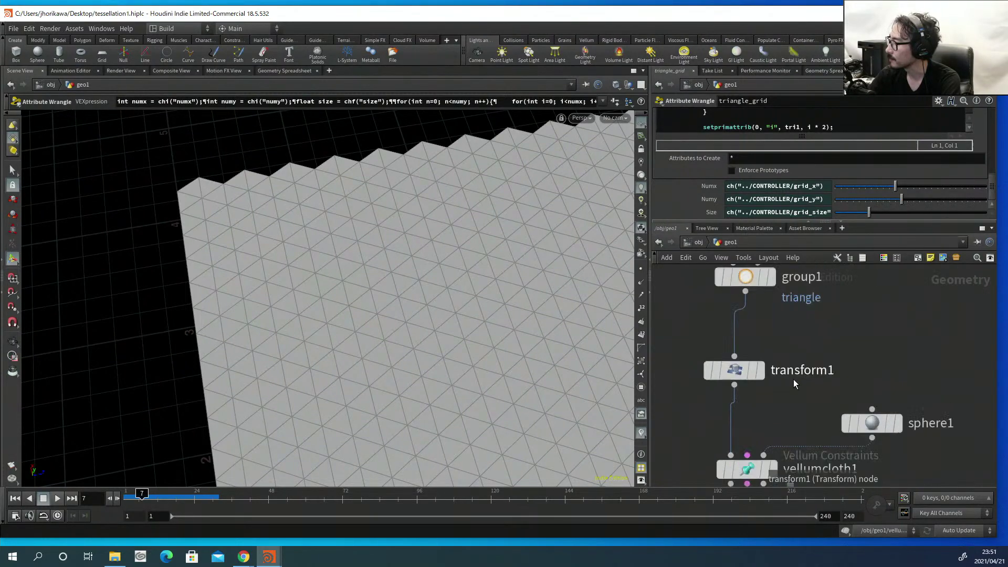
pyautogui.scroll(-2, 783, 359)
pyautogui.scroll(2, 768, 352)
pyautogui.click(763, 356)
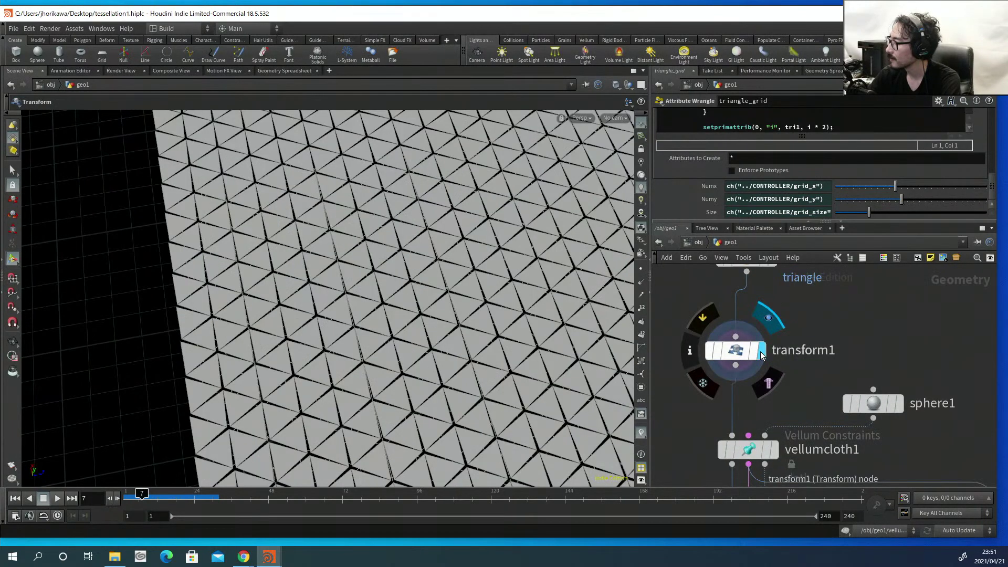
pyautogui.click(742, 351)
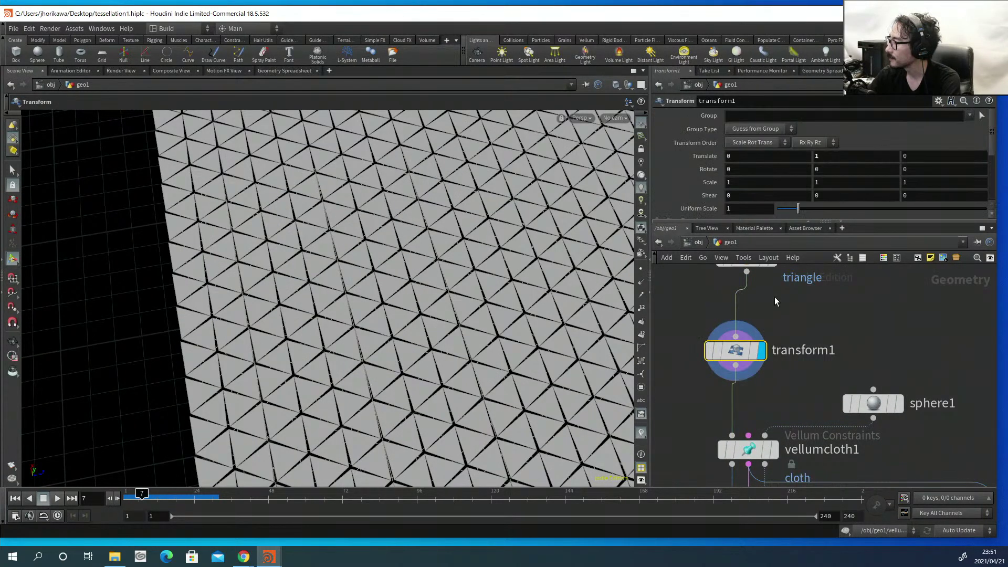
# Display the output of group1 and select that node to show its group settings.
pyautogui.moveTo(775, 297); pyautogui.dragTo(774, 362, button='middle')
pyautogui.click(771, 322)
pyautogui.click(750, 323)
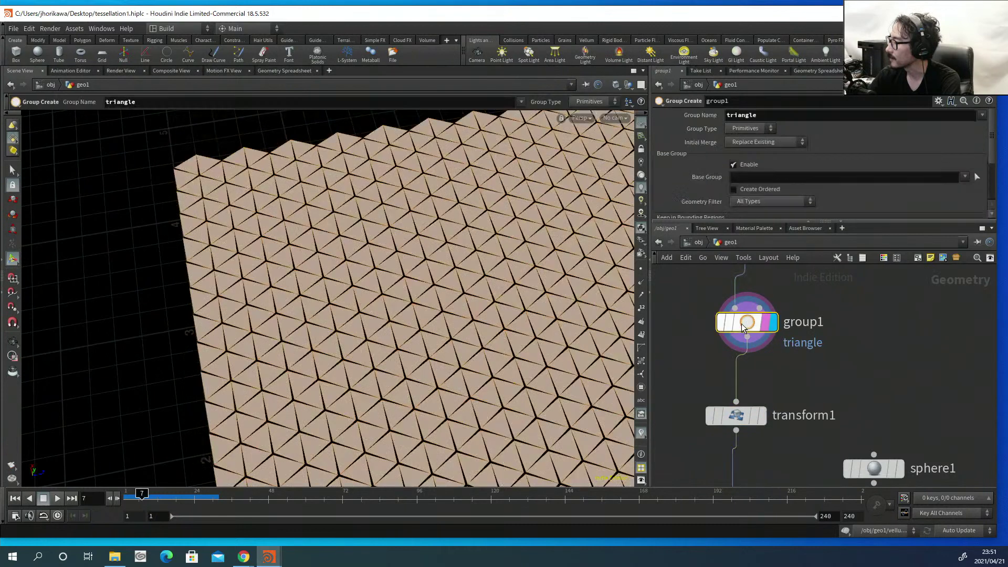
pyautogui.moveTo(794, 376); pyautogui.dragTo(776, 402, button='middle')
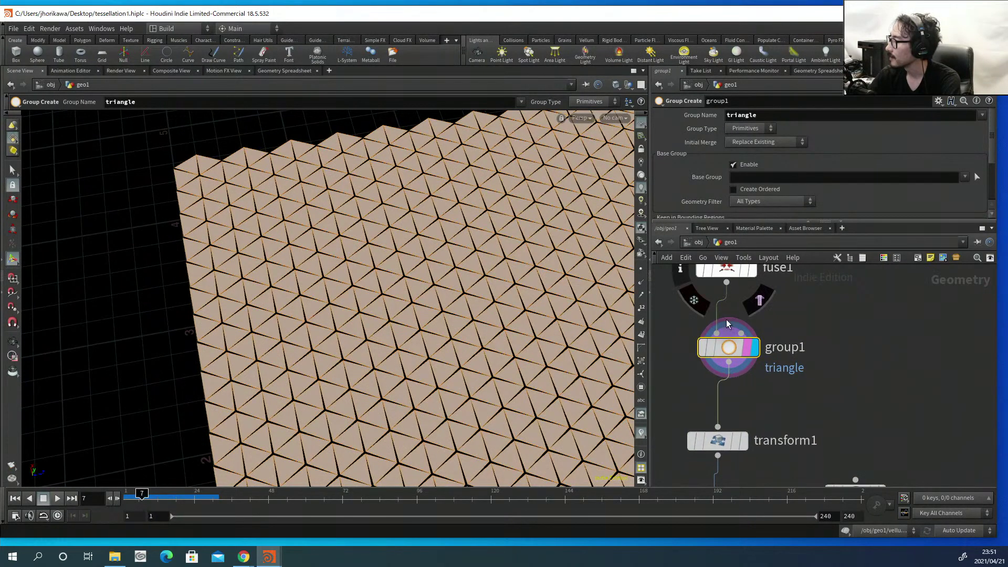
# List group1's point attributes in the Geometry Spreadsheet and enlarge it to read more rows.
pyautogui.click(818, 74)
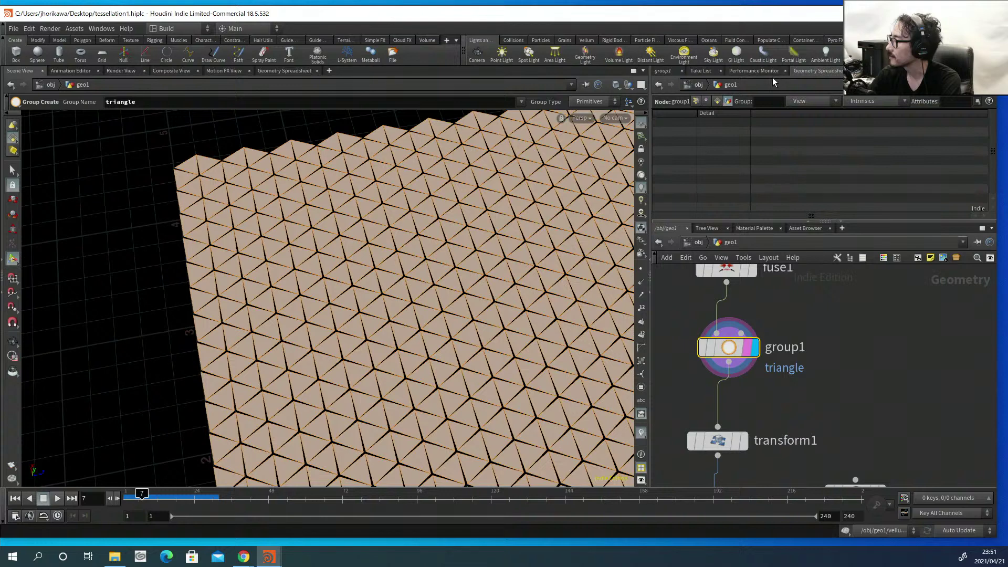
pyautogui.click(696, 101)
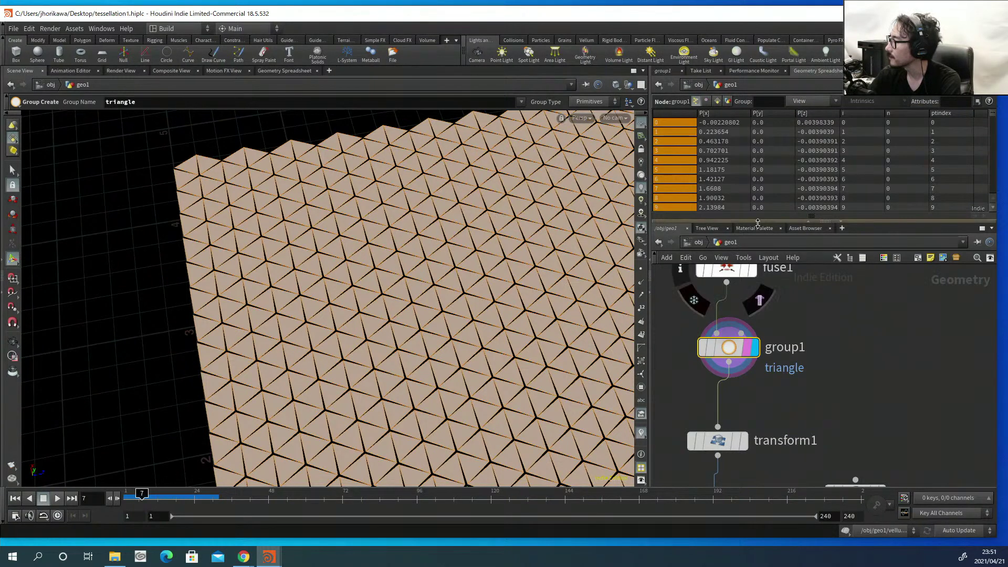
pyautogui.moveTo(758, 221); pyautogui.dragTo(770, 321)
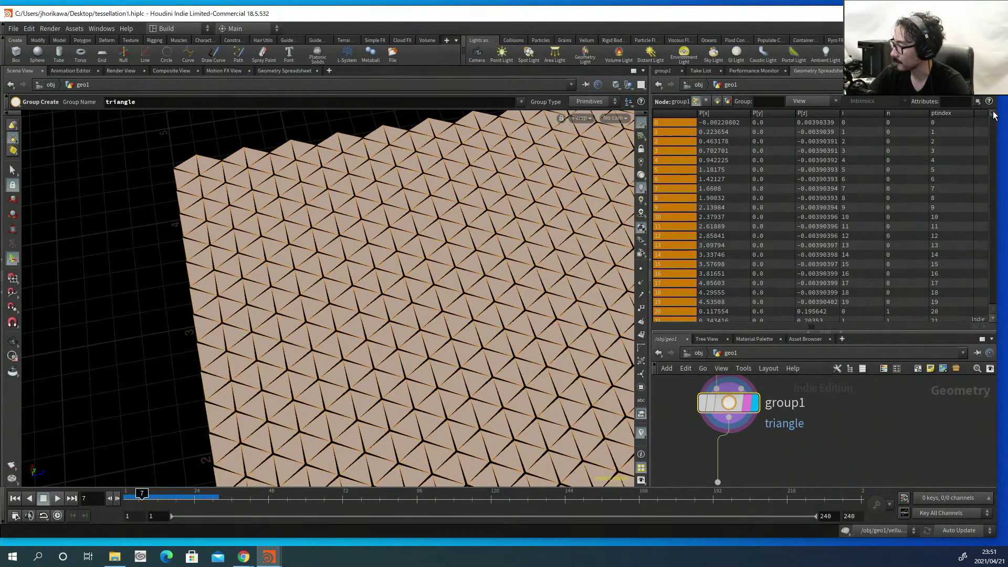
pyautogui.moveTo(995, 115)
pyautogui.mouseDown()
pyautogui.moveTo(998, 313)
pyautogui.moveTo(994, 107)
pyautogui.mouseUp()
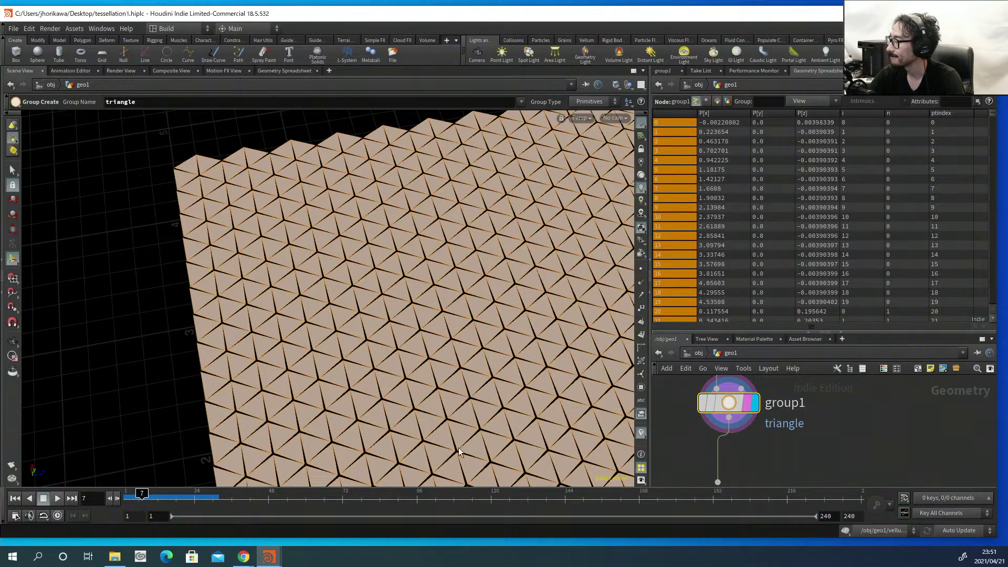
# Shrink the attribute table to give the network more room and select null1 to list its points.
pyautogui.moveTo(773, 448); pyautogui.dragTo(773, 446, button='middle')
pyautogui.scroll(-3, 773, 446)
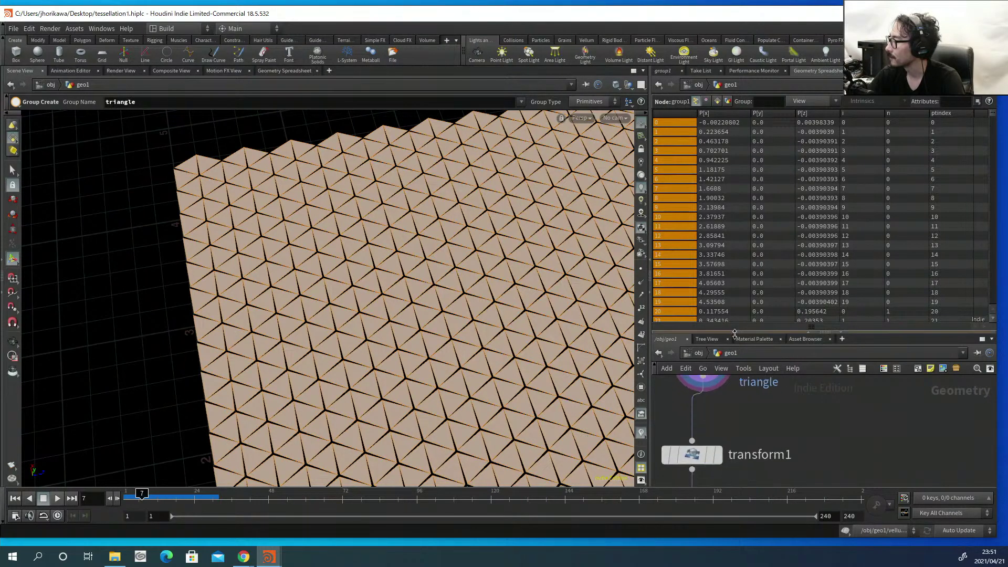
pyautogui.moveTo(735, 330); pyautogui.dragTo(736, 242)
pyautogui.scroll(-2, 733, 358)
pyautogui.scroll(-4, 733, 362)
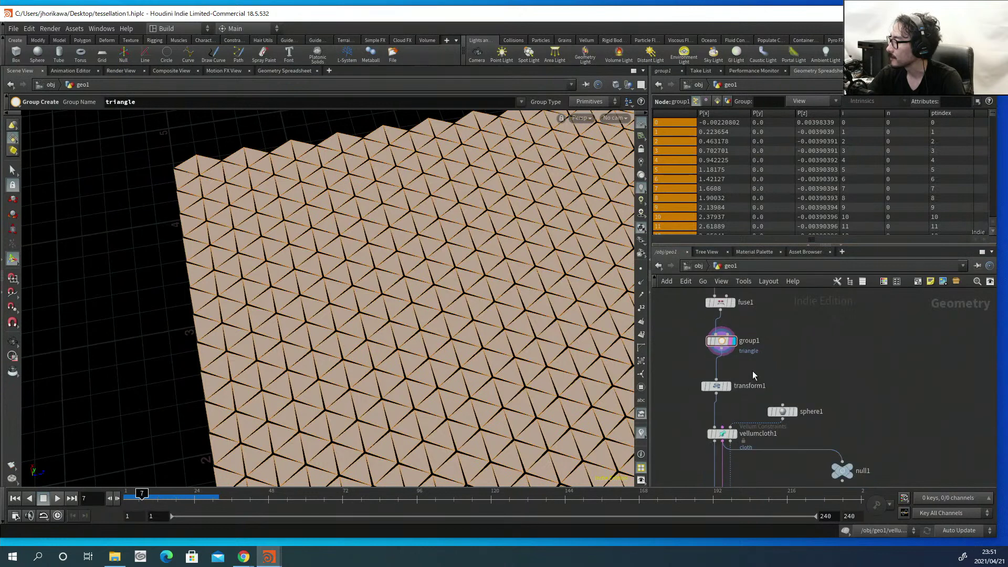
pyautogui.moveTo(840, 435); pyautogui.dragTo(719, 366)
pyautogui.scroll(5, 742, 329)
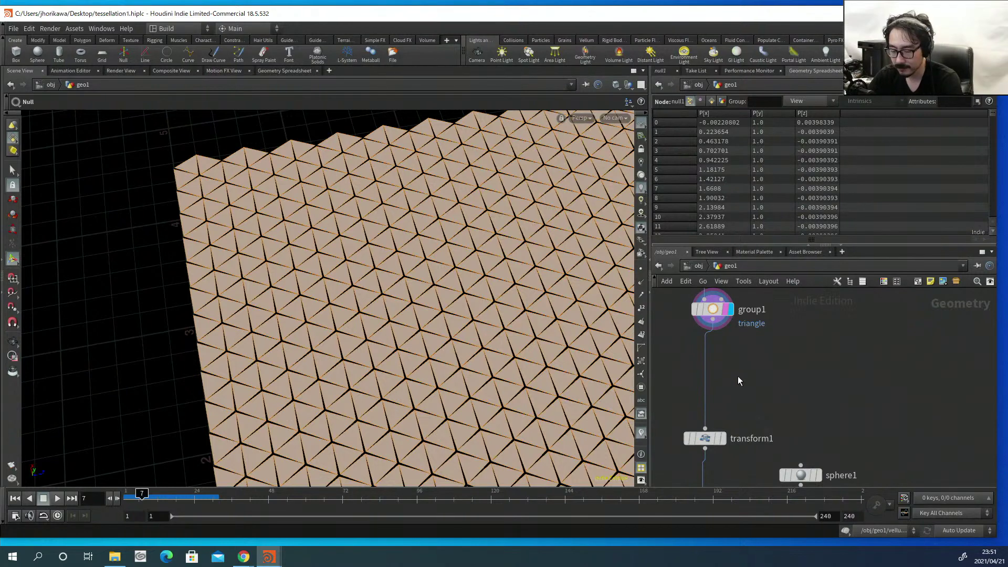
# Save the scene and insert an Attribute Wrangle node between group1 and transform1.
pyautogui.hotkey('ctrl', 's')
pyautogui.press('Tab')
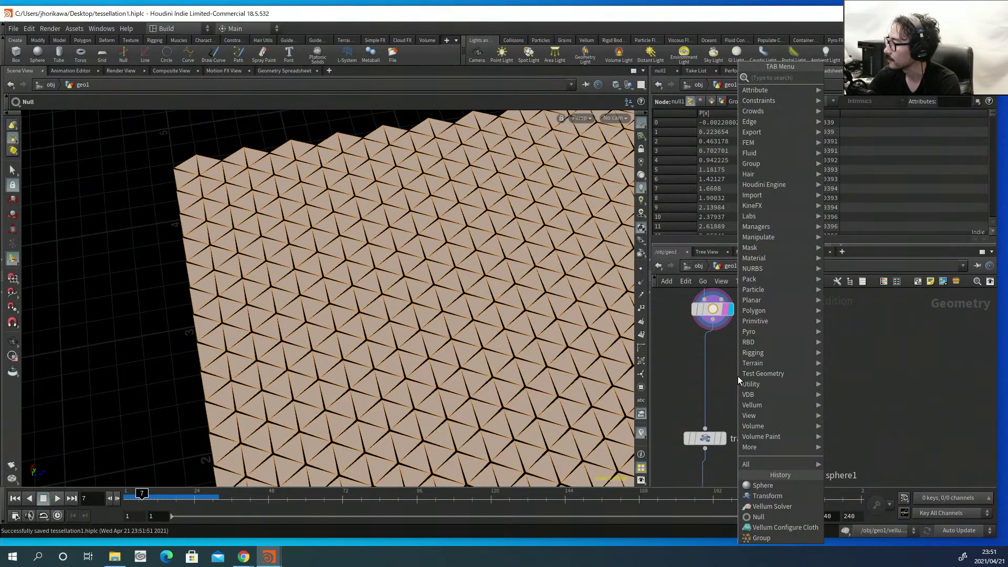
pyautogui.write('po')
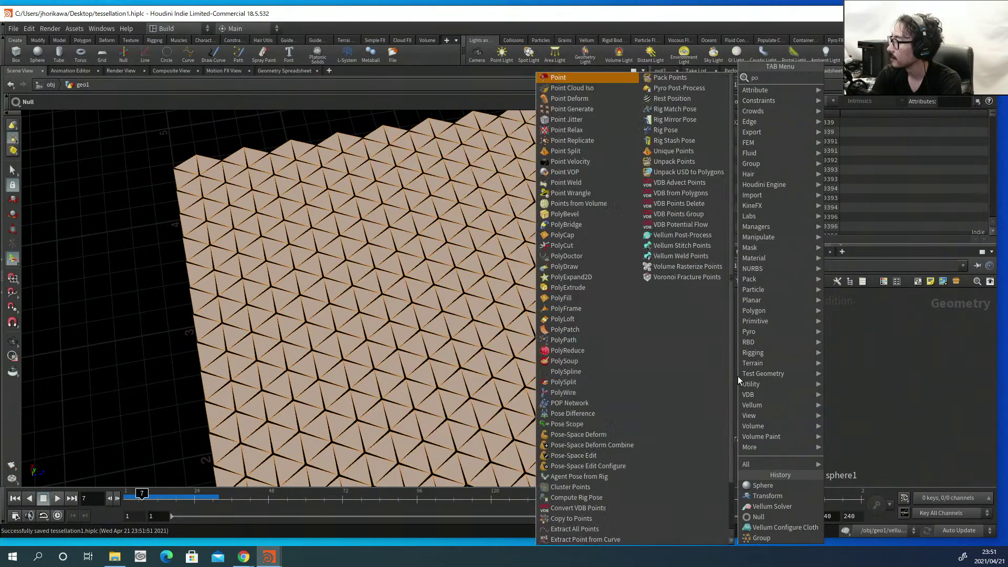
pyautogui.press('BackSpace')
pyautogui.press('BackSpace')
pyautogui.write('attribute wran')
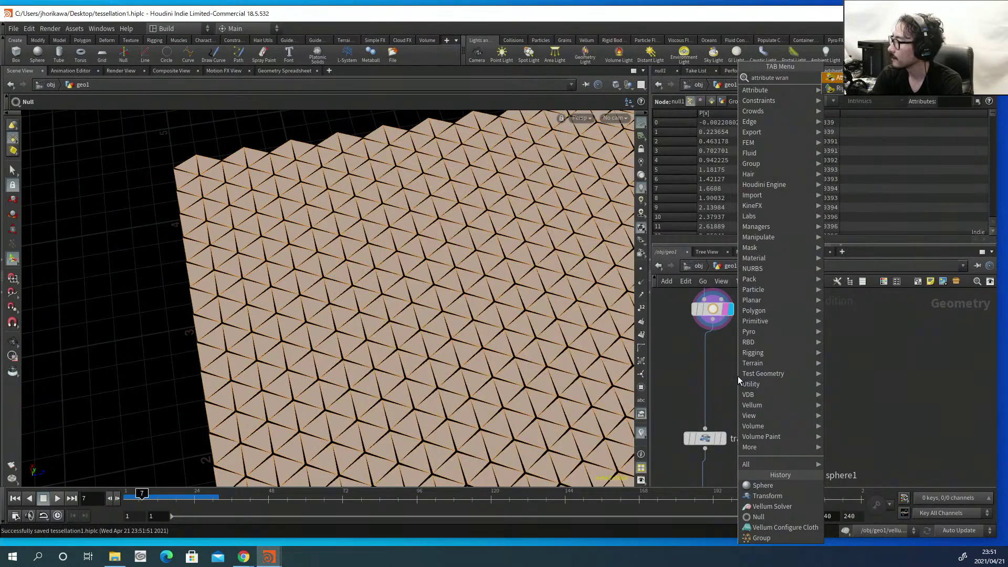
pyautogui.press('Return')
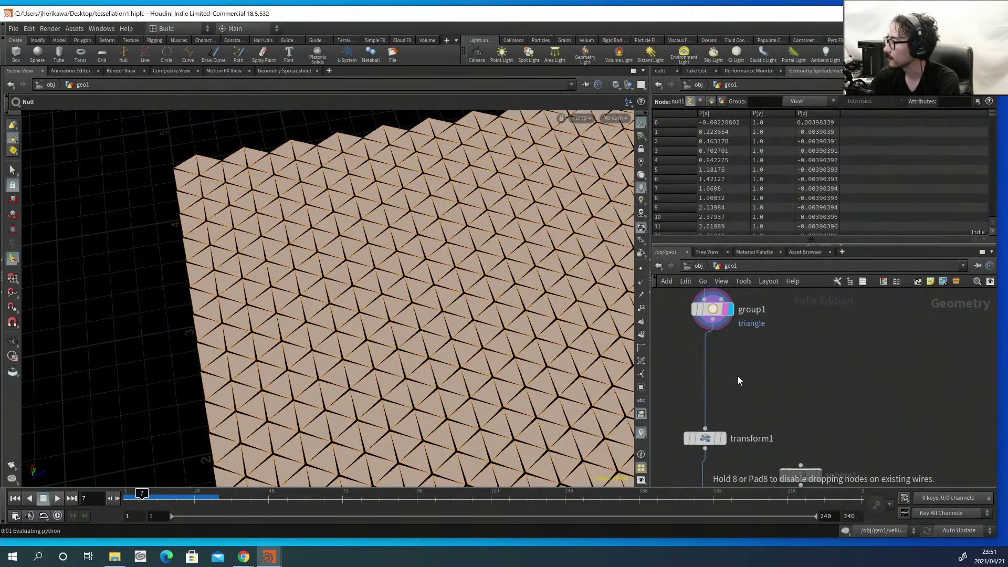
pyautogui.click(707, 359)
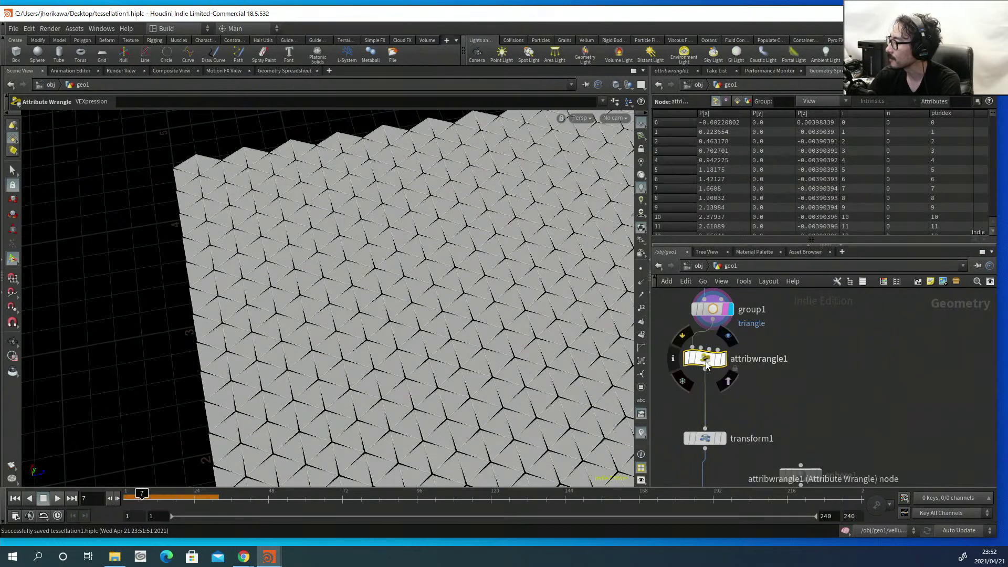
# Show attribwrangle1's parameters and set the wrangle to run over Numbers.
pyautogui.click(674, 70)
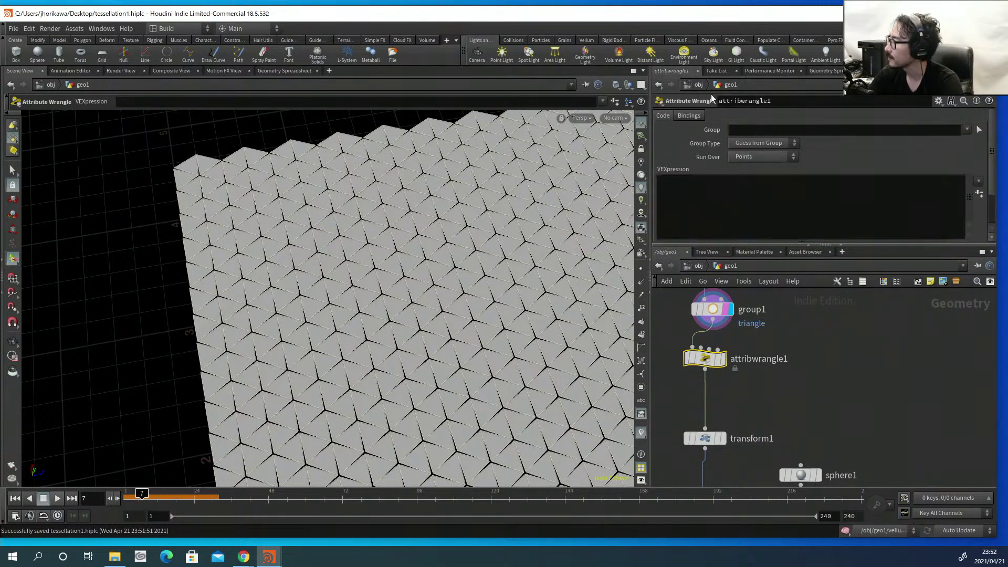
pyautogui.click(749, 158)
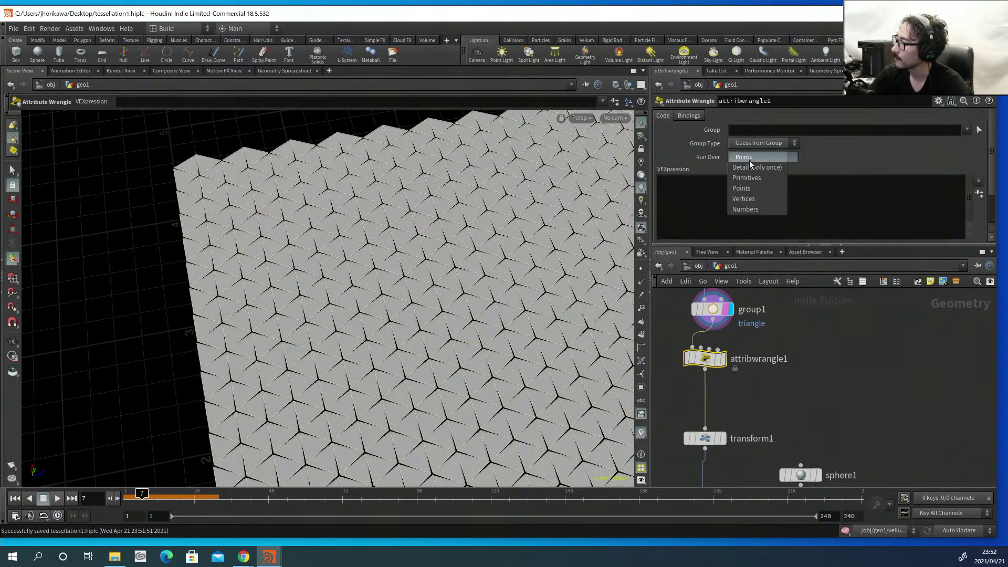
pyautogui.click(750, 209)
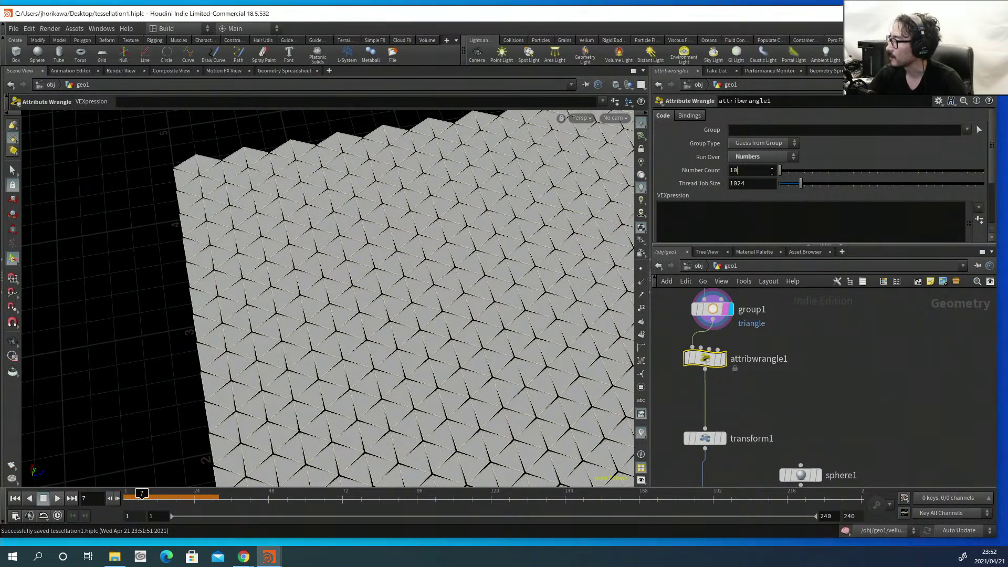
# Re-enter 10 as attribwrangle1's Number Count.
pyautogui.click(740, 170)
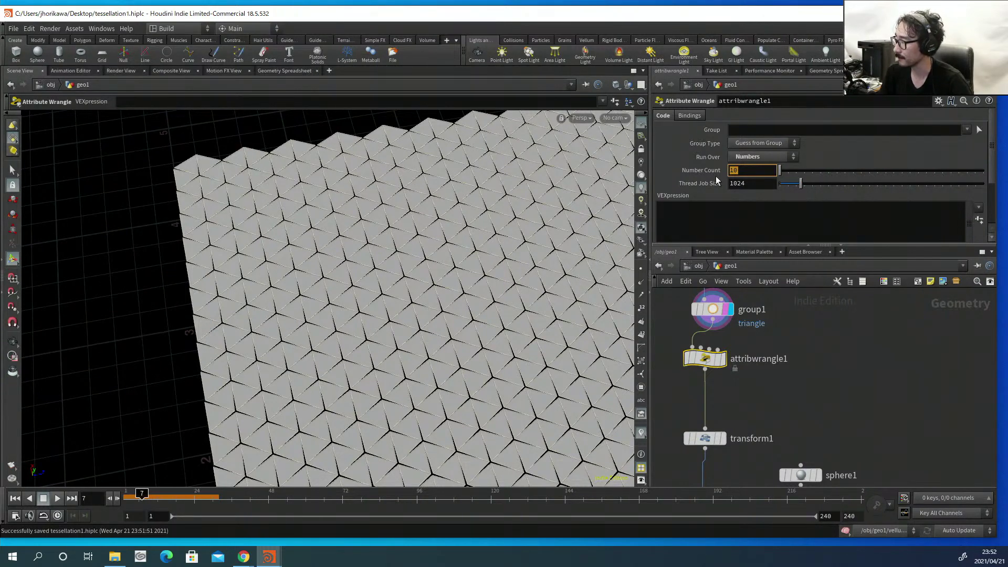
pyautogui.click(758, 174)
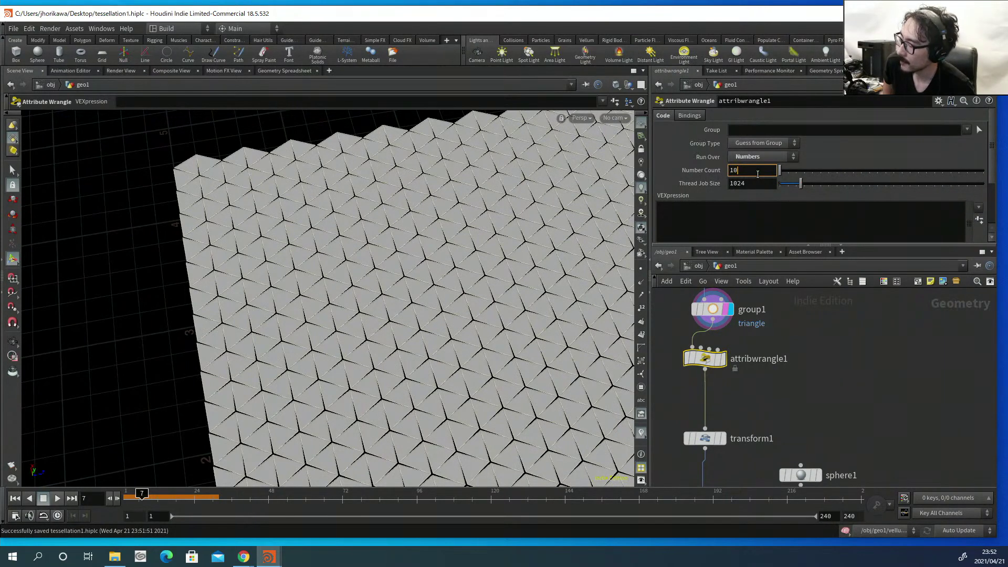
pyautogui.press('BackSpace')
pyautogui.press('BackSpace')
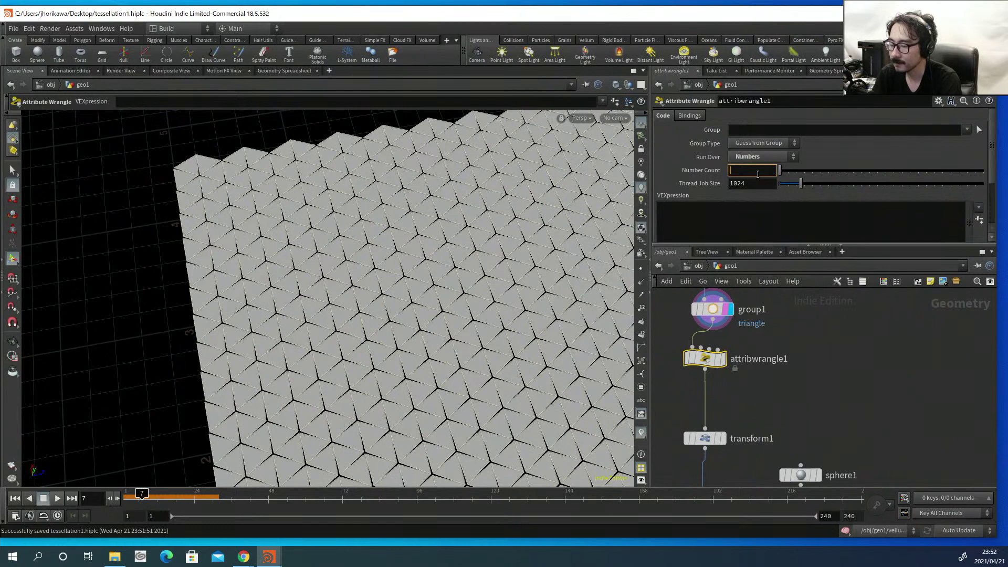
pyautogui.write('10')
pyautogui.press('Return')
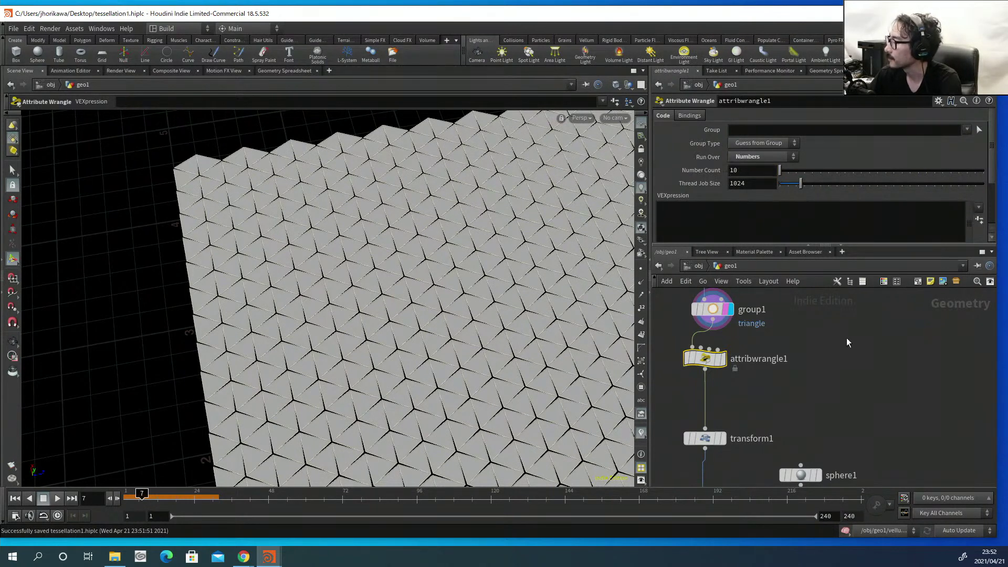
# Look up the grid node's name in the network and set attribwrangle1's Number Count to the expression npoints("../triangle_grid/").
pyautogui.moveTo(865, 322); pyautogui.dragTo(876, 461, button='middle')
pyautogui.moveTo(866, 387); pyautogui.dragTo(870, 477, button='middle')
pyautogui.scroll(3, 790, 364)
pyautogui.scroll(-3, 749, 343)
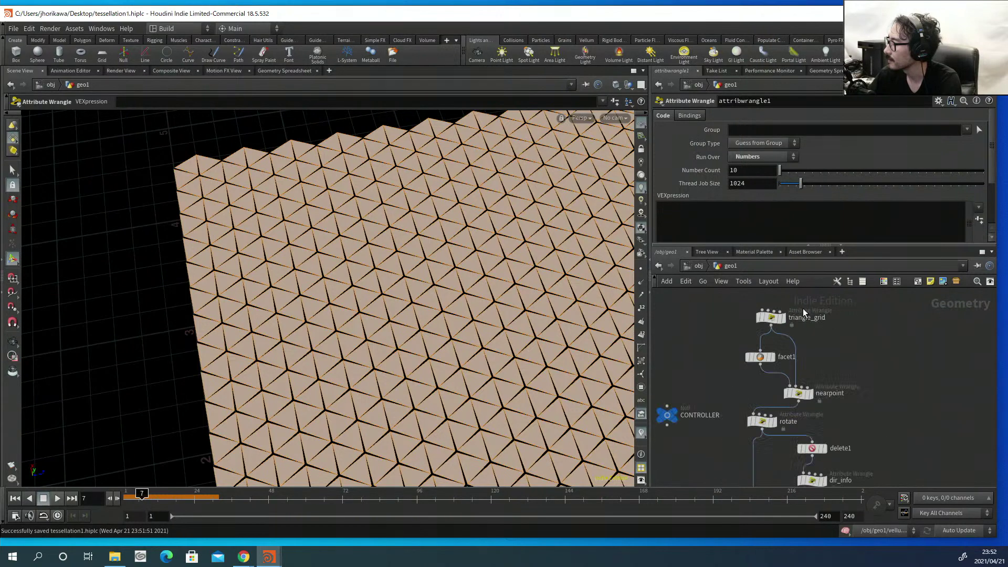
pyautogui.moveTo(827, 431); pyautogui.dragTo(830, 360, button='middle')
pyautogui.scroll(2, 798, 394)
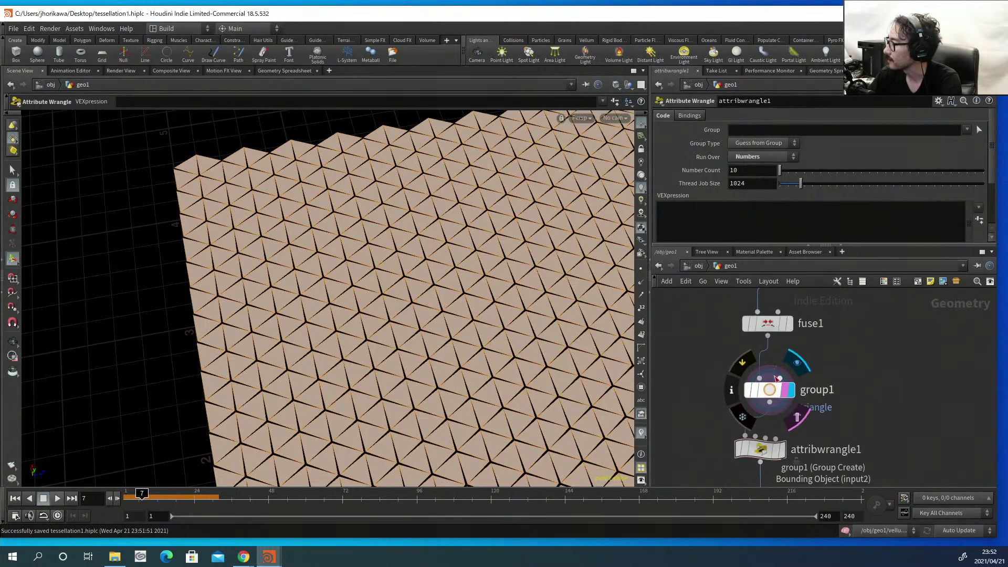
pyautogui.click(751, 170)
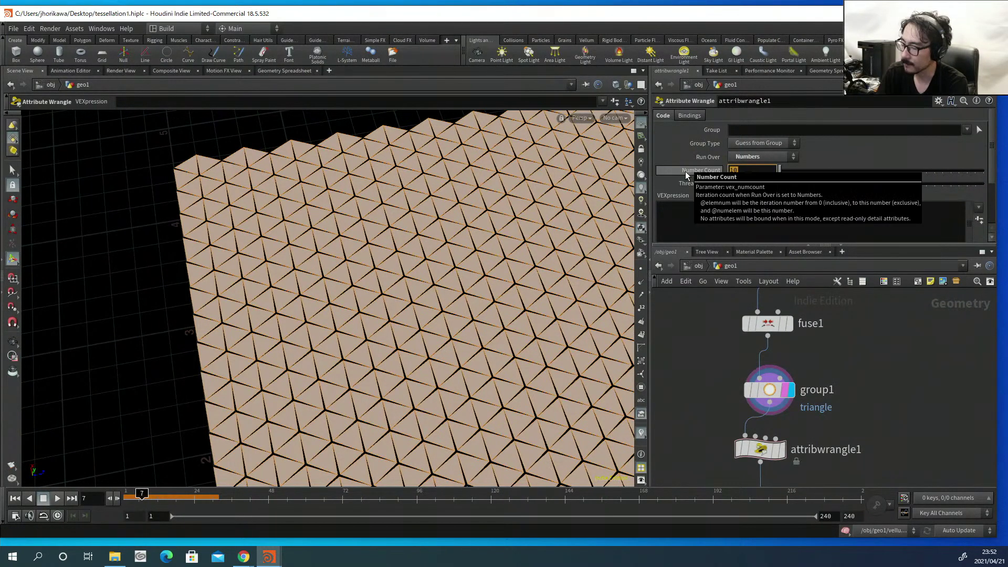
pyautogui.write('n')
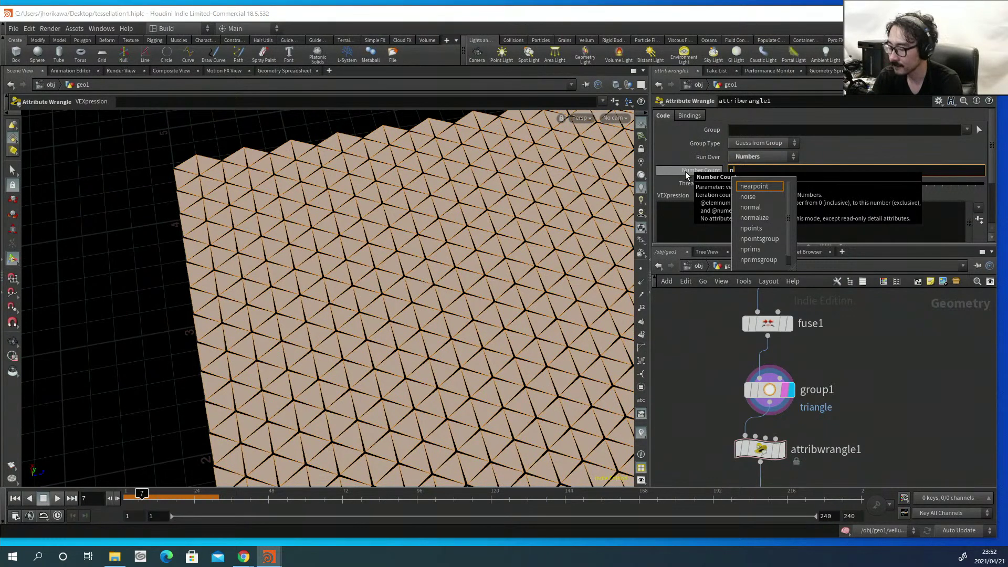
pyautogui.write('points')
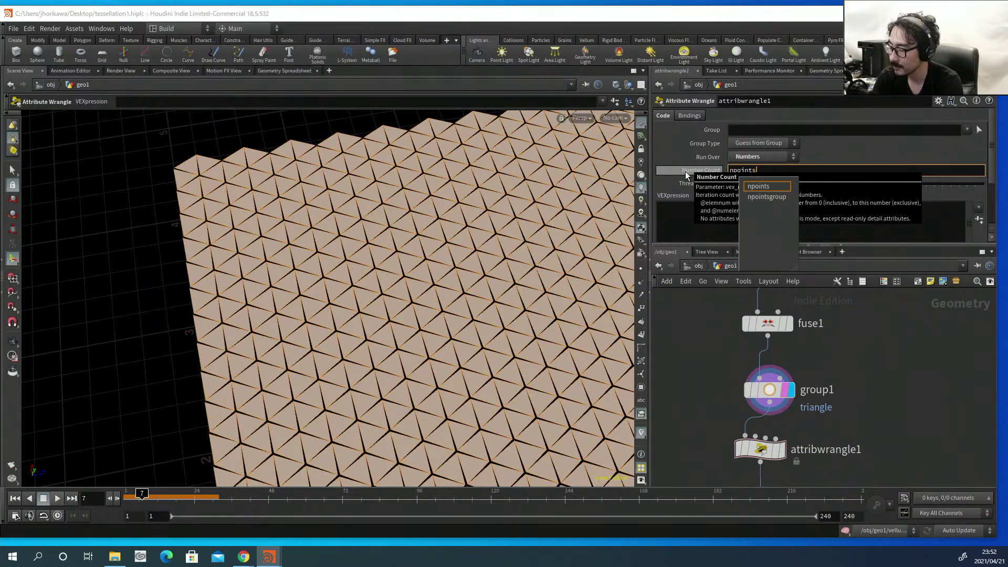
pyautogui.write('("../')
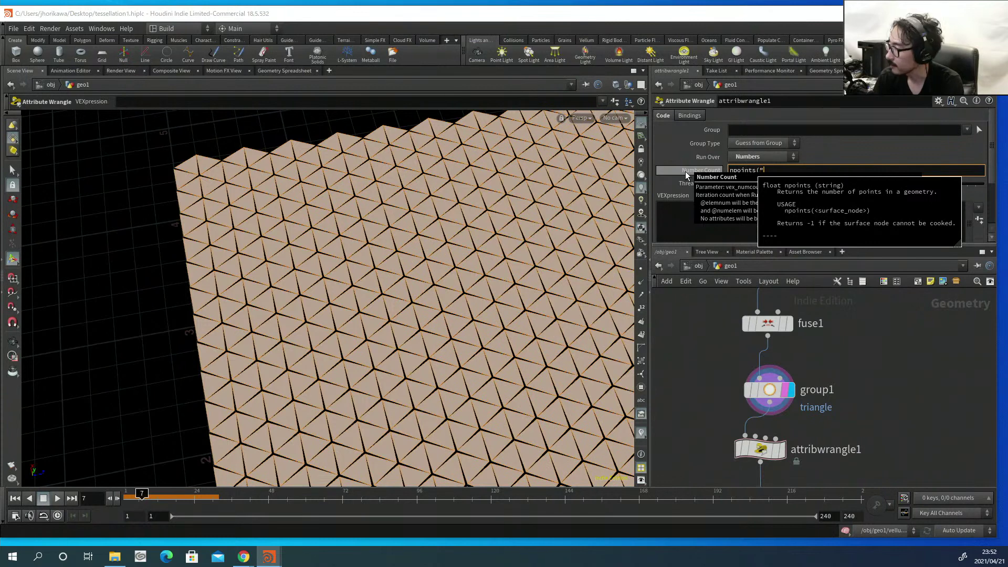
pyautogui.write('tria')
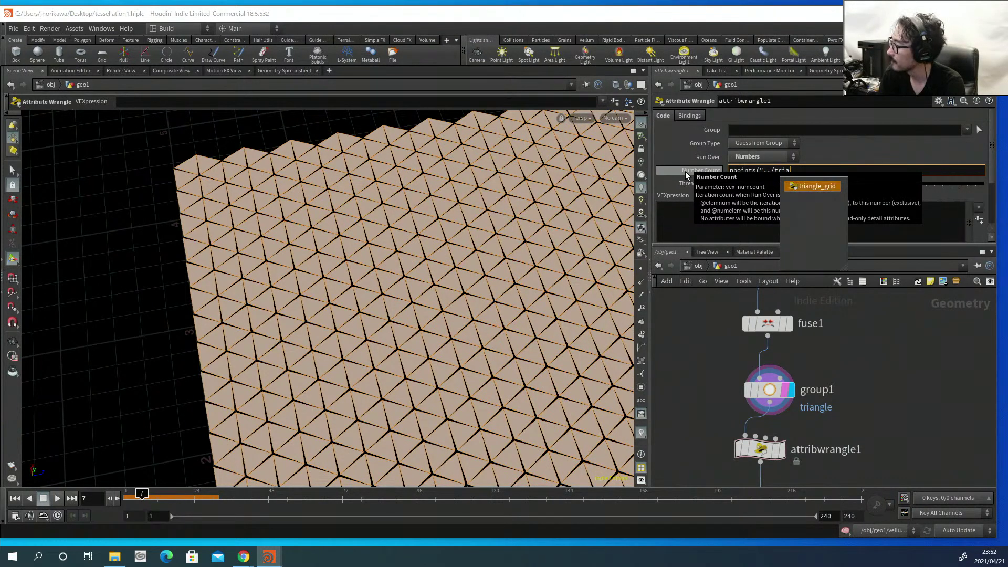
pyautogui.press('Tab')
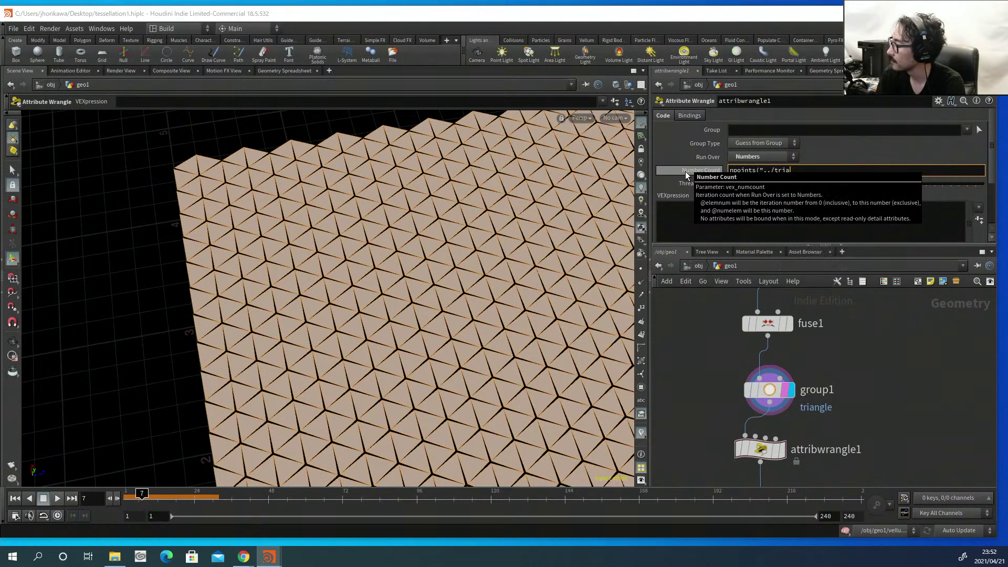
pyautogui.write('")')
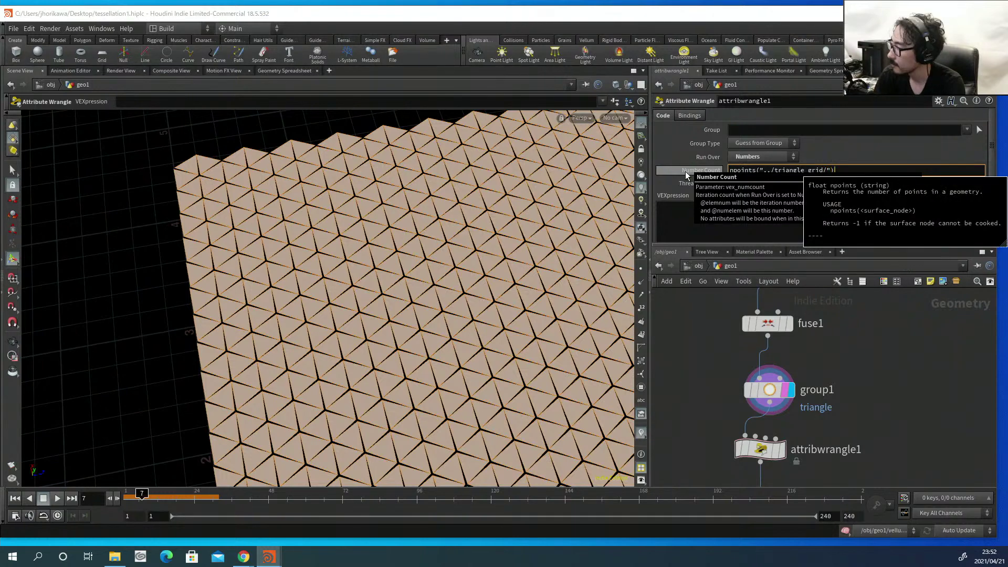
pyautogui.press('Return')
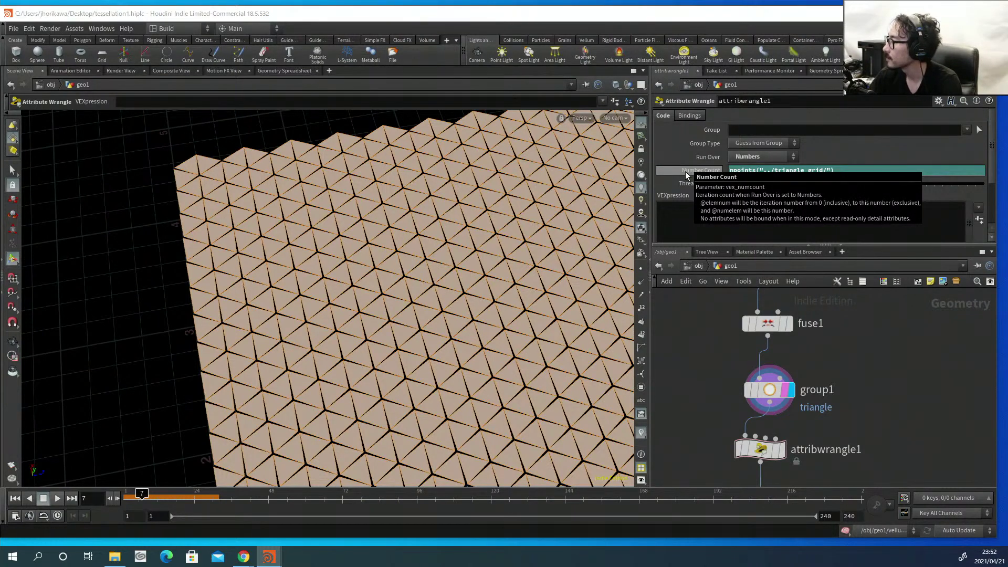
# Compare the Number Count expression with its evaluated value.
pyautogui.click(701, 171)
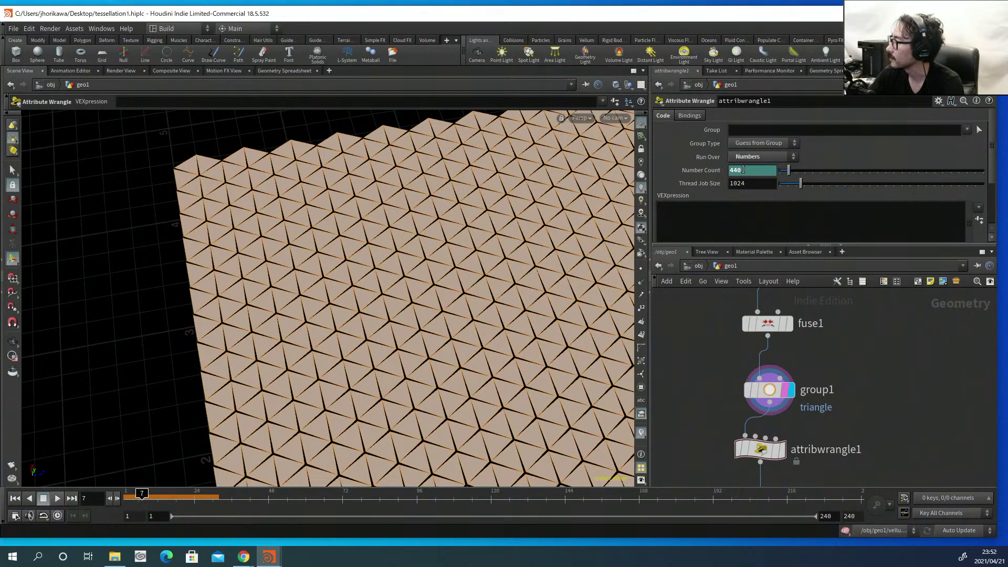
pyautogui.click(714, 171)
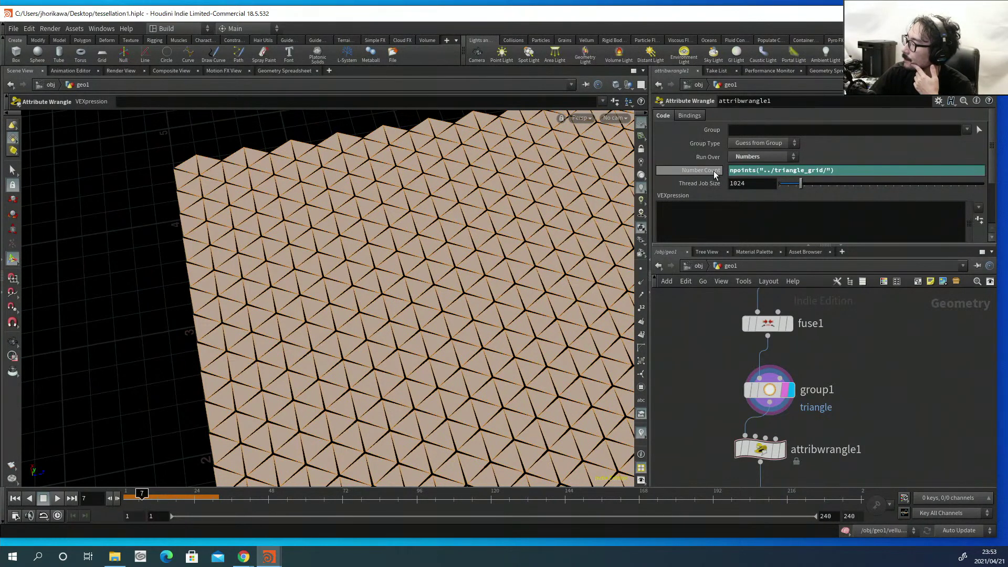
pyautogui.click(714, 172)
pyautogui.click(713, 172)
pyautogui.click(714, 171)
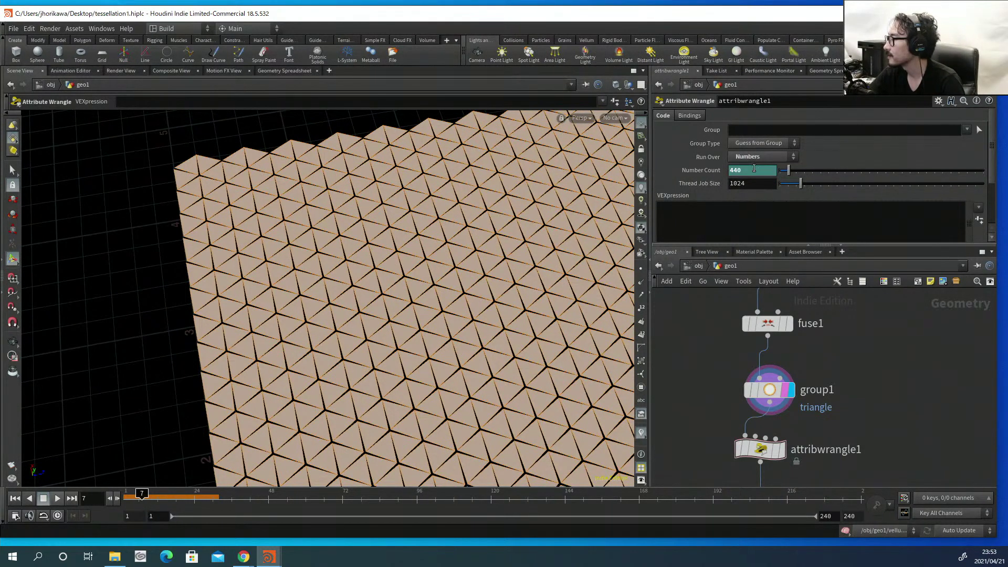
pyautogui.click(716, 173)
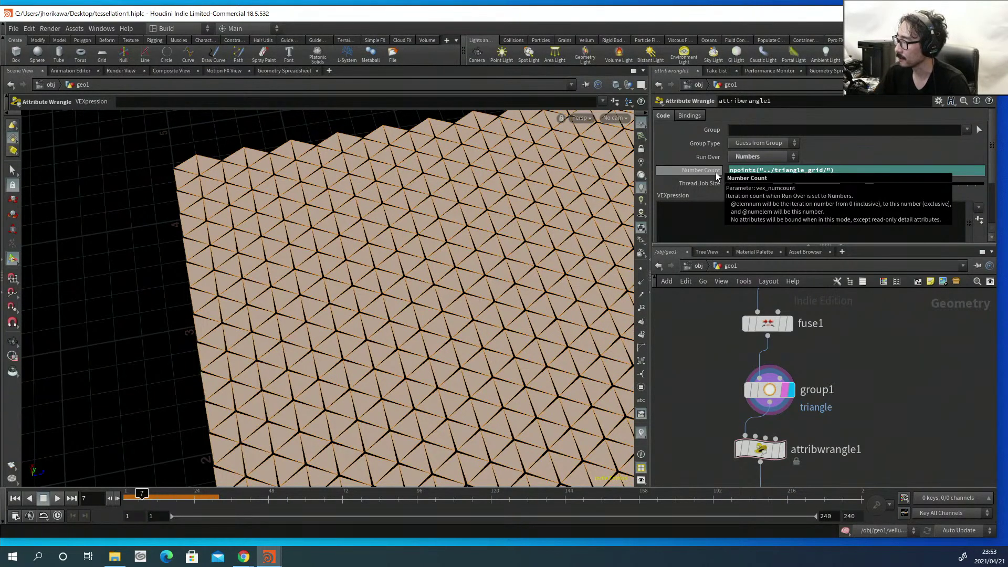
# Enlarge the parameter area to give the VEX code more room and recheck the Number Count setting.
pyautogui.click(708, 228)
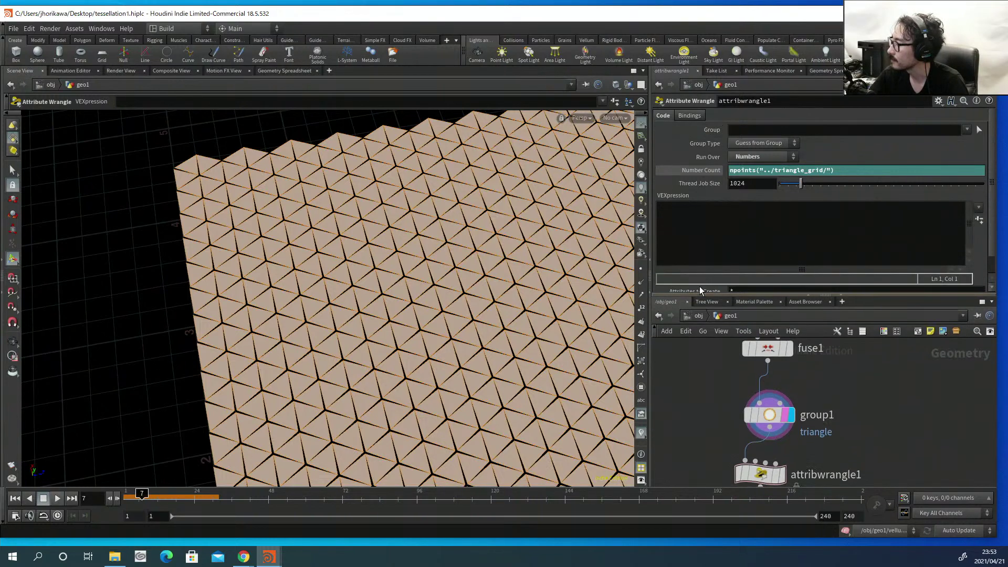
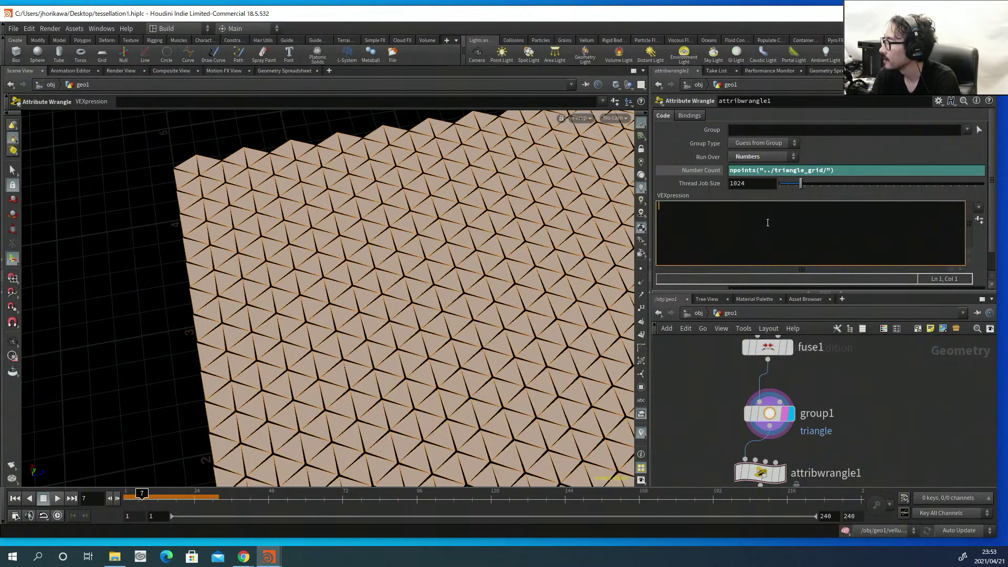
pyautogui.click(688, 172)
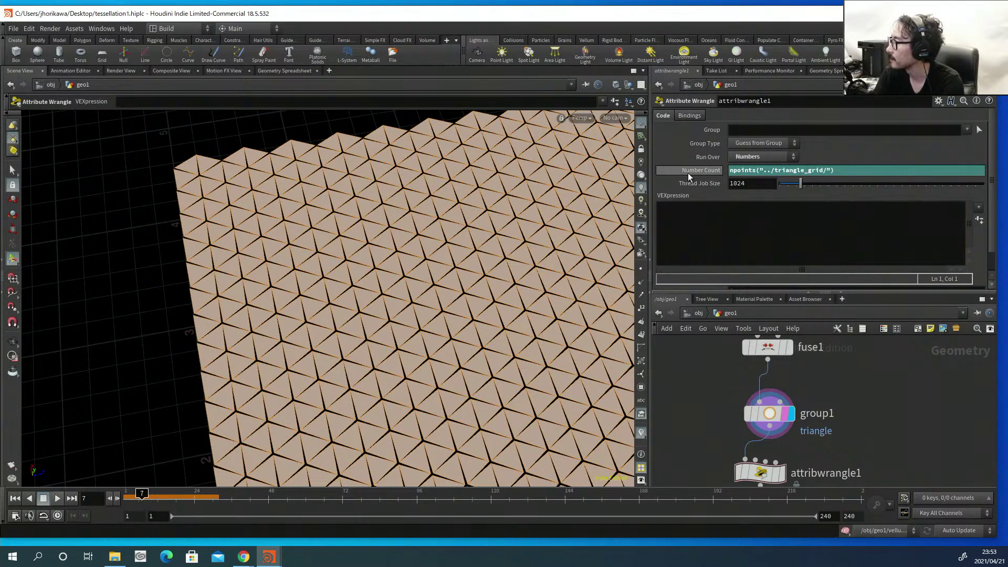
pyautogui.click(715, 171)
pyautogui.click(715, 210)
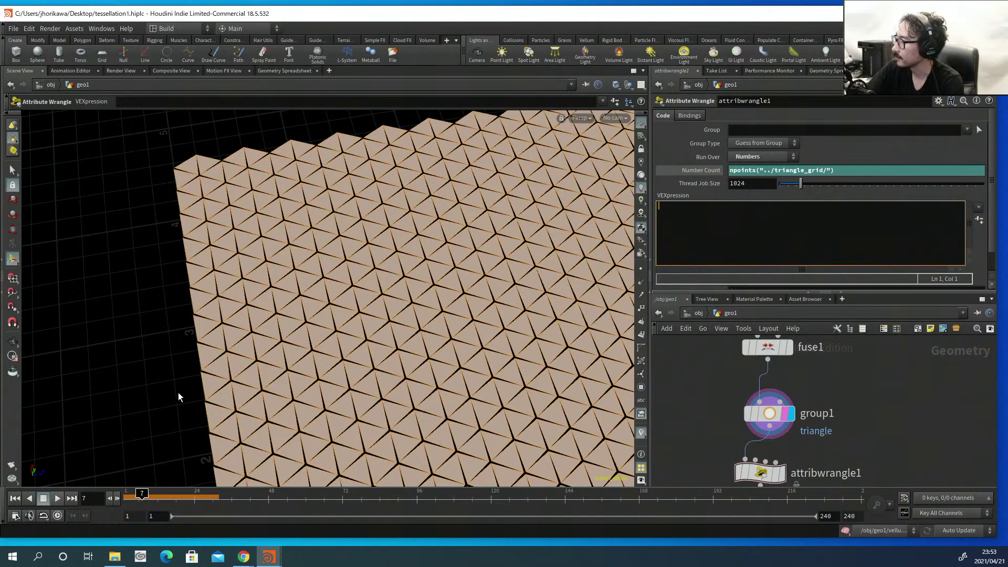
# Examine the triangles near the tessellation's edge up close in the viewport.
pyautogui.click(180, 378)
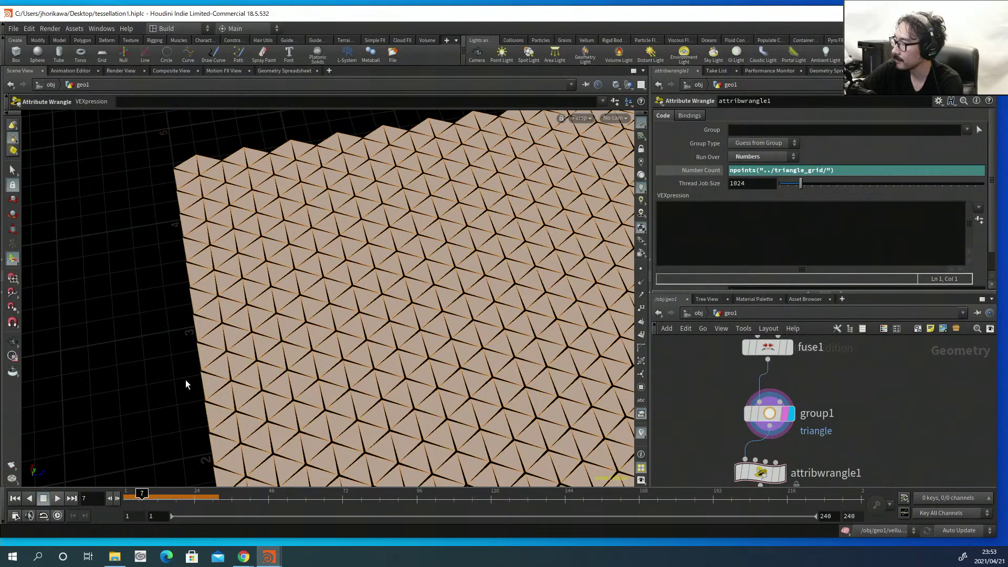
pyautogui.press('Escape')
pyautogui.scroll(5, 308, 369)
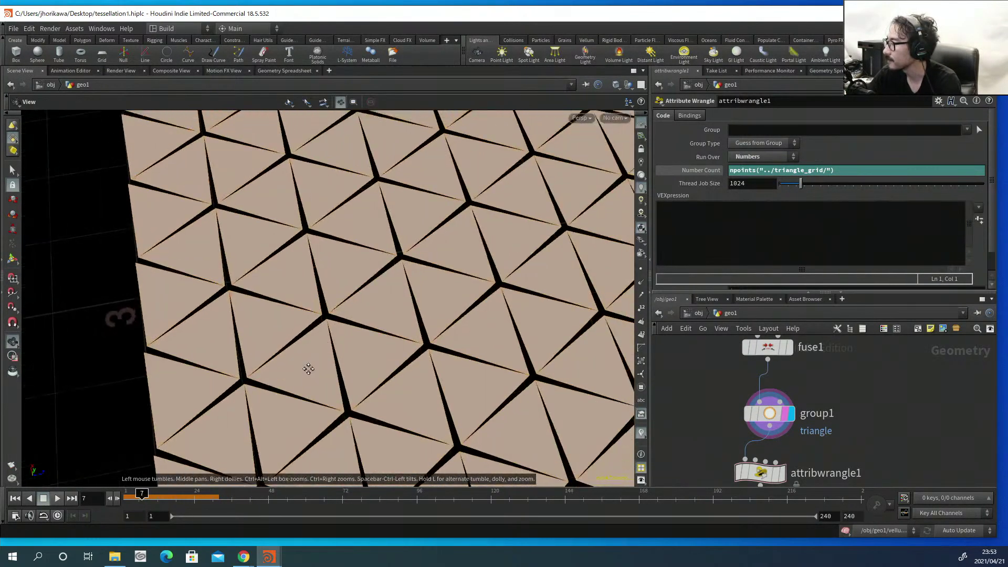
pyautogui.keyDown('alt'); pyautogui.moveTo(308, 369); pyautogui.dragTo(263, 400, button='middle'); pyautogui.keyUp('alt')
pyautogui.keyDown('alt'); pyautogui.moveTo(312, 333); pyautogui.dragTo(268, 365, button='middle'); pyautogui.keyUp('alt')
# Enter i@elemnum as the first code in attribwrangle1's VEXpression.
pyautogui.click(754, 228)
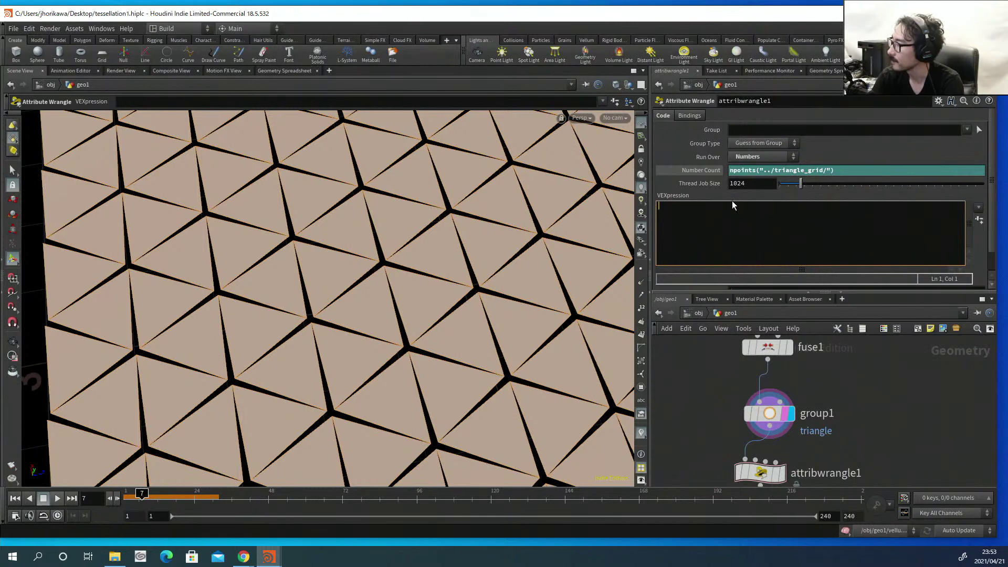
pyautogui.write('i"')
pyautogui.press('BackSpace')
pyautogui.write('@')
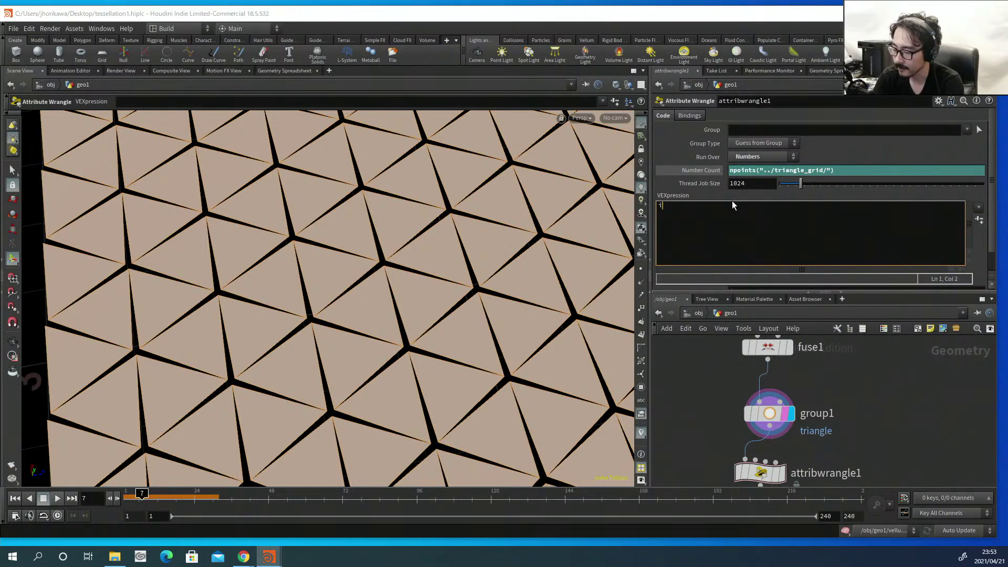
pyautogui.write('elemnum')
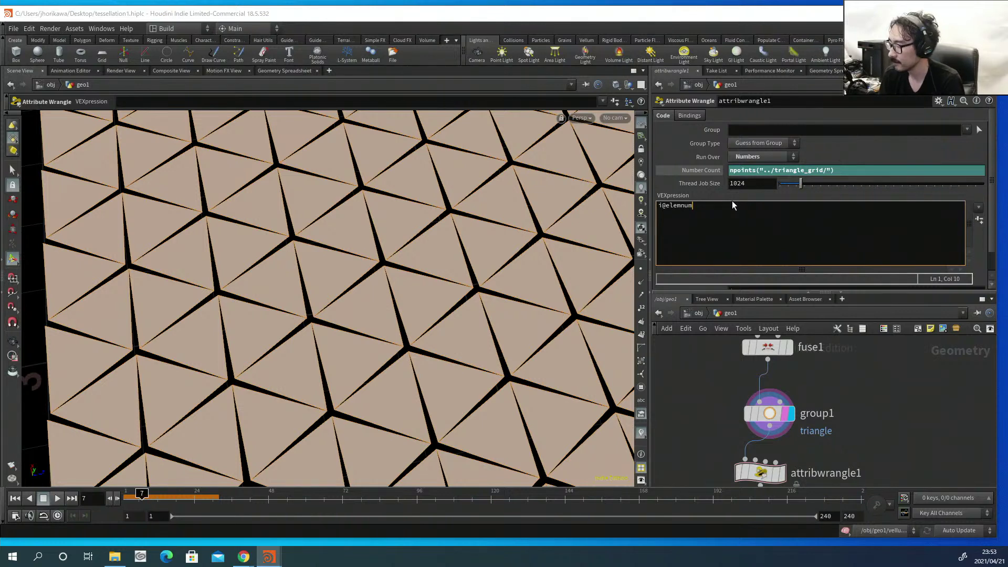
pyautogui.press('Left')
pyautogui.press('Left')
pyautogui.press('Left')
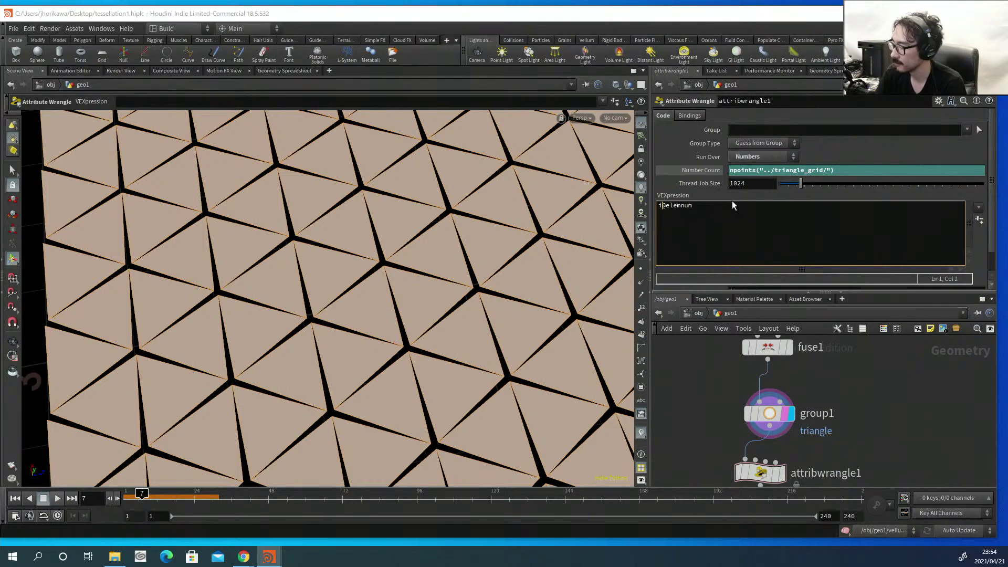
pyautogui.press('BackSpace')
pyautogui.write('000')
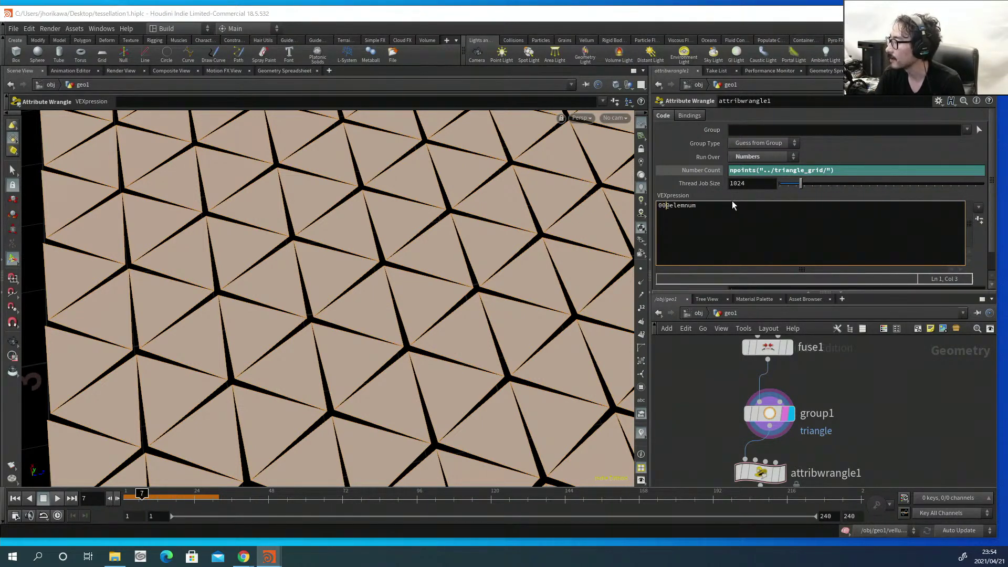
pyautogui.press('BackSpace')
pyautogui.press('BackSpace')
pyautogui.press('BackSpace')
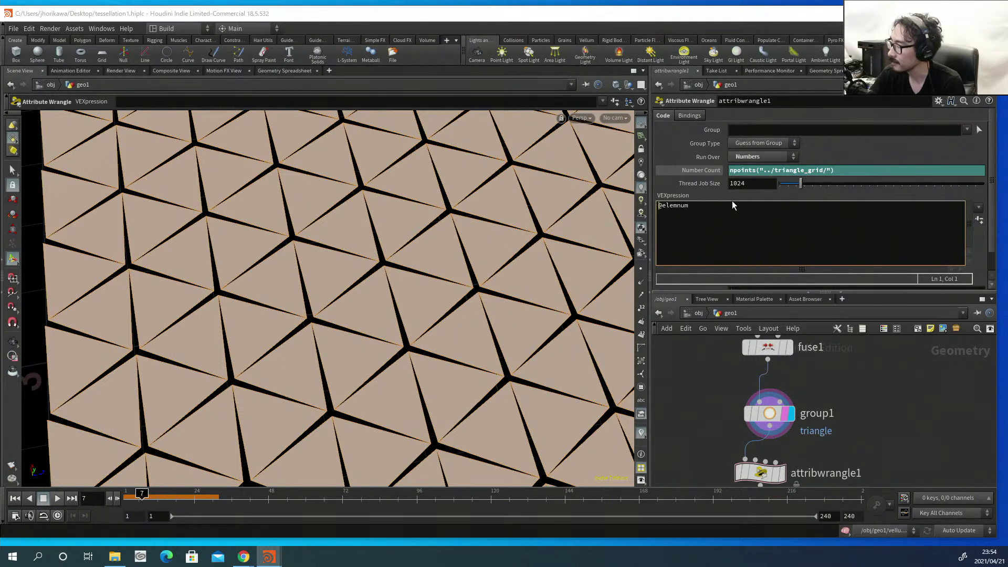
pyautogui.hotkey('ctrl', 'a')
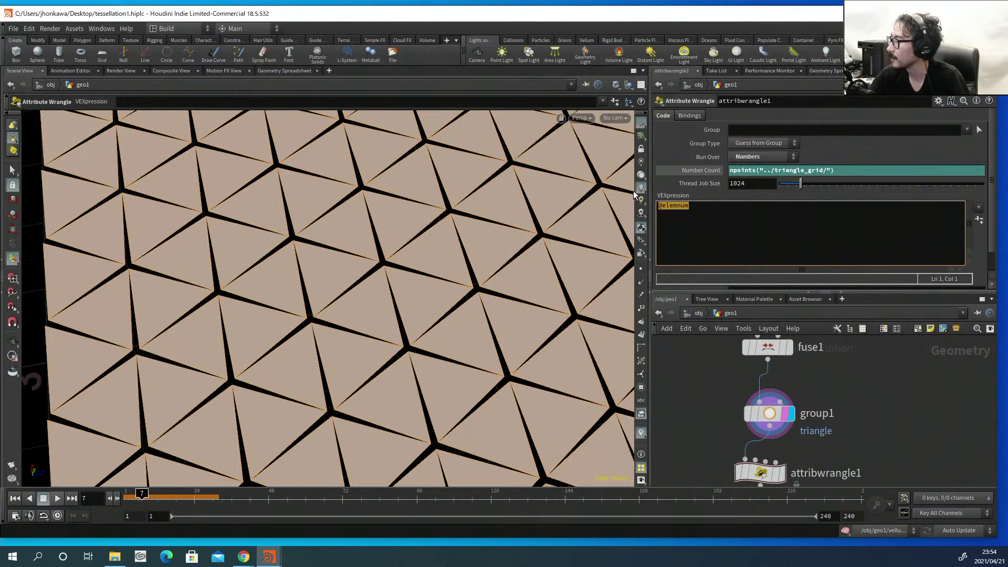
pyautogui.click(753, 156)
pyautogui.click(752, 156)
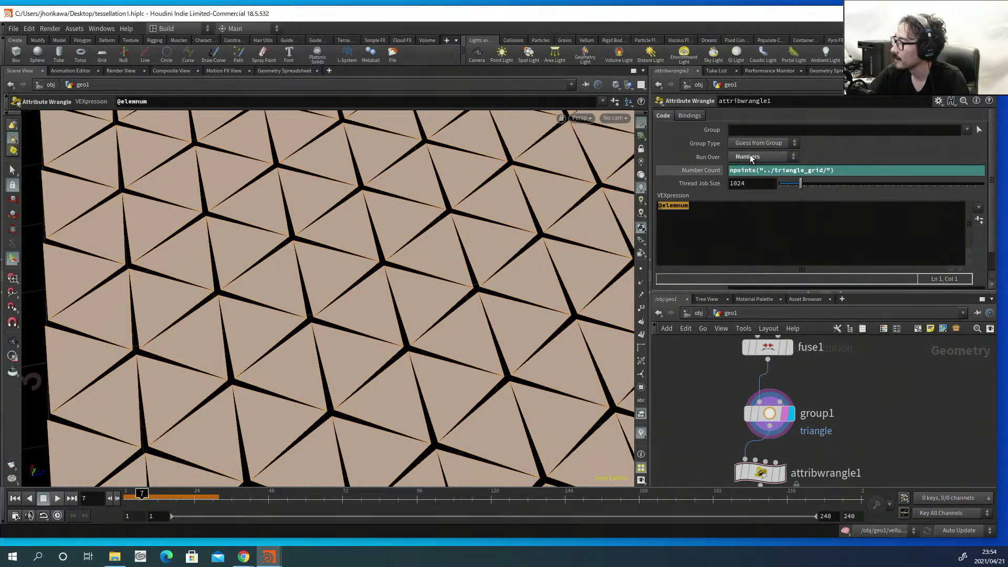
pyautogui.click(740, 157)
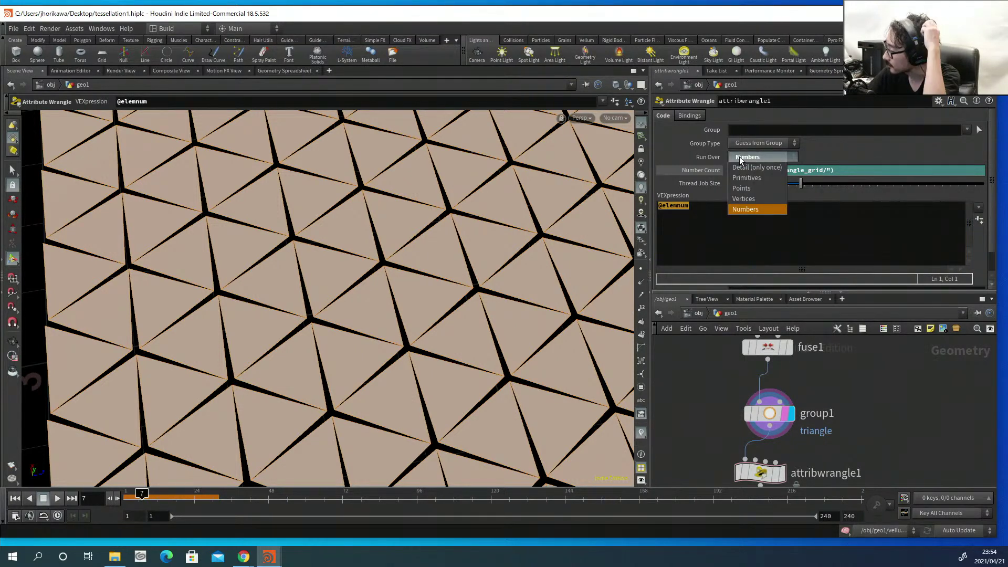
pyautogui.click(694, 209)
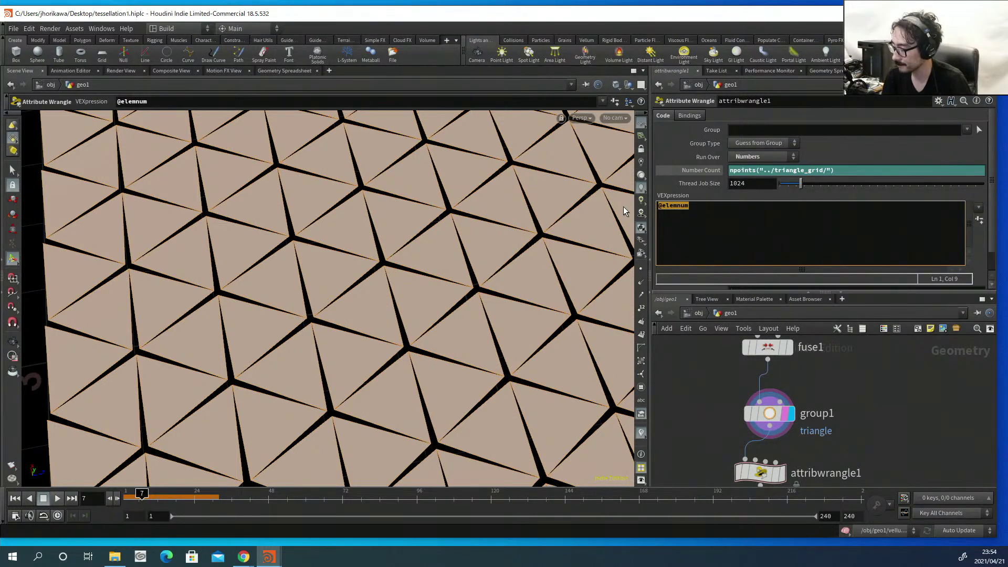
pyautogui.press('Left')
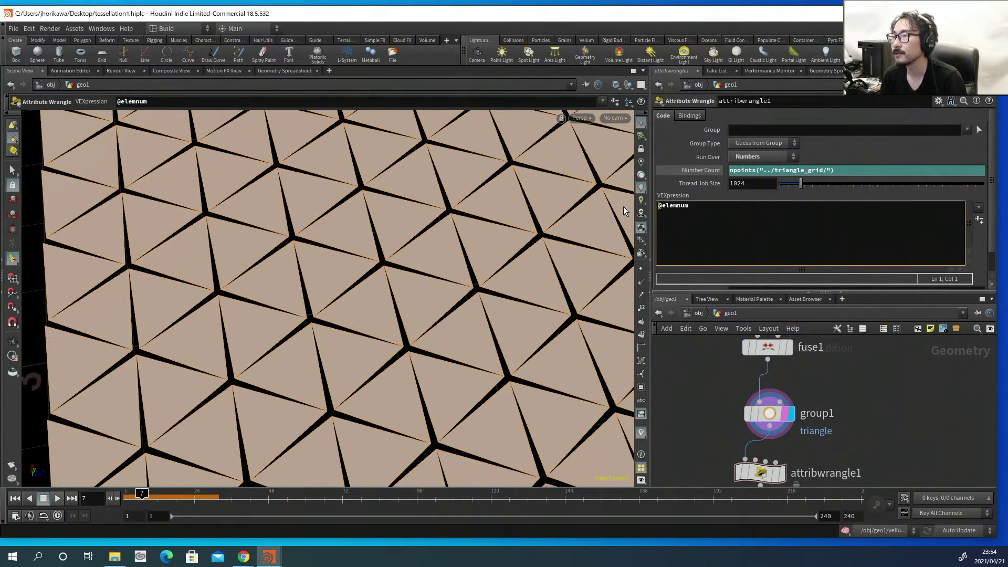
pyautogui.write('int pts')
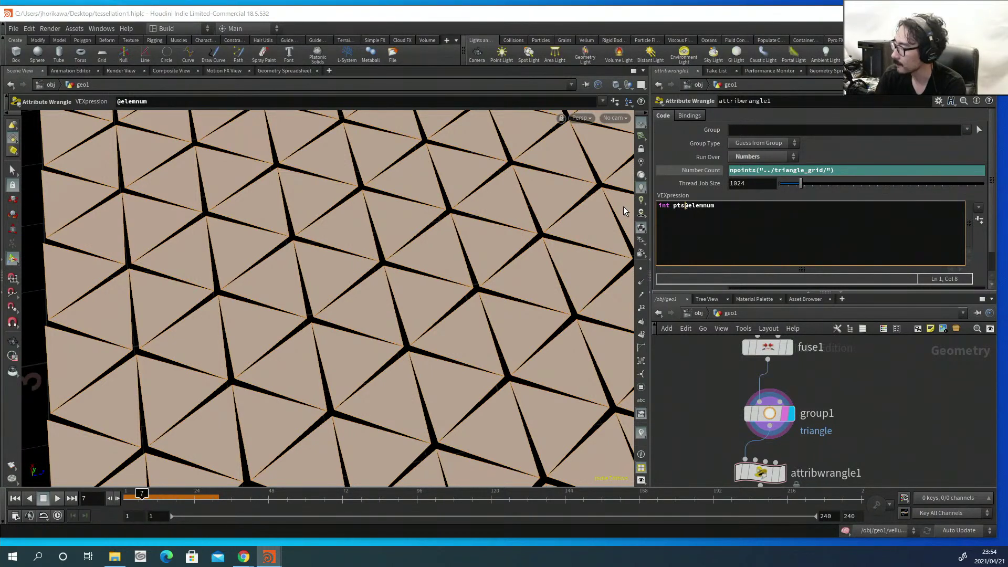
pyautogui.write('[')
pyautogui.write('] = ')
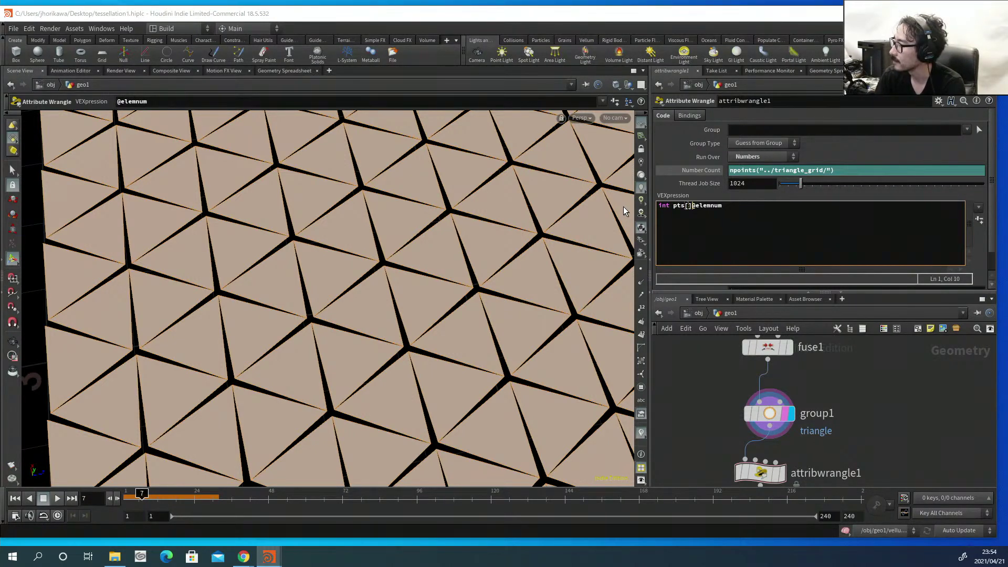
pyautogui.write('find')
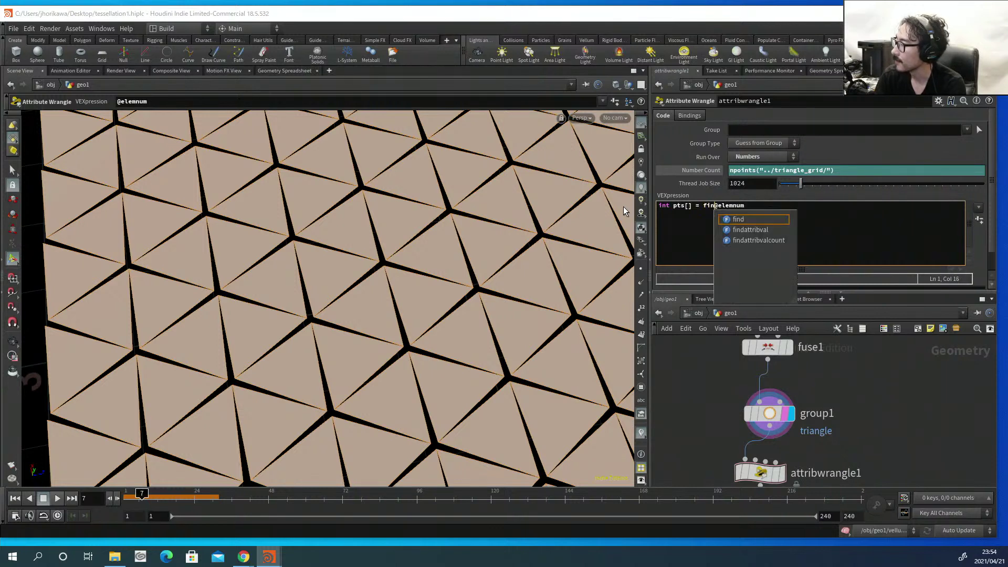
pyautogui.write('attrib')
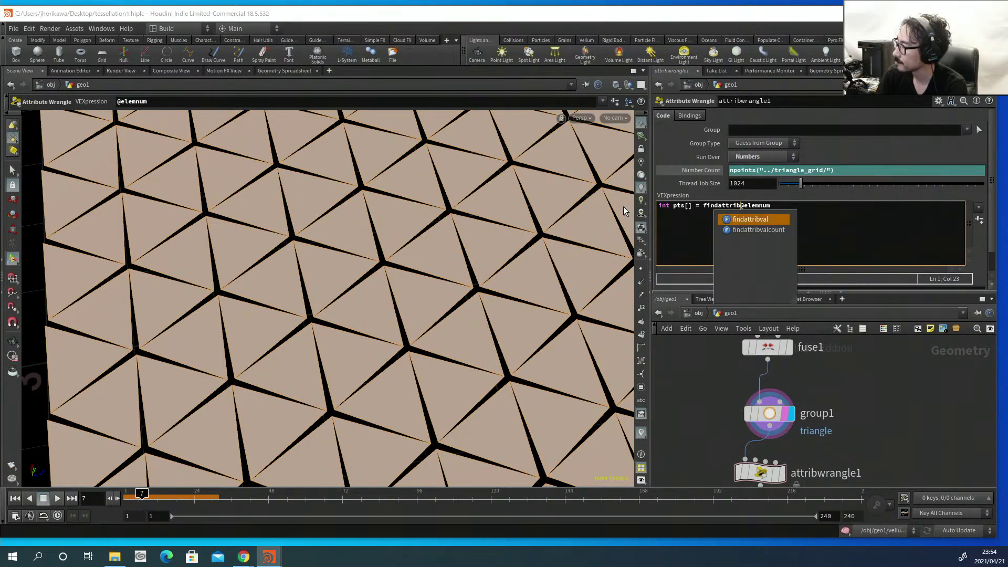
pyautogui.write('val(0, ')
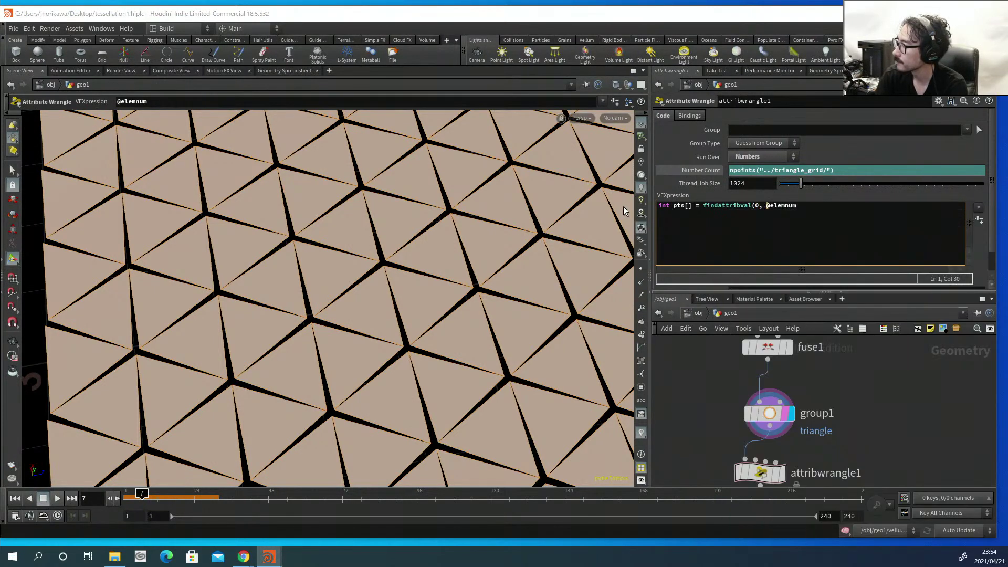
pyautogui.write('"poin",')
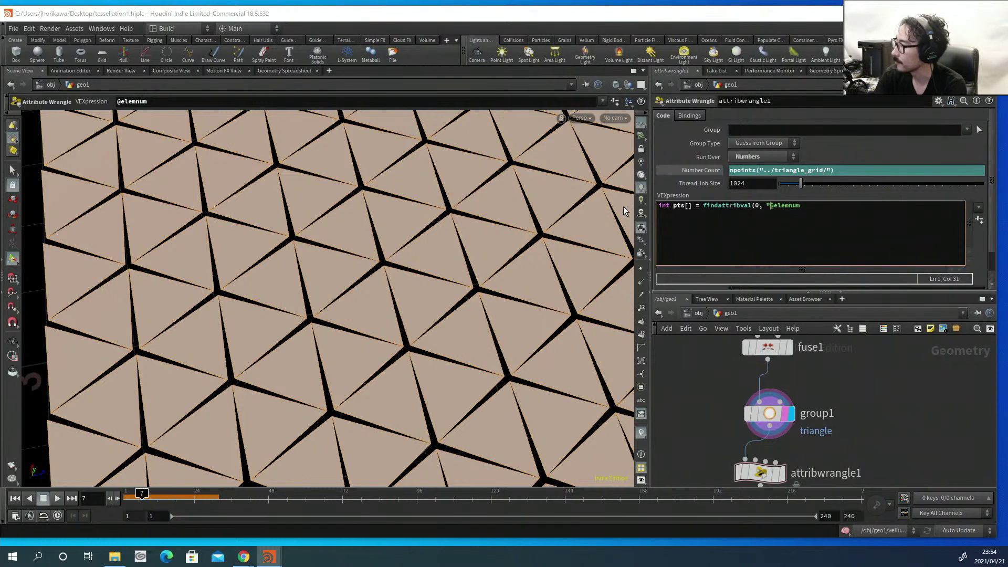
pyautogui.press('Left')
pyautogui.press('Left')
pyautogui.press('Left')
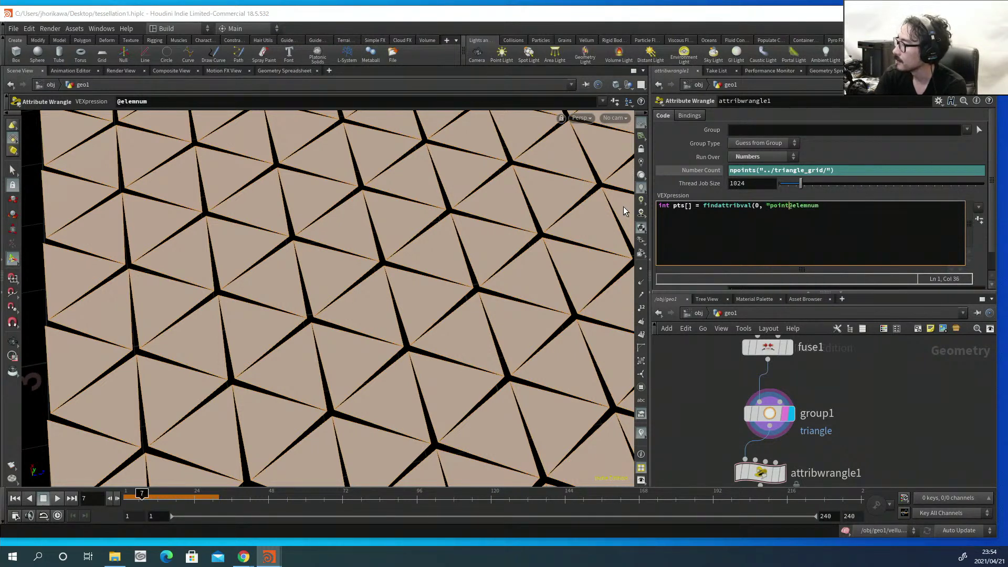
pyautogui.write('t')
pyautogui.press('Right')
pyautogui.press('Right')
pyautogui.press('Right')
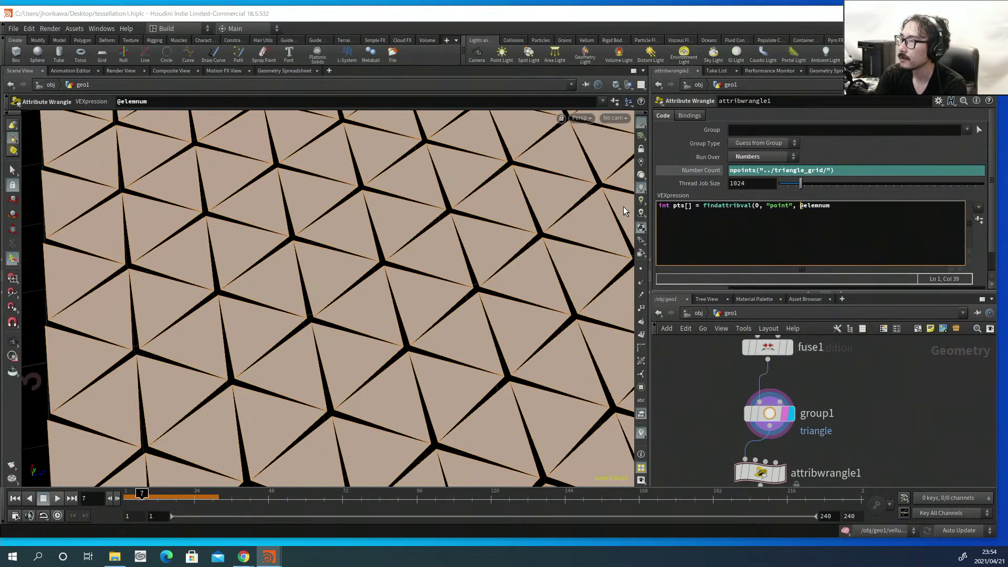
pyautogui.write('"ptindex",')
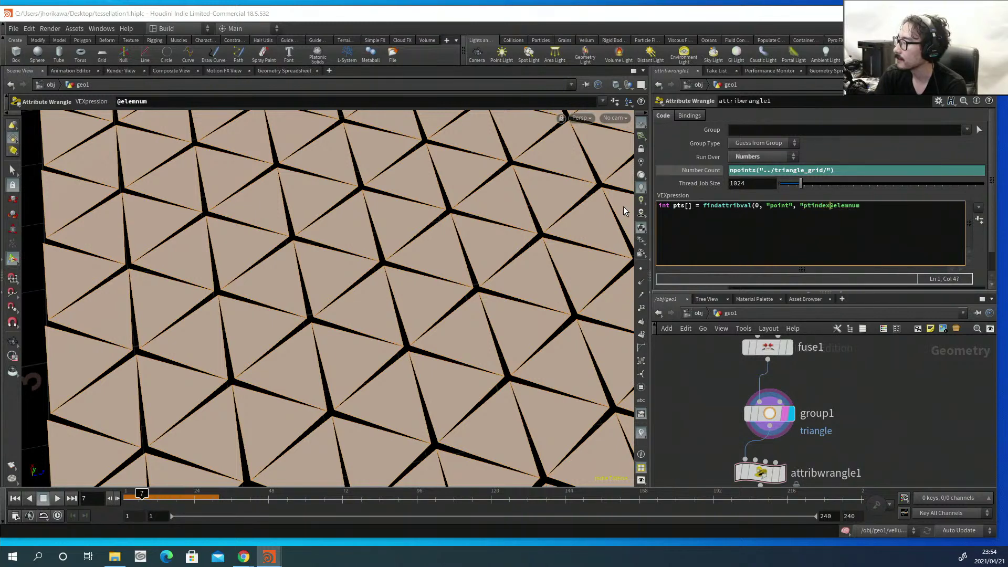
pyautogui.press('Right')
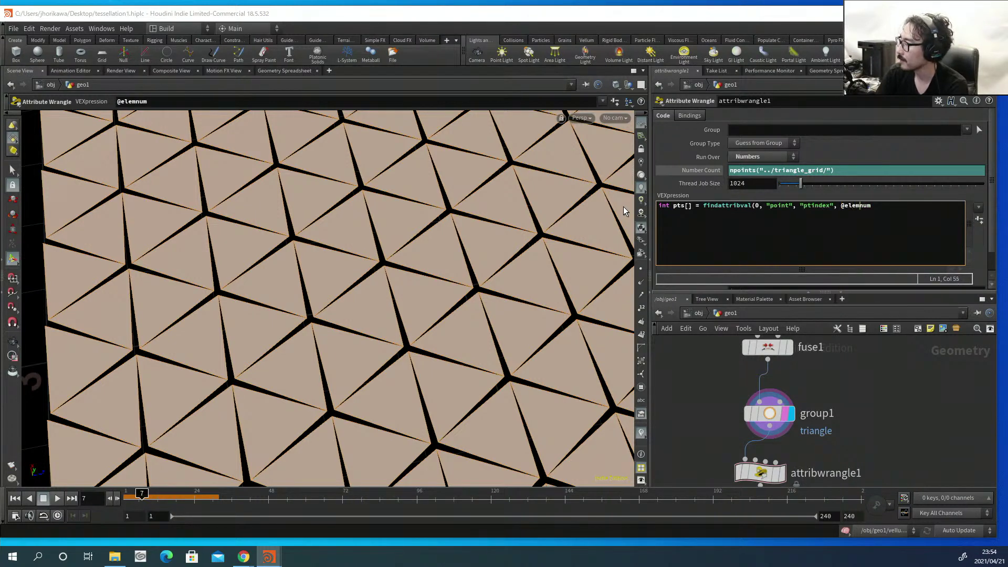
pyautogui.press('Right')
pyautogui.press('Right')
pyautogui.press('Right')
pyautogui.write(');')
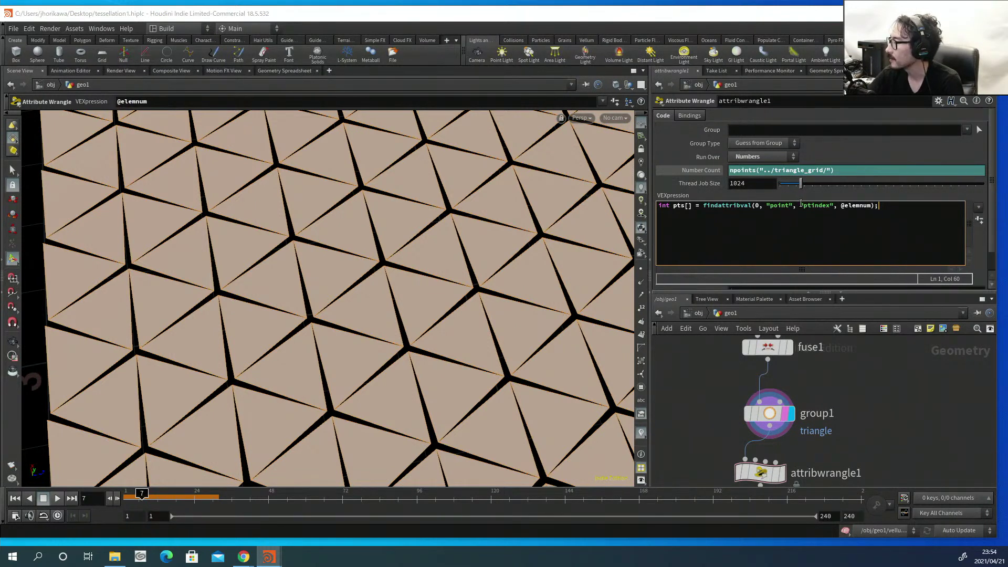
pyautogui.moveTo(800, 205); pyautogui.dragTo(830, 206)
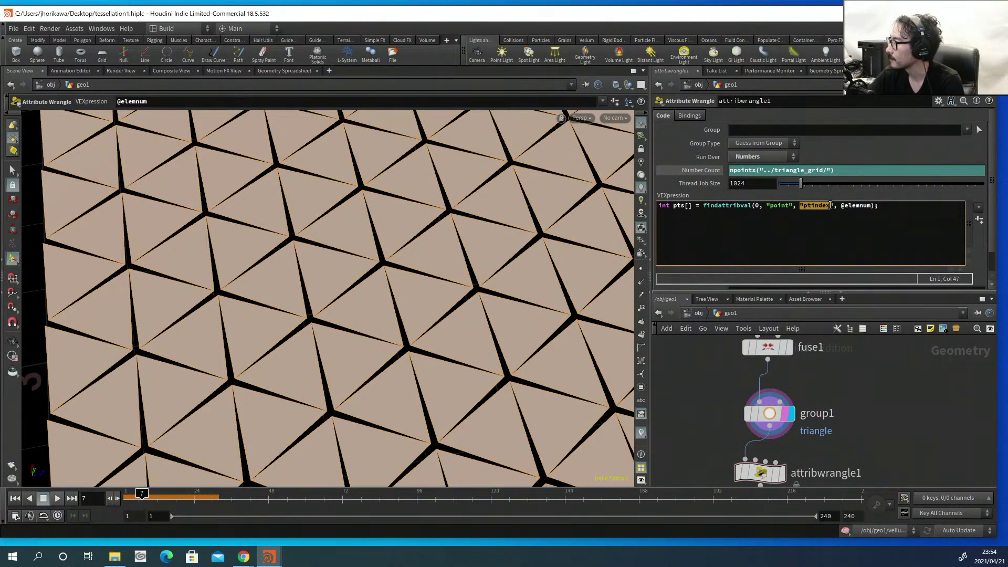
pyautogui.click(842, 206)
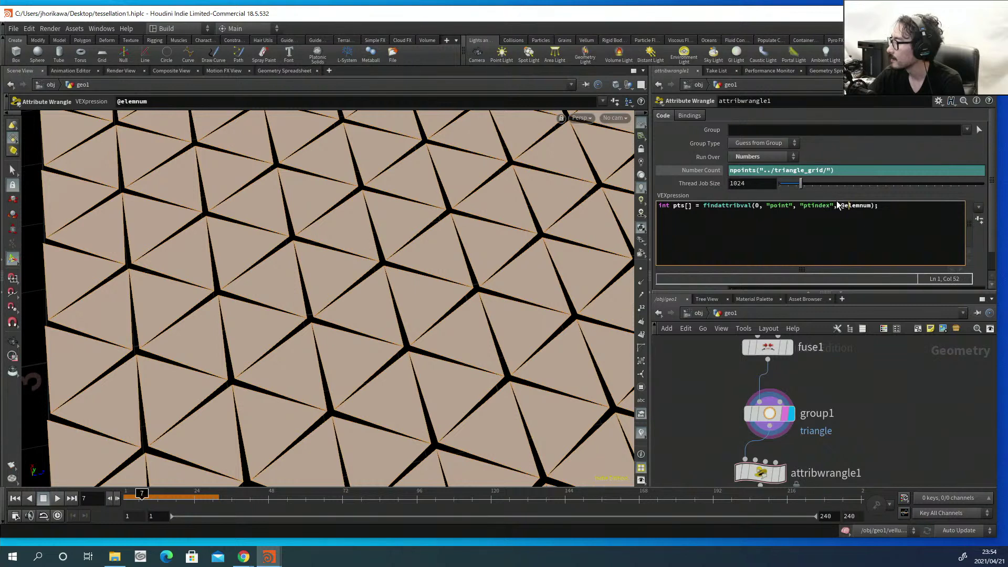
pyautogui.doubleClick(842, 205)
pyautogui.click(886, 206)
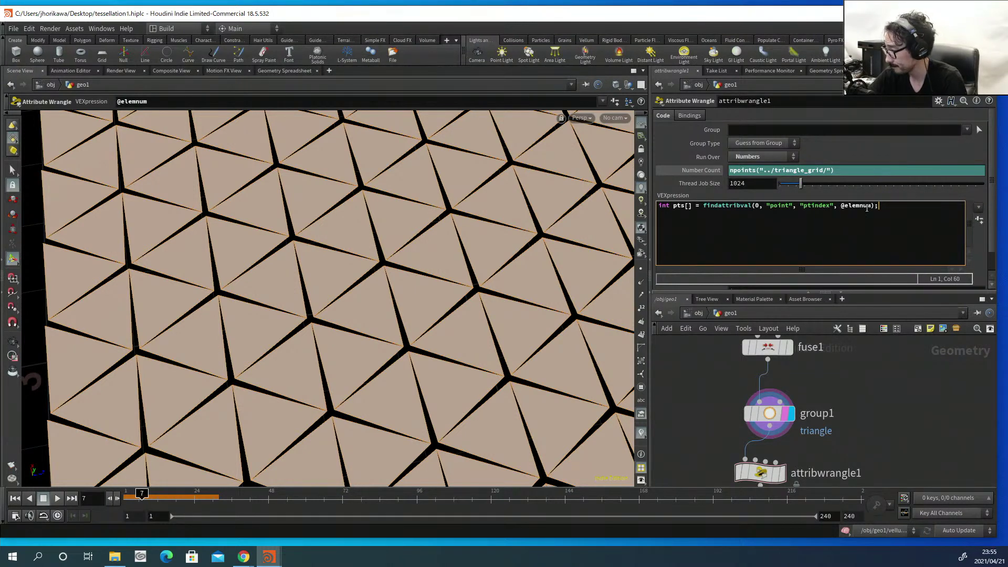
pyautogui.moveTo(799, 205); pyautogui.dragTo(871, 205)
pyautogui.click(842, 206)
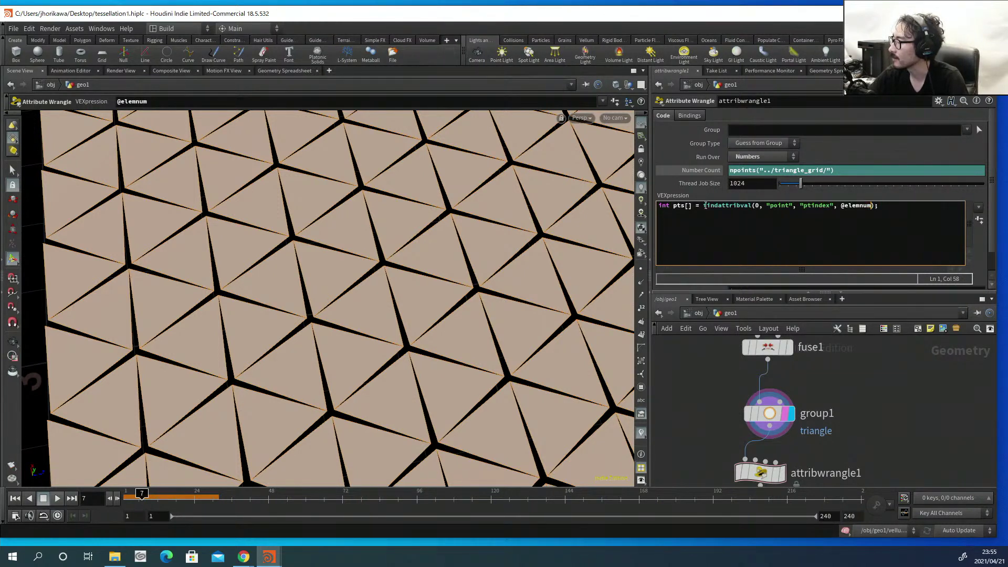
pyautogui.moveTo(691, 205); pyautogui.dragTo(672, 208)
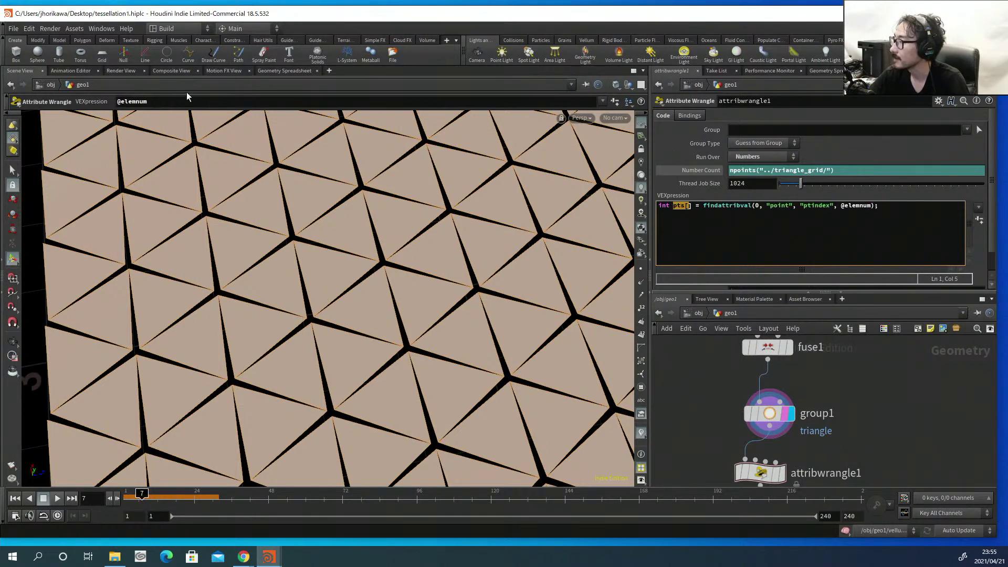
# Inspect attribwrangle1's point attributes in the Geometry Spreadsheet sorted by ptindex, and highlight the entries with ptindex 2.
pyautogui.click(276, 71)
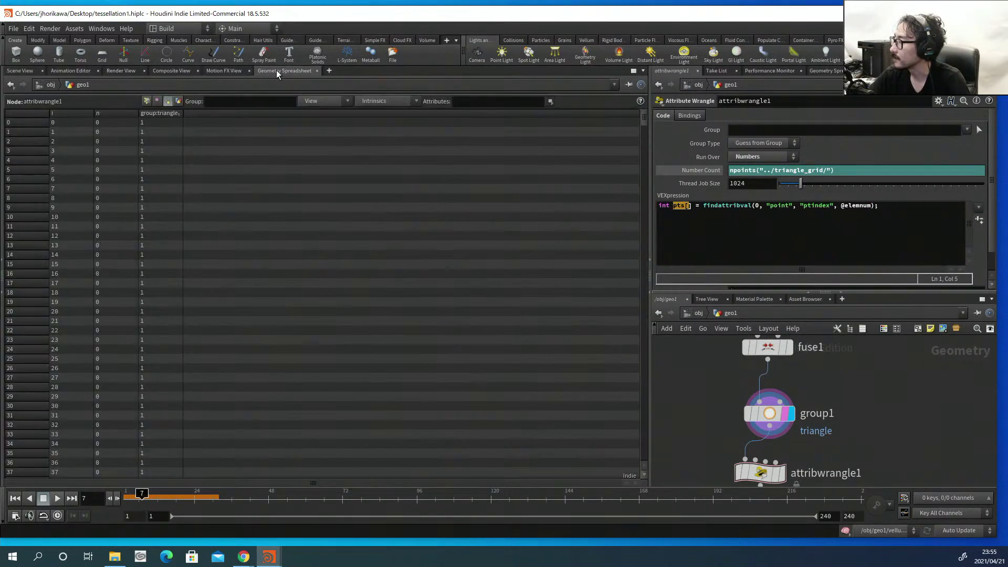
pyautogui.click(147, 101)
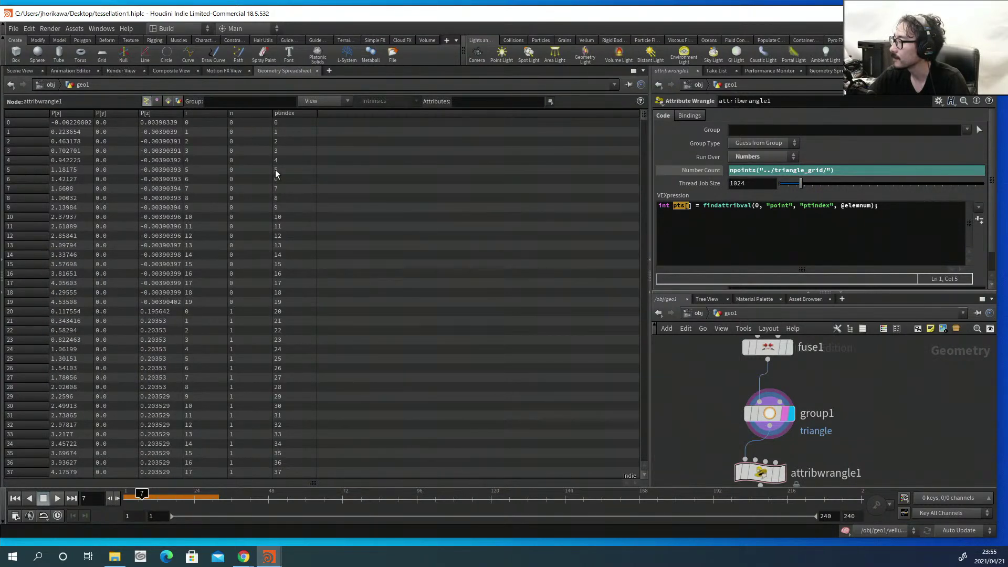
pyautogui.click(302, 113)
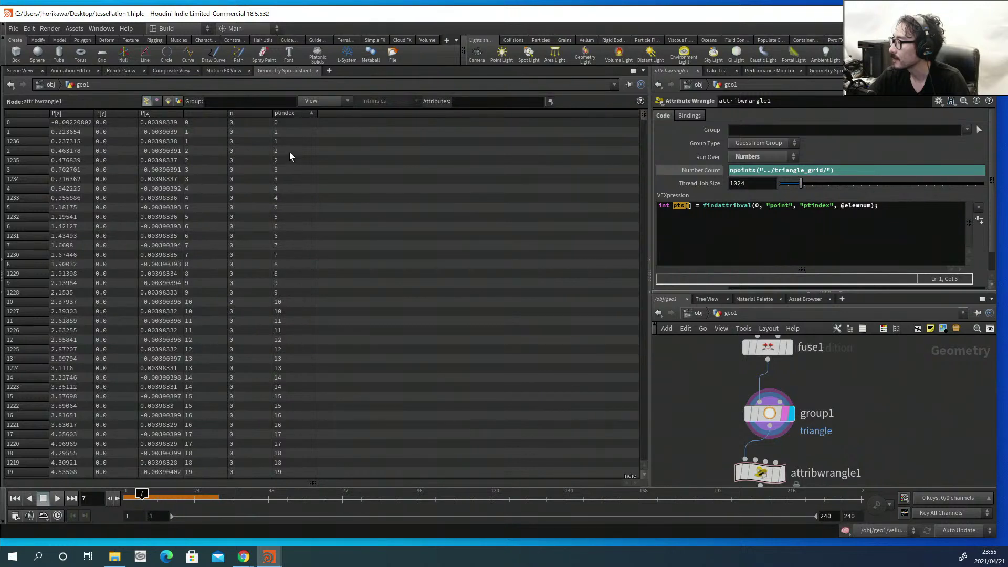
pyautogui.moveTo(285, 153); pyautogui.dragTo(285, 164)
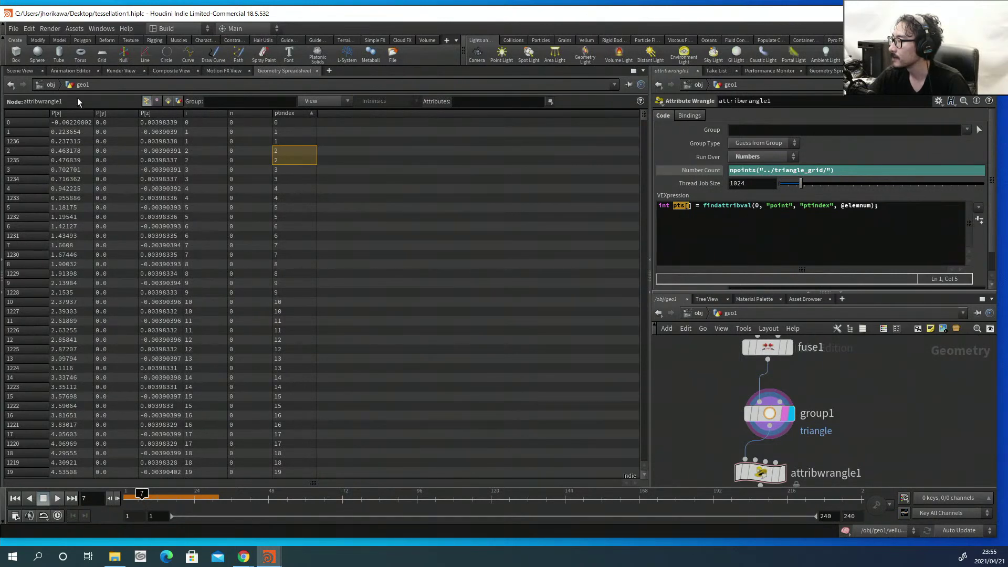
# Examine up close in the viewport how neighbouring triangle corners meet at the tessellation's corner.
pyautogui.click(21, 71)
pyautogui.scroll(-3, 276, 241)
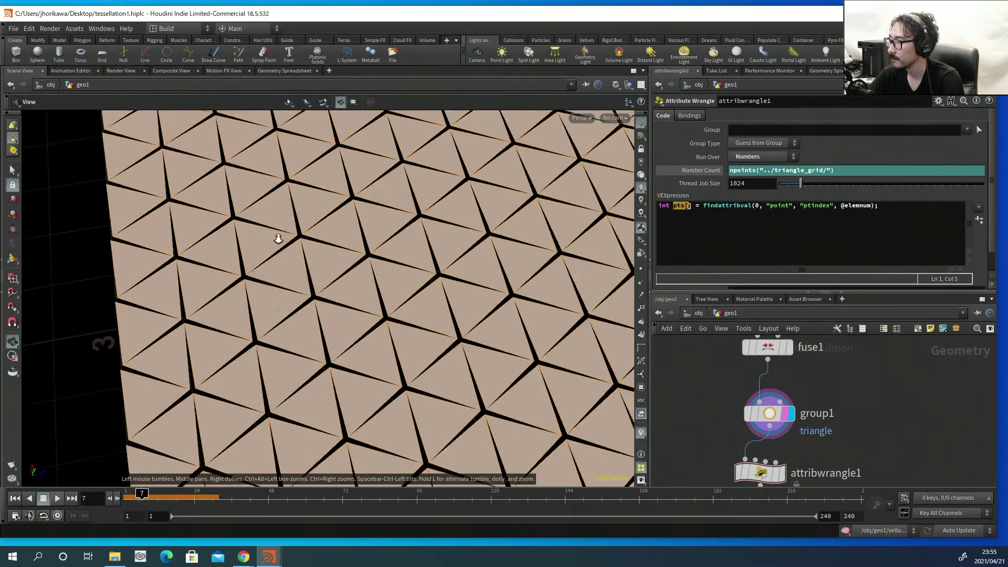
pyautogui.scroll(3, 277, 338)
pyautogui.moveTo(277, 338); pyautogui.dragTo(325, 252)
pyautogui.scroll(5, 336, 231)
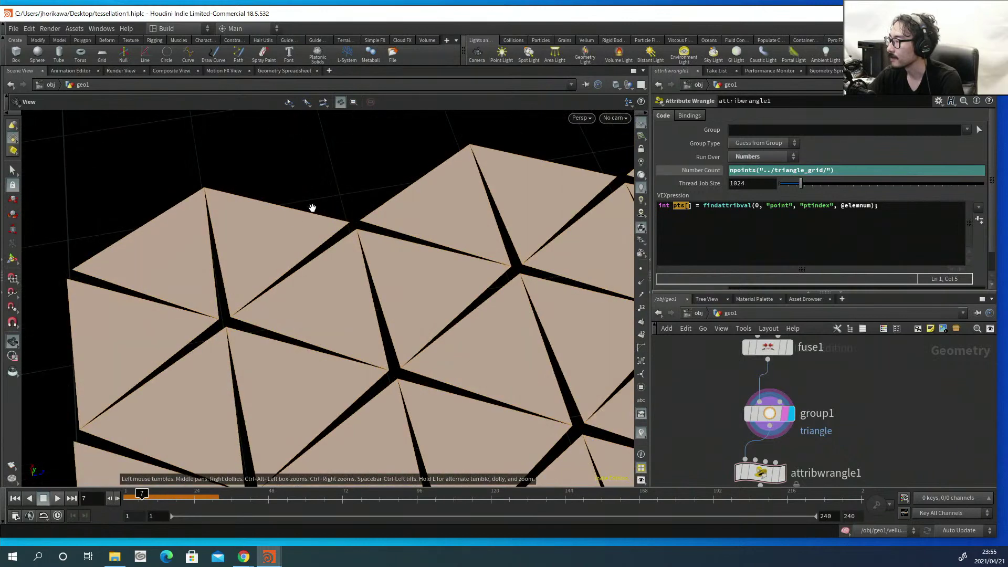
pyautogui.press('Return')
pyautogui.moveTo(209, 233); pyautogui.dragTo(106, 254)
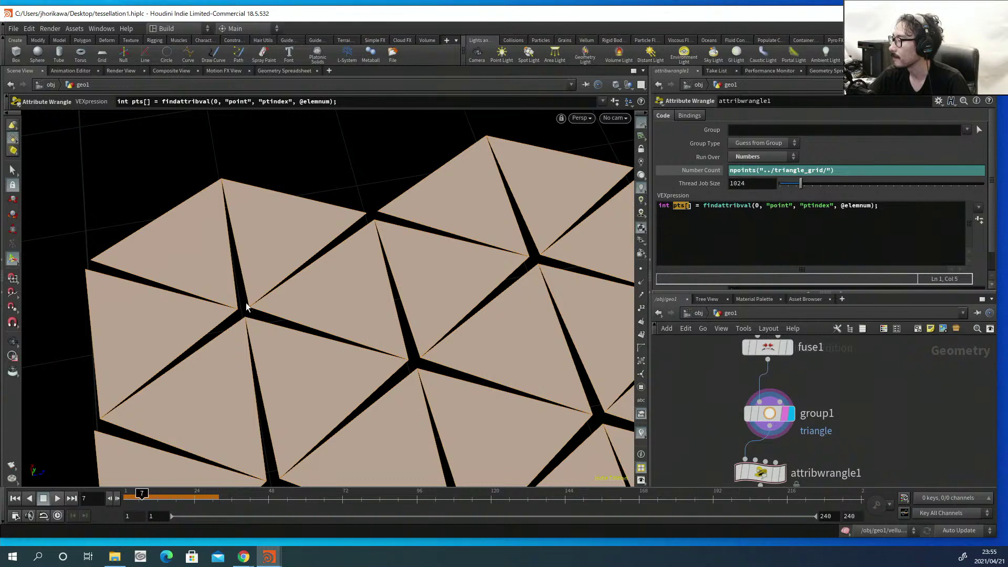
# Check further down the ptindex-sorted spreadsheet which points share an index, highlighting the entries with ptindex 166.
pyautogui.click(279, 70)
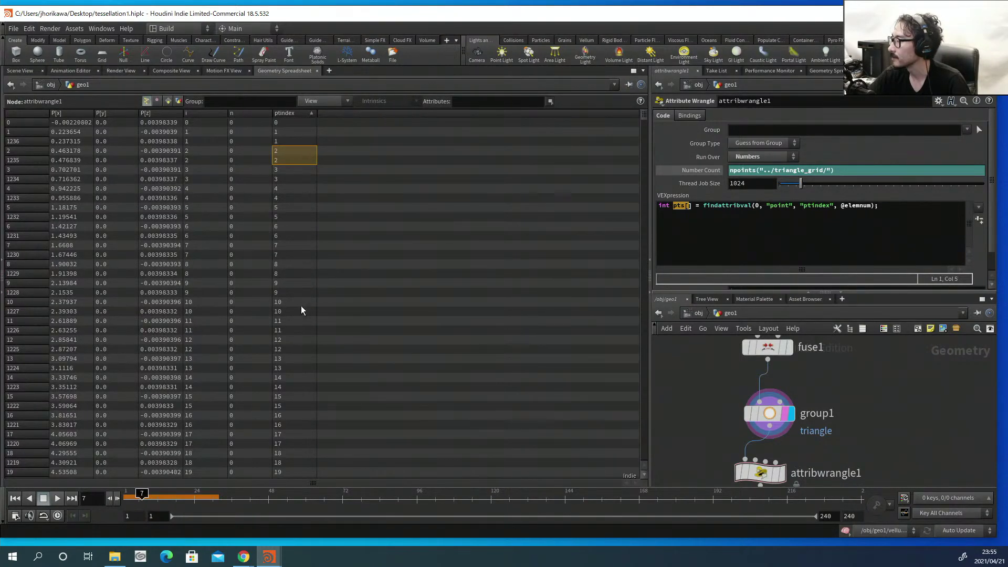
pyautogui.scroll(-3, 301, 341)
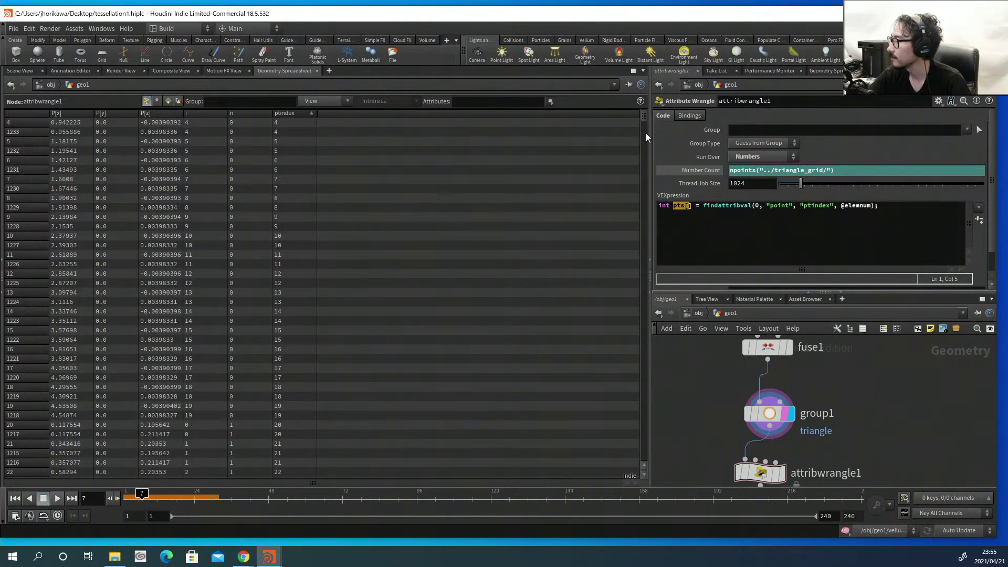
pyautogui.moveTo(646, 118); pyautogui.dragTo(647, 242)
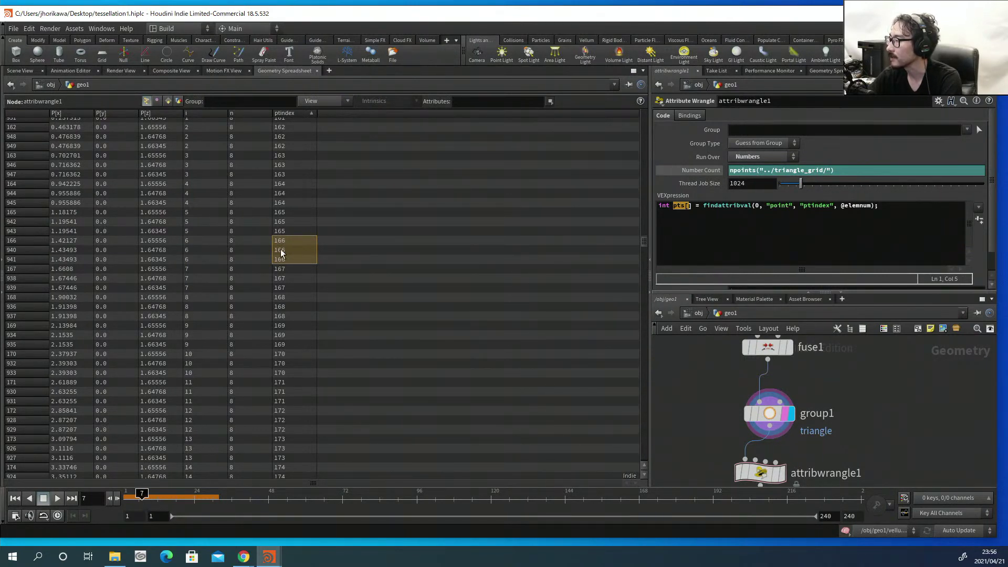
# Review a wider area of the triangle tessellation in the viewport.
pyautogui.click(26, 71)
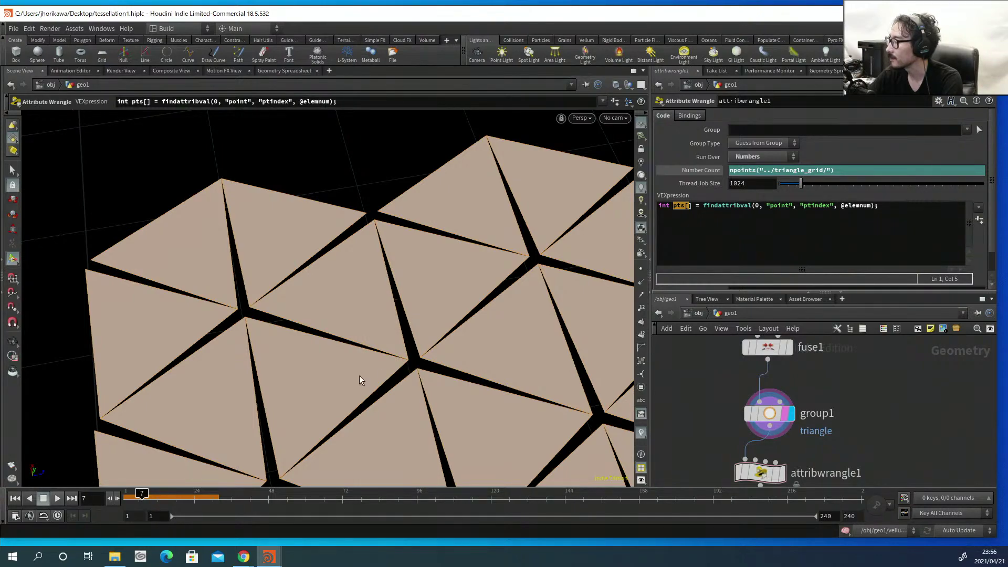
pyautogui.press('Escape')
pyautogui.scroll(-5, 363, 353)
pyautogui.moveTo(363, 353); pyautogui.dragTo(420, 221)
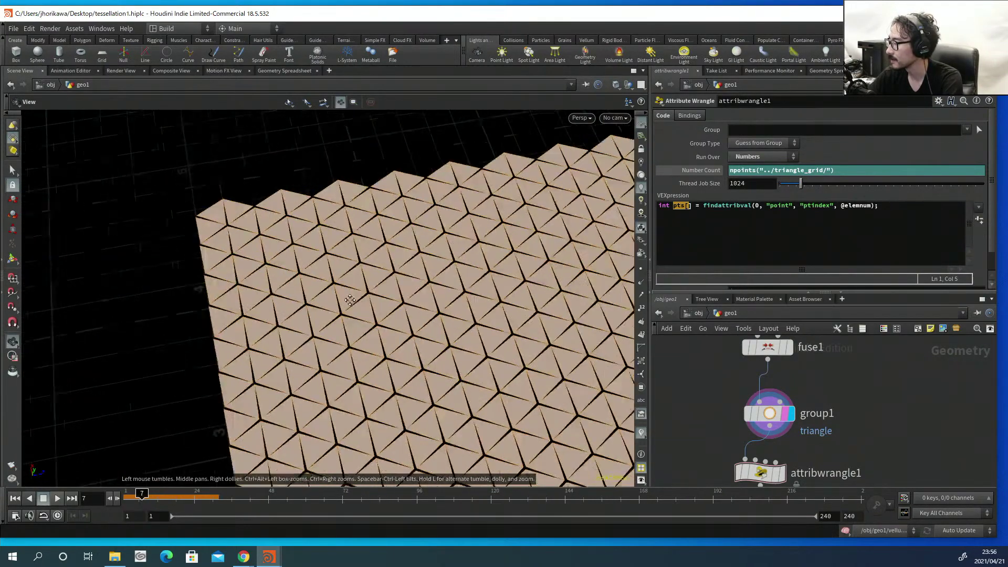
pyautogui.press('Return')
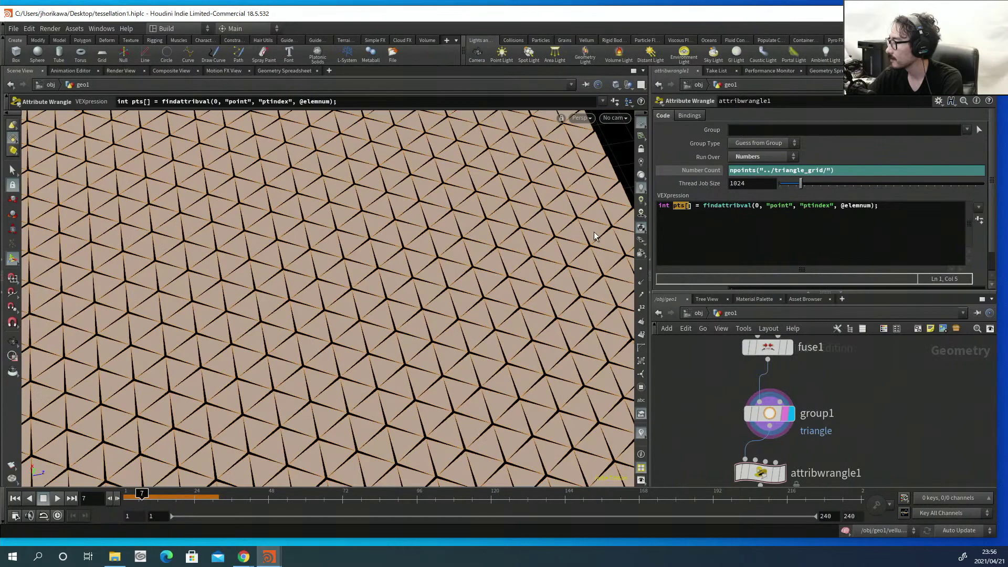
pyautogui.moveTo(880, 206); pyautogui.dragTo(591, 210)
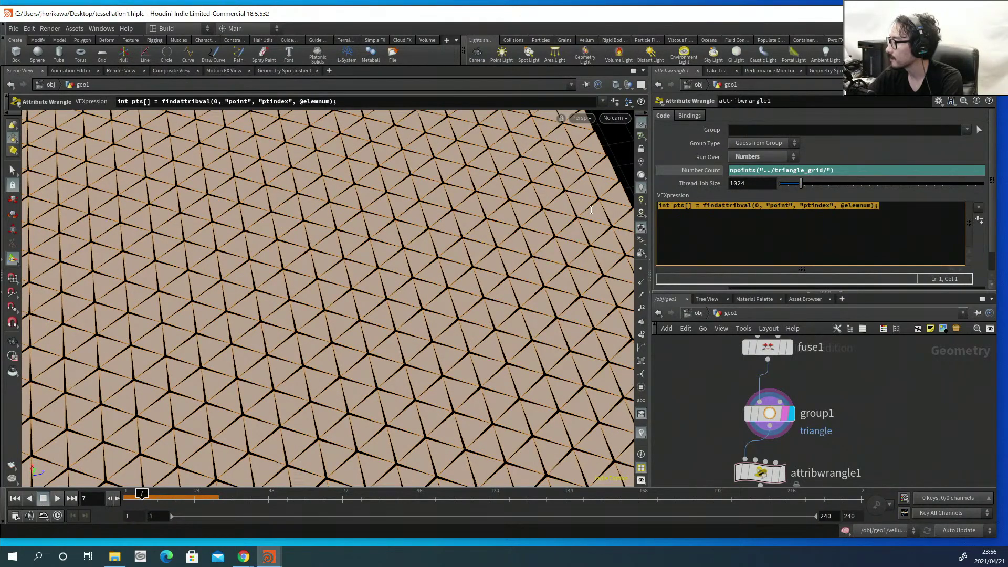
pyautogui.moveTo(841, 206); pyautogui.dragTo(586, 223)
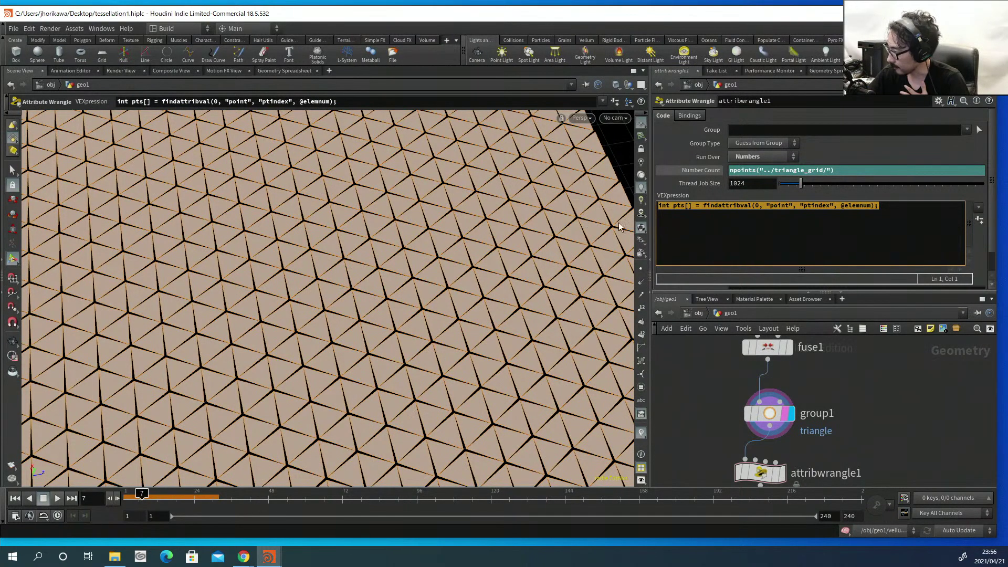
pyautogui.click(811, 214)
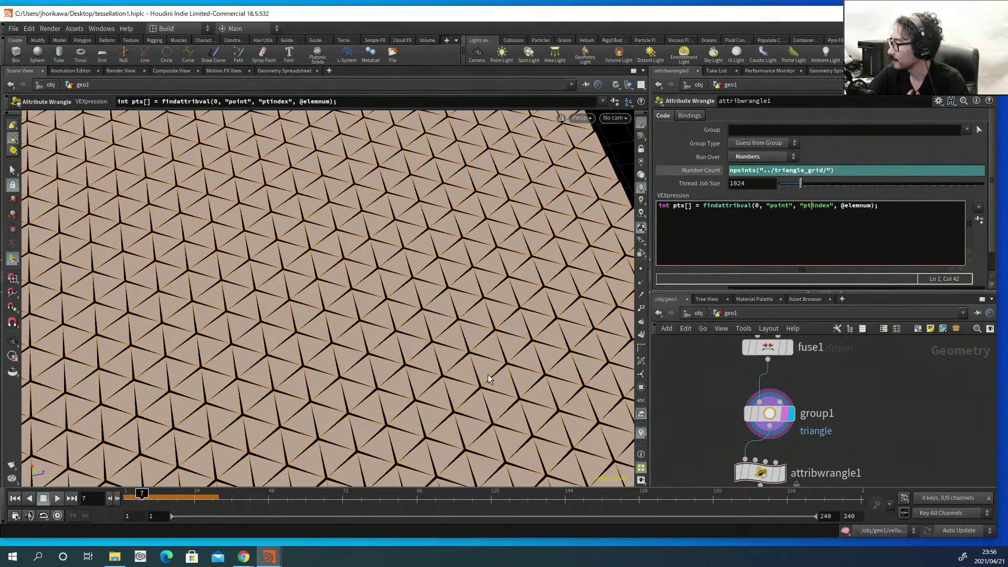
# Add blank lines below the findattribval statement in attribwrangle1 and examine the tessellation's outer corner in the viewport.
pyautogui.click(934, 214)
pyautogui.press('Return')
pyautogui.press('Return')
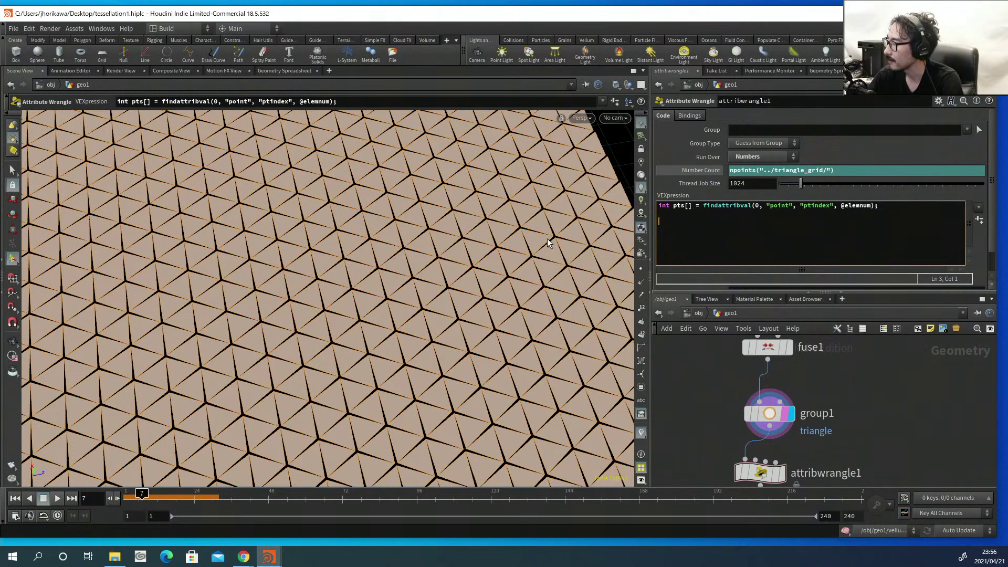
pyautogui.press('Escape')
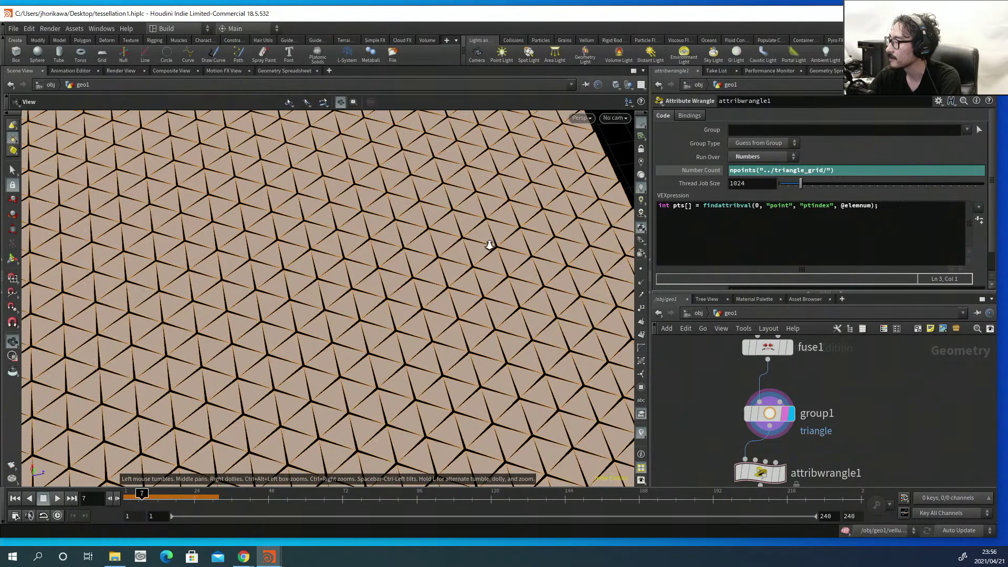
pyautogui.scroll(-5, 489, 246)
pyautogui.scroll(10, 408, 273)
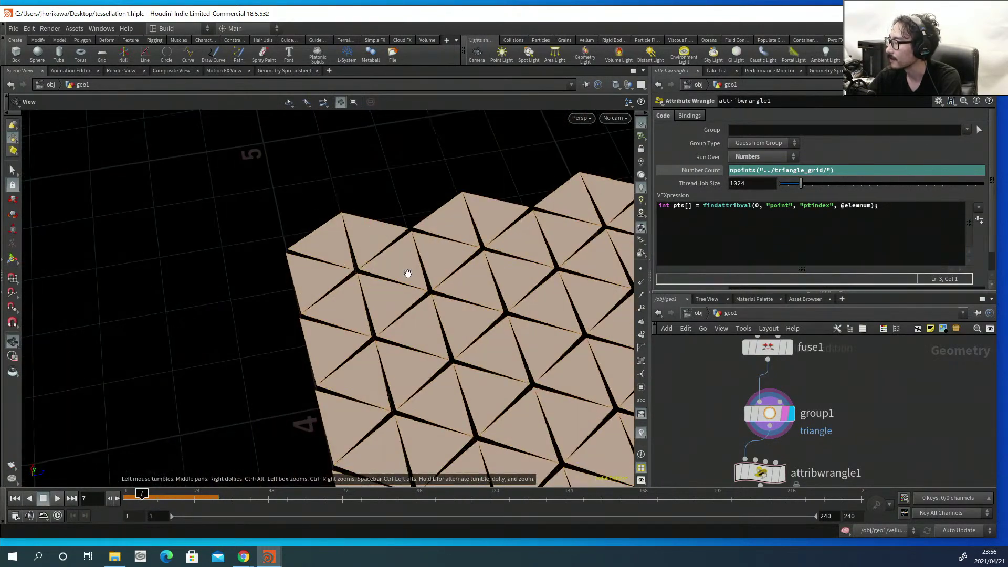
pyautogui.press('Return')
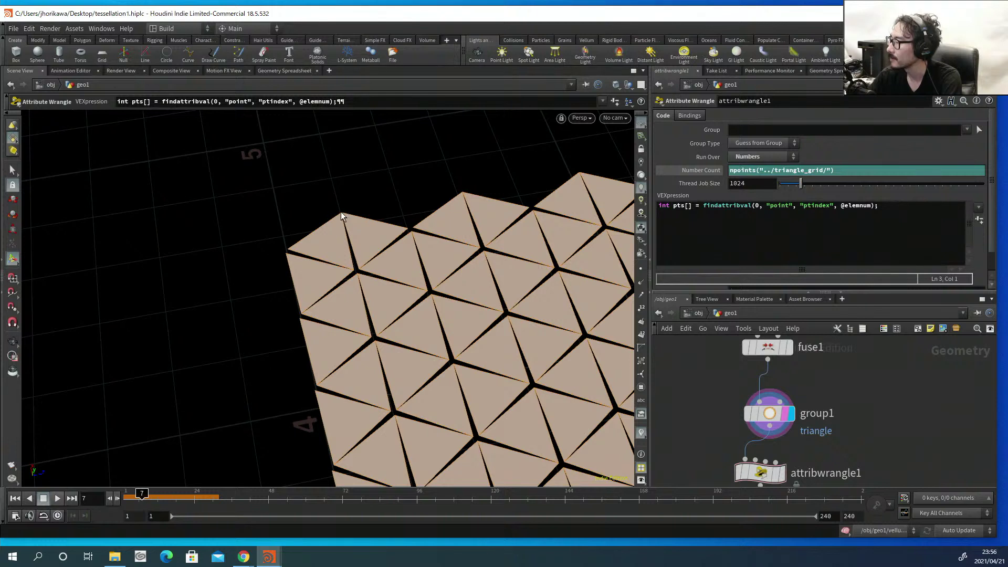
# Write an if(len(pts) == 2){ } block below the findattribval statement in attribwrangle1's code.
pyautogui.click(945, 211)
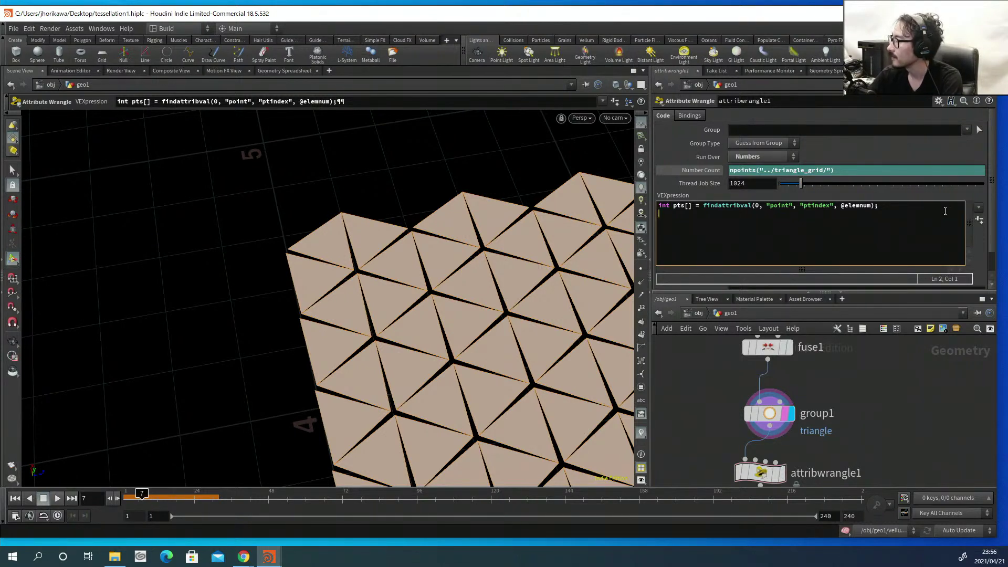
pyautogui.write('if(')
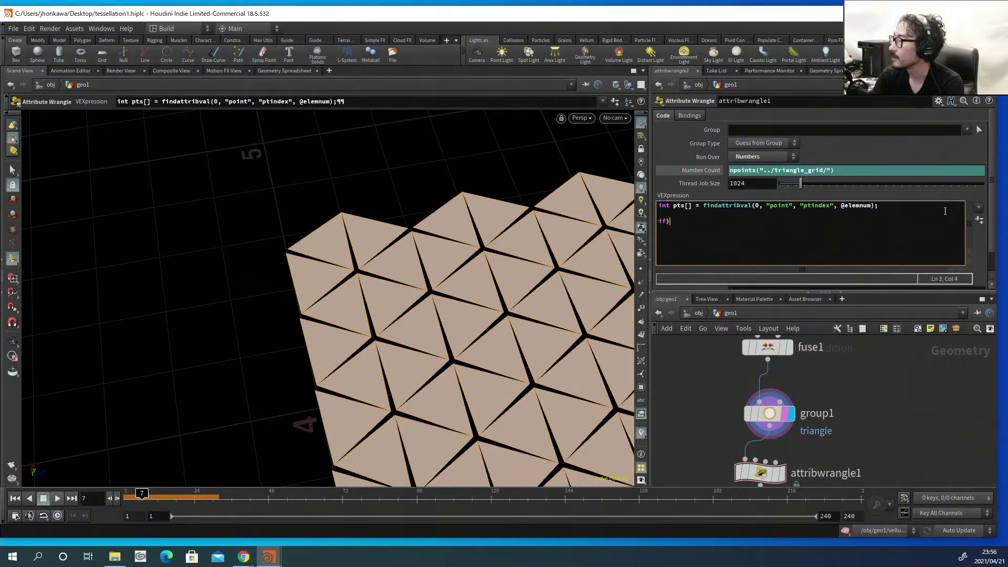
pyautogui.press('BackSpace')
pyautogui.write('(len')
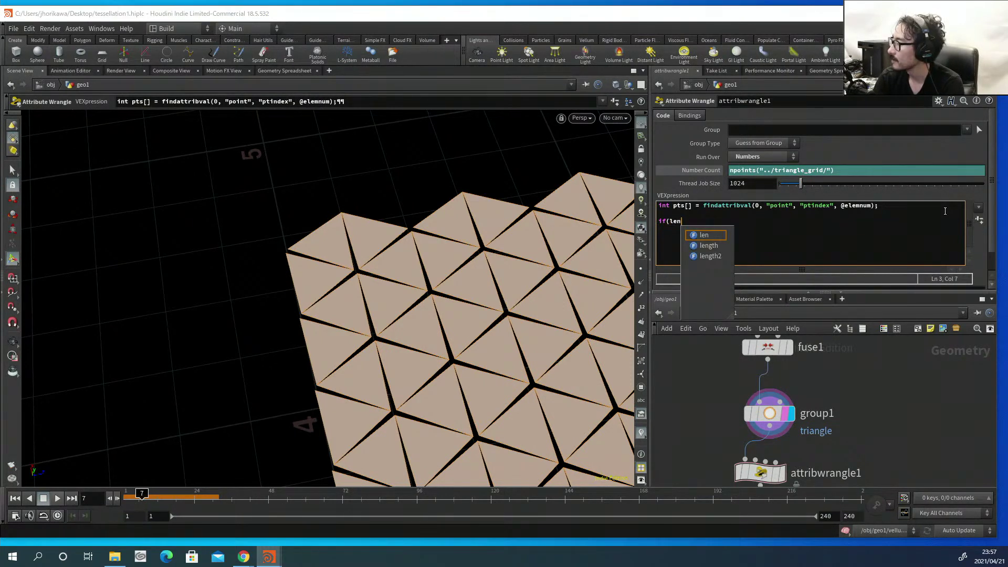
pyautogui.write('(pts0')
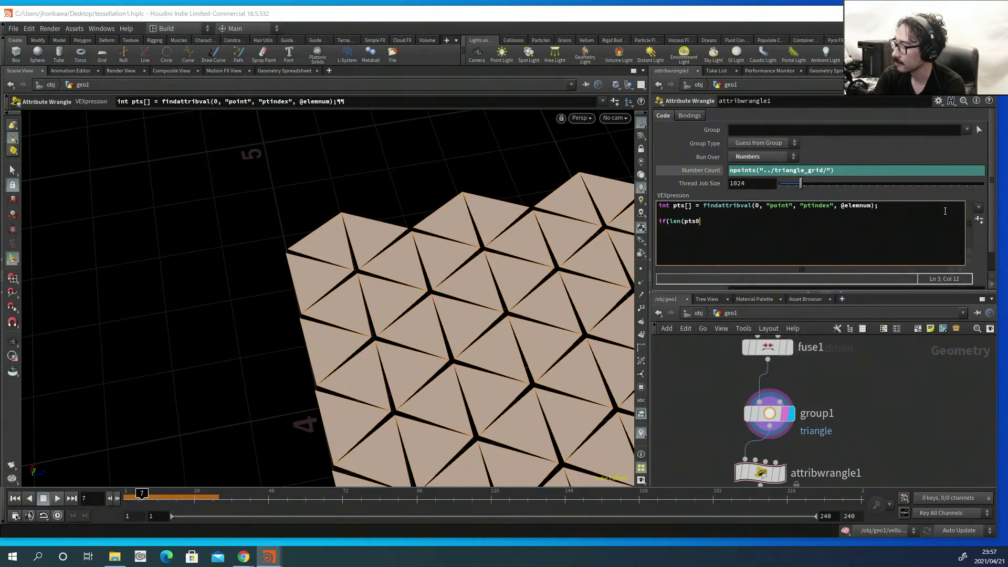
pyautogui.press('BackSpace')
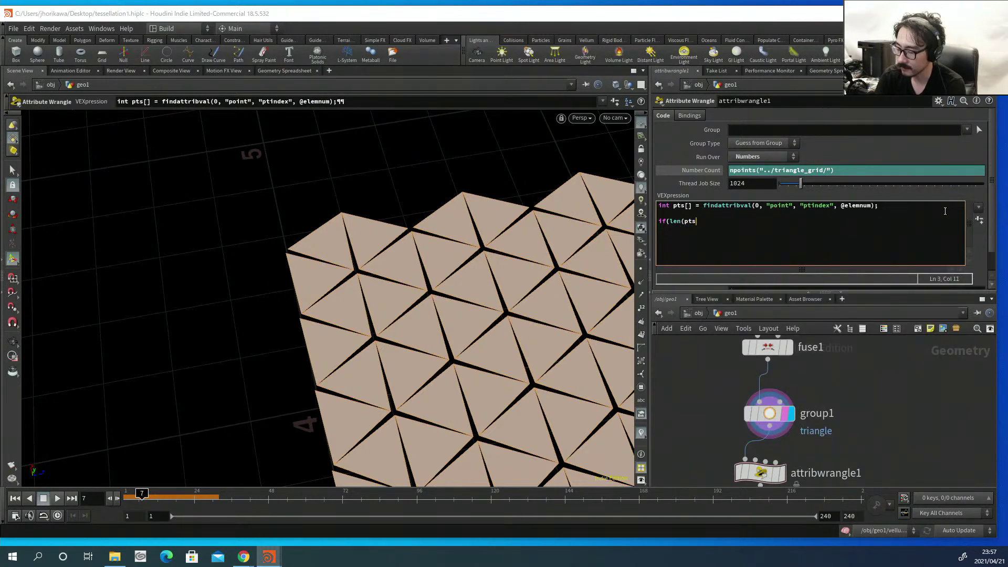
pyautogui.write(') -')
pyautogui.press('BackSpace')
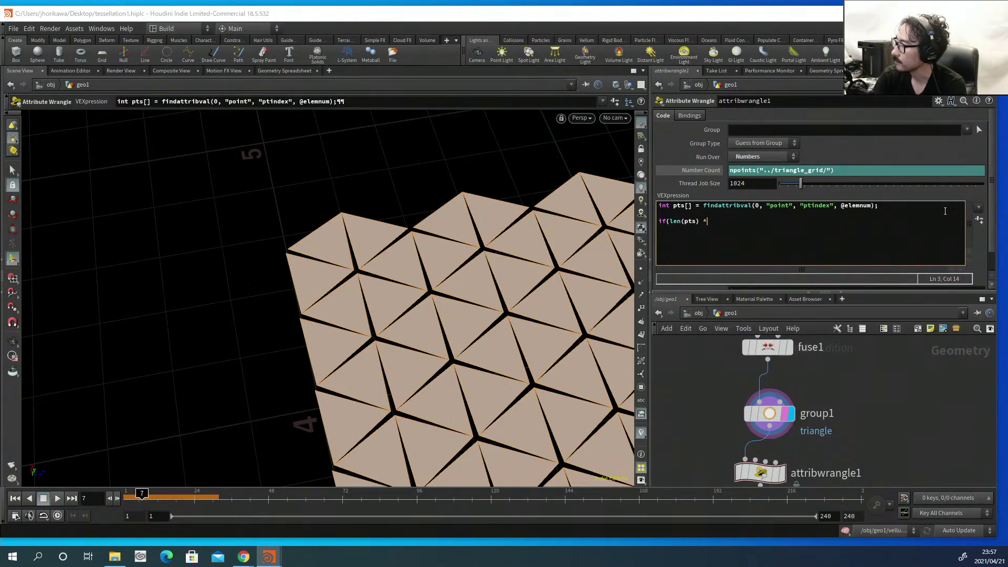
pyautogui.write('==')
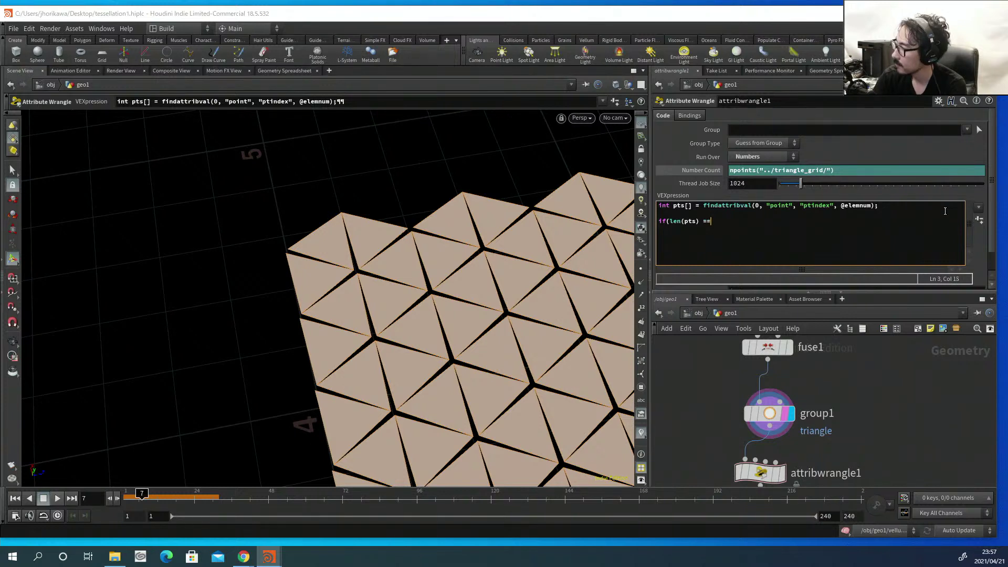
pyautogui.write(' 20')
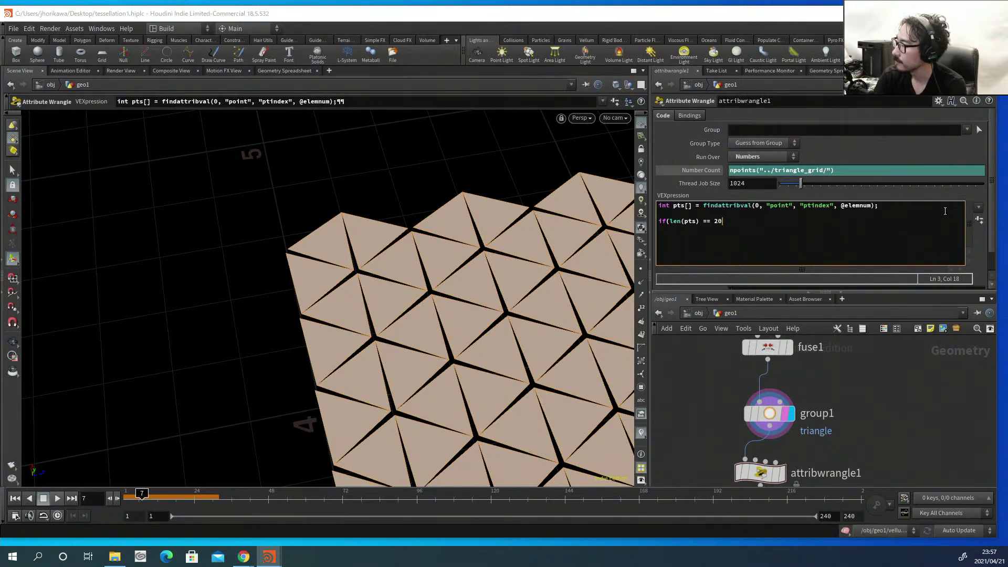
pyautogui.write('{')
pyautogui.press('Return')
pyautogui.write('}')
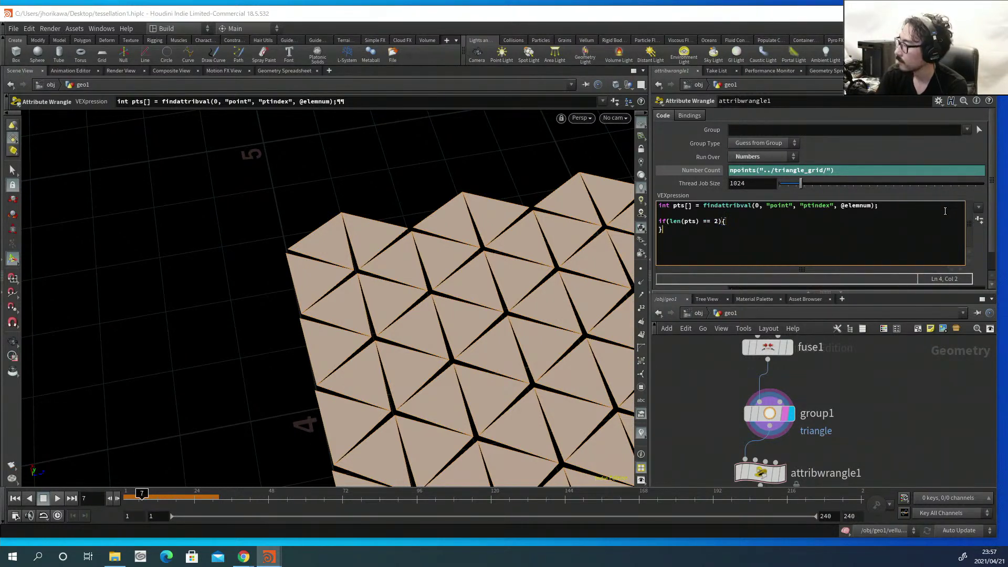
# Extend the condition with an else if(len(pts) > 2){ } branch that has an empty line inside its braces.
pyautogui.write('else if')
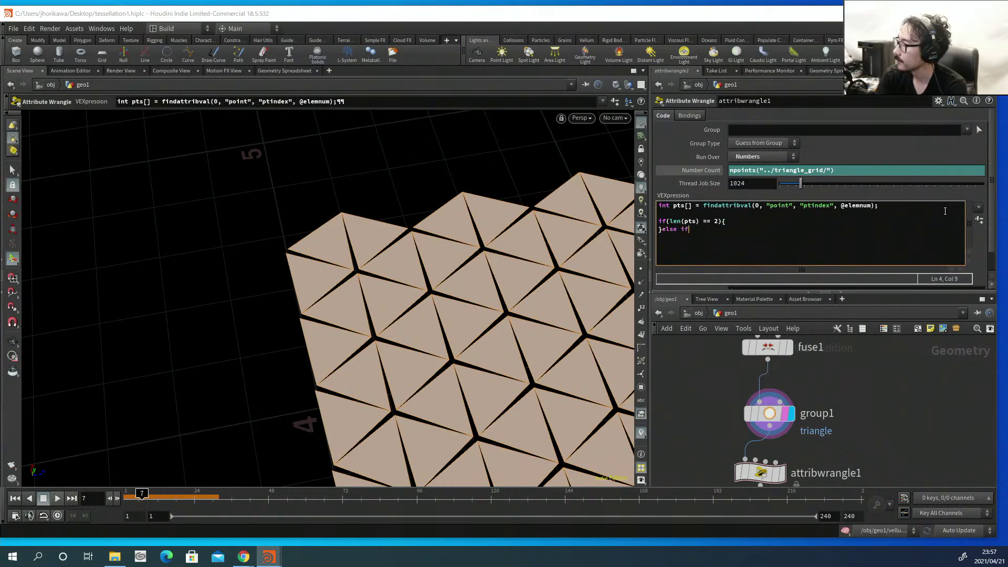
pyautogui.write('(')
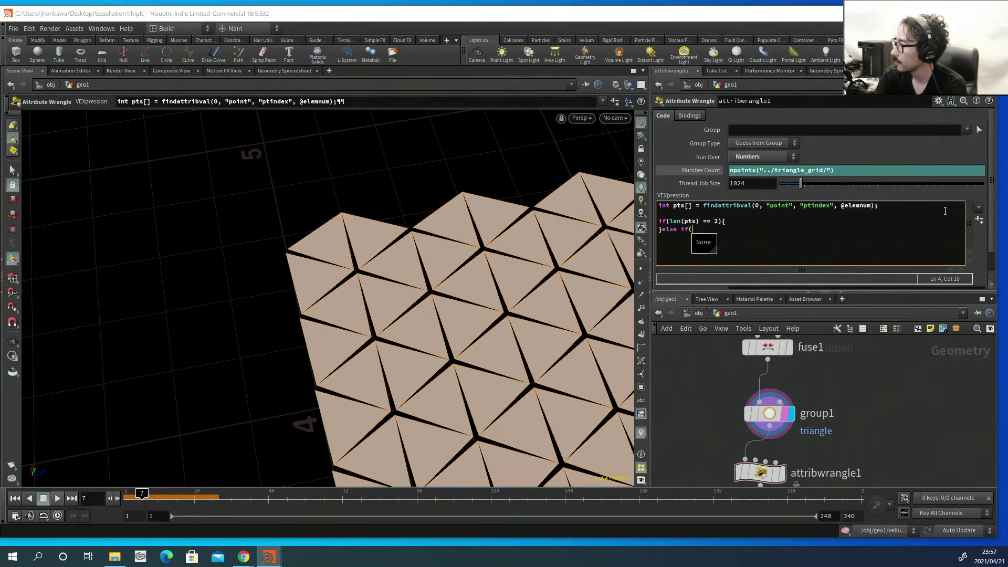
pyautogui.write('len(ts')
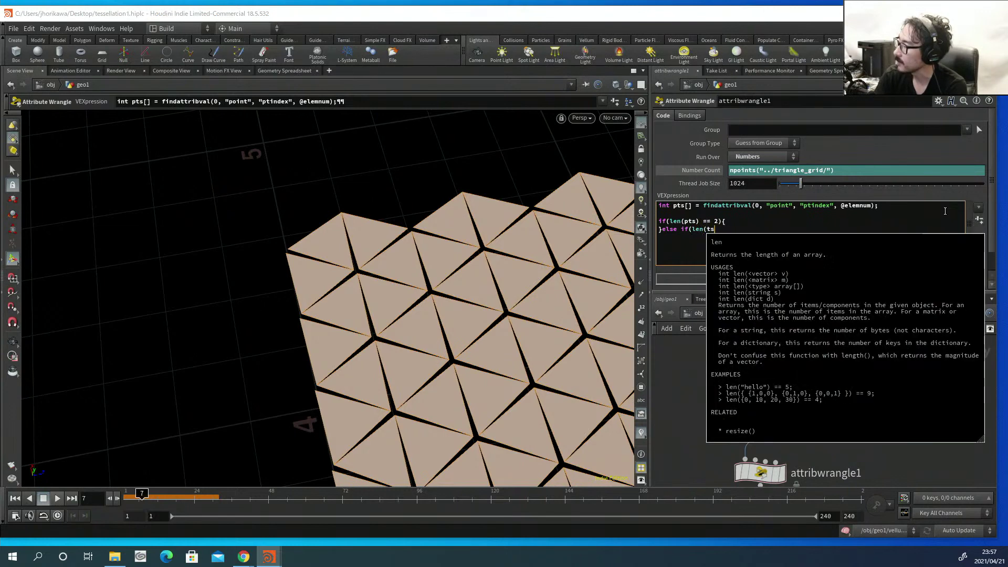
pyautogui.press('BackSpace')
pyautogui.press('BackSpace')
pyautogui.write('pts')
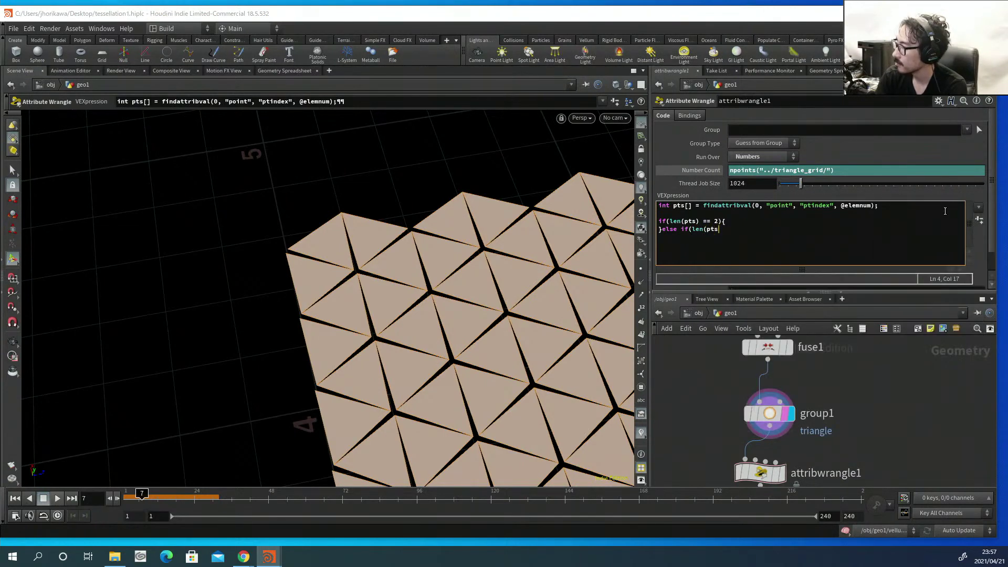
pyautogui.write(') >')
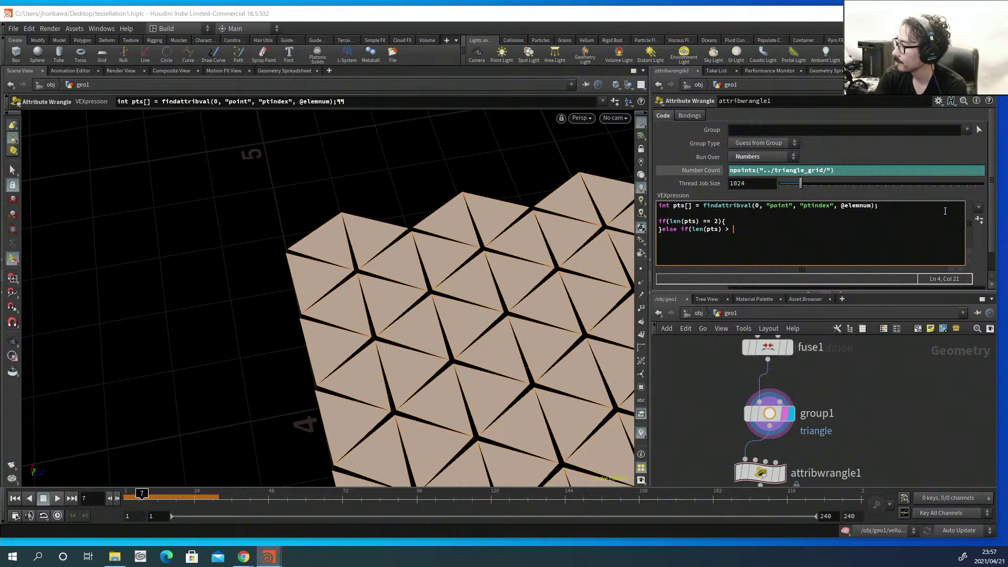
pyautogui.write(' 2)')
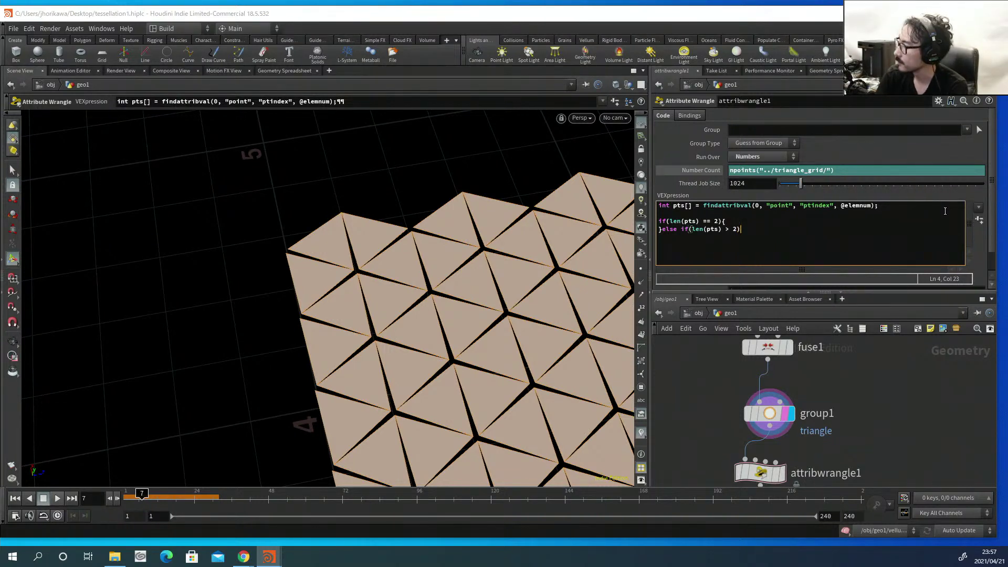
pyautogui.write('{')
pyautogui.press('Return')
pyautogui.write('}')
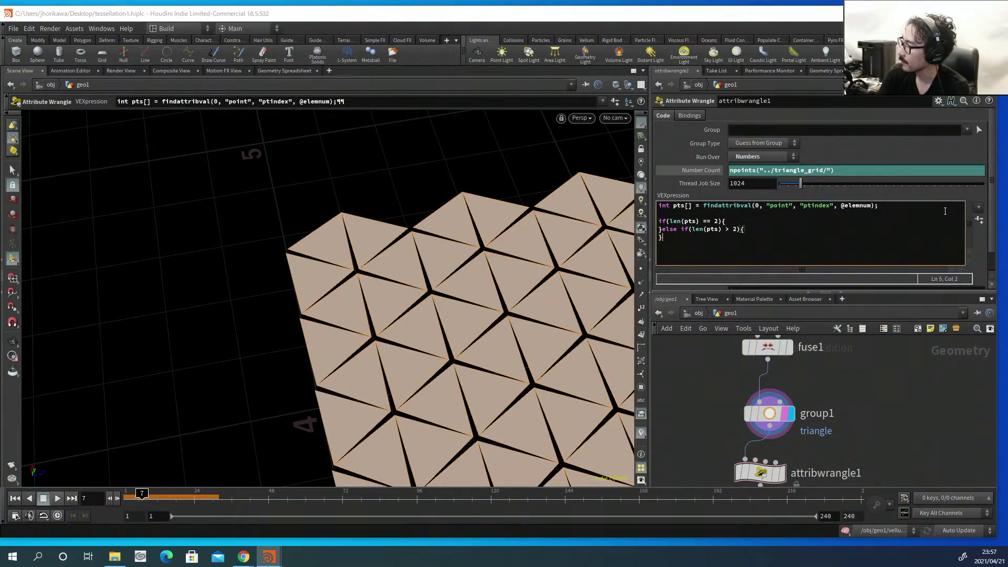
pyautogui.press('Return')
pyautogui.press('Up')
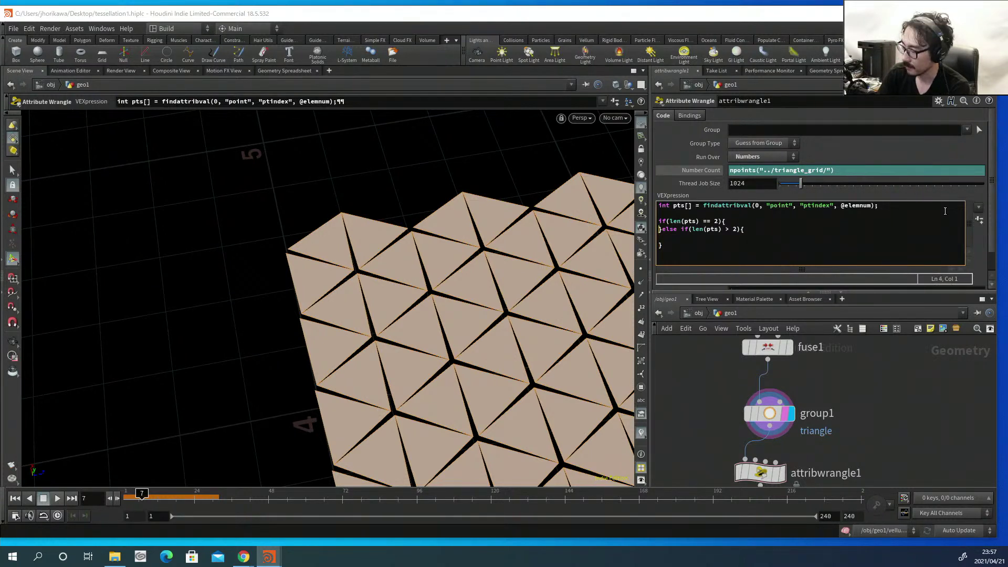
# Declare int pt1 = pts[0]; on a new line inside the len(pts) == 2 branch.
pyautogui.press('Return')
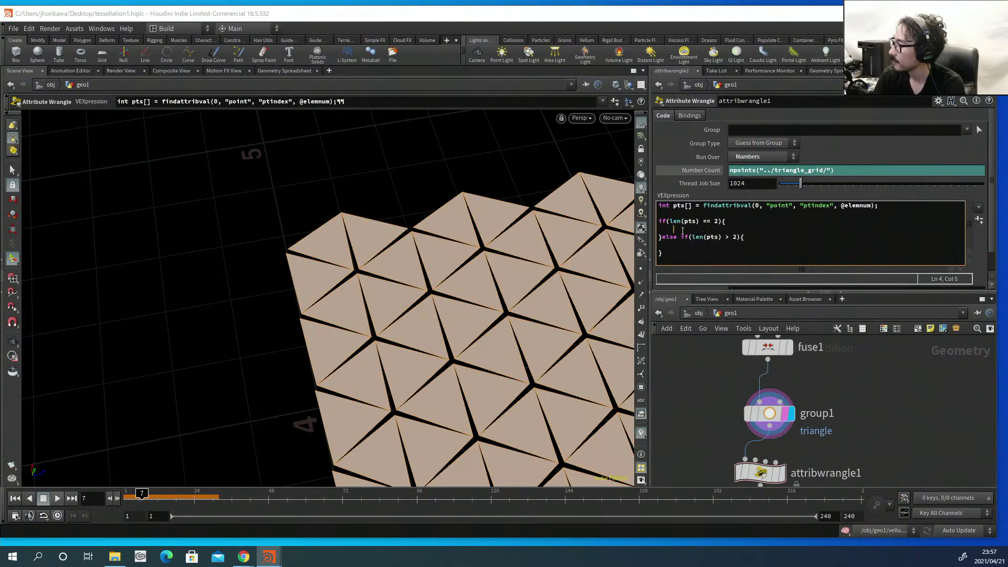
pyautogui.write('int pt1')
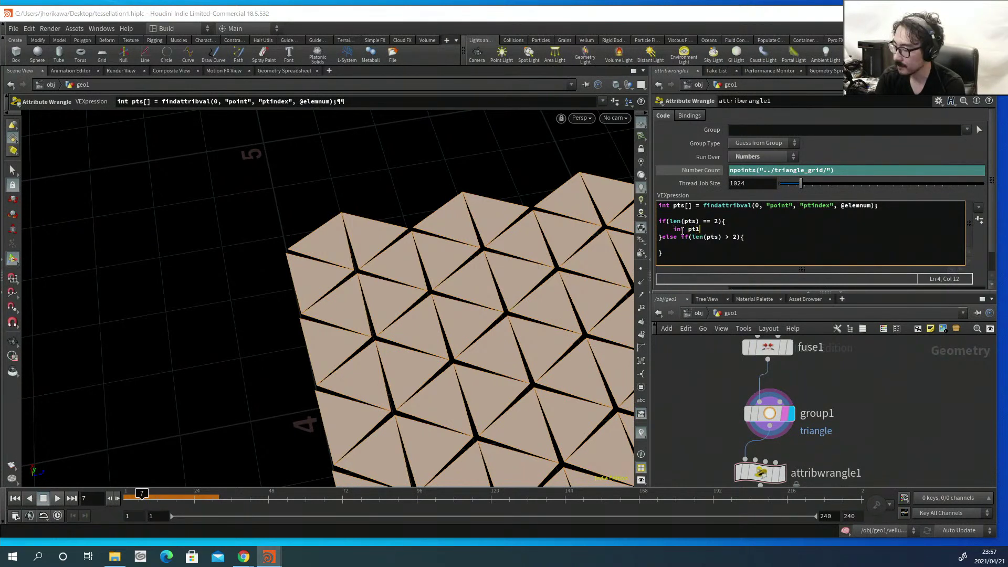
pyautogui.write(' = pts')
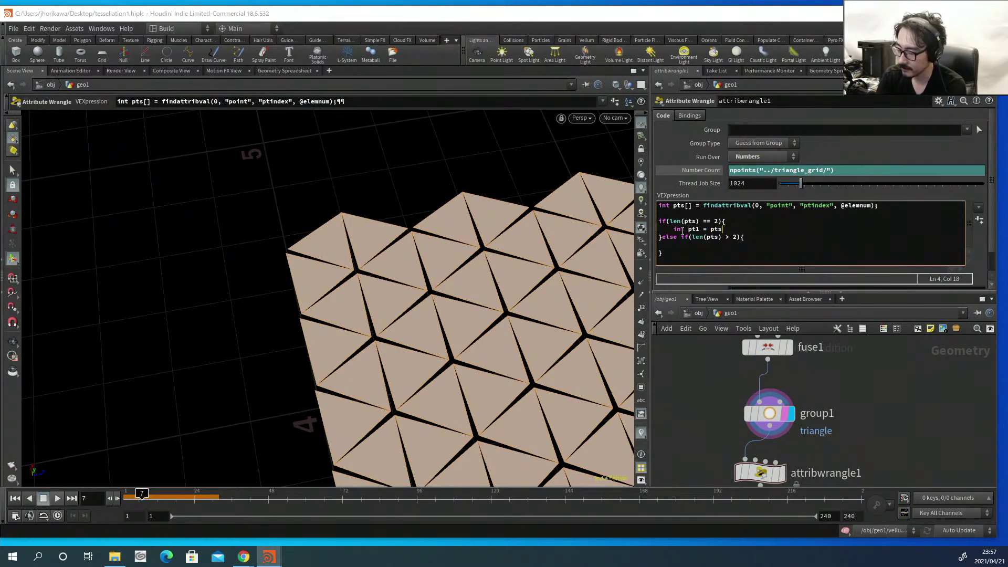
pyautogui.write('[0];')
pyautogui.press('Return')
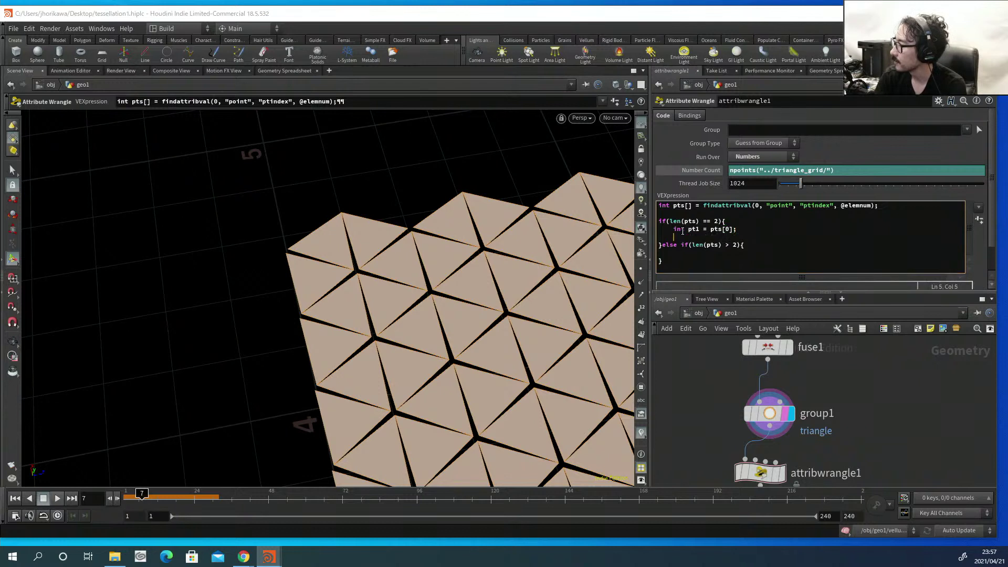
# Declare int pt2 = pts[1]; below pt1 inside the len(pts) == 2 branch.
pyautogui.write('int pt2 = ')
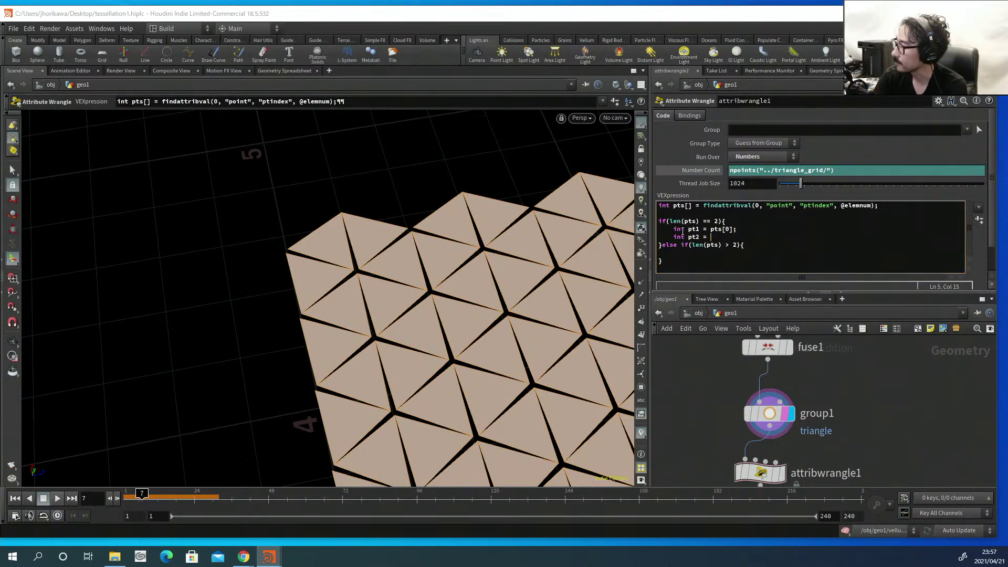
pyautogui.write('pts[]1')
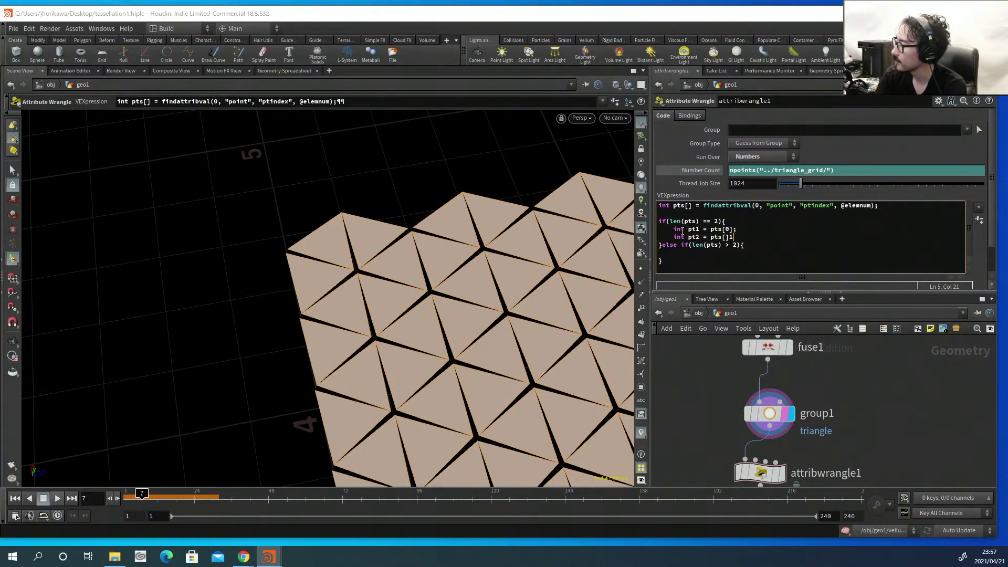
pyautogui.press('BackSpace')
pyautogui.press('BackSpace')
pyautogui.write('1];')
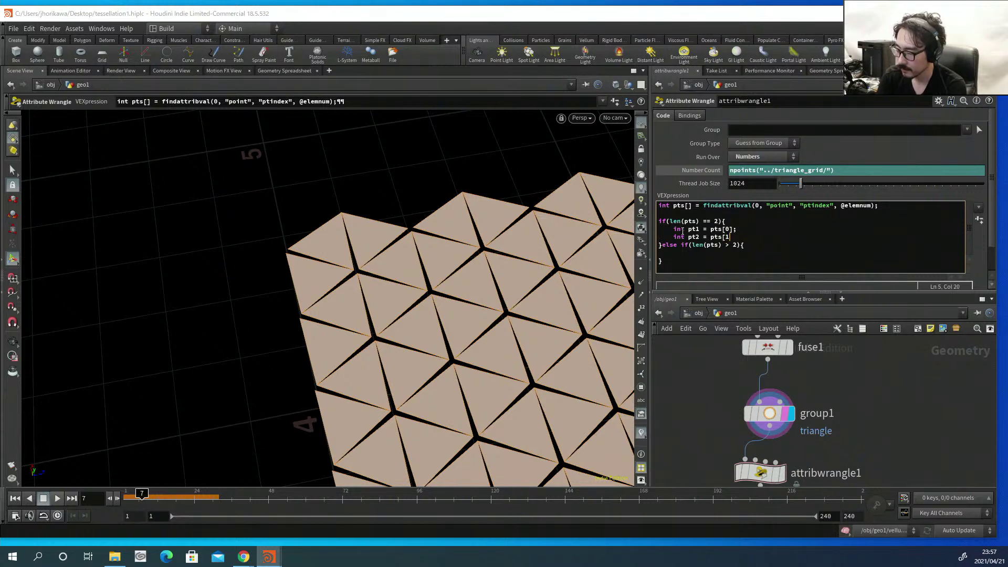
# Begin another integer declaration, int lin, on a new line below pt2 in the len(pts) == 2 branch.
pyautogui.press('Return')
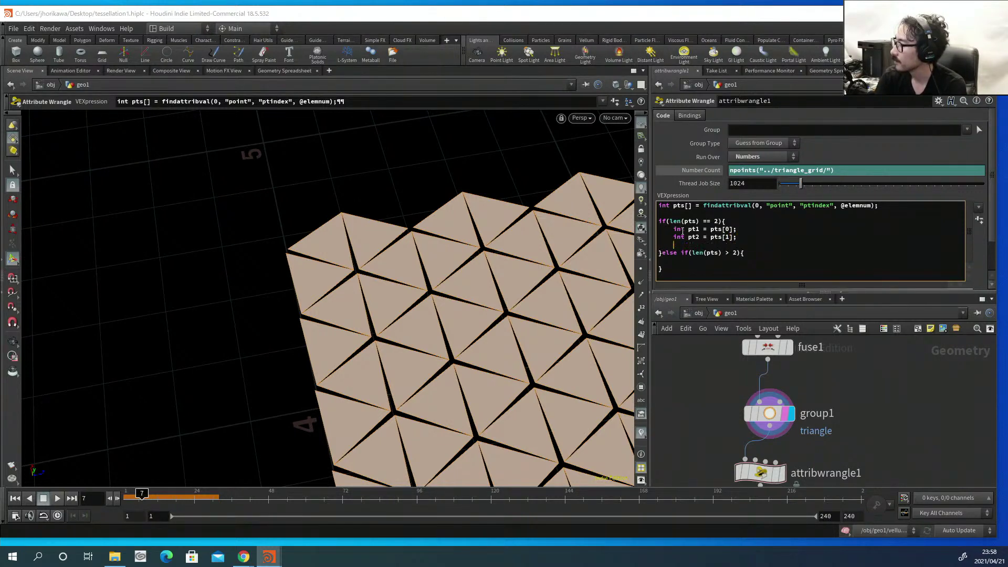
pyautogui.write('int lin')
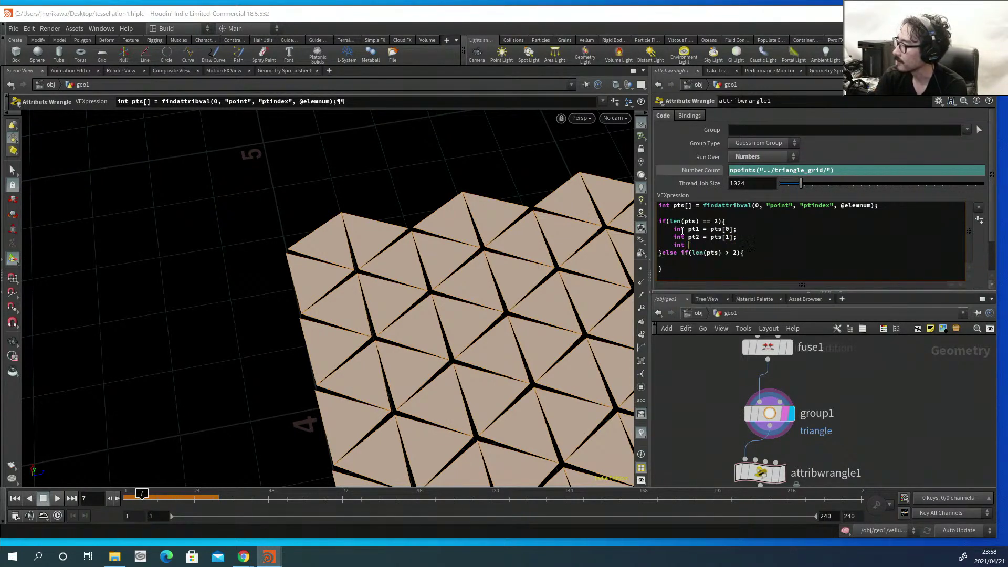
# Complete the two-point branch with int line = addprim(0, "polyline", pt1, pt2); and display the attribwrangle1 node's output.
pyautogui.write('e = addprim')
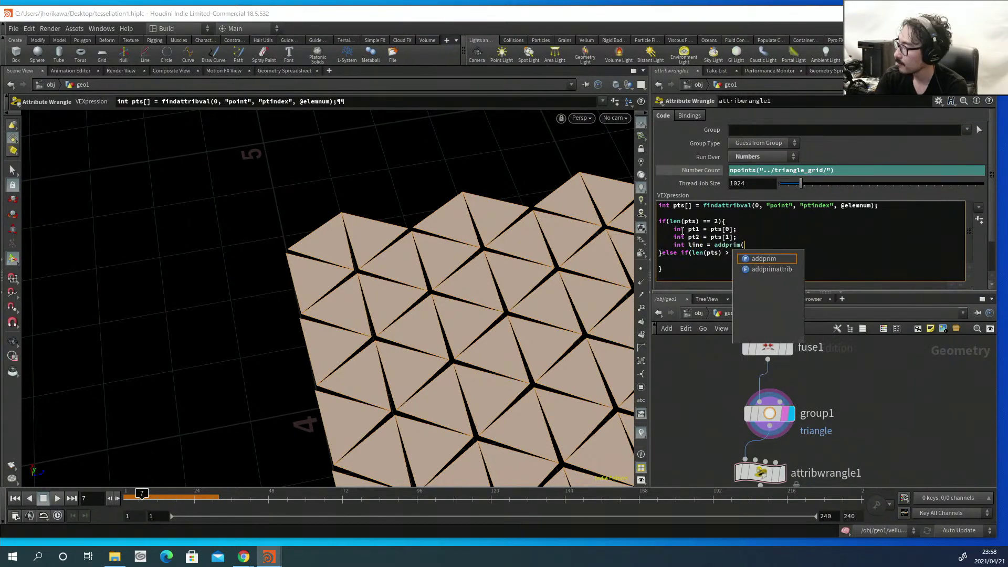
pyautogui.write('(0, ""')
pyautogui.press('BackSpace')
pyautogui.press('BackSpace')
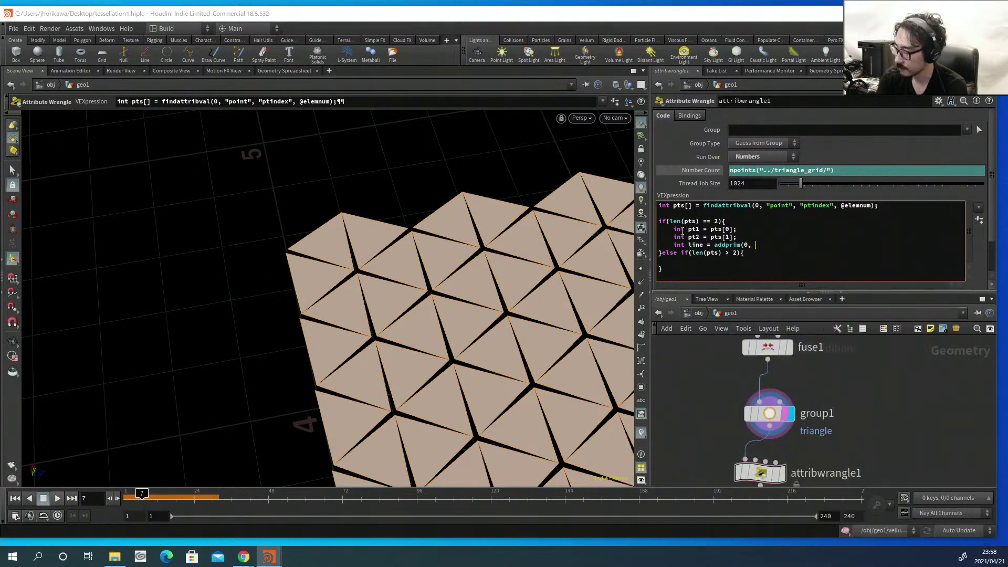
pyautogui.write('"polyl')
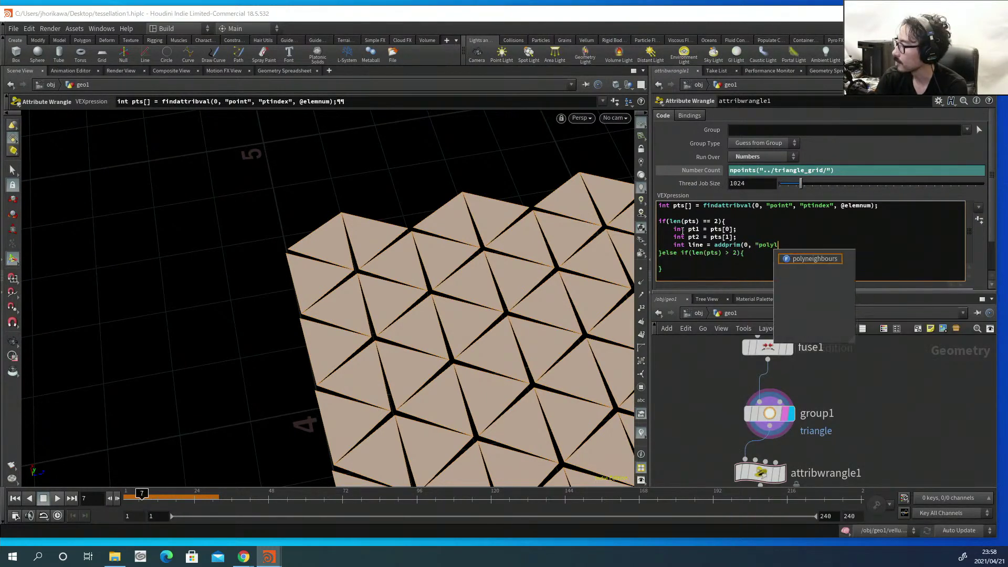
pyautogui.write('ine", ')
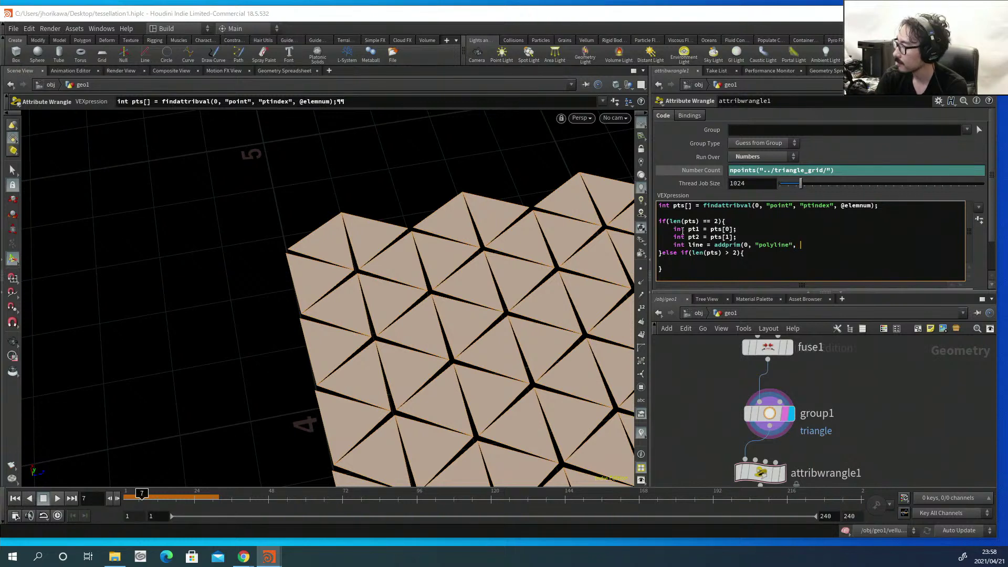
pyautogui.write('pt1, pt20;')
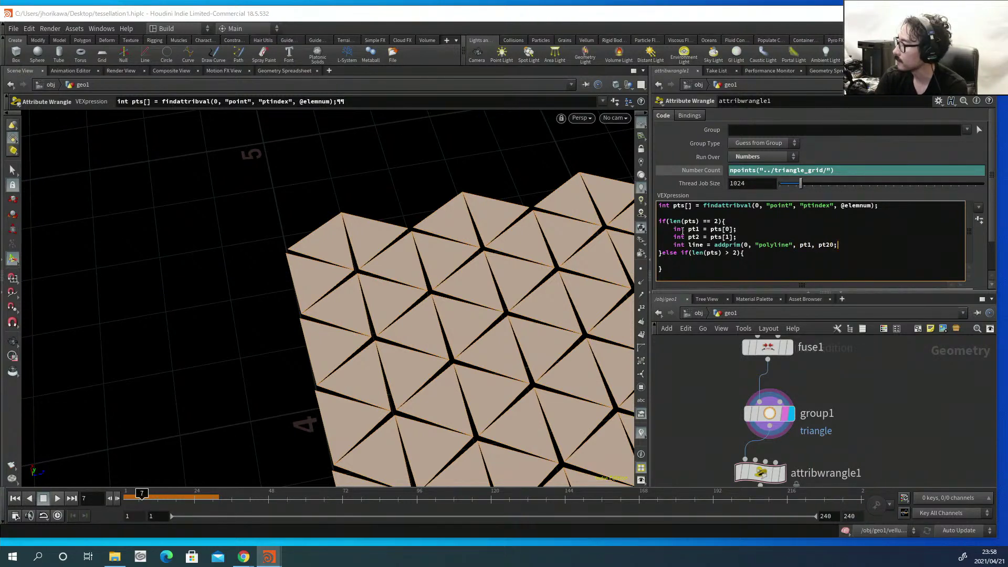
pyautogui.press('BackSpace')
pyautogui.press('BackSpace')
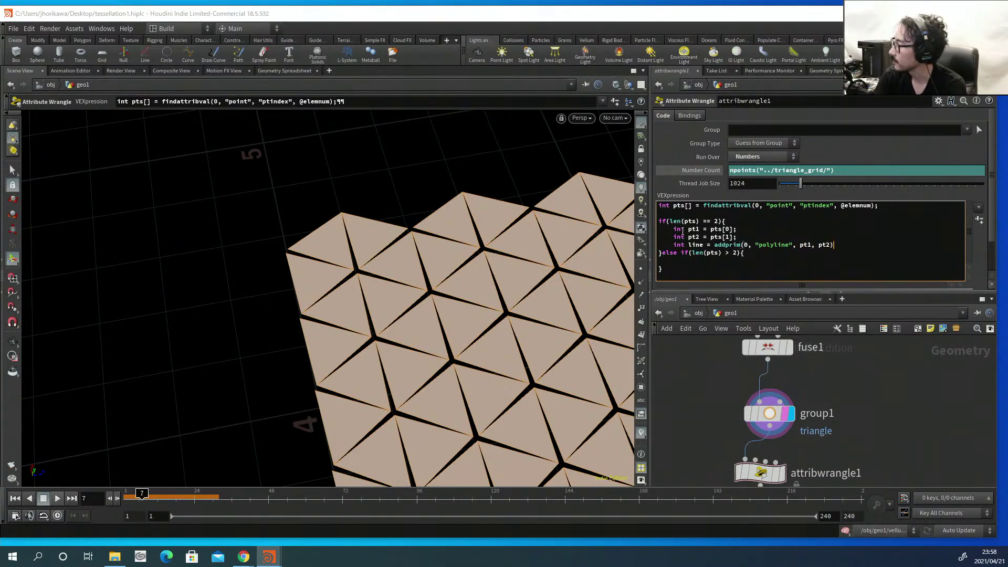
pyautogui.write(');')
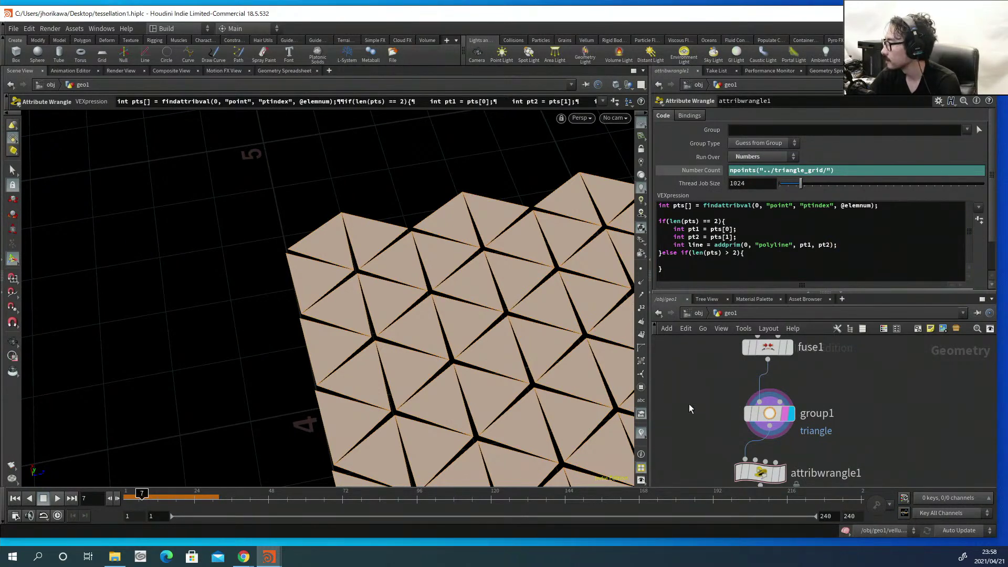
pyautogui.click(782, 471)
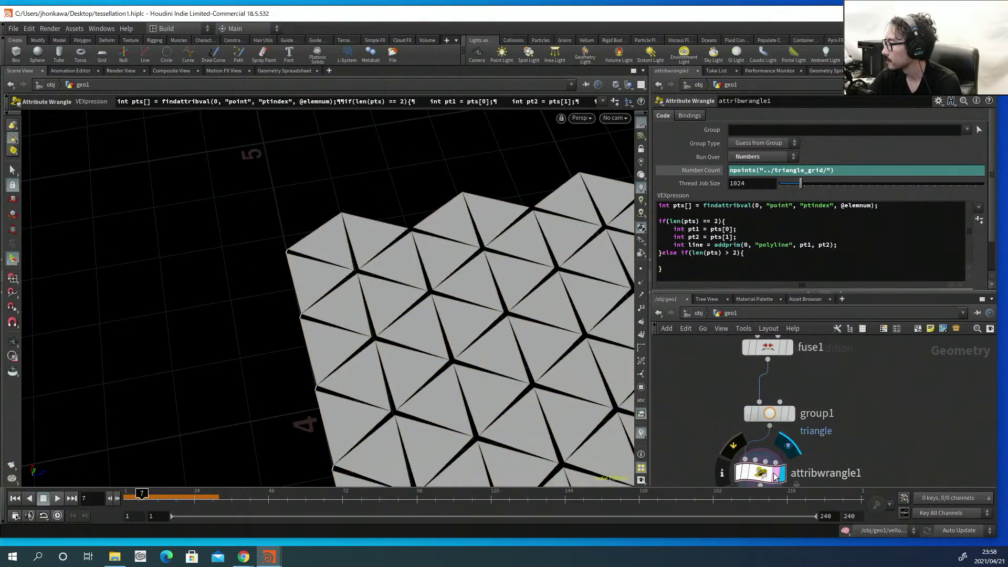
# Examine the short connecting lines along the triangle mesh's outer edges and the gaps at its interior vertices.
pyautogui.press('Escape')
pyautogui.scroll(10, 304, 248)
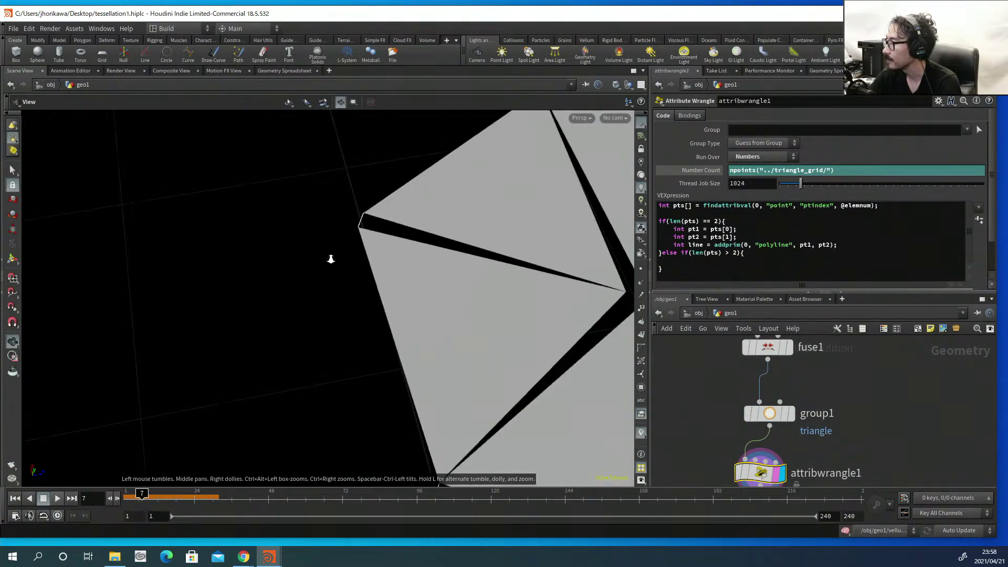
pyautogui.scroll(-6, 331, 259)
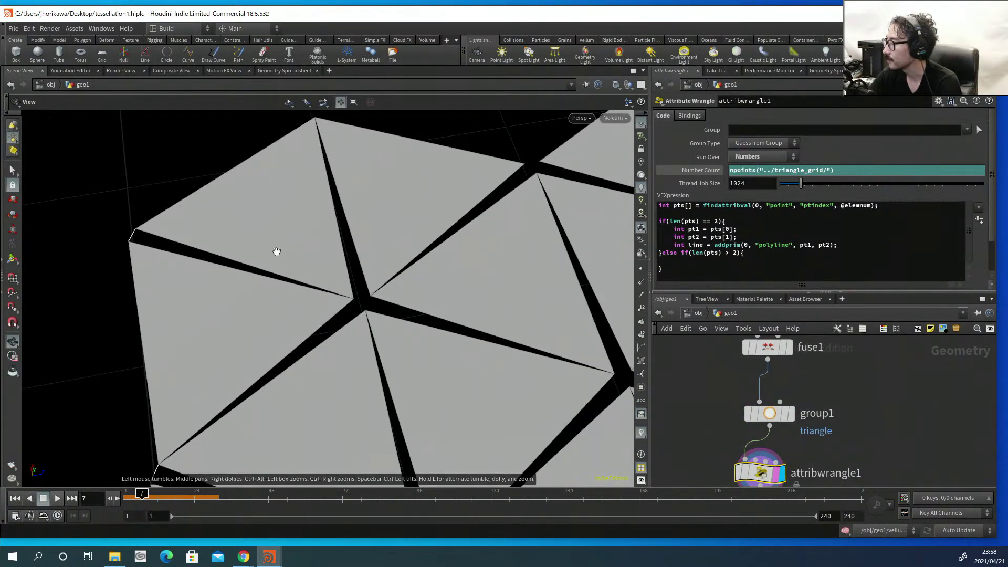
pyautogui.press('Return')
pyautogui.press('Escape')
pyautogui.scroll(-5, 166, 265)
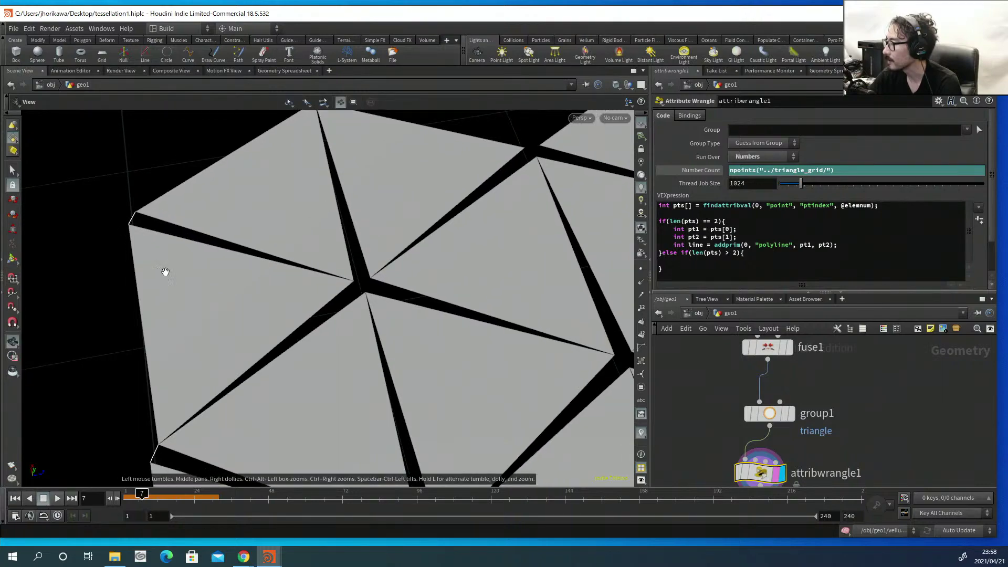
pyautogui.scroll(3, 186, 273)
pyautogui.scroll(-6, 186, 273)
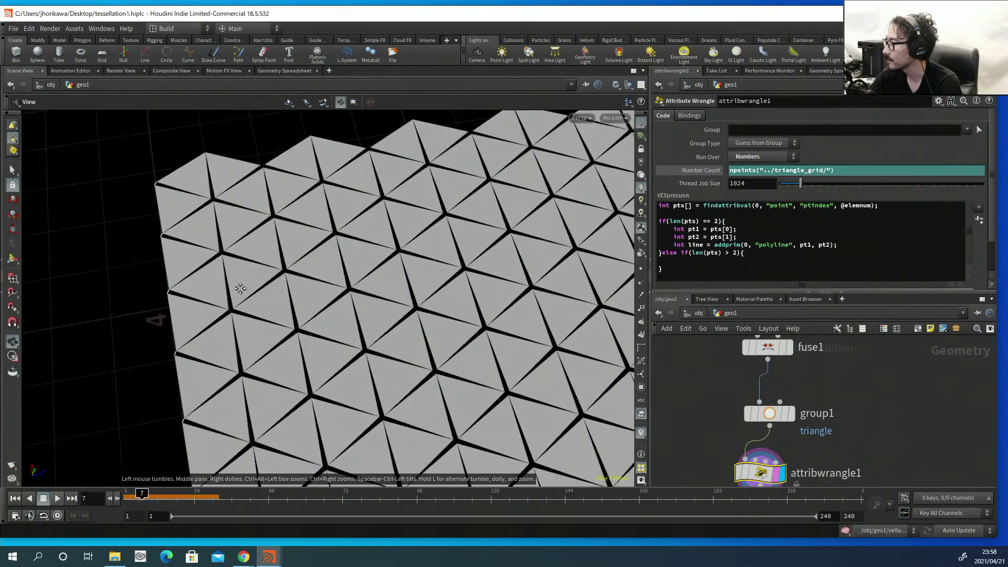
pyautogui.moveTo(246, 305); pyautogui.dragTo(175, 328)
pyautogui.moveTo(175, 328); pyautogui.dragTo(473, 412, button='right')
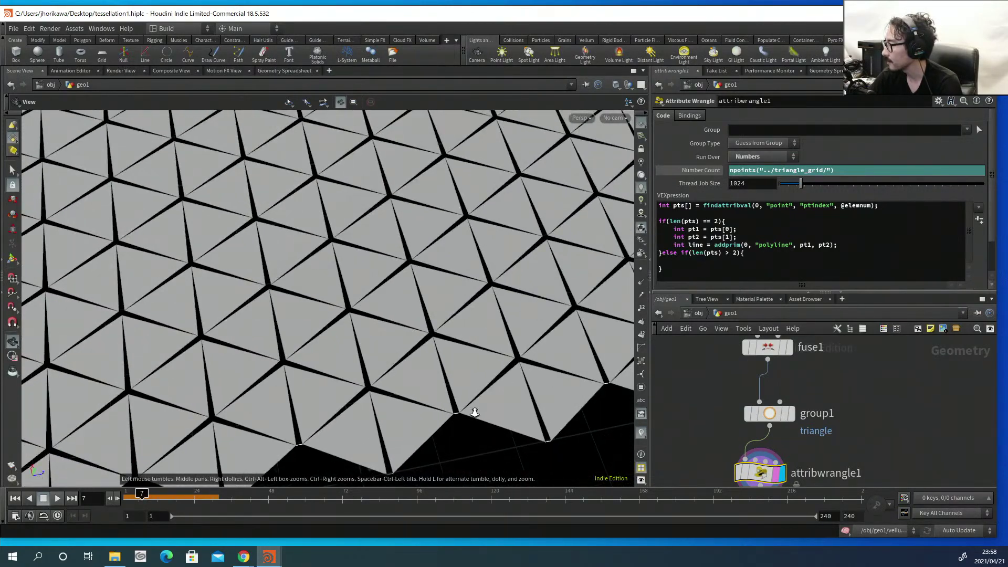
pyautogui.scroll(5, 472, 411)
pyautogui.press('Return')
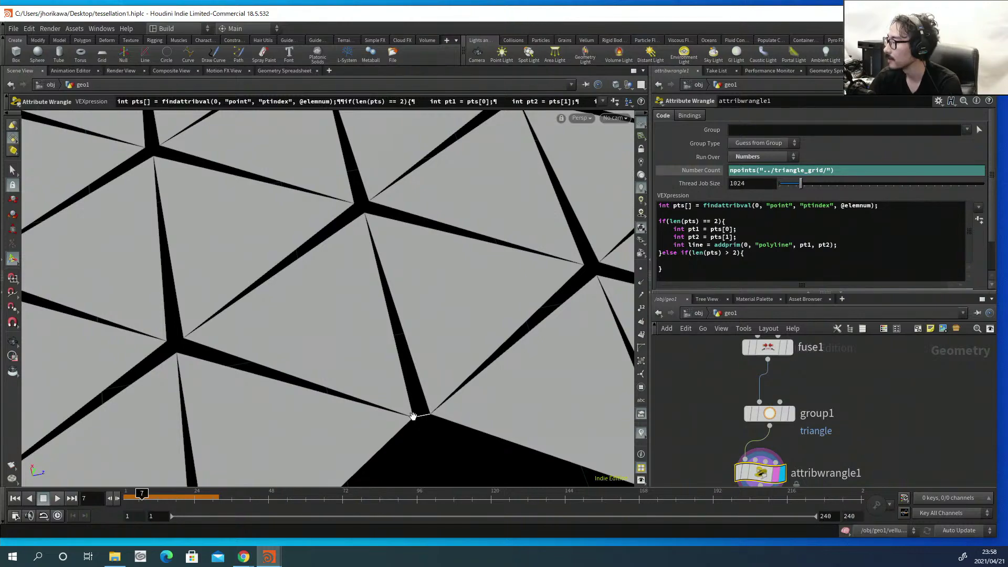
pyautogui.press('Escape')
pyautogui.moveTo(428, 387); pyautogui.dragTo(261, 424, button='right')
pyautogui.moveTo(265, 259); pyautogui.dragTo(172, 277)
pyautogui.moveTo(171, 277); pyautogui.dragTo(290, 275, button='right')
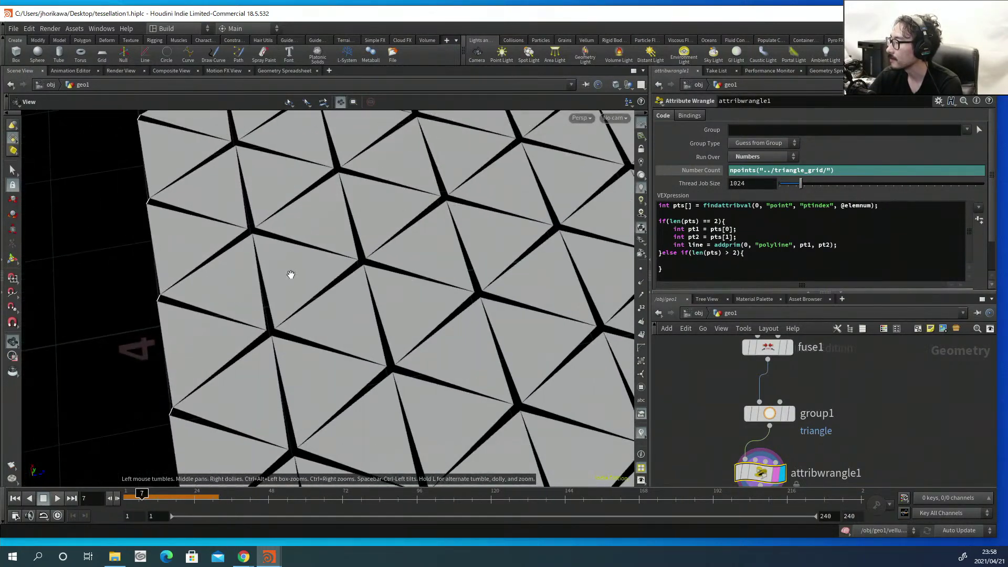
pyautogui.press('Return')
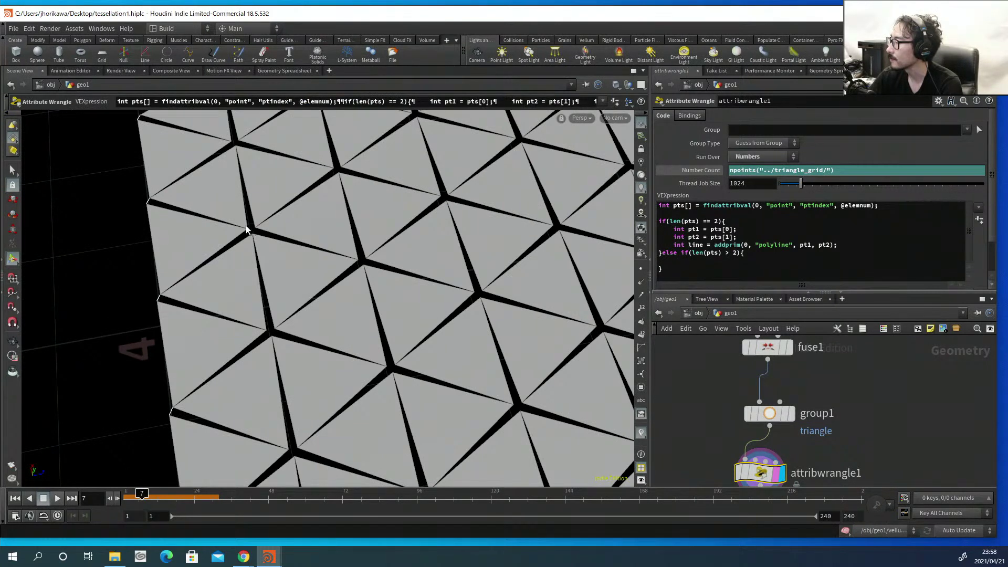
# Add an empty loop for(int i=0; i<len(pts); i++){ } inside the else if(len(pts) > 2) branch.
pyautogui.click(681, 254)
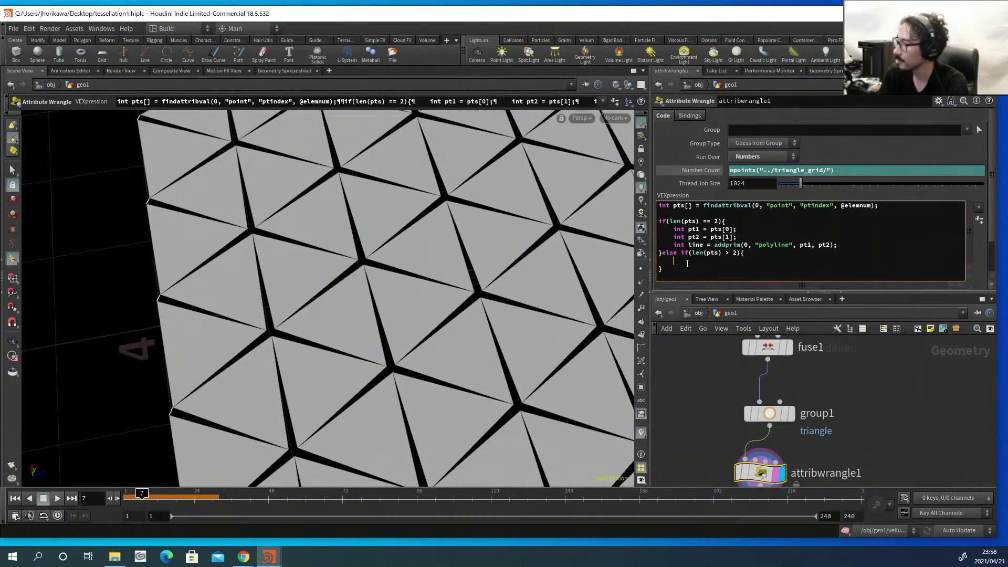
pyautogui.write('for')
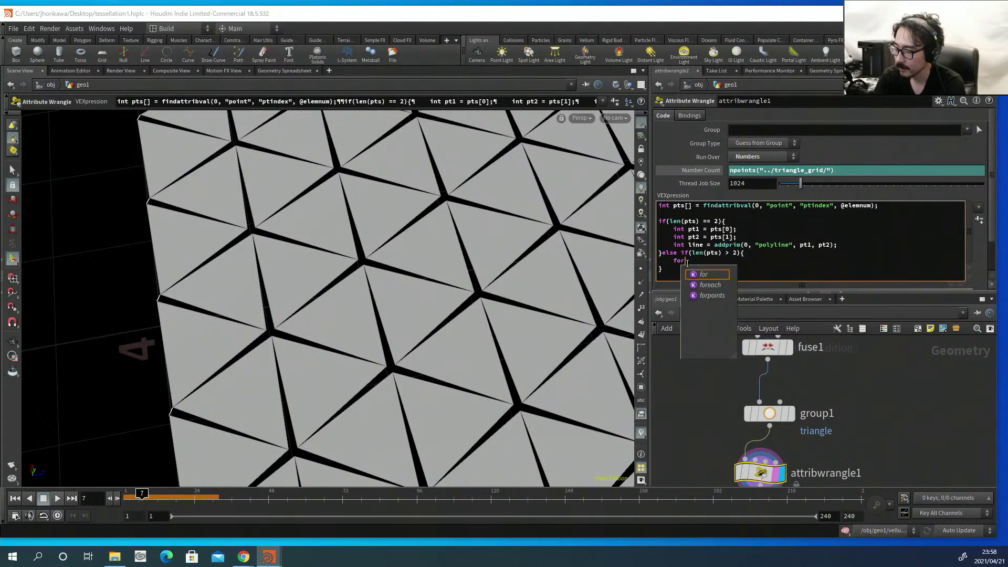
pyautogui.write('(in')
pyautogui.press('BackSpace')
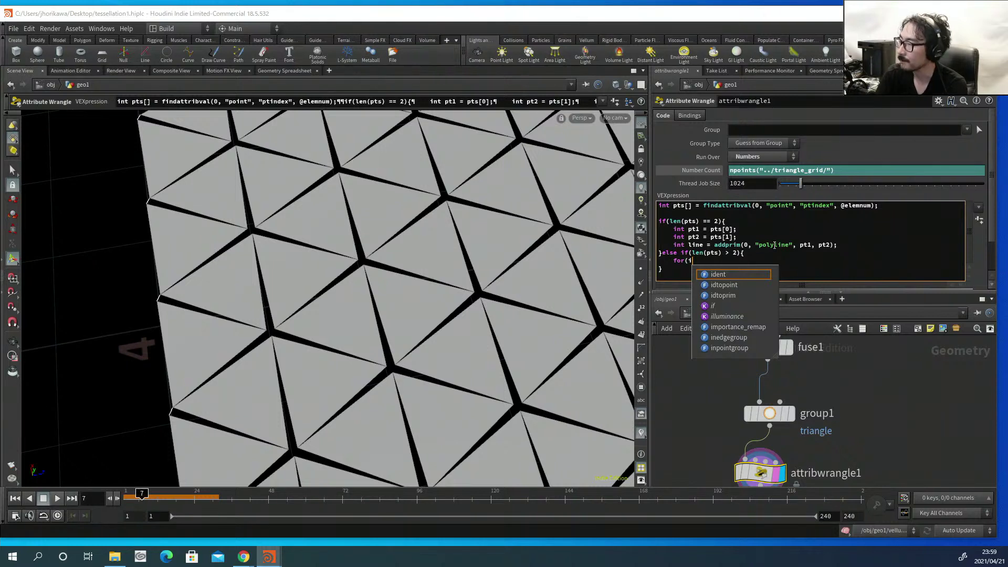
pyautogui.write('nt ')
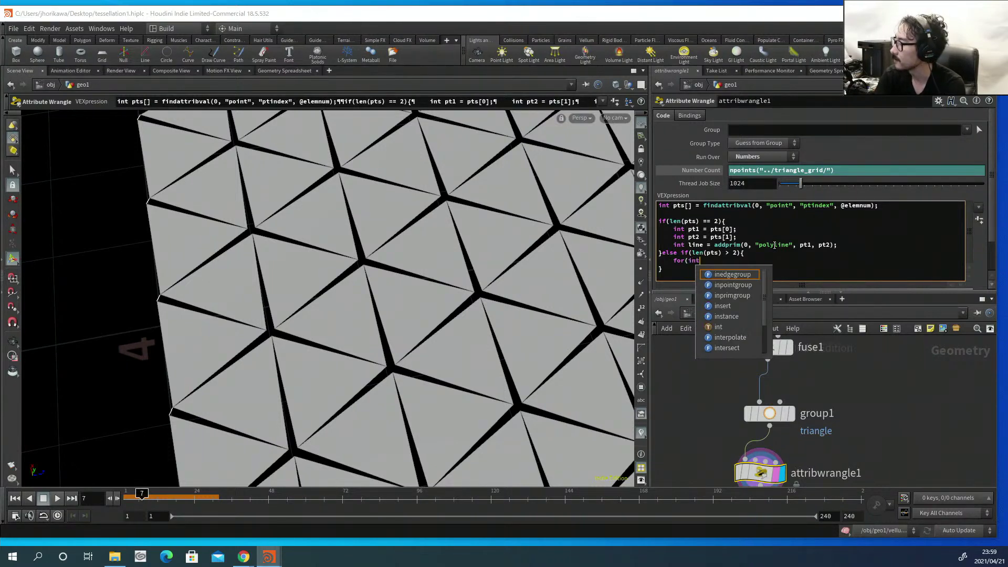
pyautogui.write('i')
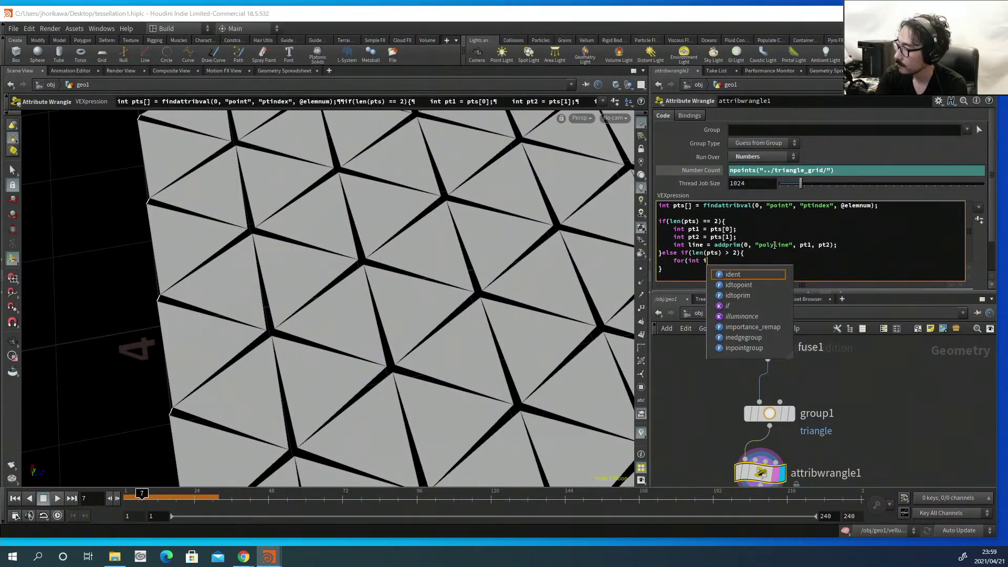
pyautogui.write('=0;')
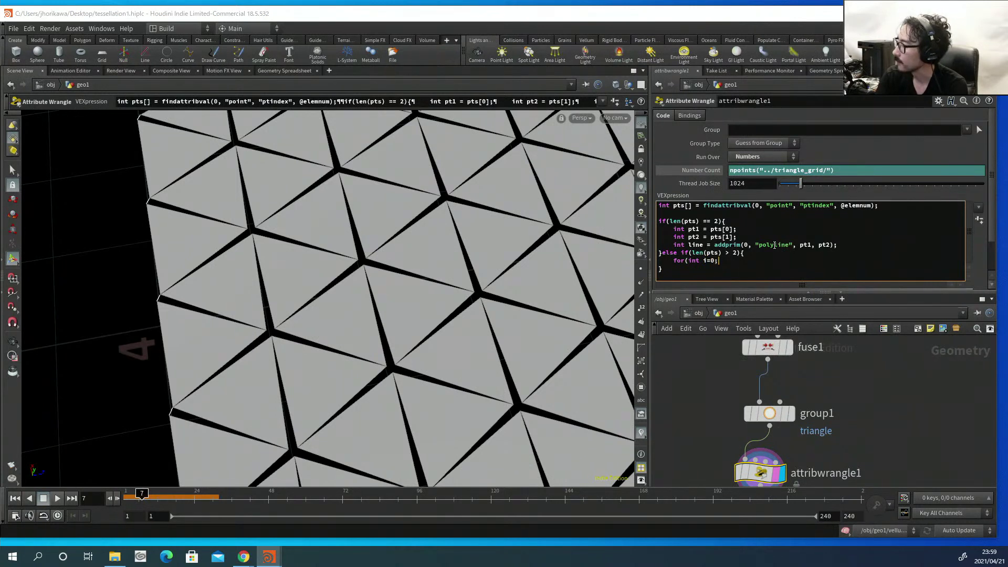
pyautogui.write(' i<len(pts0')
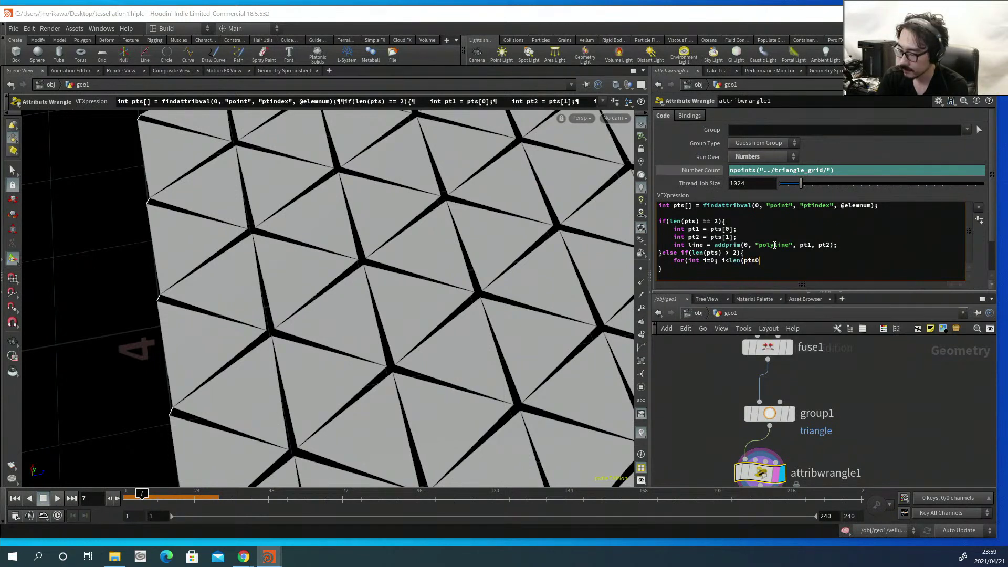
pyautogui.press('BackSpace')
pyautogui.write(')')
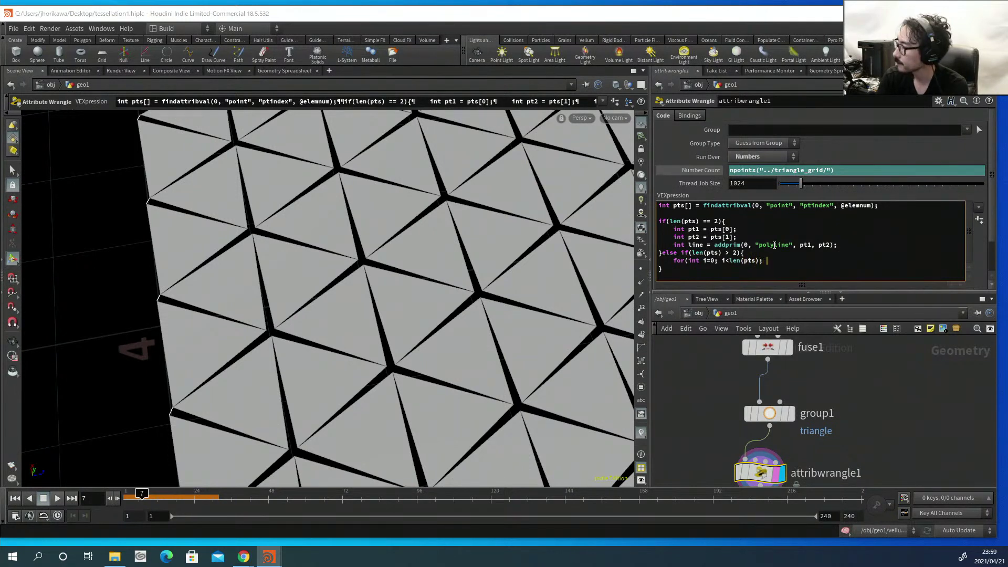
pyautogui.write('; i')
pyautogui.write('++){}')
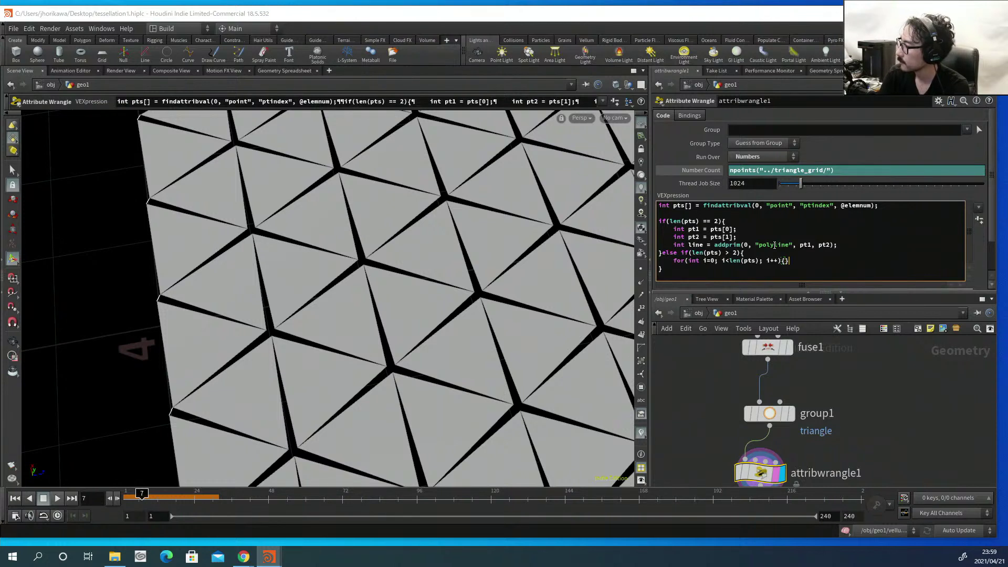
pyautogui.press('Left')
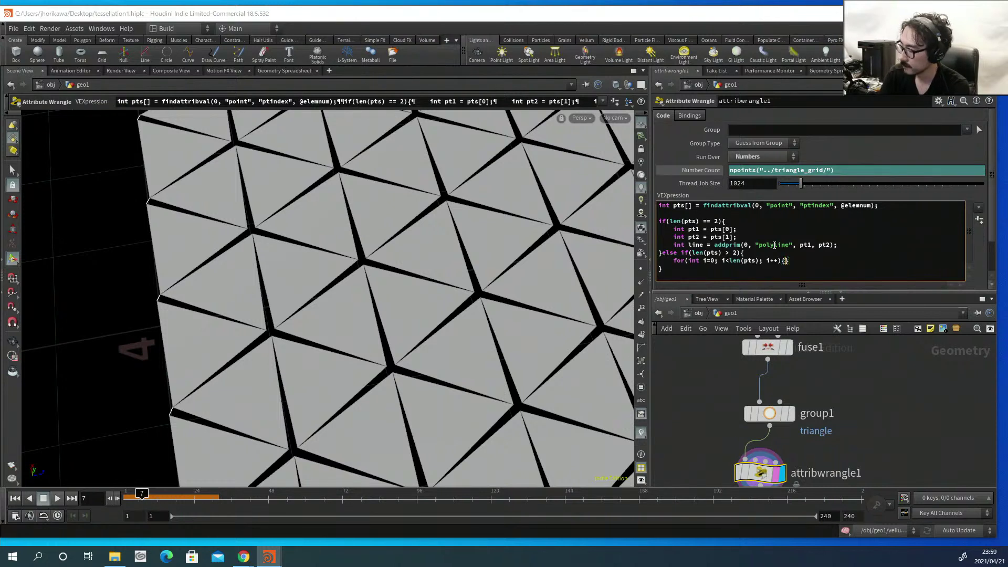
pyautogui.press('Return')
pyautogui.press('Return')
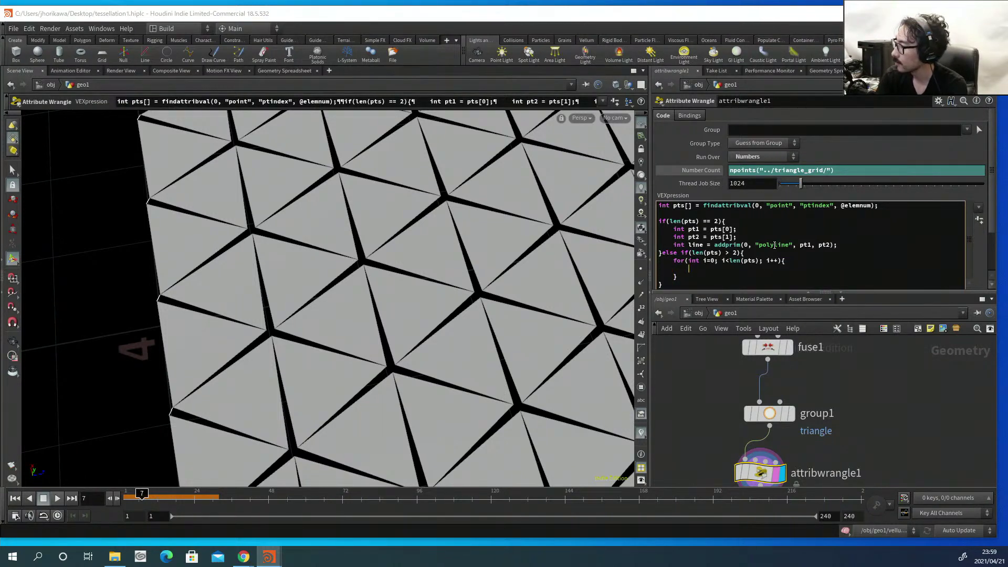
# Declare the first point inside the for loop as int pt1 = pts[i];.
pyautogui.write('int pt1')
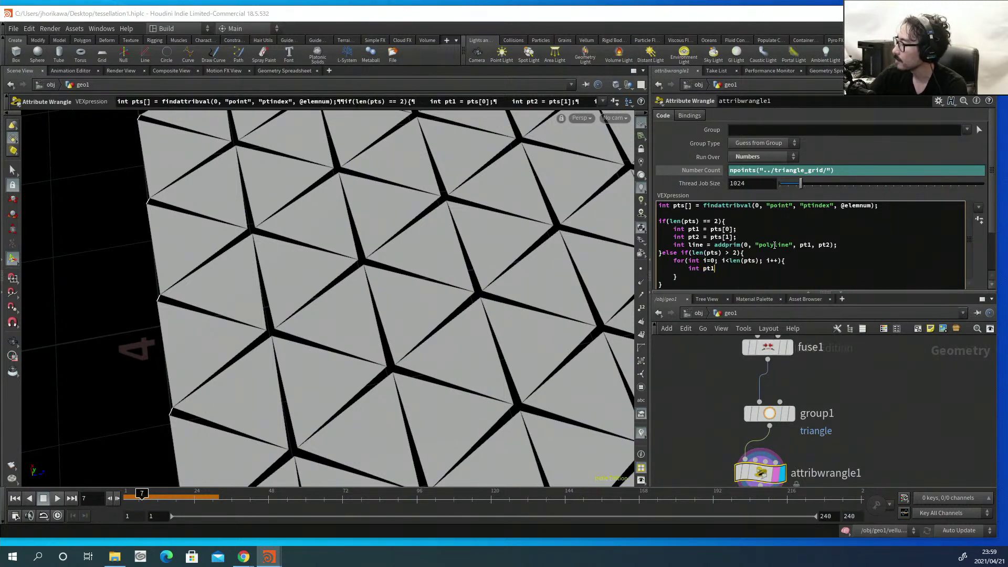
pyautogui.write(' =0 ')
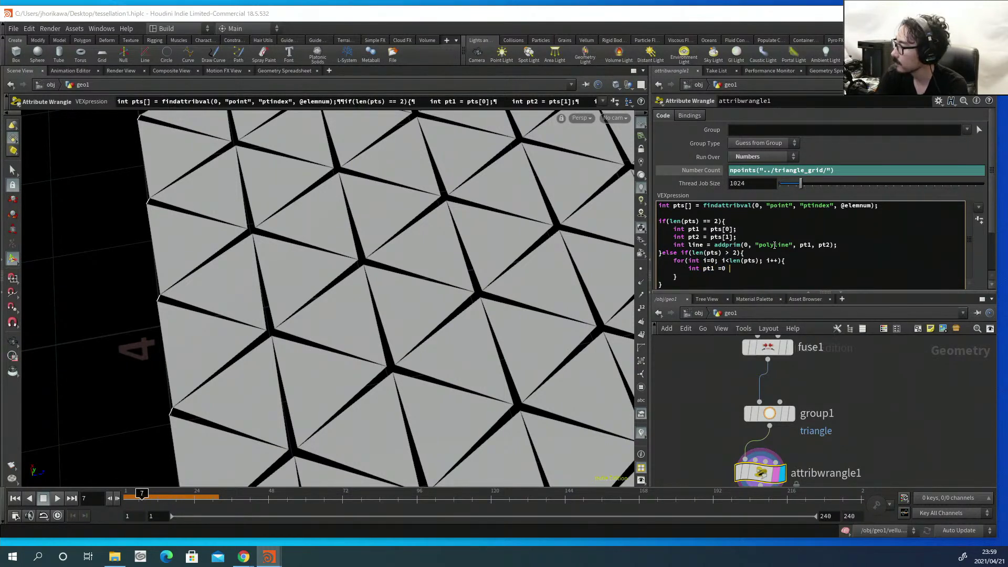
pyautogui.write('pts[io]')
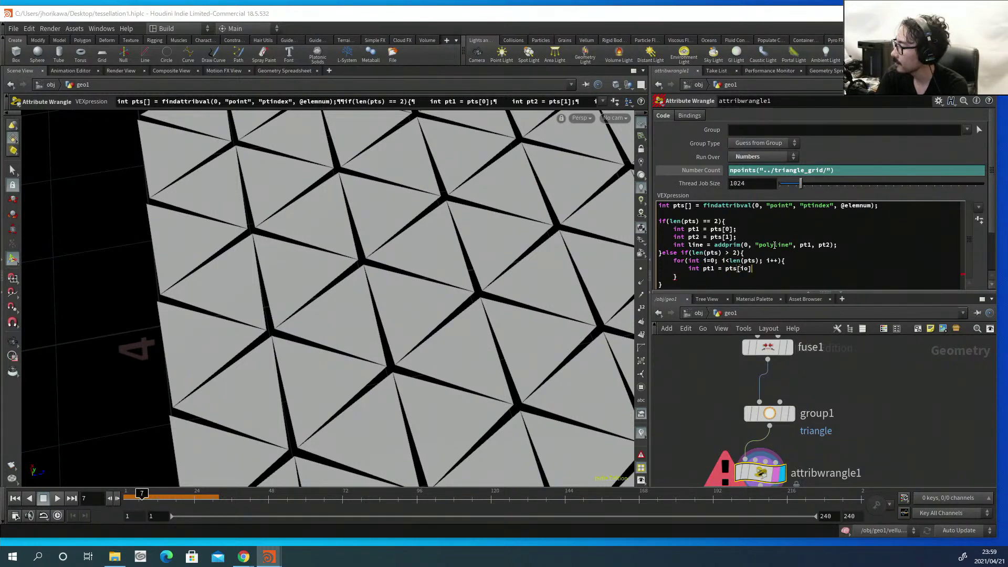
pyautogui.press('BackSpace')
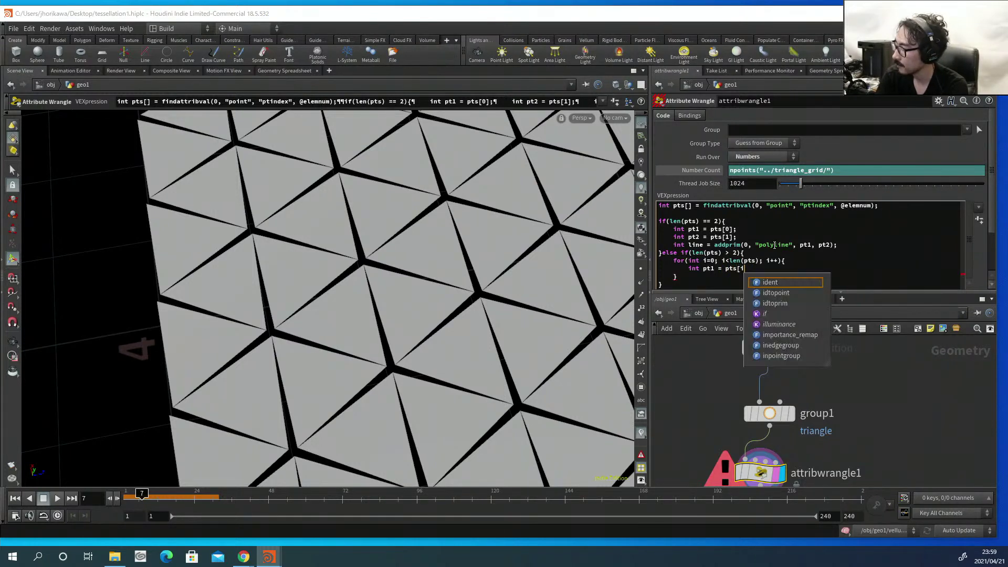
pyautogui.press('Right')
pyautogui.write(';')
pyautogui.press('Return')
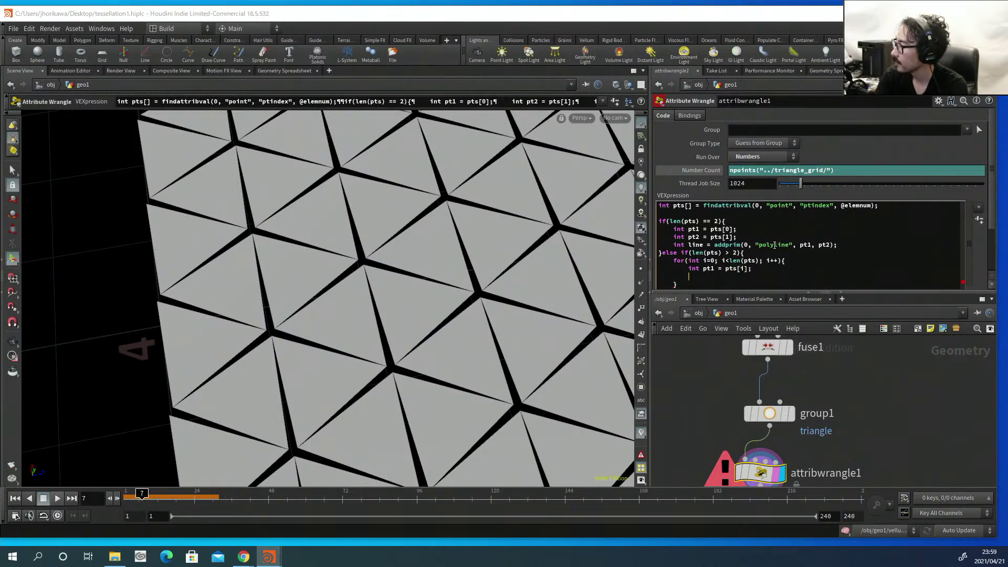
# Declare the second point inside the for loop as int pt2 = pts[(i+1) % len(pts)]; and start a new line below it.
pyautogui.write('int pt')
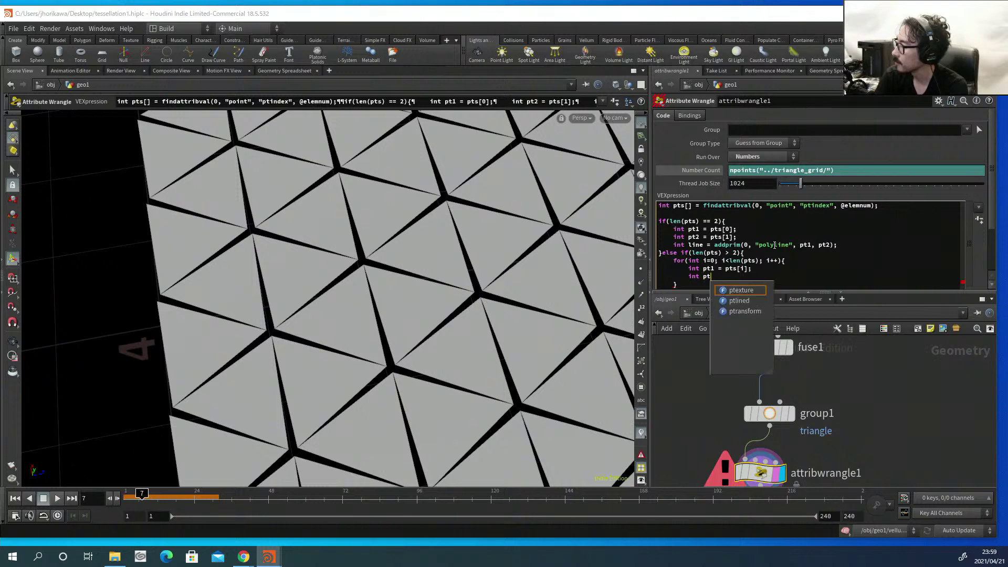
pyautogui.write('2 = ')
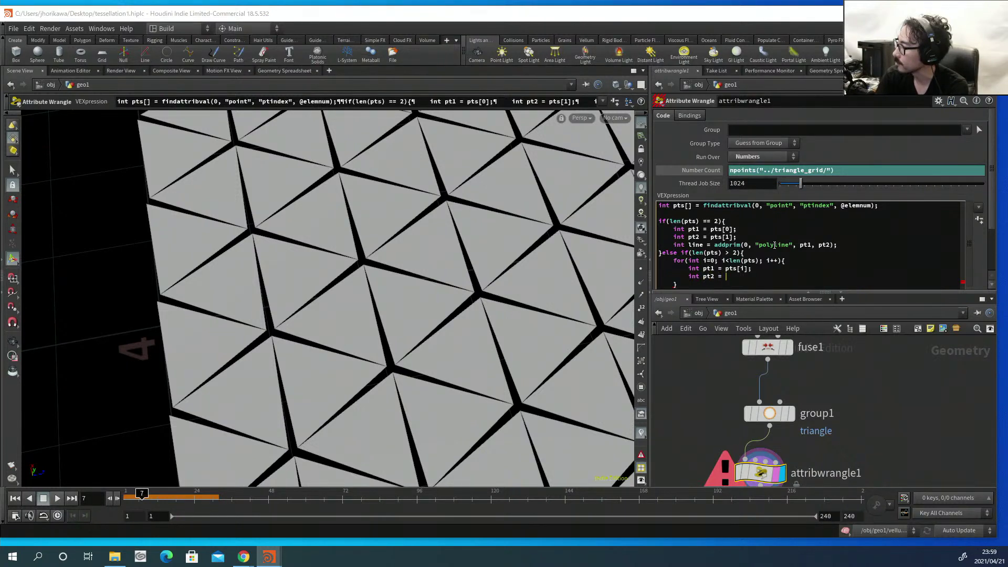
pyautogui.write('pts[')
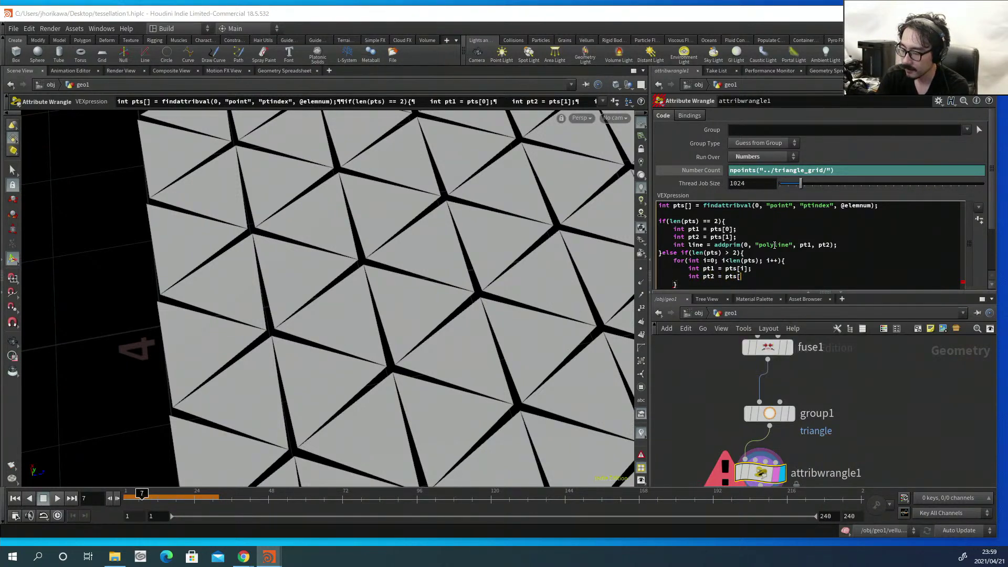
pyautogui.write('(i+')
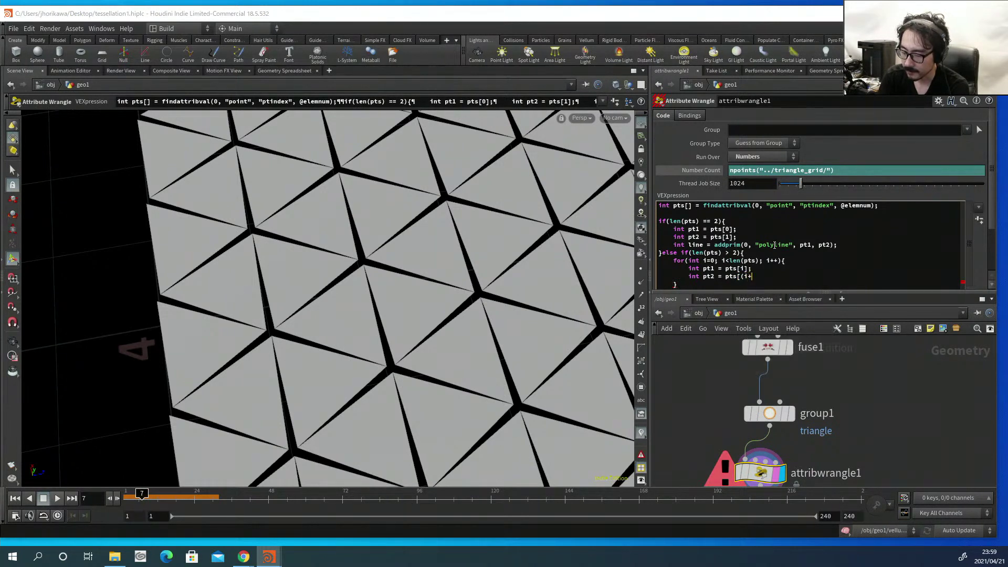
pyautogui.write('1) %')
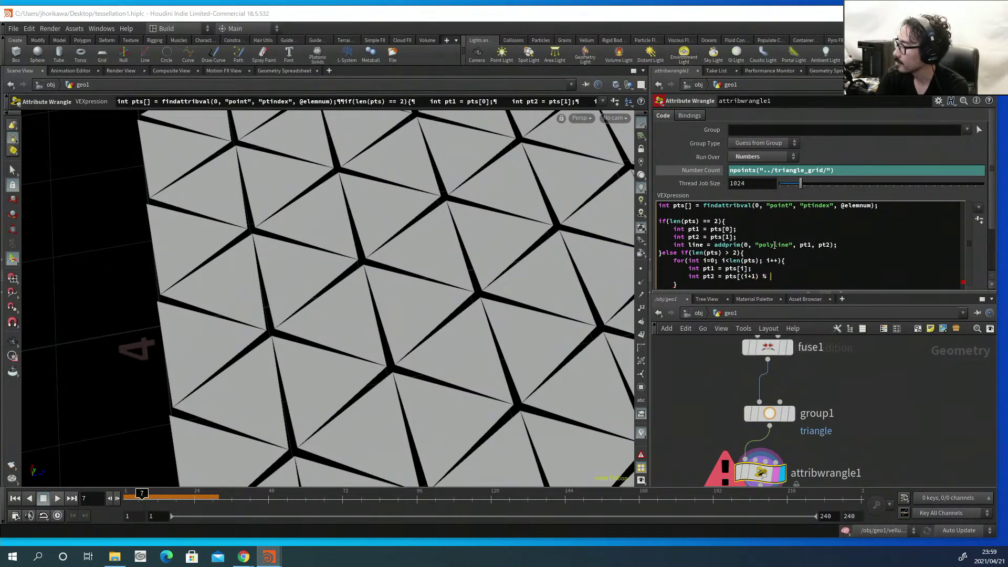
pyautogui.write(' len(')
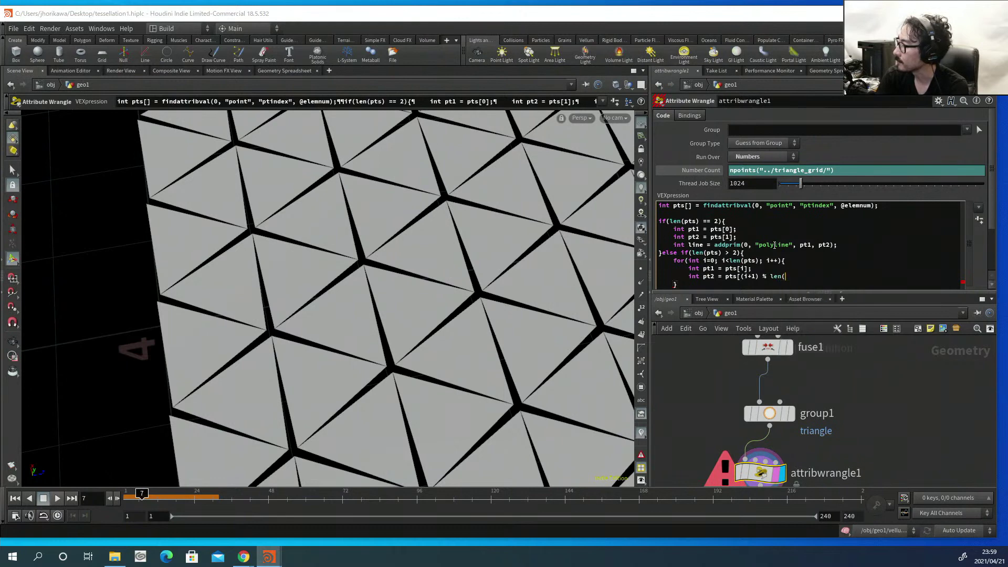
pyautogui.write('pts0')
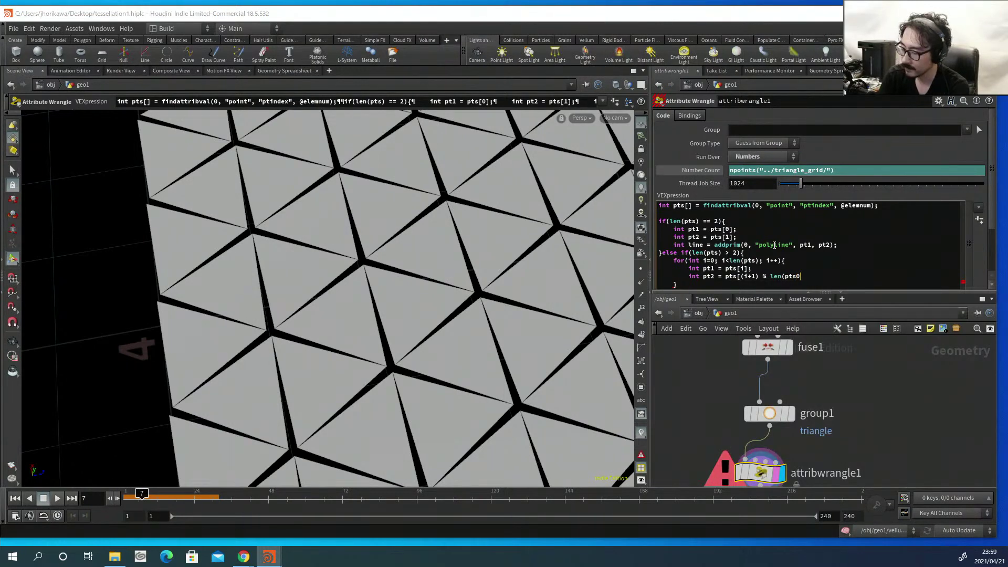
pyautogui.press('BackSpace')
pyautogui.write(')')
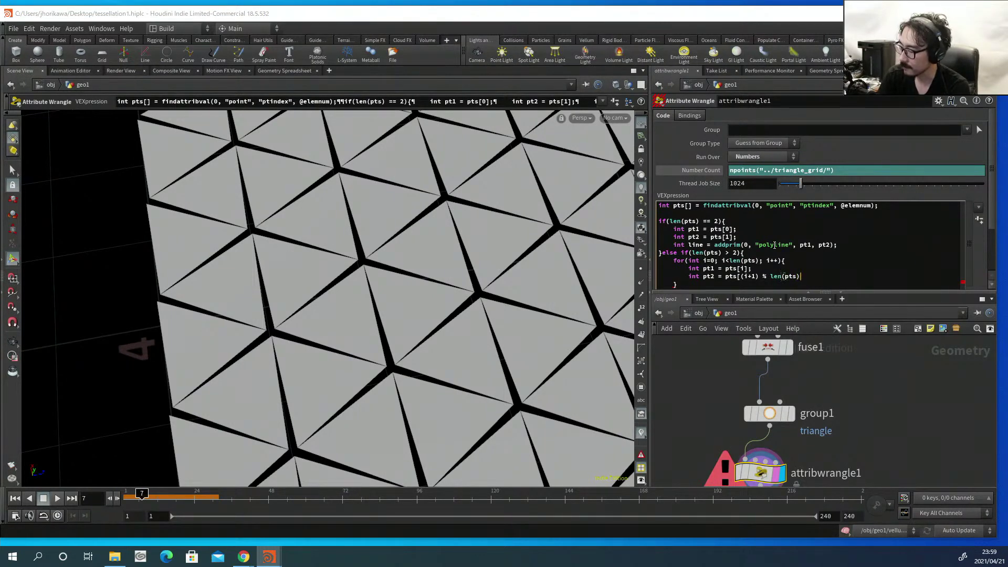
pyautogui.write('];')
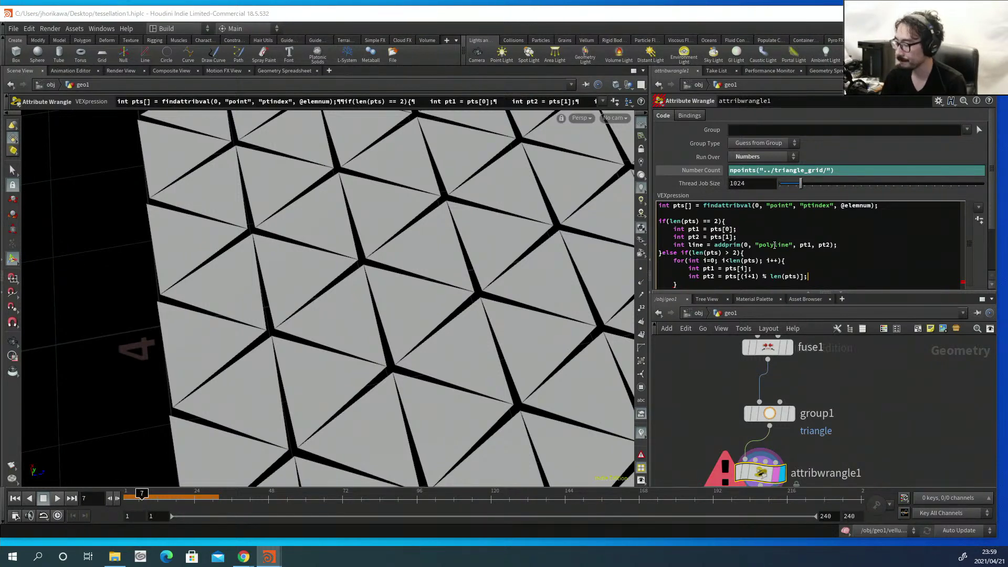
pyautogui.press('Return')
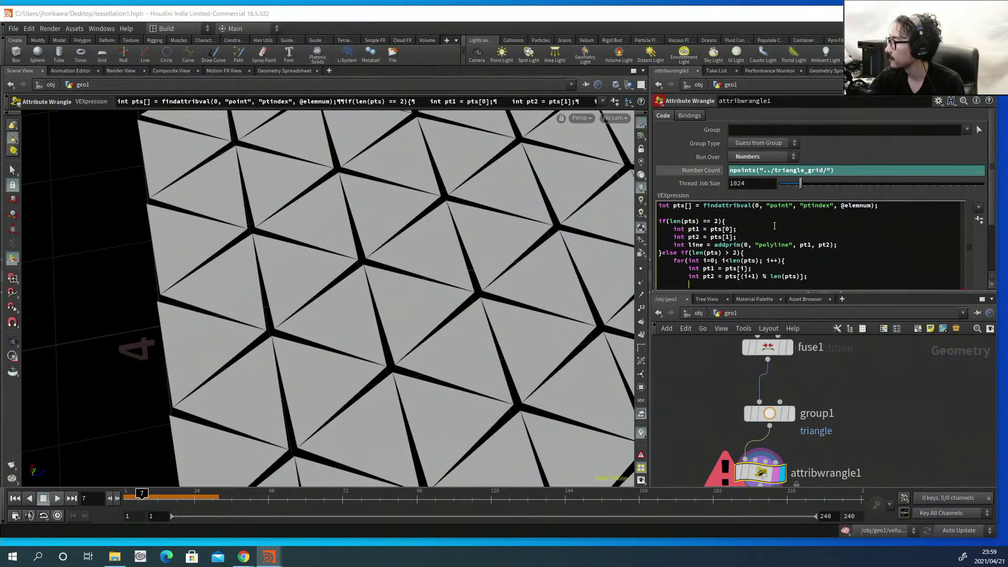
# Copy int line = addprim(0, "polyline", pt1, pt2); from the two-point branch to the end of the for loop and apply the code.
pyautogui.scroll(-2, 775, 227)
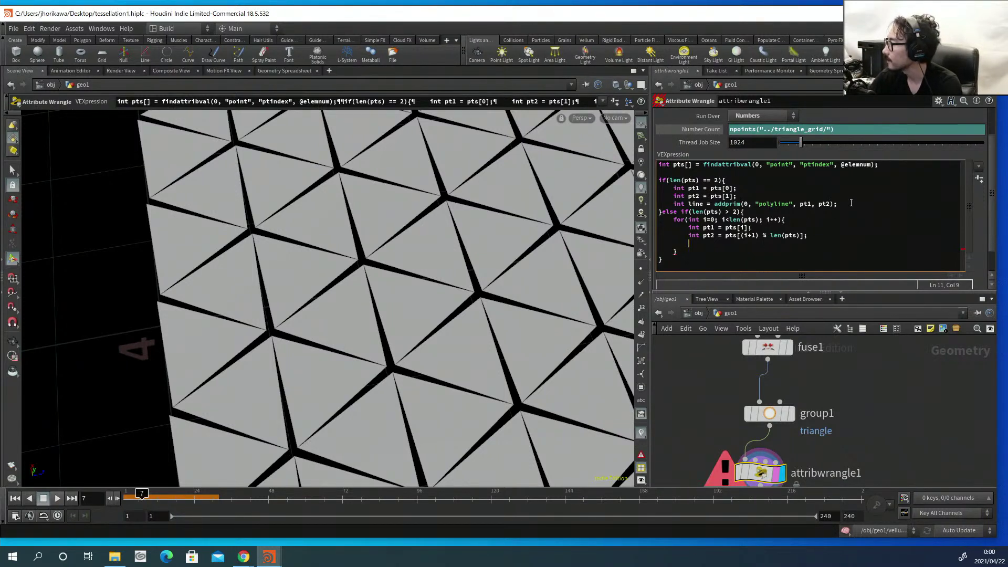
pyautogui.moveTo(851, 203); pyautogui.dragTo(674, 203)
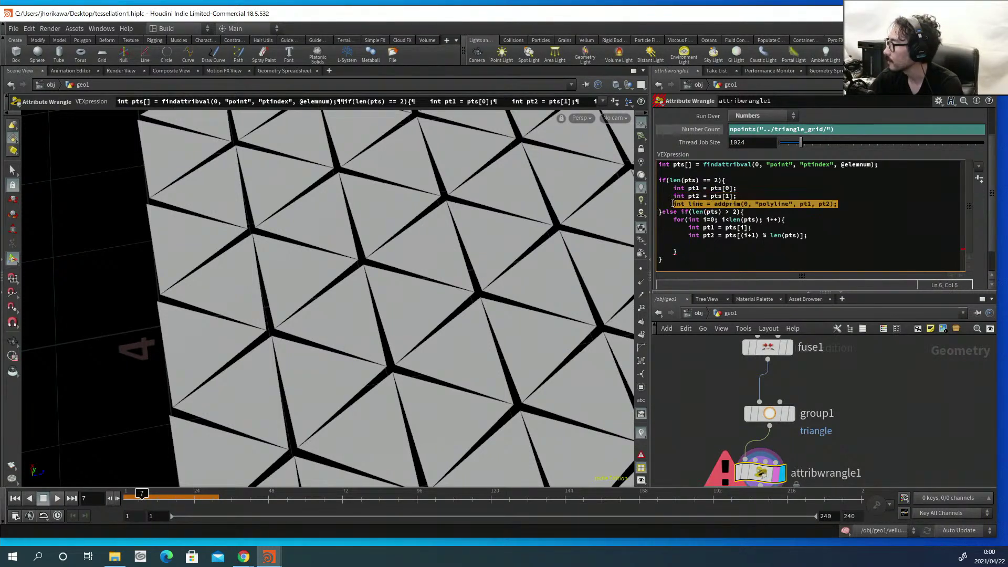
pyautogui.hotkey('ctrl', 'c')
pyautogui.click(702, 243)
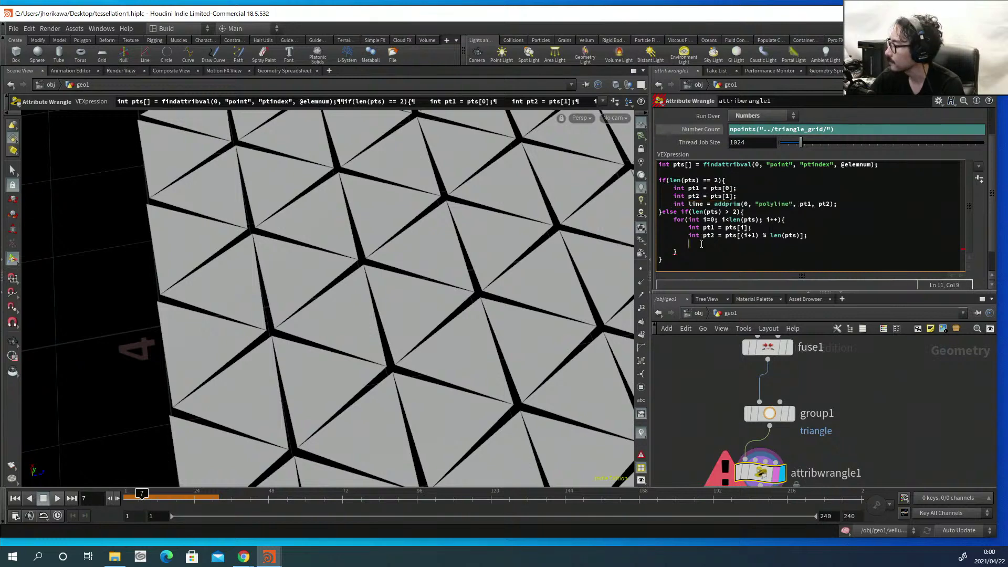
pyautogui.hotkey('ctrl', 'v')
pyautogui.press('Escape')
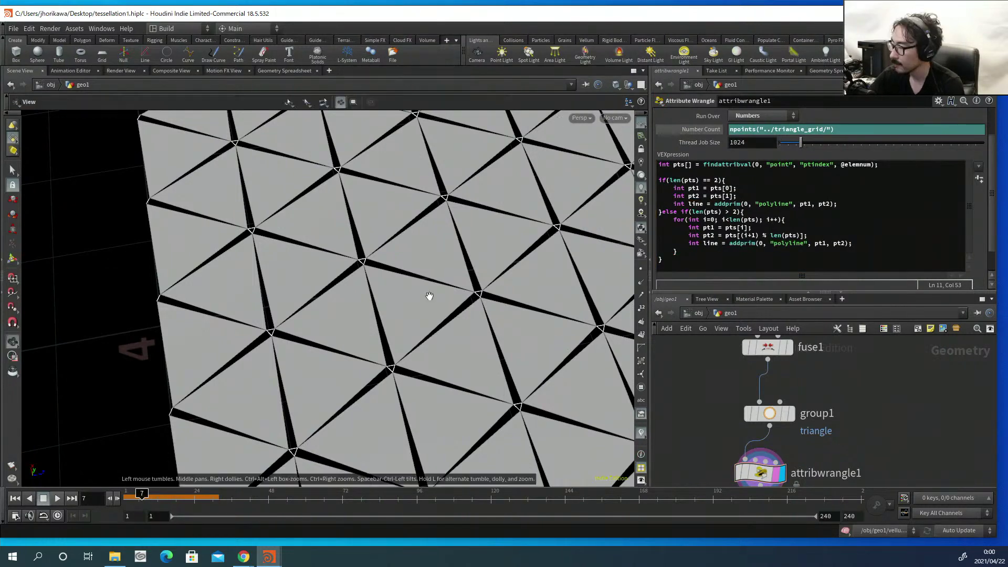
# Examine the polylines connecting the triangle corners at the mesh's interior vertices and along its outer edge.
pyautogui.scroll(5, 486, 279)
pyautogui.press('Return')
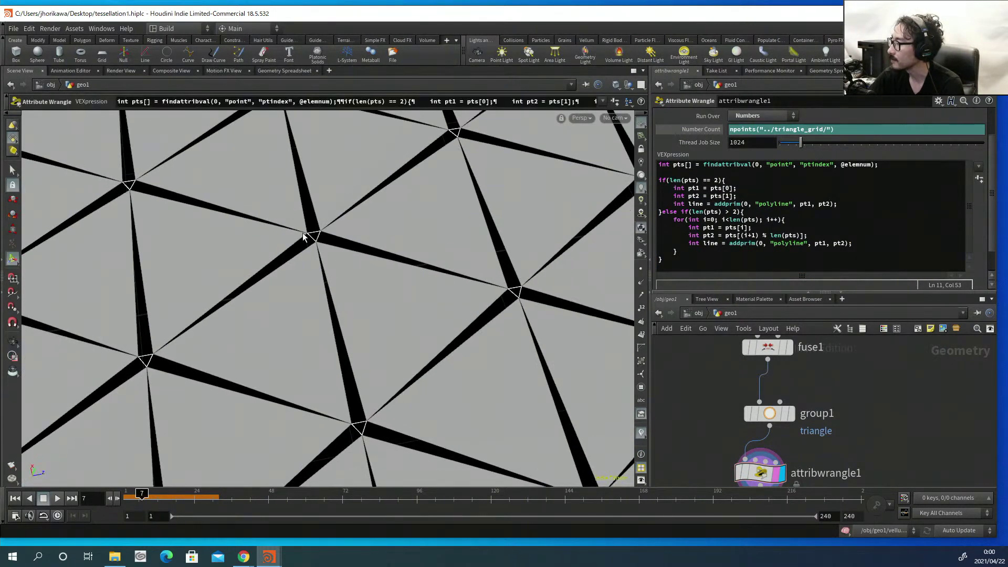
pyautogui.press('Escape')
pyautogui.scroll(-6, 325, 234)
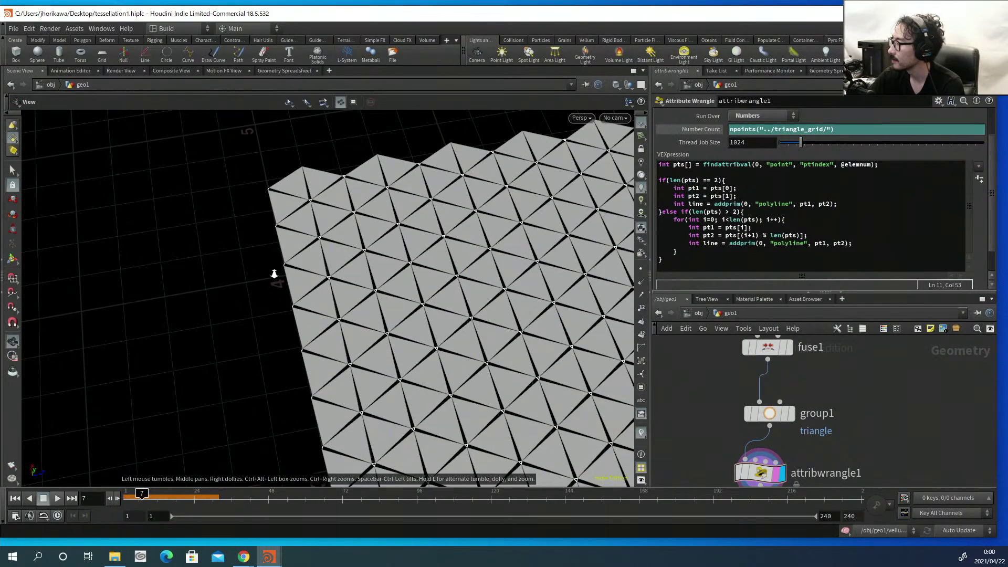
pyautogui.scroll(3, 387, 278)
pyautogui.moveTo(291, 278); pyautogui.dragTo(451, 326, button='middle')
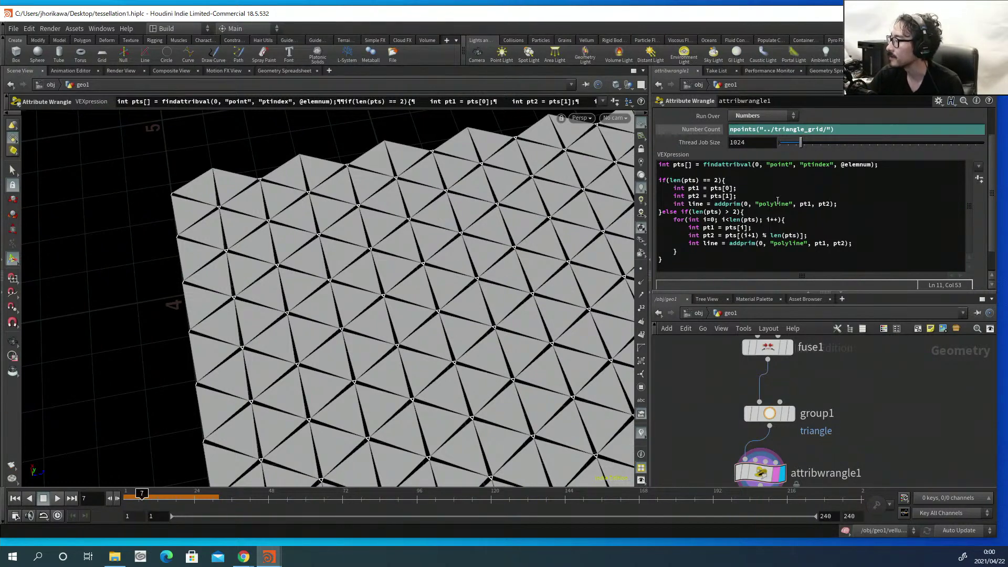
# Add setprimgroup(0, "line", line, 1); below the addprim statement in the two-point branch.
pyautogui.click(852, 200)
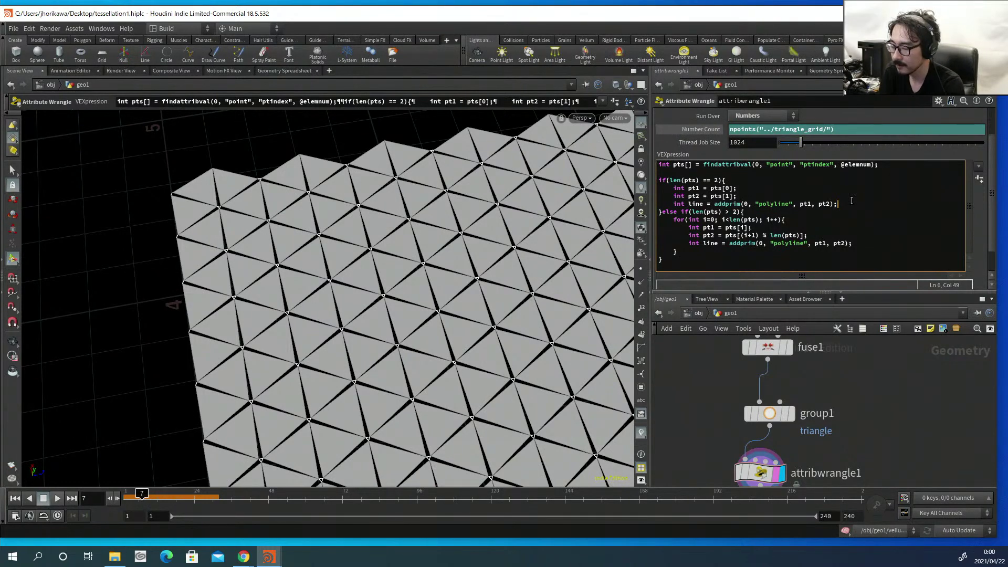
pyautogui.press('Return')
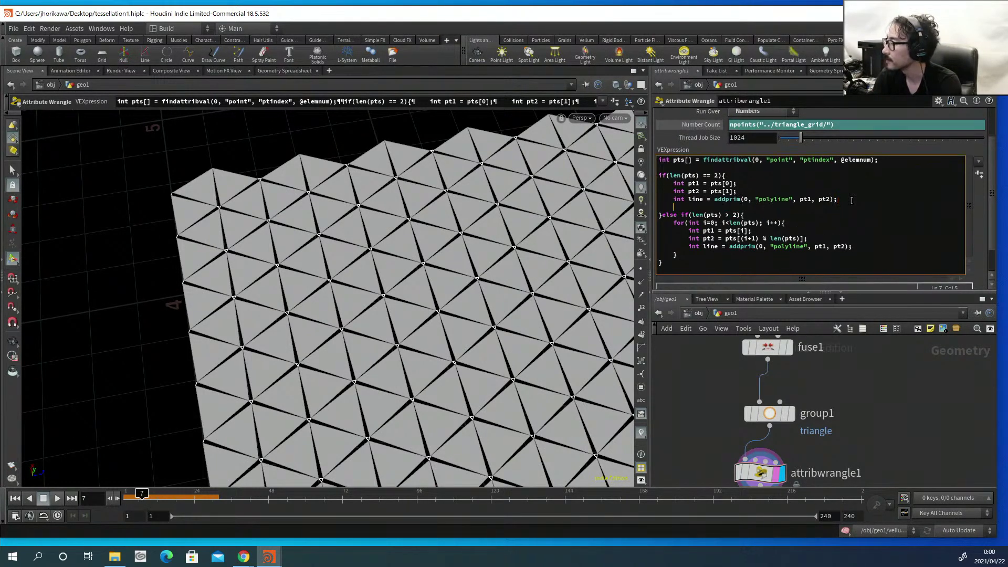
pyautogui.write('setprimgrou')
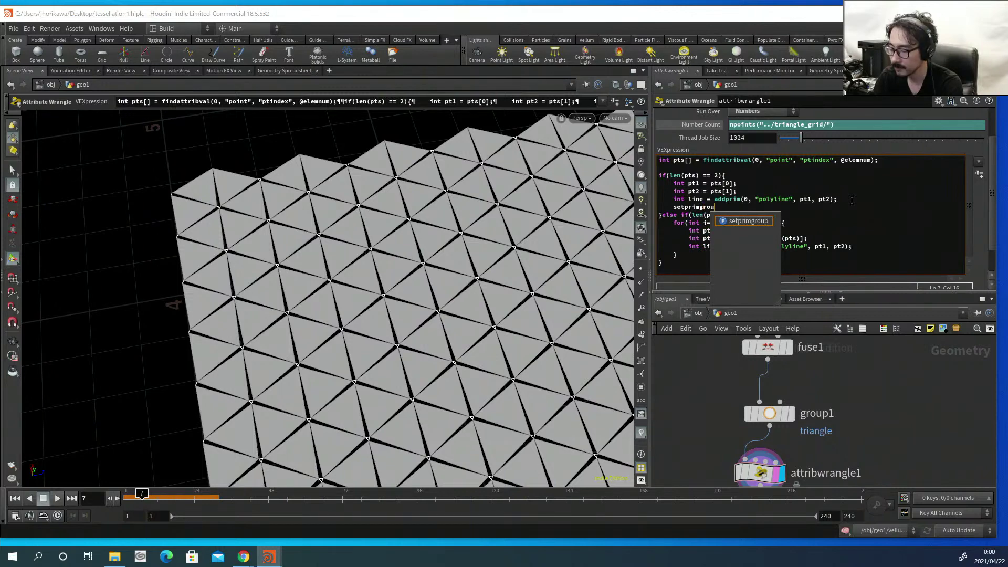
pyautogui.write('p(0, ')
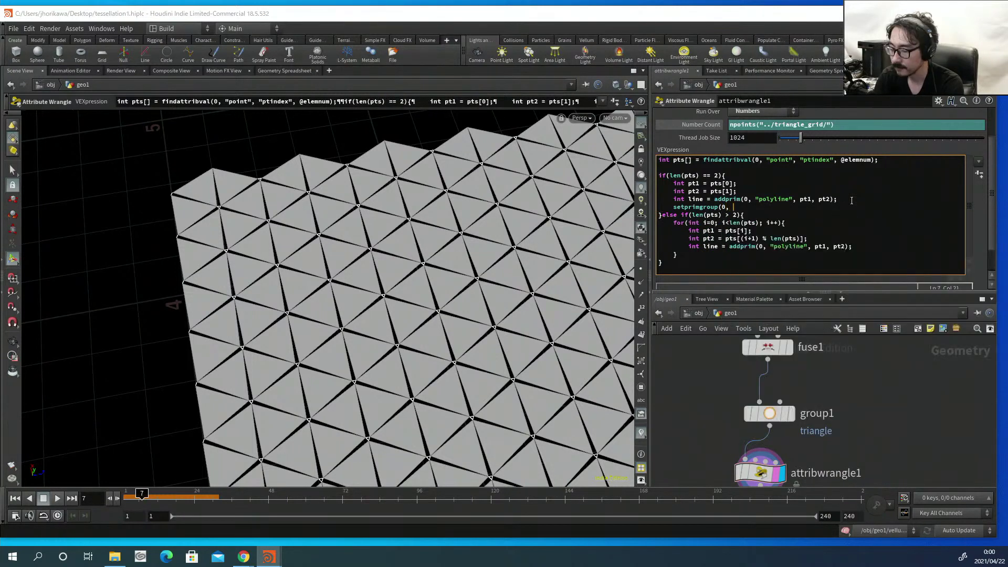
pyautogui.write('"')
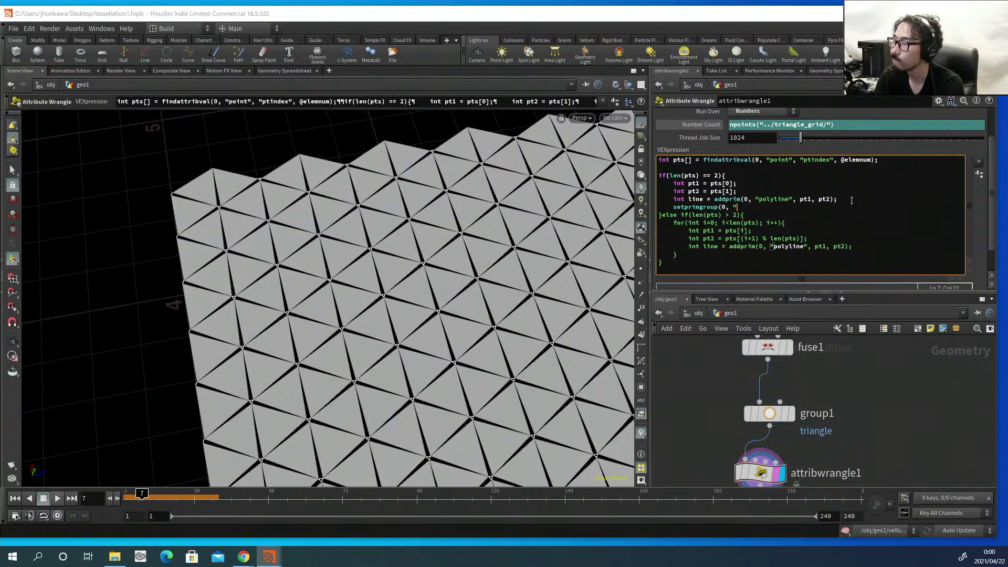
pyautogui.write('pulline')
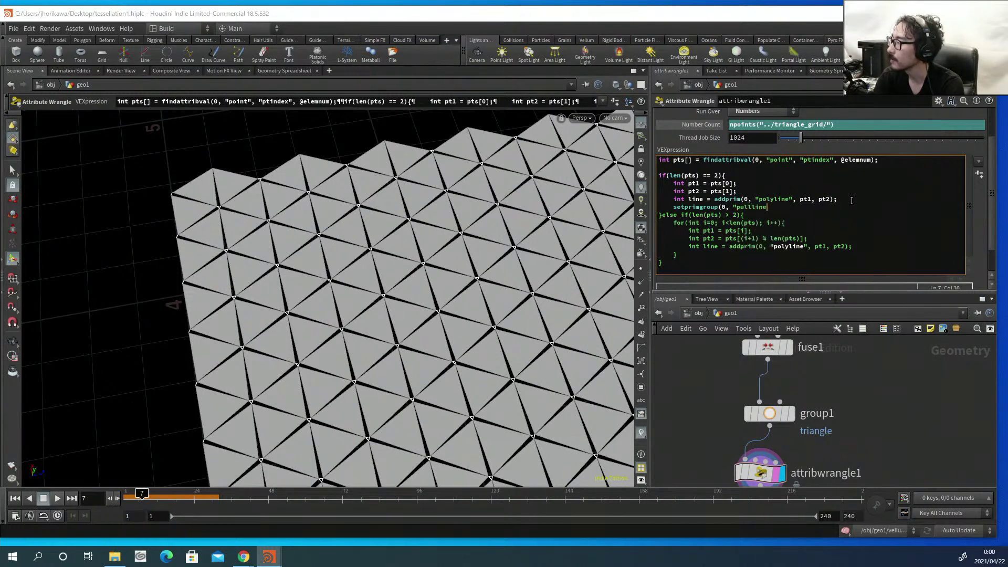
pyautogui.press('BackSpace')
pyautogui.press('BackSpace')
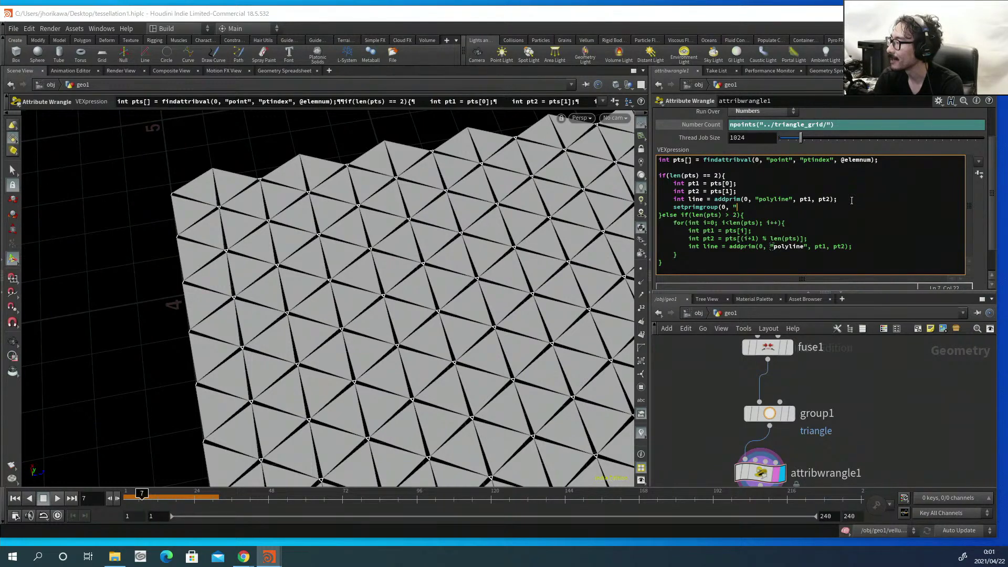
pyautogui.write('line"')
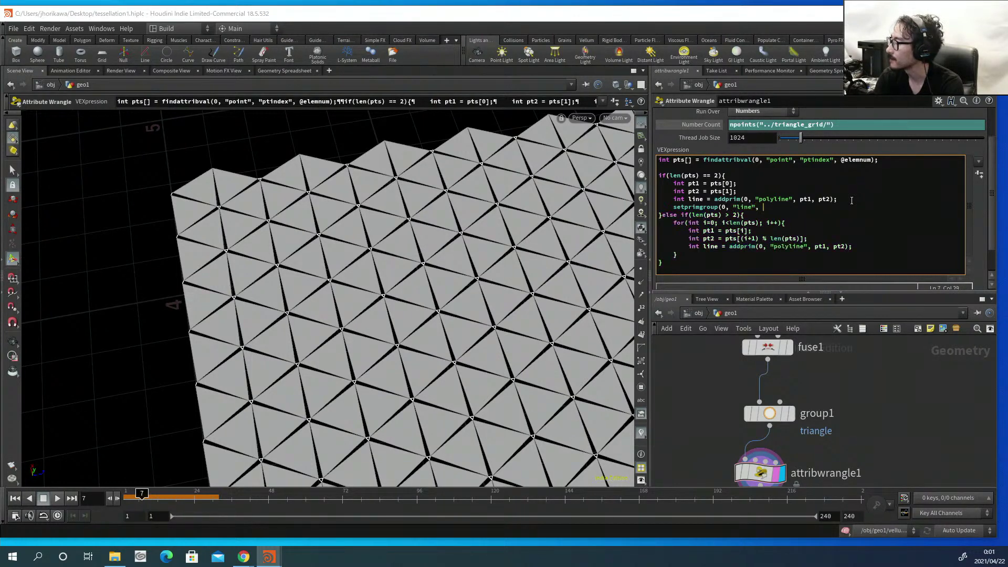
pyautogui.write(', line, 1')
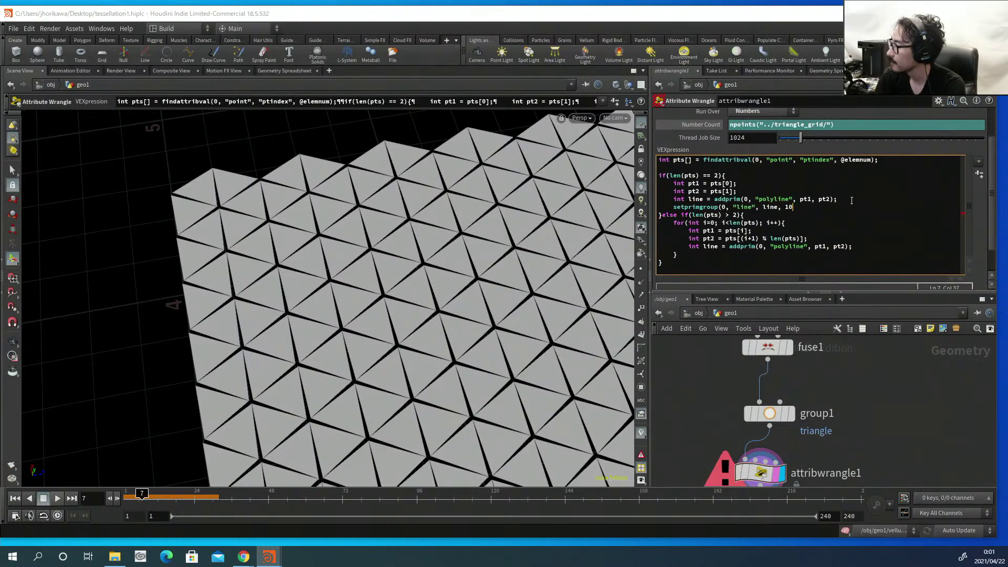
pyautogui.write(');')
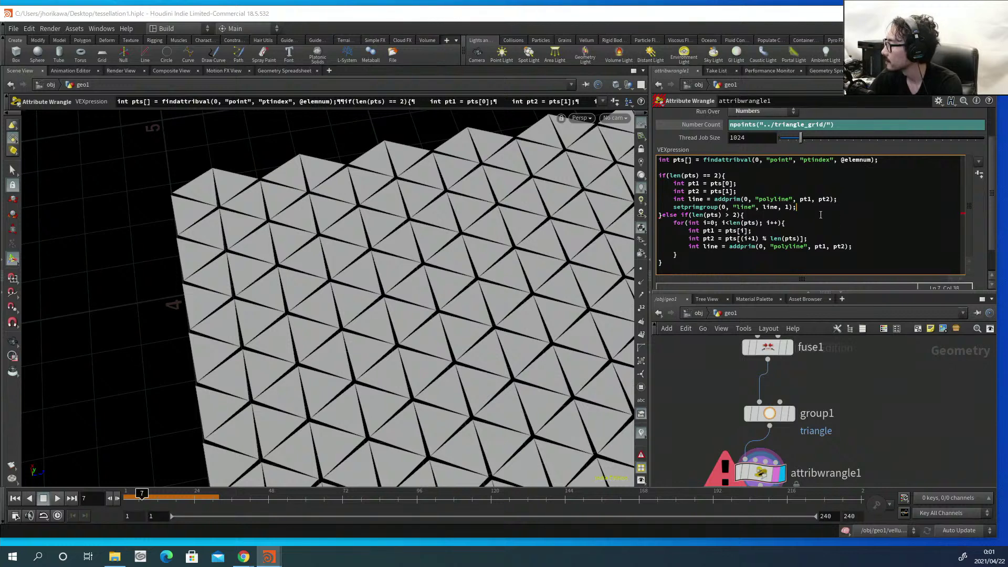
# Copy the setprimgroup statement below addprim inside the for loop, apply the code and save the scene file.
pyautogui.moveTo(798, 207); pyautogui.dragTo(676, 209)
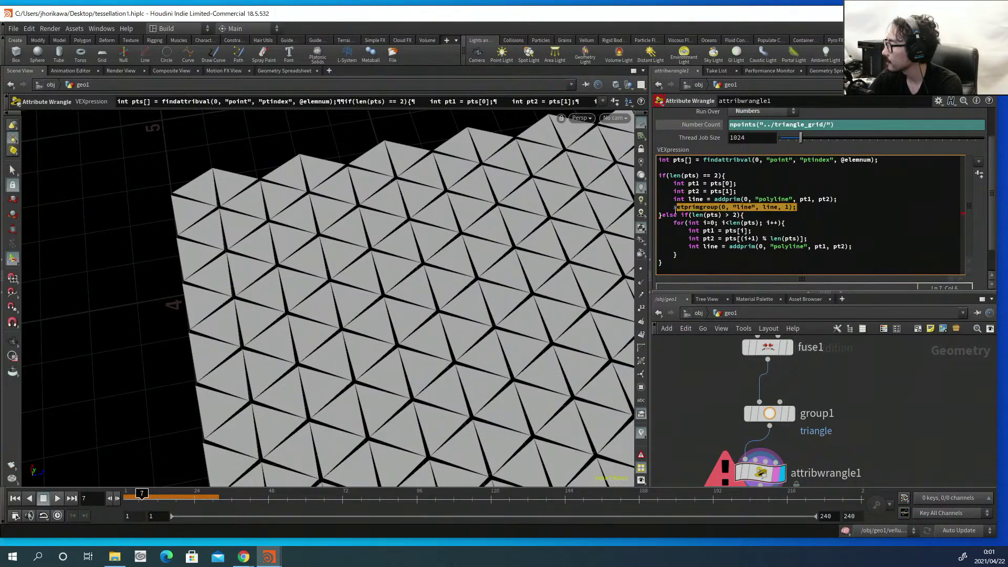
pyautogui.hotkey('ctrl', 'c')
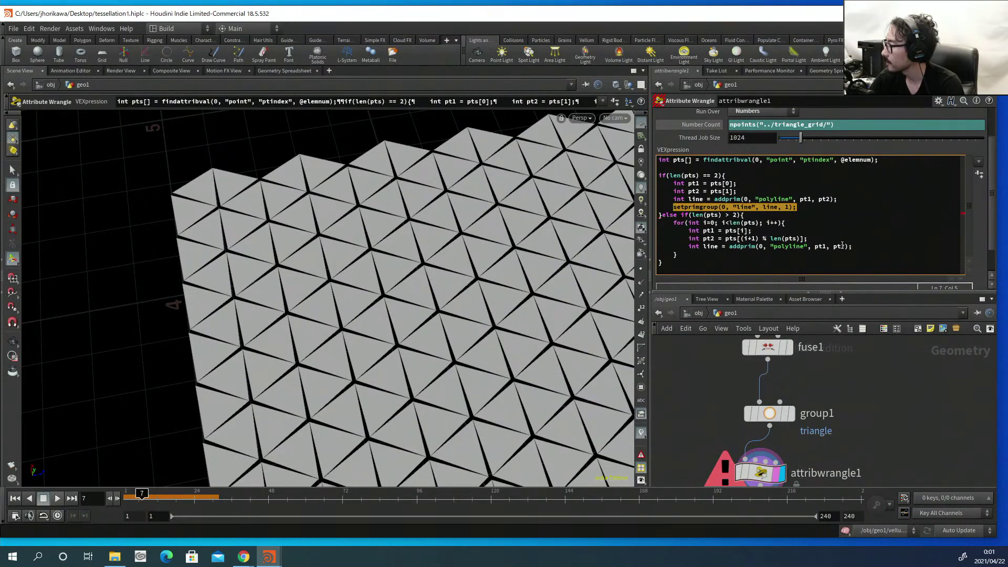
pyautogui.click(861, 244)
pyautogui.press('Return')
pyautogui.hotkey('ctrl', 'v')
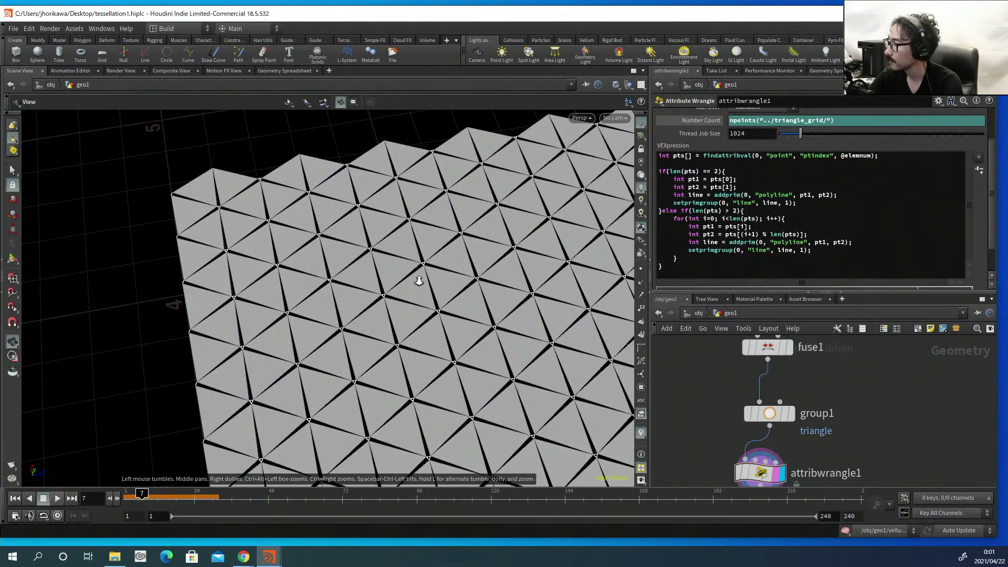
pyautogui.hotkey('ctrl', 's')
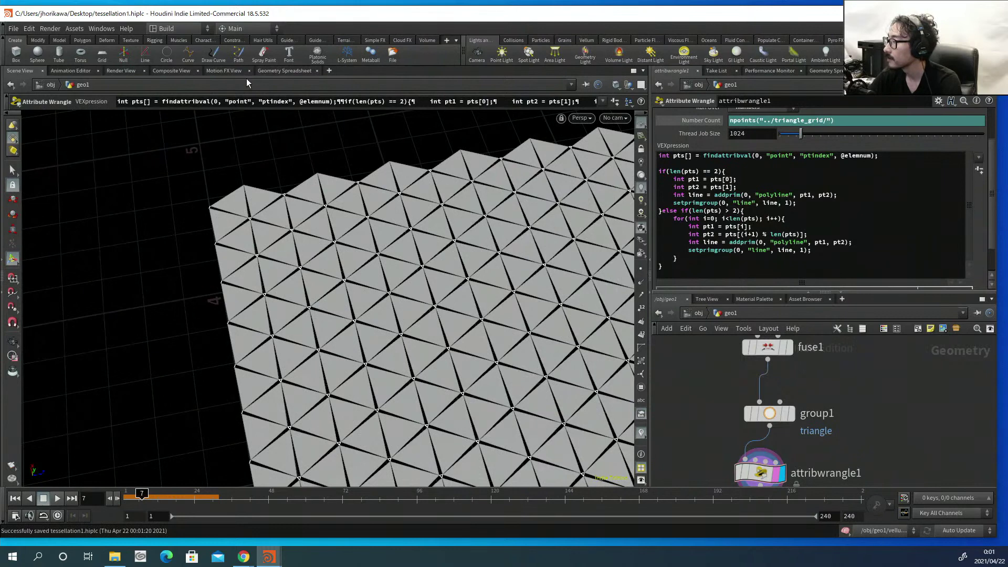
# Check the primitives' line and triangle group membership in the Geometry Spreadsheet, sorting by each group, and return to the 3D scene.
pyautogui.click(269, 71)
pyautogui.click(168, 101)
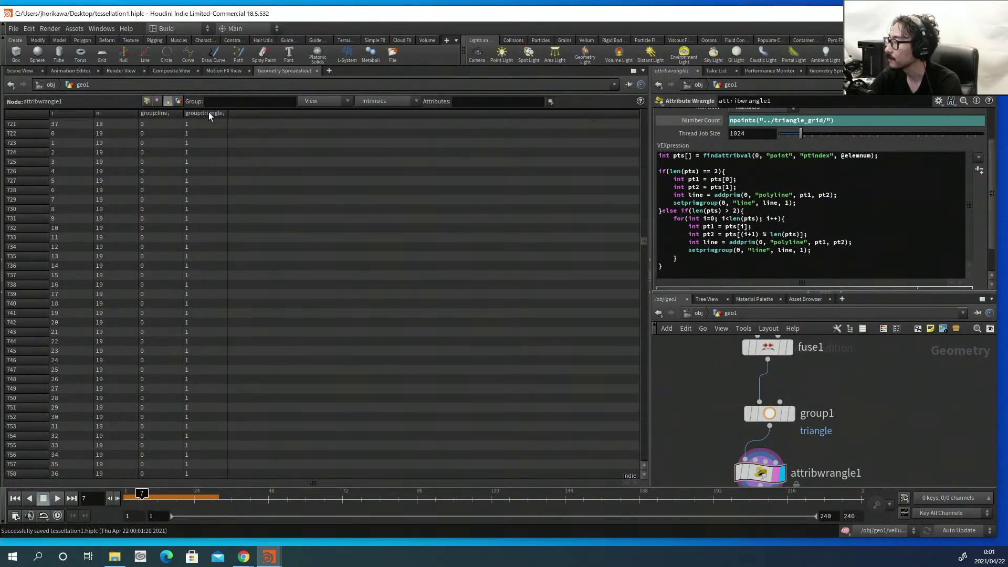
pyautogui.click(209, 111)
pyautogui.click(168, 115)
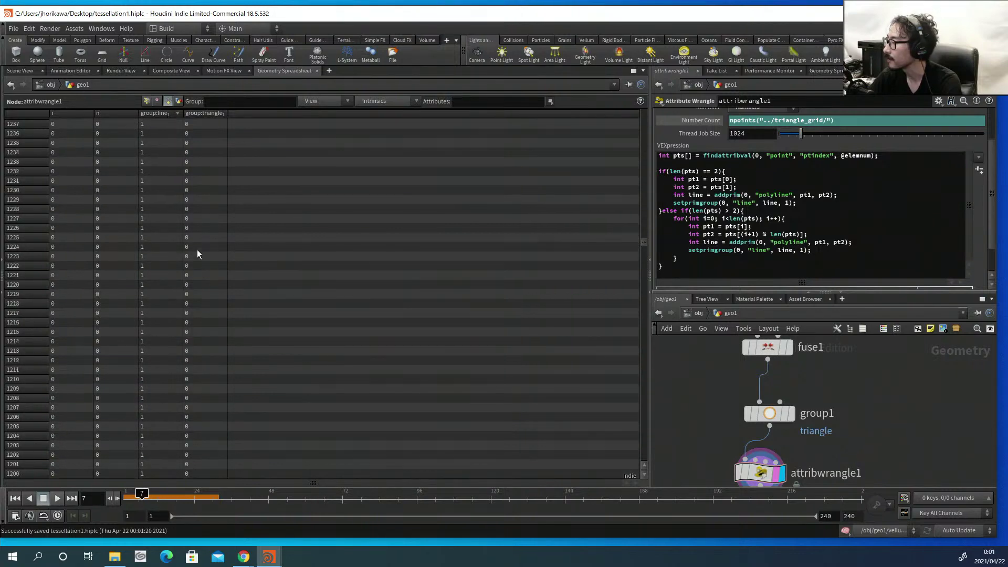
pyautogui.scroll(-1, 197, 255)
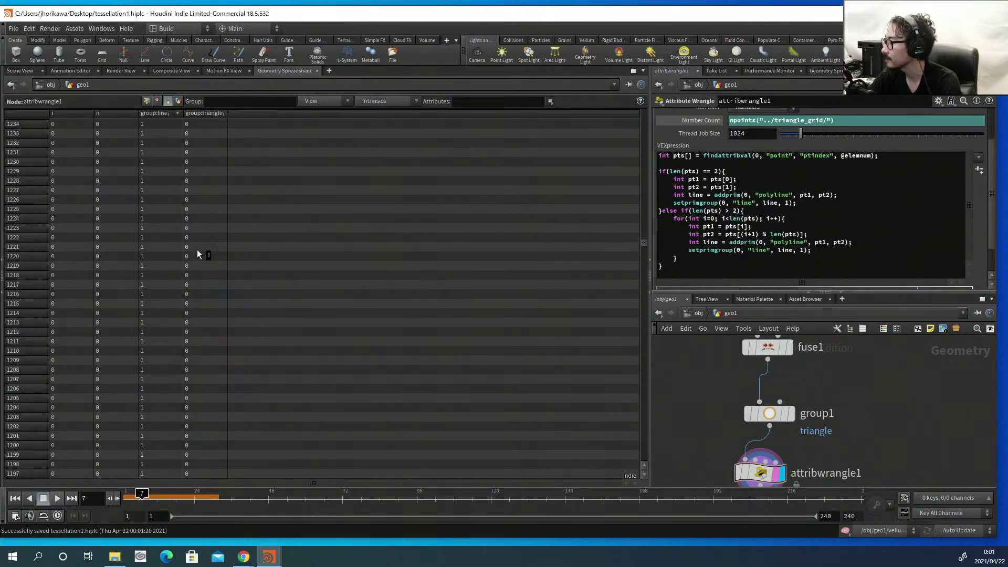
pyautogui.click(21, 72)
pyautogui.scroll(-2, 671, 372)
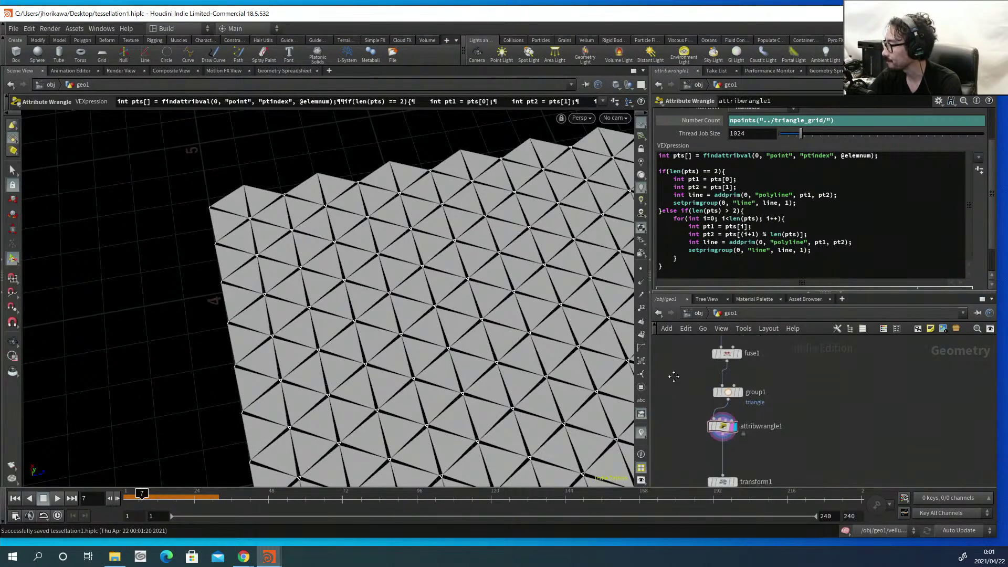
# Rename the attribwrangle1 node as additional_constrtaints and save the scene file.
pyautogui.doubleClick(775, 413)
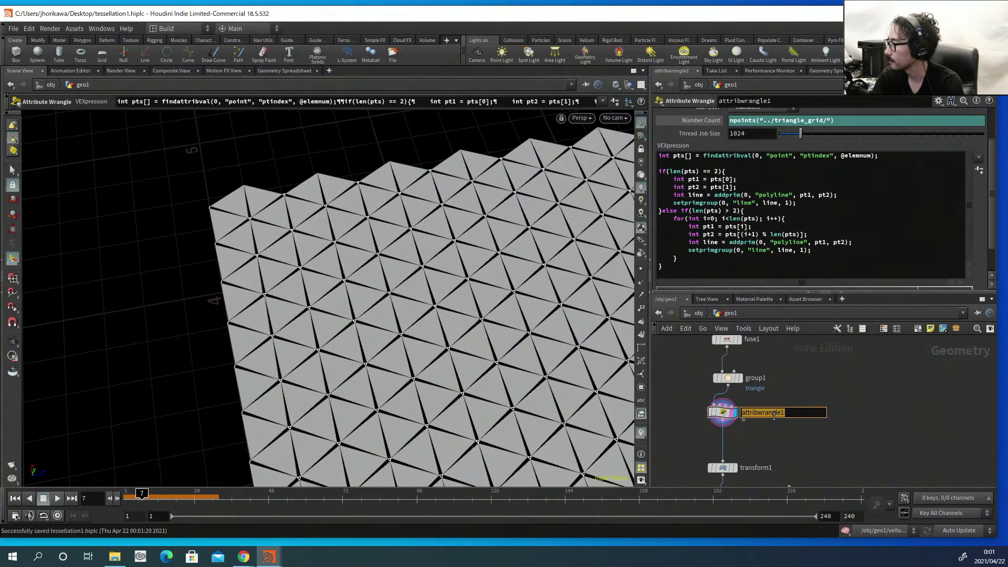
pyautogui.write('con')
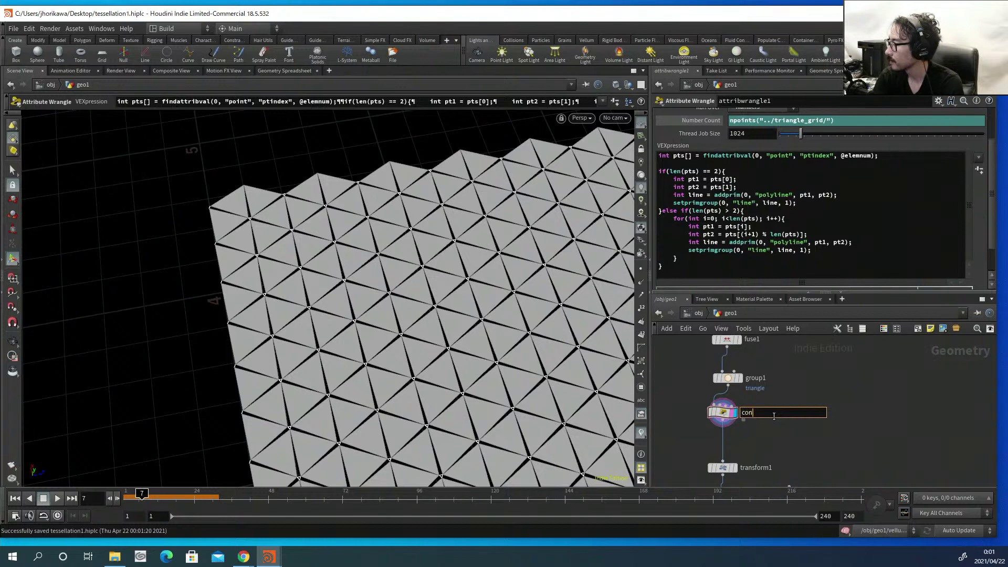
pyautogui.write('additiona')
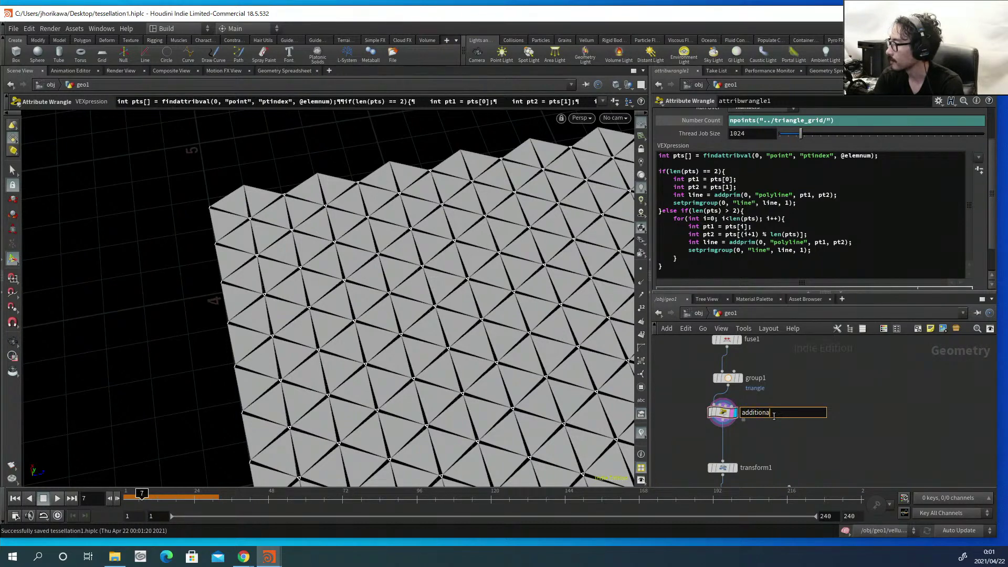
pyautogui.write('l_')
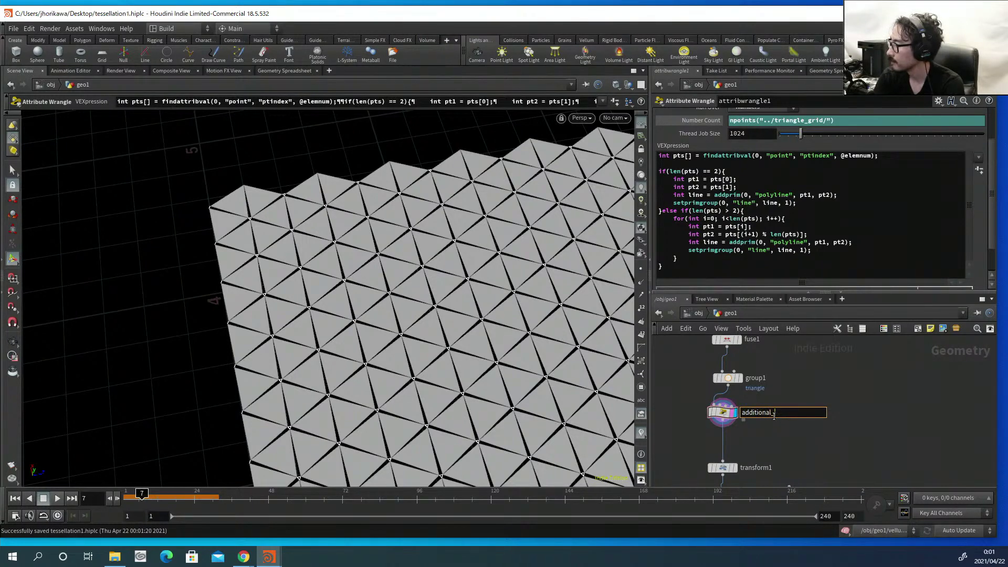
pyautogui.write('const')
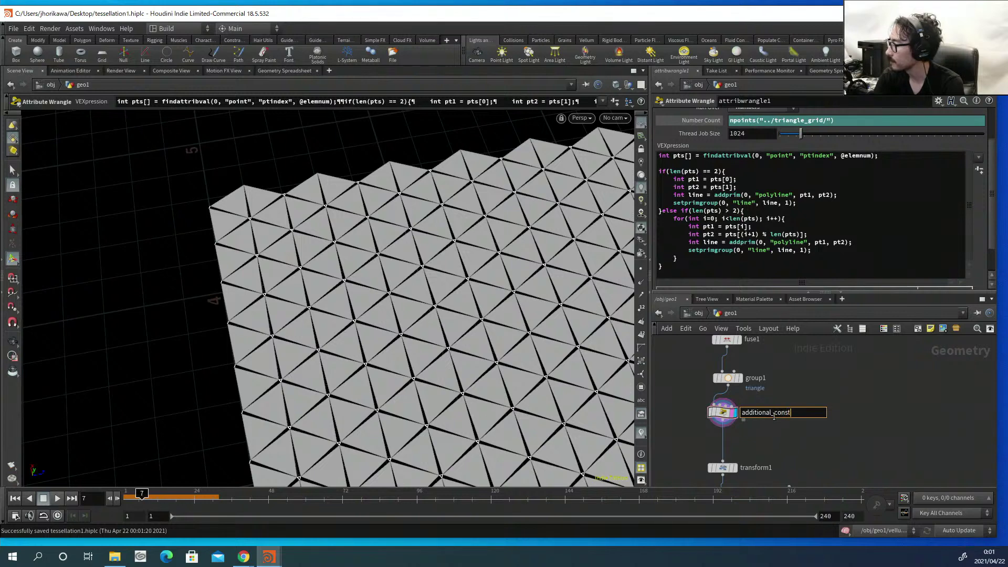
pyautogui.write('rtaints_')
pyautogui.press('BackSpace')
pyautogui.press('Return')
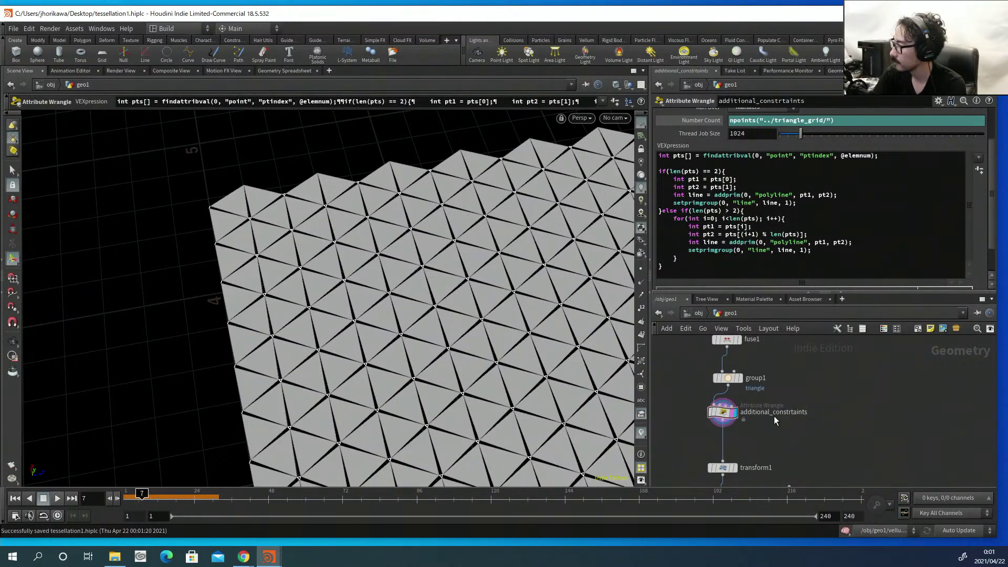
pyautogui.scroll(-2, 773, 434)
pyautogui.scroll(3, 773, 436)
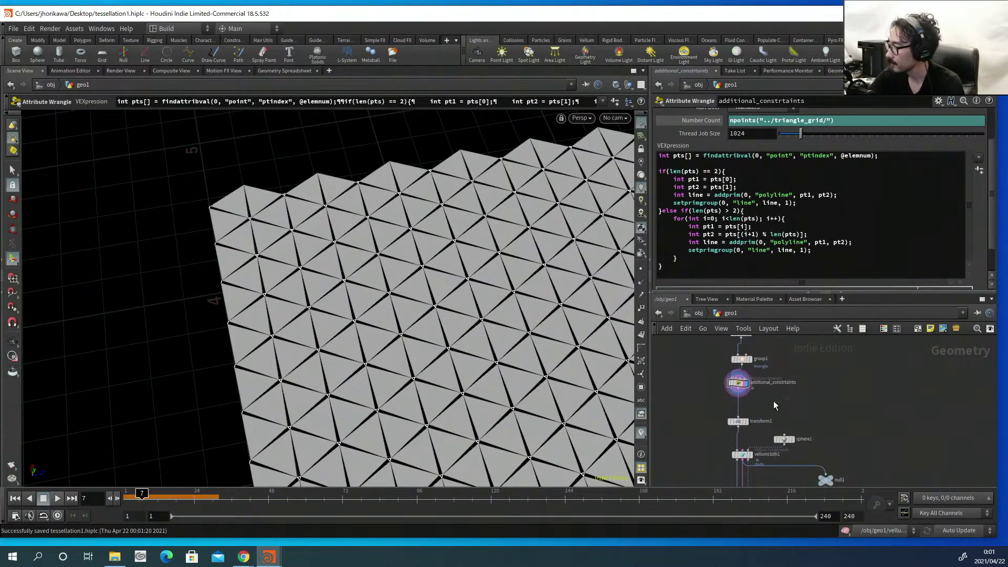
pyautogui.moveTo(753, 418); pyautogui.dragTo(752, 396, button='middle')
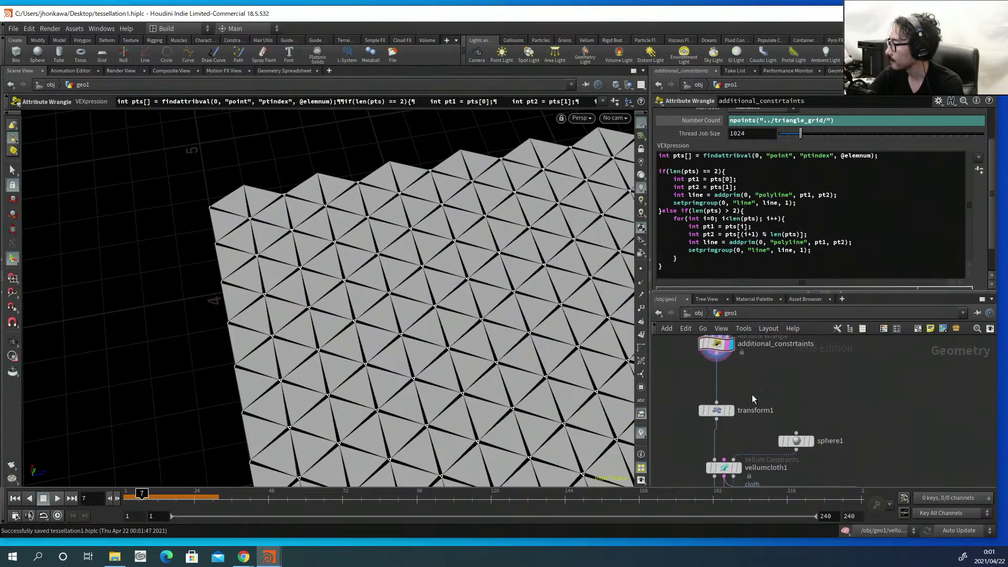
# Move the transform1, vellumcloth1 and sphere1 nodes up so they sit closer beneath the wrangle node.
pyautogui.moveTo(719, 411); pyautogui.dragTo(719, 388)
pyautogui.moveTo(720, 433); pyautogui.dragTo(720, 398, button='middle')
pyautogui.moveTo(724, 432); pyautogui.dragTo(724, 397)
pyautogui.moveTo(804, 407); pyautogui.dragTo(801, 363)
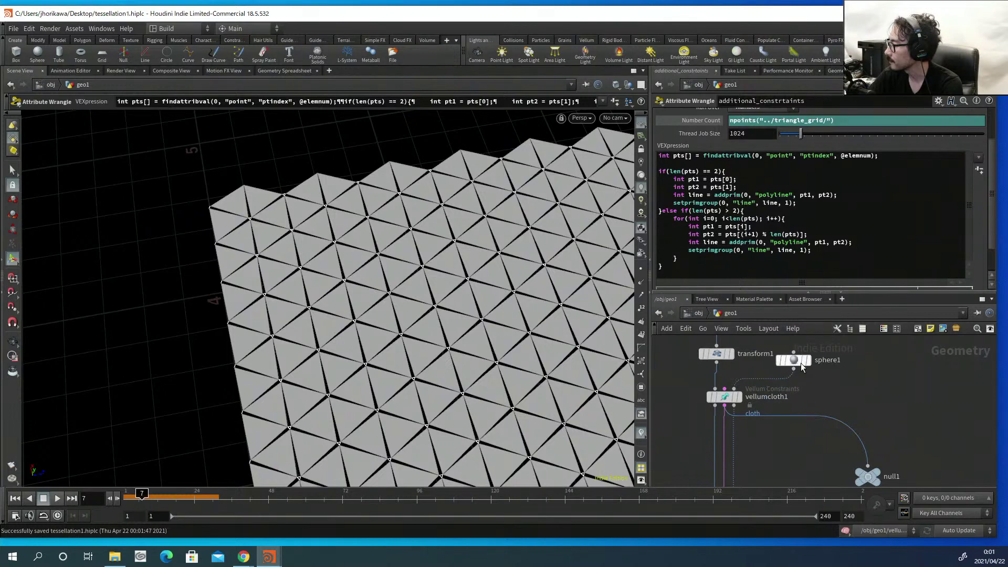
# Display the vellumcloth1 output and examine the constraint lines across the triangle mesh from close up and from a distance.
pyautogui.click(737, 398)
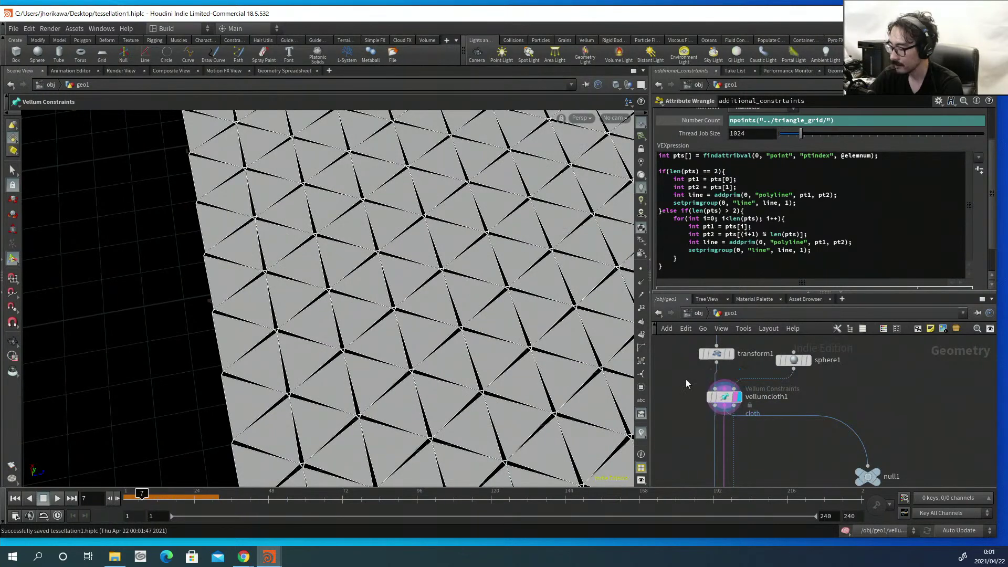
pyautogui.rightClick(512, 327)
pyautogui.click(438, 341)
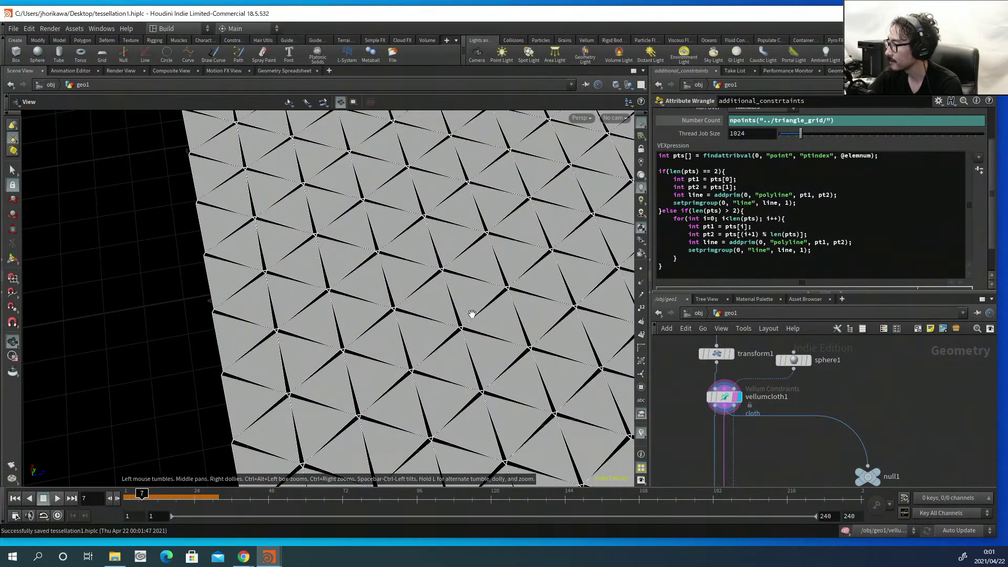
pyautogui.keyDown('alt'); pyautogui.moveTo(473, 313); pyautogui.dragTo(310, 342, button='right'); pyautogui.keyUp('alt')
pyautogui.keyDown('alt'); pyautogui.moveTo(381, 306); pyautogui.dragTo(304, 298, button='middle'); pyautogui.keyUp('alt')
pyautogui.moveTo(304, 299); pyautogui.dragTo(329, 259, button='right')
pyautogui.press('Escape')
pyautogui.keyDown('alt'); pyautogui.moveTo(329, 259); pyautogui.dragTo(446, 274); pyautogui.keyUp('alt')
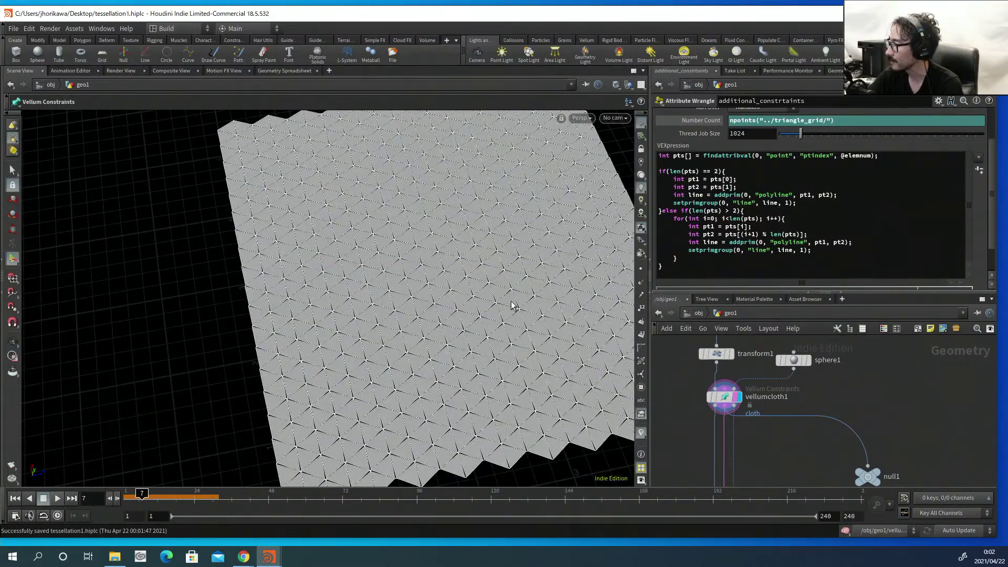
# Move vellumsolver1 up closer to the vellumcloth1 node and display its result.
pyautogui.scroll(-2, 669, 400)
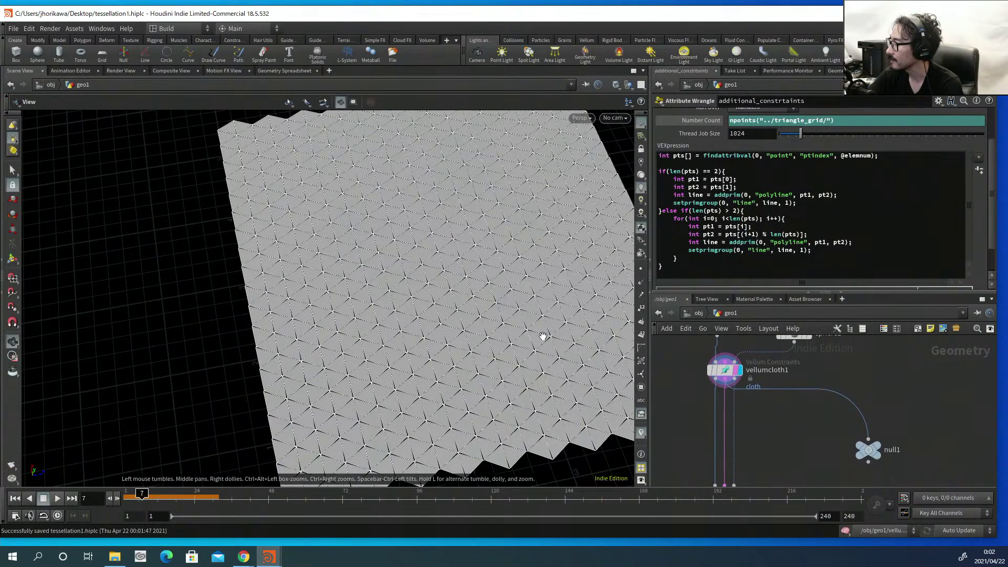
pyautogui.scroll(-3, 677, 402)
pyautogui.moveTo(724, 439); pyautogui.dragTo(725, 373)
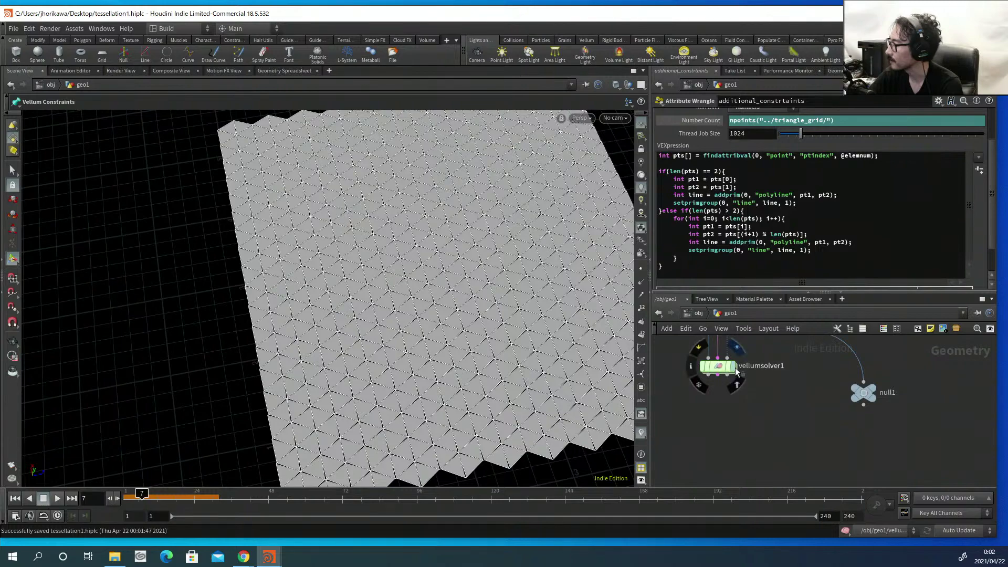
pyautogui.click(731, 366)
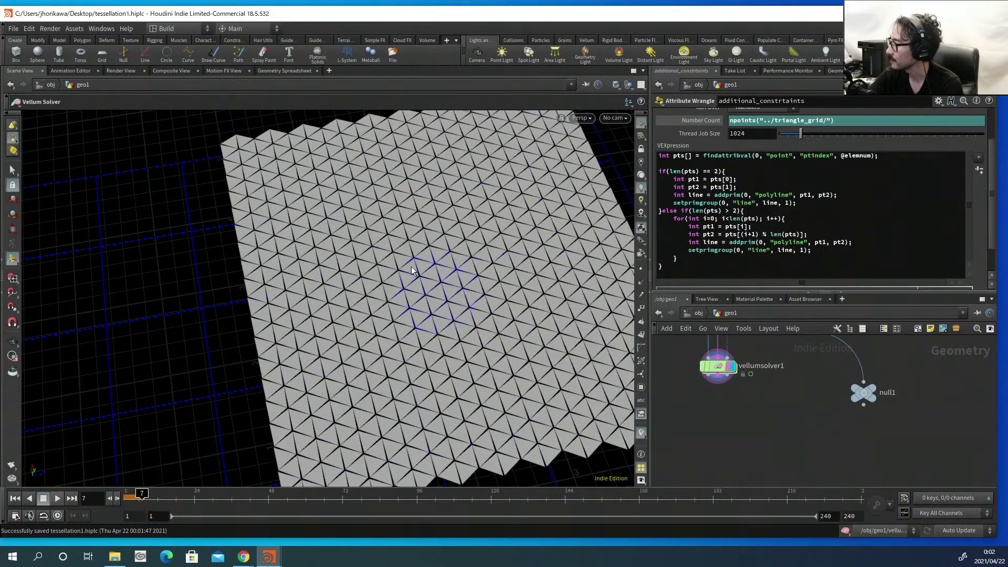
# Reset the timeline to frame 1, play the Vellum simulation of the triangle sheet and stop it at frame 36.
pyautogui.moveTo(465, 294); pyautogui.dragTo(383, 219)
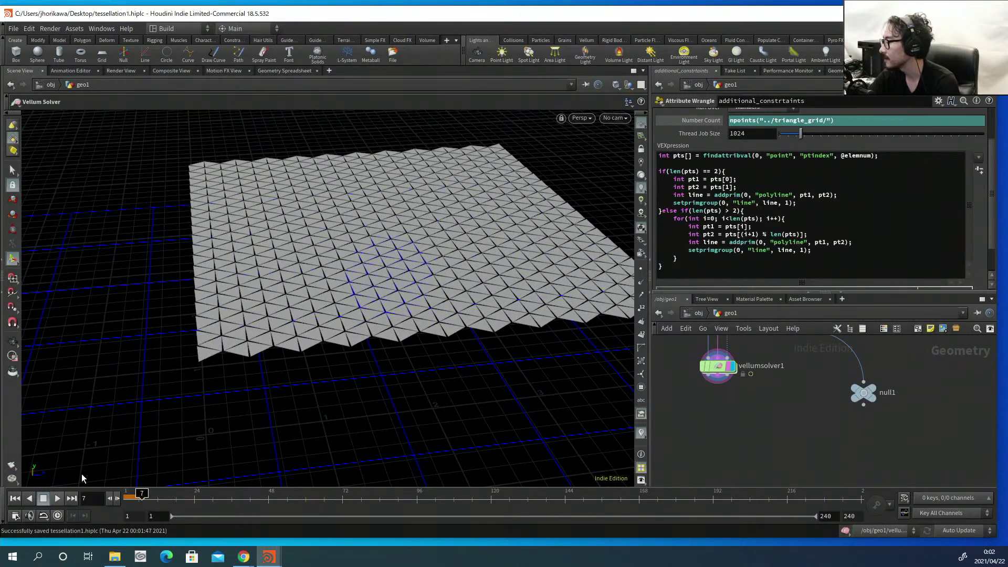
pyautogui.click(15, 498)
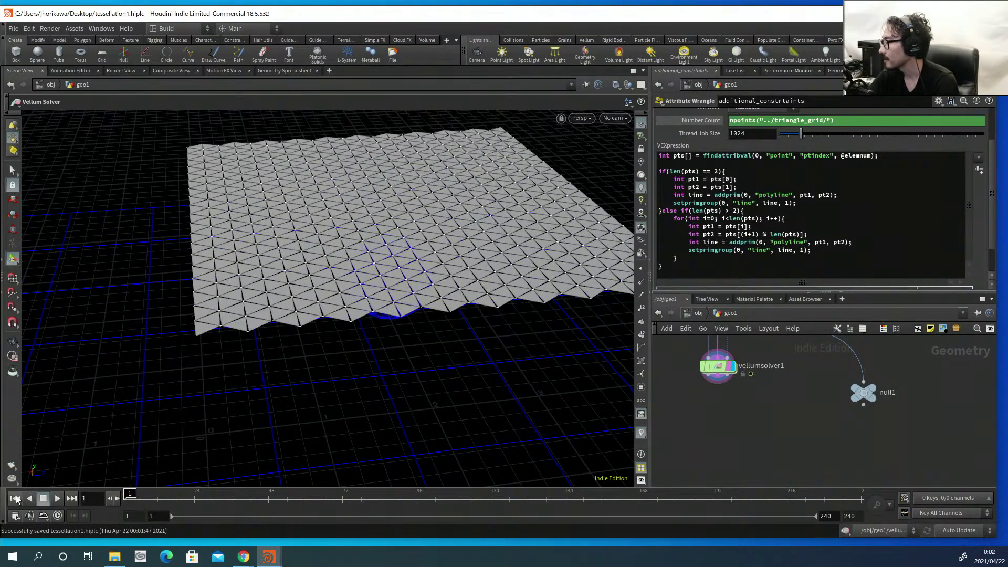
pyautogui.click(57, 498)
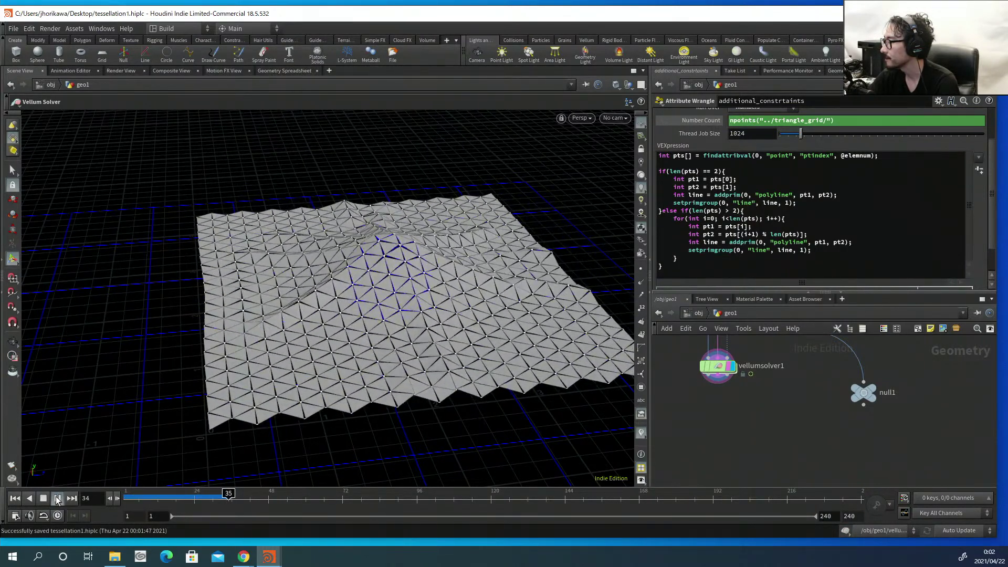
pyautogui.click(57, 498)
# Examine the polylines between the separated triangles where the simulated sheet drapes over the sphere.
pyautogui.press('Escape')
pyautogui.scroll(6, 389, 266)
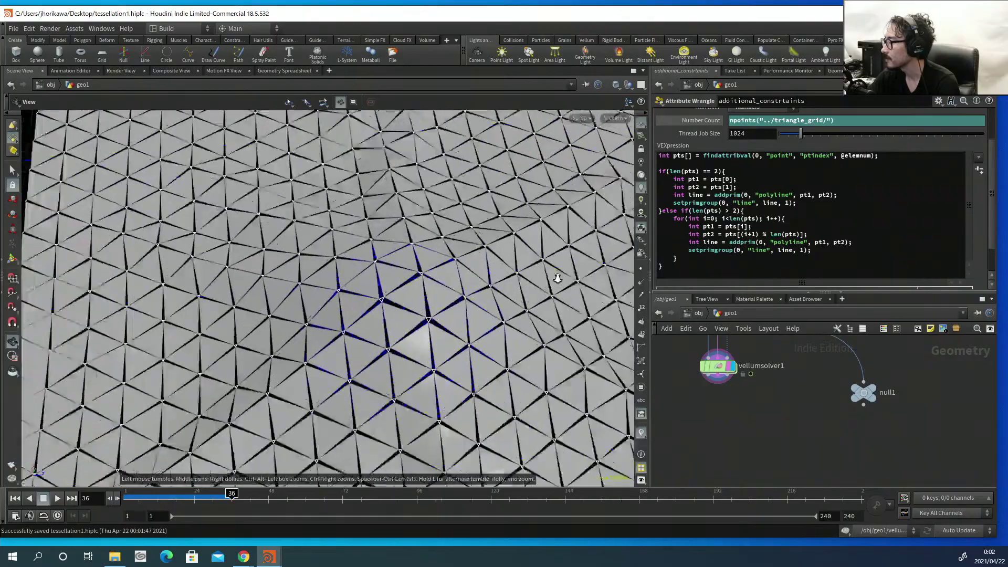
pyautogui.scroll(5, 558, 278)
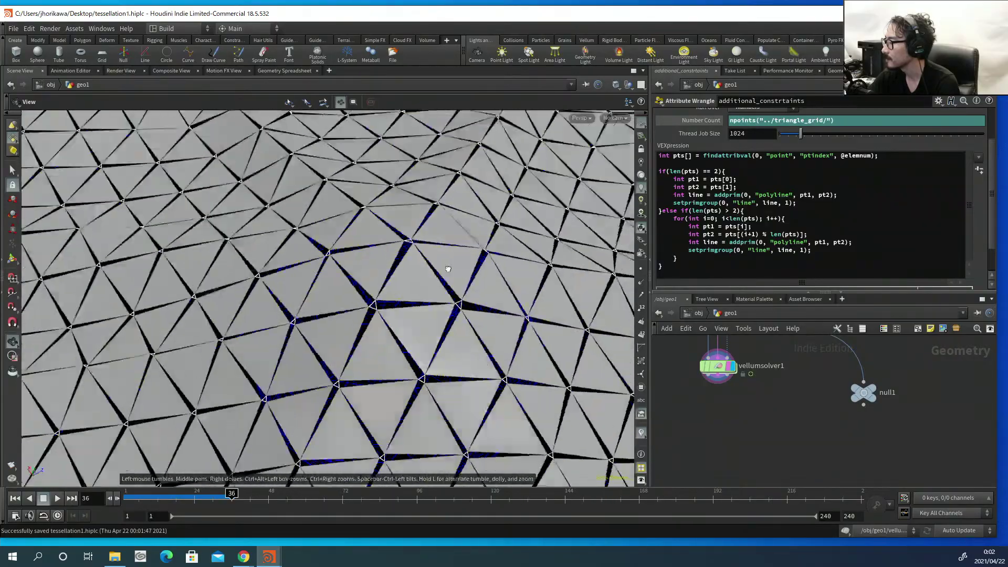
pyautogui.moveTo(448, 268)
pyautogui.mouseDown()
pyautogui.moveTo(415, 247)
pyautogui.moveTo(338, 312)
pyautogui.moveTo(368, 263)
pyautogui.mouseUp()
pyautogui.scroll(-5, 371, 248)
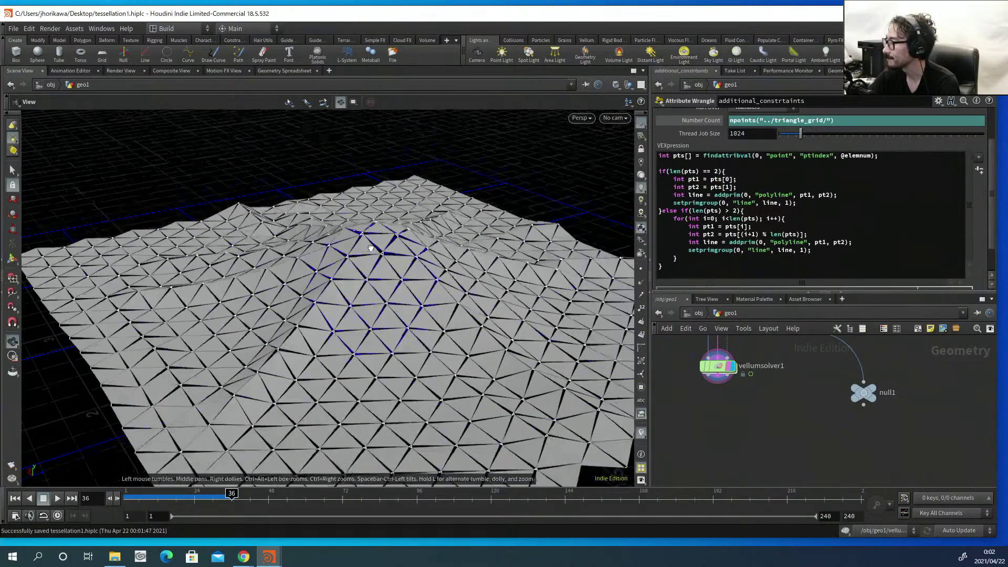
pyautogui.scroll(3, 371, 248)
pyautogui.press('Return')
# Add a Delete node below vellumsolver1 and wire the solver's geometry output into it.
pyautogui.press('Tab')
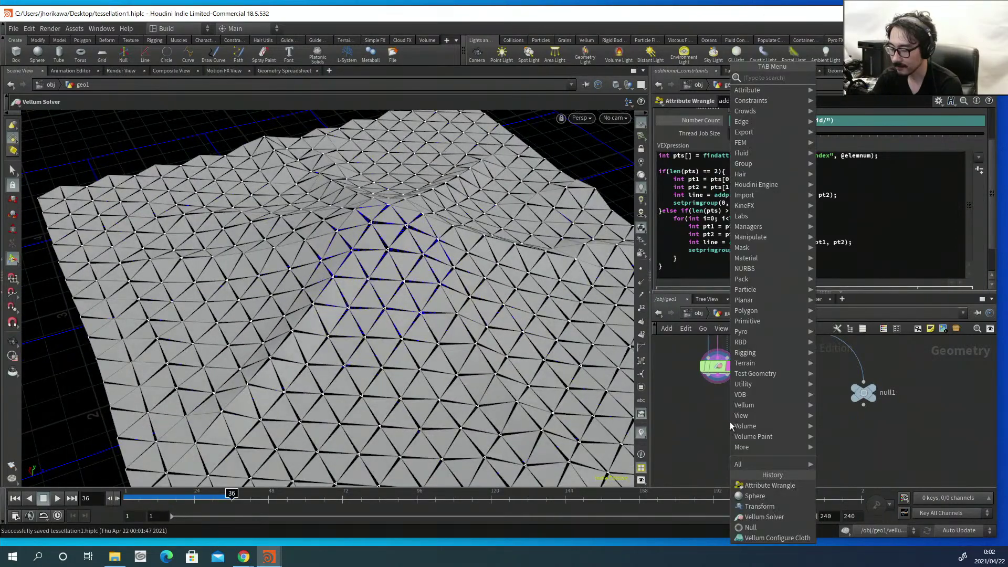
pyautogui.write('delet')
pyautogui.press('Return')
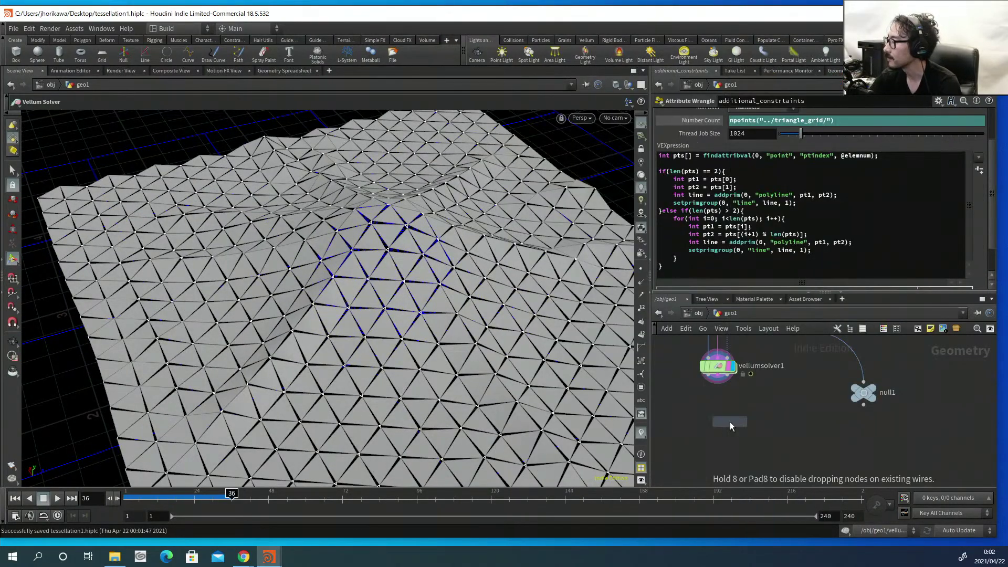
pyautogui.click(730, 422)
pyautogui.click(718, 383)
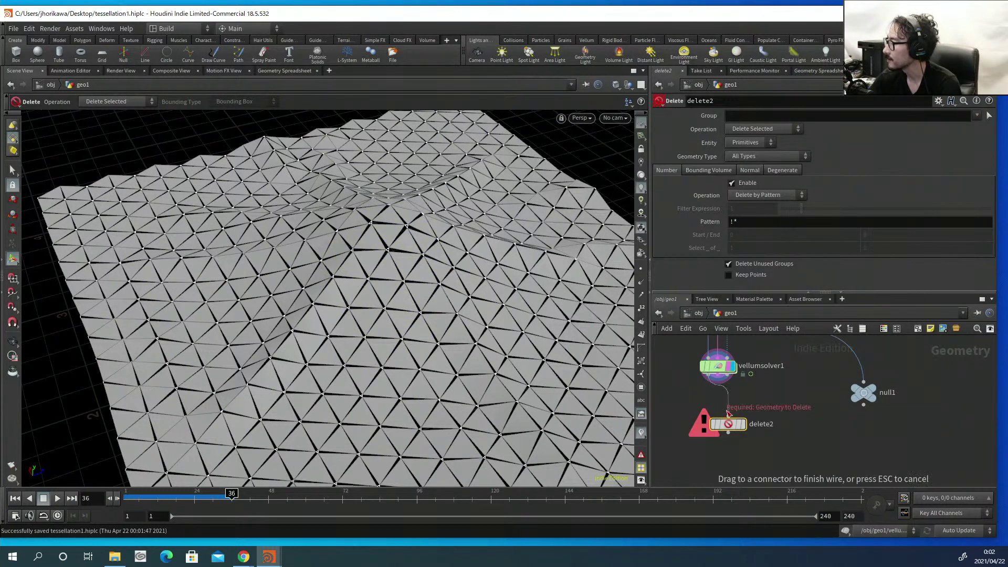
pyautogui.click(728, 415)
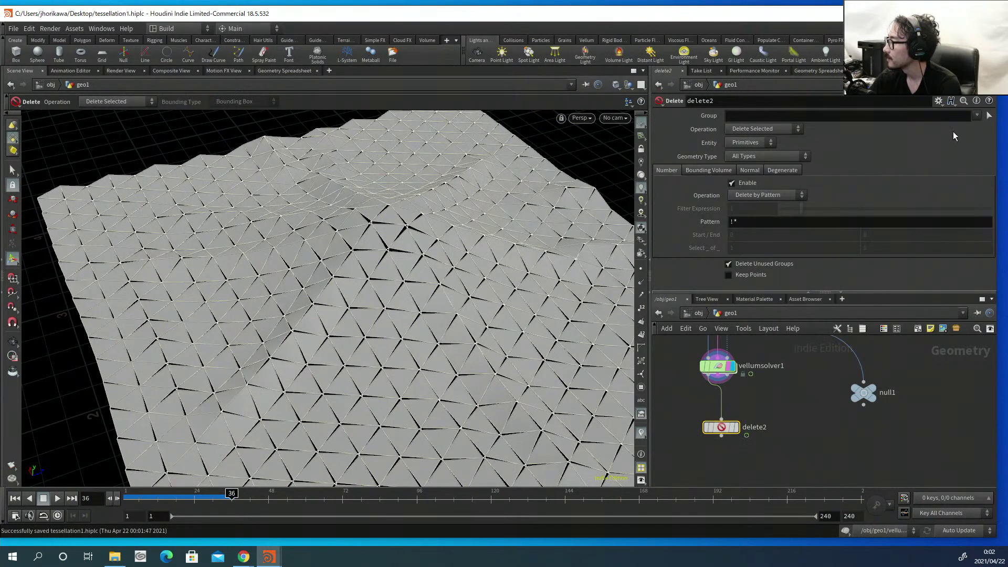
# Set the Delete node's group to line and display its result.
pyautogui.click(987, 115)
pyautogui.click(964, 130)
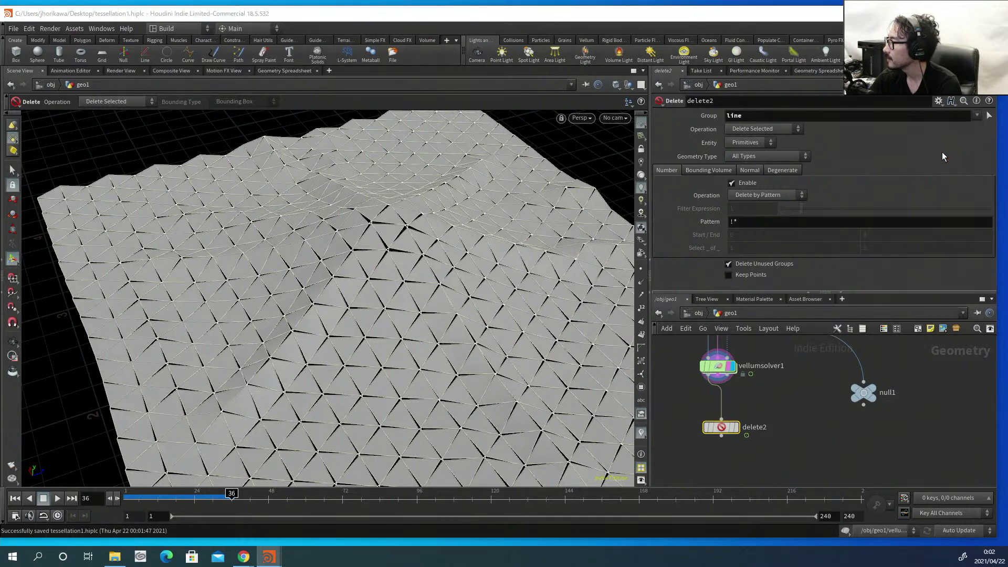
pyautogui.click(736, 427)
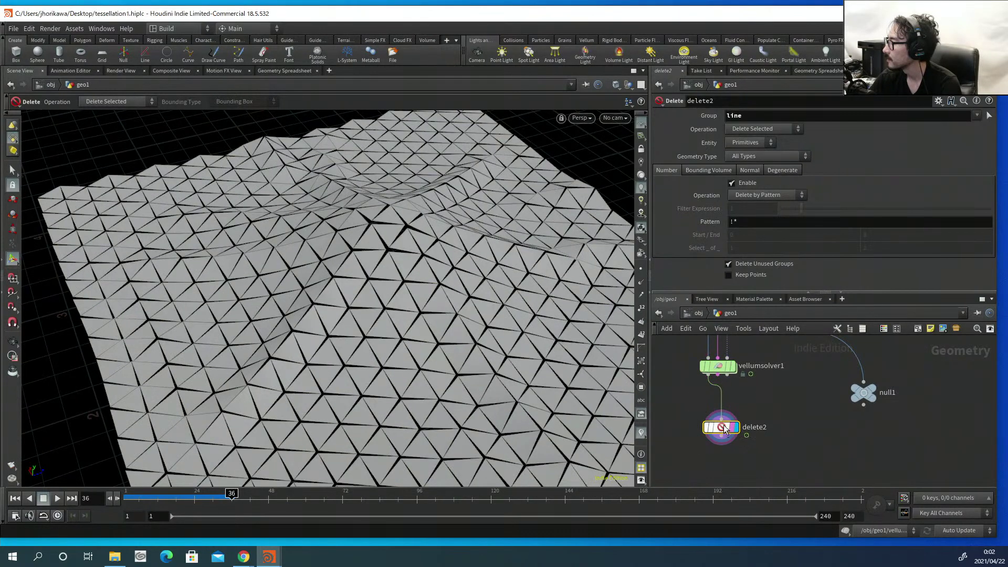
# Examine the gaps between the simulated triangles around the bump with the line primitives deleted.
pyautogui.press('Escape')
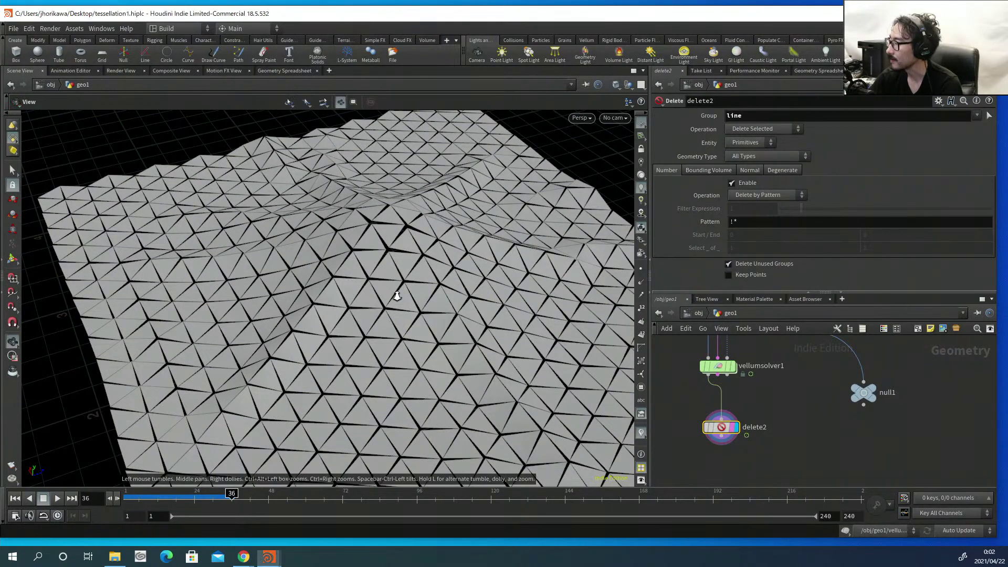
pyautogui.moveTo(396, 295); pyautogui.dragTo(339, 305)
pyautogui.moveTo(364, 285); pyautogui.dragTo(381, 326, button='right')
pyautogui.press('Return')
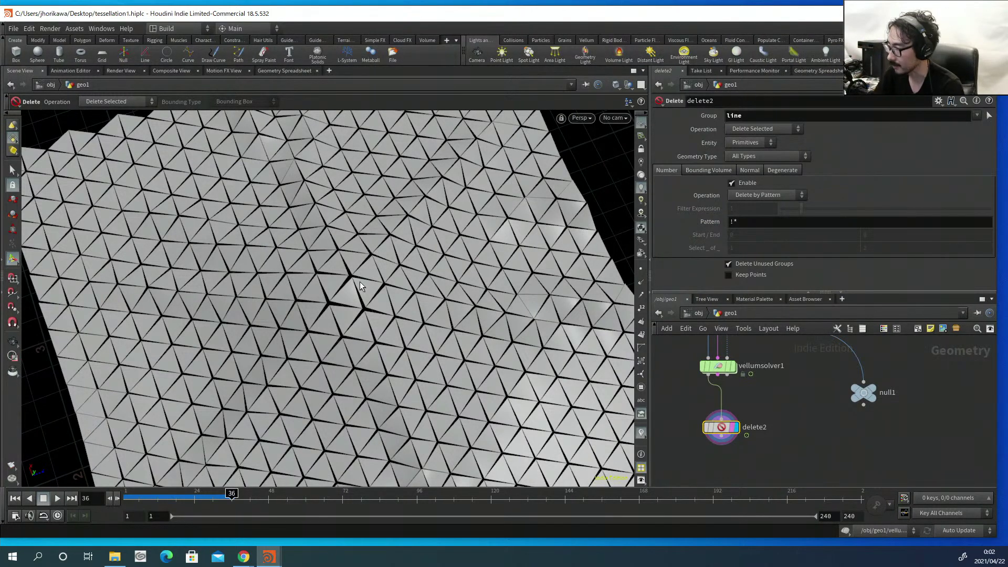
pyautogui.press('Escape')
pyautogui.scroll(4, 362, 273)
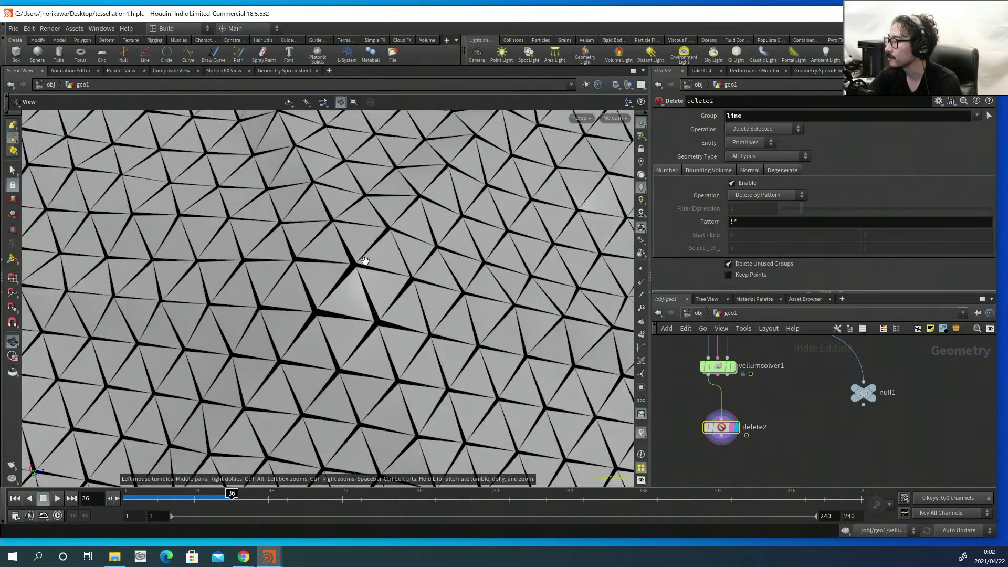
pyautogui.scroll(3, 362, 266)
pyautogui.press('Return')
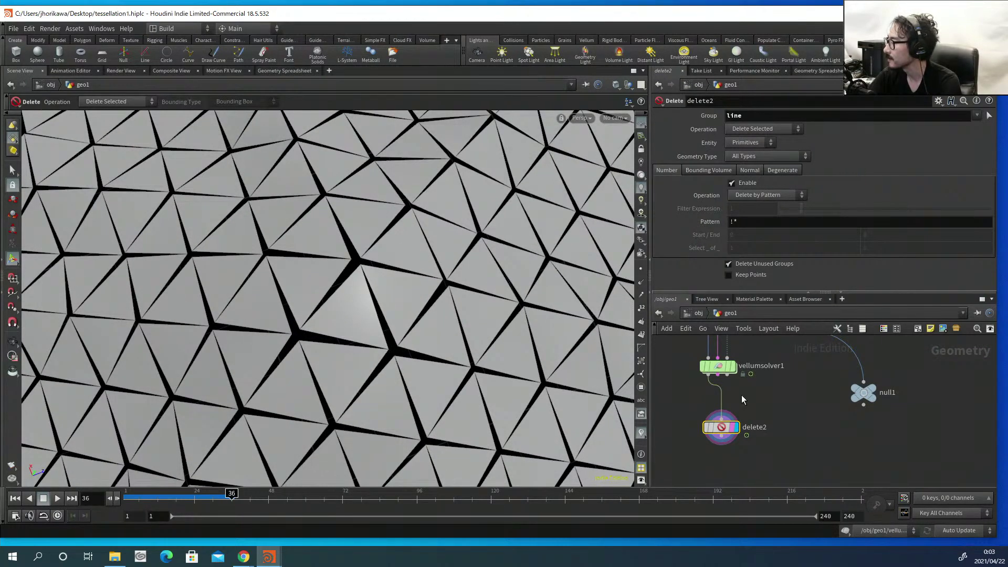
# Select the vellumsolver1 node and display its output instead of the Delete node's.
pyautogui.moveTo(749, 402); pyautogui.dragTo(749, 432, button='middle')
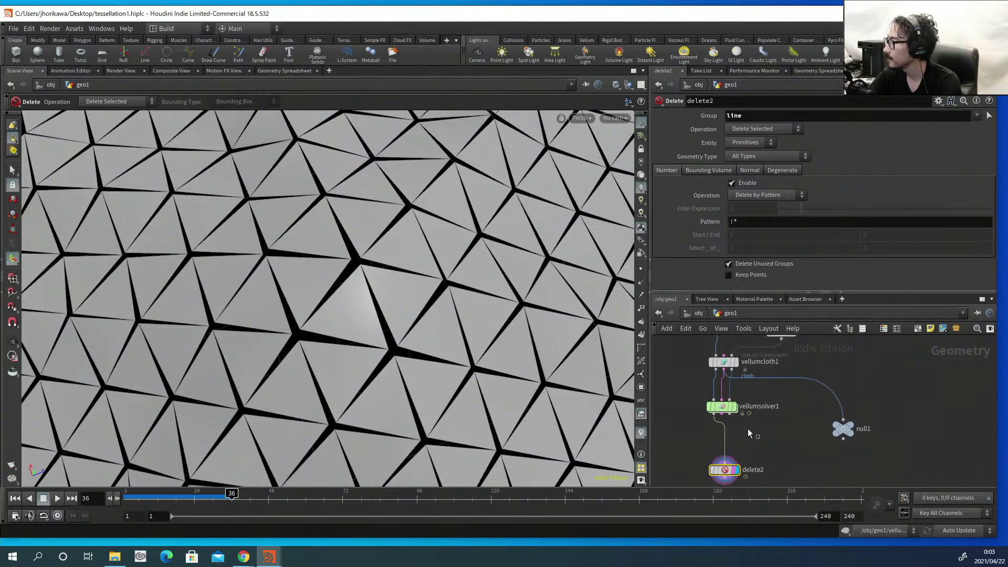
pyautogui.click(735, 407)
pyautogui.scroll(3, 725, 428)
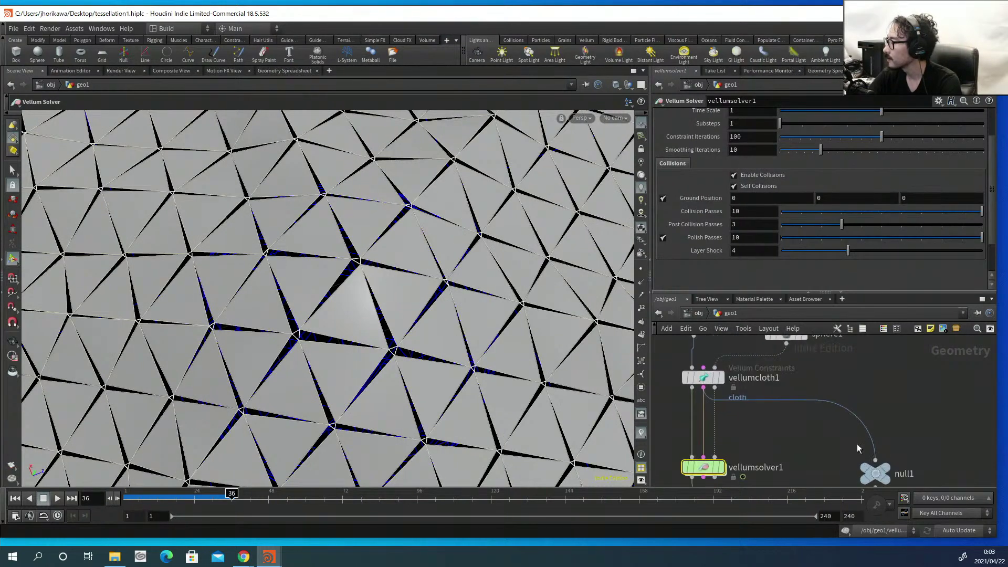
# Move the null1 node closer to vellumcloth1 and rename it constraints.
pyautogui.moveTo(865, 472); pyautogui.dragTo(812, 408)
pyautogui.doubleClick(848, 410)
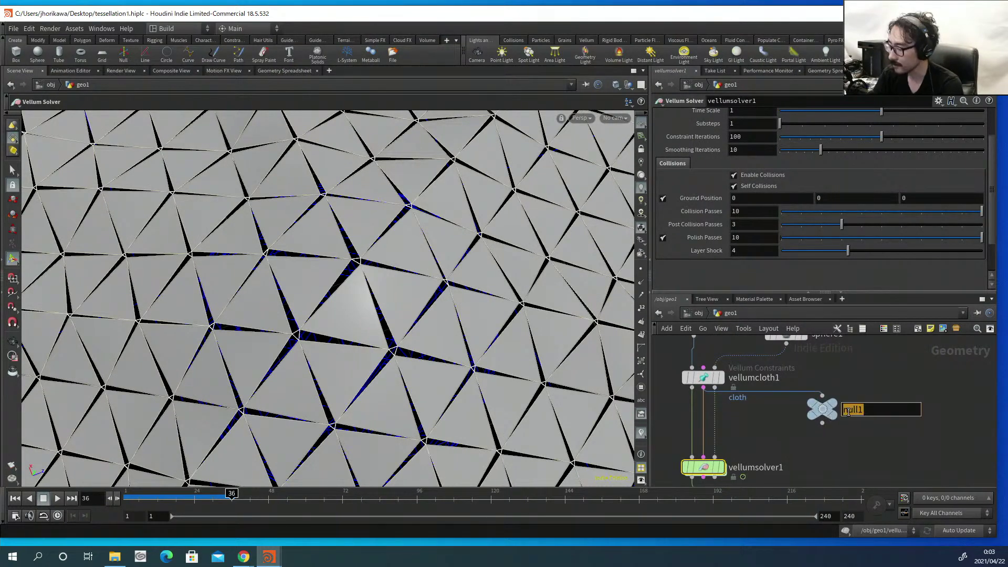
pyautogui.write('constraints')
pyautogui.press('Return')
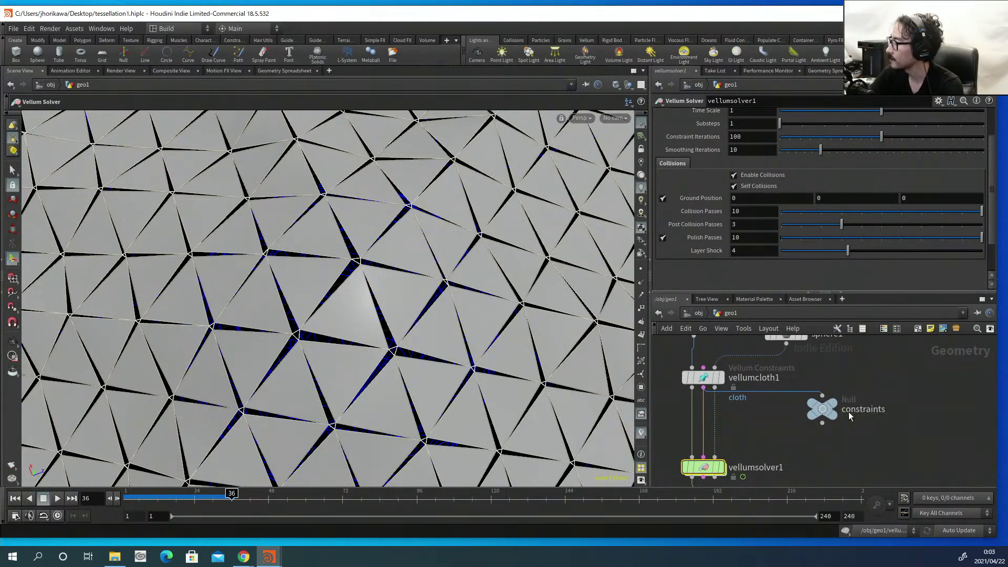
# Open the constraints null's primitive attributes in the Geometry Spreadsheet and sort them by restlength to examine the smallest values.
pyautogui.click(704, 377)
pyautogui.click(823, 409)
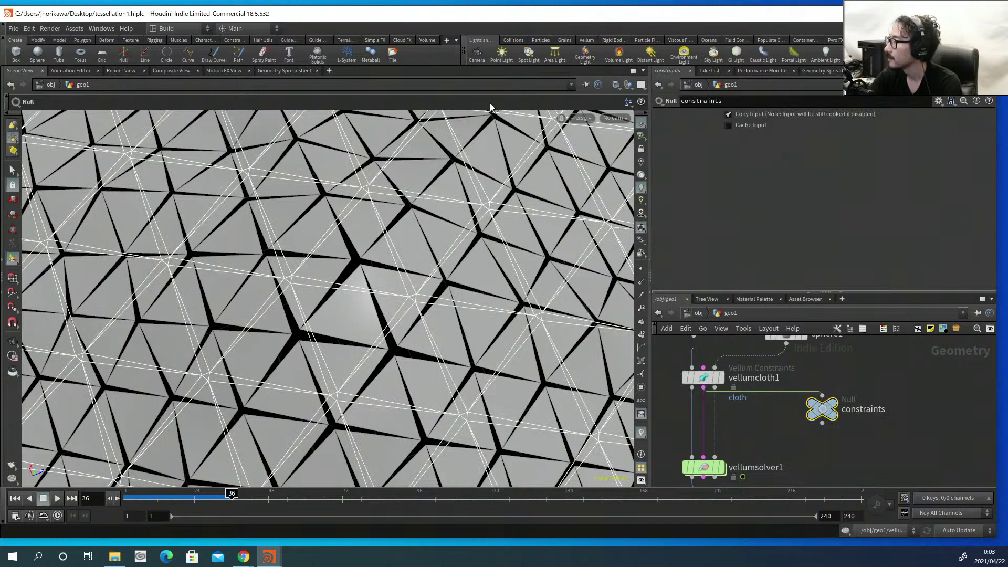
pyautogui.click(270, 74)
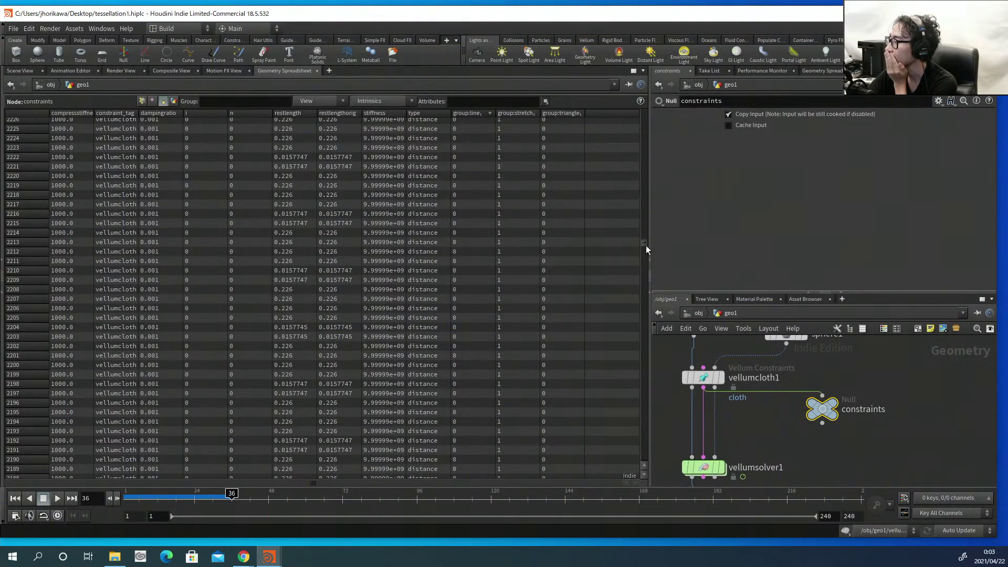
pyautogui.moveTo(644, 243); pyautogui.dragTo(648, 126)
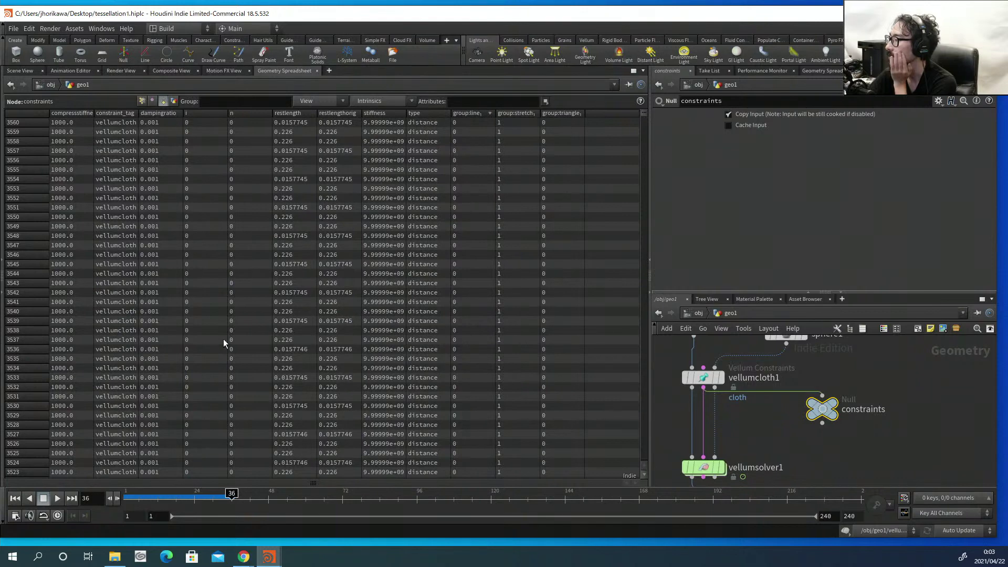
pyautogui.click(296, 113)
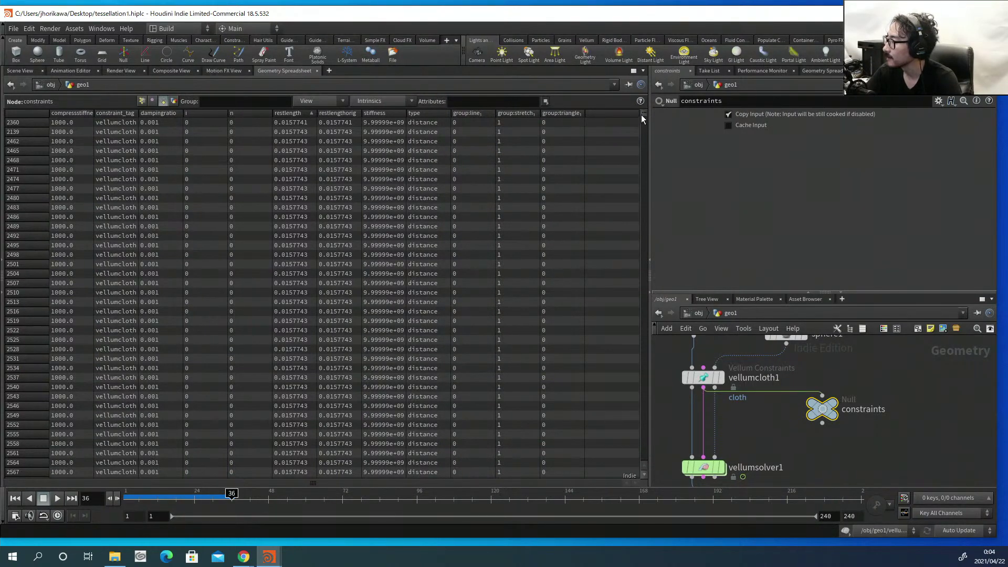
pyautogui.moveTo(642, 115)
pyautogui.mouseDown()
pyautogui.moveTo(642, 278)
pyautogui.moveTo(651, 110)
pyautogui.mouseUp()
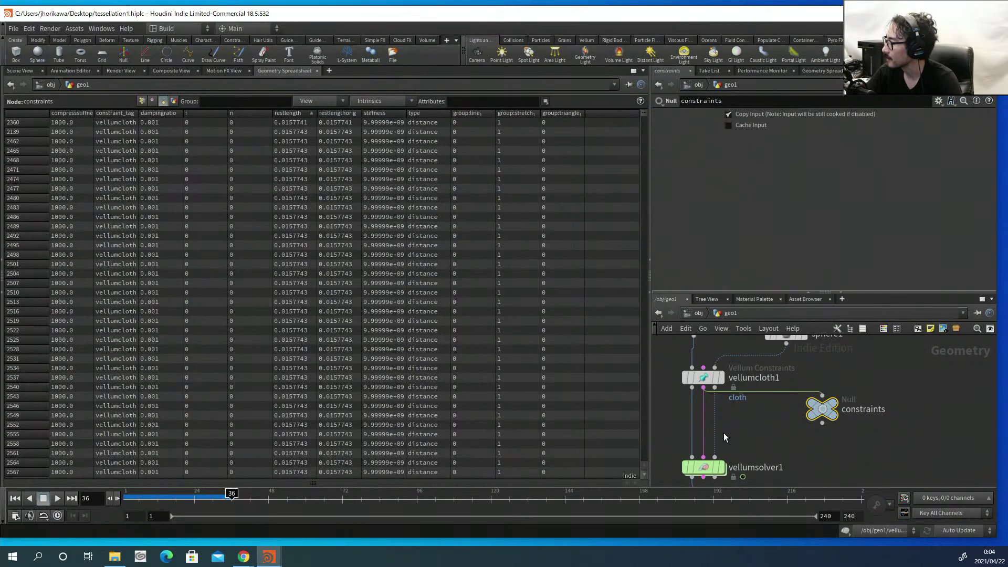
# Move the constraints null closer to the solver chain and add a displayed Primitive Wrangle wired below it.
pyautogui.scroll(-2, 723, 433)
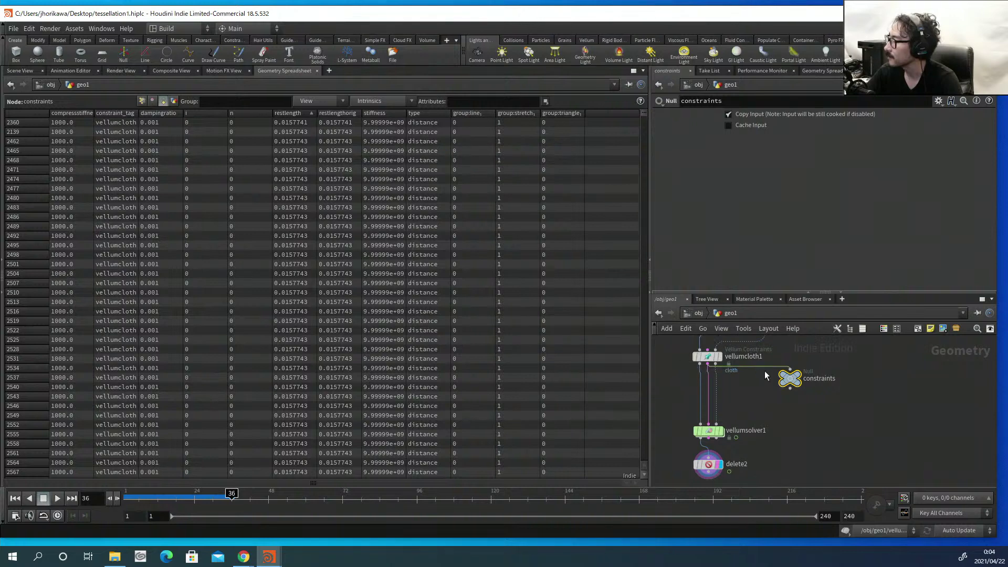
pyautogui.moveTo(790, 382); pyautogui.dragTo(765, 381)
pyautogui.scroll(2, 719, 381)
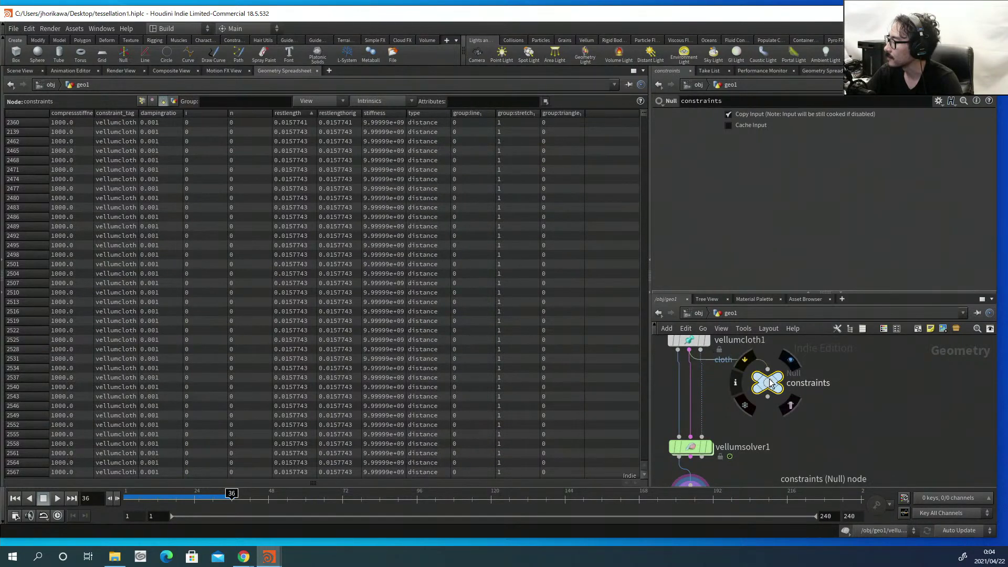
pyautogui.press('Tab')
pyautogui.write('primitie')
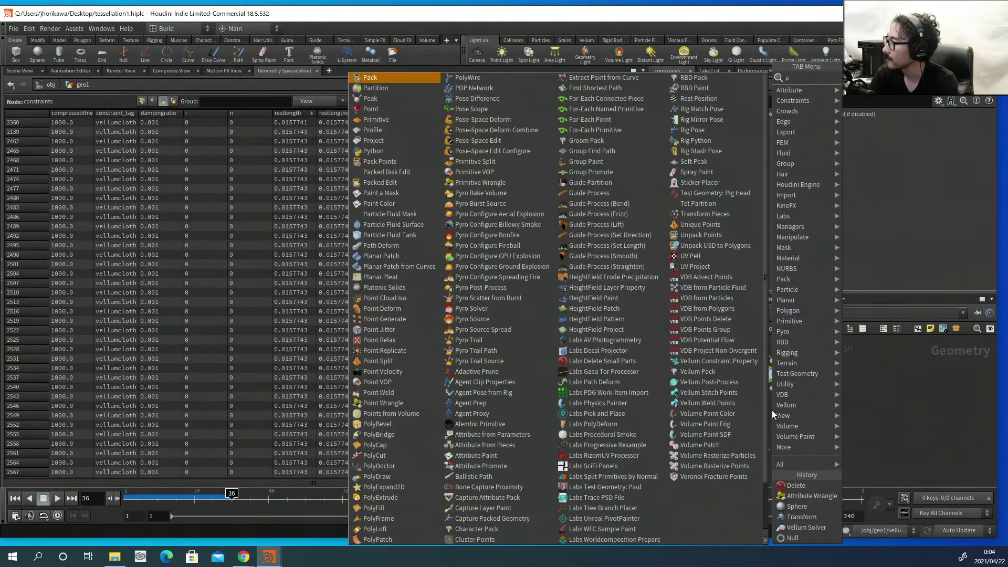
pyautogui.press('BackSpace')
pyautogui.press('BackSpace')
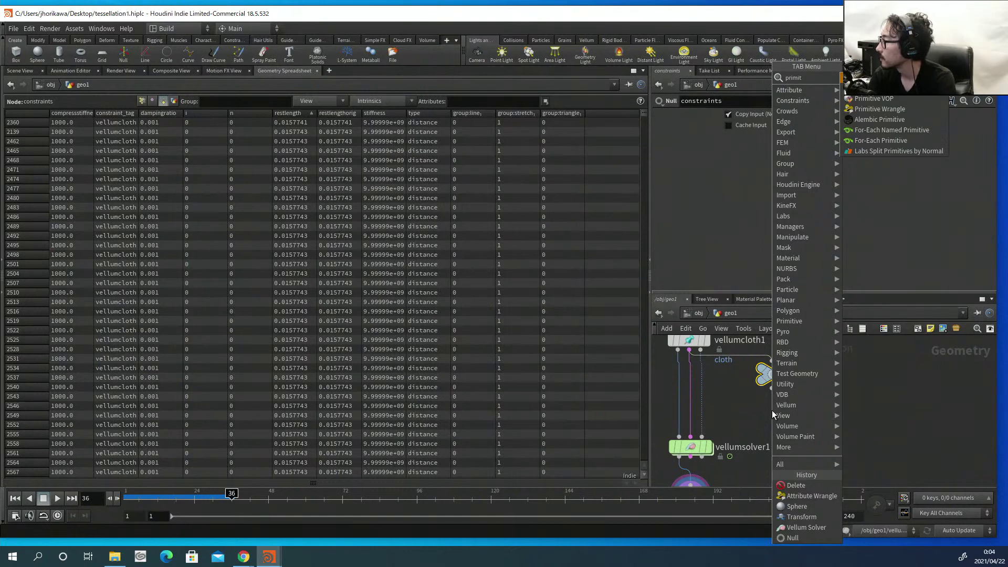
pyautogui.write('ive')
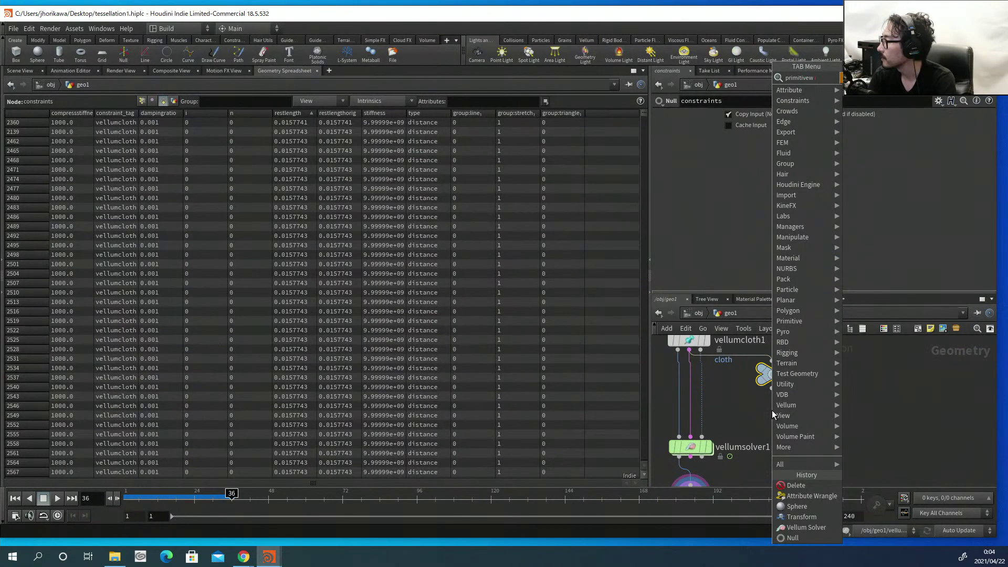
pyautogui.press('Return')
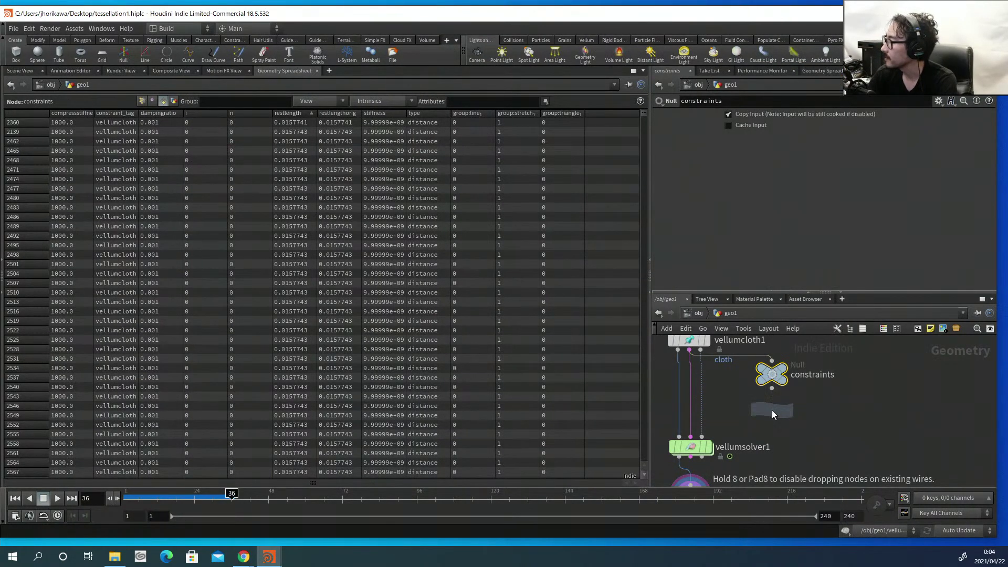
pyautogui.click(772, 429)
pyautogui.moveTo(775, 387); pyautogui.dragTo(773, 416)
pyautogui.moveTo(793, 417)
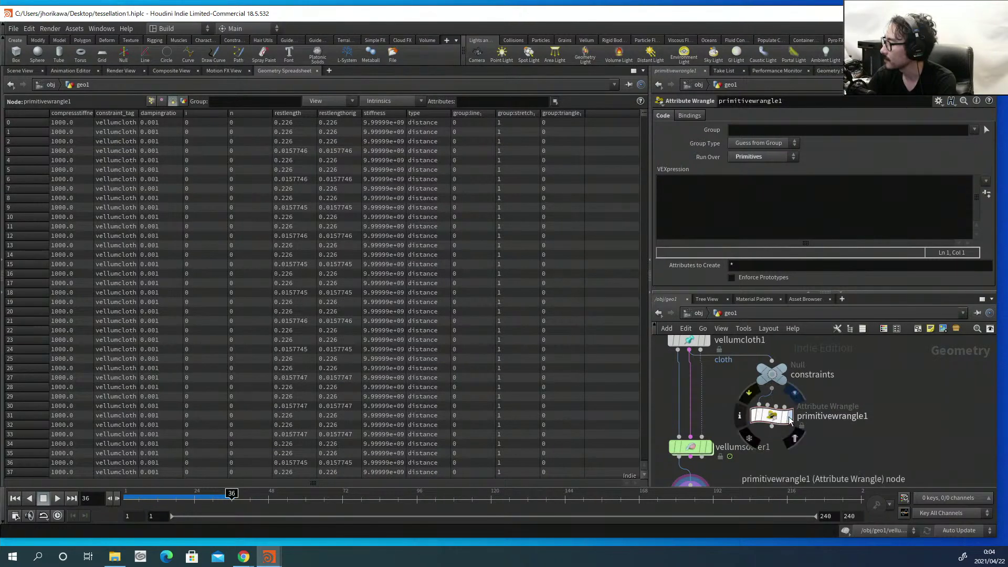
# Rename the new primitive wrangle node stiffness.
pyautogui.doubleClick(825, 416)
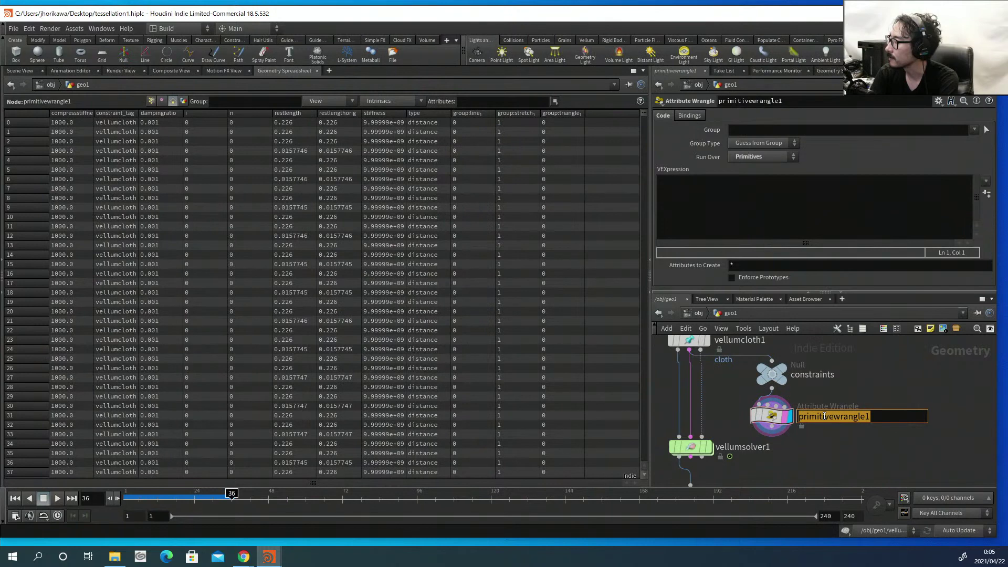
pyautogui.write('change_')
pyautogui.press('BackSpace')
pyautogui.press('BackSpace')
pyautogui.press('BackSpace')
pyautogui.press('BackSpace')
pyautogui.press('BackSpace')
pyautogui.press('BackSpace')
pyautogui.press('BackSpace')
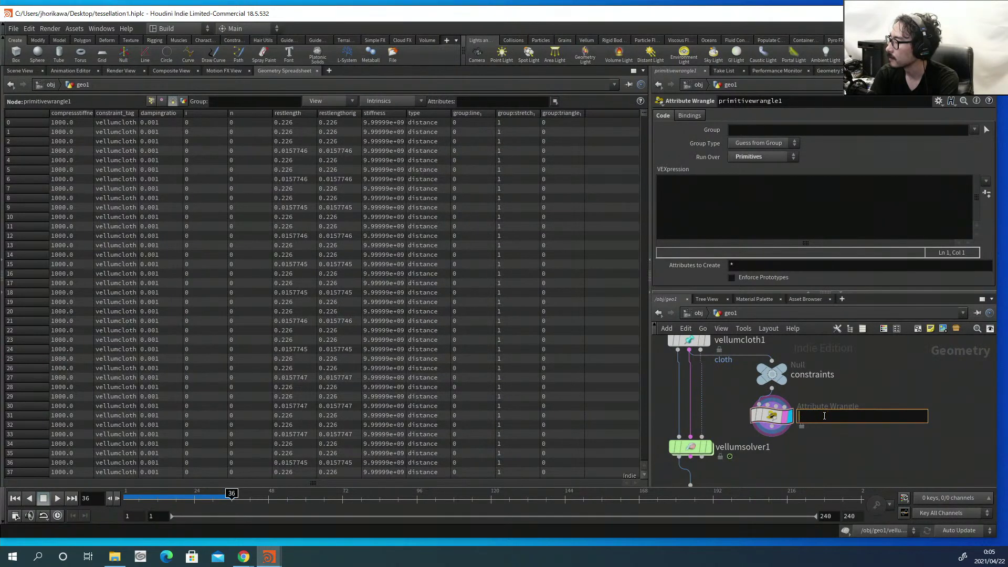
pyautogui.write('stiffness')
pyautogui.press('Return')
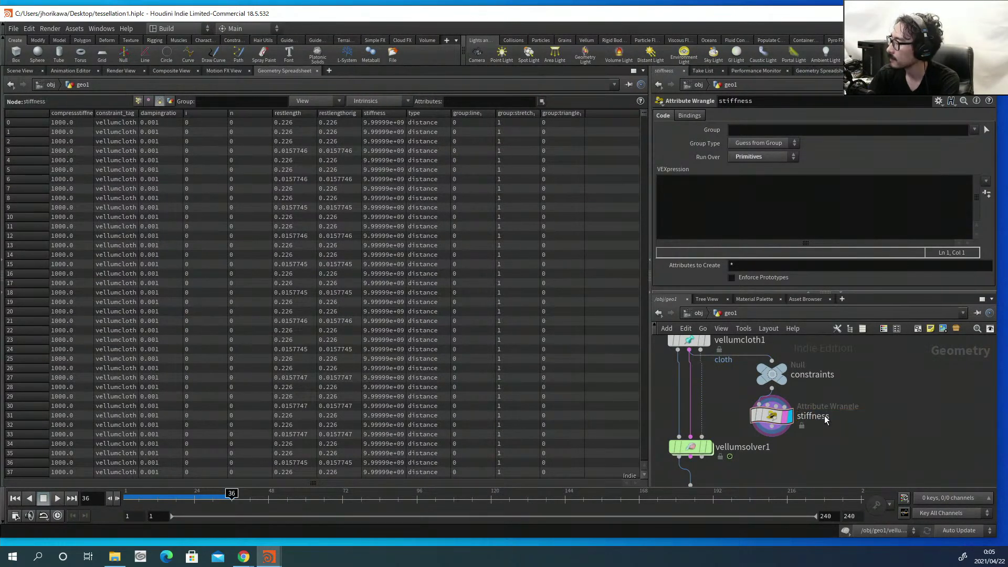
# Begin the stiffness wrangle's VEX code with the condition if(f@restlength < 0.02.
pyautogui.click(774, 227)
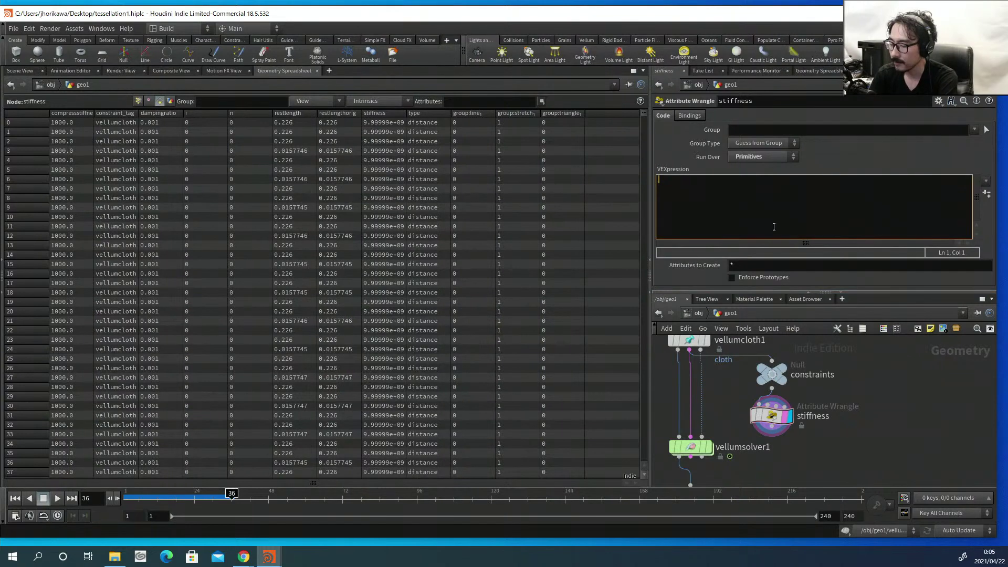
pyautogui.write('if(')
pyautogui.press('BackSpace')
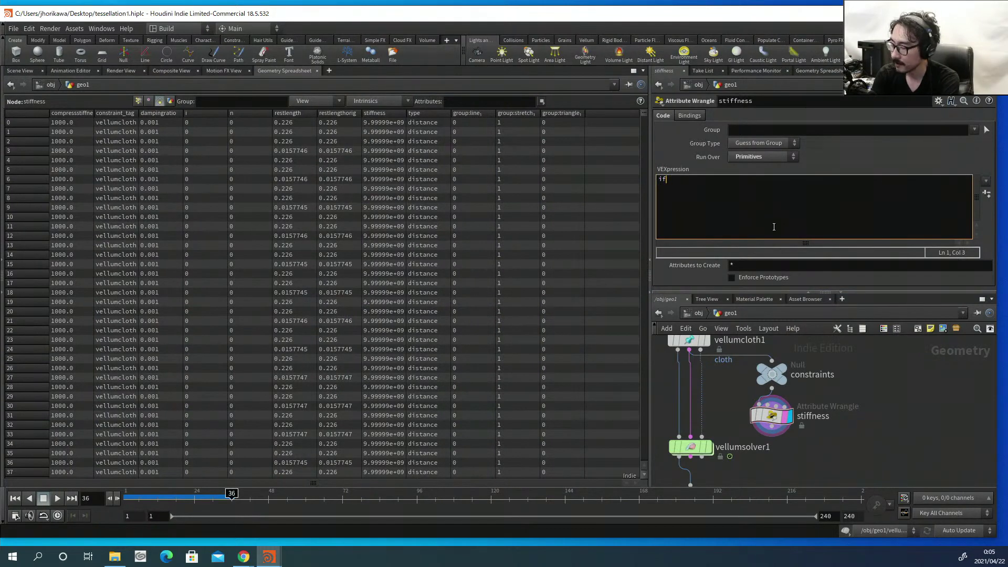
pyautogui.write('(f')
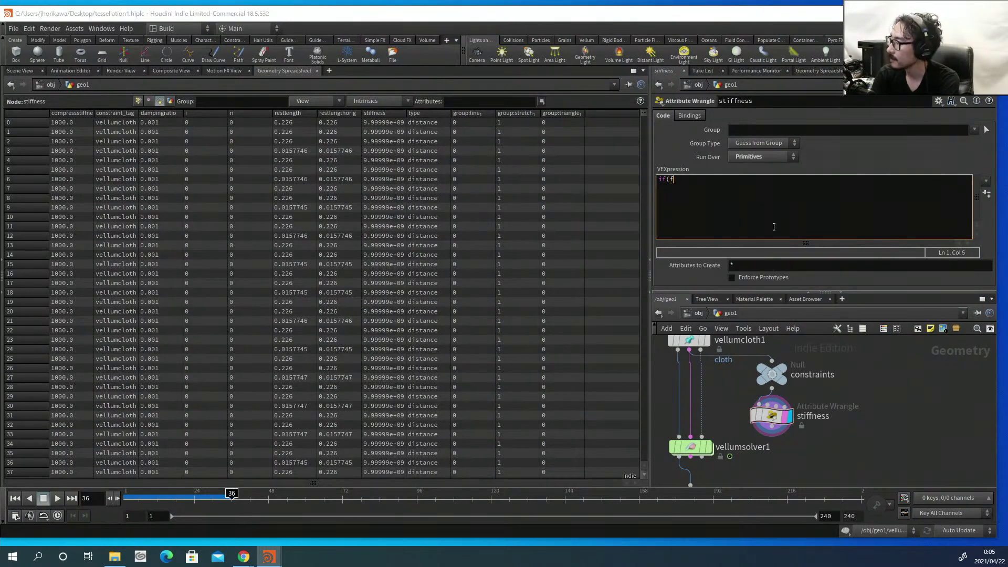
pyautogui.write('@restlength')
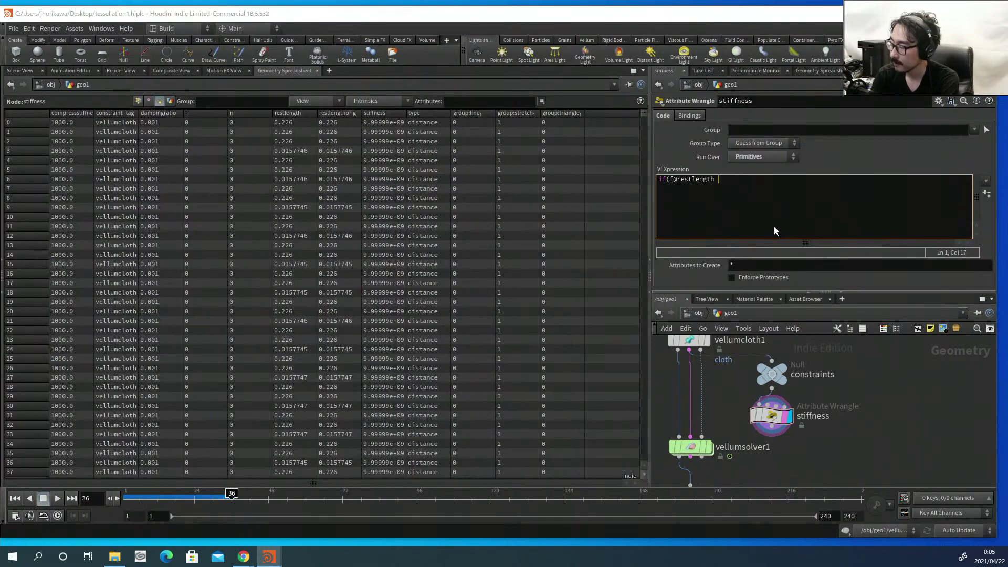
pyautogui.write(' ==')
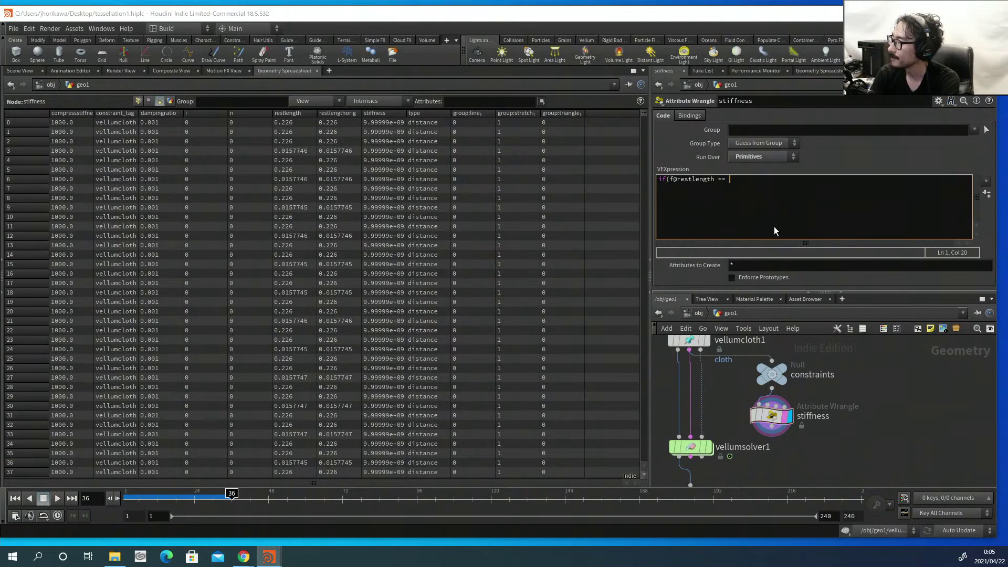
pyautogui.press('BackSpace')
pyautogui.press('BackSpace')
pyautogui.press('BackSpace')
pyautogui.write('< 0.')
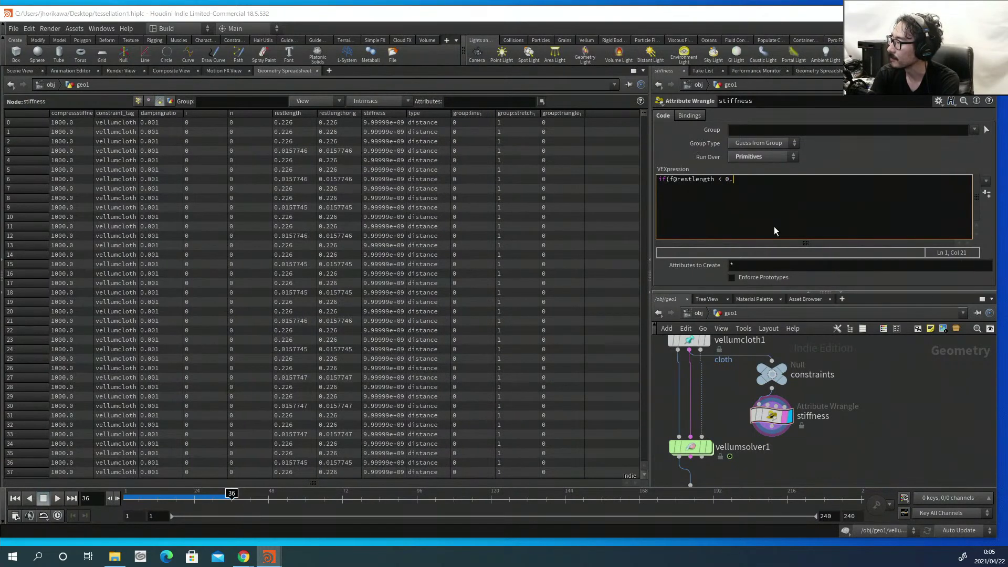
pyautogui.write('02')
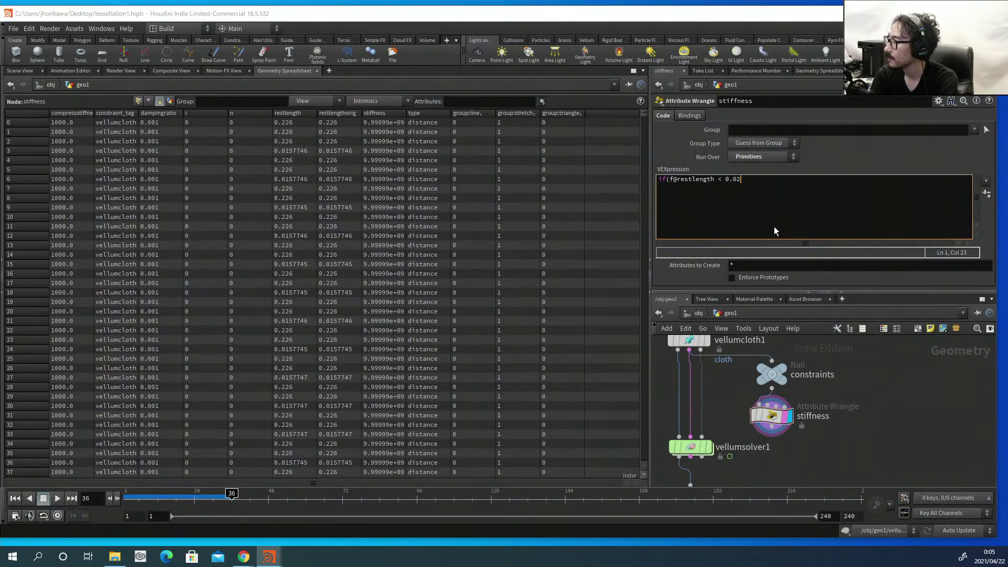
# Check the largest restlength values of the constraints node by sorting that attribute in descending order.
pyautogui.click(292, 124)
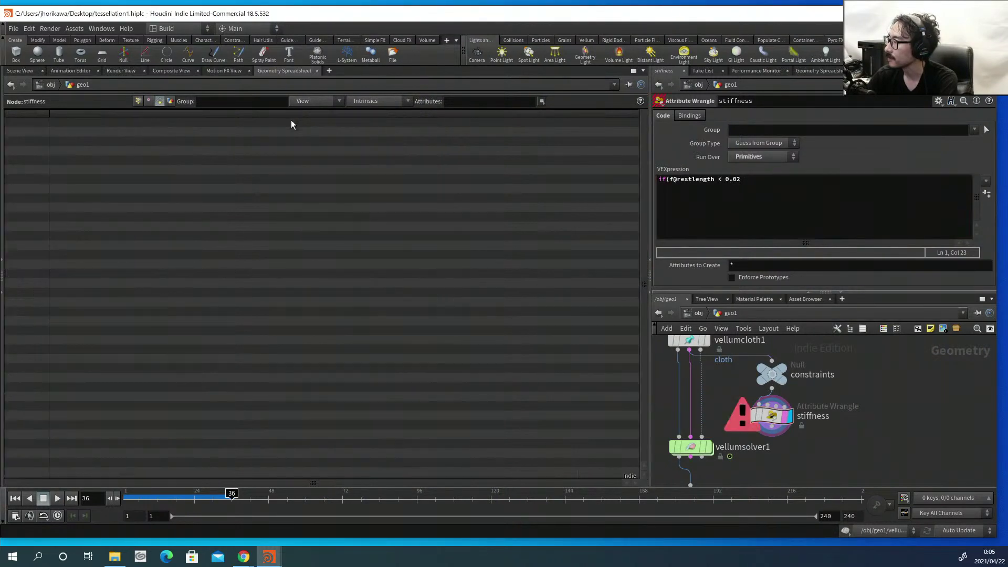
pyautogui.click(771, 374)
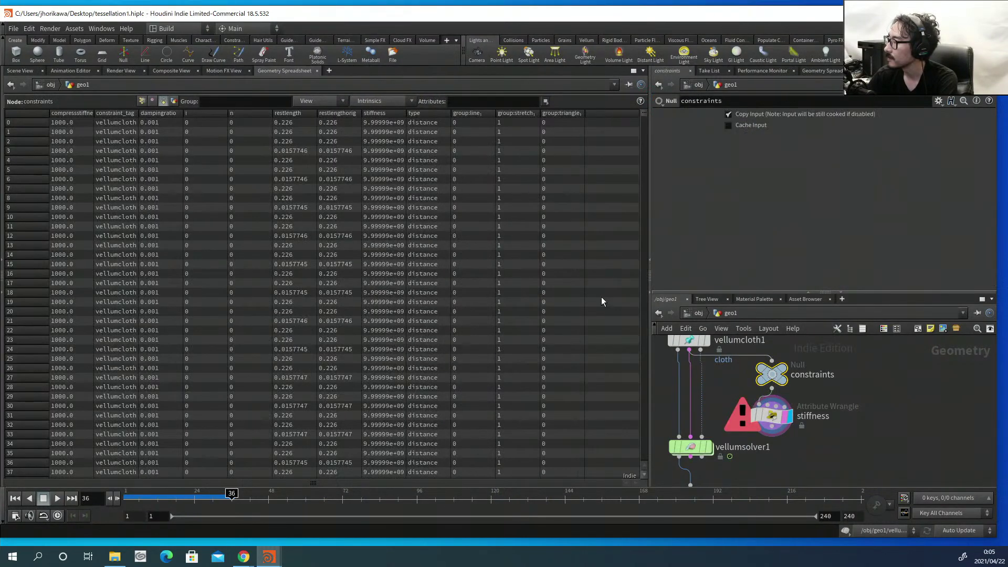
pyautogui.click(289, 113)
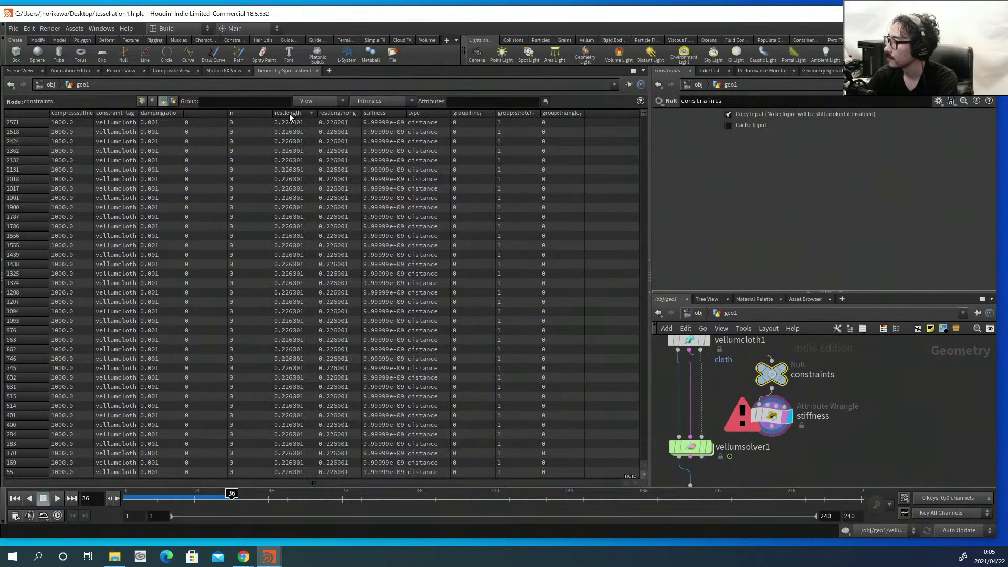
# Copy the grid size parameter of the CONTROLLER null.
pyautogui.scroll(-5, 736, 388)
pyautogui.moveTo(707, 364); pyautogui.dragTo(706, 434, button='middle')
pyautogui.scroll(-2, 705, 407)
pyautogui.scroll(4, 714, 406)
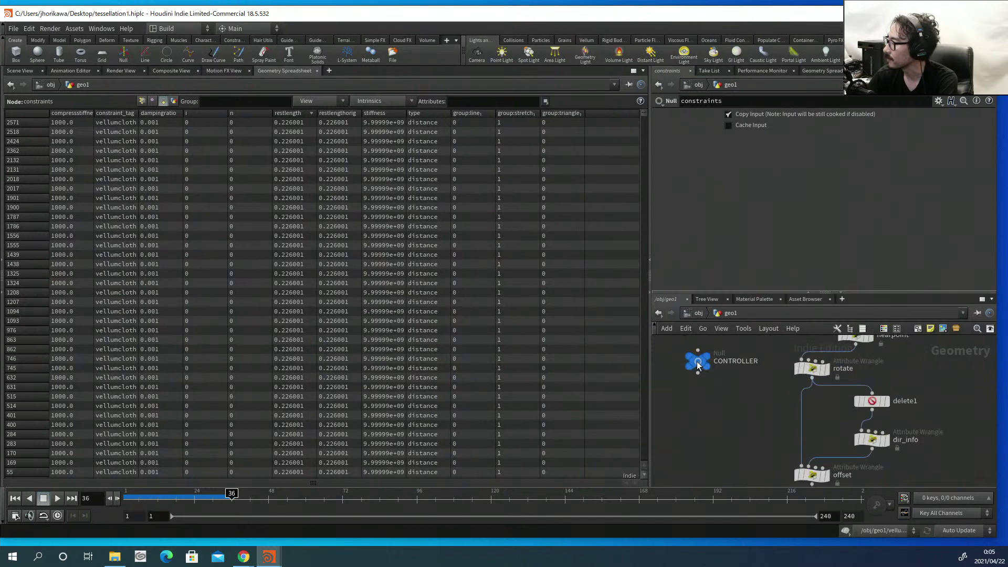
pyautogui.click(697, 359)
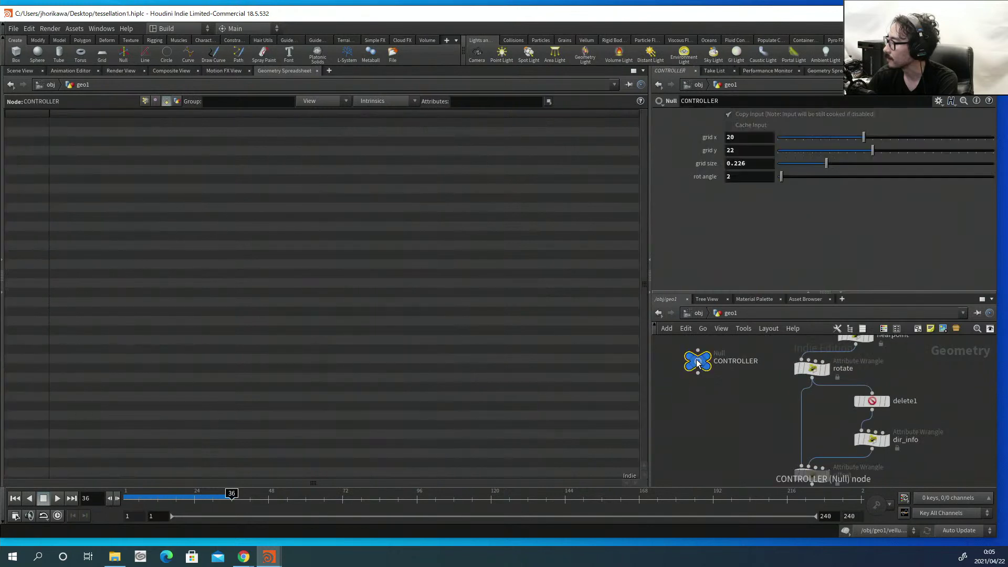
pyautogui.rightClick(752, 163)
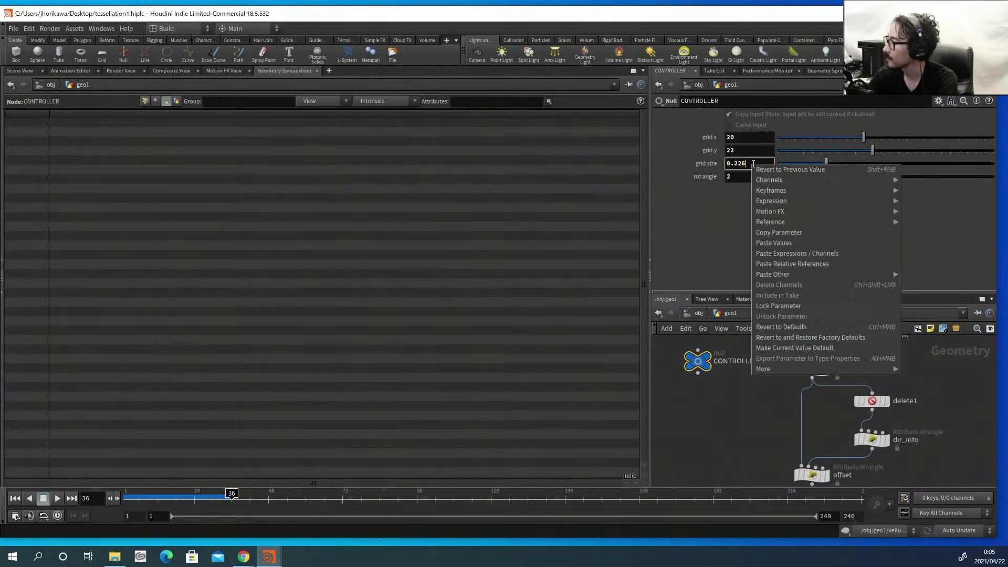
pyautogui.click(766, 236)
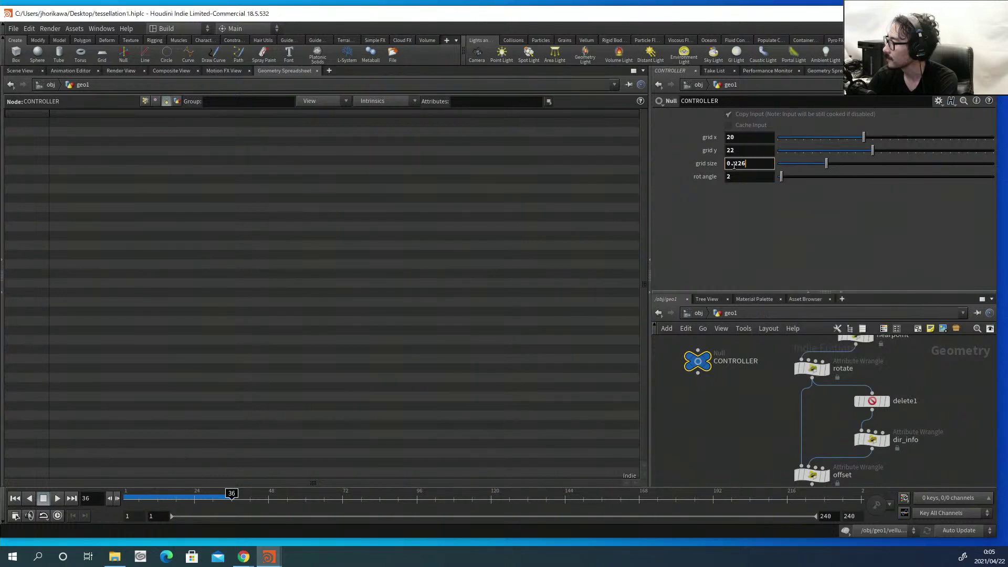
# Declare float gridsize = chf("gridsize"); above the if condition in the stiffness wrangle's VEX code.
pyautogui.scroll(-6, 708, 364)
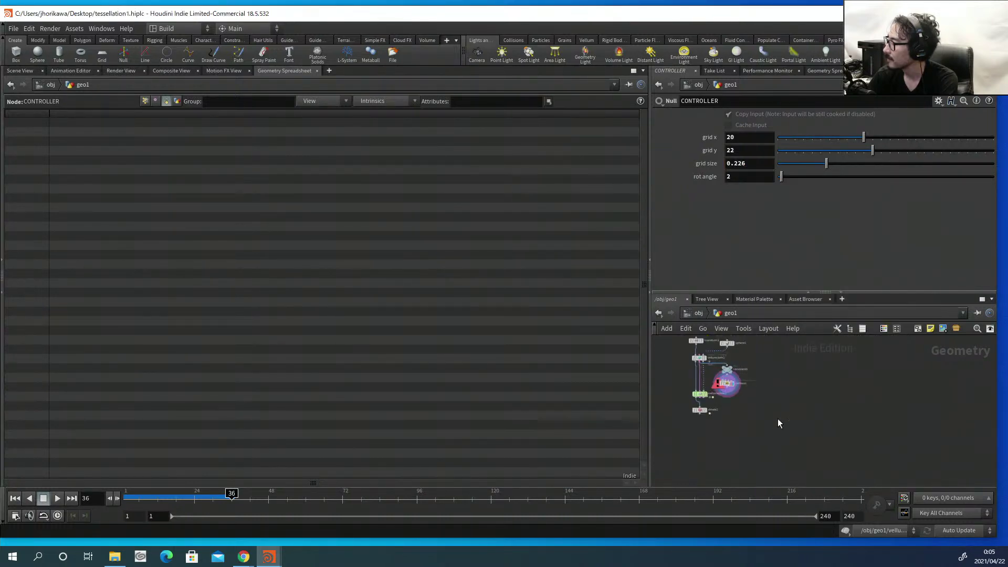
pyautogui.scroll(6, 727, 383)
pyautogui.click(702, 363)
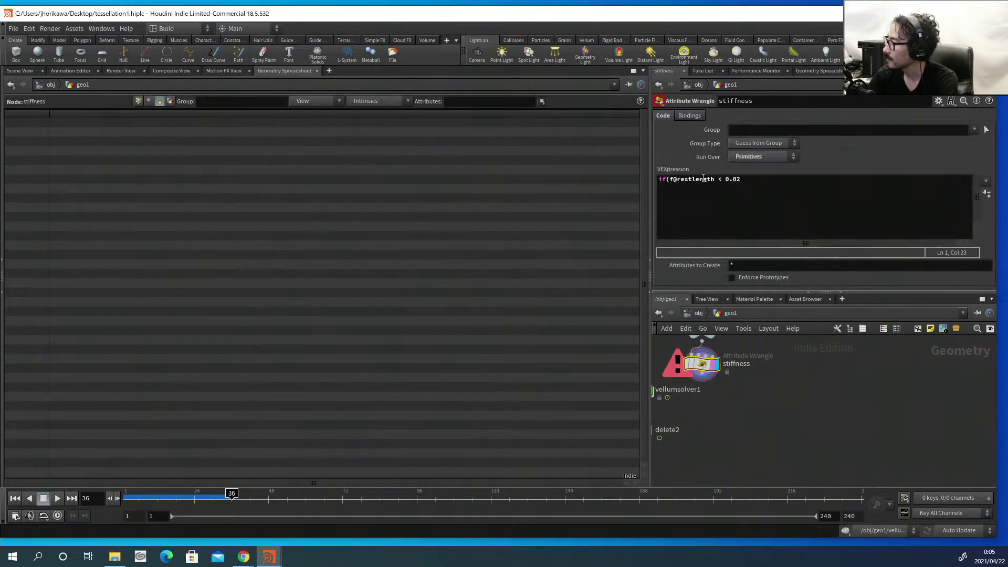
pyautogui.click(656, 179)
pyautogui.press('Return')
pyautogui.press('Return')
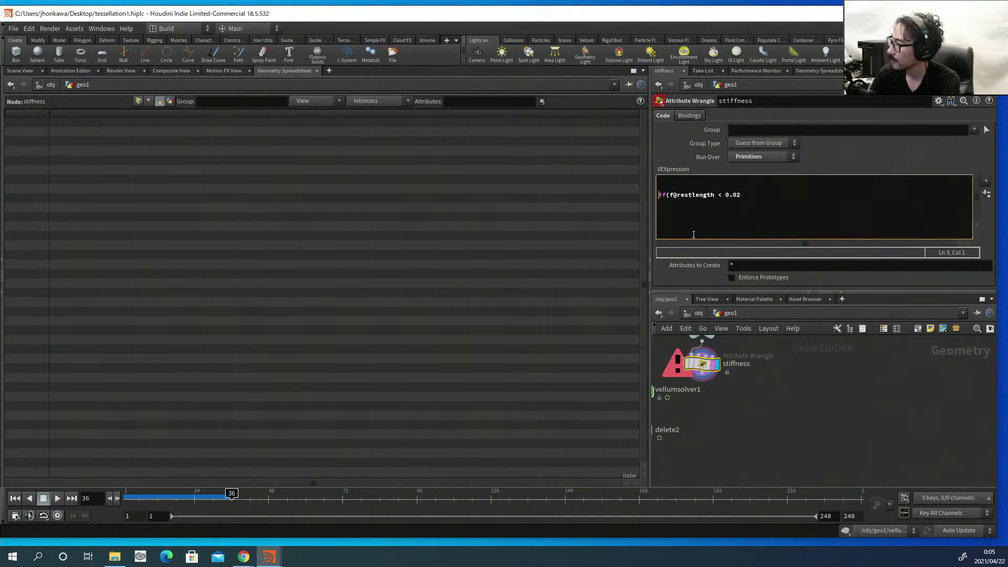
pyautogui.write('float ch')
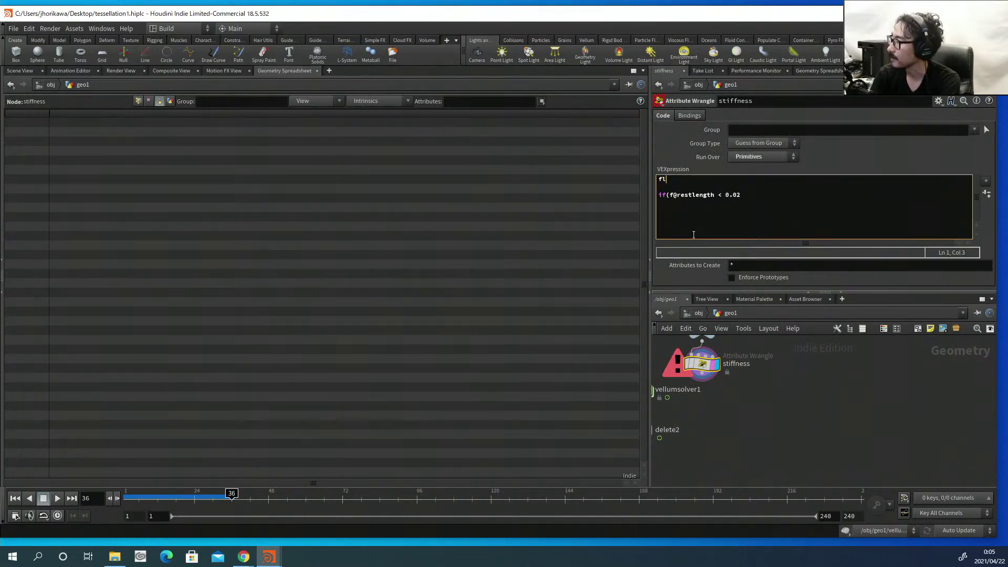
pyautogui.press('BackSpace')
pyautogui.press('BackSpace')
pyautogui.write('gr')
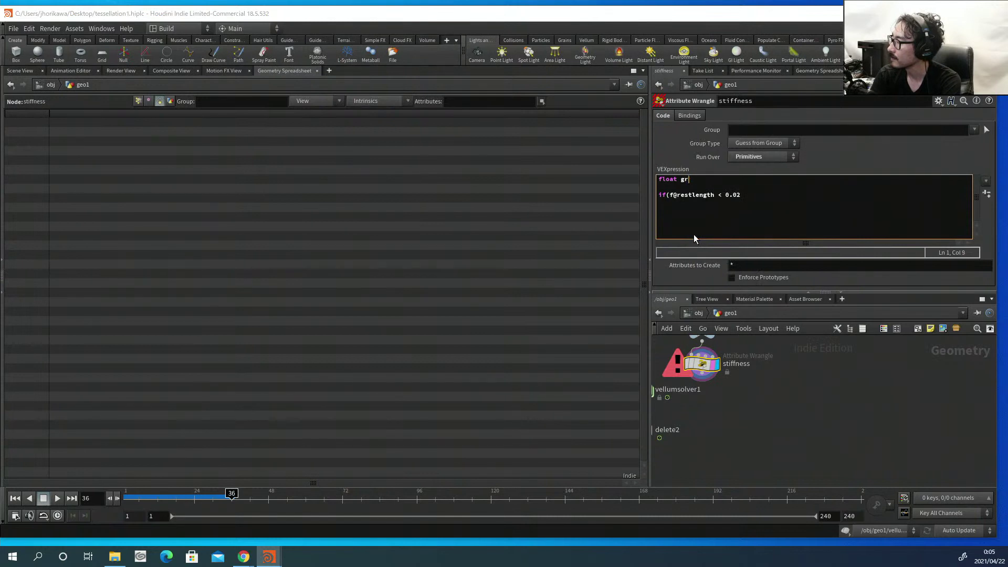
pyautogui.write('idsize =')
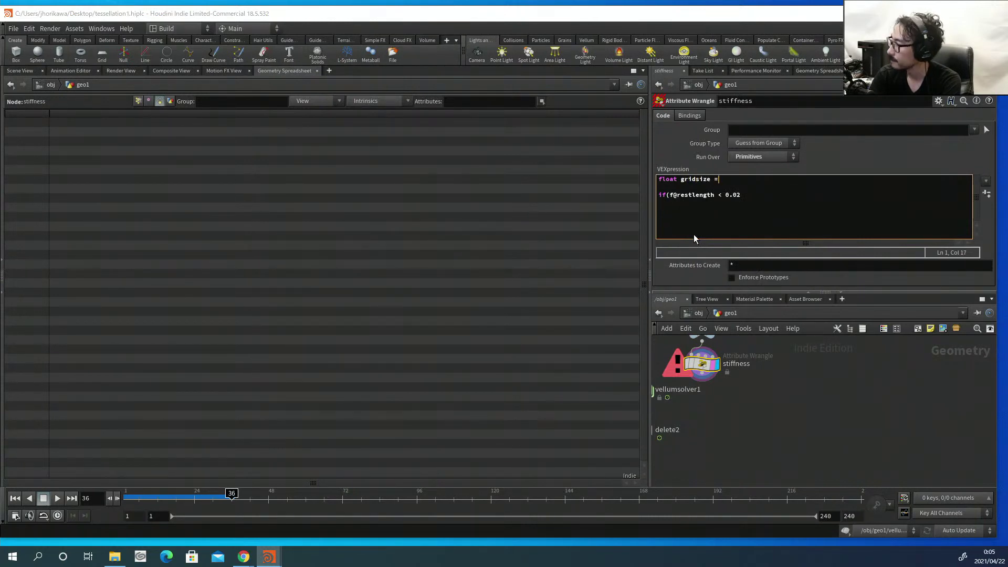
pyautogui.write(' chf("')
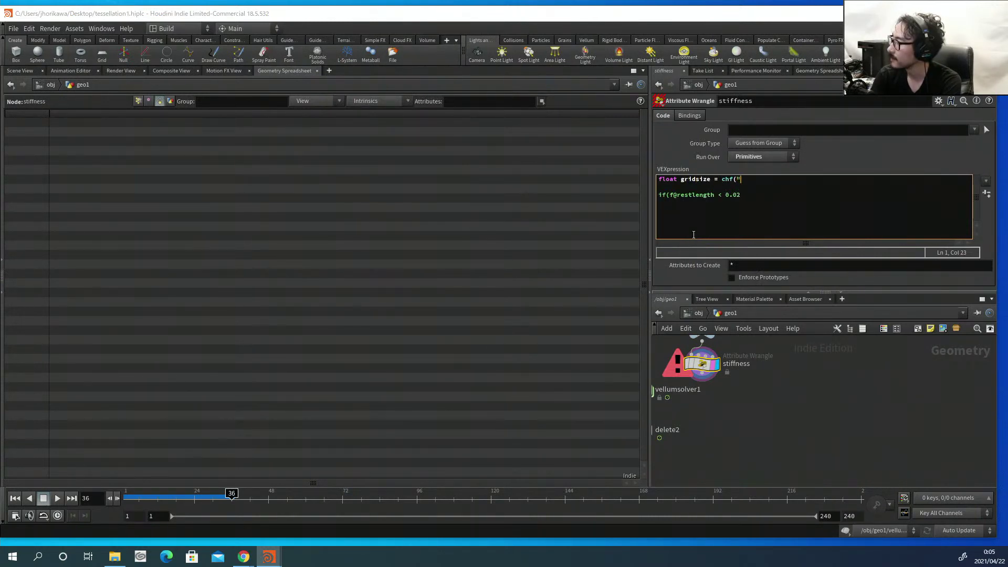
pyautogui.write('gridsize"0;')
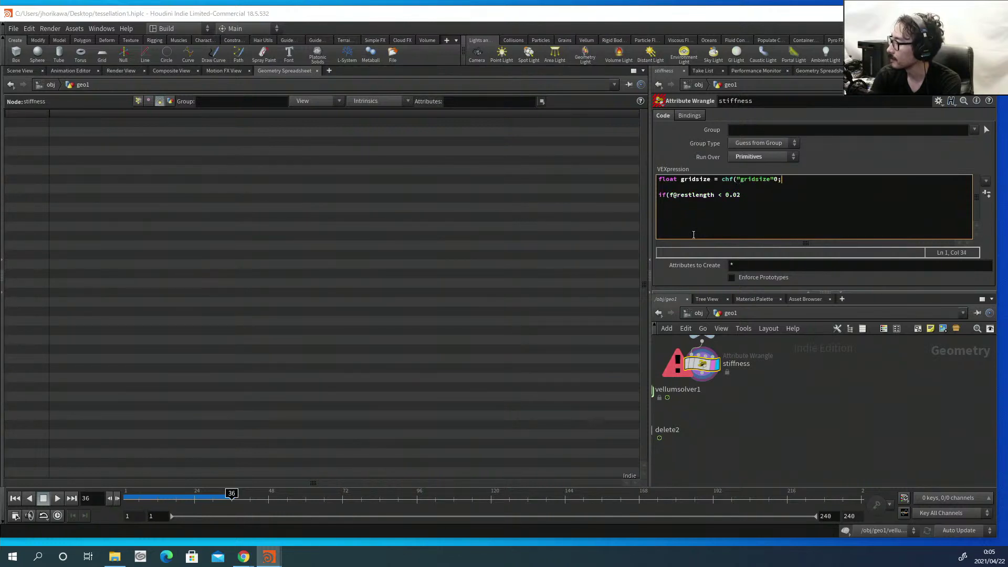
pyautogui.press('Left')
pyautogui.press('BackSpace')
pyautogui.write(')')
pyautogui.press('Right')
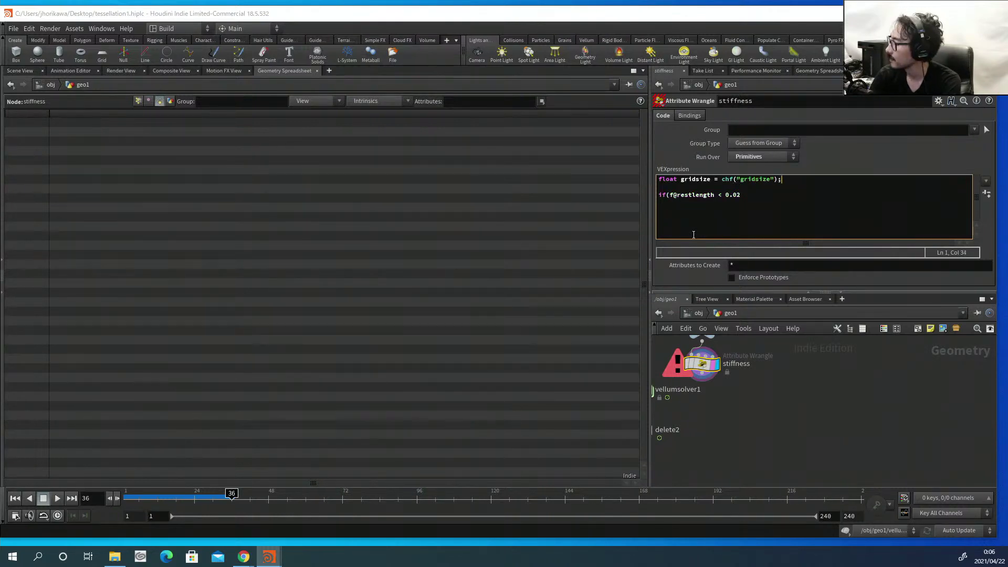
# Create the wrangle's Gridsize parameter and link it to the copied CONTROLLER grid size with a relative reference.
pyautogui.click(987, 193)
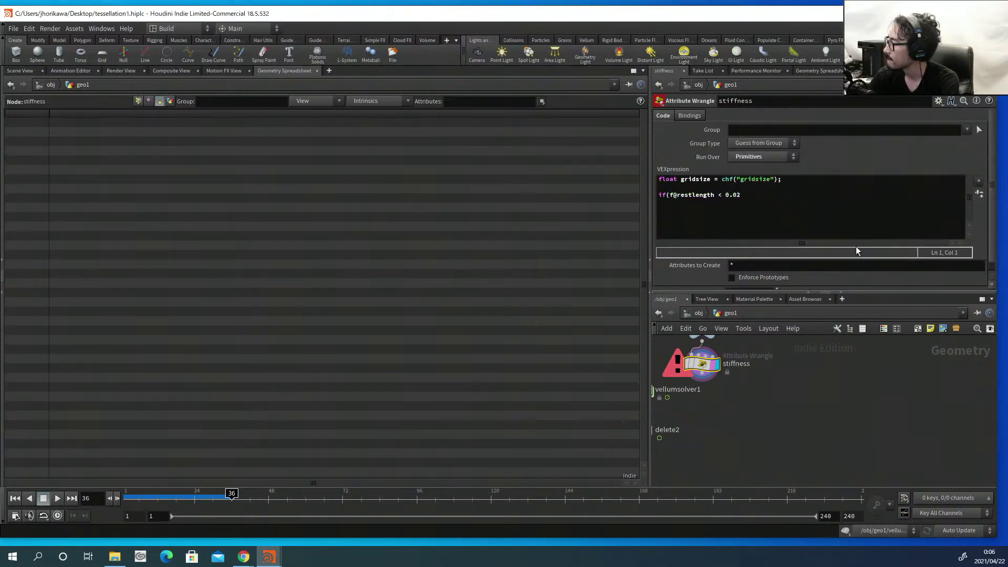
pyautogui.scroll(-1, 840, 252)
pyautogui.click(753, 283)
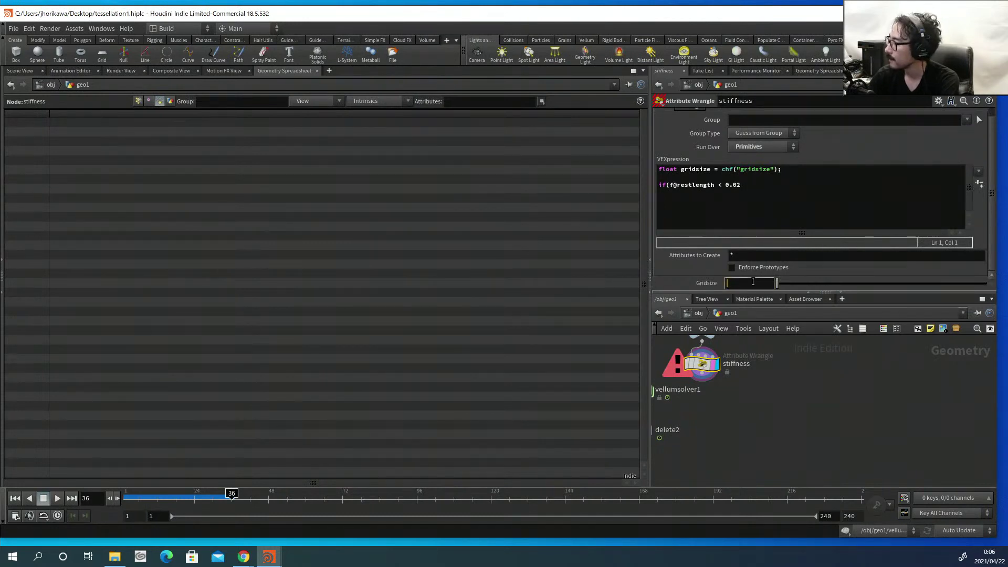
pyautogui.rightClick(753, 282)
pyautogui.click(771, 376)
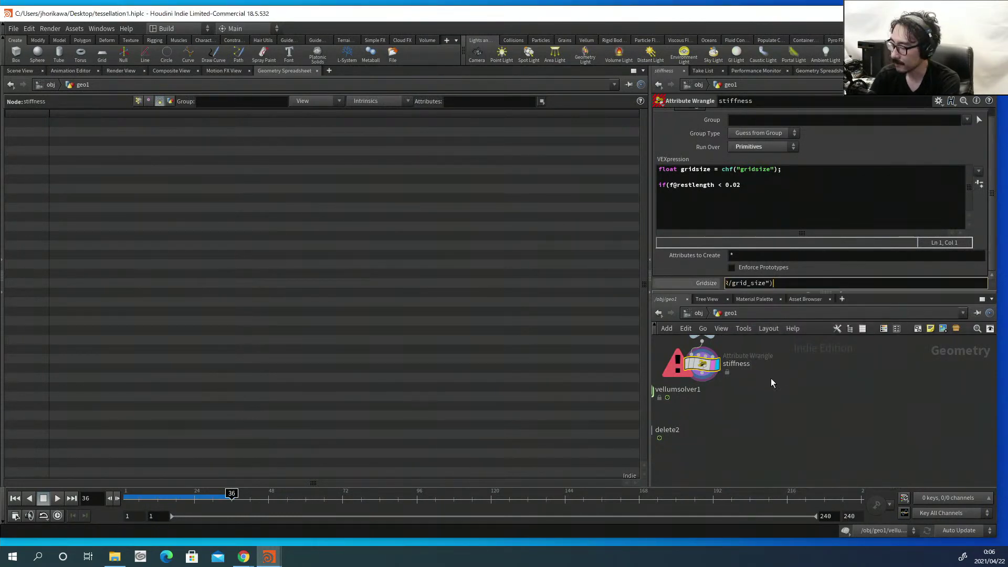
pyautogui.press('Return')
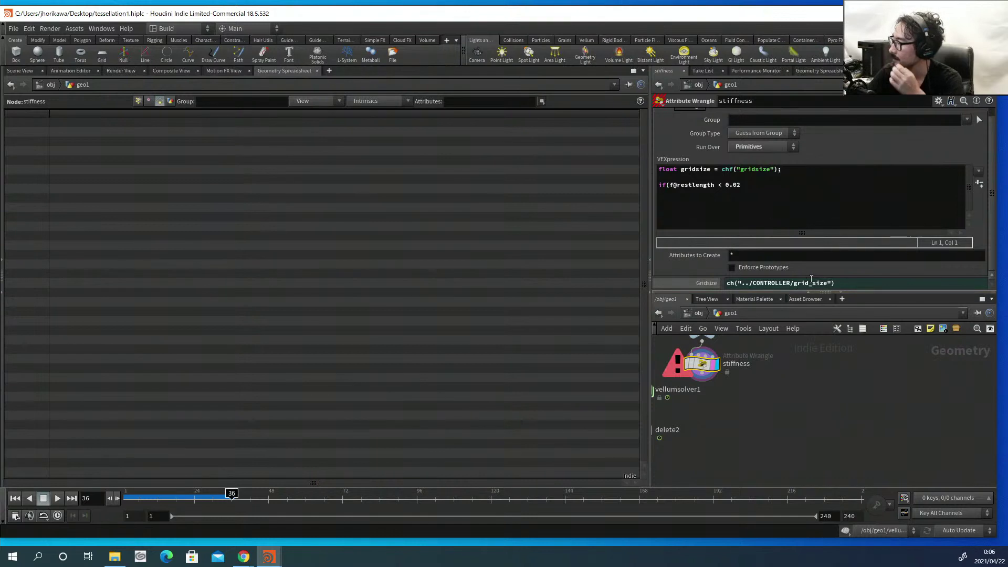
pyautogui.moveTo(838, 284); pyautogui.dragTo(722, 284)
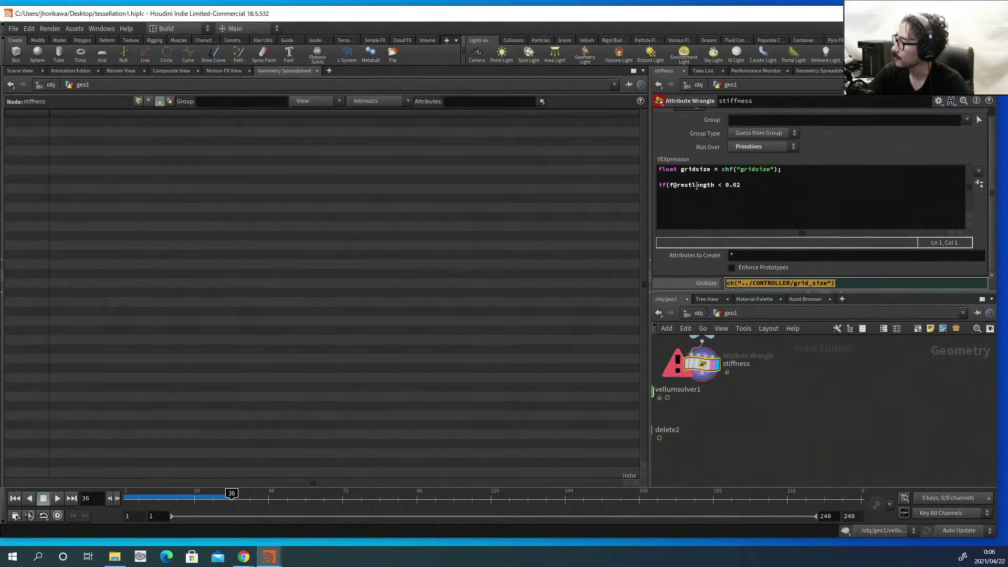
# Replace the 0.02 threshold in the restlength condition with gridsize * 0.1.
pyautogui.click(744, 185)
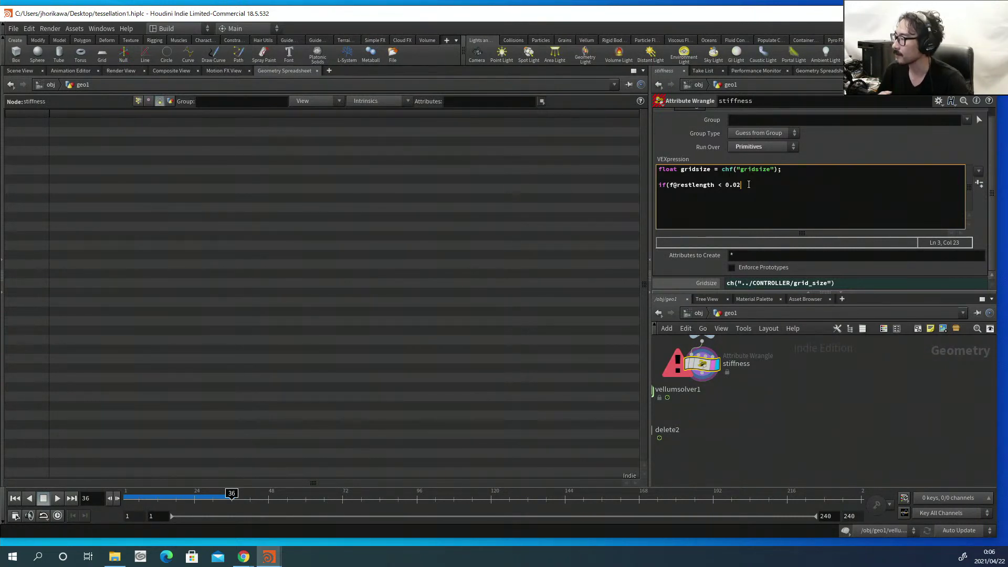
pyautogui.press('BackSpace')
pyautogui.press('BackSpace')
pyautogui.press('BackSpace')
pyautogui.press('BackSpace')
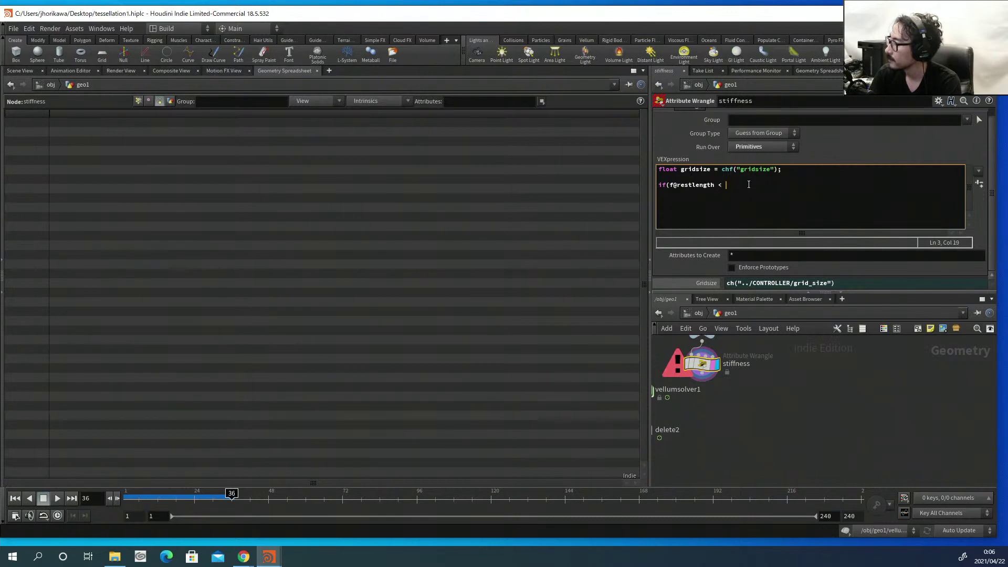
pyautogui.write('grid')
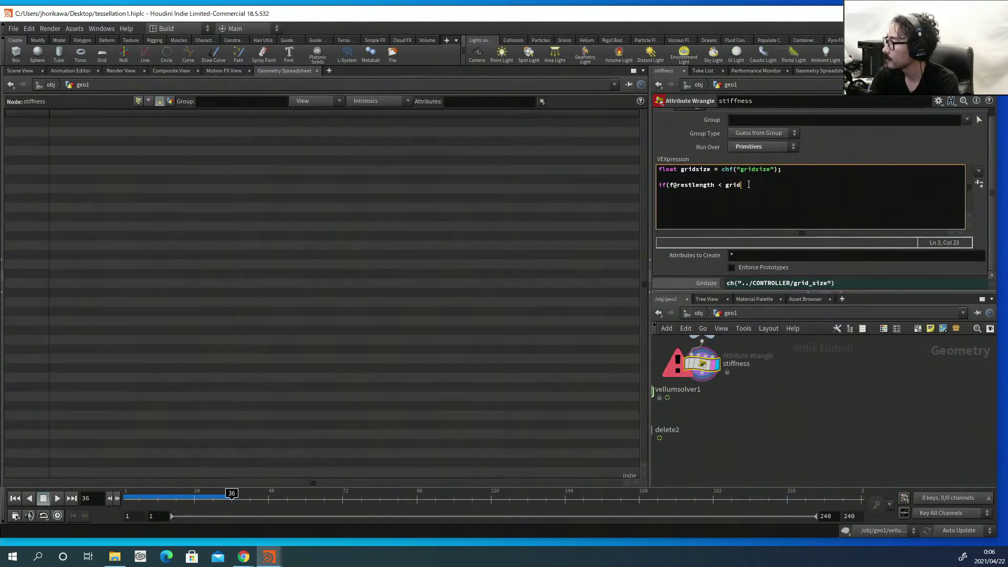
pyautogui.write('size (')
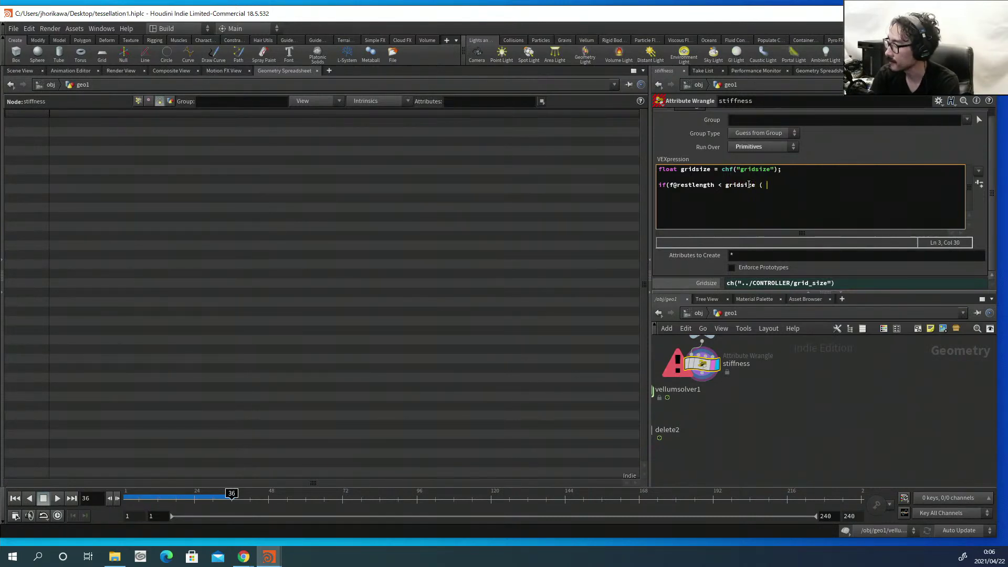
pyautogui.press('BackSpace')
pyautogui.press('BackSpace')
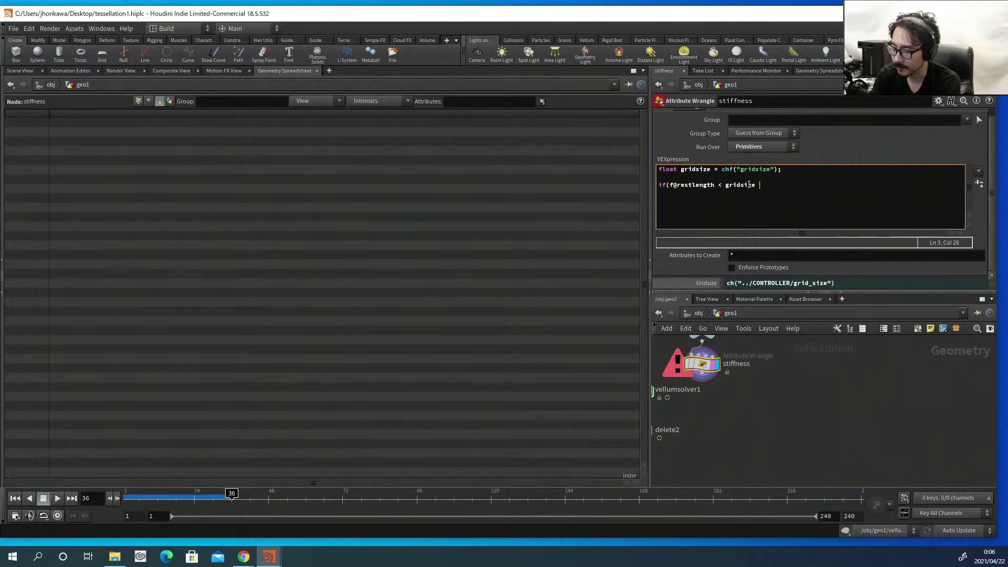
pyautogui.write('* ')
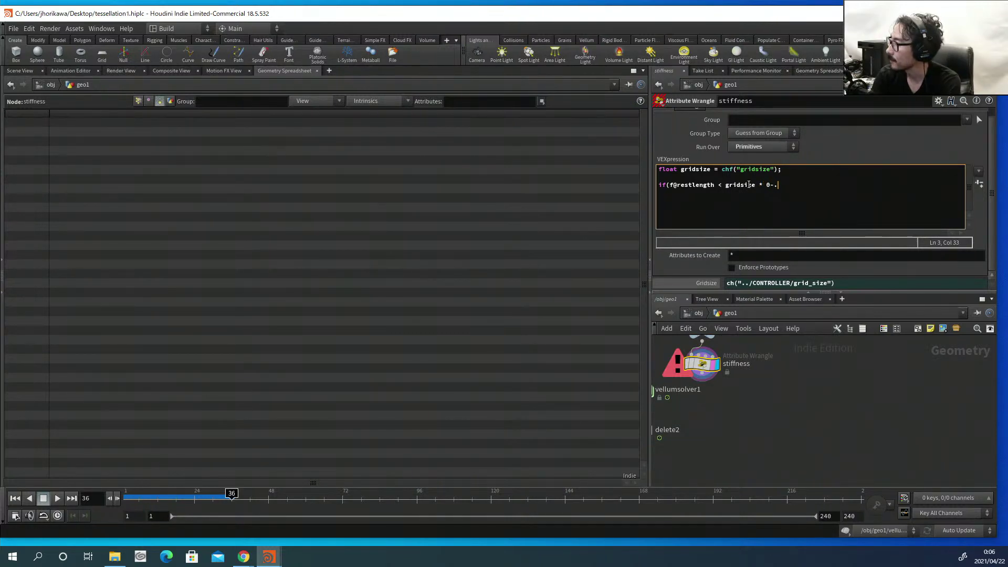
pyautogui.write('0.10')
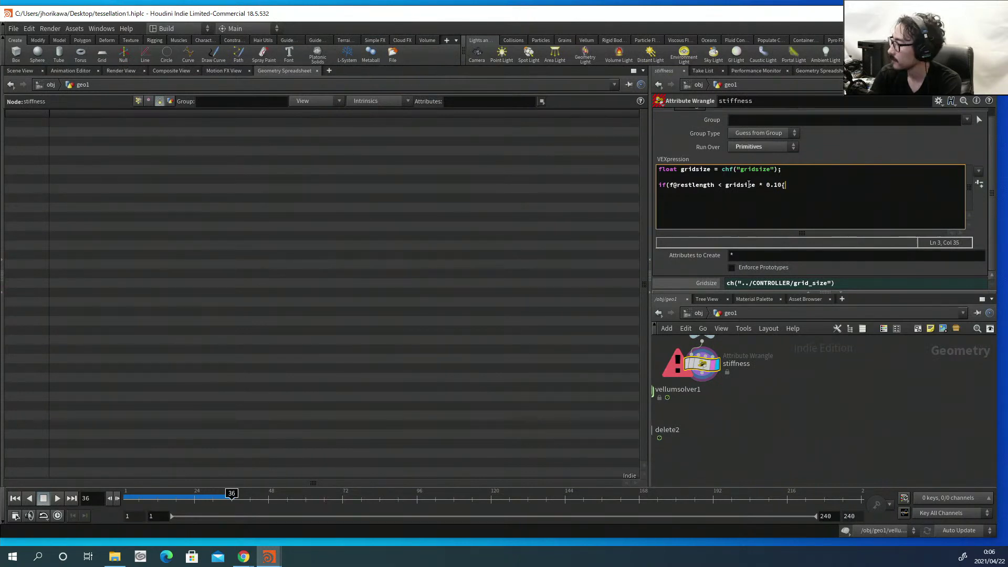
pyautogui.press('BackSpace')
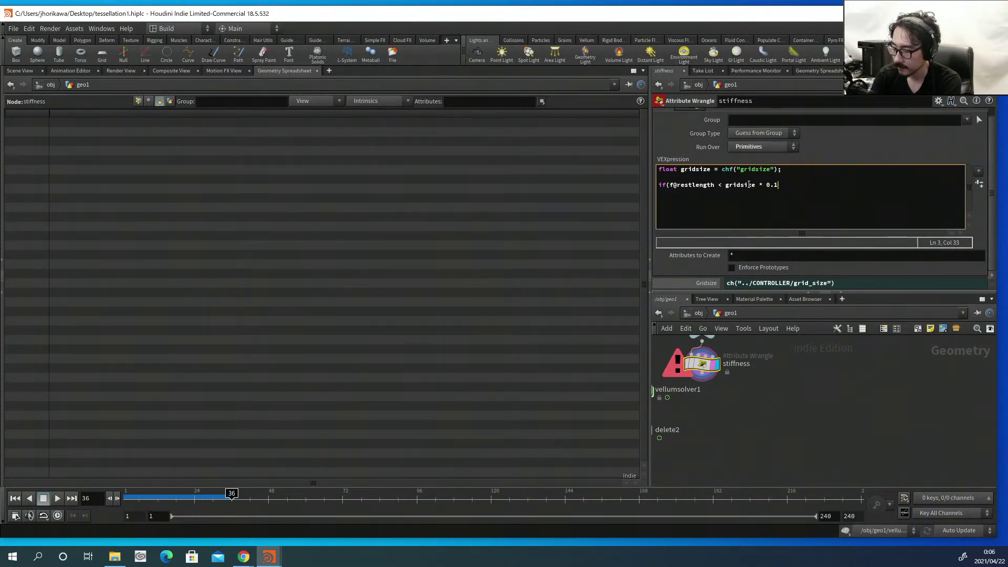
# Close the if condition's parenthesis, add an empty curly-brace block for its body, and apply the code.
pyautogui.write('){')
pyautogui.press('Return')
pyautogui.press('Return')
pyautogui.write('}')
pyautogui.press('Left')
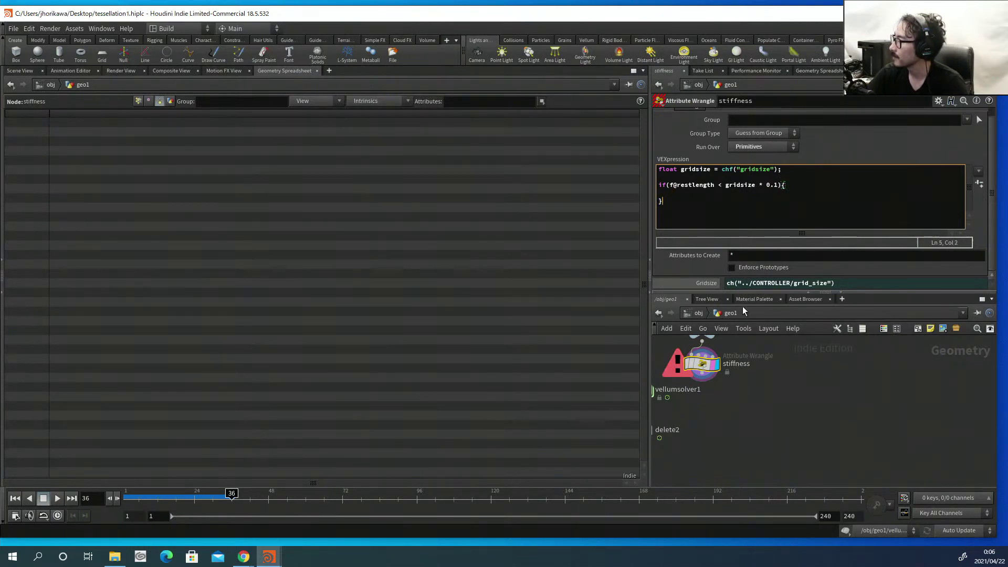
pyautogui.click(772, 398)
pyautogui.click(761, 210)
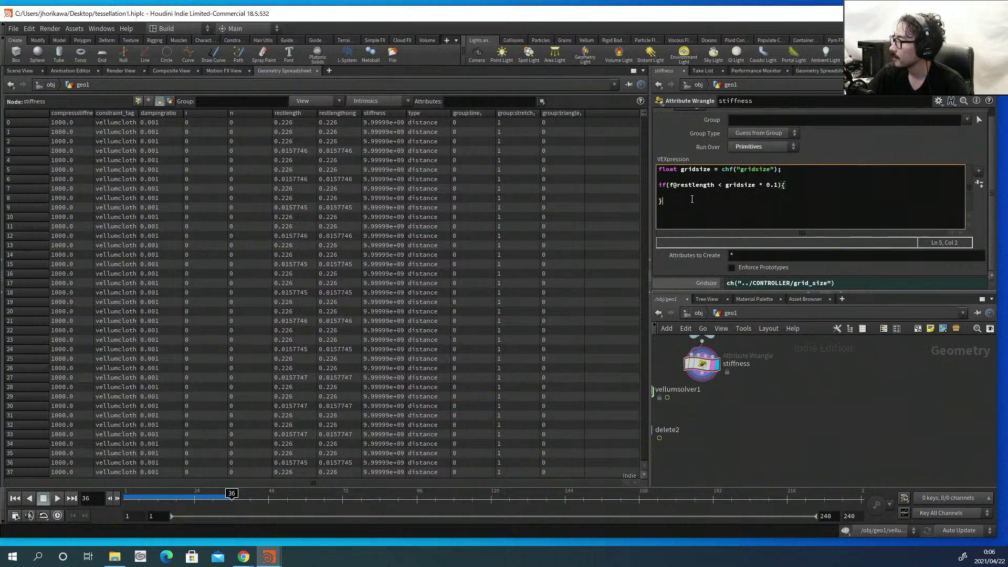
# Sort the constraints by restlengthorig and set the gridsize multiplier in the condition to 0.5.
pyautogui.click(336, 114)
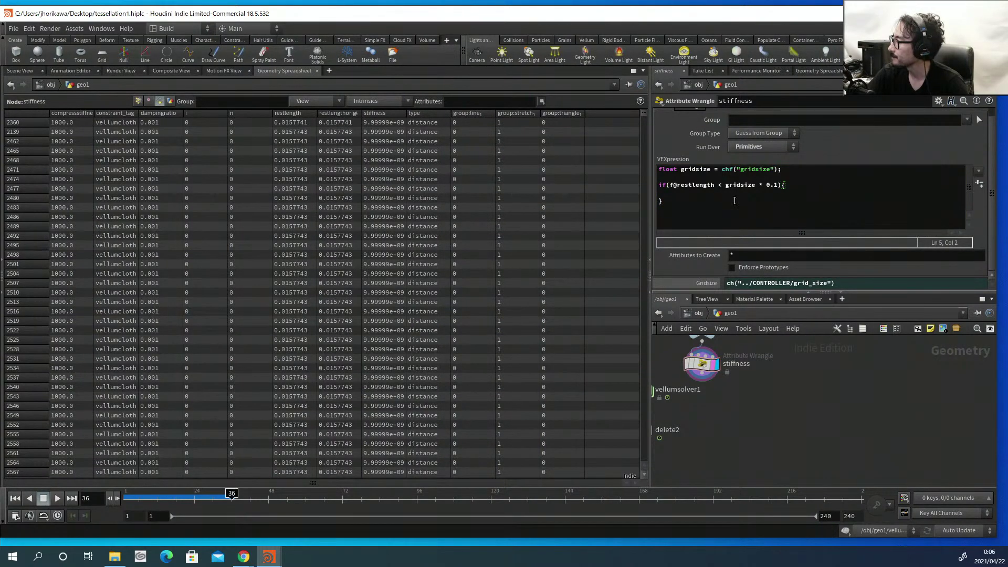
pyautogui.click(782, 184)
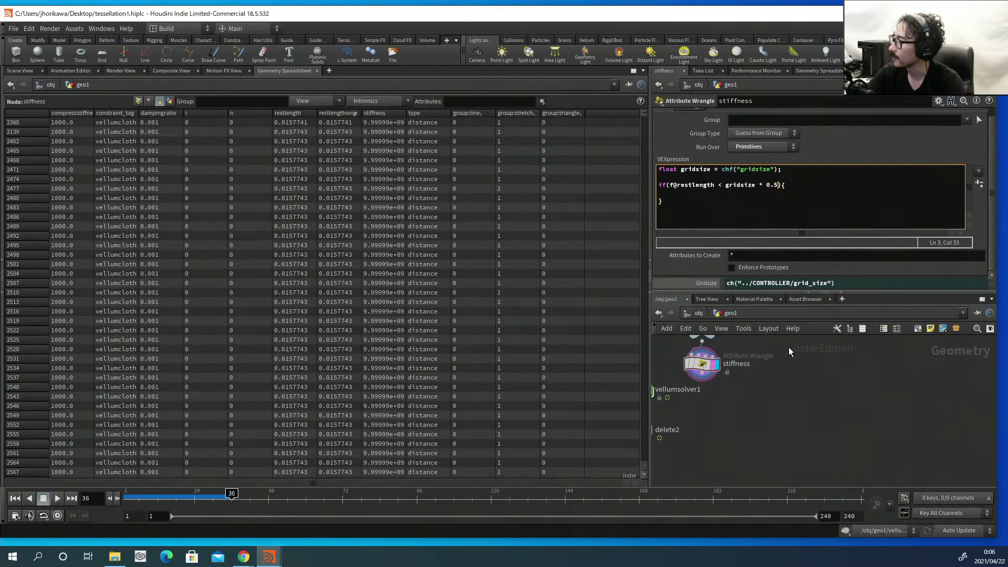
# Assign f@stiffness = chf("stiffness"); inside the if body and create the wrangle's Stiffness parameter.
pyautogui.click(714, 191)
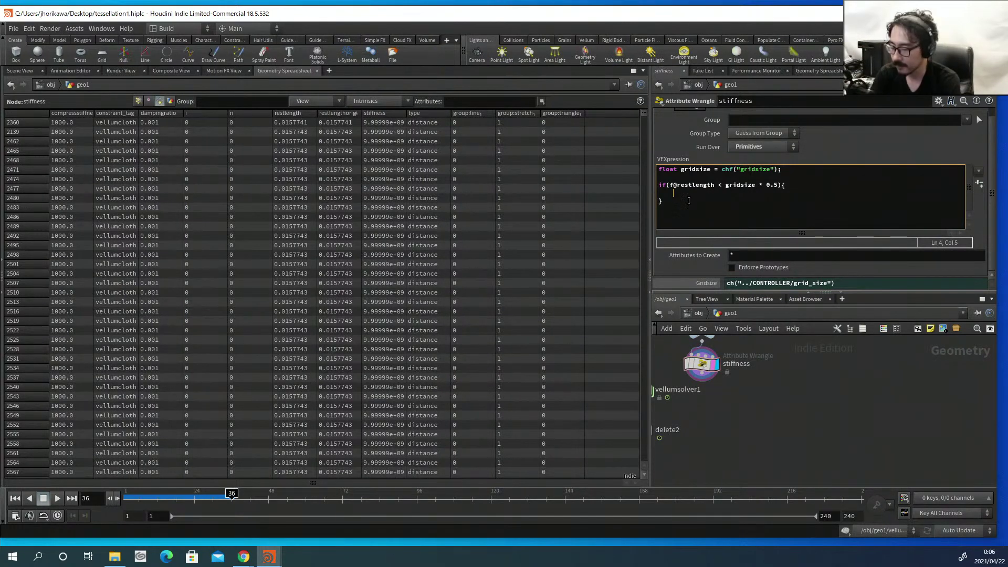
pyautogui.write('f')
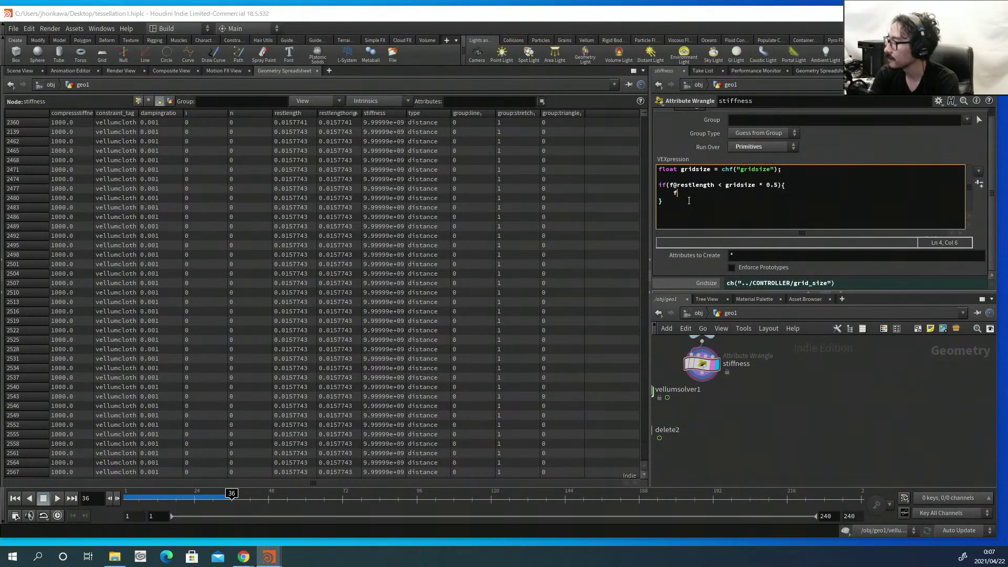
pyautogui.write('"@')
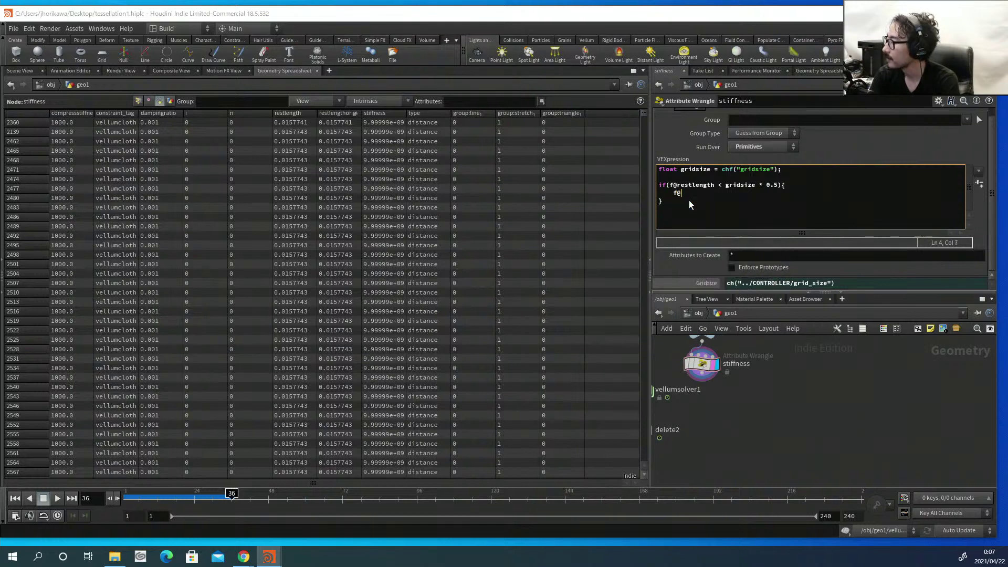
pyautogui.write('stiff')
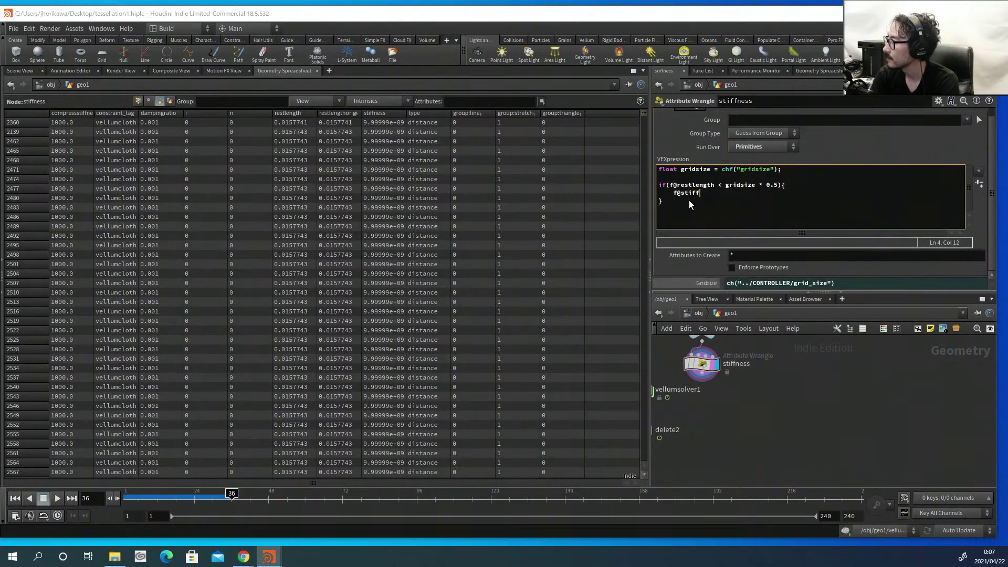
pyautogui.write('ness = ')
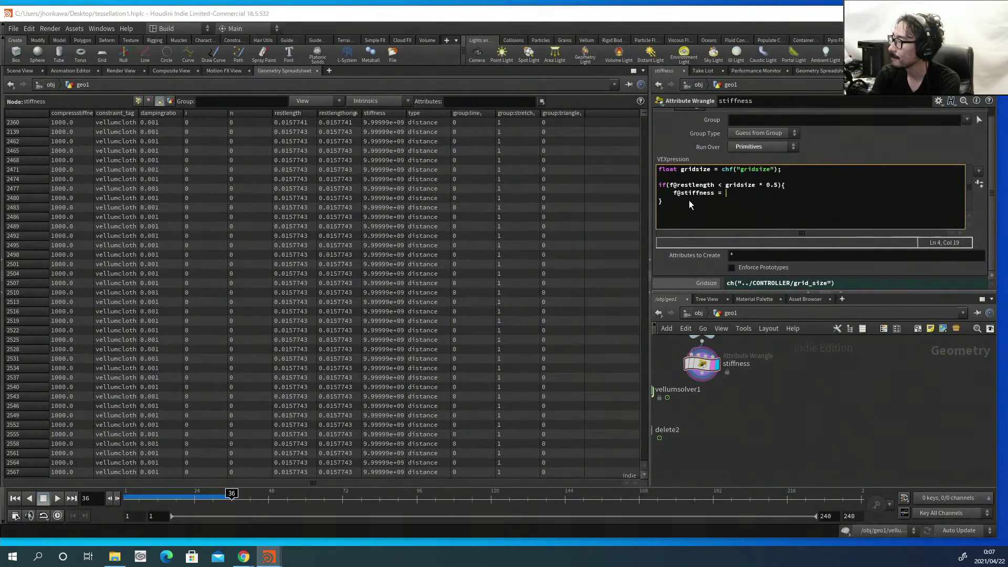
pyautogui.write('chf)')
pyautogui.press('BackSpace')
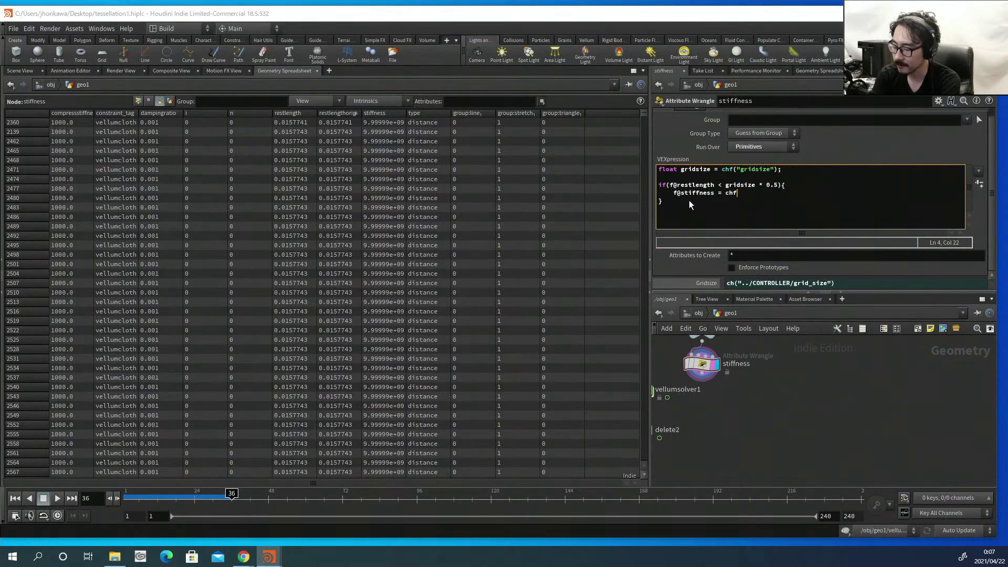
pyautogui.write('("s')
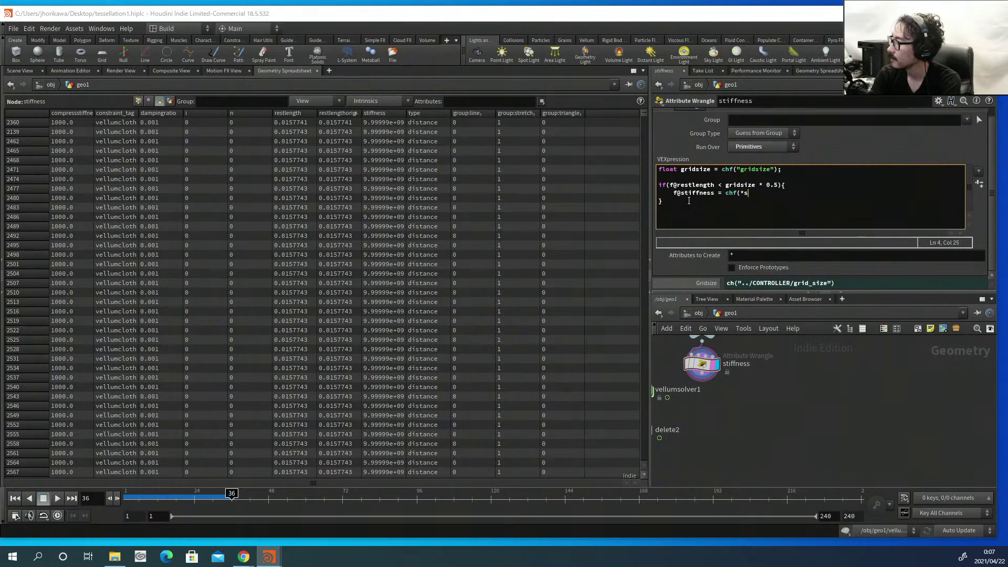
pyautogui.press('BackSpace')
pyautogui.write('"stif')
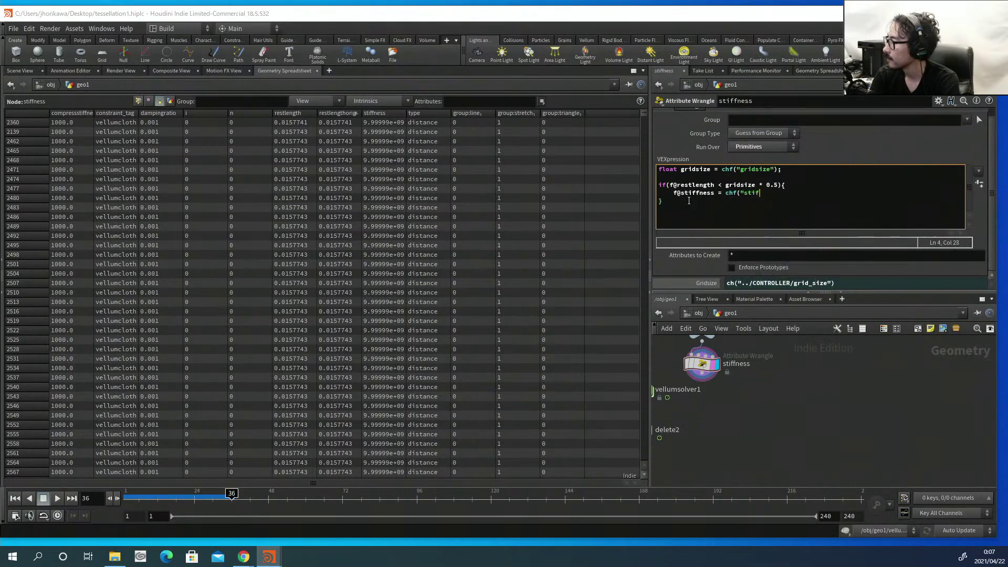
pyautogui.write('fness"')
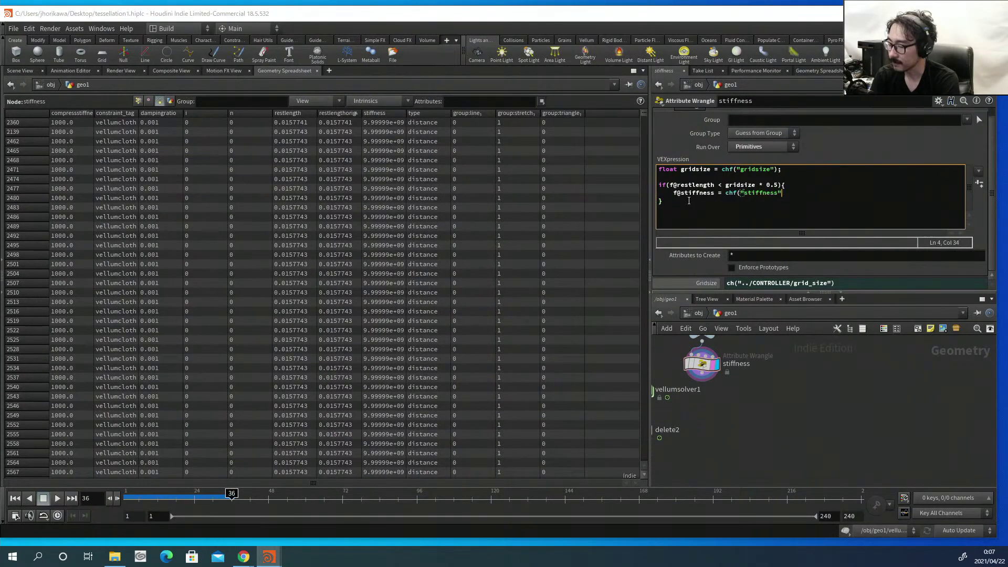
pyautogui.write(');')
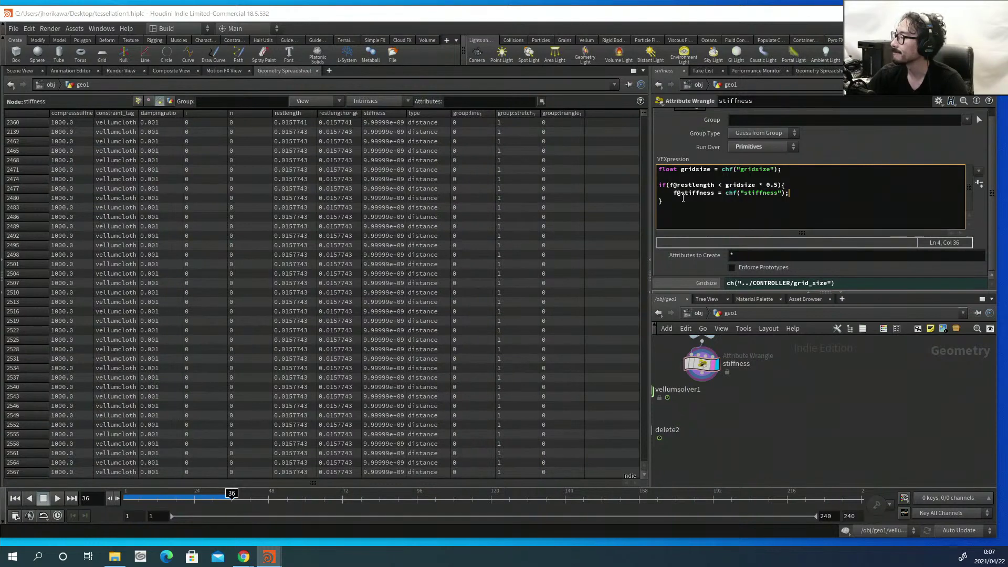
pyautogui.click(981, 184)
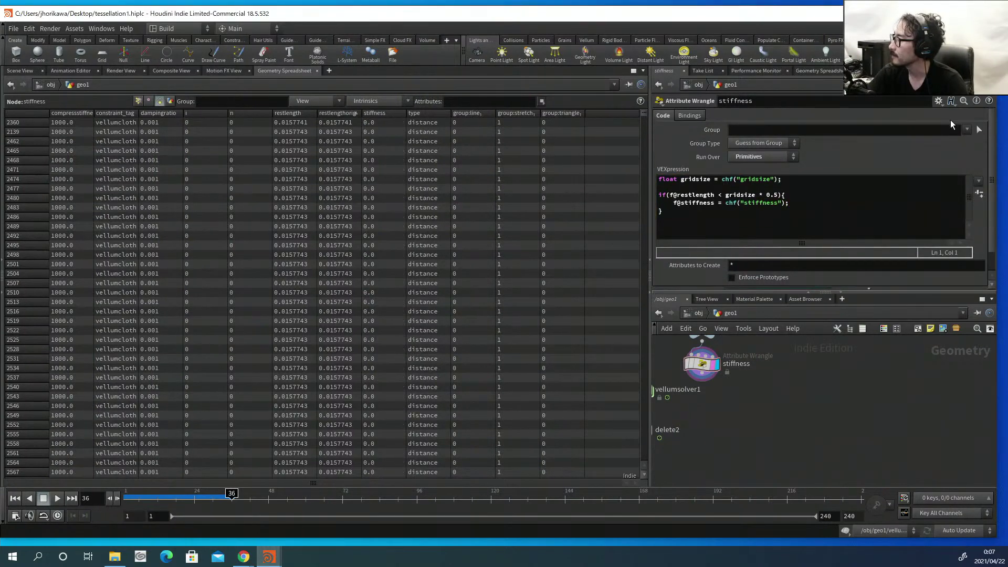
# Edit the wrangle's parameter interface, making Stiffness a Logarithmic Float with a maximum range of 10000, and accept the changes.
pyautogui.click(939, 102)
pyautogui.click(938, 112)
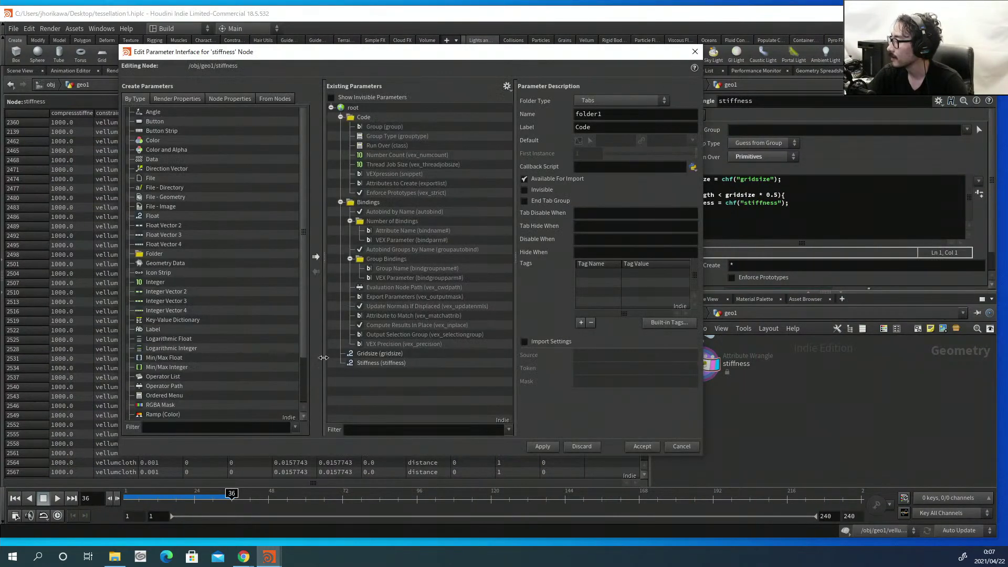
pyautogui.click(358, 362)
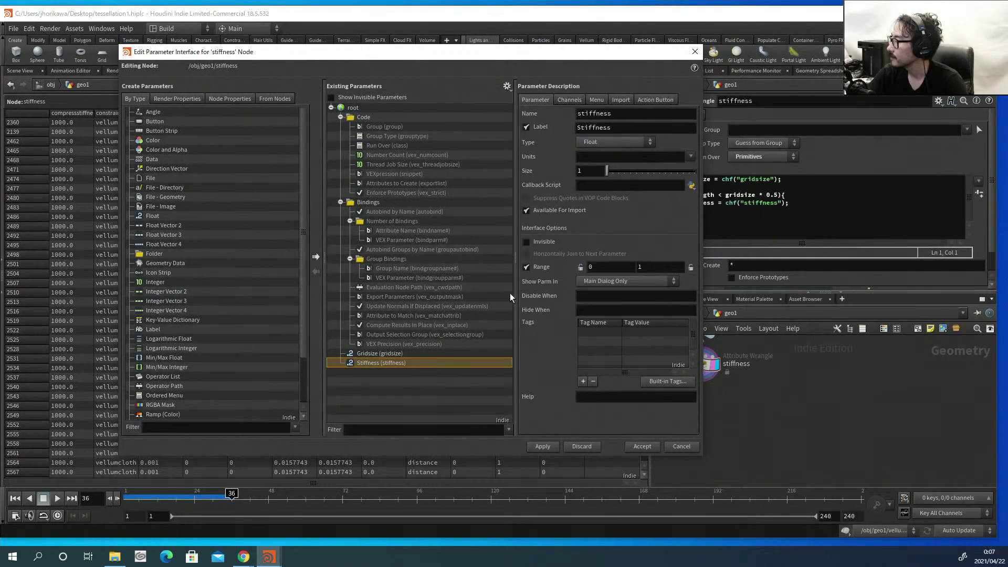
pyautogui.click(603, 143)
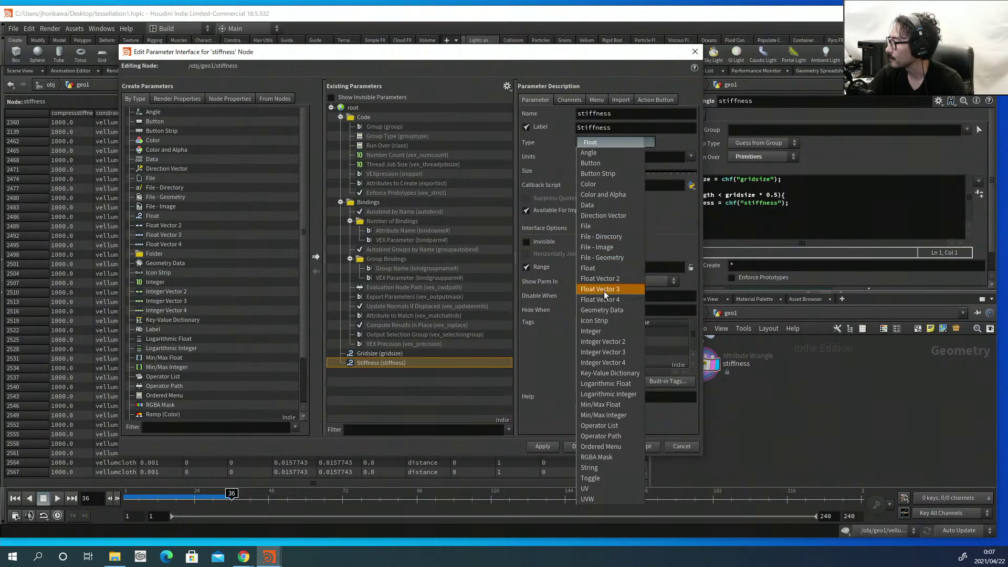
pyautogui.click(605, 385)
pyautogui.click(651, 266)
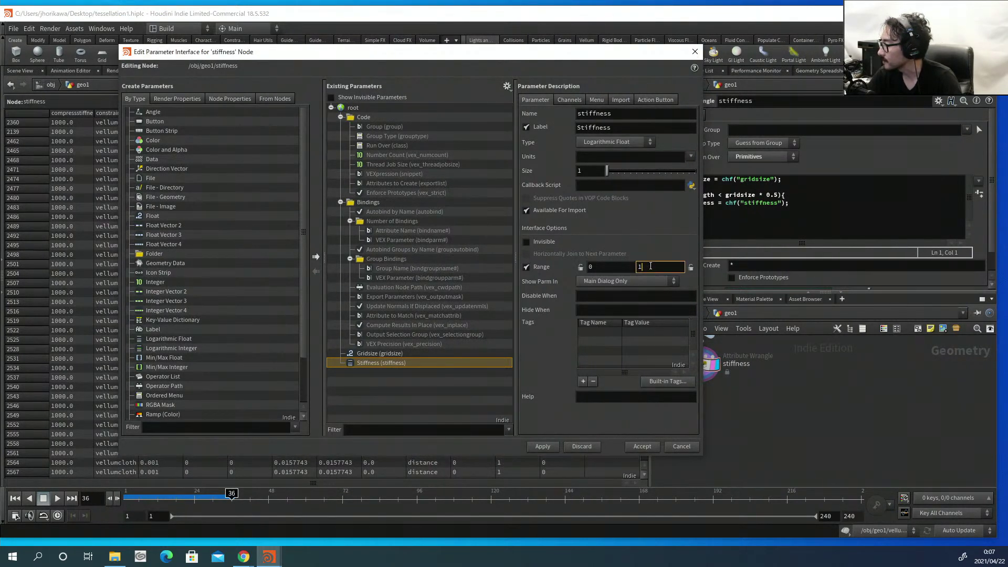
pyautogui.write('0000')
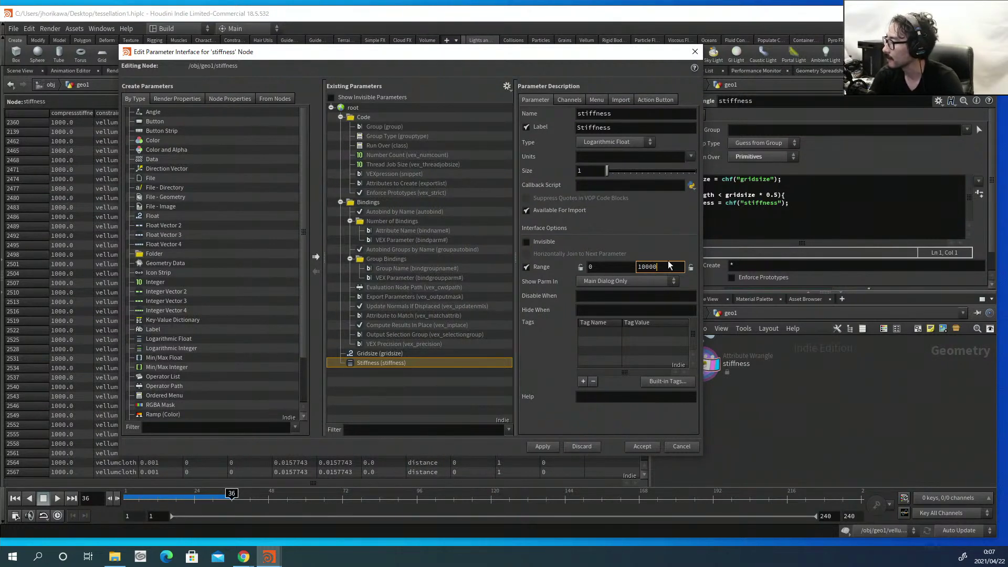
pyautogui.press('Return')
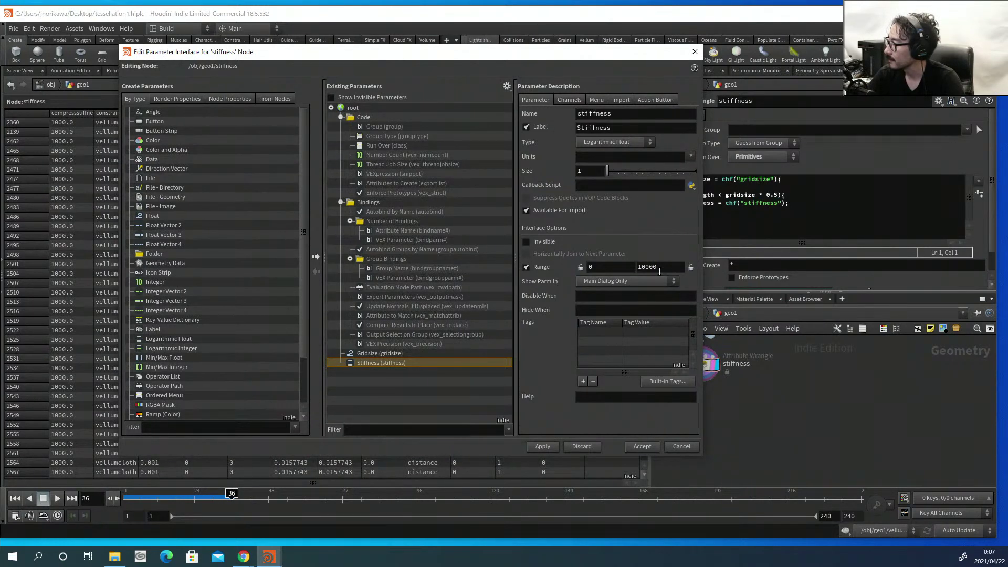
pyautogui.click(592, 446)
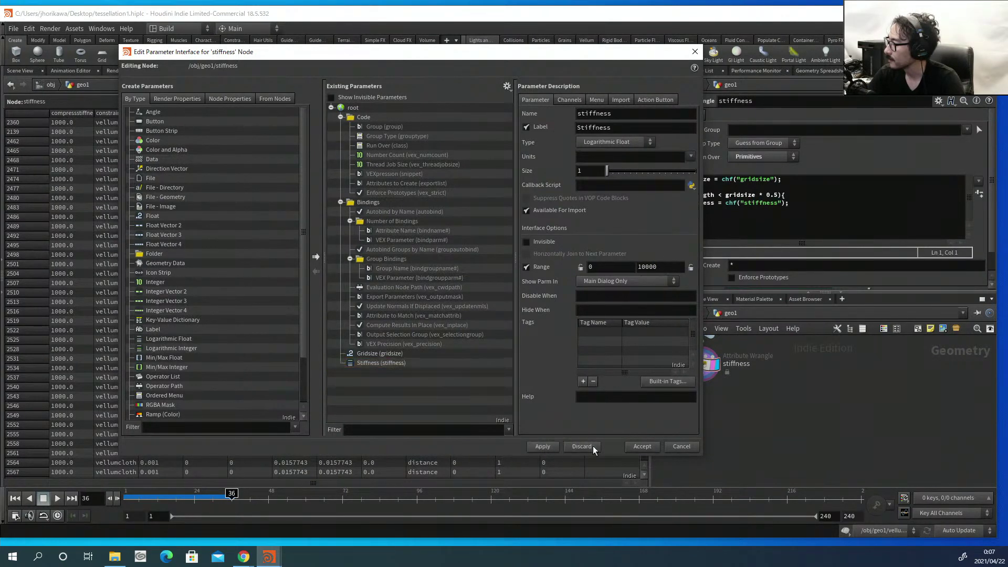
pyautogui.click(641, 447)
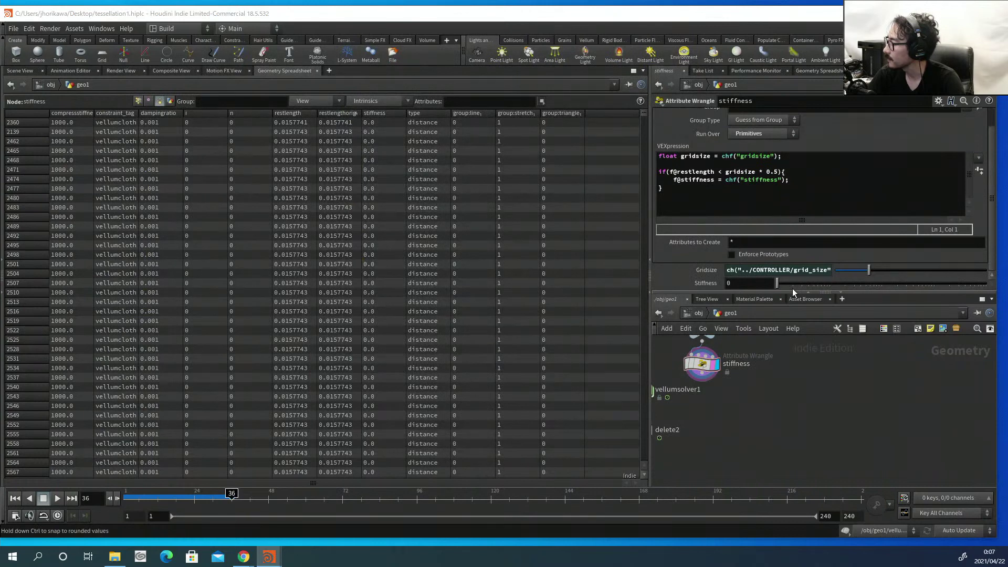
# Set the wrangle's Stiffness to 1 and sort the constraints by stiffness in the geometry spreadsheet.
pyautogui.moveTo(790, 285)
pyautogui.mouseDown()
pyautogui.moveTo(913, 281)
pyautogui.moveTo(770, 287)
pyautogui.moveTo(981, 276)
pyautogui.moveTo(781, 283)
pyautogui.mouseUp()
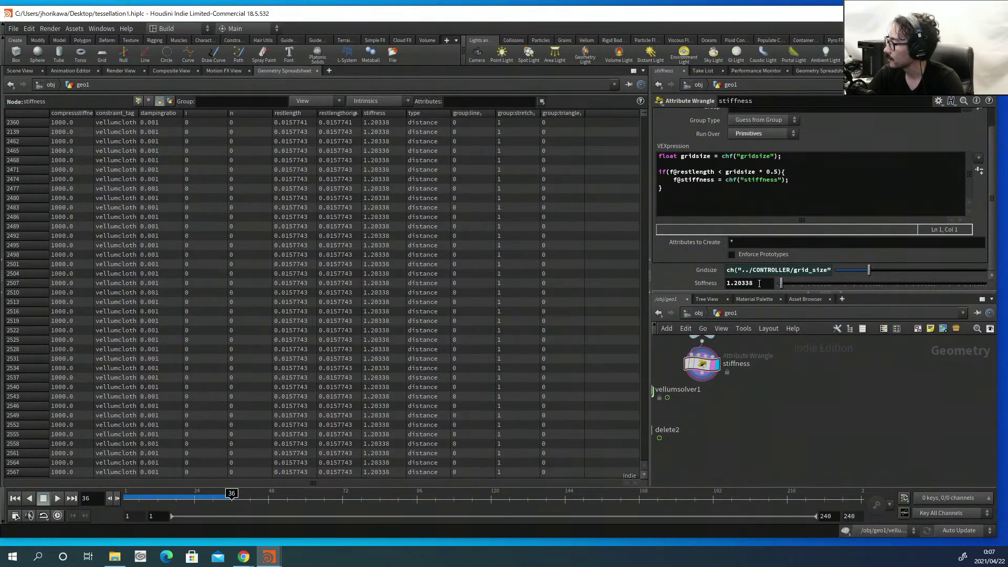
pyautogui.keyDown('ctrl'); pyautogui.middleClick(675, 283); pyautogui.keyUp('ctrl')
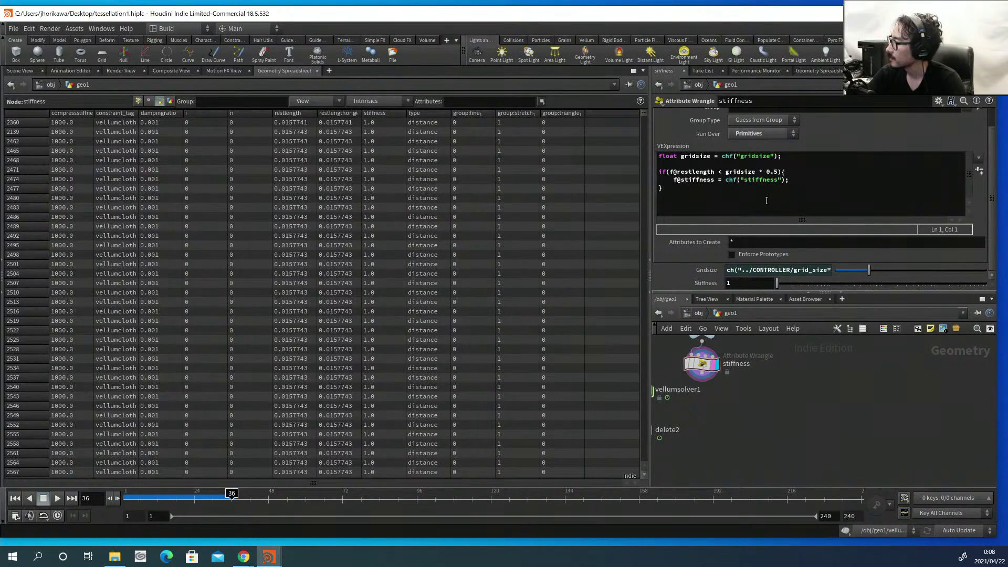
pyautogui.moveTo(805, 179); pyautogui.dragTo(680, 181)
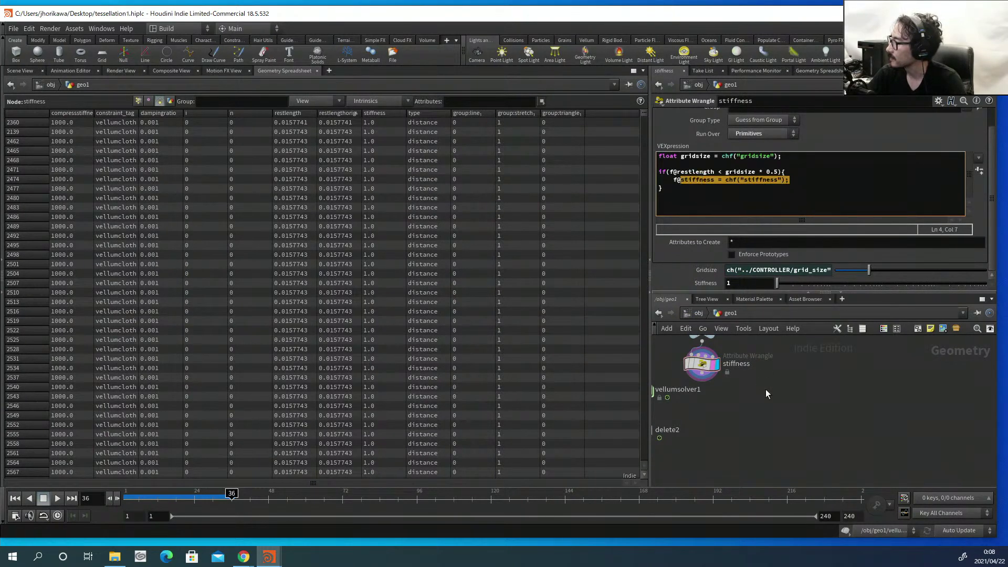
pyautogui.moveTo(766, 389); pyautogui.dragTo(844, 407, button='middle')
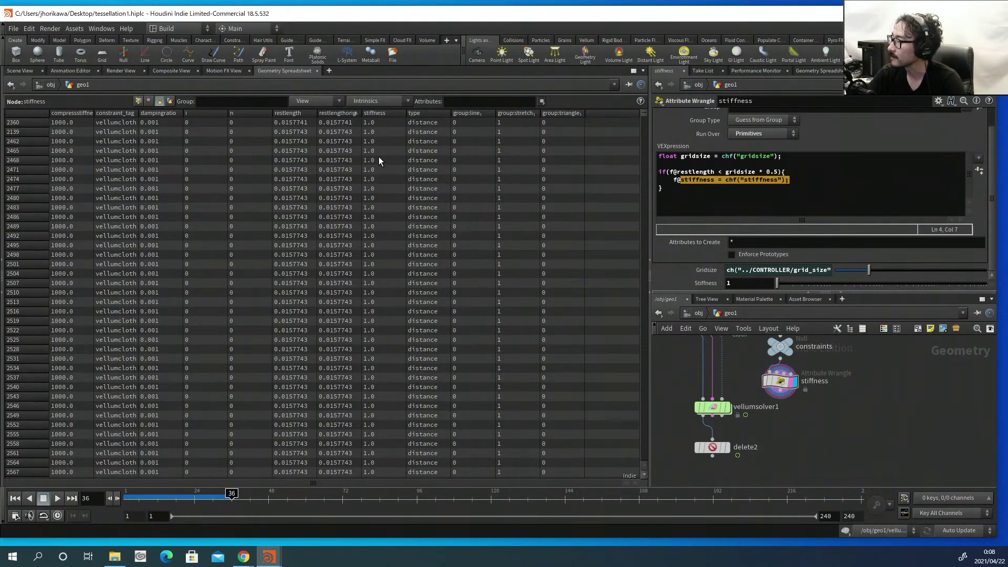
pyautogui.click(385, 113)
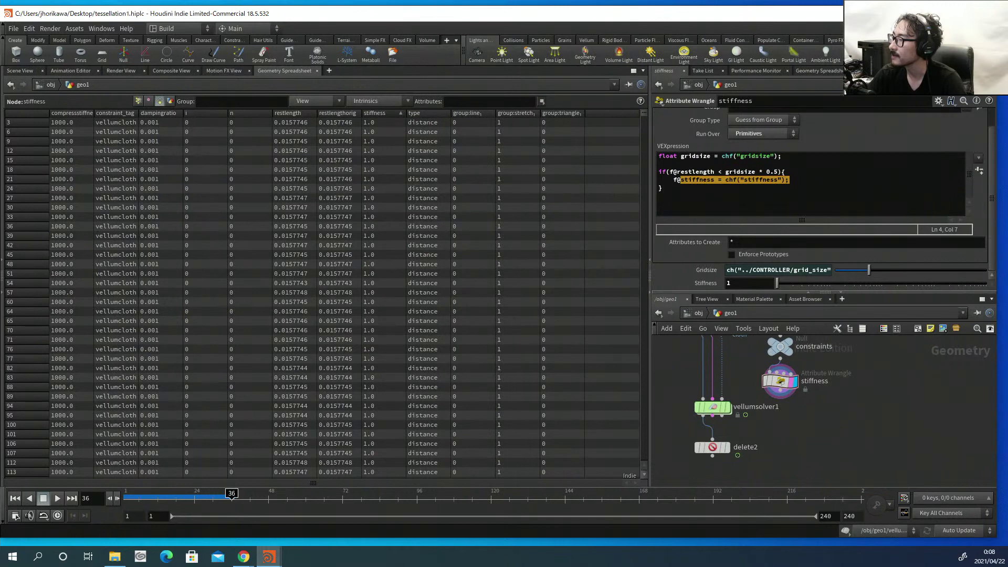
# In the scene view, wire the stiffness wrangle into vellumsolver1's constraint input, space the solver and delete2 further below, and display delete2.
pyautogui.click(20, 71)
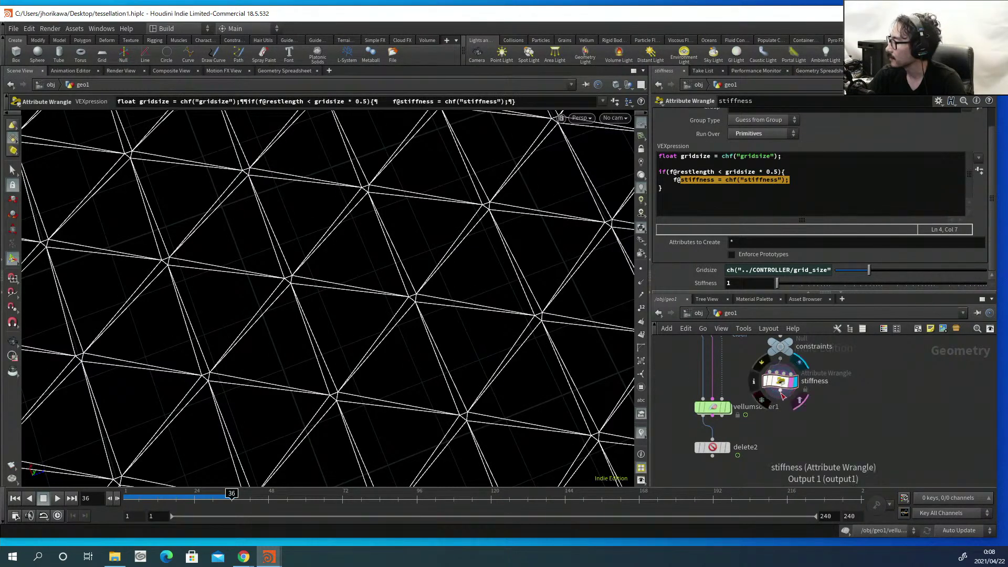
pyautogui.moveTo(783, 397); pyautogui.dragTo(715, 422)
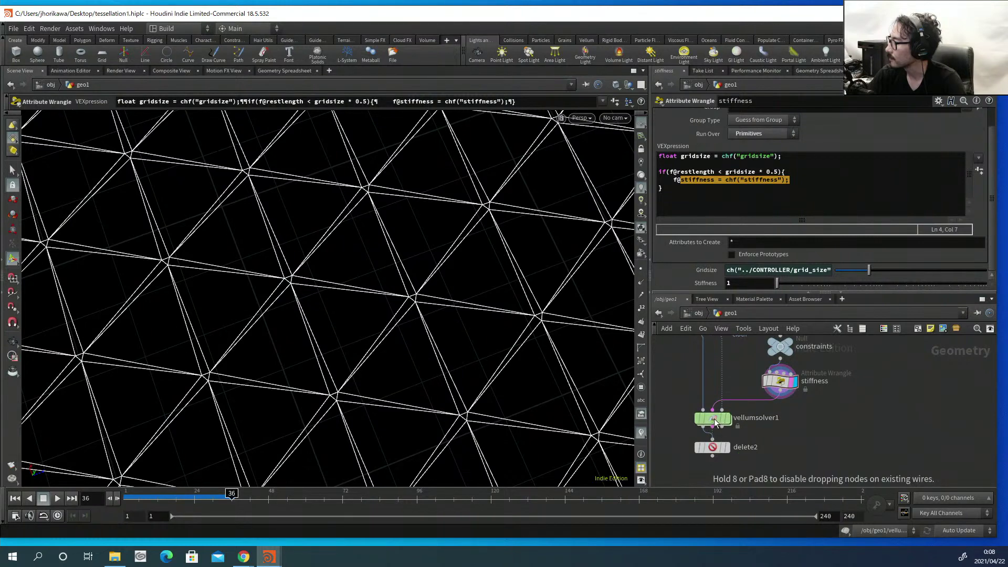
pyautogui.moveTo(762, 472); pyautogui.dragTo(712, 442)
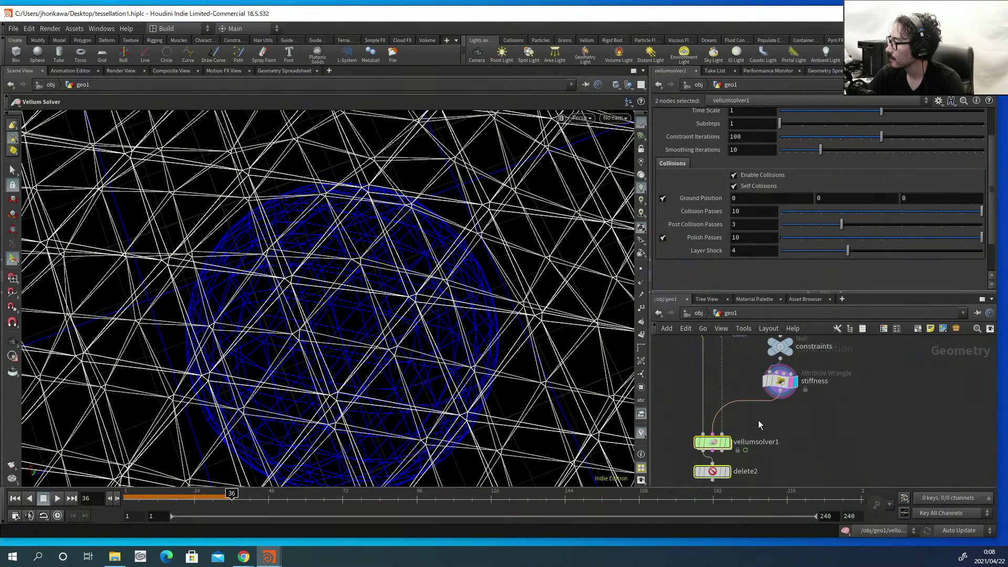
pyautogui.click(720, 441)
pyautogui.moveTo(744, 416)
pyautogui.mouseDown(button='middle')
pyautogui.moveTo(744, 453)
pyautogui.moveTo(721, 426)
pyautogui.moveTo(736, 411)
pyautogui.mouseUp(button='middle')
pyautogui.scroll(2, 721, 427)
pyautogui.click(735, 411)
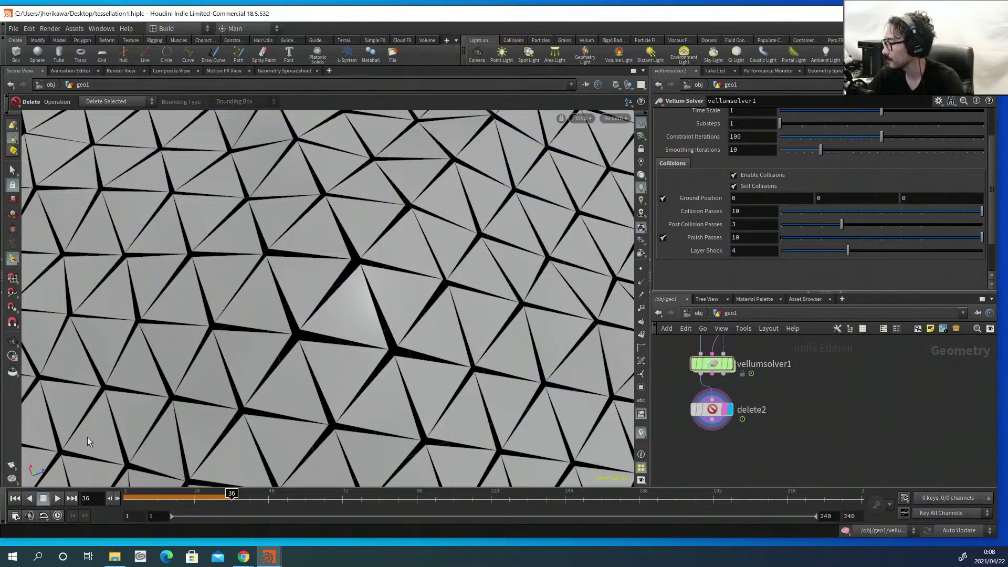
# Replay the cloth simulation from frame 1 to about frame 45 and examine the gaps between triangles over the sphere.
pyautogui.keyDown('alt'); pyautogui.moveTo(421, 251); pyautogui.dragTo(222, 306, button='right'); pyautogui.keyUp('alt')
pyautogui.keyDown('alt'); pyautogui.moveTo(451, 287); pyautogui.dragTo(218, 261); pyautogui.keyUp('alt')
pyautogui.press('Escape')
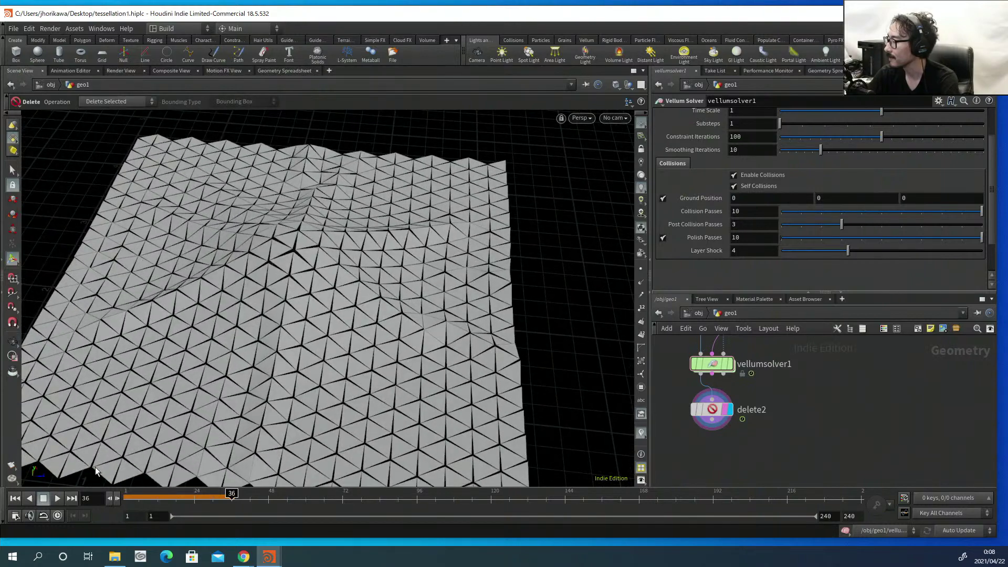
pyautogui.click(14, 499)
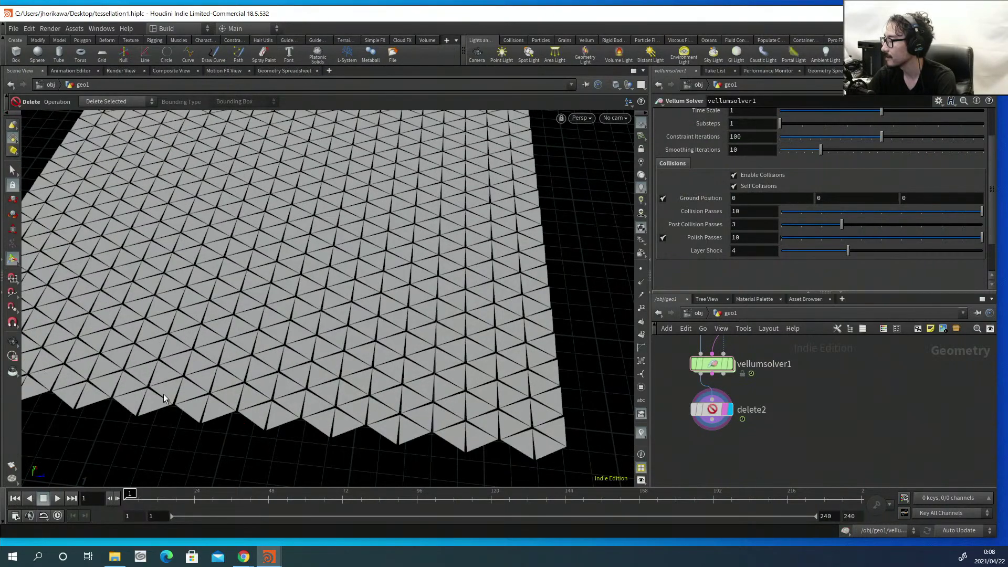
pyautogui.moveTo(163, 394); pyautogui.dragTo(114, 461)
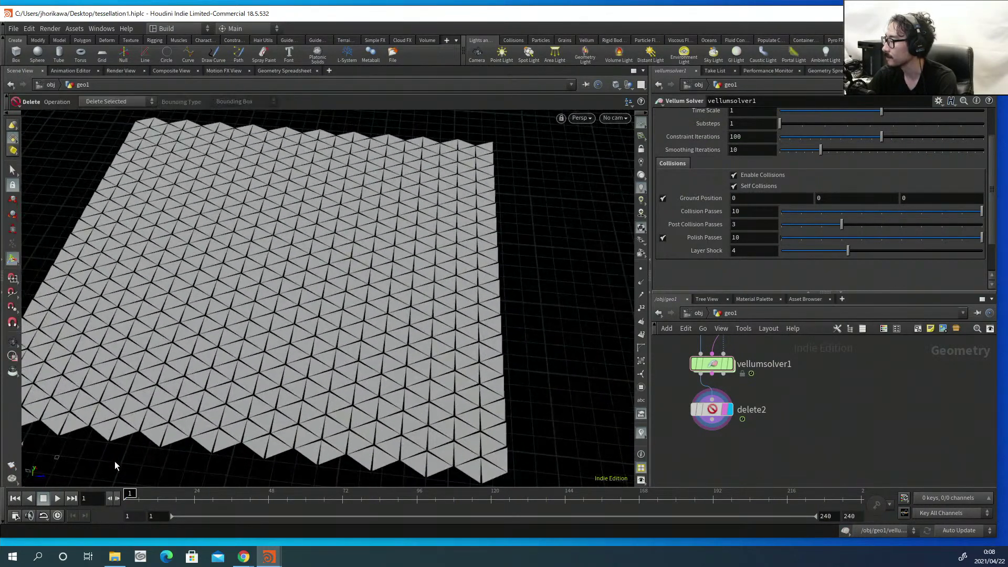
pyautogui.click(62, 497)
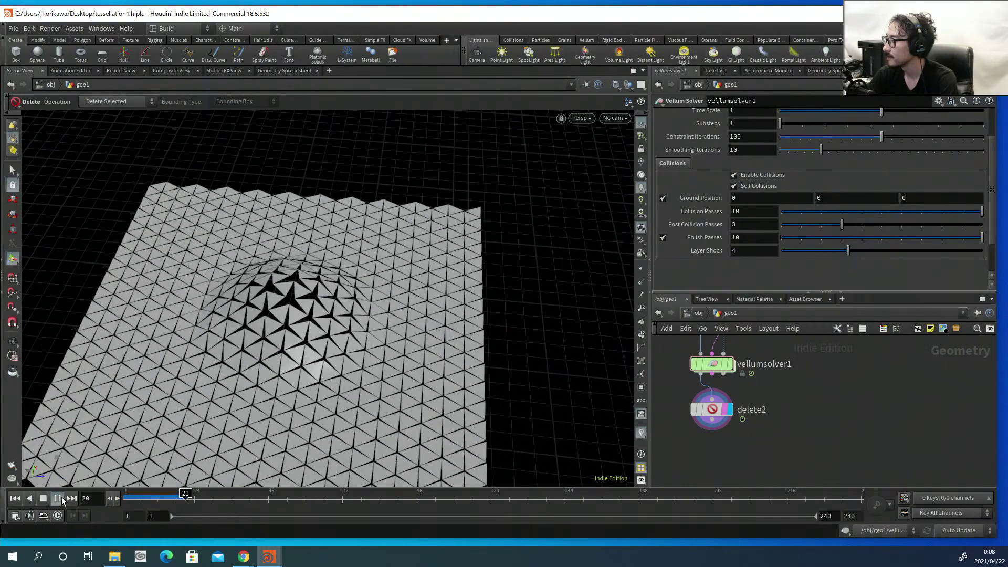
pyautogui.click(62, 497)
pyautogui.press('Escape')
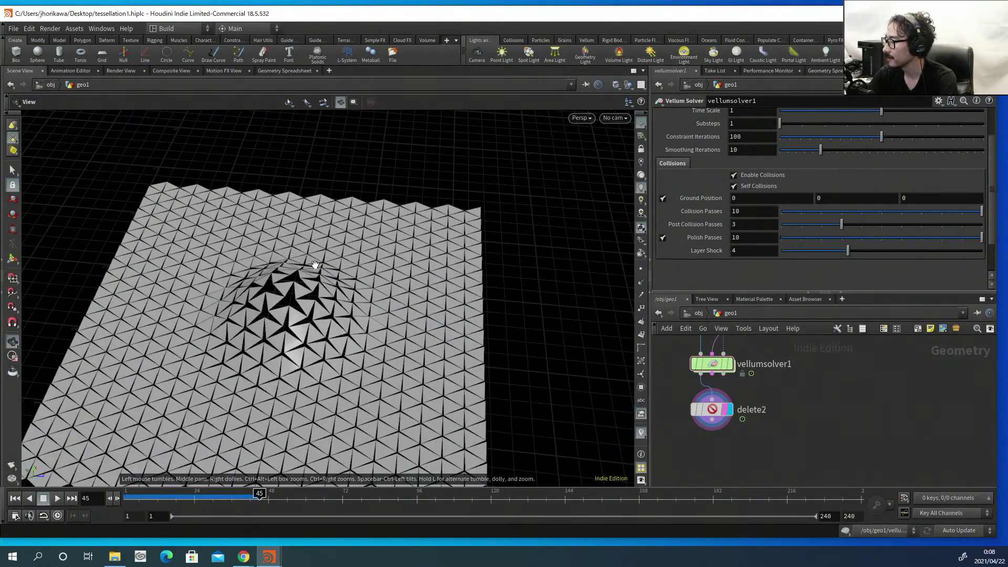
pyautogui.moveTo(315, 264)
pyautogui.mouseDown()
pyautogui.moveTo(300, 306)
pyautogui.moveTo(301, 263)
pyautogui.mouseUp()
pyautogui.press('Return')
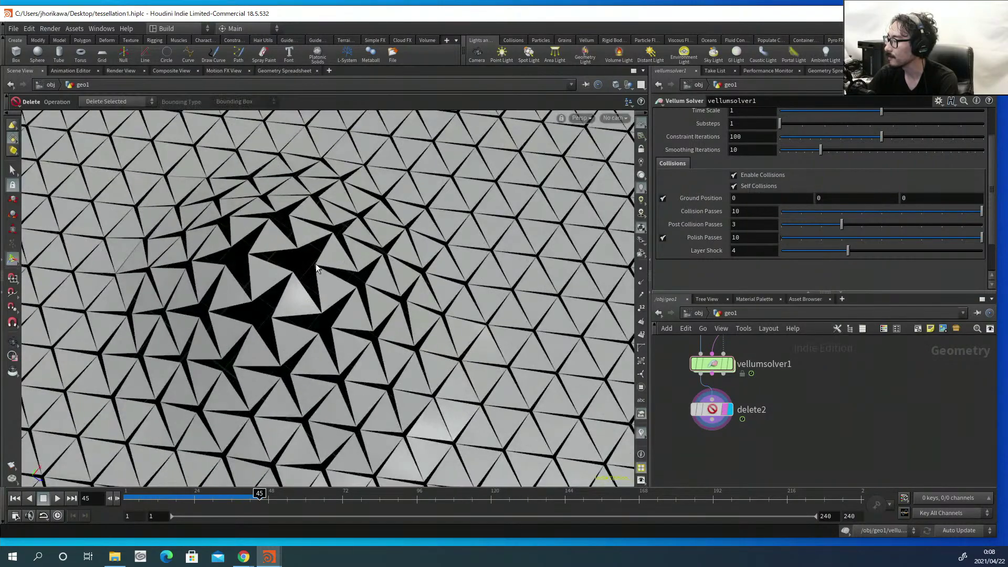
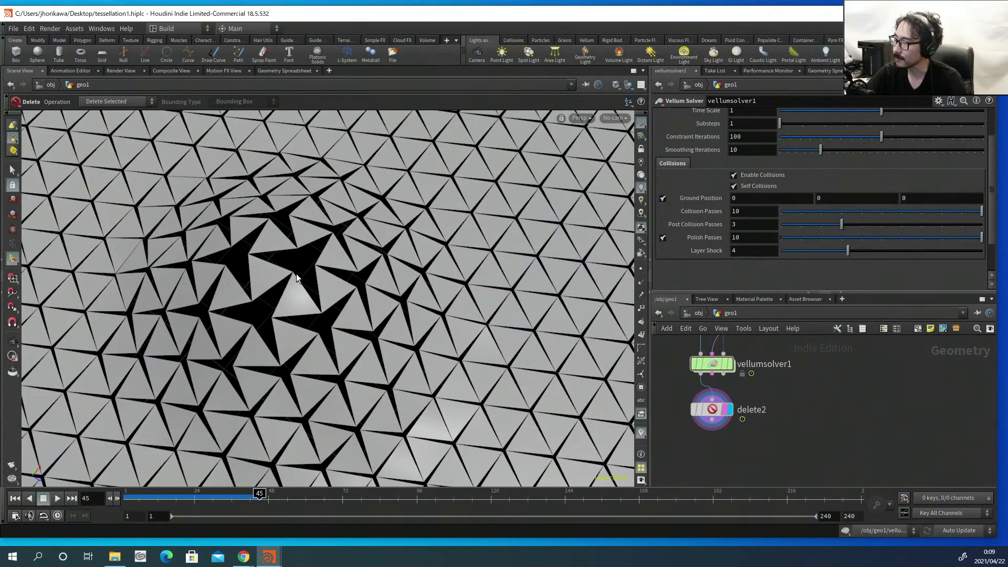
# Select the stiffness wrangle and try a Stiffness value of 0.1.
pyautogui.press('Escape')
pyautogui.moveTo(303, 274); pyautogui.dragTo(353, 225)
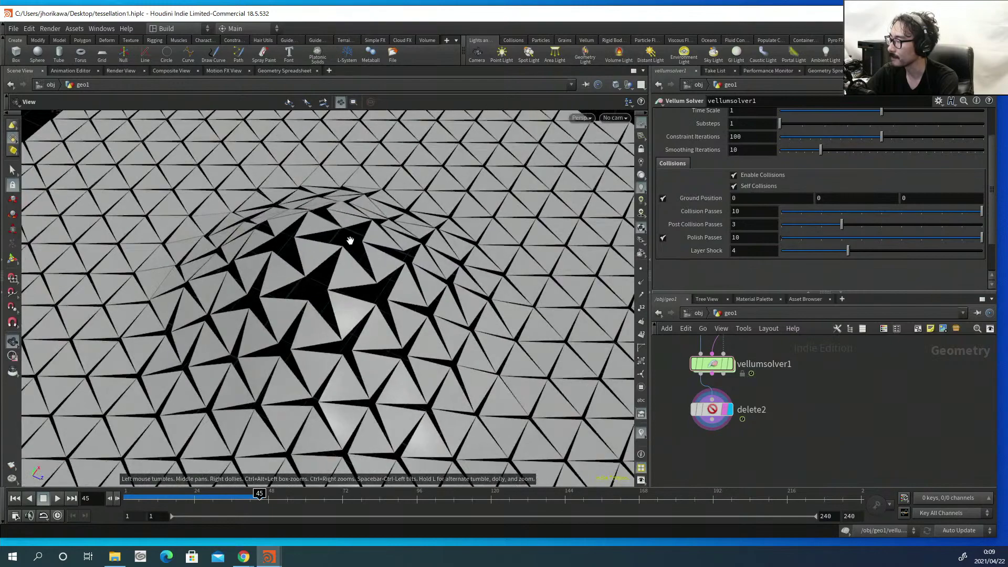
pyautogui.press('Return')
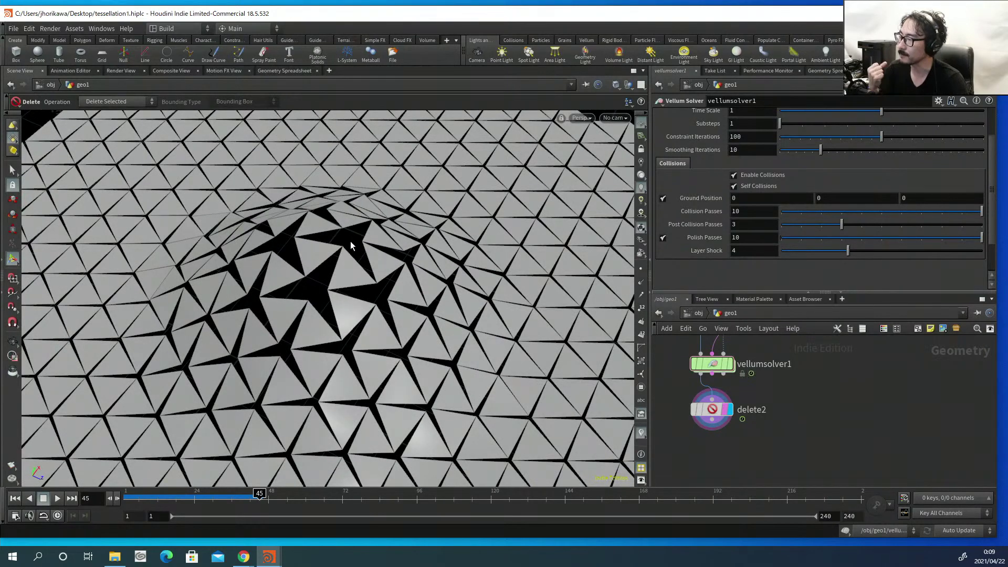
pyautogui.press('Escape')
pyautogui.moveTo(350, 241); pyautogui.dragTo(378, 287)
pyautogui.scroll(-3, 769, 379)
pyautogui.moveTo(803, 391); pyautogui.dragTo(788, 474, button='middle')
pyautogui.scroll(3, 792, 418)
pyautogui.click(767, 409)
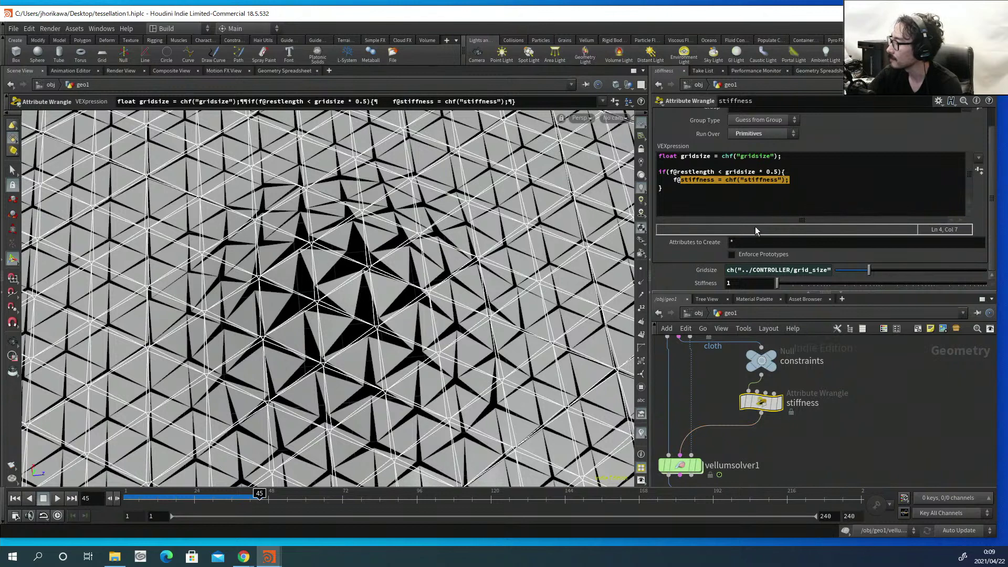
pyautogui.click(742, 282)
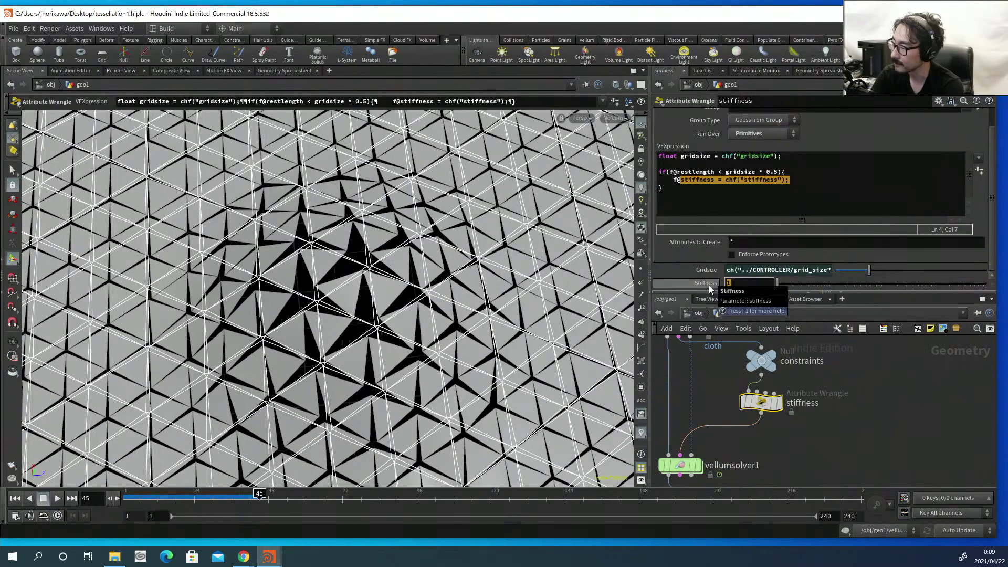
pyautogui.write('0')
pyautogui.write('.,1')
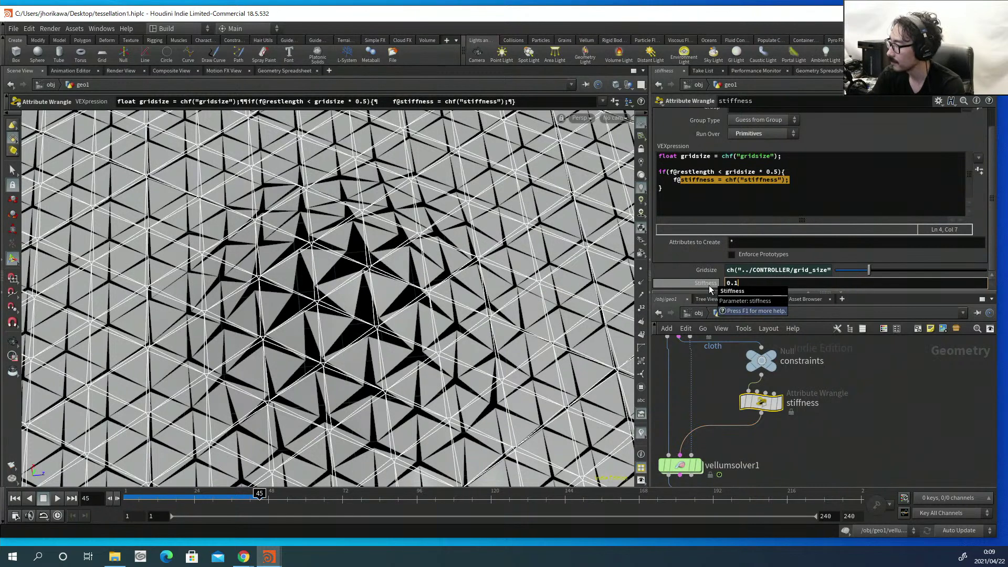
pyautogui.press('Return')
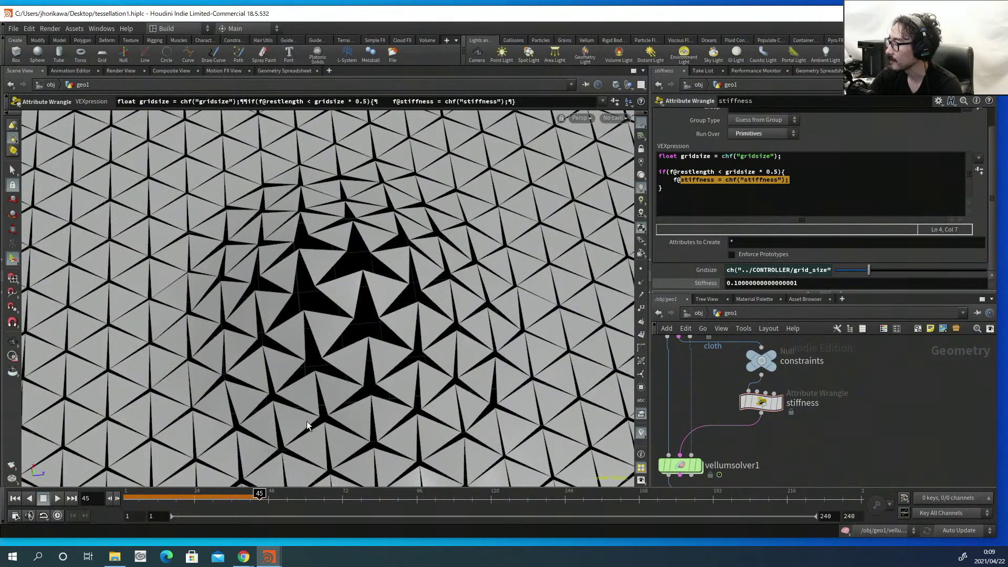
# Replay the cloth simulation from frame 1 to about frame 42 and examine the triangle gaps over the sphere with the softer constraints.
pyautogui.click(16, 498)
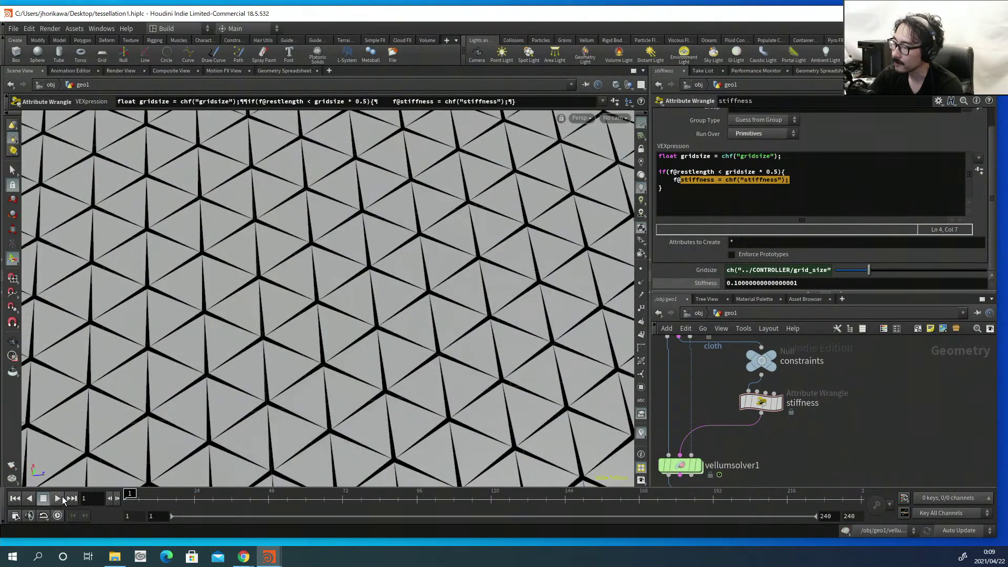
pyautogui.click(57, 499)
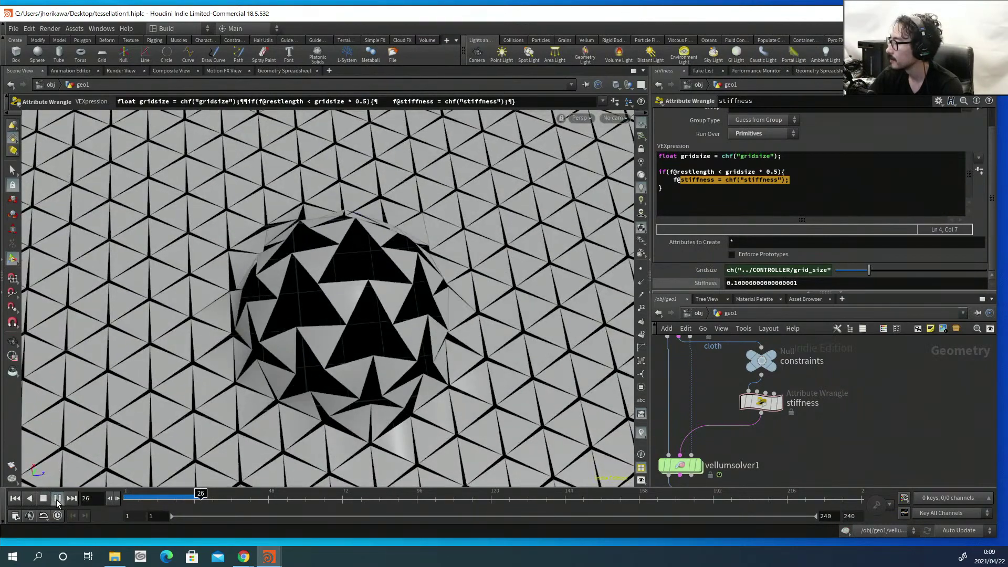
pyautogui.click(56, 498)
pyautogui.press('Escape')
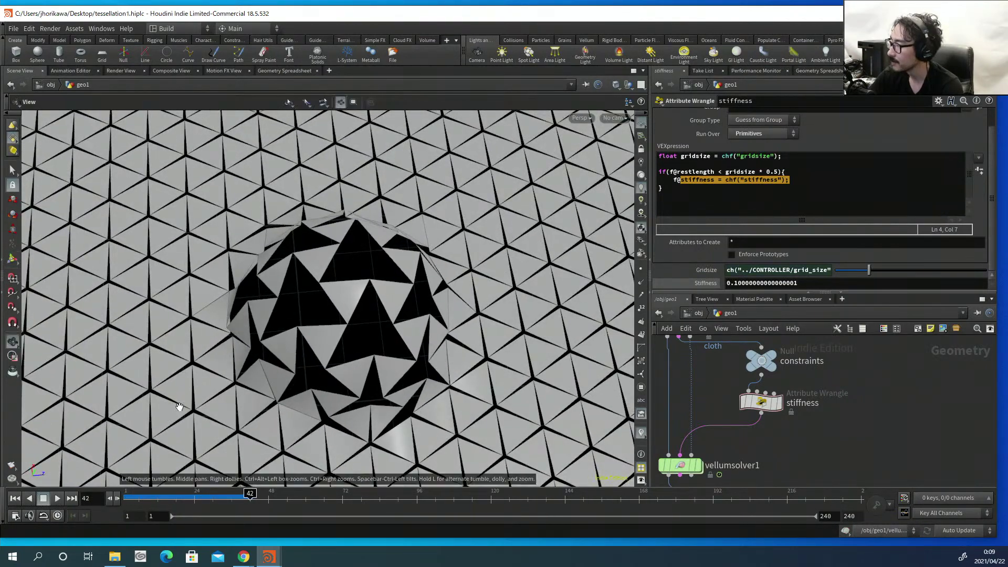
pyautogui.moveTo(306, 279); pyautogui.dragTo(400, 246)
pyautogui.press('Return')
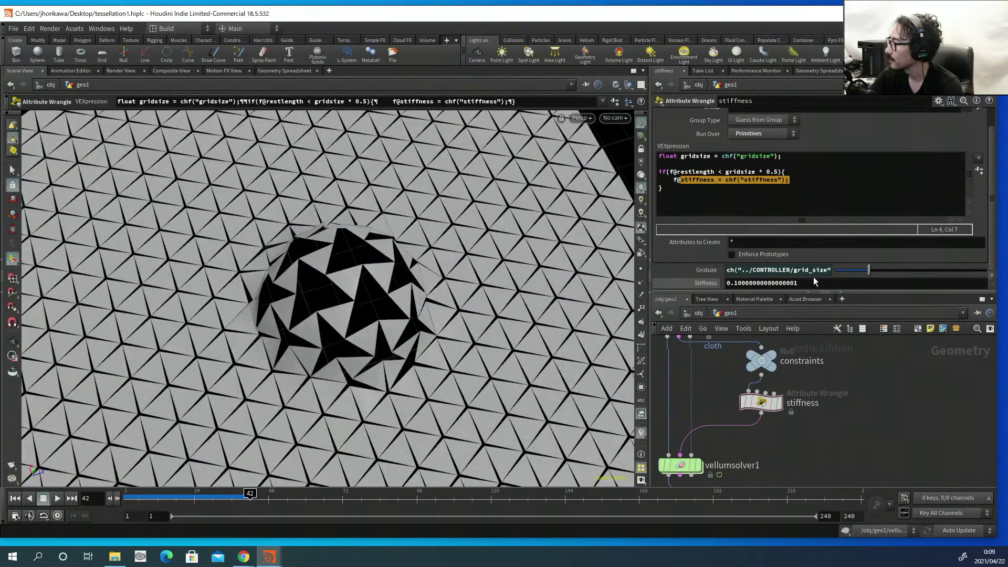
# Try a Stiffness value of 10 on the wrangle.
pyautogui.doubleClick(772, 283)
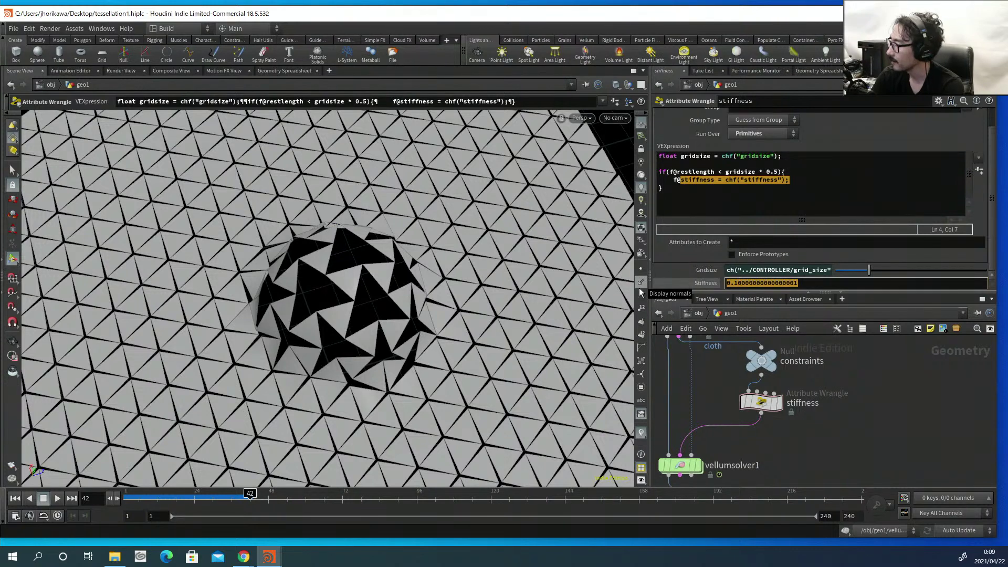
pyautogui.write('10')
pyautogui.press('Return')
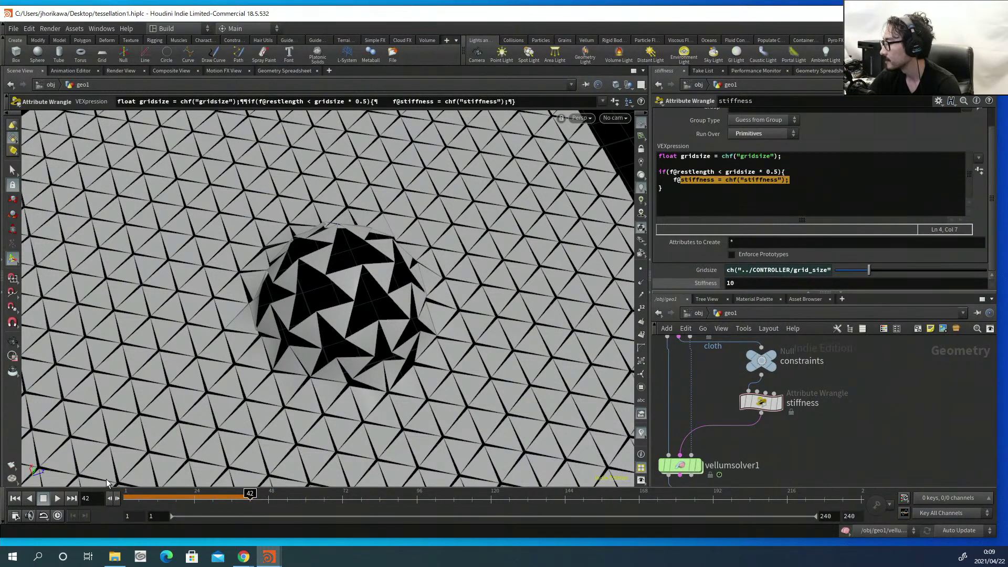
# Play the simulation from frame 1 to about frame 122, examine the gaps over the sphere up close, and rewind to frame 1.
pyautogui.click(14, 499)
pyautogui.click(56, 498)
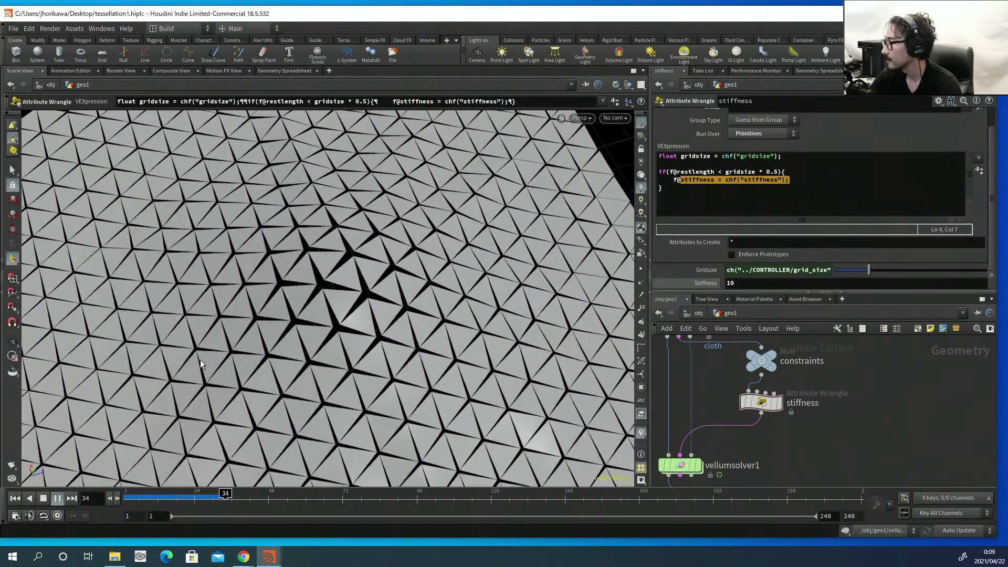
pyautogui.moveTo(316, 252); pyautogui.dragTo(401, 245, button='right')
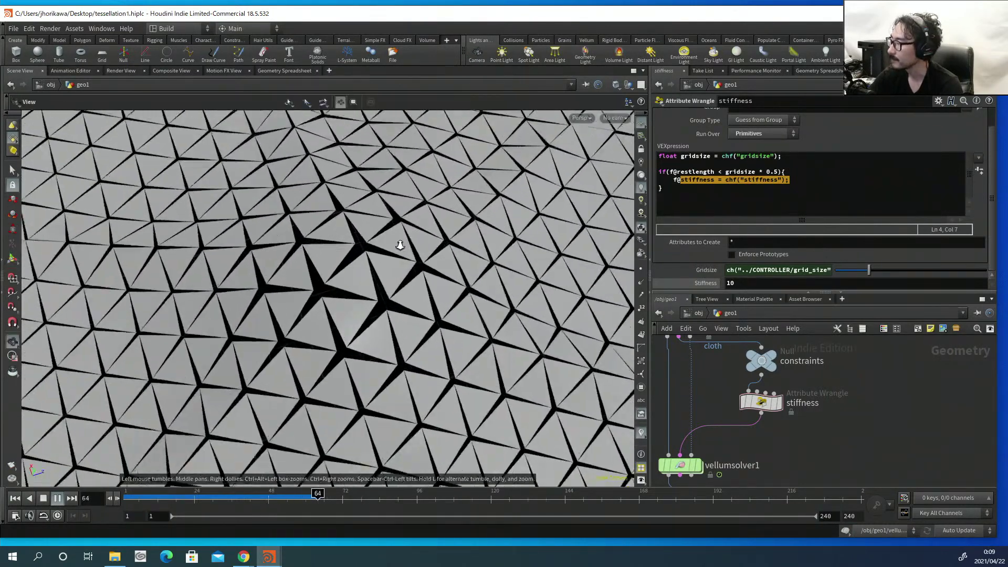
pyautogui.moveTo(400, 245); pyautogui.dragTo(378, 265)
pyautogui.press('Return')
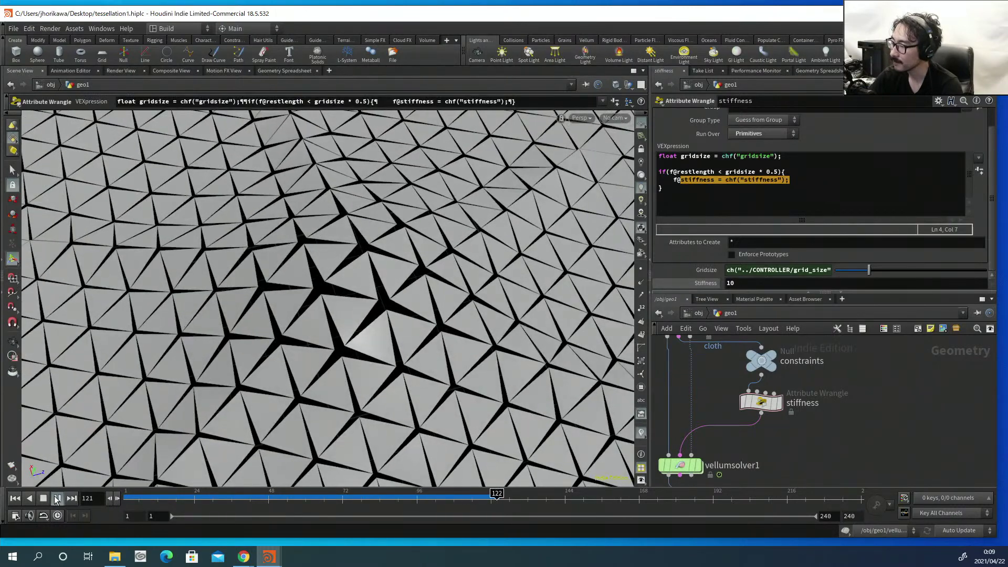
pyautogui.click(56, 498)
pyautogui.click(15, 498)
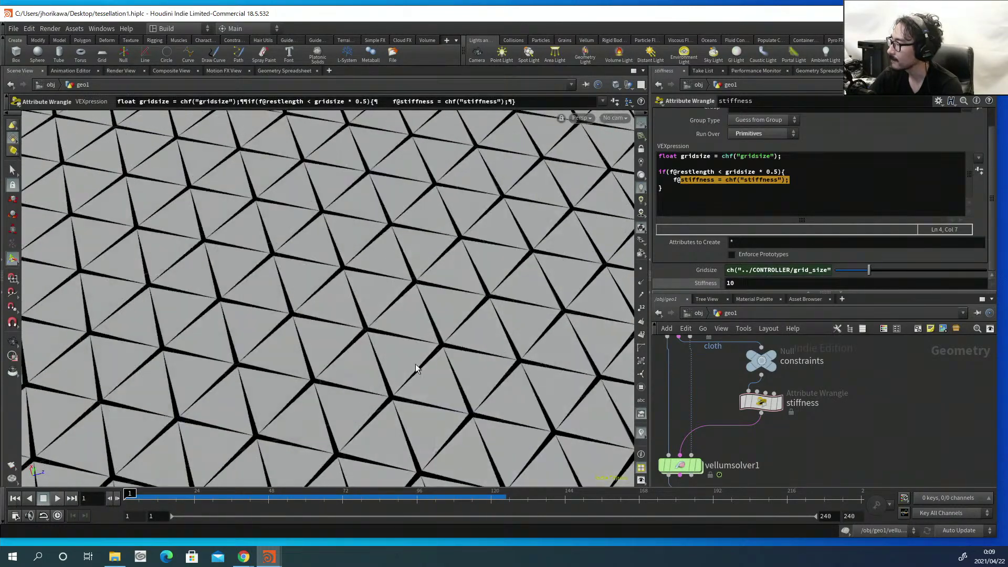
# Set the wrangle's Stiffness to 1, replay the simulation, and rewind to frame 1.
pyautogui.doubleClick(731, 283)
pyautogui.write('1')
pyautogui.press('Return')
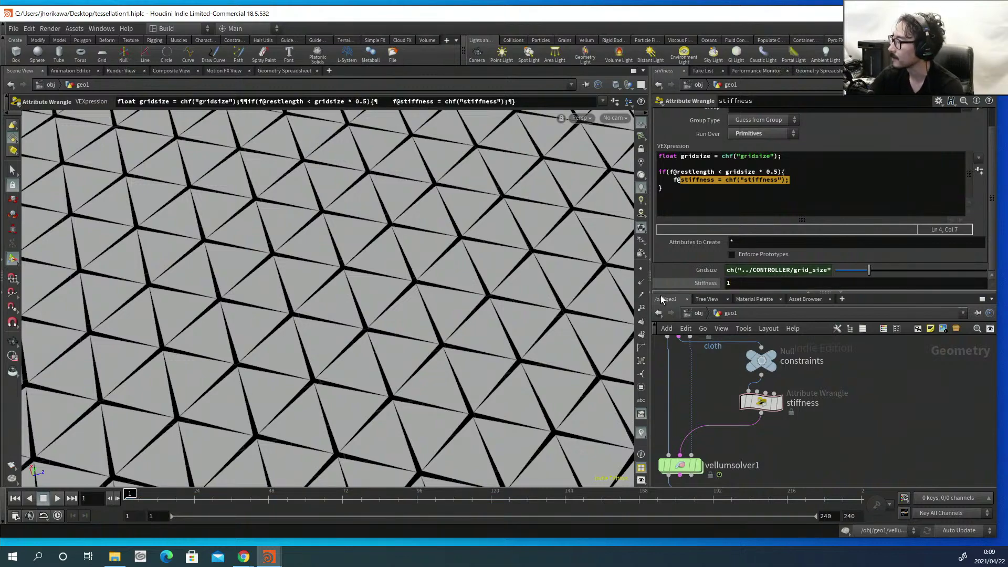
pyautogui.click(58, 498)
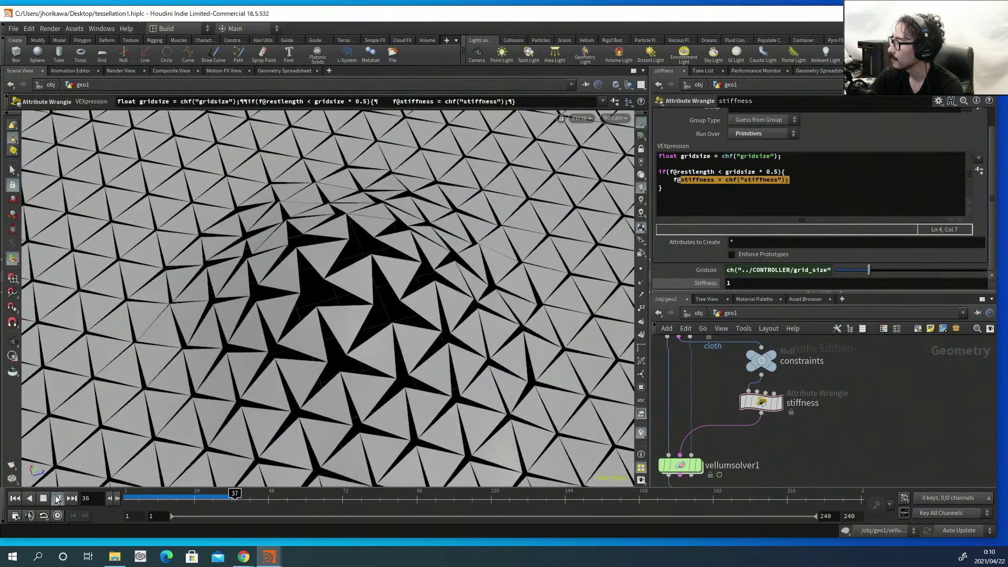
pyautogui.click(43, 498)
pyautogui.click(15, 498)
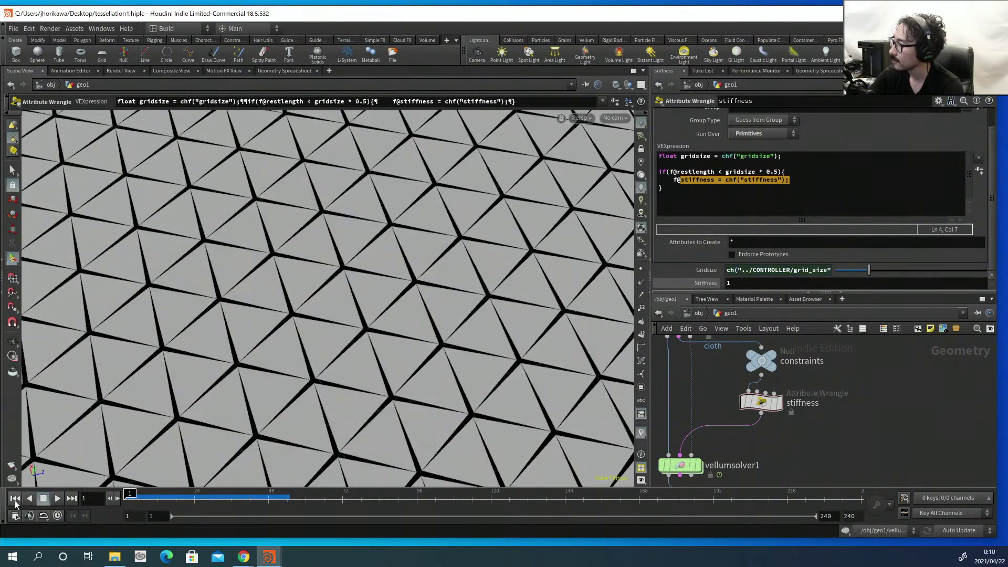
# Add f@restlength = 0.0; and f@restlengthorig = 0.0; above the stiffness line inside the wrangle's if block, and apply the code.
pyautogui.click(706, 197)
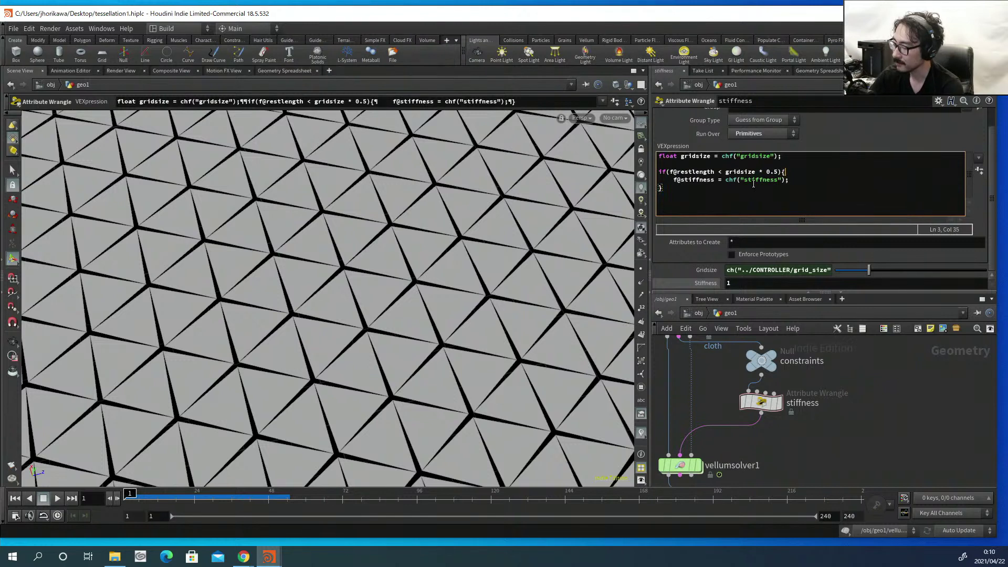
pyautogui.press('Return')
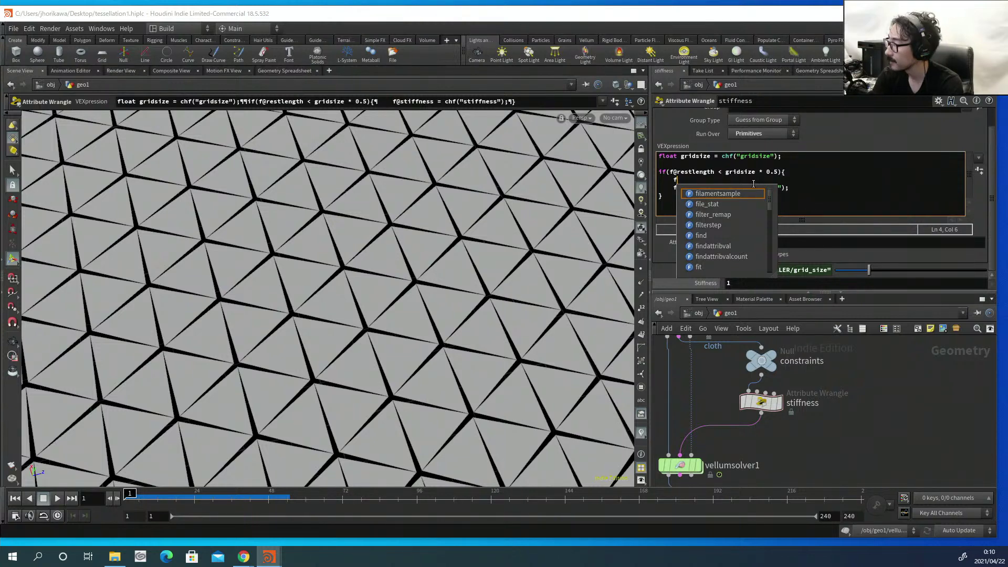
pyautogui.press('Escape')
pyautogui.write('f@restlength -')
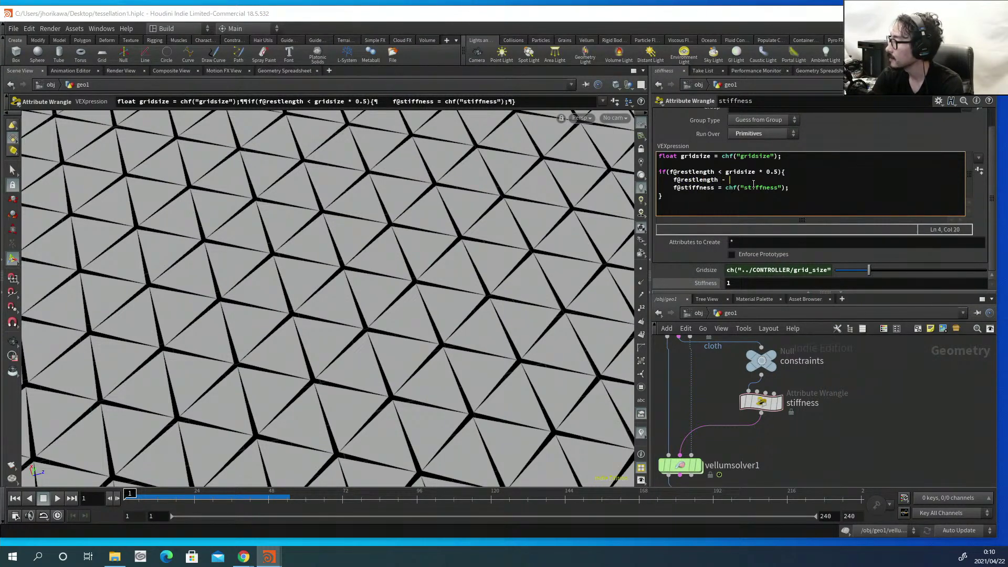
pyautogui.press('BackSpace')
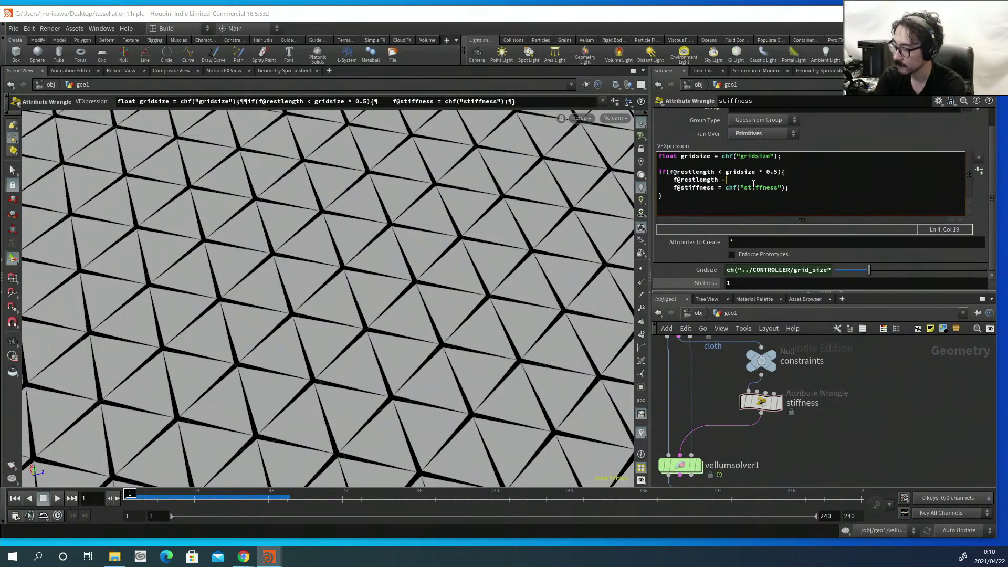
pyautogui.press('Return')
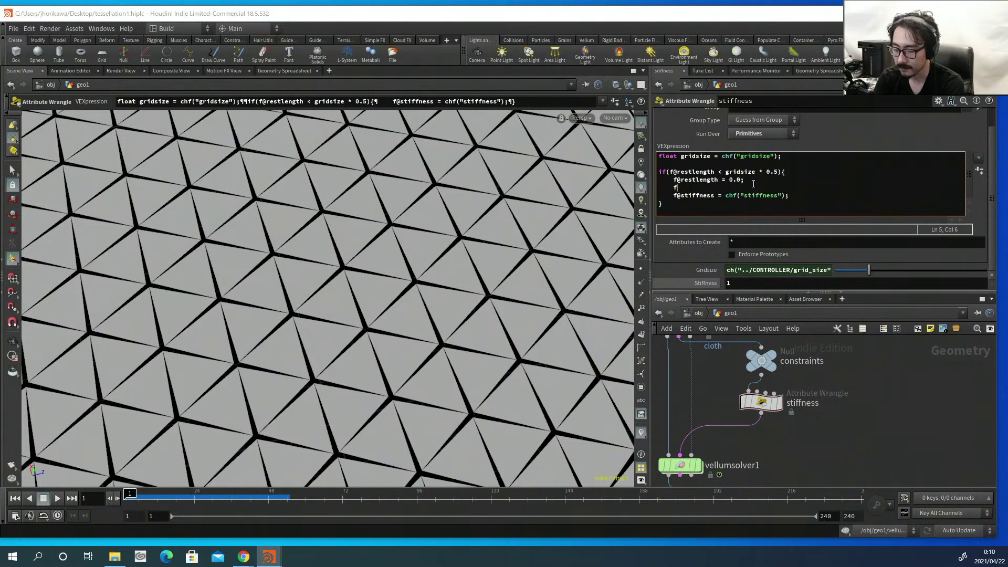
pyautogui.write('`')
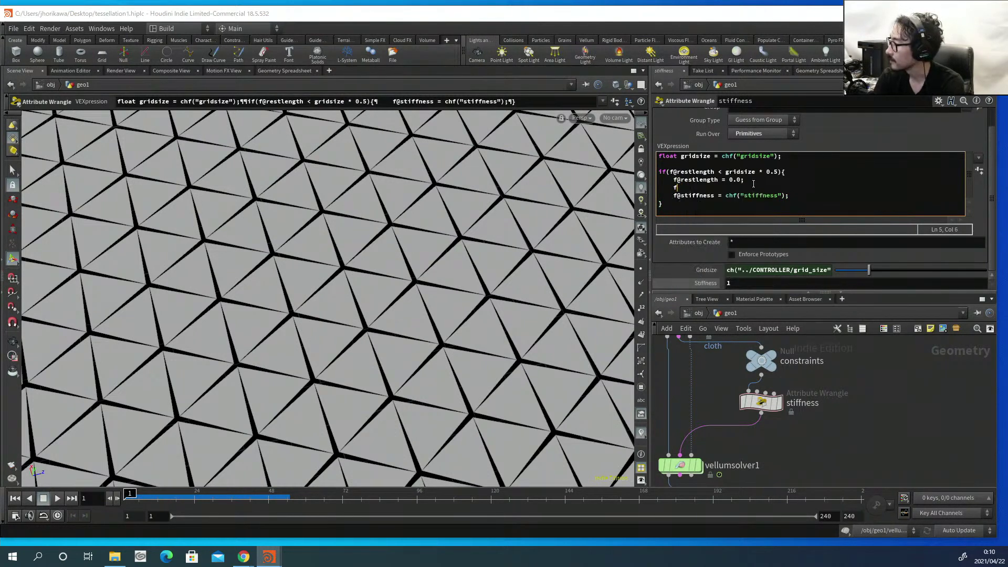
pyautogui.write('frestle')
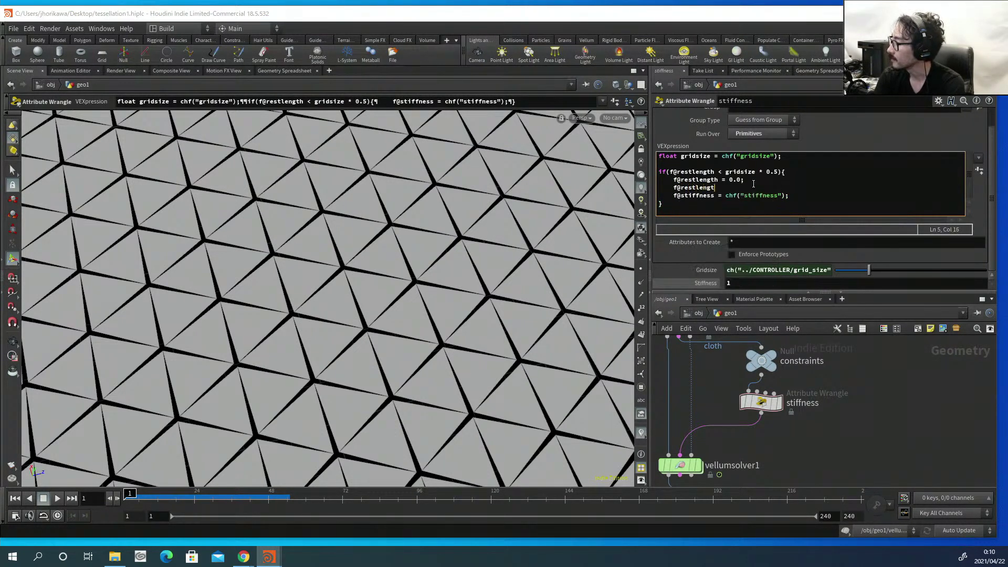
pyautogui.write('ngthorig = 0.0;')
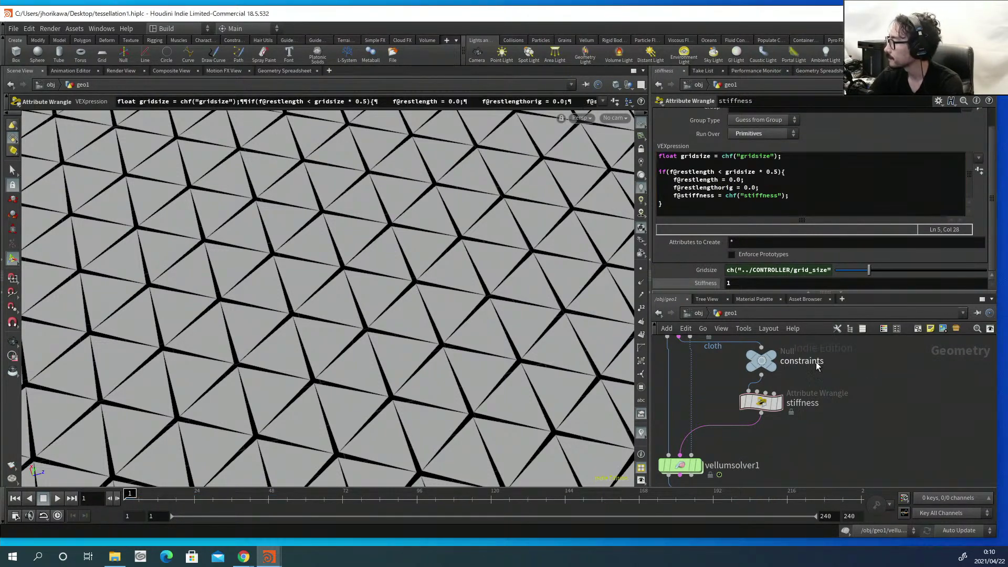
# Check the constraints' restlength and restlengthorig values in the geometry spreadsheet, and return to the scene view.
pyautogui.click(276, 70)
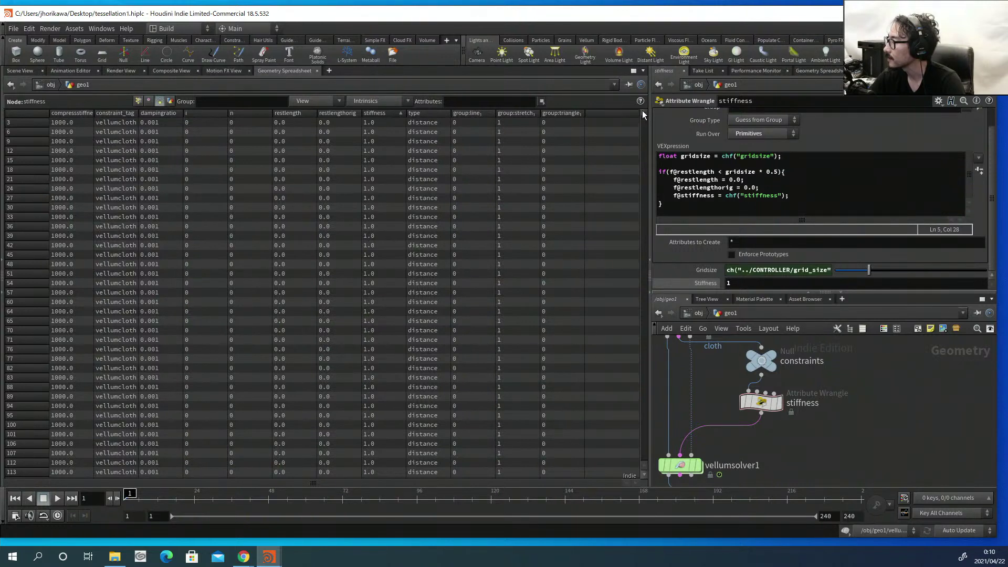
pyautogui.moveTo(643, 112)
pyautogui.mouseDown()
pyautogui.moveTo(647, 202)
pyautogui.moveTo(644, 102)
pyautogui.mouseUp()
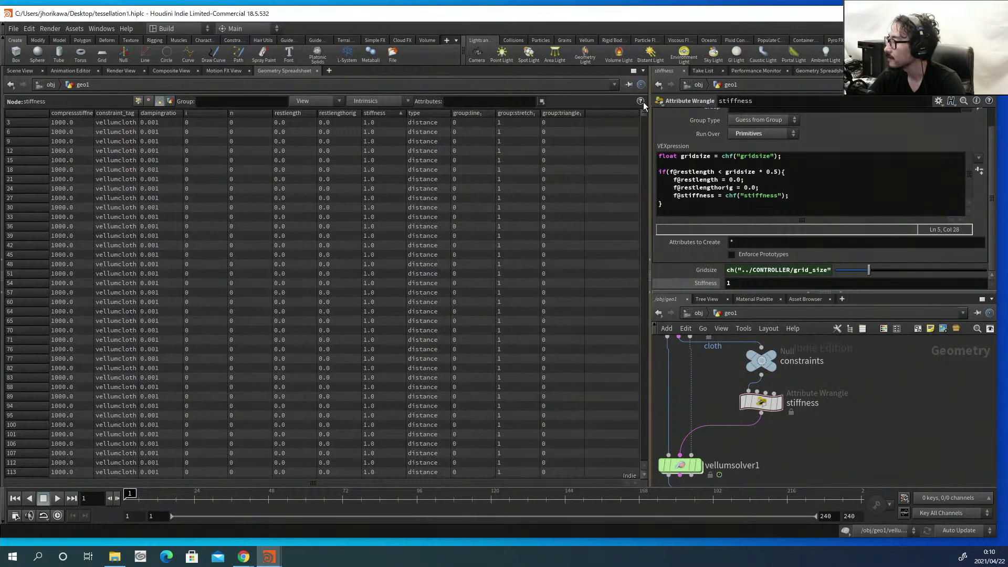
pyautogui.click(21, 71)
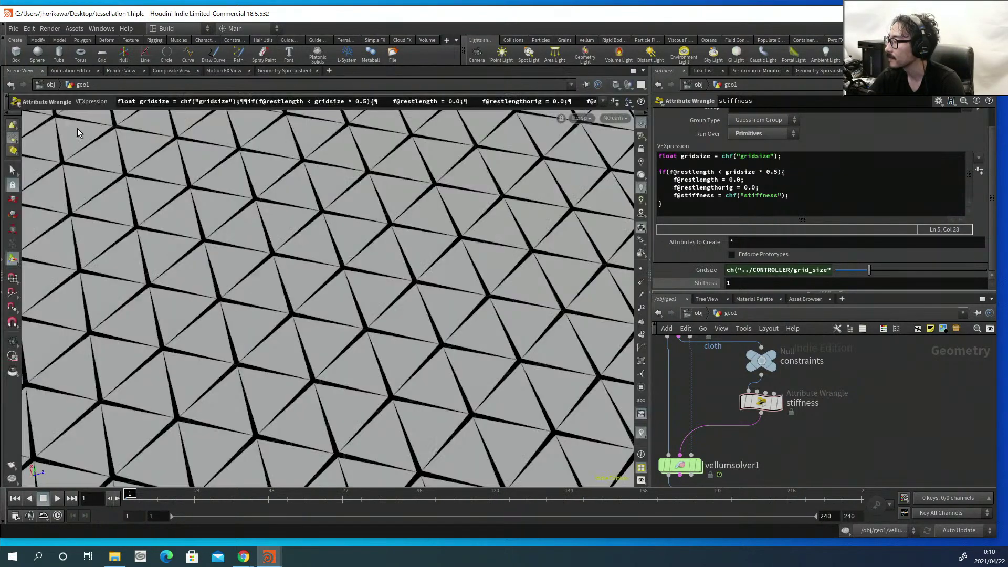
# Play the simulation to about frame 197, and inspect the triangle gaps near the cloth's edge and over the sphere.
pyautogui.click(57, 499)
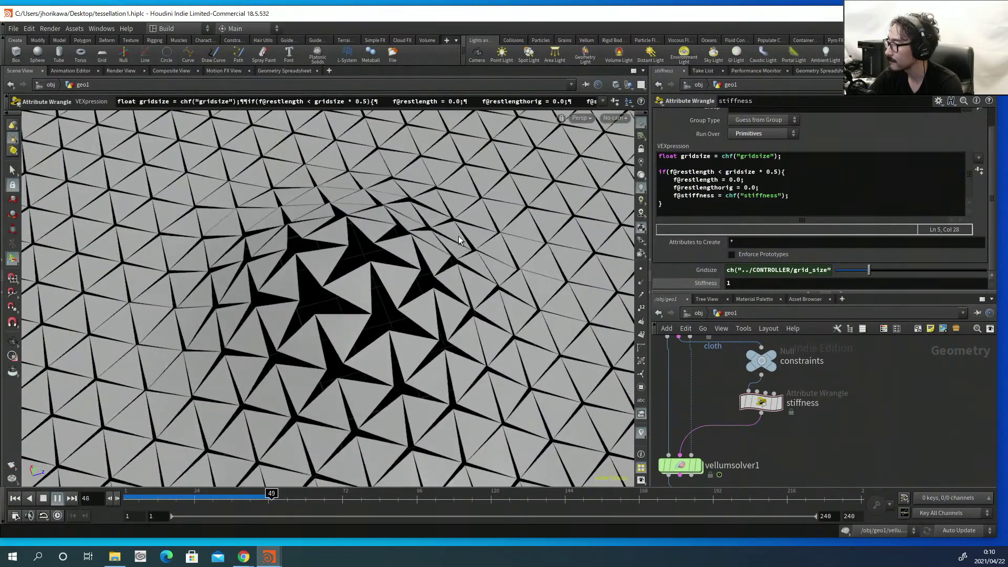
pyautogui.press('Escape')
pyautogui.scroll(-5, 459, 241)
pyautogui.scroll(5, 357, 240)
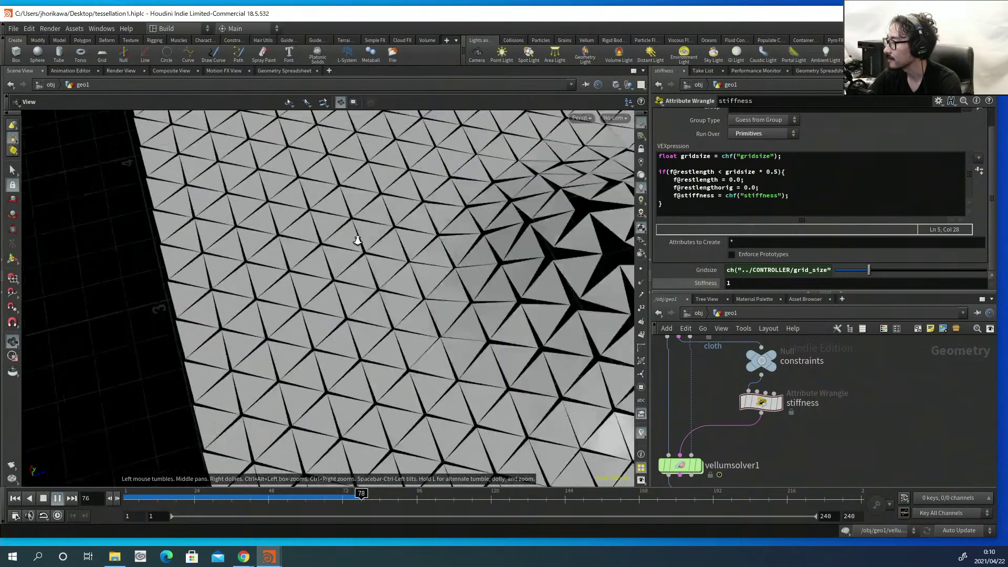
pyautogui.press('Return')
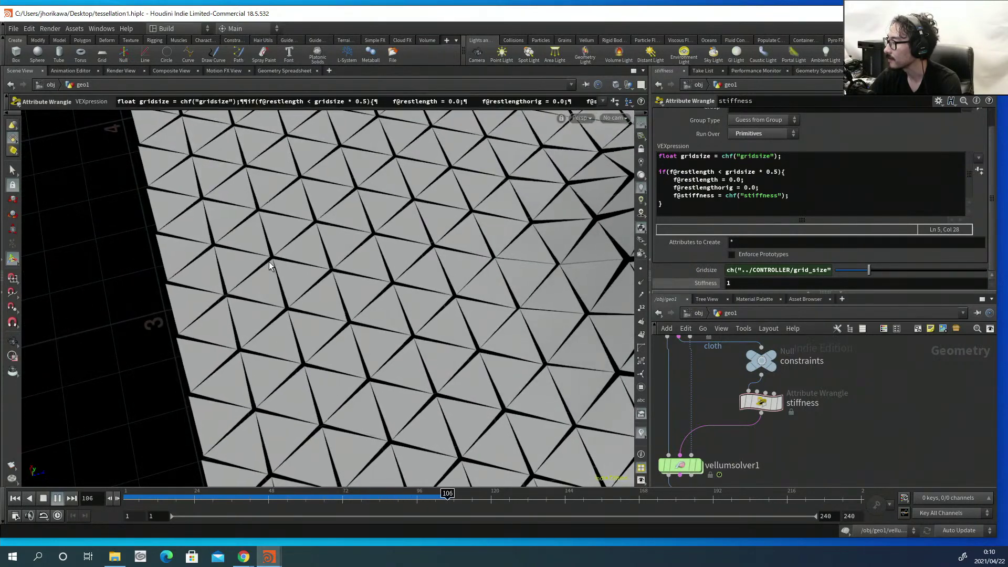
pyautogui.scroll(5, 269, 262)
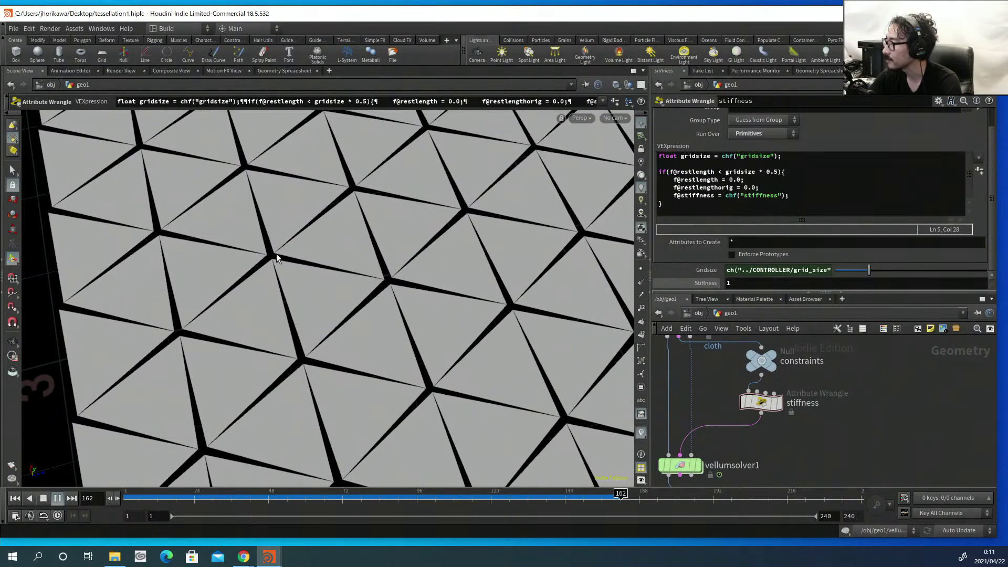
pyautogui.keyDown('alt'); pyautogui.moveTo(271, 257); pyautogui.dragTo(152, 283, button='right'); pyautogui.keyUp('alt')
pyautogui.moveTo(230, 284)
pyautogui.keyDown('alt'); pyautogui.mouseDown(button='middle')
pyautogui.moveTo(276, 285)
pyautogui.moveTo(215, 287)
pyautogui.mouseUp(button='middle'); pyautogui.keyUp('alt')
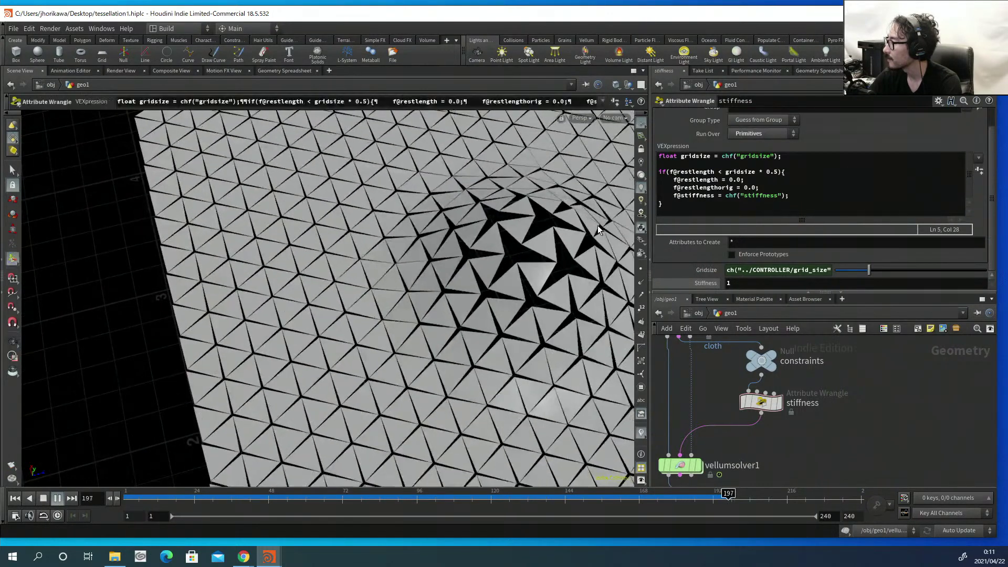
# Stop the playback, set the stiffness wrangle's Stiffness to 1000, and replay the simulation from frame 1.
pyautogui.click(58, 499)
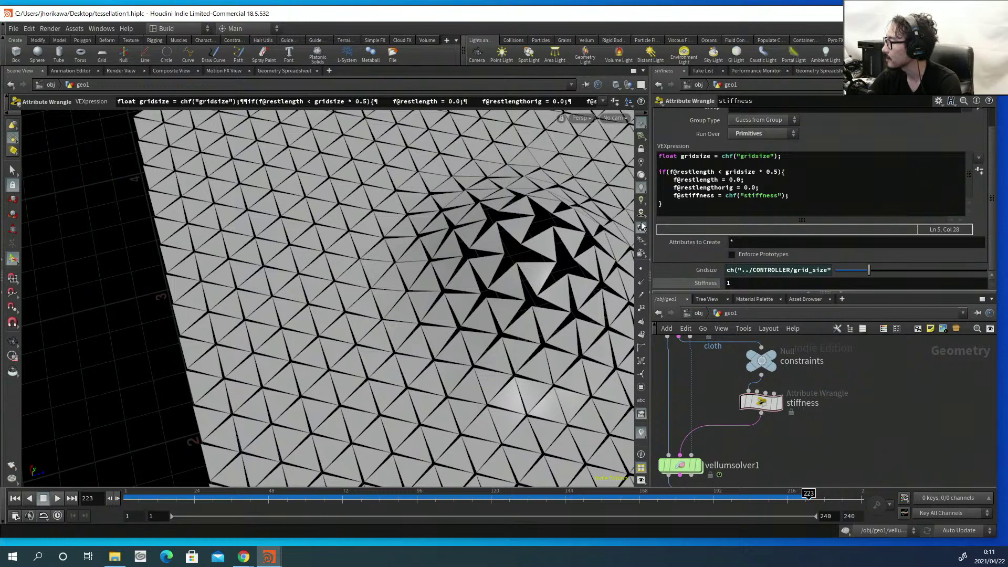
pyautogui.click(752, 283)
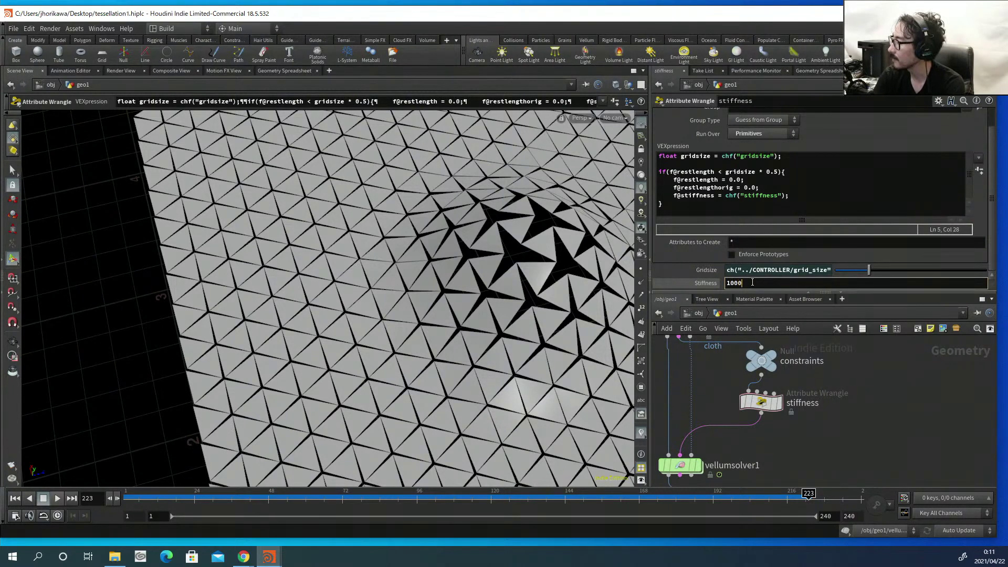
pyautogui.press('Return')
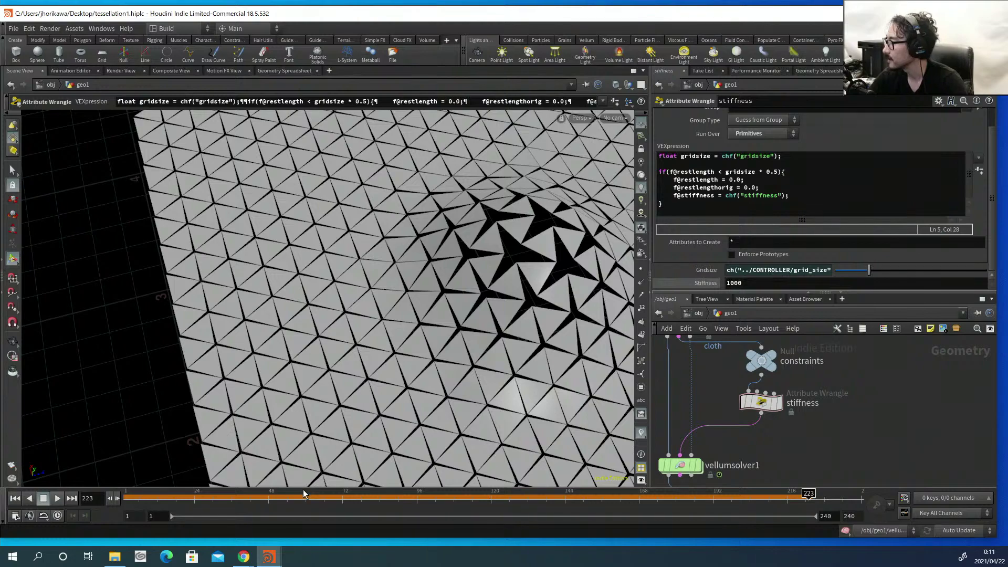
pyautogui.click(15, 498)
pyautogui.click(57, 498)
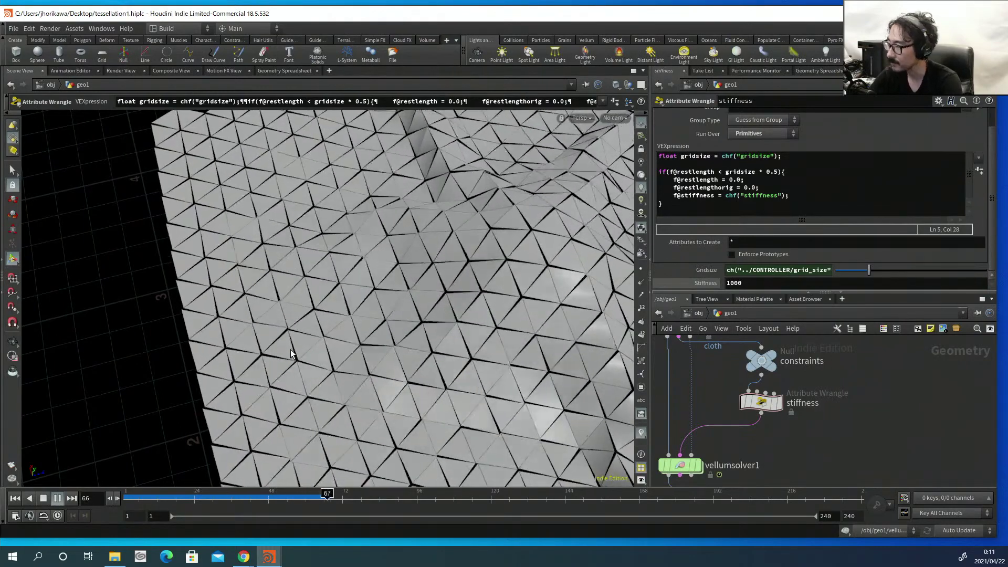
# Inspect the playing cloth's triangle gaps from several angles, then stop the simulation and rewind to frame 1.
pyautogui.keyDown('alt'); pyautogui.moveTo(355, 331); pyautogui.dragTo(327, 354, button='right'); pyautogui.keyUp('alt')
pyautogui.moveTo(327, 354); pyautogui.dragTo(378, 288)
pyautogui.moveTo(378, 288); pyautogui.dragTo(520, 269, button='right')
pyautogui.moveTo(386, 290); pyautogui.dragTo(446, 312)
pyautogui.moveTo(446, 312); pyautogui.dragTo(308, 340, button='right')
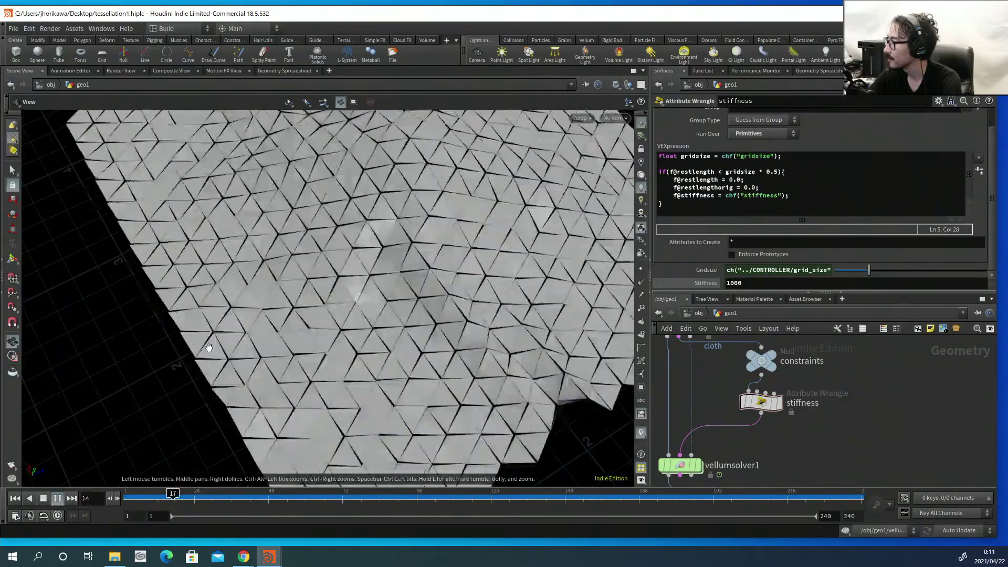
pyautogui.press('Return')
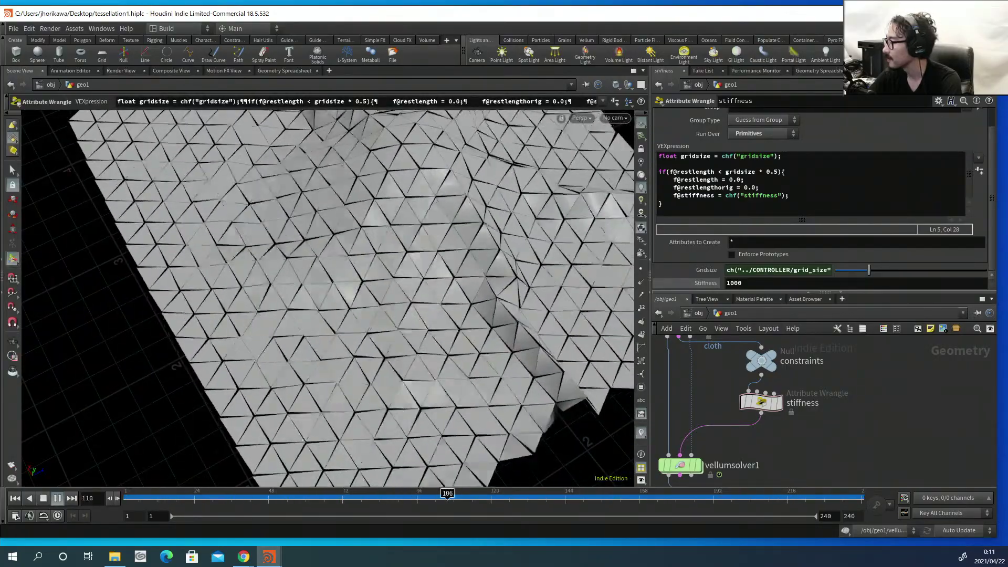
pyautogui.click(59, 501)
pyautogui.click(15, 499)
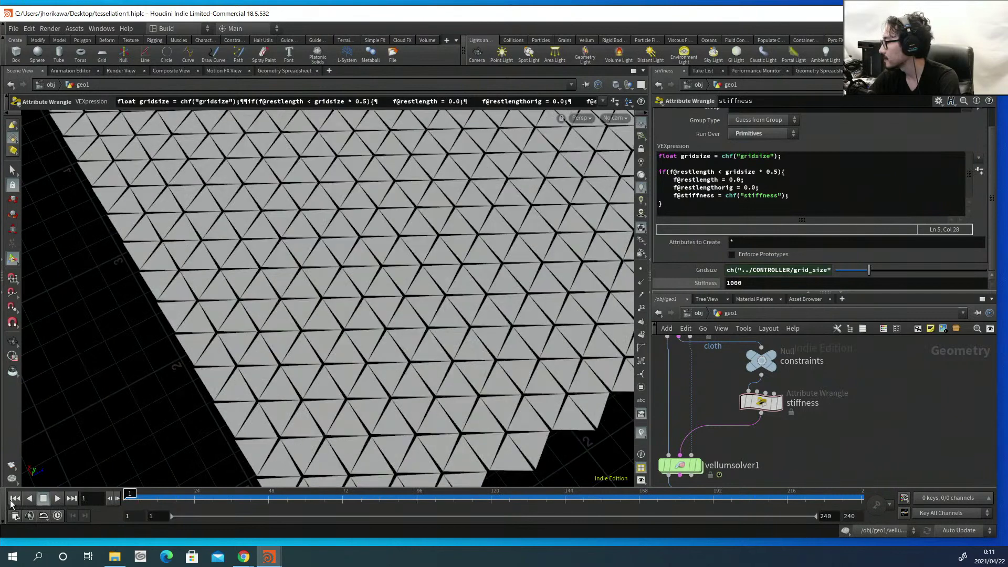
# Set the wrangle's Stiffness to 1 and comment out the f@restlength and f@restlengthorig lines in its if block.
pyautogui.doubleClick(734, 284)
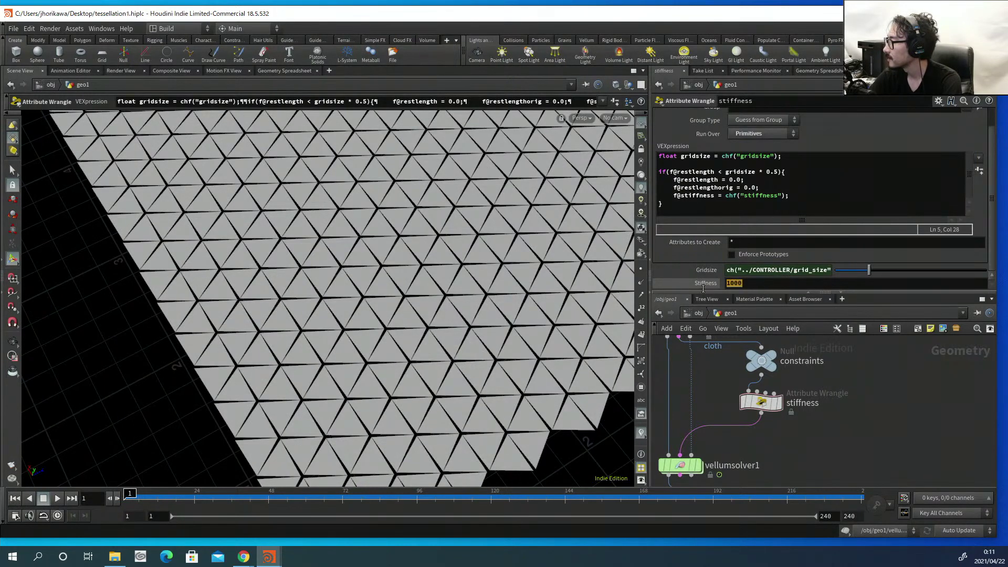
pyautogui.write('1')
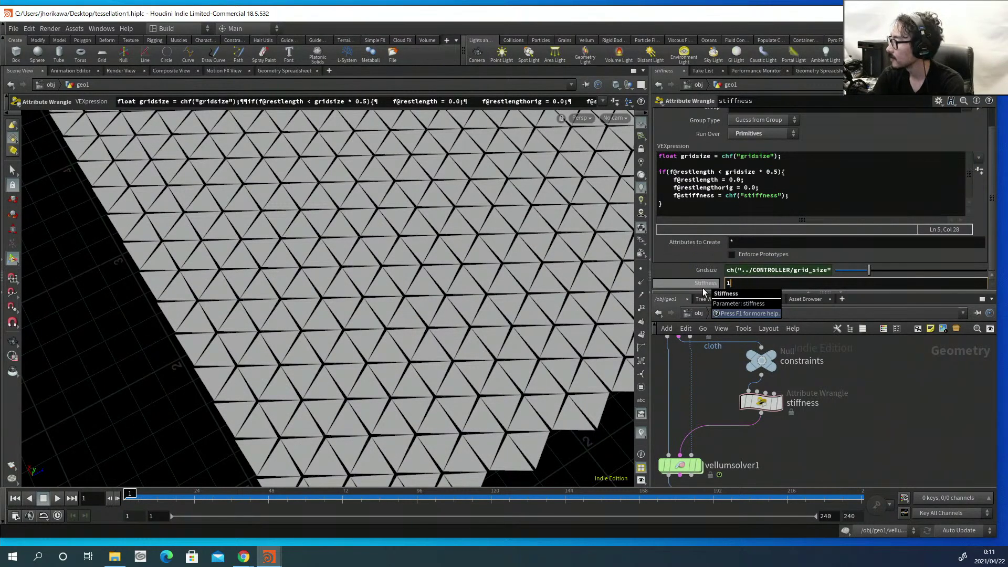
pyautogui.press('Return')
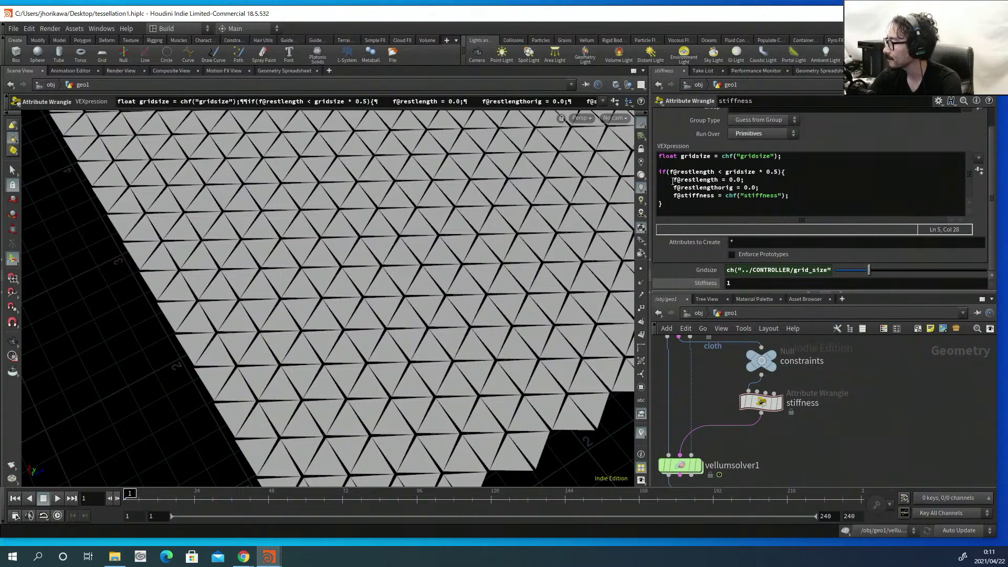
pyautogui.click(673, 181)
pyautogui.write('//')
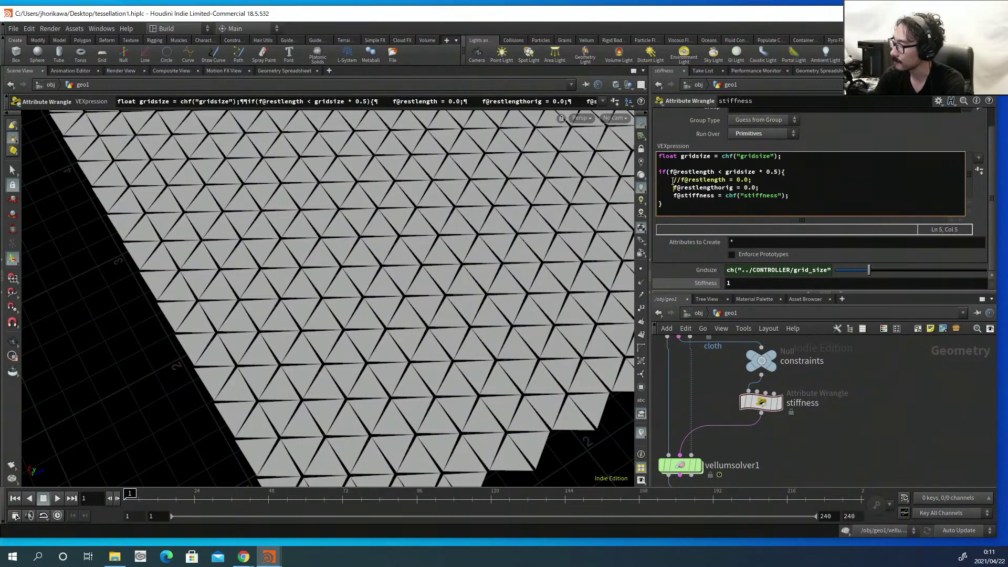
pyautogui.write('//')
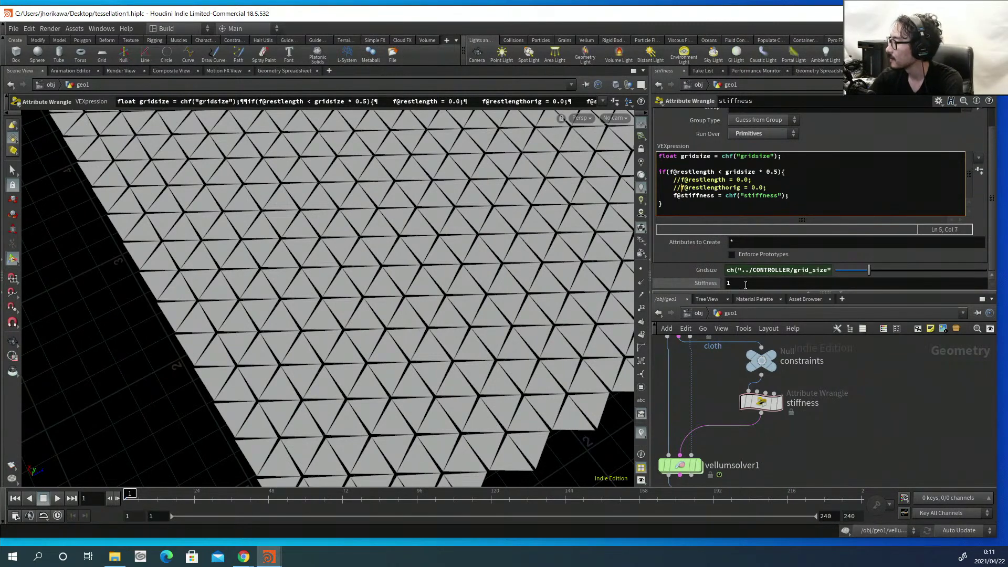
# Set the wrangle's Stiffness to 1000 with the rest length lines commented out, and play the simulation.
pyautogui.click(746, 284)
pyautogui.write('000')
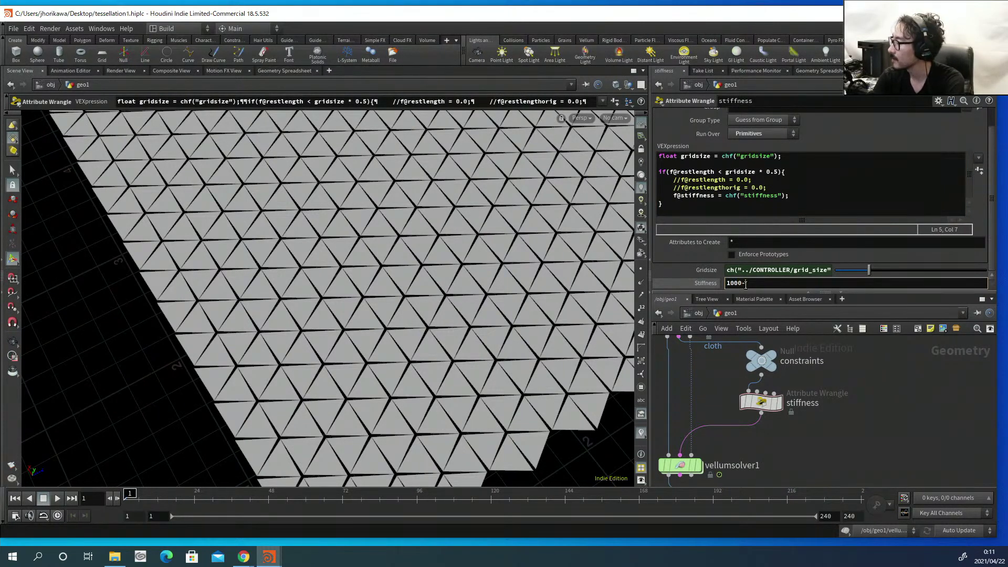
pyautogui.press('Return')
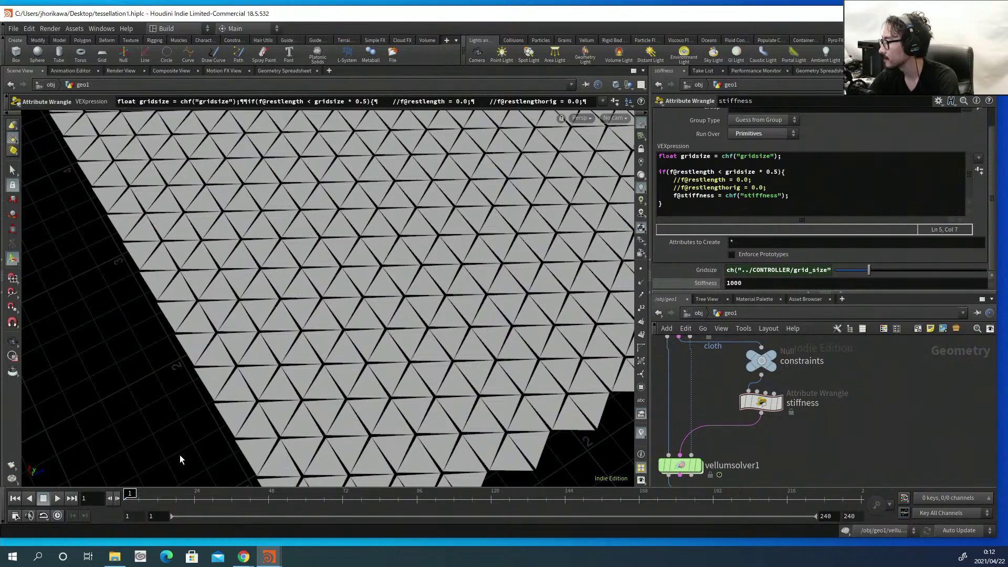
pyautogui.click(62, 499)
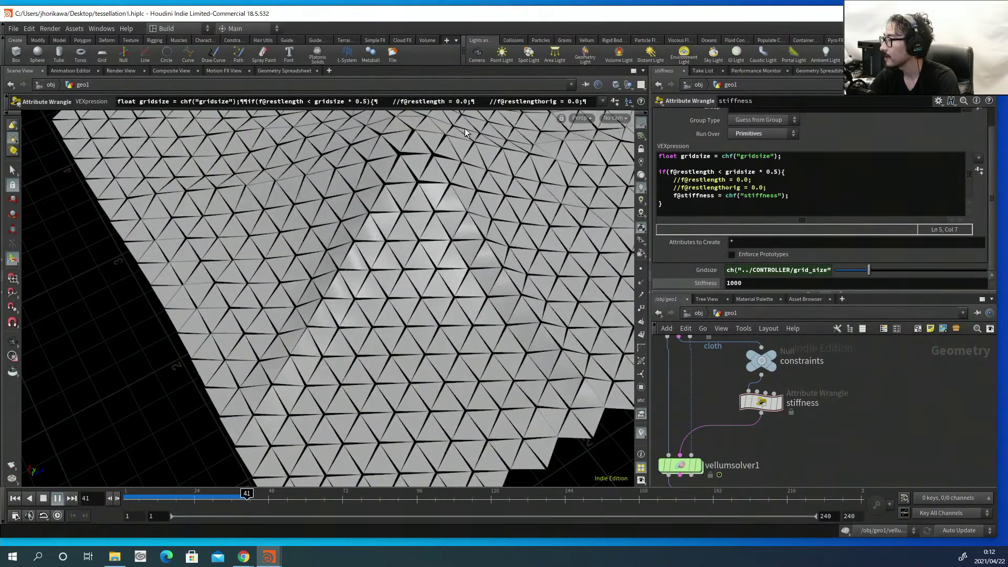
# Check the constraints' rest length and stiffness values in the geometry spreadsheet, scrub to frame 14, and return to the scene view.
pyautogui.click(279, 72)
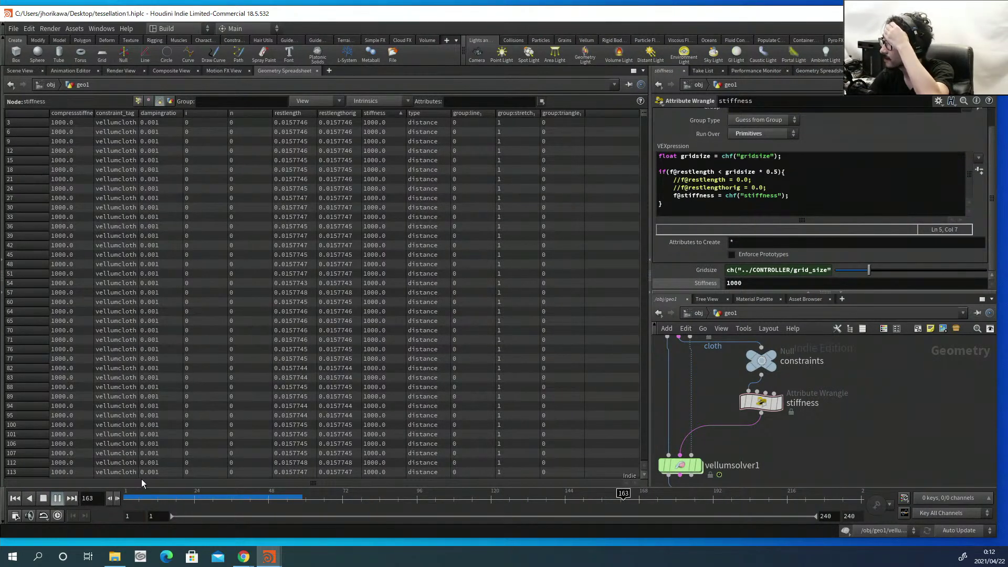
pyautogui.moveTo(160, 498)
pyautogui.mouseDown()
pyautogui.moveTo(208, 494)
pyautogui.moveTo(164, 493)
pyautogui.mouseUp()
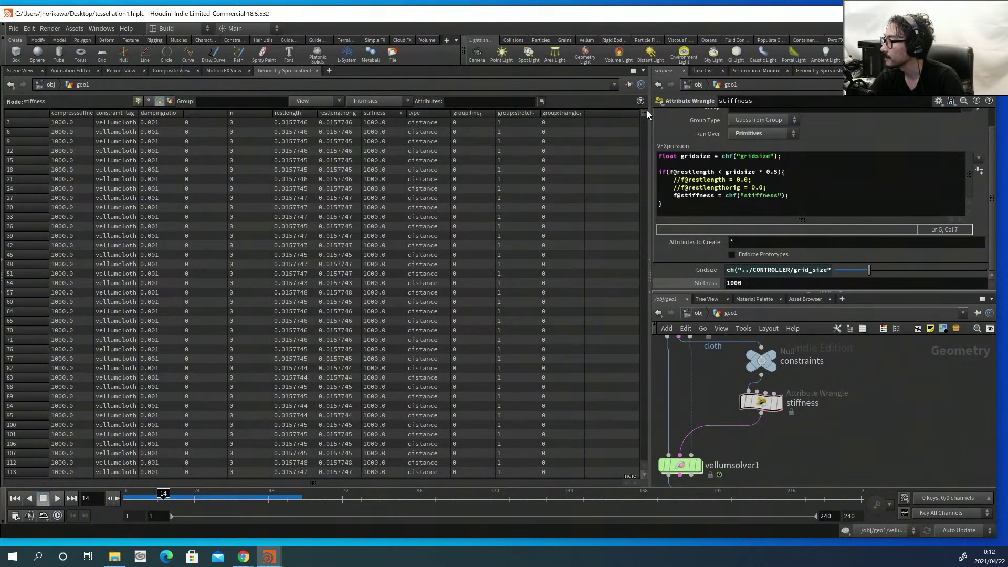
pyautogui.moveTo(647, 110)
pyautogui.mouseDown()
pyautogui.moveTo(647, 285)
pyautogui.moveTo(652, 305)
pyautogui.moveTo(654, 274)
pyautogui.moveTo(667, 338)
pyautogui.moveTo(664, 100)
pyautogui.mouseUp()
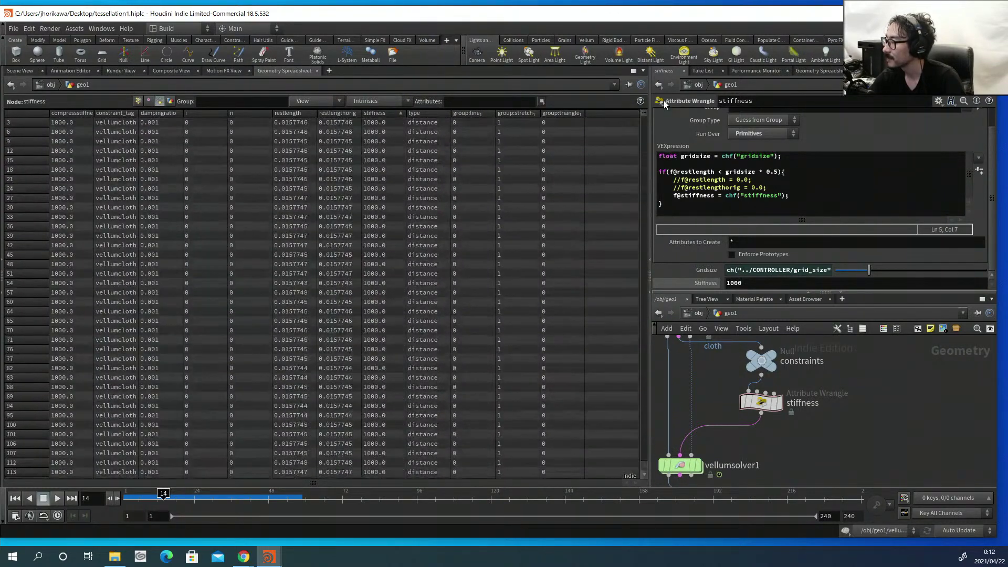
pyautogui.click(23, 71)
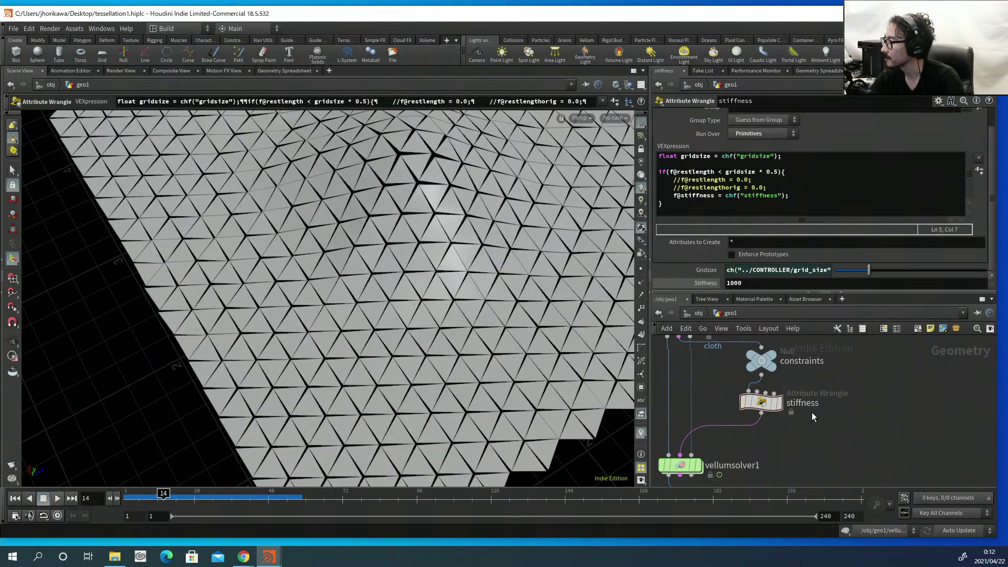
# Set the Ang value of the rotate wrangle to 0.5 and rewind the simulation to frame 1.
pyautogui.scroll(5, 812, 412)
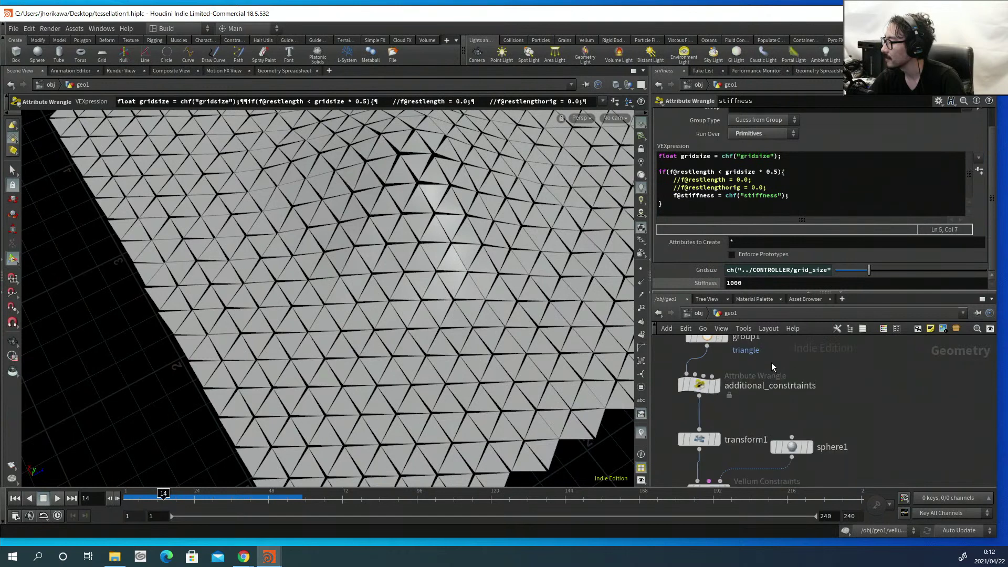
pyautogui.scroll(6, 771, 363)
pyautogui.scroll(6, 816, 413)
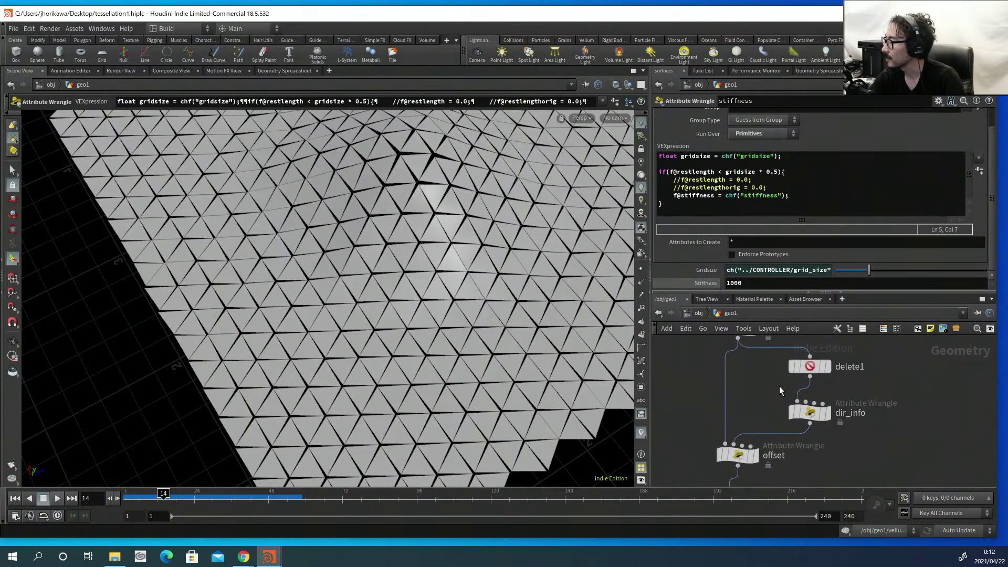
pyautogui.click(735, 395)
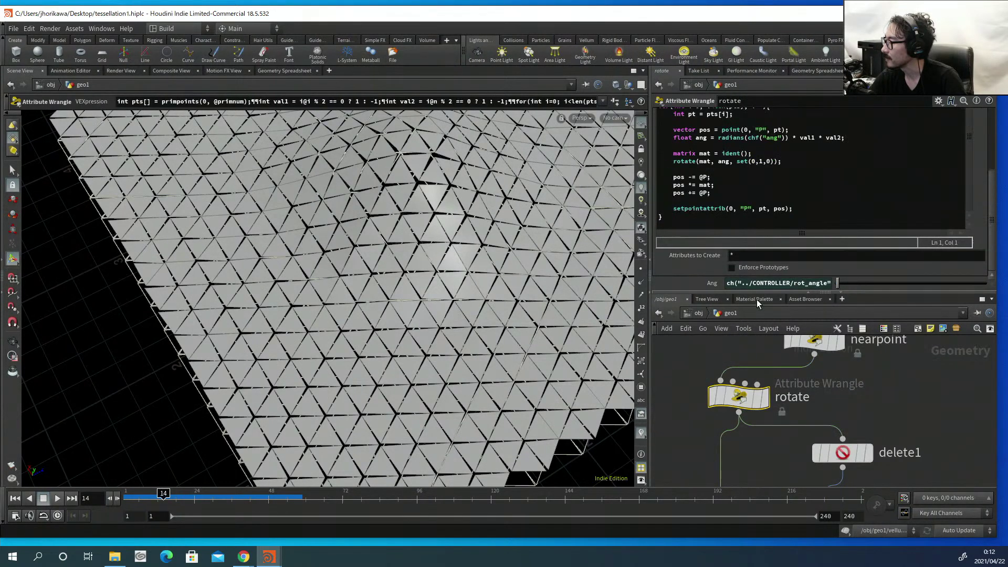
pyautogui.click(709, 283)
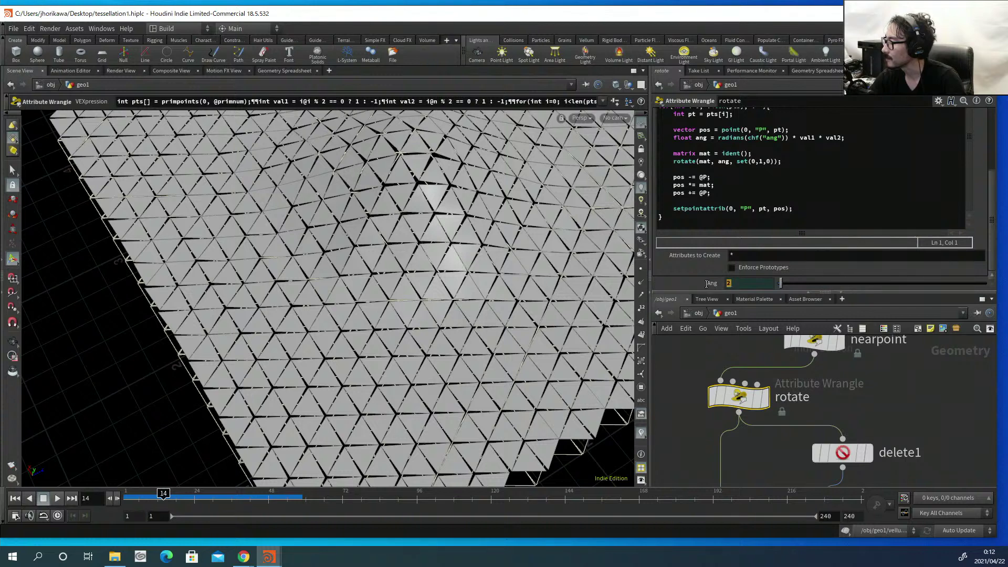
pyautogui.doubleClick(751, 287)
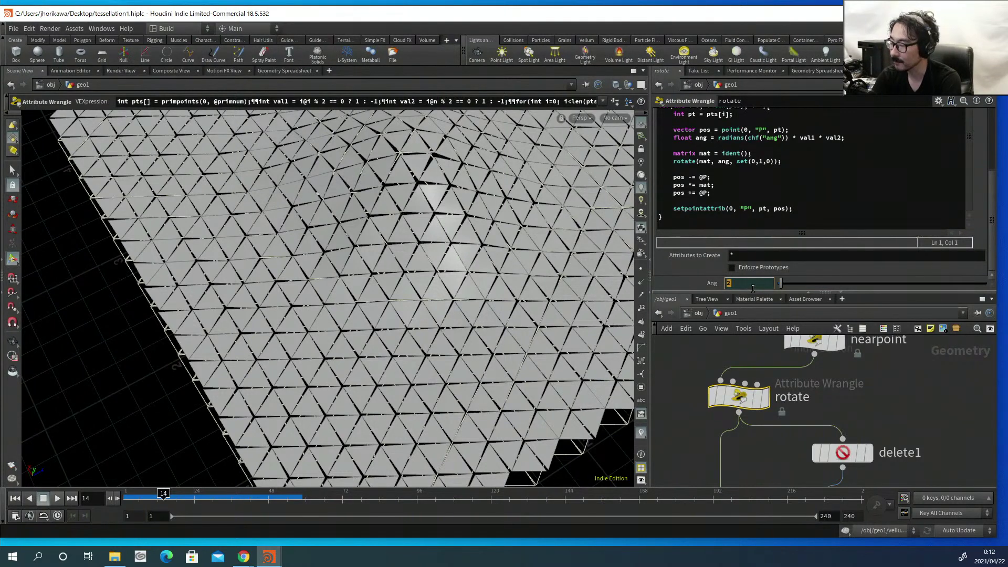
pyautogui.press('Return')
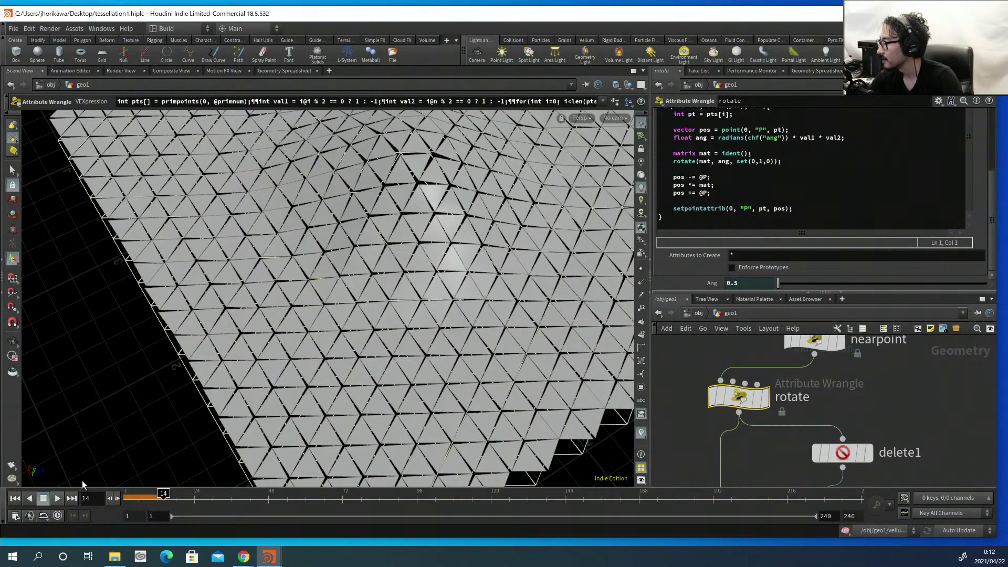
pyautogui.click(16, 500)
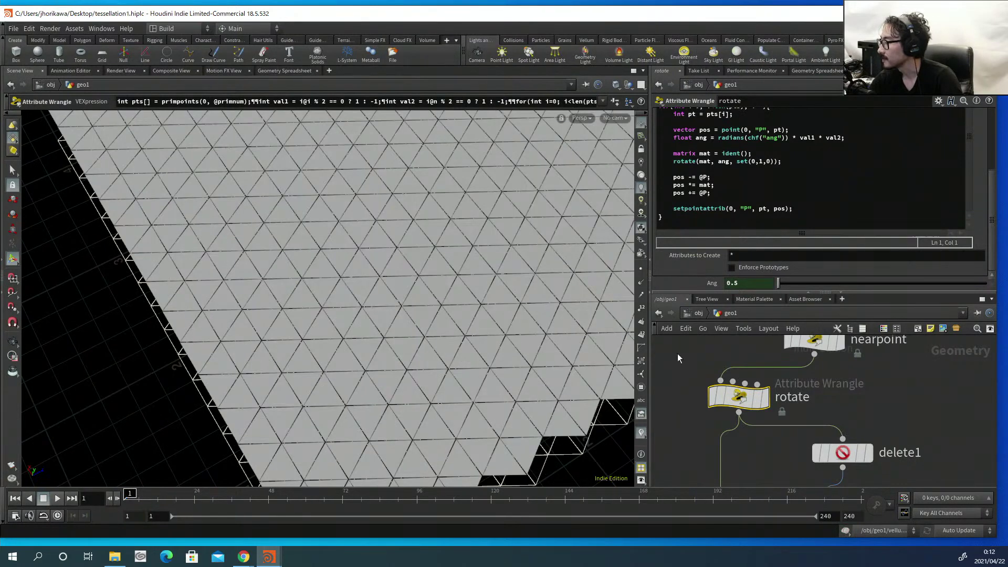
# Open the additional_constrtaints wrangle's code and play the simulation to frame 34 to examine the narrower triangle gaps.
pyautogui.scroll(-5, 676, 358)
pyautogui.moveTo(716, 460); pyautogui.dragTo(730, 388, button='middle')
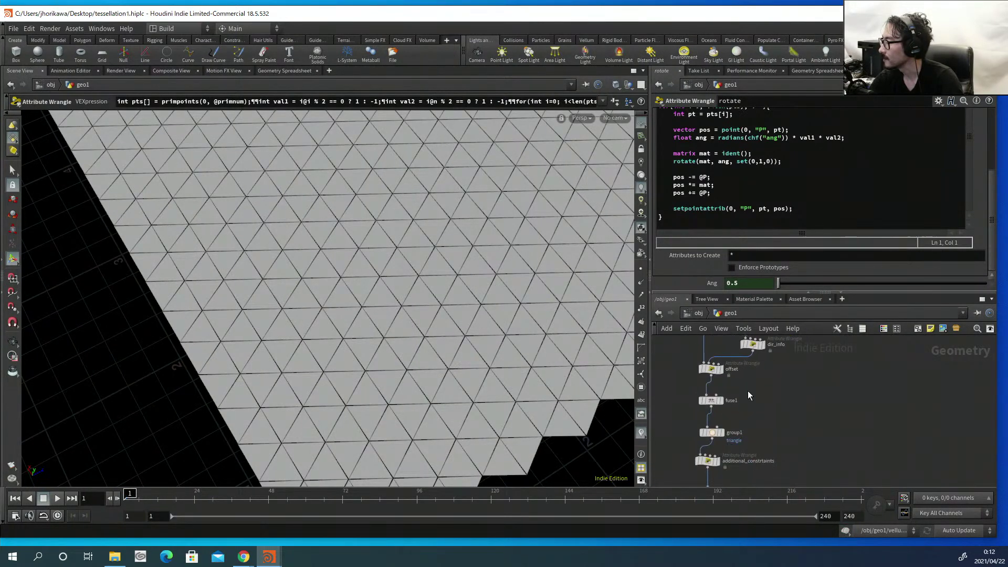
pyautogui.scroll(1, 739, 439)
pyautogui.moveTo(740, 442); pyautogui.dragTo(719, 367, button='middle')
pyautogui.scroll(1, 720, 367)
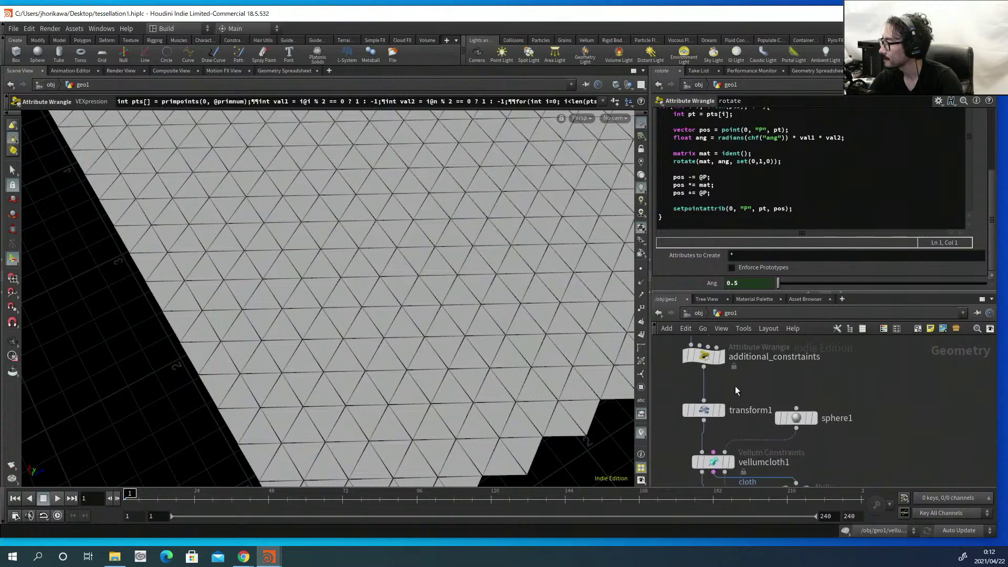
pyautogui.click(705, 356)
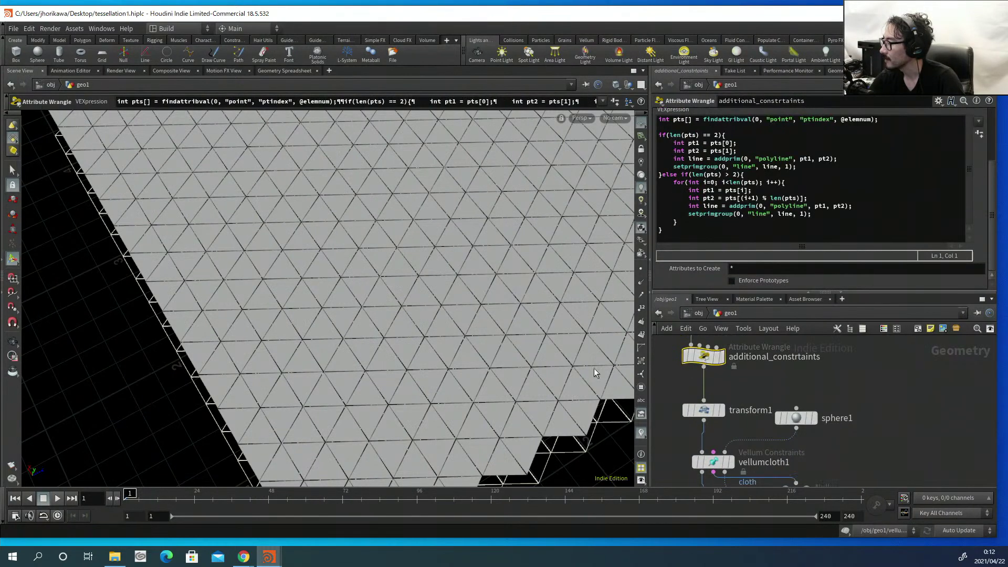
pyautogui.click(56, 502)
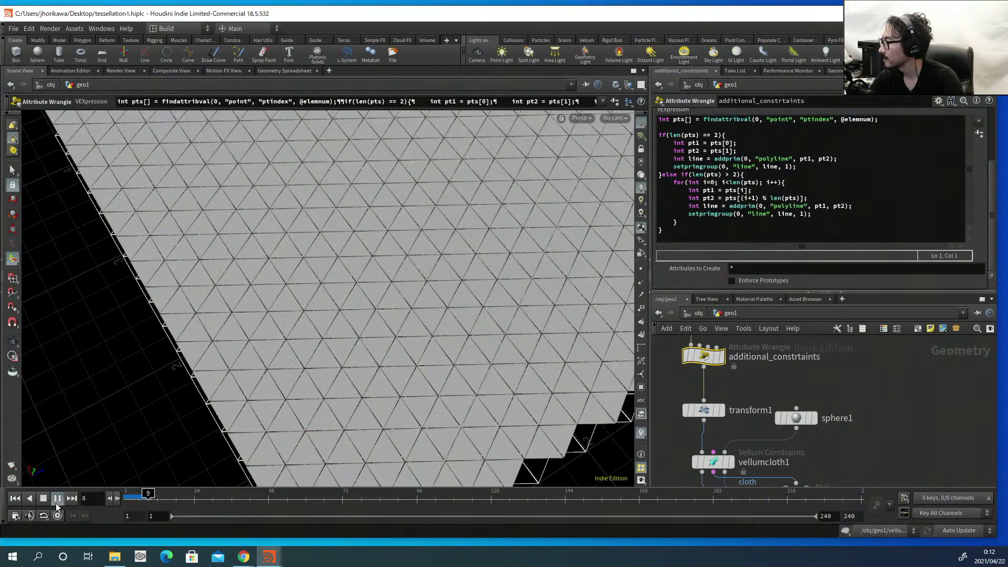
pyautogui.click(57, 501)
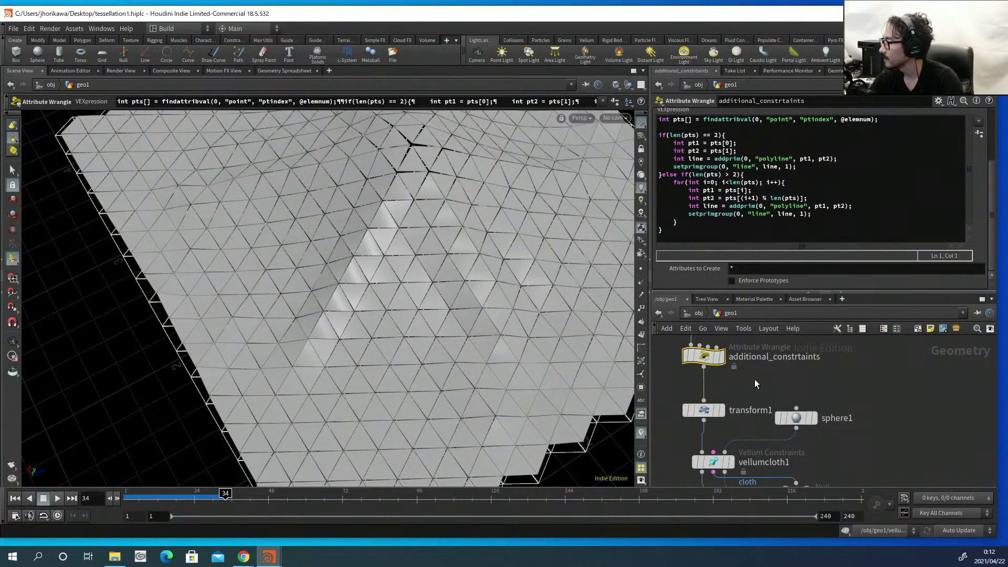
# Set the stiffness wrangle's Stiffness to 1, deselect the node, and play the simulation again.
pyautogui.scroll(-3, 755, 394)
pyautogui.scroll(-3, 778, 396)
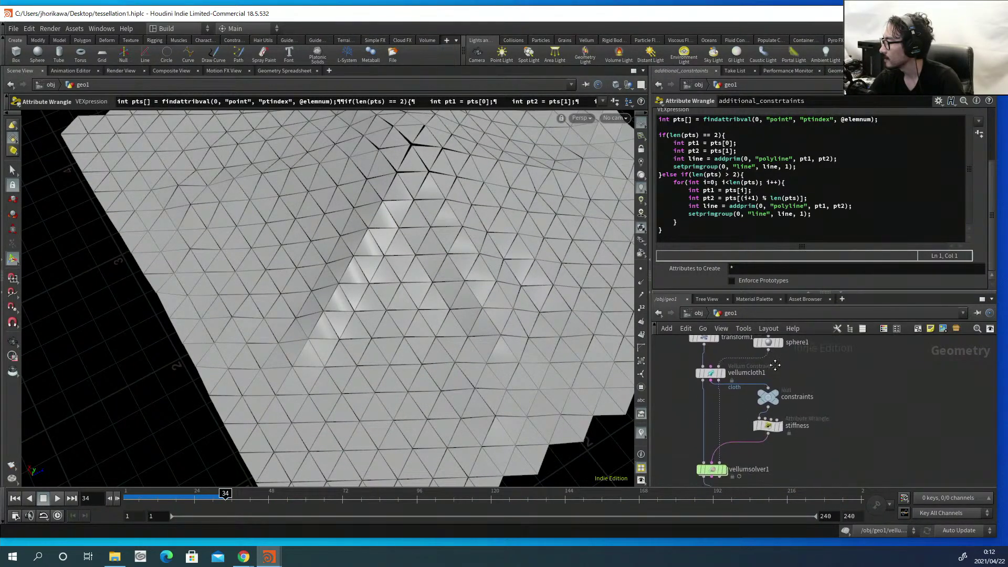
pyautogui.click(758, 423)
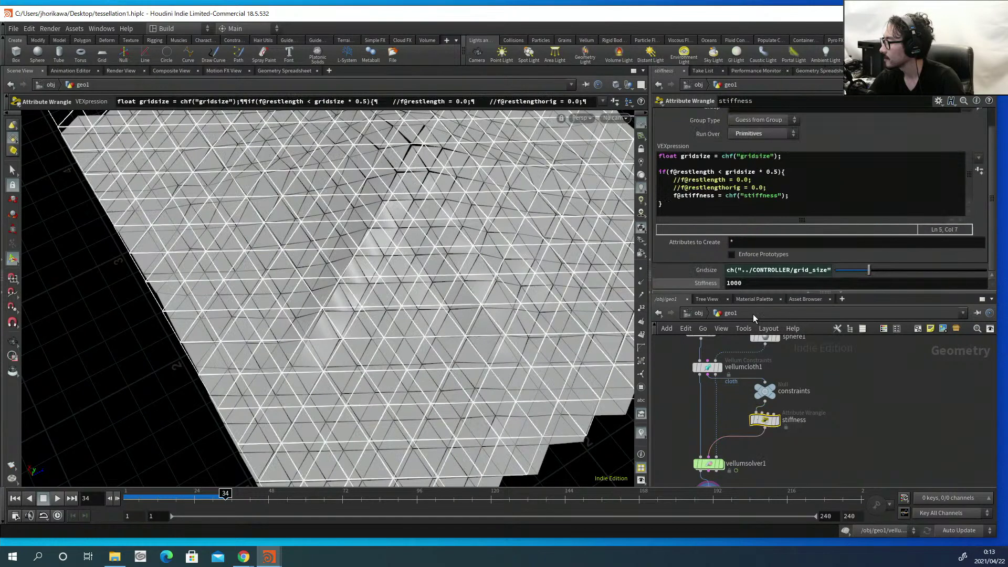
pyautogui.click(759, 283)
pyautogui.write('1')
pyautogui.press('Return')
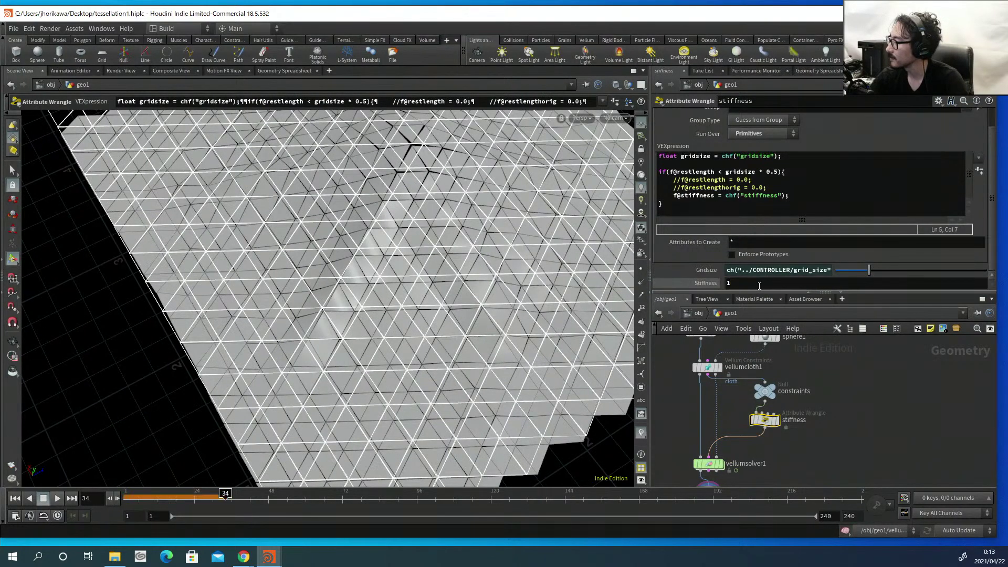
pyautogui.click(859, 421)
pyautogui.click(58, 499)
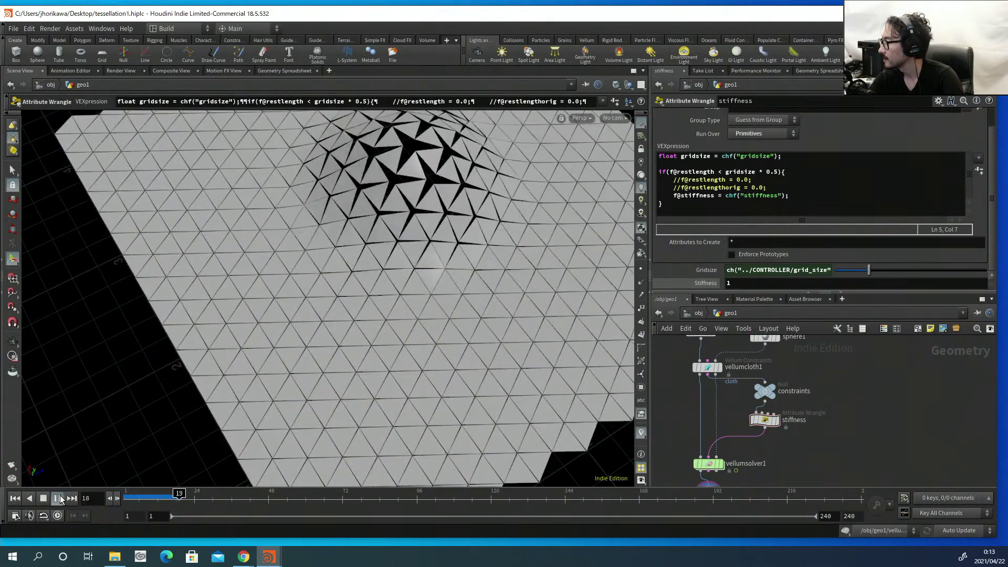
# Examine the triangle gaps over the whole cloth as the simulation plays, and stop playback at frame 112.
pyautogui.moveTo(379, 310); pyautogui.dragTo(42, 294)
pyautogui.press('Escape')
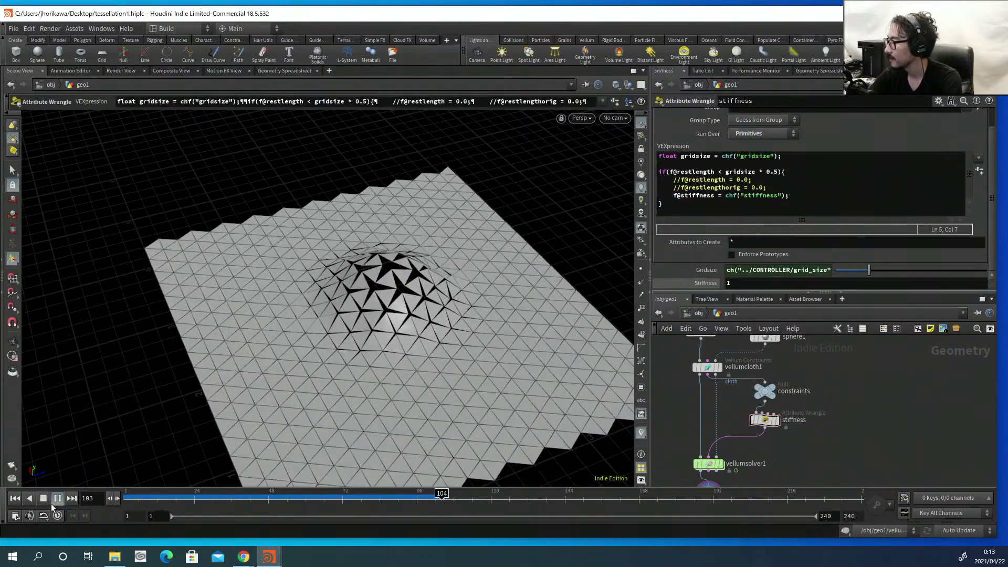
pyautogui.click(56, 499)
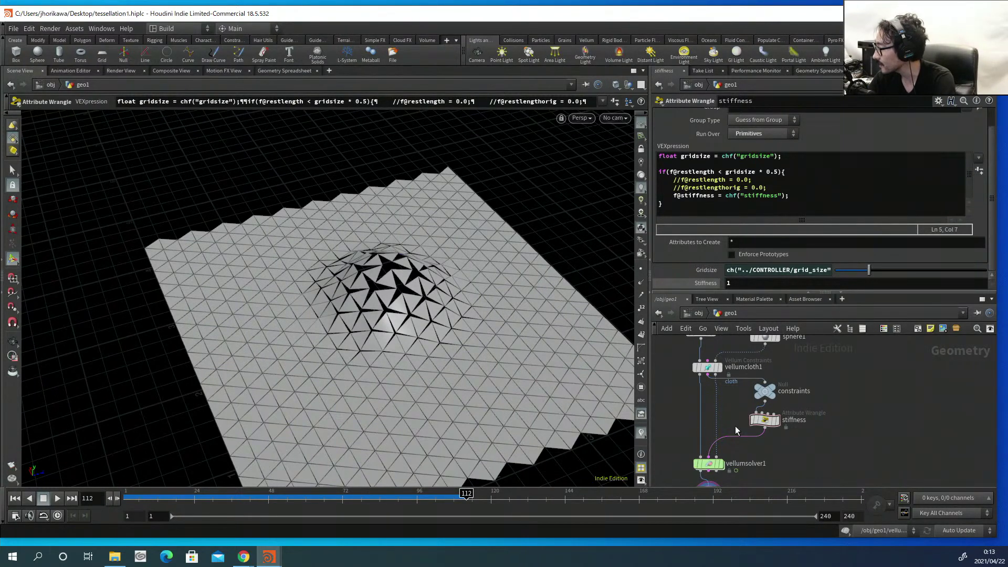
# Add a Box node to the geometry network beside the vellumsolver1 branch.
pyautogui.scroll(-3, 837, 399)
pyautogui.scroll(3, 839, 383)
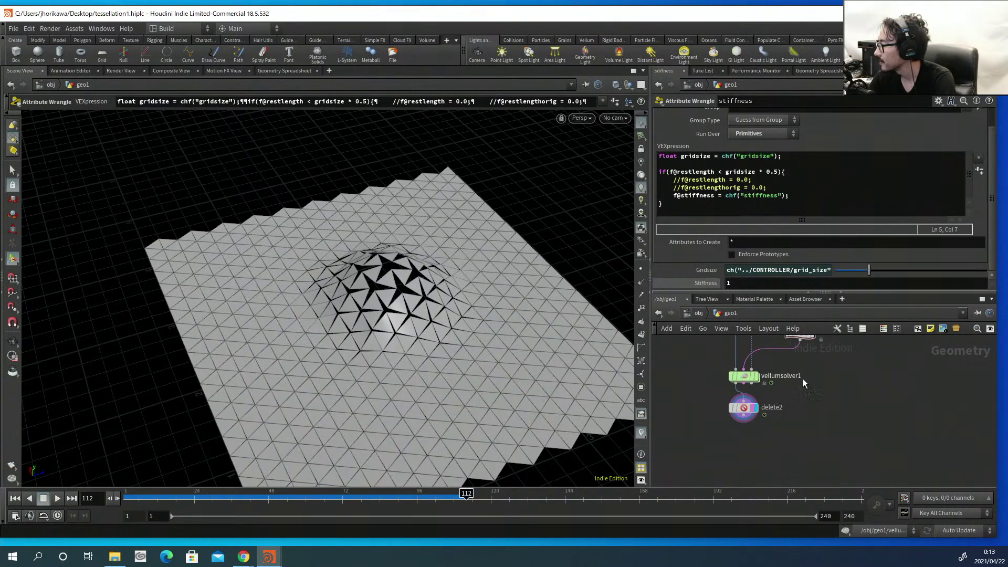
pyautogui.press('Tab')
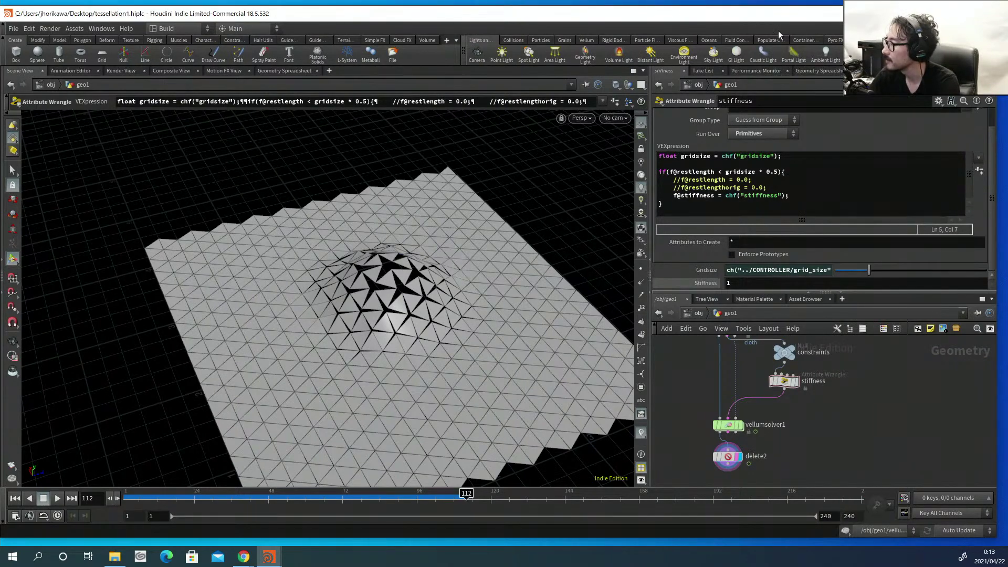
pyautogui.moveTo(779, 22); pyautogui.dragTo(631, 31)
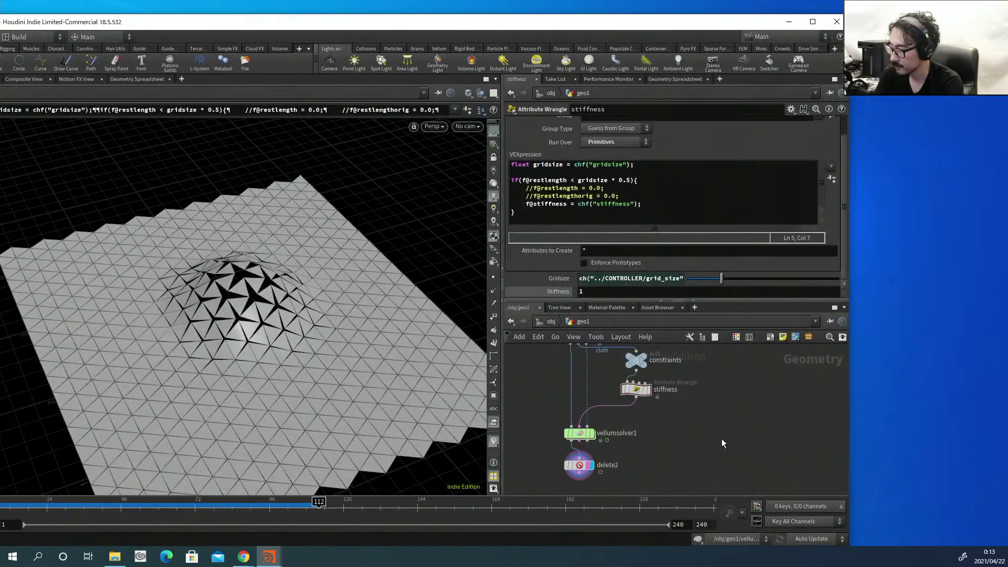
pyautogui.press('Tab')
pyautogui.write('vellum con')
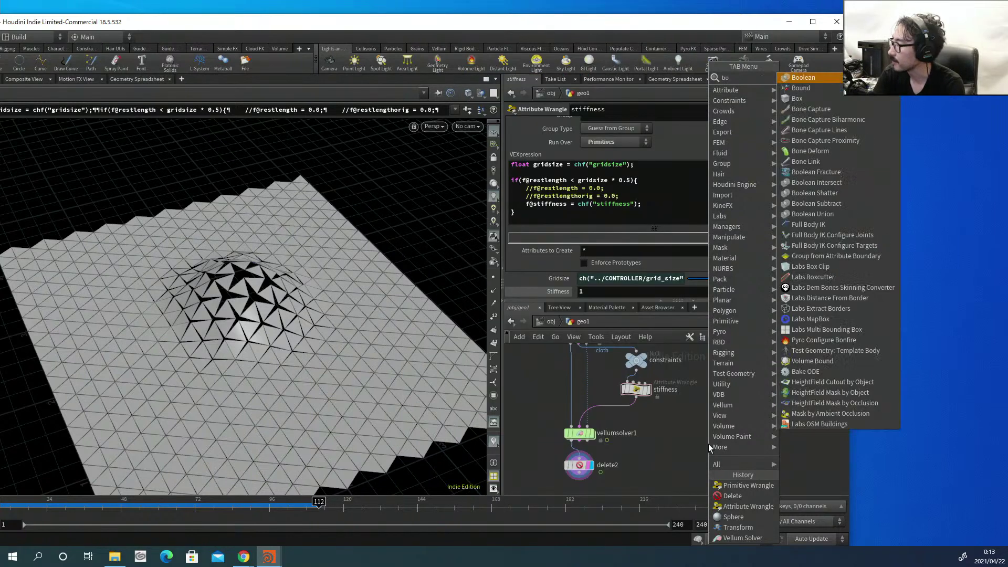
pyautogui.press('Return')
pyautogui.click(693, 444)
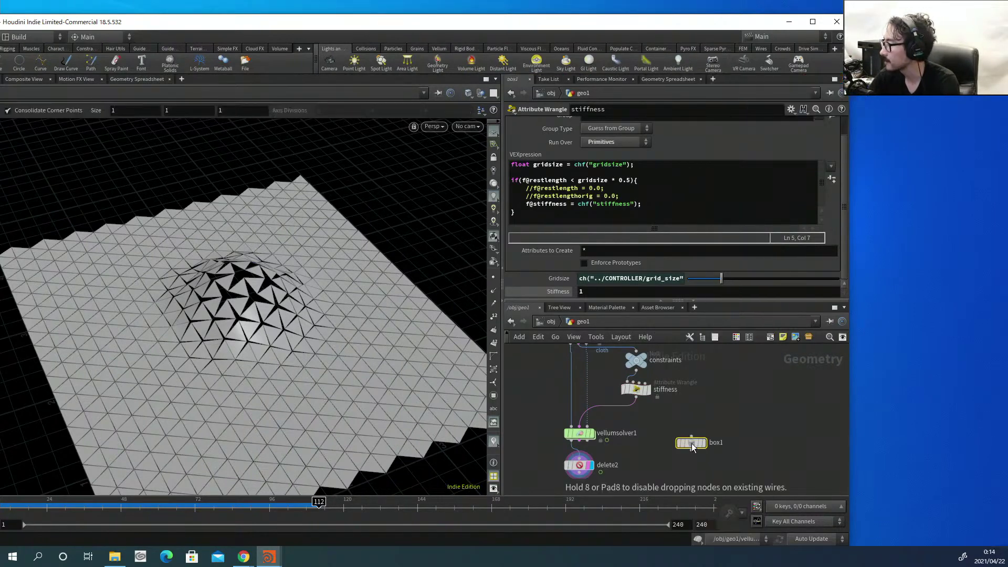
# Place the box1 node beside sphere1 in the network and make it the displayed node.
pyautogui.moveTo(634, 427); pyautogui.dragTo(658, 451, button='middle')
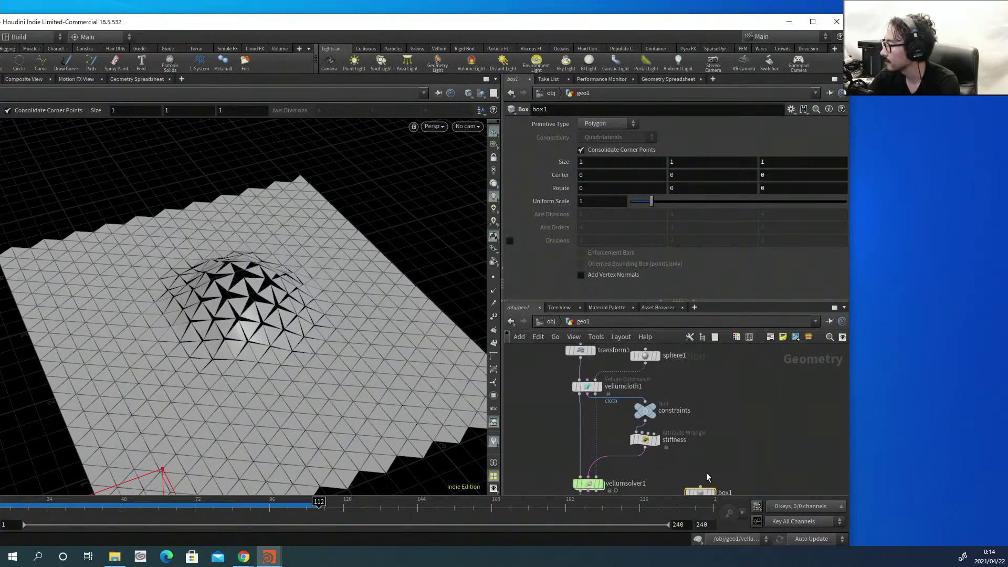
pyautogui.moveTo(707, 477); pyautogui.dragTo(696, 439, button='middle')
pyautogui.moveTo(692, 455); pyautogui.dragTo(694, 372)
pyautogui.moveTo(702, 398); pyautogui.dragTo(708, 458, button='middle')
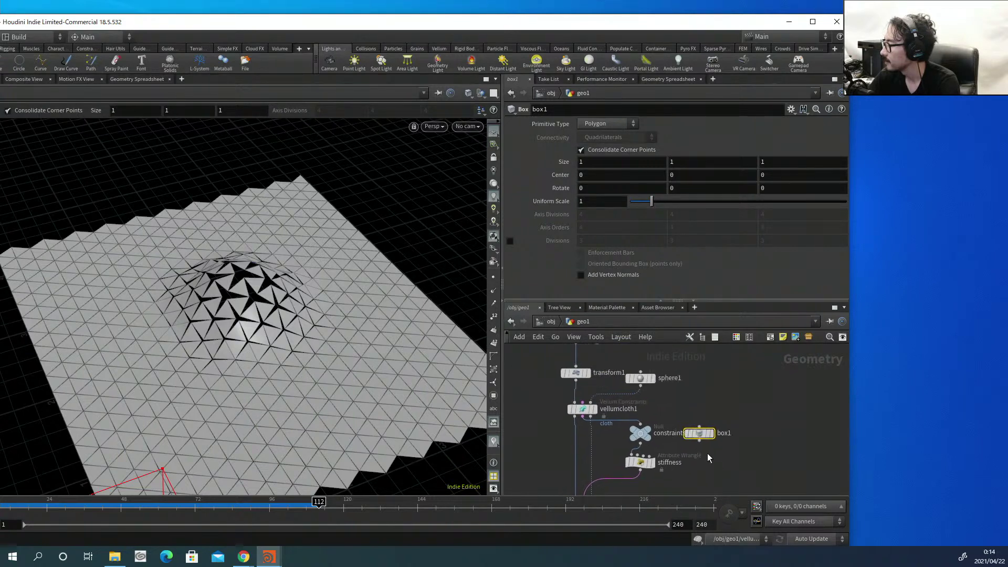
pyautogui.moveTo(698, 434); pyautogui.dragTo(701, 388)
pyautogui.click(716, 390)
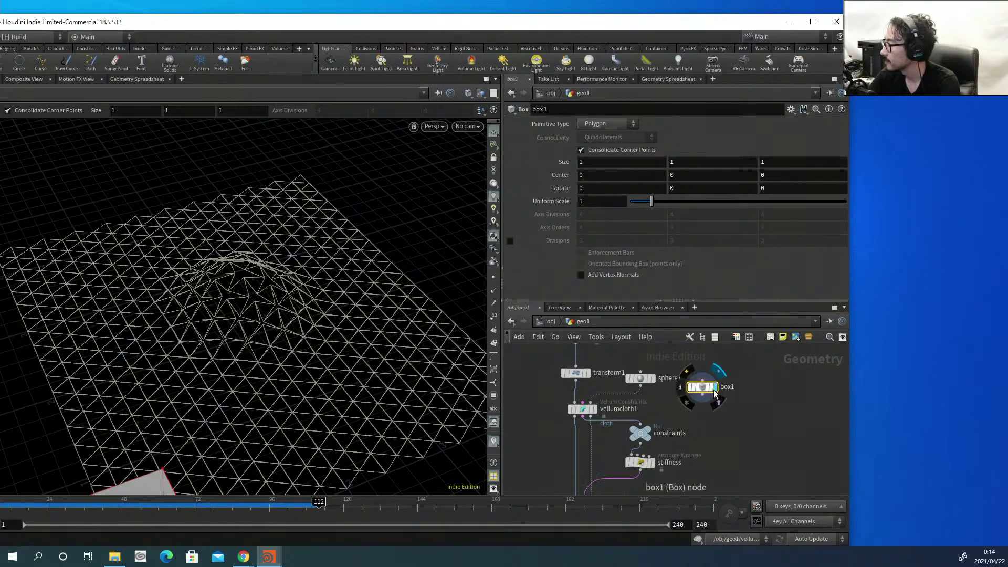
pyautogui.press('Escape')
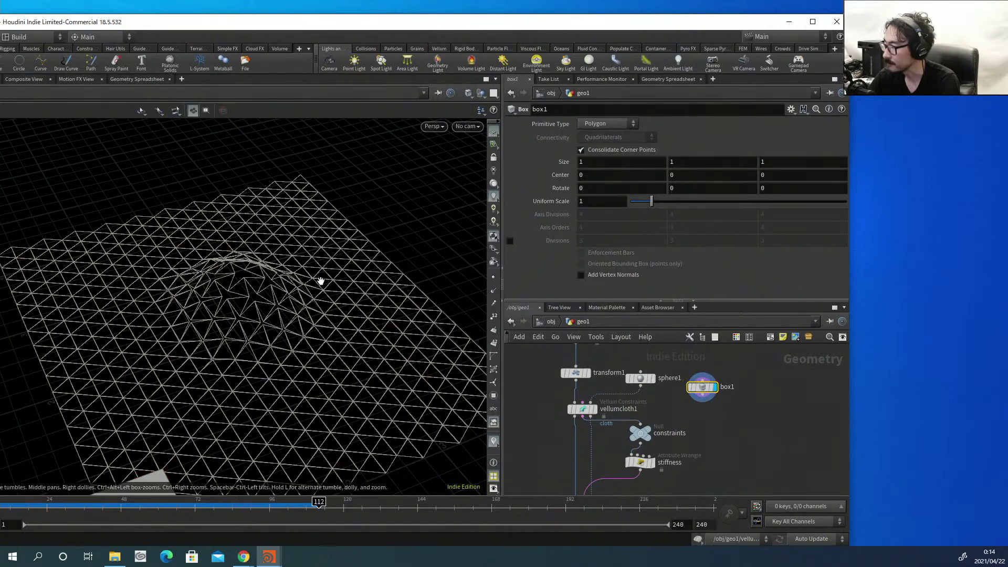
pyautogui.scroll(-4, 322, 282)
pyautogui.keyDown('alt'); pyautogui.moveTo(290, 275); pyautogui.dragTo(274, 290); pyautogui.keyUp('alt')
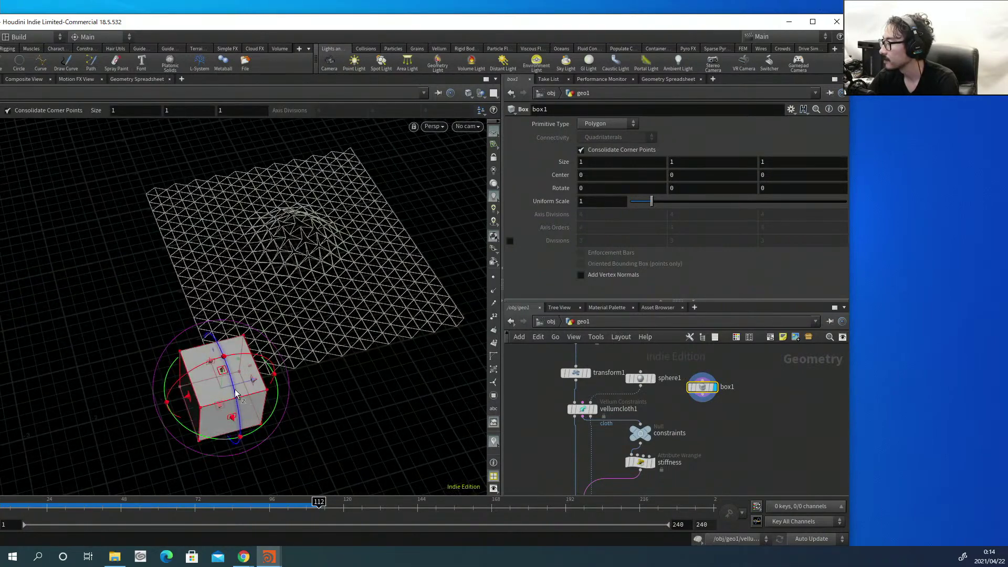
pyautogui.moveTo(238, 398)
pyautogui.mouseDown()
pyautogui.moveTo(213, 365)
pyautogui.moveTo(226, 338)
pyautogui.moveTo(227, 384)
pyautogui.mouseUp()
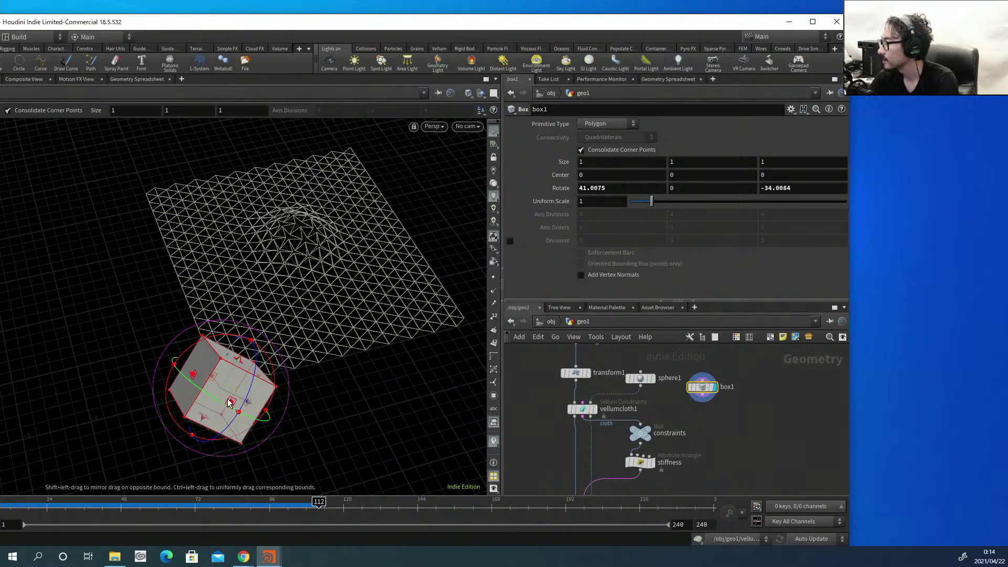
pyautogui.keyDown('alt'); pyautogui.moveTo(225, 381); pyautogui.dragTo(259, 423); pyautogui.keyUp('alt')
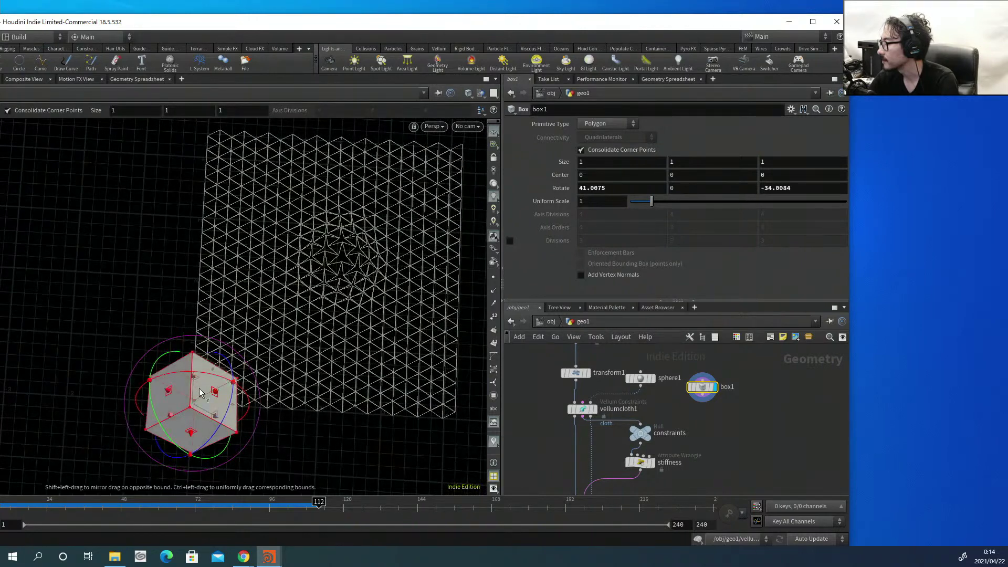
pyautogui.hotkey('ctrl', 'z')
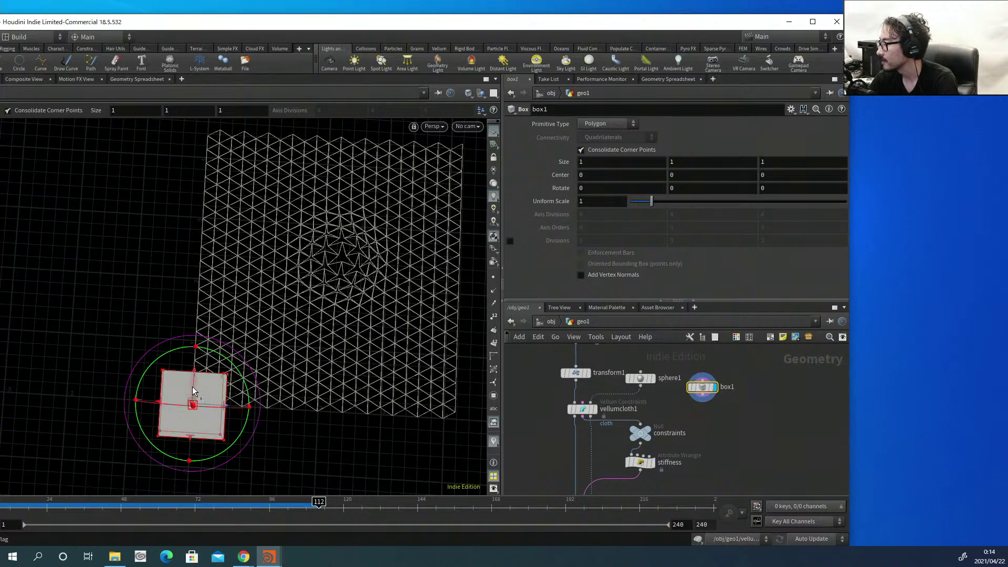
# Move the box under the cloth's middle, stretch its X size to about 1.37, and tilt it to about -45.5, -22, 48.4 degrees.
pyautogui.moveTo(188, 385); pyautogui.dragTo(338, 202)
pyautogui.moveTo(363, 247); pyautogui.dragTo(392, 266)
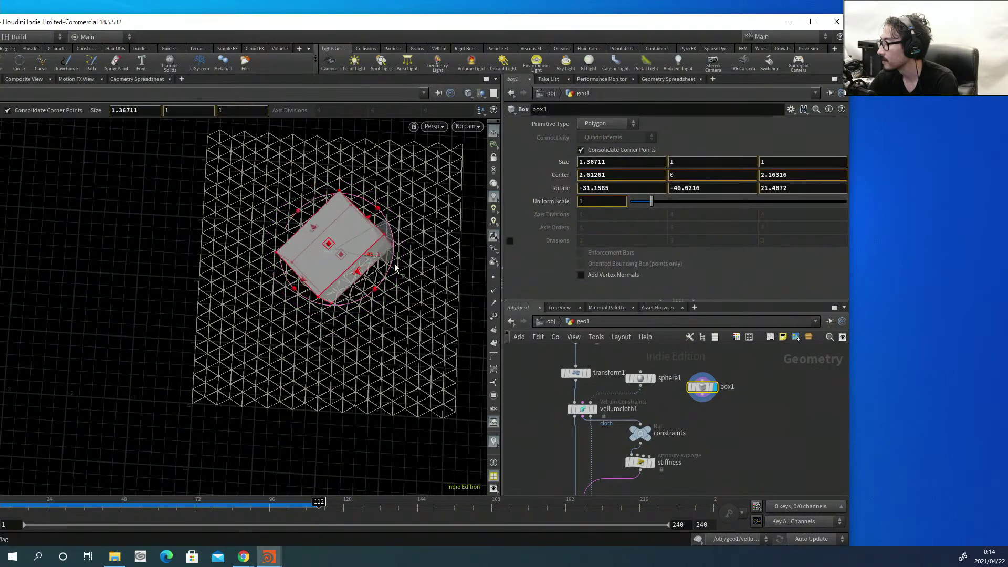
pyautogui.press('Escape')
pyautogui.moveTo(387, 317); pyautogui.dragTo(335, 241)
pyautogui.press('Return')
pyautogui.press('Escape')
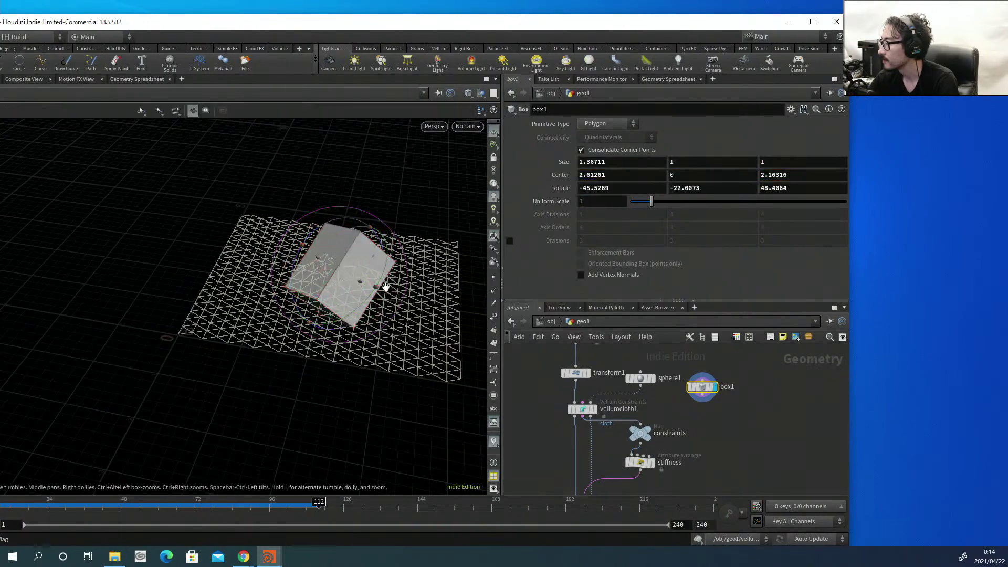
# Stretch the tilted box's Y size to about 1.39, with its center at about 2.54, 0.13, 2.03.
pyautogui.moveTo(383, 286); pyautogui.dragTo(286, 266)
pyautogui.press('Return')
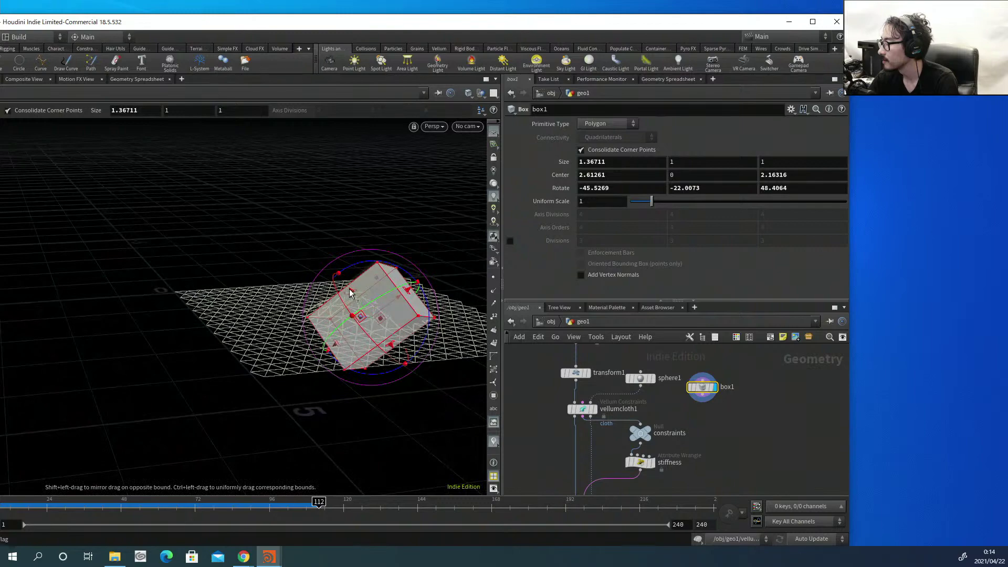
pyautogui.moveTo(351, 292); pyautogui.dragTo(462, 383)
pyautogui.press('Escape')
pyautogui.press('Return')
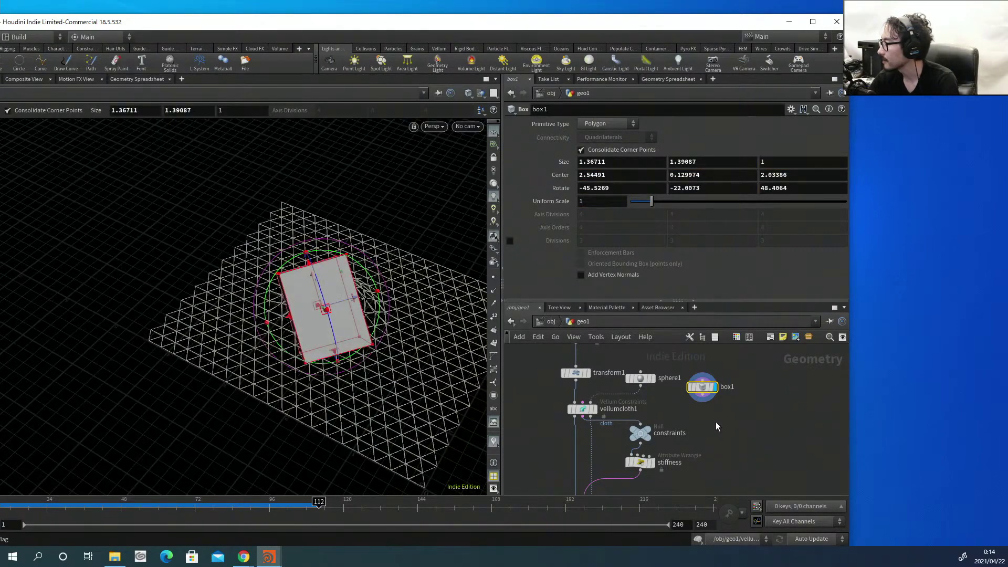
# Connect box1 to vellumcloth1's third input in place of the sphere, and rewind the simulation to frame 1.
pyautogui.scroll(2, 688, 402)
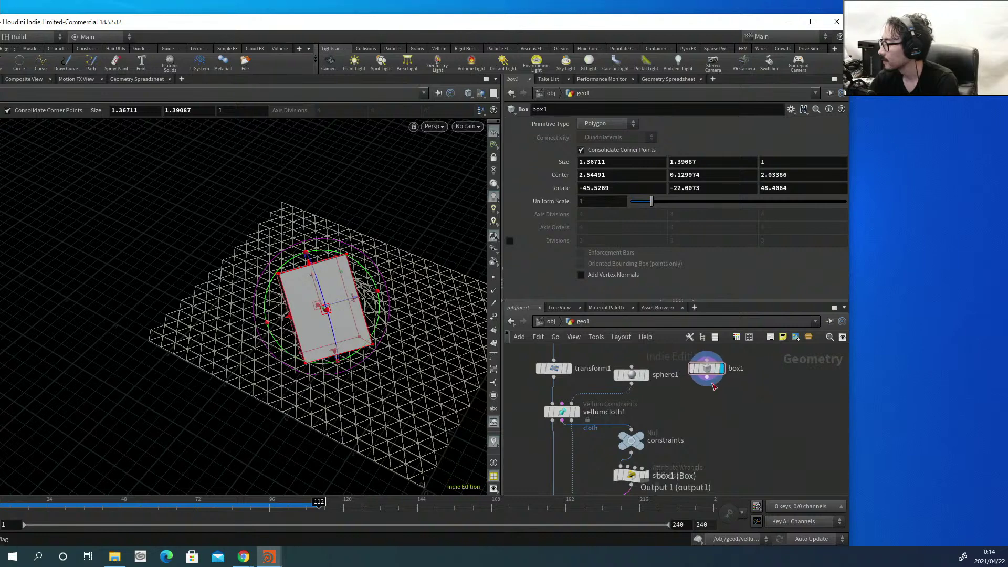
pyautogui.moveTo(707, 387); pyautogui.dragTo(571, 403)
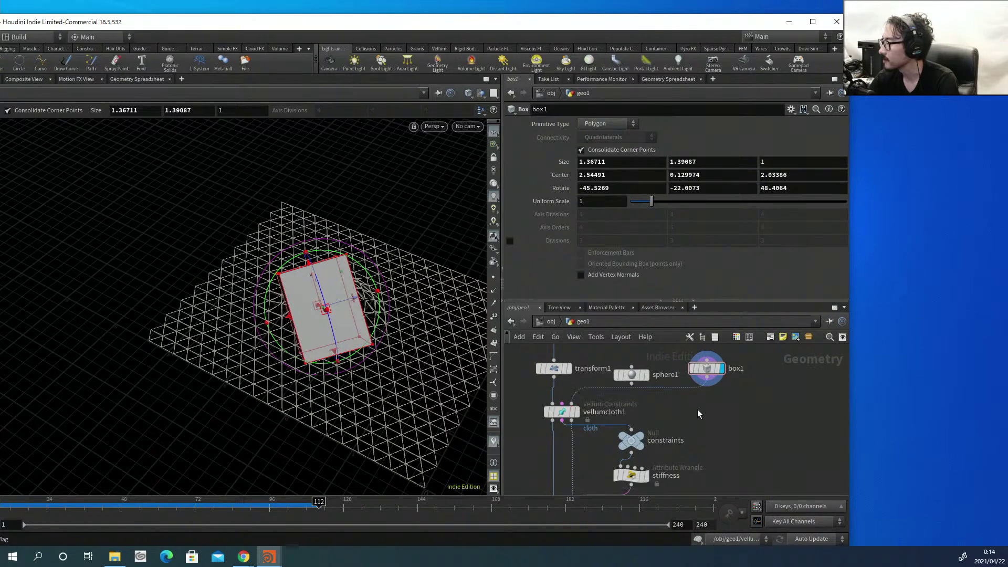
pyautogui.moveTo(236, 18); pyautogui.dragTo(389, 14)
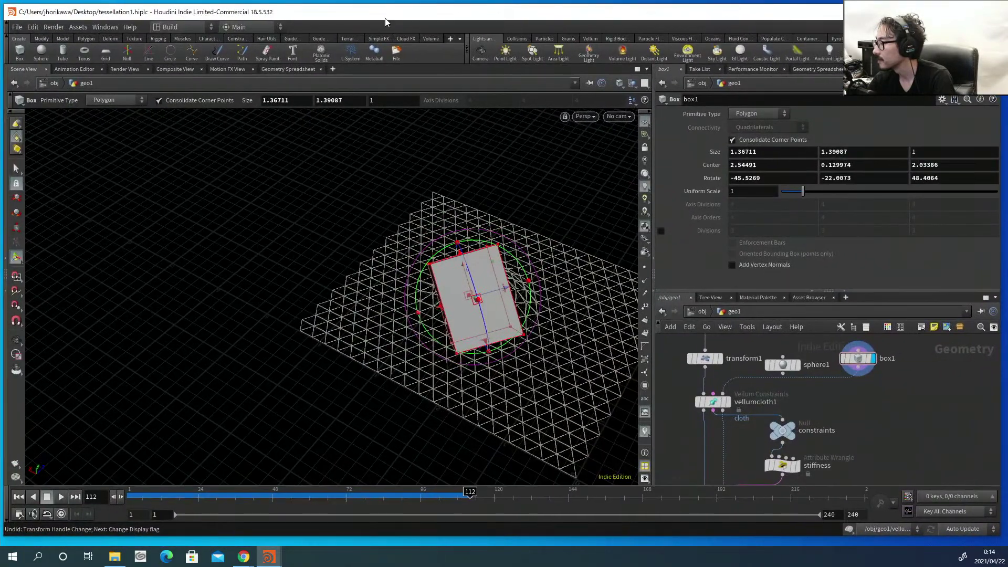
pyautogui.click(18, 497)
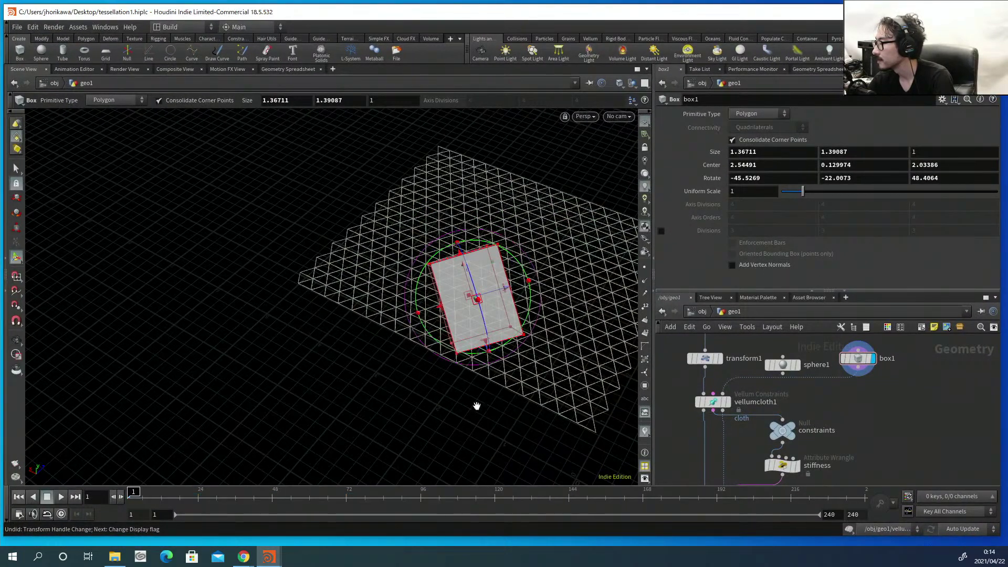
# Raise the cloth above the box by setting transform1's Y translate to 1.3.
pyautogui.moveTo(477, 406); pyautogui.dragTo(525, 343)
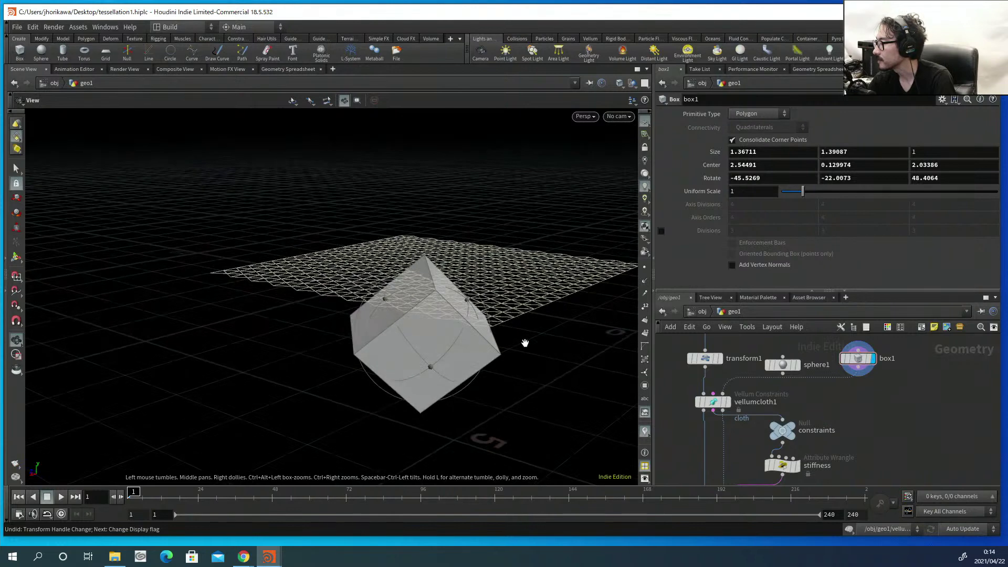
pyautogui.press('Return')
pyautogui.moveTo(770, 393); pyautogui.dragTo(805, 431, button='middle')
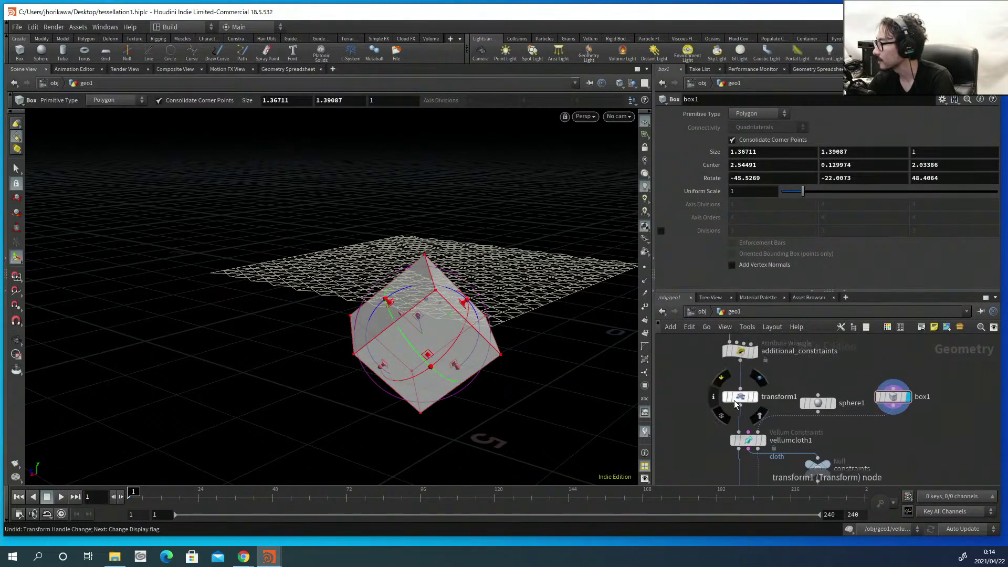
pyautogui.click(741, 397)
pyautogui.click(841, 154)
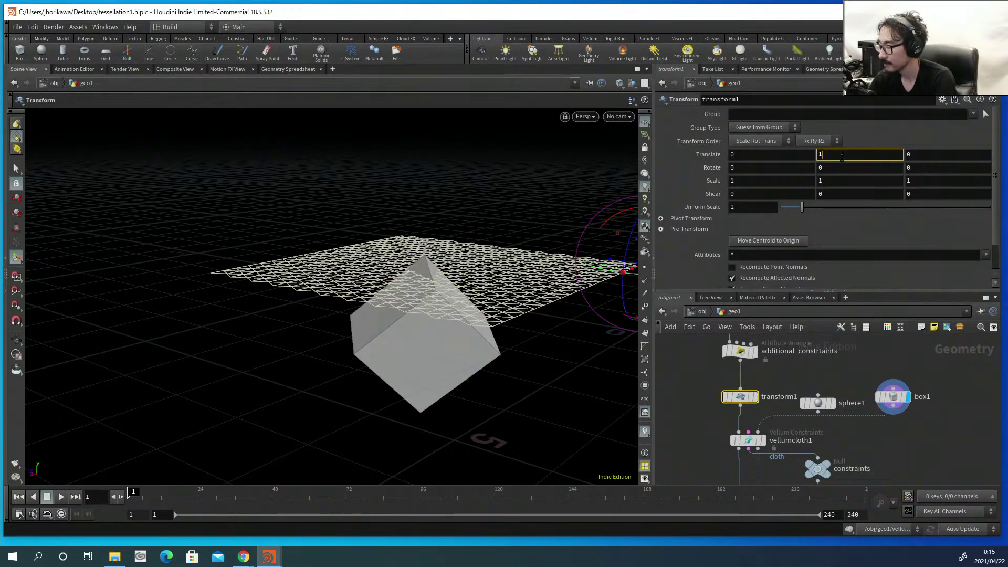
pyautogui.write('.2')
pyautogui.press('Return')
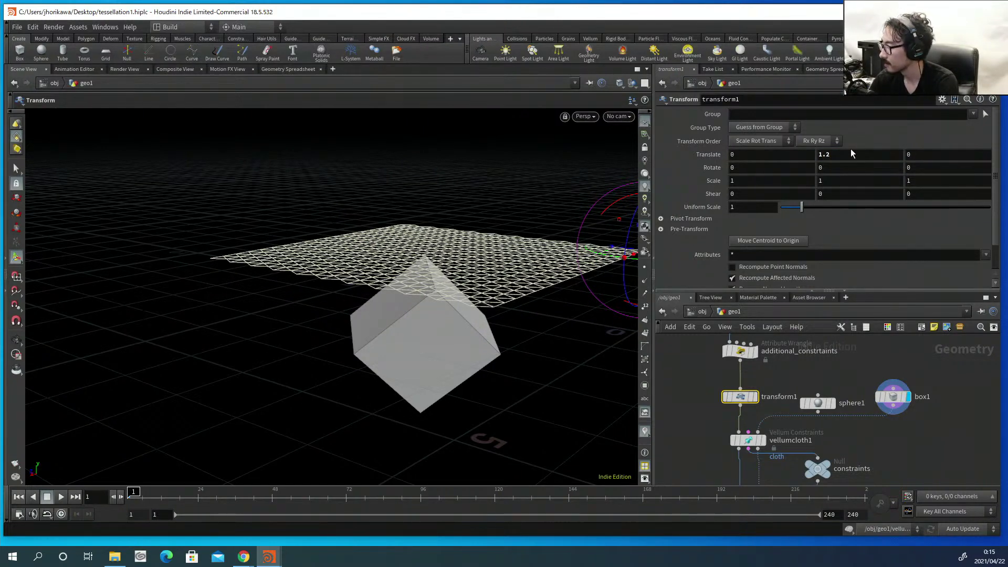
pyautogui.press('BackSpace')
pyautogui.write('3')
pyautogui.press('Return')
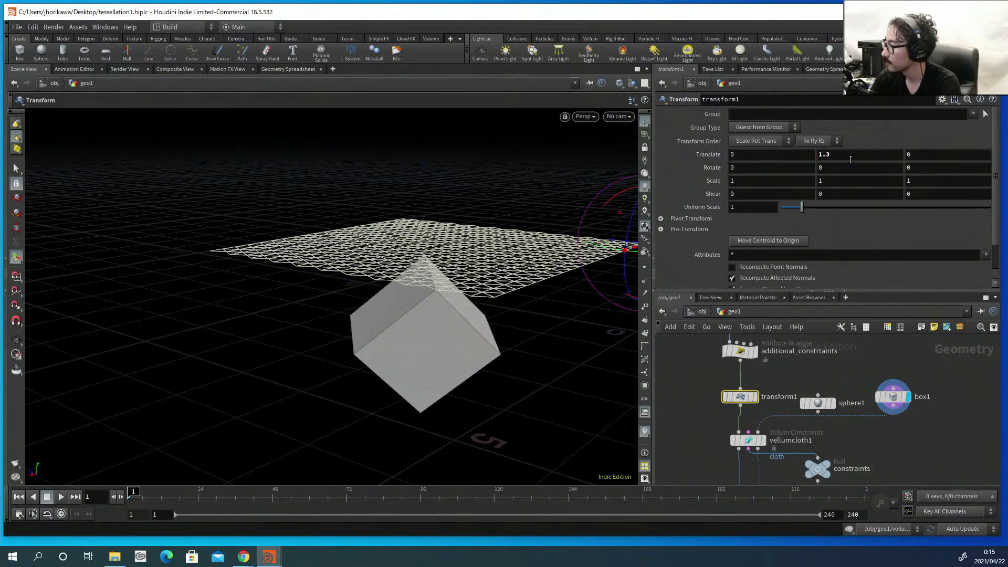
pyautogui.press('Escape')
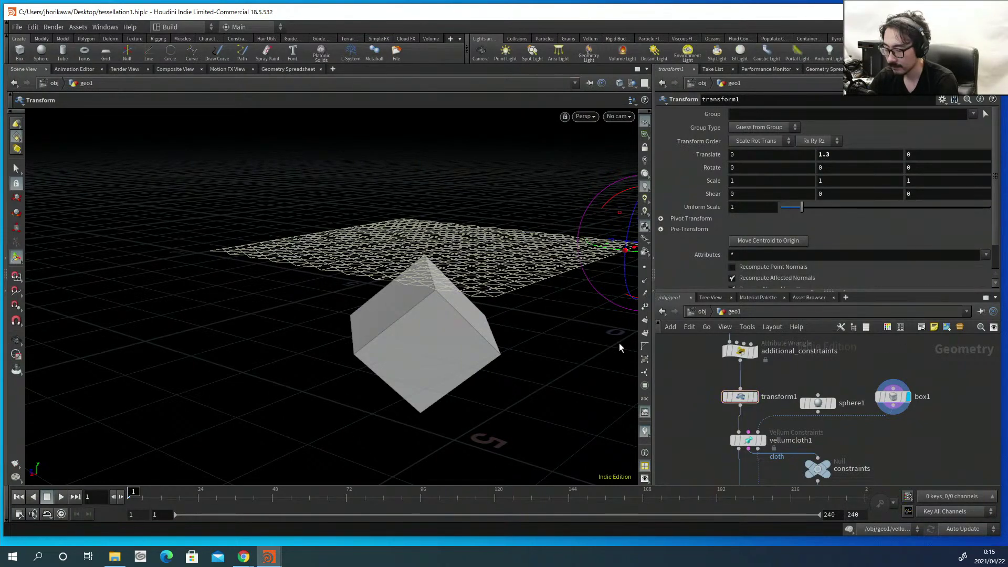
# Enlarge the triangle grid on the CONTROLLER null by setting grid x to 26 and grid y to 29.
pyautogui.moveTo(432, 311)
pyautogui.mouseDown()
pyautogui.moveTo(358, 282)
pyautogui.moveTo(428, 316)
pyautogui.mouseUp()
pyautogui.scroll(-2, 525, 341)
pyautogui.press('Return')
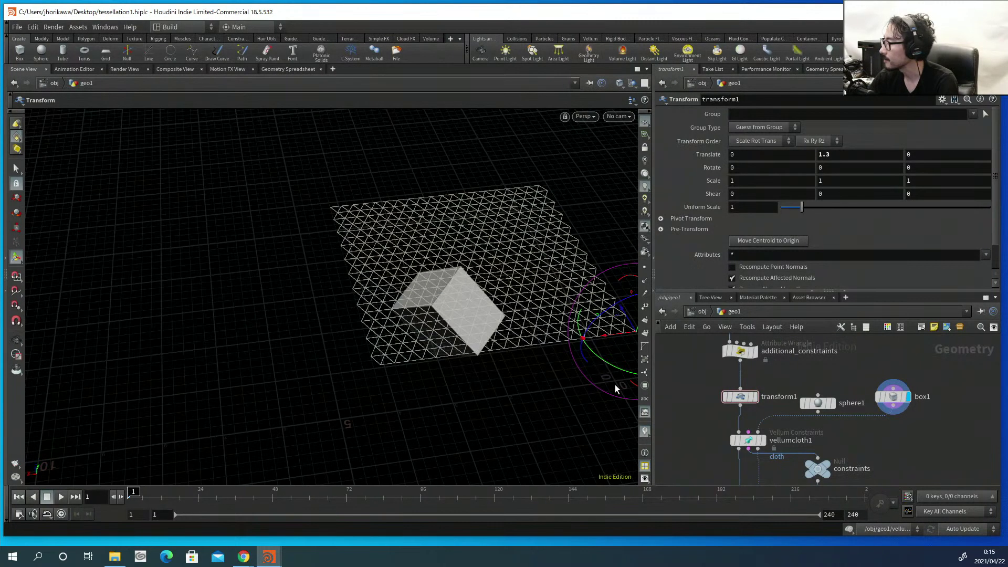
pyautogui.scroll(-3, 741, 397)
pyautogui.moveTo(693, 289); pyautogui.dragTo(711, 418, button='middle')
pyautogui.click(711, 417)
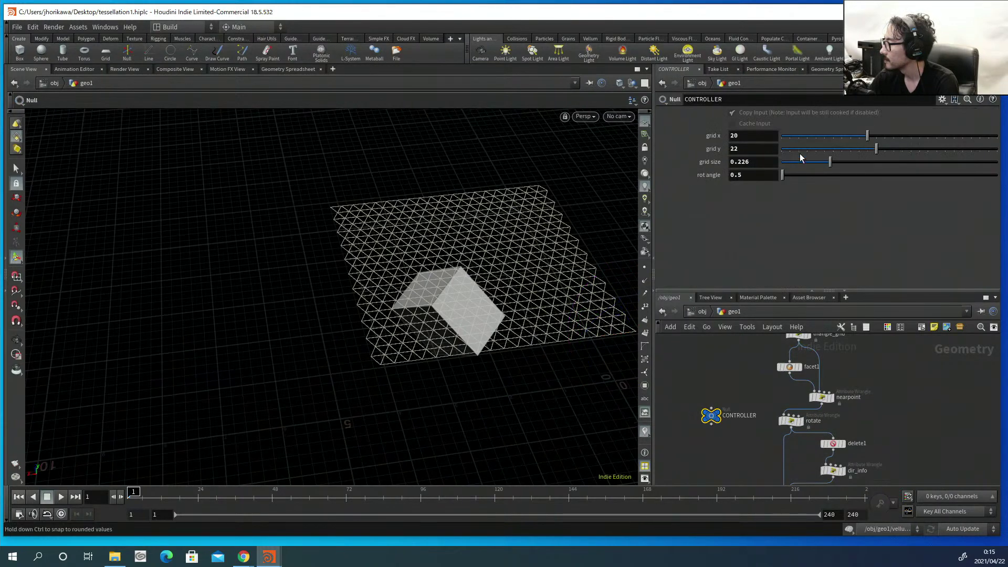
pyautogui.moveTo(877, 136); pyautogui.dragTo(910, 152)
pyautogui.press('Escape')
# Rotate box1 under the enlarged cloth to about -39.9, -32.2, 36.1 degrees.
pyautogui.moveTo(531, 209); pyautogui.dragTo(556, 263)
pyautogui.scroll(-5, 688, 366)
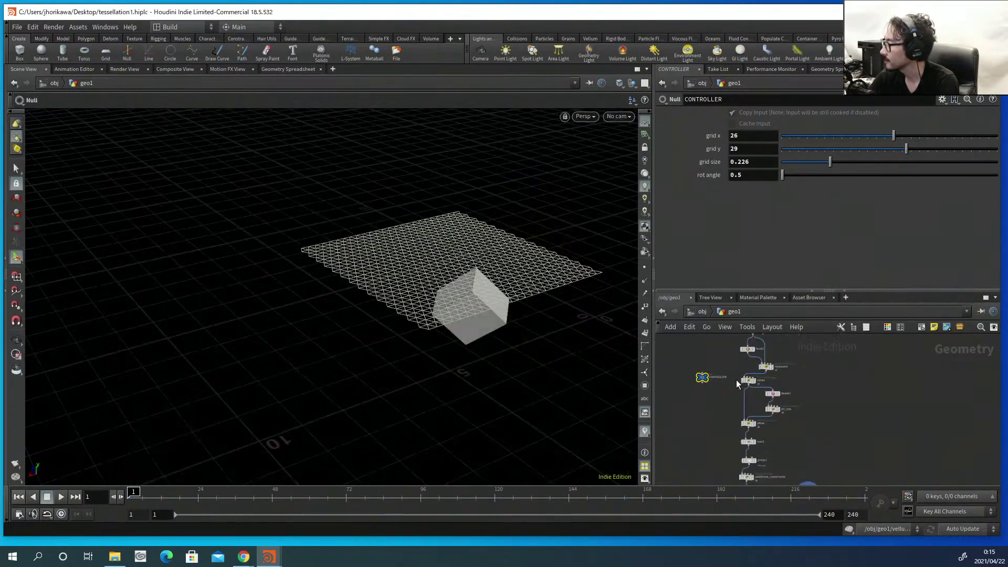
pyautogui.click(786, 409)
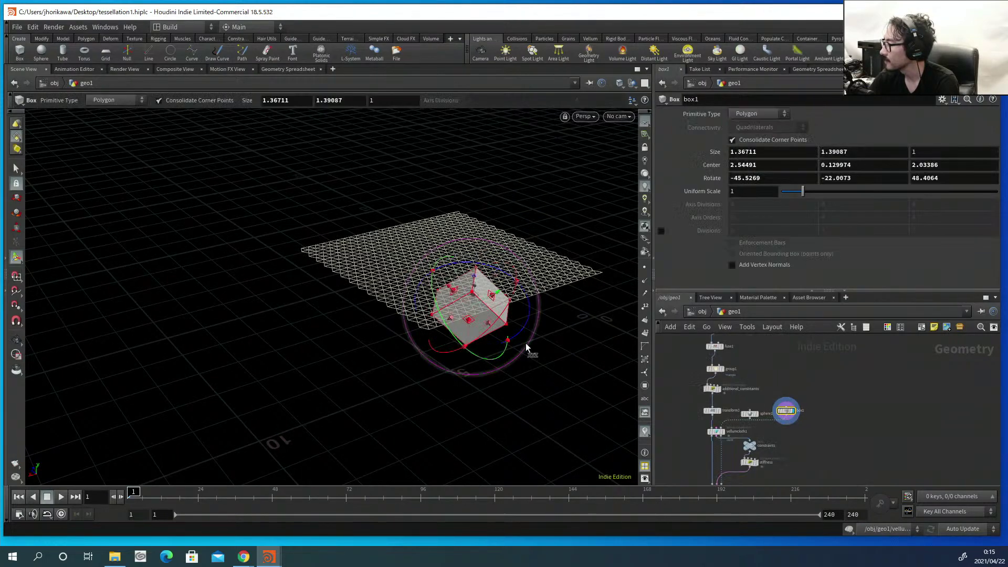
pyautogui.press('Escape')
pyautogui.moveTo(487, 336); pyautogui.dragTo(482, 371)
pyautogui.press('Return')
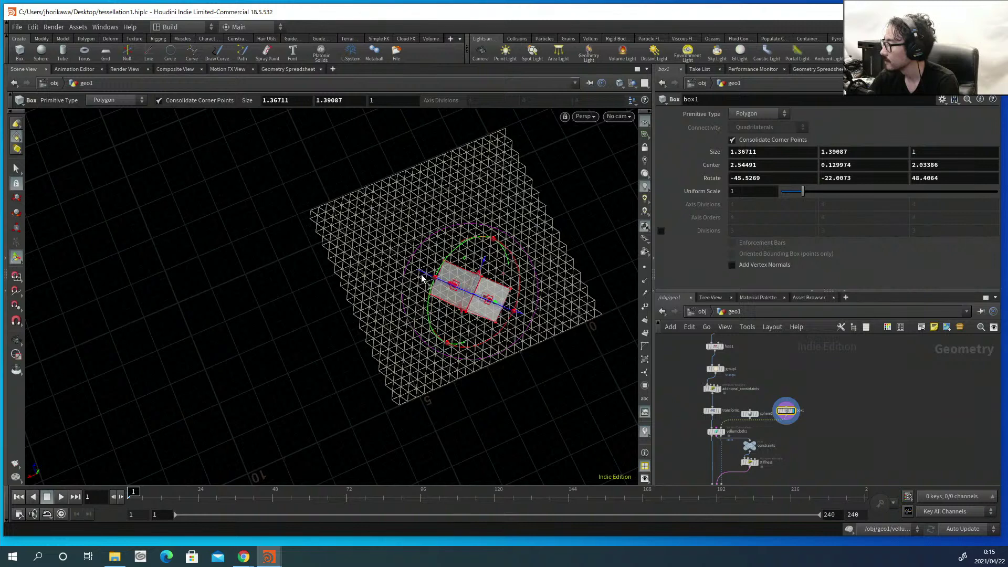
pyautogui.moveTo(422, 278)
pyautogui.mouseDown()
pyautogui.moveTo(405, 270)
pyautogui.moveTo(420, 274)
pyautogui.mouseUp()
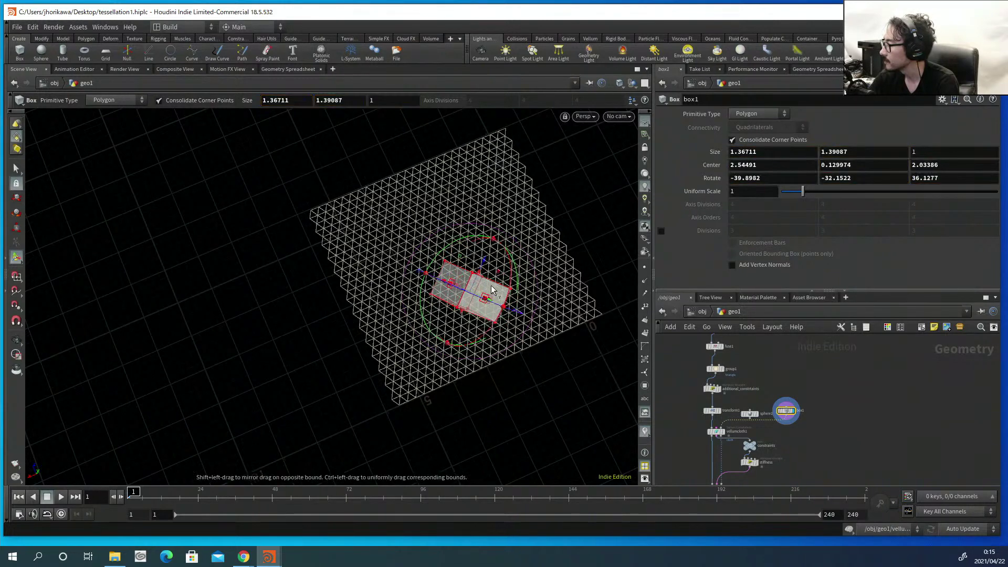
# Move box1 beneath the middle of the cloth, to a center of about 3.19, 0.12, 2.74.
pyautogui.keyDown('alt'); pyautogui.moveTo(485, 281); pyautogui.dragTo(468, 293); pyautogui.keyUp('alt')
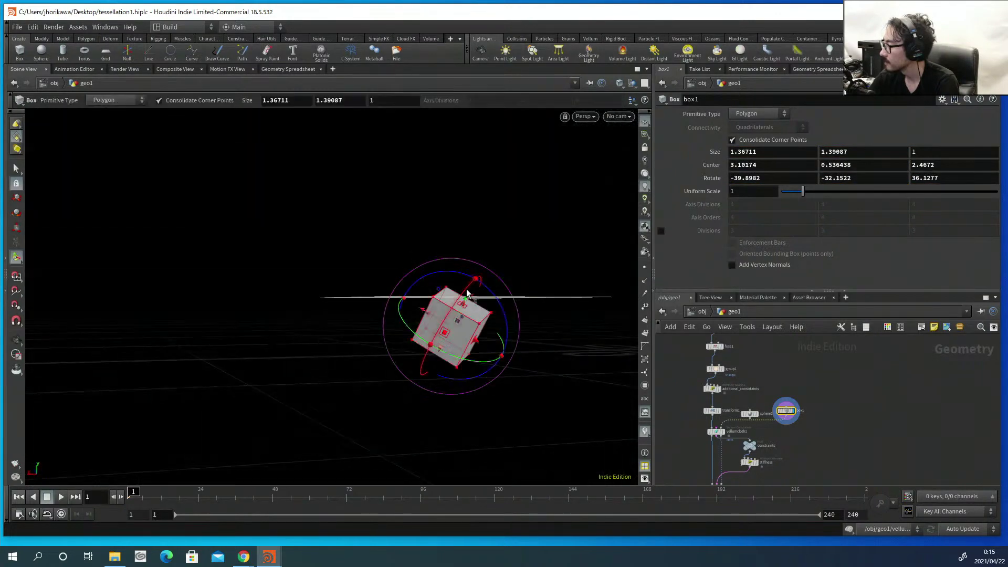
pyautogui.click(455, 320)
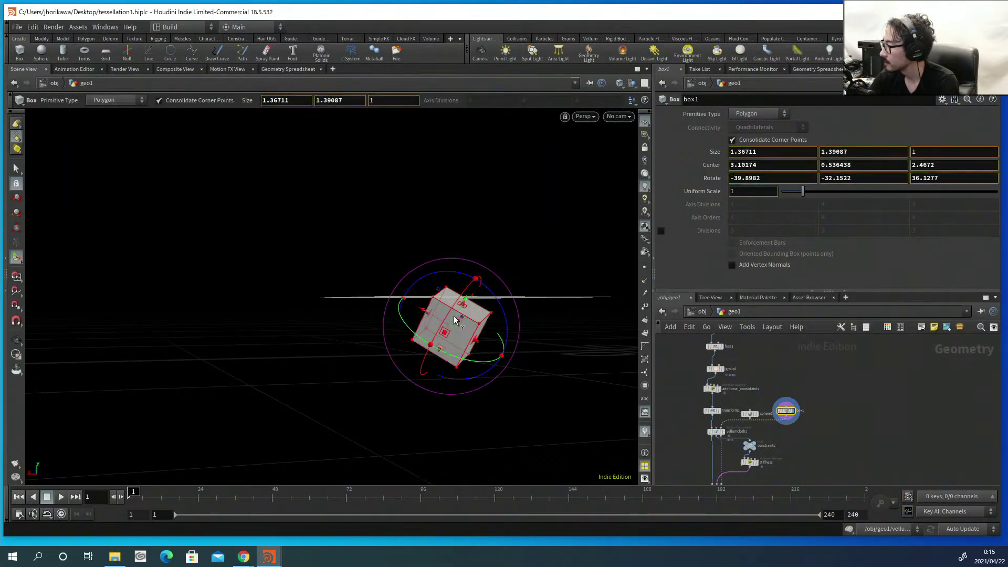
pyautogui.moveTo(448, 335); pyautogui.dragTo(368, 352)
pyautogui.press('Return')
# Display the delete2 result and play the simulation of the cloth falling onto the tilted box.
pyautogui.scroll(5, 742, 428)
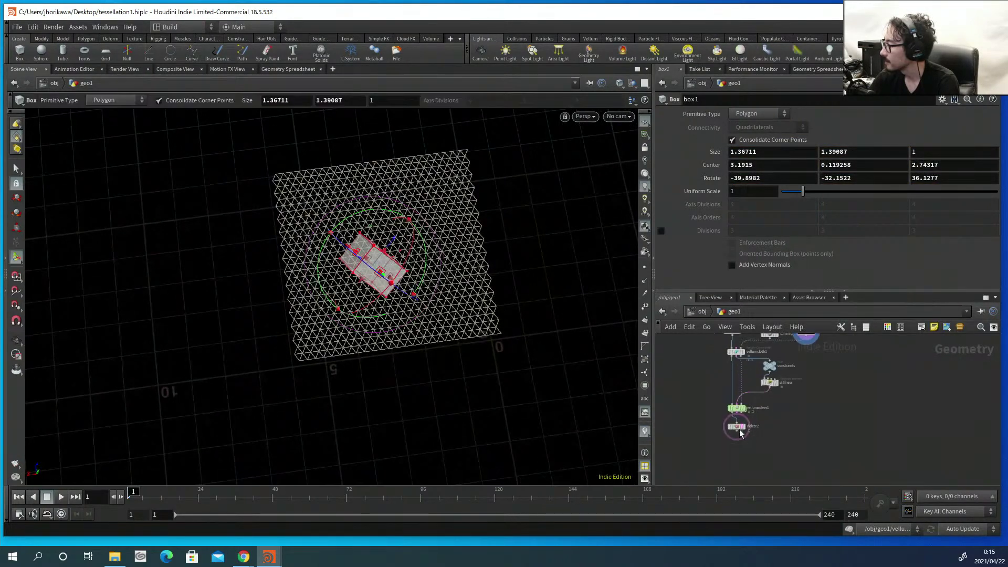
pyautogui.click(755, 404)
pyautogui.click(725, 404)
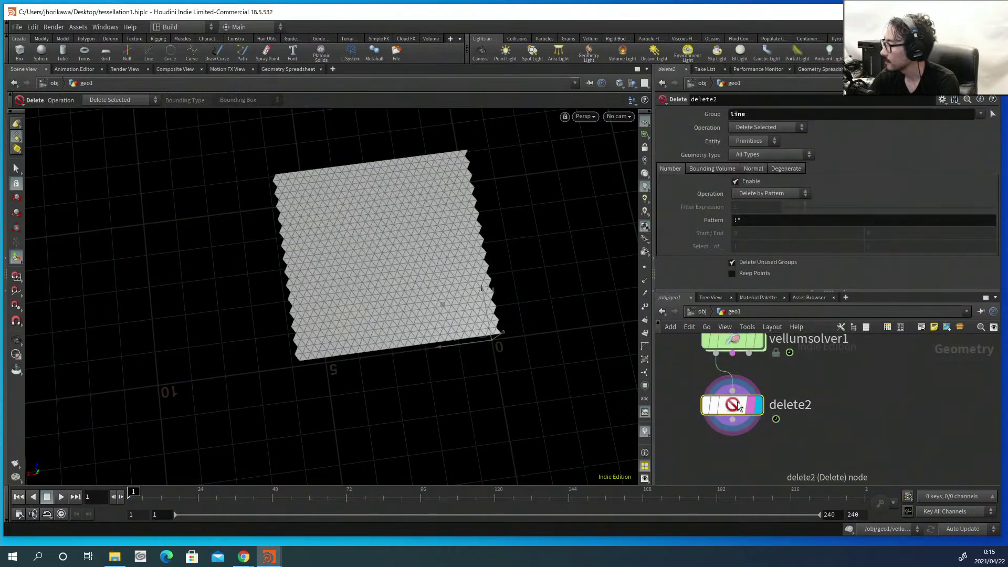
pyautogui.moveTo(464, 349); pyautogui.dragTo(435, 356)
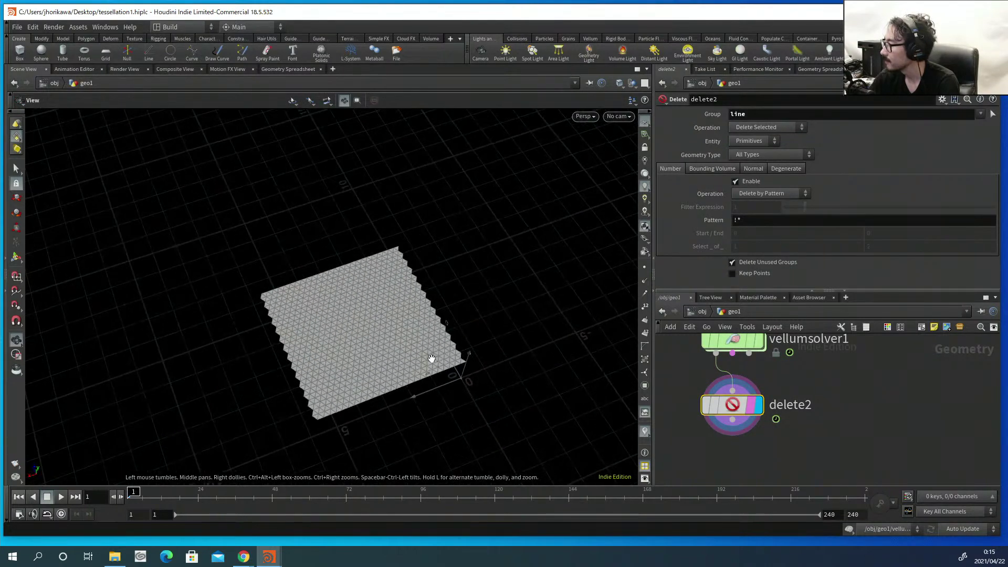
pyautogui.press('Return')
pyautogui.click(61, 498)
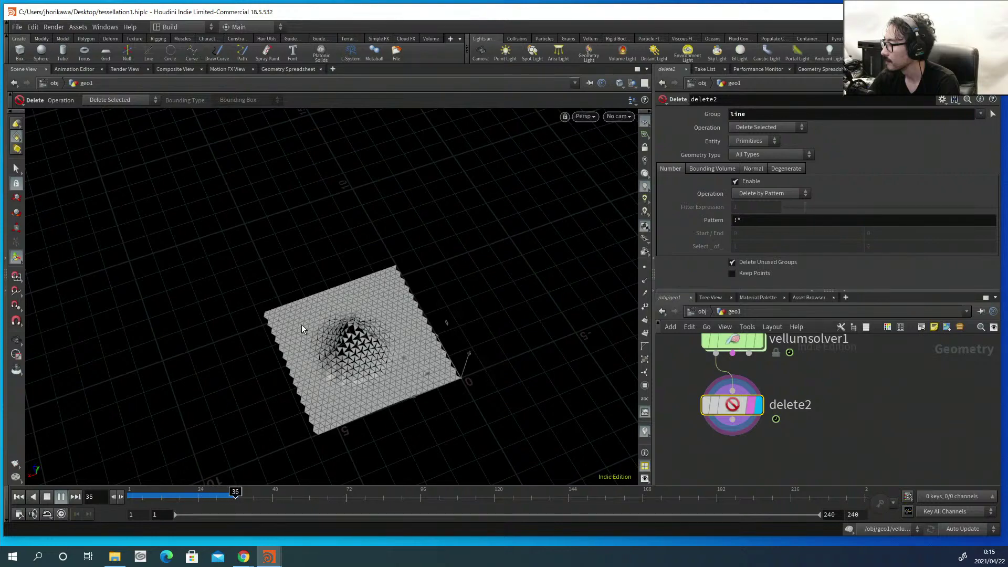
# Examine the triangle gaps over the box from several angles, stopping playback at frame 116.
pyautogui.press('Escape')
pyautogui.moveTo(443, 322); pyautogui.dragTo(284, 373)
pyautogui.press('Return')
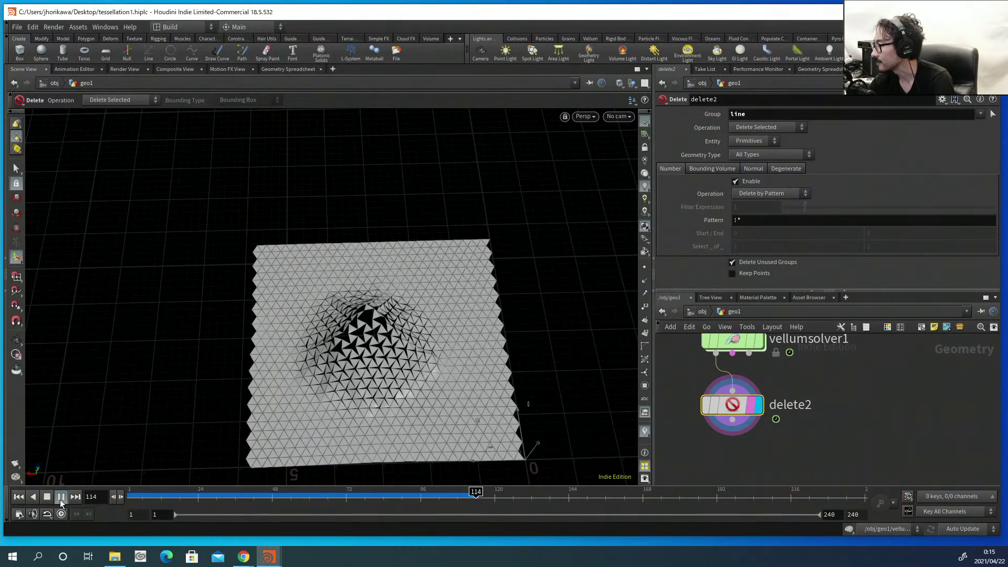
pyautogui.press('Escape')
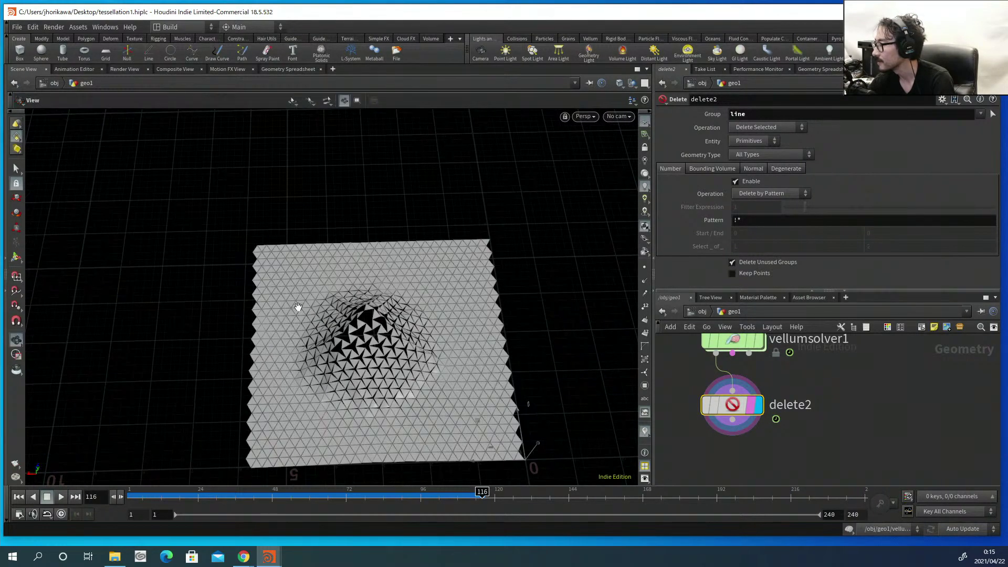
pyautogui.moveTo(298, 304); pyautogui.dragTo(333, 349)
pyautogui.scroll(5, 503, 314)
pyautogui.scroll(-5, 503, 314)
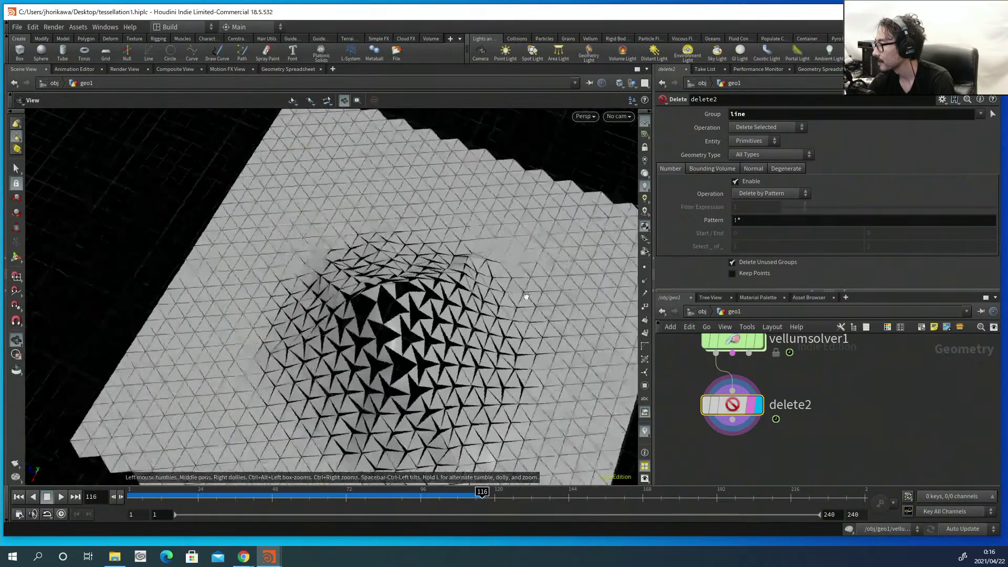
pyautogui.moveTo(522, 293); pyautogui.dragTo(531, 347)
pyautogui.press('Return')
# Set the Stiffness parameter of the stiffness wrangle to 3.
pyautogui.scroll(-1, 846, 442)
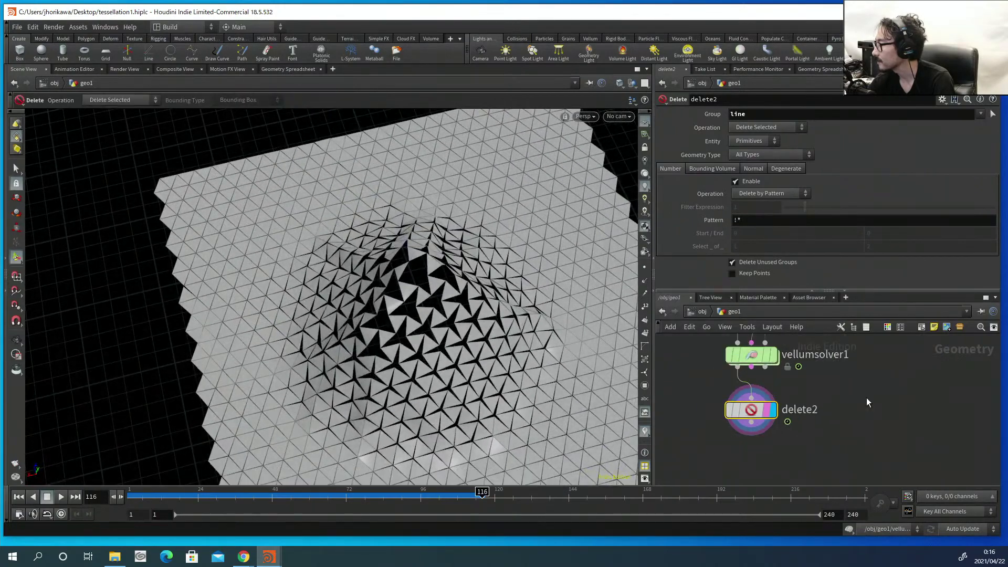
pyautogui.moveTo(890, 351); pyautogui.dragTo(833, 465, button='middle')
pyautogui.scroll(1, 833, 464)
pyautogui.click(781, 391)
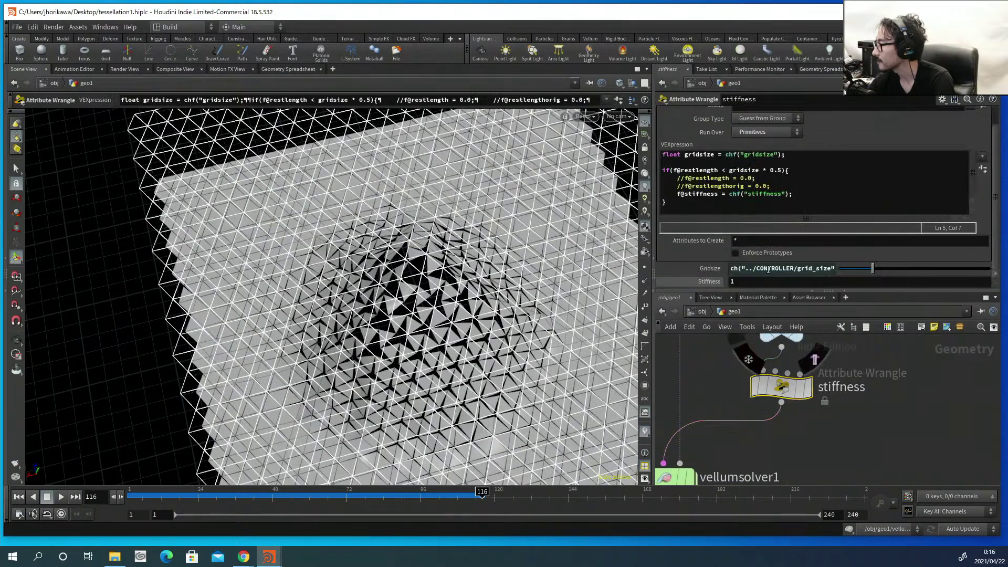
pyautogui.doubleClick(751, 282)
pyautogui.write('3')
pyautogui.press('Return')
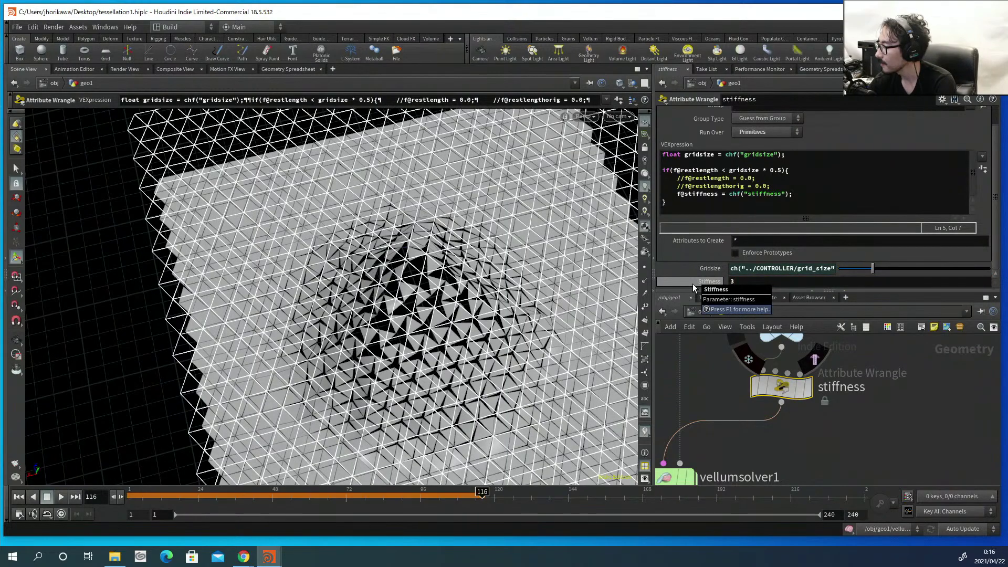
# Rewind to frame 1 and replay the simulation, select delete2, and stop playback at frame 105.
pyautogui.click(18, 497)
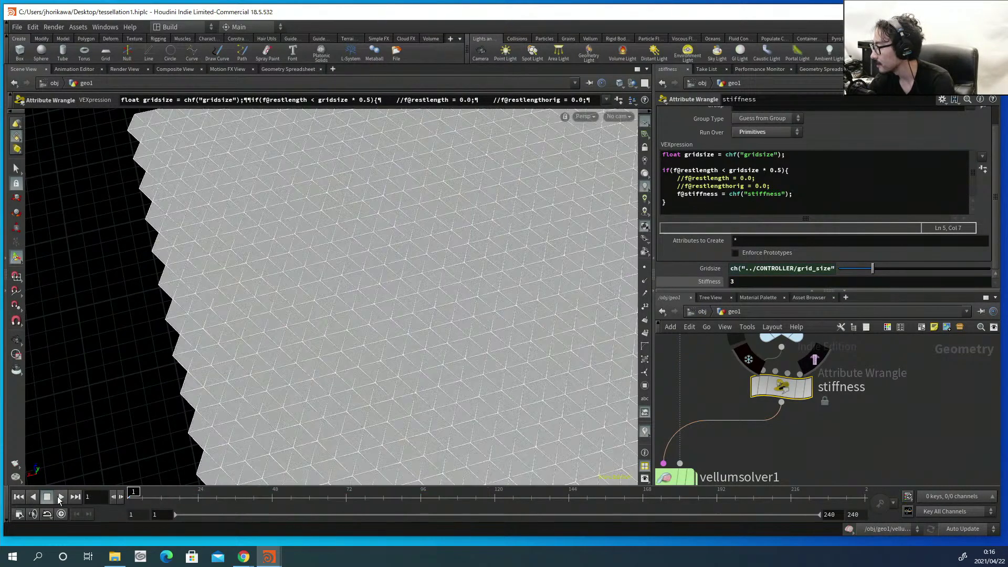
pyautogui.click(60, 497)
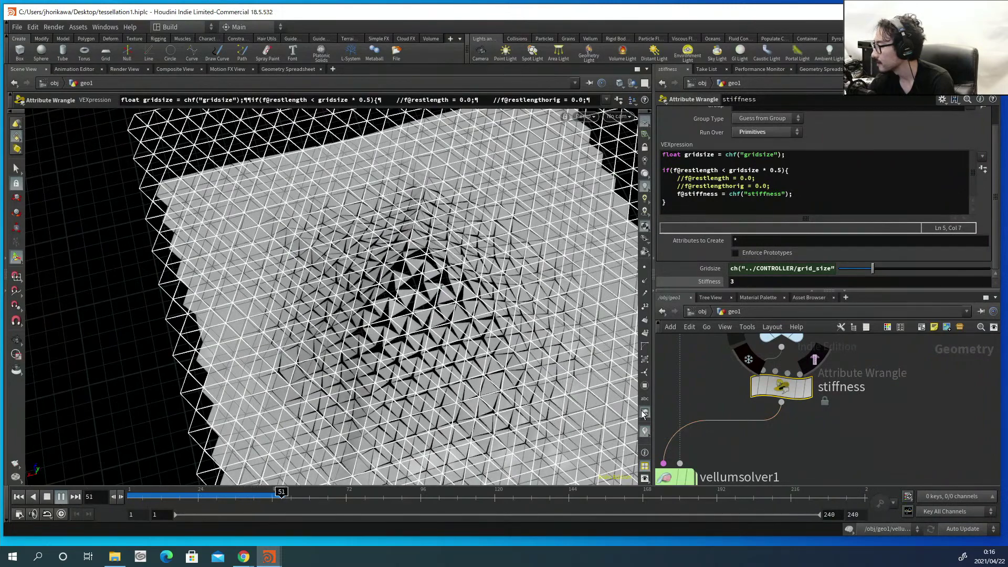
pyautogui.scroll(-3, 735, 420)
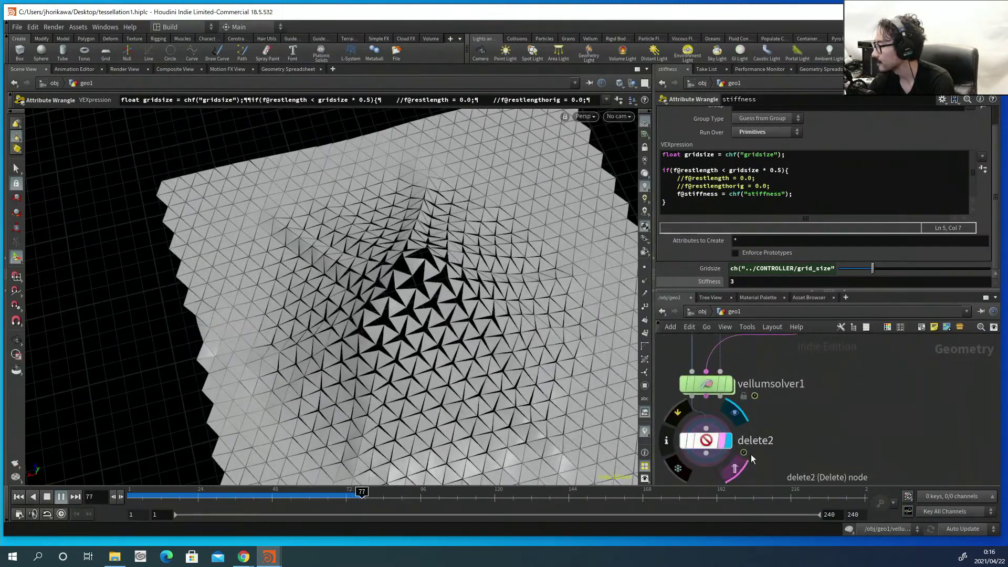
pyautogui.scroll(2, 710, 428)
pyautogui.click(706, 436)
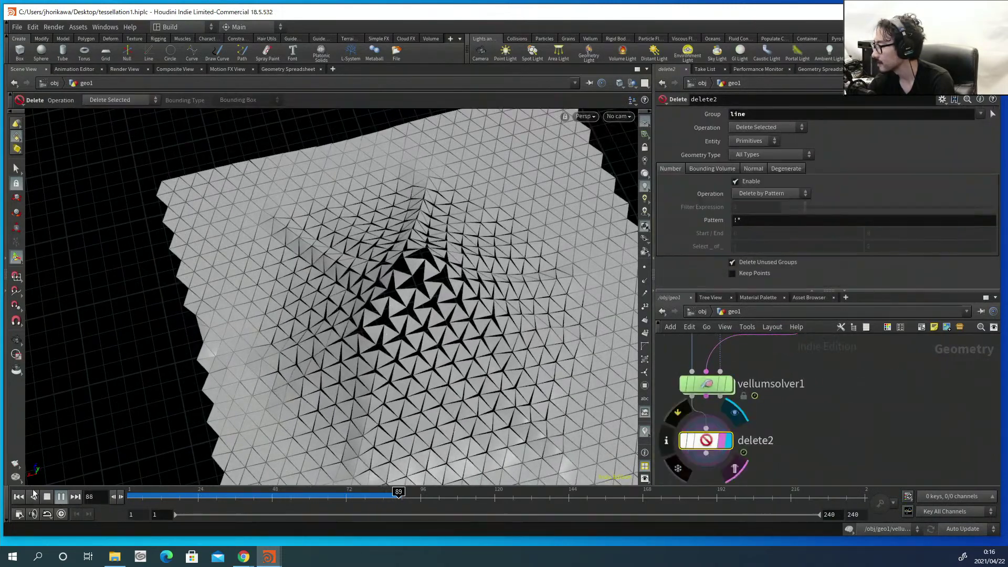
pyautogui.click(62, 497)
# Examine the opened triangles around the box corner up close and across the whole cloth.
pyautogui.press('Escape')
pyautogui.moveTo(305, 315); pyautogui.dragTo(365, 285)
pyautogui.scroll(5, 350, 282)
pyautogui.scroll(8, 351, 282)
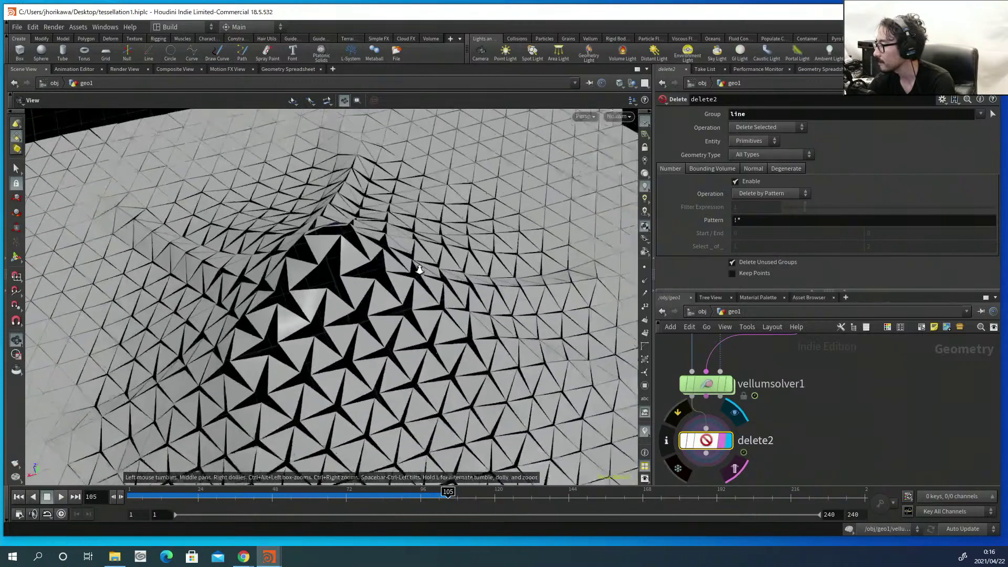
pyautogui.moveTo(308, 321)
pyautogui.mouseDown()
pyautogui.moveTo(318, 298)
pyautogui.moveTo(315, 319)
pyautogui.mouseUp()
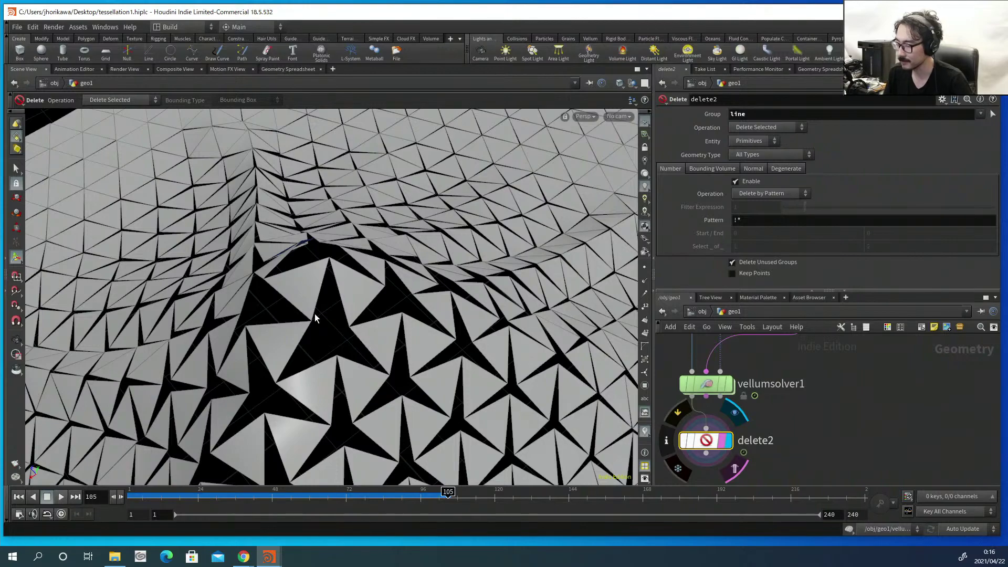
pyautogui.press('Escape')
pyautogui.scroll(-6, 315, 318)
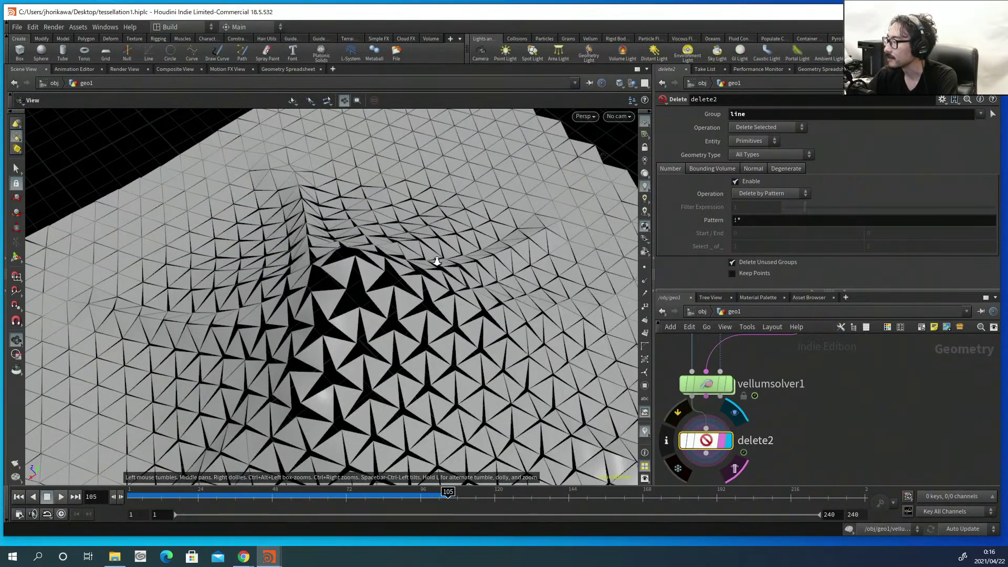
pyautogui.moveTo(284, 292); pyautogui.dragTo(293, 349)
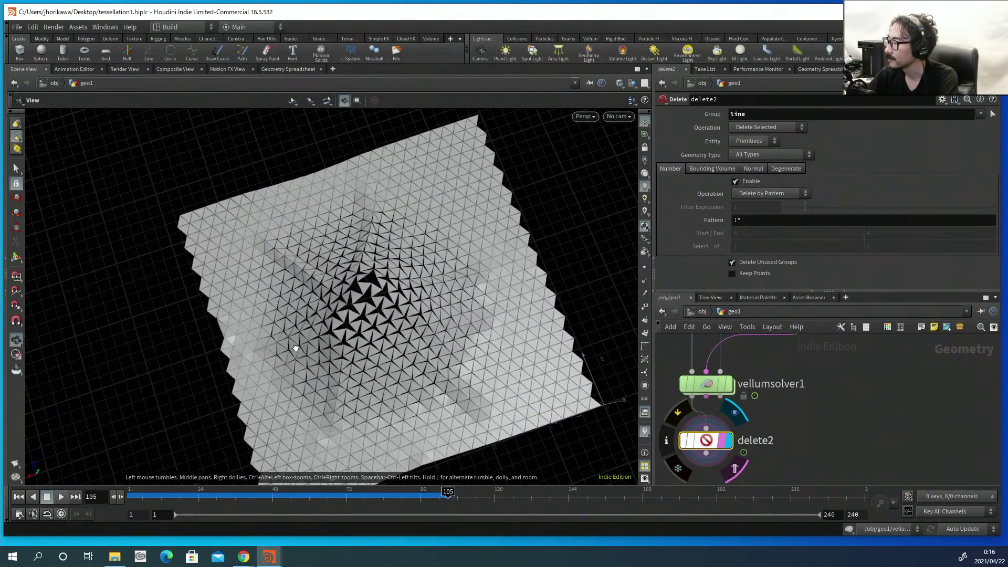
pyautogui.press('Return')
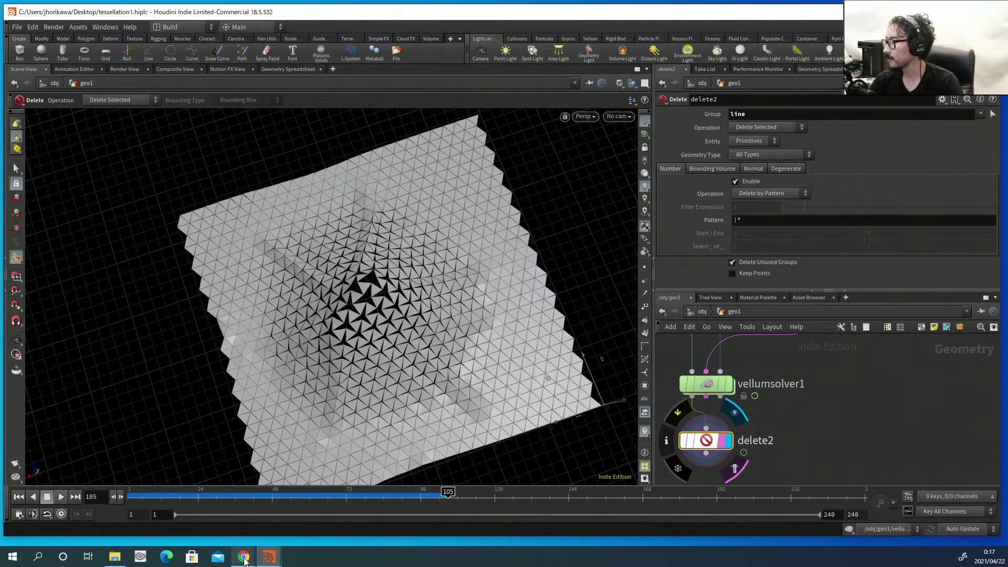
# Switch to Pinterest in Chrome and open the Andalusian Tile Sphere pin from the related pins.
pyautogui.moveTo(244, 557)
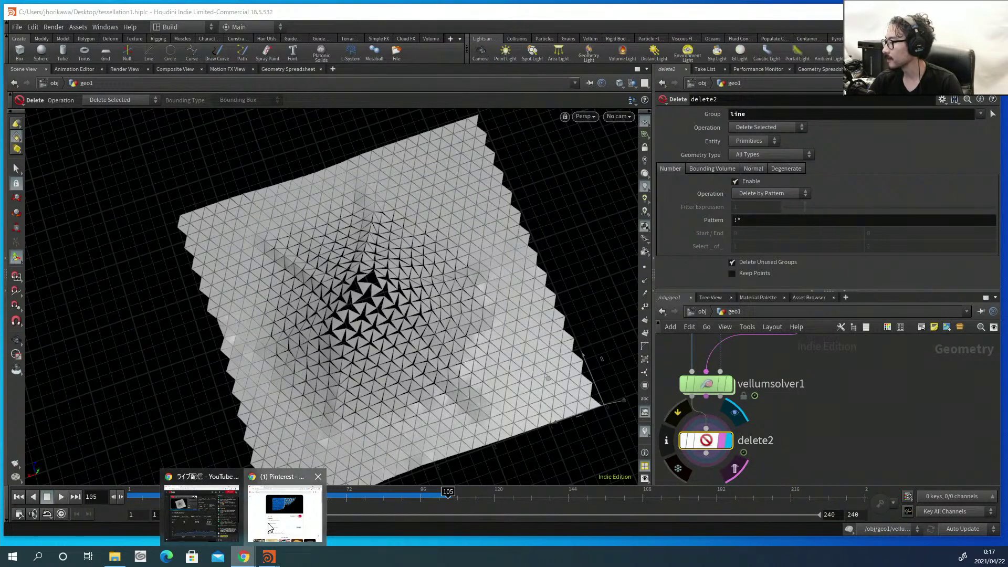
pyautogui.click(253, 530)
pyautogui.scroll(-5, 306, 325)
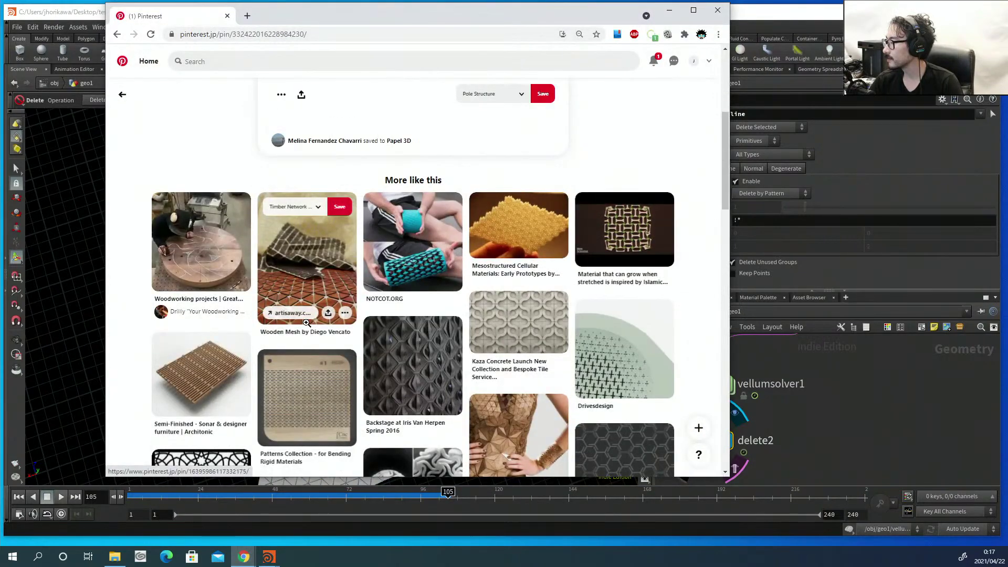
pyautogui.scroll(-3, 307, 268)
pyautogui.scroll(-1, 307, 265)
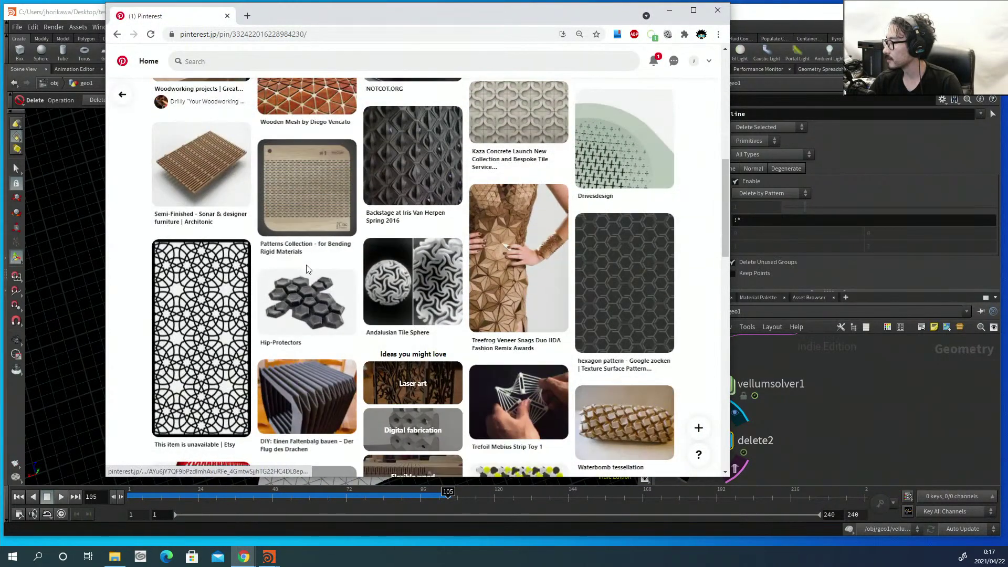
pyautogui.click(430, 284)
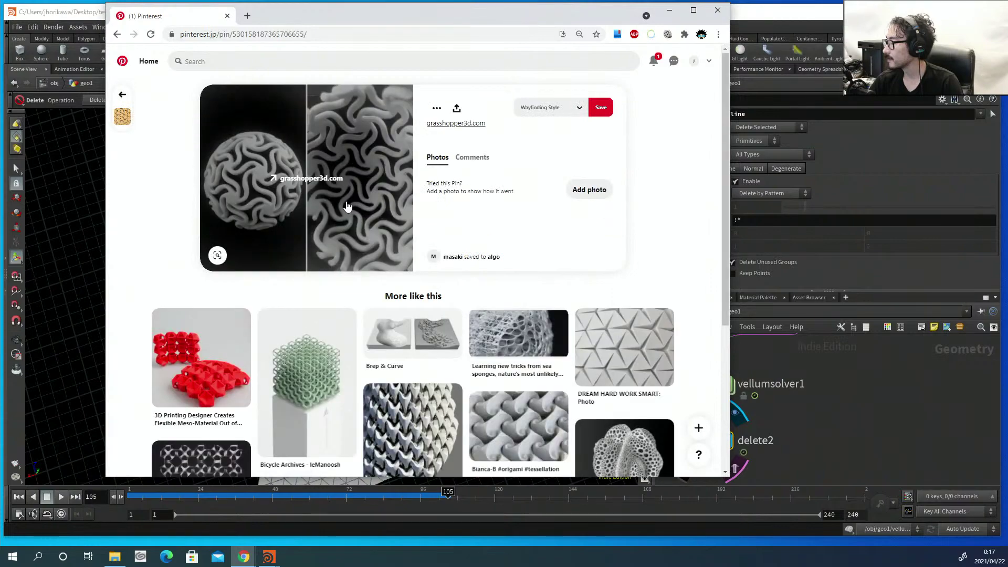
# Browse the related pins for further references and open the "Auxetic responsive system design, and prototype" video pin.
pyautogui.scroll(-3, 347, 202)
pyautogui.scroll(-5, 346, 202)
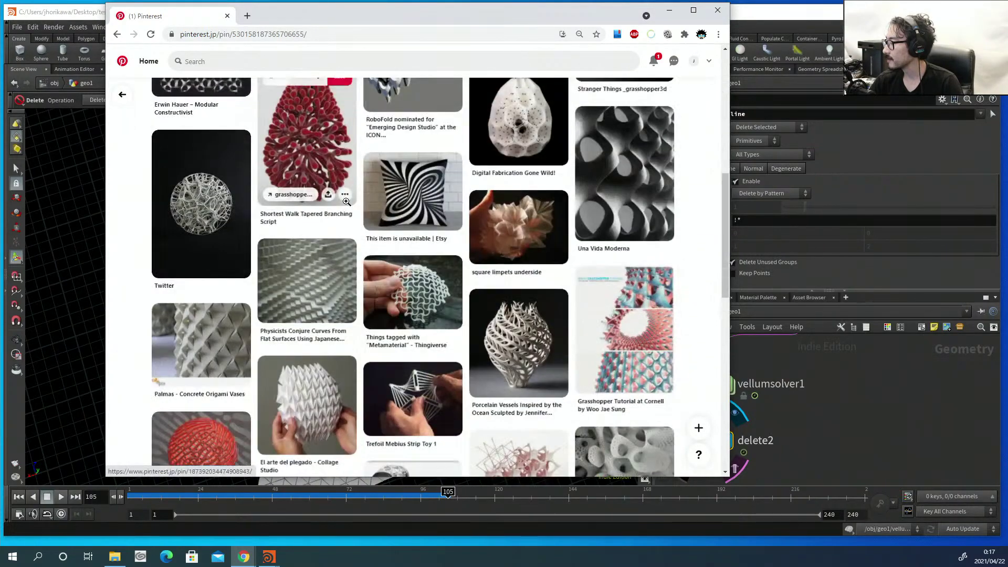
pyautogui.scroll(-2, 346, 204)
pyautogui.scroll(-12, 346, 204)
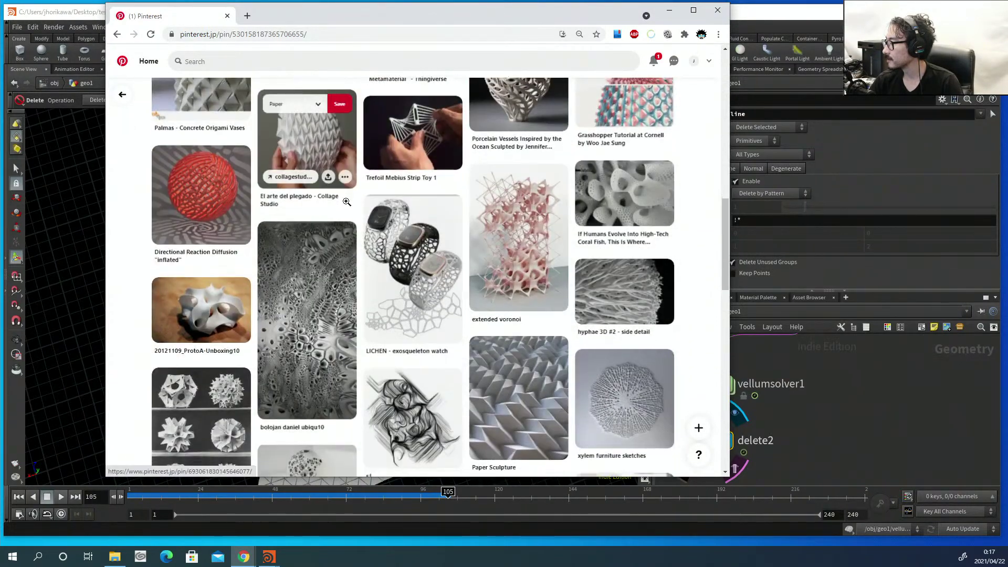
pyautogui.scroll(-10, 347, 202)
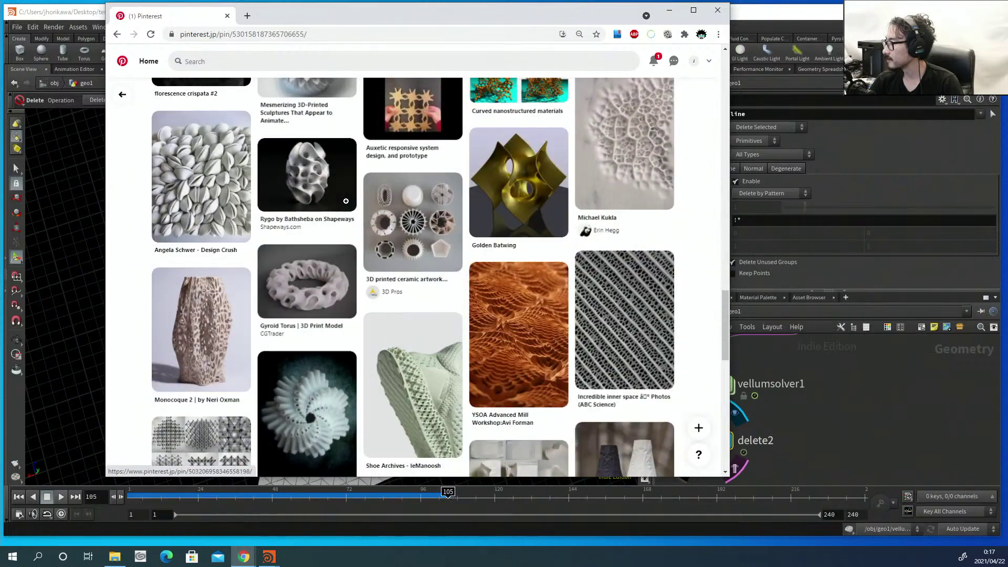
pyautogui.scroll(7, 347, 202)
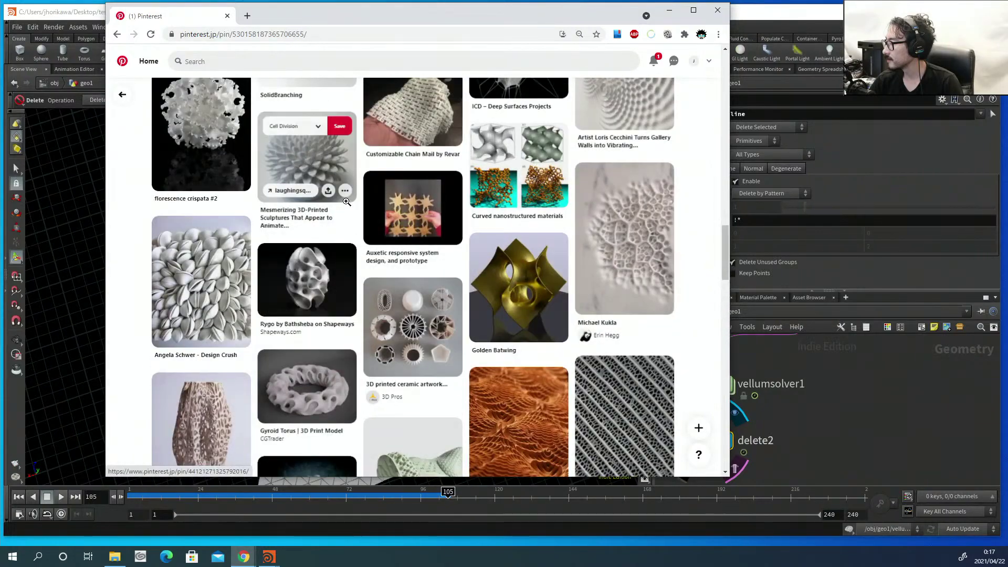
pyautogui.click(408, 210)
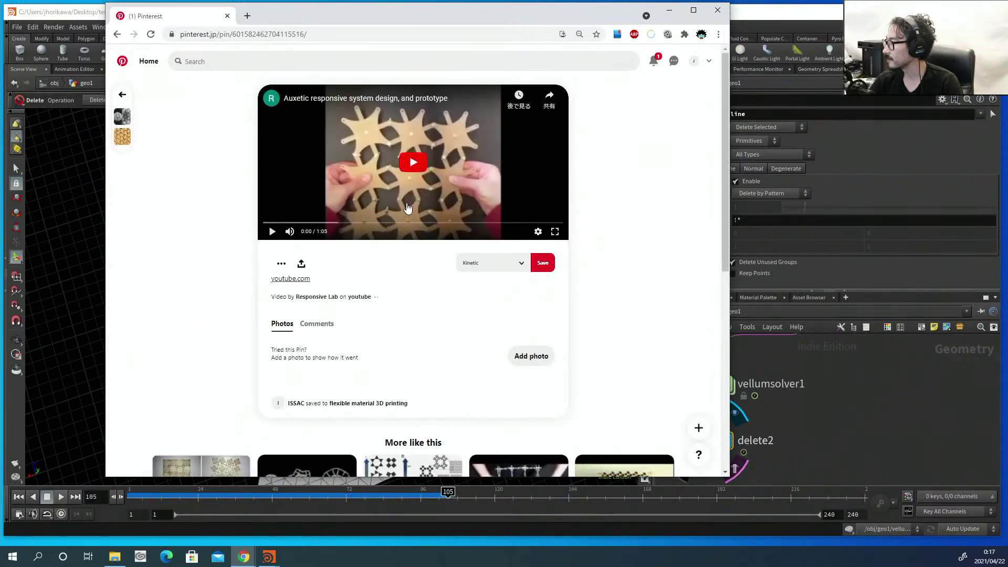
# Return to the "Expandible tesselations" video pin and play the video from 1:02.
pyautogui.click(117, 34)
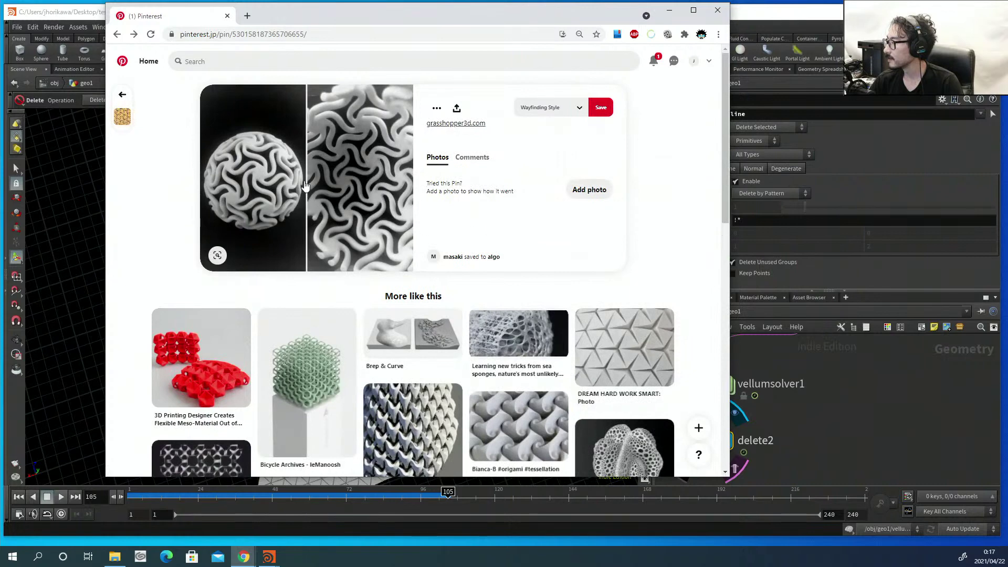
pyautogui.click(117, 34)
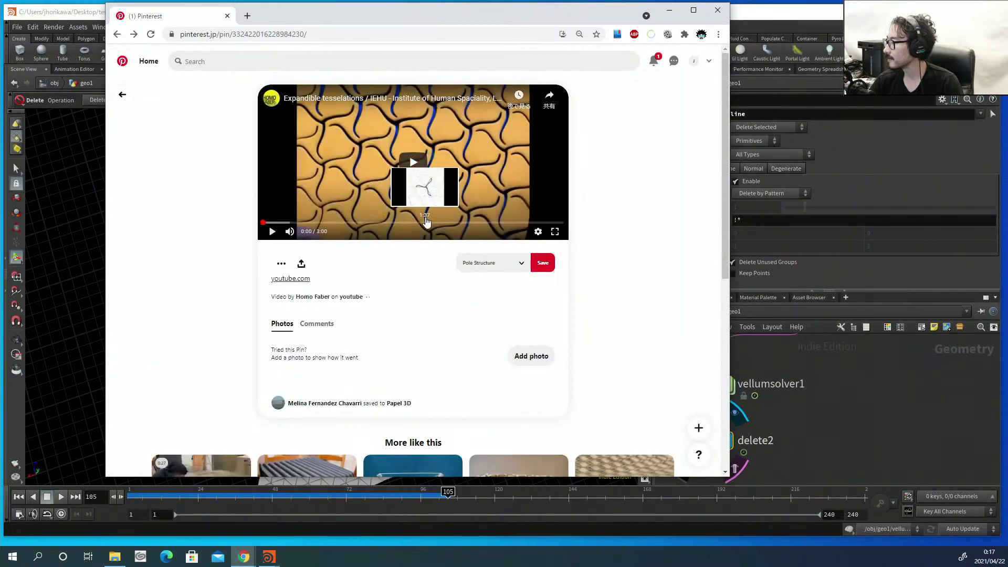
pyautogui.click(348, 223)
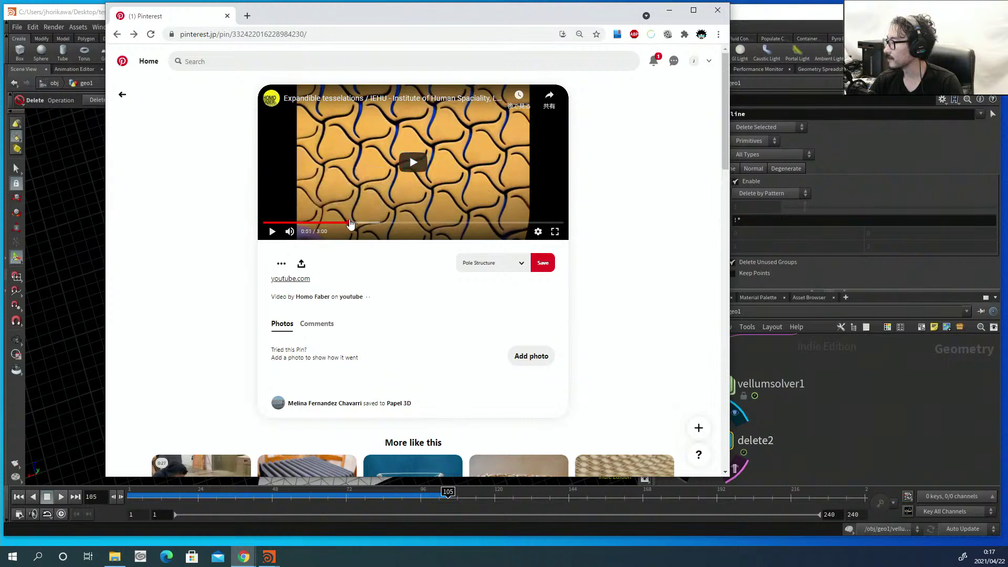
pyautogui.click(369, 223)
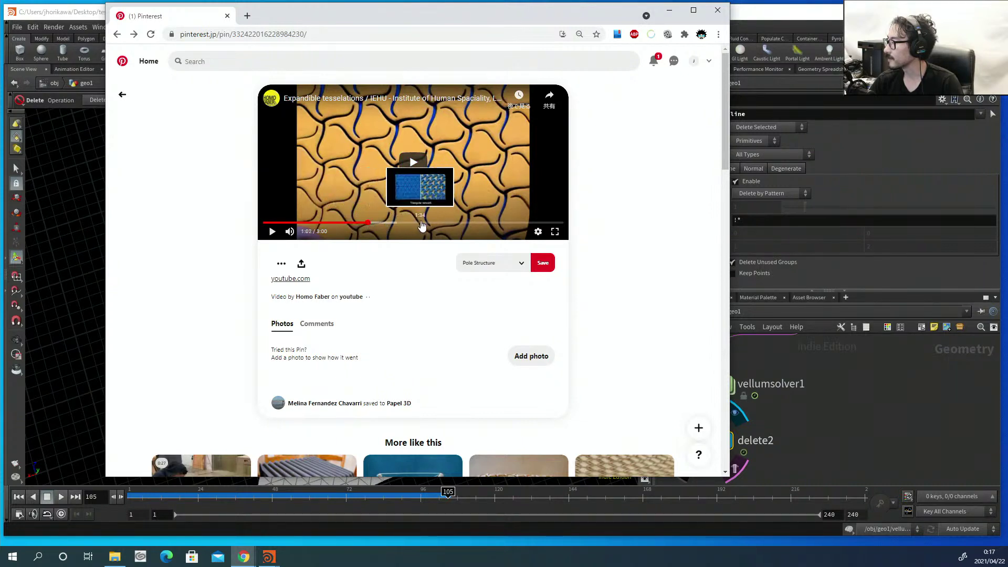
pyautogui.click(420, 155)
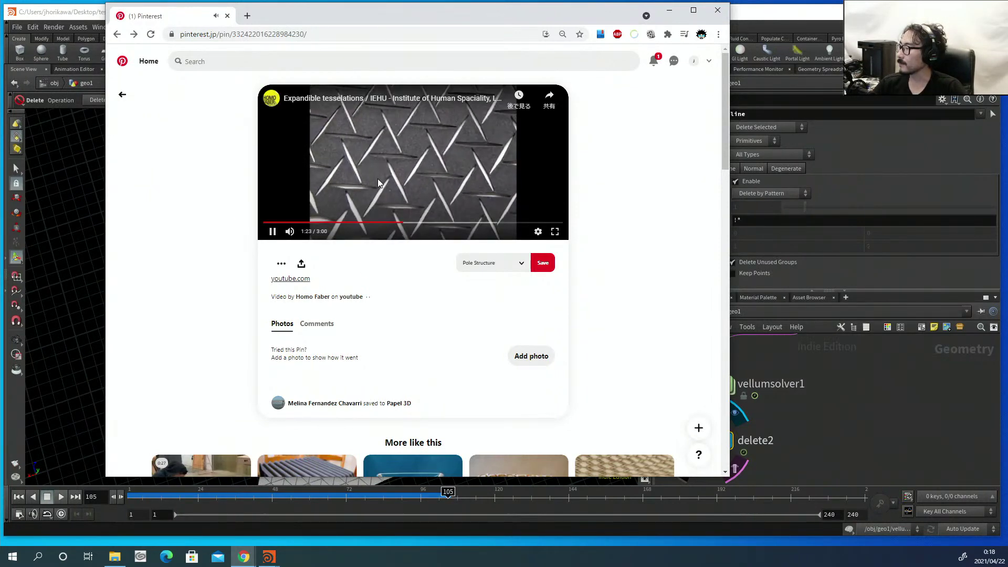
# Switch back to Houdini and examine the draped triangle cloth from low and high angles, including a close view of the gaps between triangles.
pyautogui.click(852, 415)
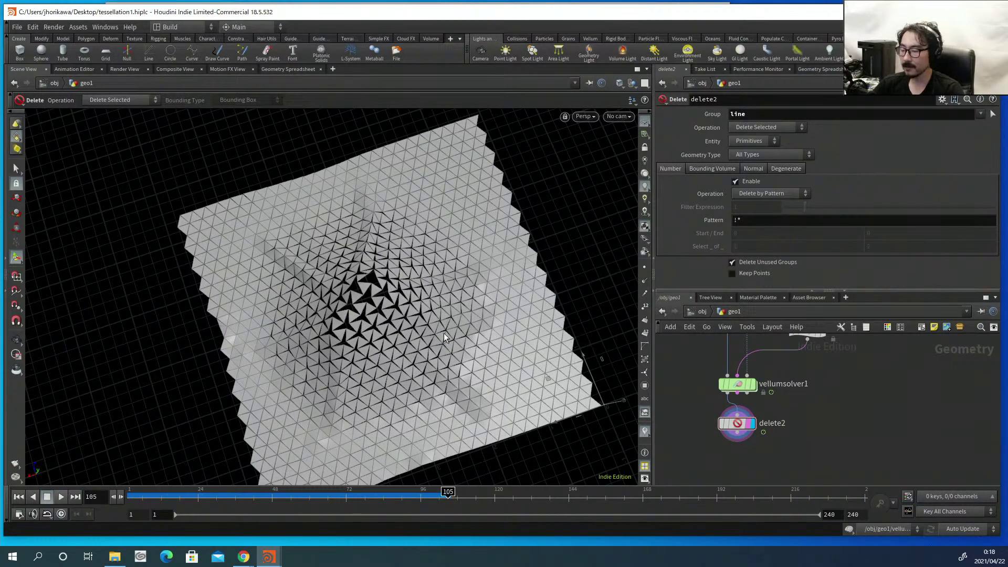
pyautogui.press('Escape')
pyautogui.moveTo(444, 333); pyautogui.dragTo(506, 272)
pyautogui.press('Return')
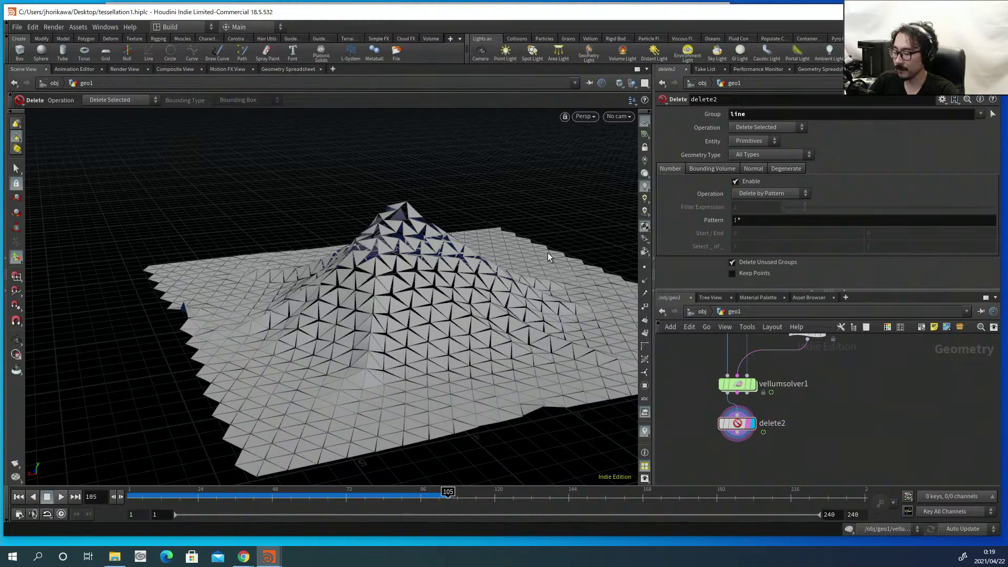
pyautogui.press('Escape')
pyautogui.moveTo(507, 220); pyautogui.dragTo(437, 263)
pyautogui.press('Return')
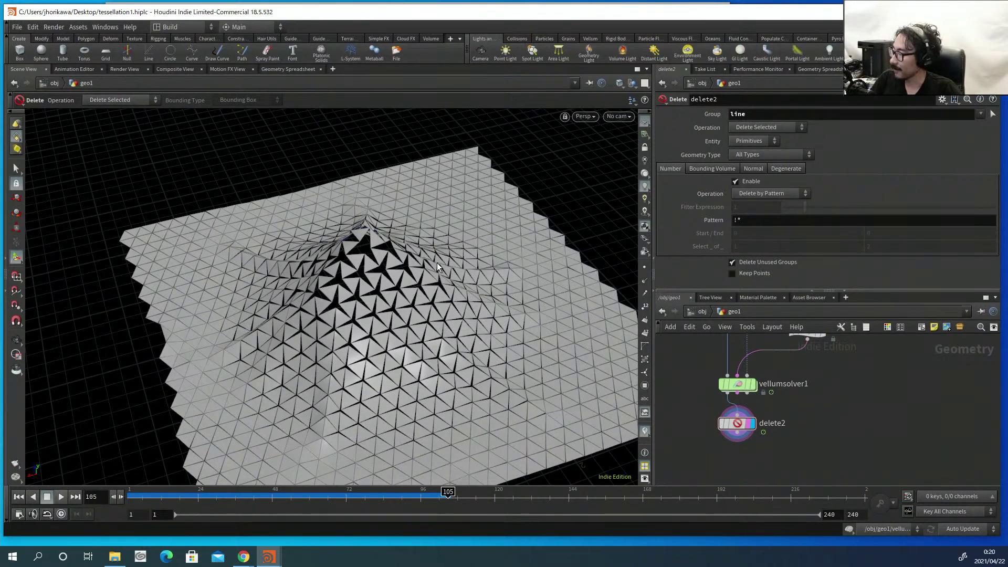
pyautogui.press('Escape')
pyautogui.moveTo(437, 271); pyautogui.dragTo(442, 232)
pyautogui.press('Return')
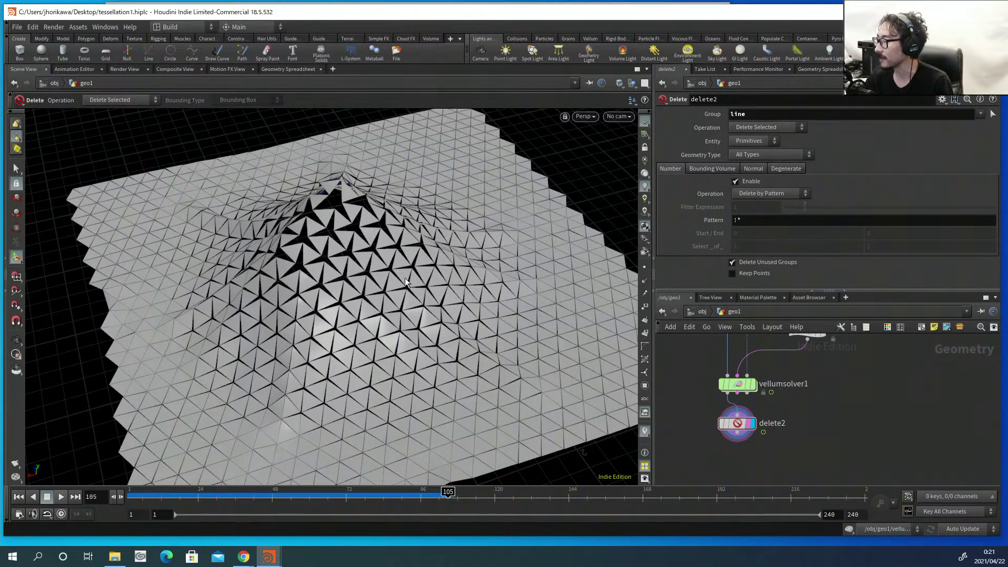
pyautogui.scroll(10, 360, 287)
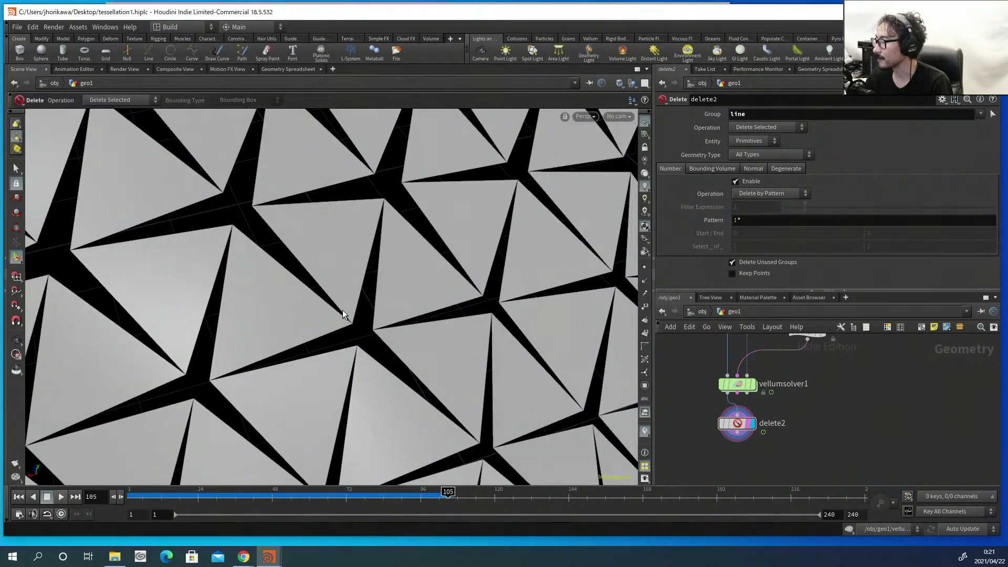
pyautogui.scroll(-10, 294, 336)
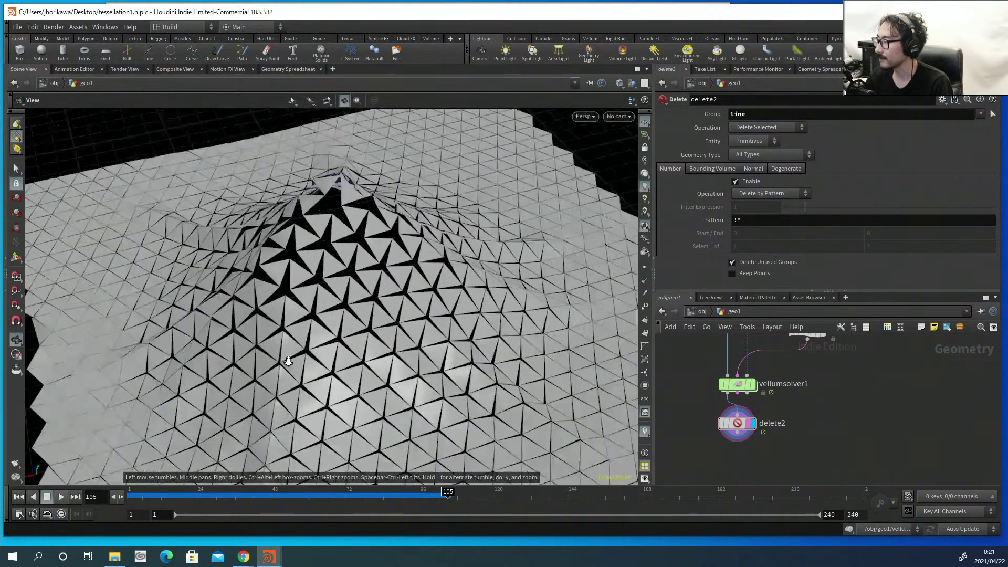